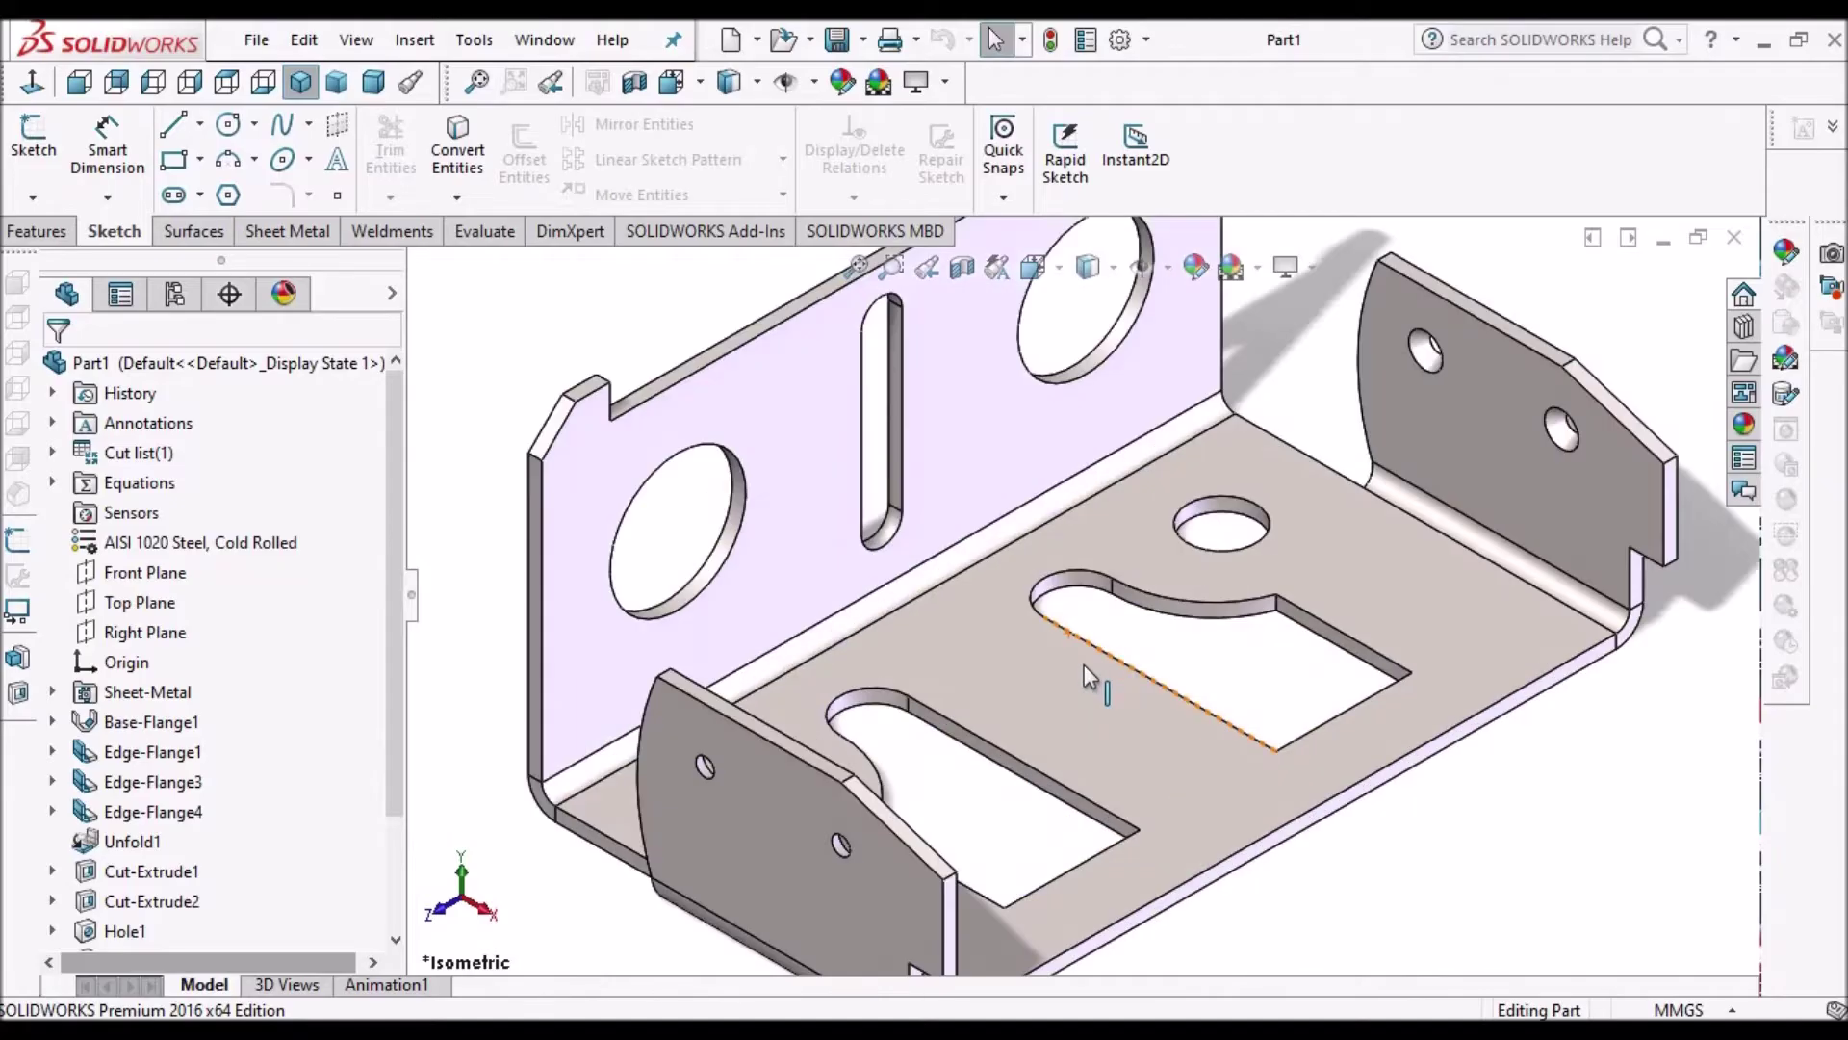
# Step: Orbit and zoom the finished AISI 1020 steel sheet metal part to inspect it
pyautogui.moveTo(1084, 665)
pyautogui.mouseDown(button='middle')
pyautogui.moveTo(1138, 613)
pyautogui.moveTo(1223, 664)
pyautogui.moveTo(1075, 712)
pyautogui.moveTo(1143, 759)
pyautogui.mouseUp(button='middle')
pyautogui.scroll(5, 1223, 664)
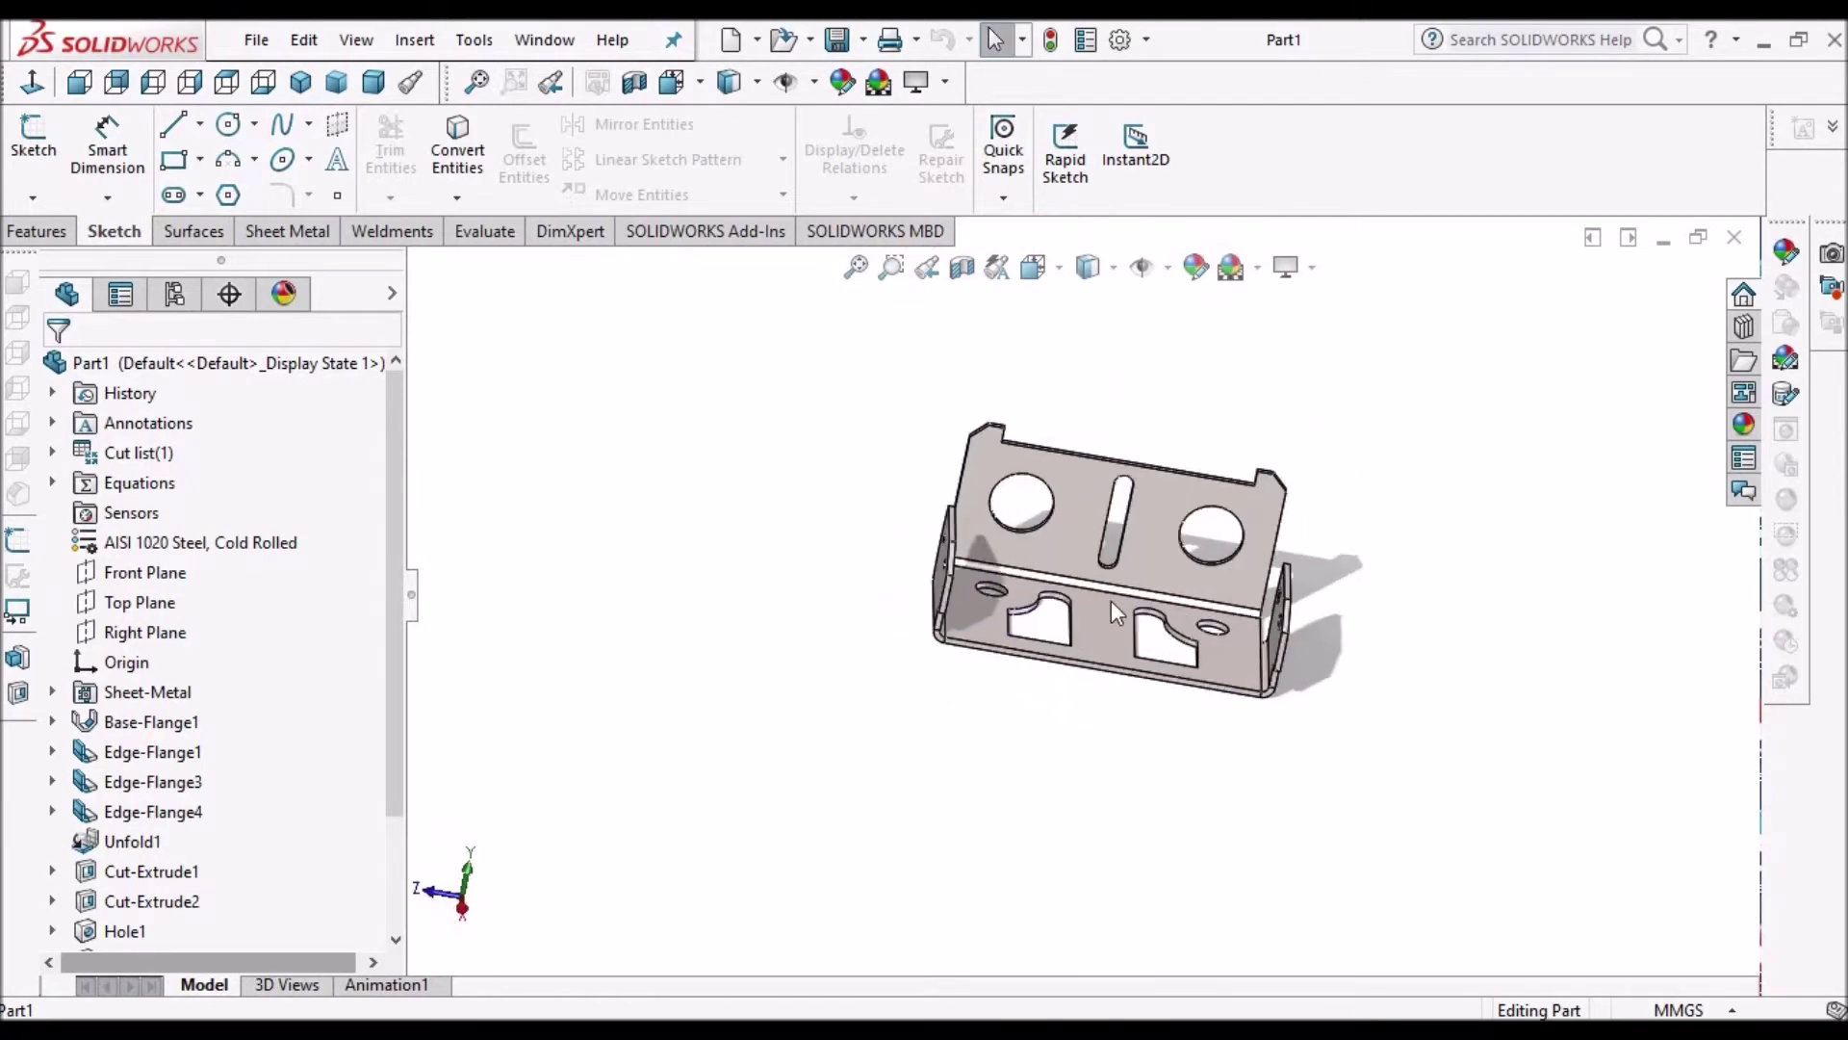
# Step: Zoom out and show the finished part in Trimetric orientation
pyautogui.scroll(-3, 1165, 624)
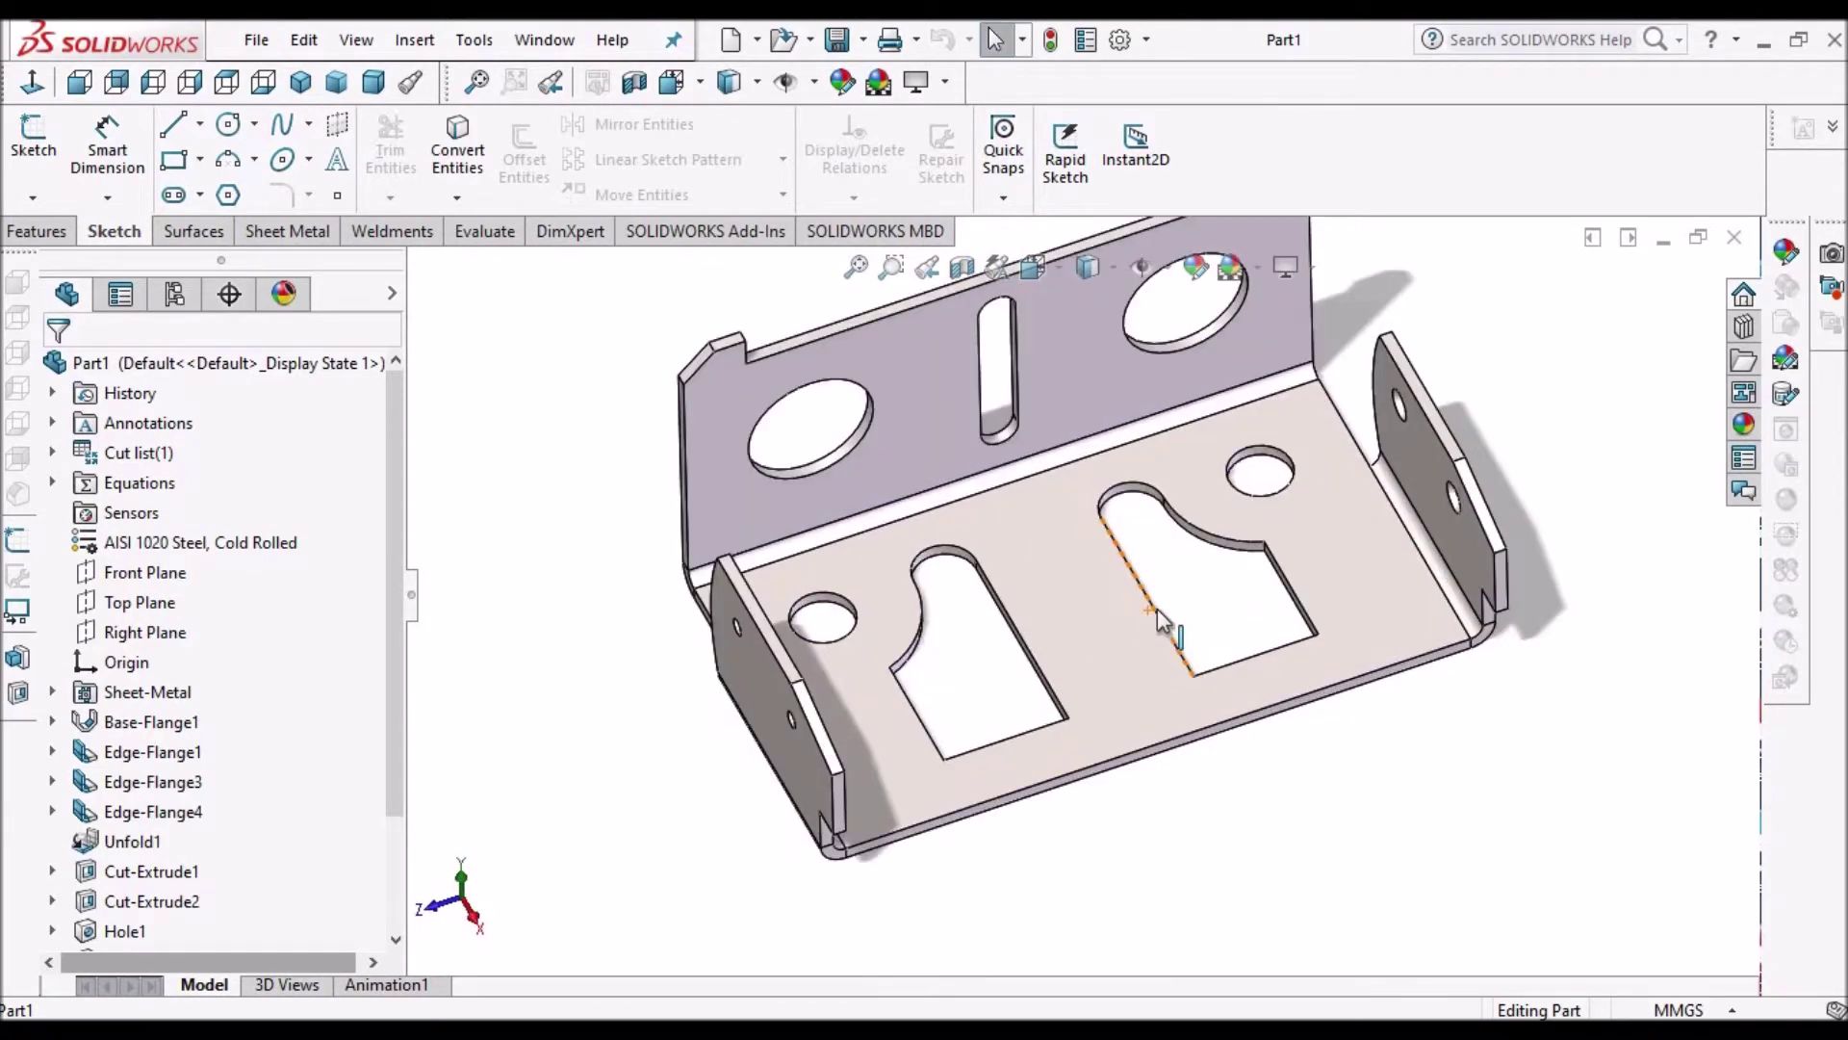
pyautogui.click(337, 82)
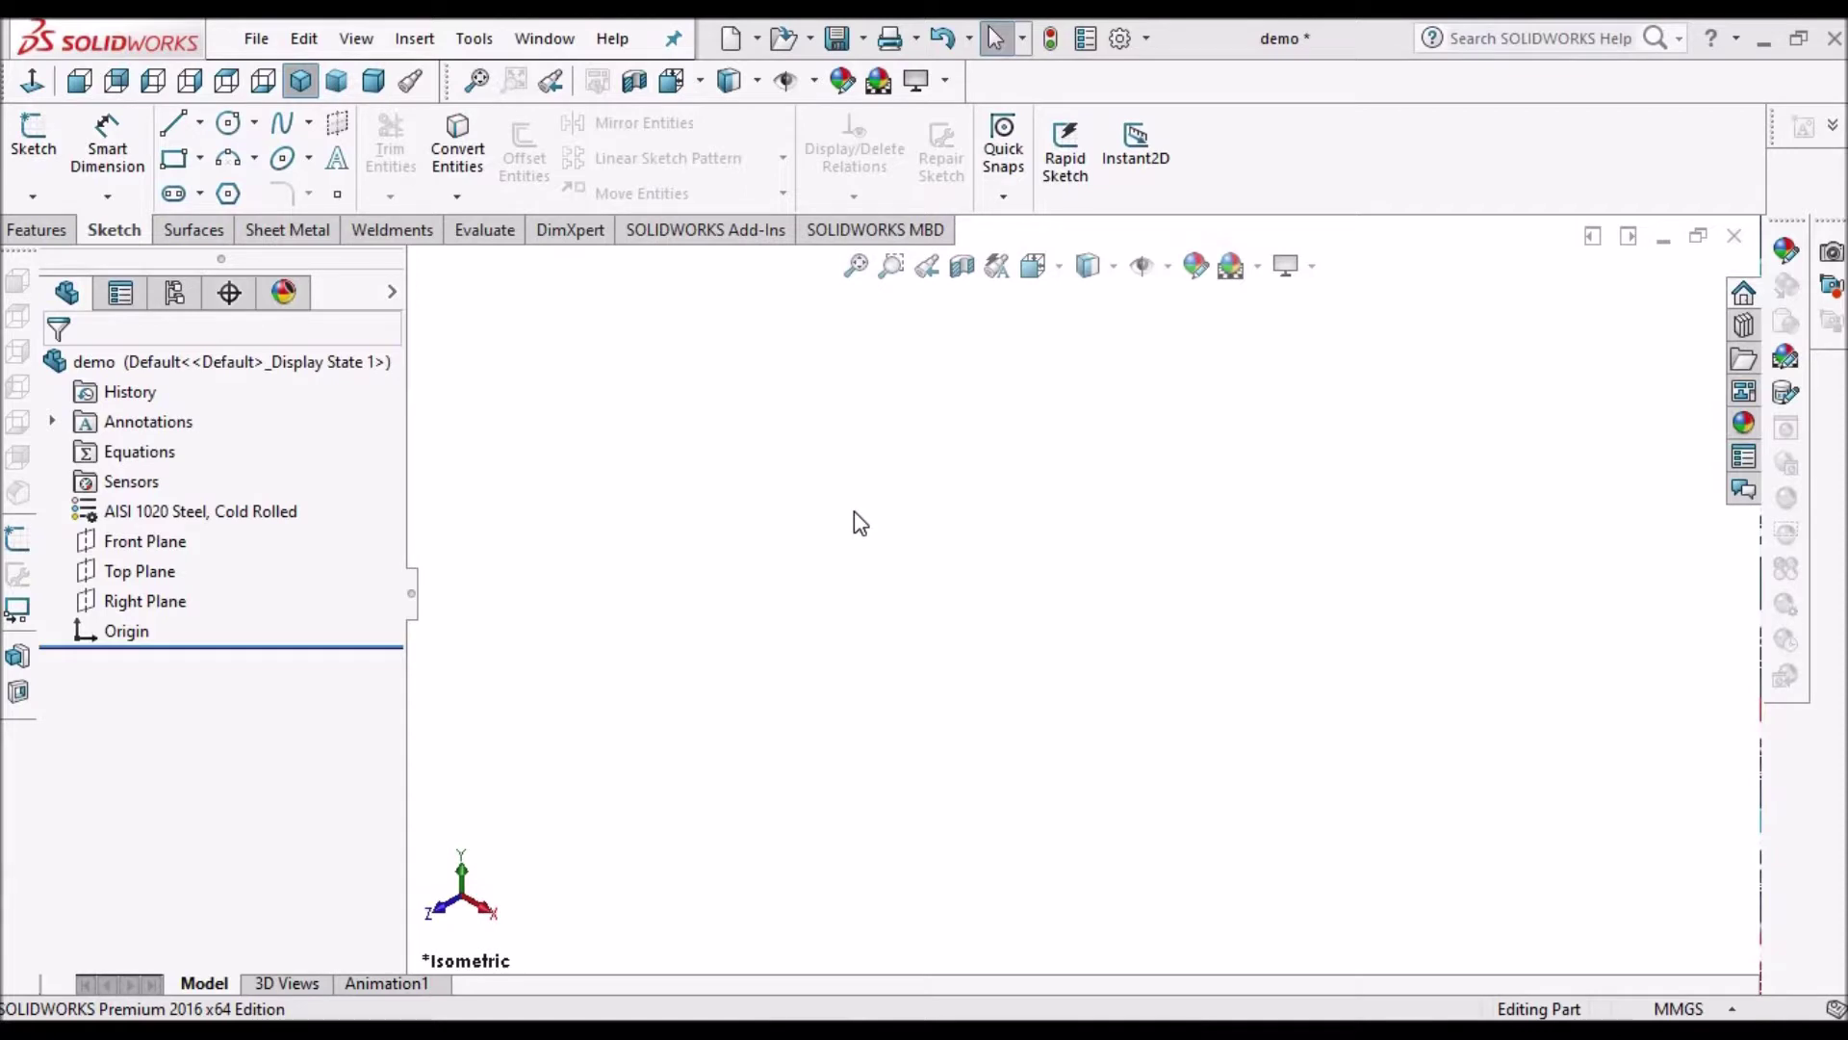
# Step: Sketch a center rectangle on the Top Plane, centred on the origin
pyautogui.click(152, 573)
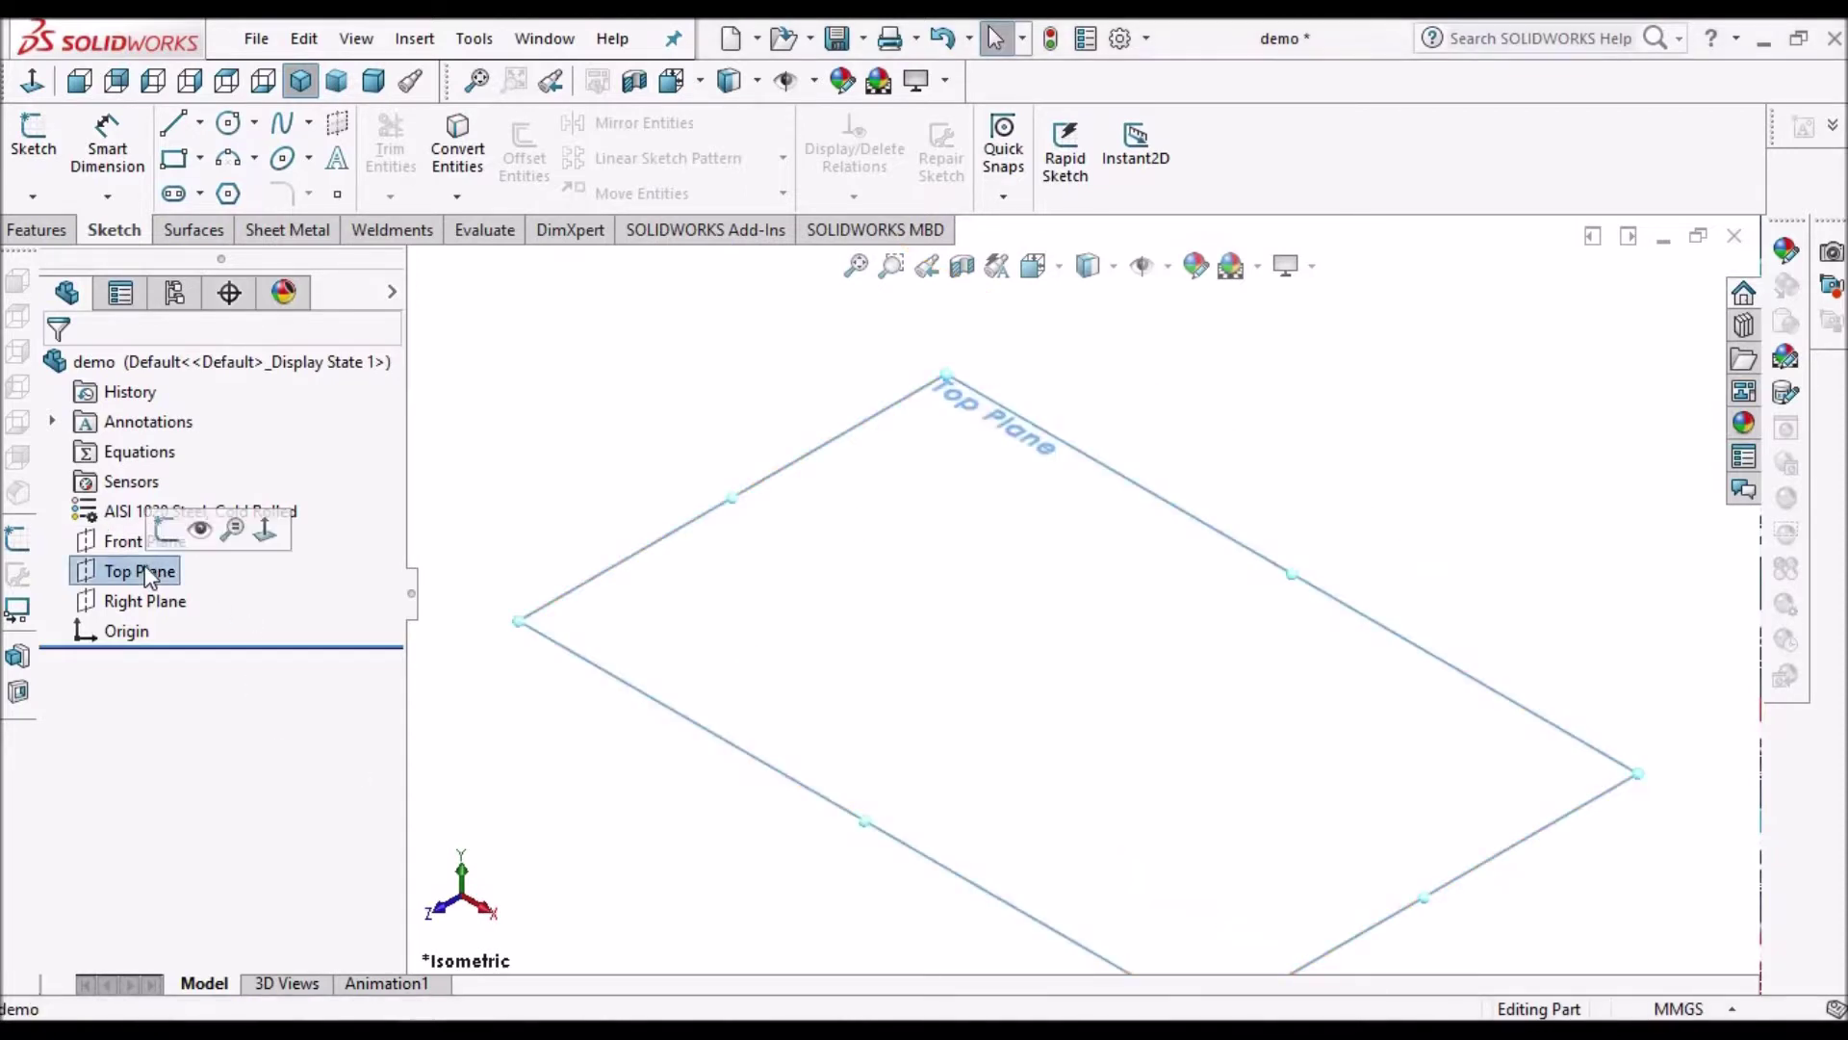
pyautogui.click(38, 146)
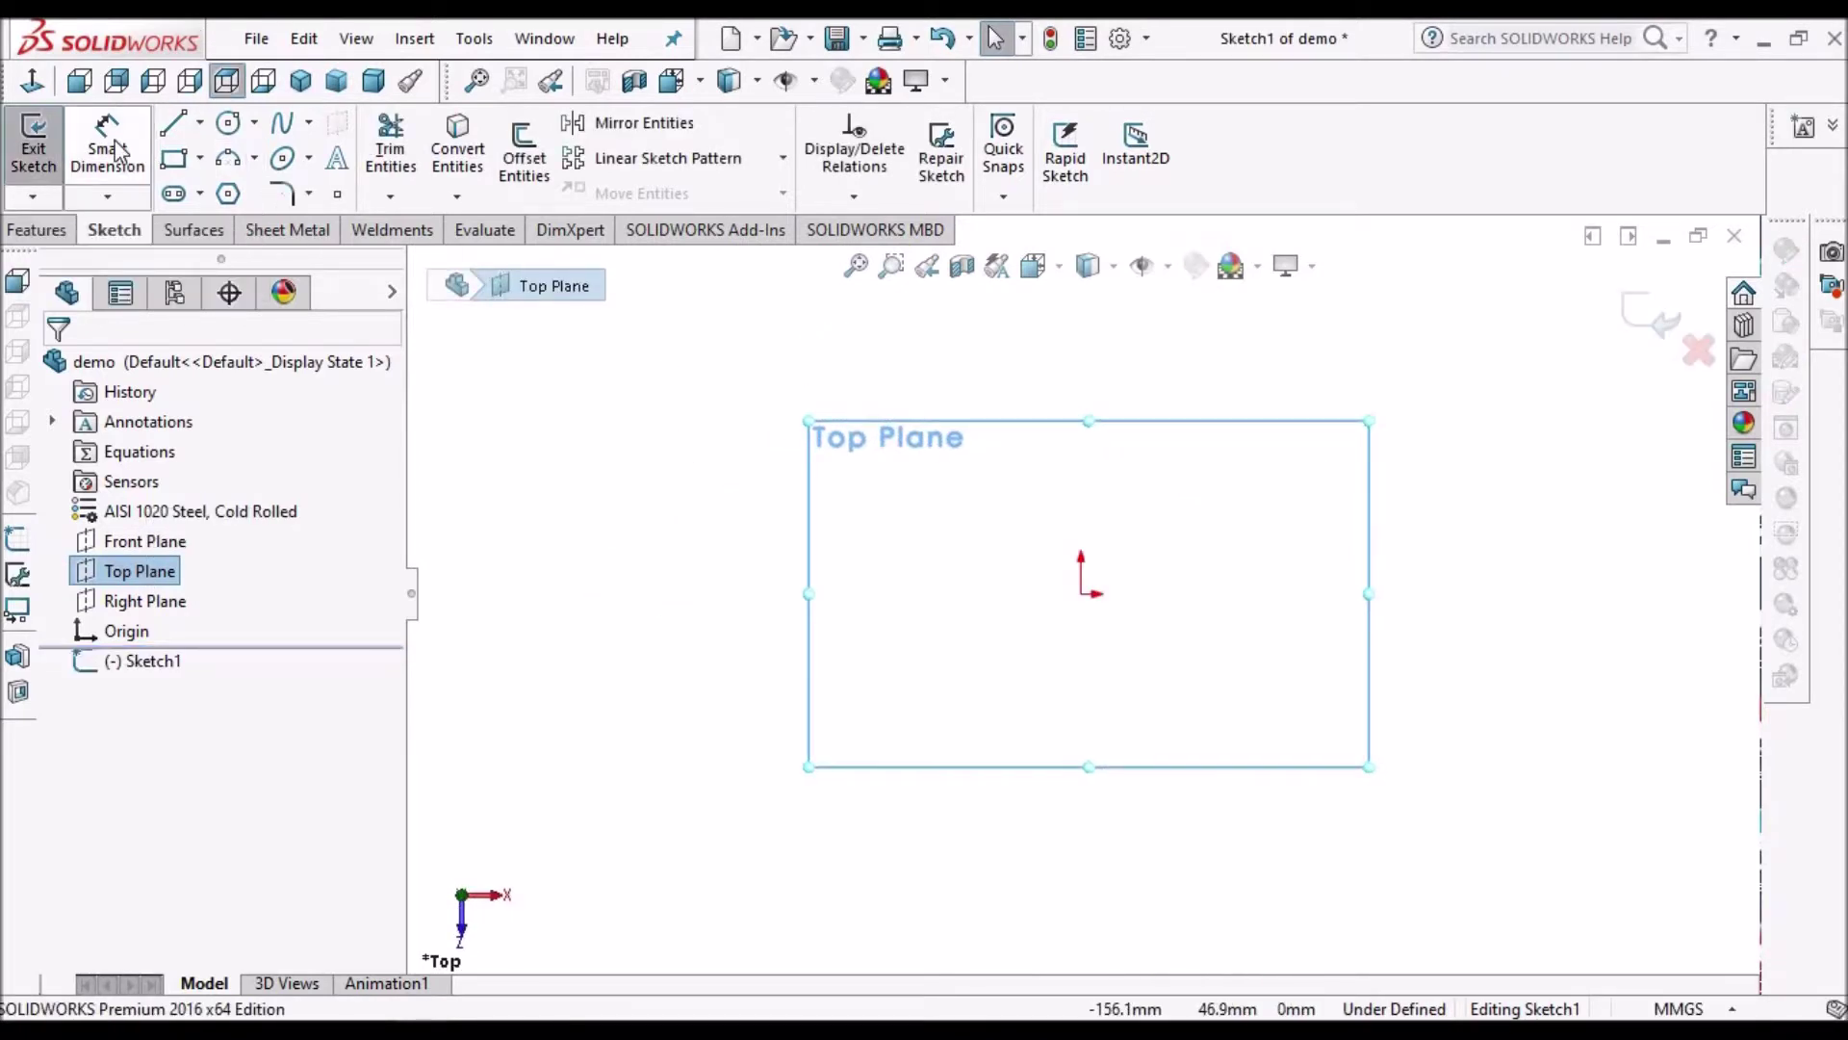
pyautogui.click(201, 160)
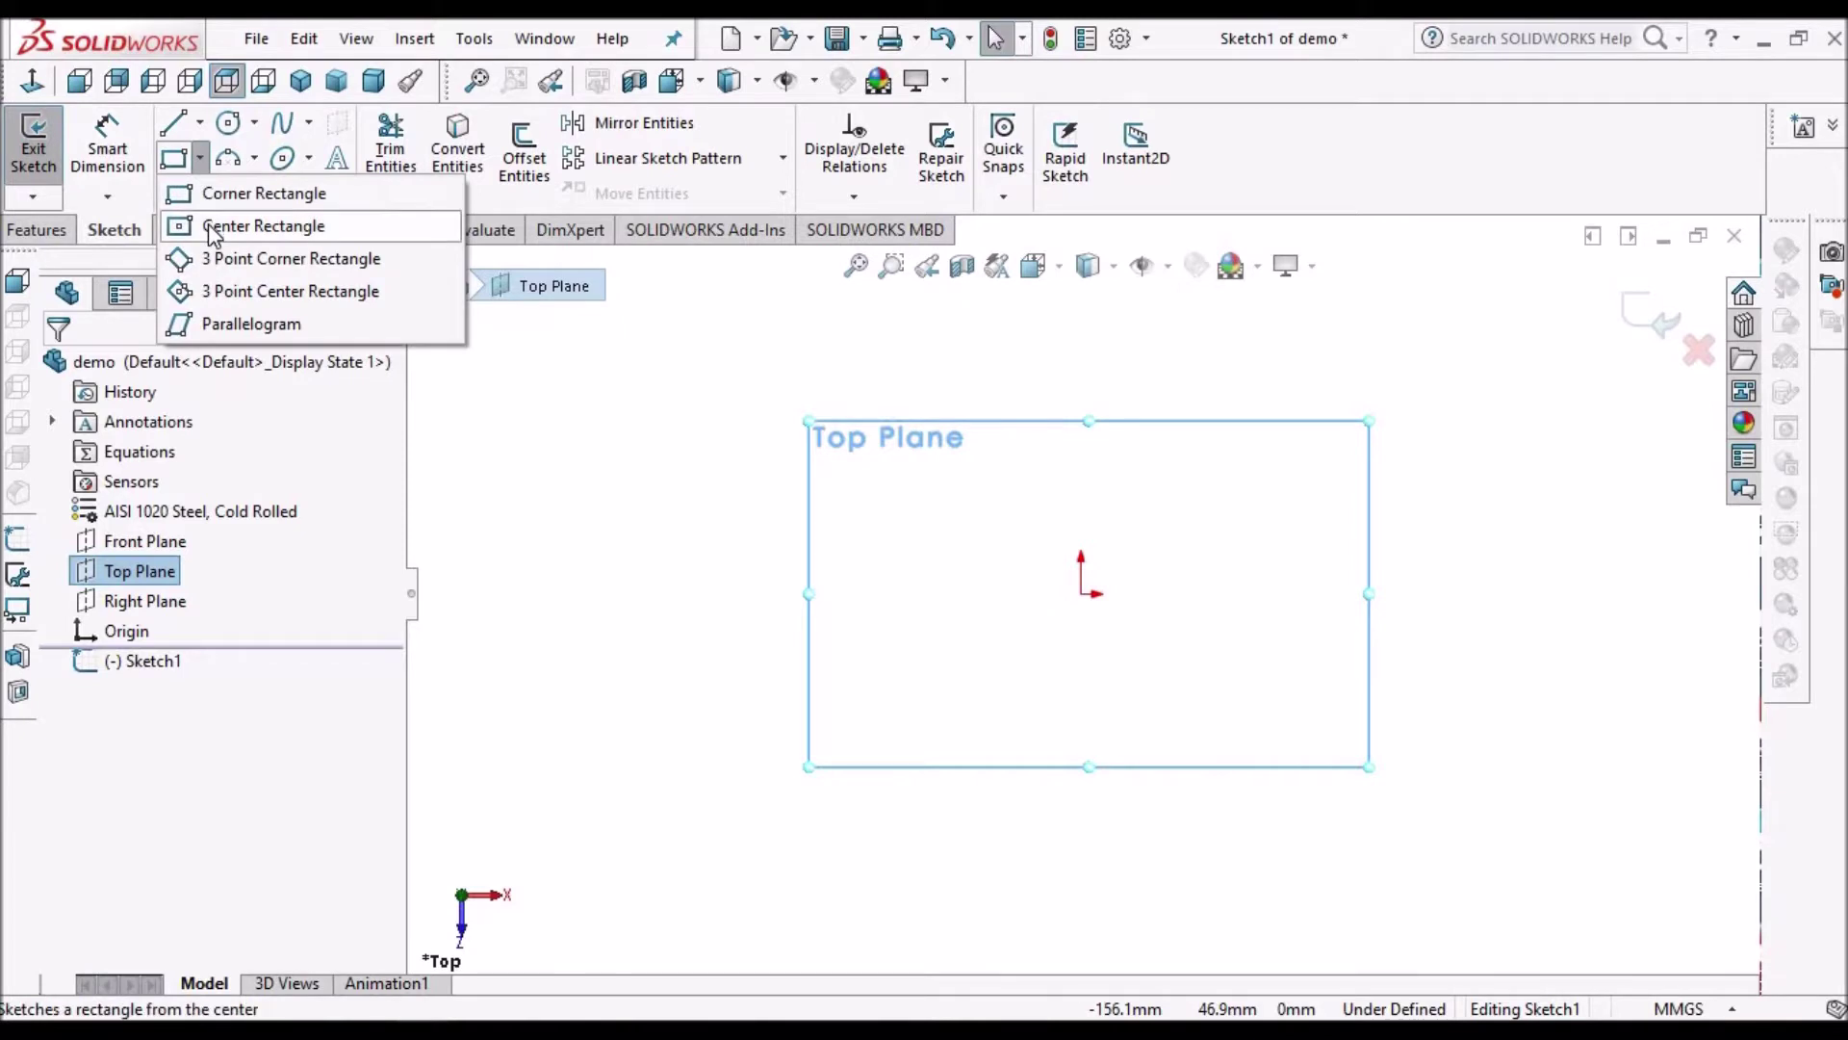
pyautogui.click(208, 223)
pyautogui.click(1080, 596)
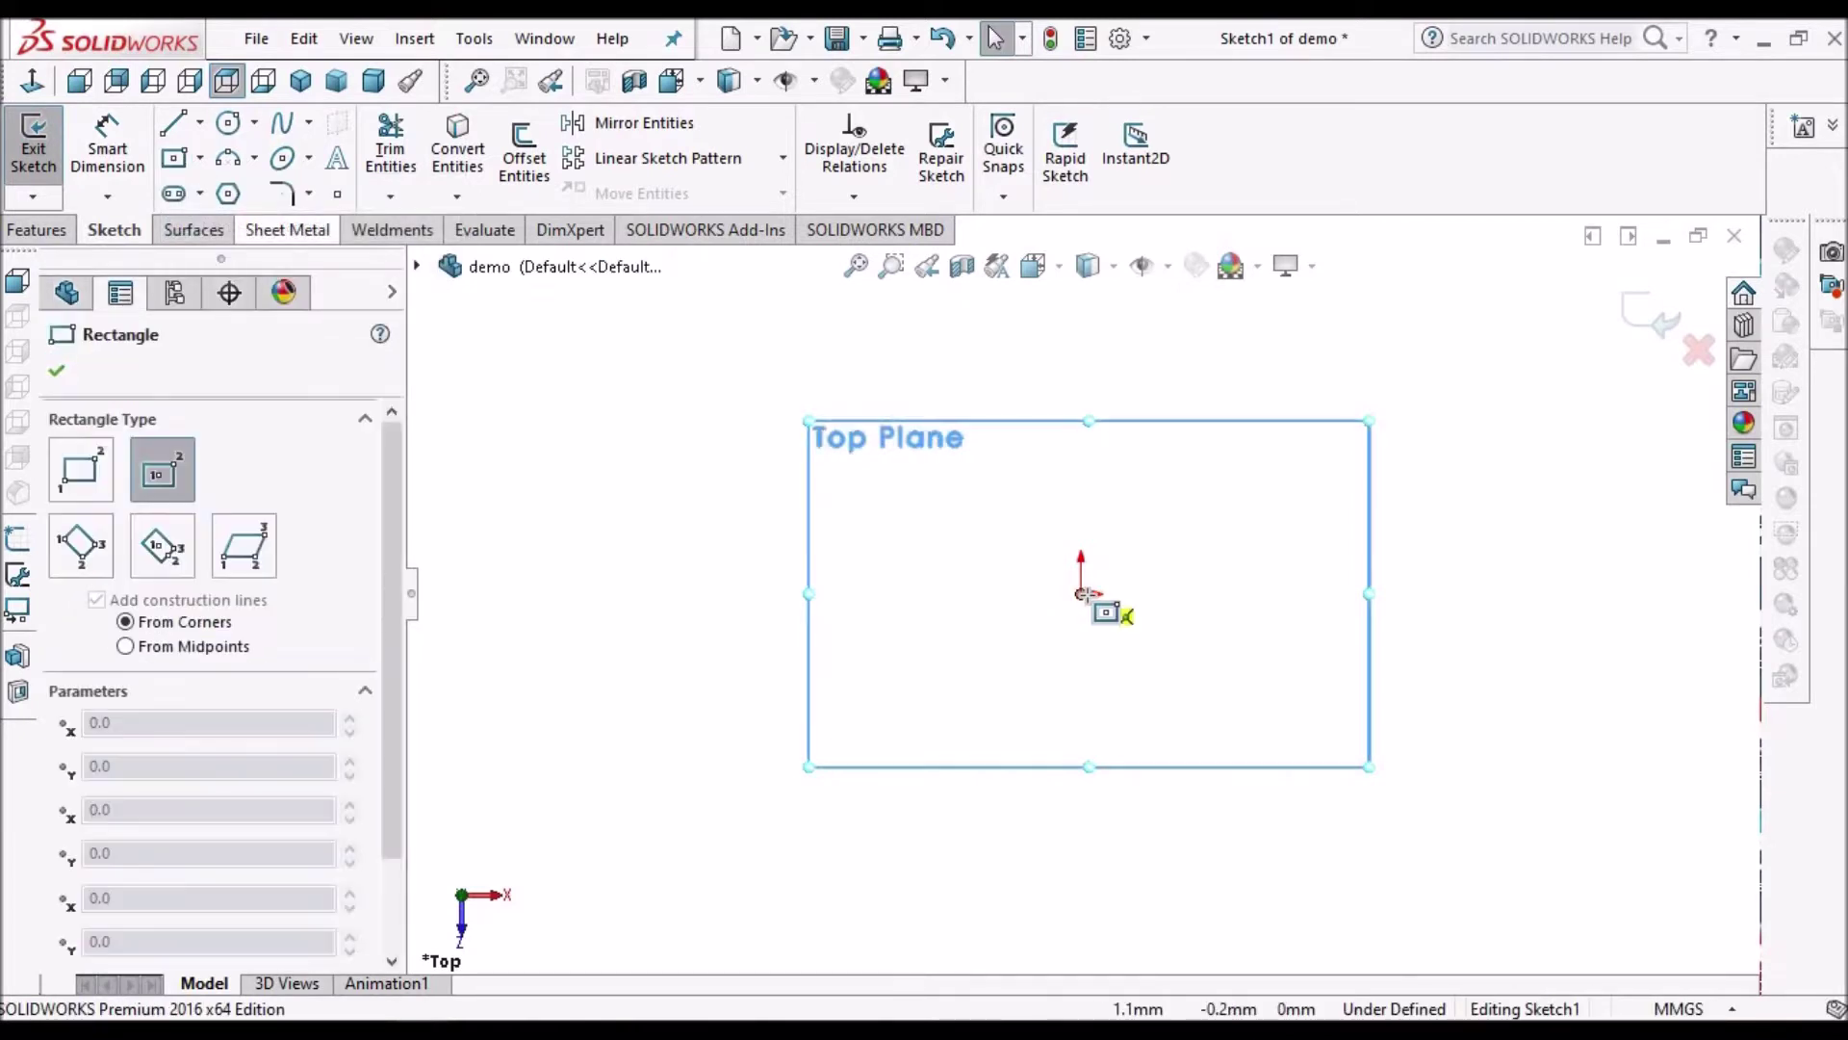
pyautogui.click(1386, 531)
pyautogui.click(1385, 453)
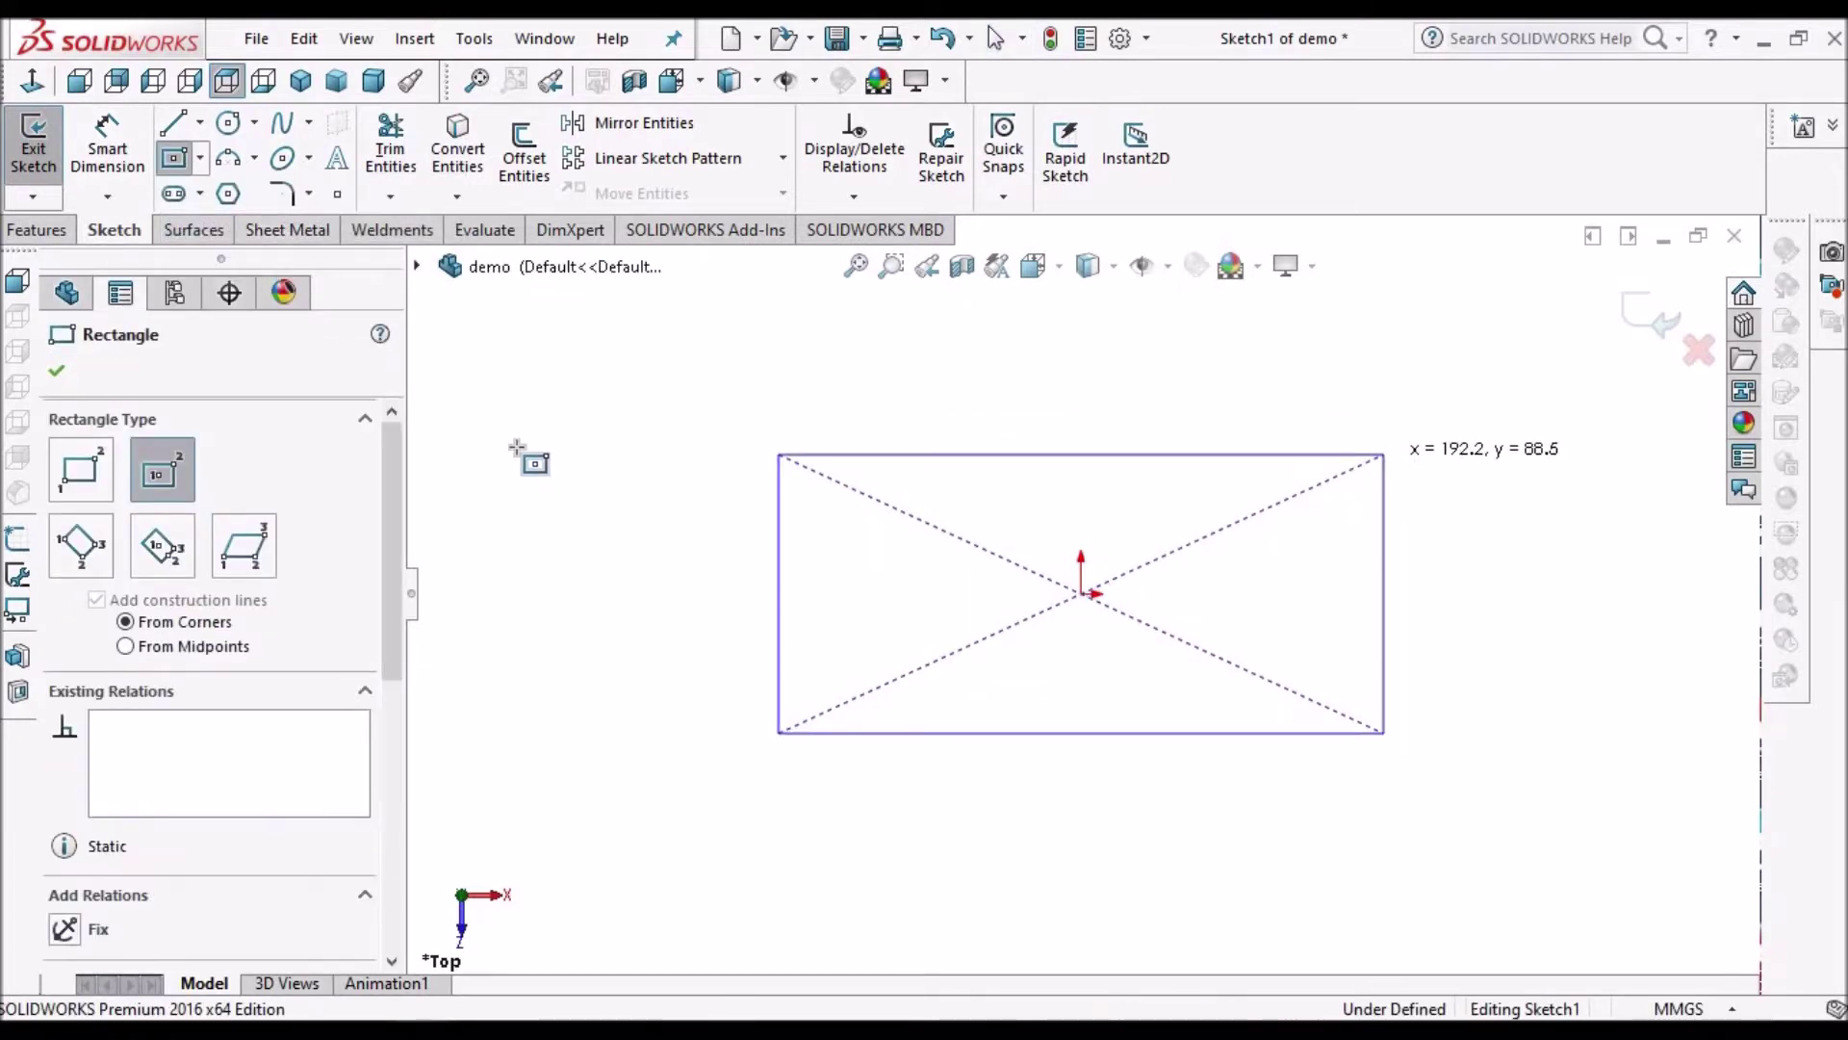
pyautogui.rightClick(517, 447)
pyautogui.click(544, 468)
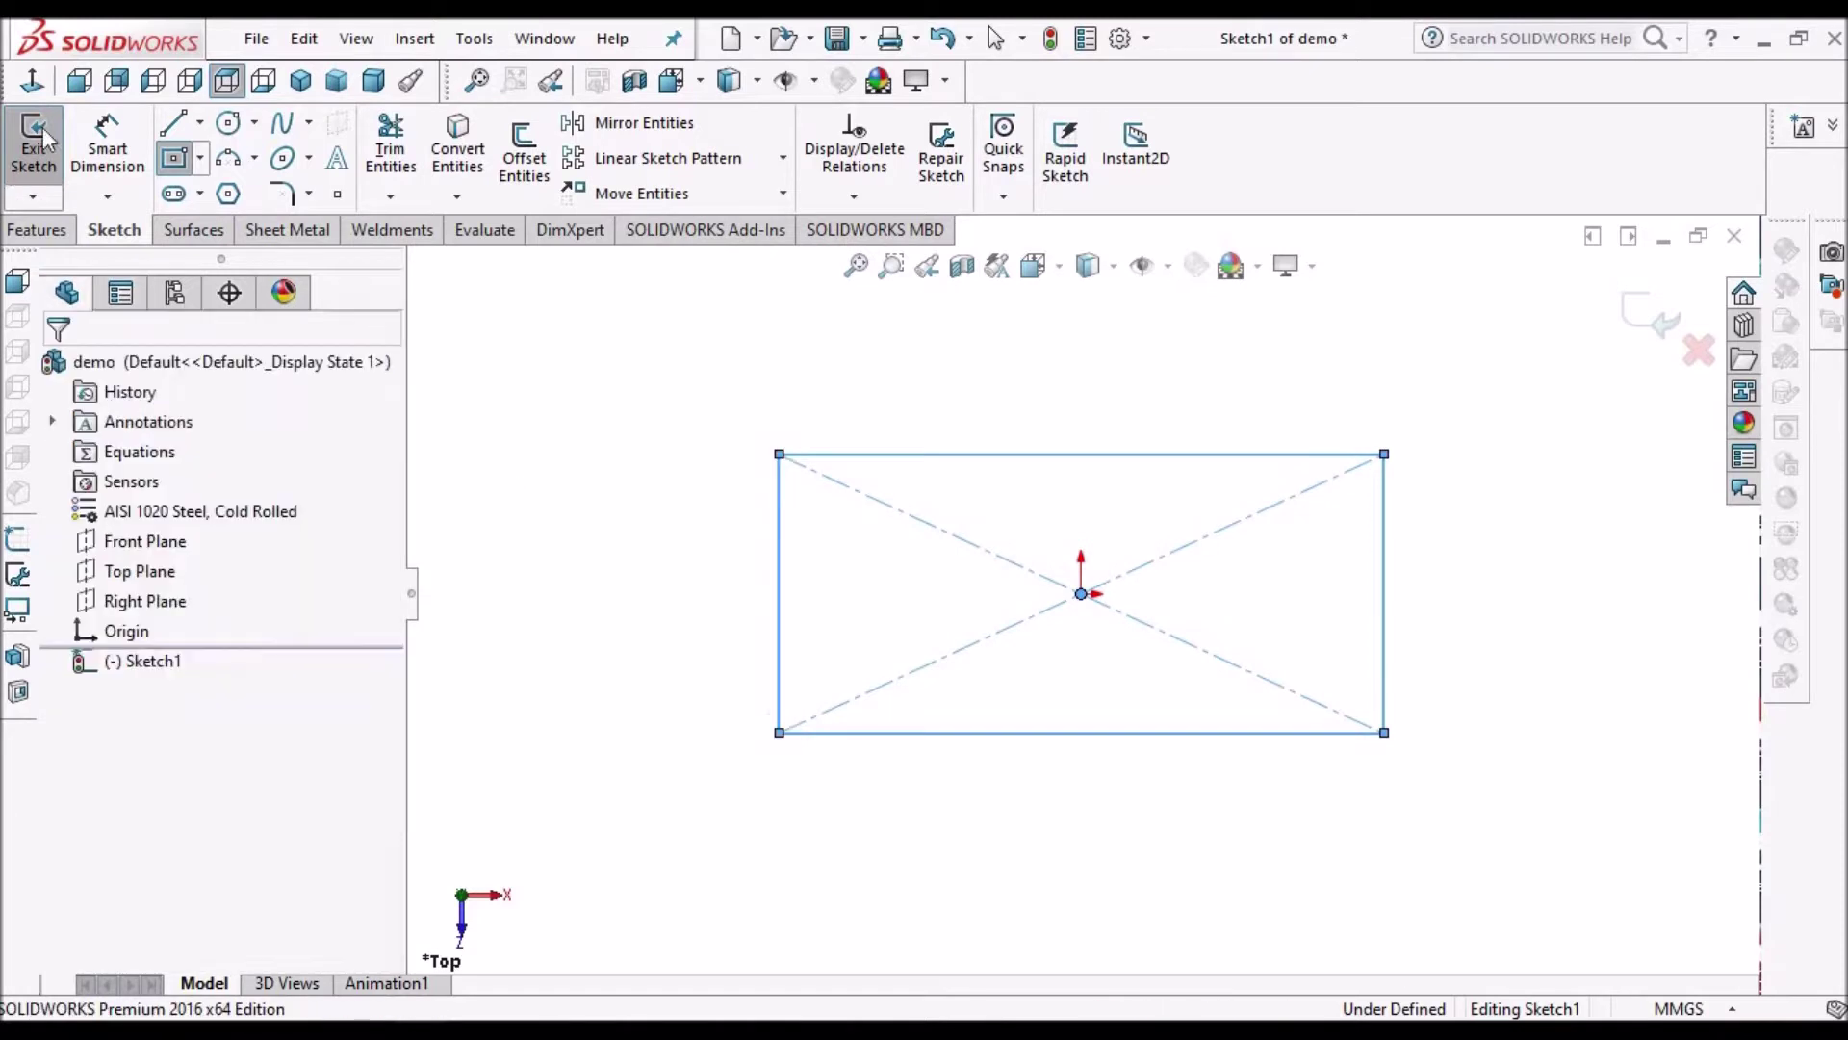
pyautogui.click(106, 144)
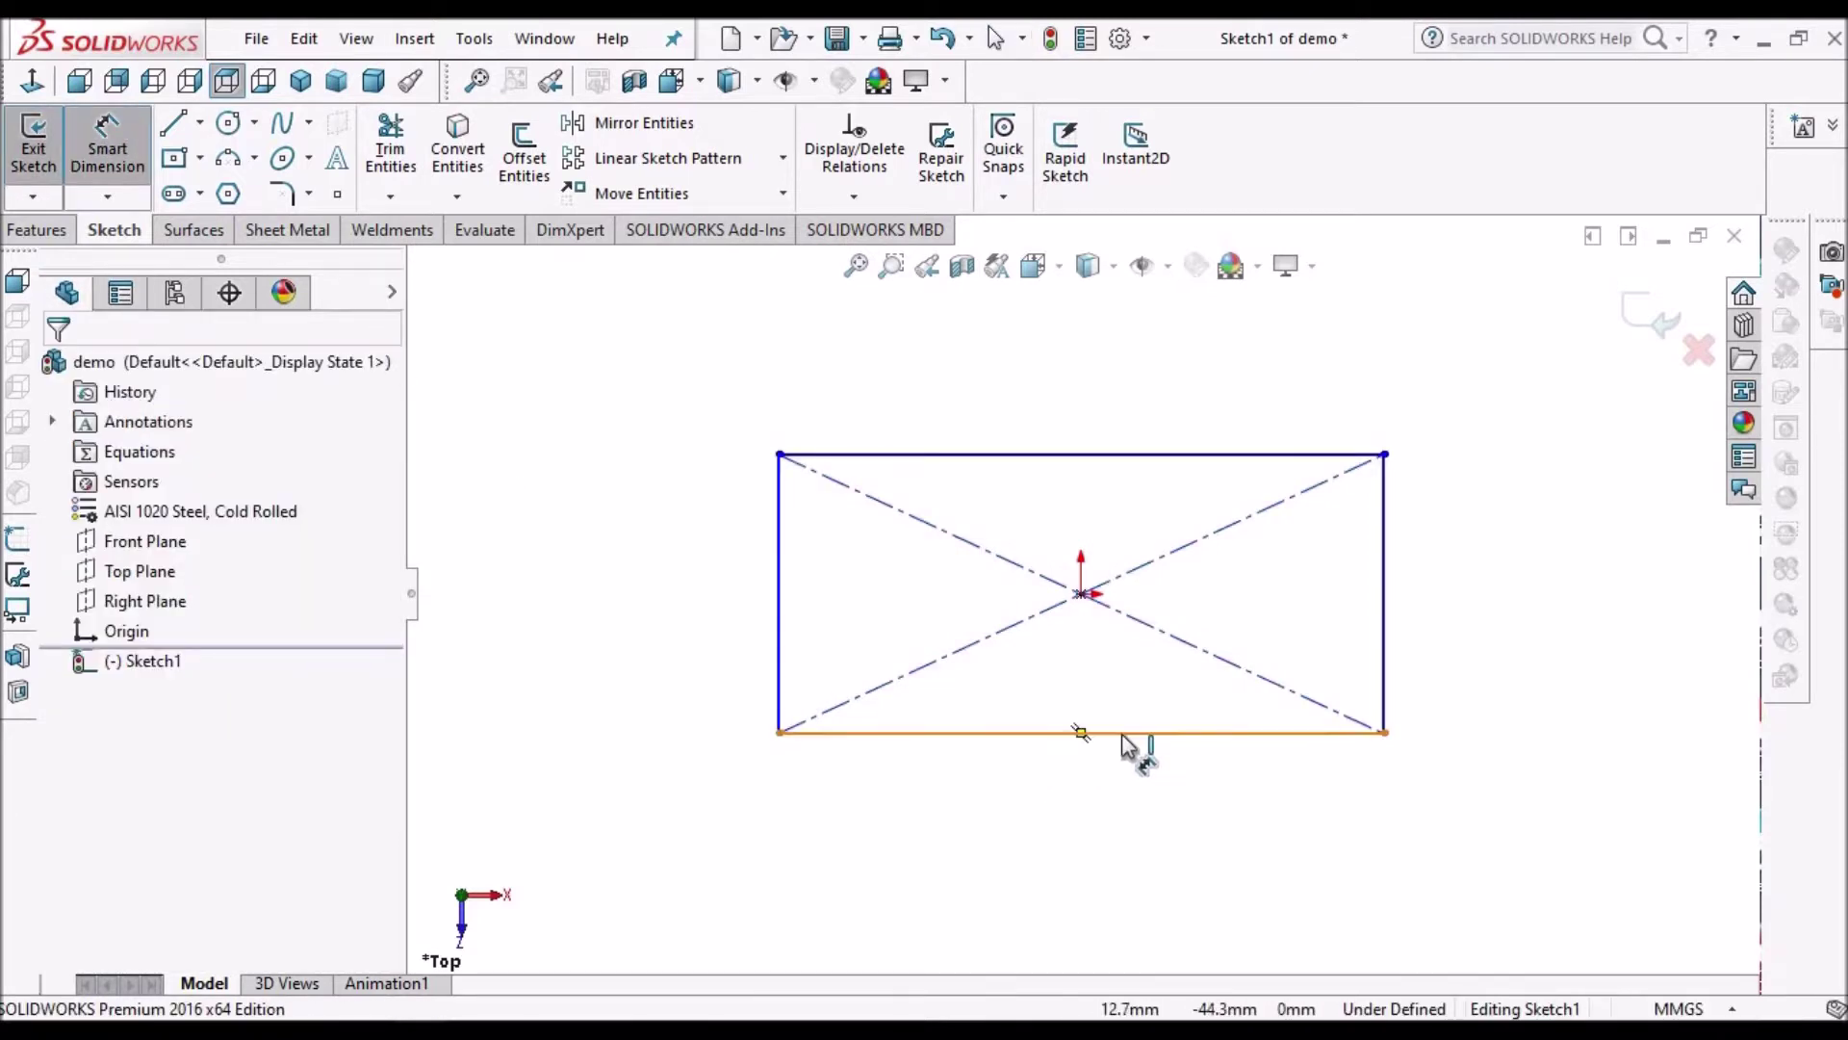
# Step: Dimension the rectangle's bottom edge to 100 and right edge to 60, fully defining it
pyautogui.click(1113, 801)
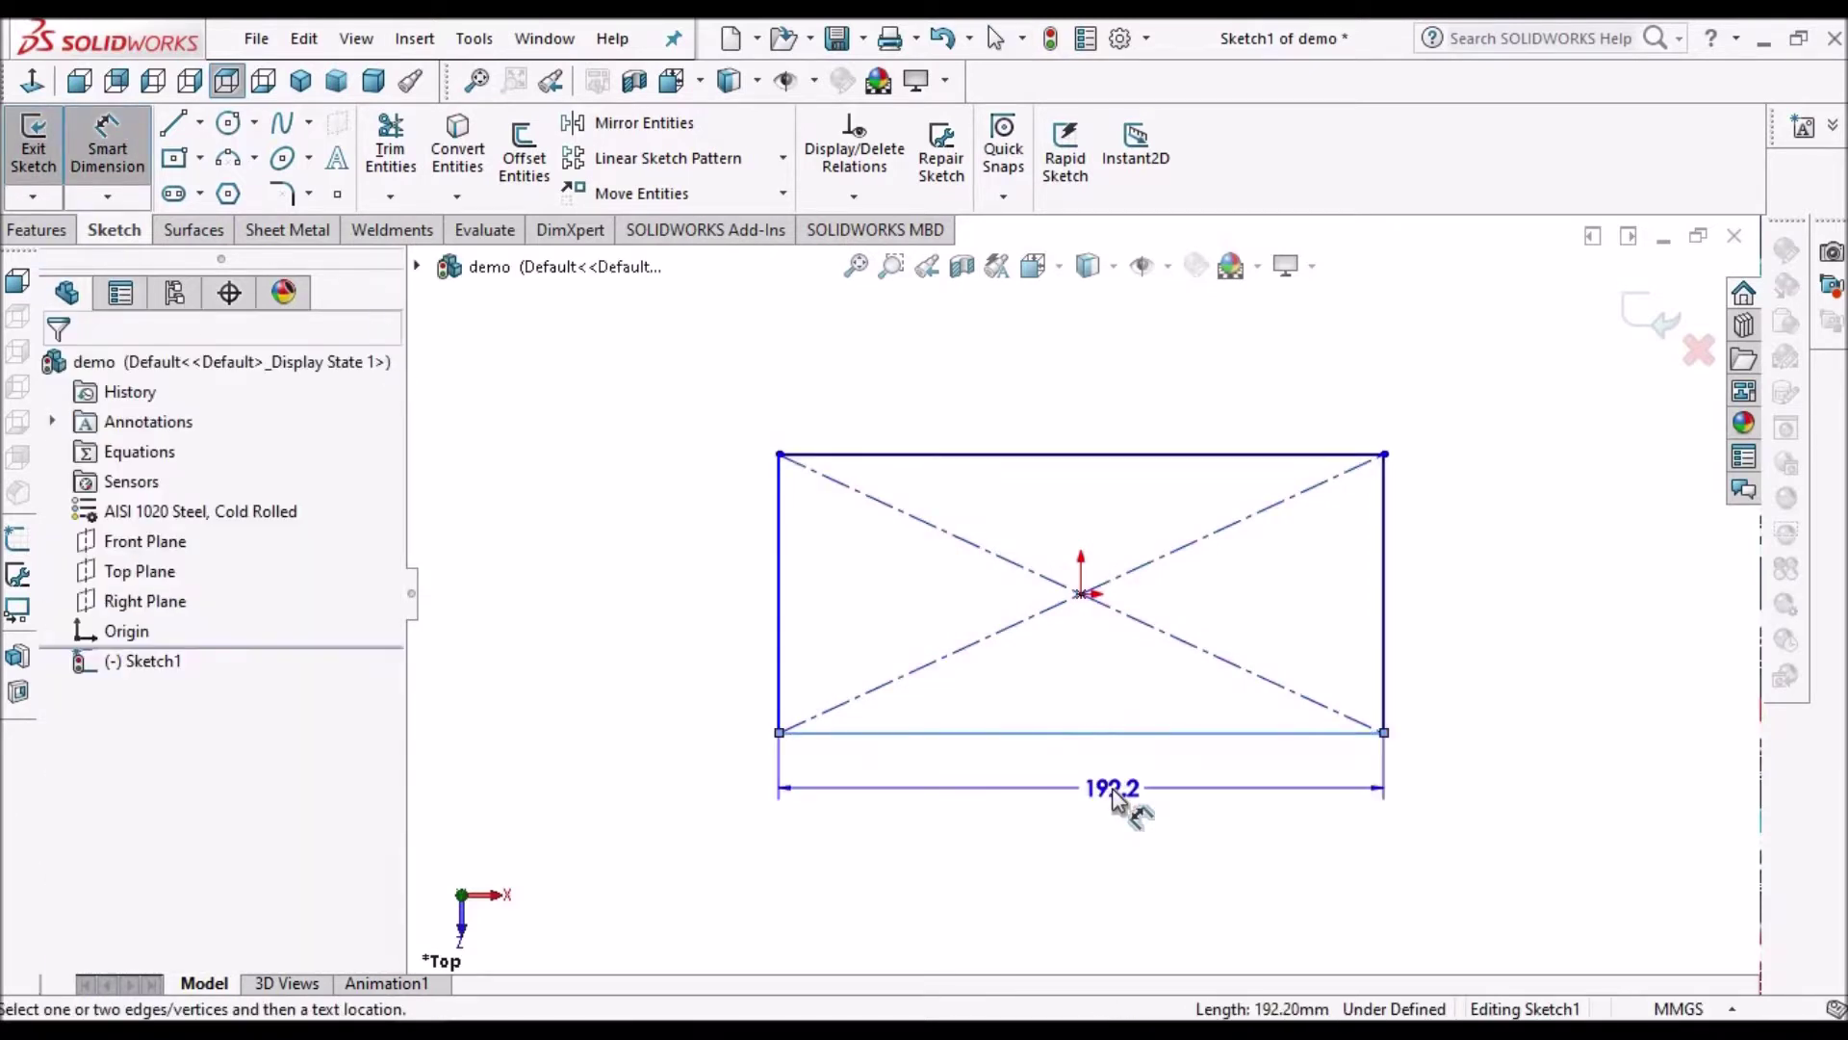
pyautogui.click(1115, 801)
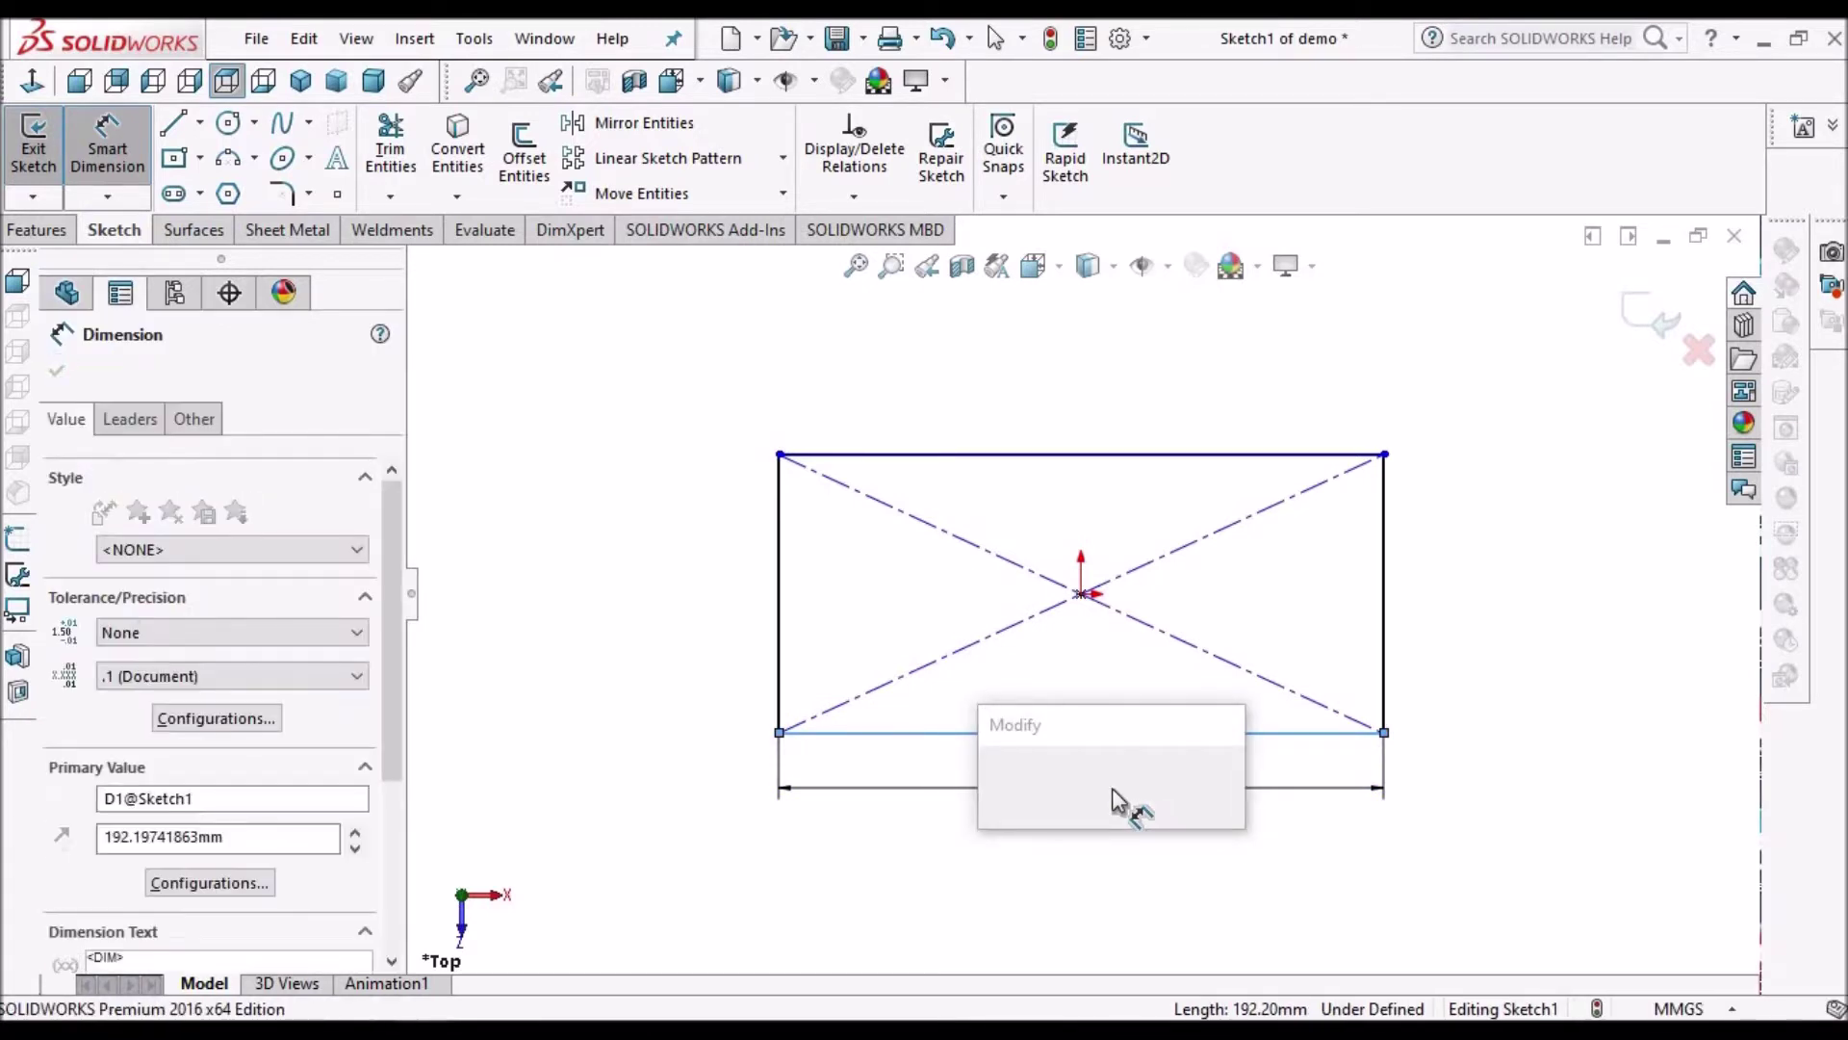
pyautogui.write('100')
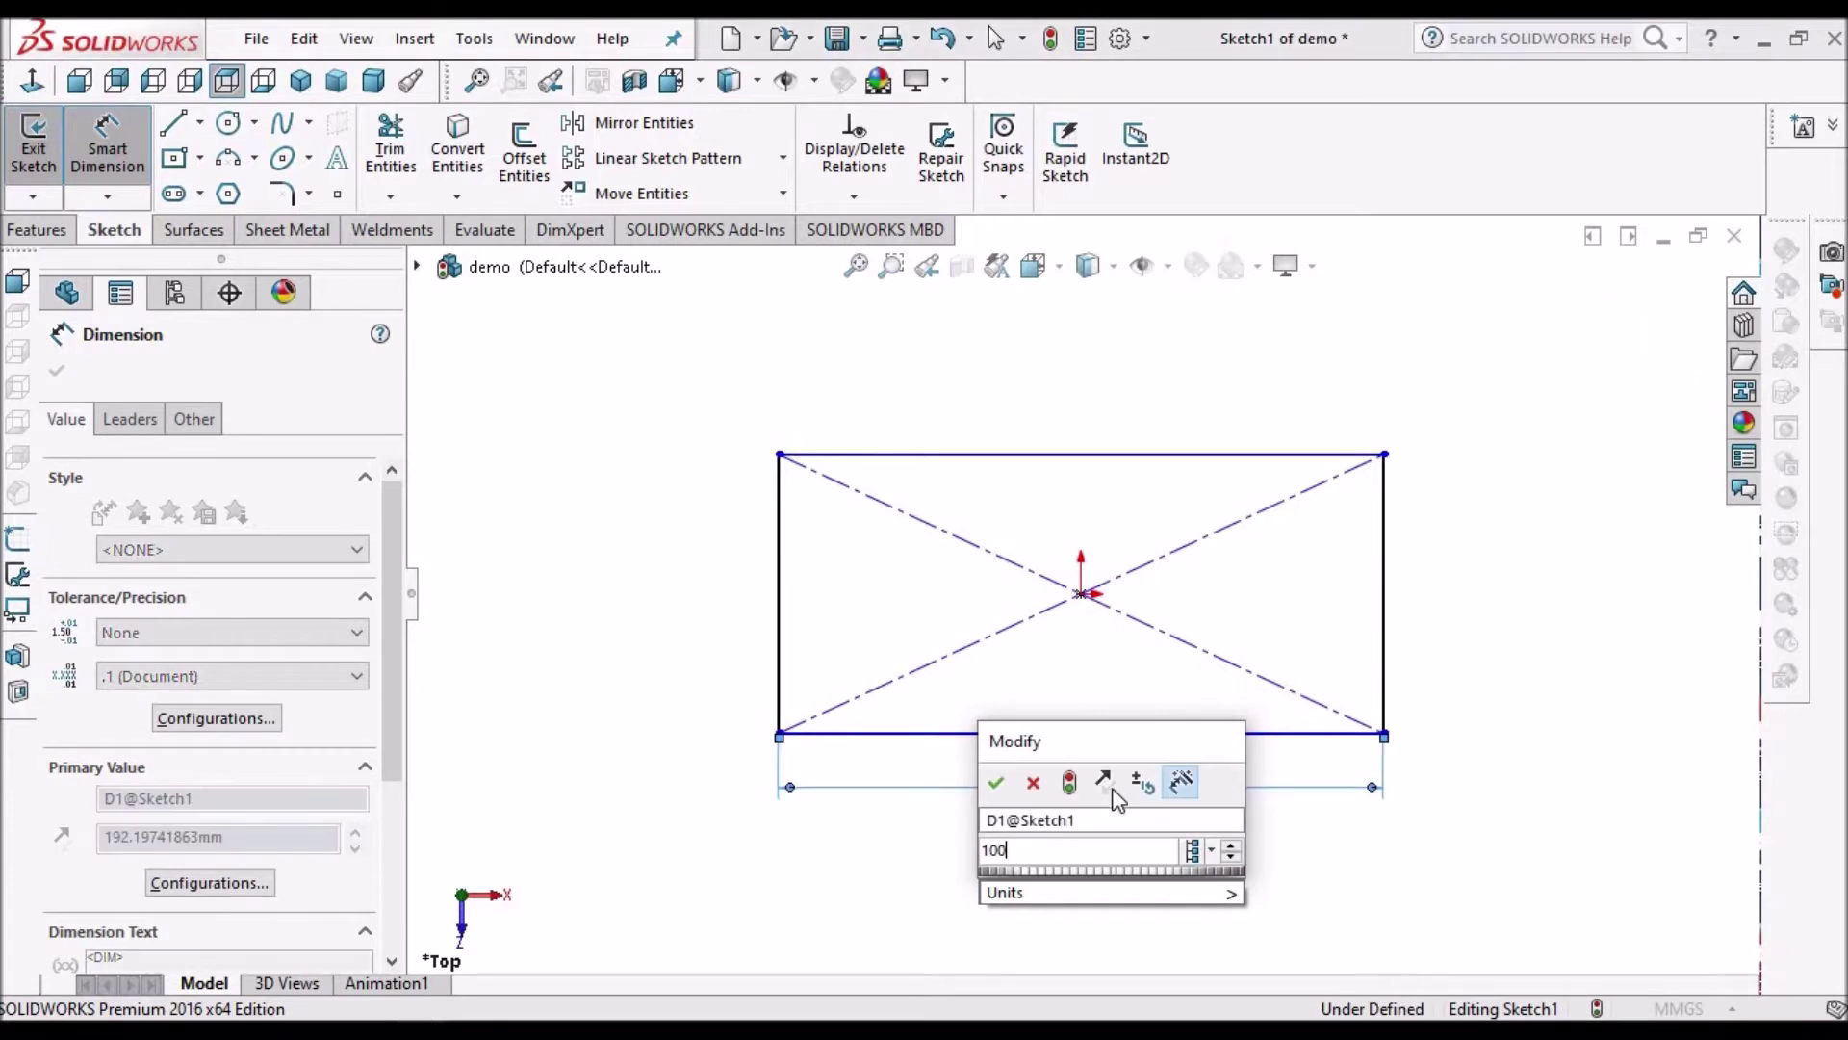
pyautogui.press('Return')
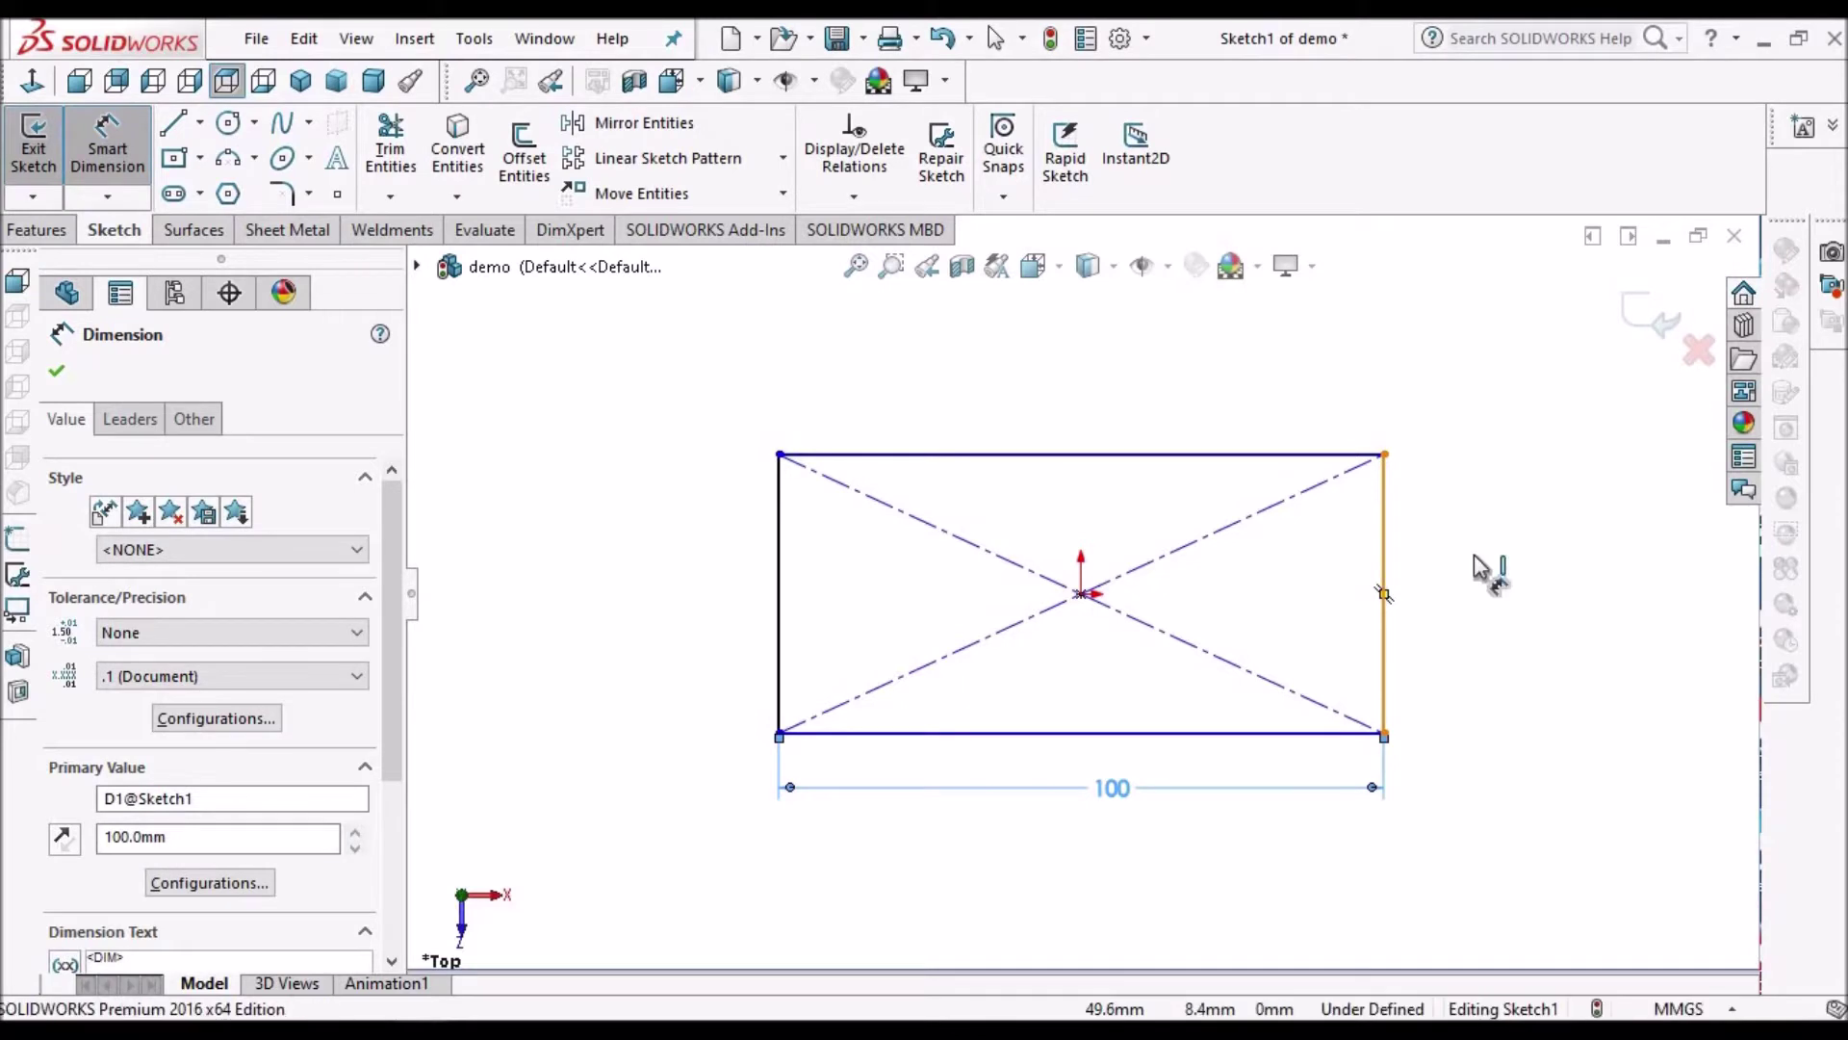
pyautogui.click(1384, 594)
pyautogui.click(1472, 577)
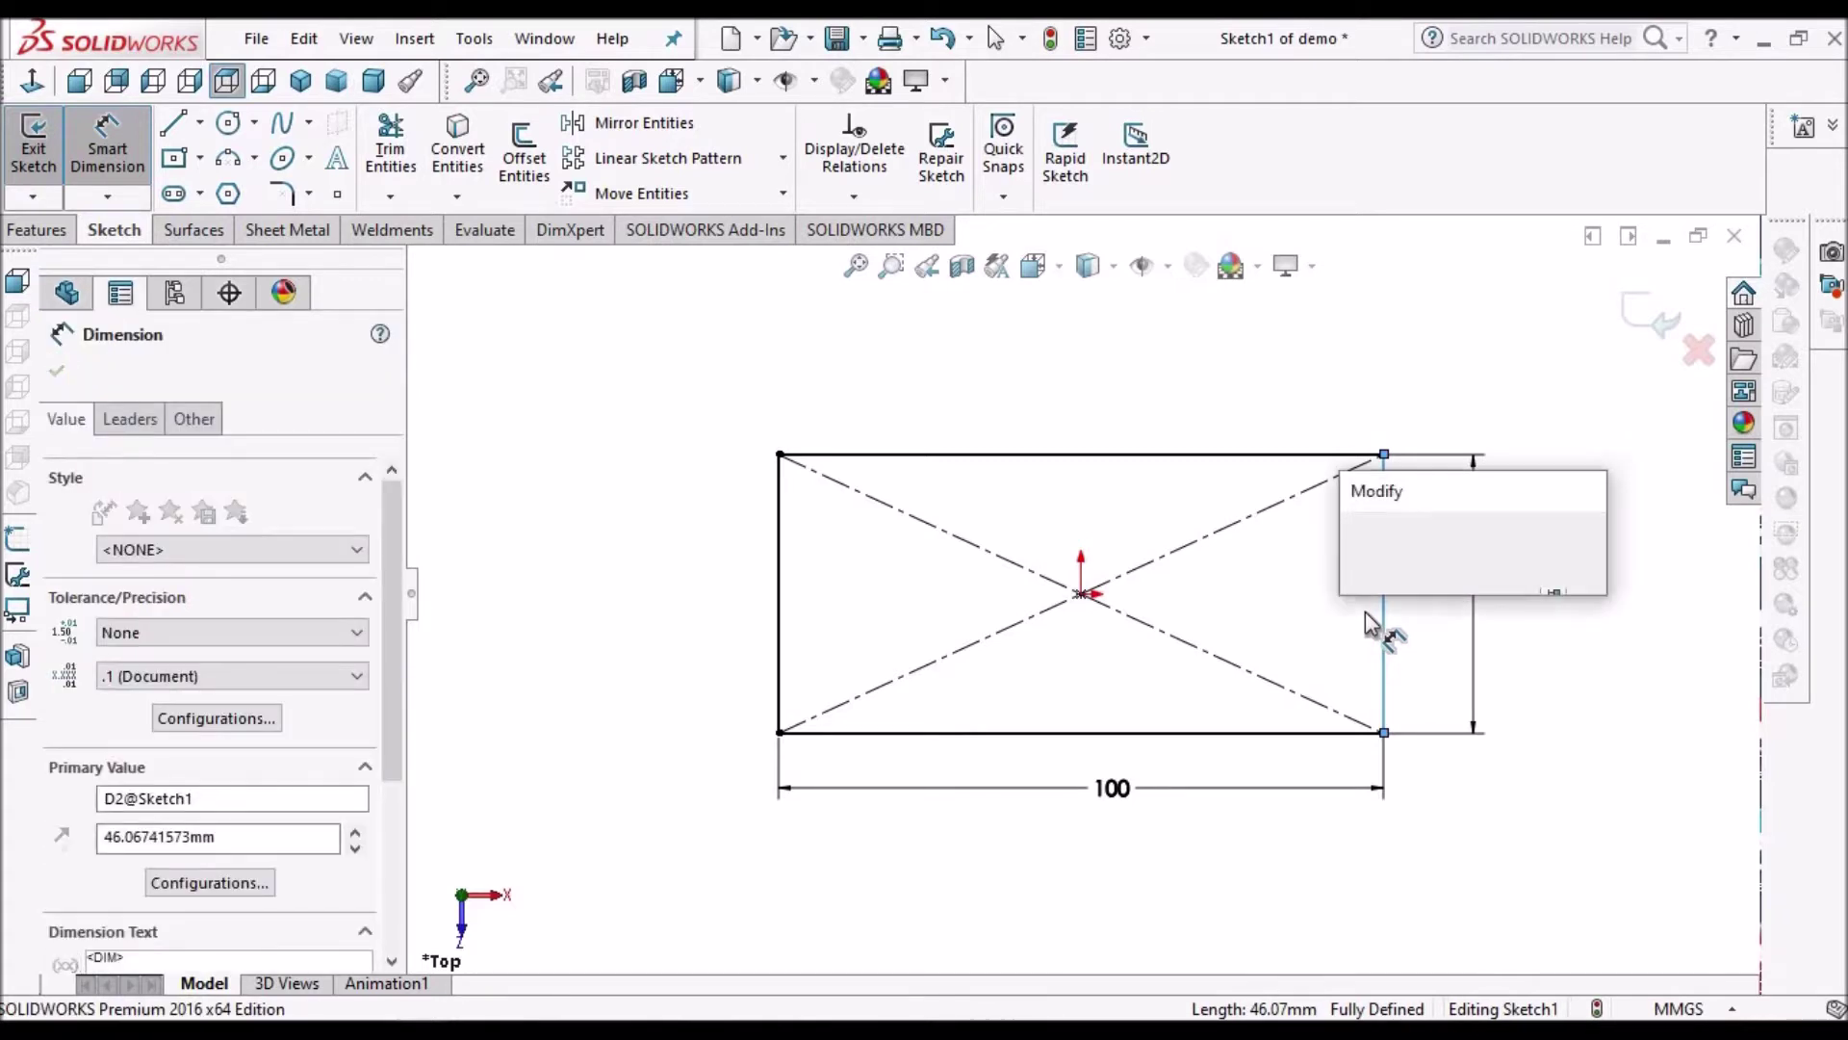
pyautogui.write('46')
pyautogui.press('Return')
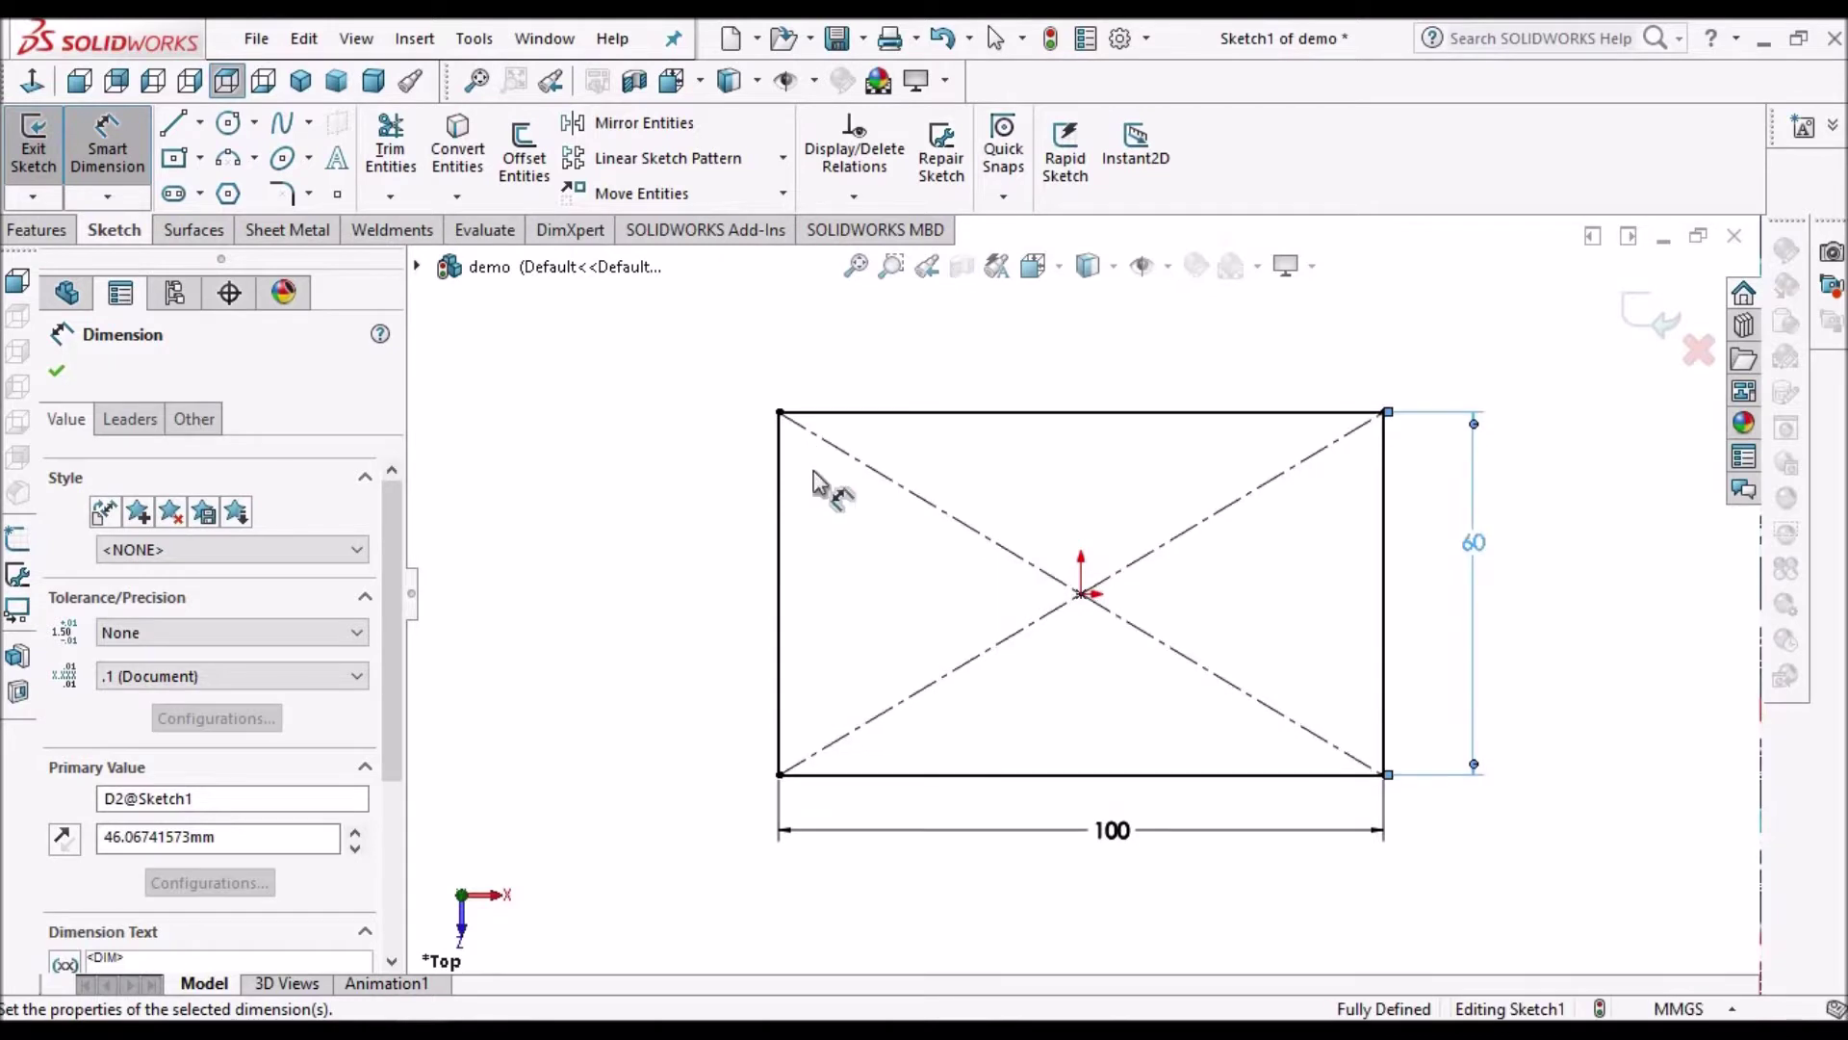
pyautogui.press('Escape')
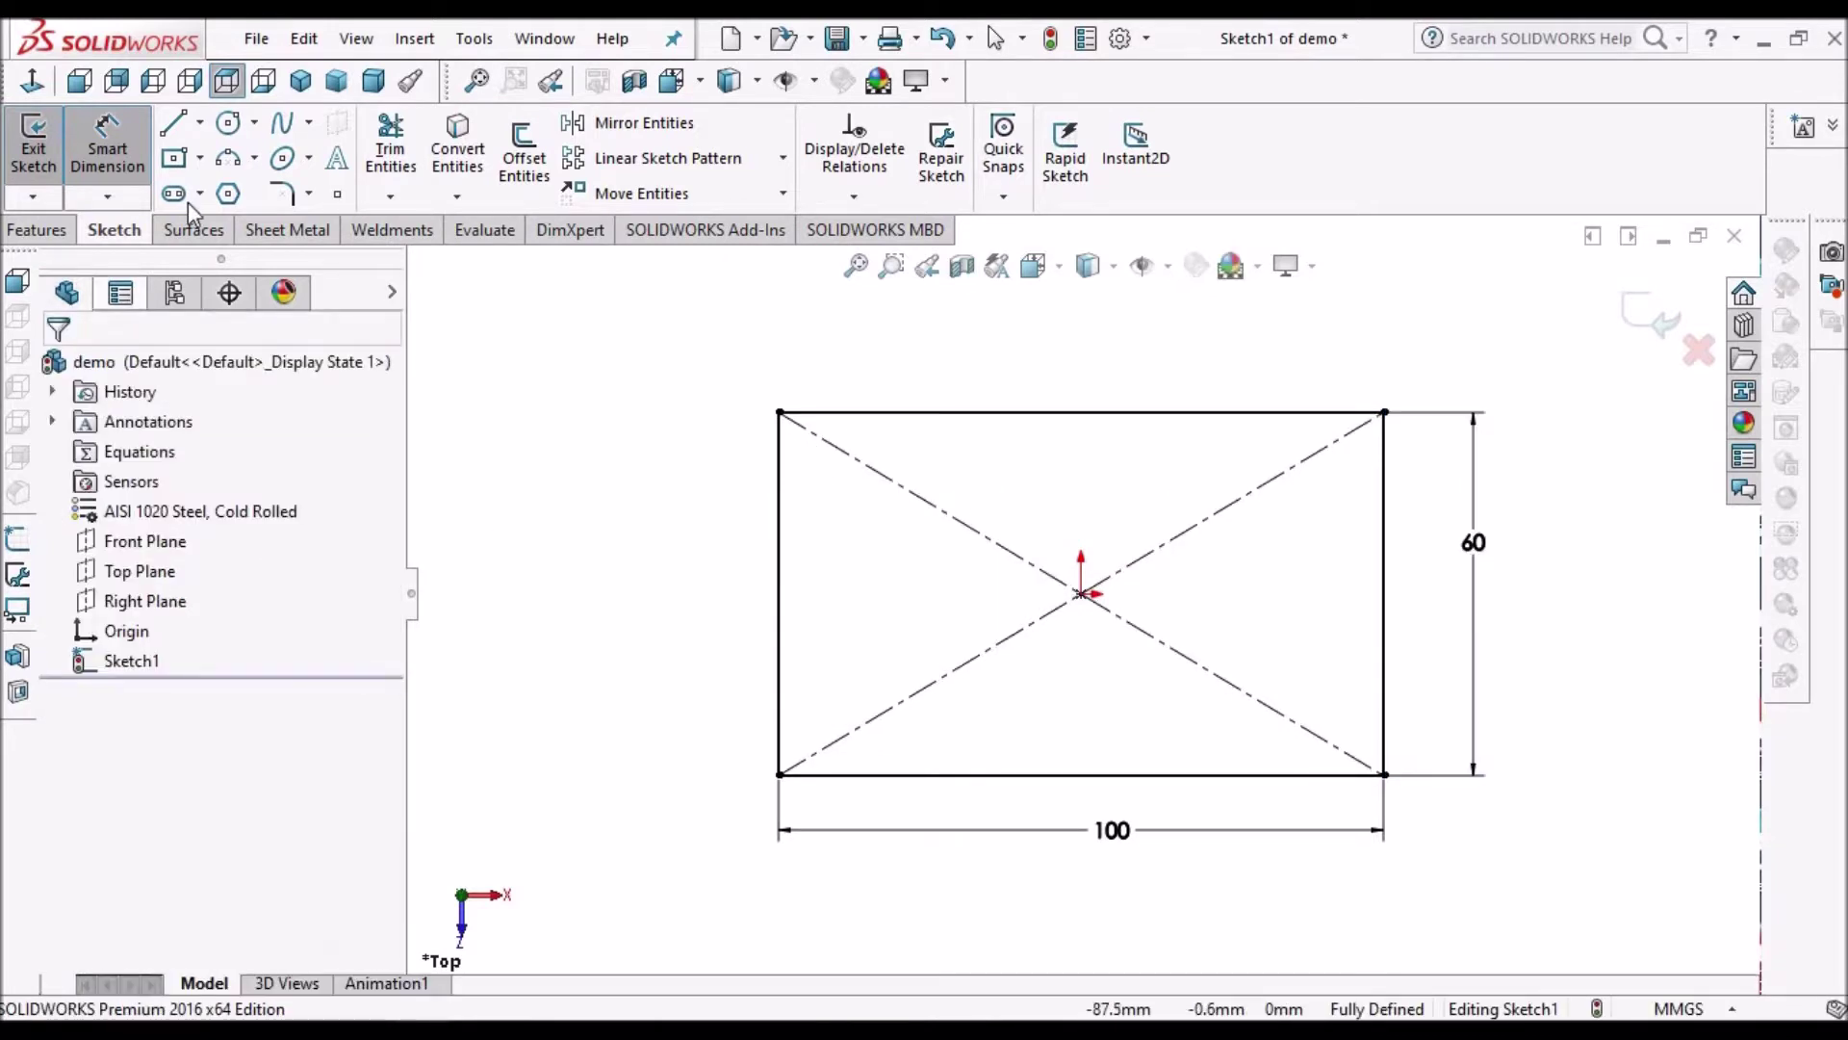
pyautogui.press('Escape')
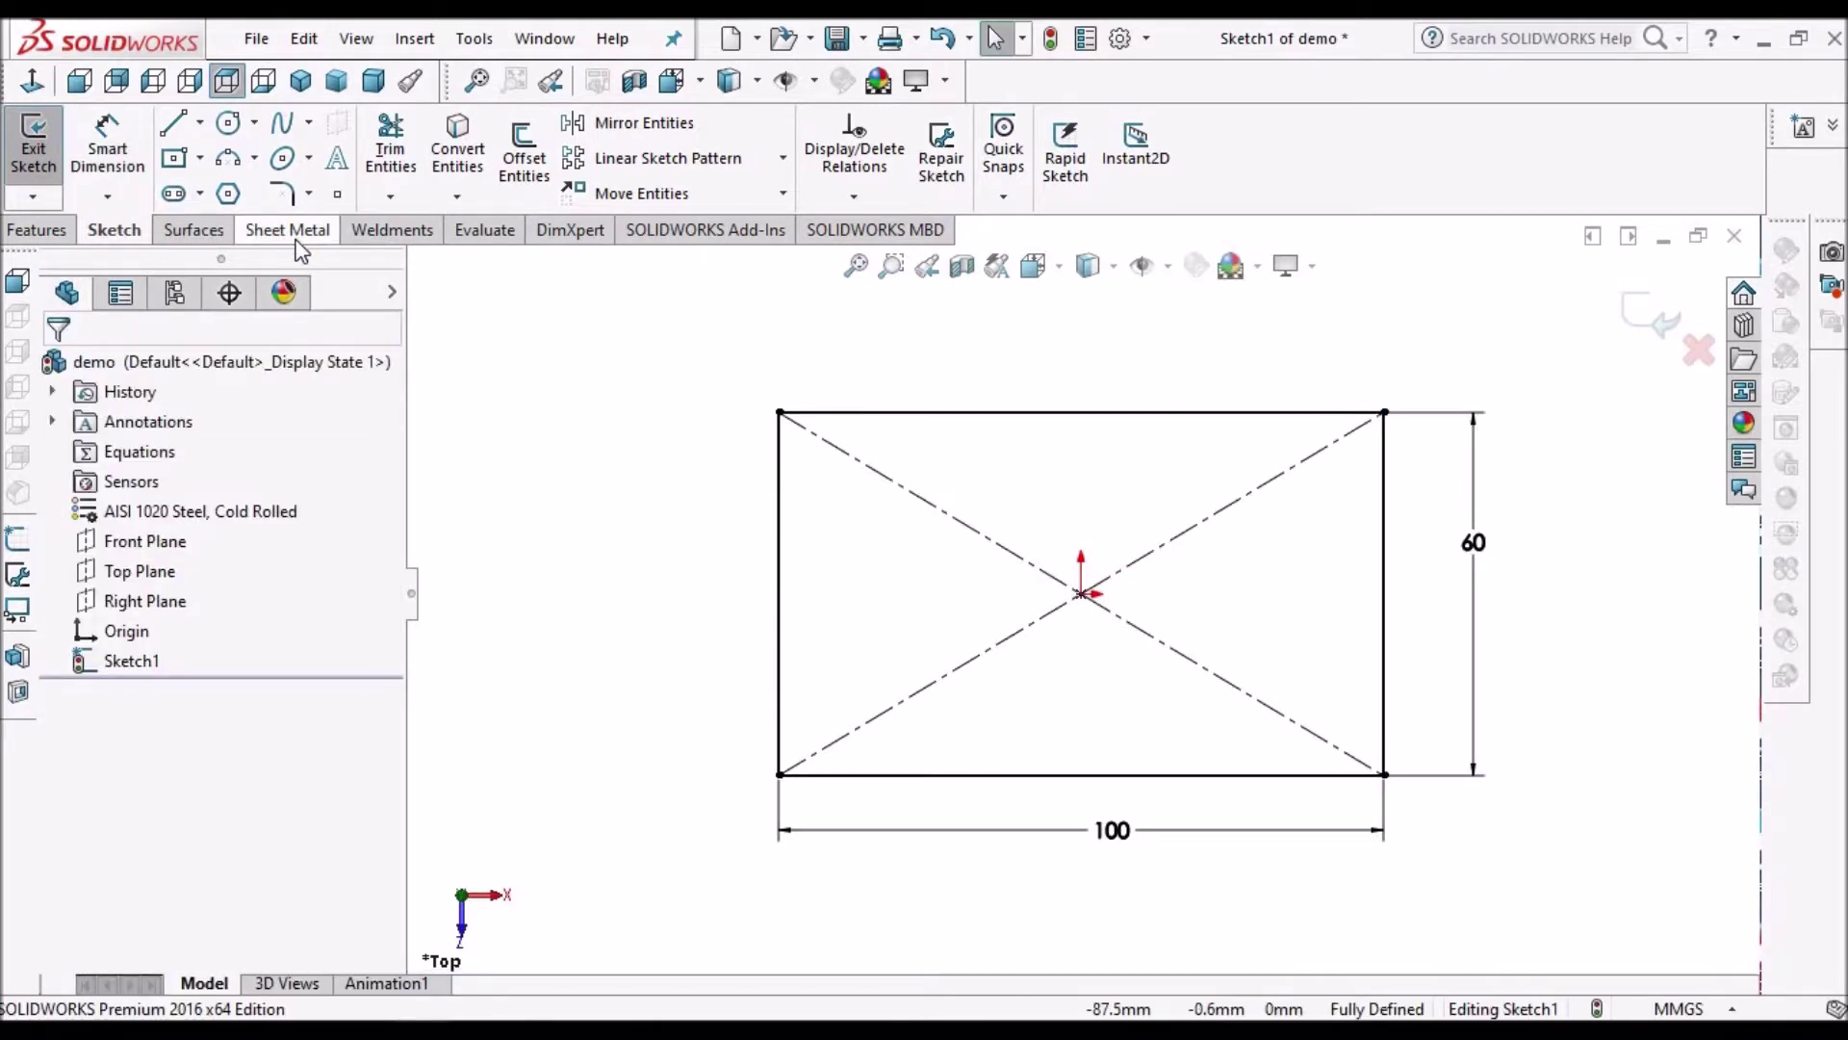
# Step: Turn the sketch into a 2.0 mm thick base flange with K-Factor 0.4
pyautogui.click(294, 235)
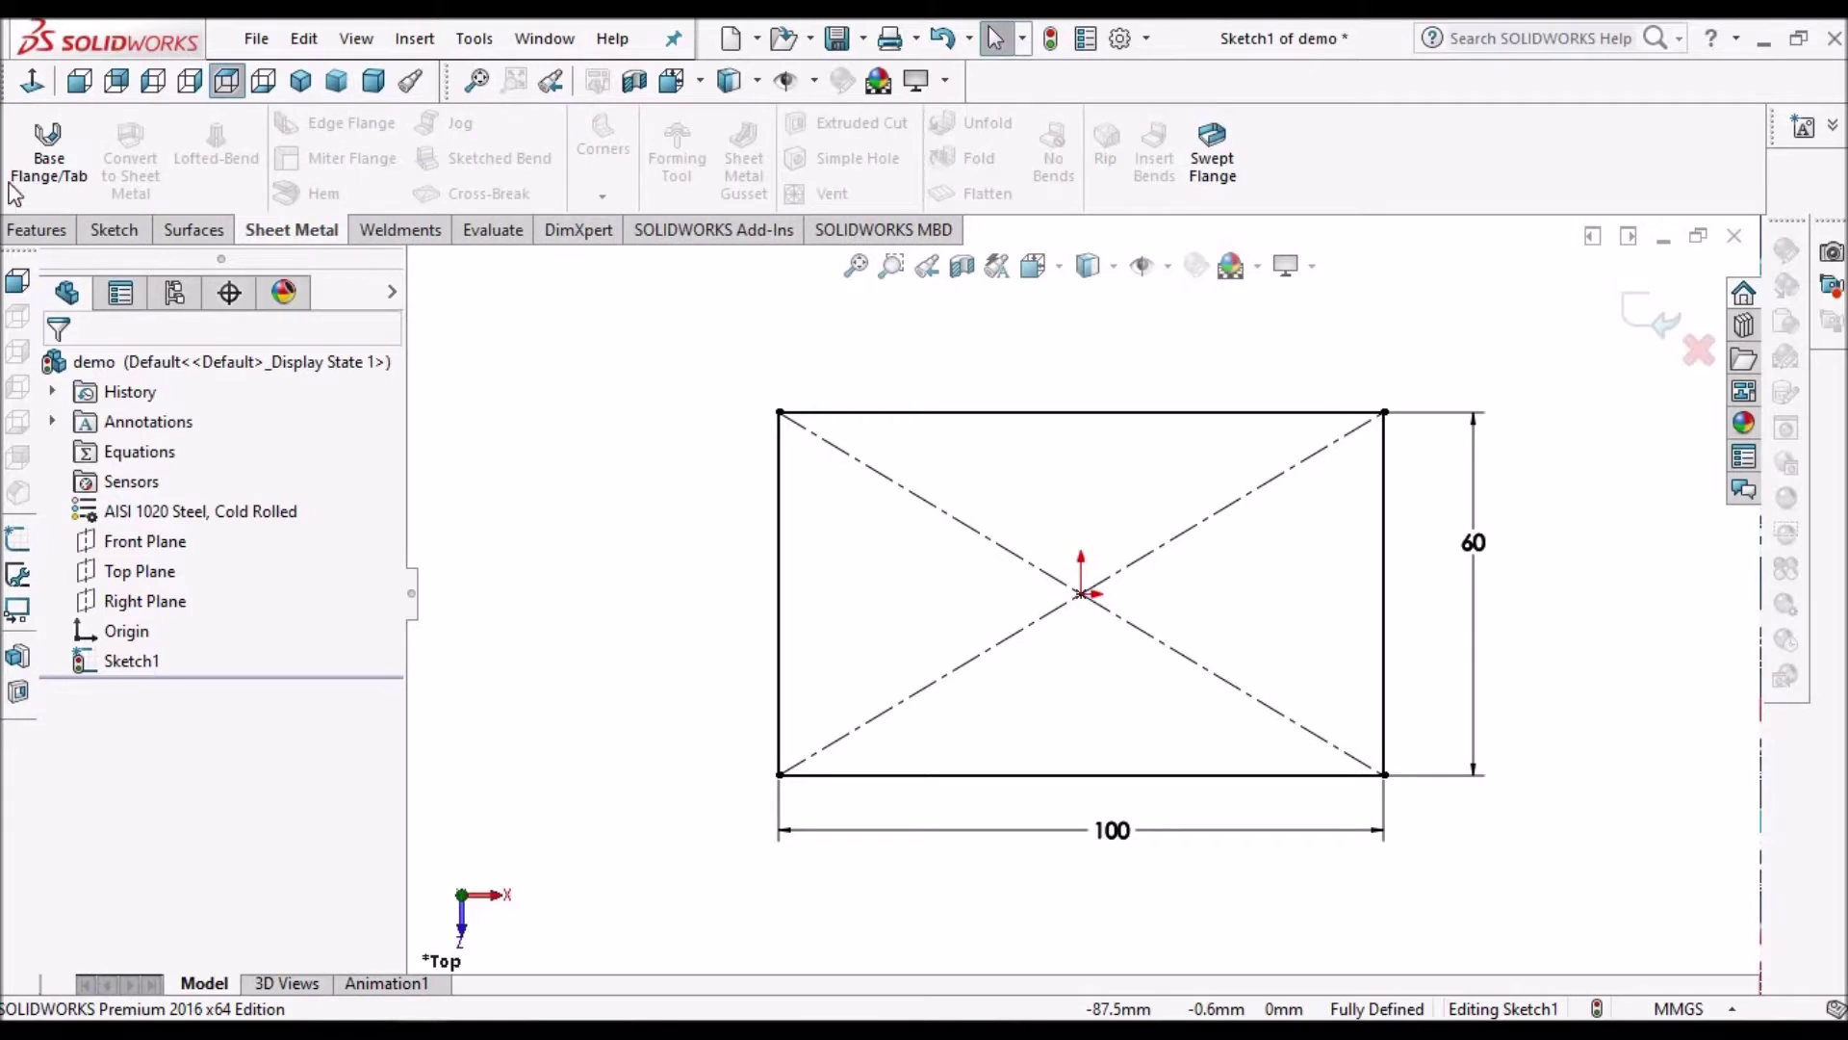
pyautogui.click(42, 161)
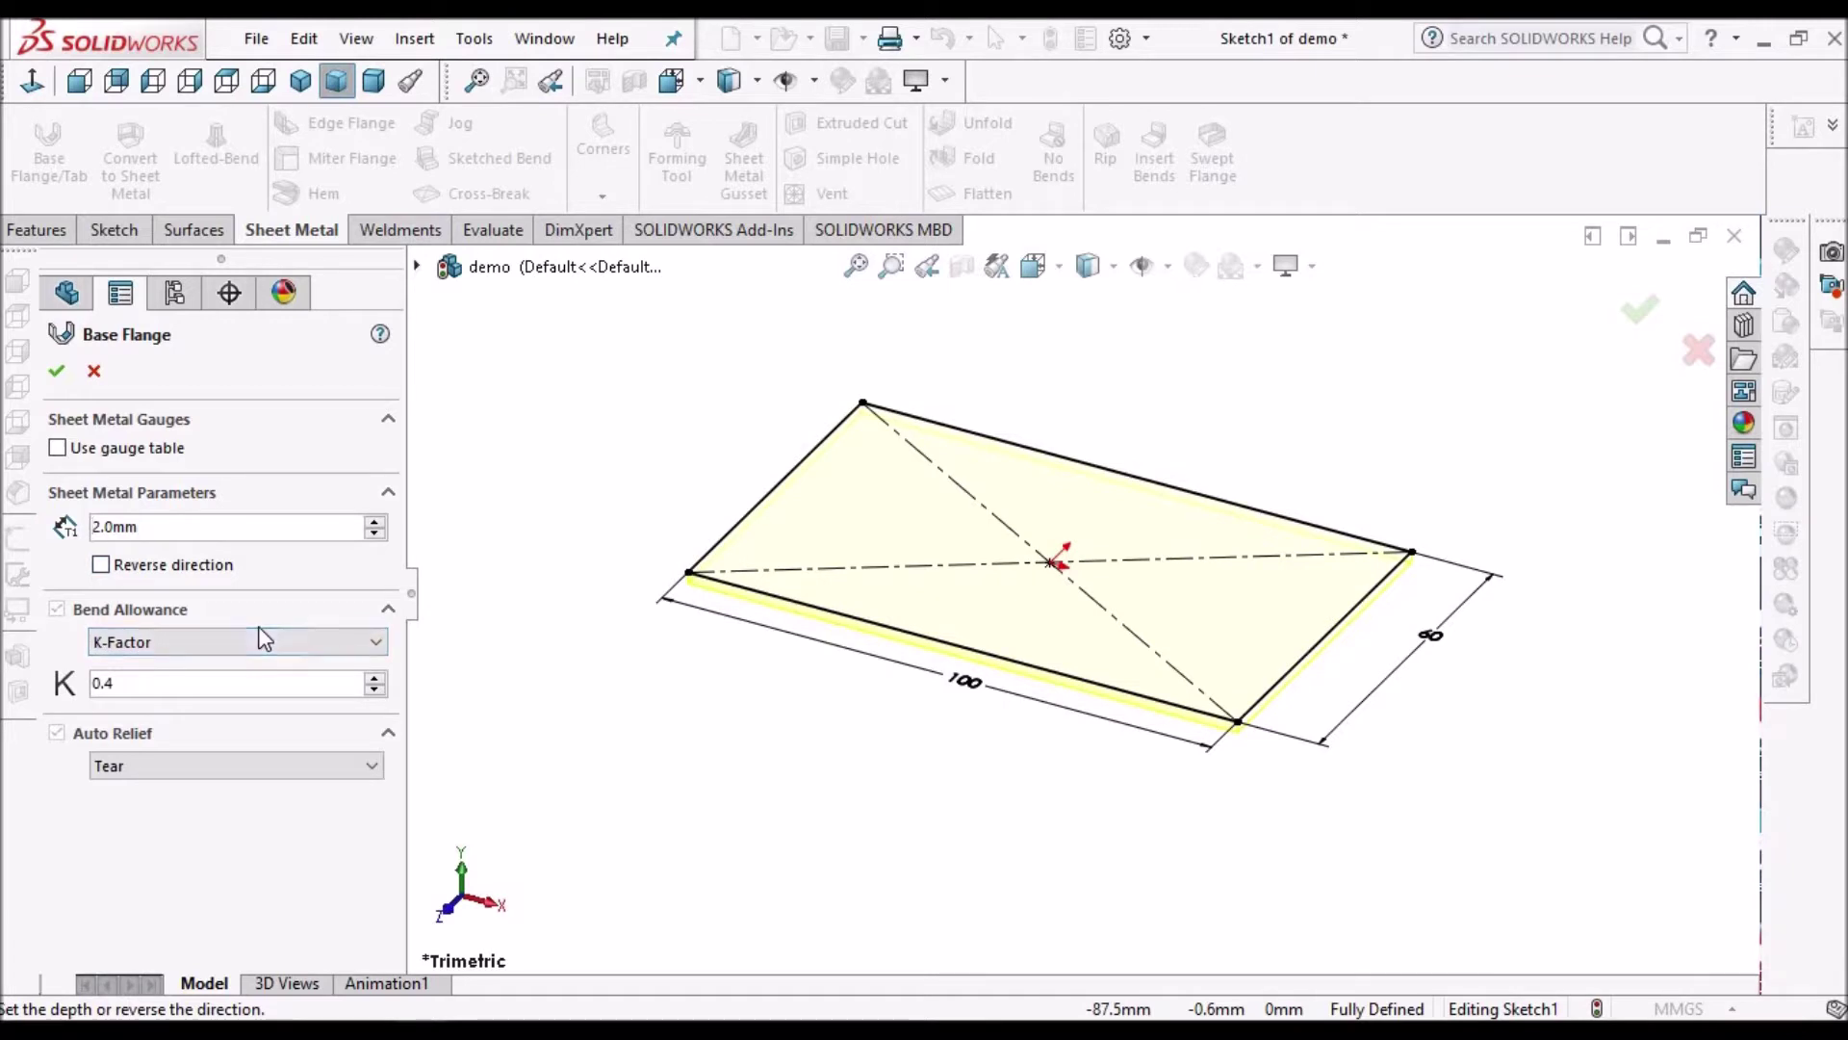
pyautogui.click(58, 374)
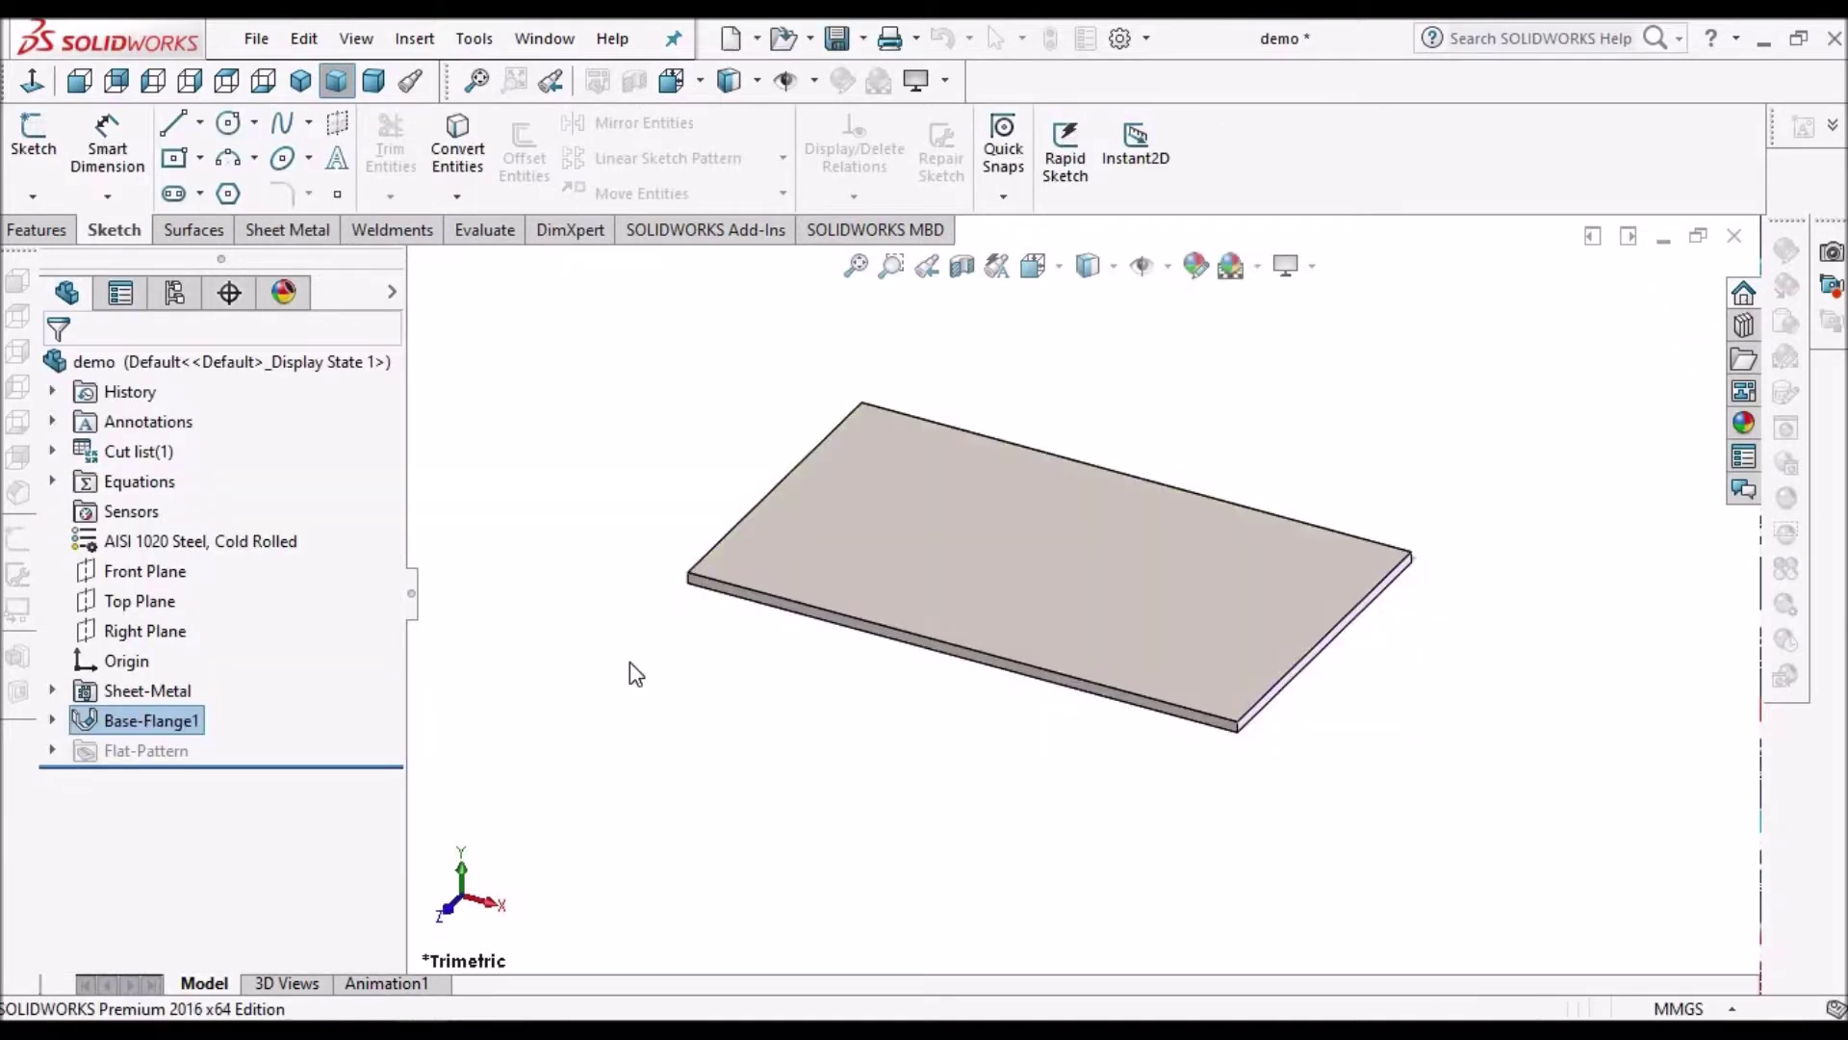
# Step: Edit Base-Flange1's sketch and set the long-edge dimension to 100
pyautogui.click(53, 720)
pyautogui.rightClick(149, 755)
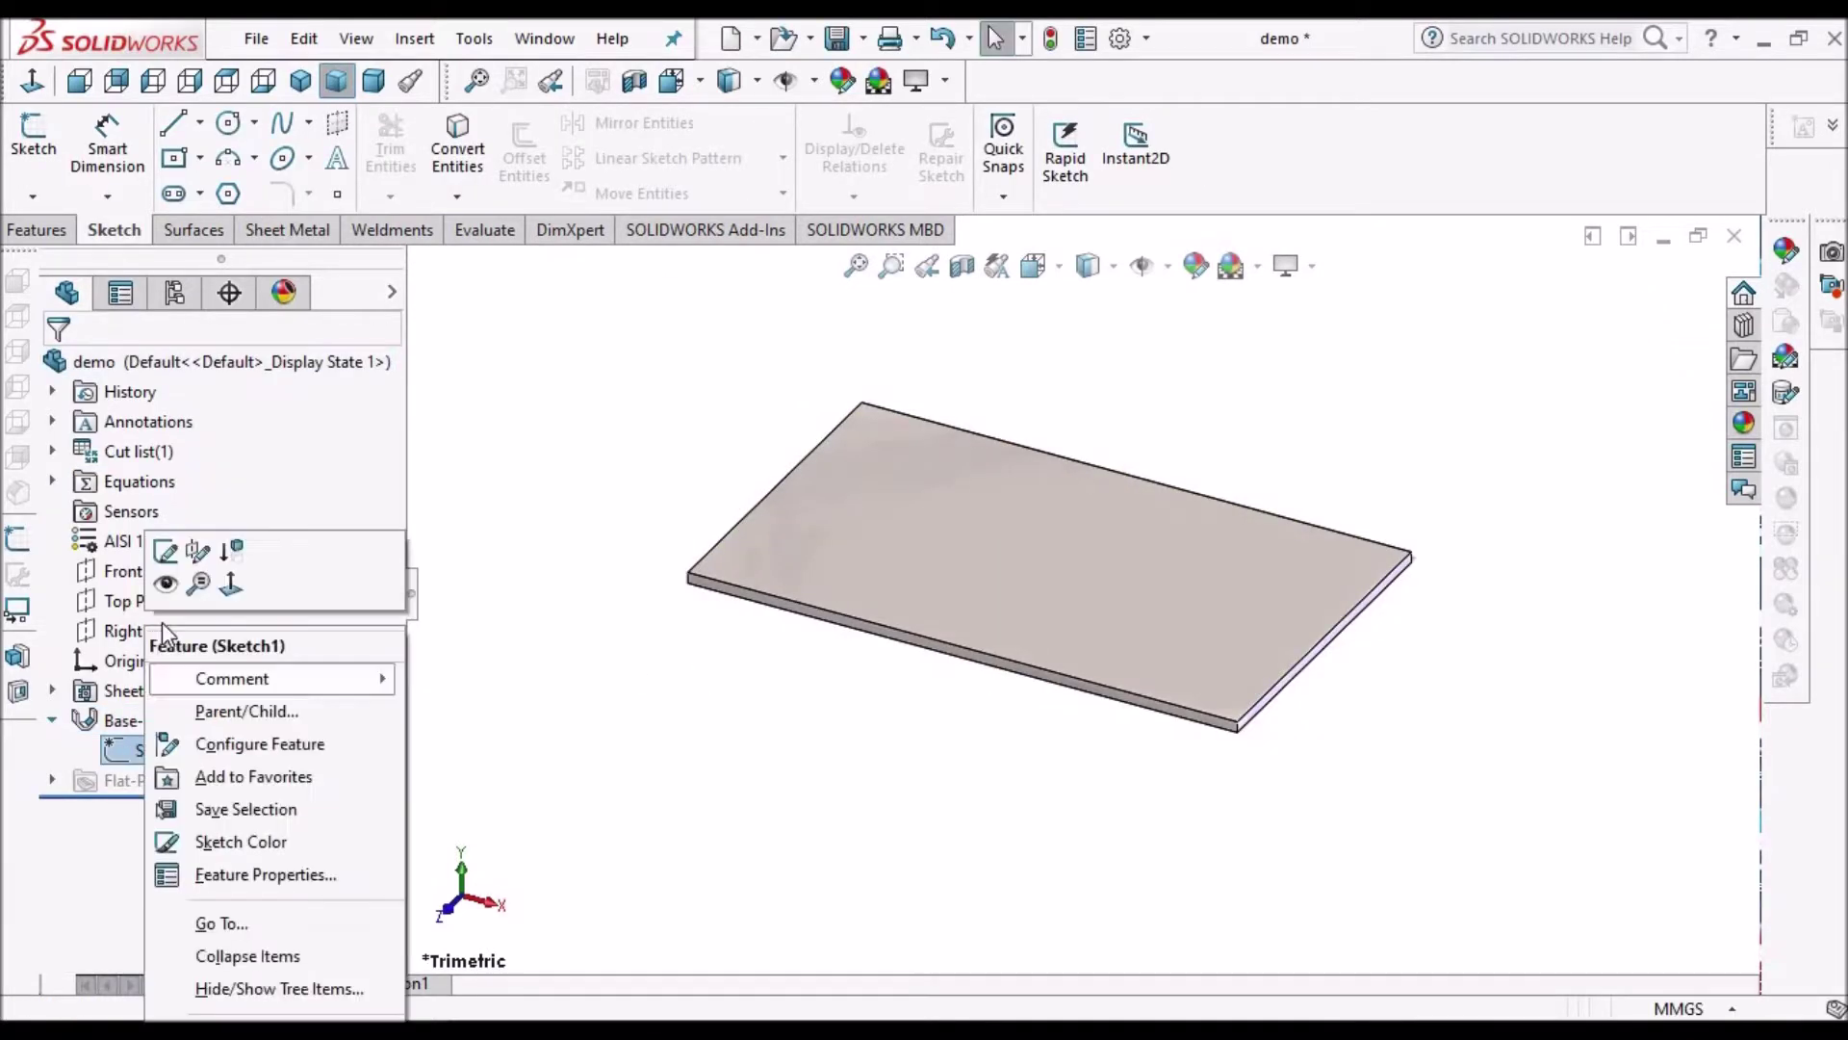
pyautogui.click(161, 549)
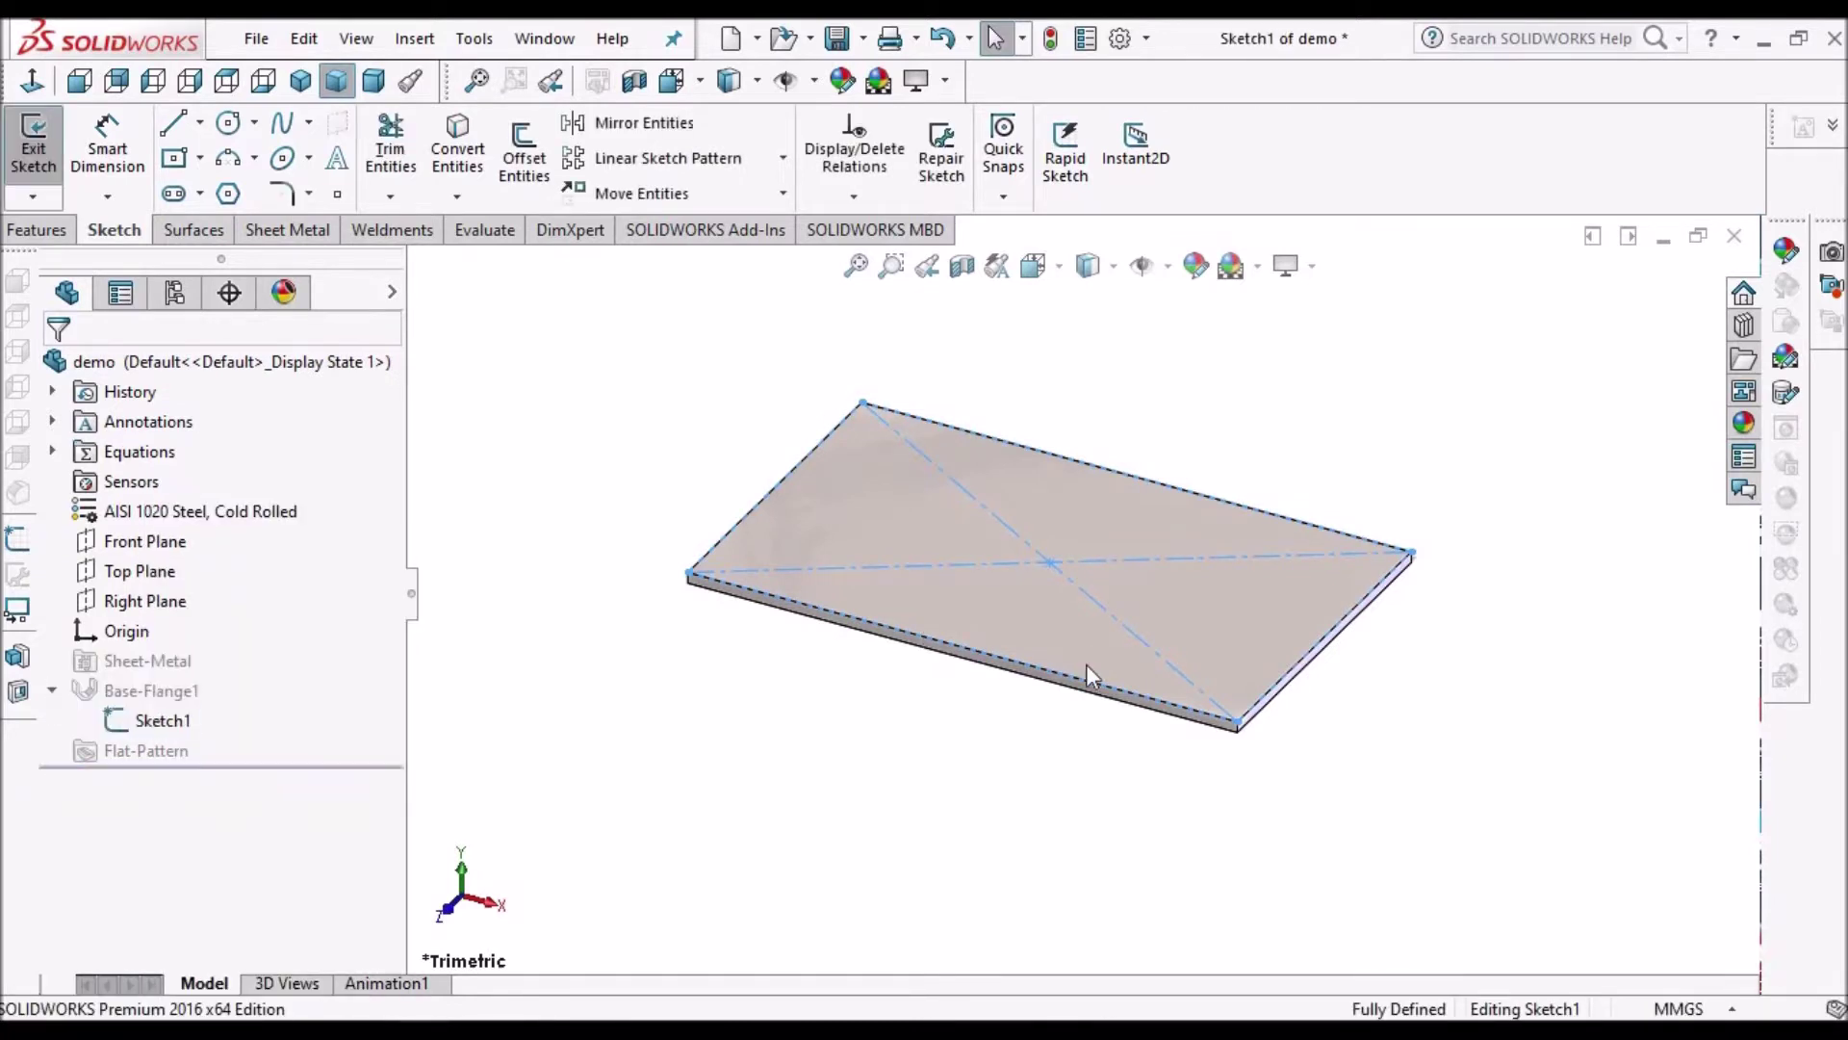
pyautogui.click(966, 681)
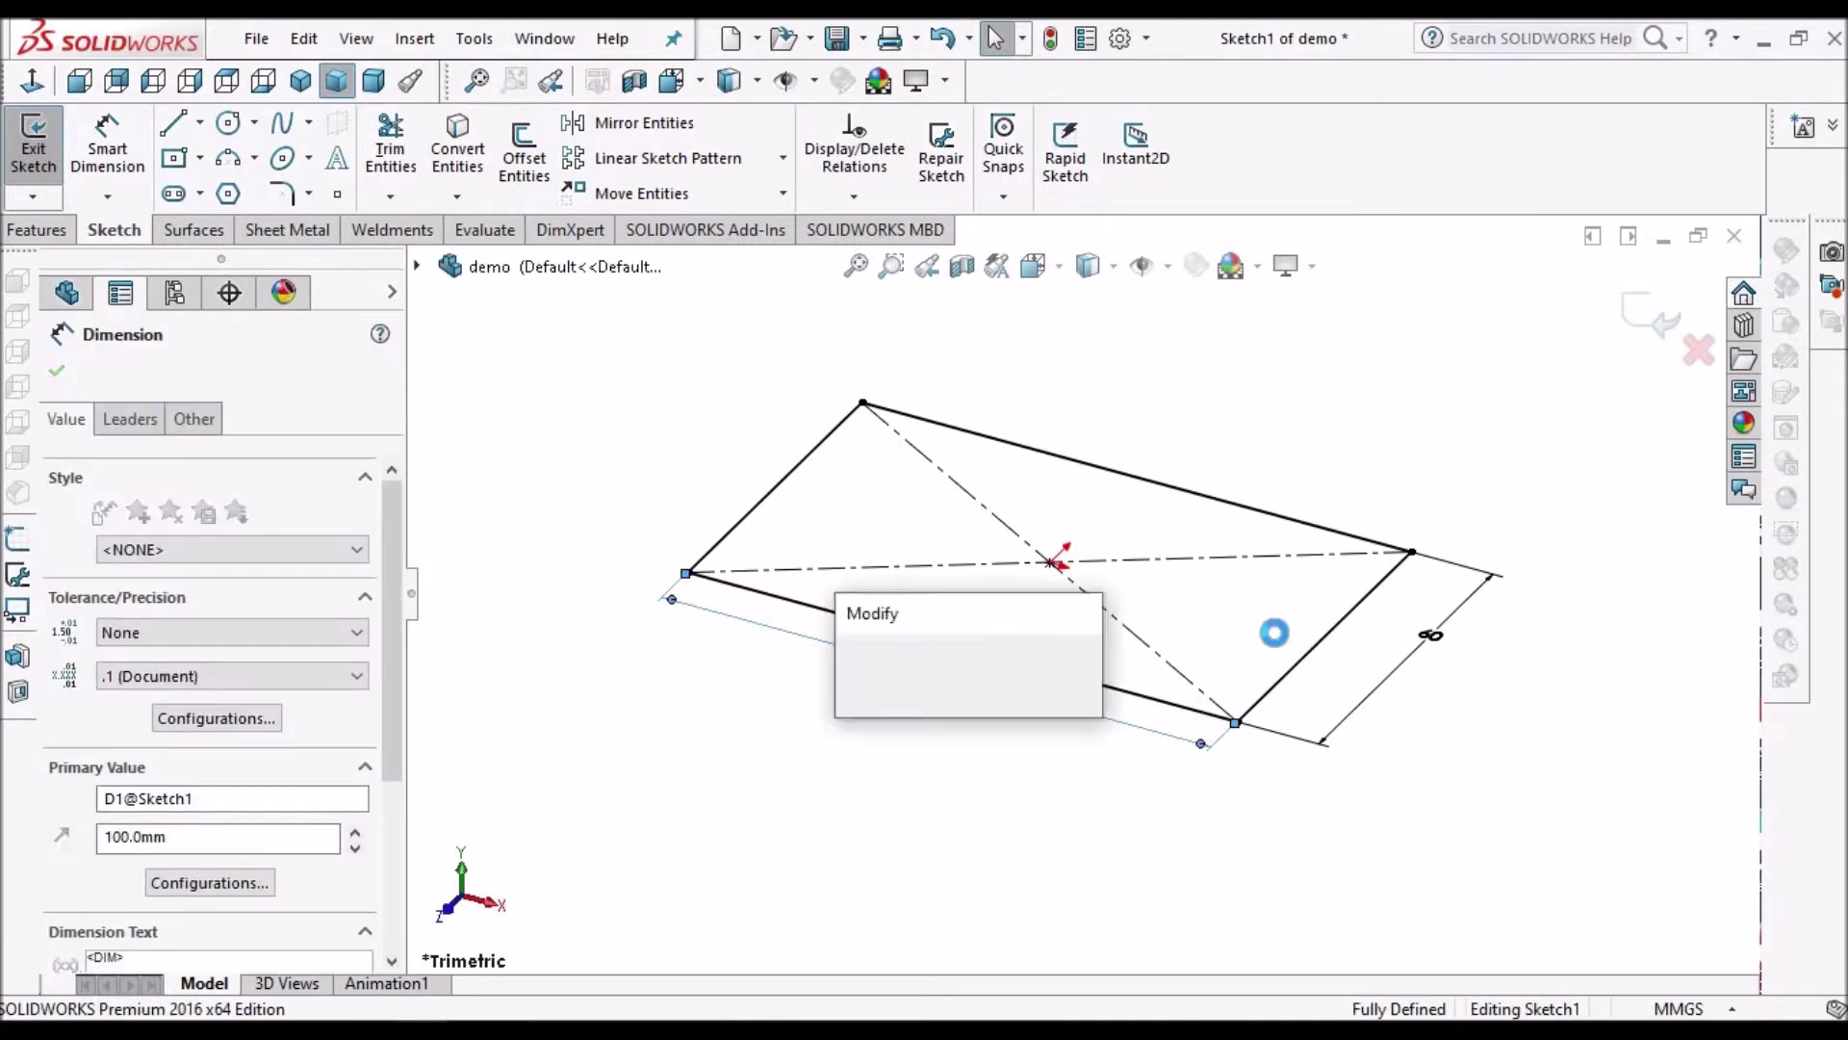
pyautogui.write('100')
pyautogui.press('Return')
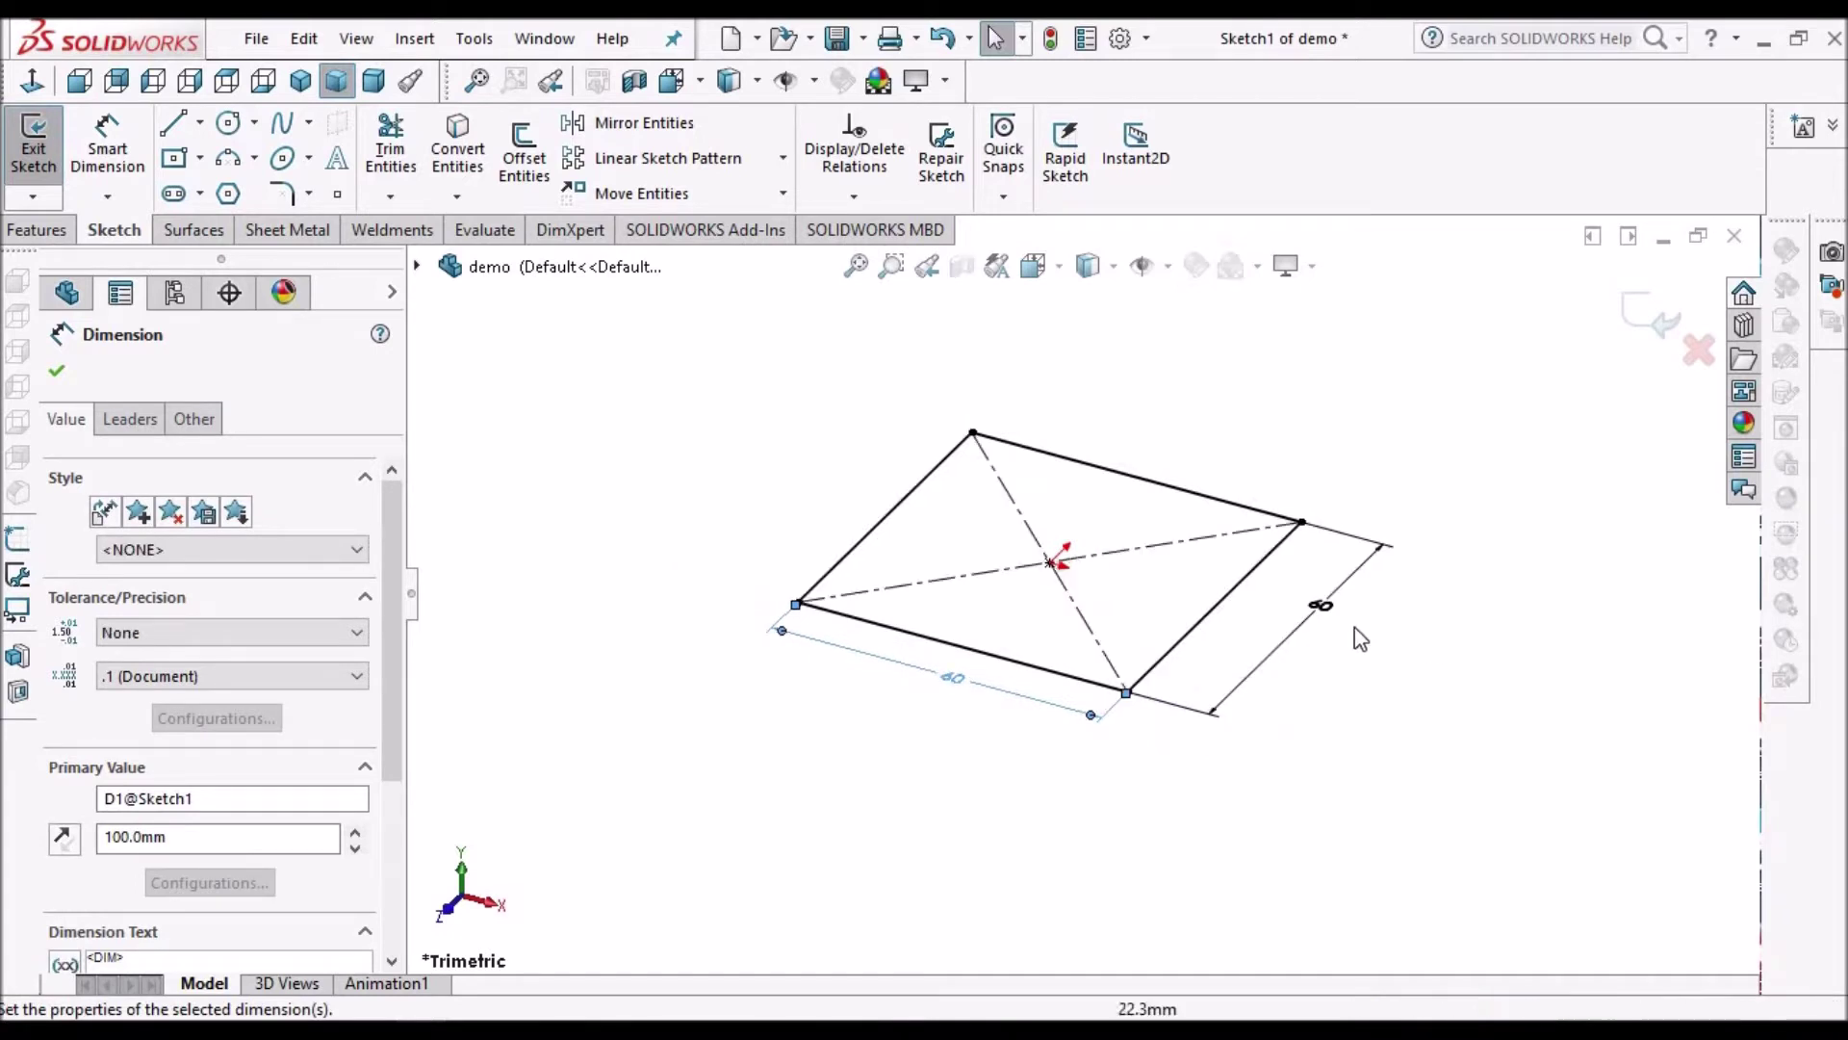
# Step: Set the side dimension to 100, rebuild the plate and save the part
pyautogui.click(1321, 606)
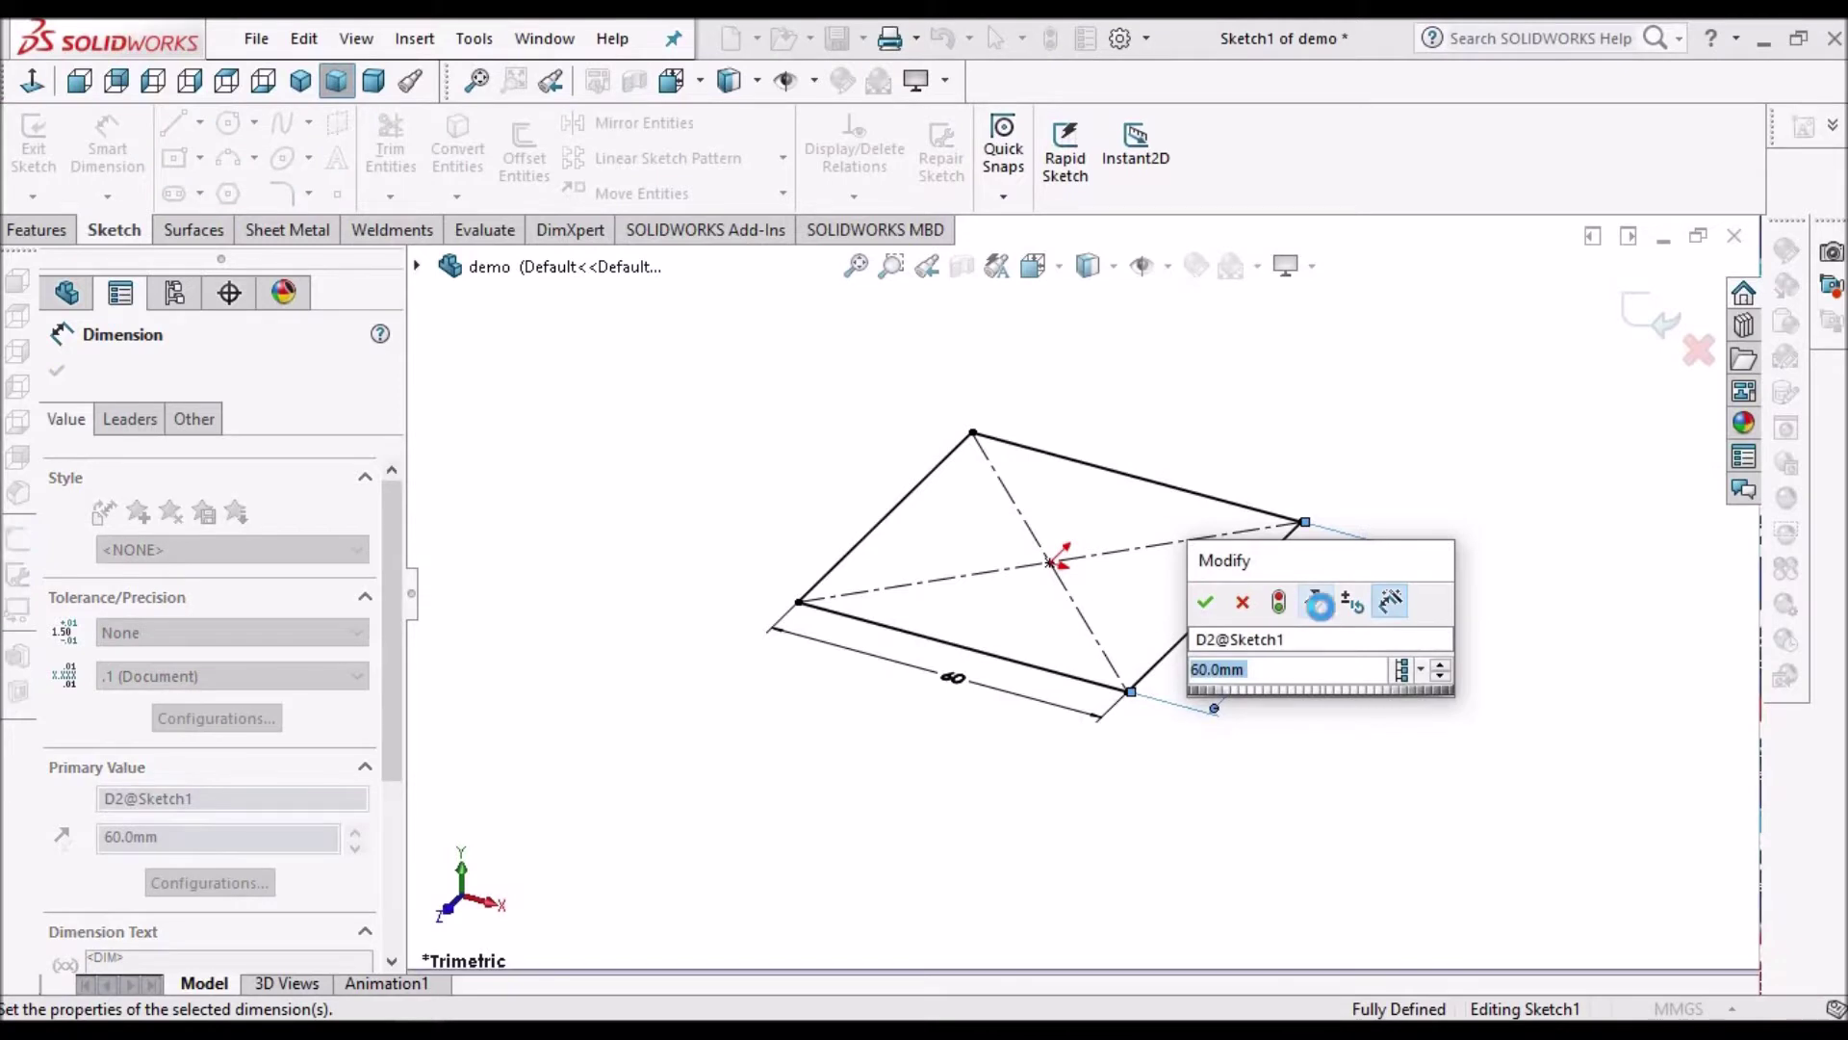
pyautogui.write('100')
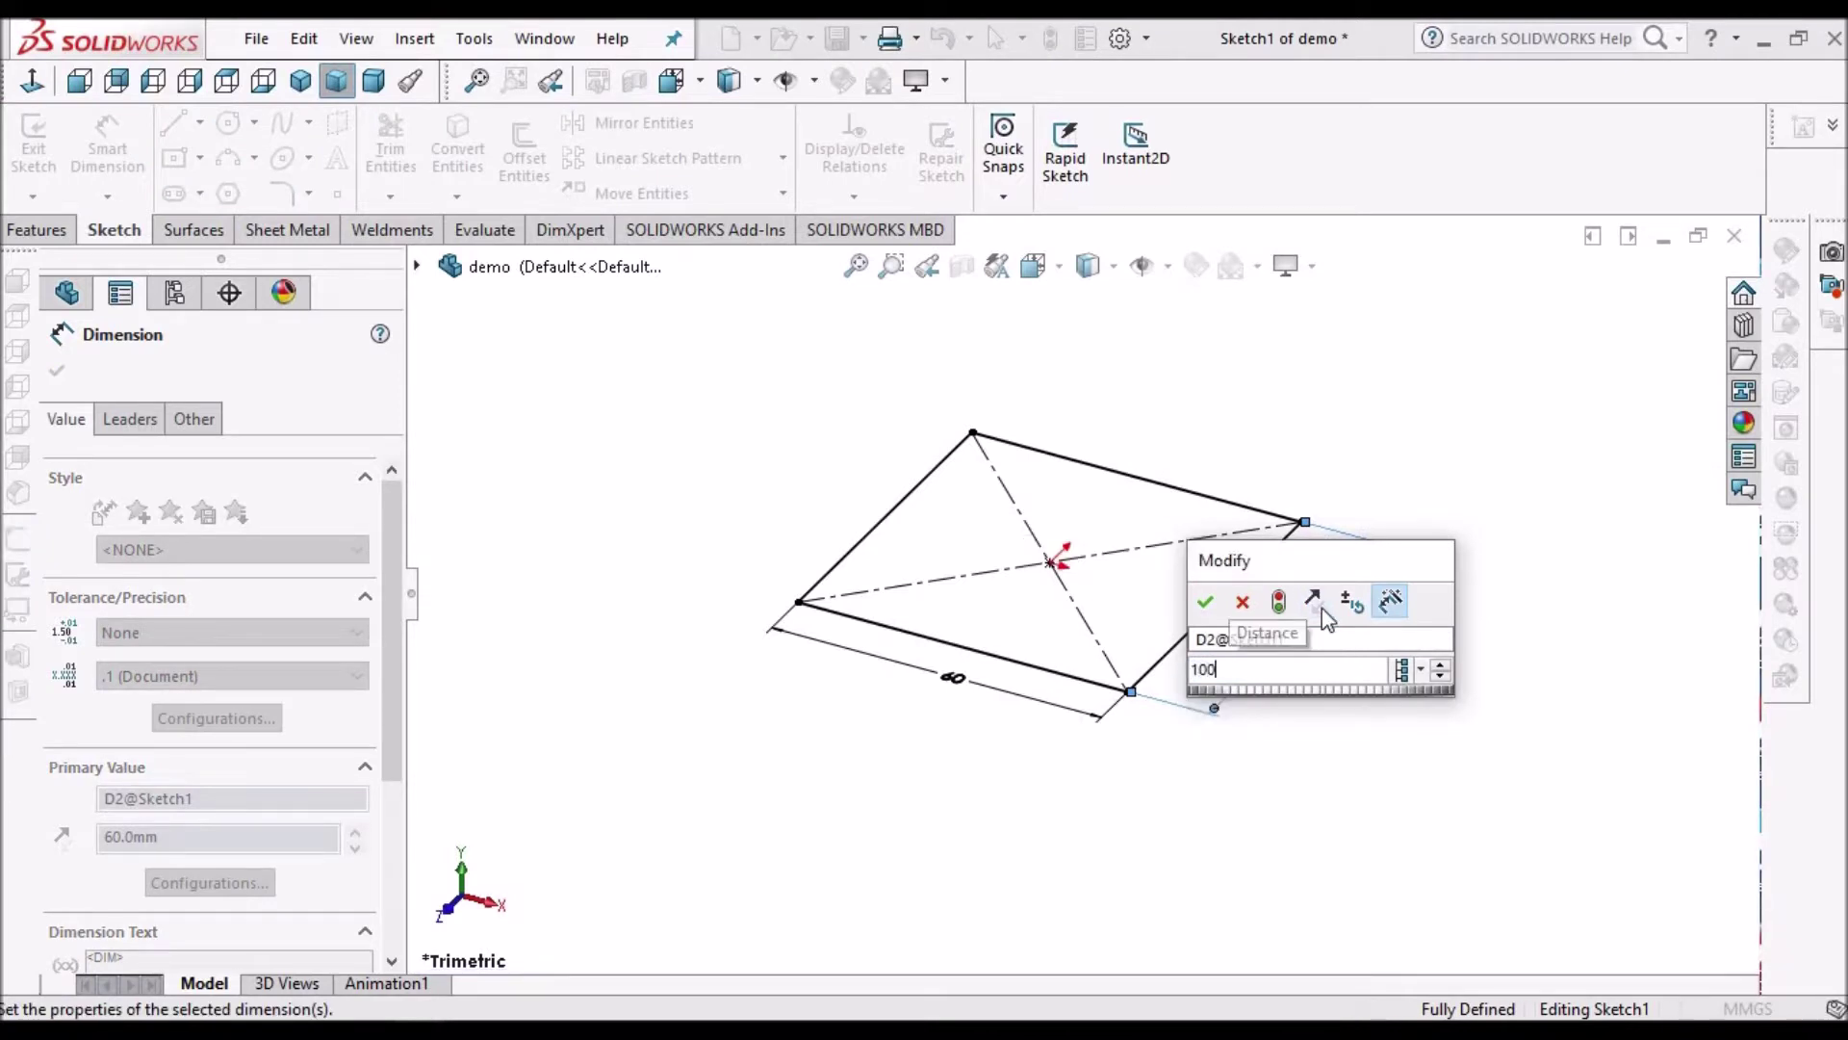
pyautogui.press('Escape')
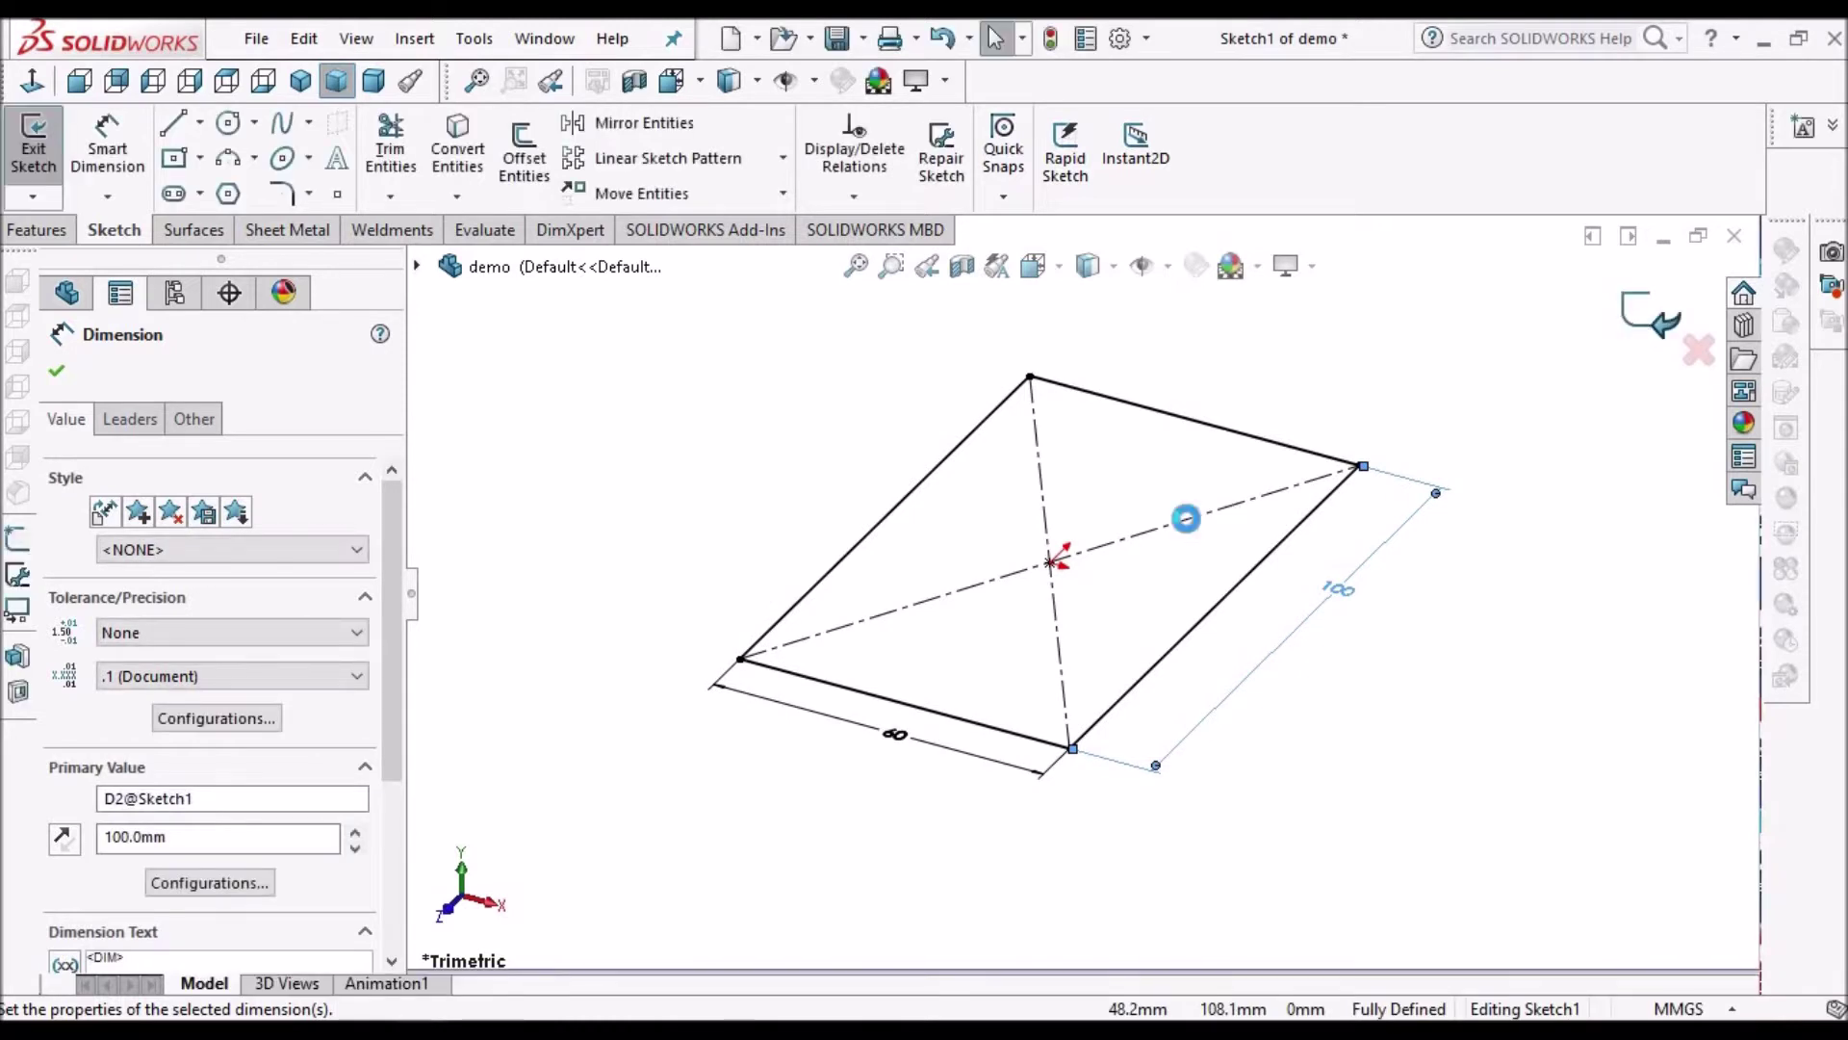
pyautogui.click(1309, 405)
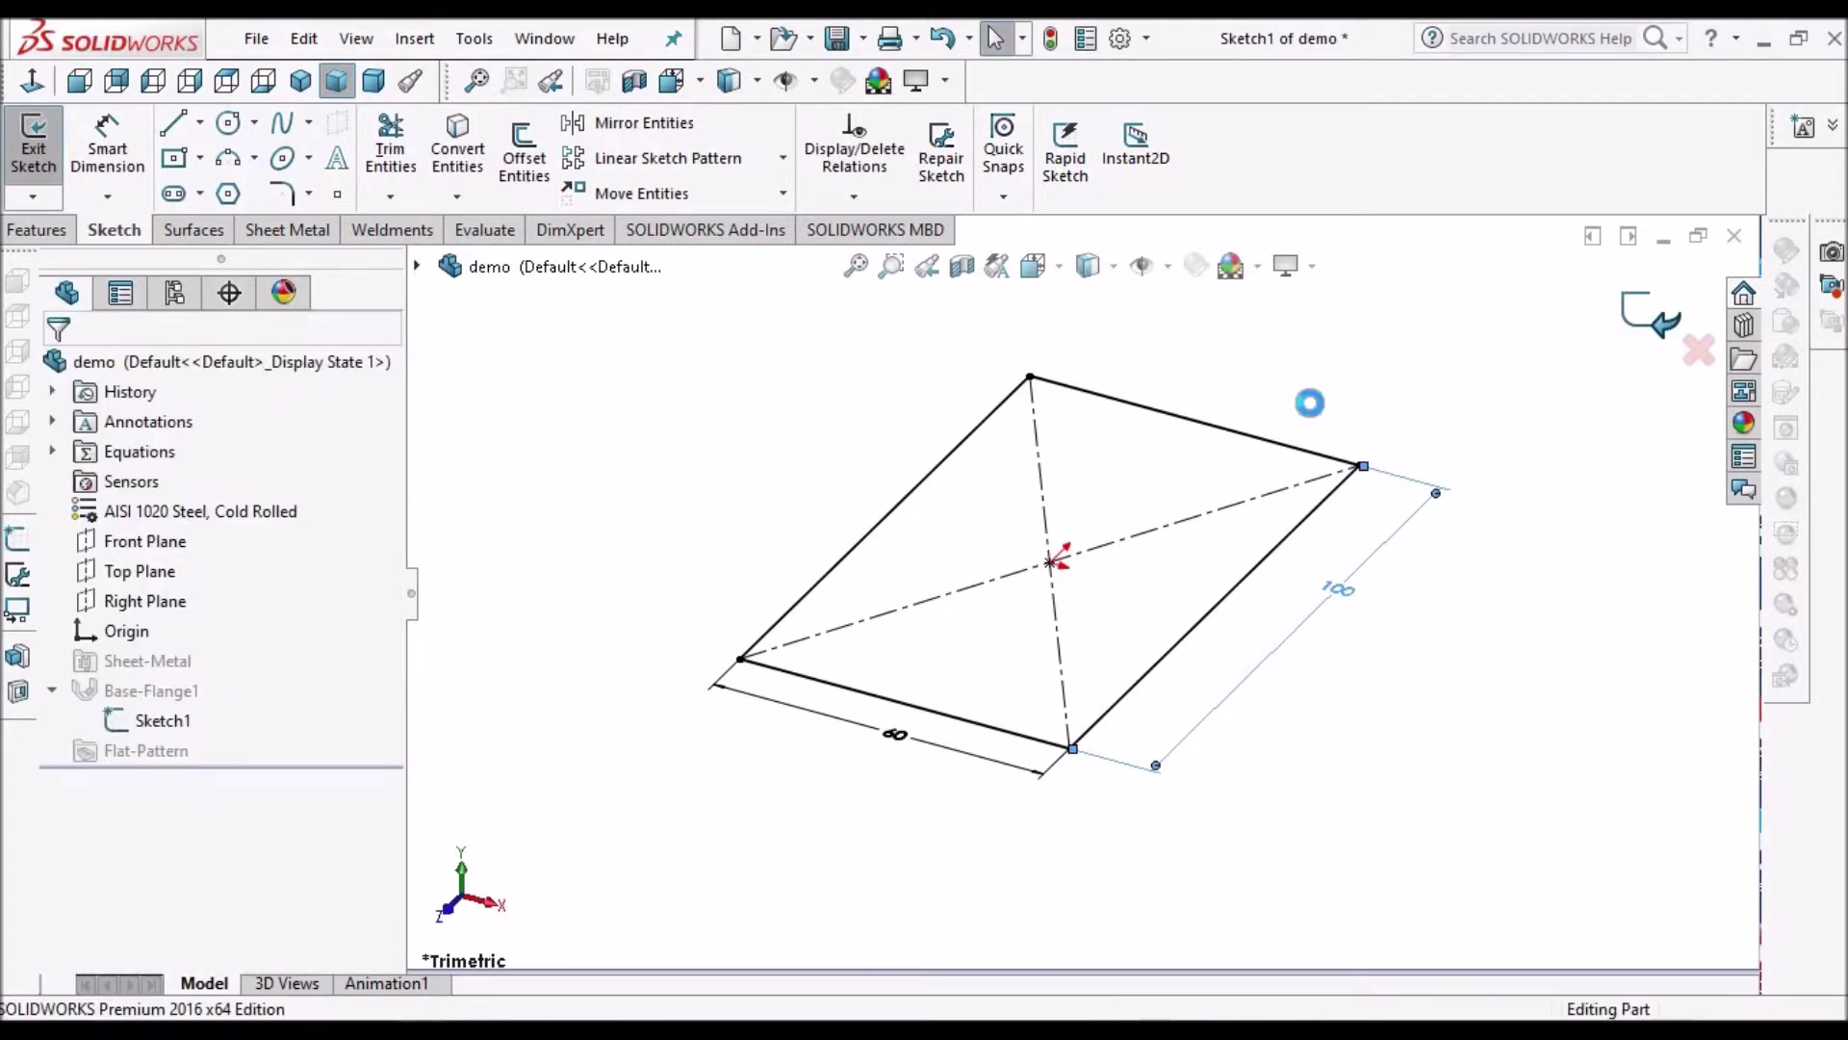
pyautogui.hotkey('ctrl', 'b')
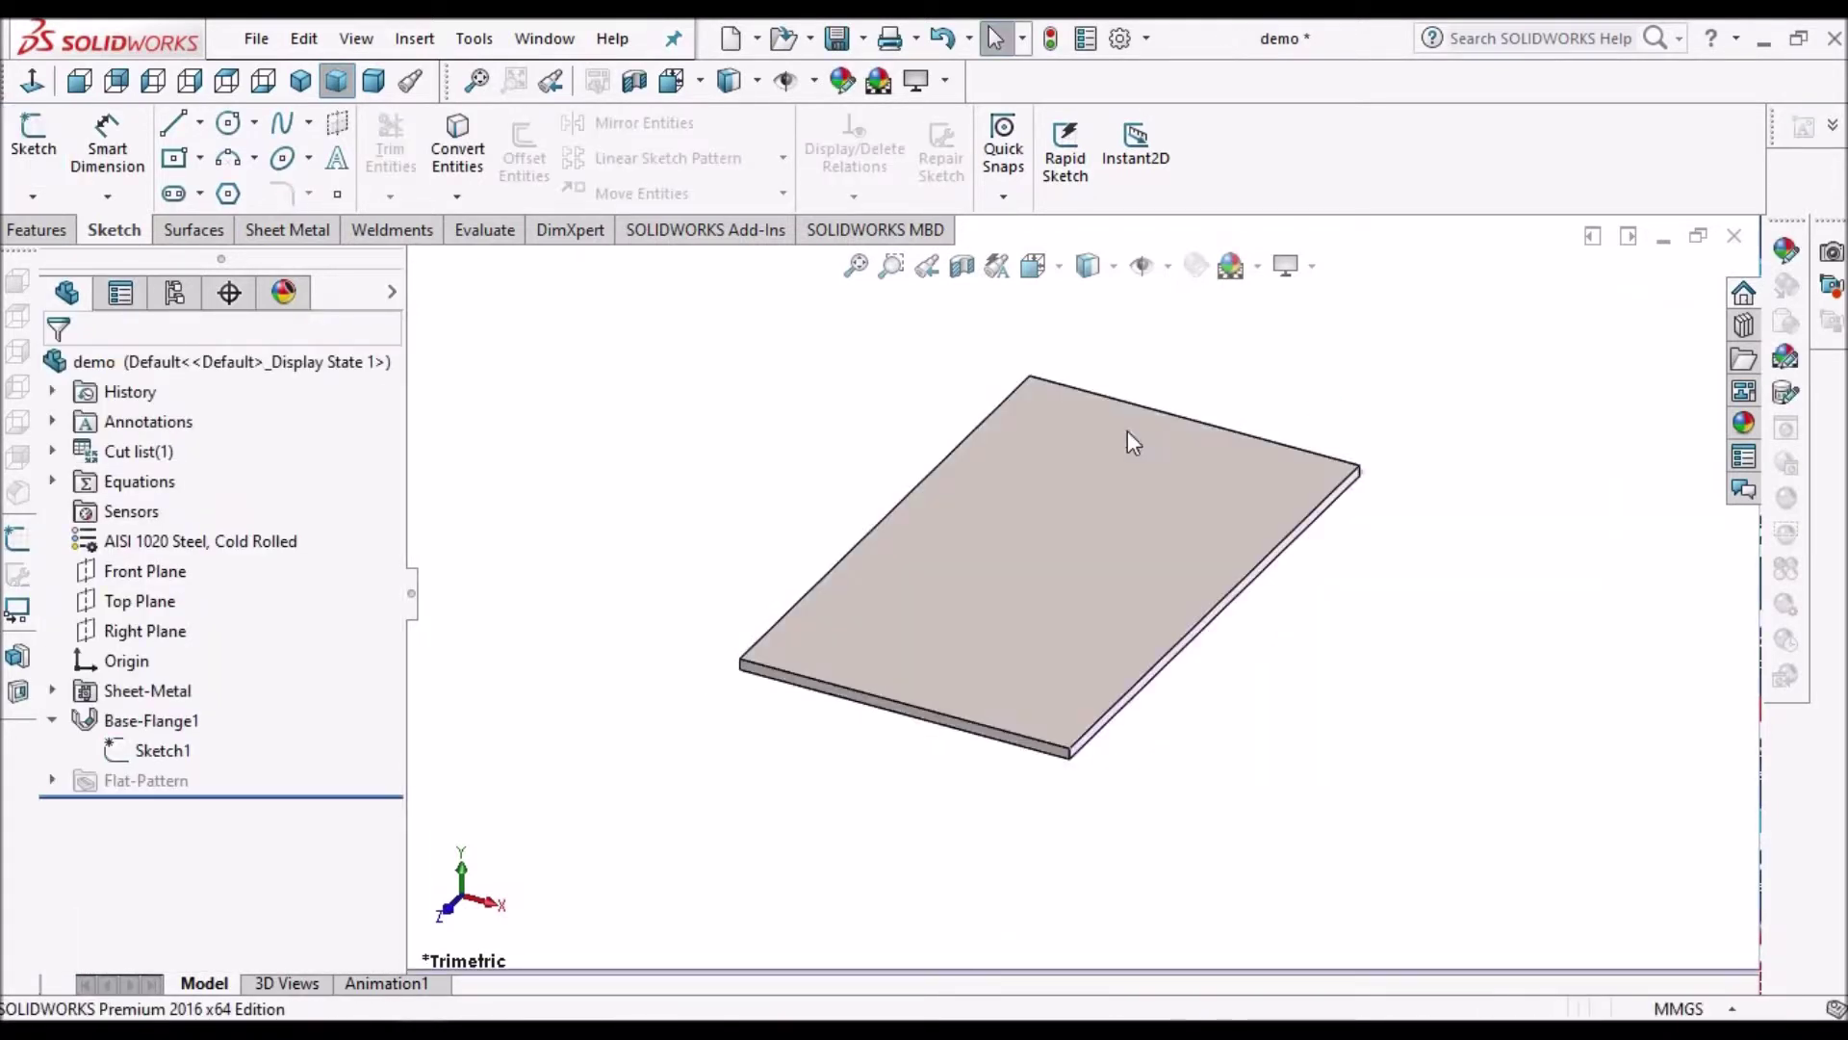
pyautogui.click(838, 38)
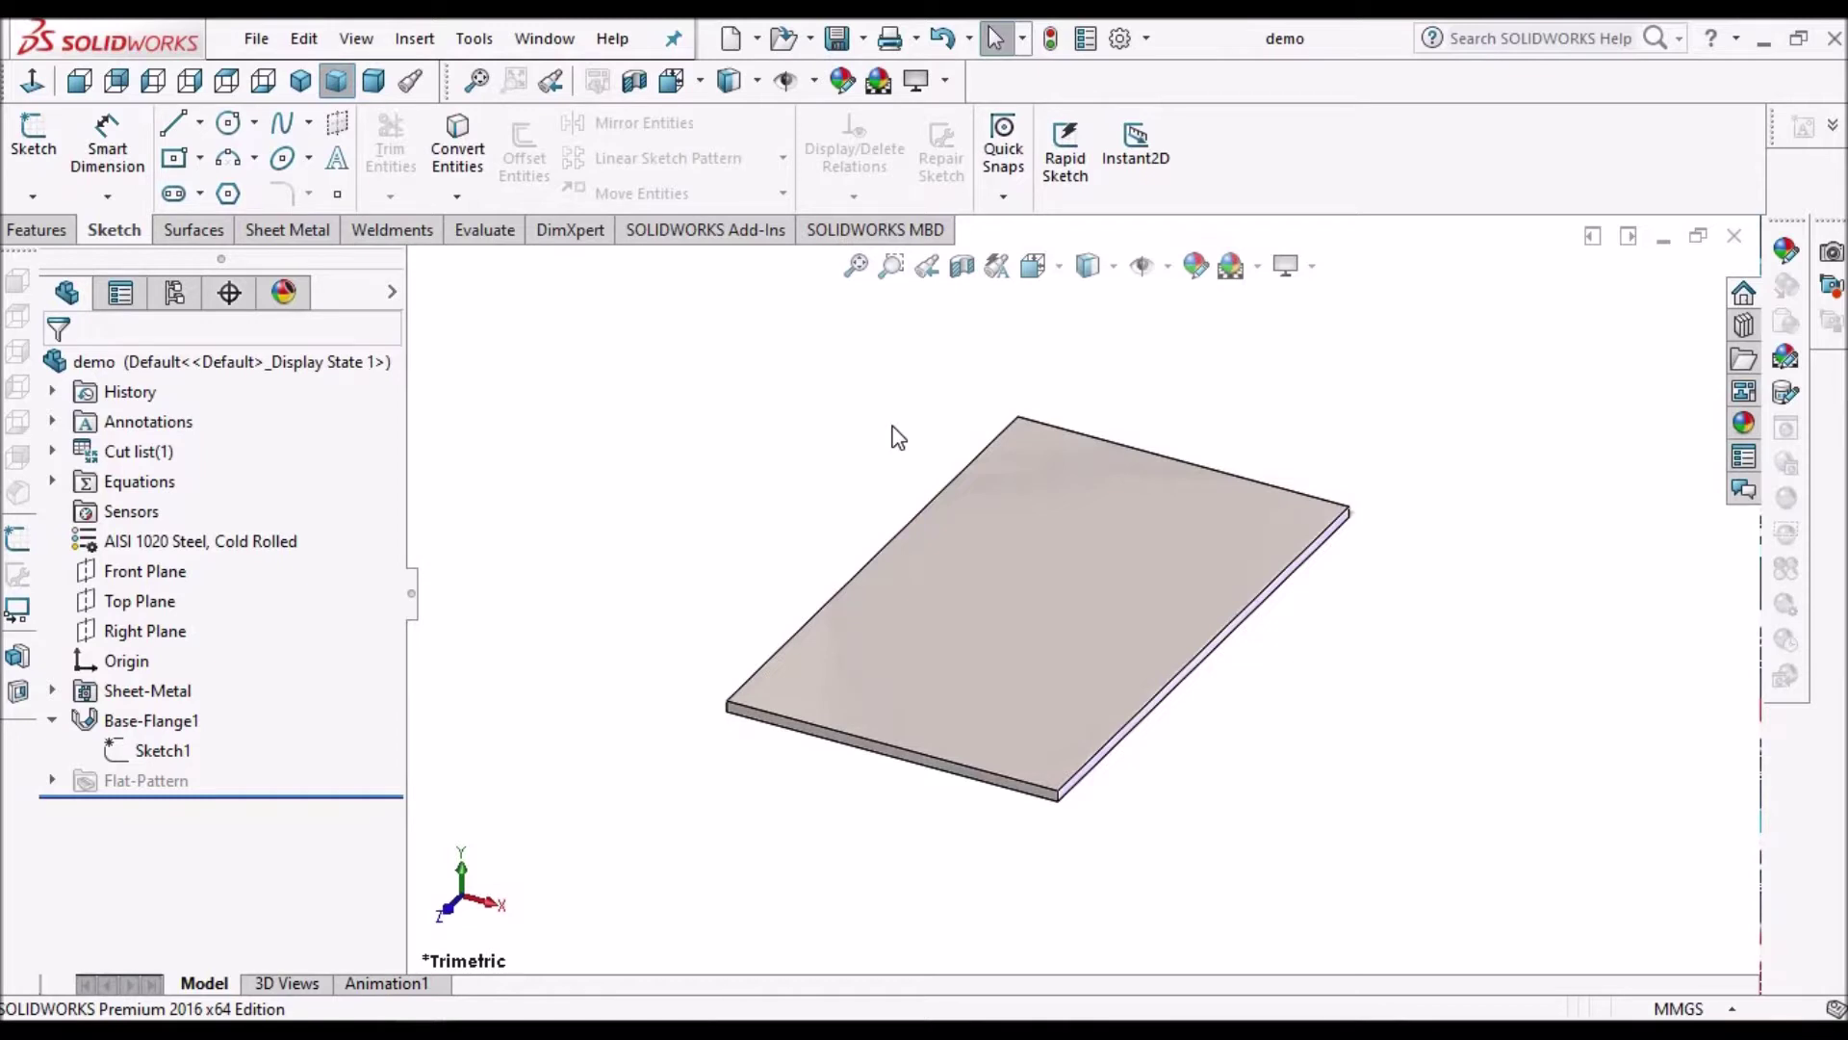
# Step: Add a 90° edge flange 30 mm high along the plate's far top edge
pyautogui.click(289, 237)
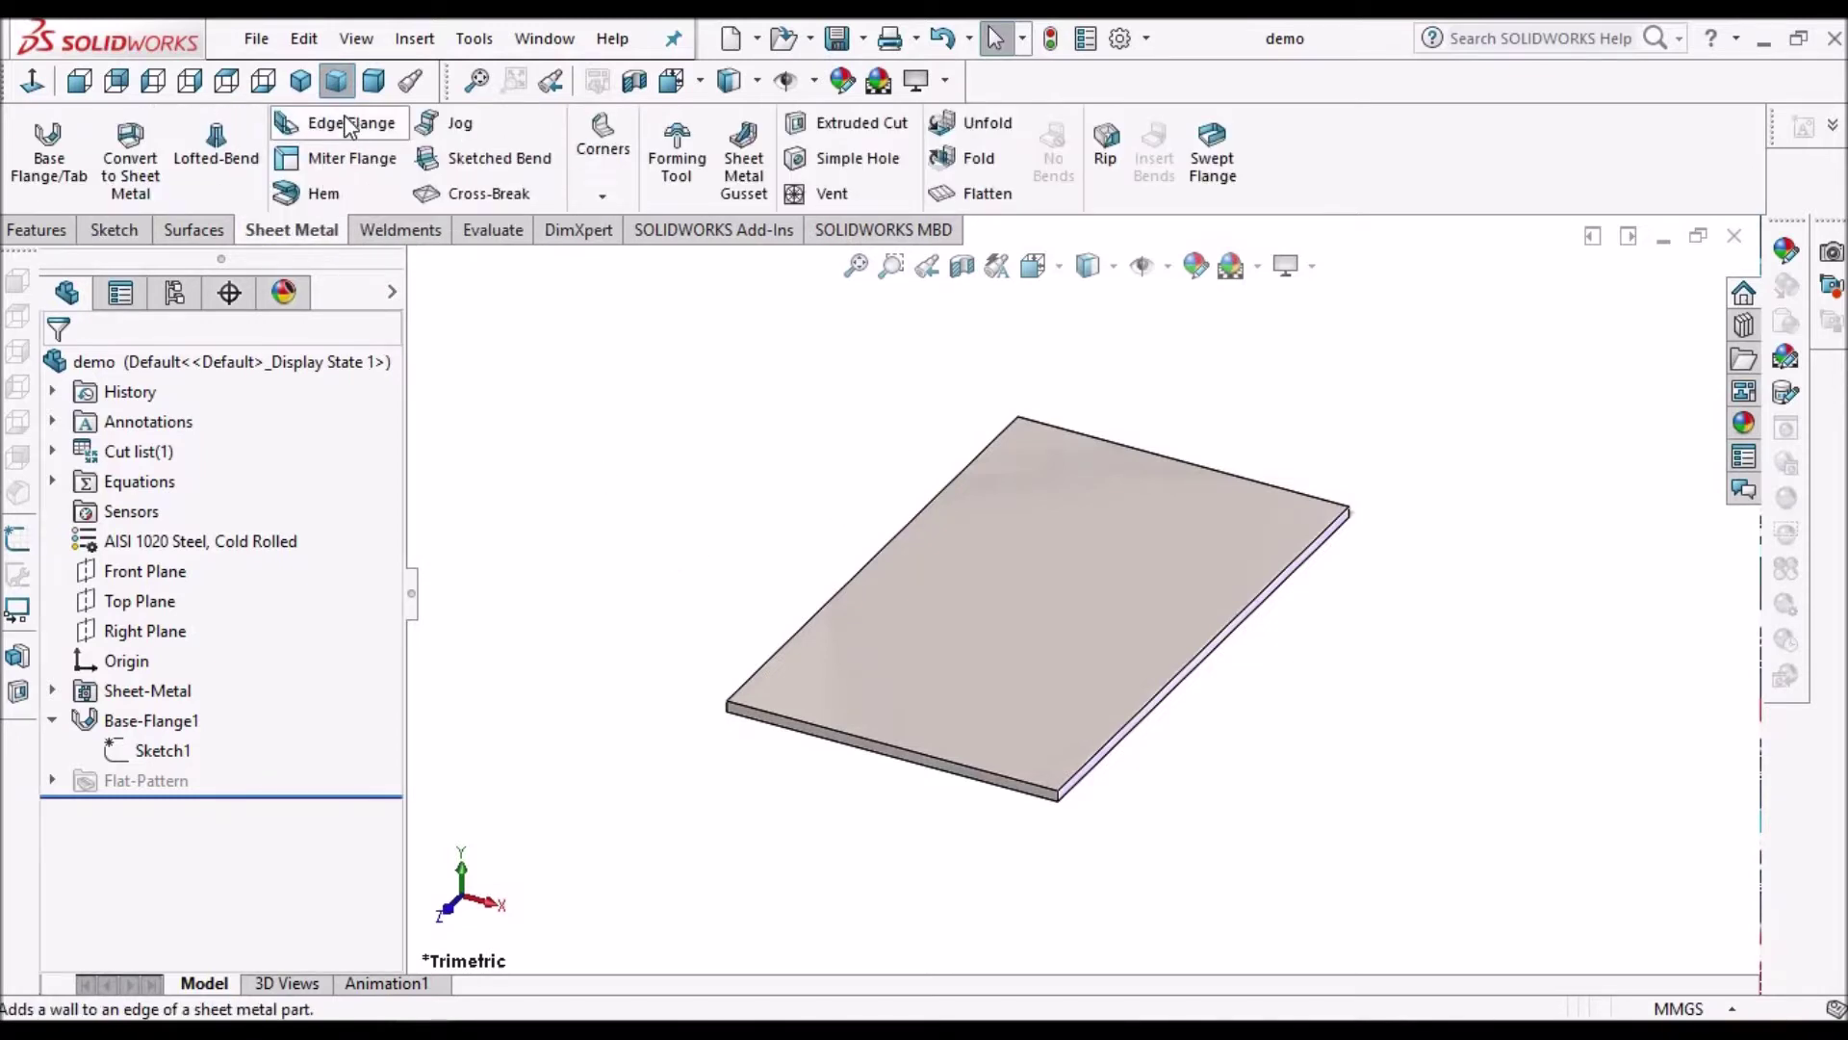
pyautogui.click(1263, 487)
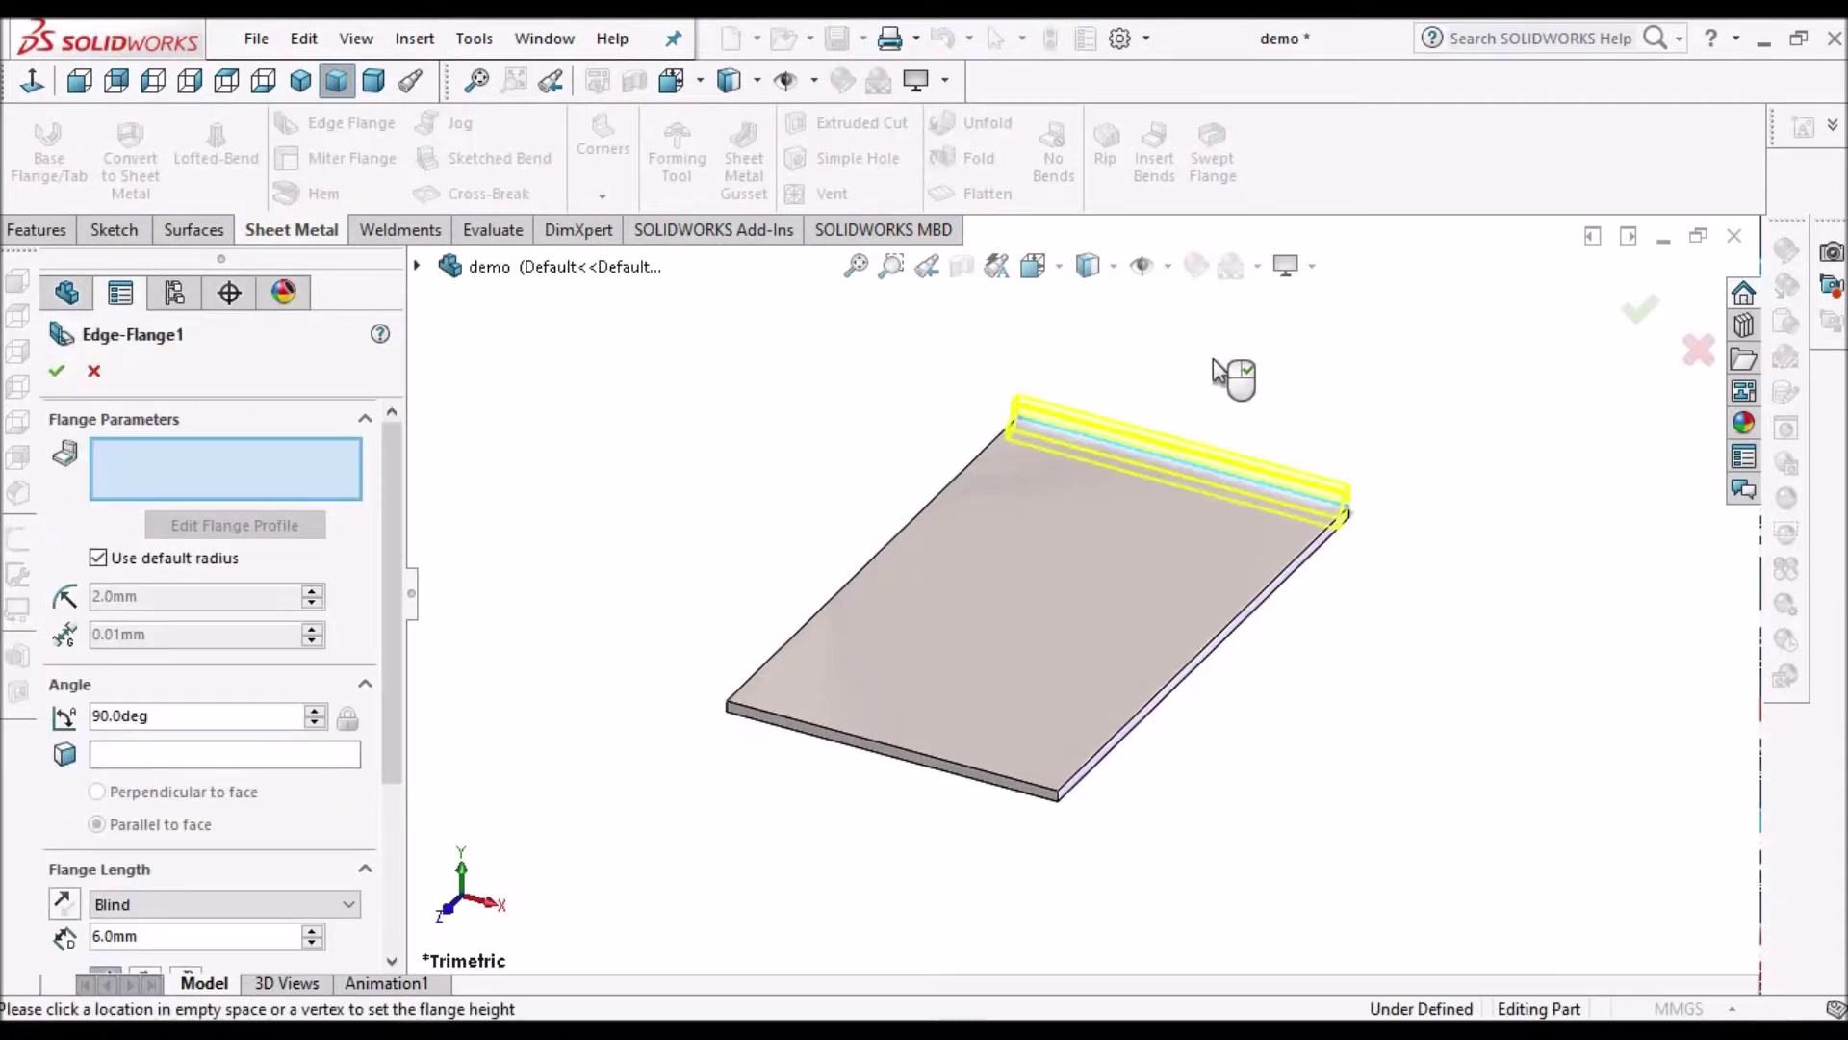
pyautogui.click(1218, 287)
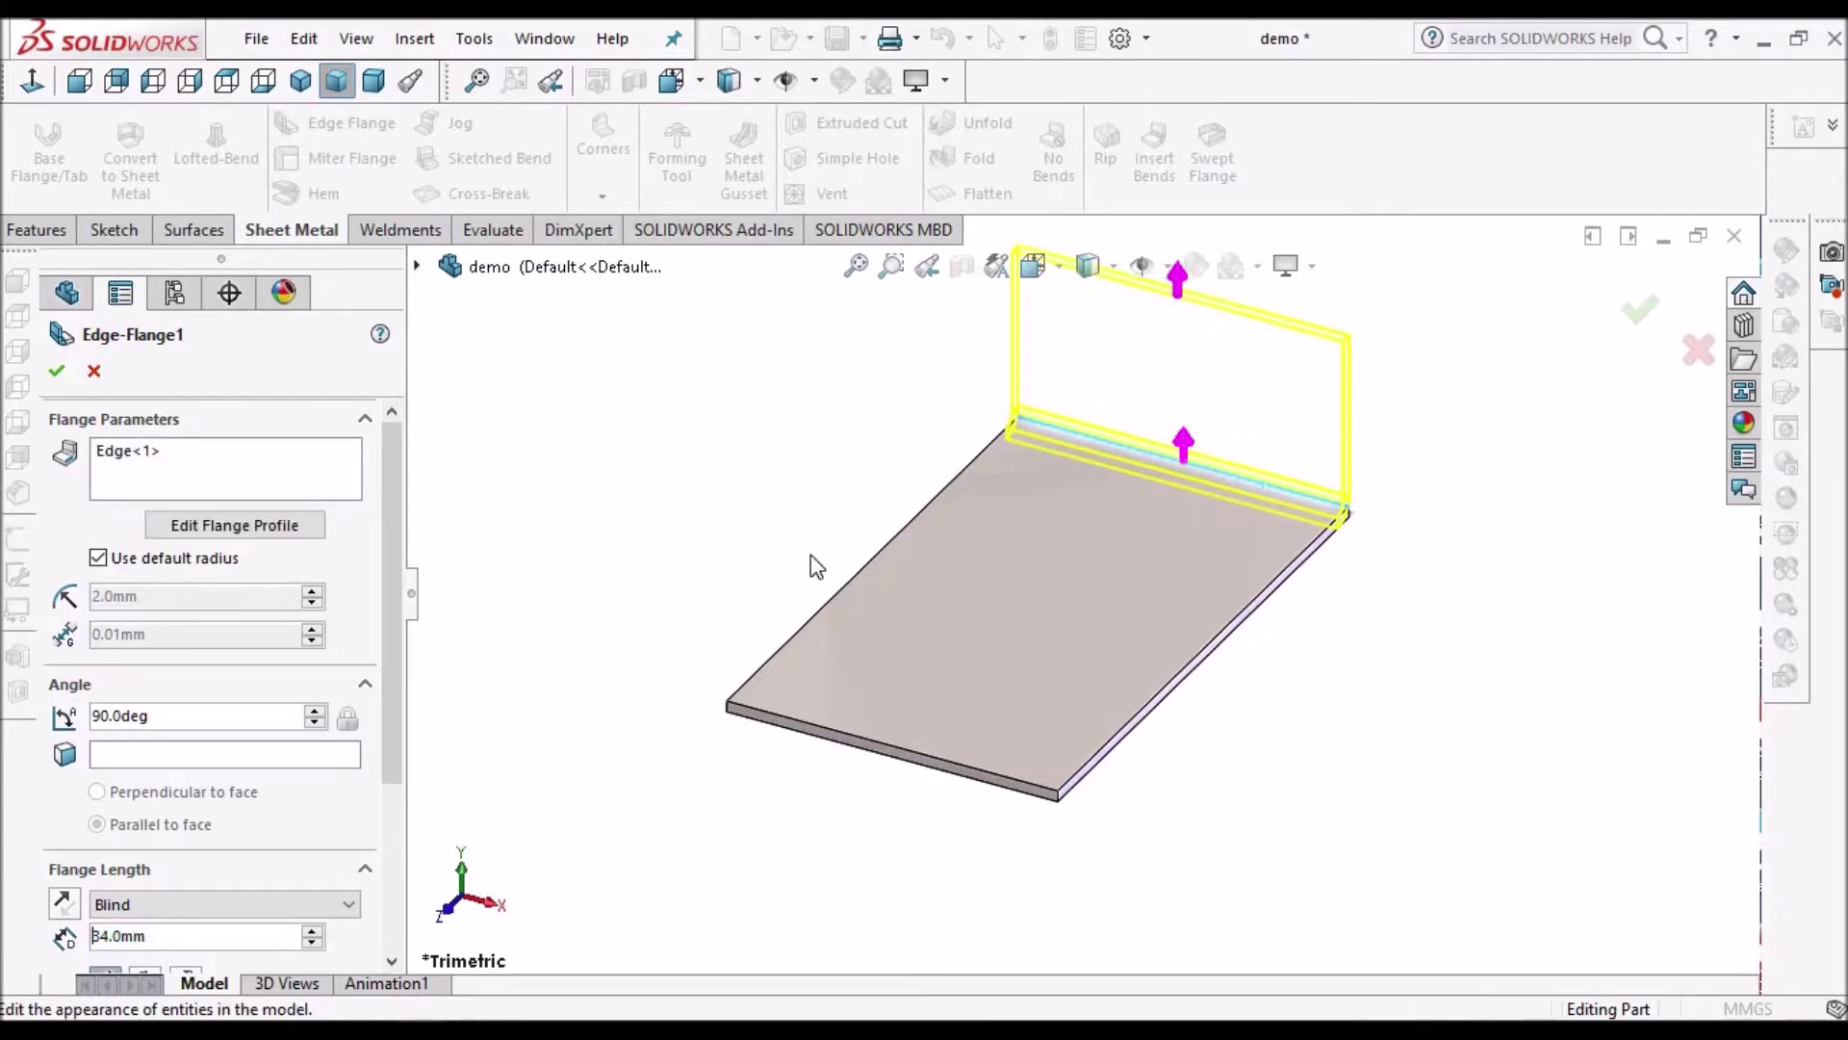
pyautogui.click(1193, 323)
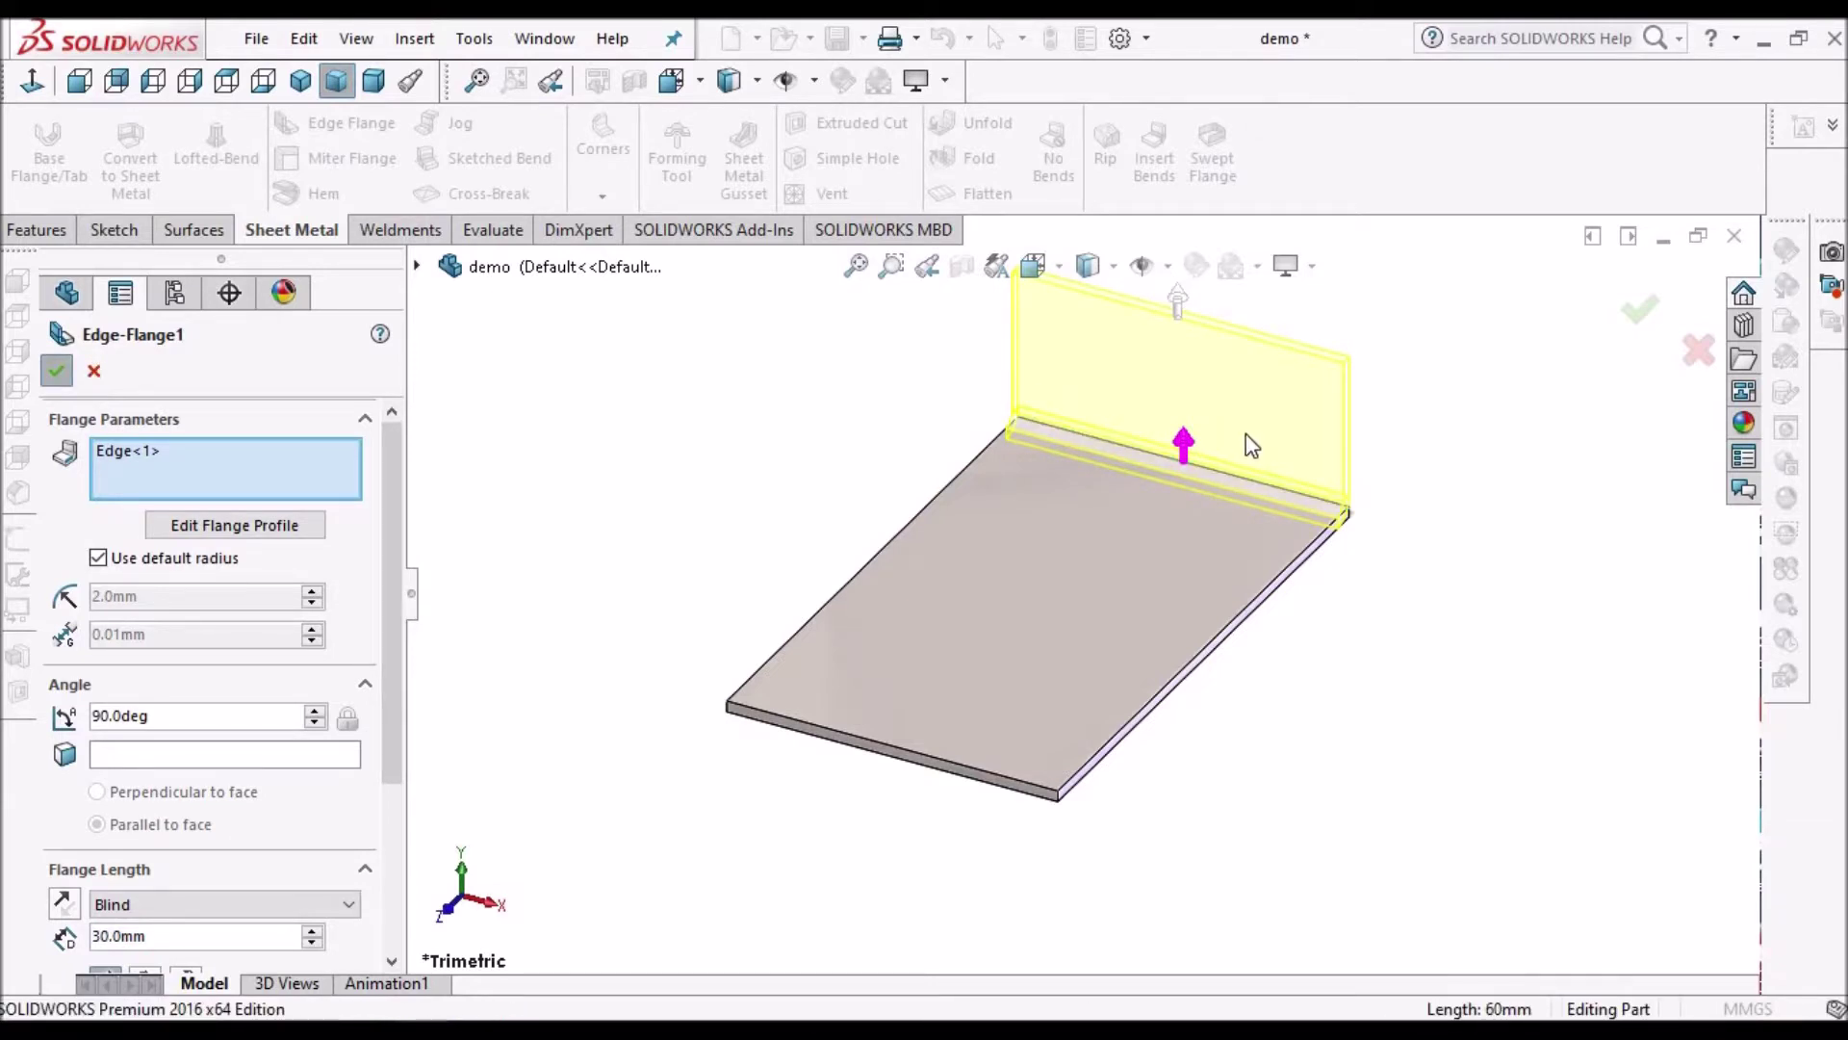
pyautogui.press('Return')
pyautogui.click(52, 780)
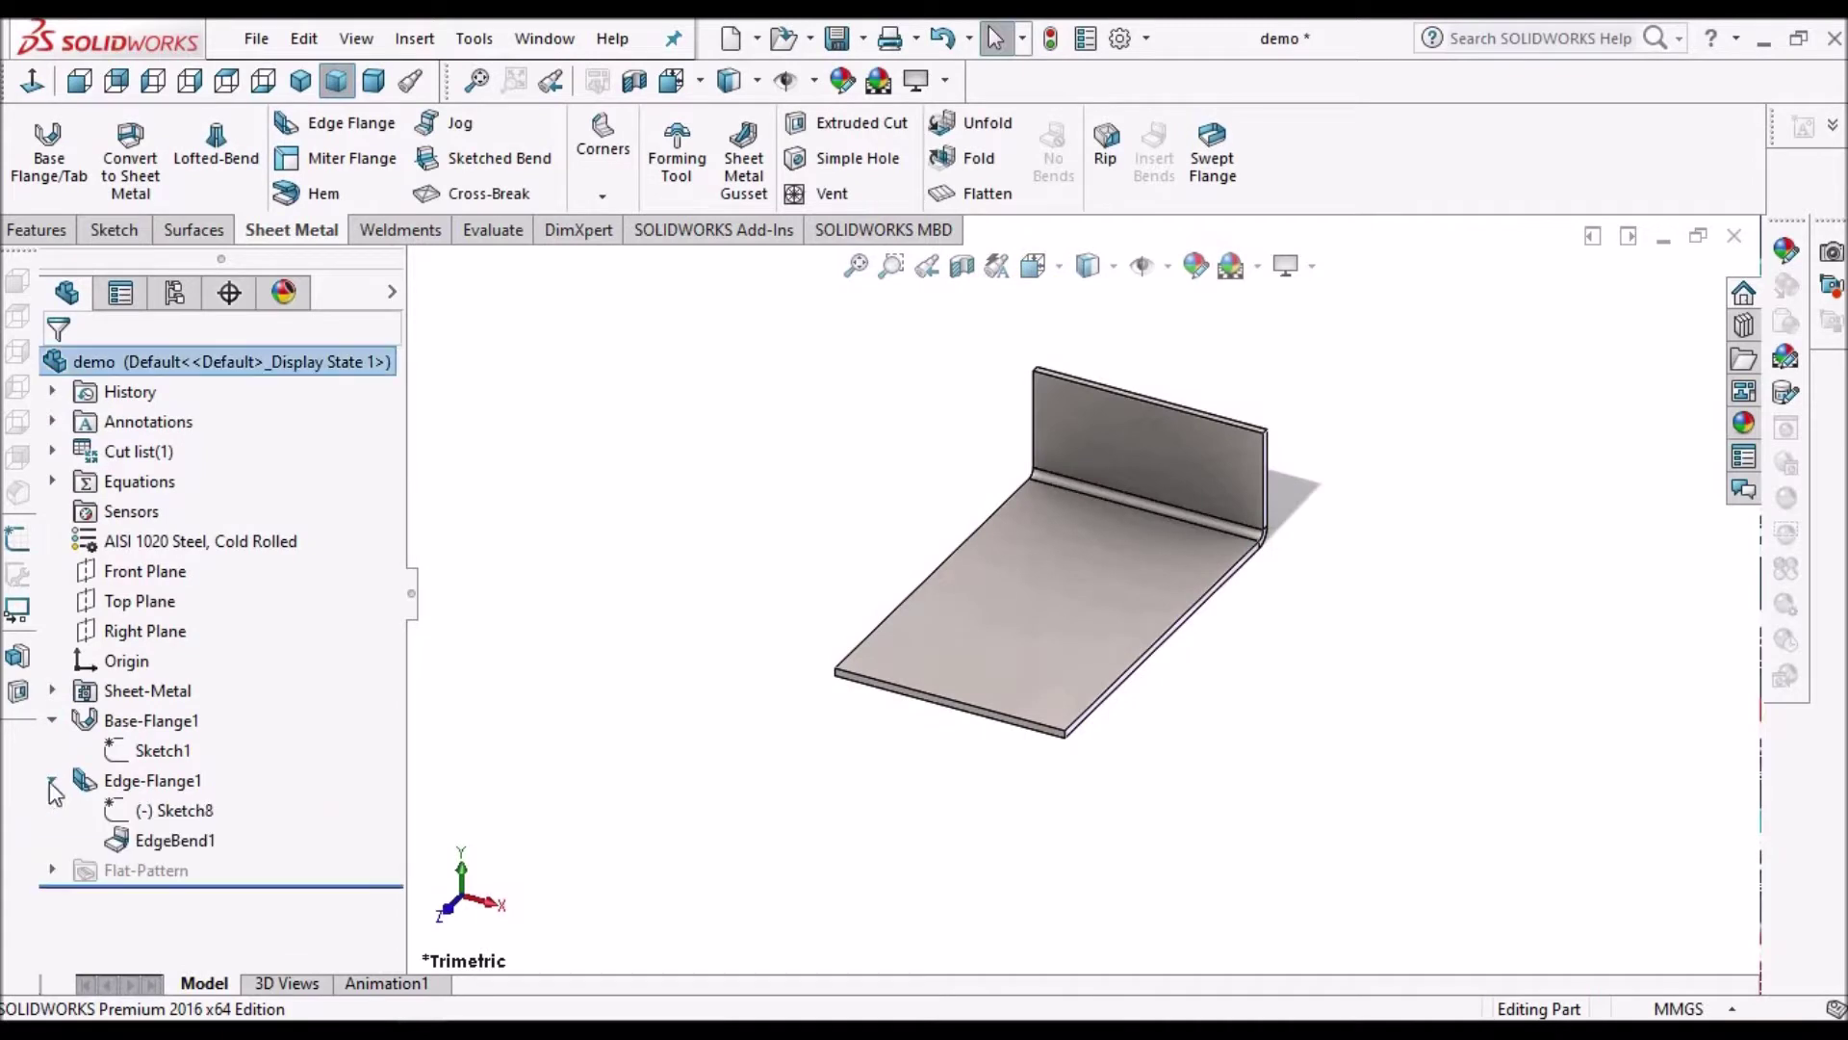
# Step: Narrow the edge flange by dragging its profile sketch's left side inward along the edge
pyautogui.click(188, 813)
pyautogui.rightClick(188, 813)
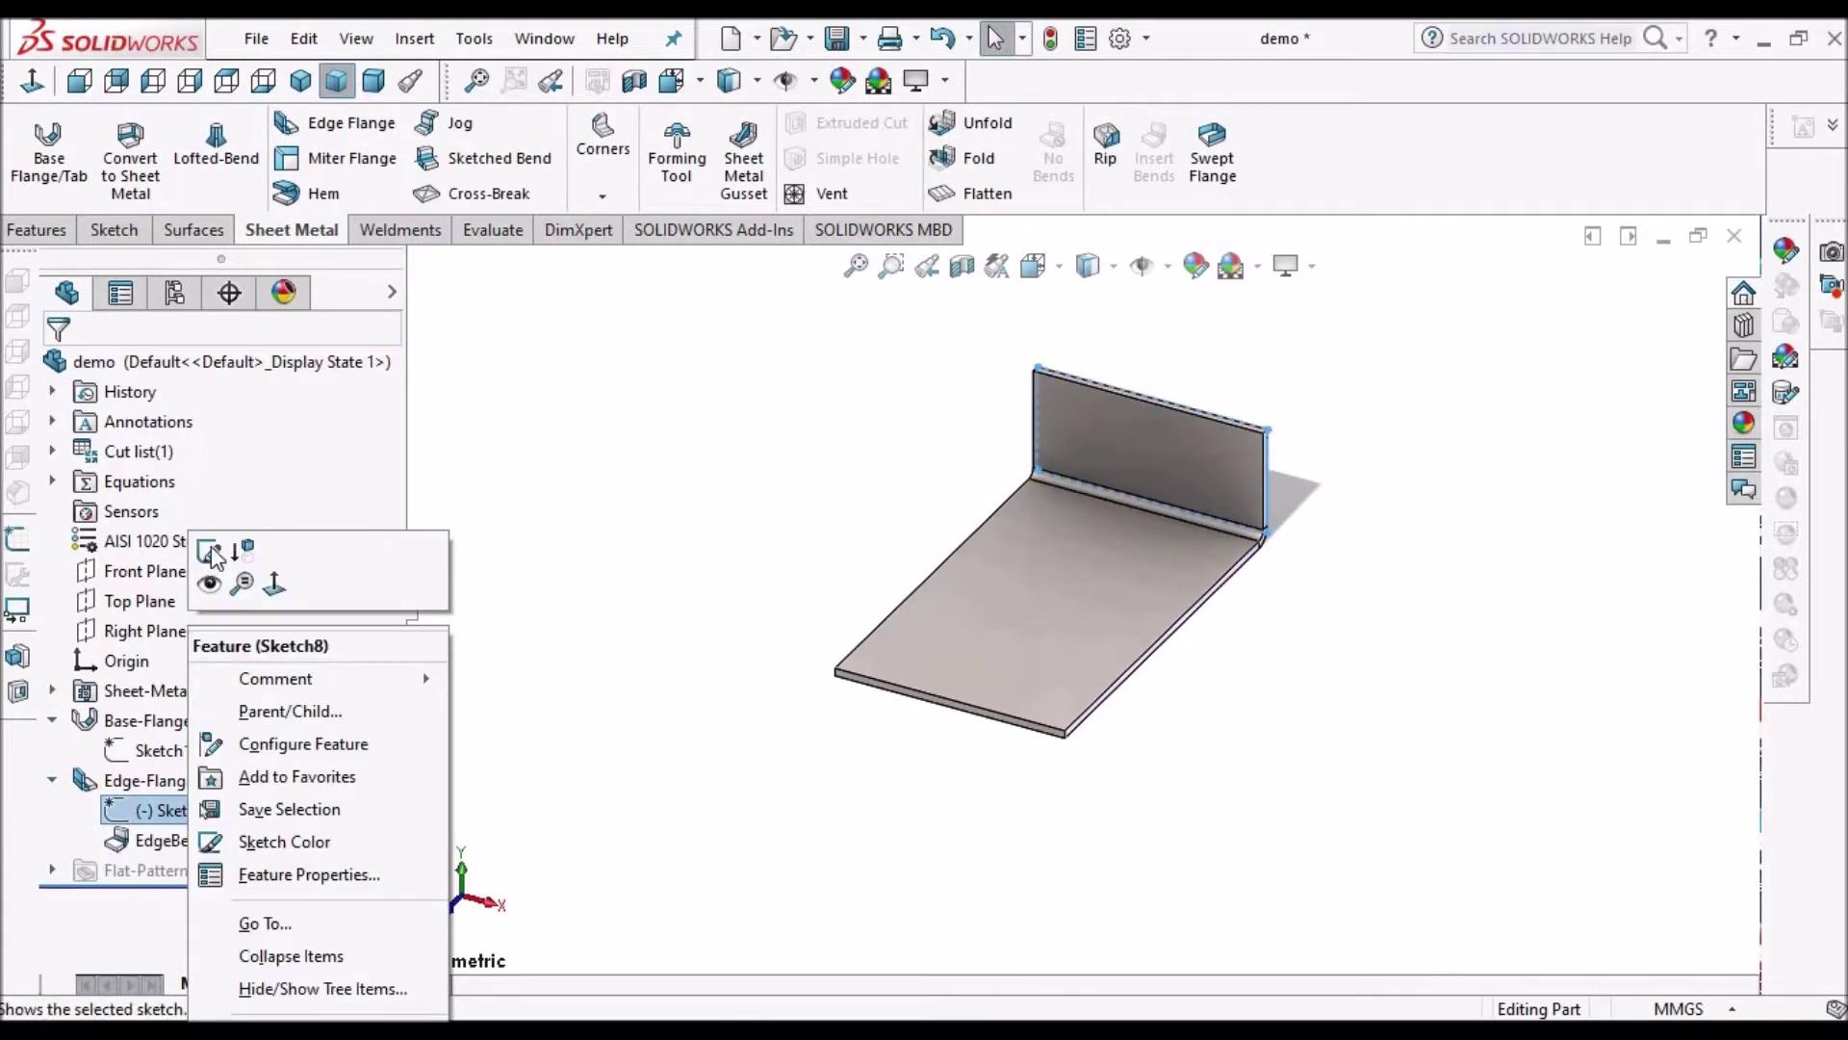
pyautogui.click(211, 554)
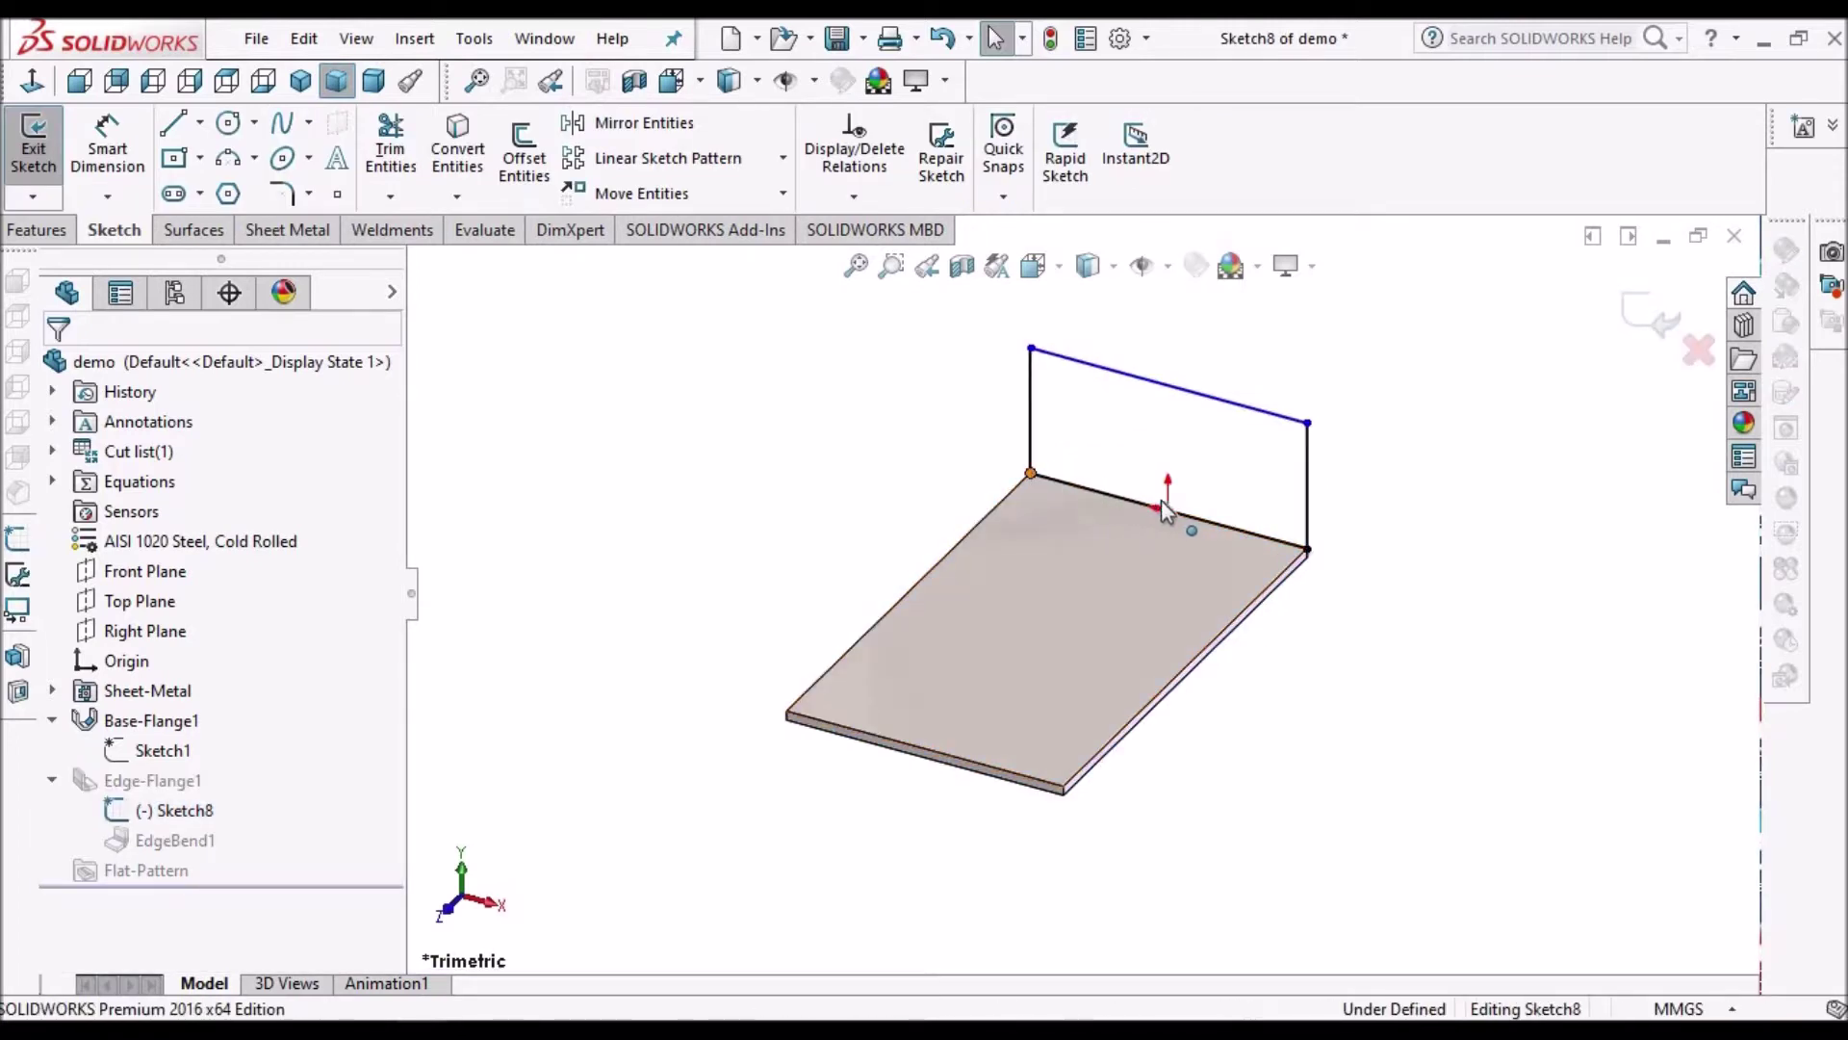
pyautogui.moveTo(1031, 472); pyautogui.dragTo(1126, 498)
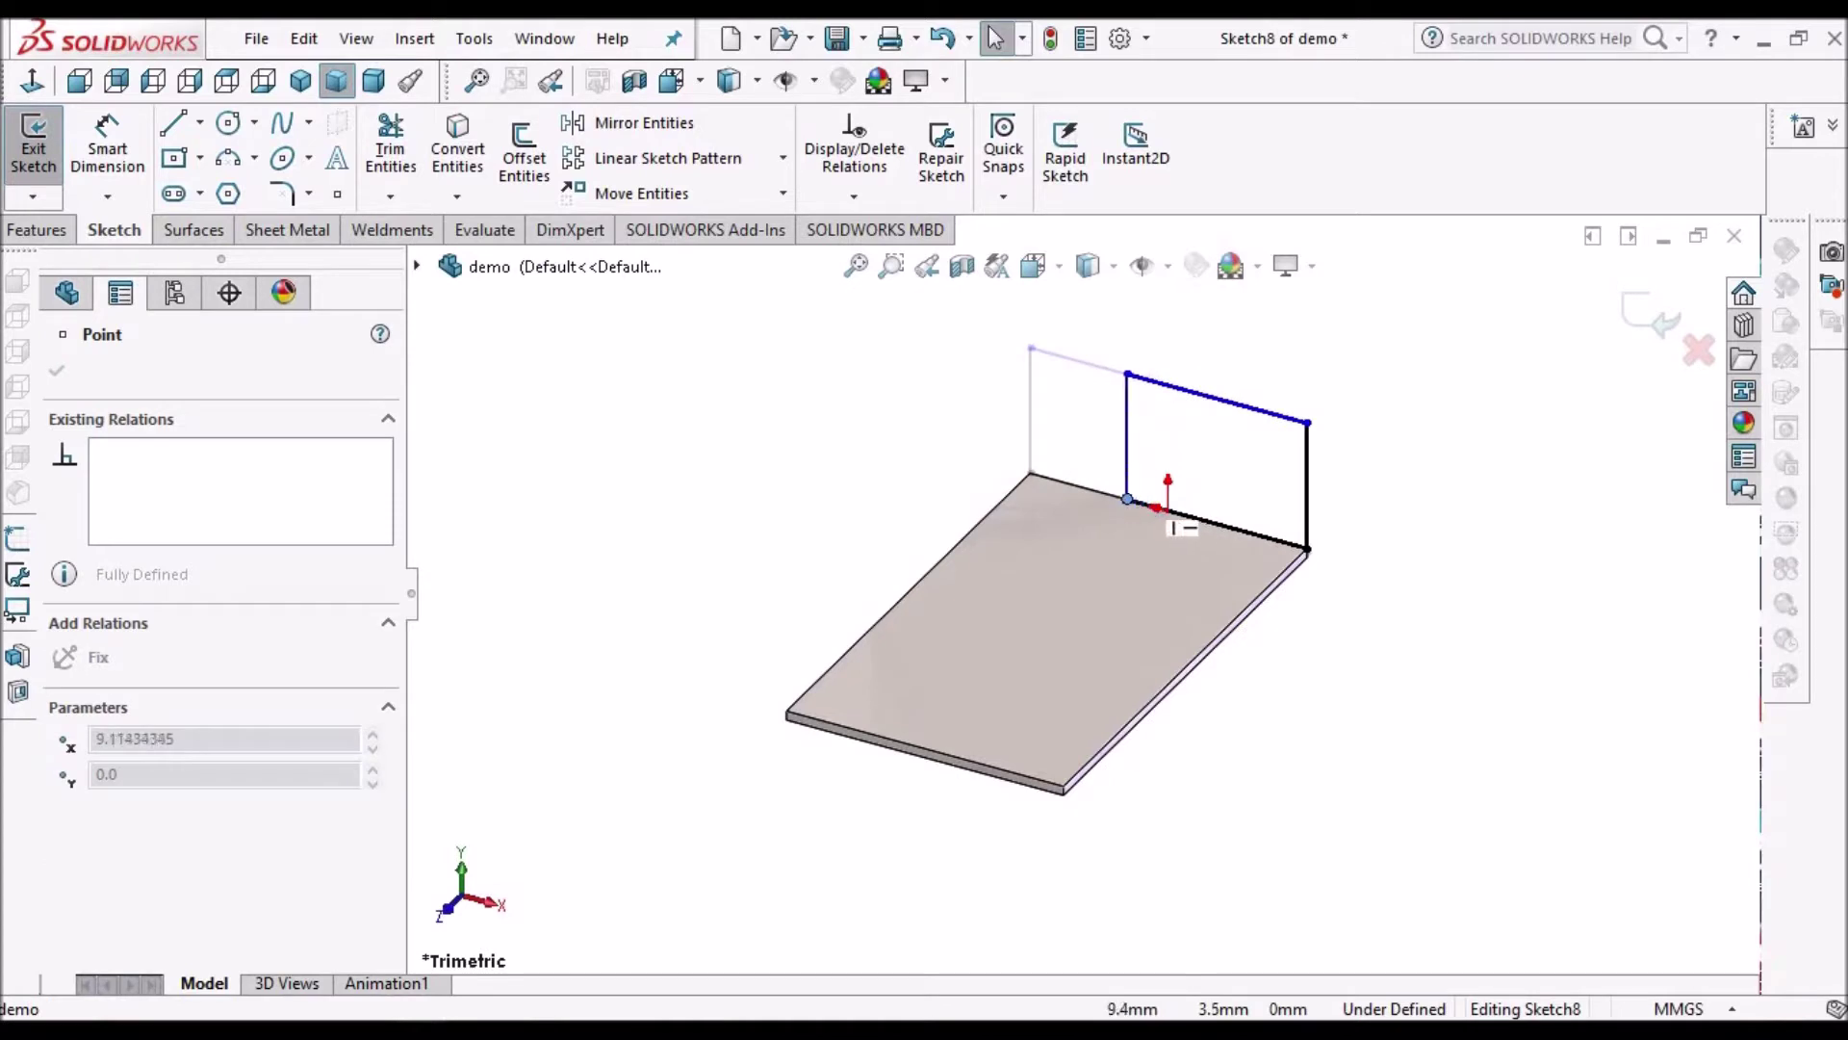
pyautogui.click(1449, 686)
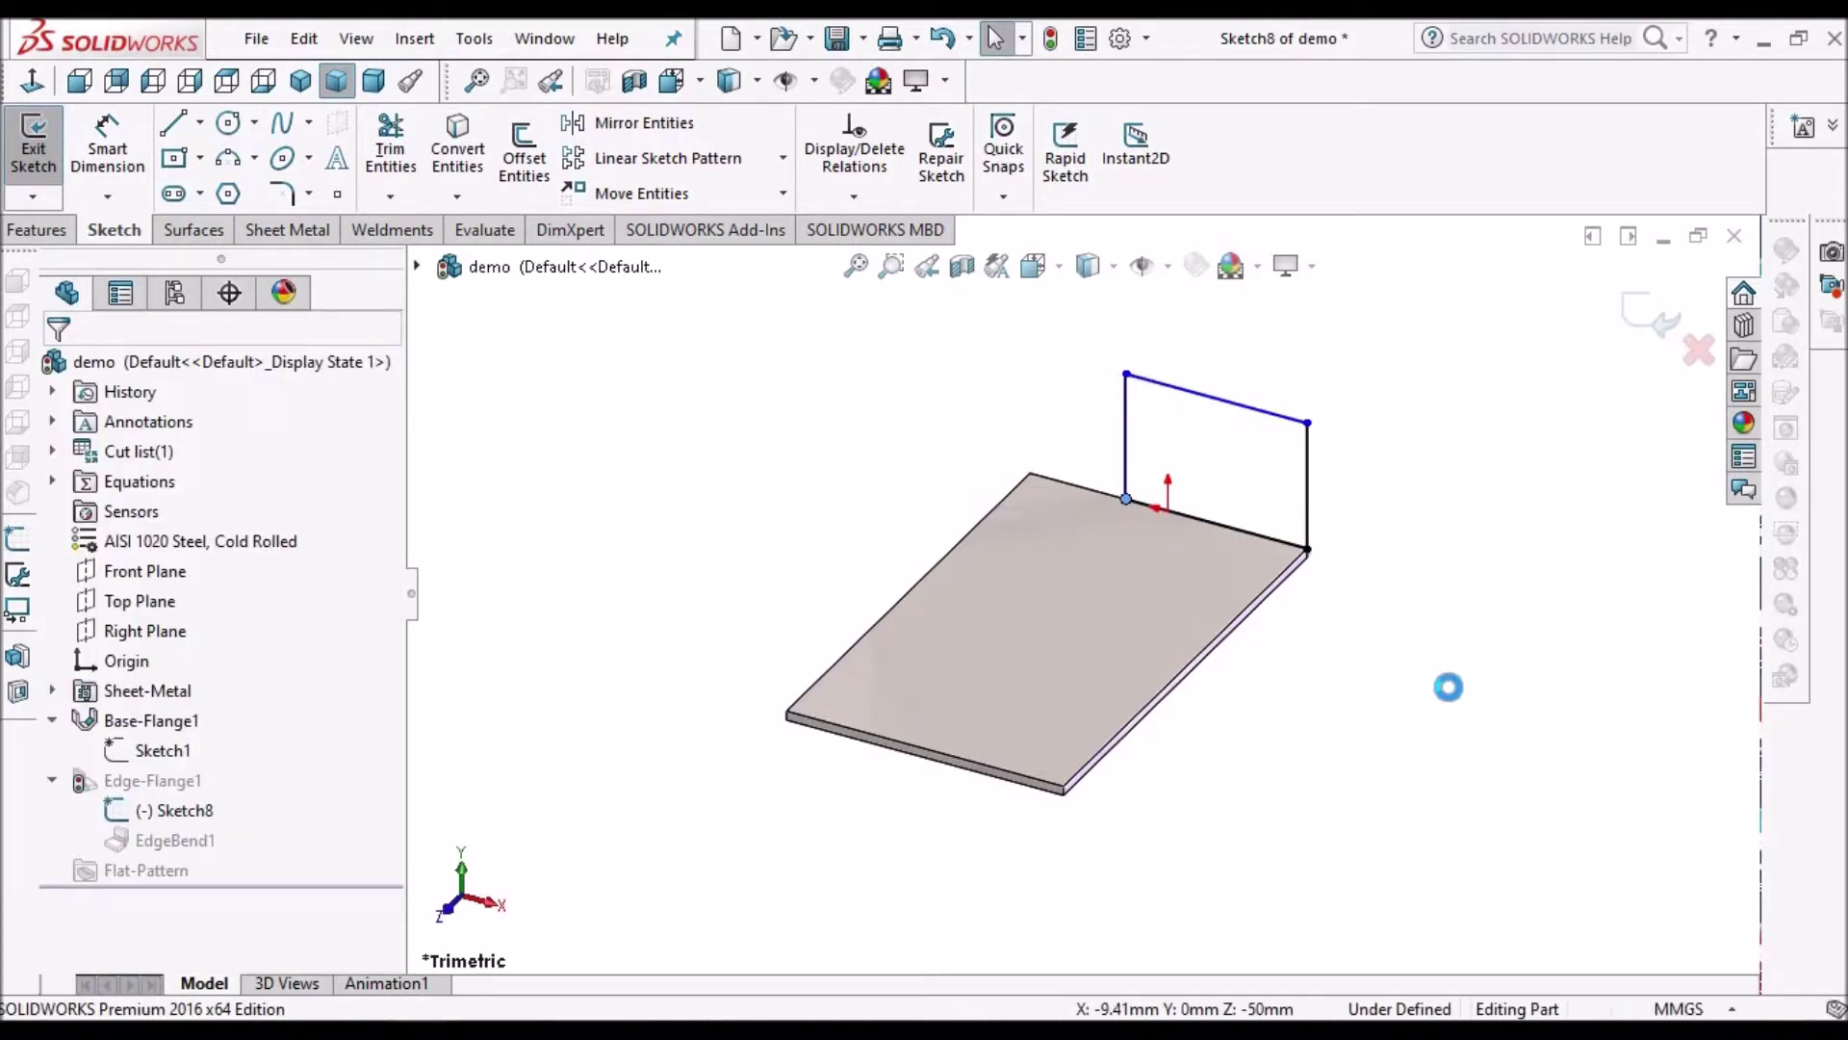
pyautogui.scroll(-4, 1176, 504)
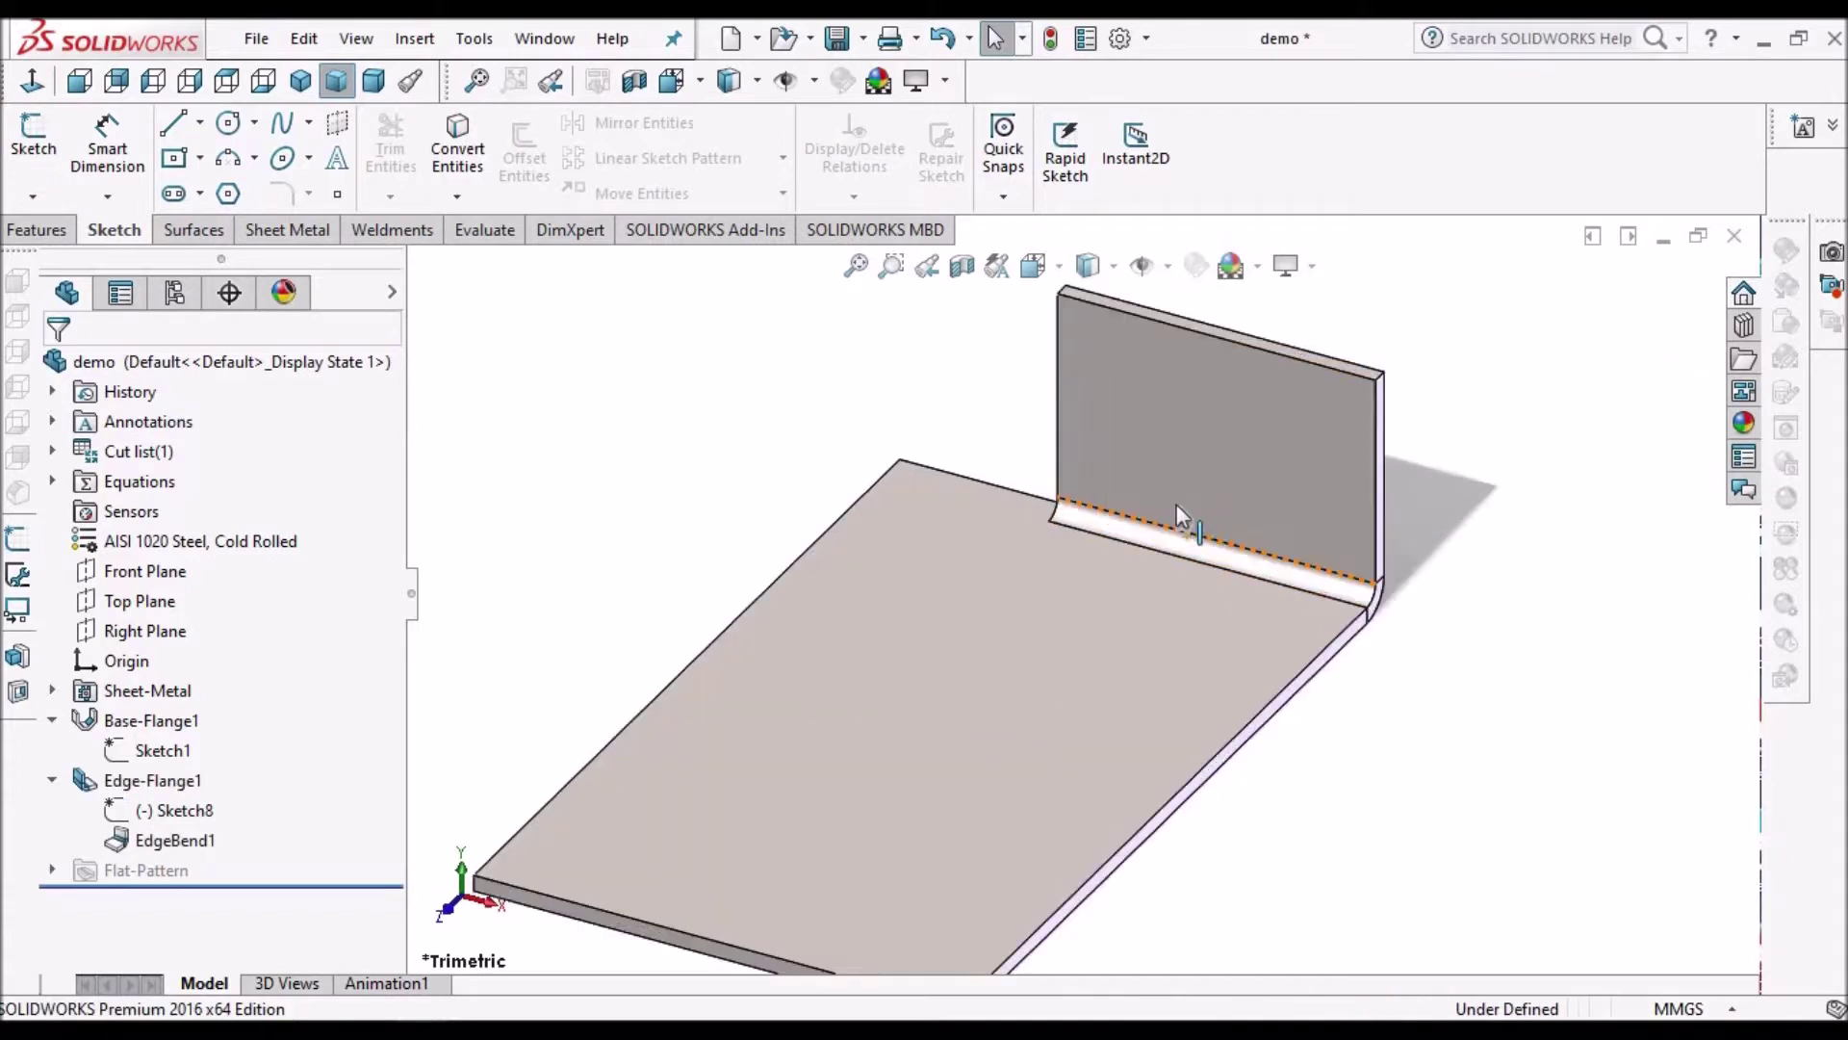
pyautogui.moveTo(1364, 719); pyautogui.dragTo(1101, 605, button='middle')
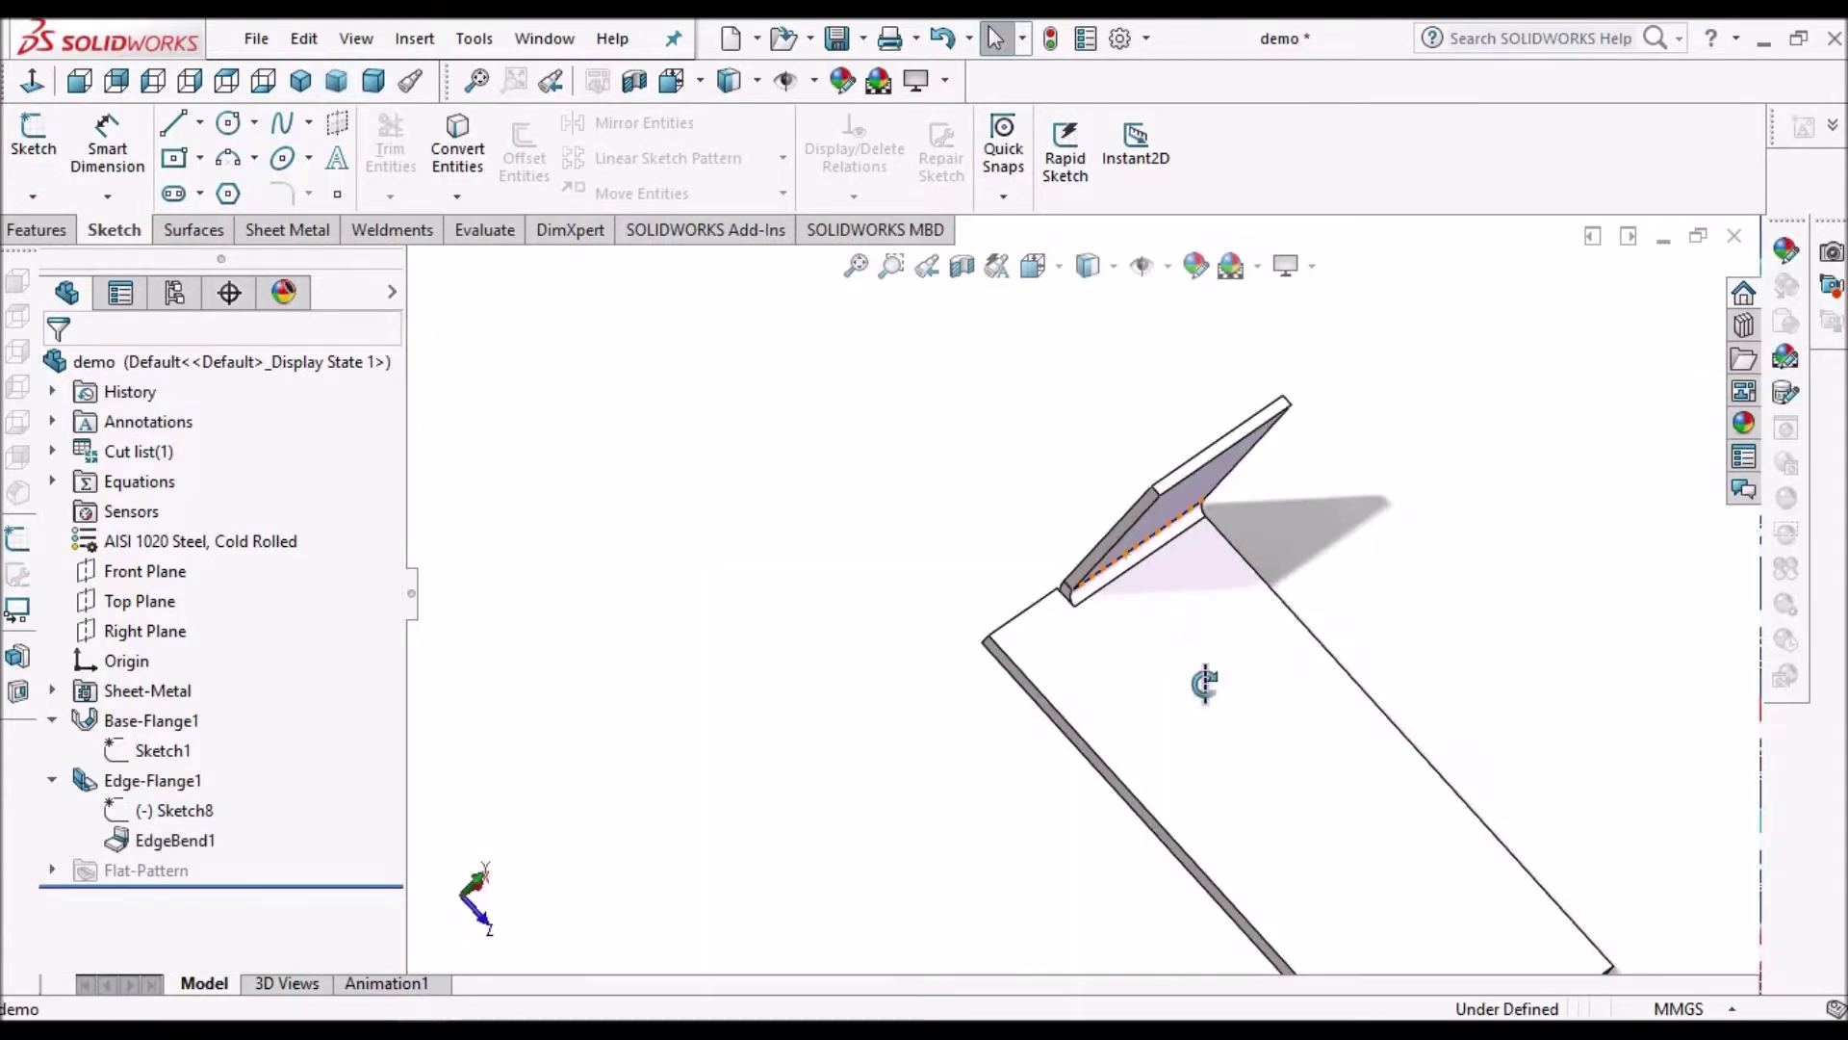
pyautogui.scroll(-2, 1107, 616)
pyautogui.scroll(-1, 1125, 672)
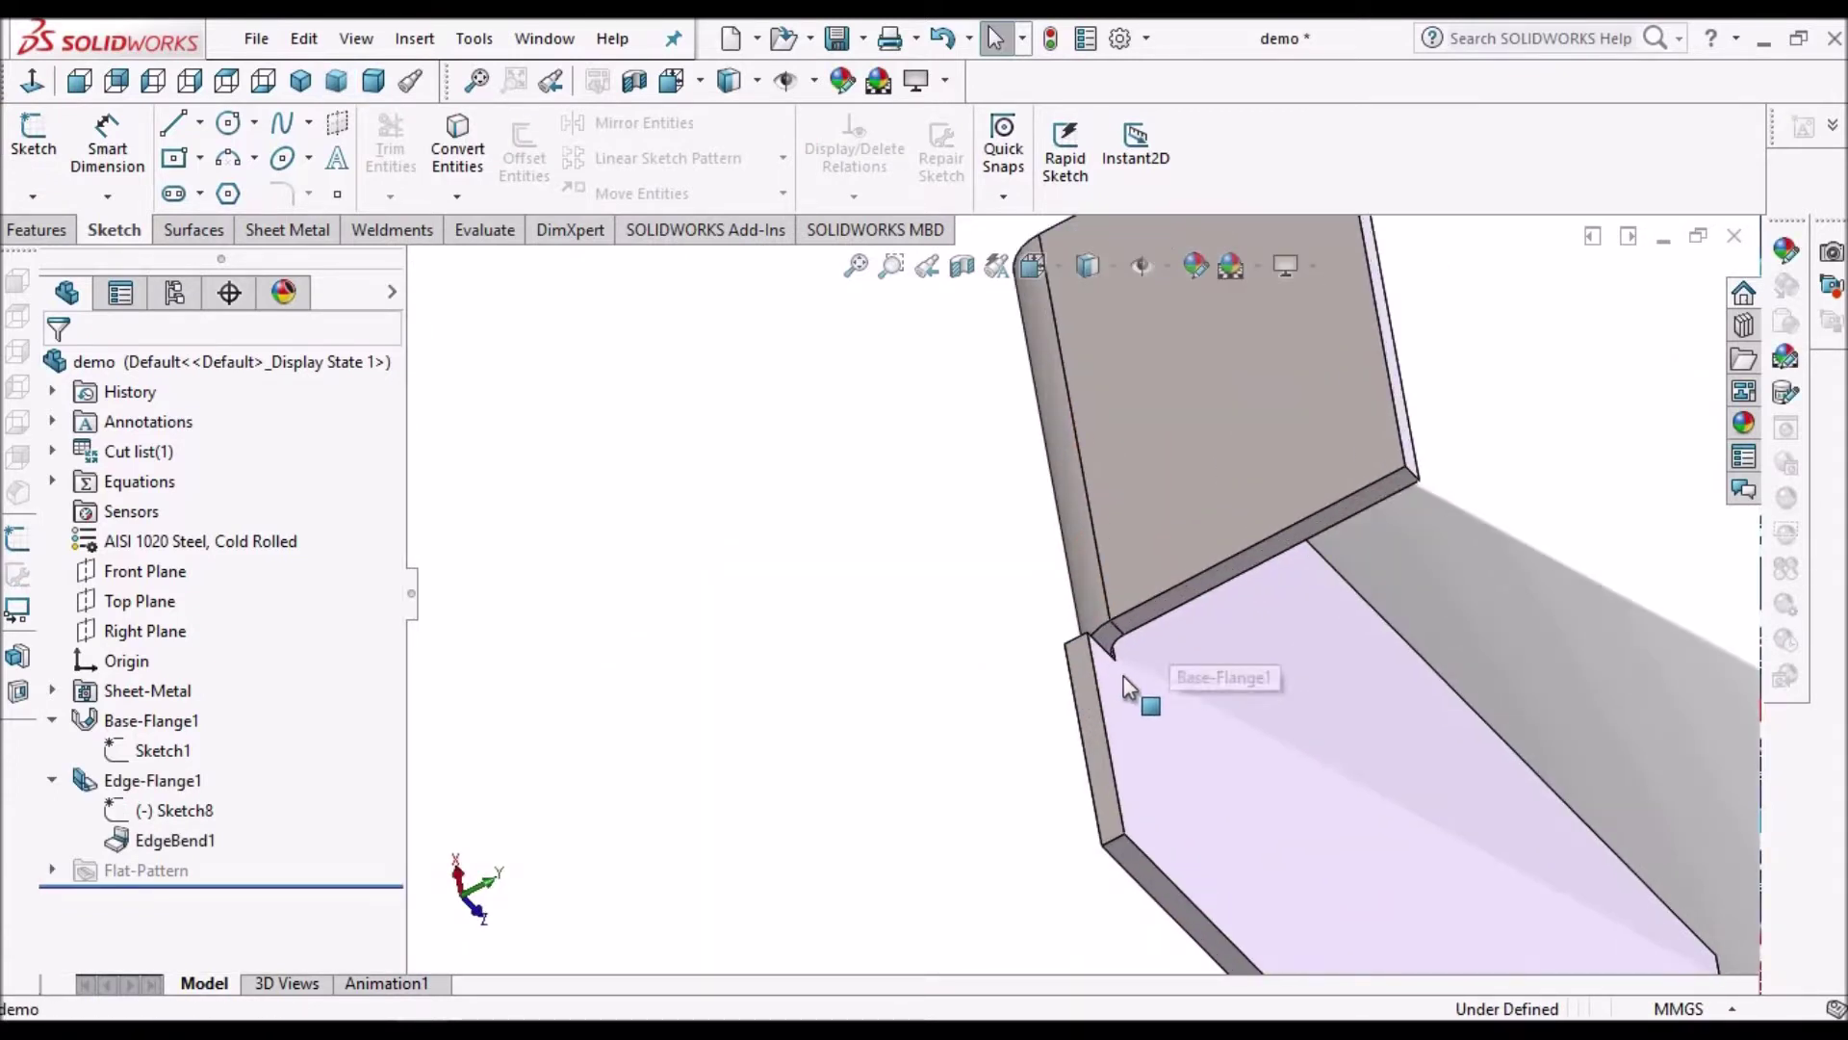
# Step: Edit Edge-Flange1 to use the Bend Outside flange position and rebuild it
pyautogui.scroll(-2, 1123, 675)
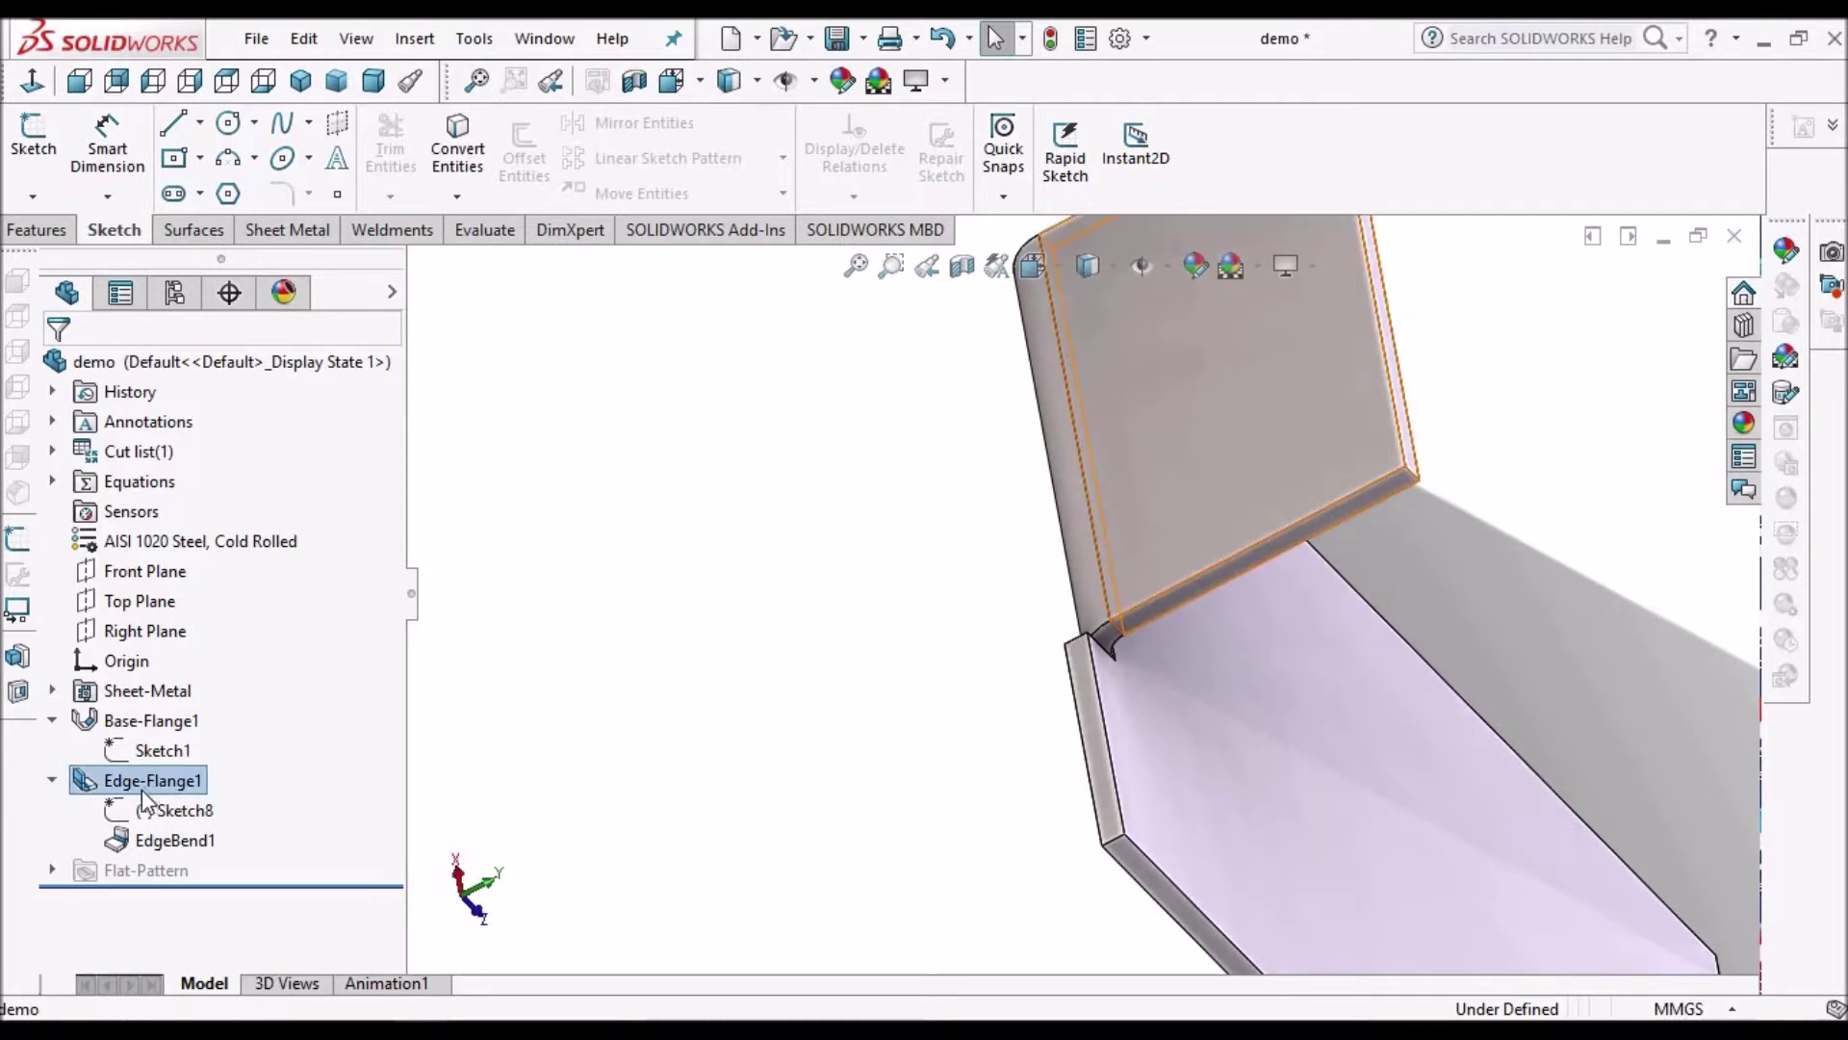
pyautogui.rightClick(145, 782)
pyautogui.click(166, 424)
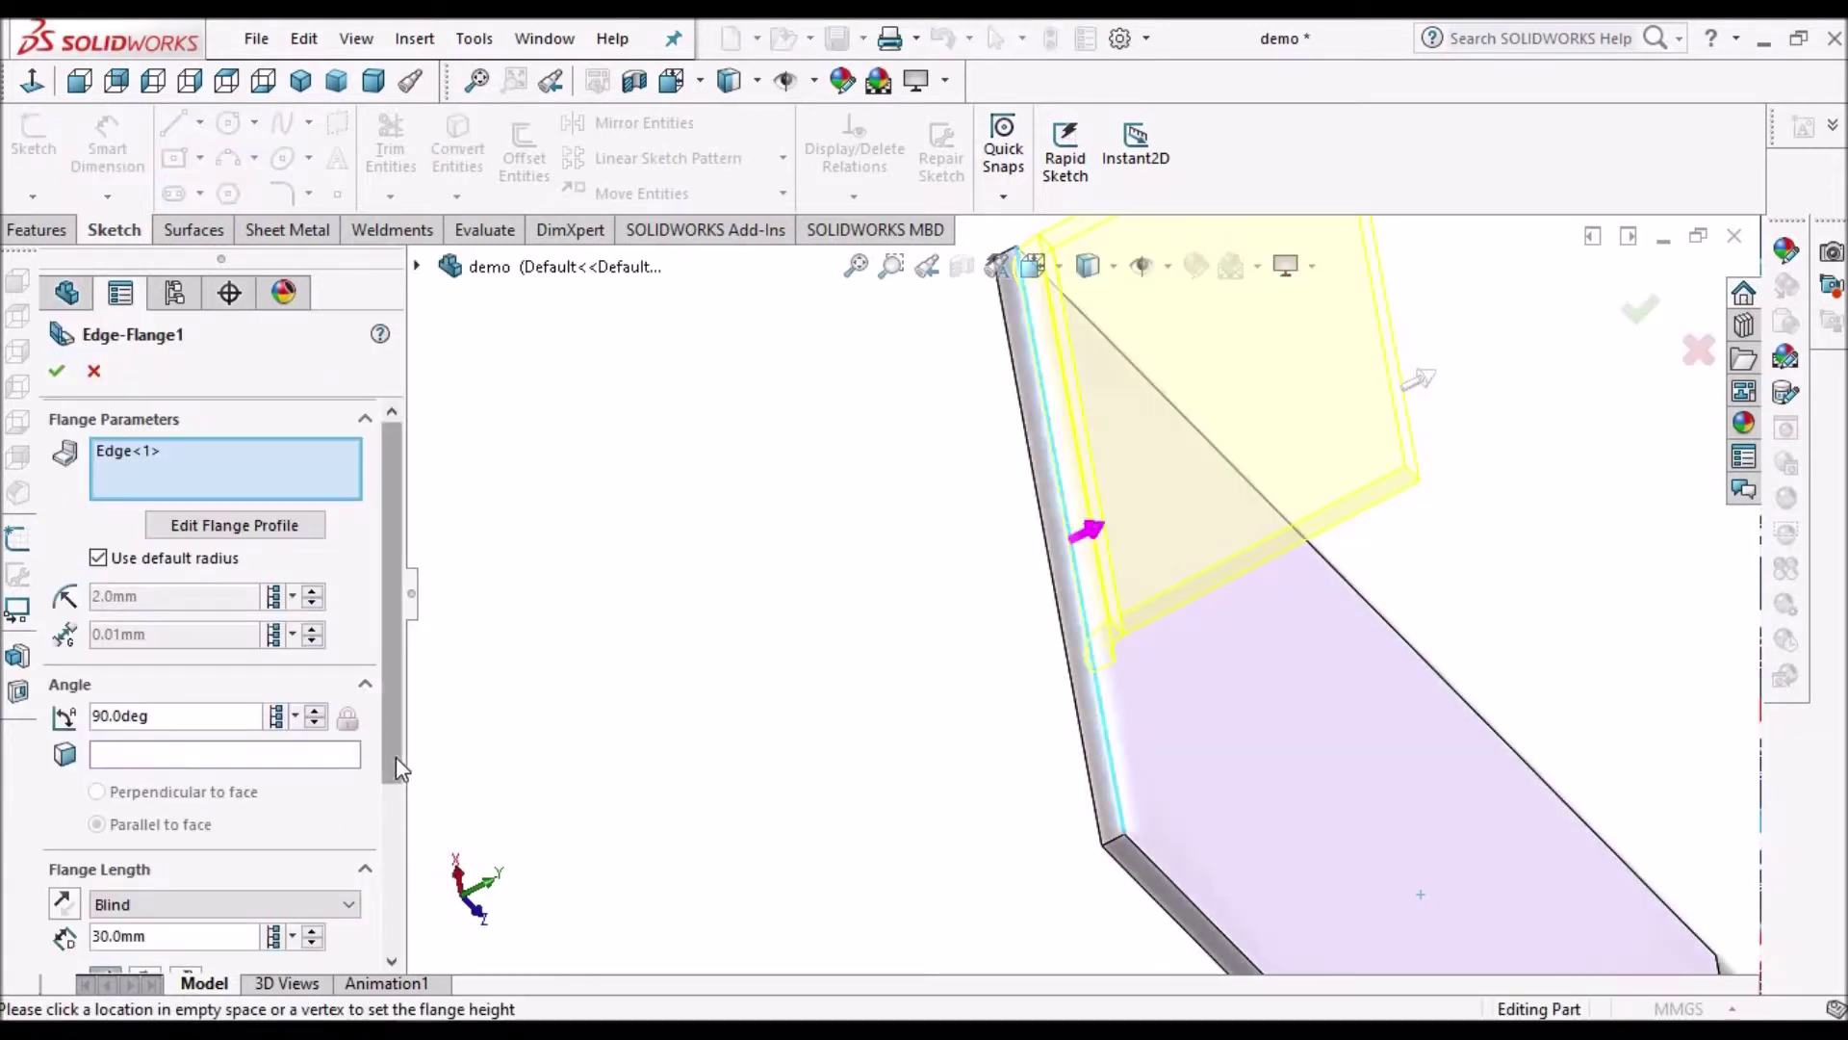
pyautogui.scroll(-3, 404, 920)
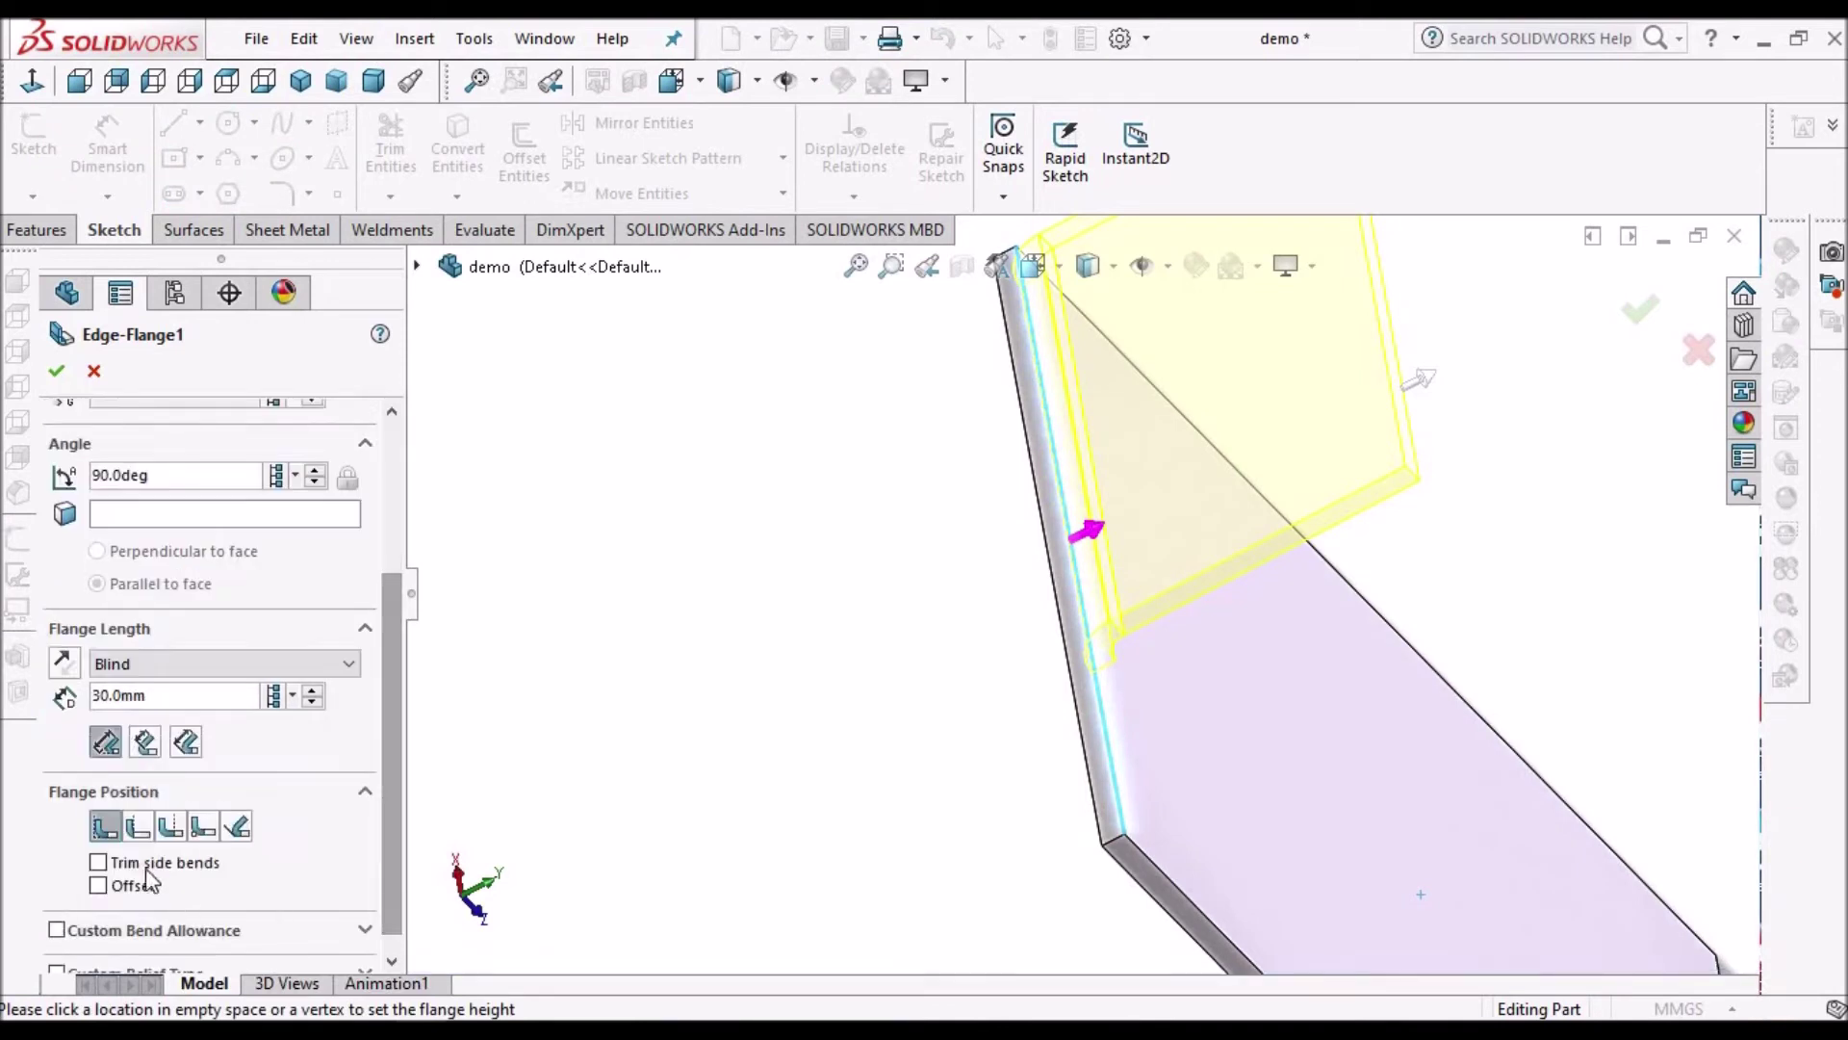
pyautogui.click(165, 832)
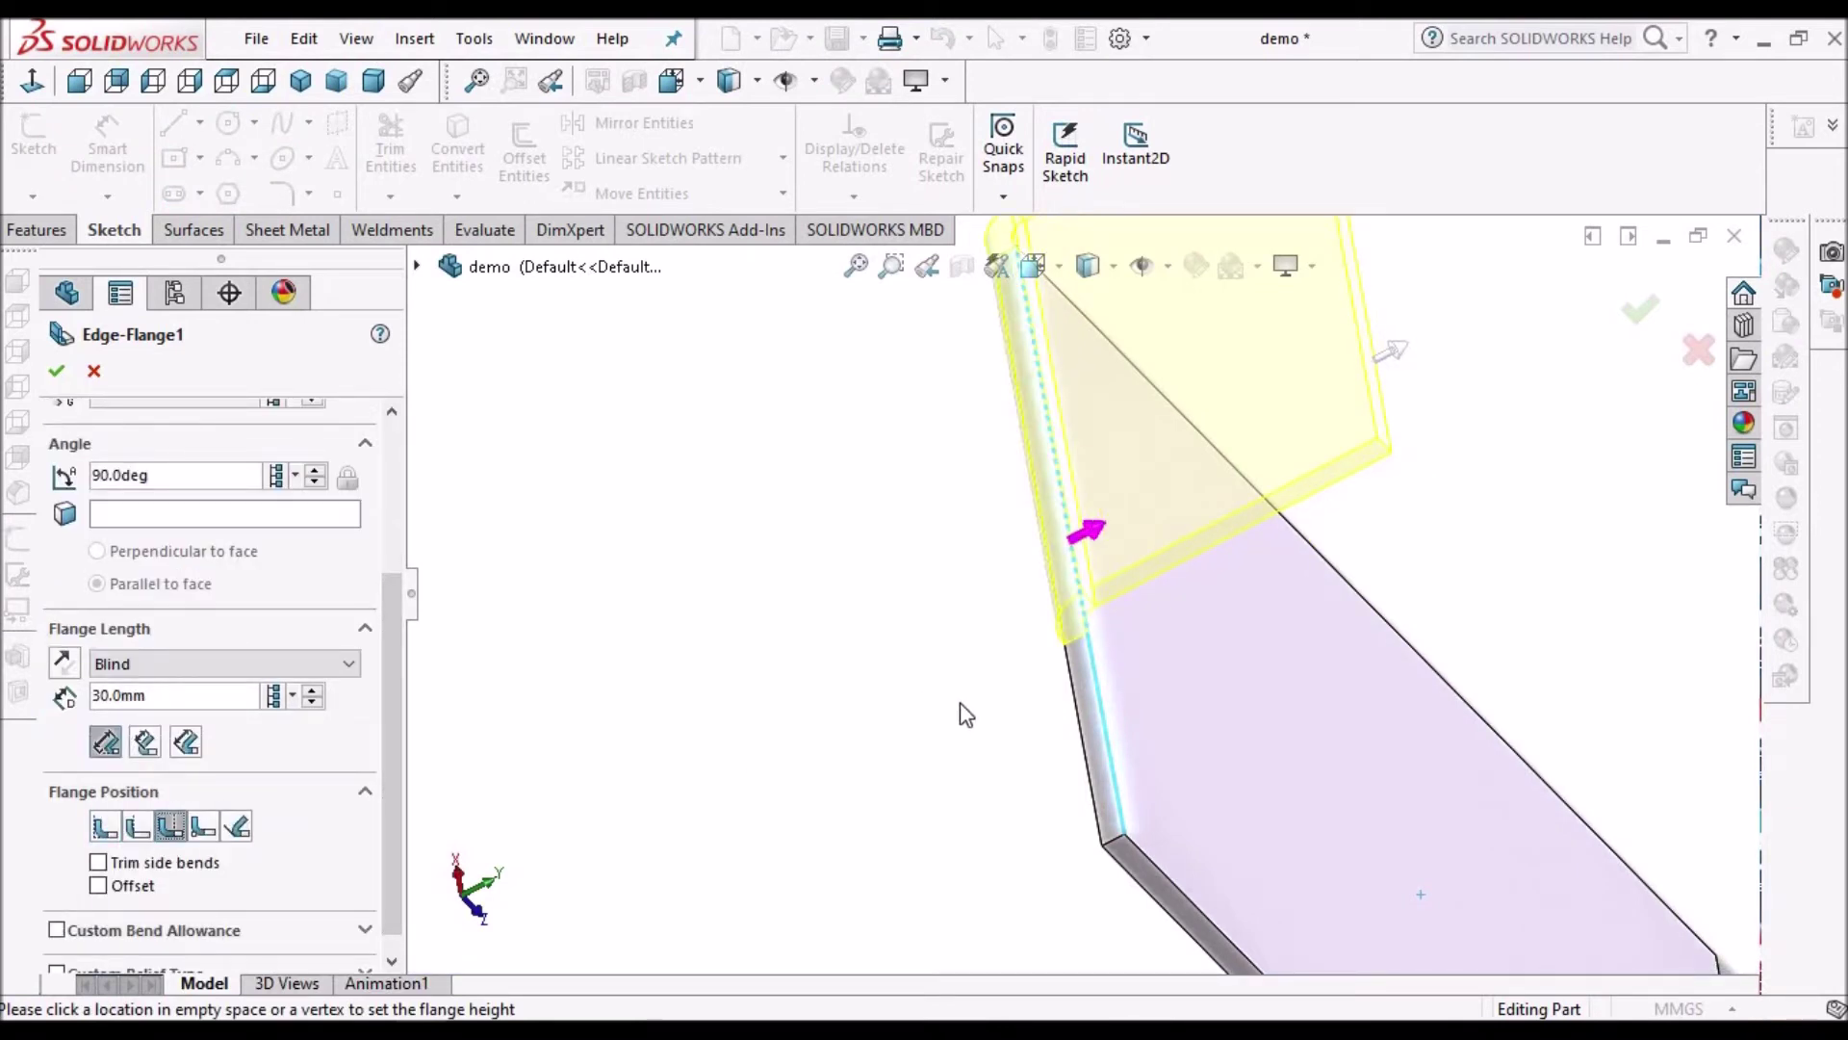
pyautogui.moveTo(958, 611); pyautogui.dragTo(903, 562, button='middle')
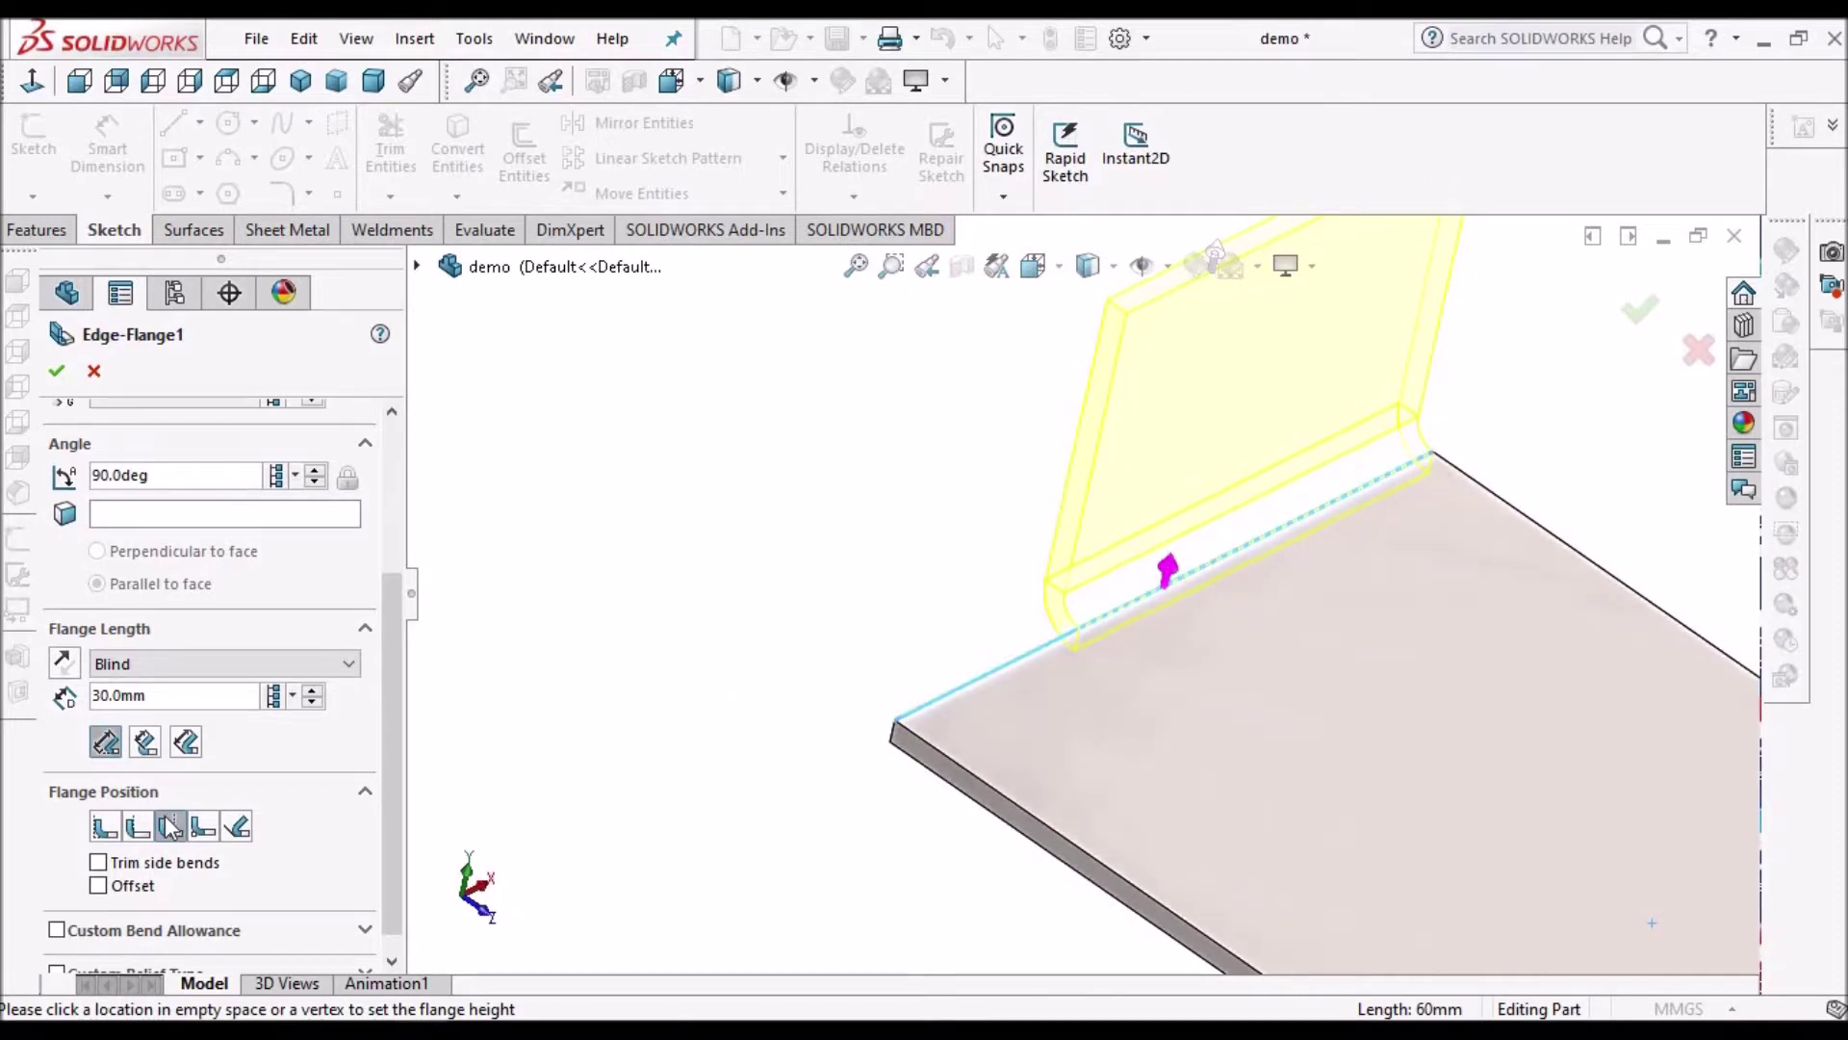
pyautogui.click(53, 373)
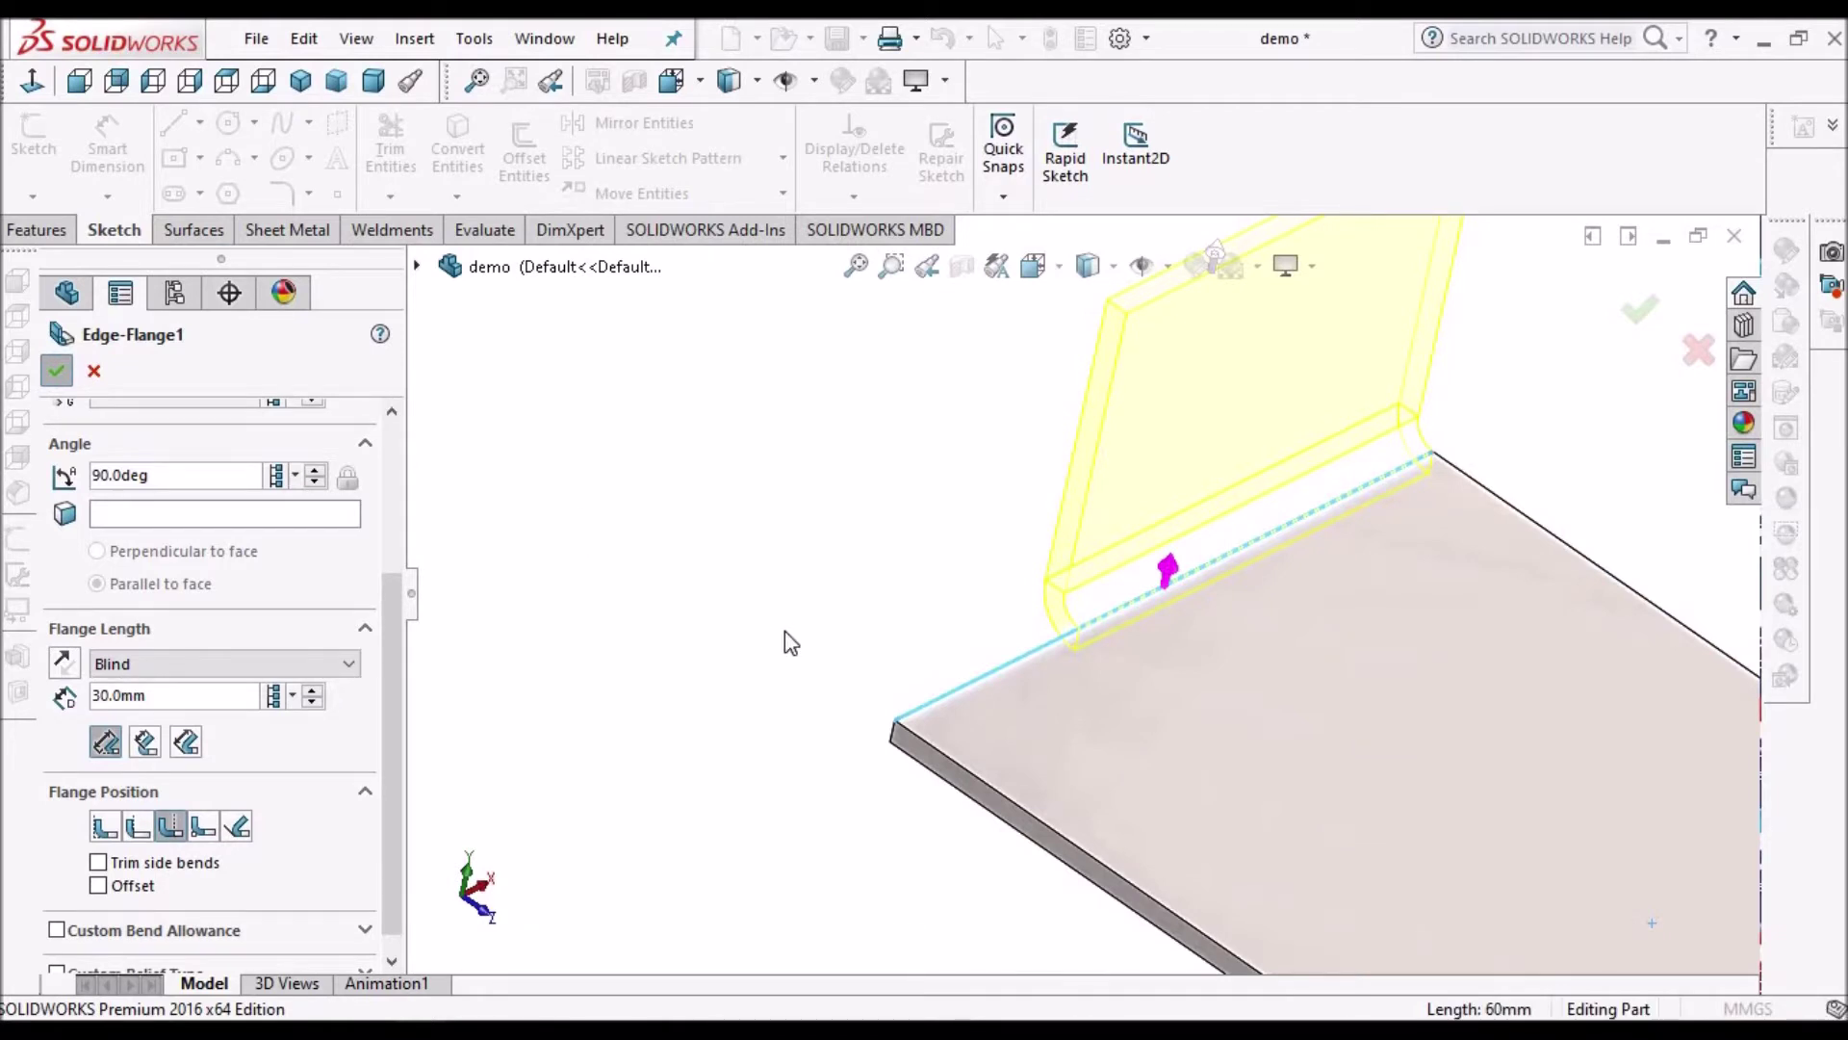
pyautogui.moveTo(1089, 623)
pyautogui.mouseDown(button='middle')
pyautogui.moveTo(1101, 632)
pyautogui.moveTo(982, 565)
pyautogui.moveTo(949, 603)
pyautogui.moveTo(997, 611)
pyautogui.moveTo(980, 601)
pyautogui.mouseUp(button='middle')
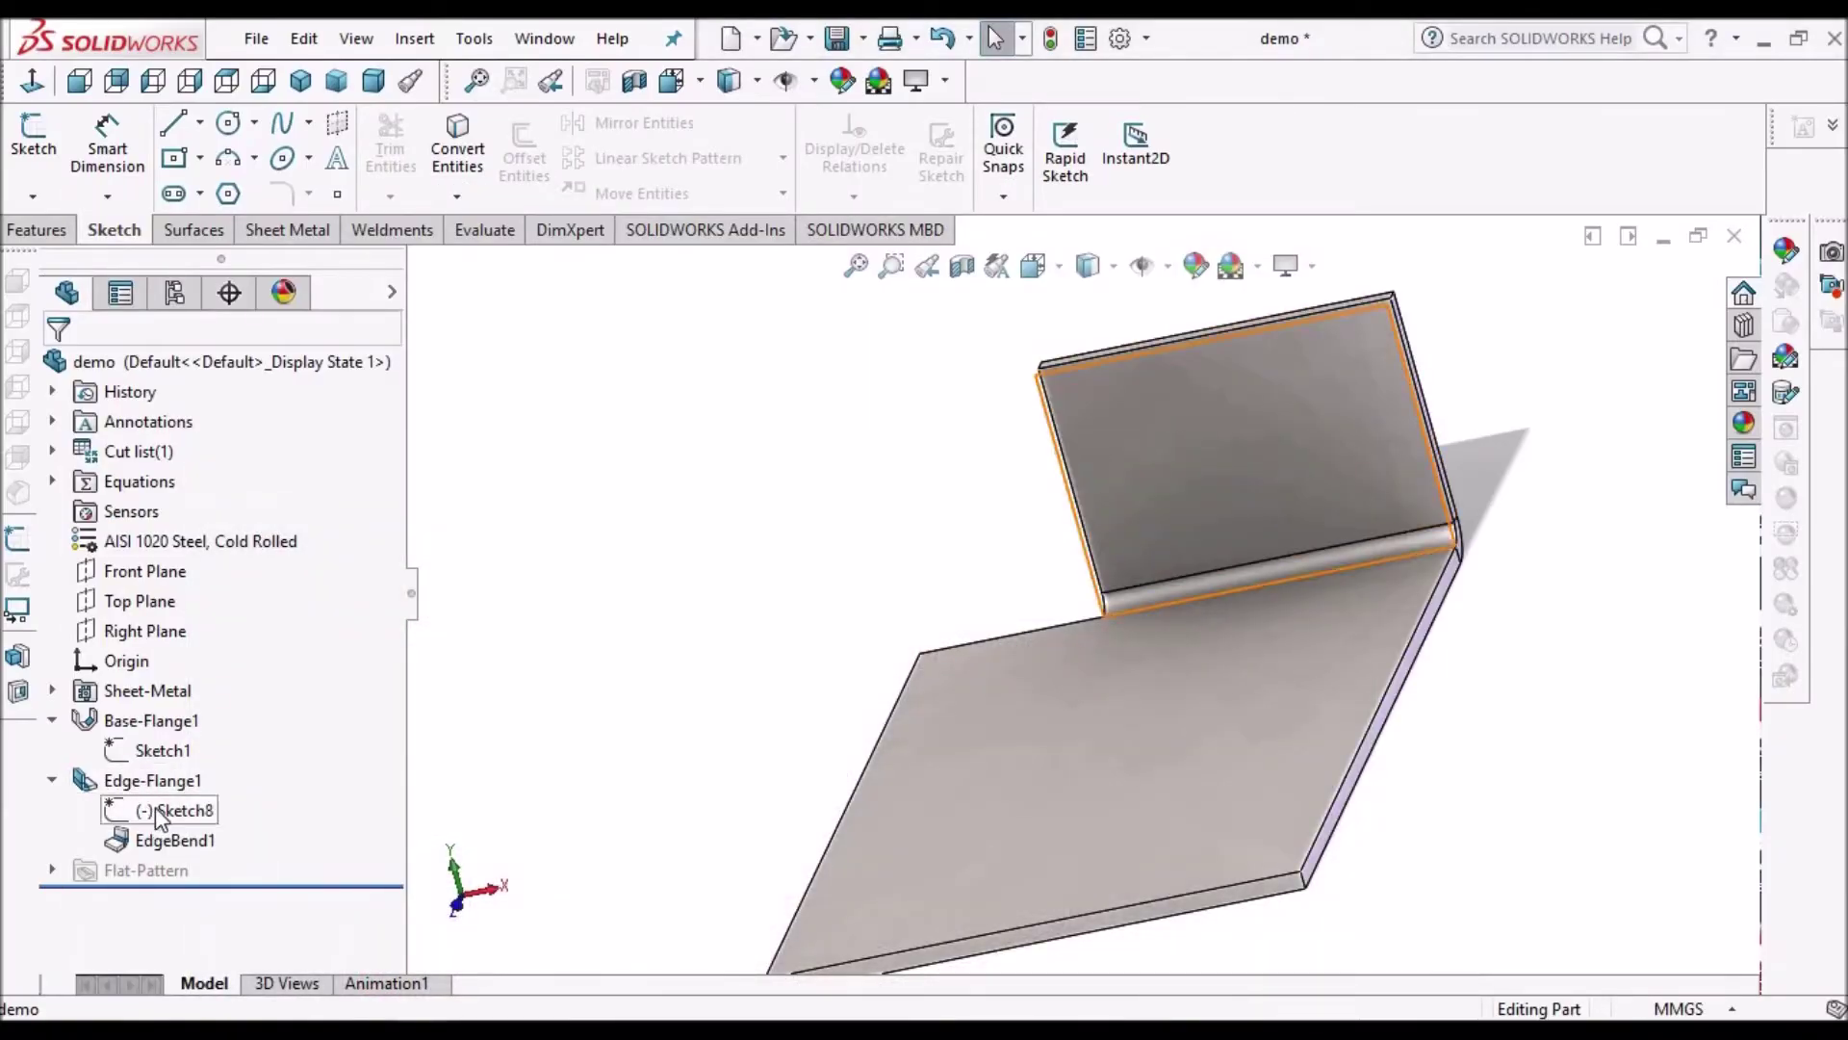
# Step: Reopen the flange profile sketch face-on and delete its left vertical line
pyautogui.click(159, 814)
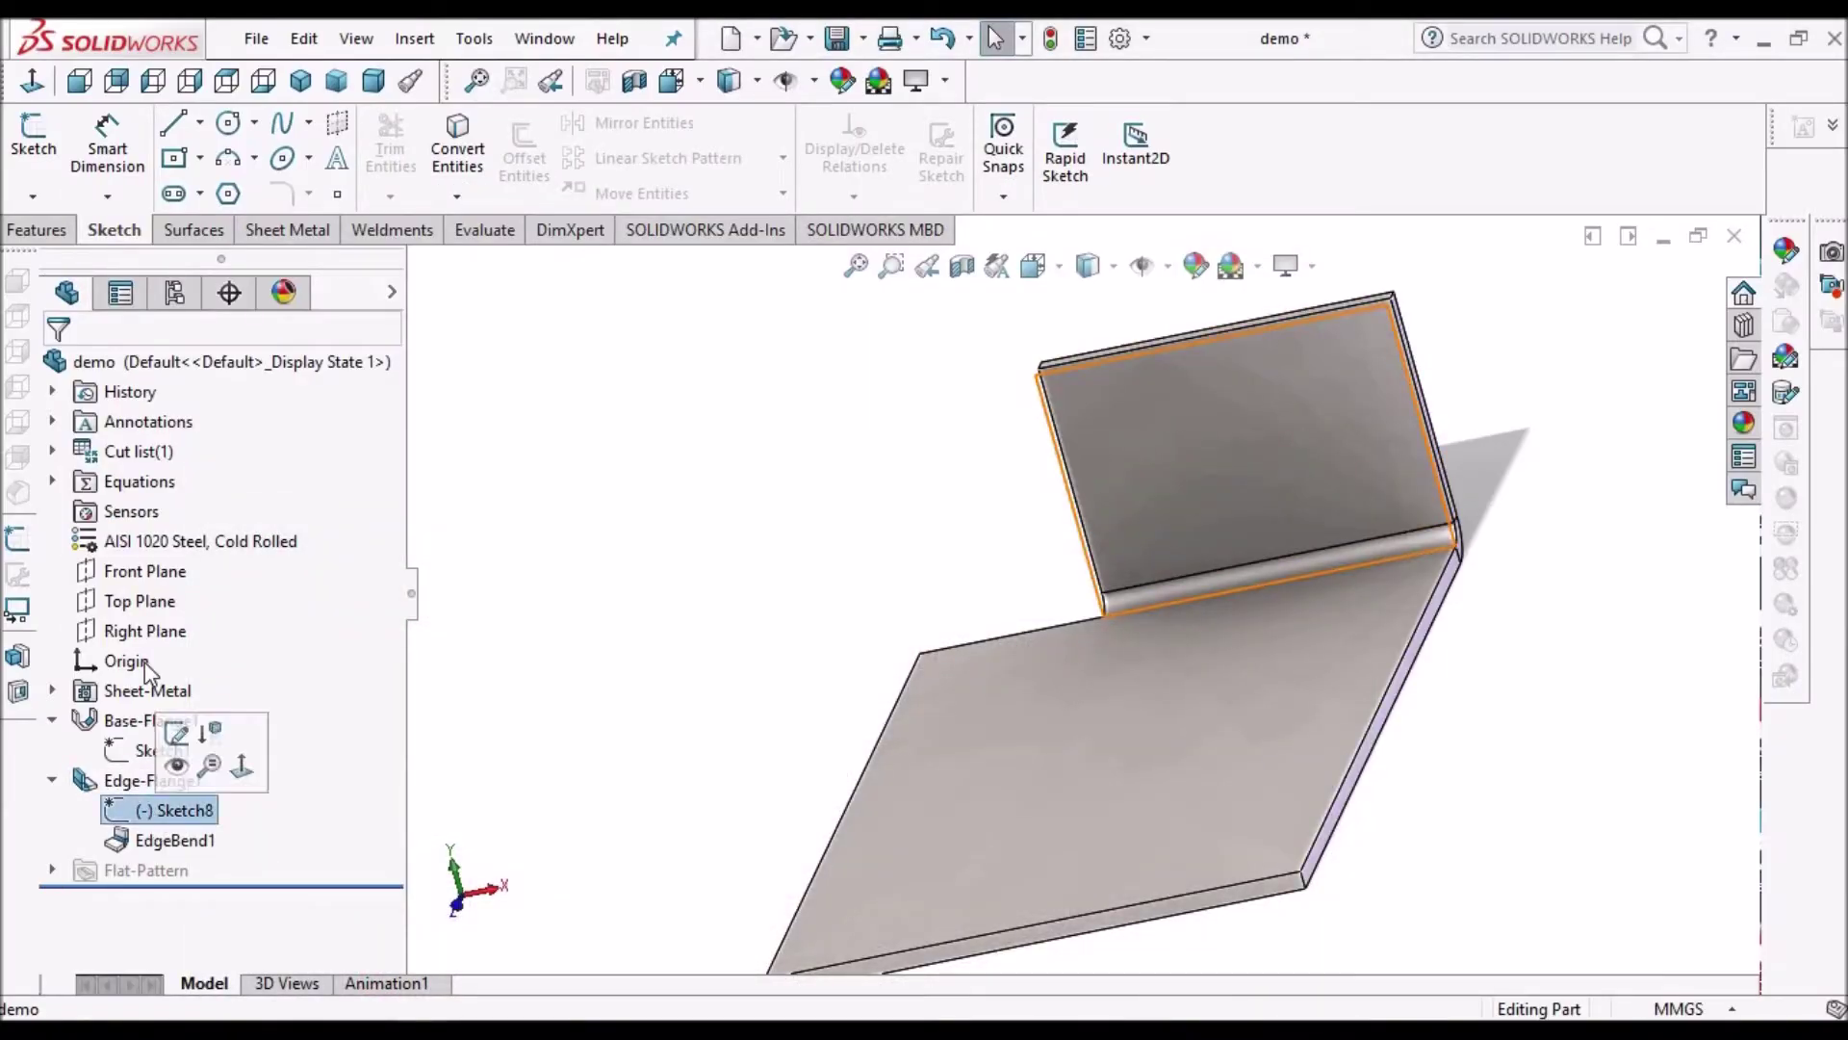
pyautogui.rightClick(165, 805)
pyautogui.click(196, 560)
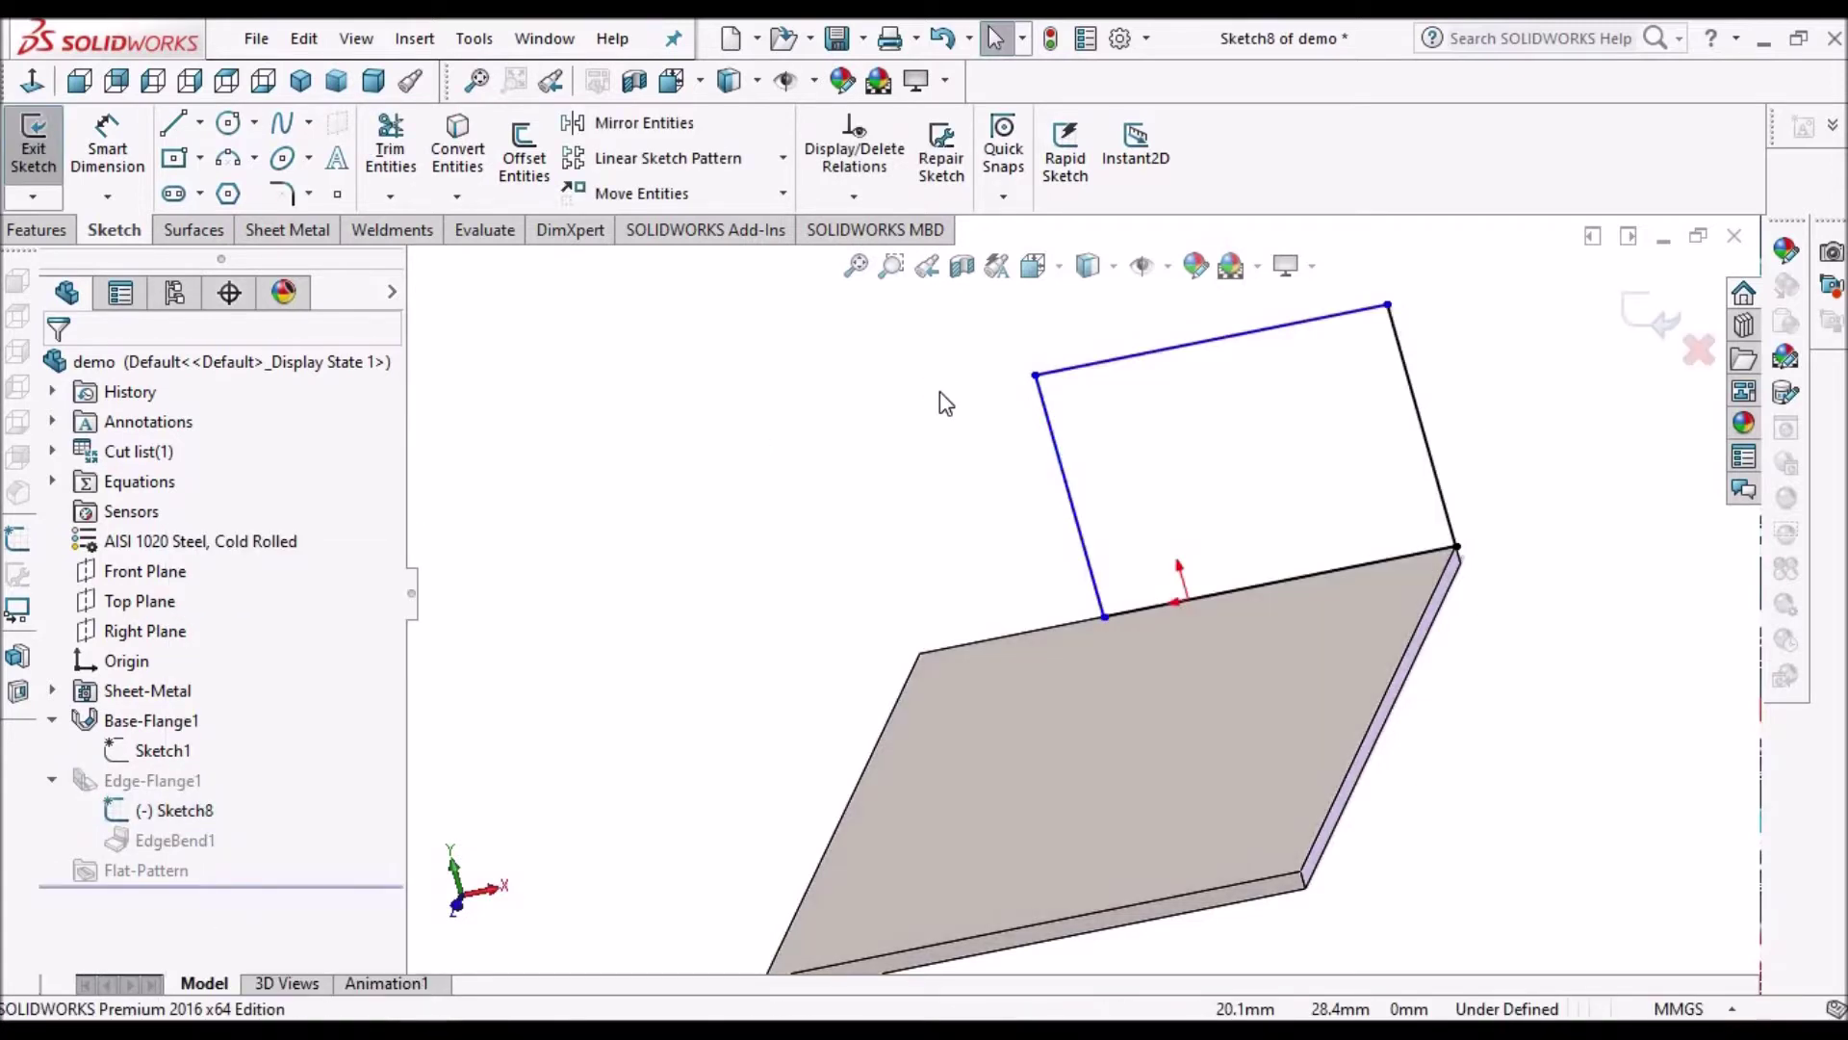
pyautogui.click(36, 75)
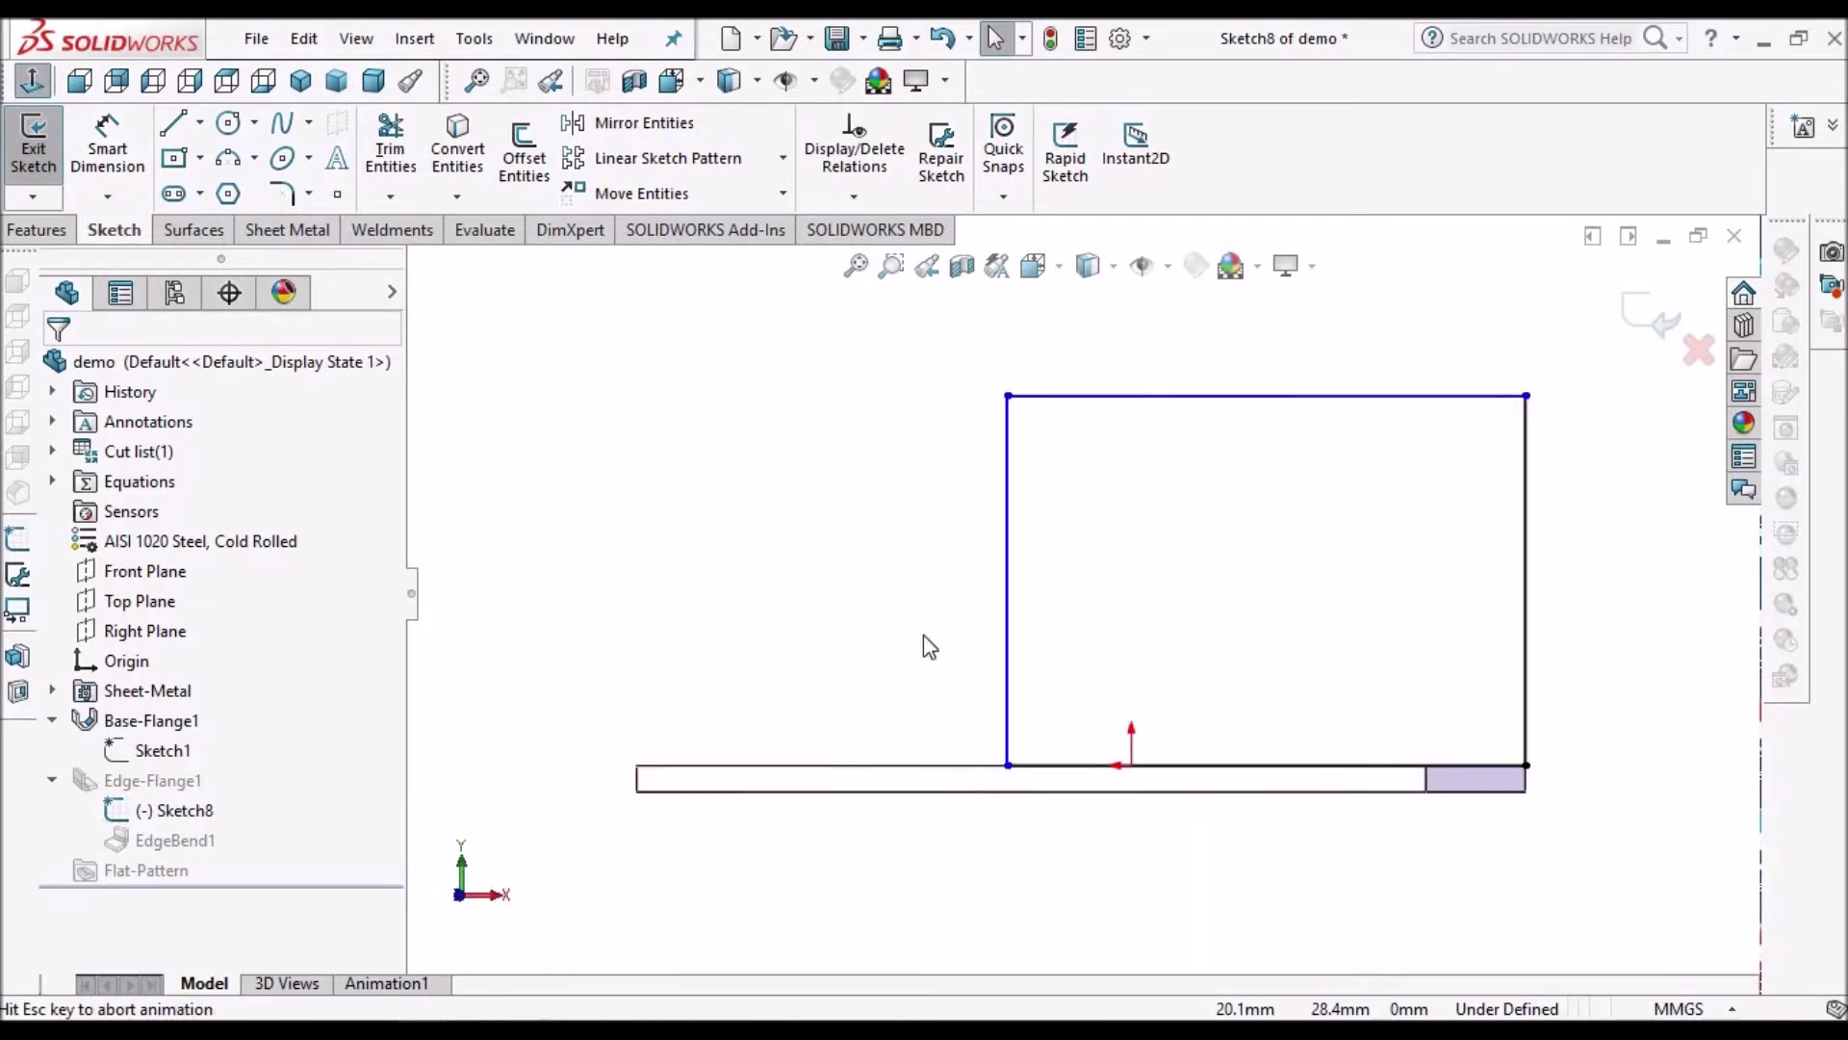
pyautogui.scroll(-1, 1224, 695)
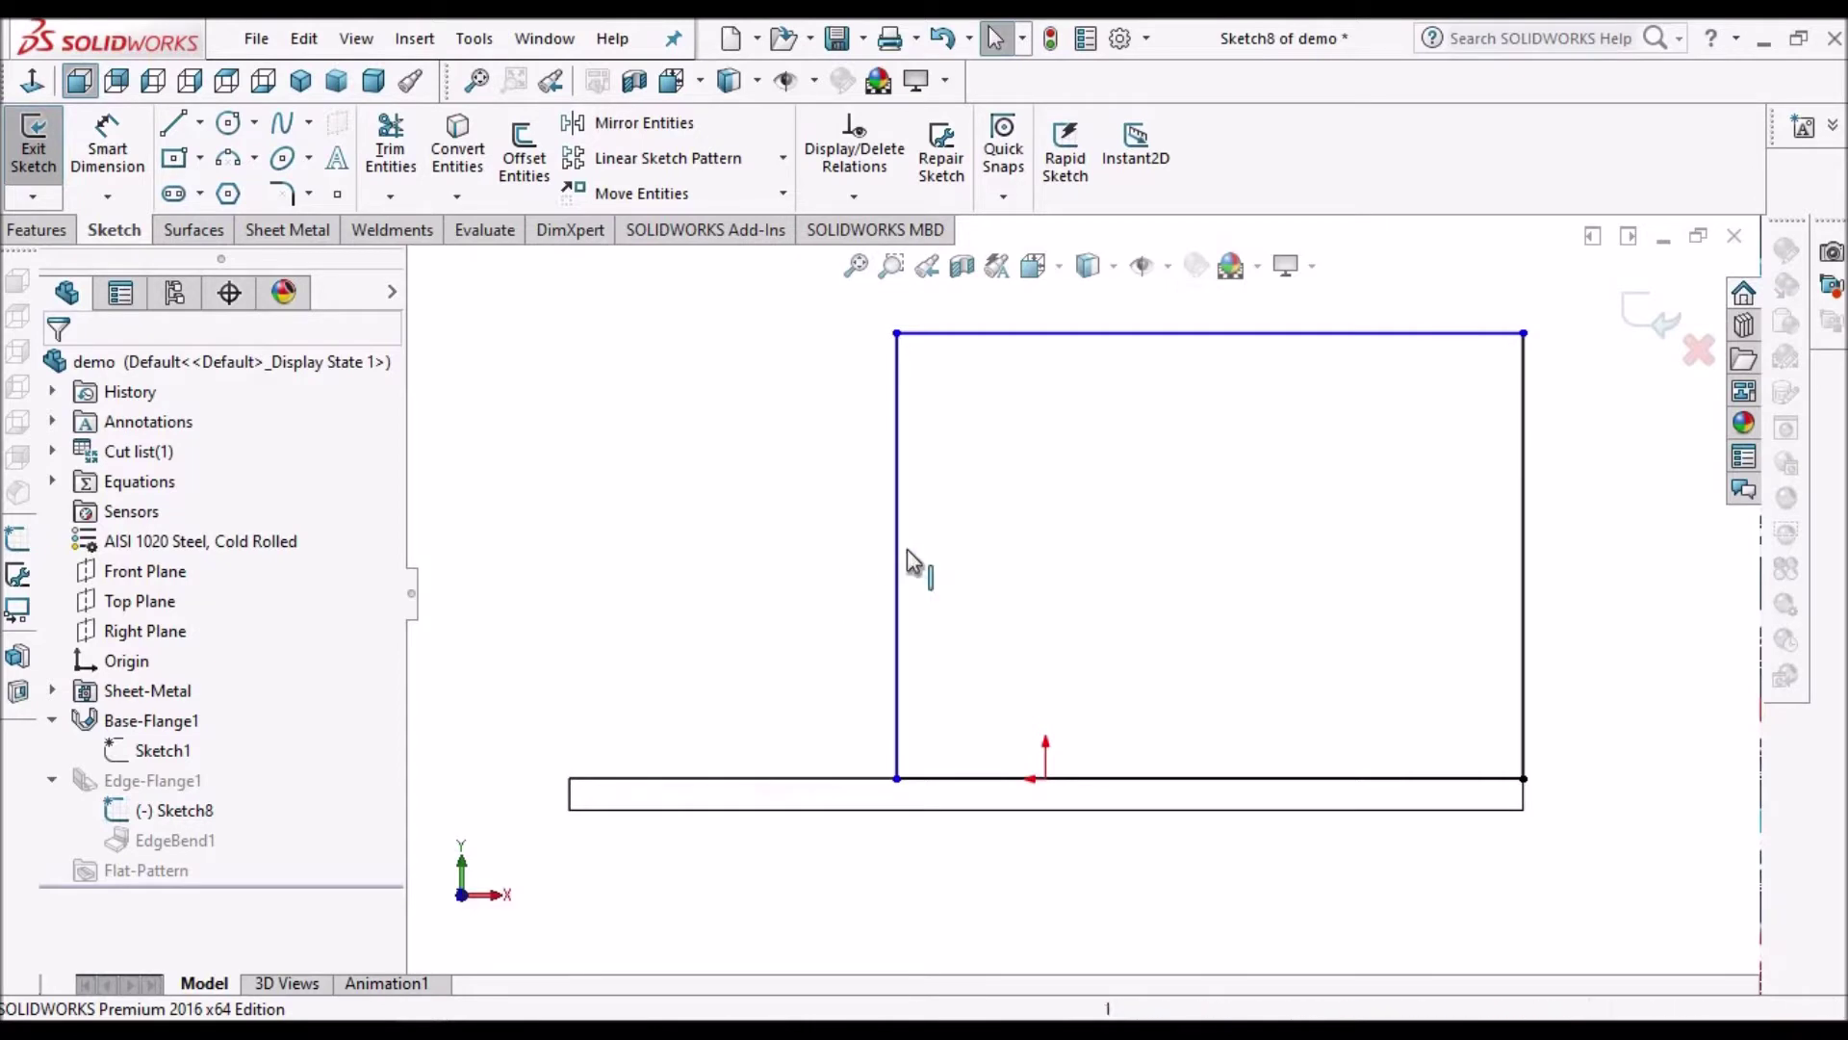
pyautogui.click(897, 598)
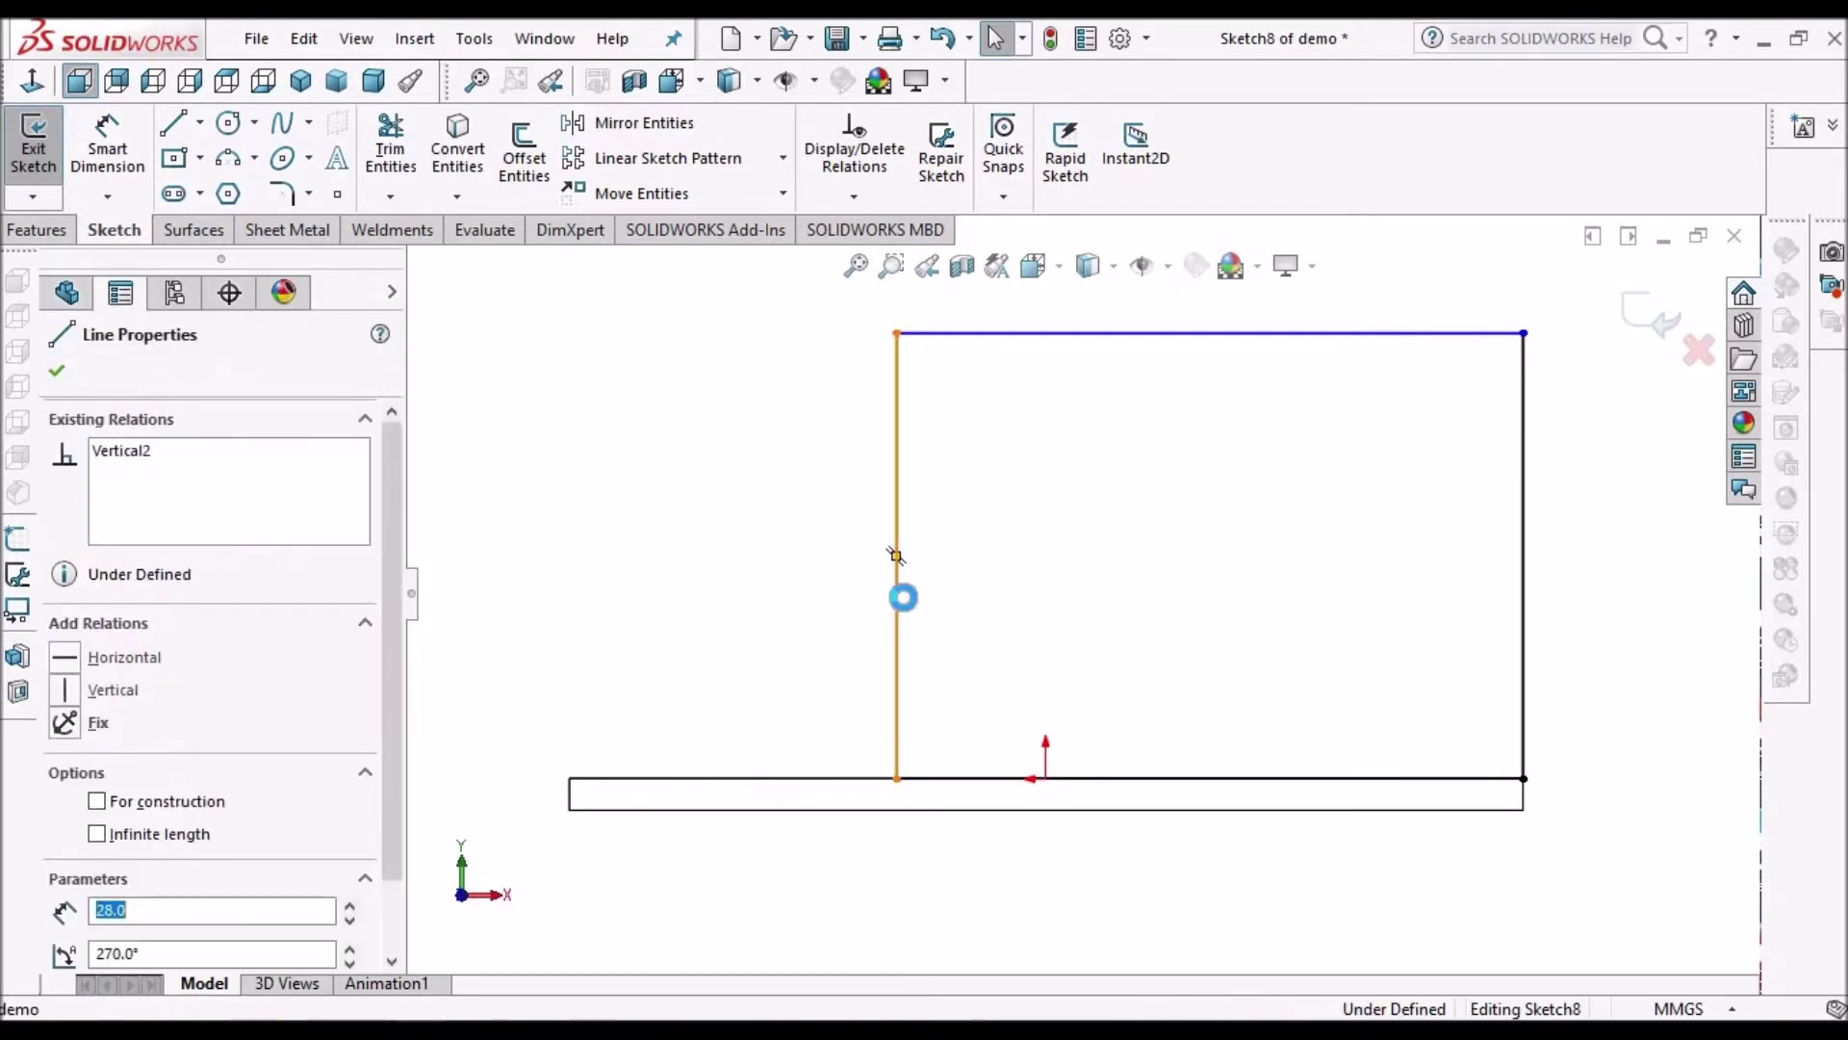
pyautogui.press('Delete')
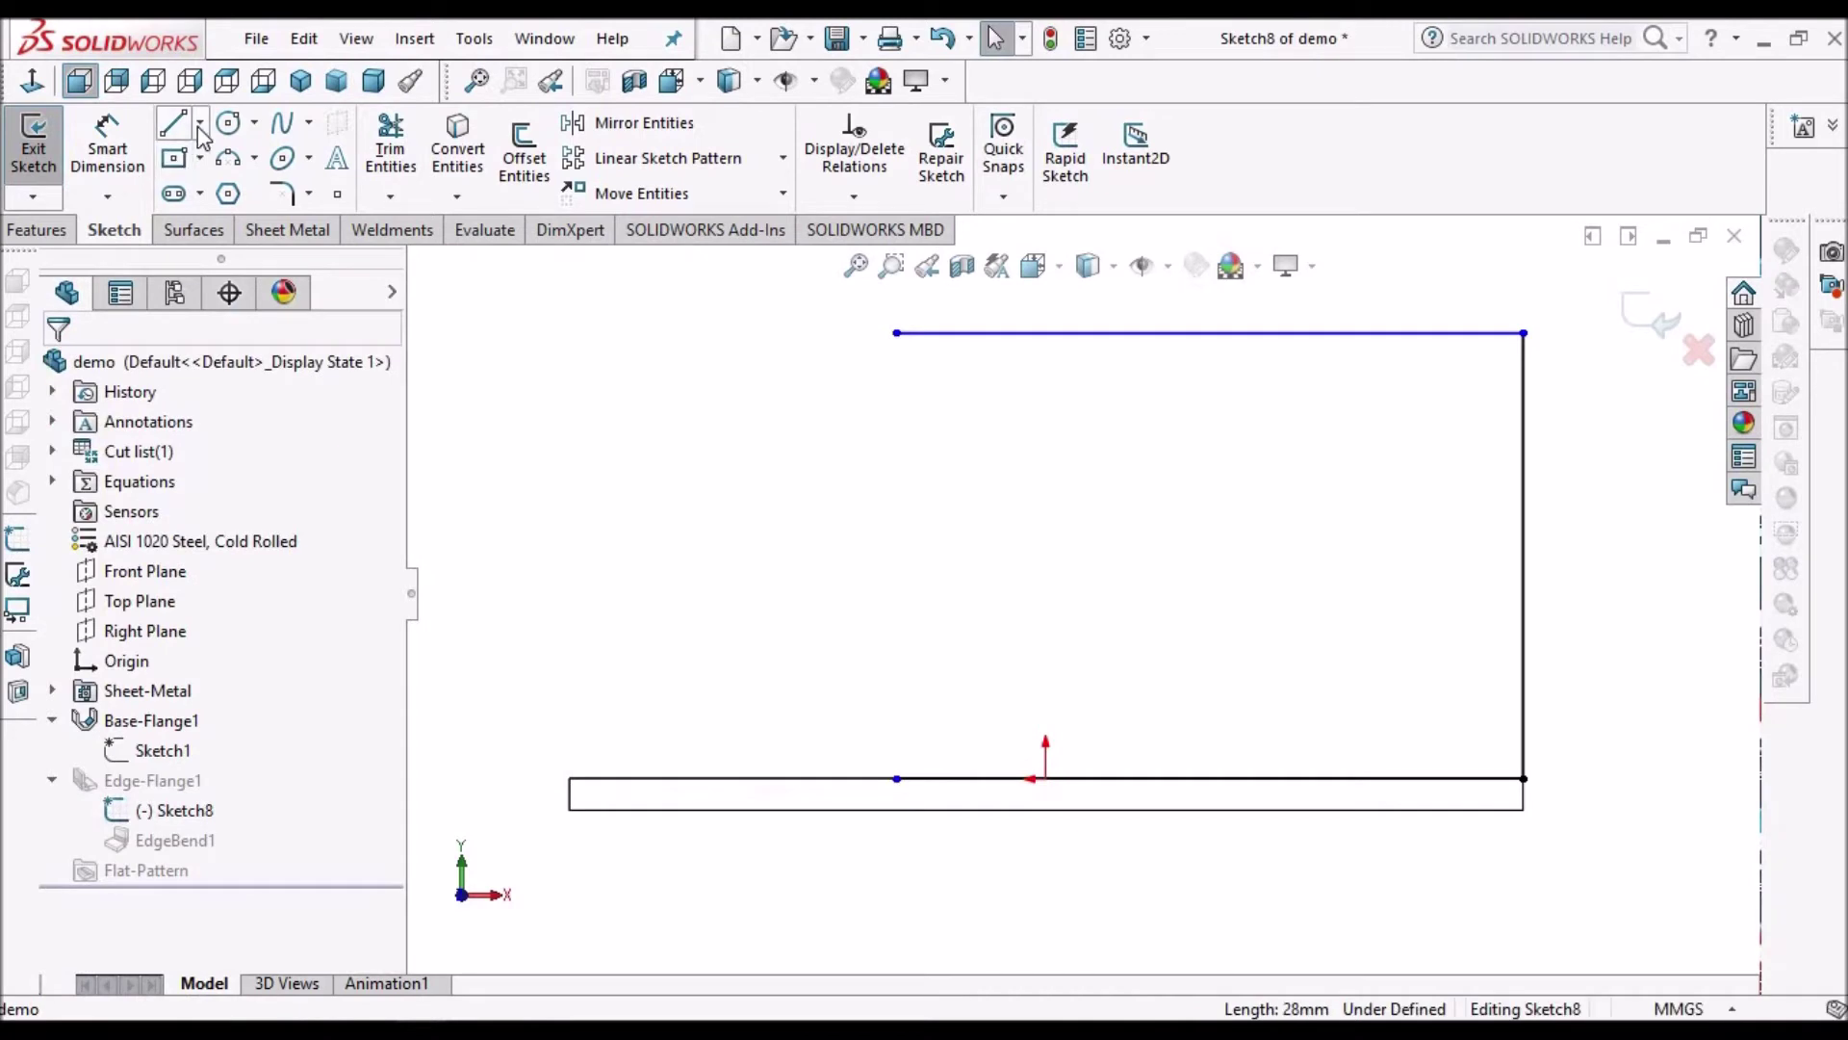
# Step: Draw a three-point arc from the top-left corner to the bottom edge, bulging left
pyautogui.click(200, 124)
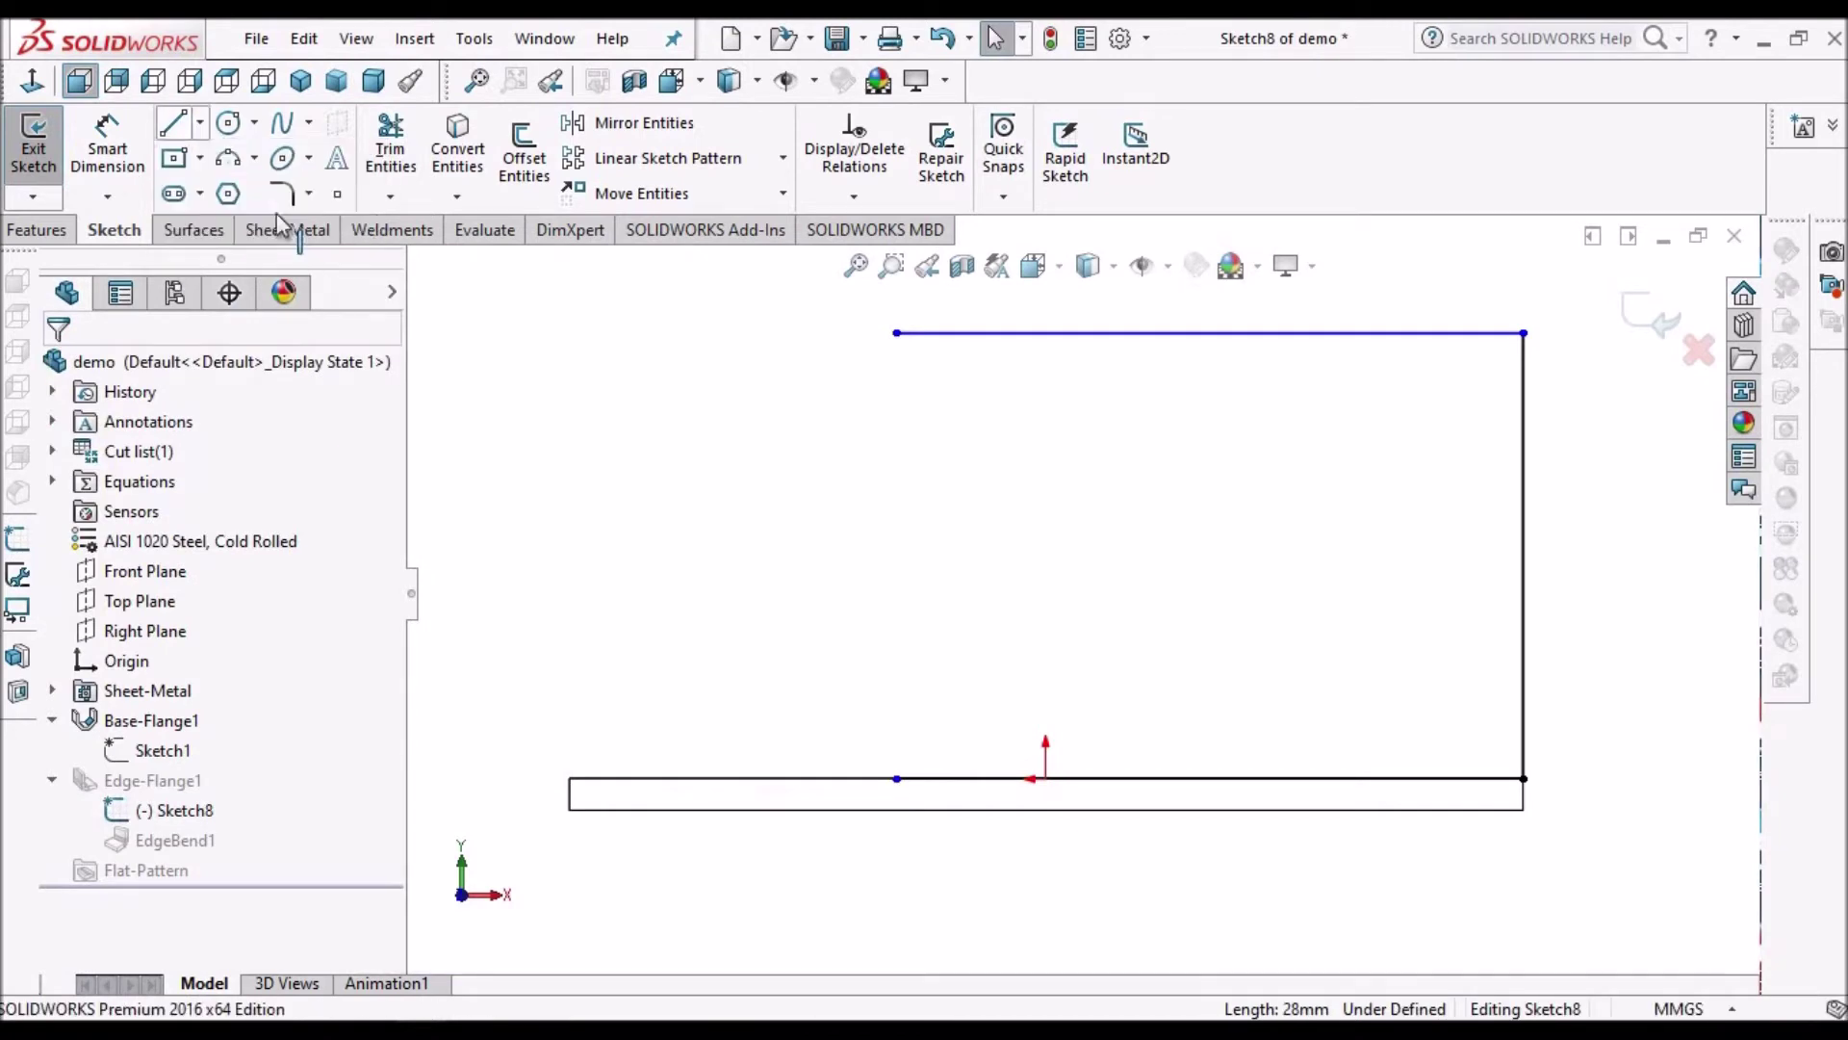
pyautogui.click(229, 159)
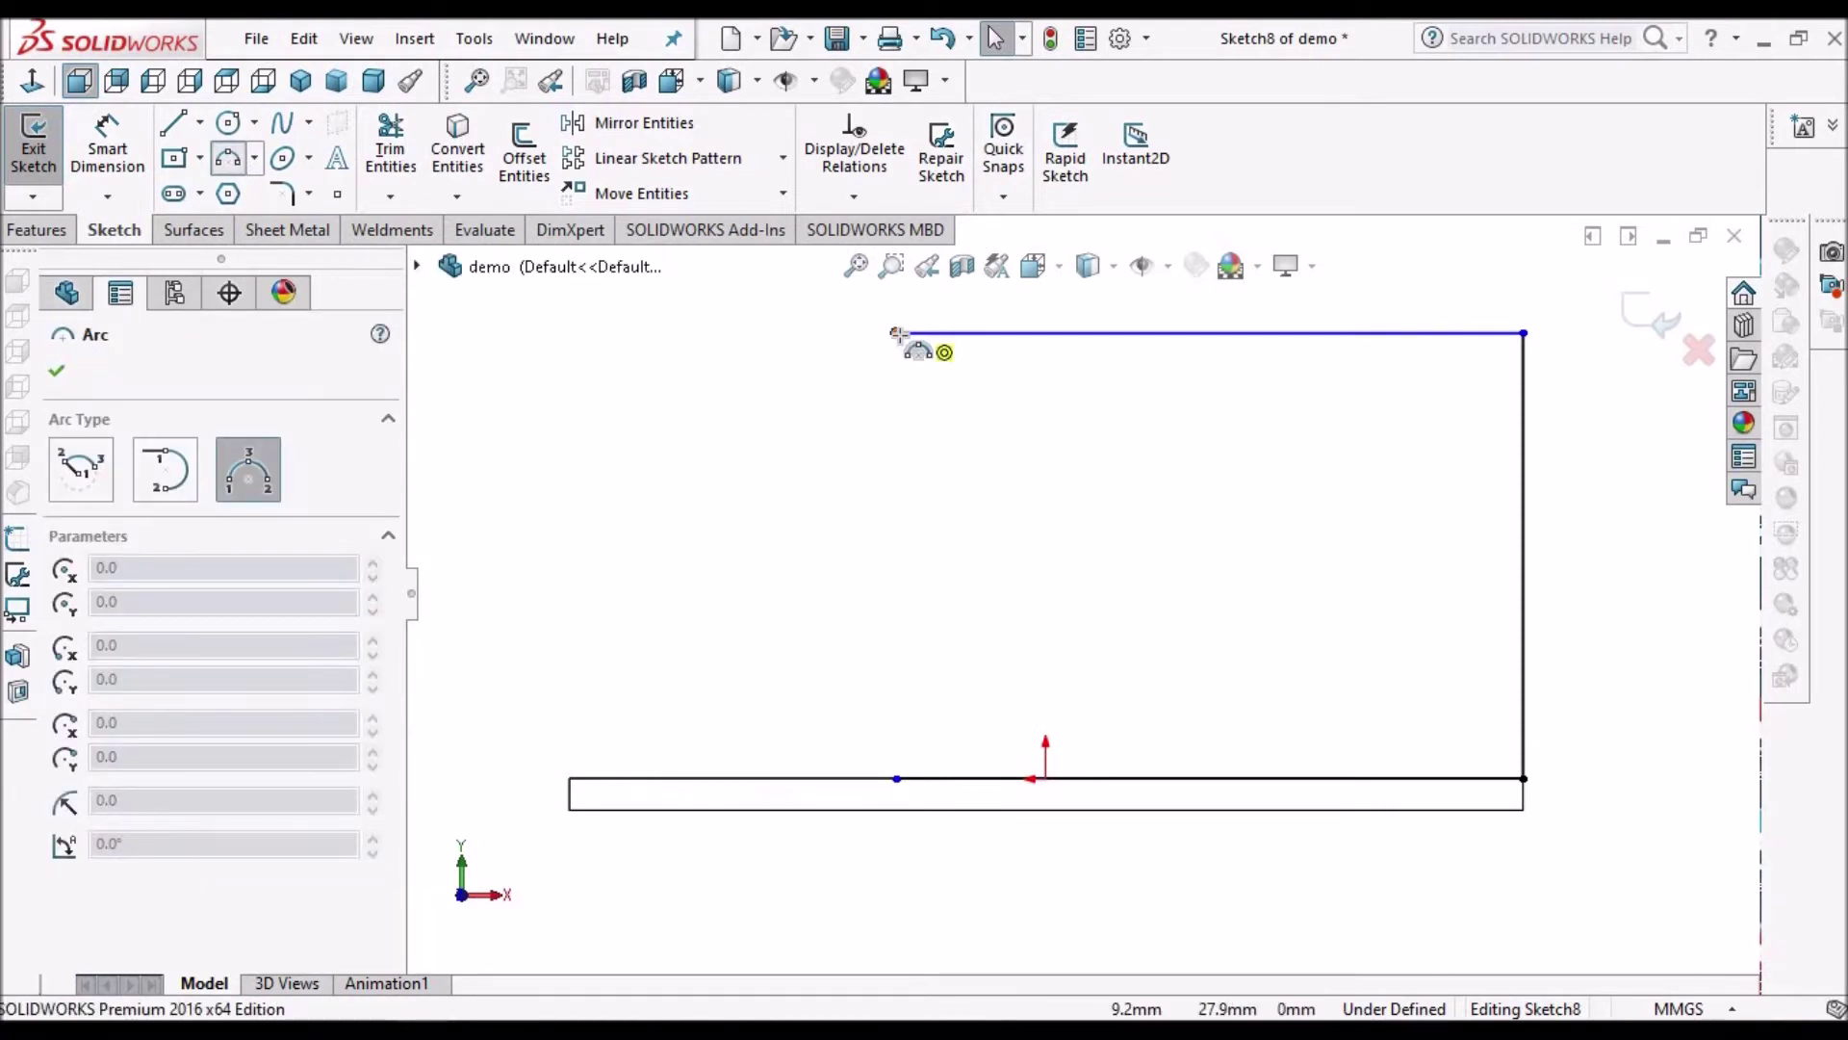
pyautogui.click(896, 777)
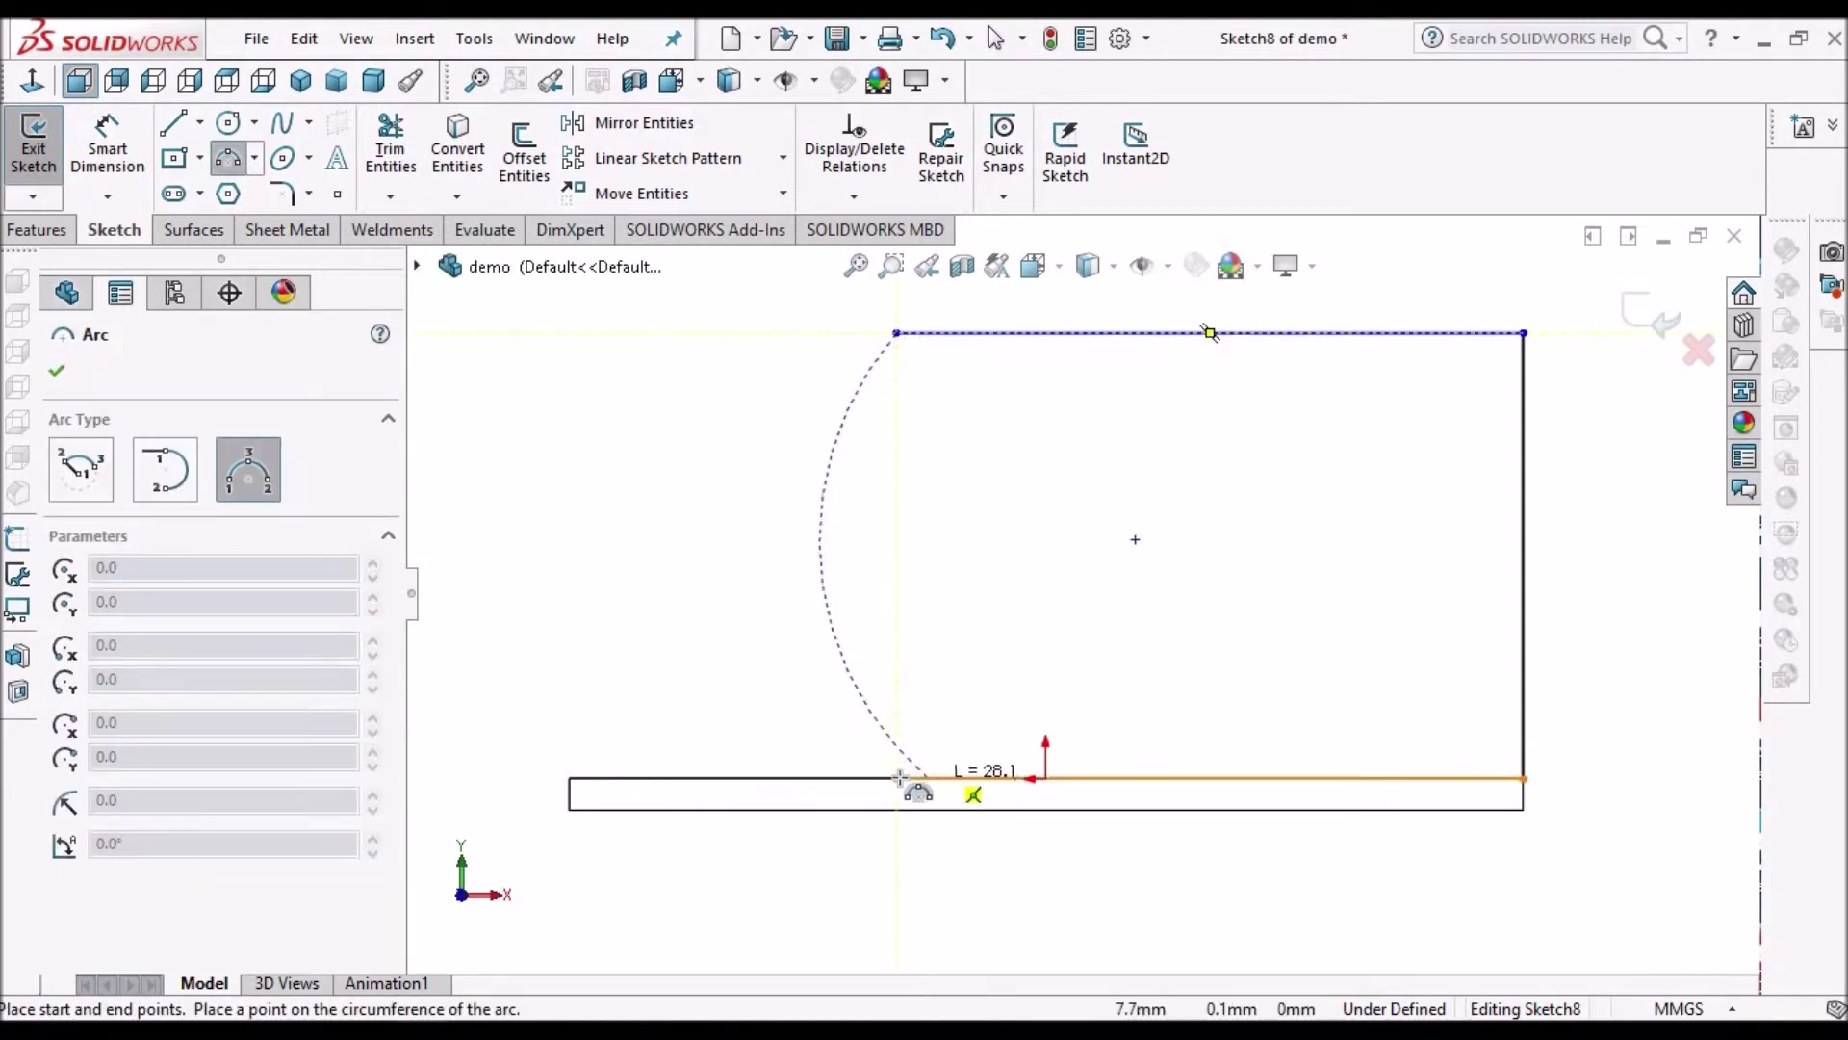
pyautogui.click(853, 555)
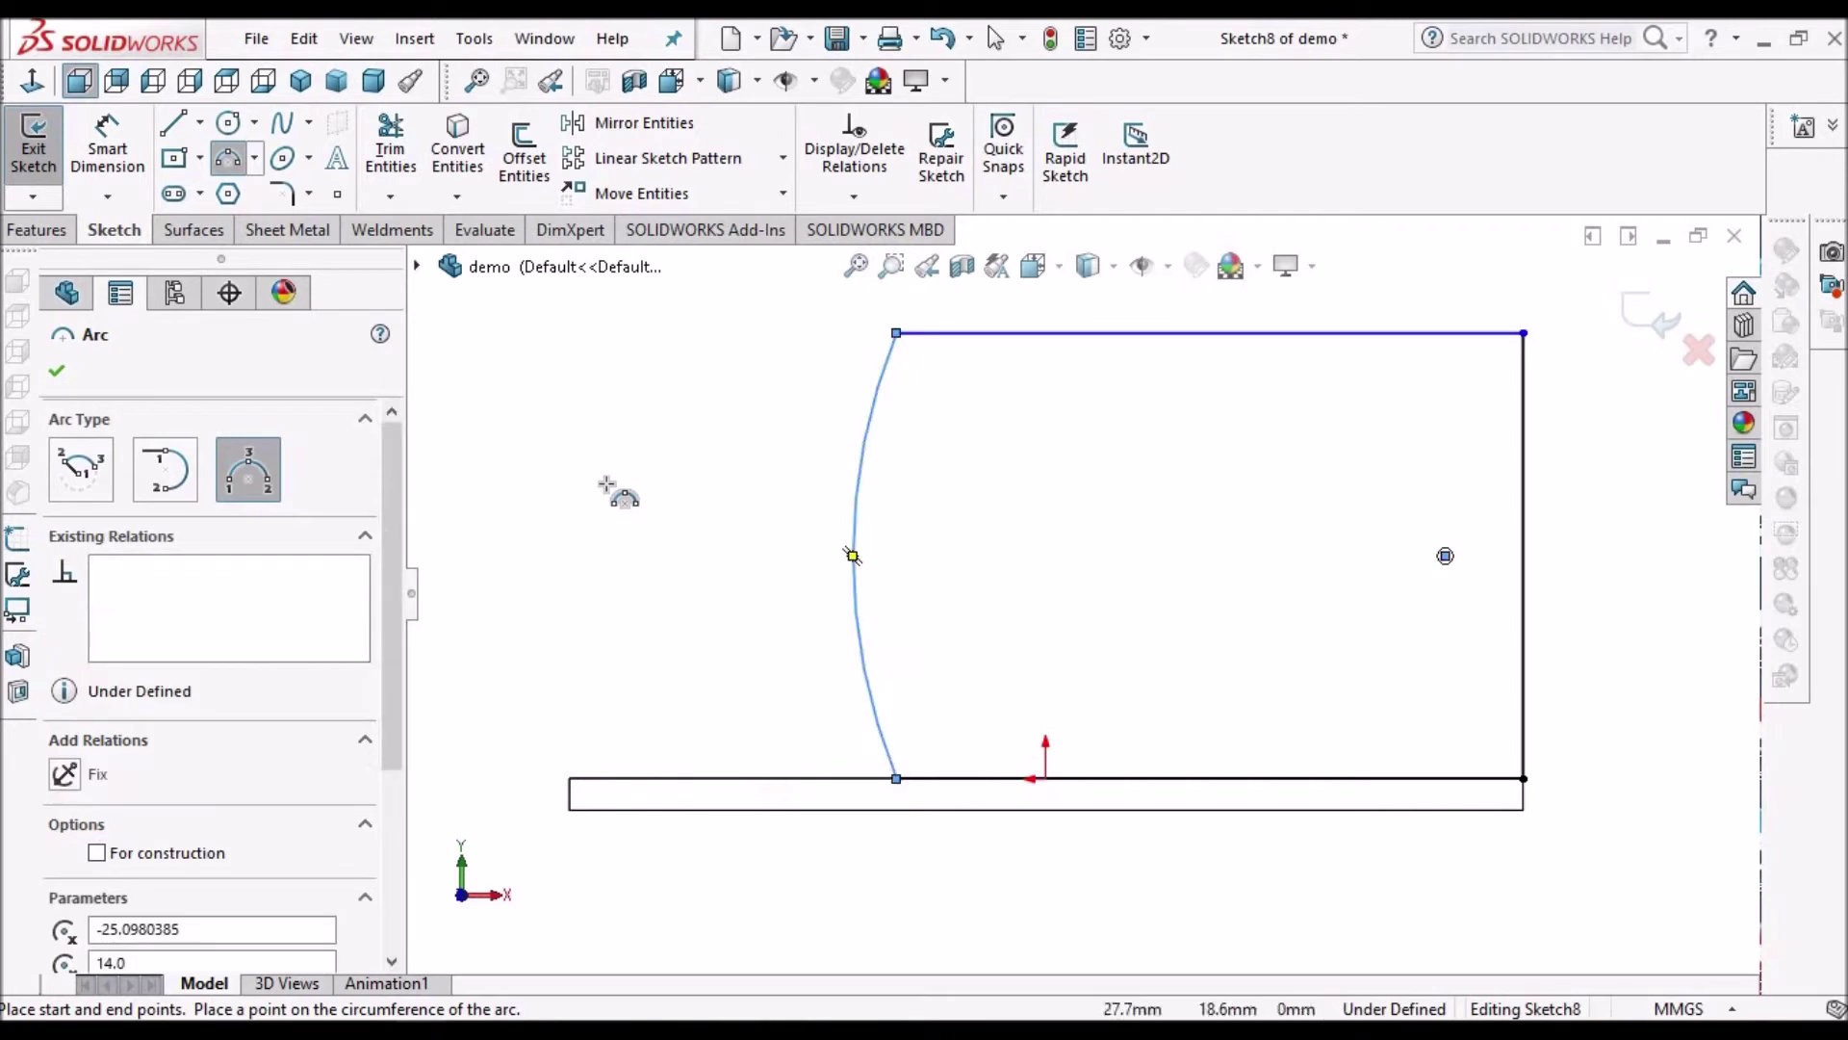
pyautogui.rightClick(607, 484)
pyautogui.click(643, 503)
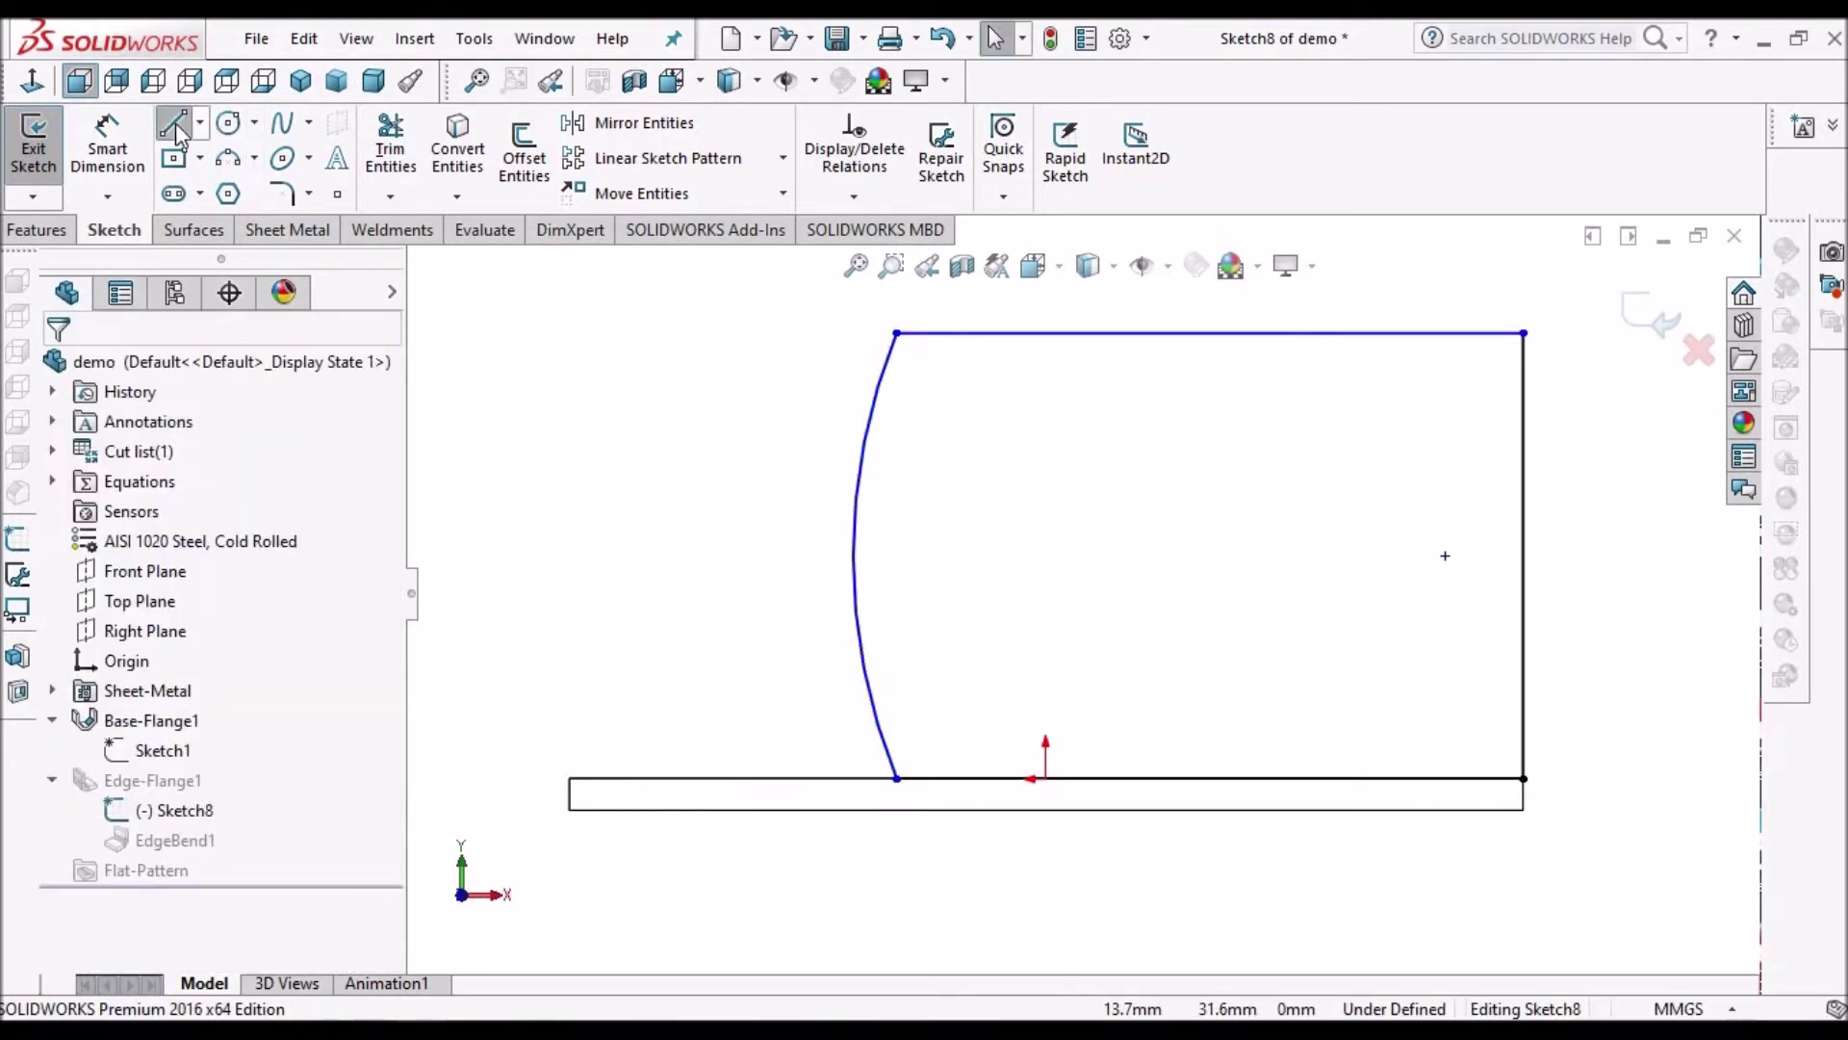
# Step: Draw a sloped line from the top edge and a vertical drop at the top-right corner
pyautogui.press('l')
pyautogui.scroll(1, 1578, 655)
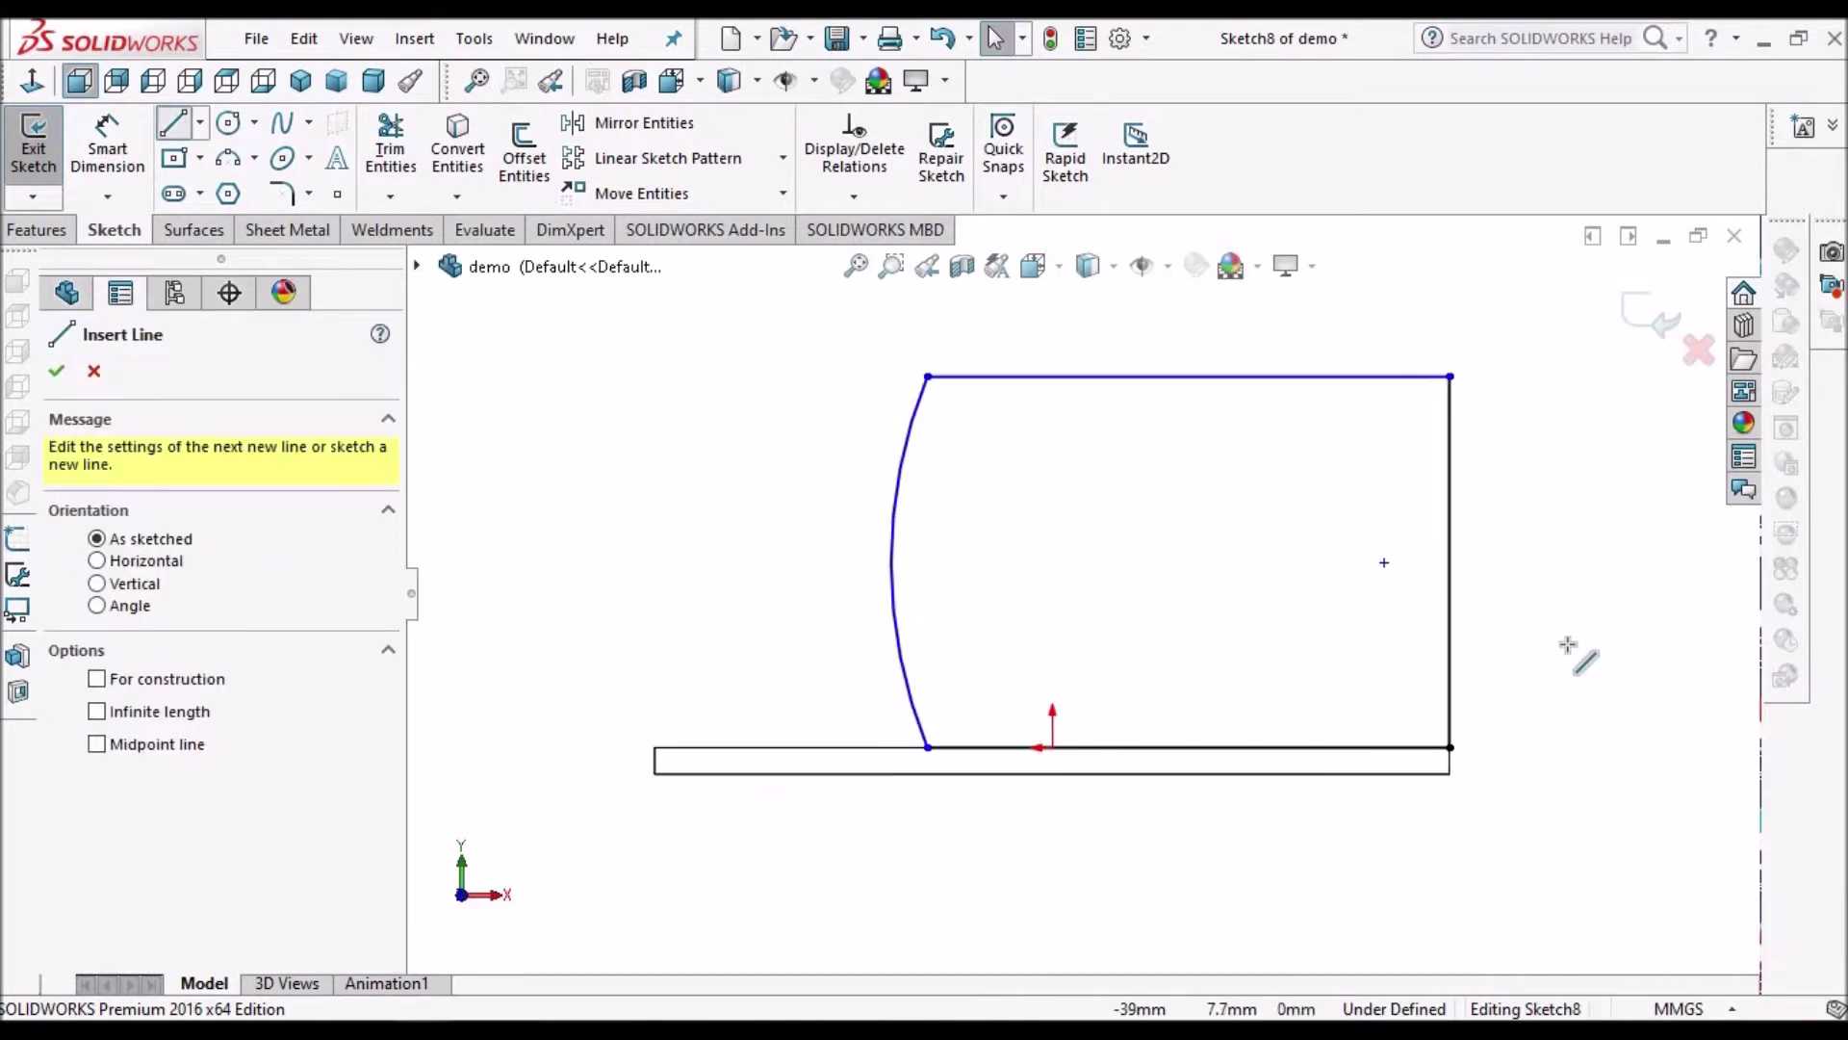
pyautogui.scroll(-1, 1567, 639)
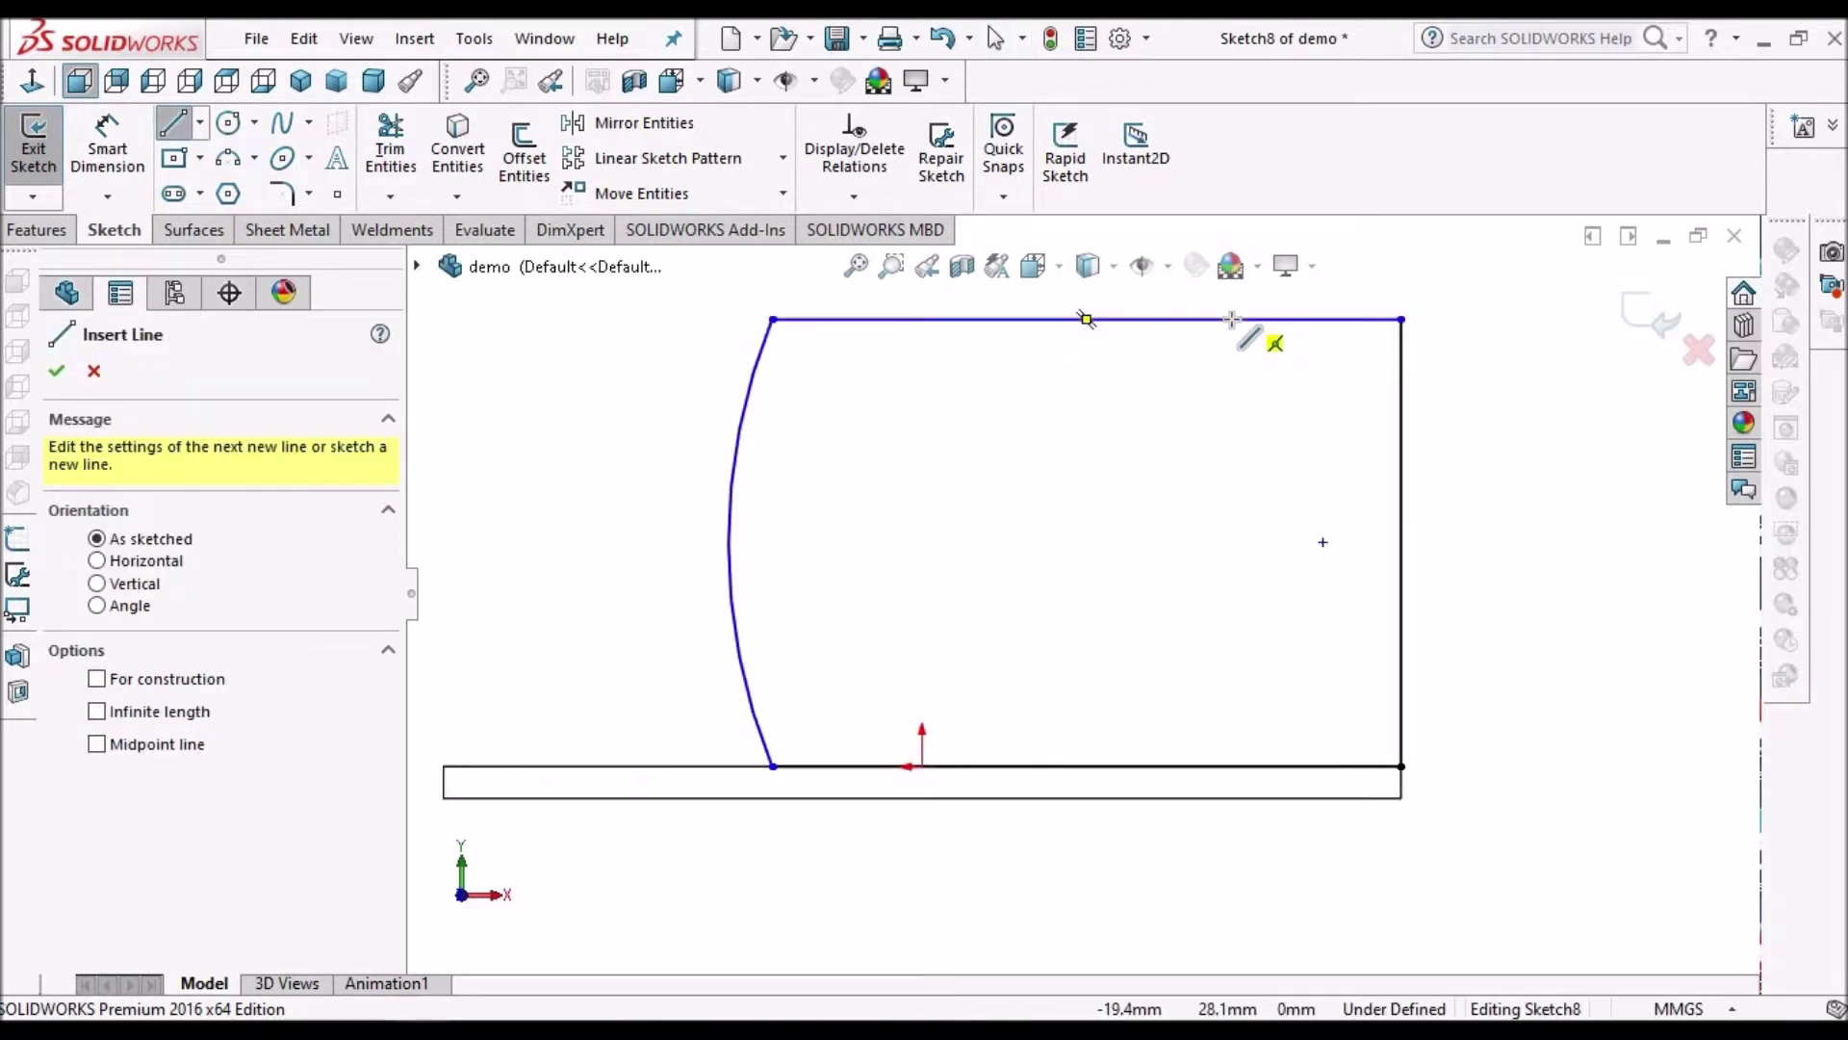
pyautogui.press('Escape')
pyautogui.click(1233, 319)
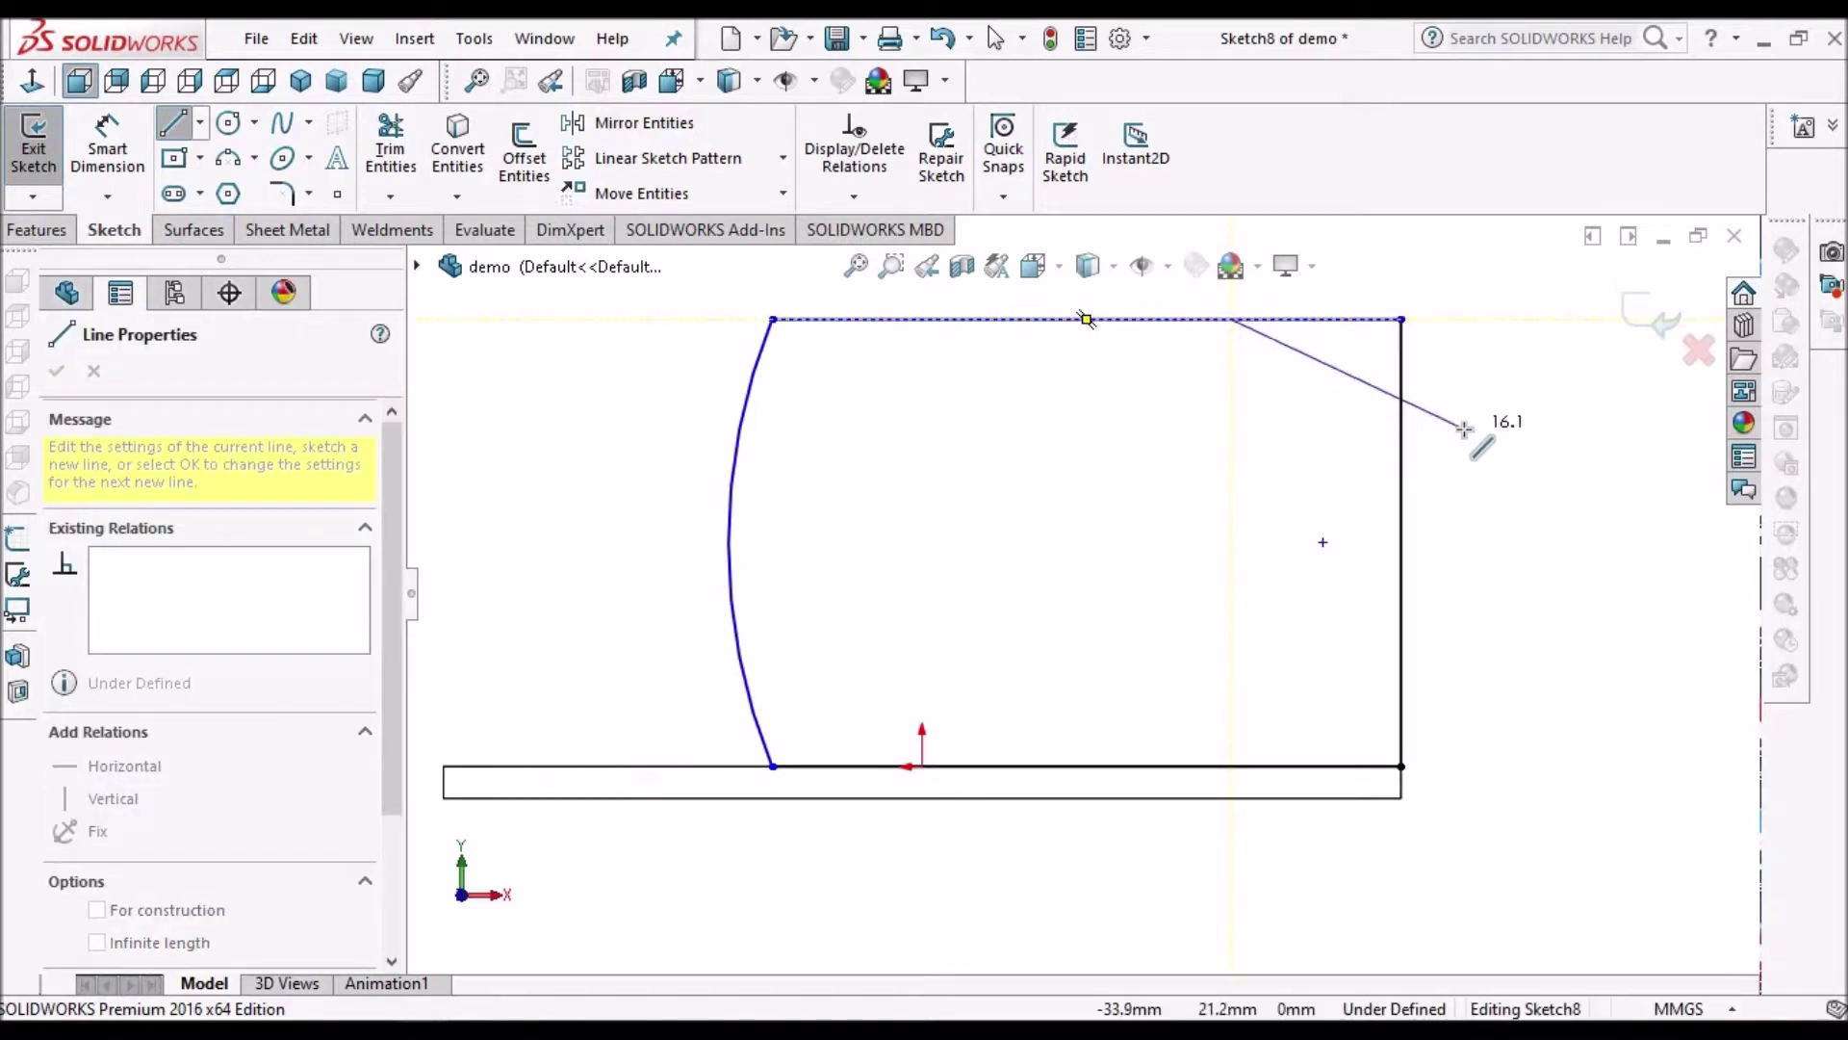
pyautogui.click(1467, 418)
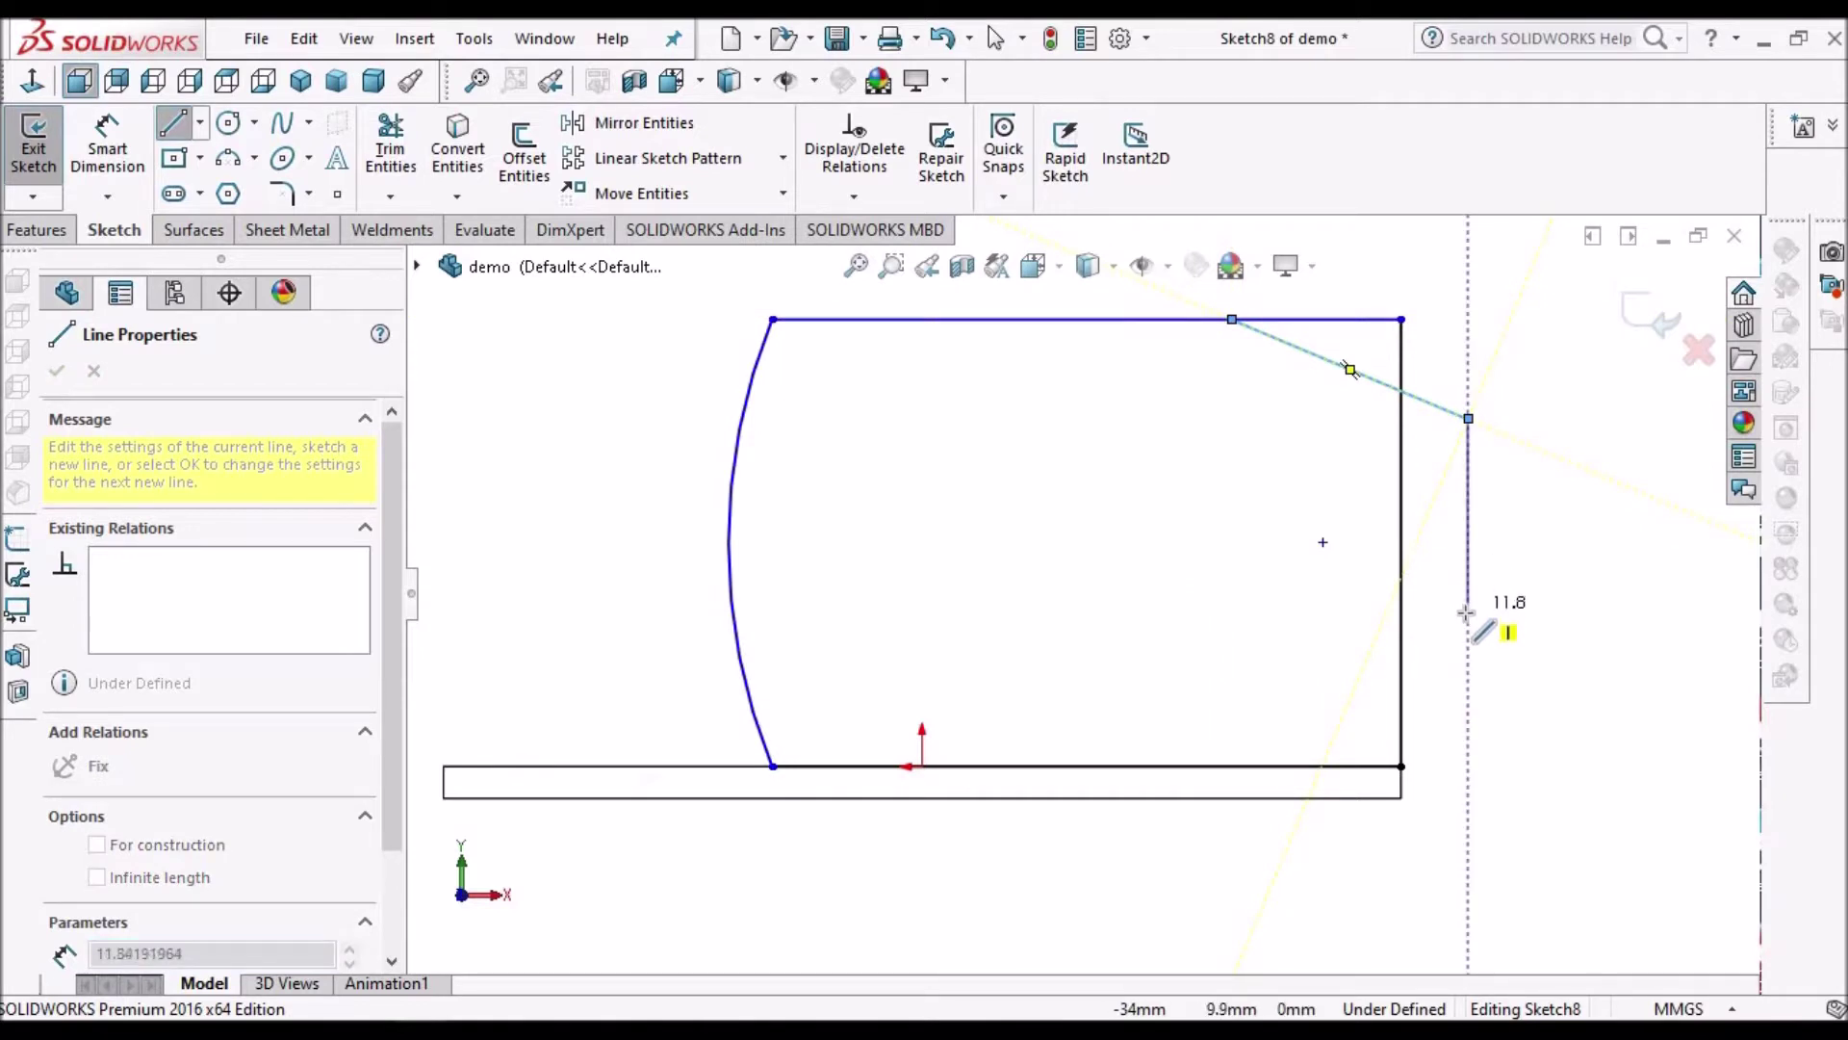
pyautogui.click(1468, 611)
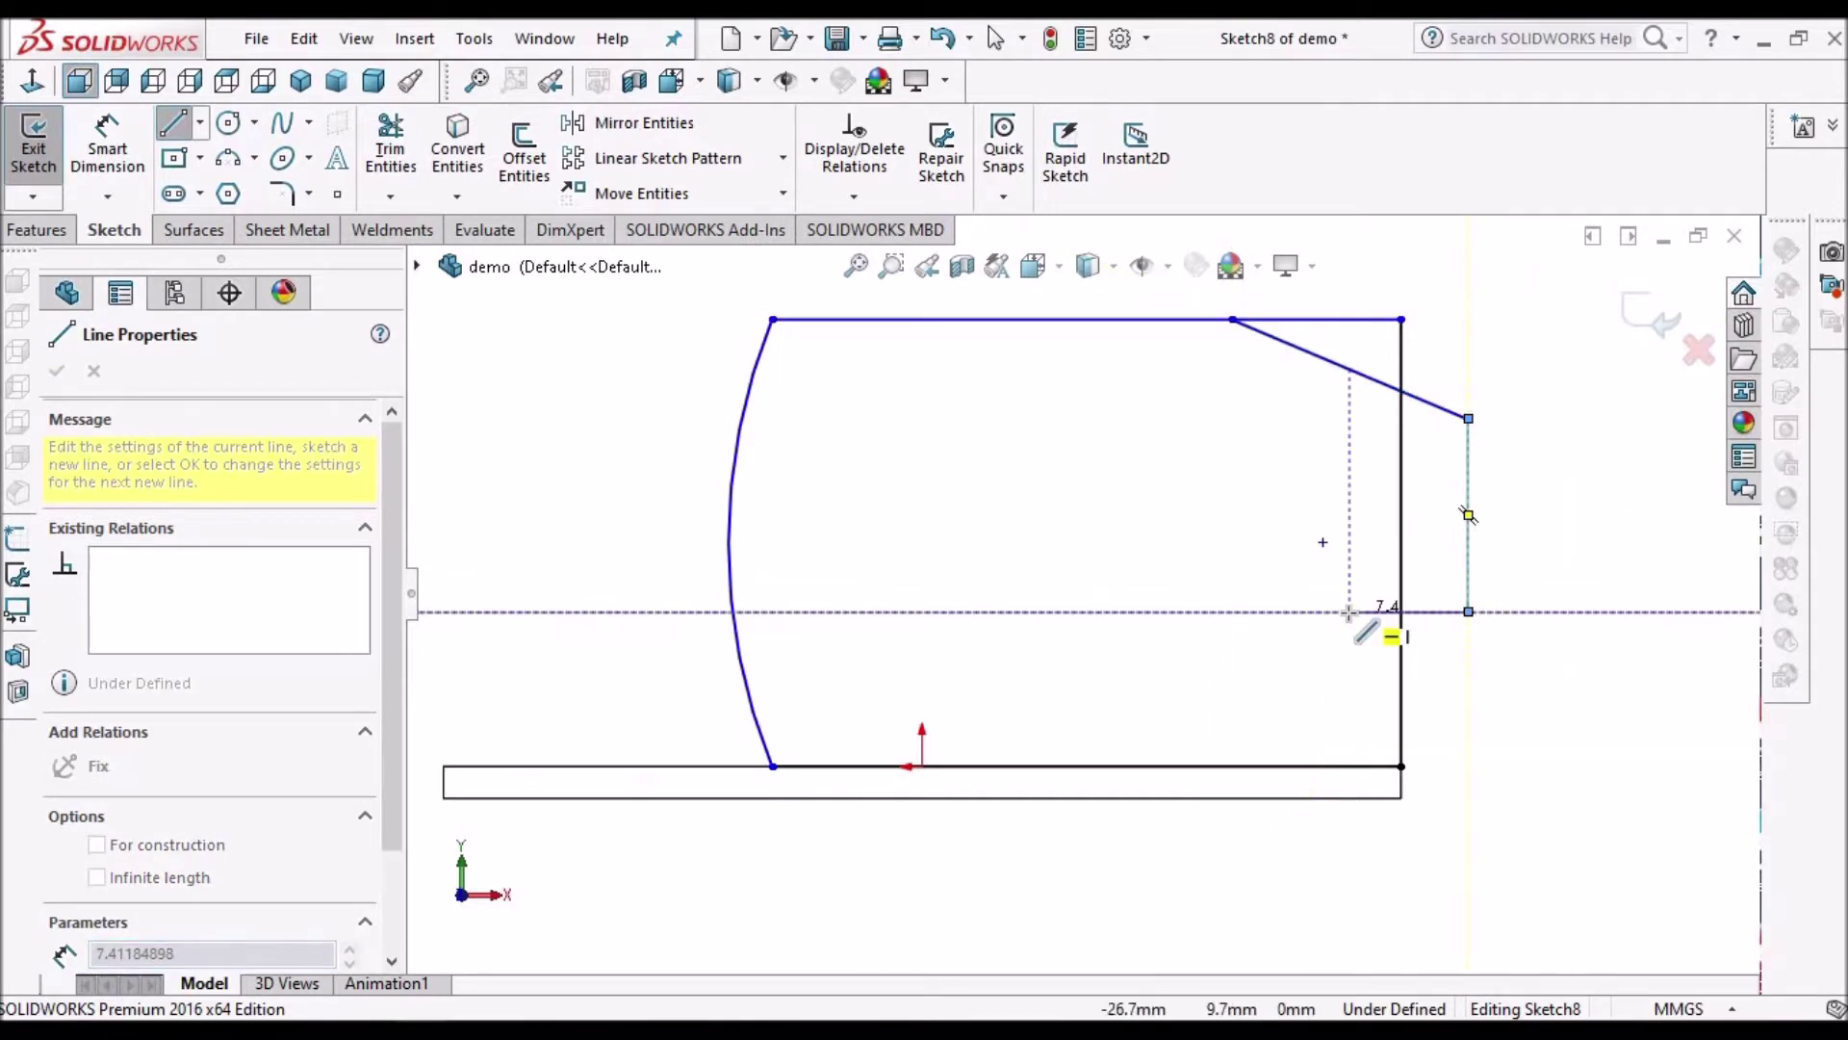
pyautogui.rightClick(1165, 478)
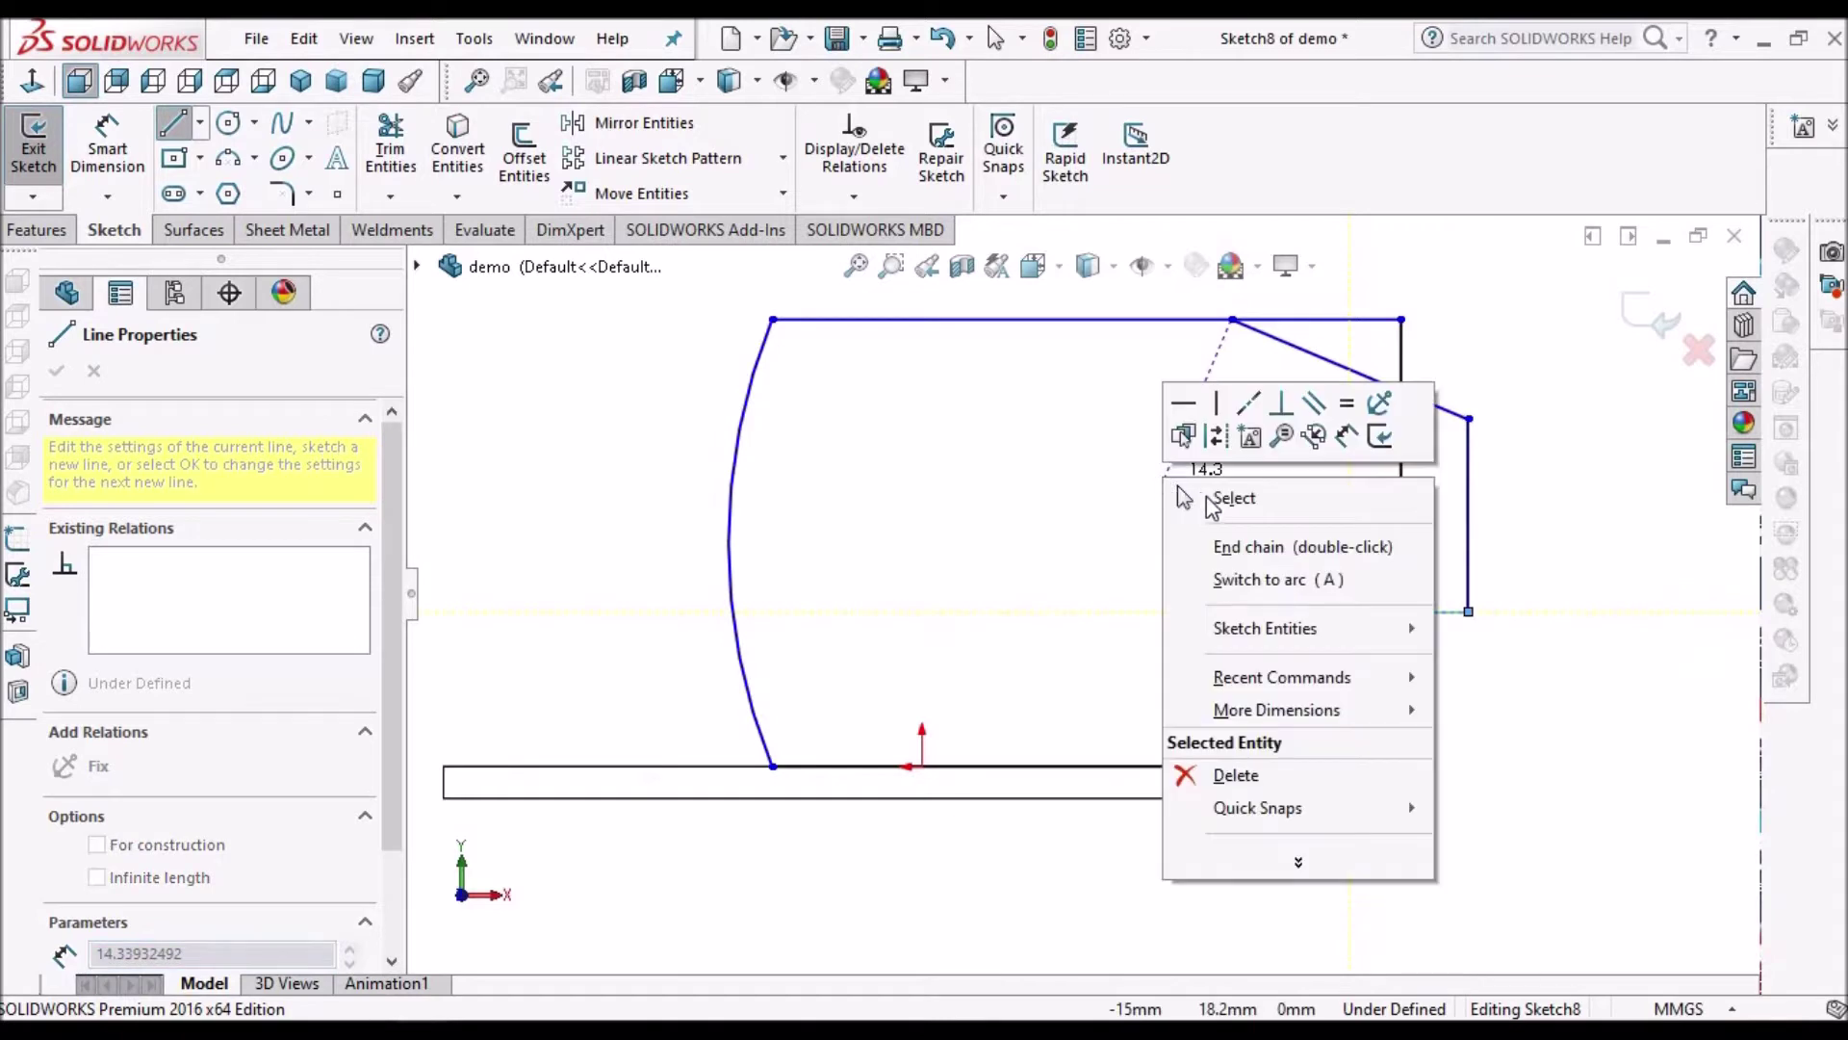
pyautogui.press('Escape')
pyautogui.press('Escape')
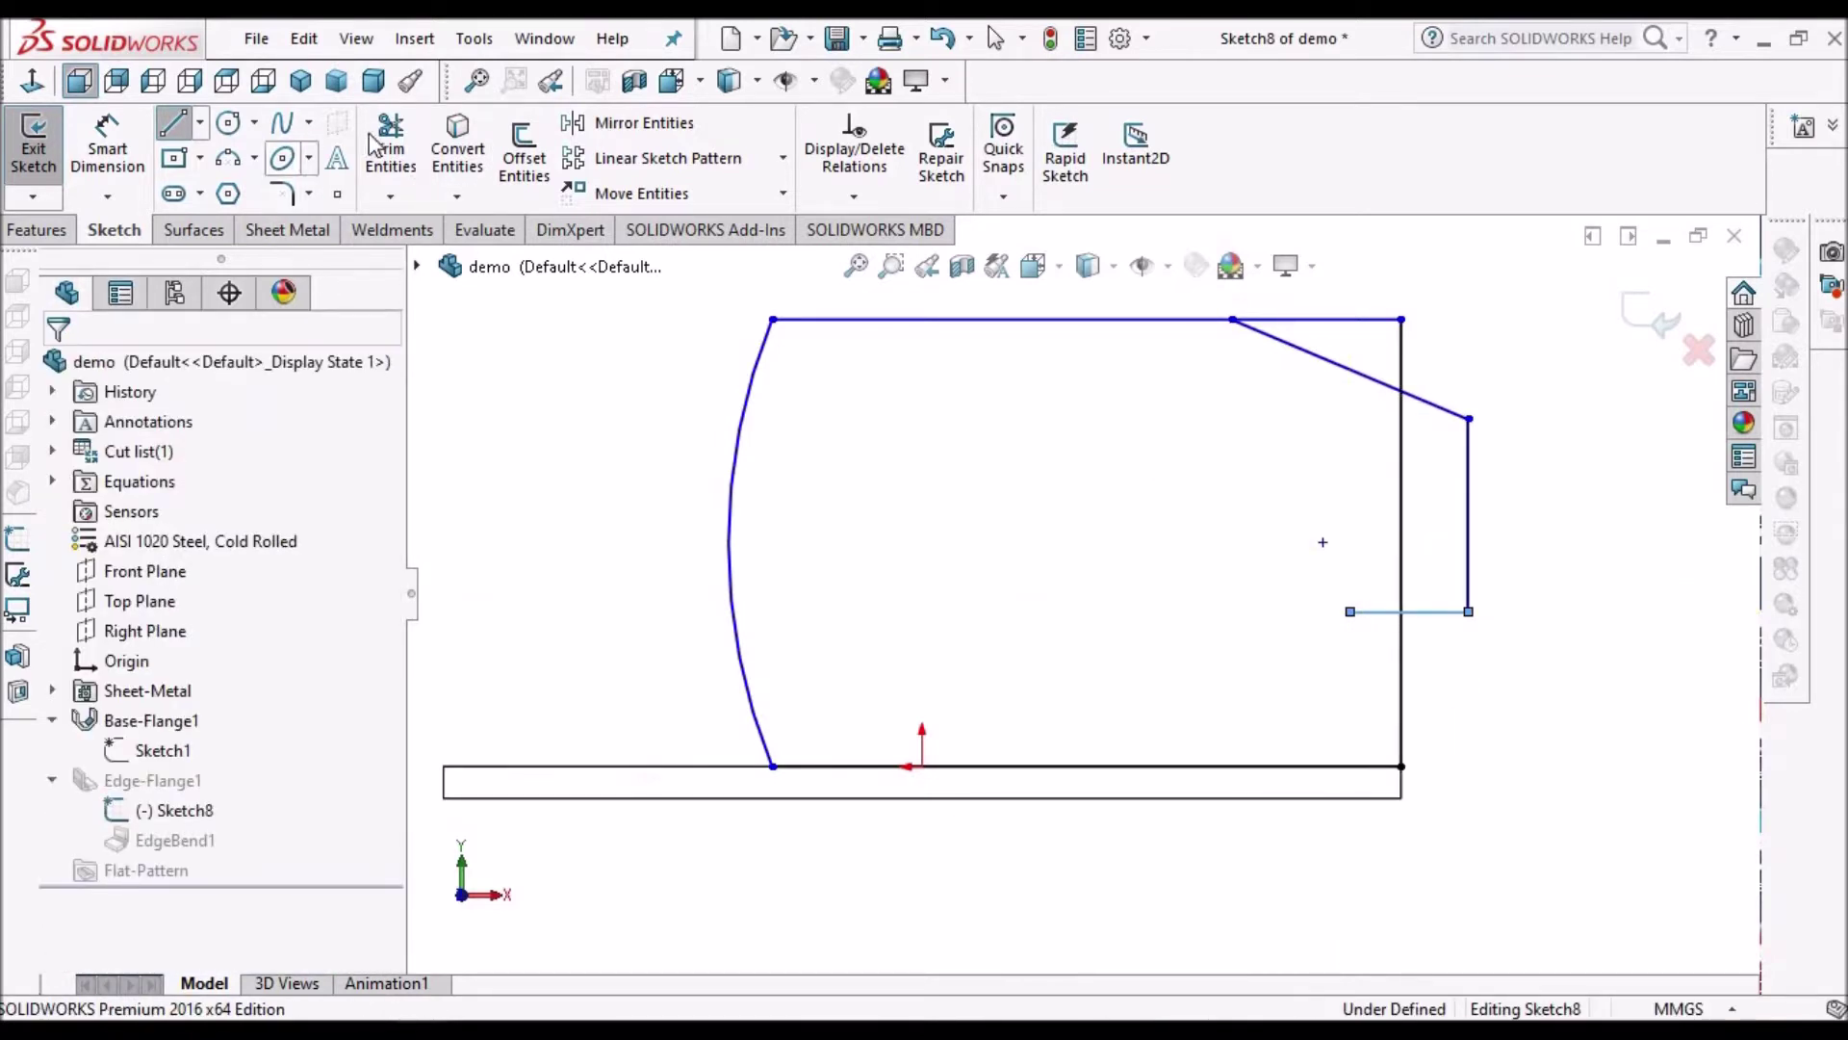
# Step: Power-trim away the leftover top and right corner lines
pyautogui.click(395, 154)
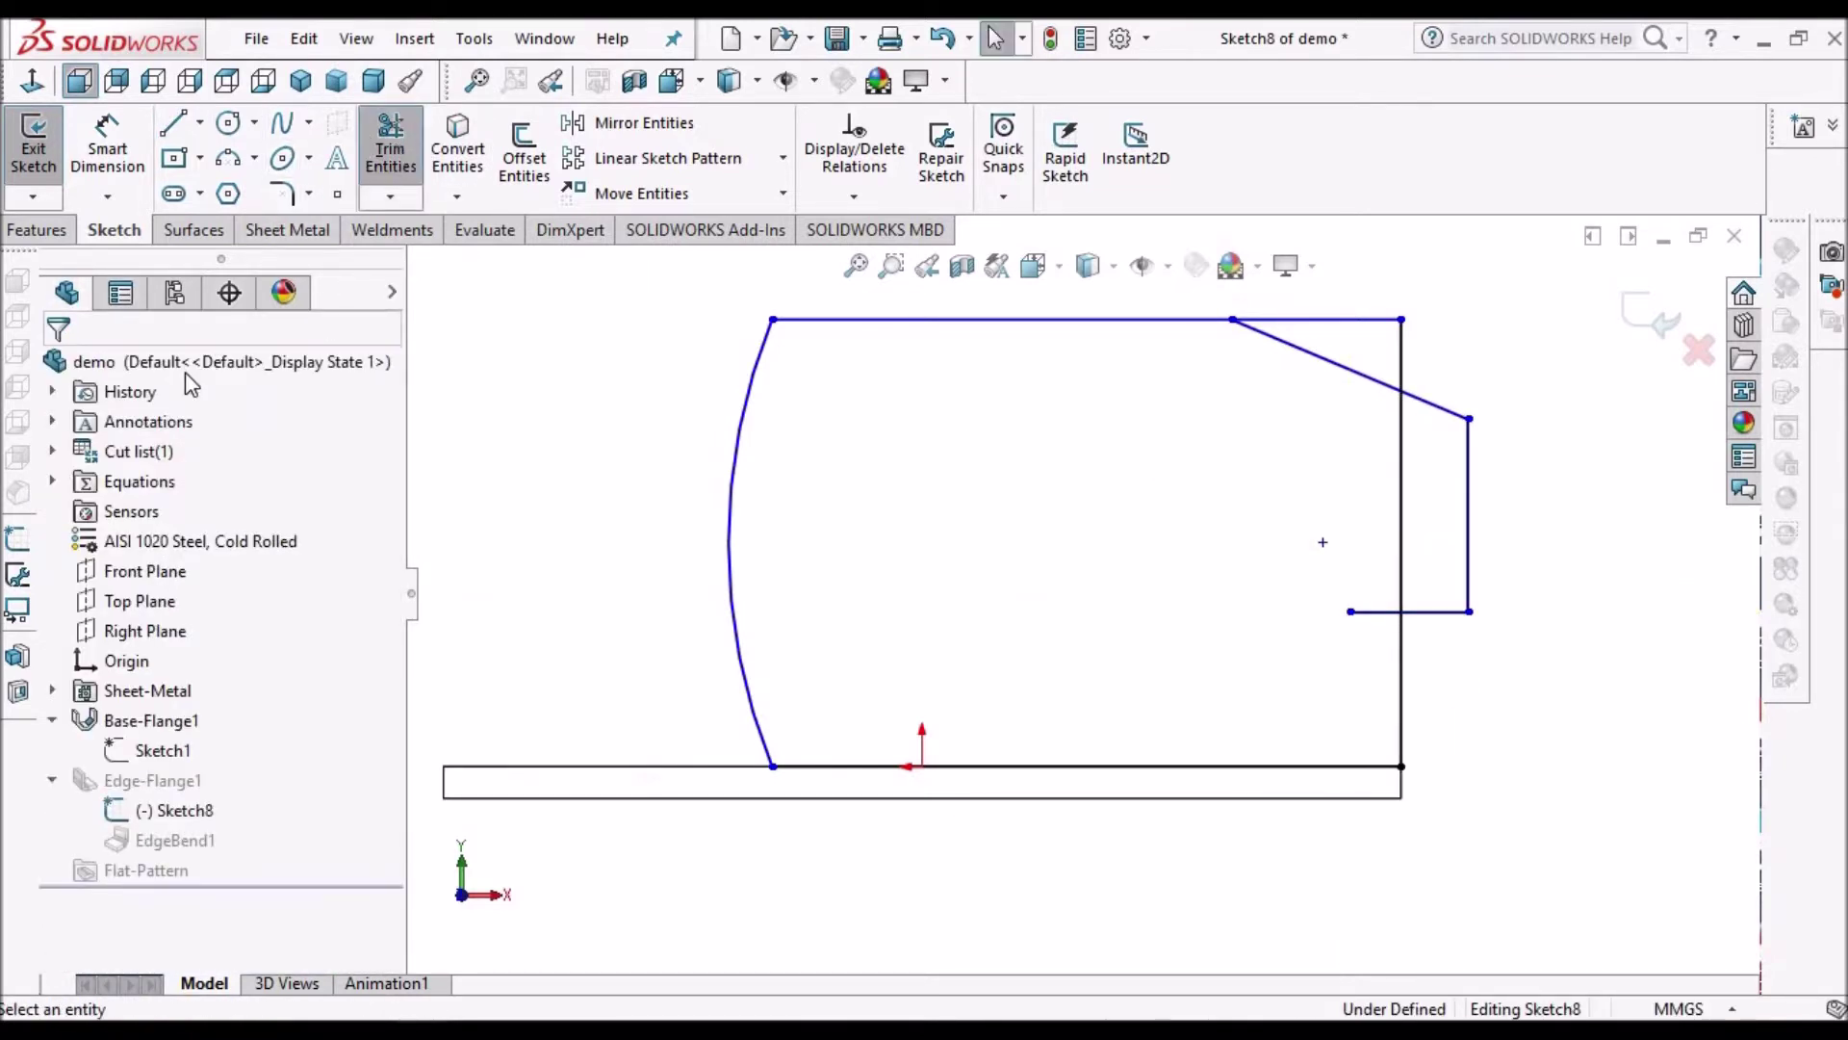
pyautogui.click(96, 542)
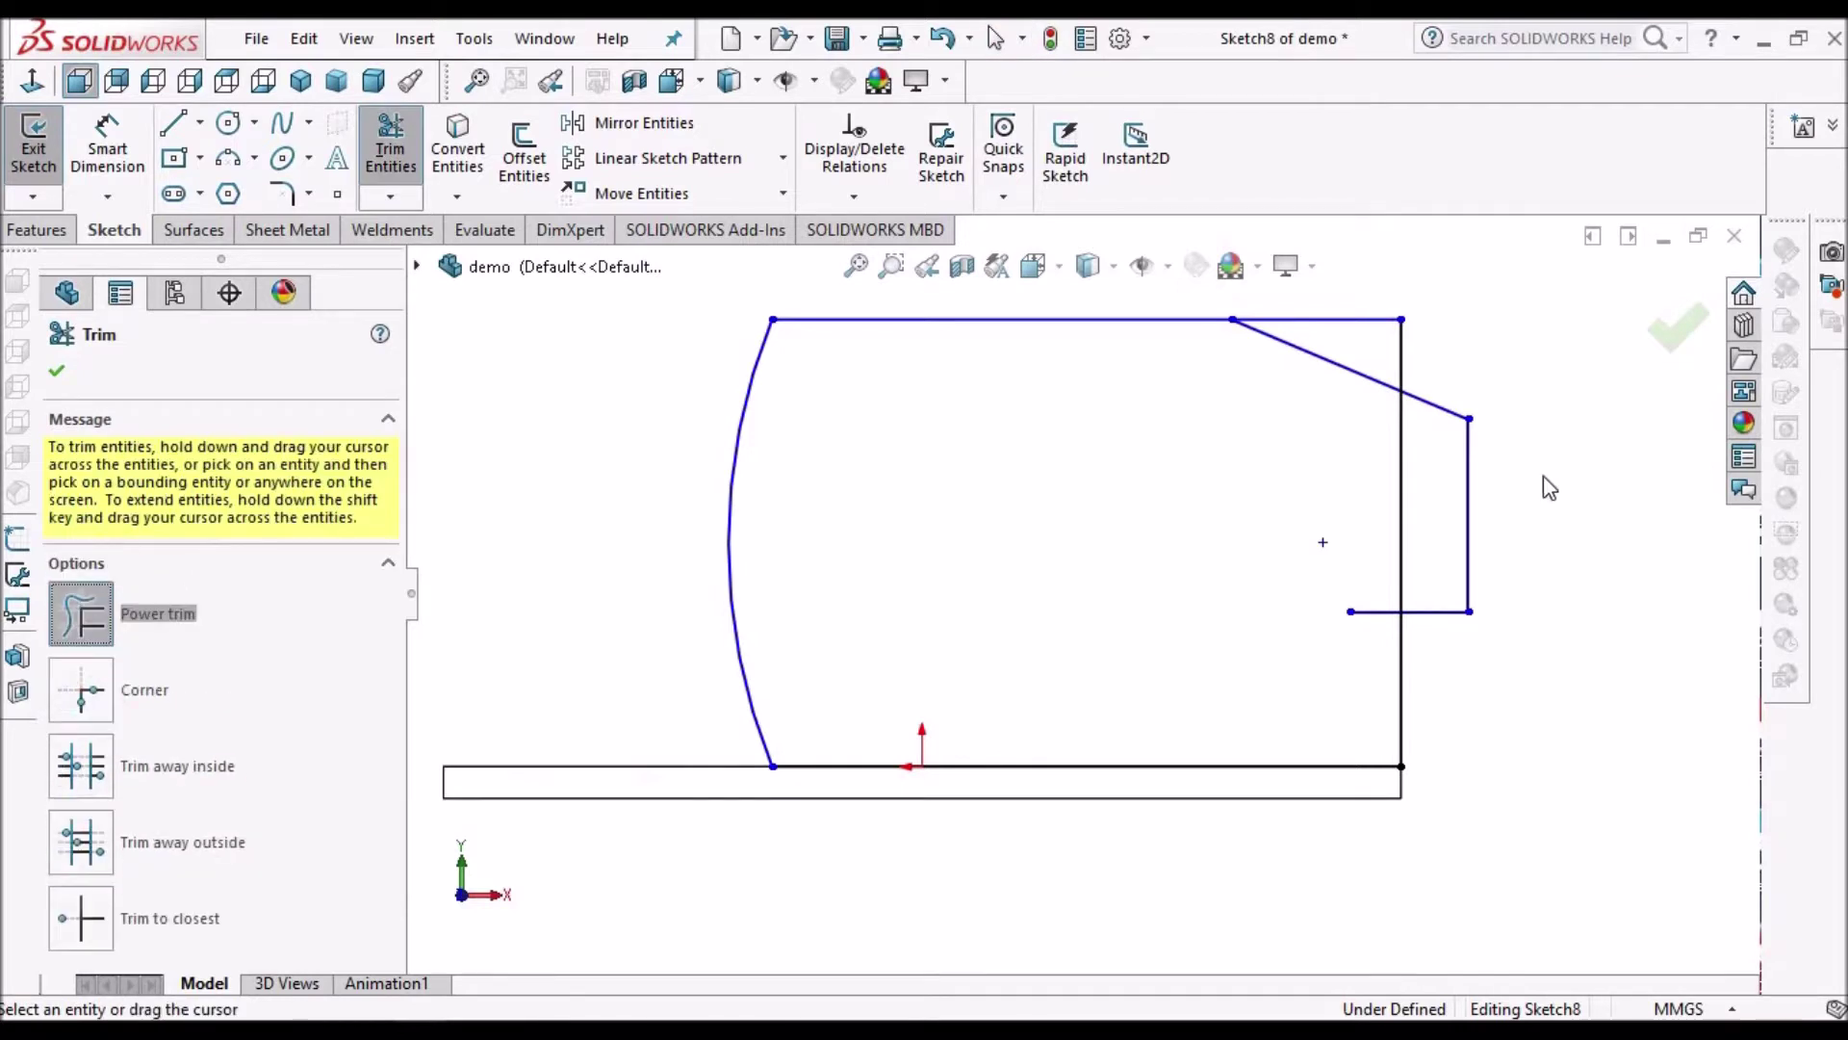
pyautogui.moveTo(1311, 312); pyautogui.dragTo(1458, 364)
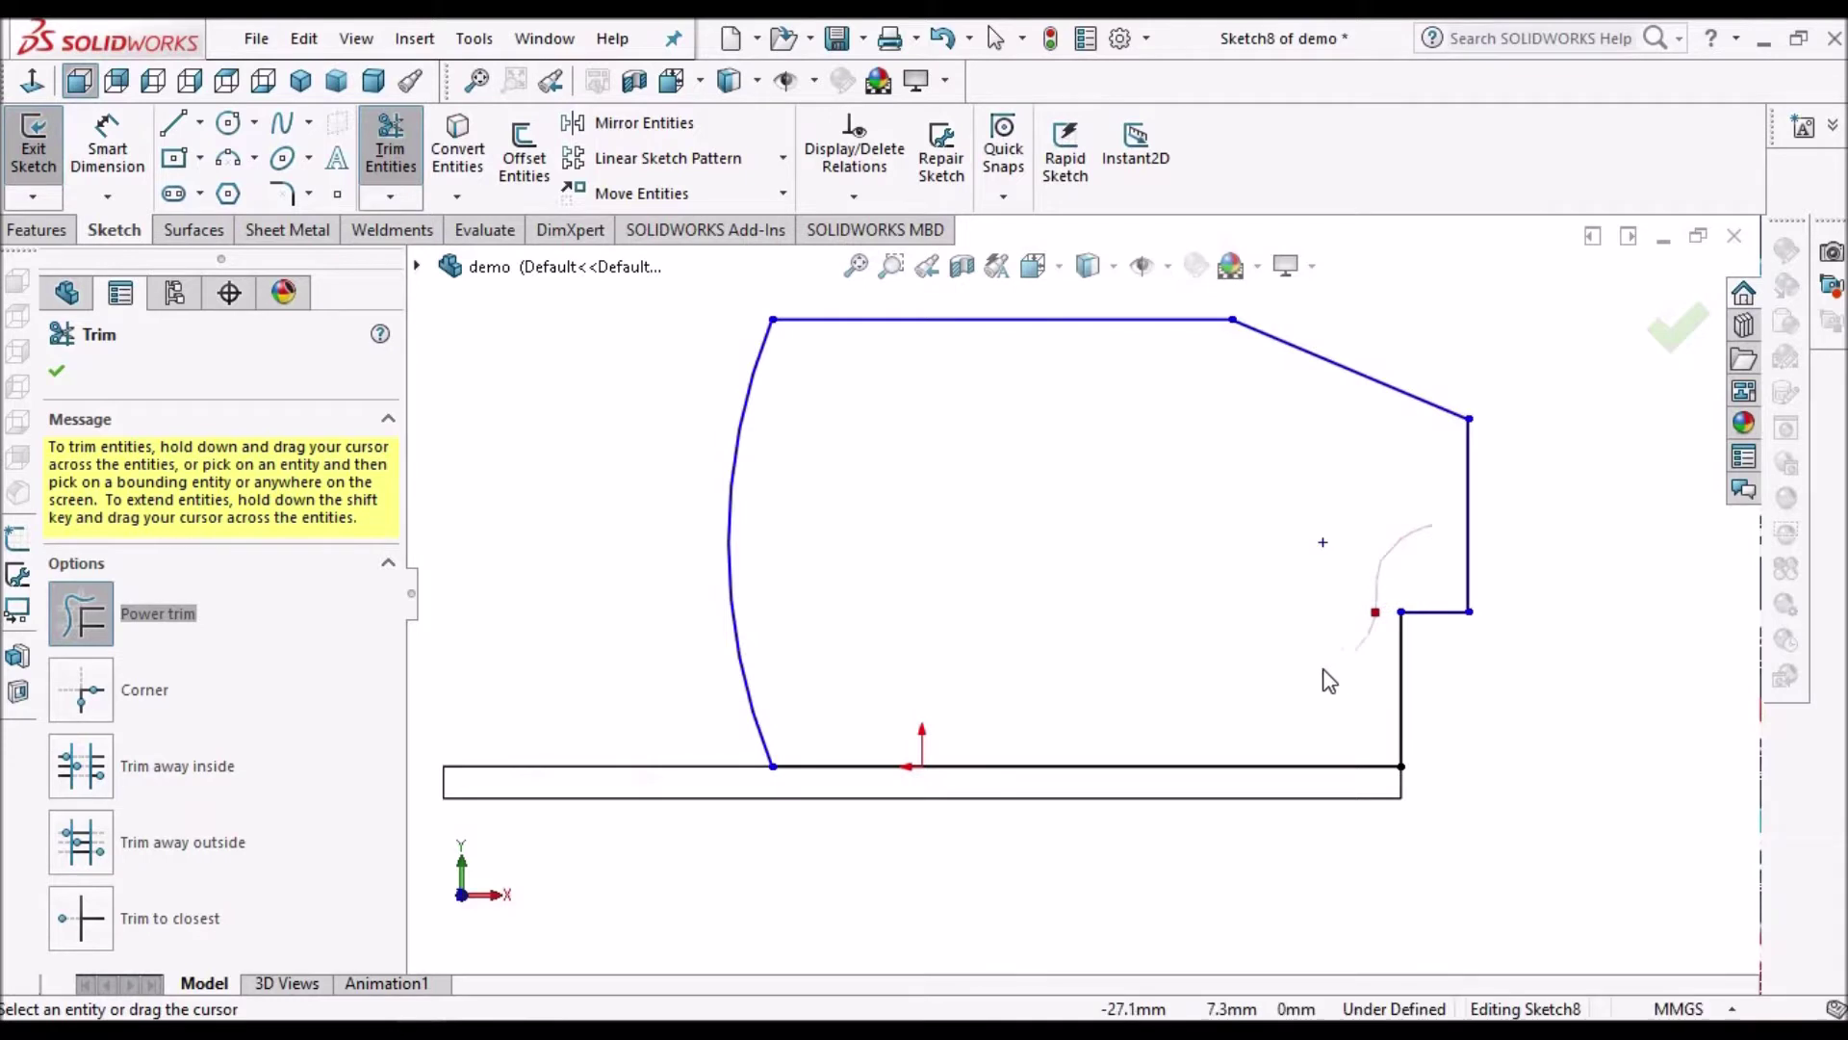
pyautogui.click(56, 371)
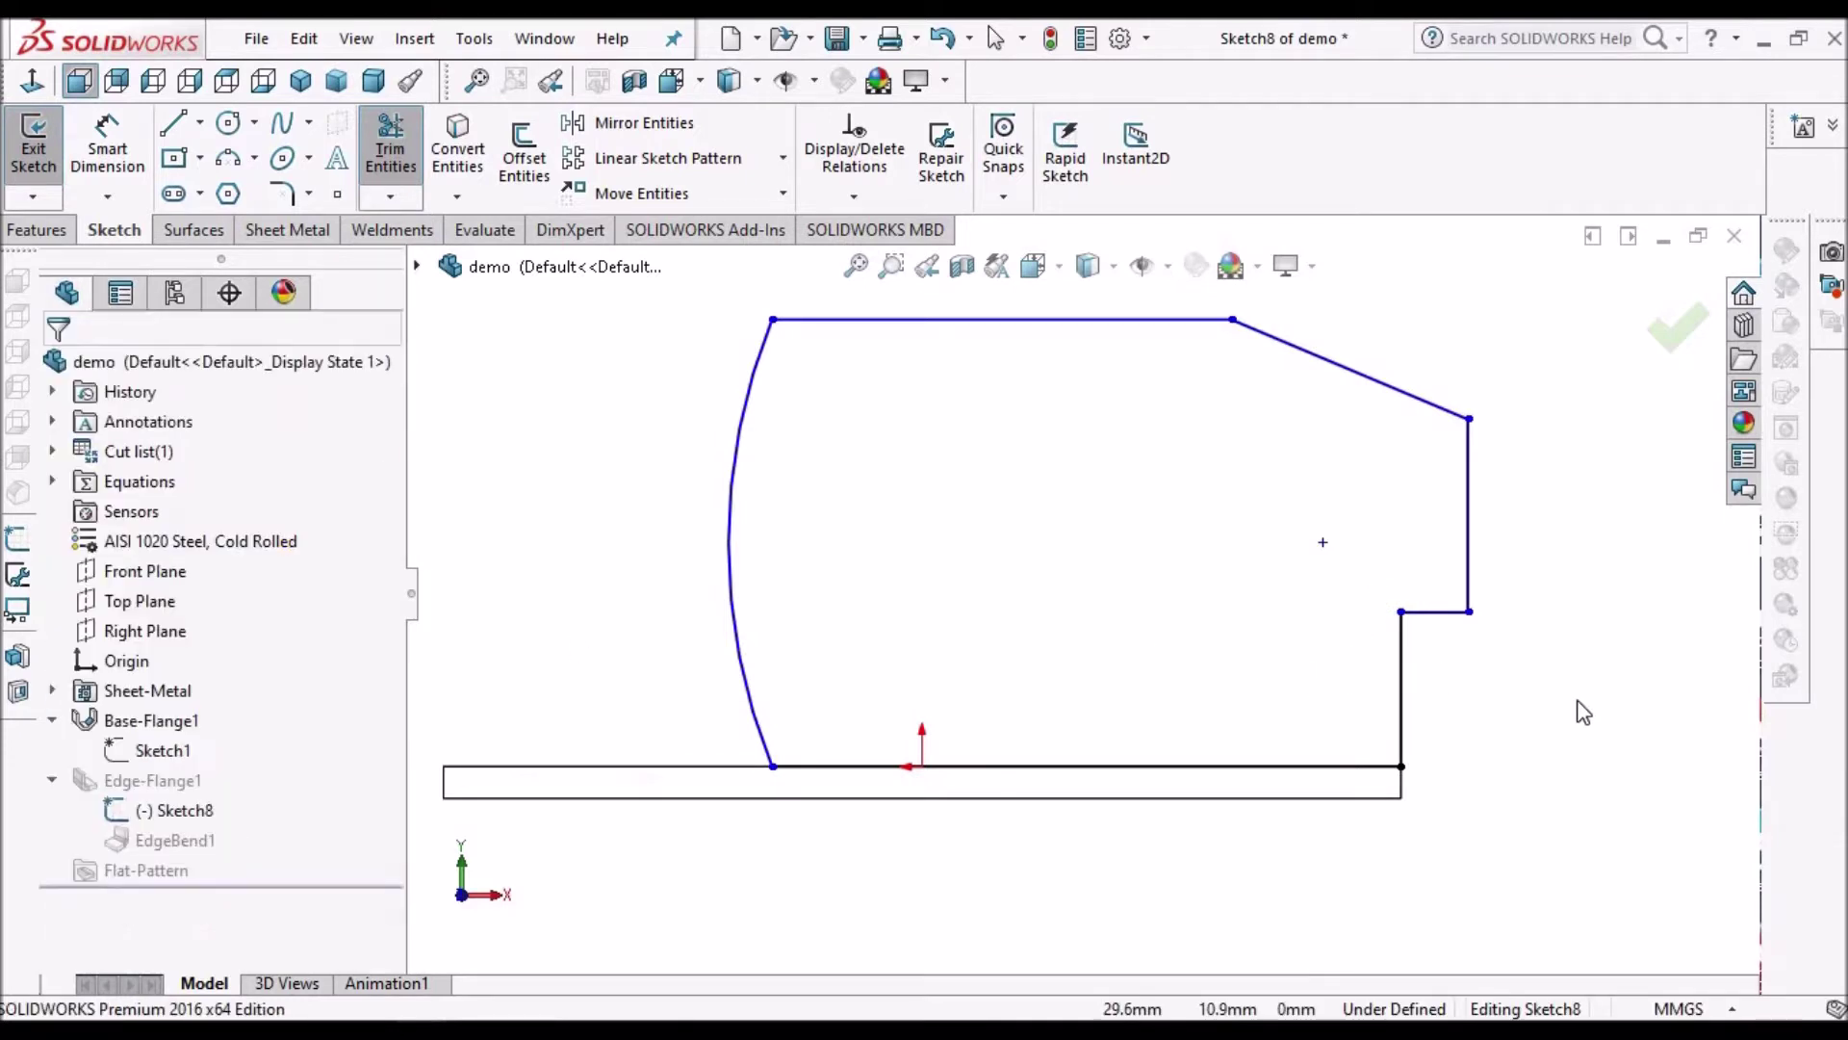
pyautogui.press('z')
pyautogui.click(108, 149)
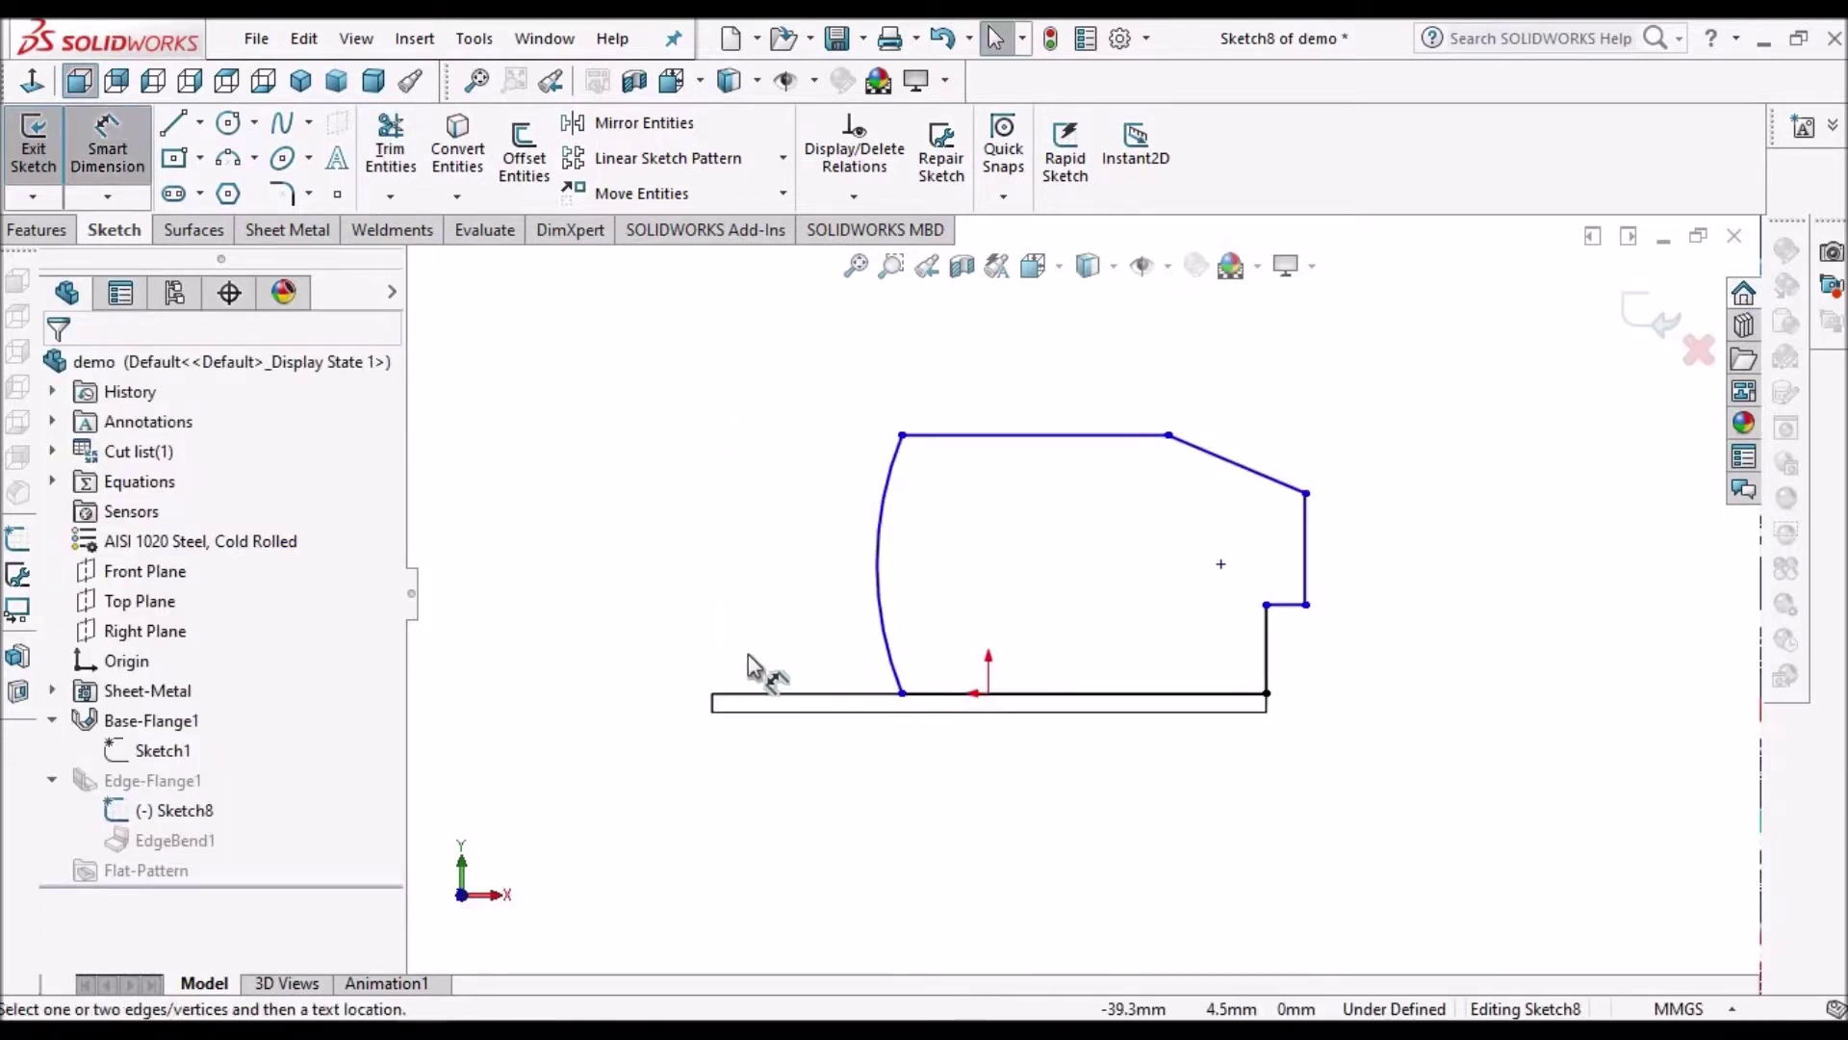
# Step: Dimension the left arc radius at 37.2
pyautogui.scroll(-3, 822, 588)
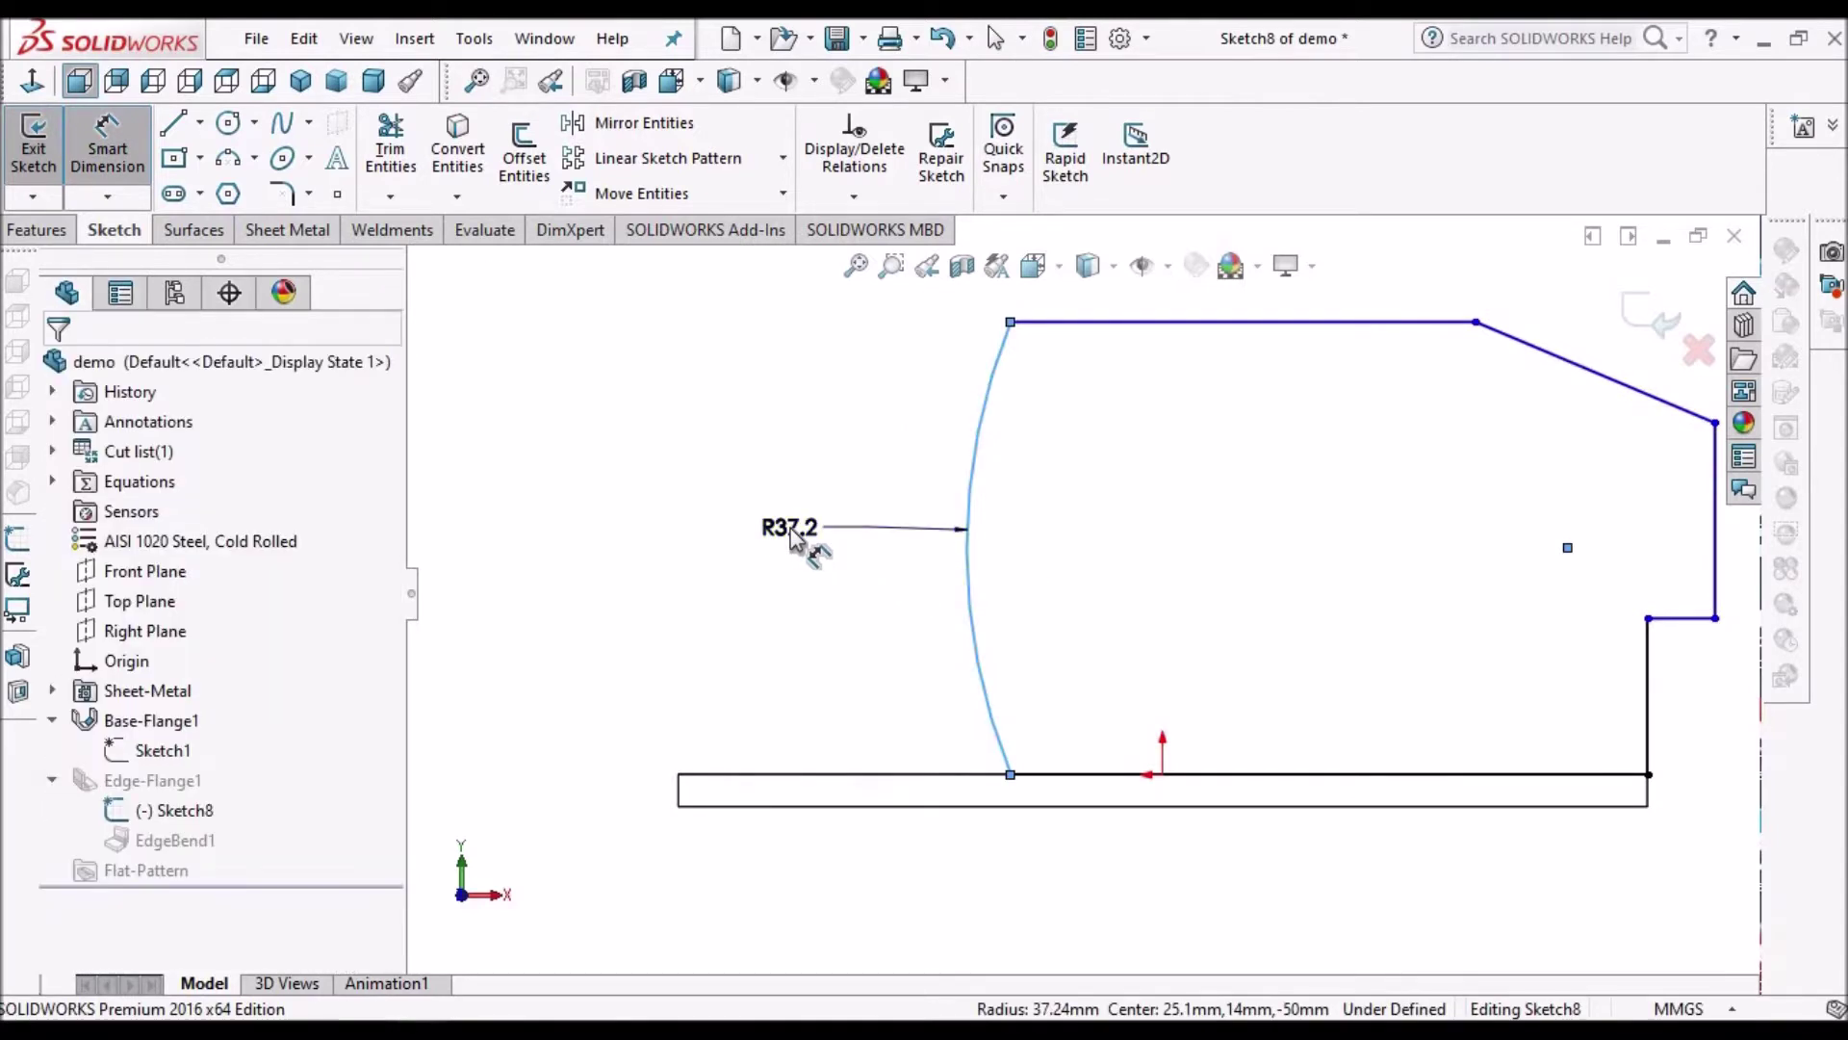
pyautogui.click(790, 539)
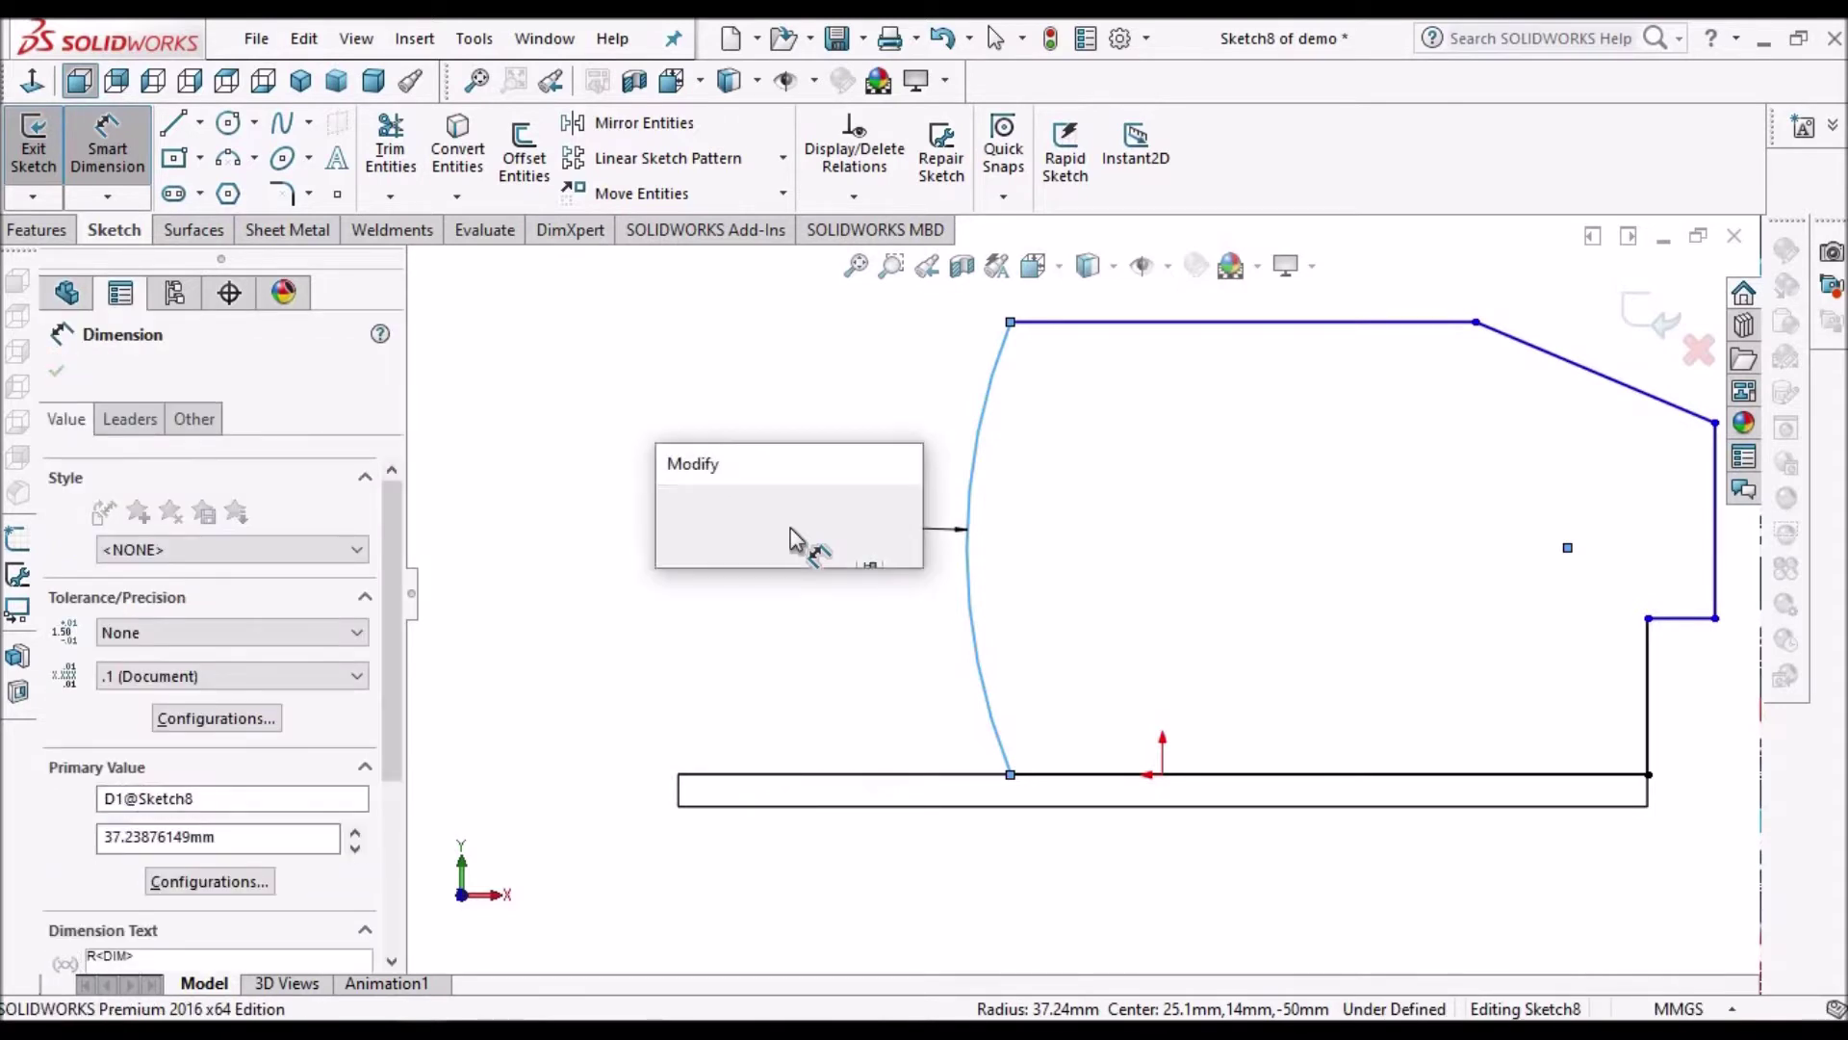
pyautogui.write('37.2')
pyautogui.press('Return')
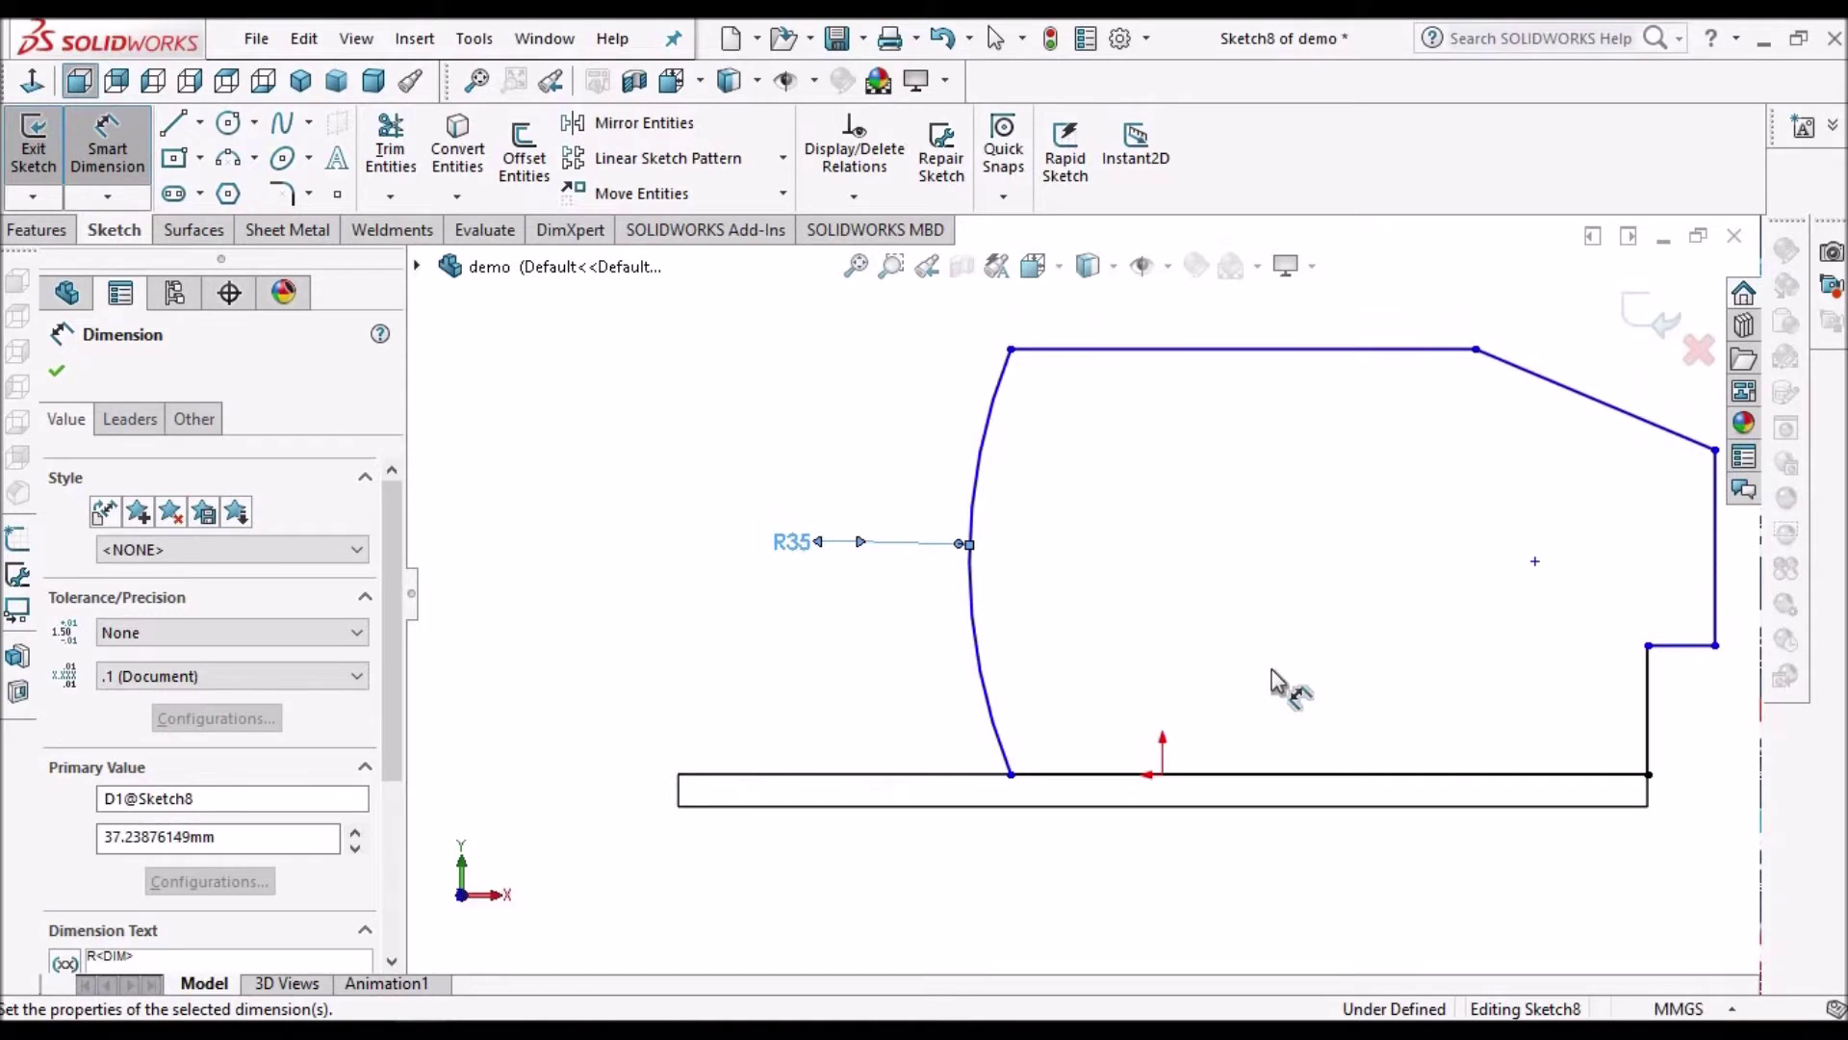
# Step: Dimension the right-side notch: width 5 and height 10
pyautogui.scroll(2, 1273, 668)
pyautogui.scroll(-4, 1490, 693)
pyautogui.scroll(-2, 1434, 576)
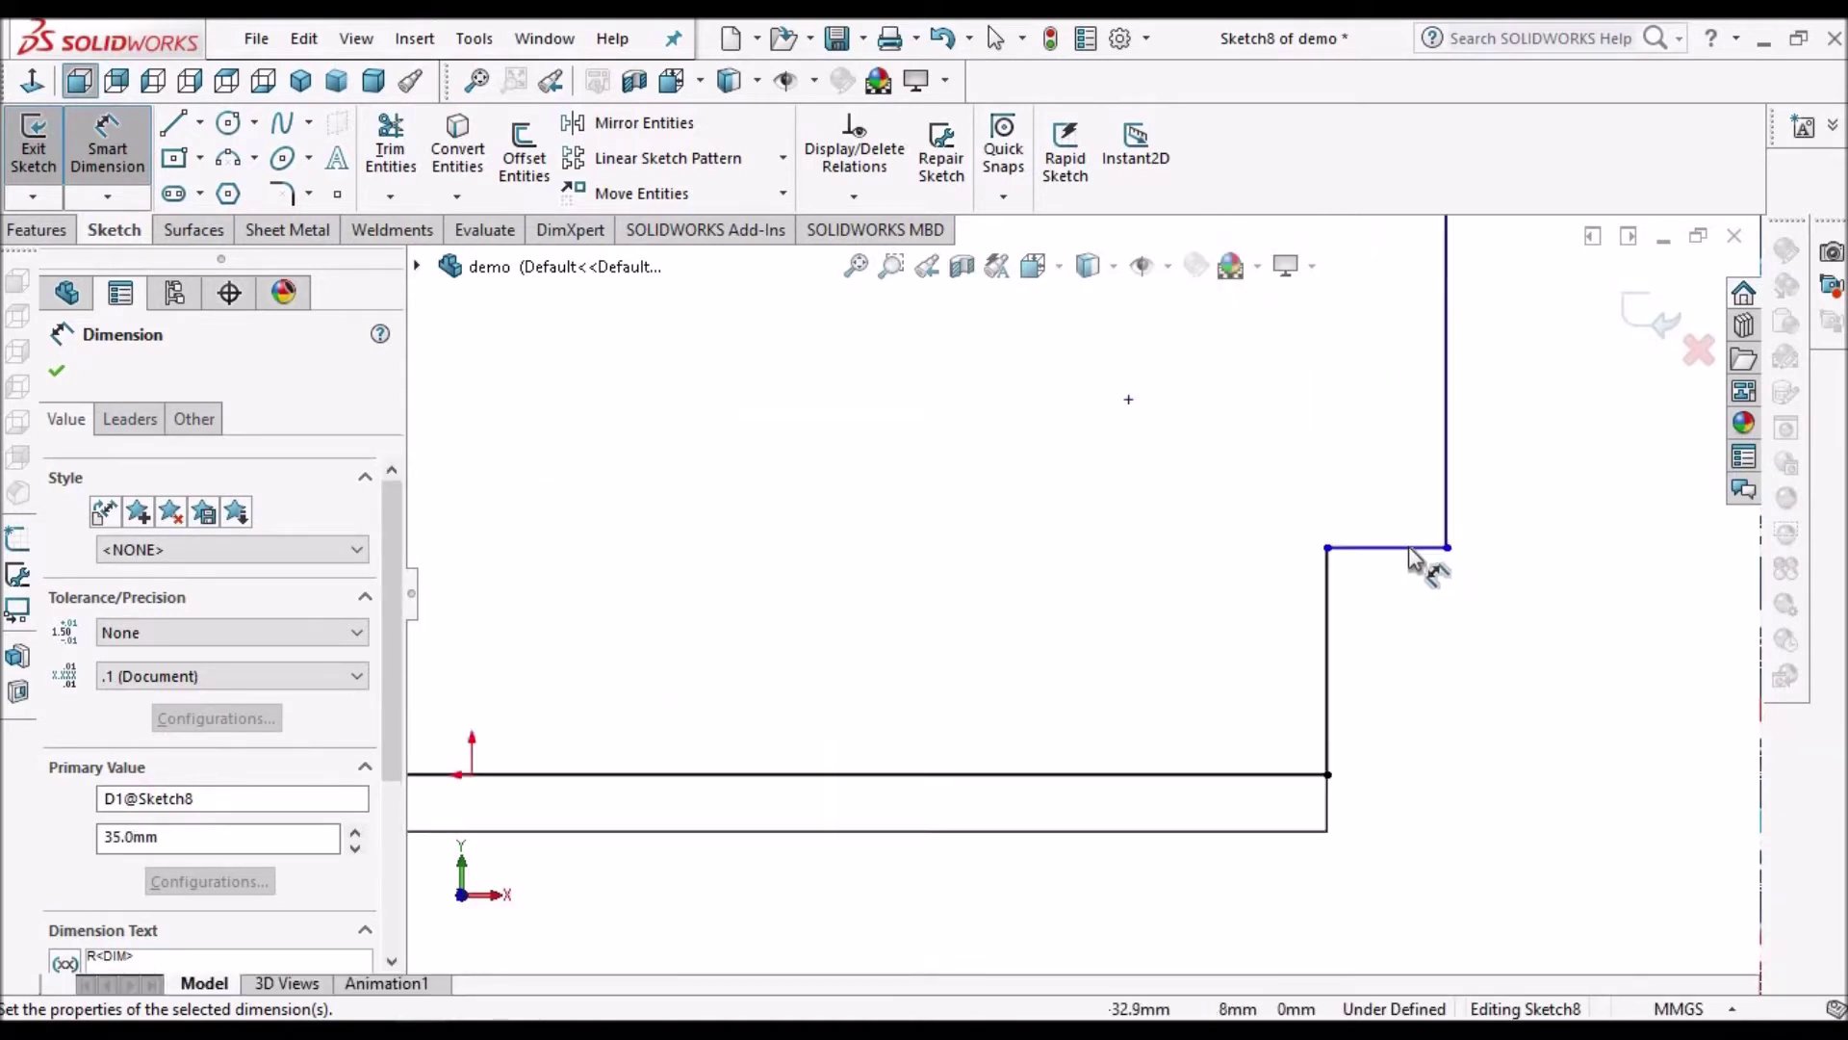
pyautogui.click(1415, 632)
pyautogui.click(1416, 637)
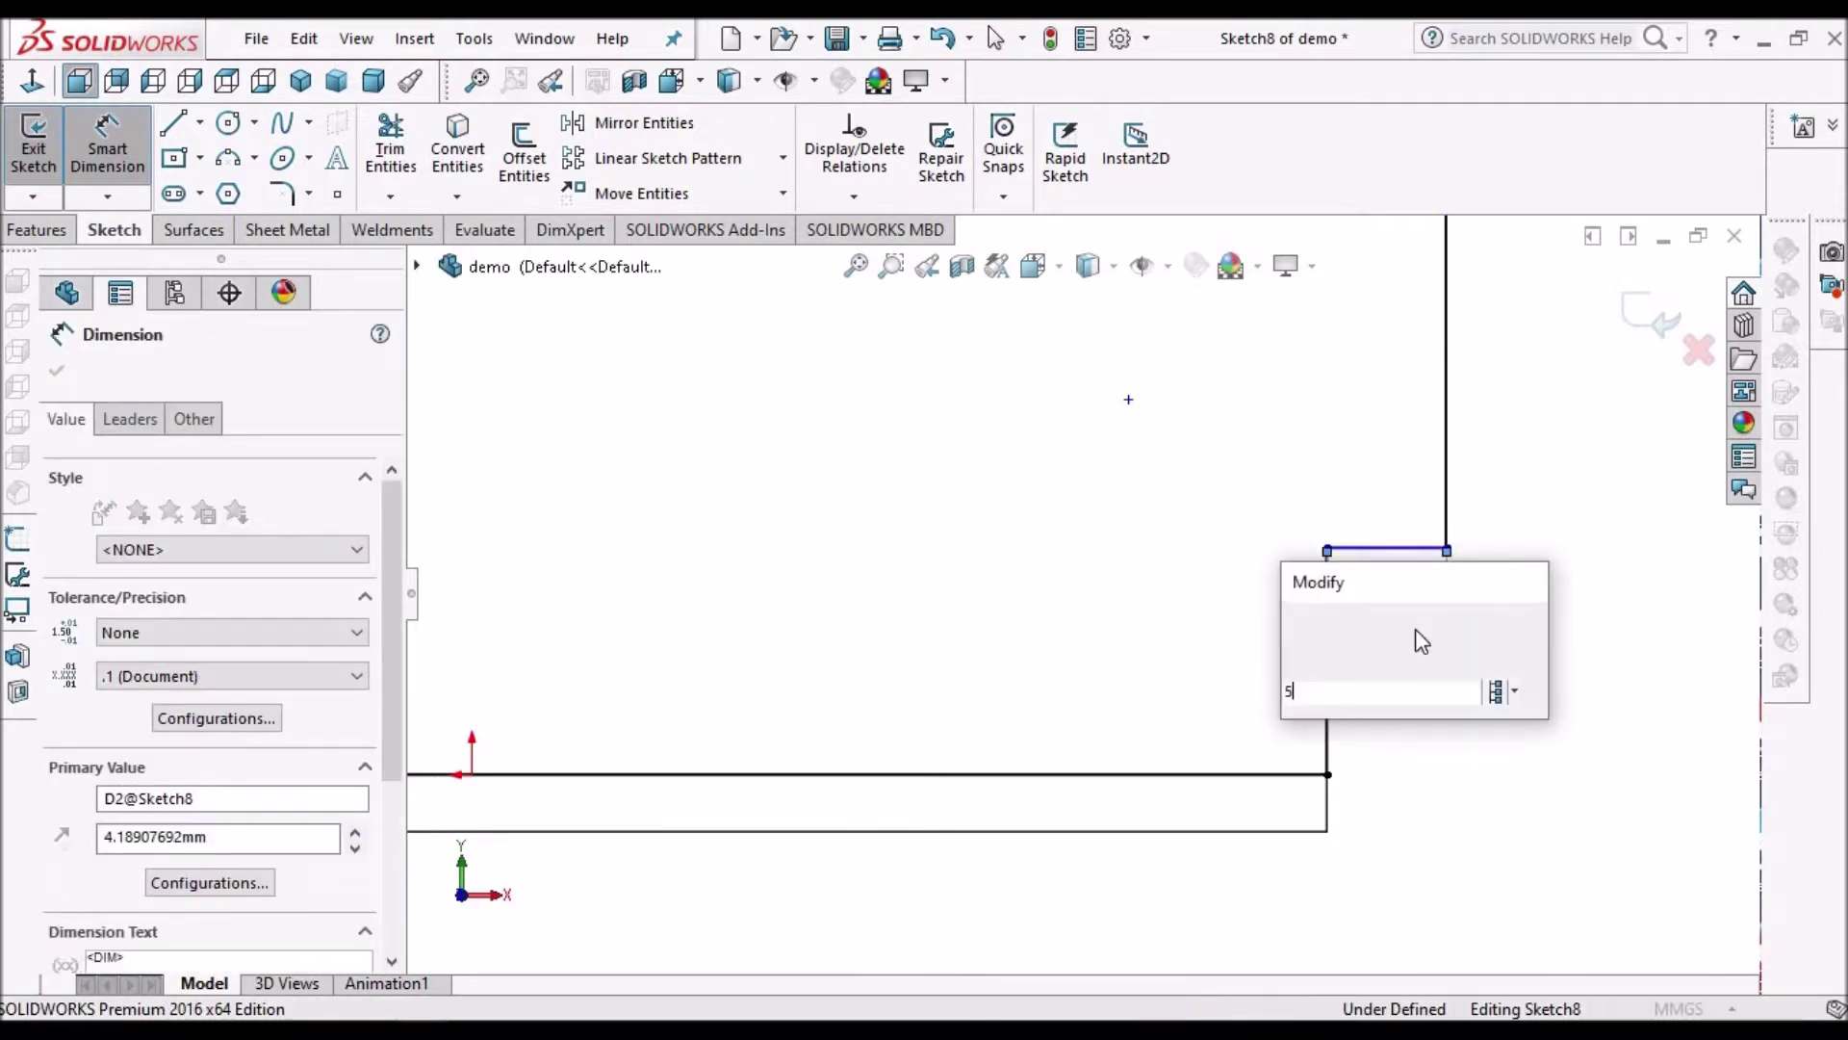
pyautogui.press('Return')
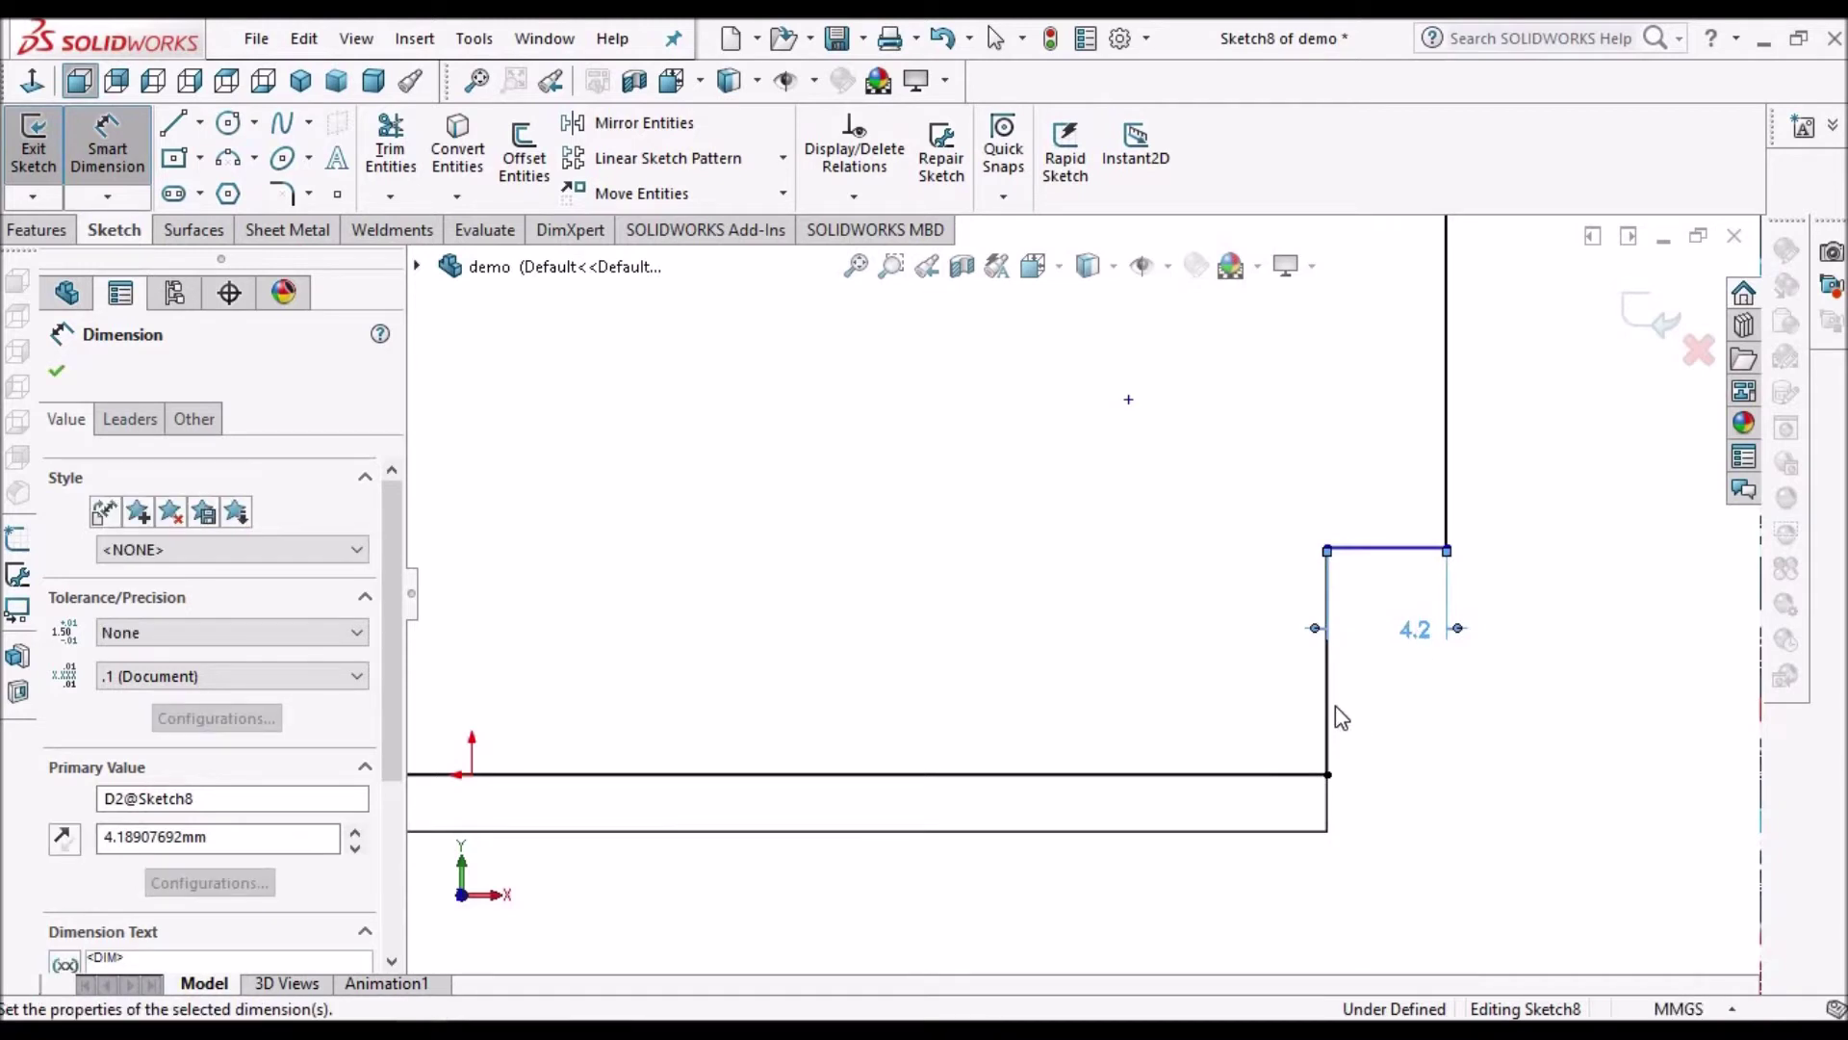
pyautogui.write('5')
pyautogui.press('Return')
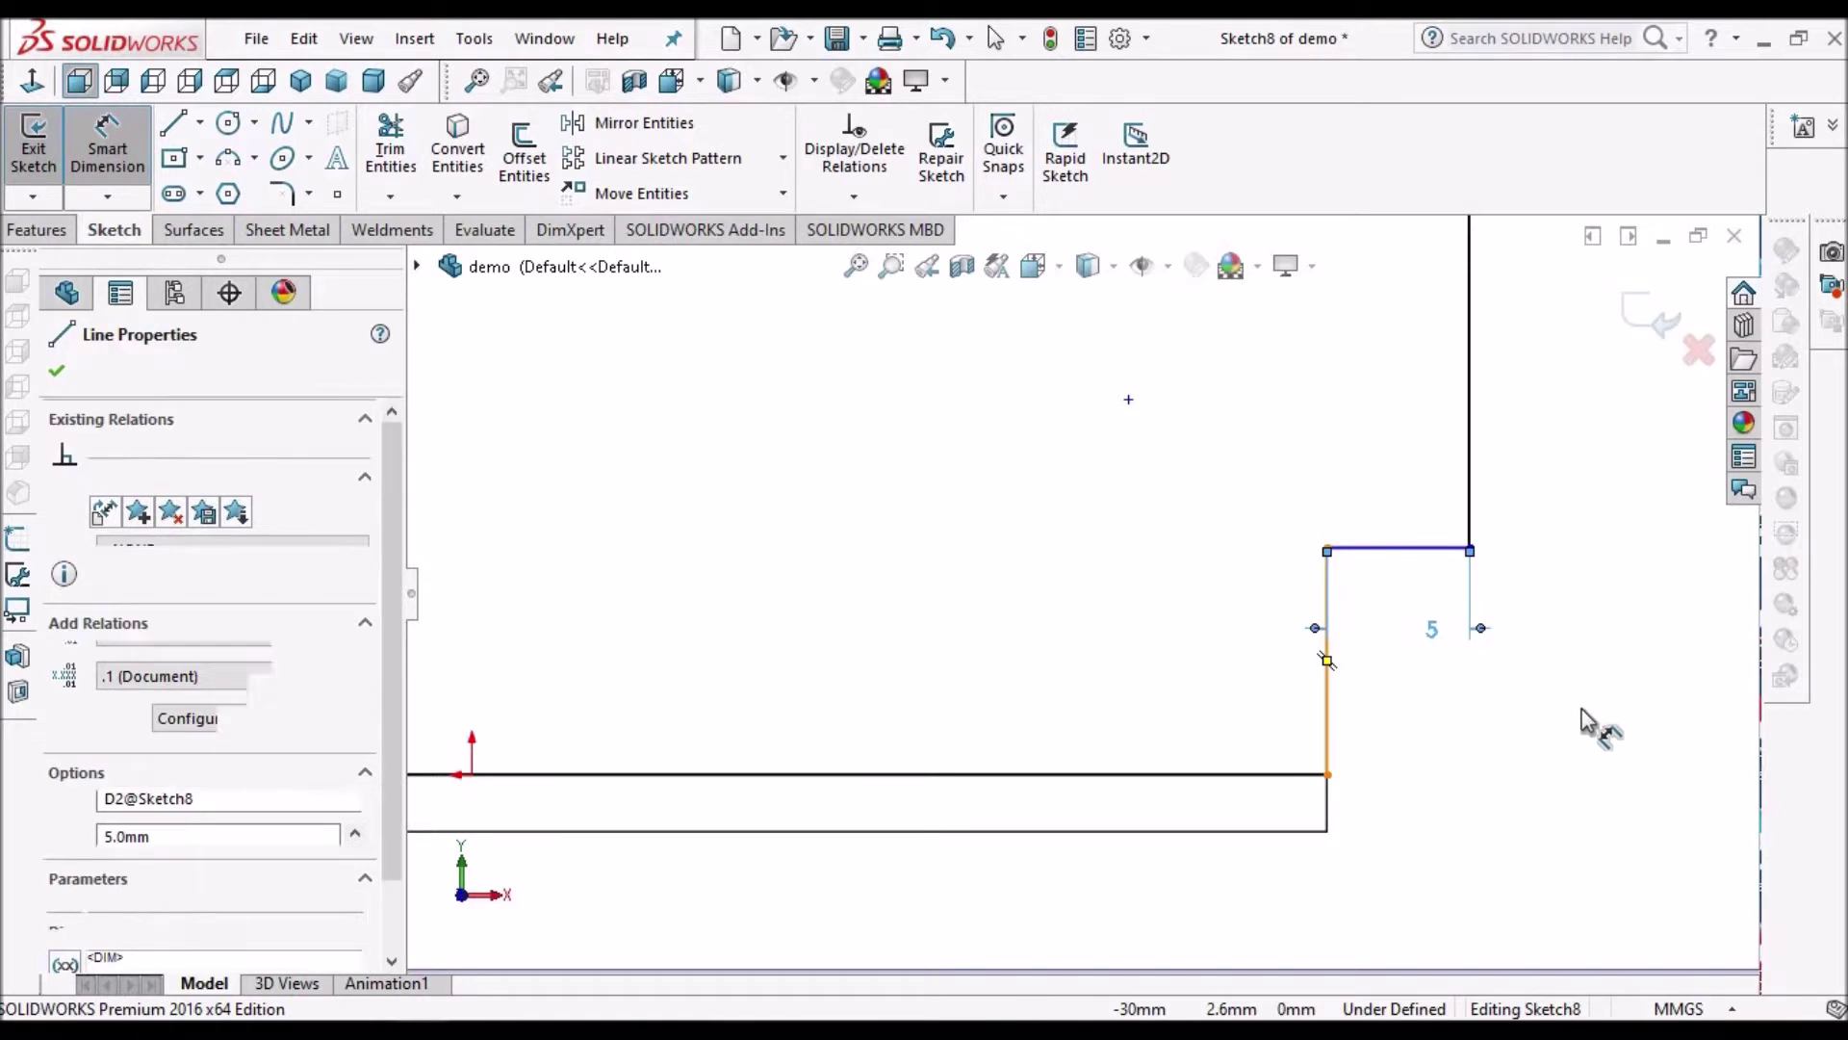
pyautogui.click(1583, 709)
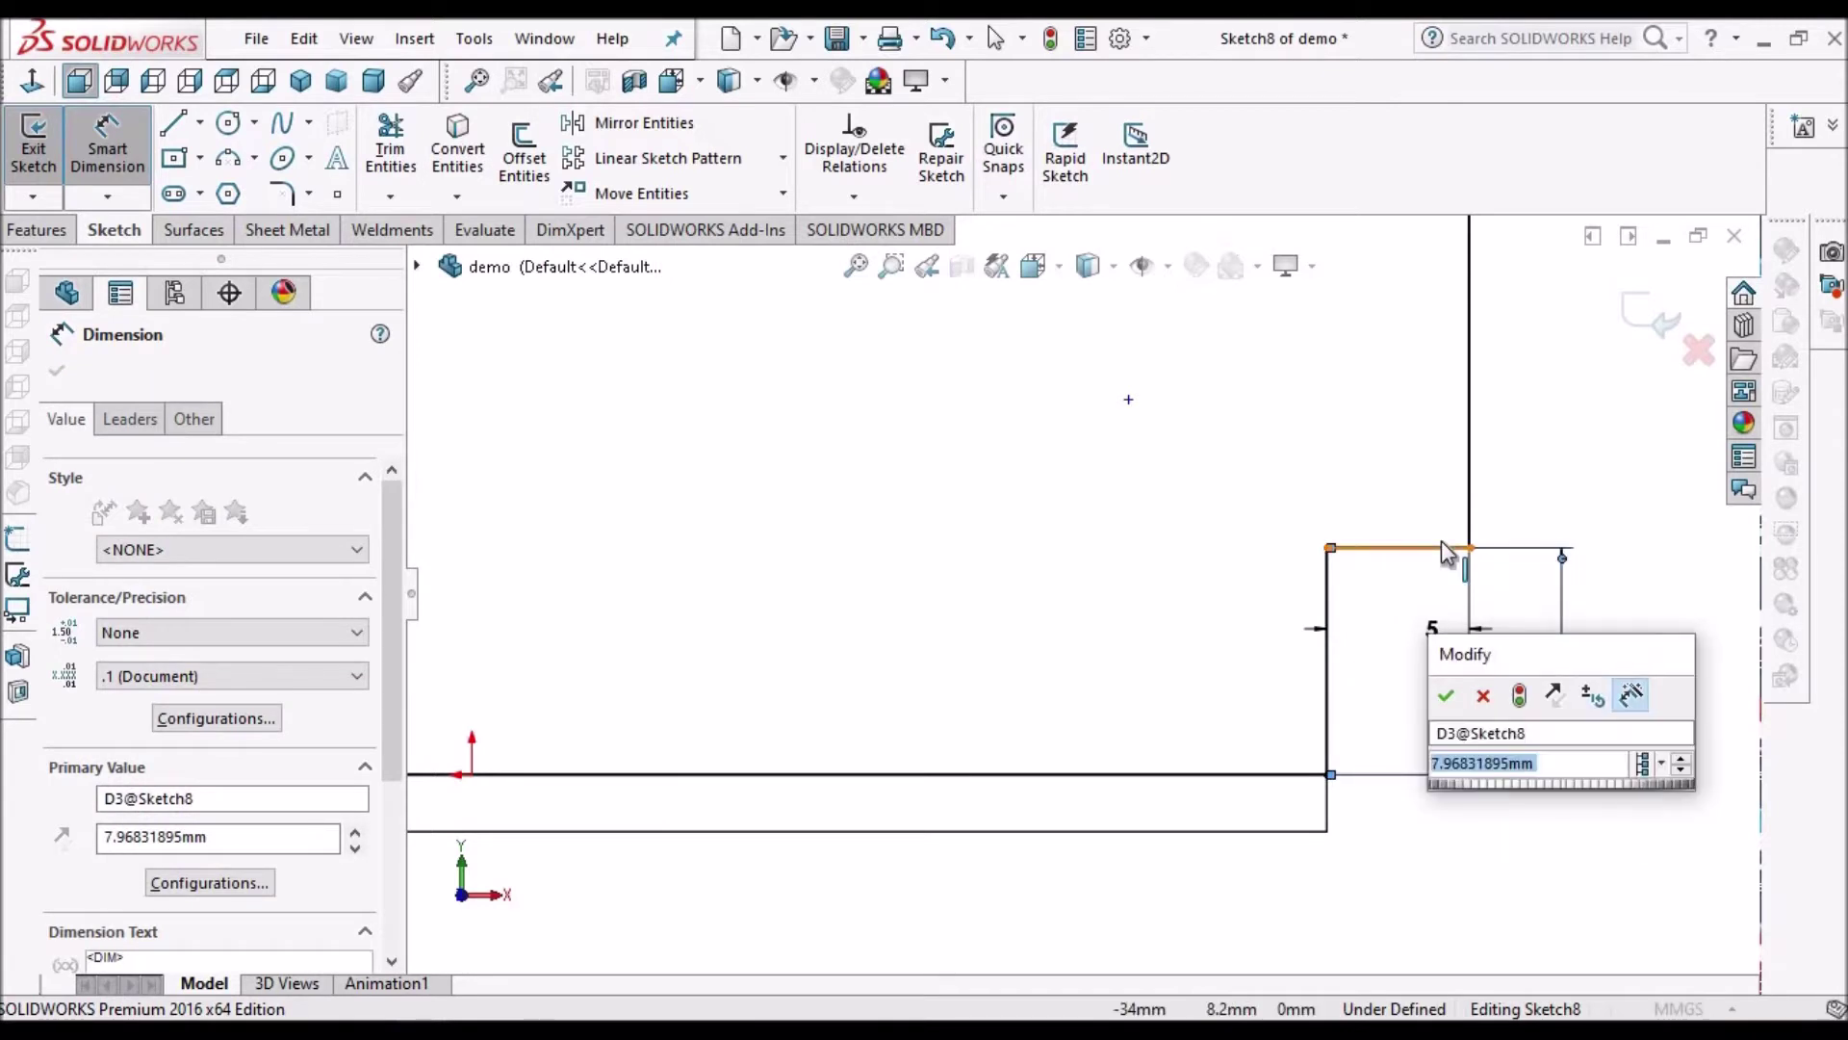
pyautogui.write('10')
pyautogui.press('Escape')
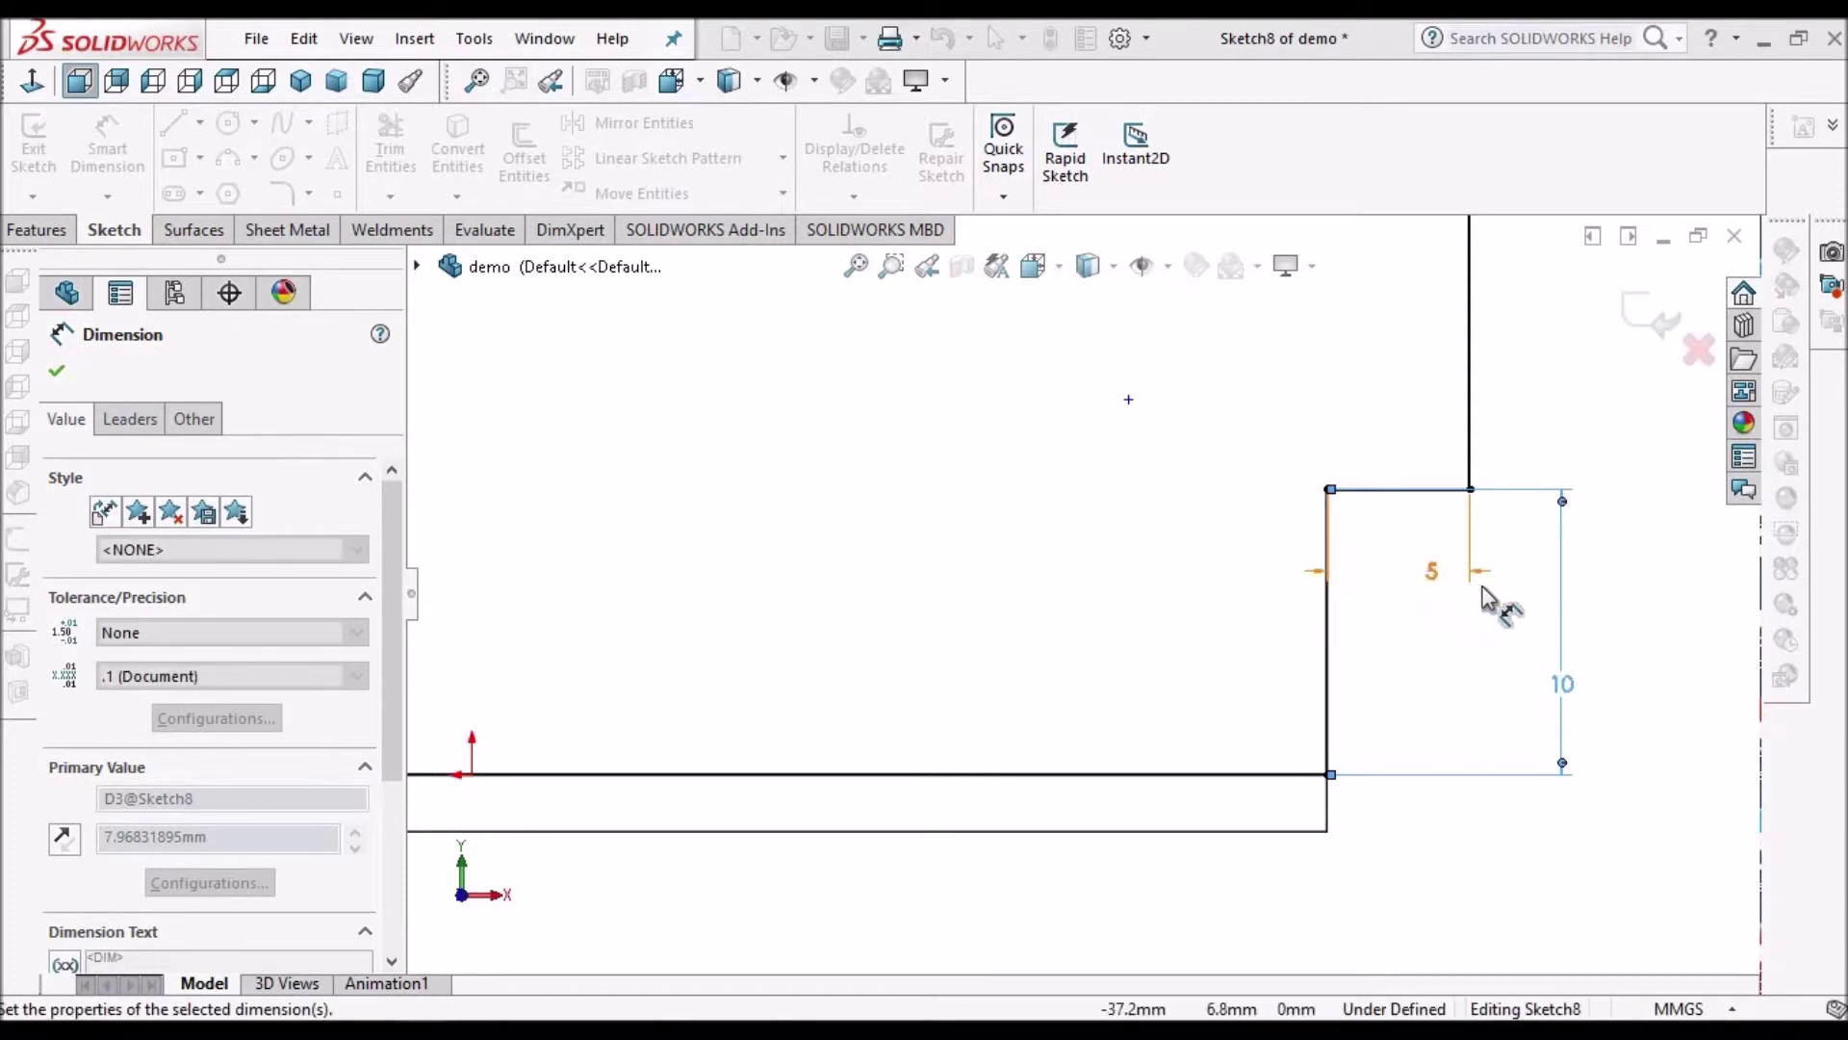
# Step: Dimension the angle between the top edge and sloped edge at 18°
pyautogui.scroll(5, 1487, 586)
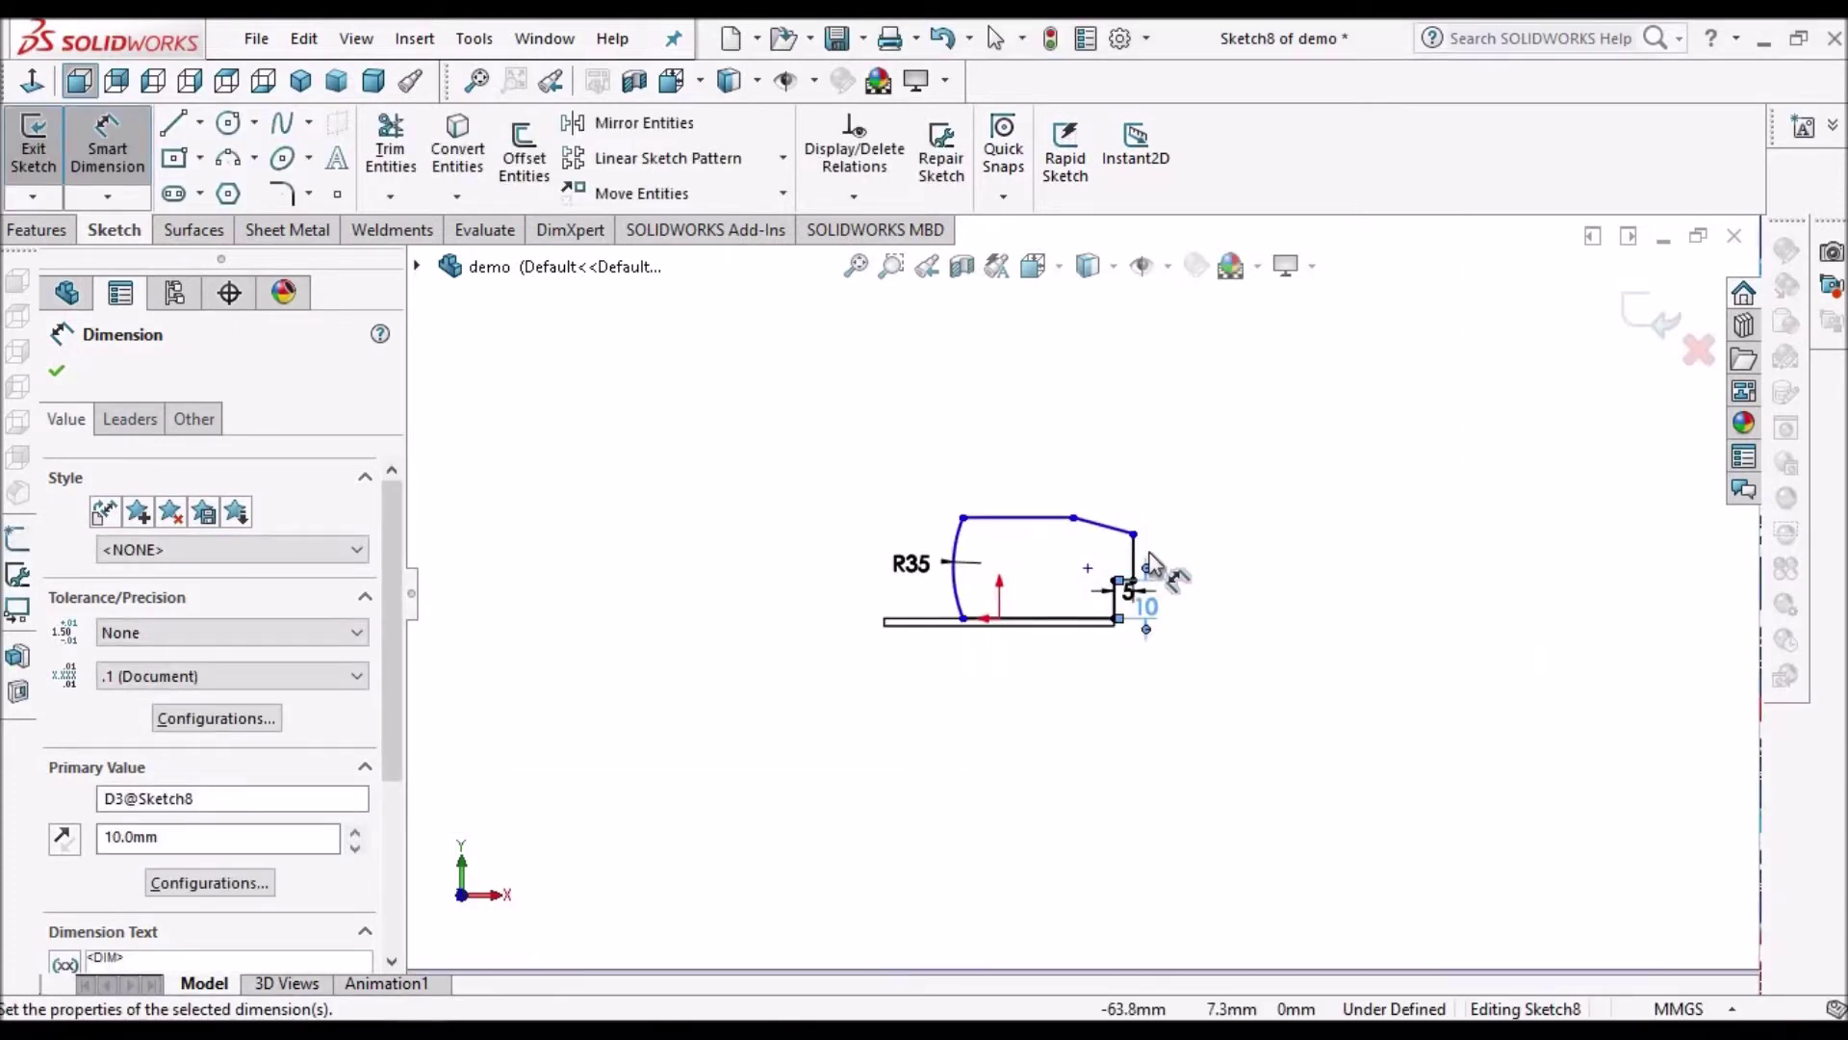
pyautogui.scroll(-2, 1107, 583)
pyautogui.scroll(-2, 1039, 597)
pyautogui.scroll(-2, 1051, 558)
pyautogui.scroll(-2, 1050, 558)
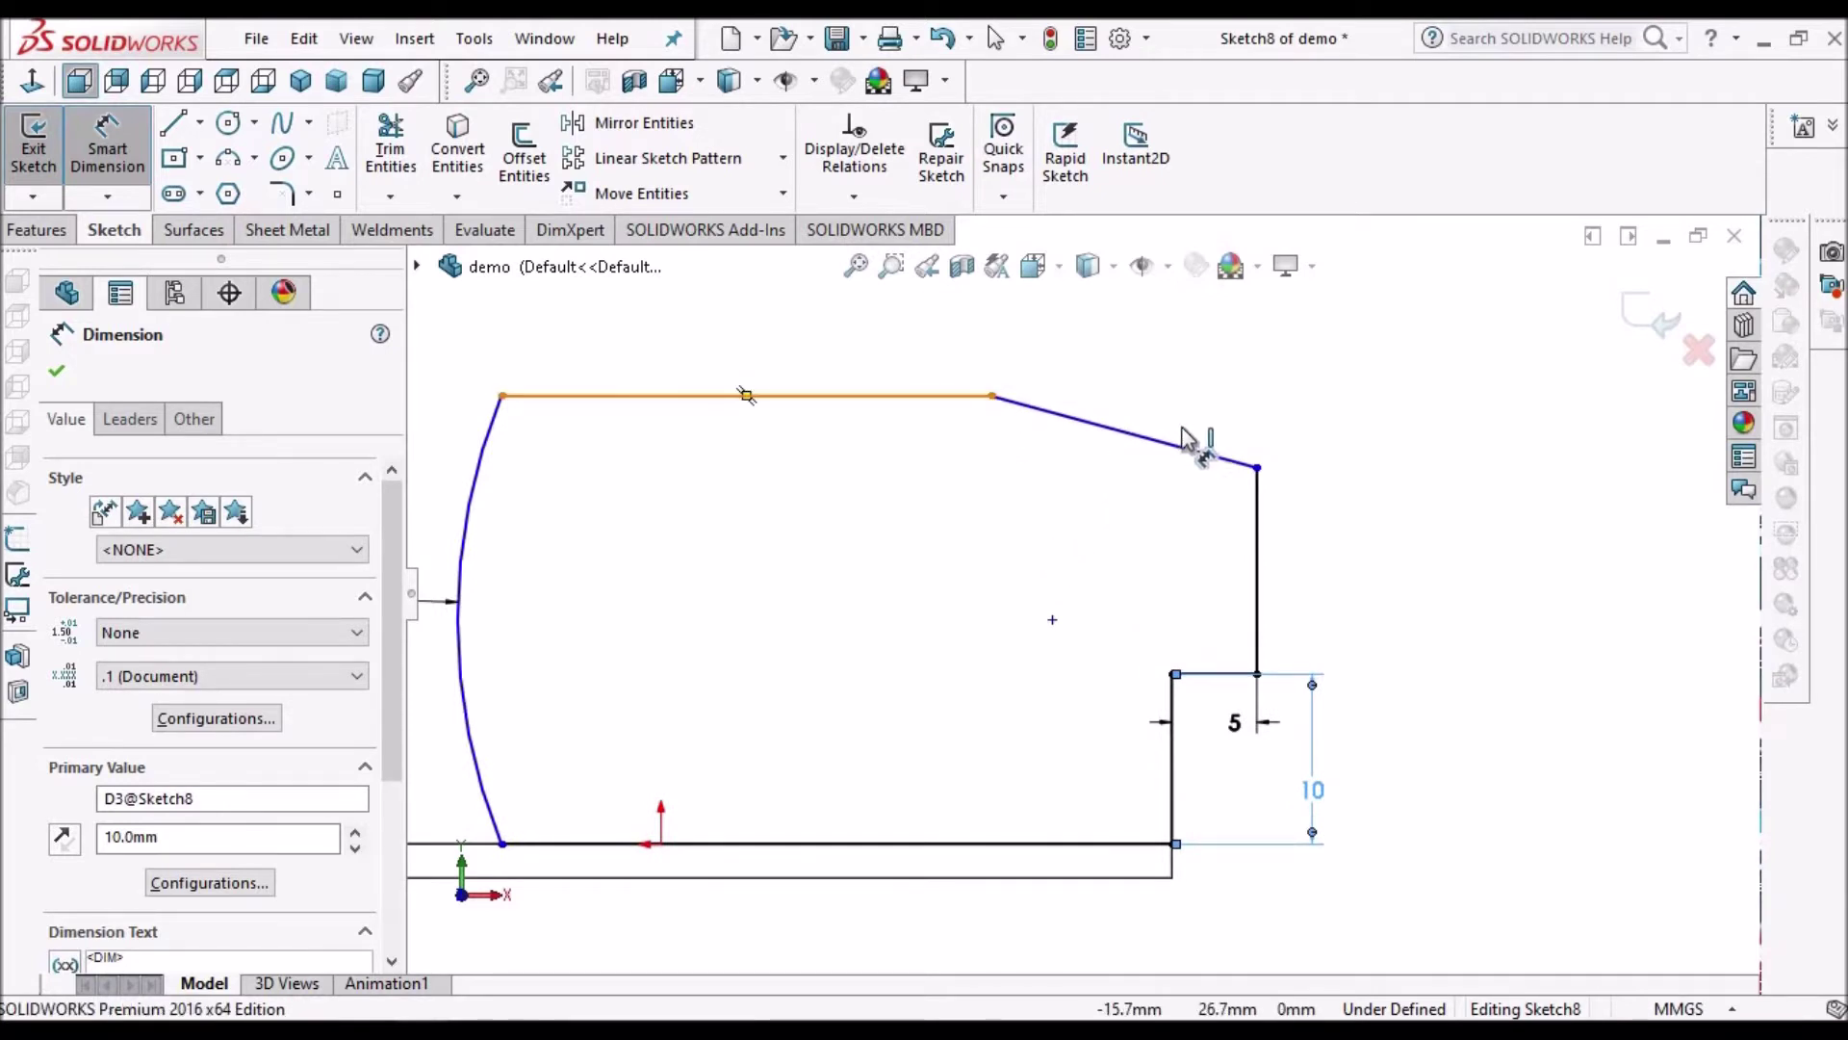
pyautogui.click(1210, 465)
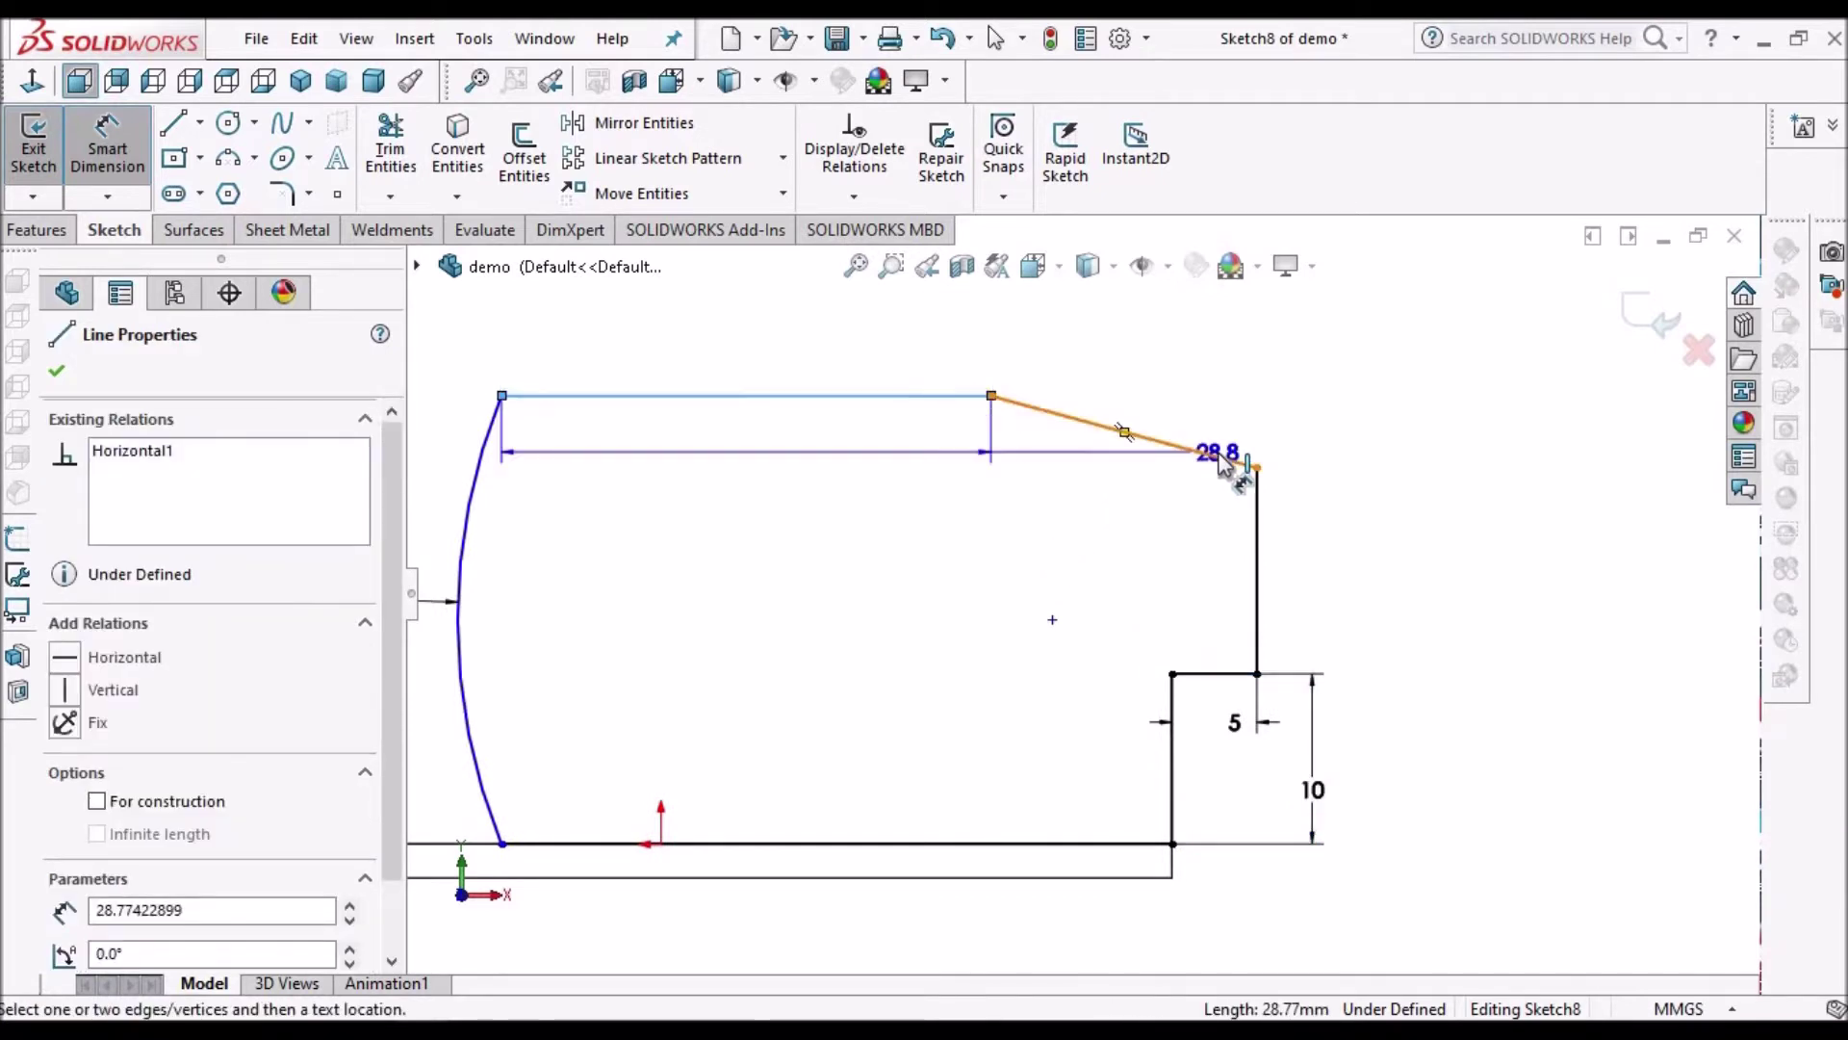
pyautogui.click(1221, 462)
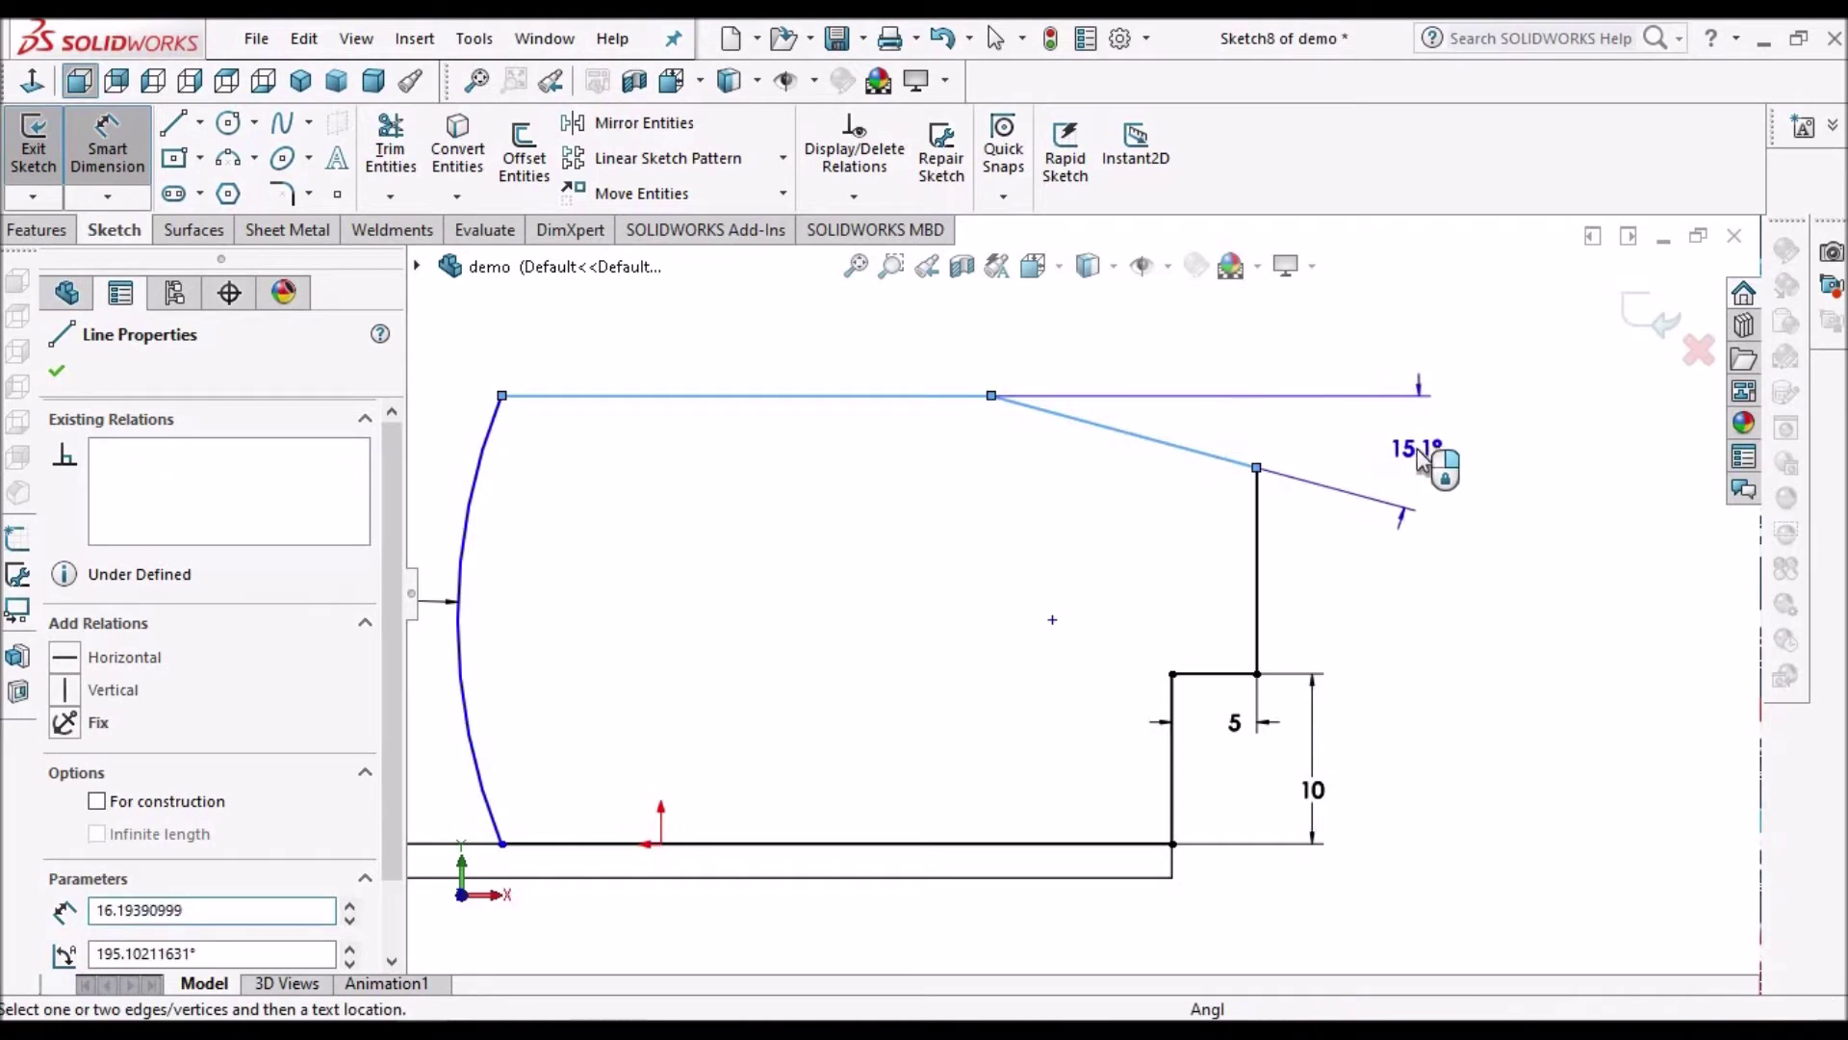
pyautogui.click(1422, 460)
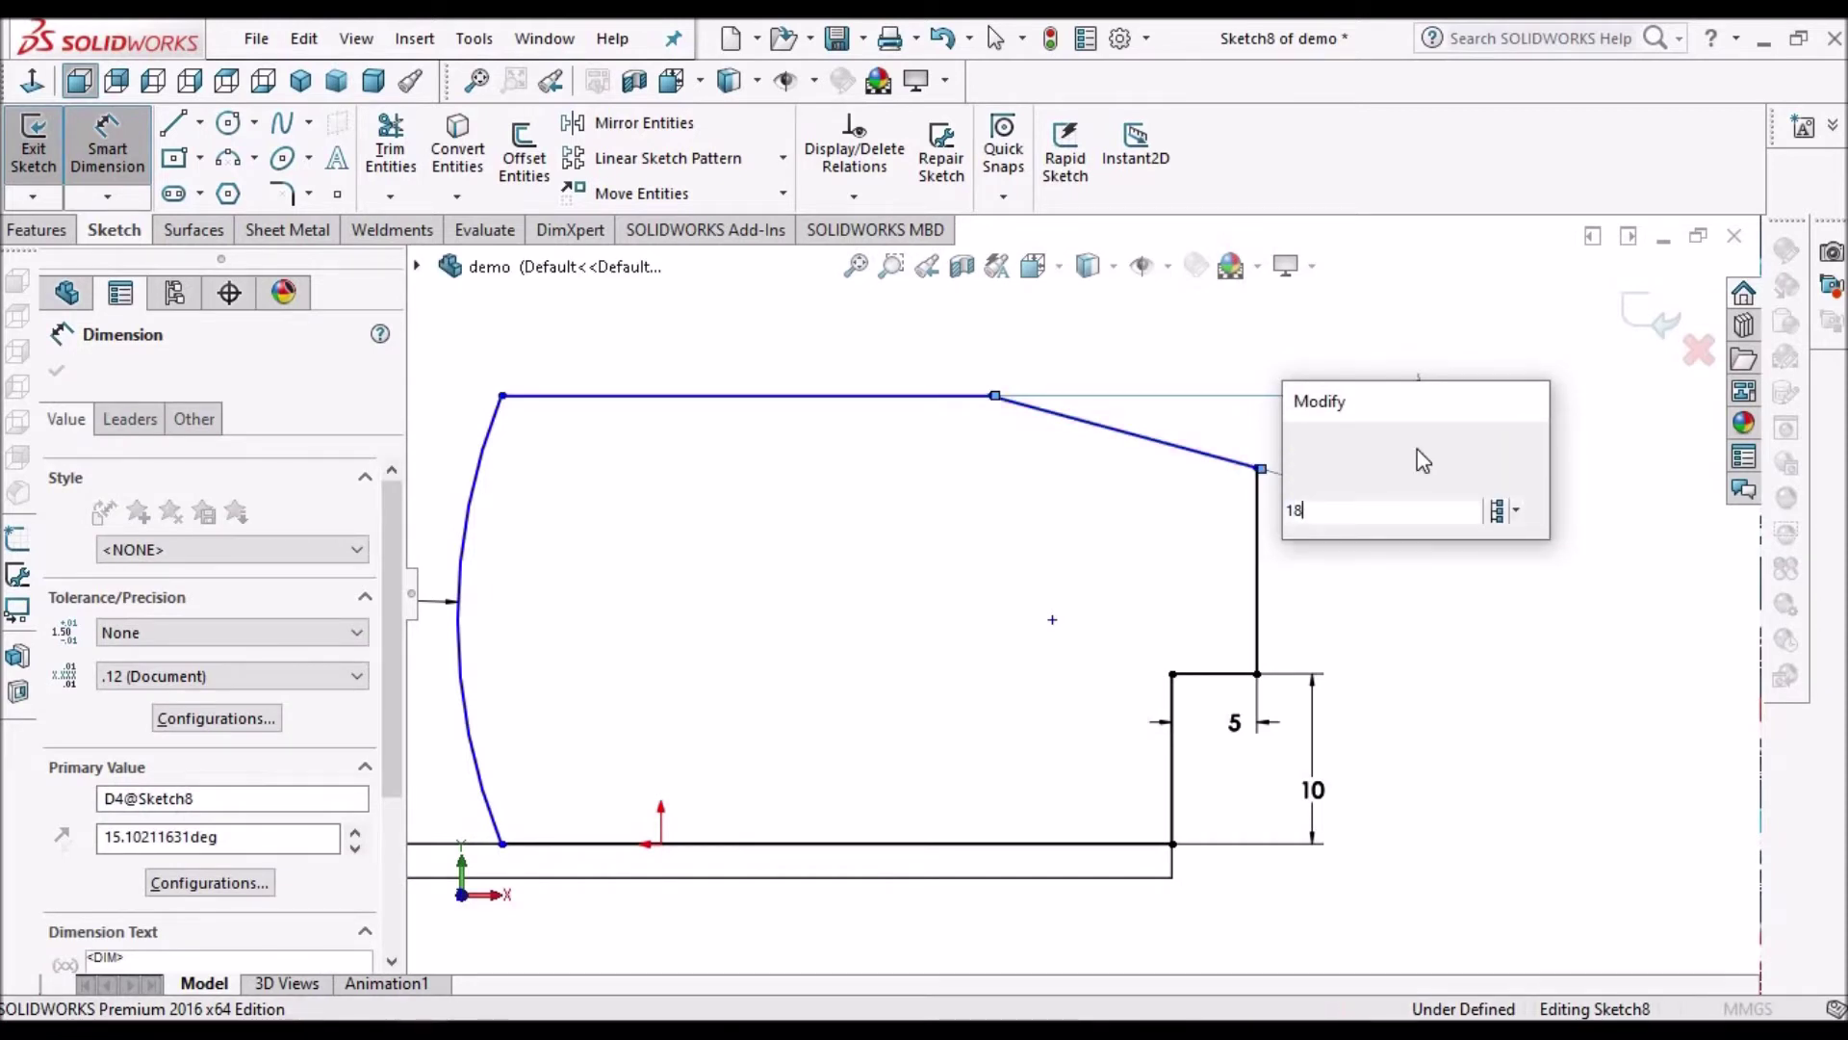
pyautogui.press('Return')
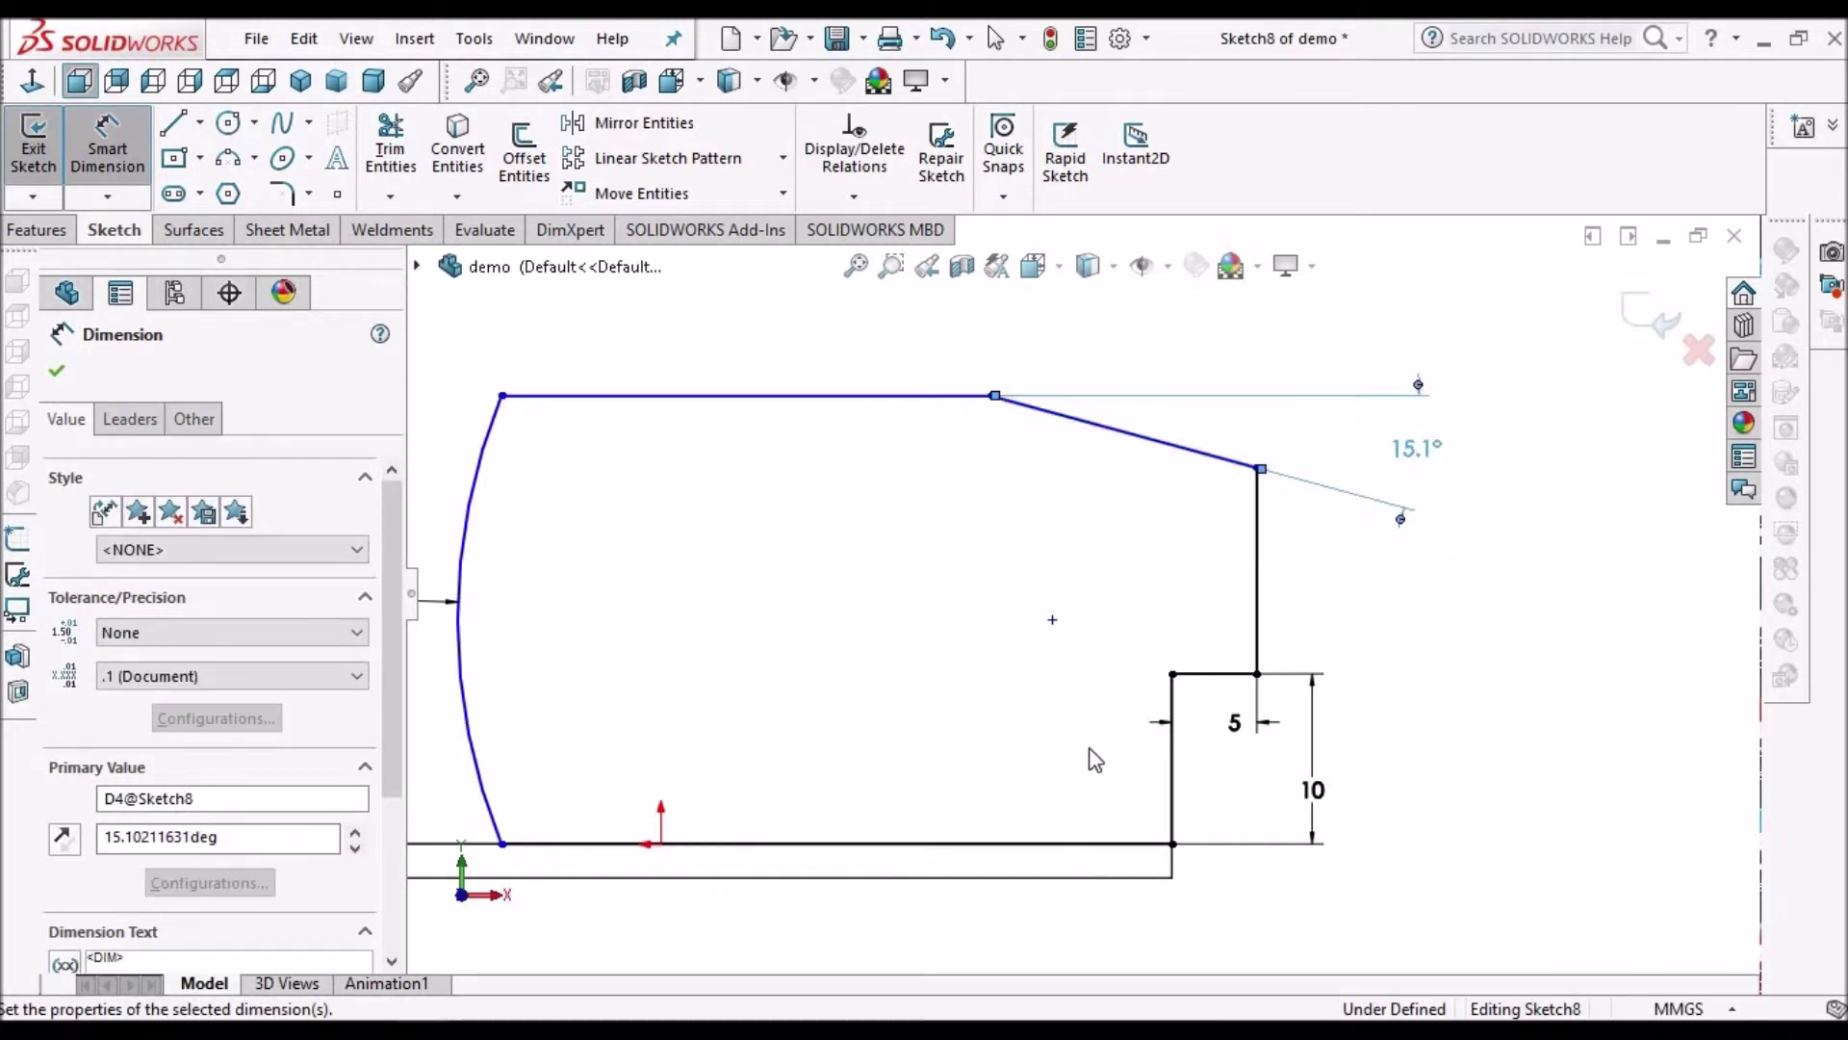
# Step: Add a 30 height dimension between the bottom and top lines
pyautogui.click(1095, 878)
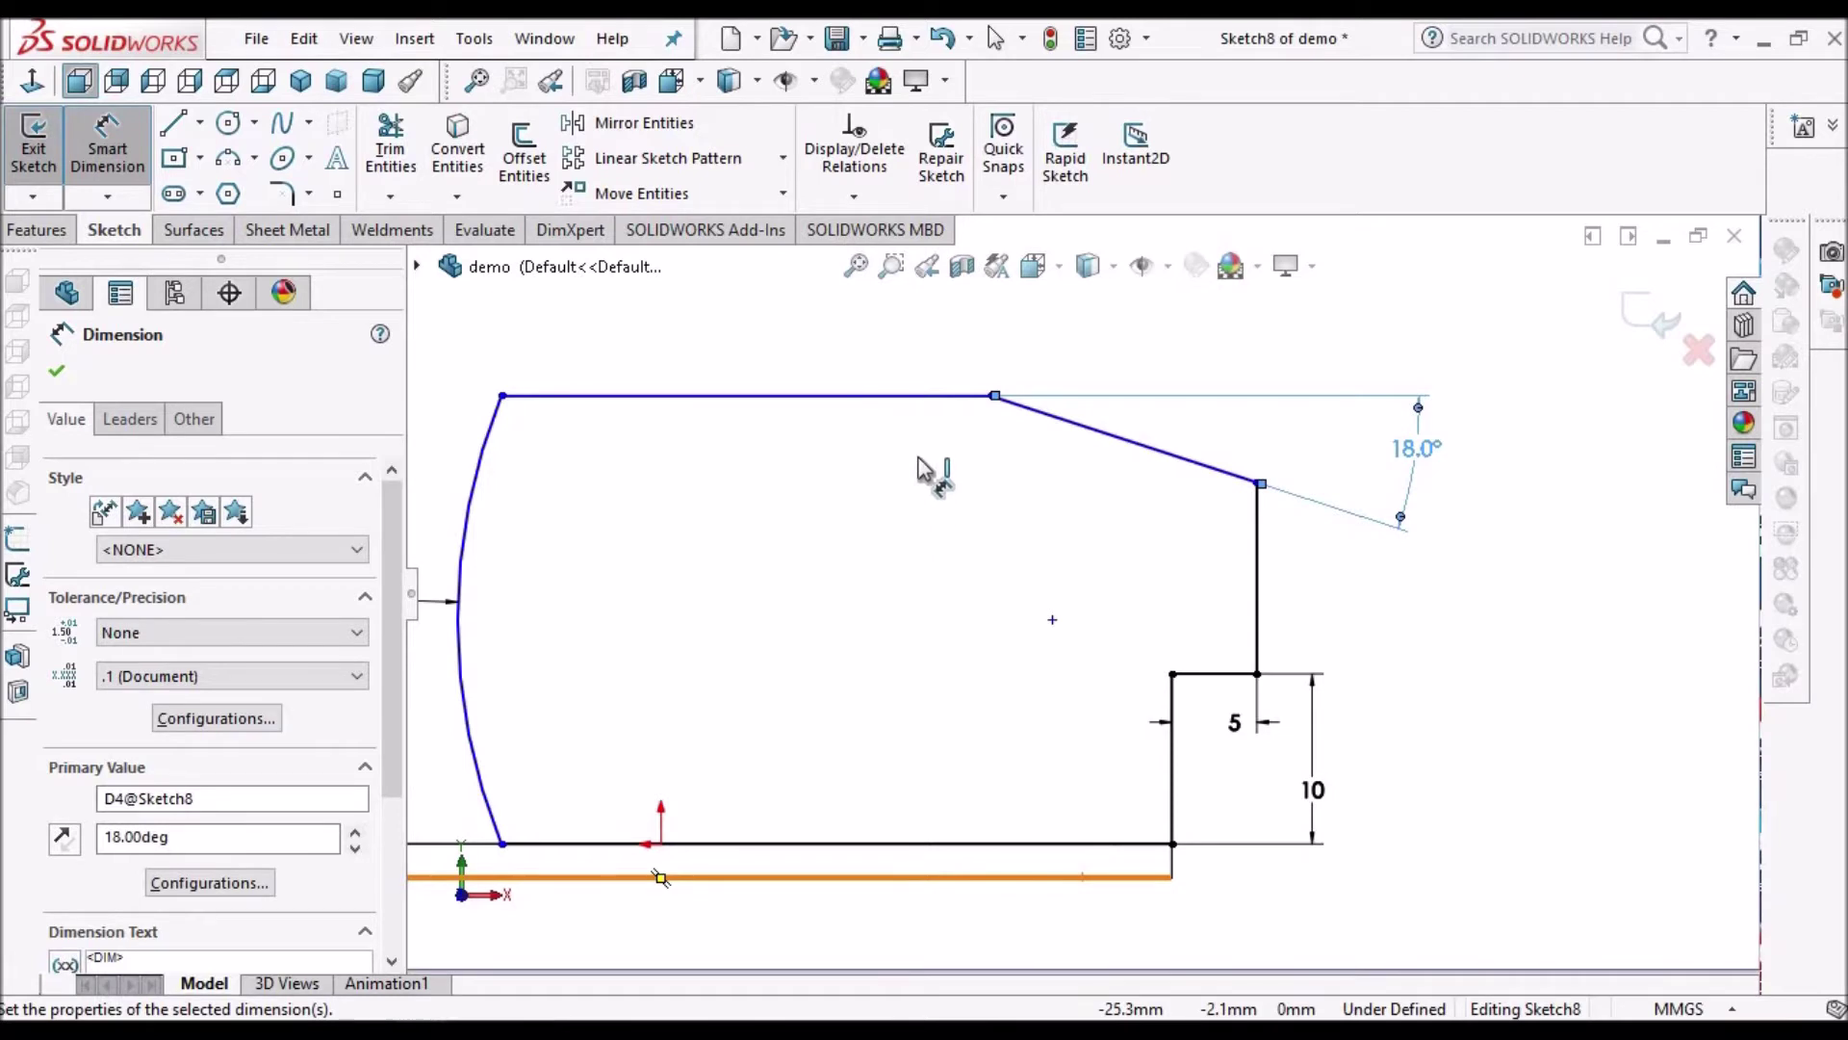
pyautogui.click(940, 399)
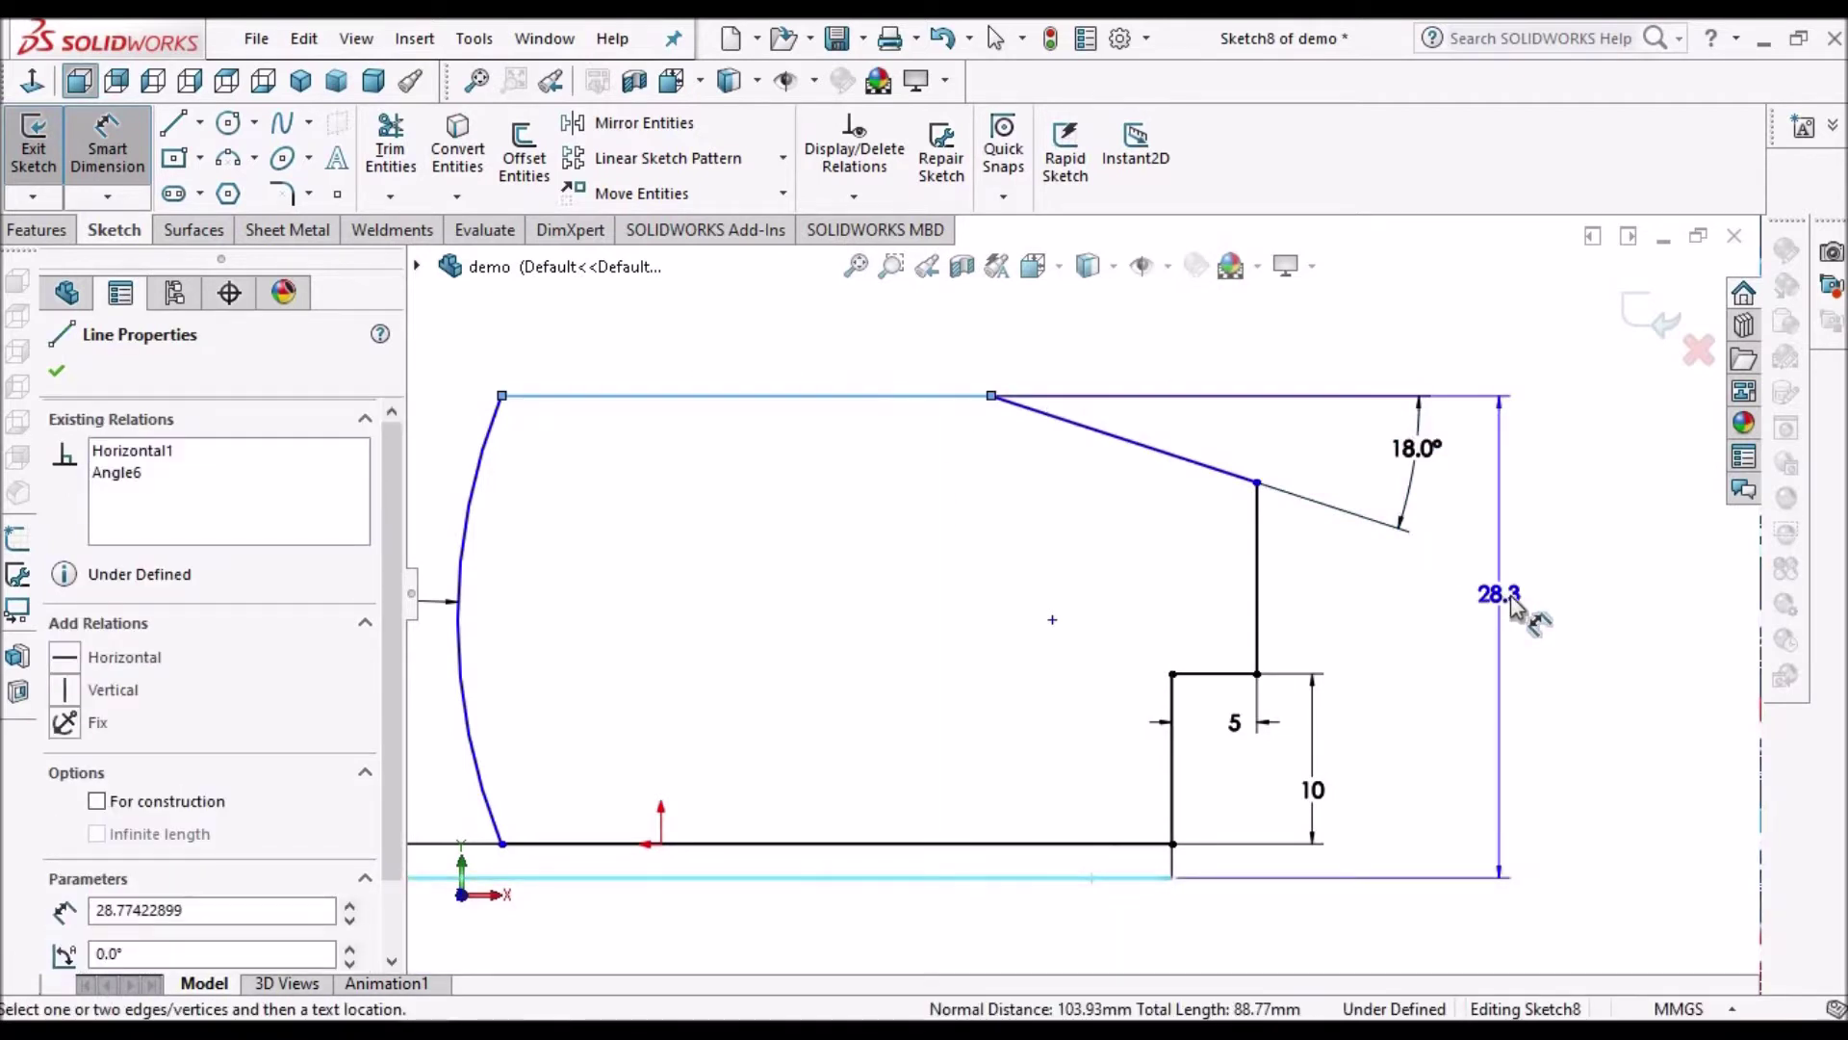
pyautogui.click(1511, 608)
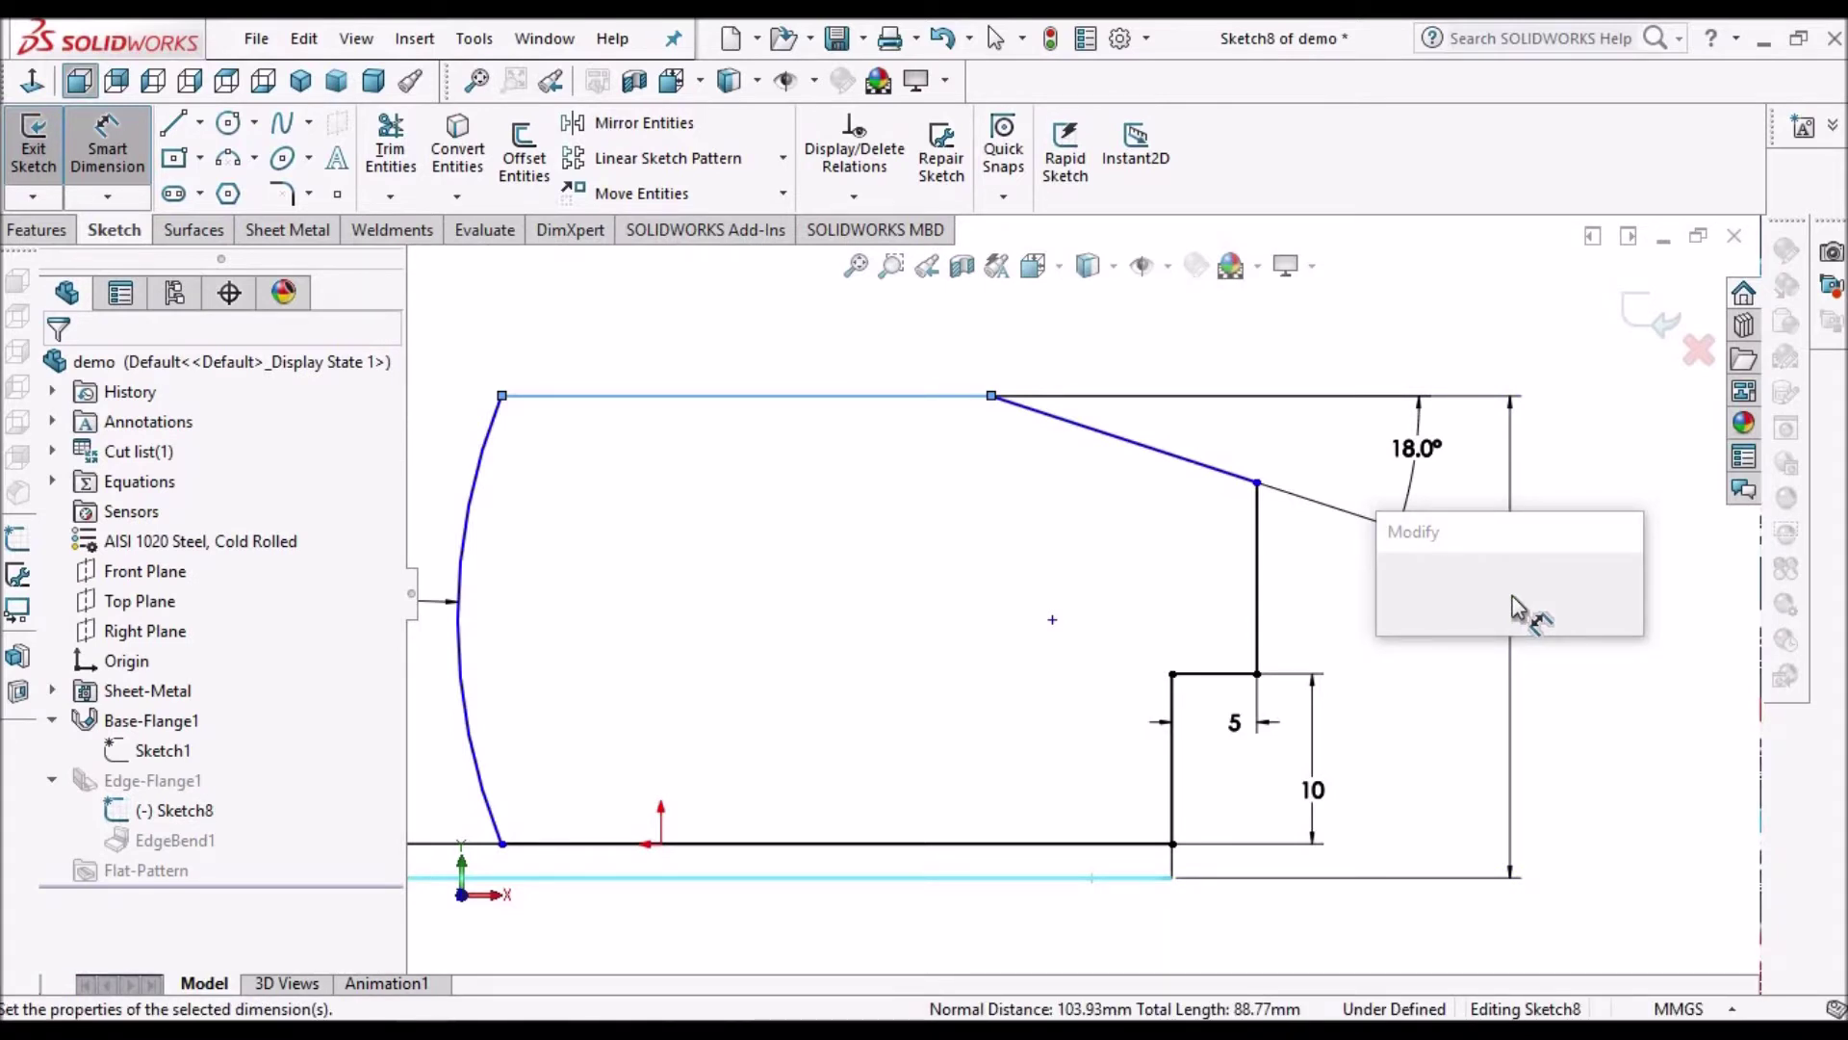
pyautogui.write('30')
pyautogui.press('Return')
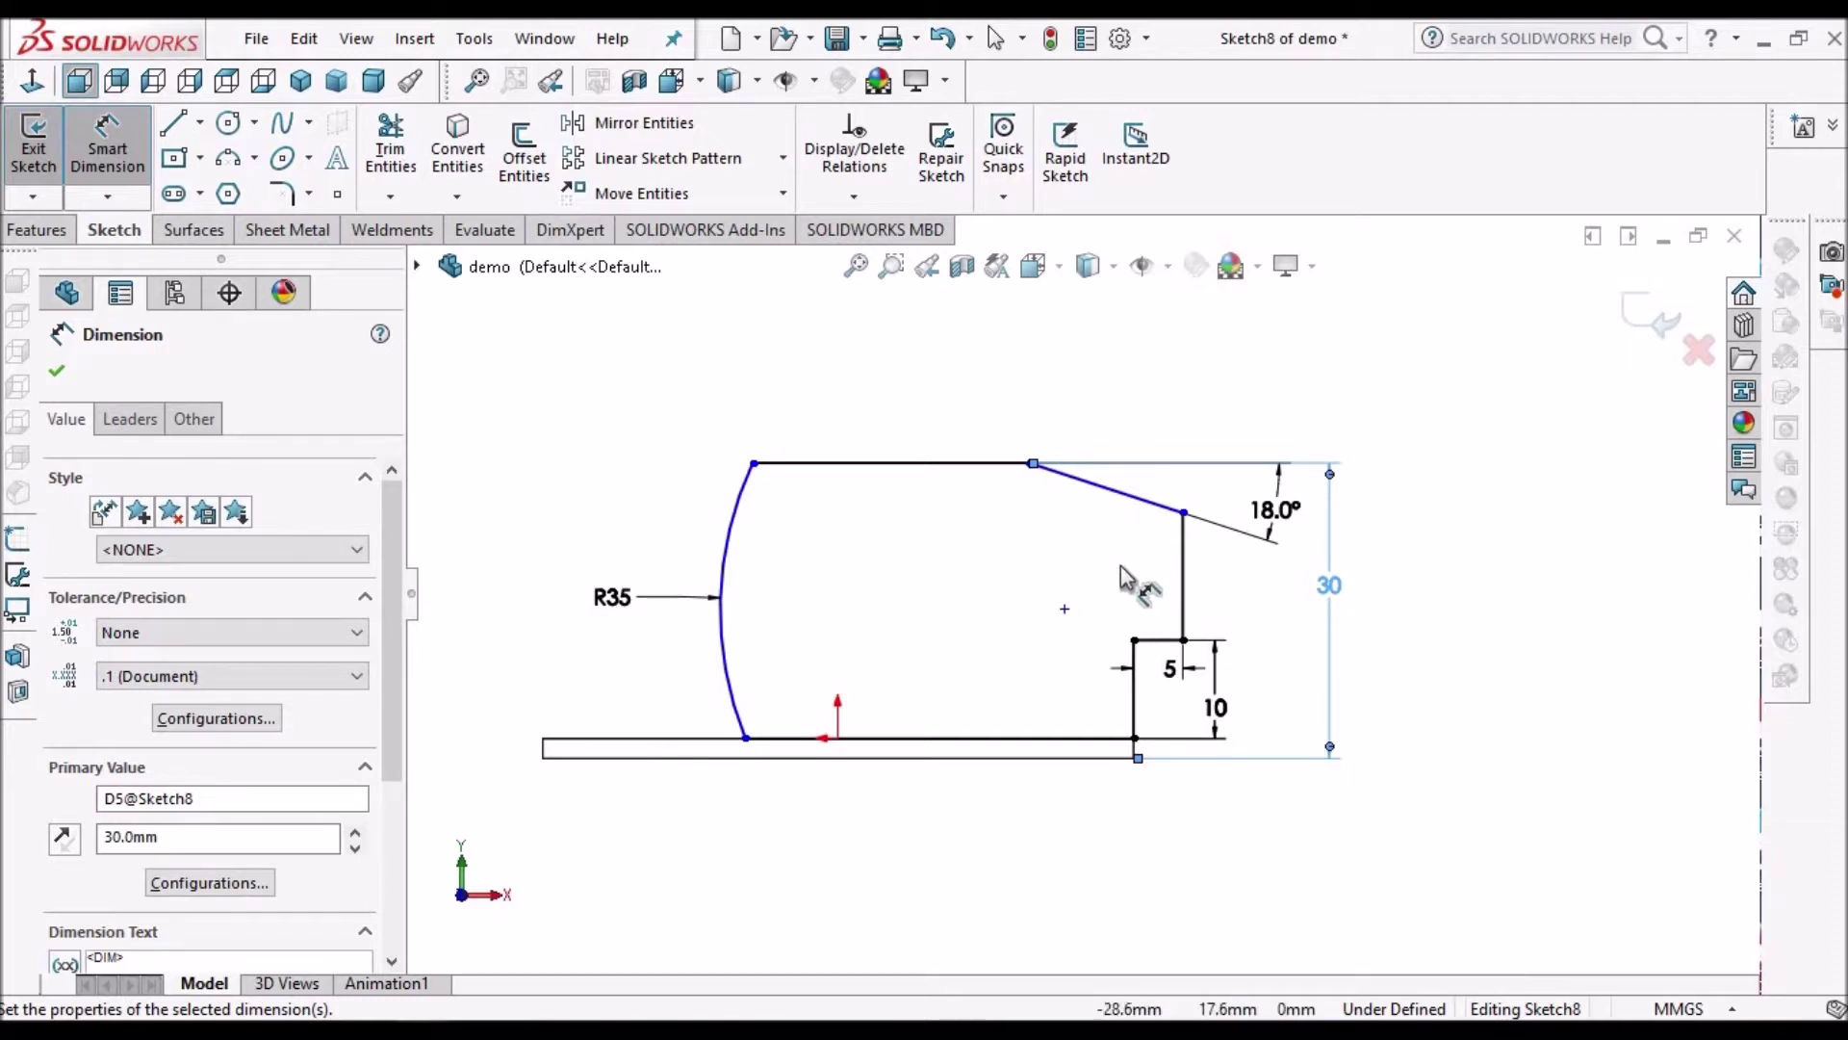
# Step: Add a 15 horizontal dimension across the slanted edge, then stop dimensioning
pyautogui.scroll(-2, 1049, 457)
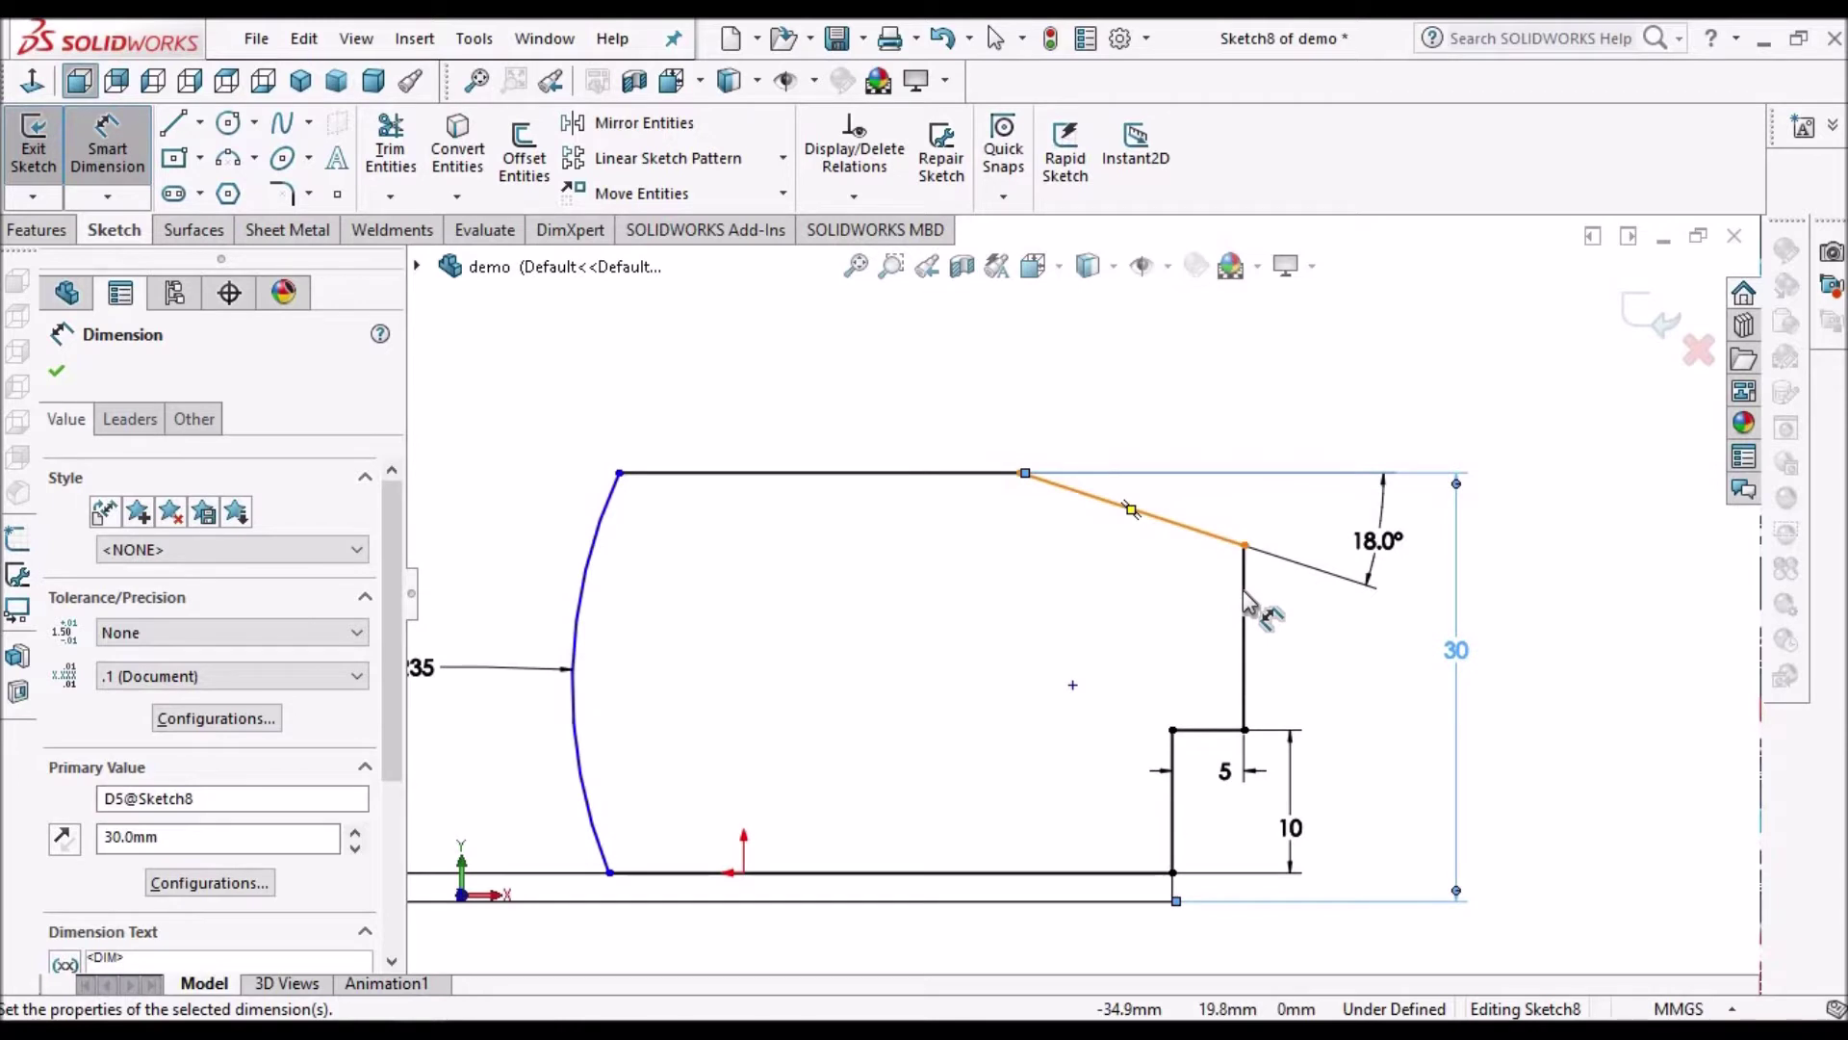
pyautogui.click(1025, 481)
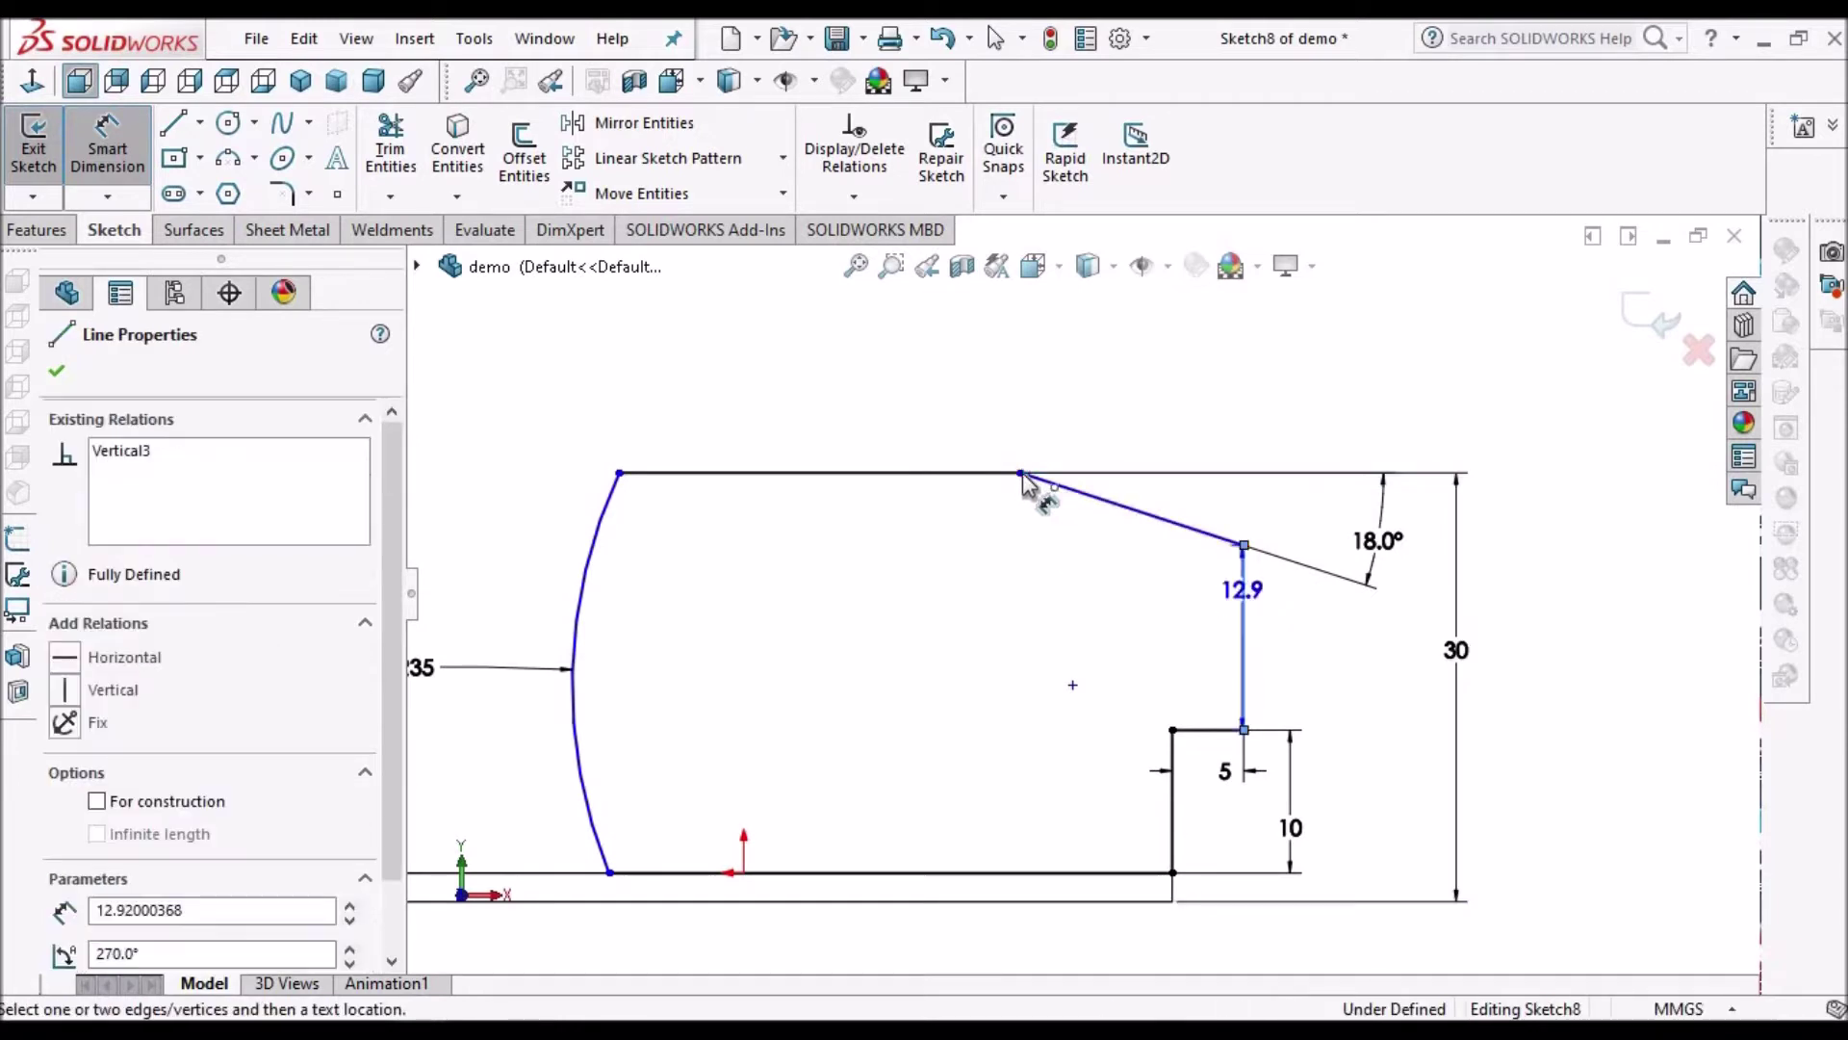
pyautogui.click(1136, 409)
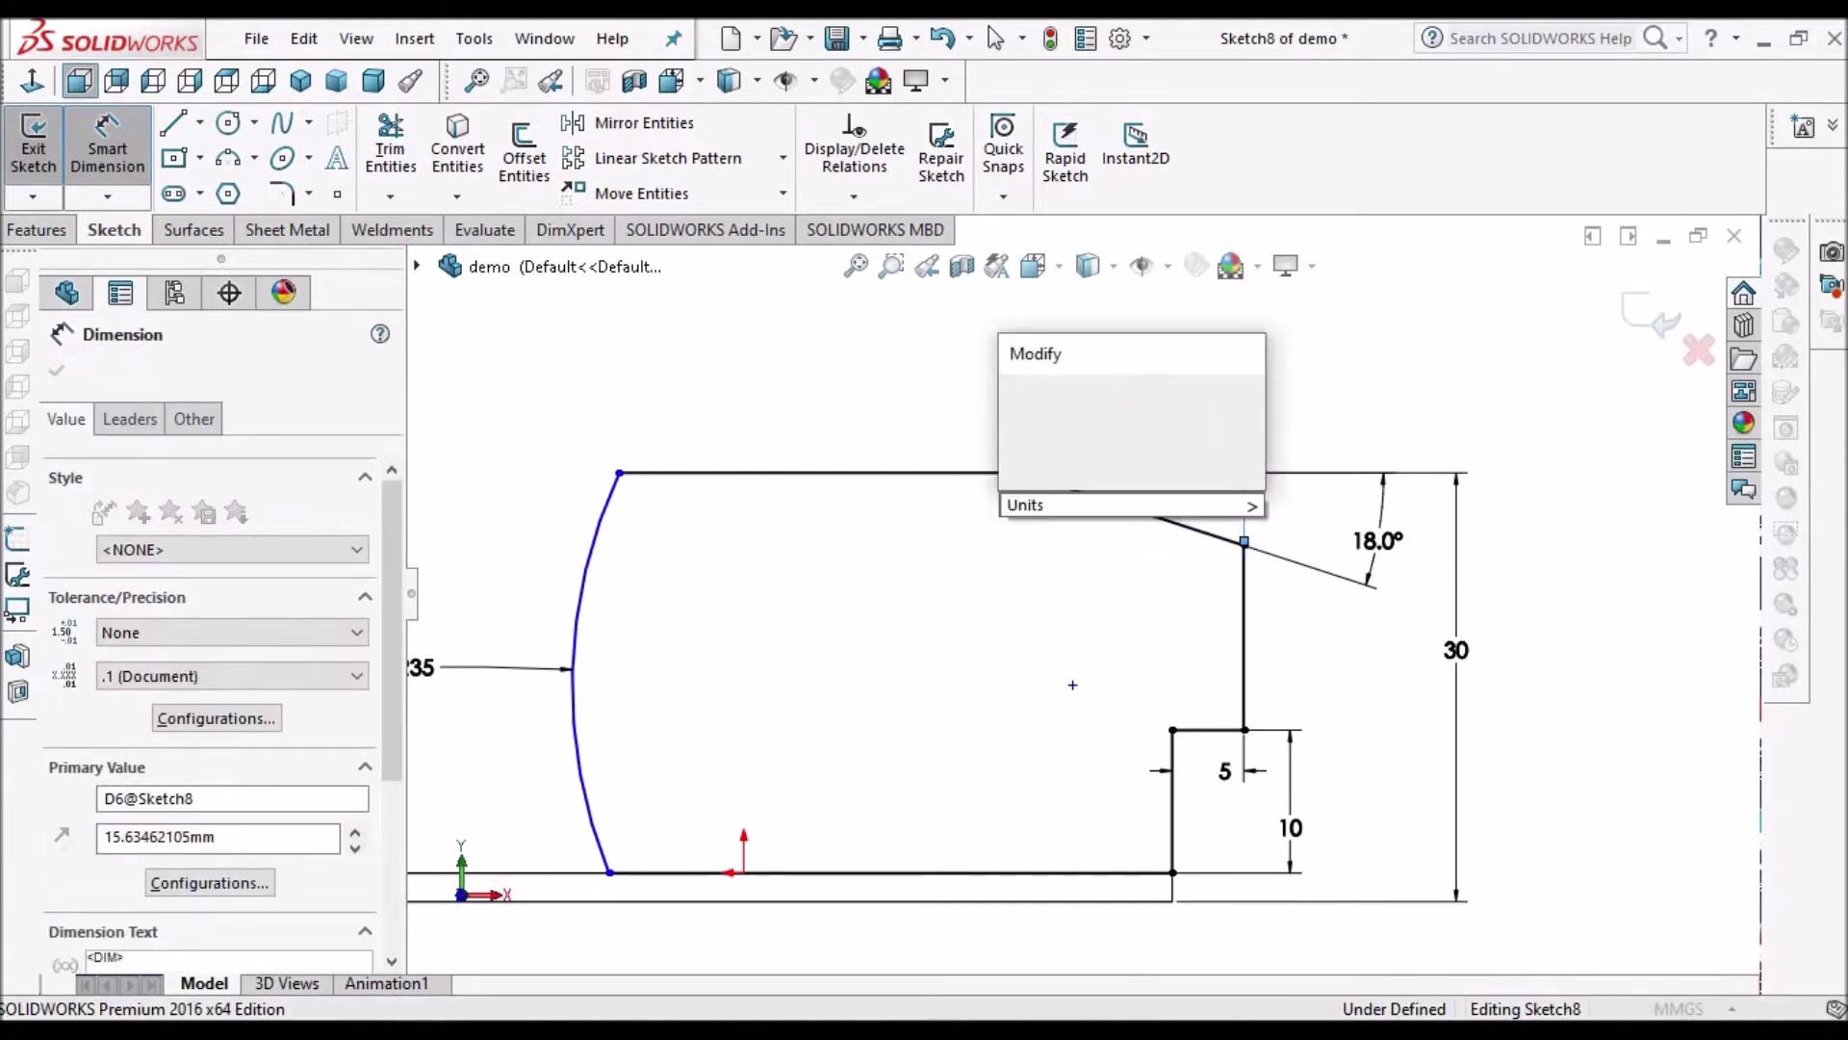
pyautogui.write('15')
pyautogui.press('Return')
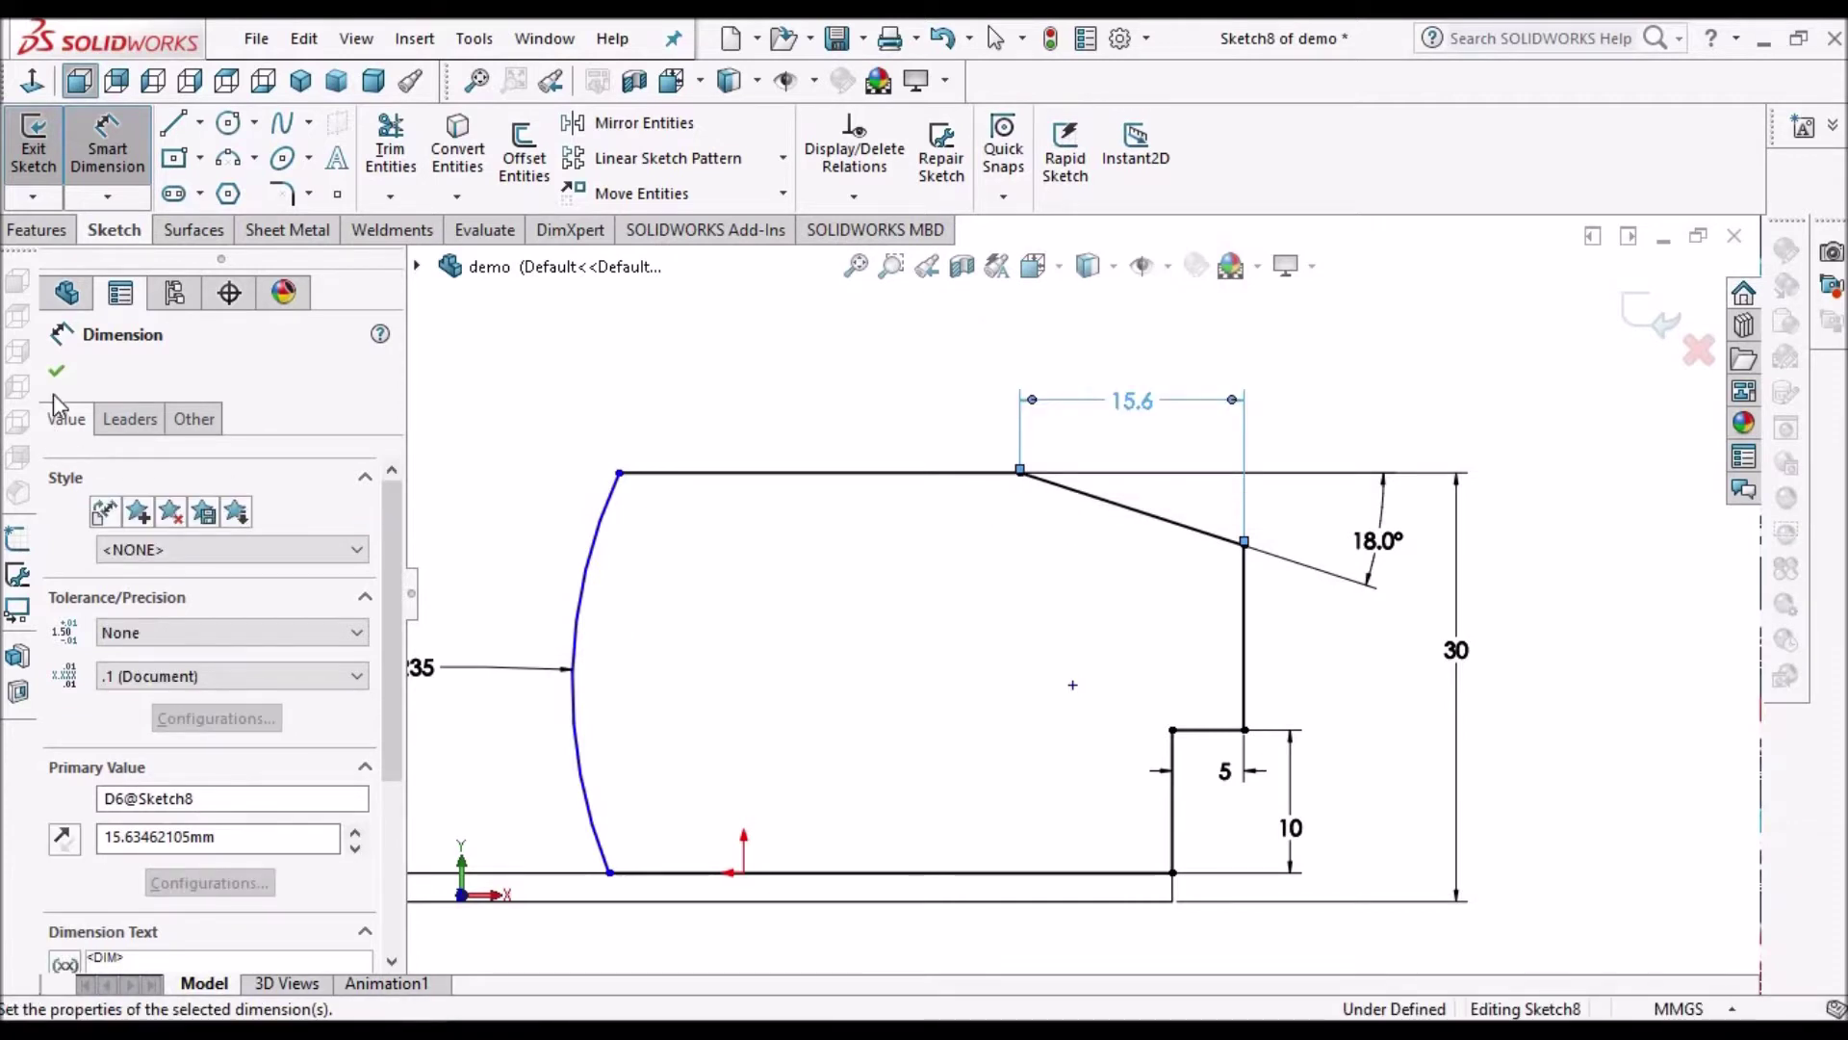
pyautogui.click(58, 375)
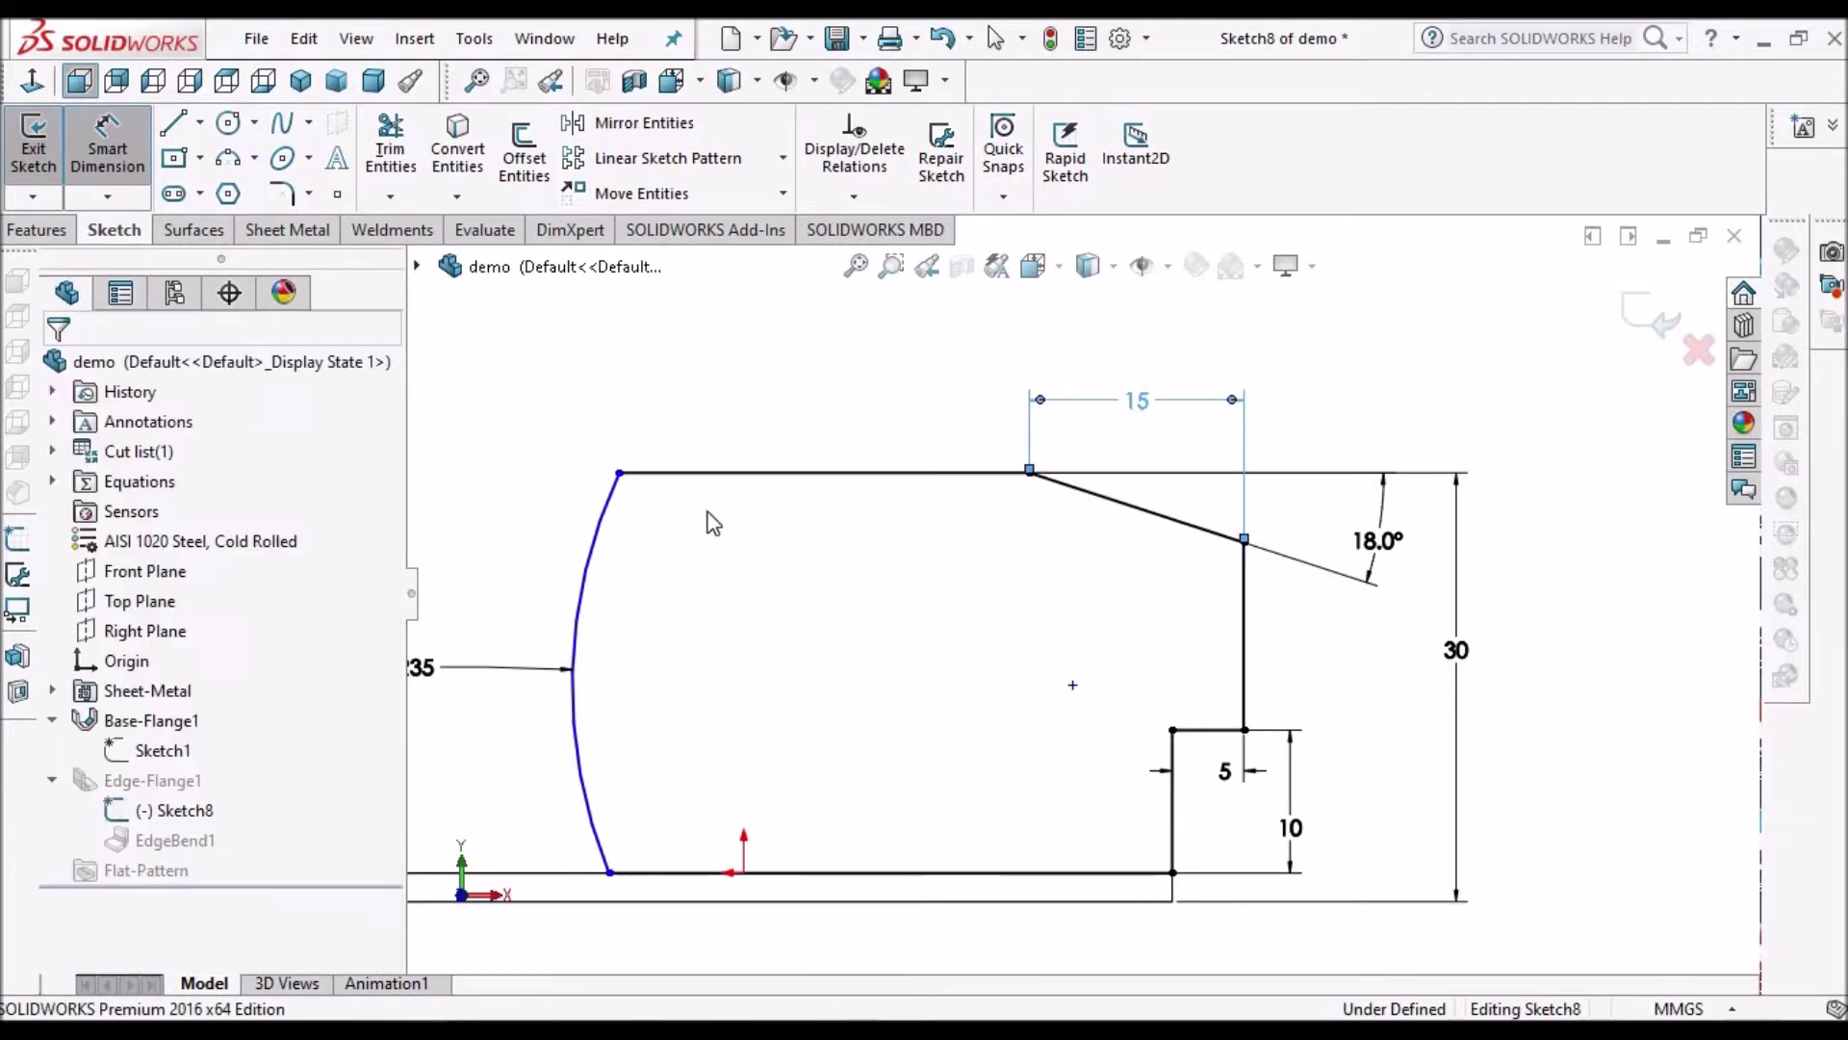
pyautogui.press('Escape')
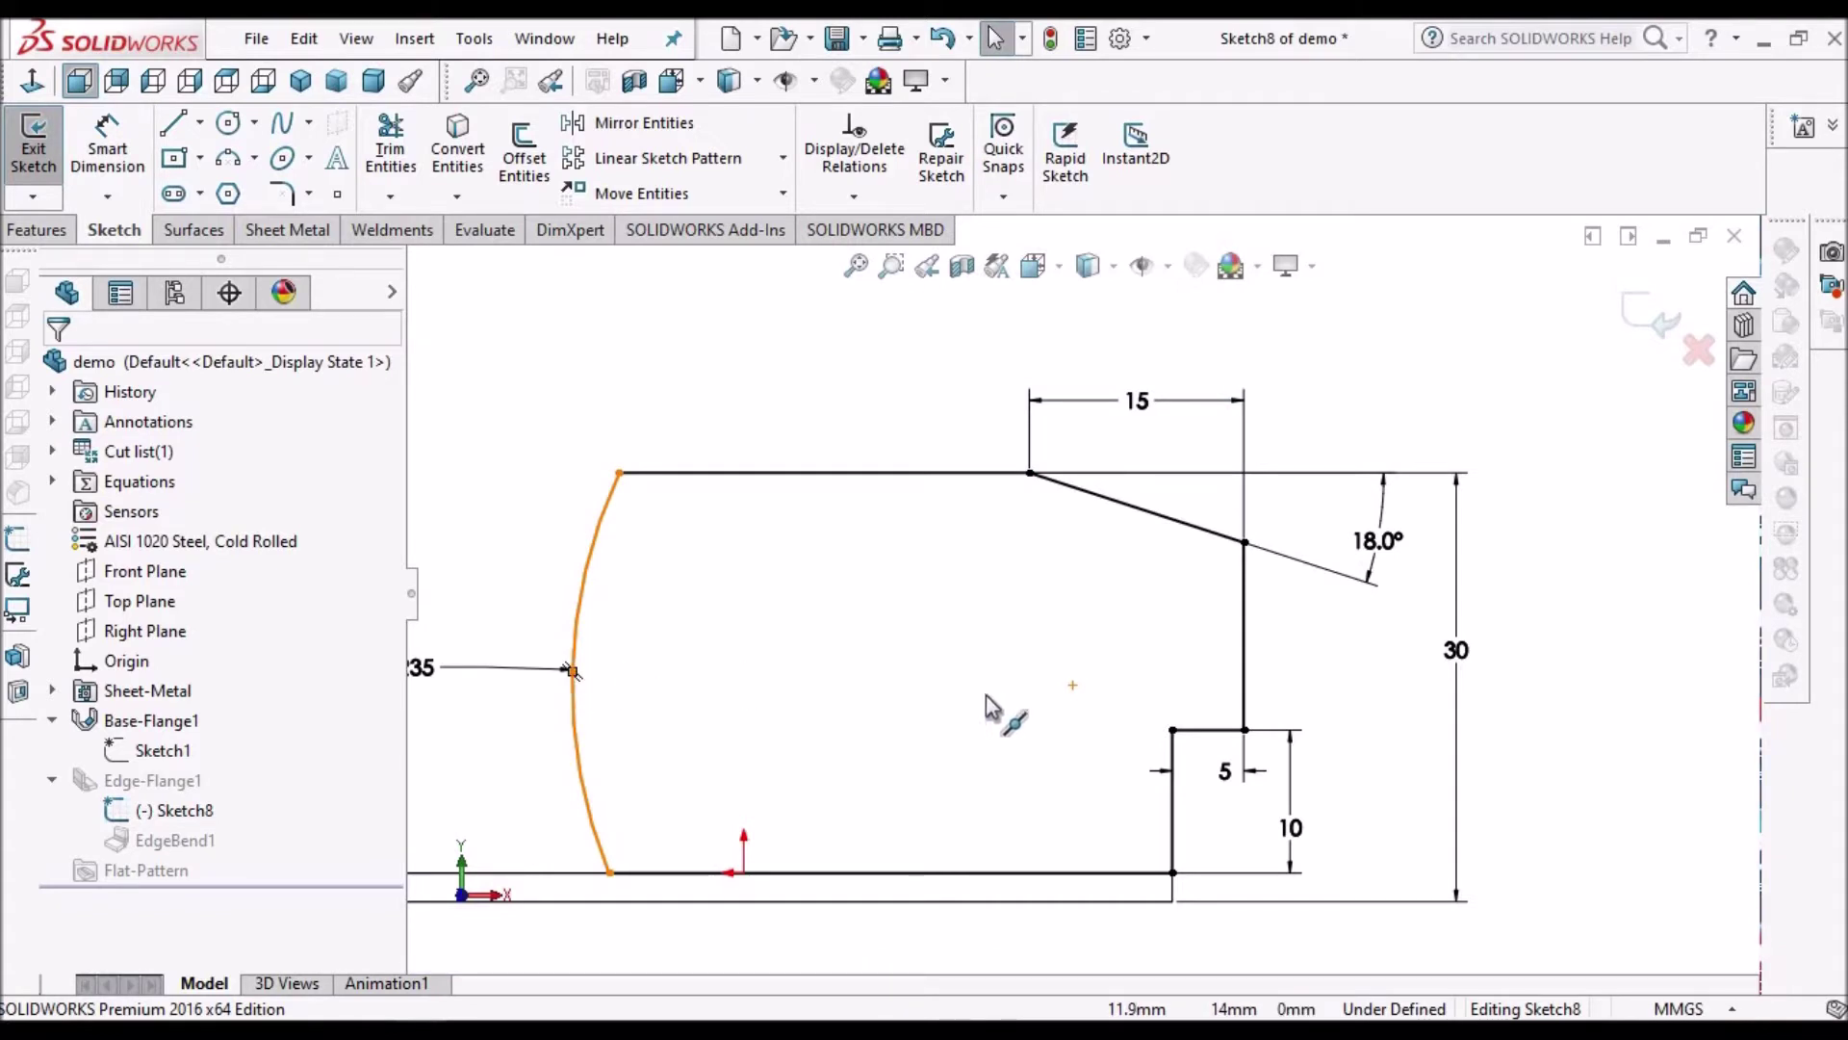
pyautogui.click(575, 671)
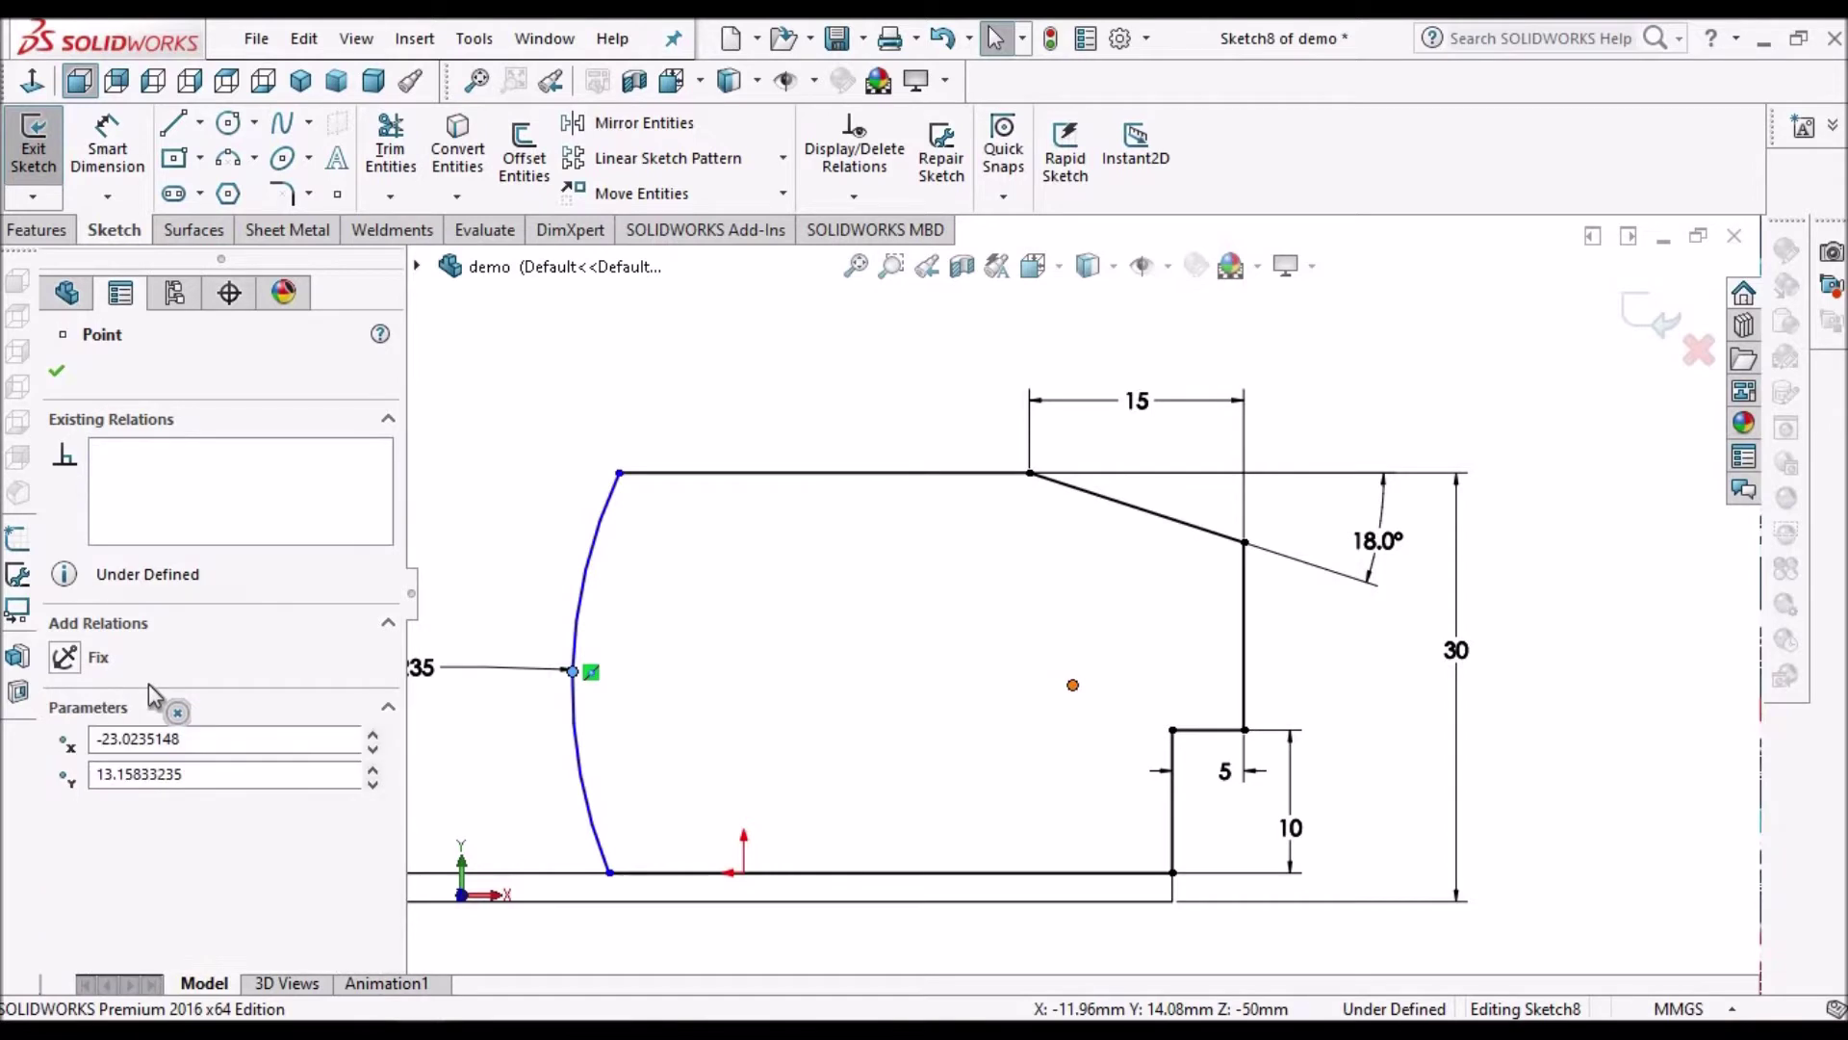
pyautogui.click(65, 843)
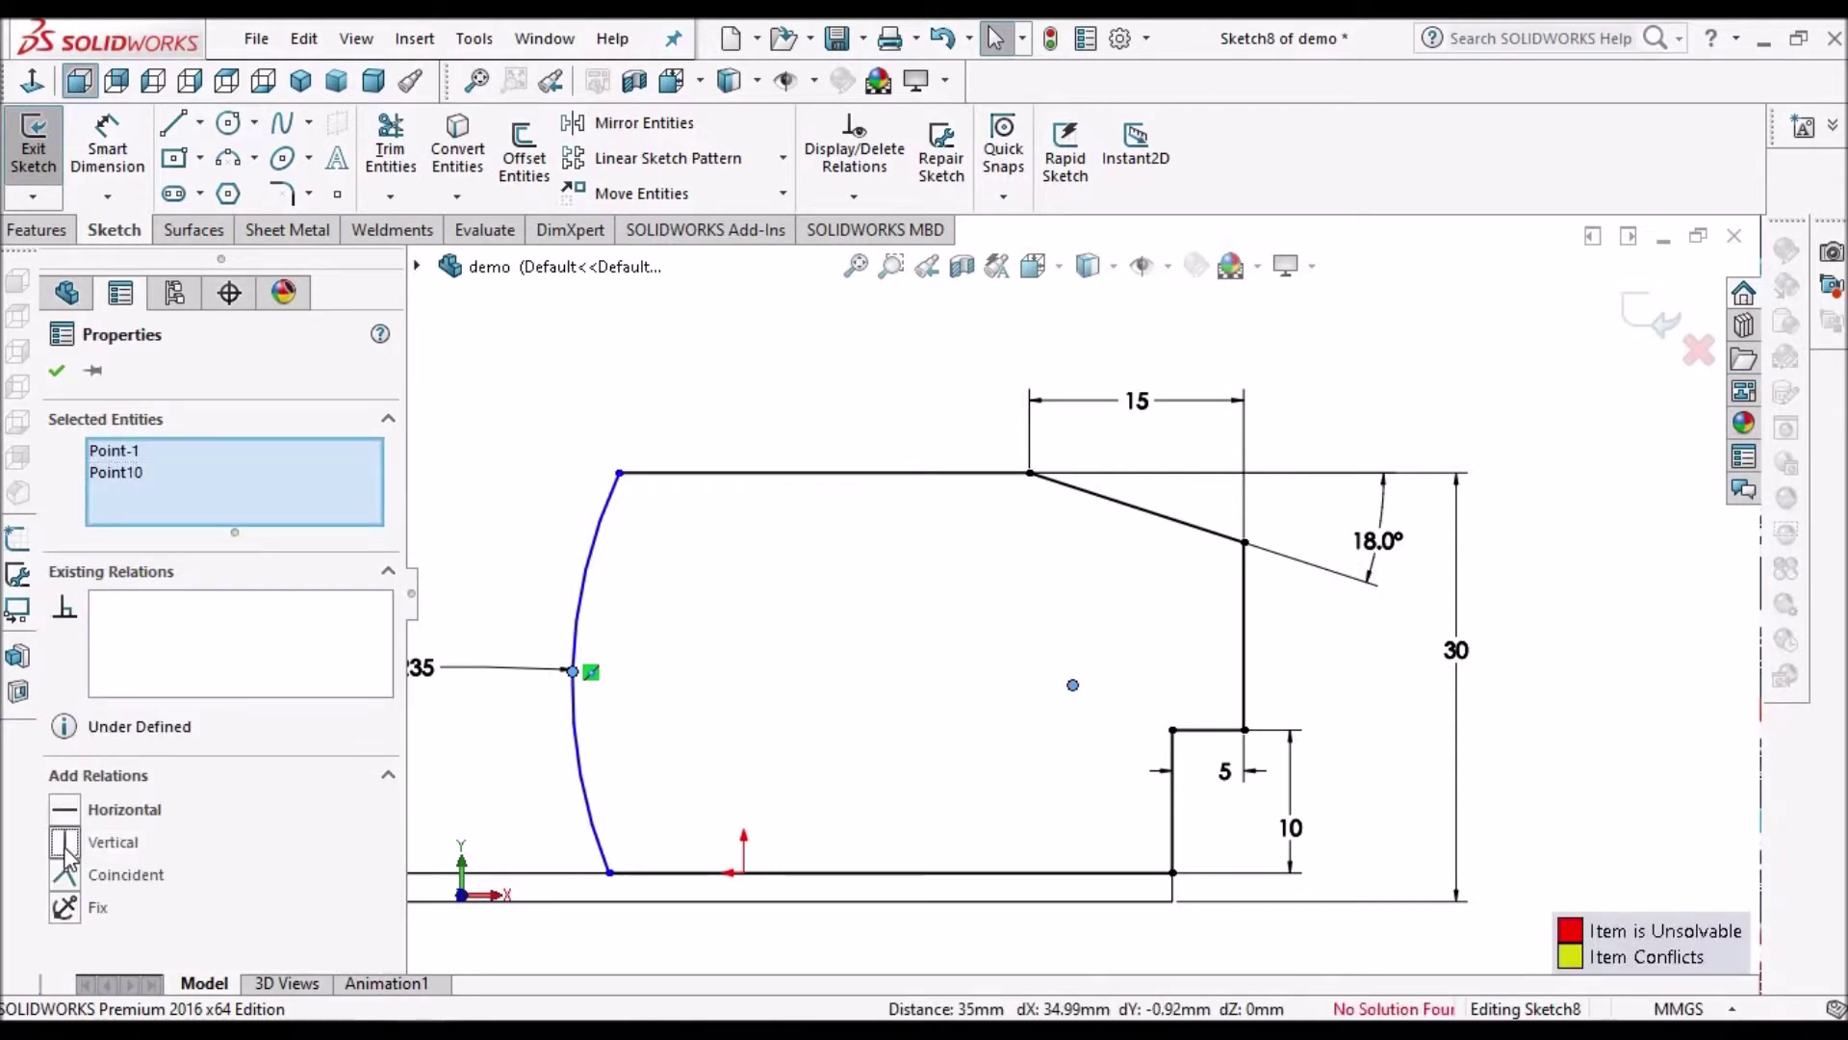
pyautogui.rightClick(198, 643)
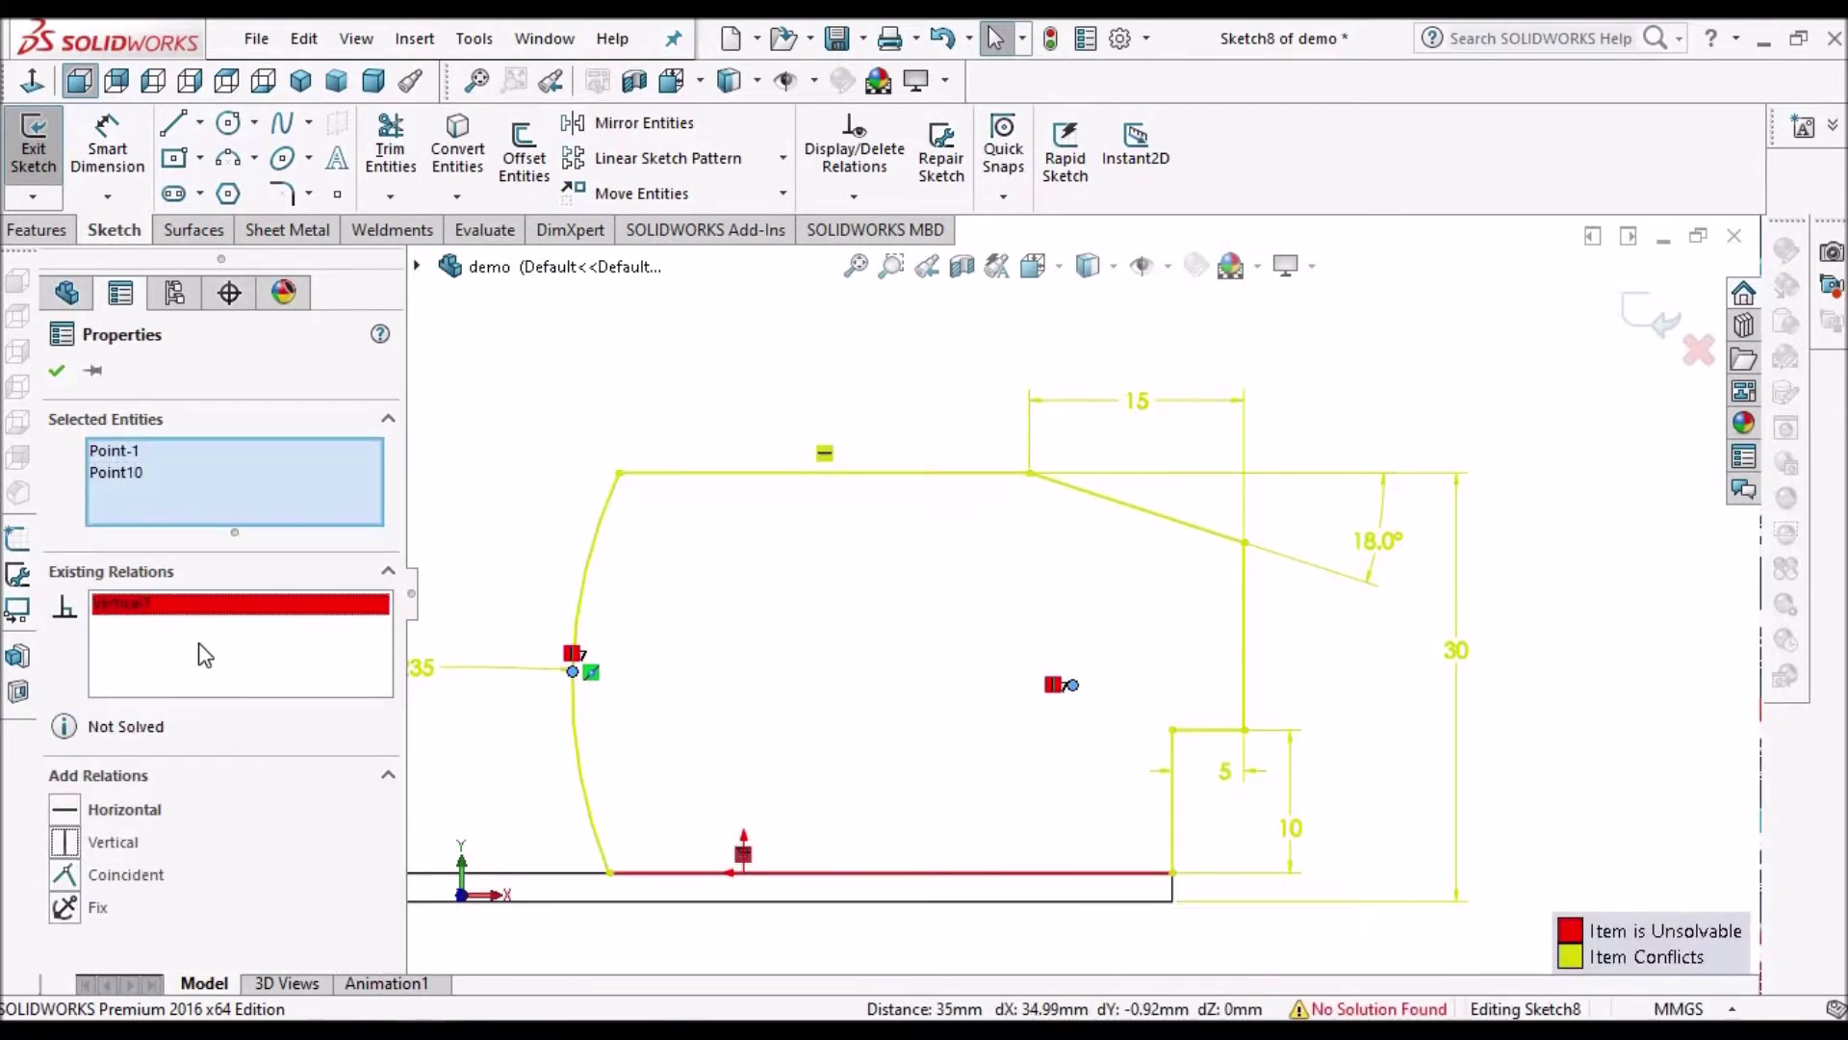
pyautogui.click(69, 820)
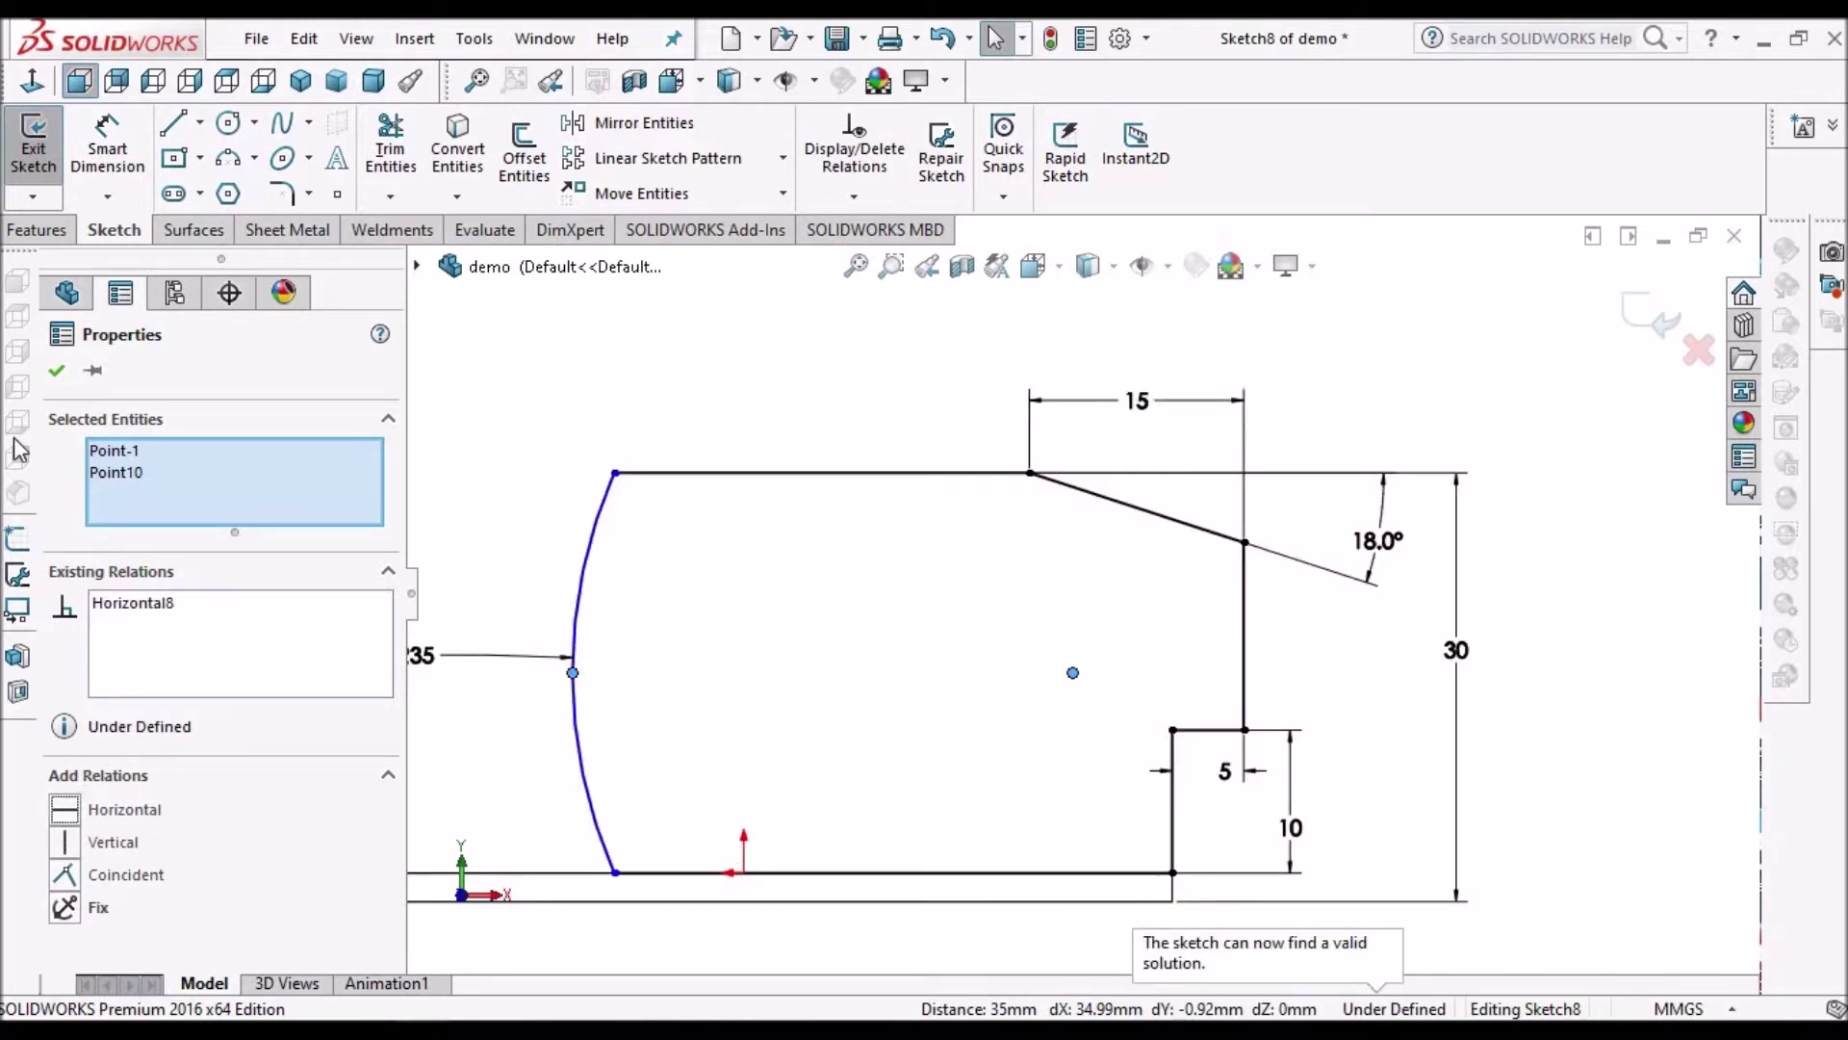
pyautogui.click(702, 393)
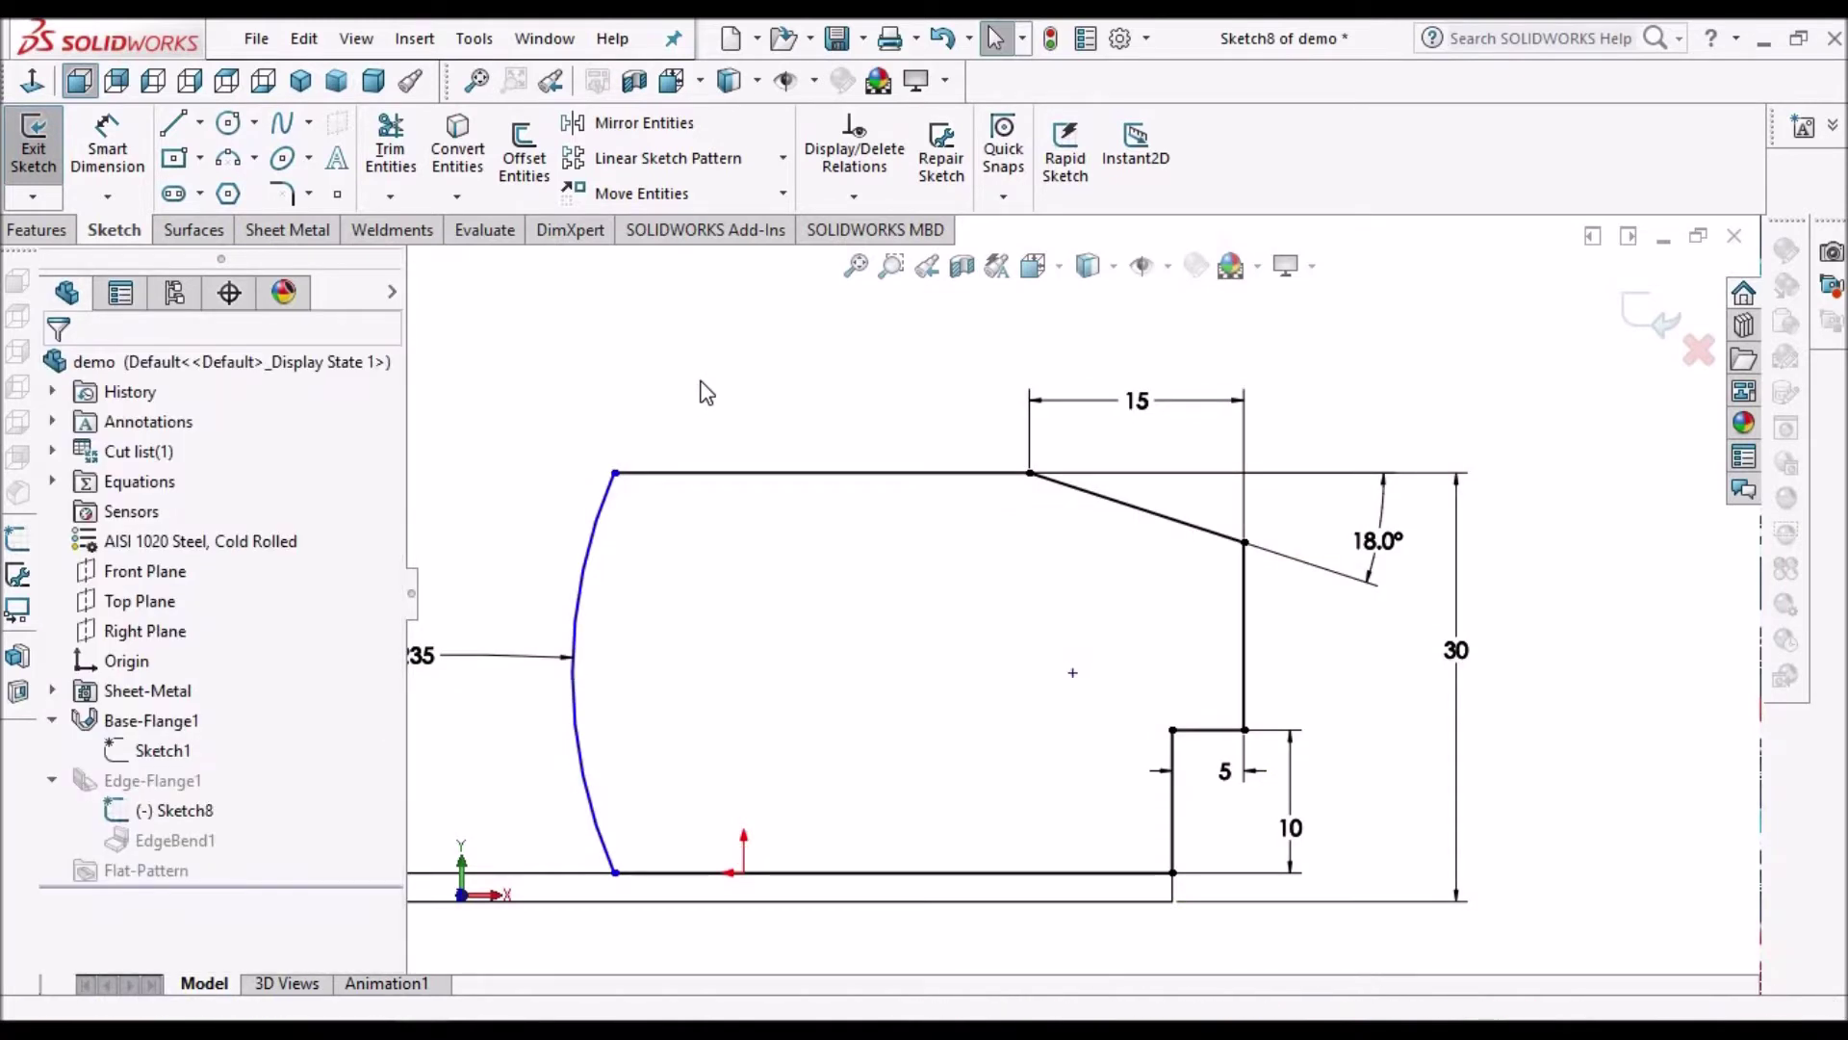
pyautogui.press('f')
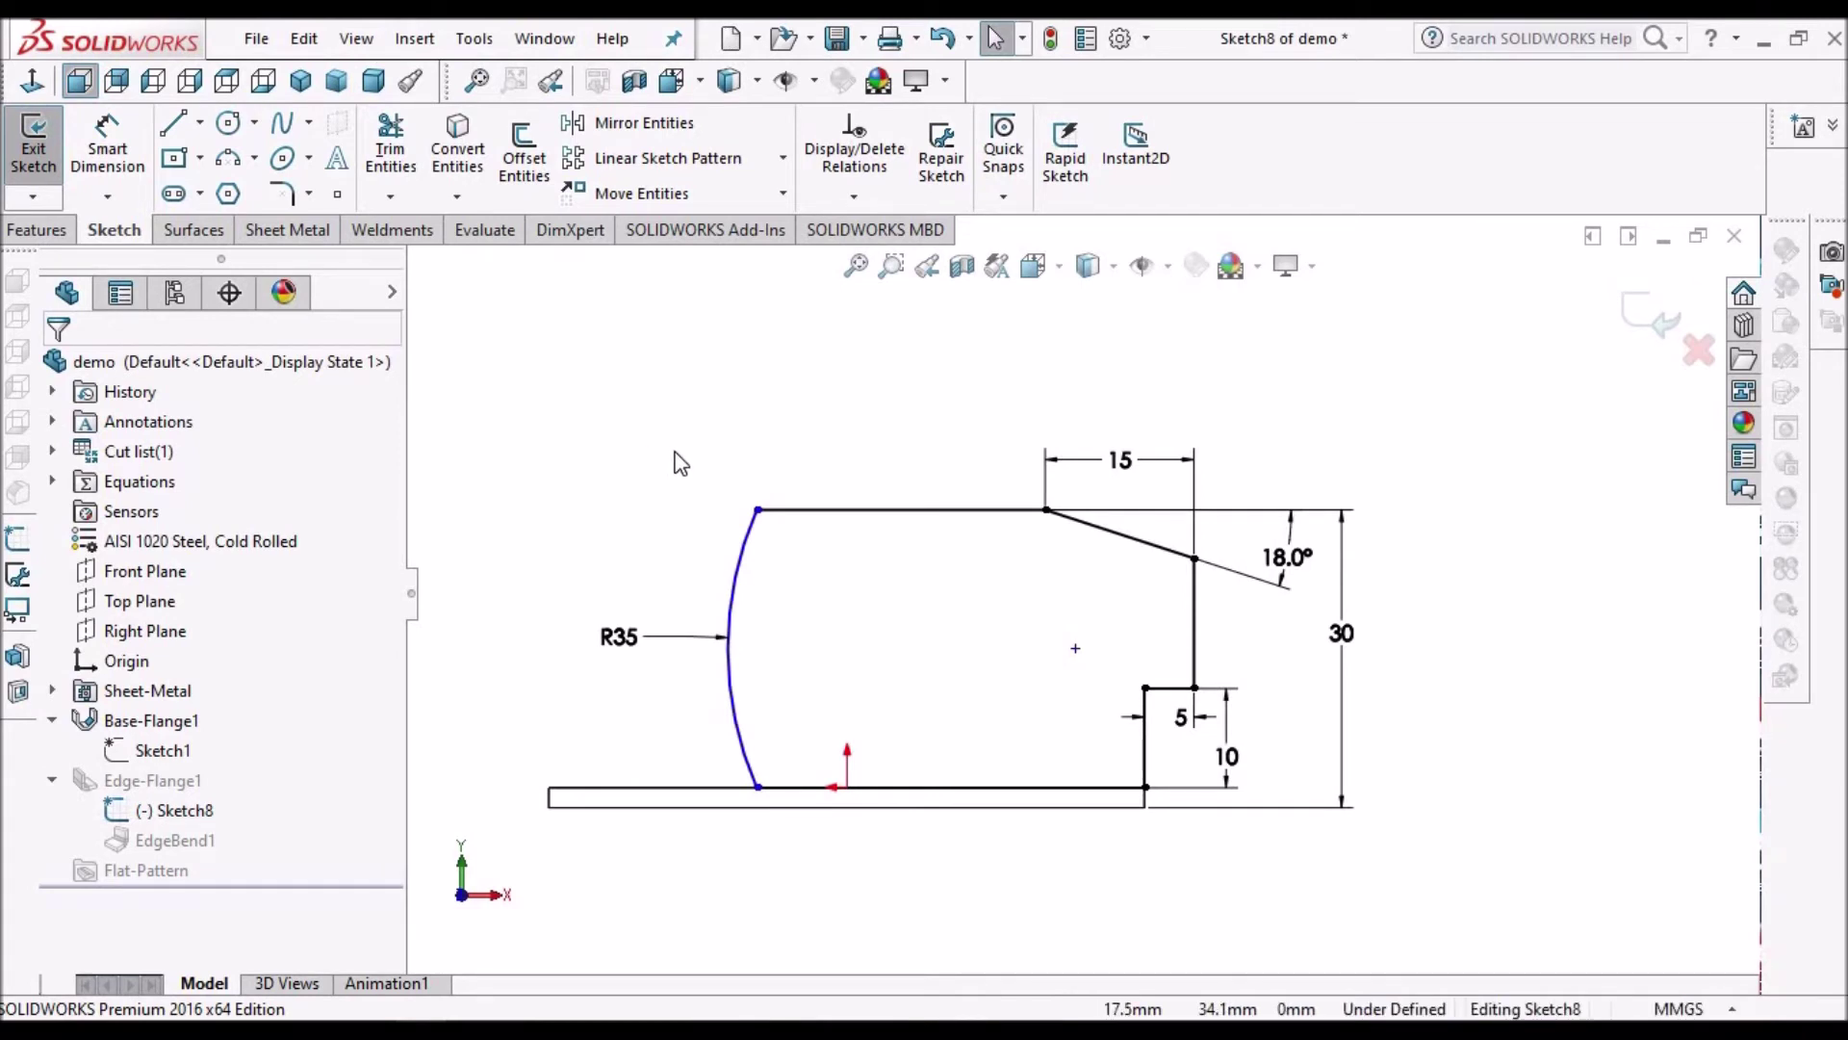
pyautogui.click(108, 144)
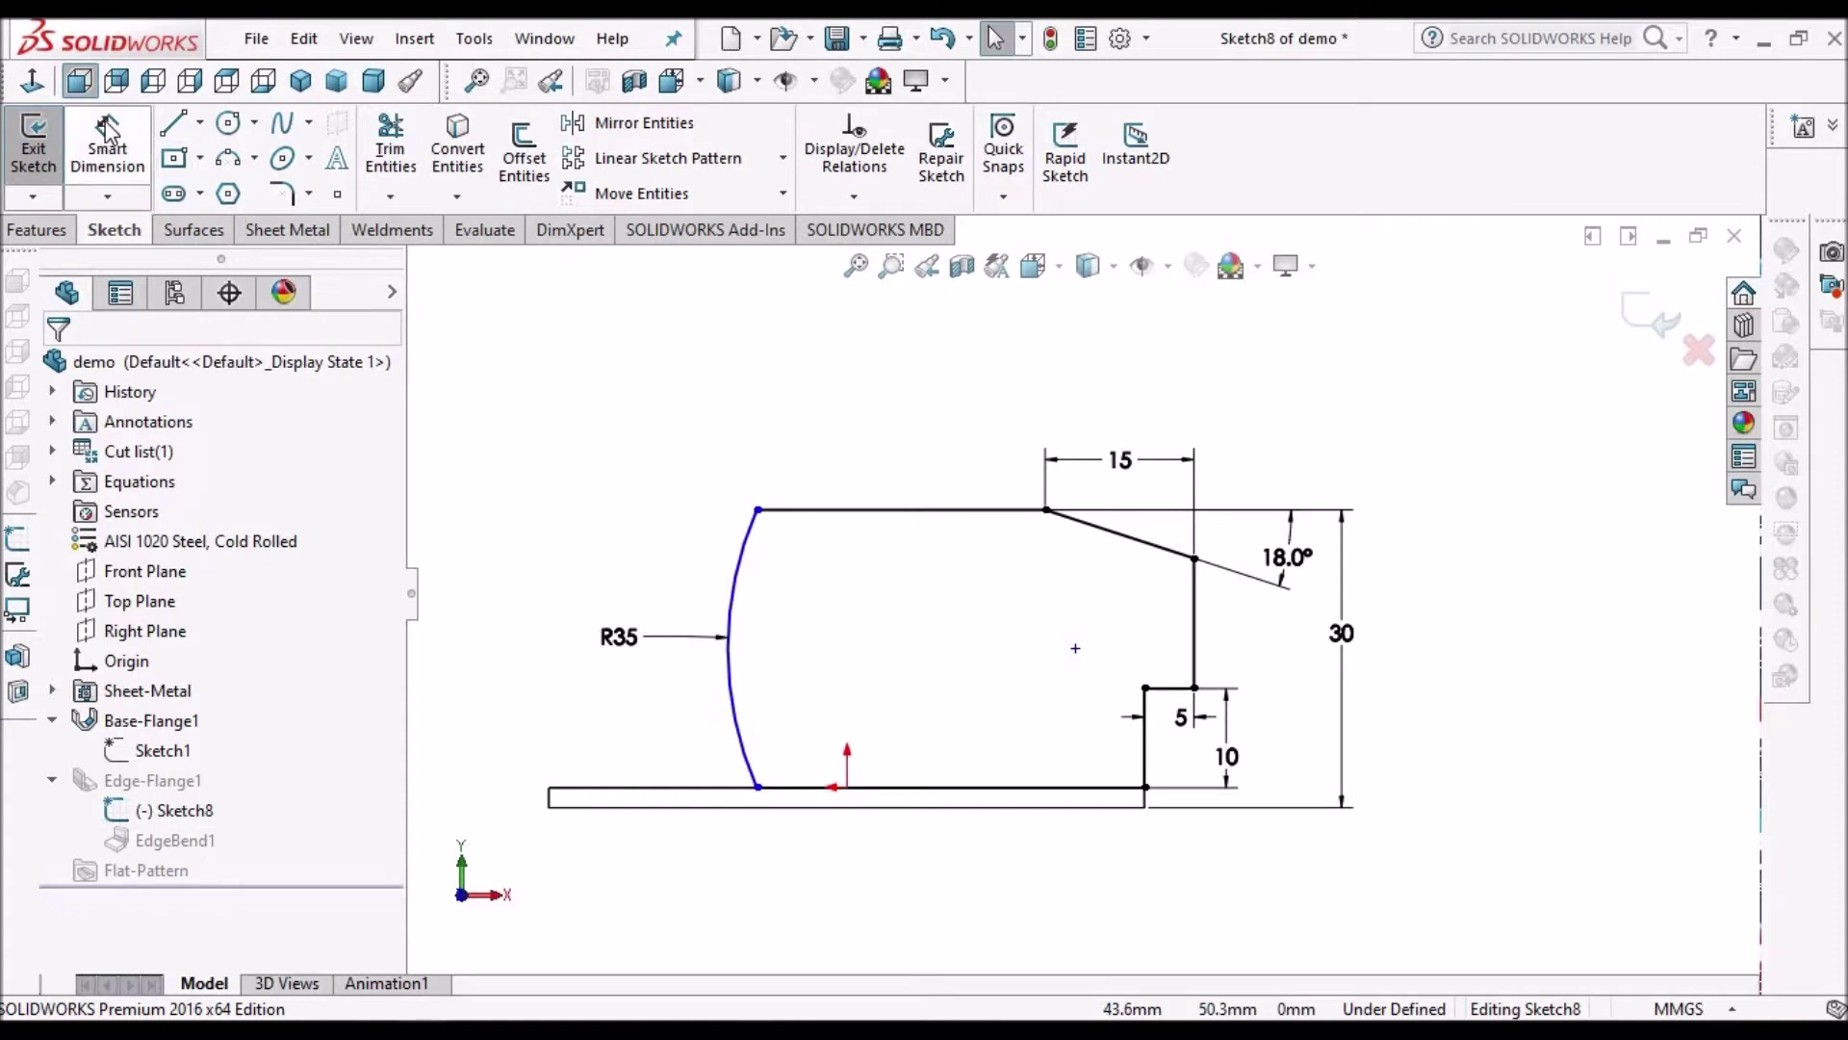
# Step: Dimension from the right vertical edge to the arc's outermost point, using Max arc condition
pyautogui.click(1196, 651)
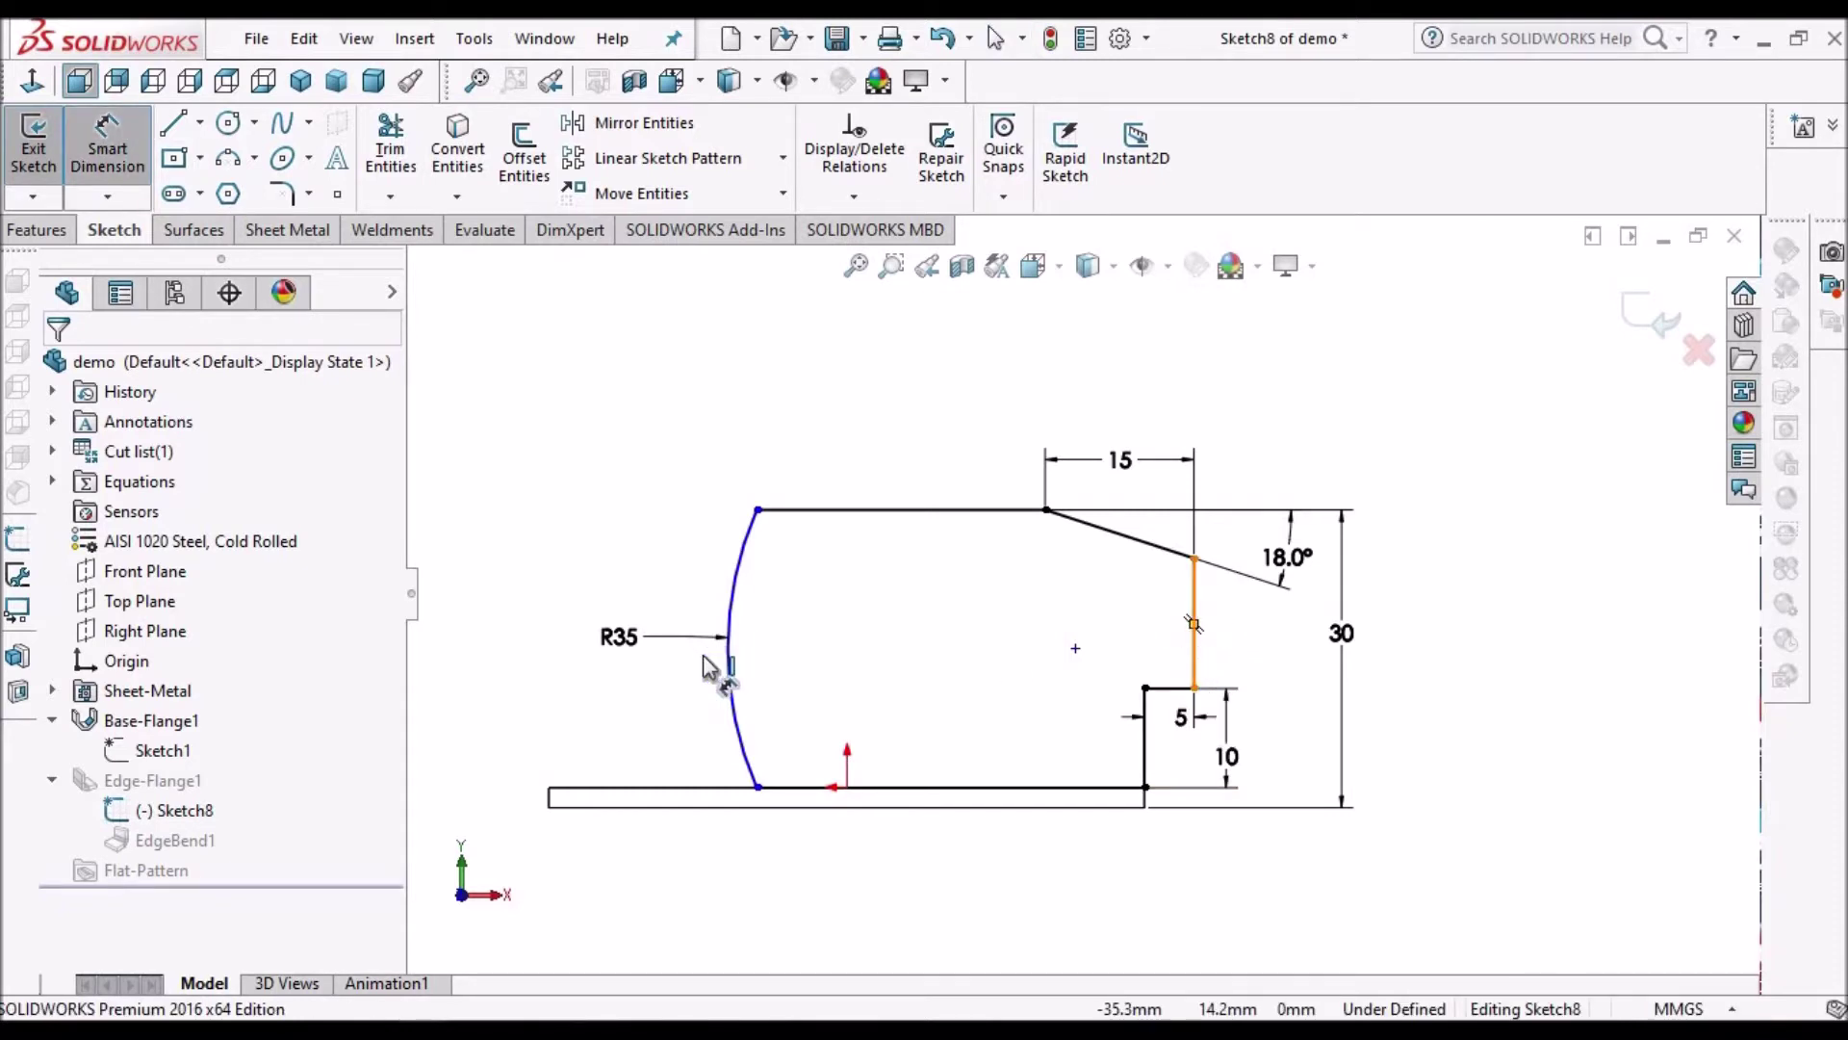
pyautogui.click(732, 717)
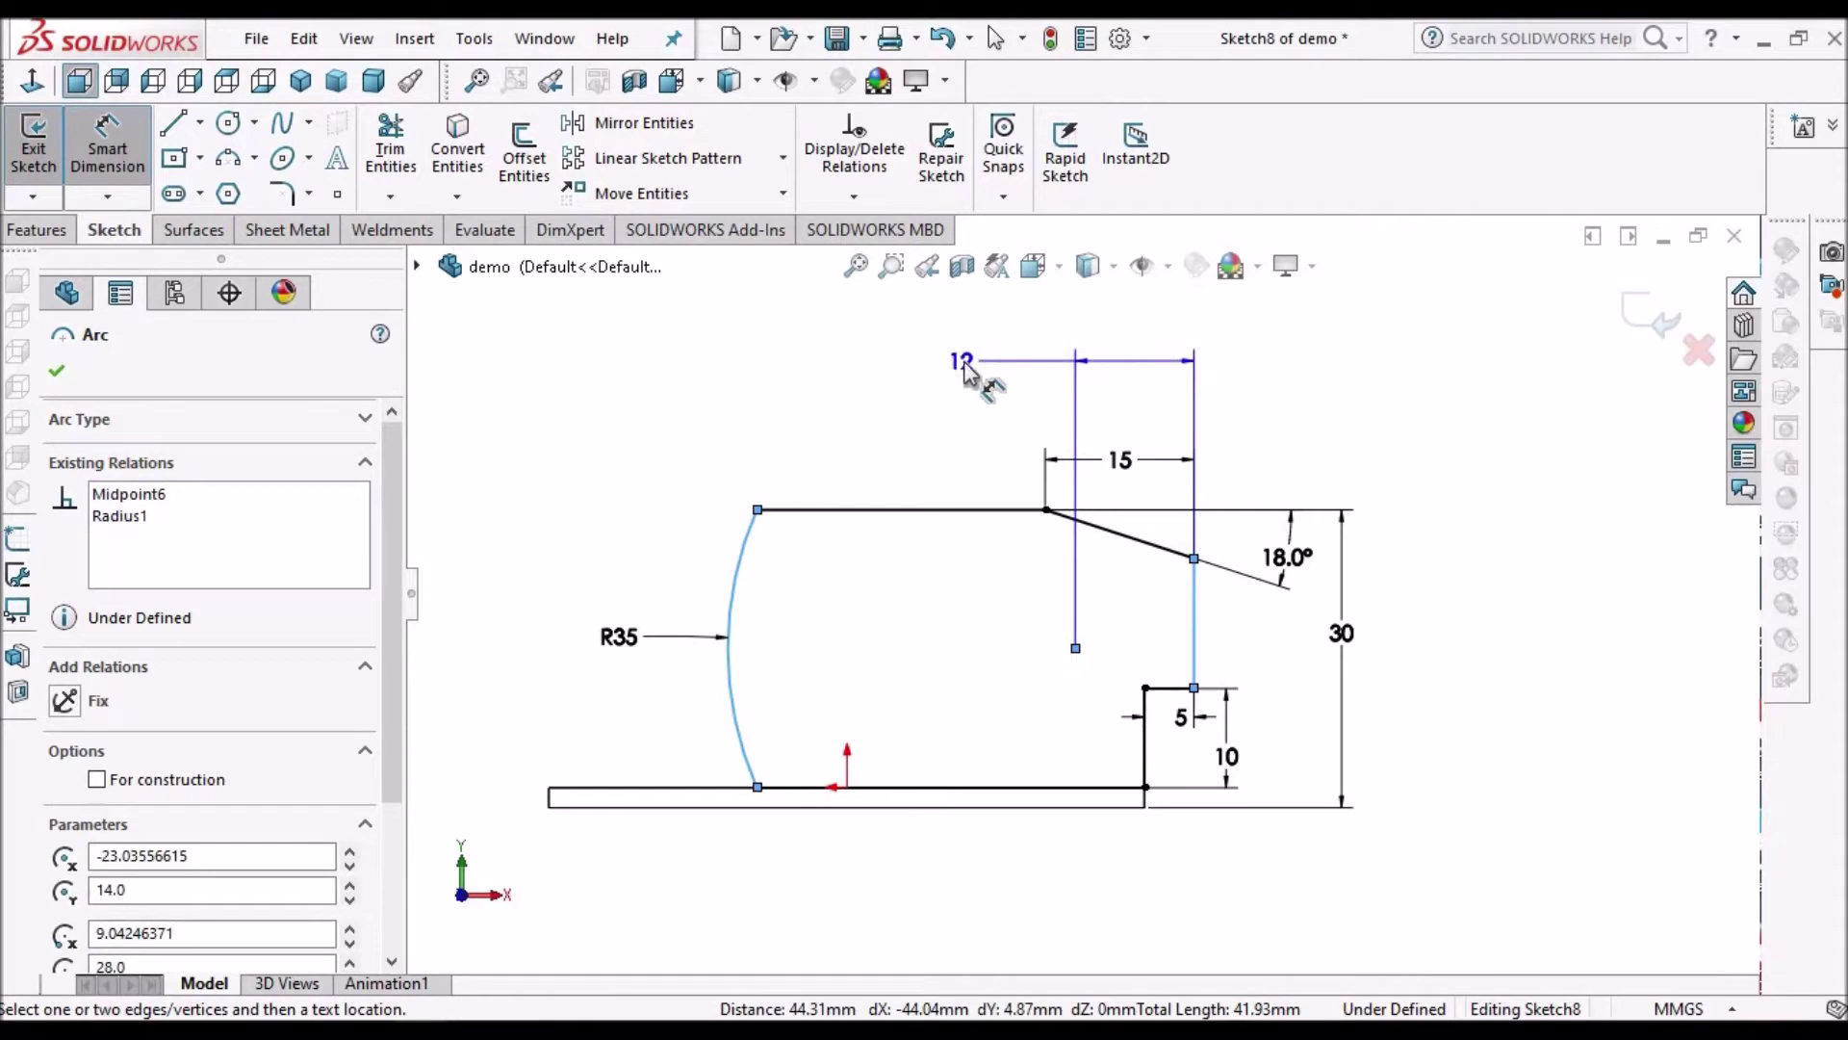
pyautogui.click(1136, 375)
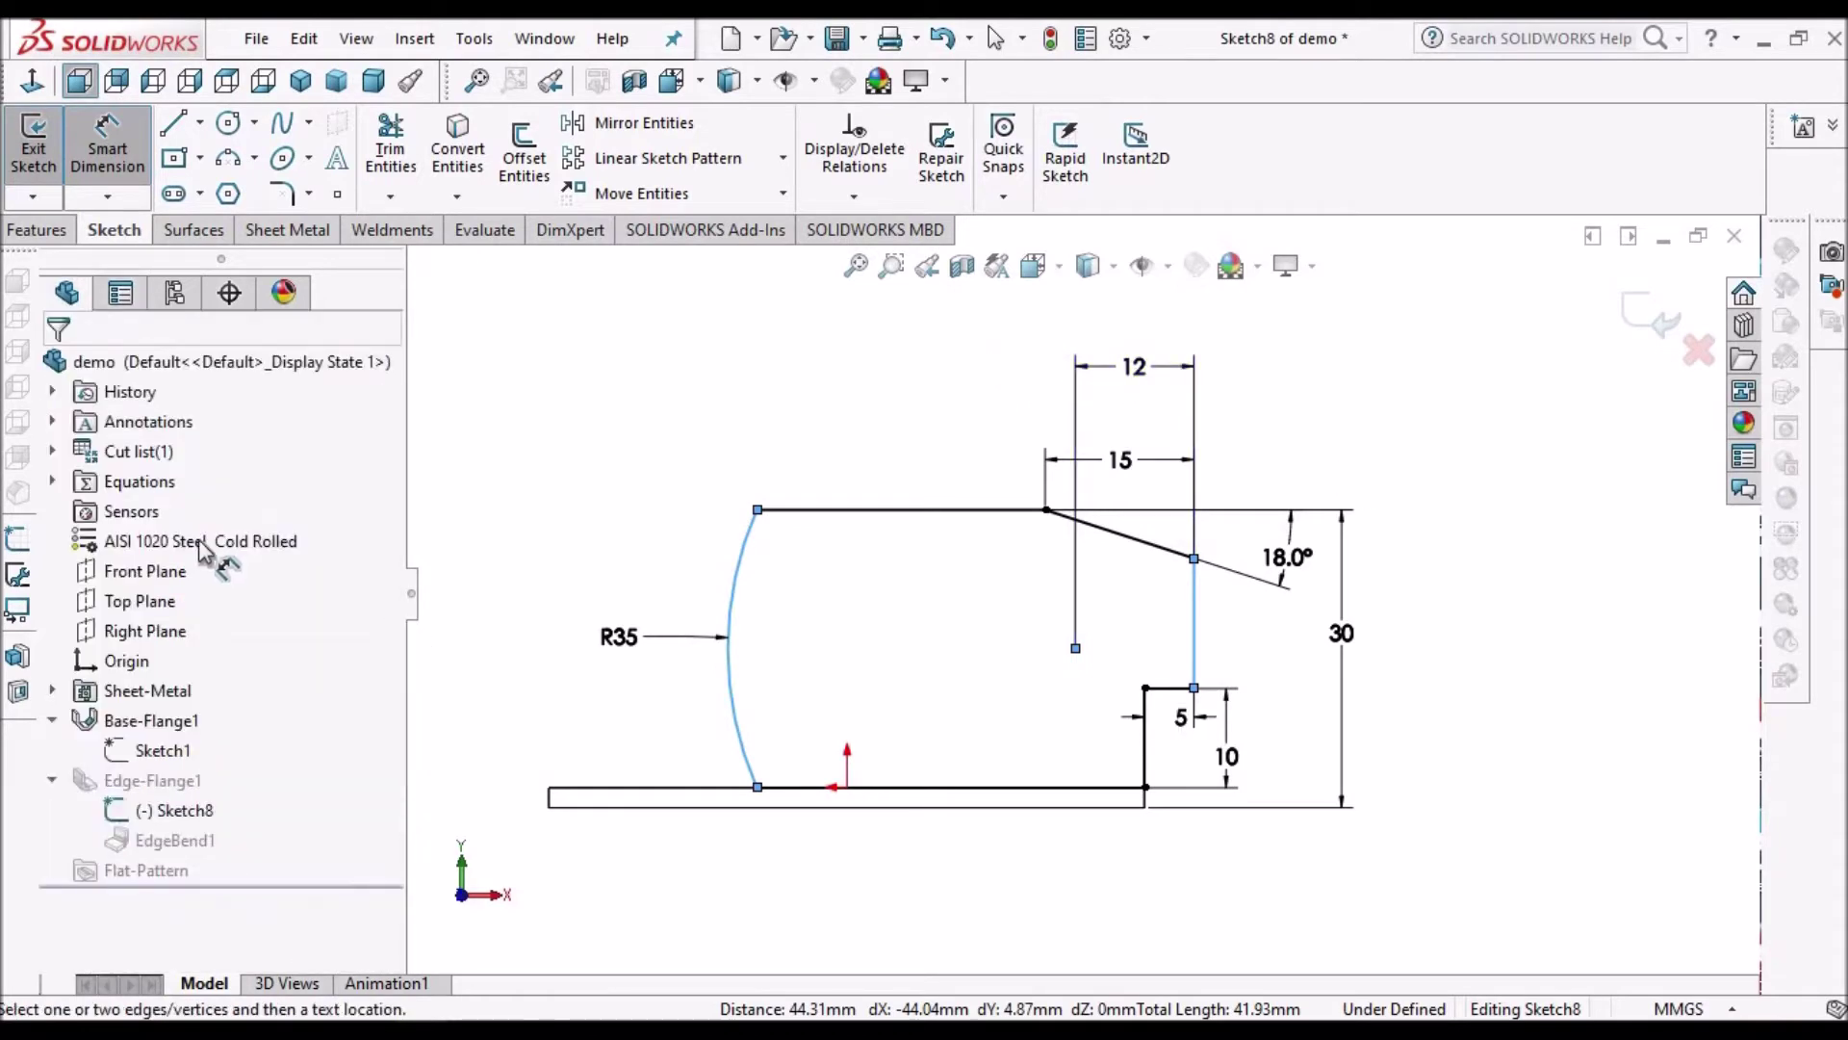
pyautogui.press('Return')
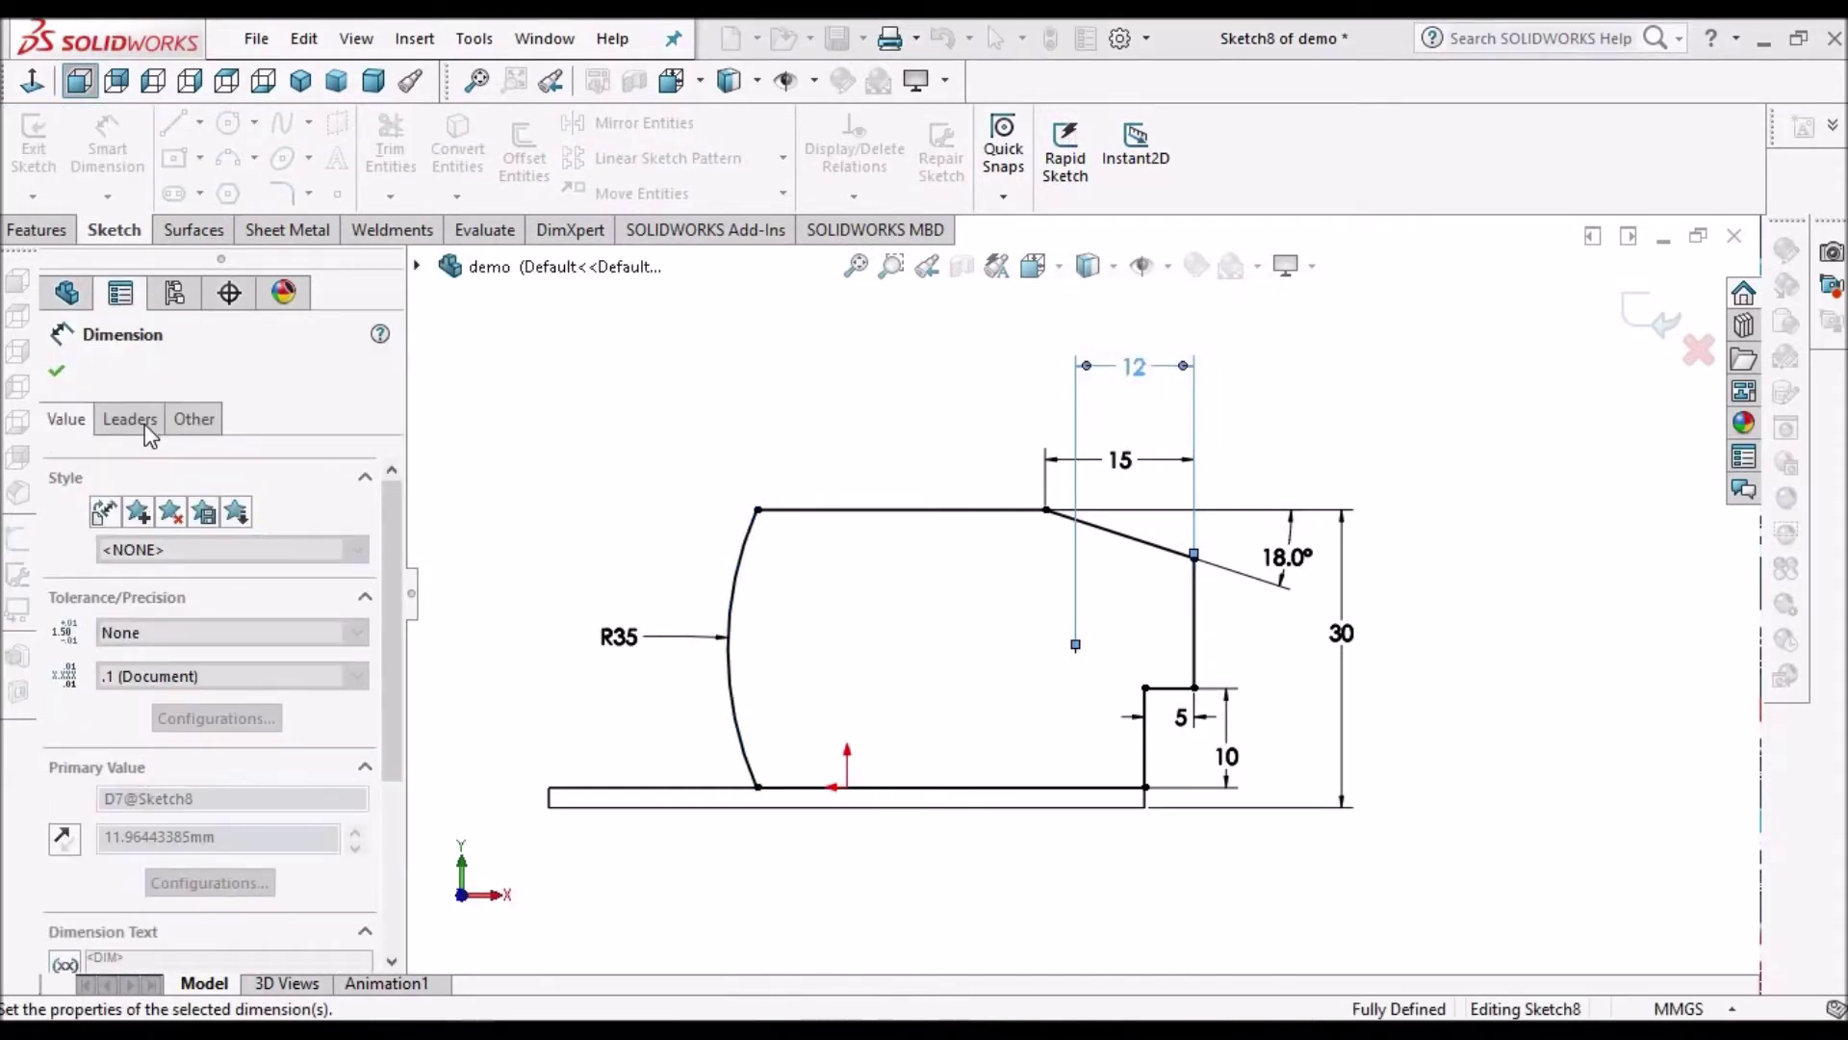
pyautogui.click(145, 425)
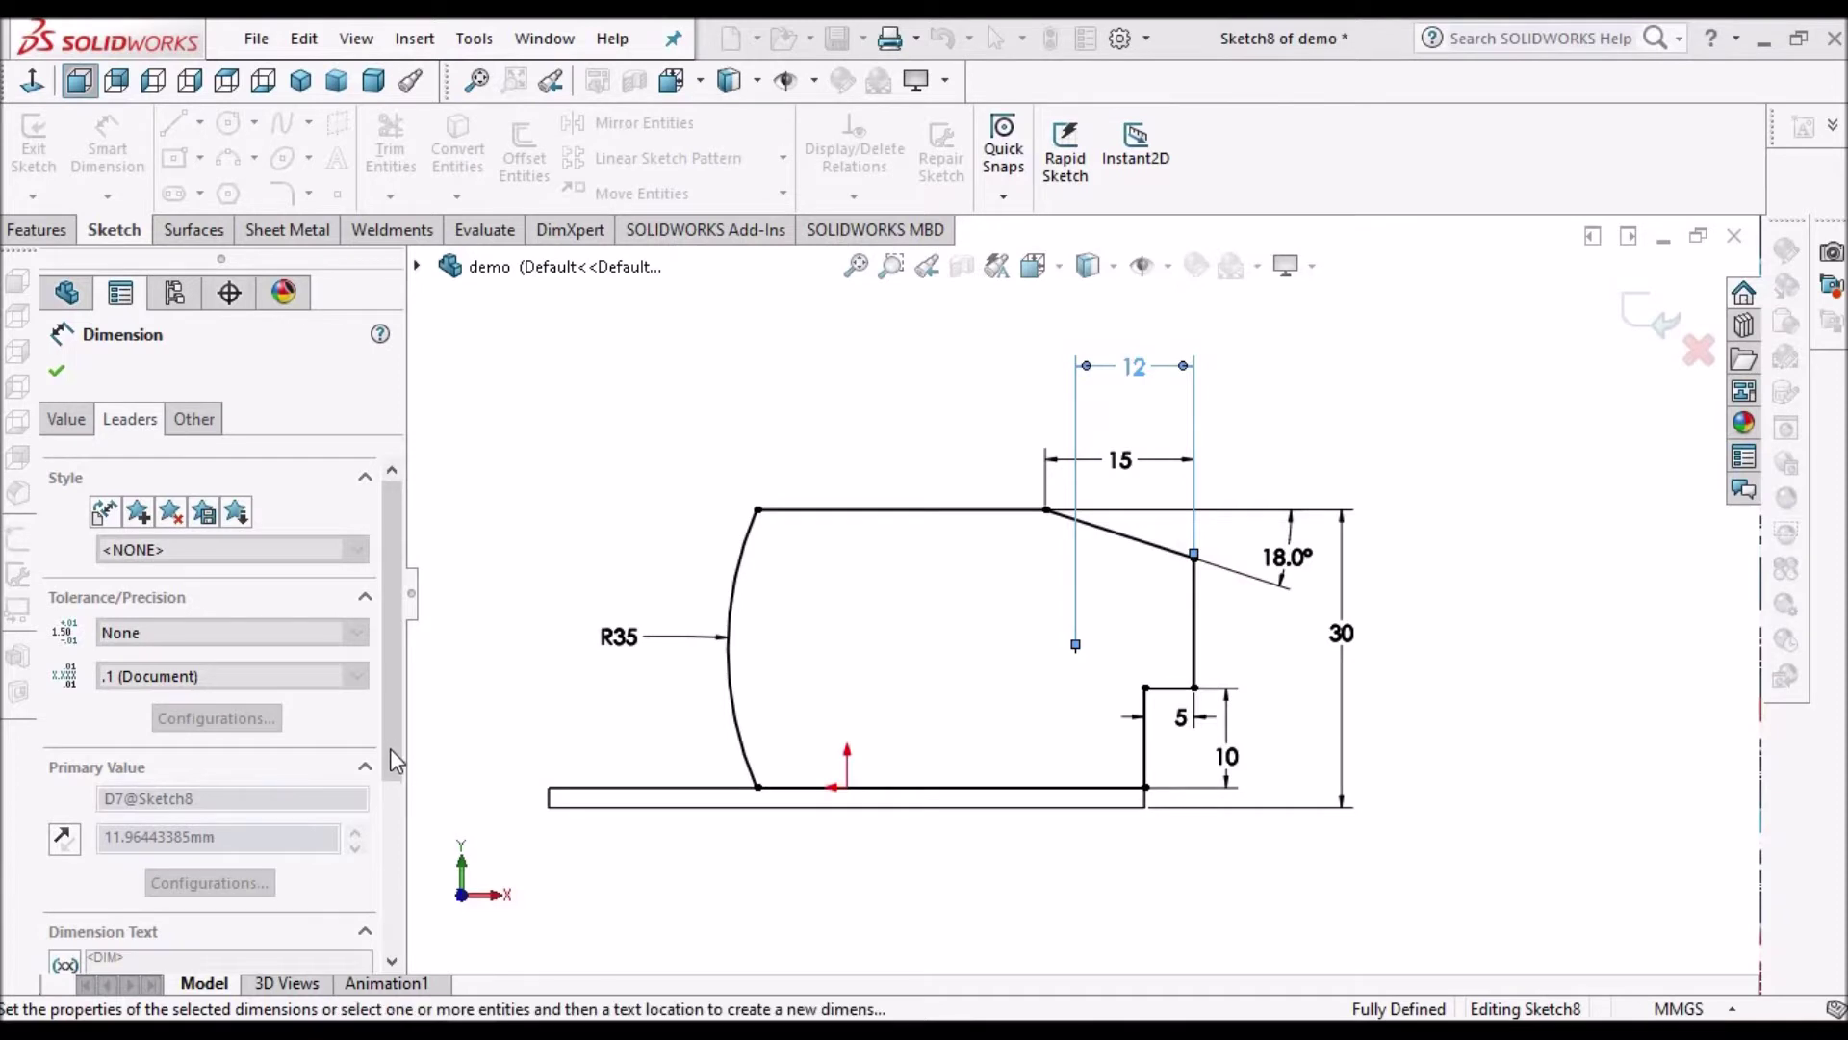
pyautogui.moveTo(390, 748); pyautogui.dragTo(367, 954)
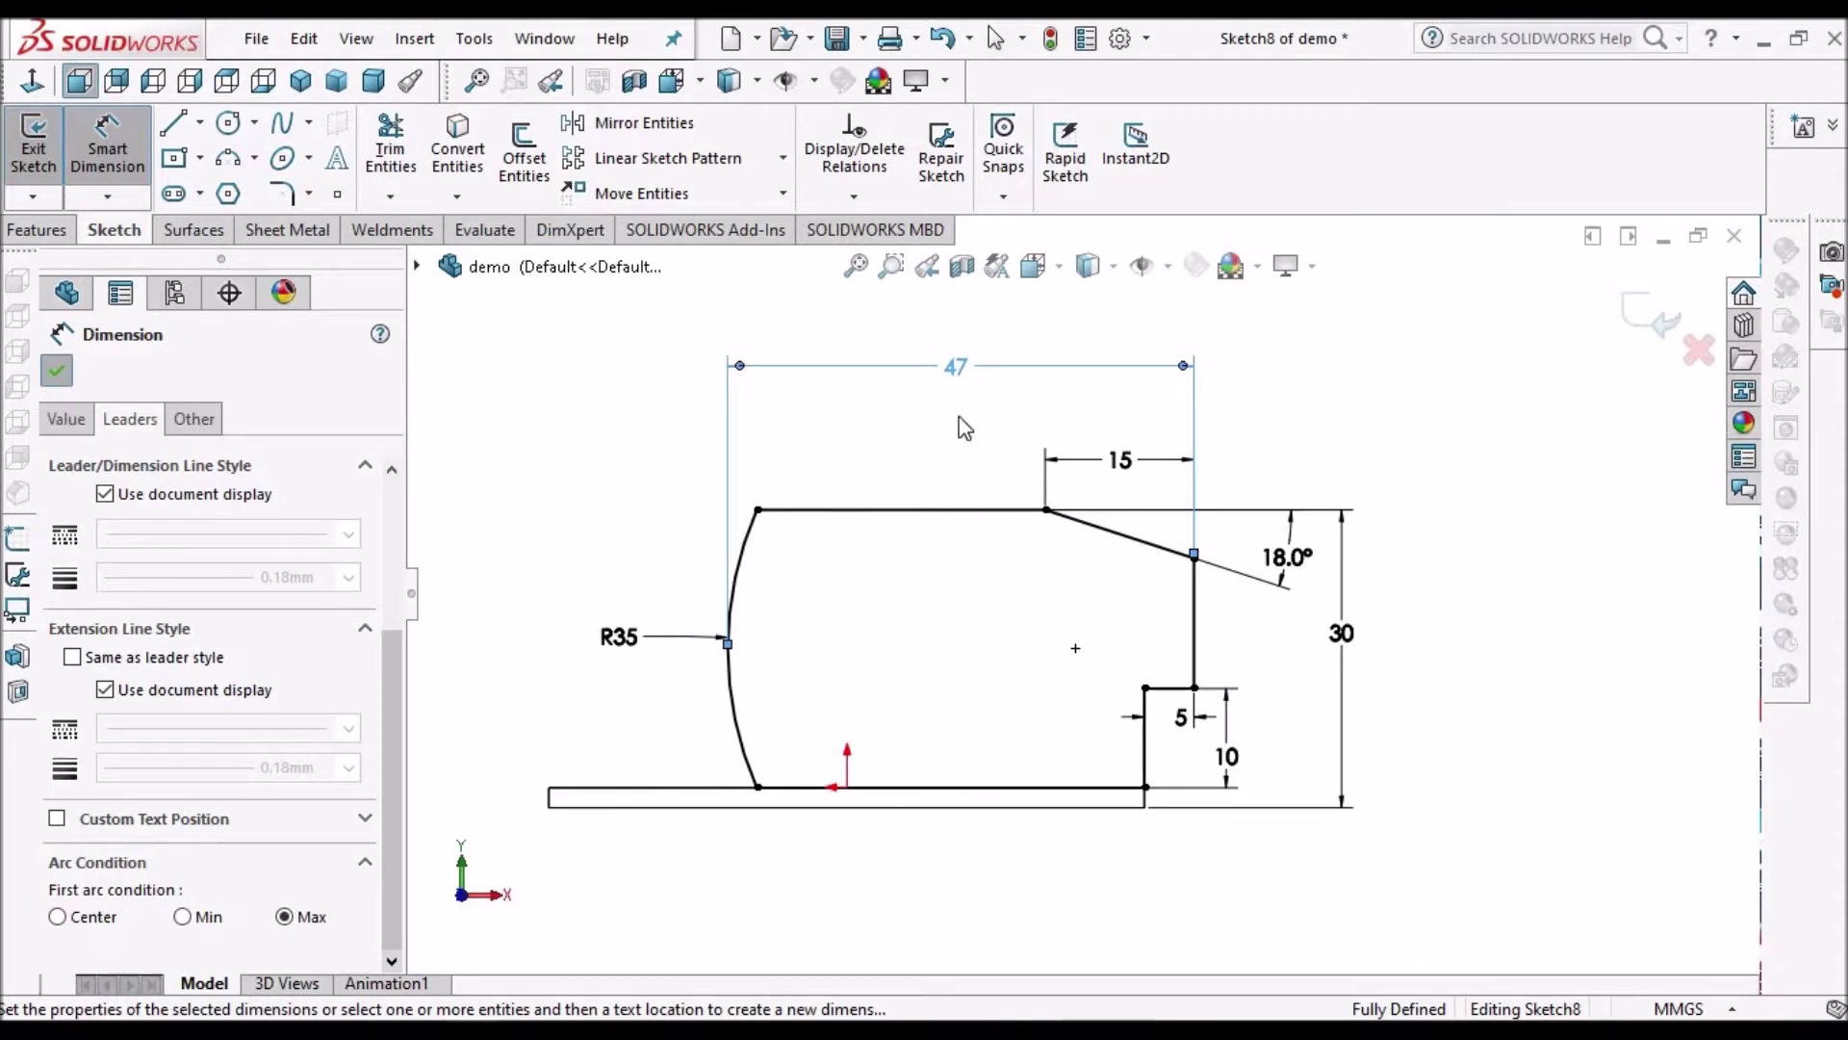
pyautogui.click(1375, 370)
# Step: Change that width dimension from 47 to 45 and exit the sketch
pyautogui.scroll(3, 1034, 585)
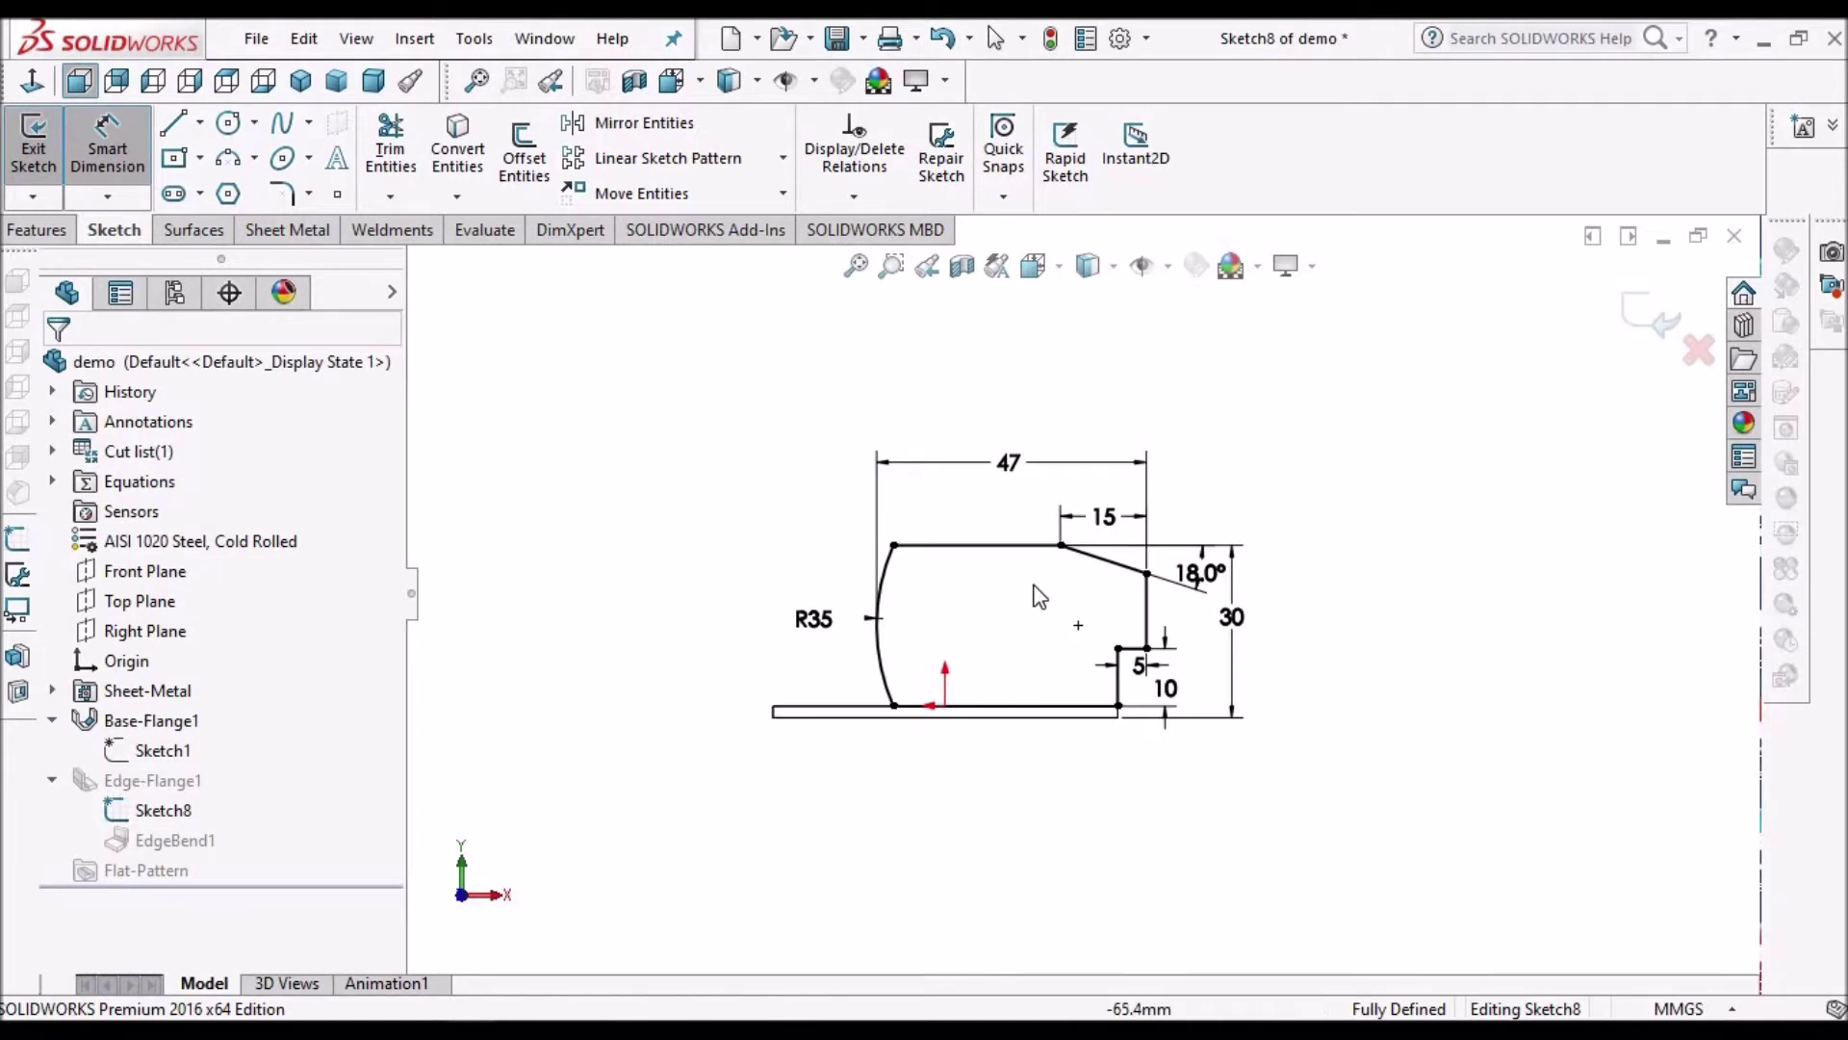
pyautogui.scroll(-2, 1035, 594)
pyautogui.click(1008, 443)
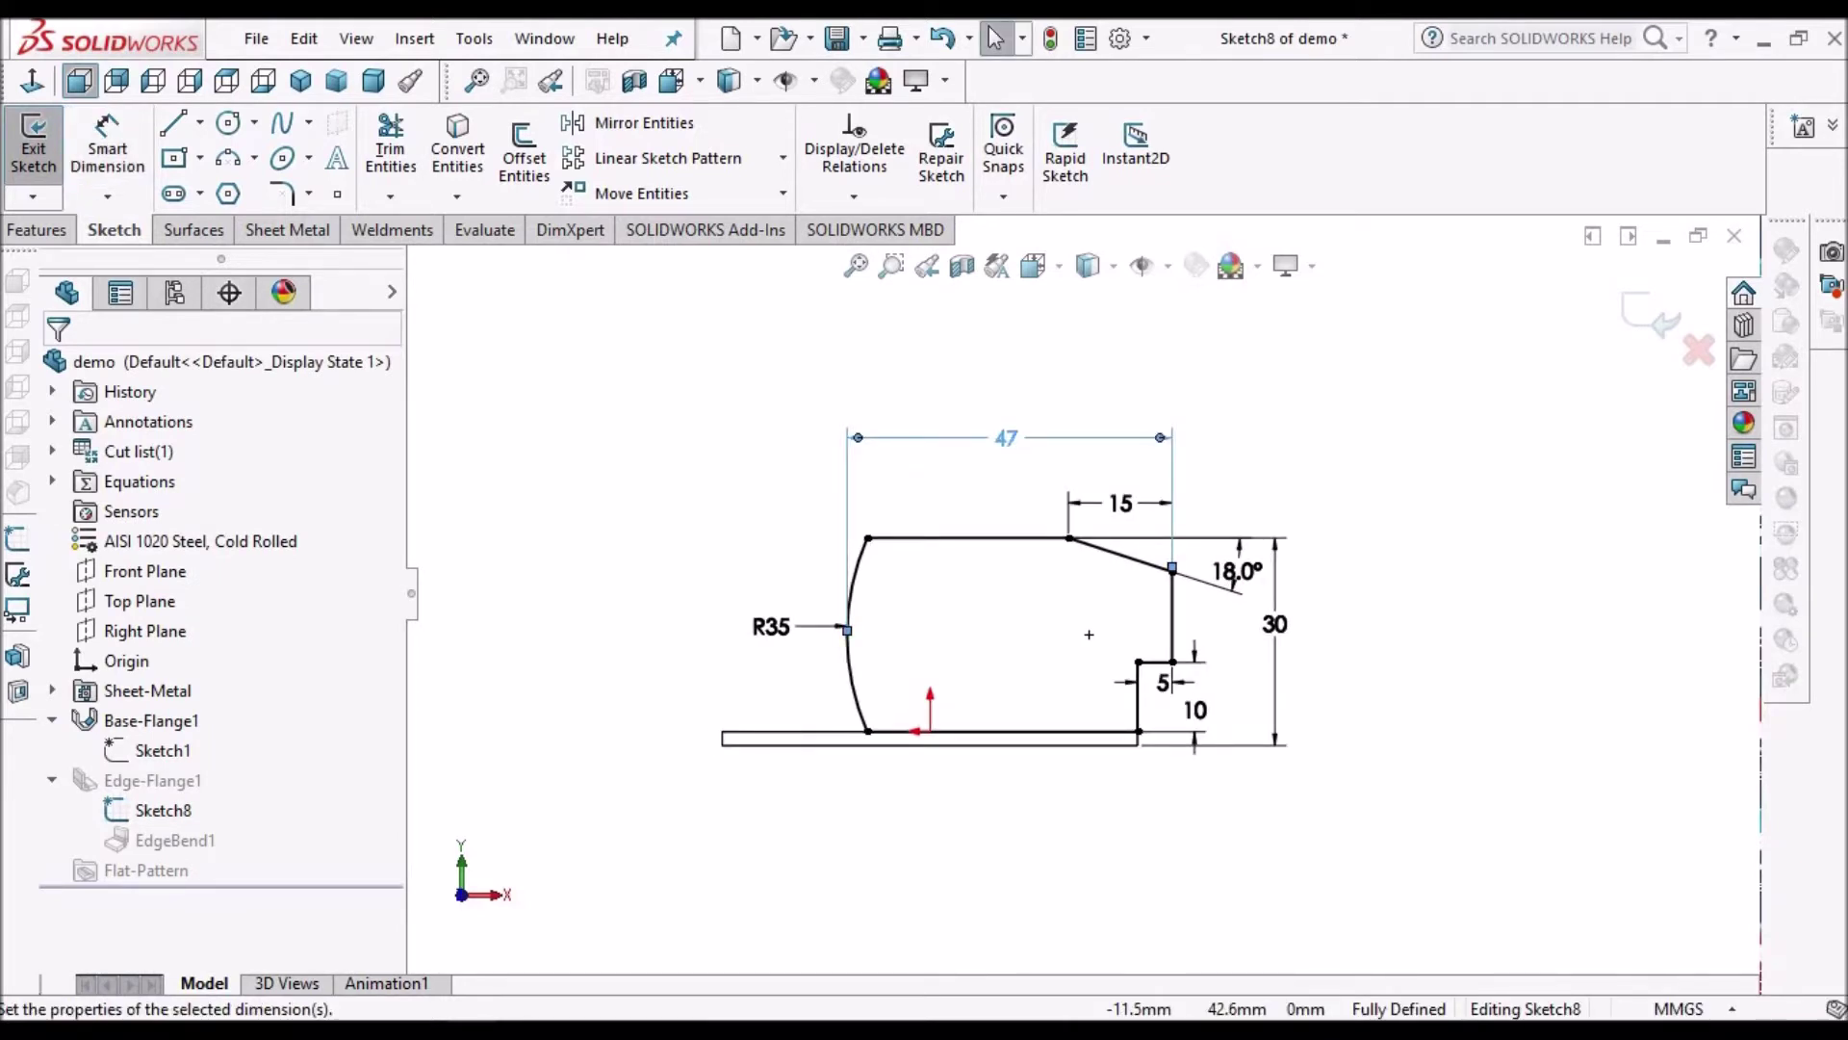
pyautogui.doubleClick(1009, 439)
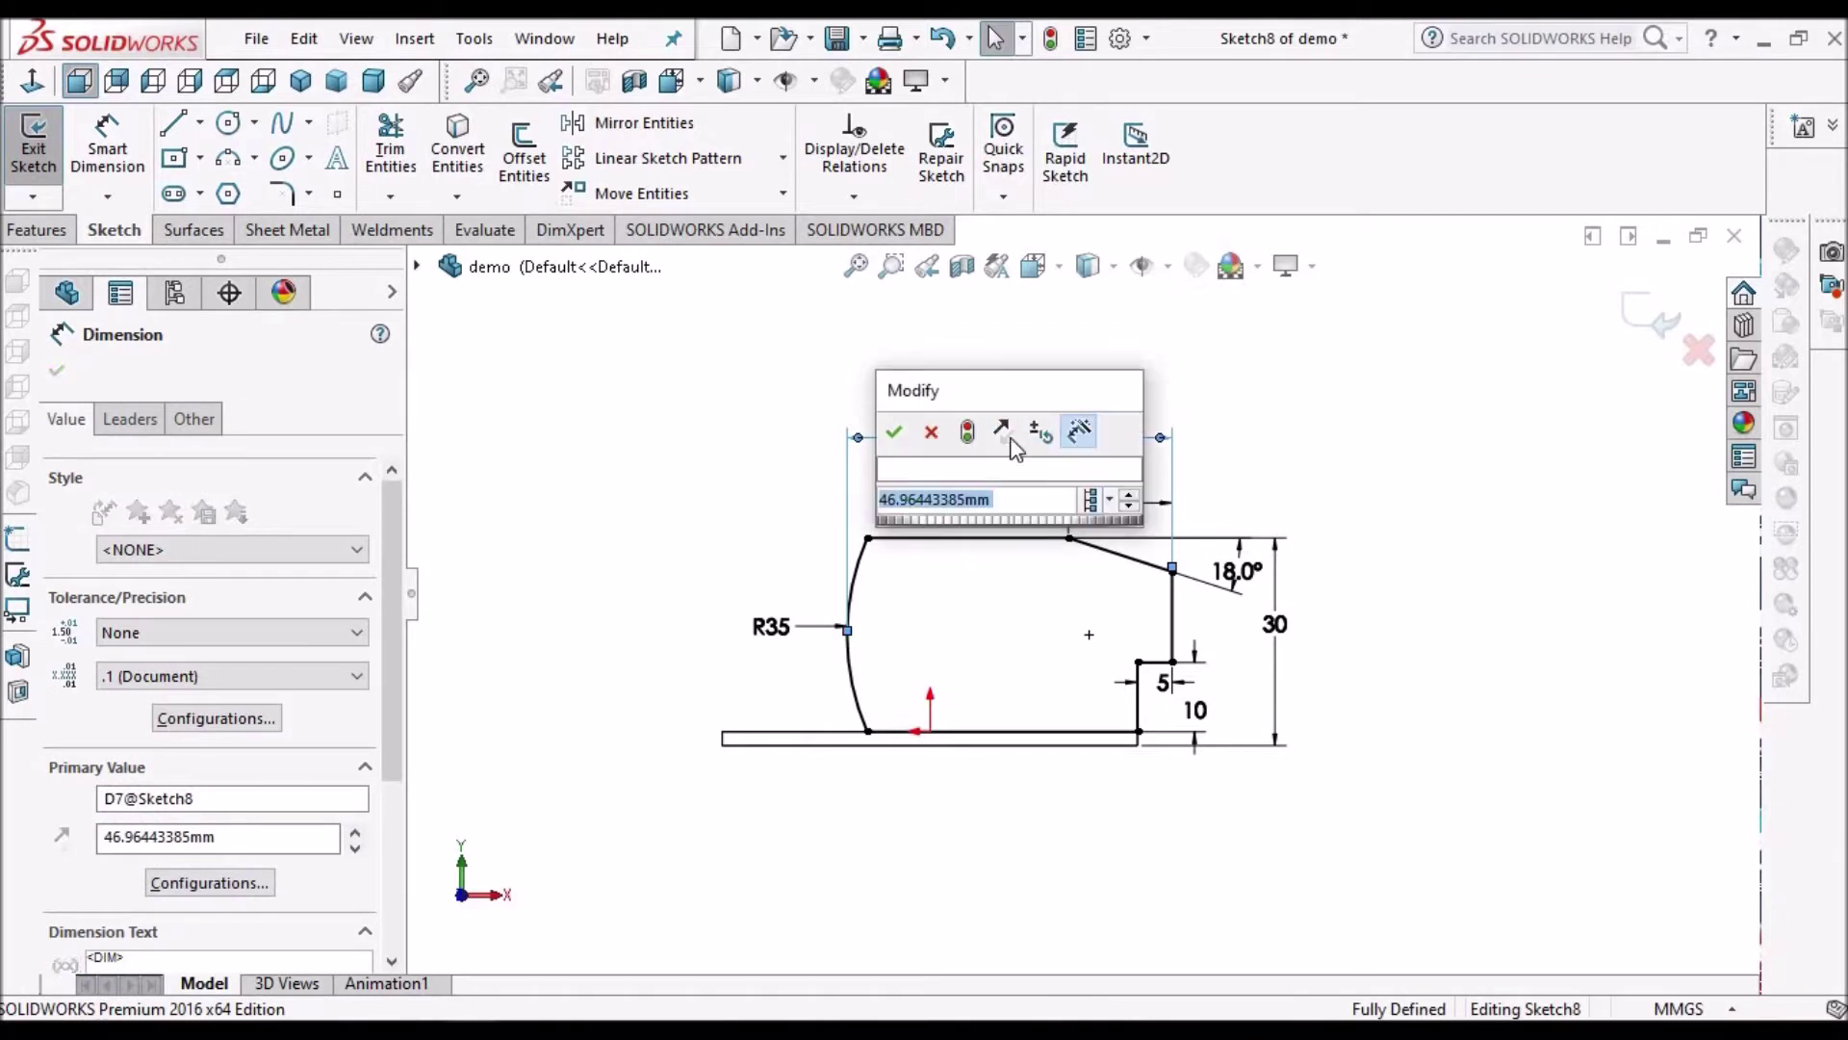
pyautogui.write('45')
pyautogui.press('Escape')
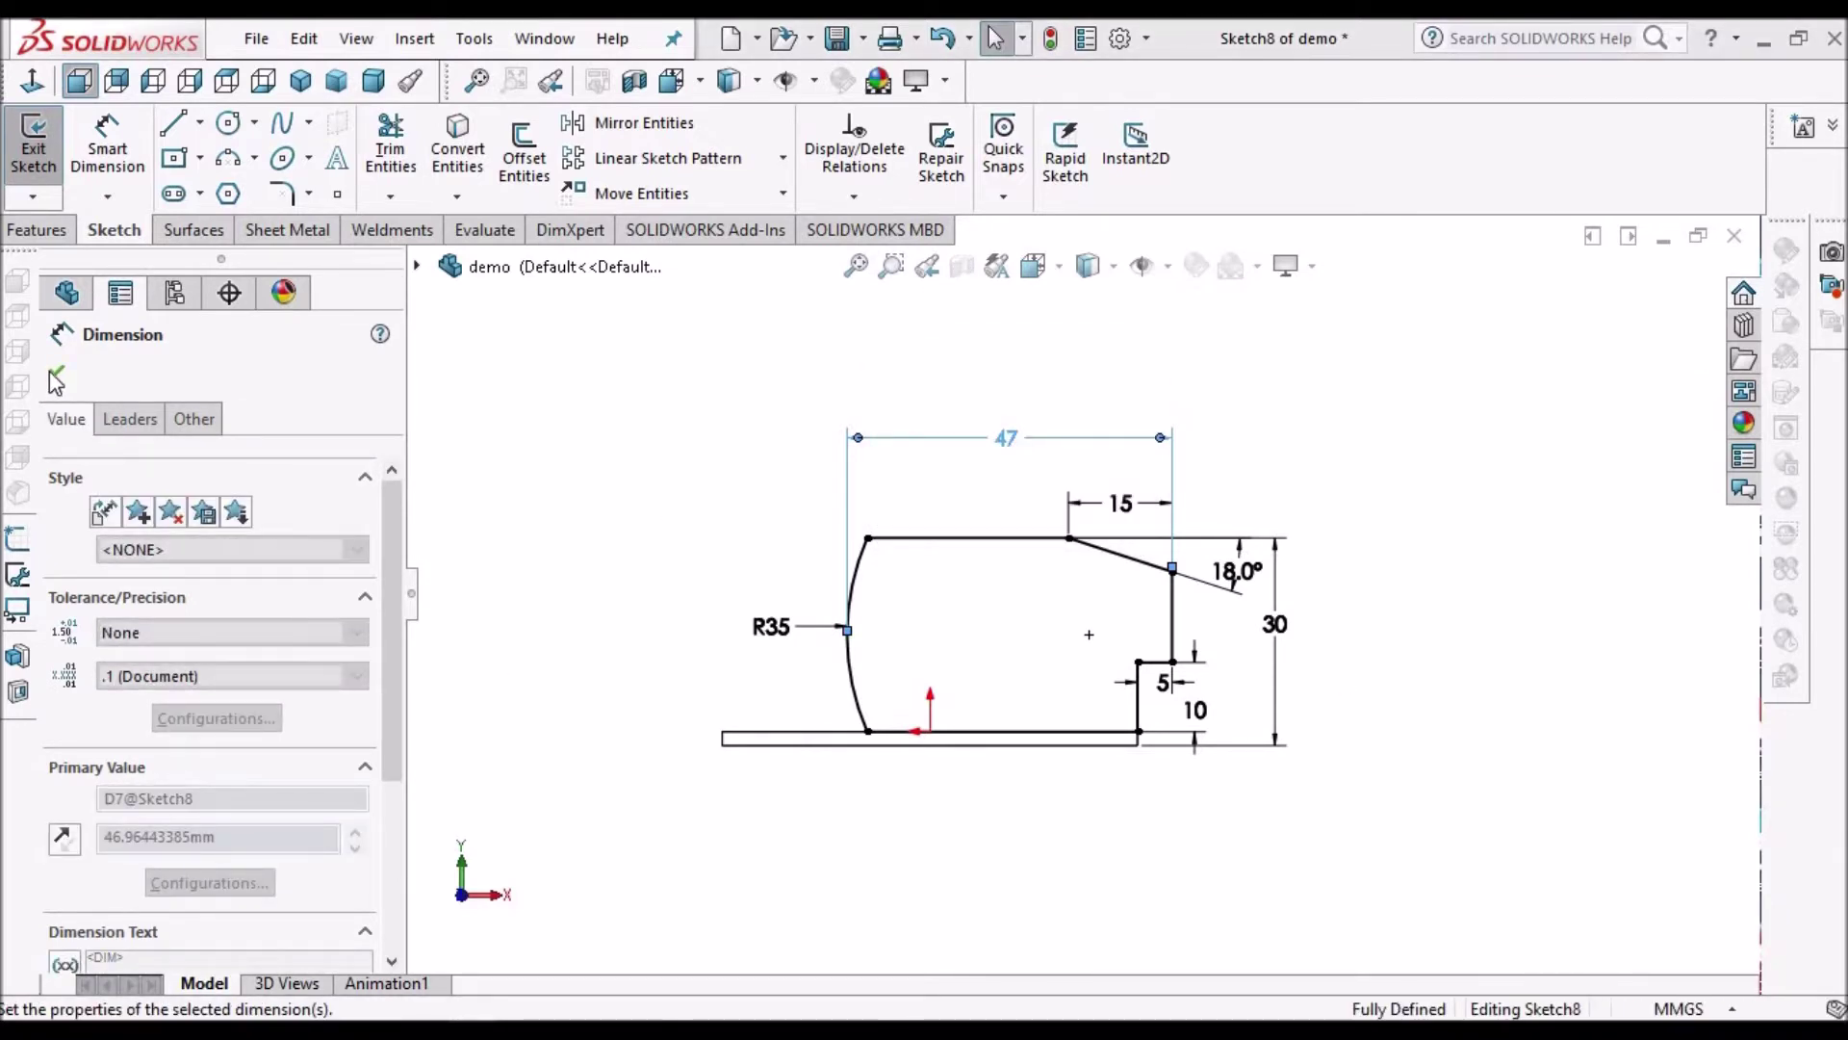
pyautogui.click(1658, 318)
pyautogui.click(1658, 319)
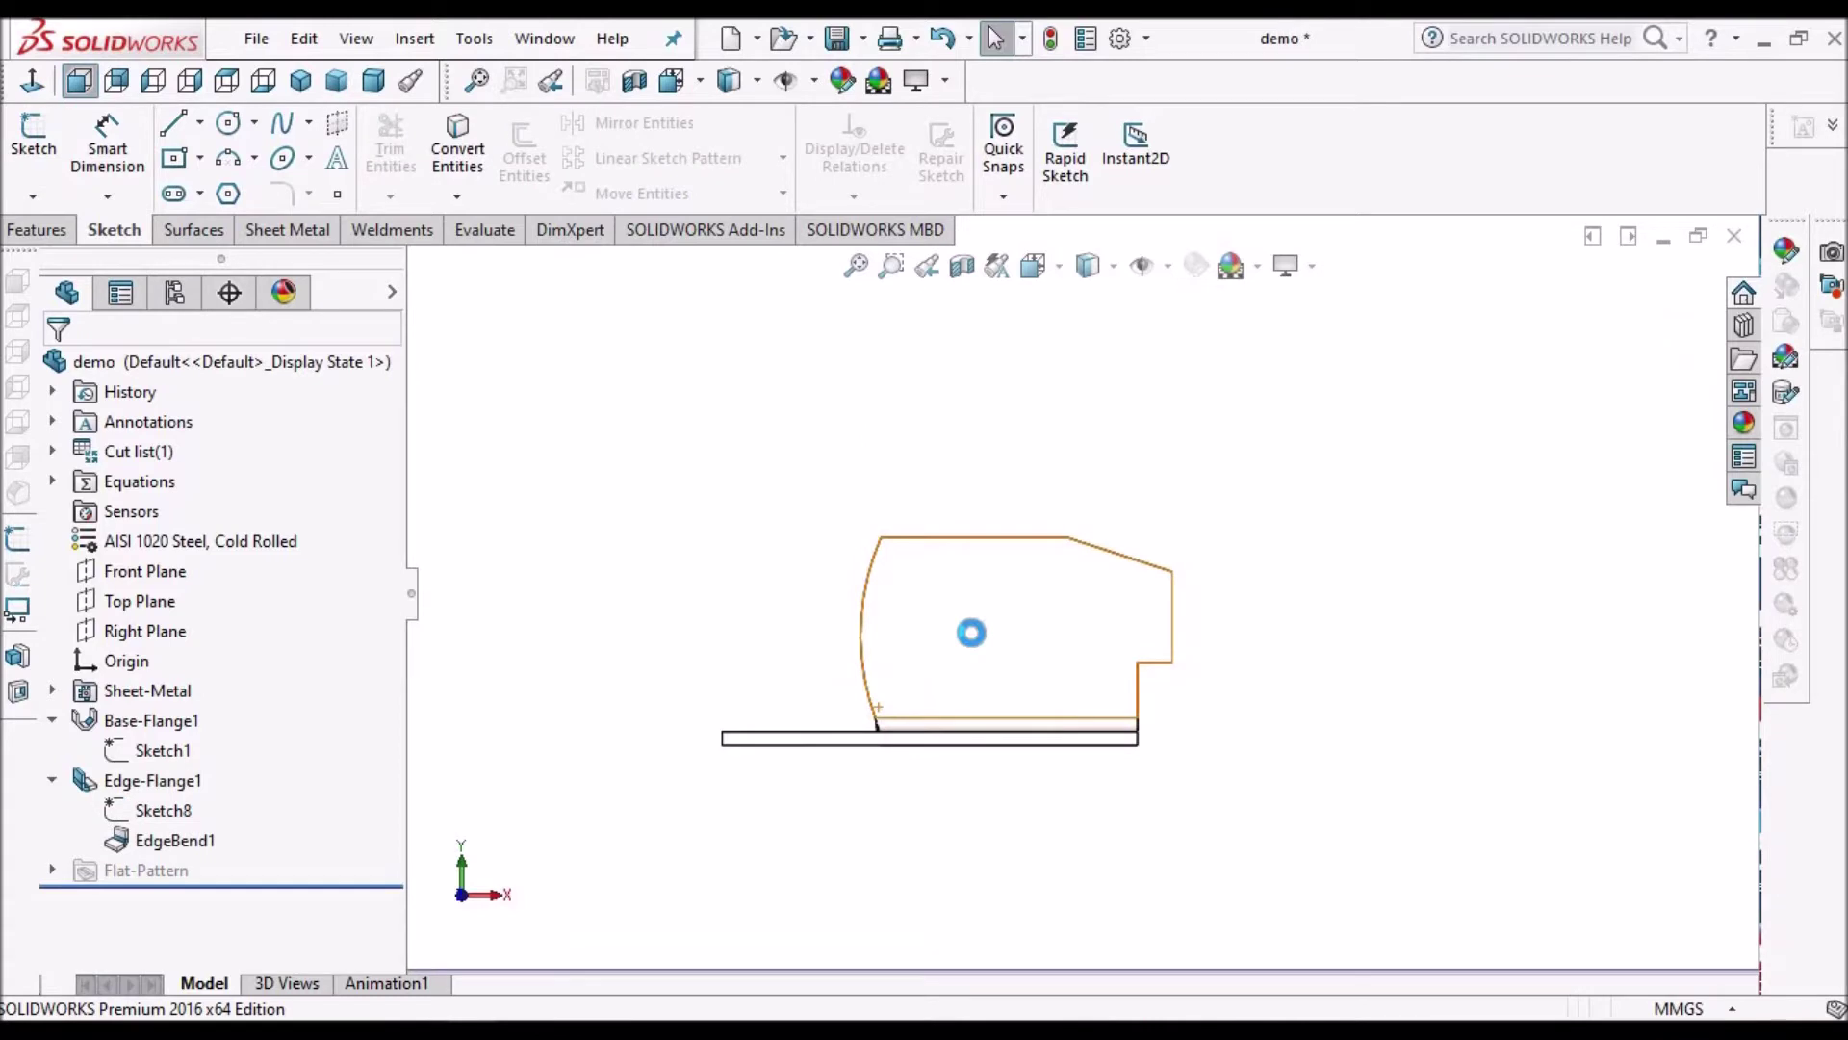
# Step: Save the tray part, orbit to an angled 3D view, and launch Edge Flange
pyautogui.scroll(-1, 1091, 664)
pyautogui.scroll(-1, 1091, 664)
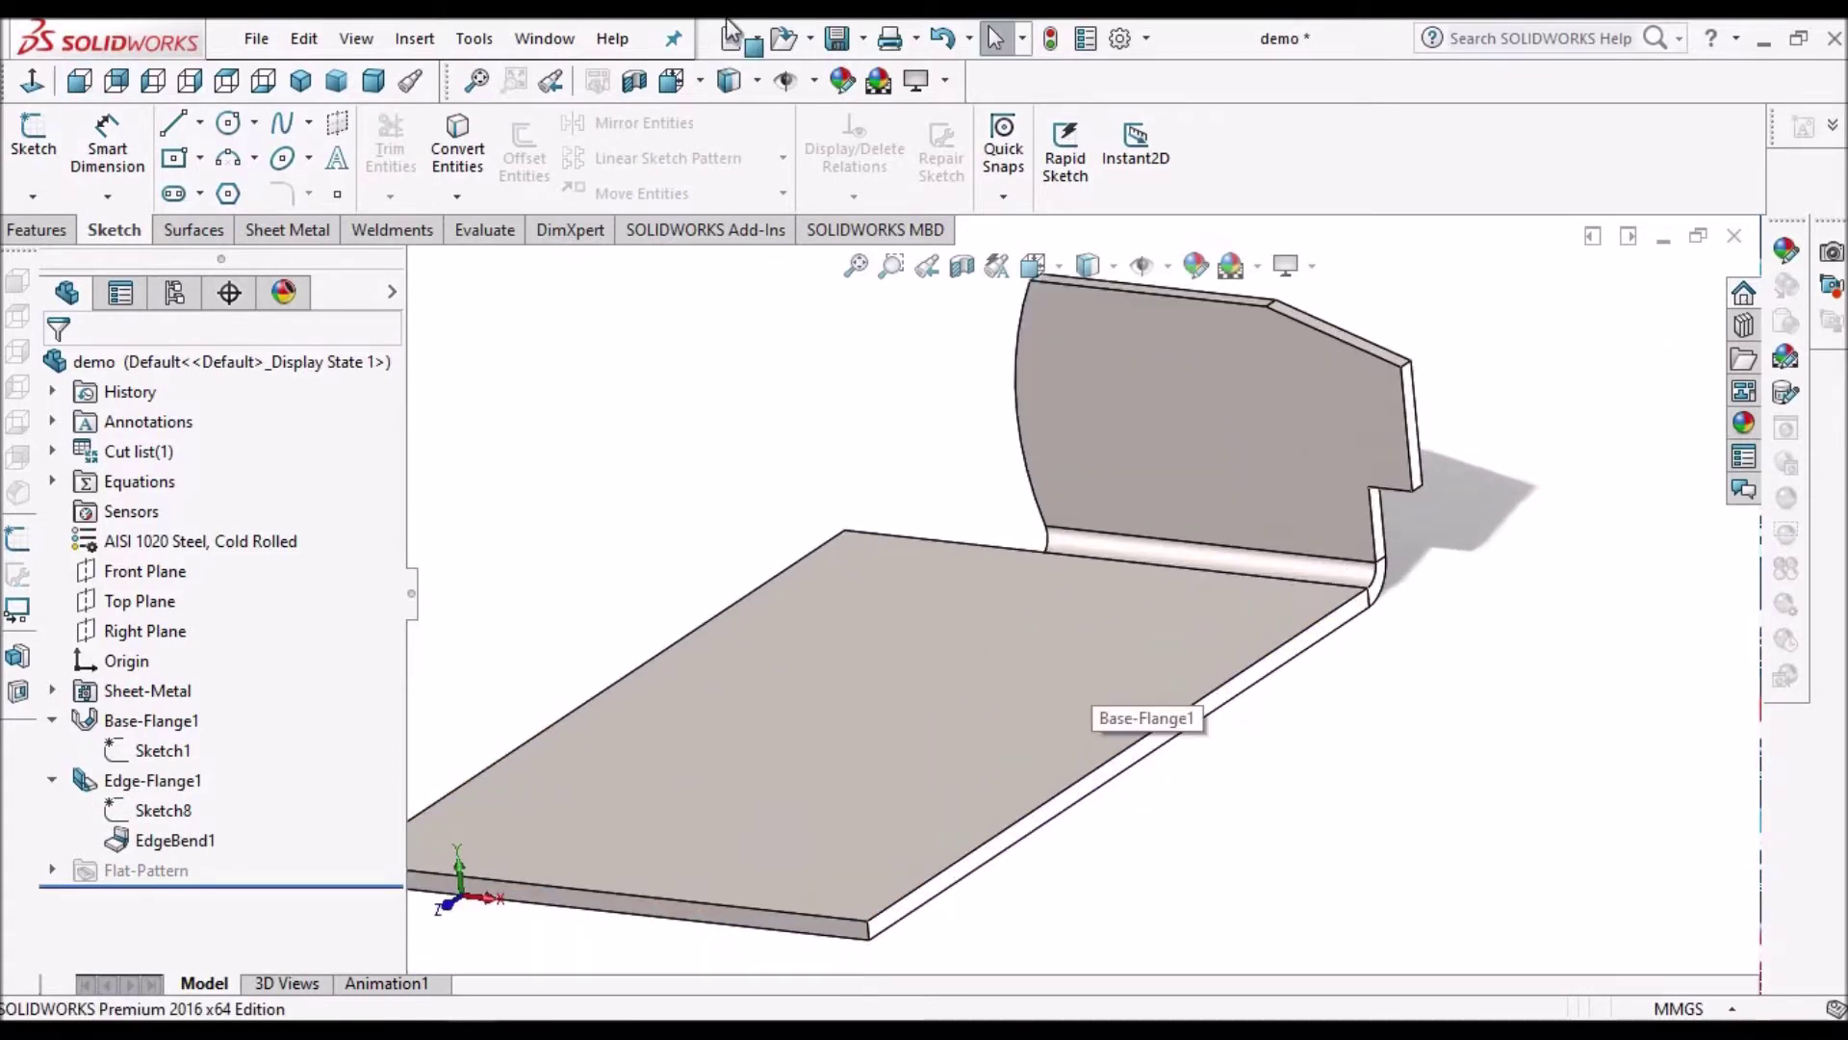
pyautogui.scroll(-1, 1098, 680)
pyautogui.hotkey('ctrl', 's')
pyautogui.moveTo(1170, 654)
pyautogui.mouseDown(button='middle')
pyautogui.moveTo(1015, 682)
pyautogui.moveTo(1081, 669)
pyautogui.moveTo(1104, 636)
pyautogui.mouseUp(button='middle')
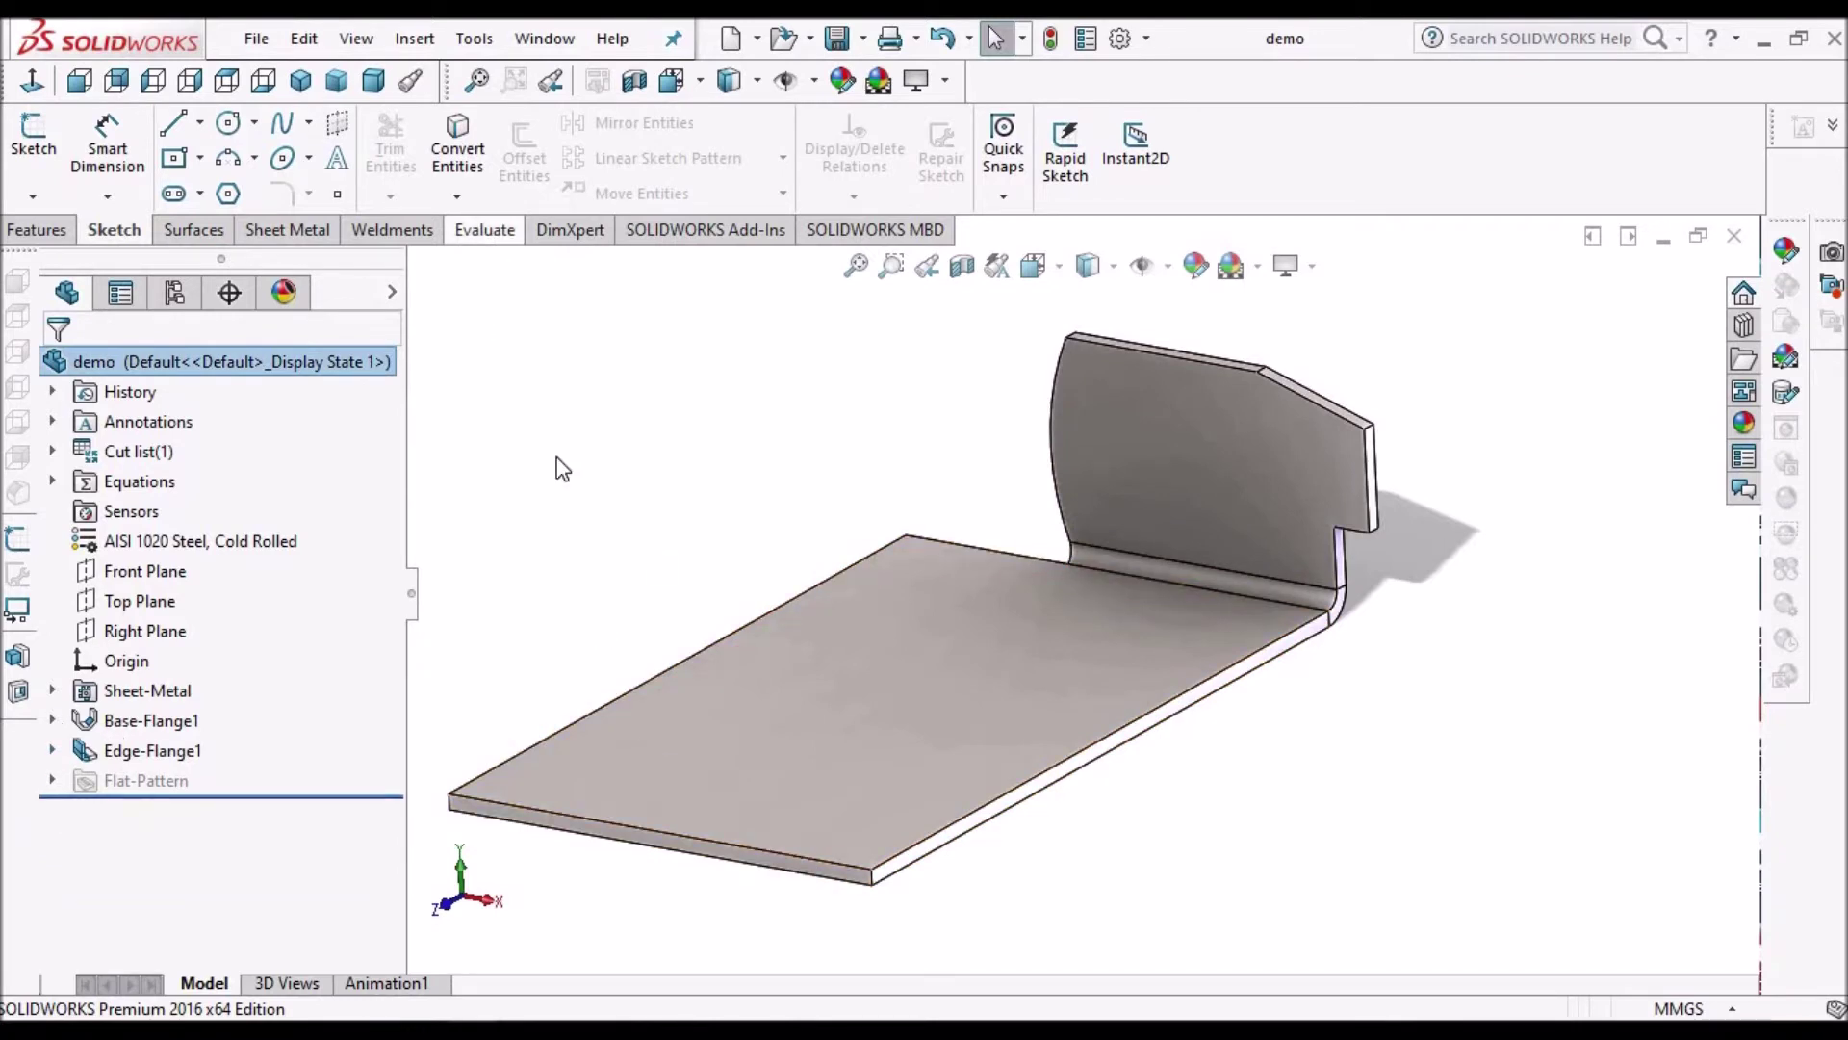
pyautogui.click(294, 235)
pyautogui.click(349, 137)
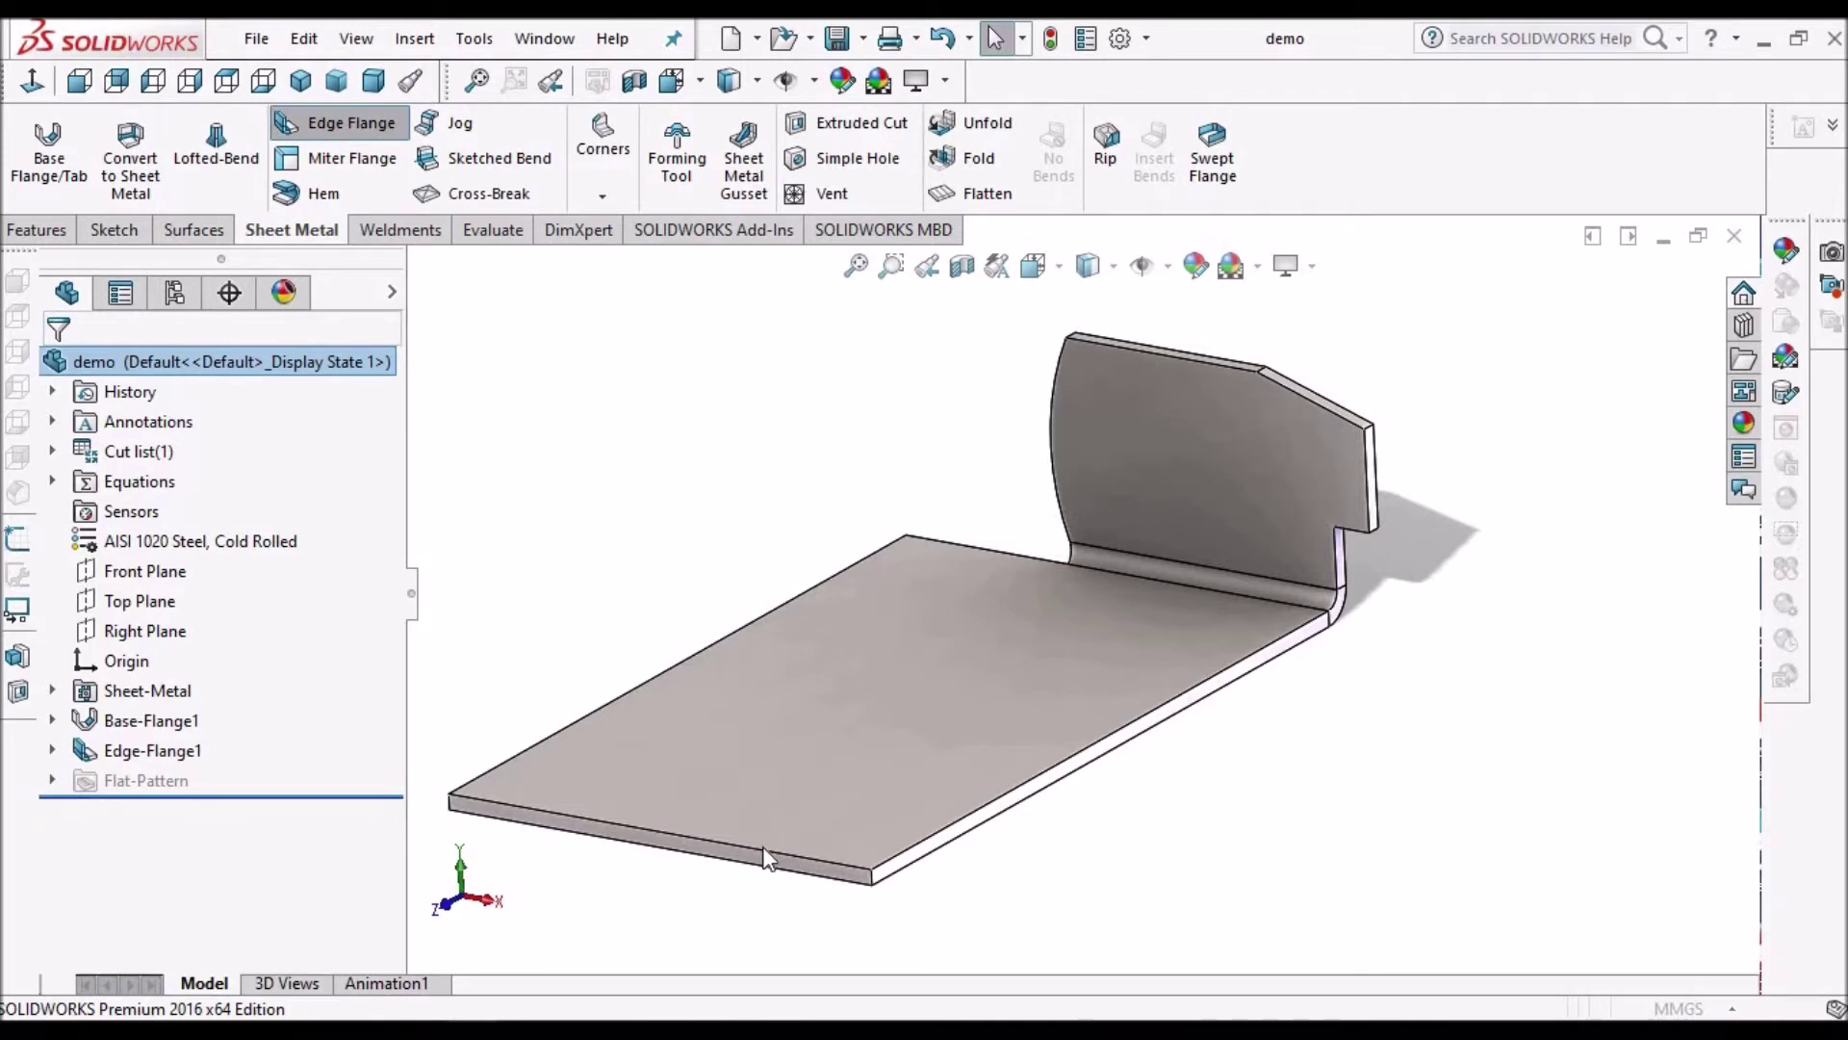
# Step: Add a 41.0mm Edge-Flange2 along the front edge, then right-click its Sketch11
pyautogui.click(753, 788)
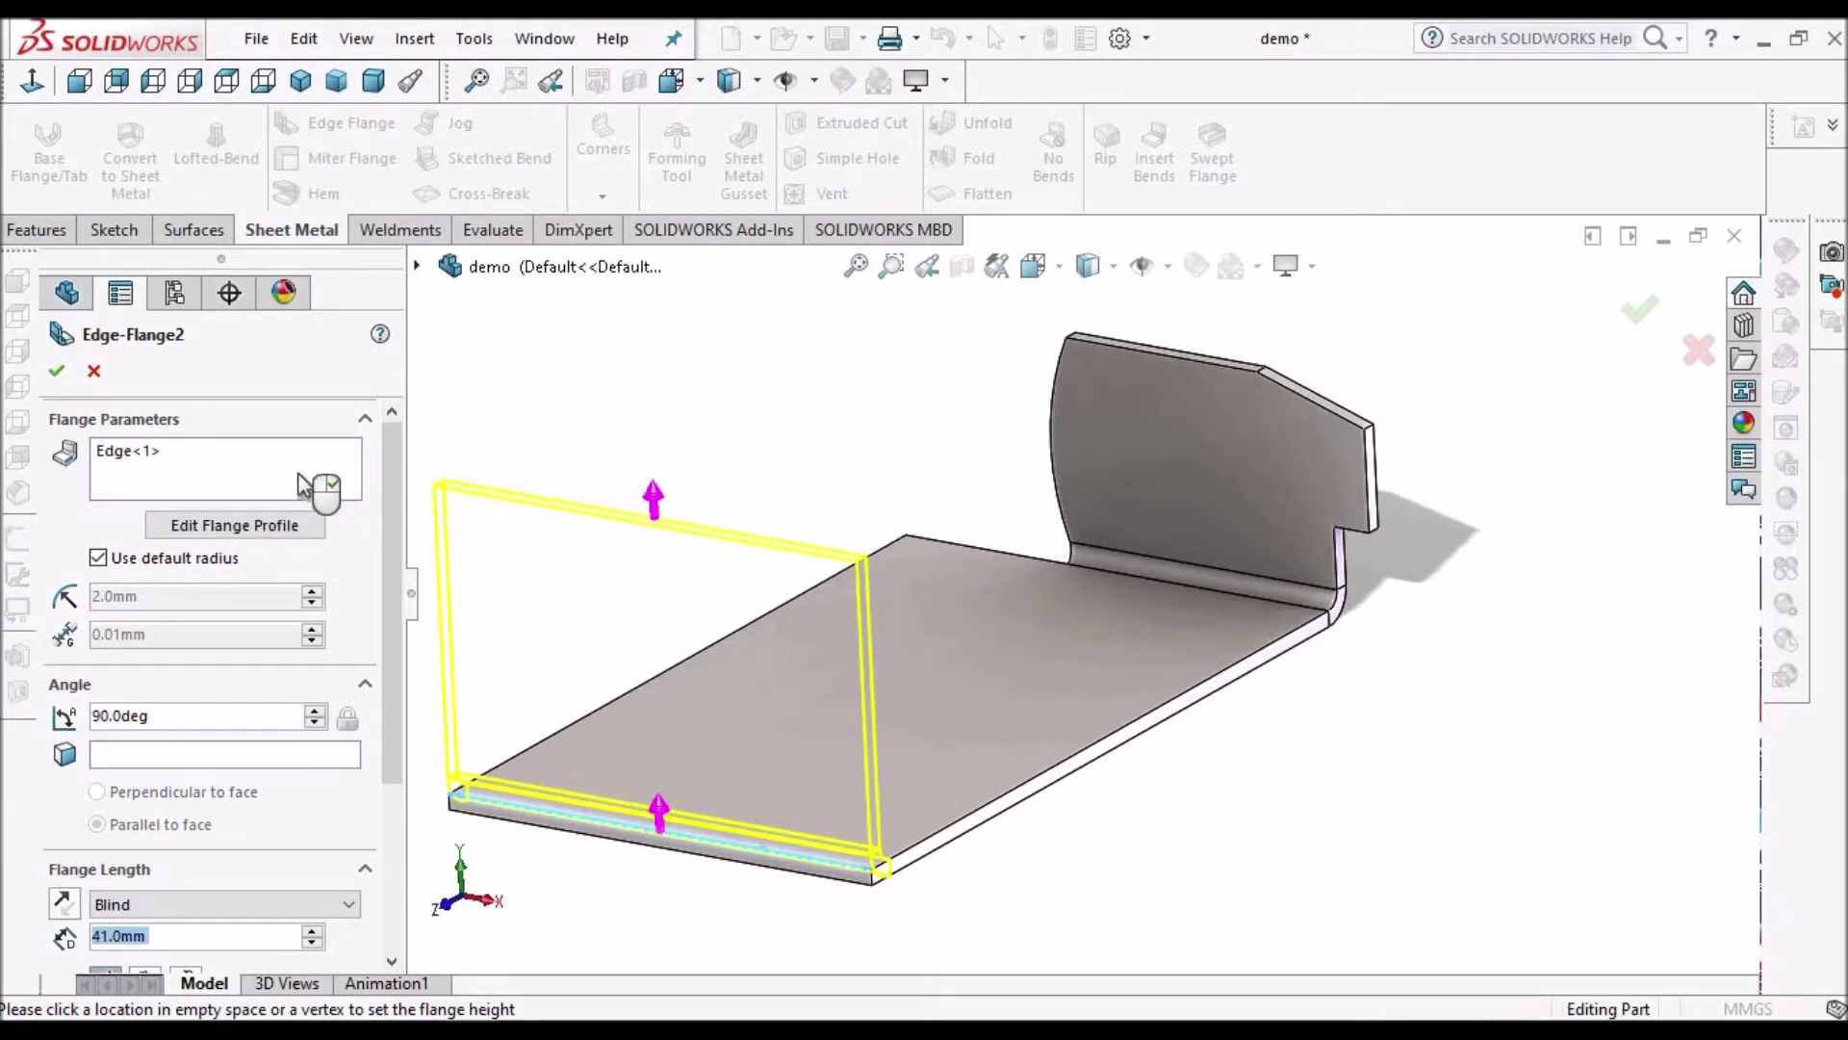
pyautogui.click(144, 453)
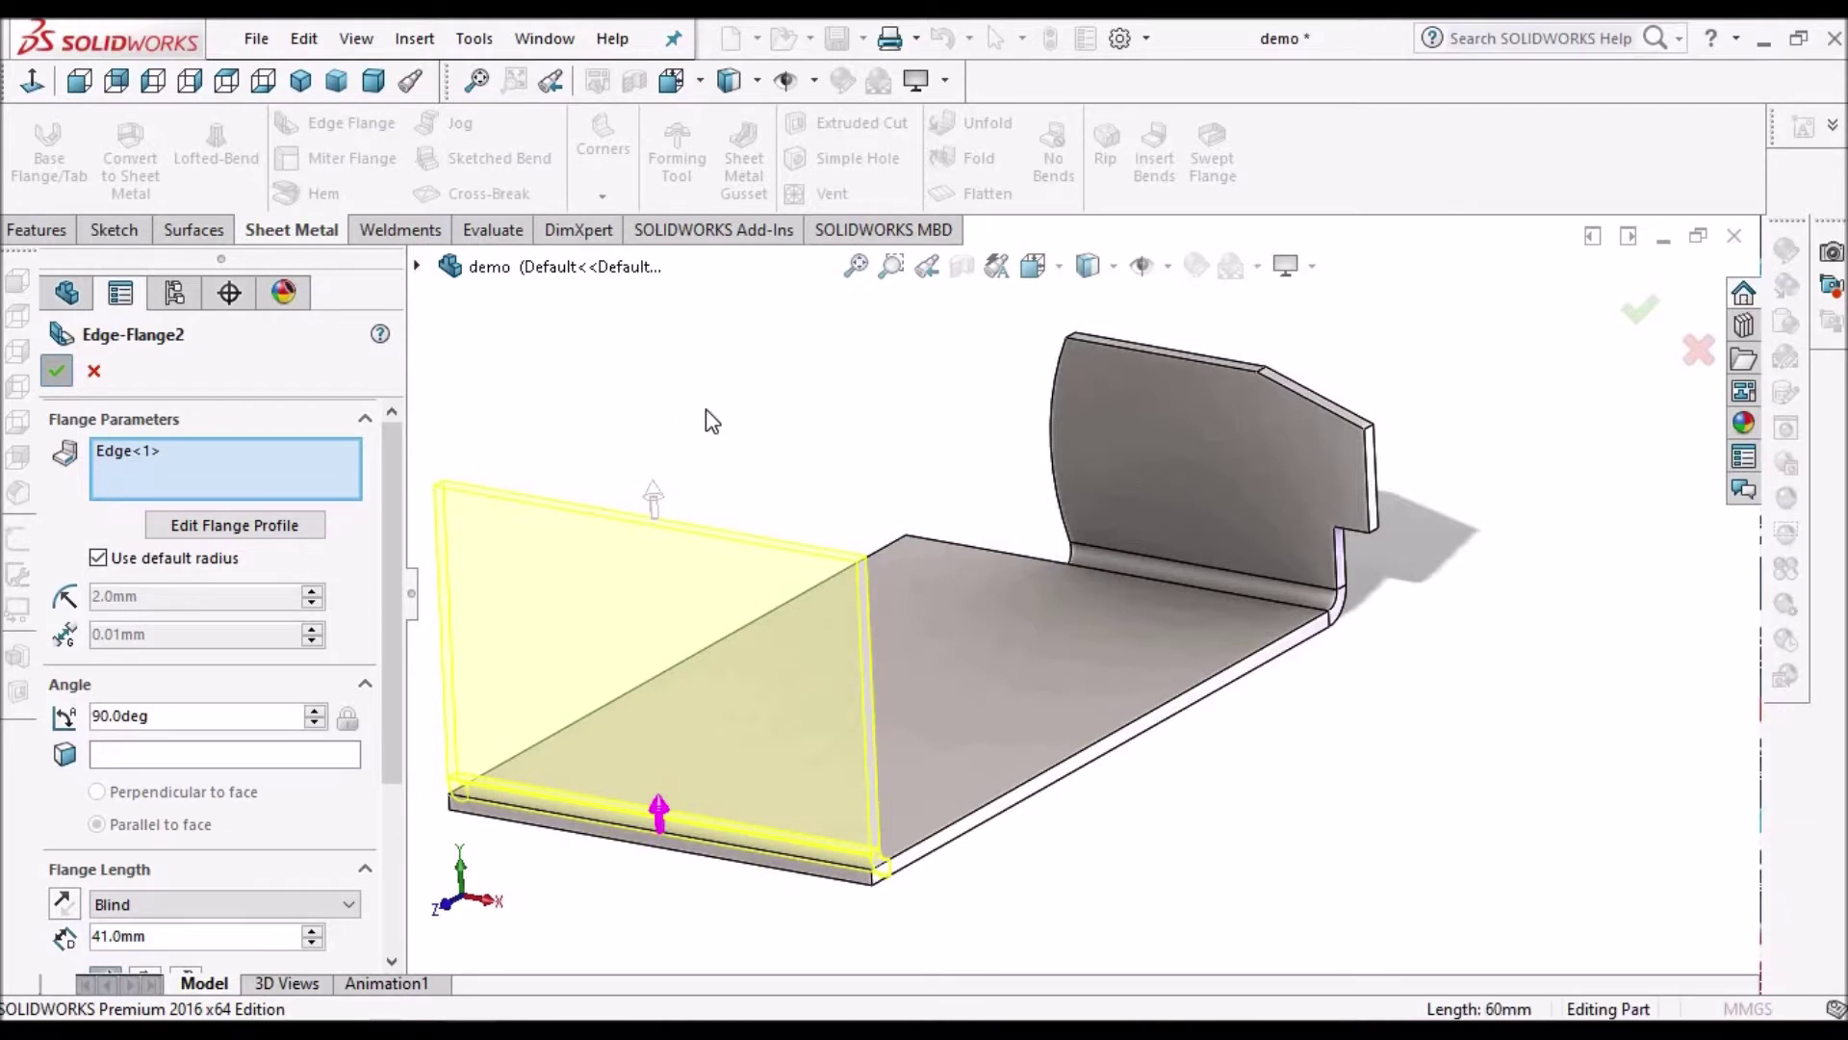
pyautogui.press('Return')
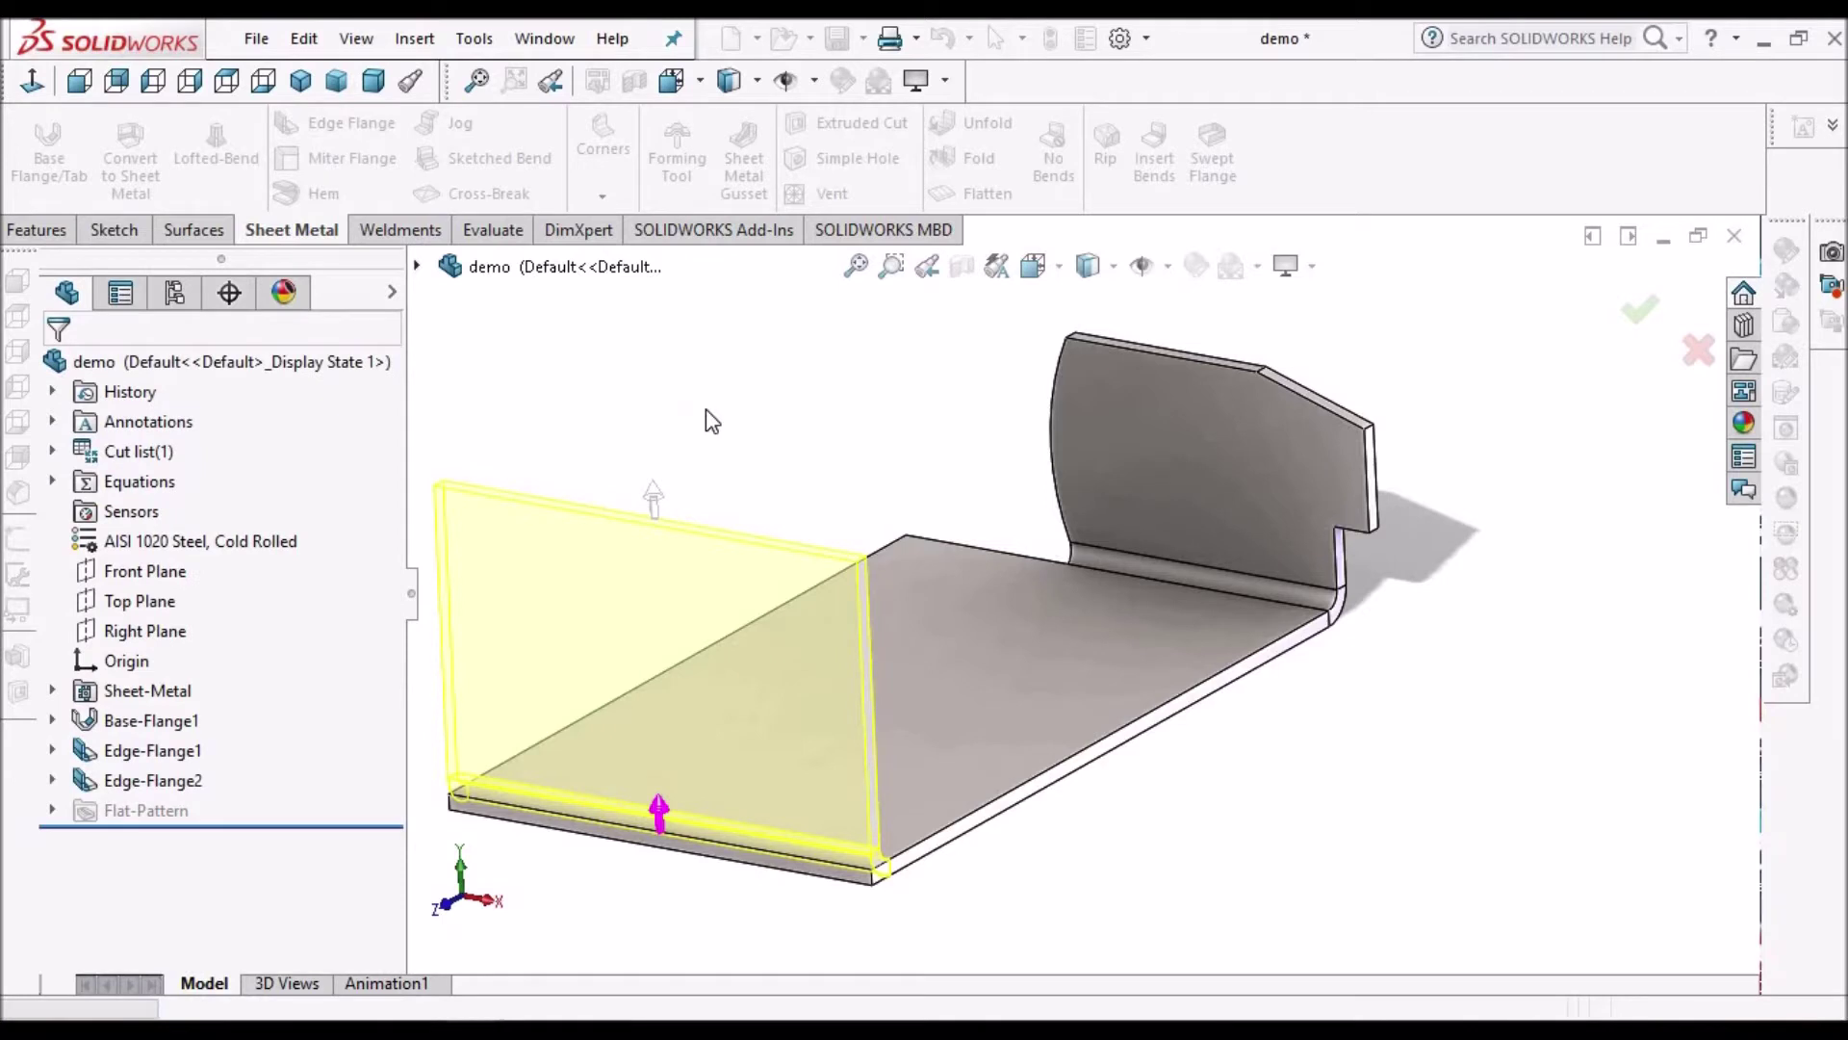
pyautogui.click(52, 780)
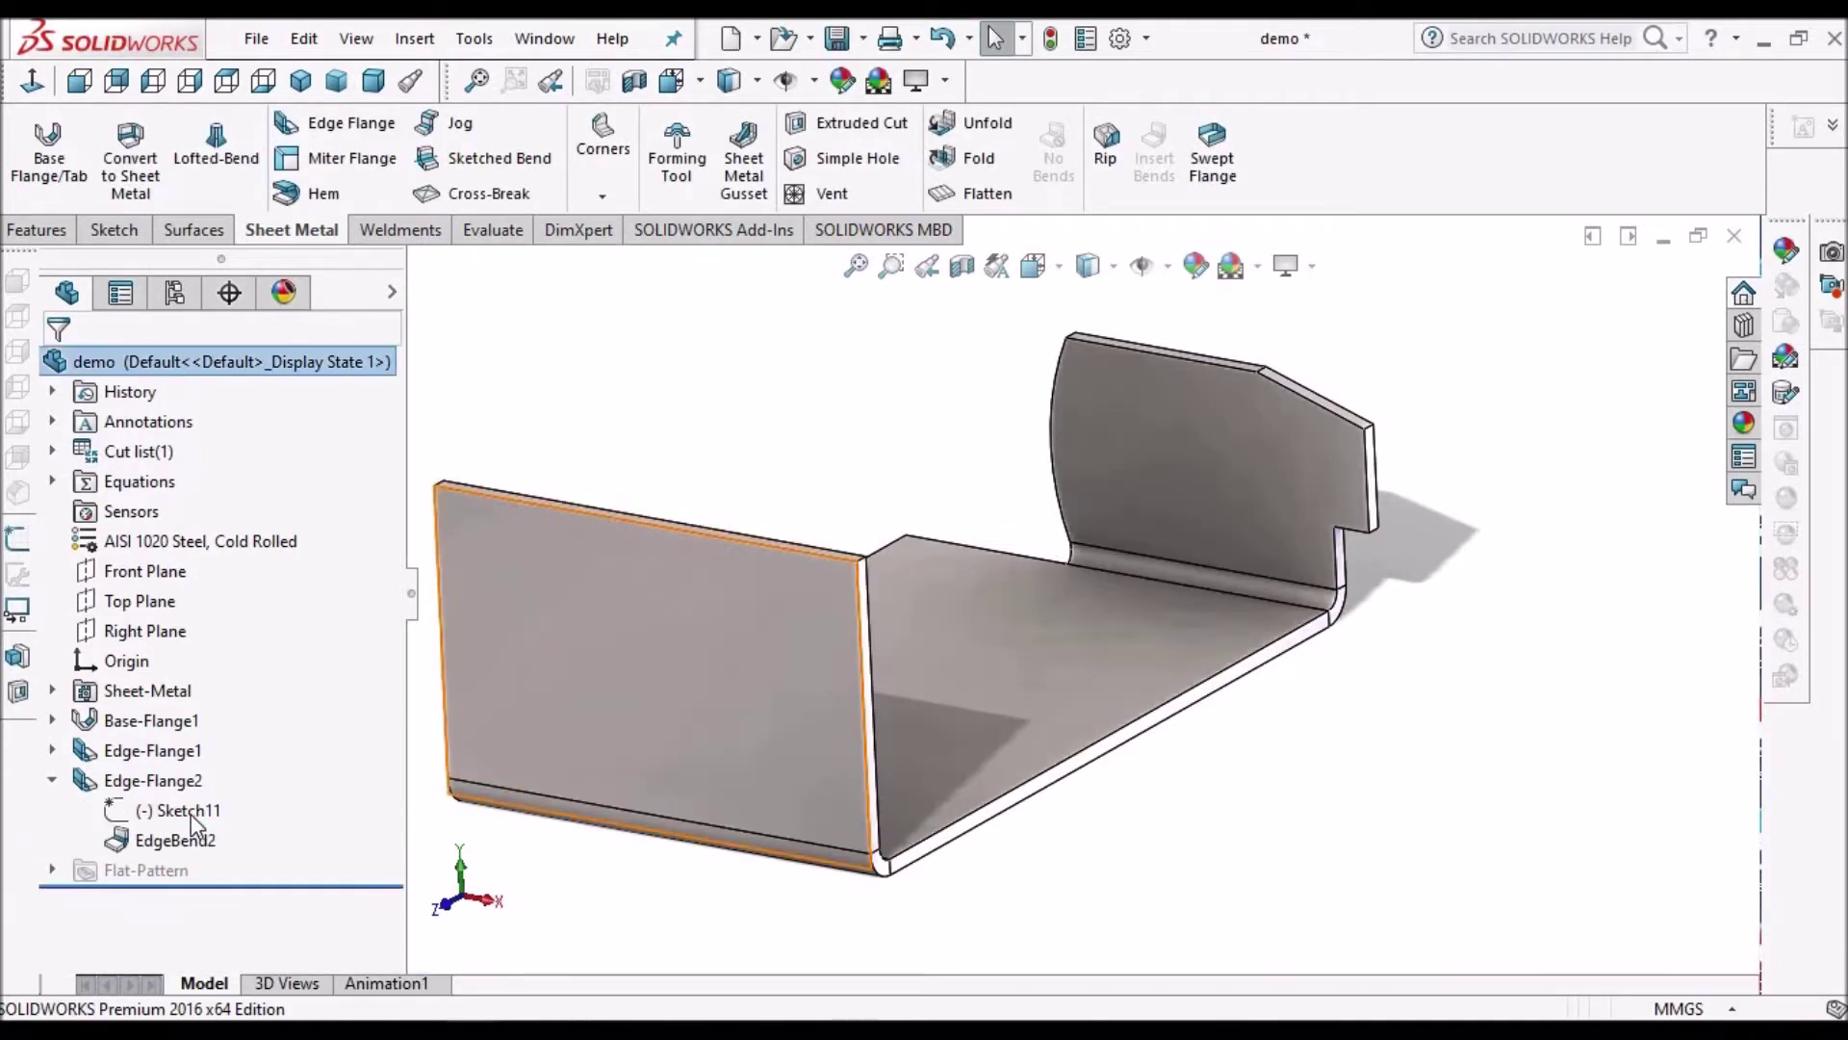
pyautogui.rightClick(190, 813)
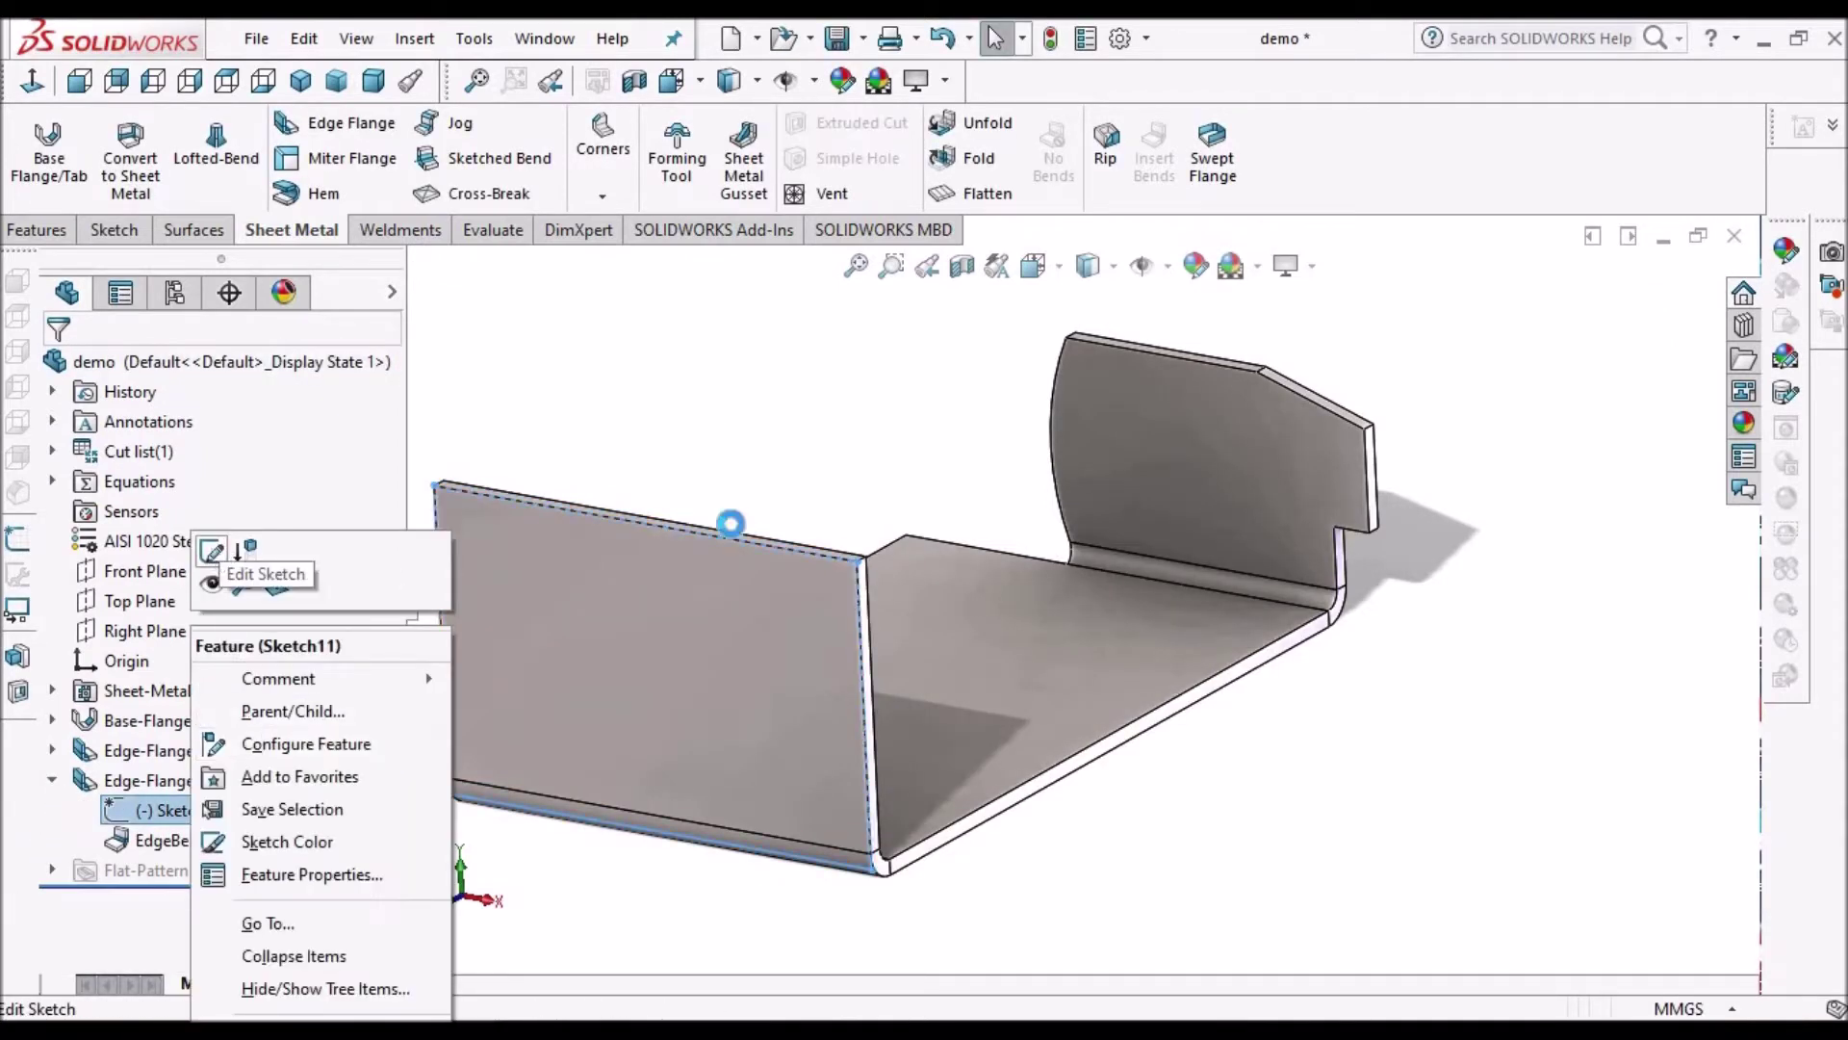
# Step: Edit Sketch11 in normal view and delete its left, top and tall right lines
pyautogui.click(212, 551)
pyautogui.click(31, 85)
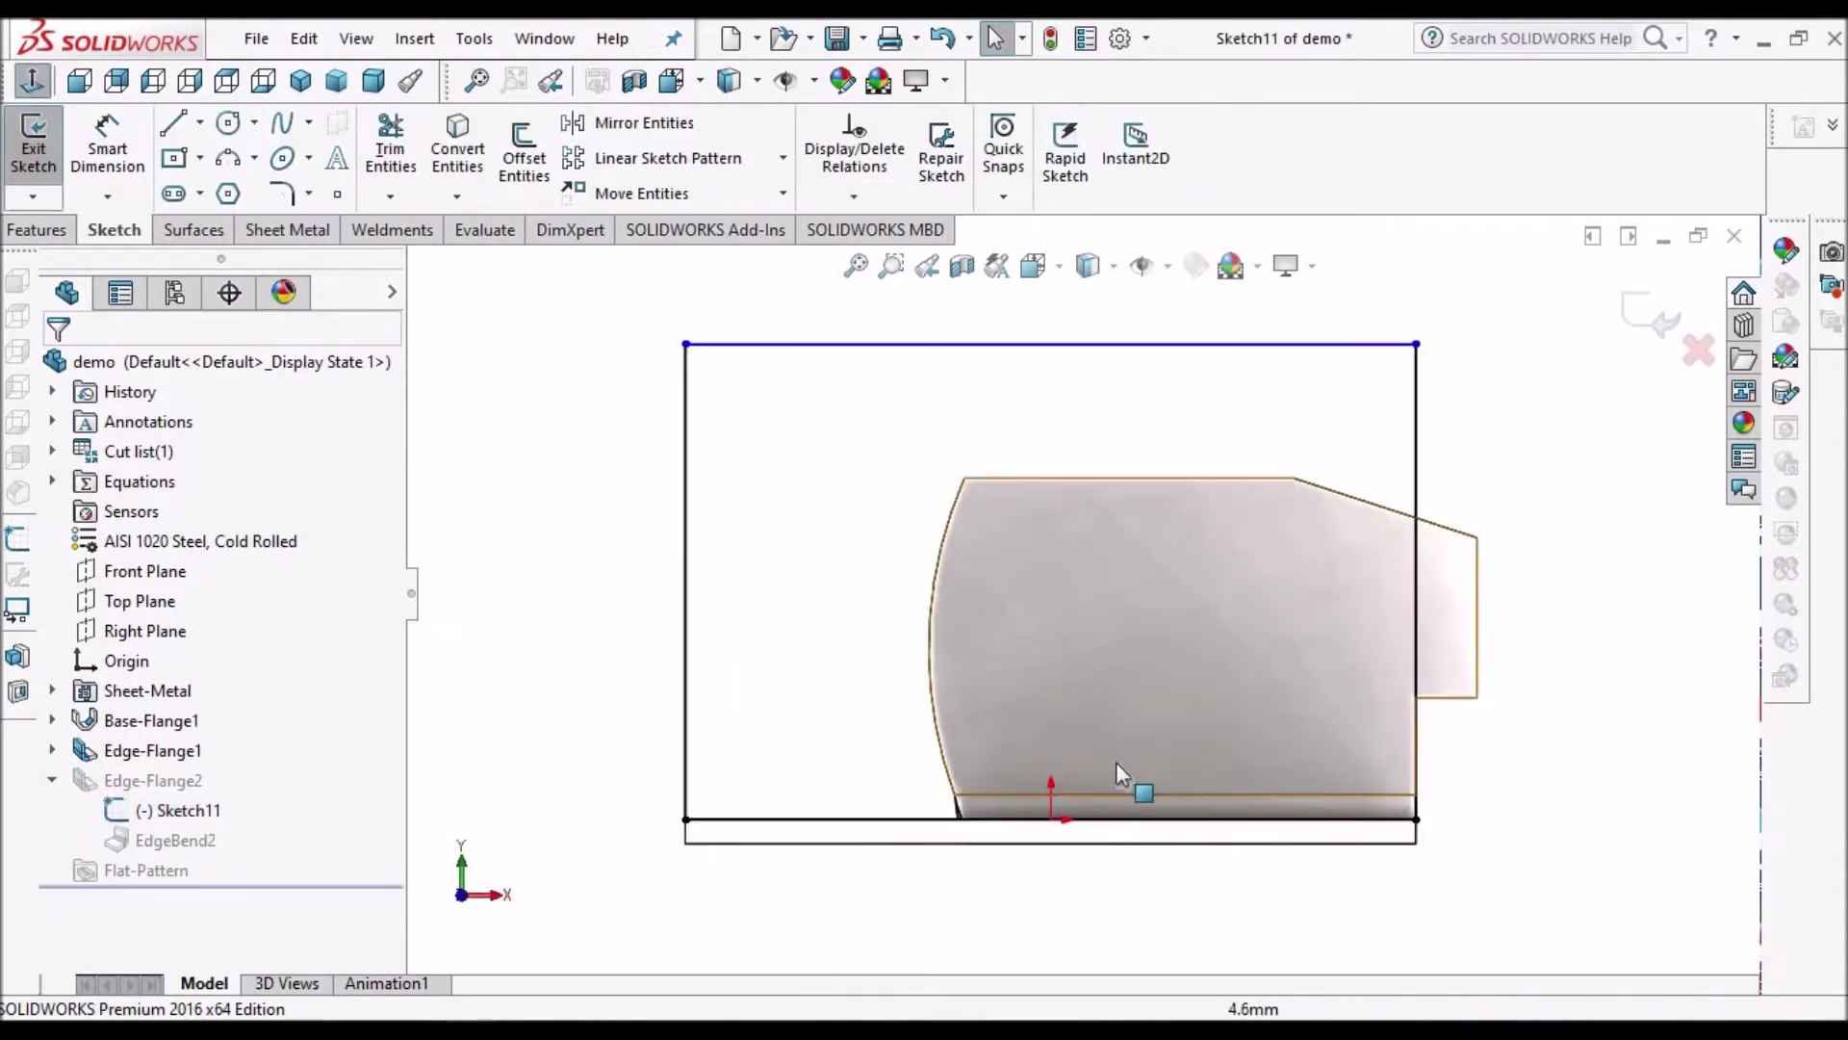
pyautogui.click(686, 572)
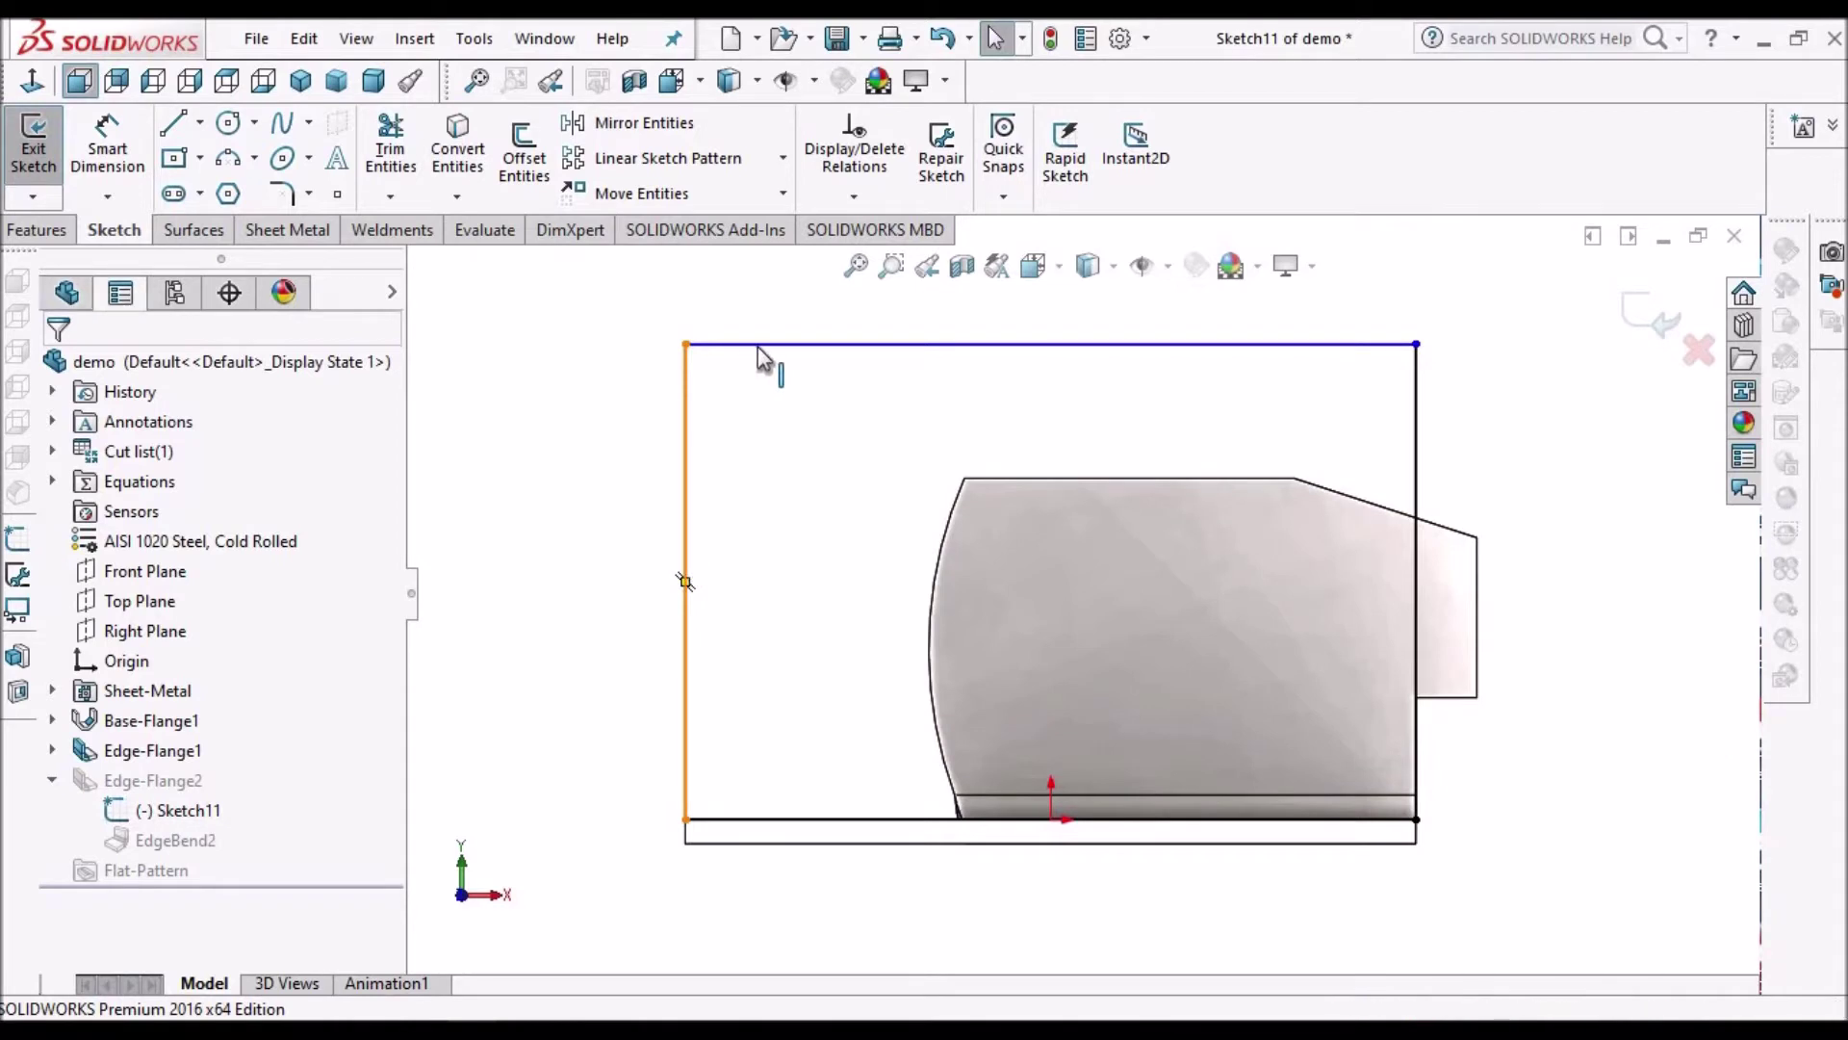
pyautogui.press('Delete')
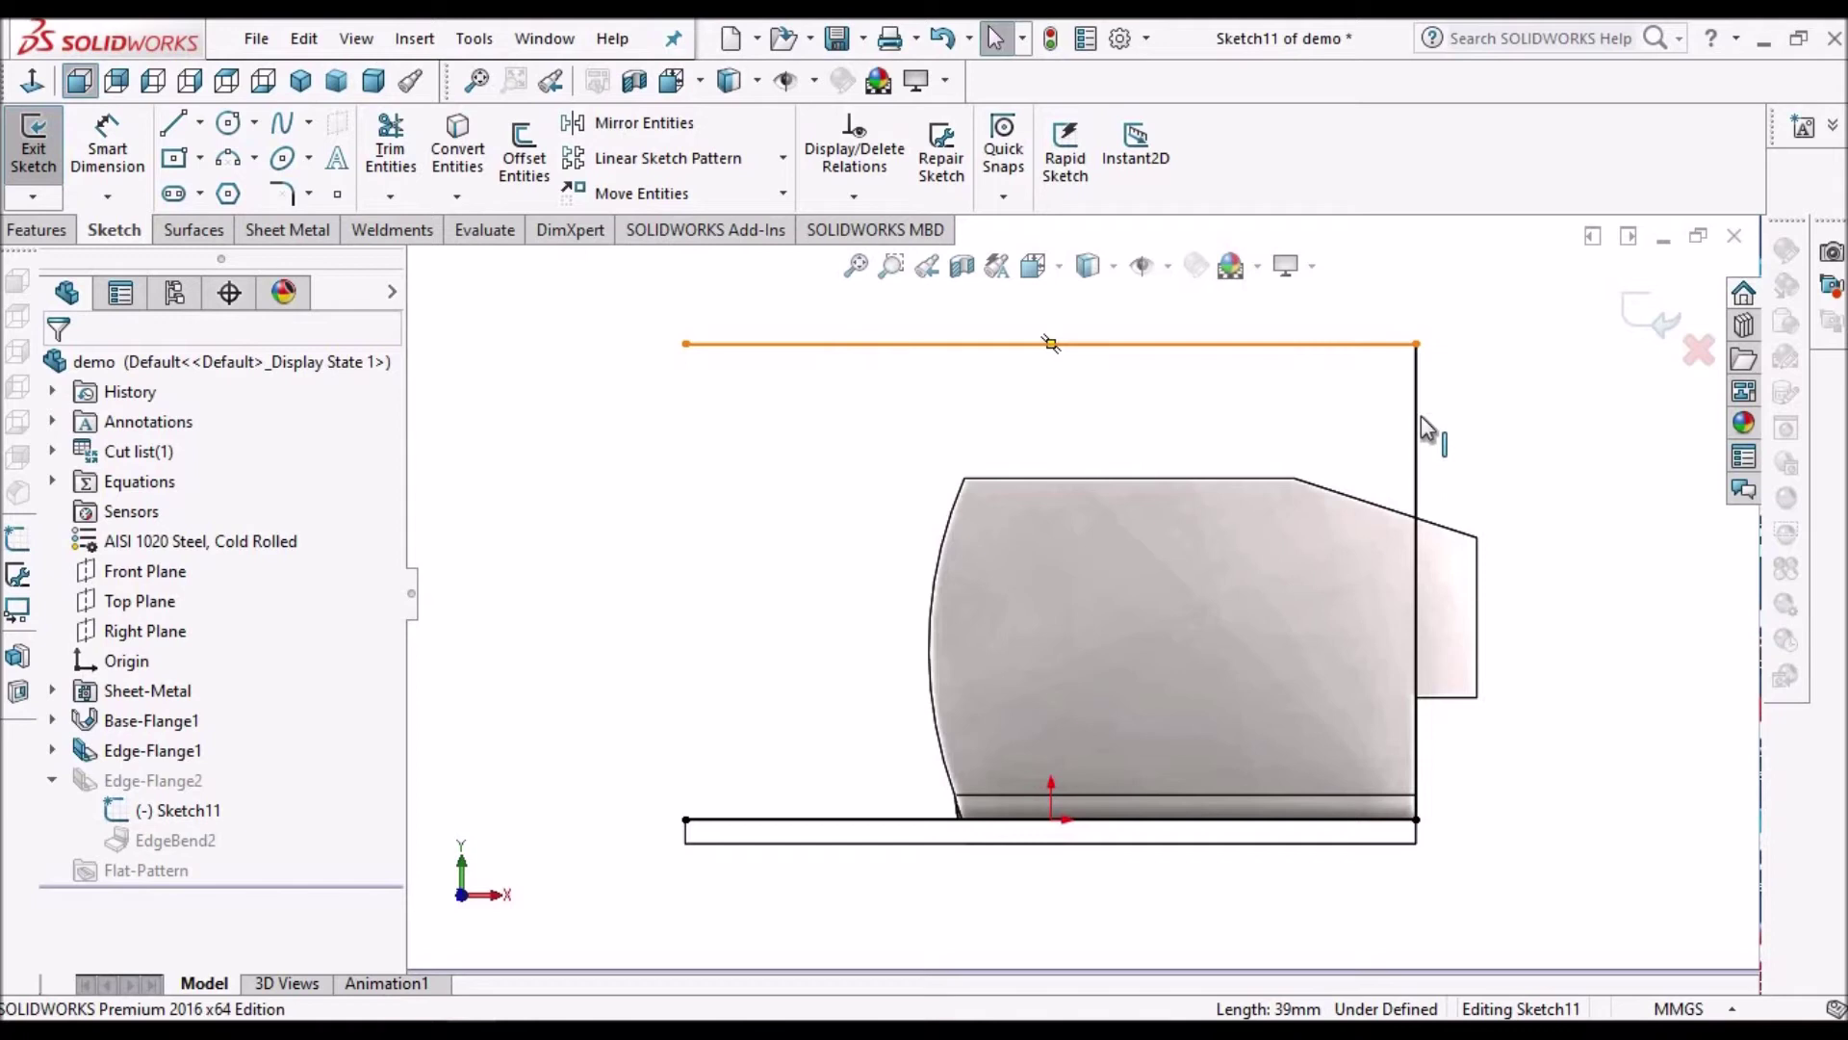
pyautogui.press('Delete')
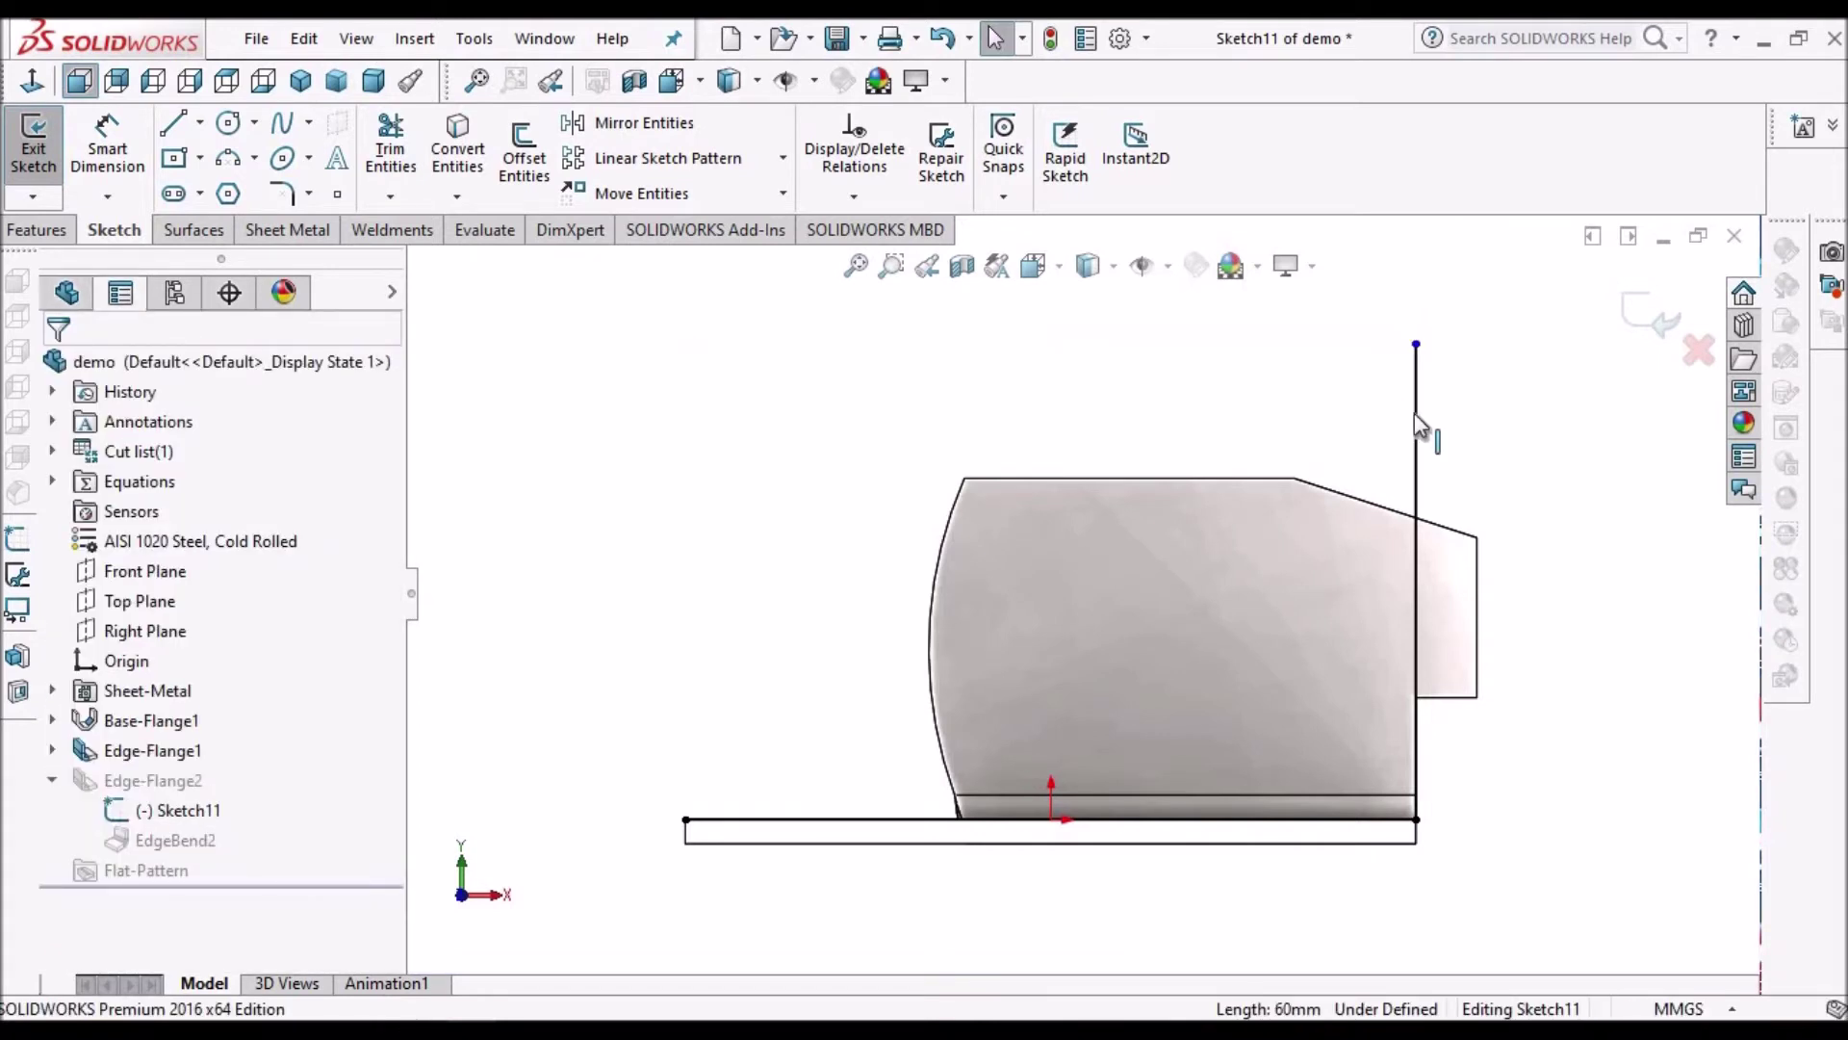
pyautogui.click(1415, 417)
pyautogui.press('Delete')
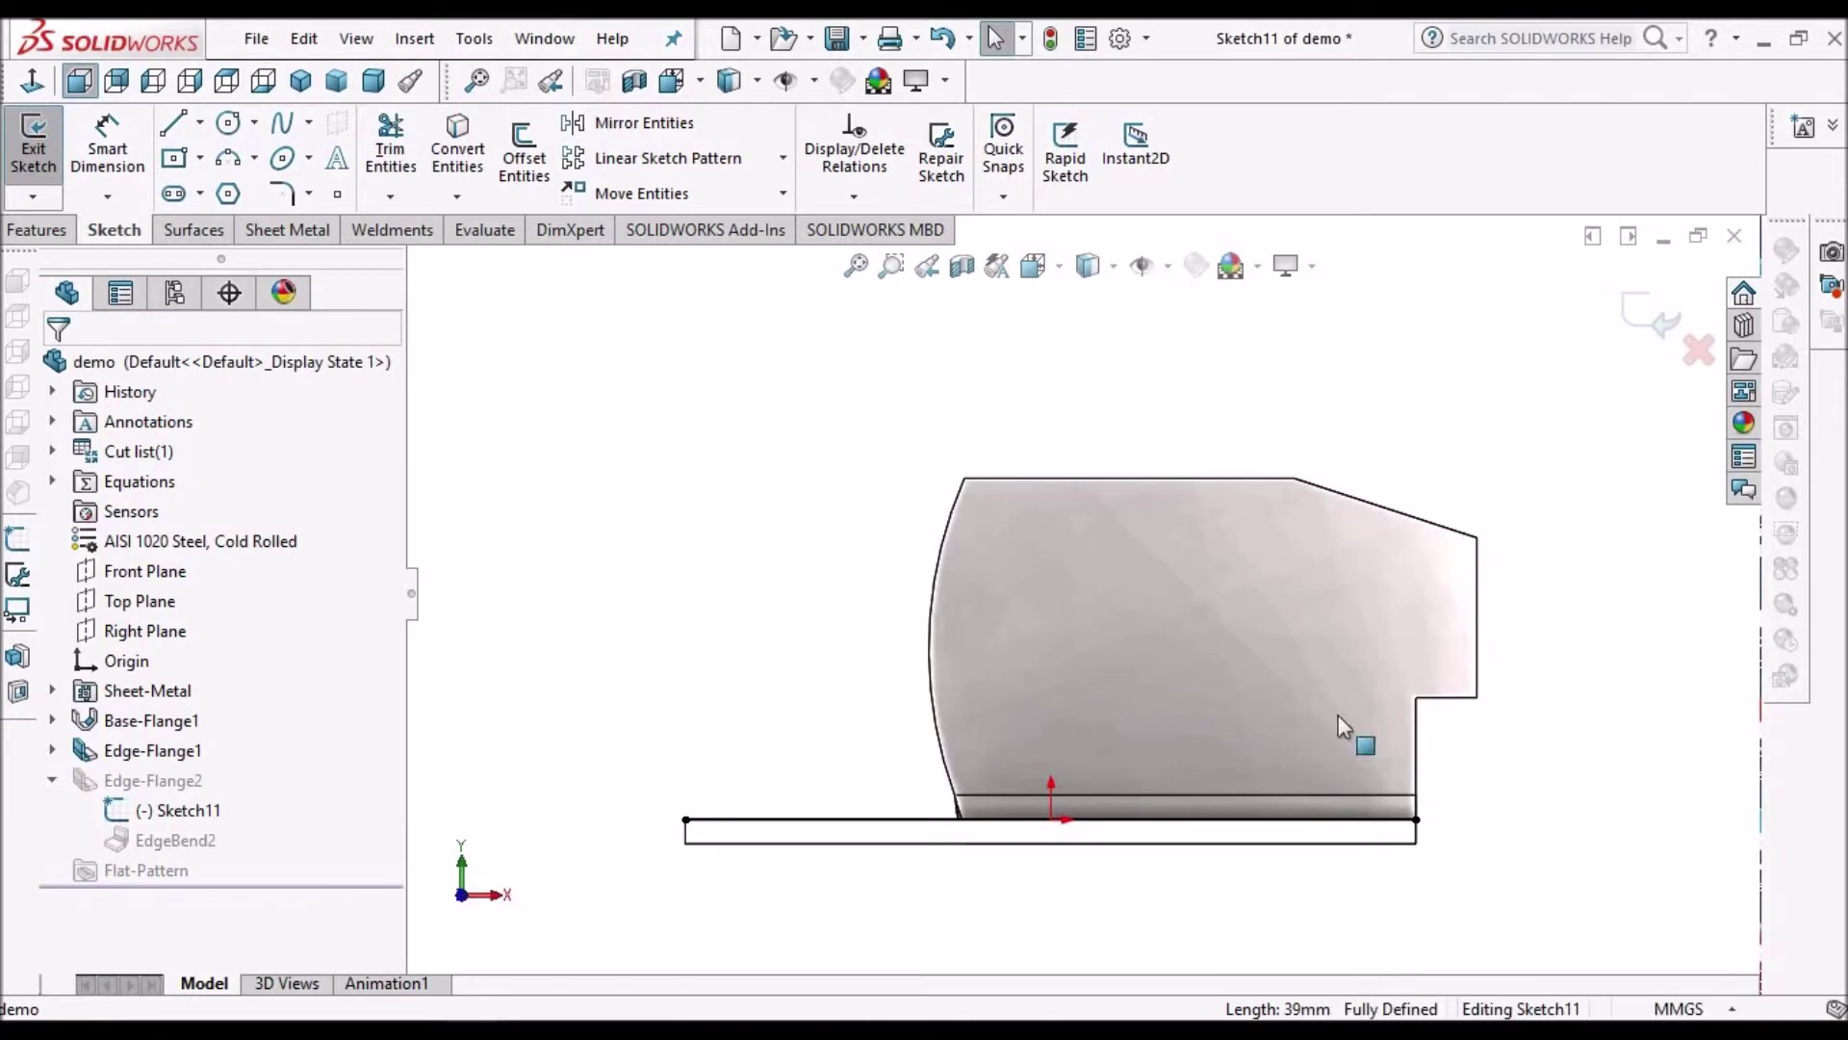
# Step: Convert the first flange's curved edge and corner-trim it with the bottom line
pyautogui.click(450, 138)
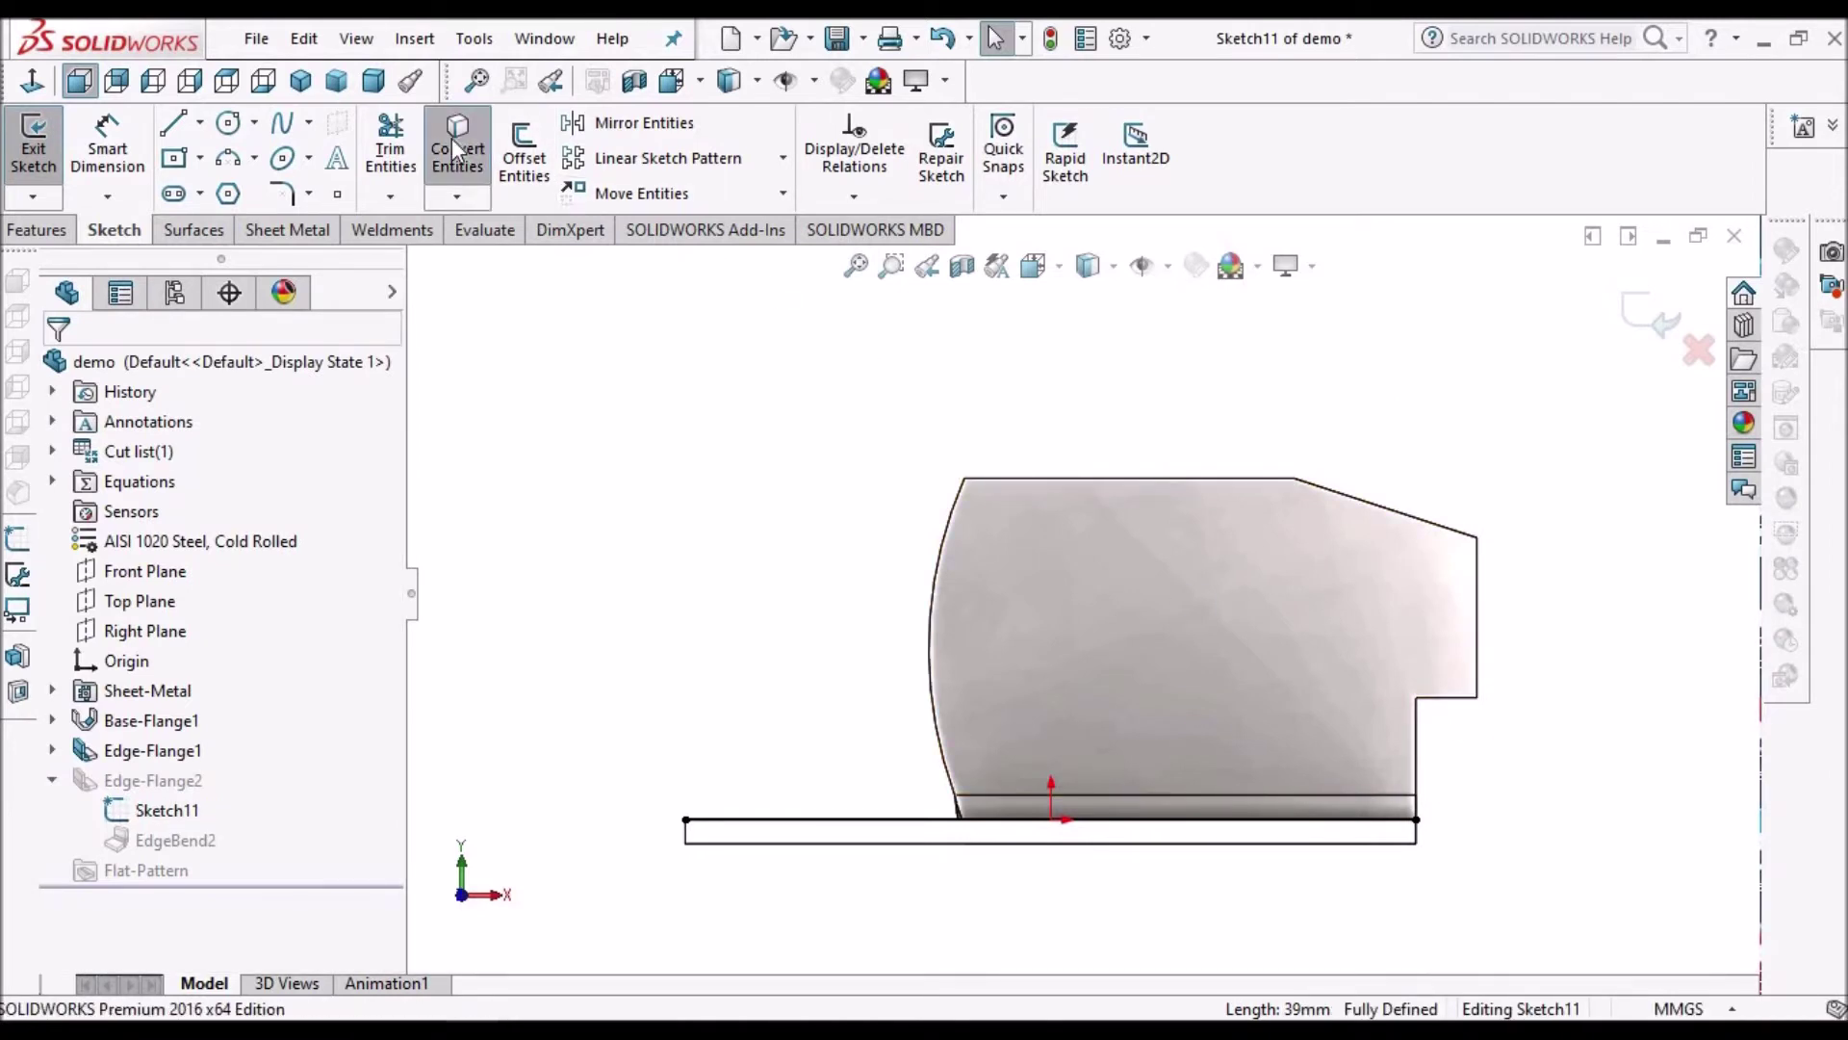
pyautogui.click(943, 570)
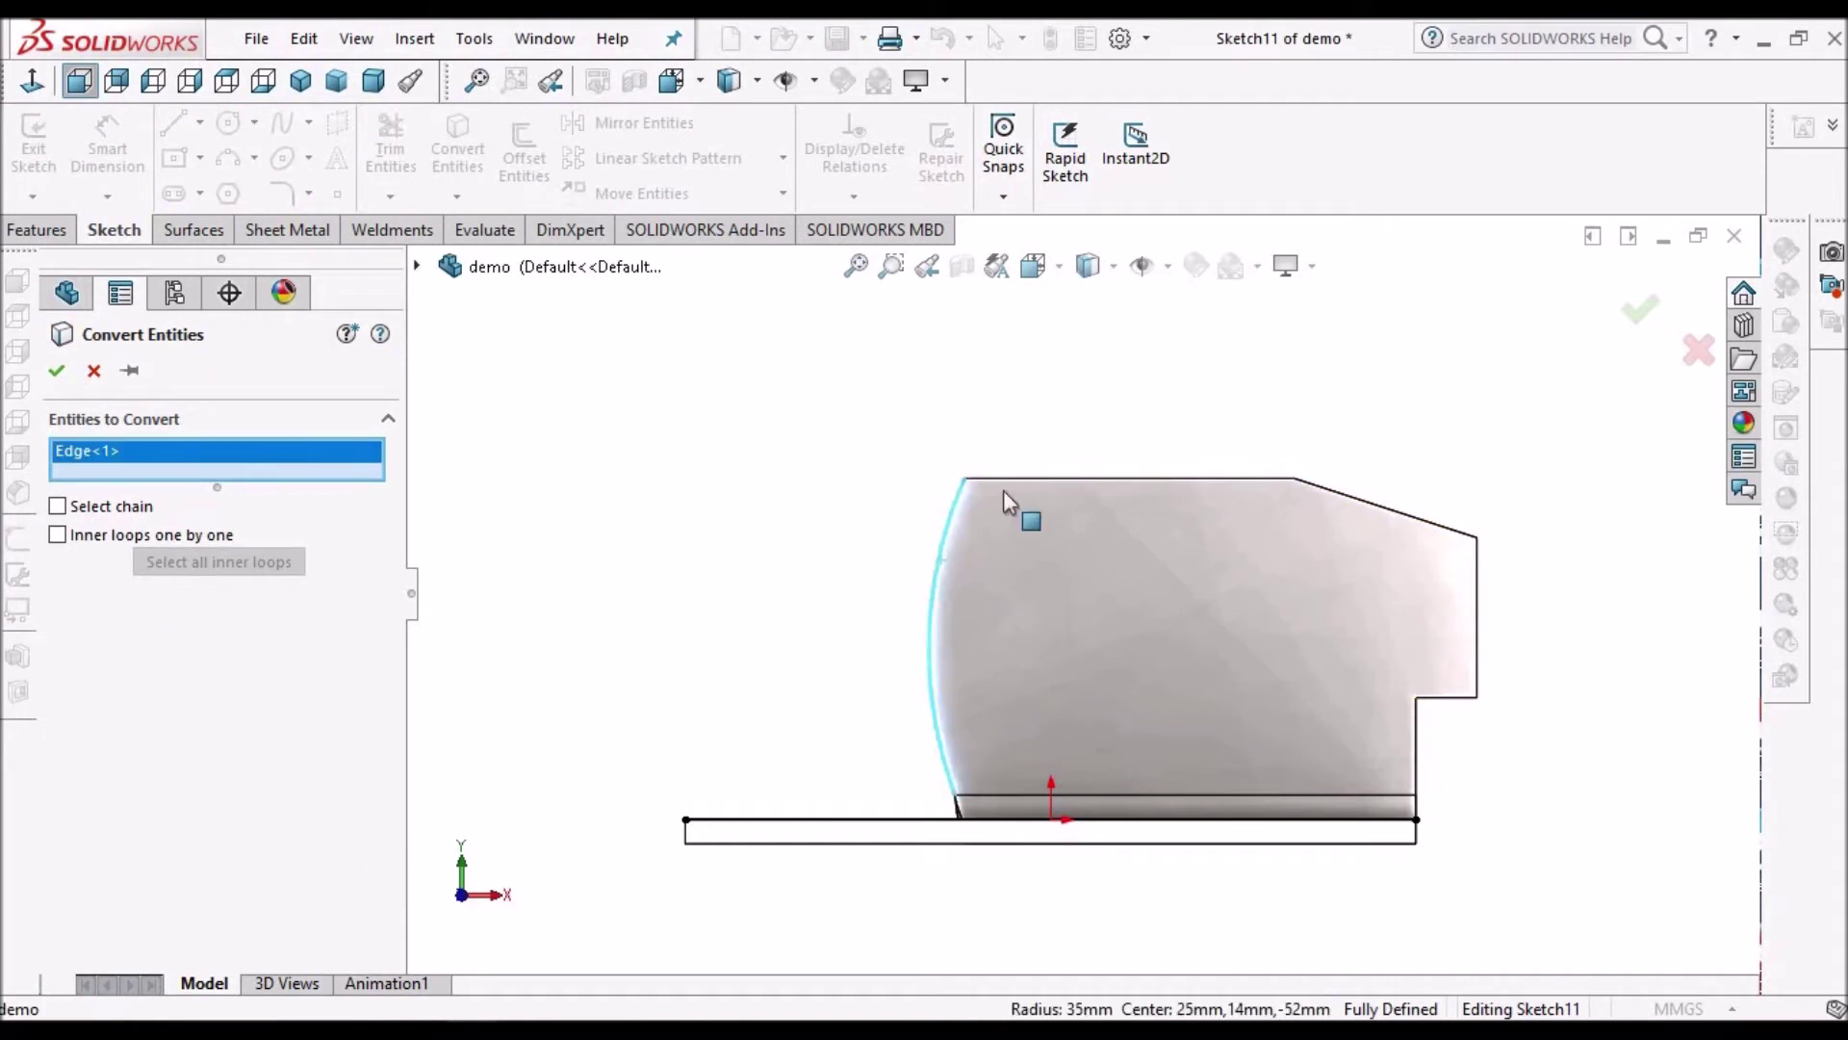
pyautogui.click(60, 372)
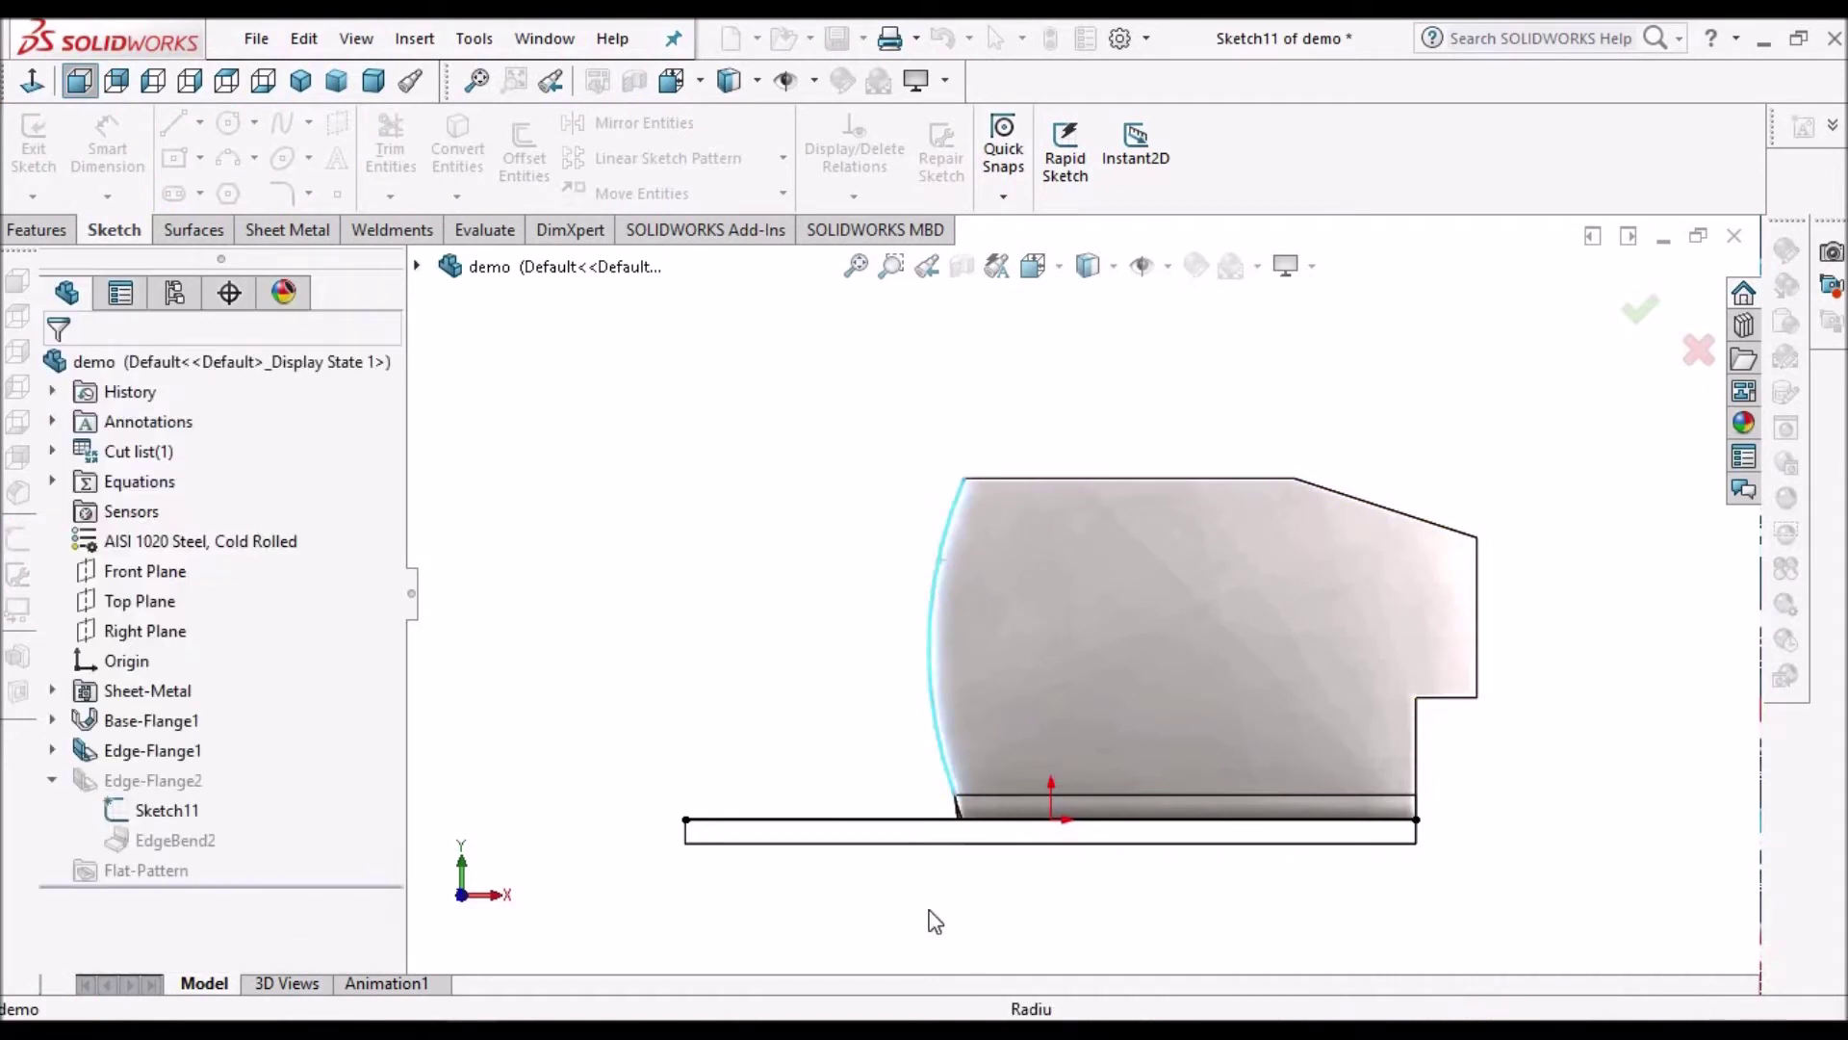
pyautogui.scroll(-3, 1015, 712)
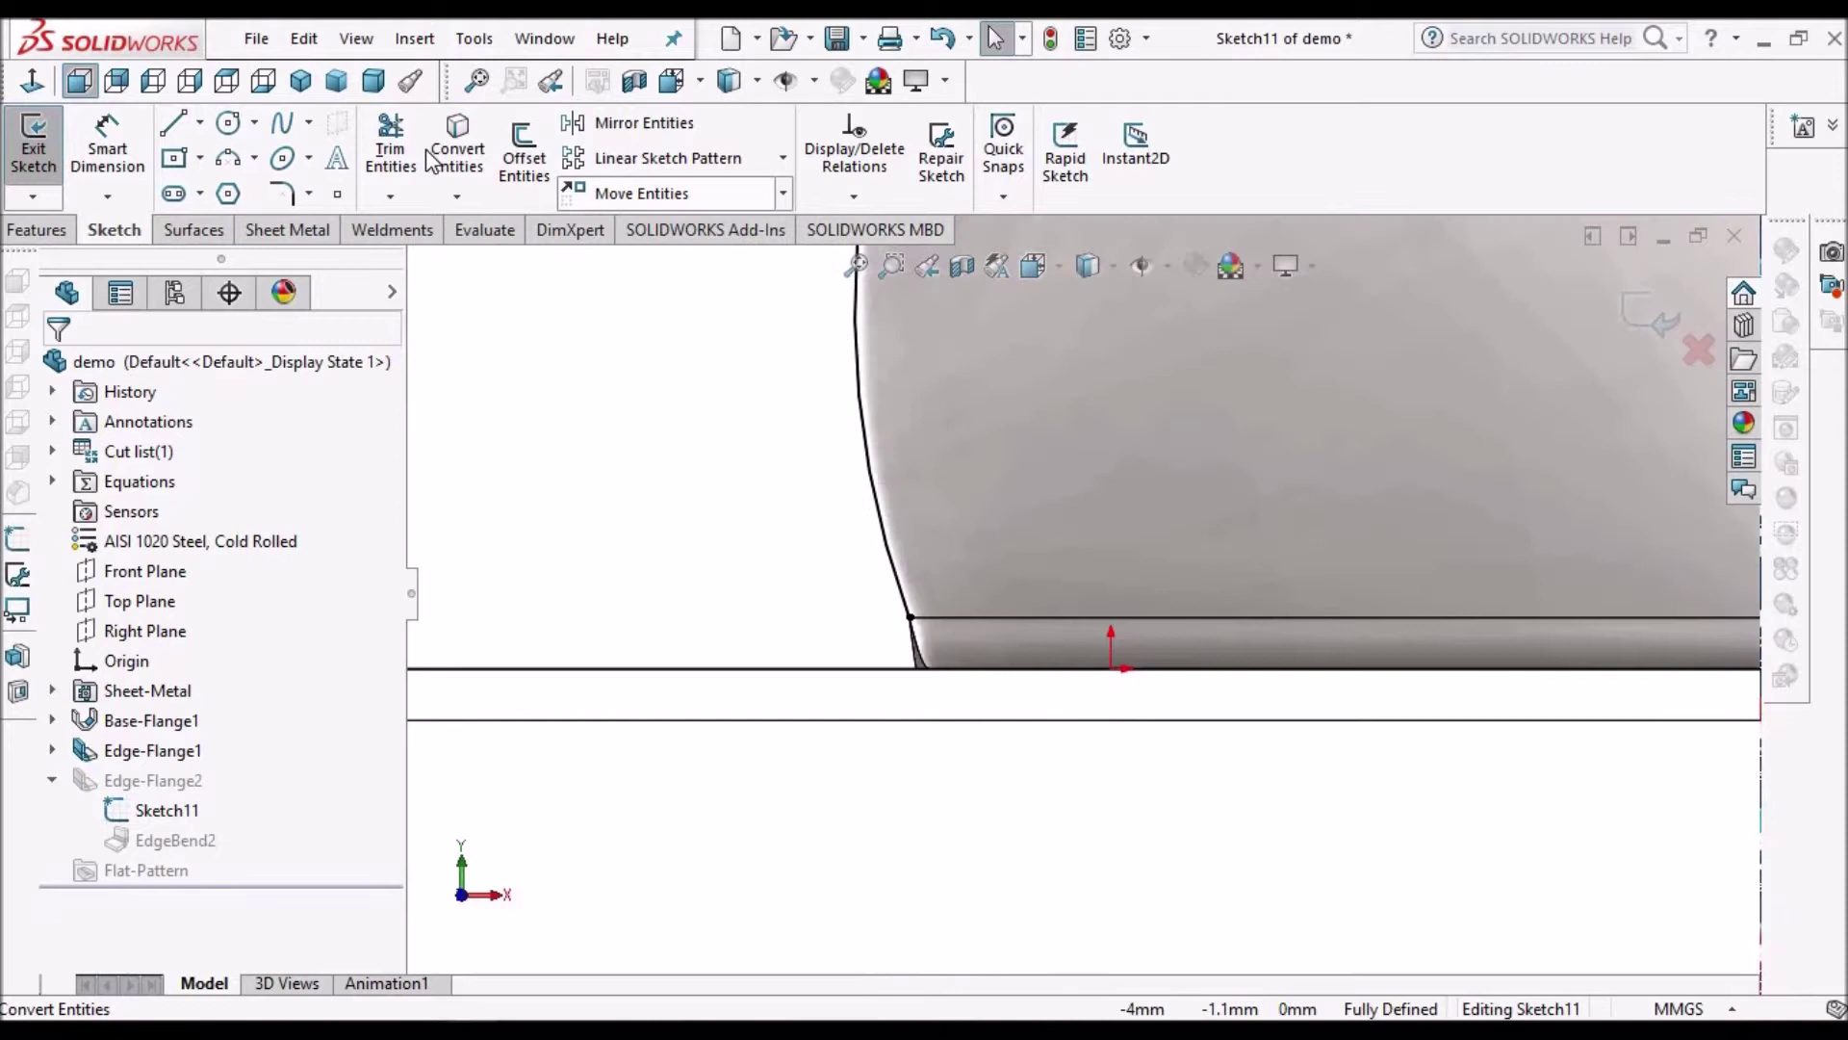
pyautogui.click(390, 144)
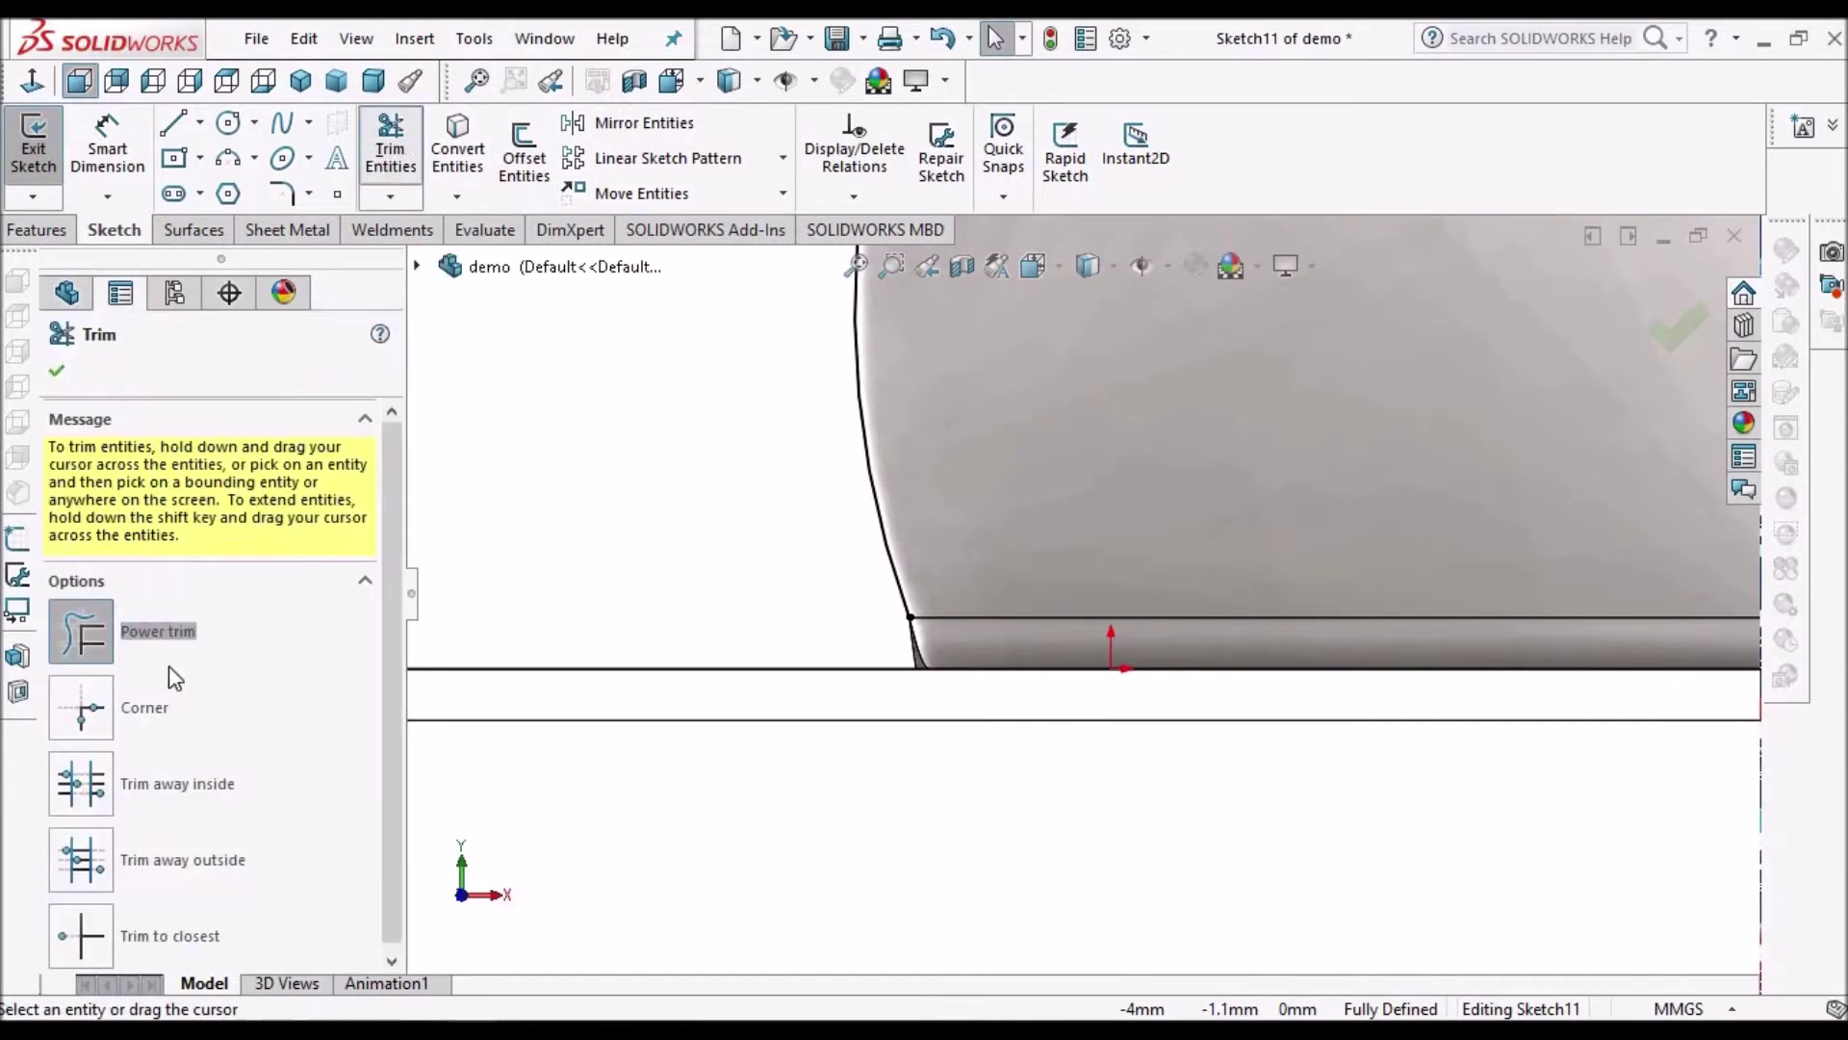
pyautogui.click(889, 560)
pyautogui.click(999, 667)
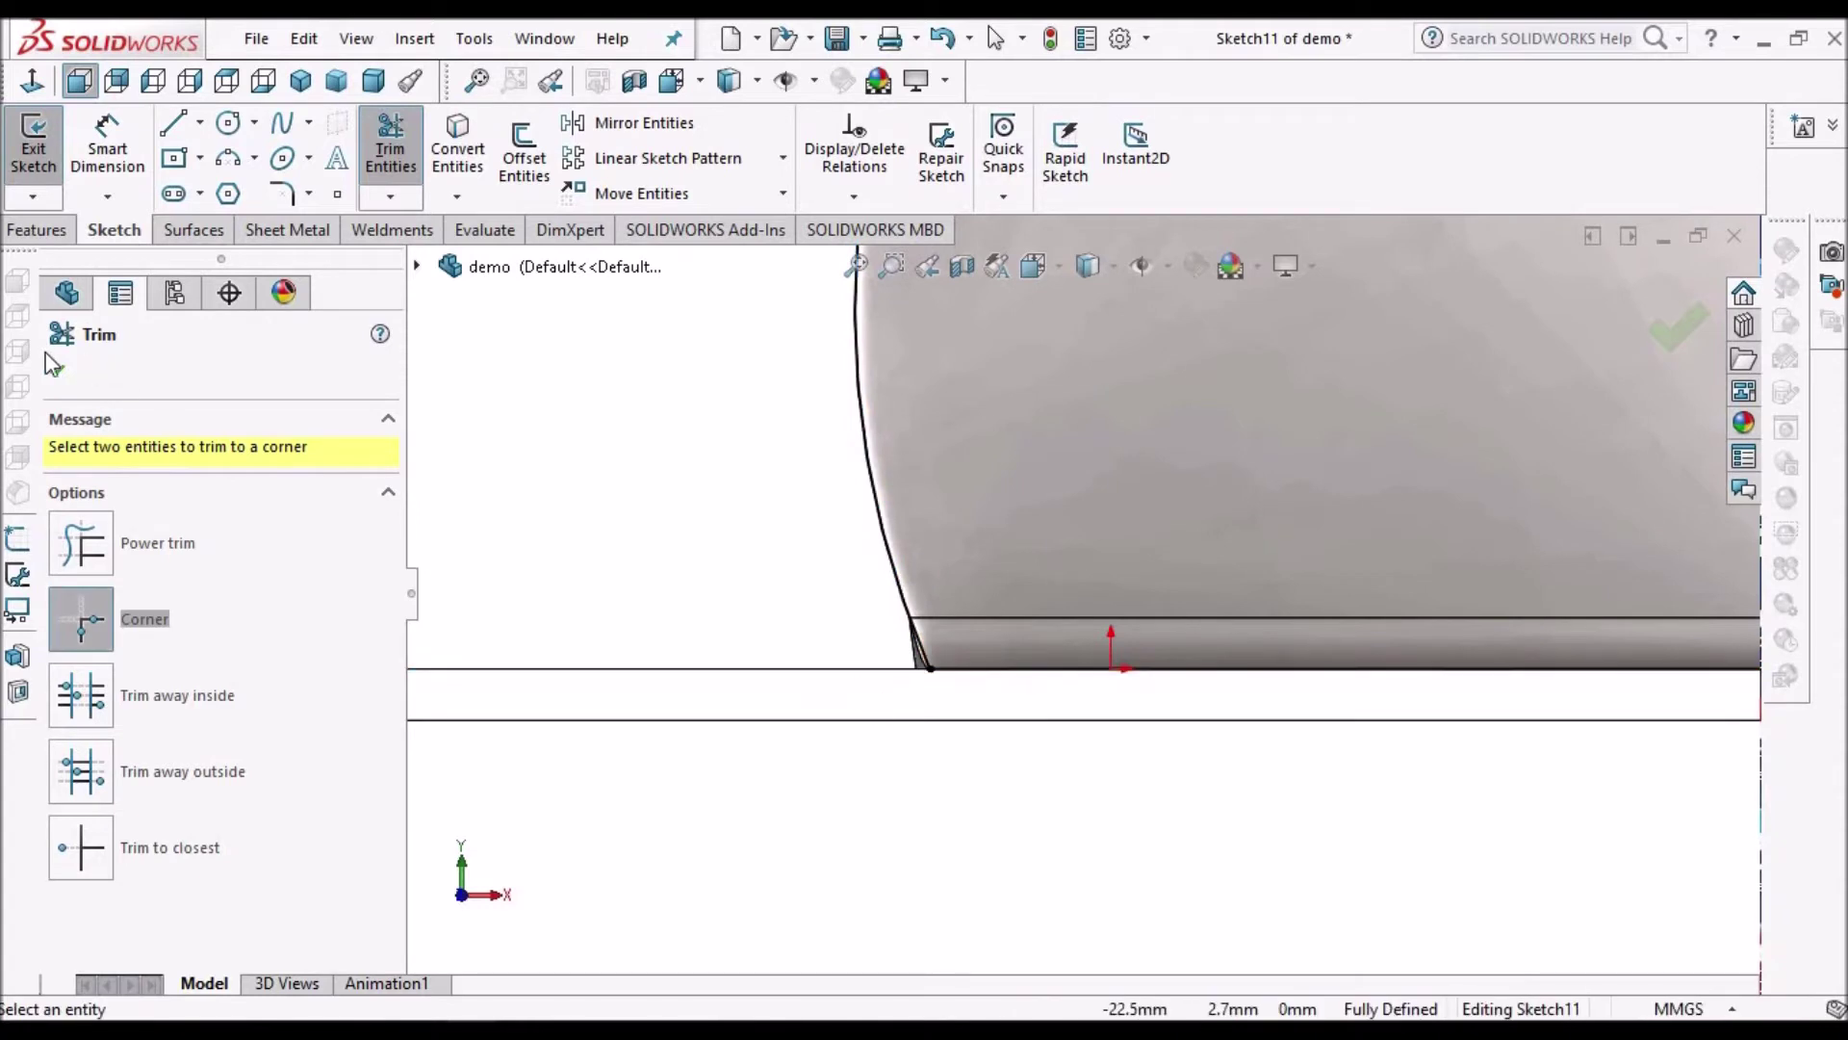
pyautogui.click(65, 367)
pyautogui.press('f')
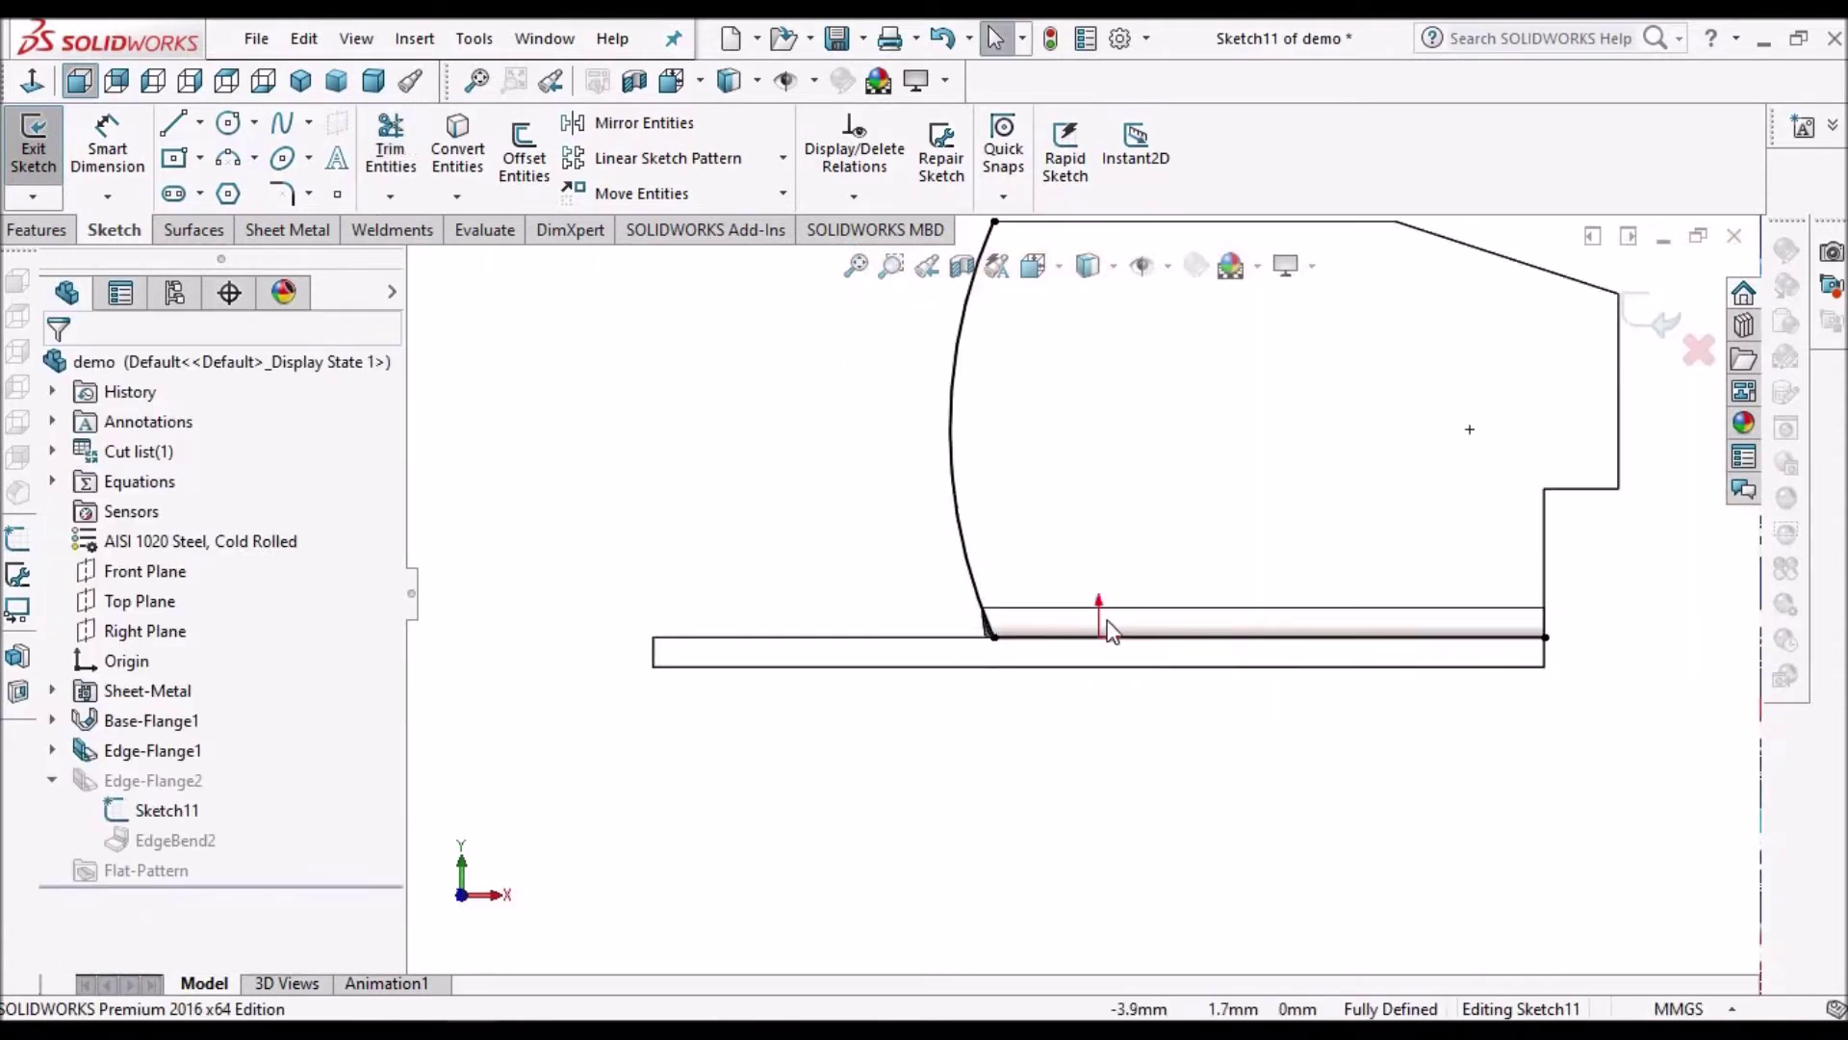
# Step: Convert the right vertical edge and the two step edges into sketch lines
pyautogui.scroll(-2, 1321, 406)
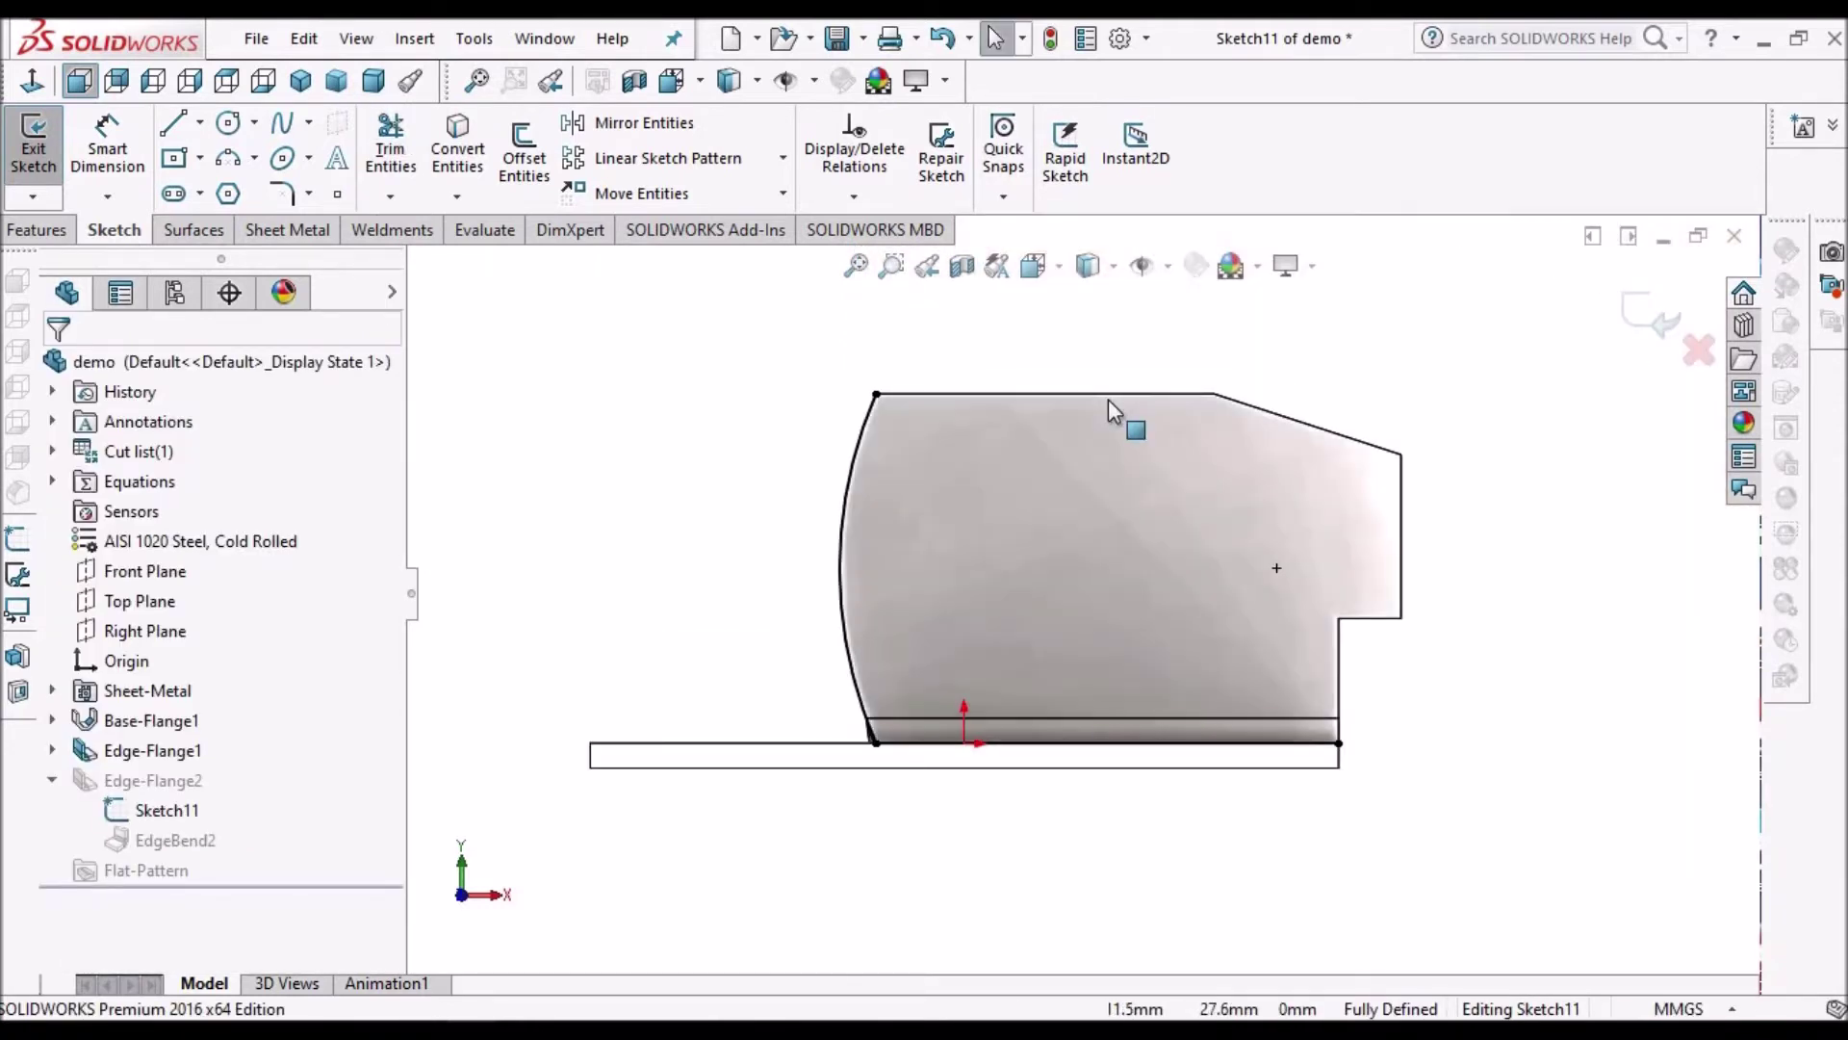
pyautogui.click(1107, 395)
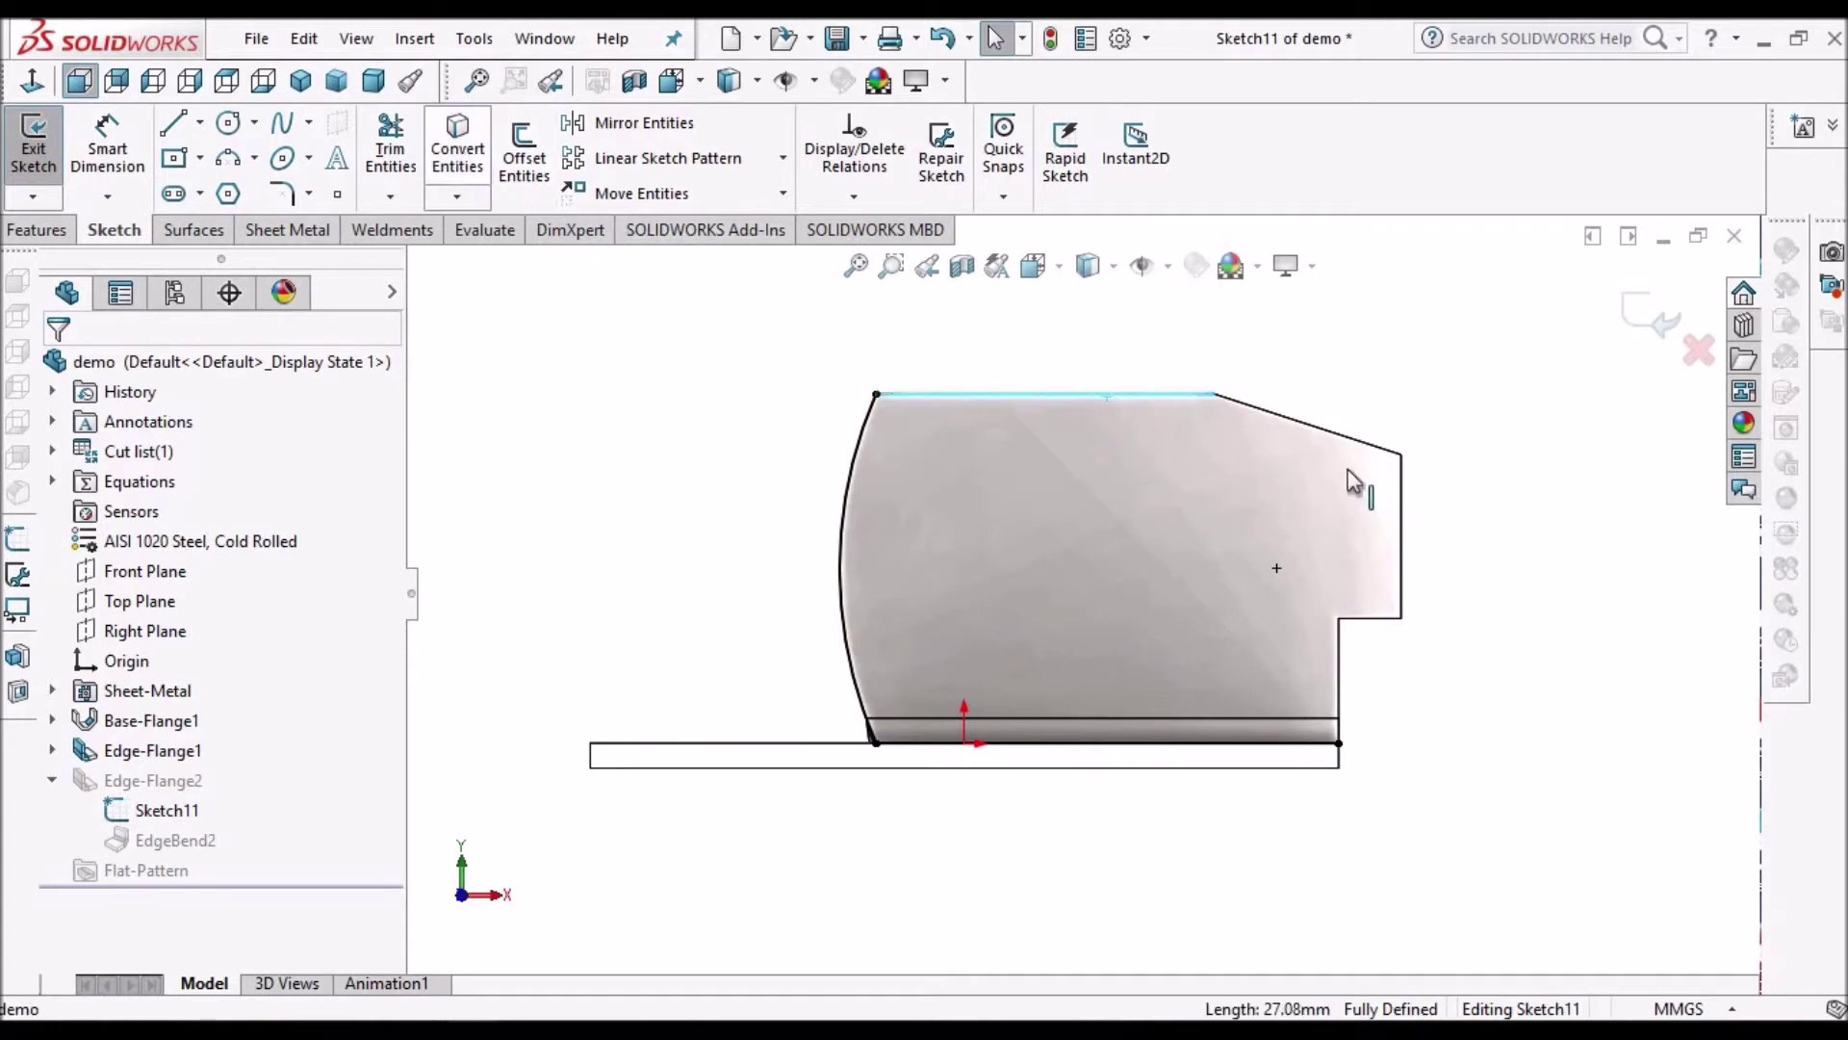
pyautogui.click(1328, 429)
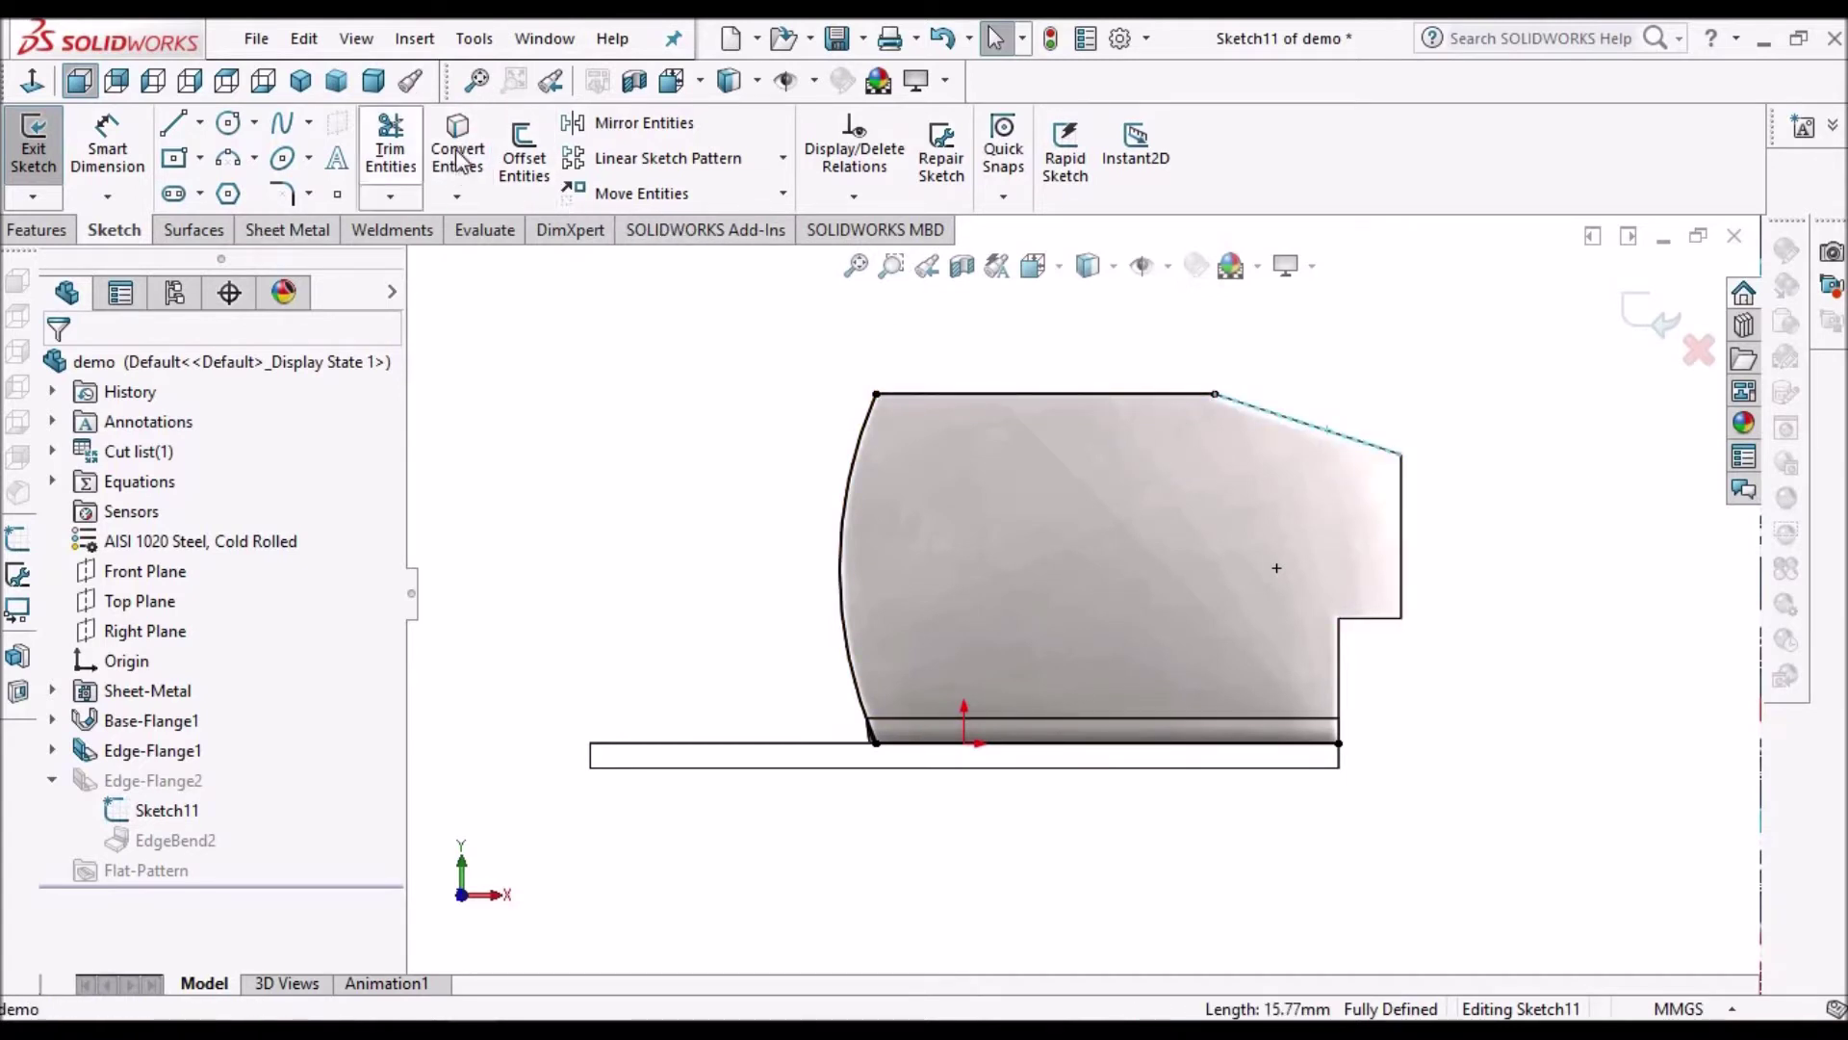
pyautogui.press('Escape')
pyautogui.click(1401, 525)
pyautogui.click(472, 150)
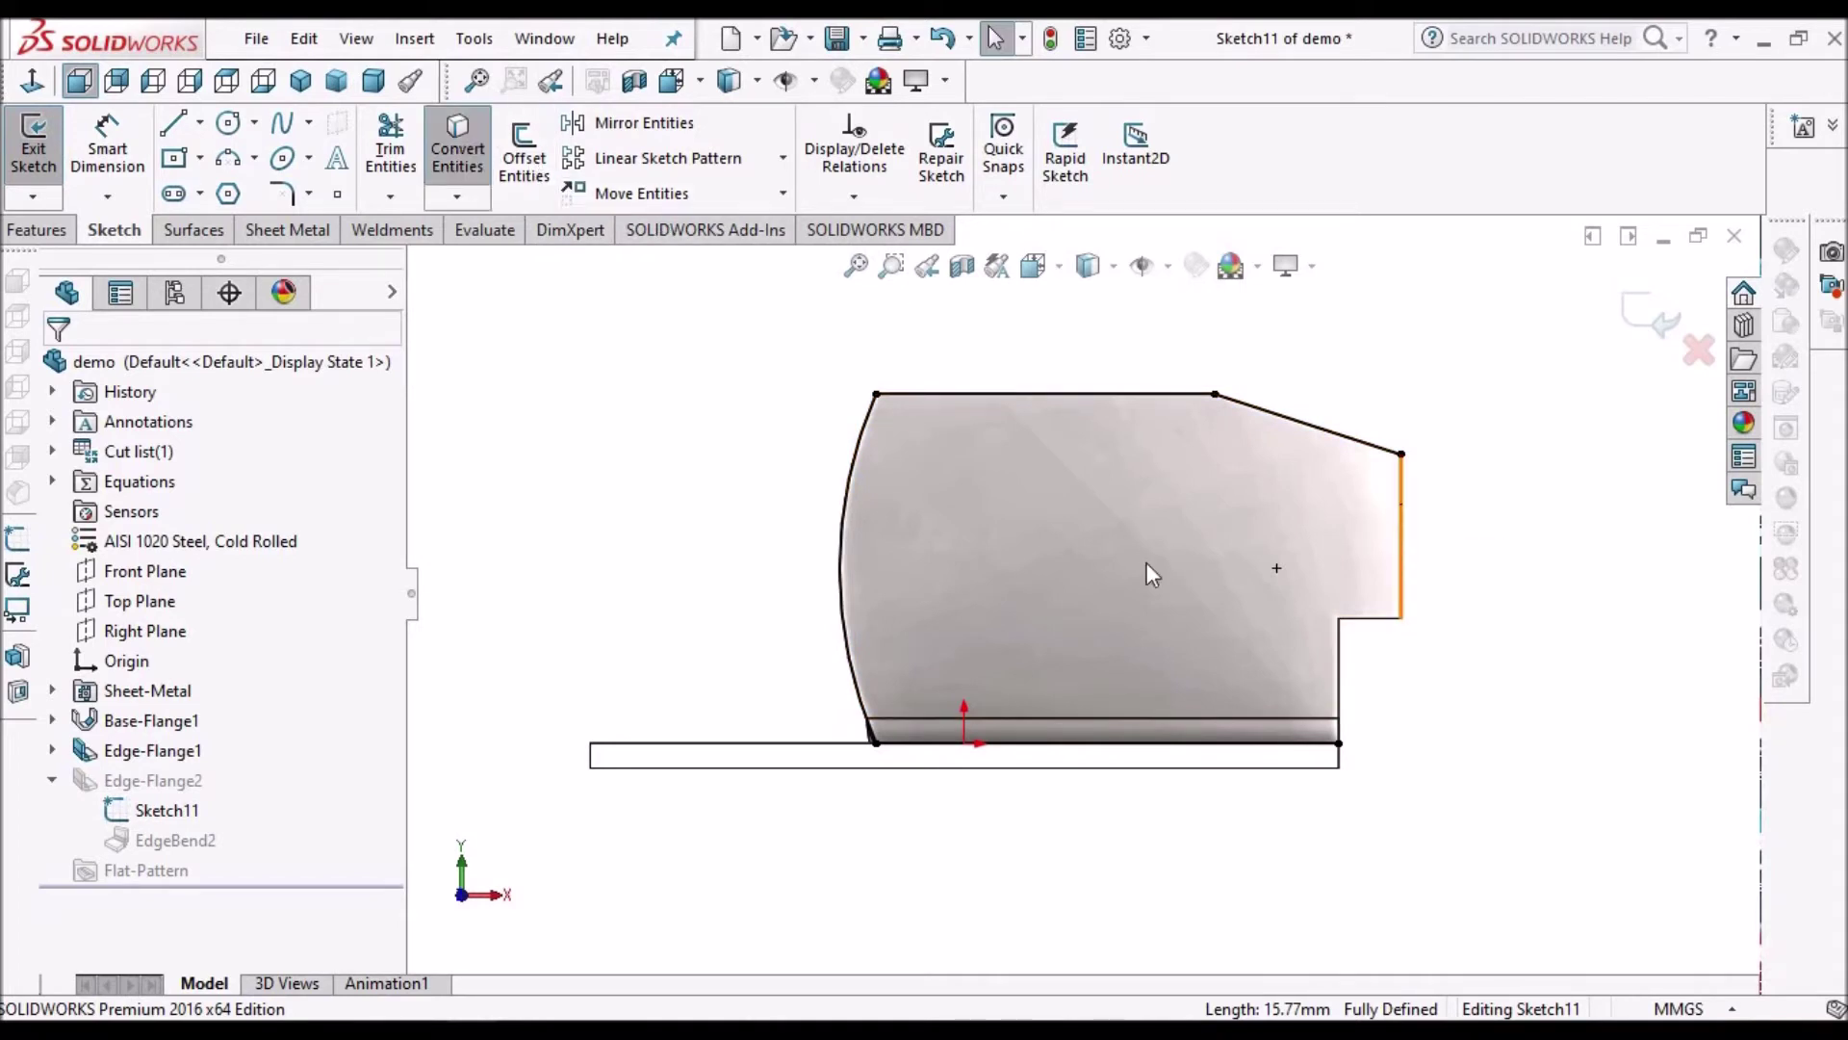
pyautogui.click(1404, 539)
pyautogui.click(1354, 642)
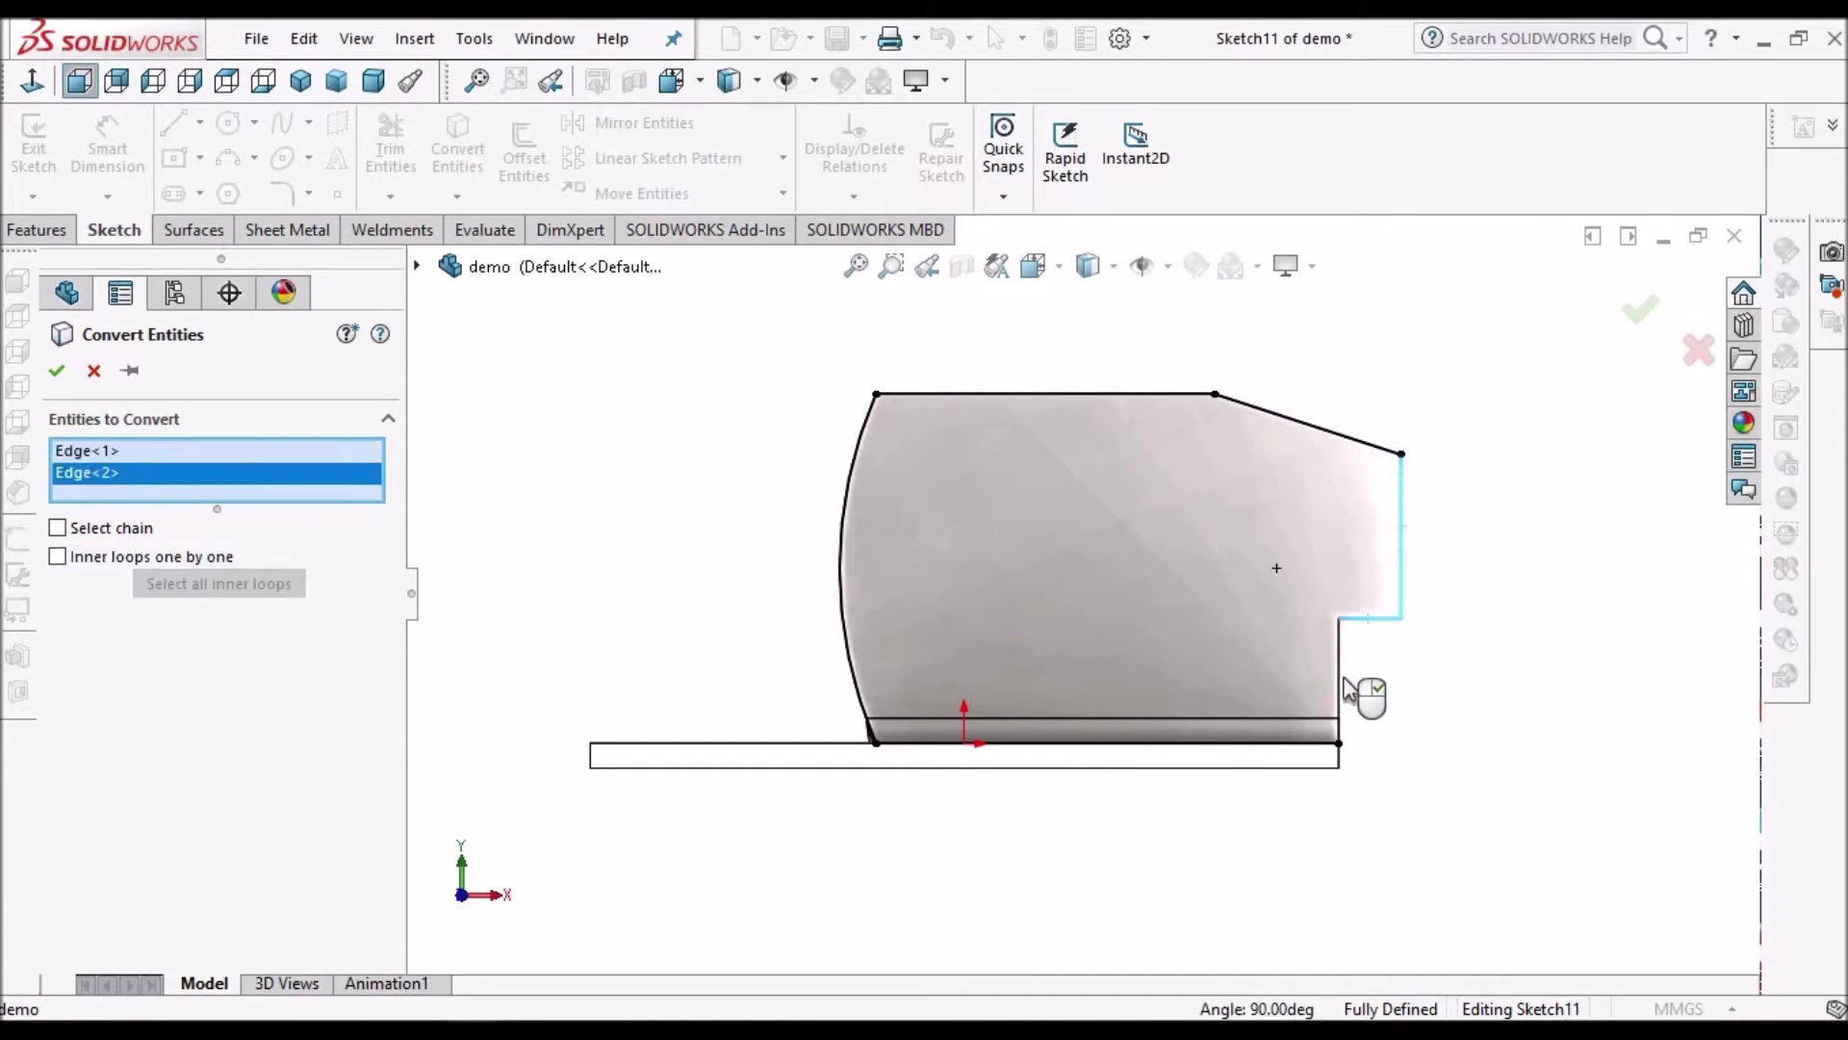
pyautogui.click(1340, 681)
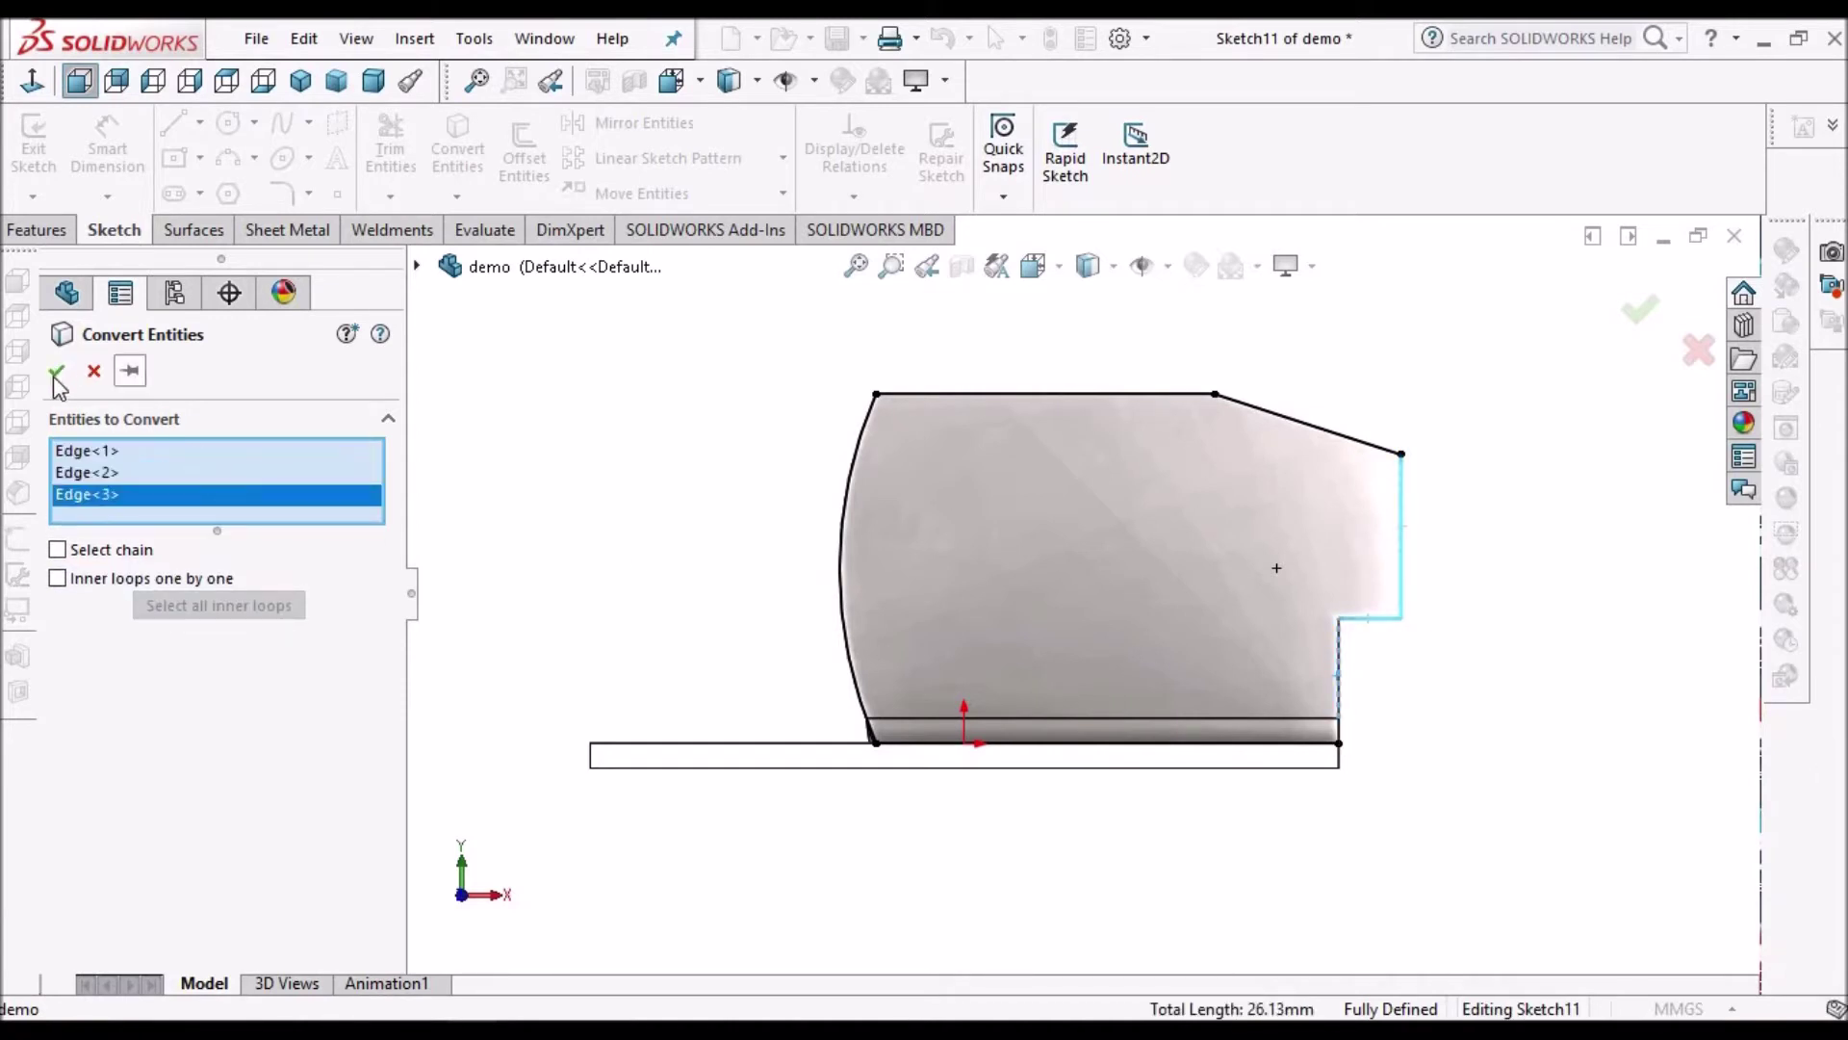
pyautogui.press('Return')
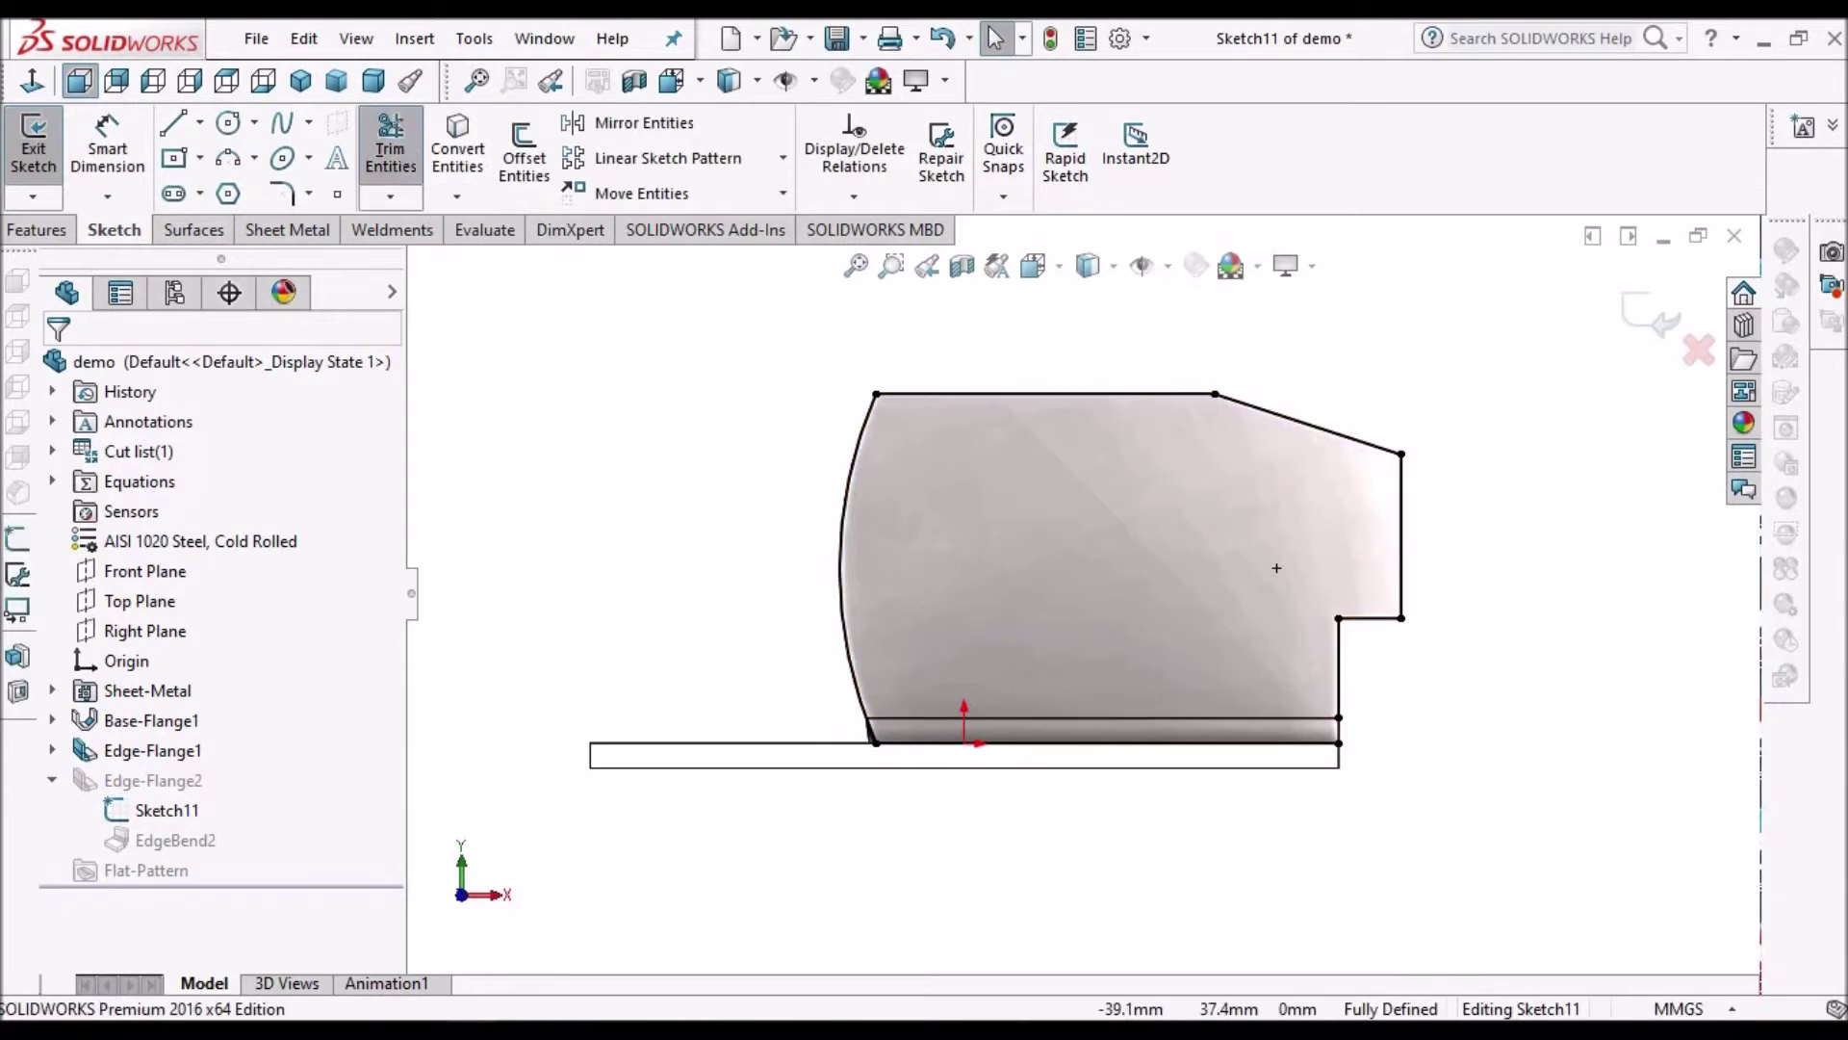
# Step: Corner-trim the vertical line so it meets the bottom line
pyautogui.scroll(-3, 1384, 678)
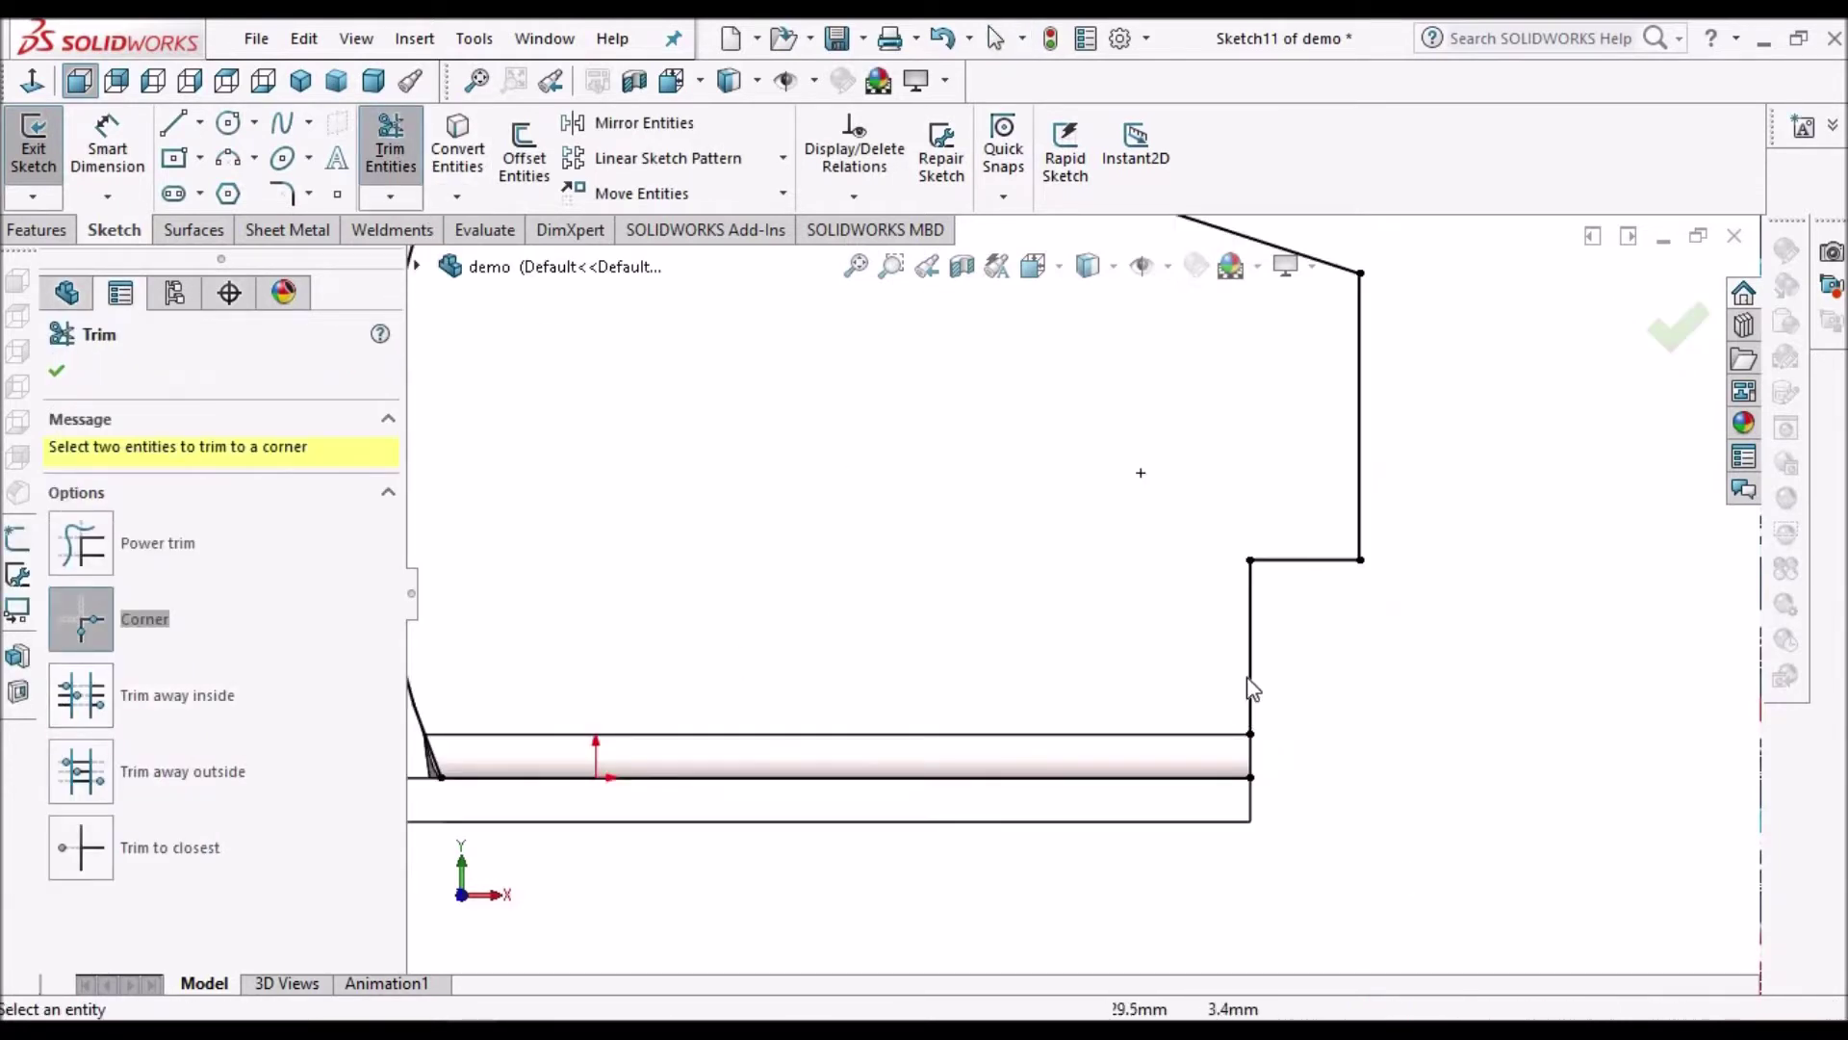
pyautogui.click(1252, 682)
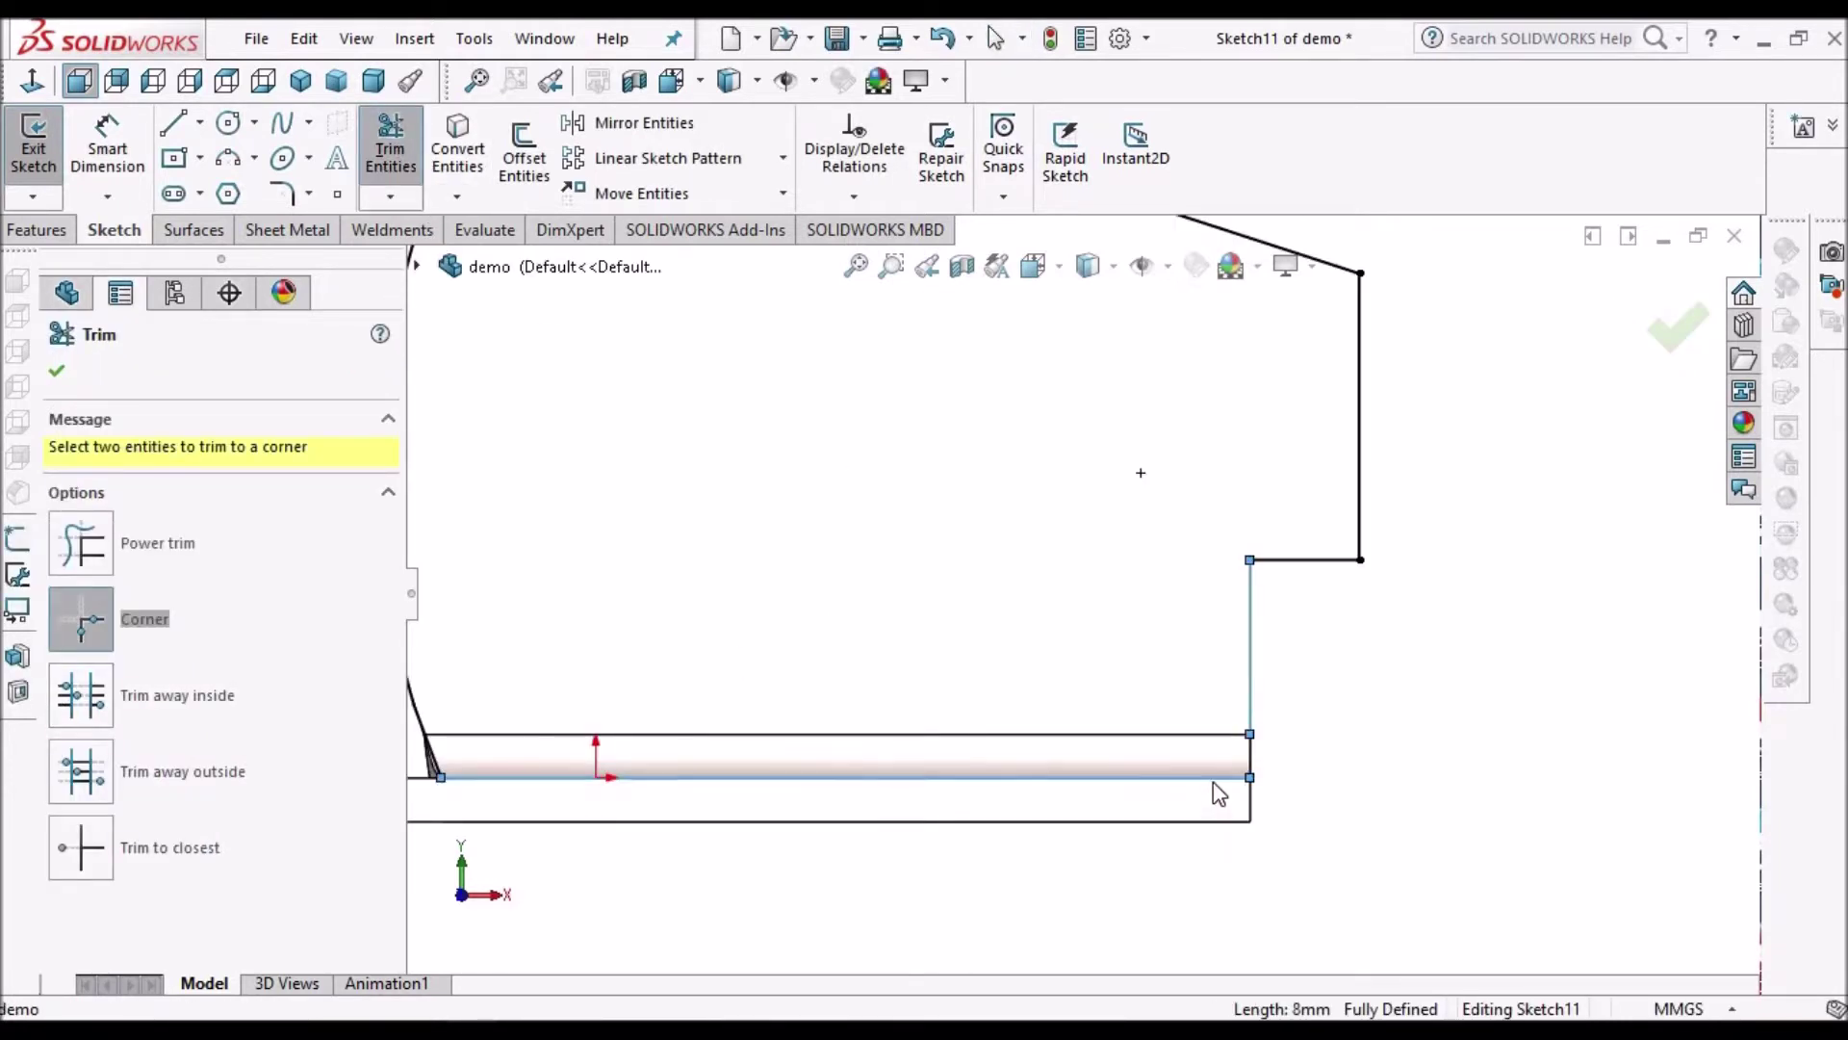
pyautogui.click(1213, 780)
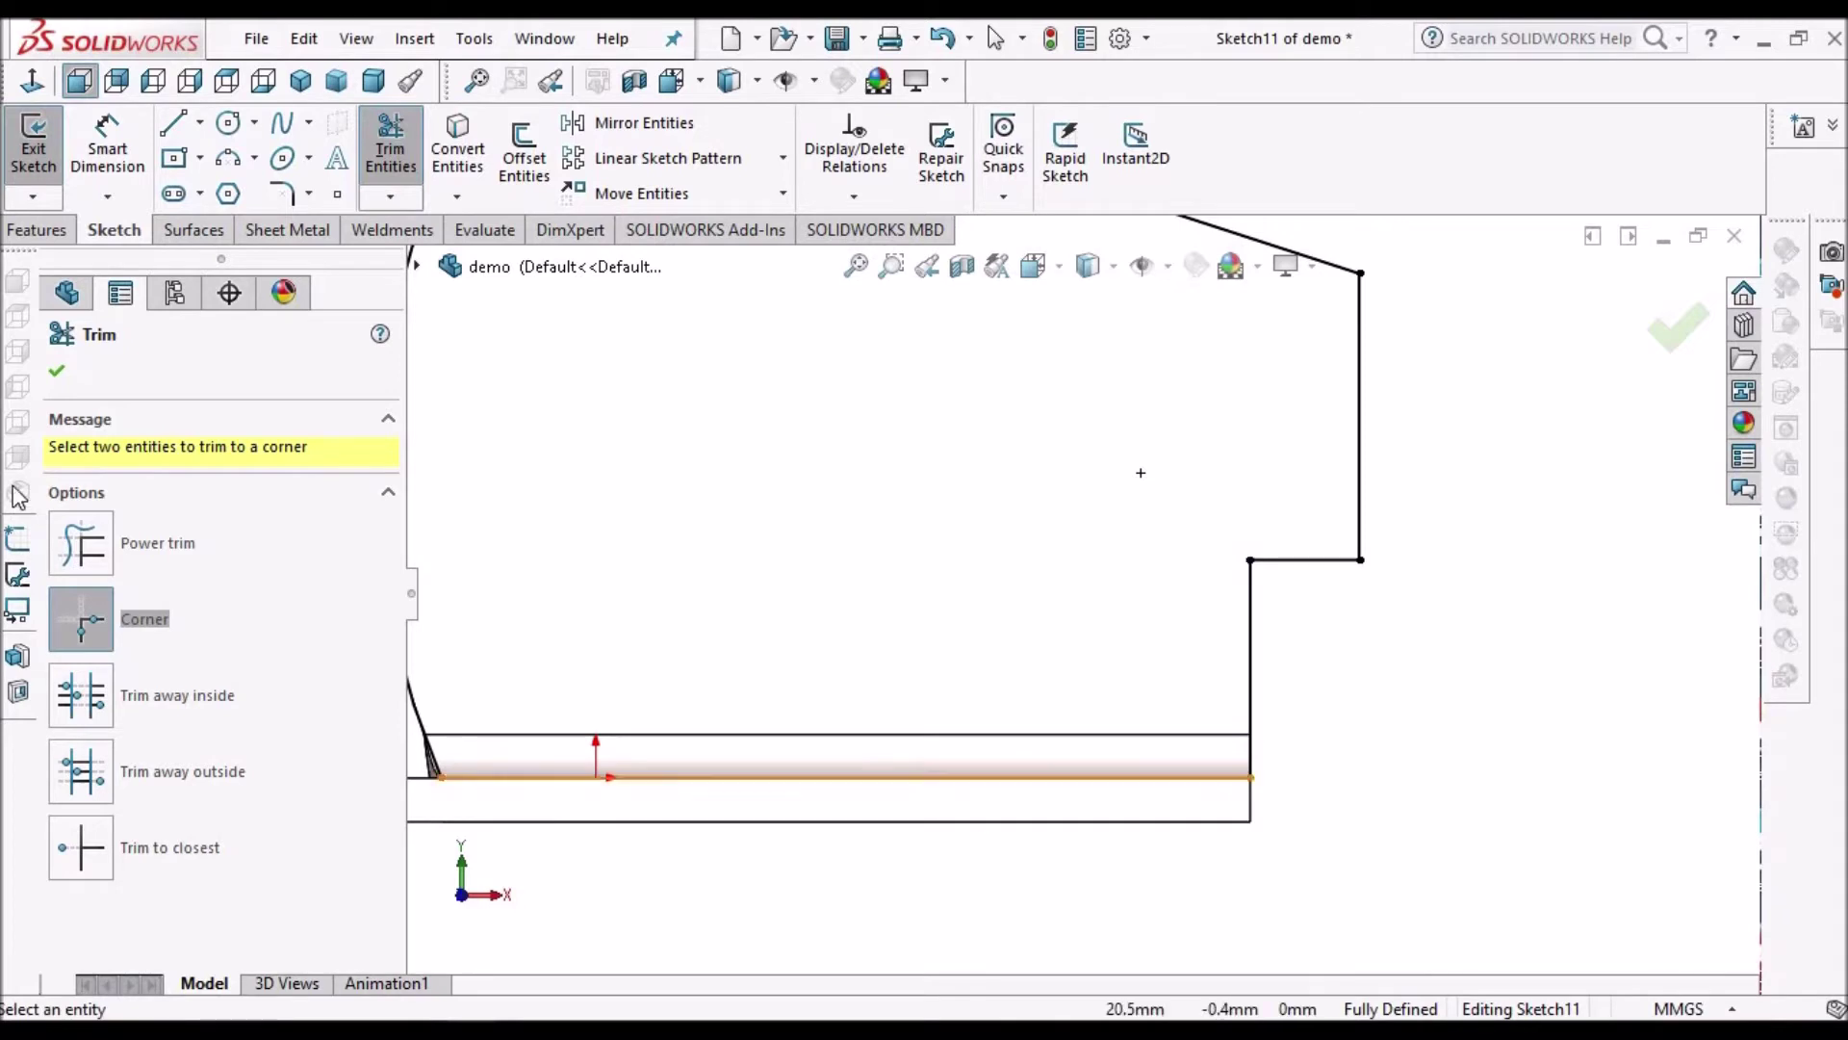
pyautogui.click(56, 378)
# Step: Check the profile in 3D and rebuild Edge-Flange2 from the finished sketch
pyautogui.press('f')
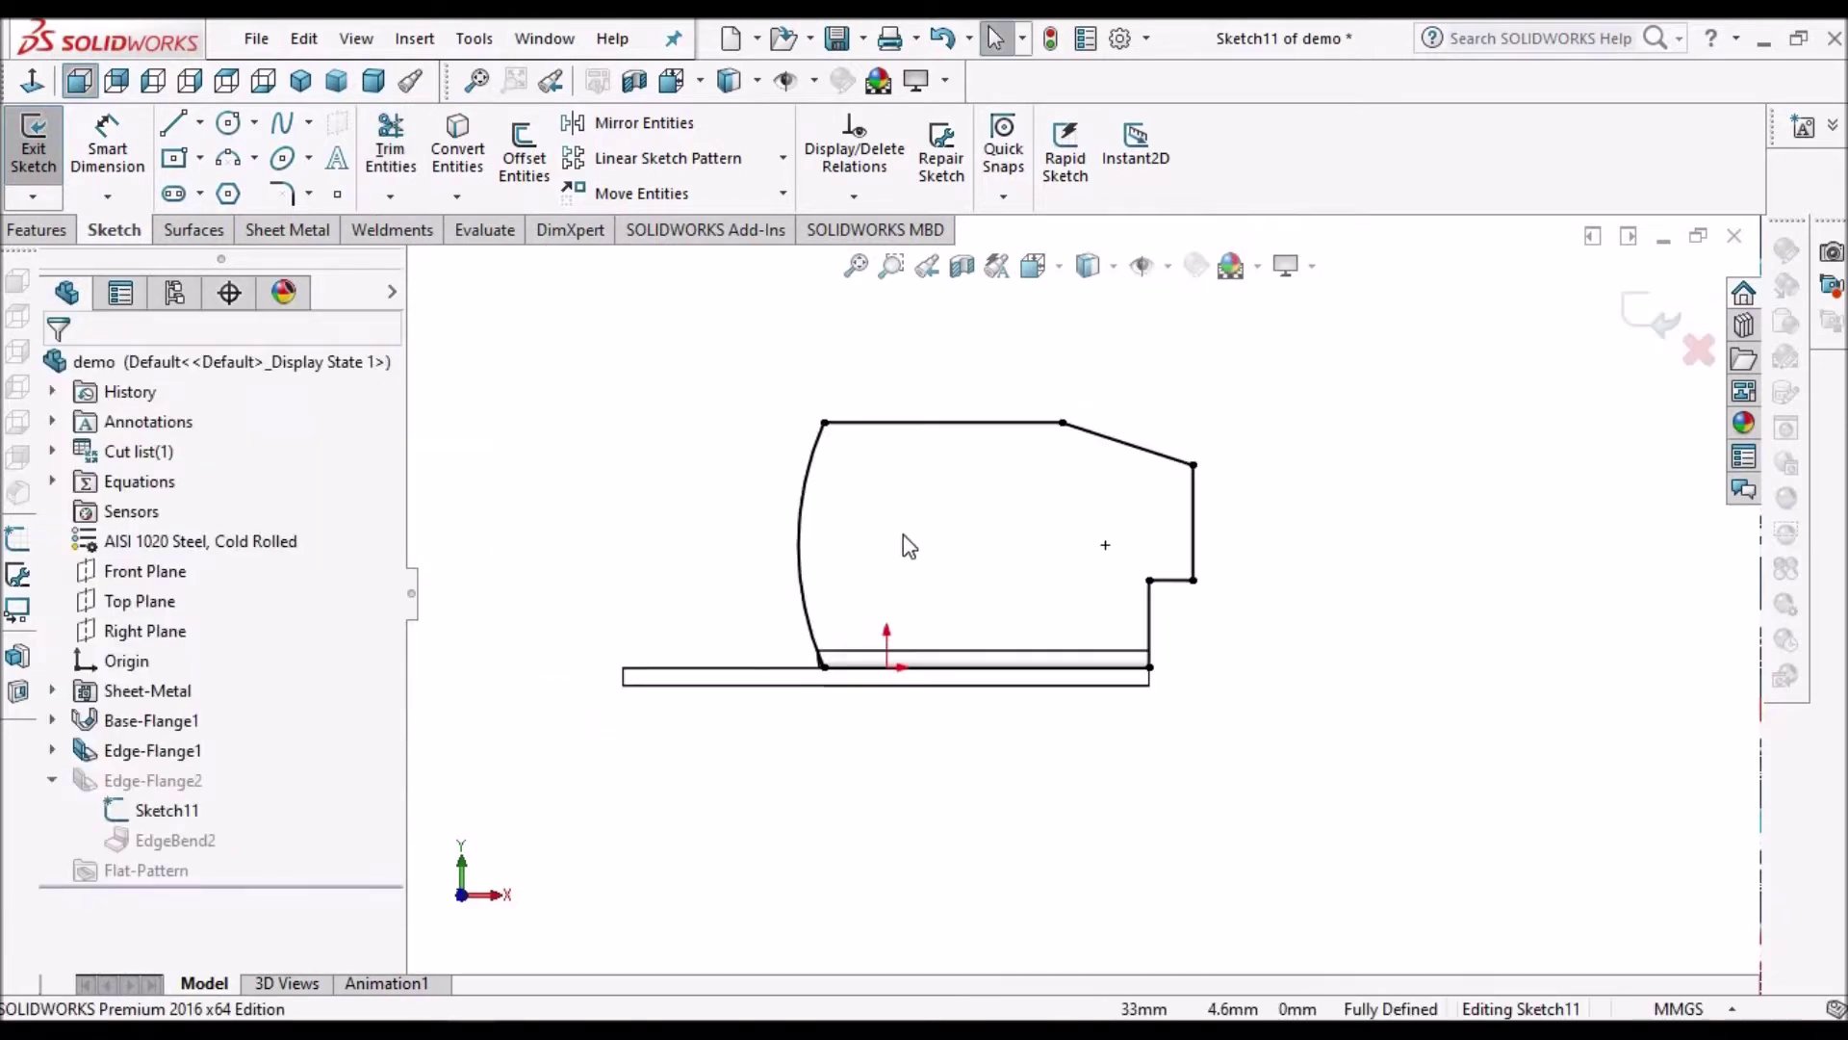
pyautogui.moveTo(914, 545); pyautogui.dragTo(620, 770, button='middle')
pyautogui.scroll(-3, 806, 710)
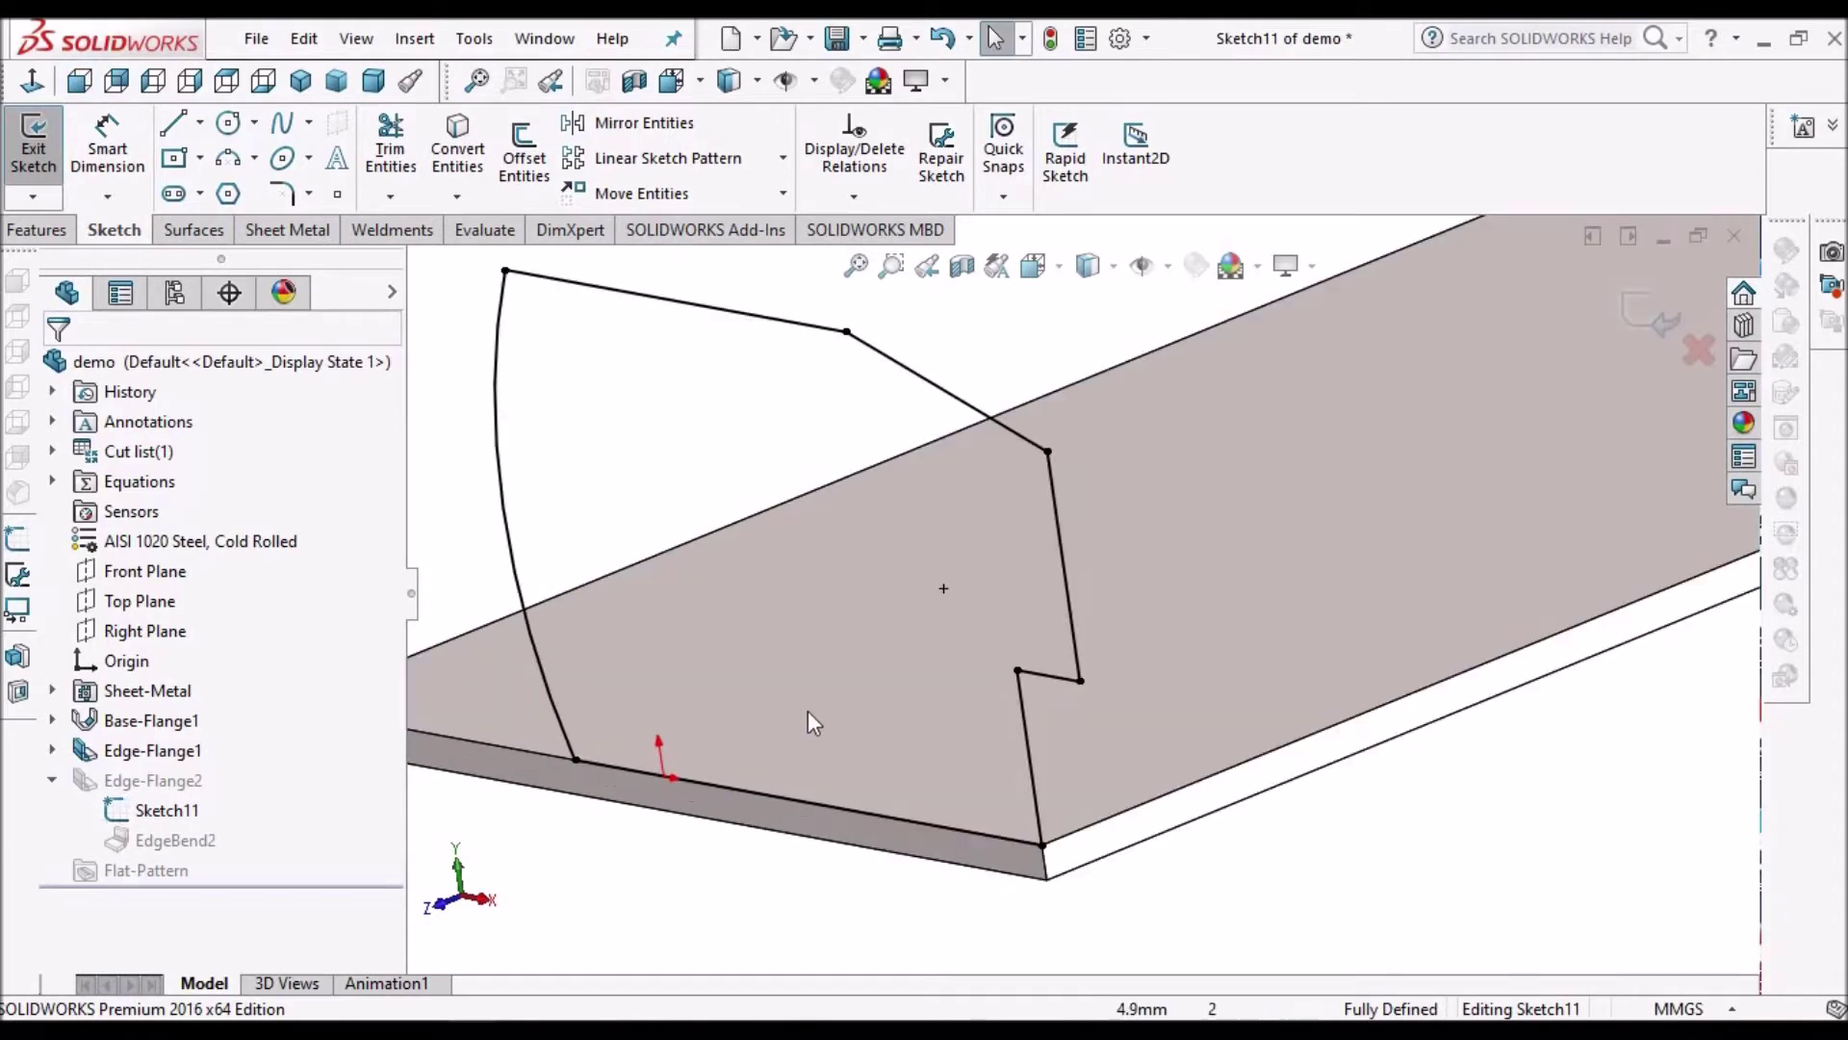
pyautogui.moveTo(715, 727); pyautogui.dragTo(1066, 784, button='middle')
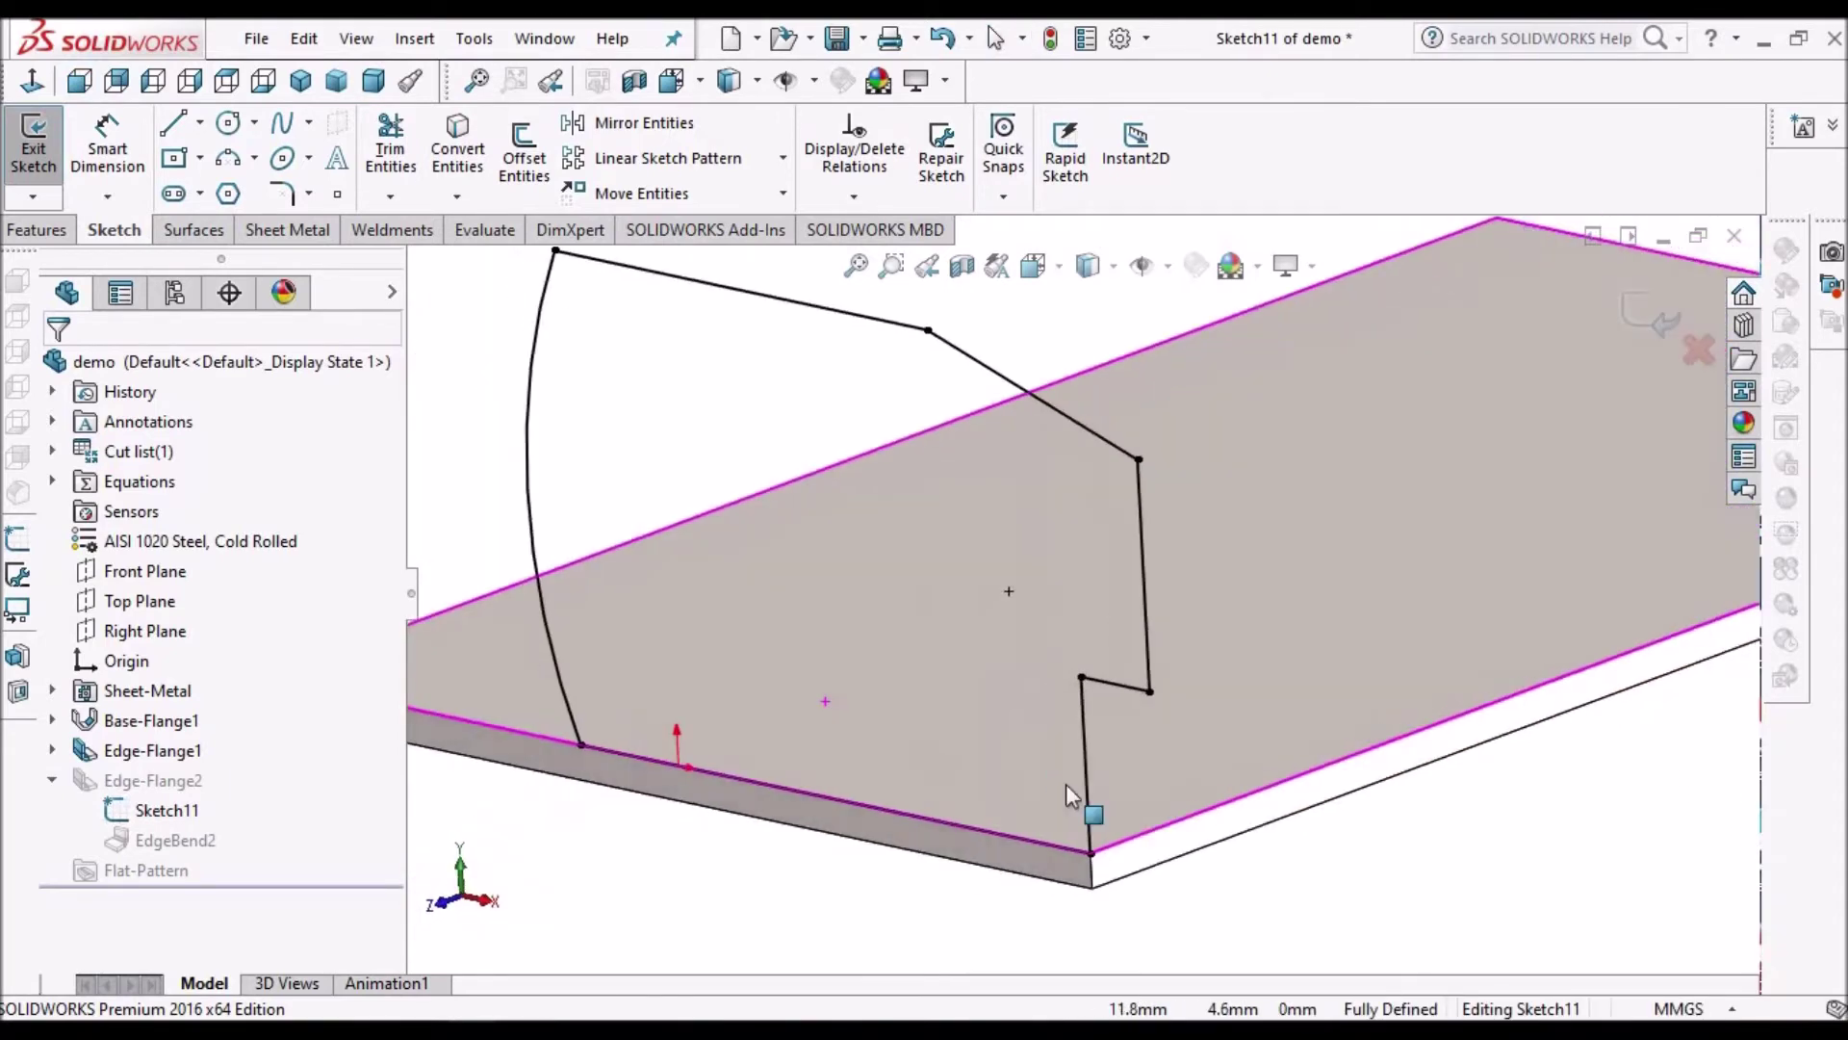
pyautogui.scroll(2, 1066, 784)
pyautogui.scroll(3, 1065, 783)
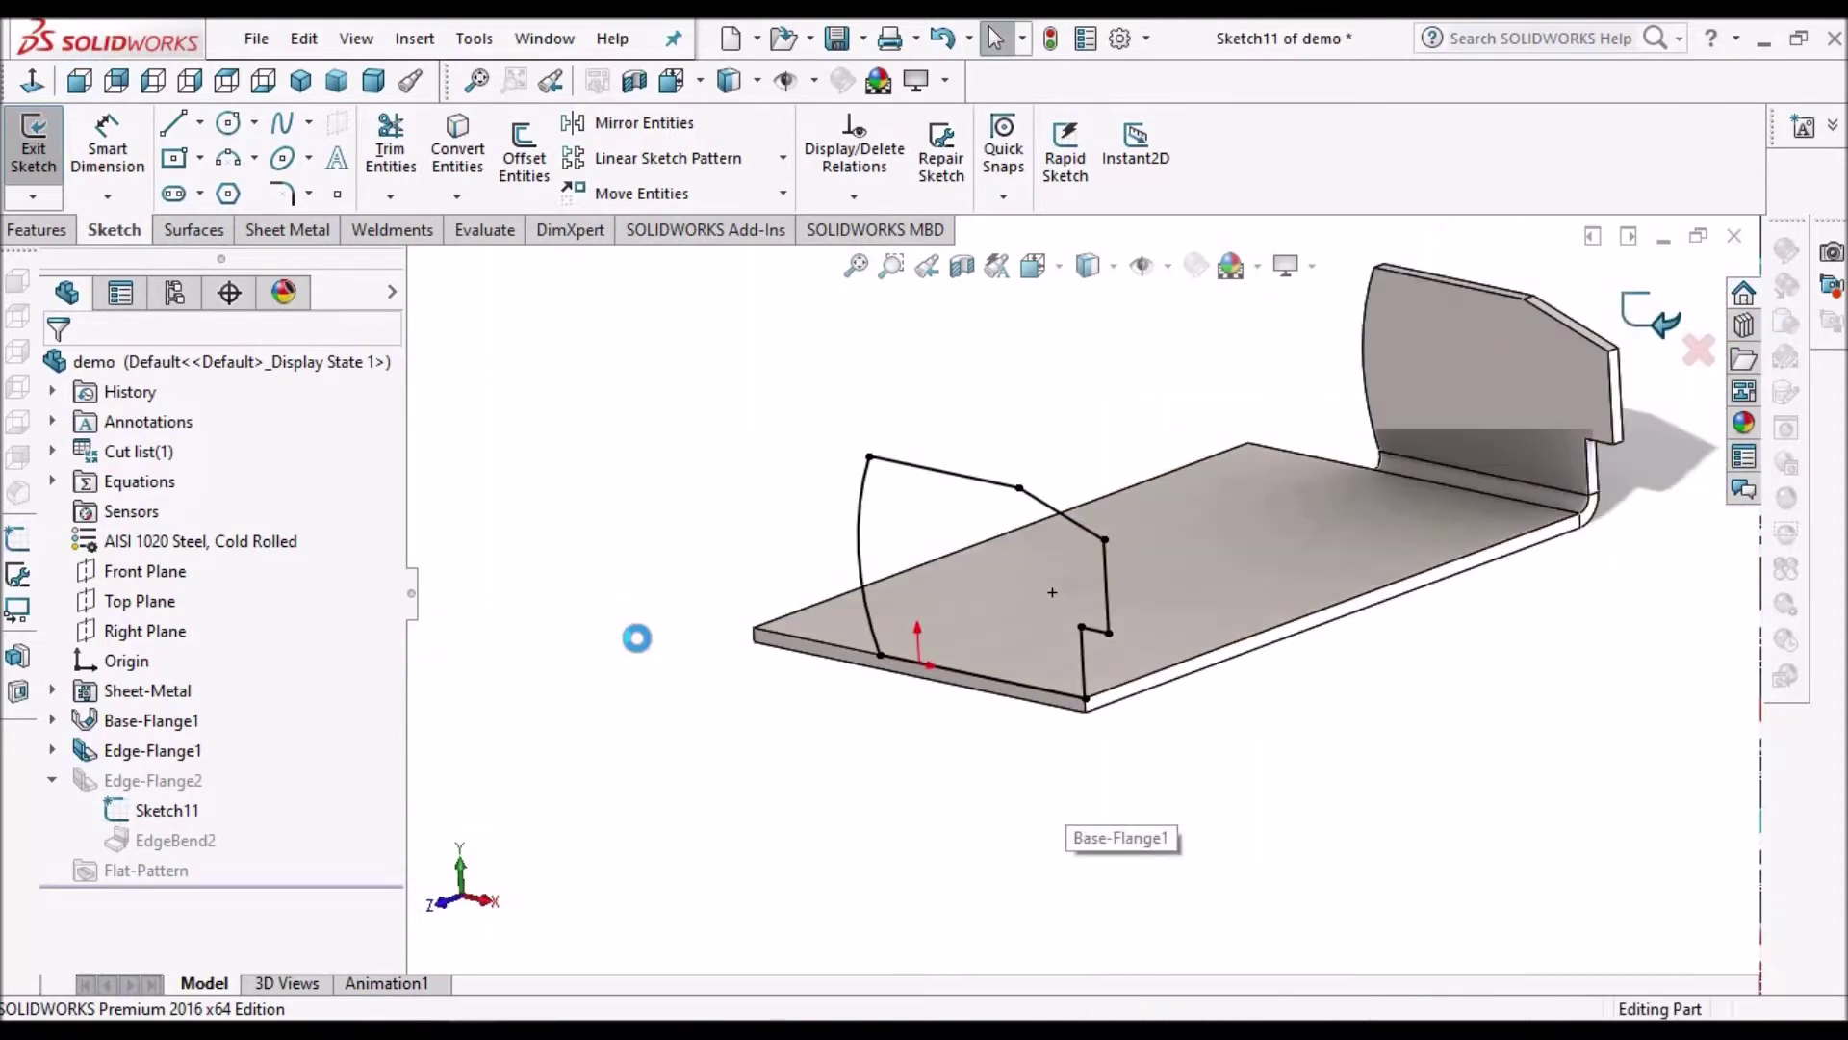
pyautogui.hotkey('ctrl', 'b')
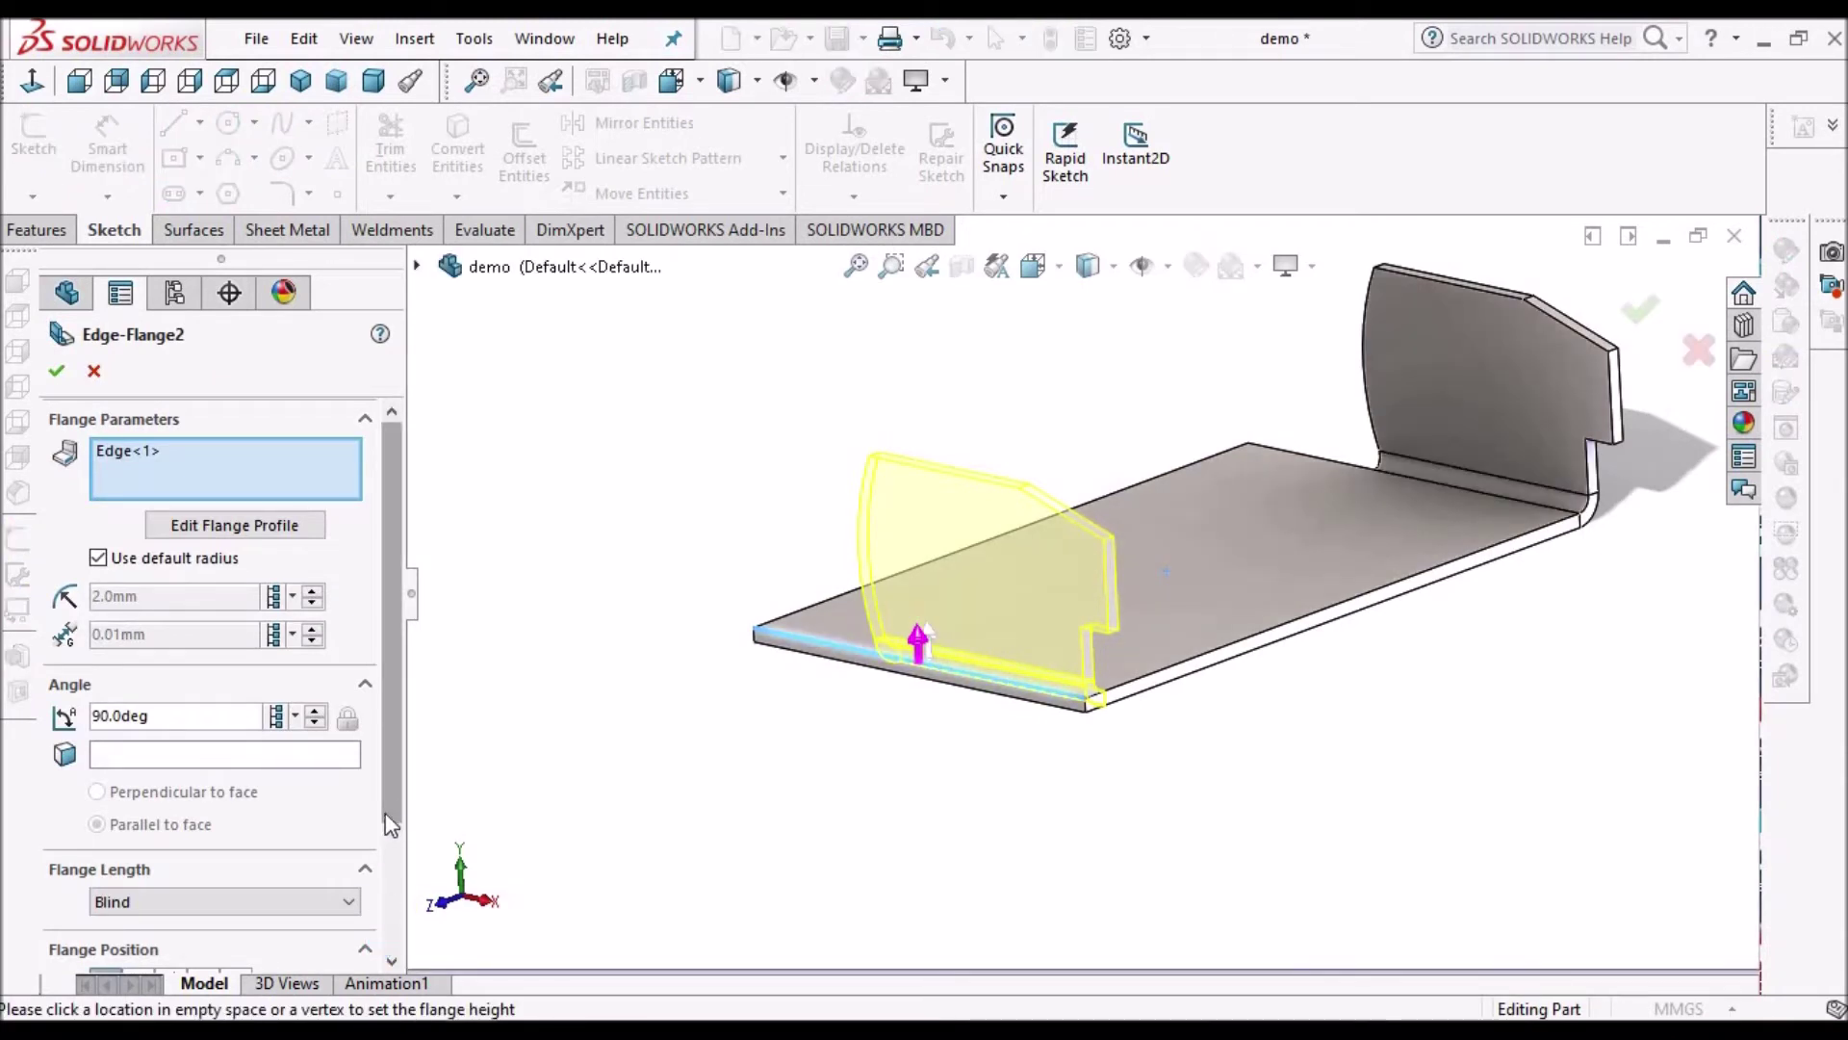
# Step: Orbit to inspect both end flanges and save the part
pyautogui.scroll(-3, 390, 825)
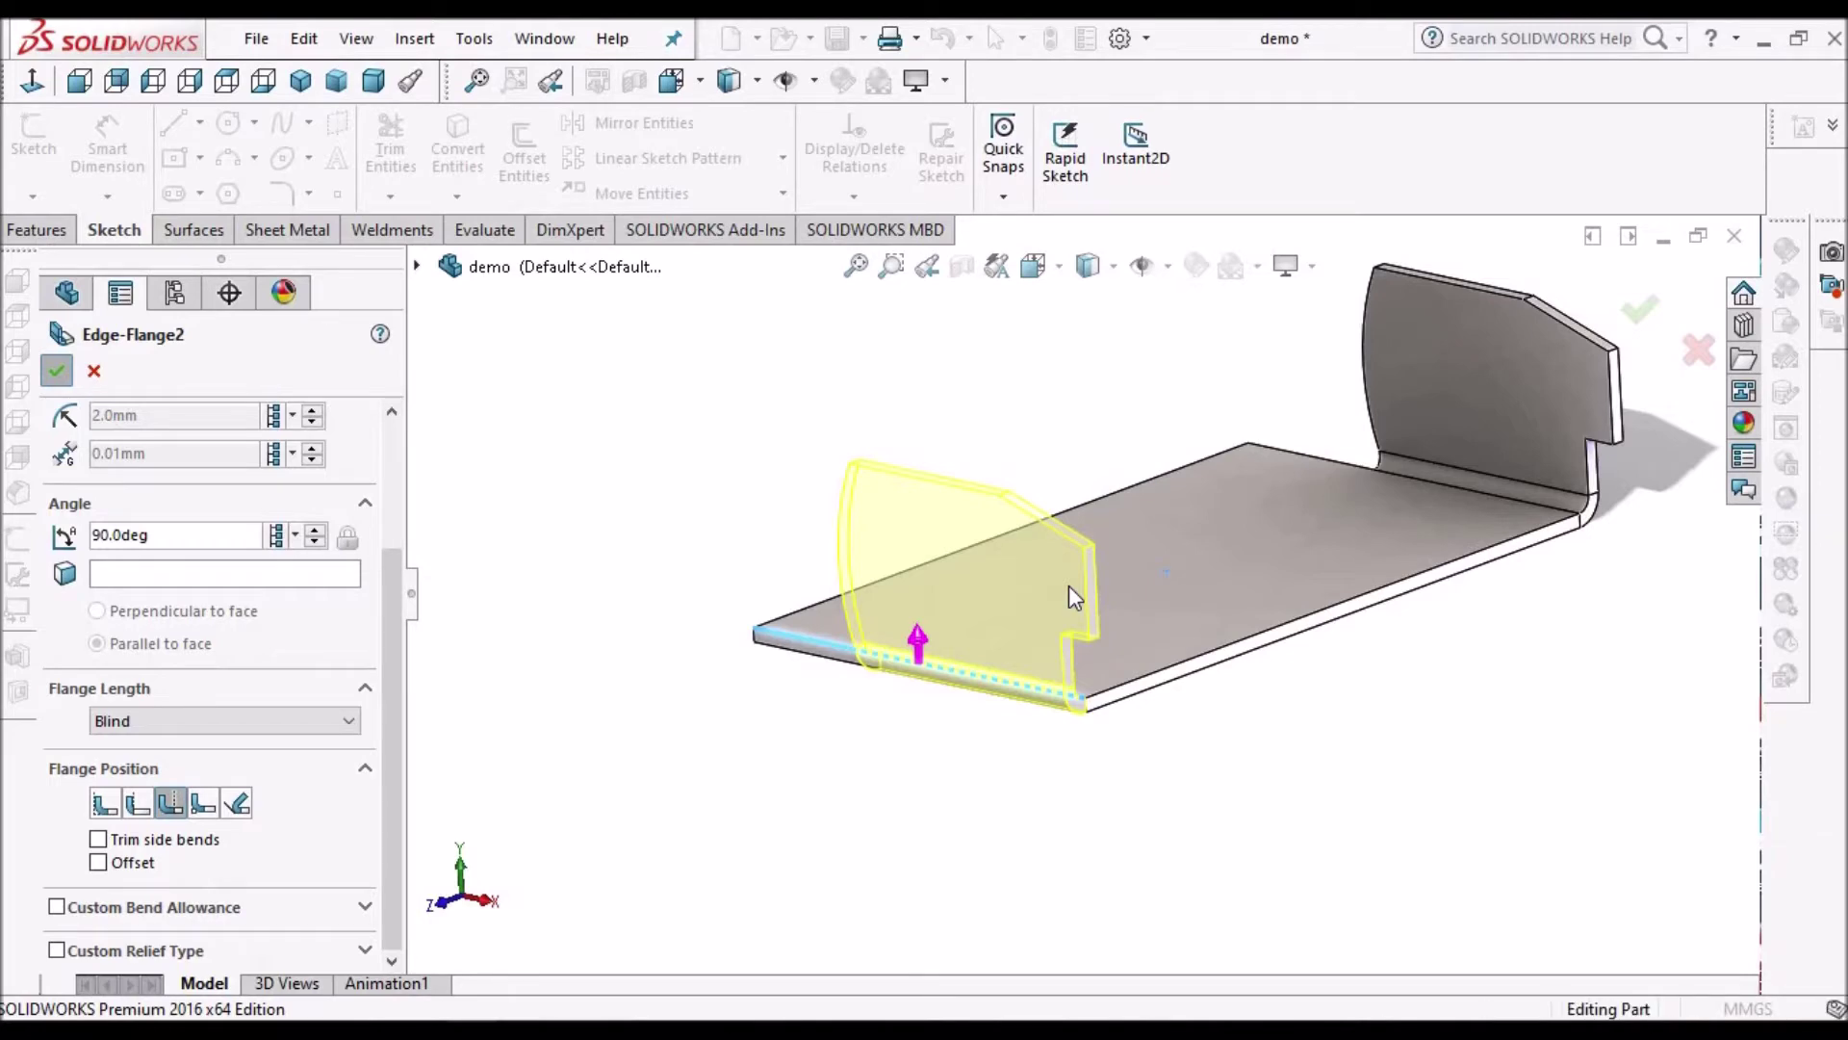
pyautogui.scroll(2, 1069, 586)
pyautogui.moveTo(1018, 629)
pyautogui.mouseDown(button='middle')
pyautogui.moveTo(1190, 782)
pyautogui.moveTo(1055, 653)
pyautogui.mouseUp(button='middle')
pyautogui.click(838, 39)
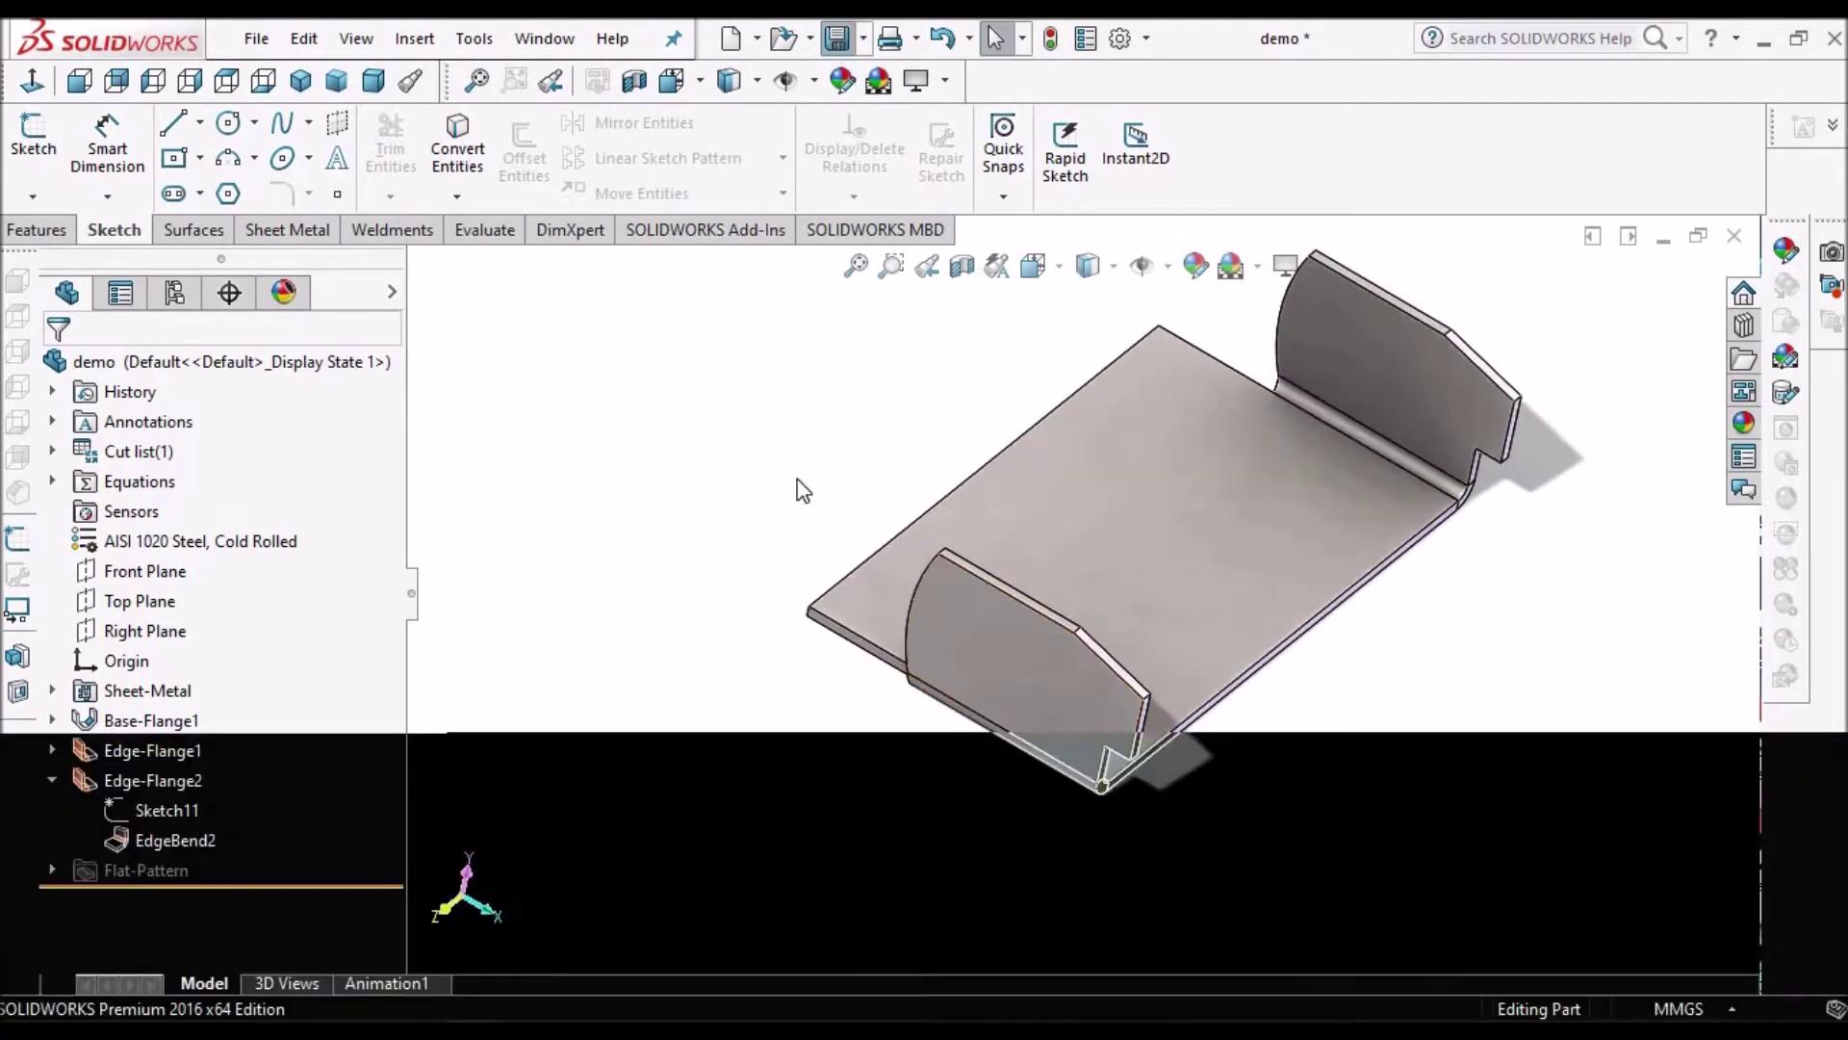
# Step: Confirm the rebuild, then add Edge-Flange3, 46 mm tall, along the plate's long left edge
pyautogui.click(884, 443)
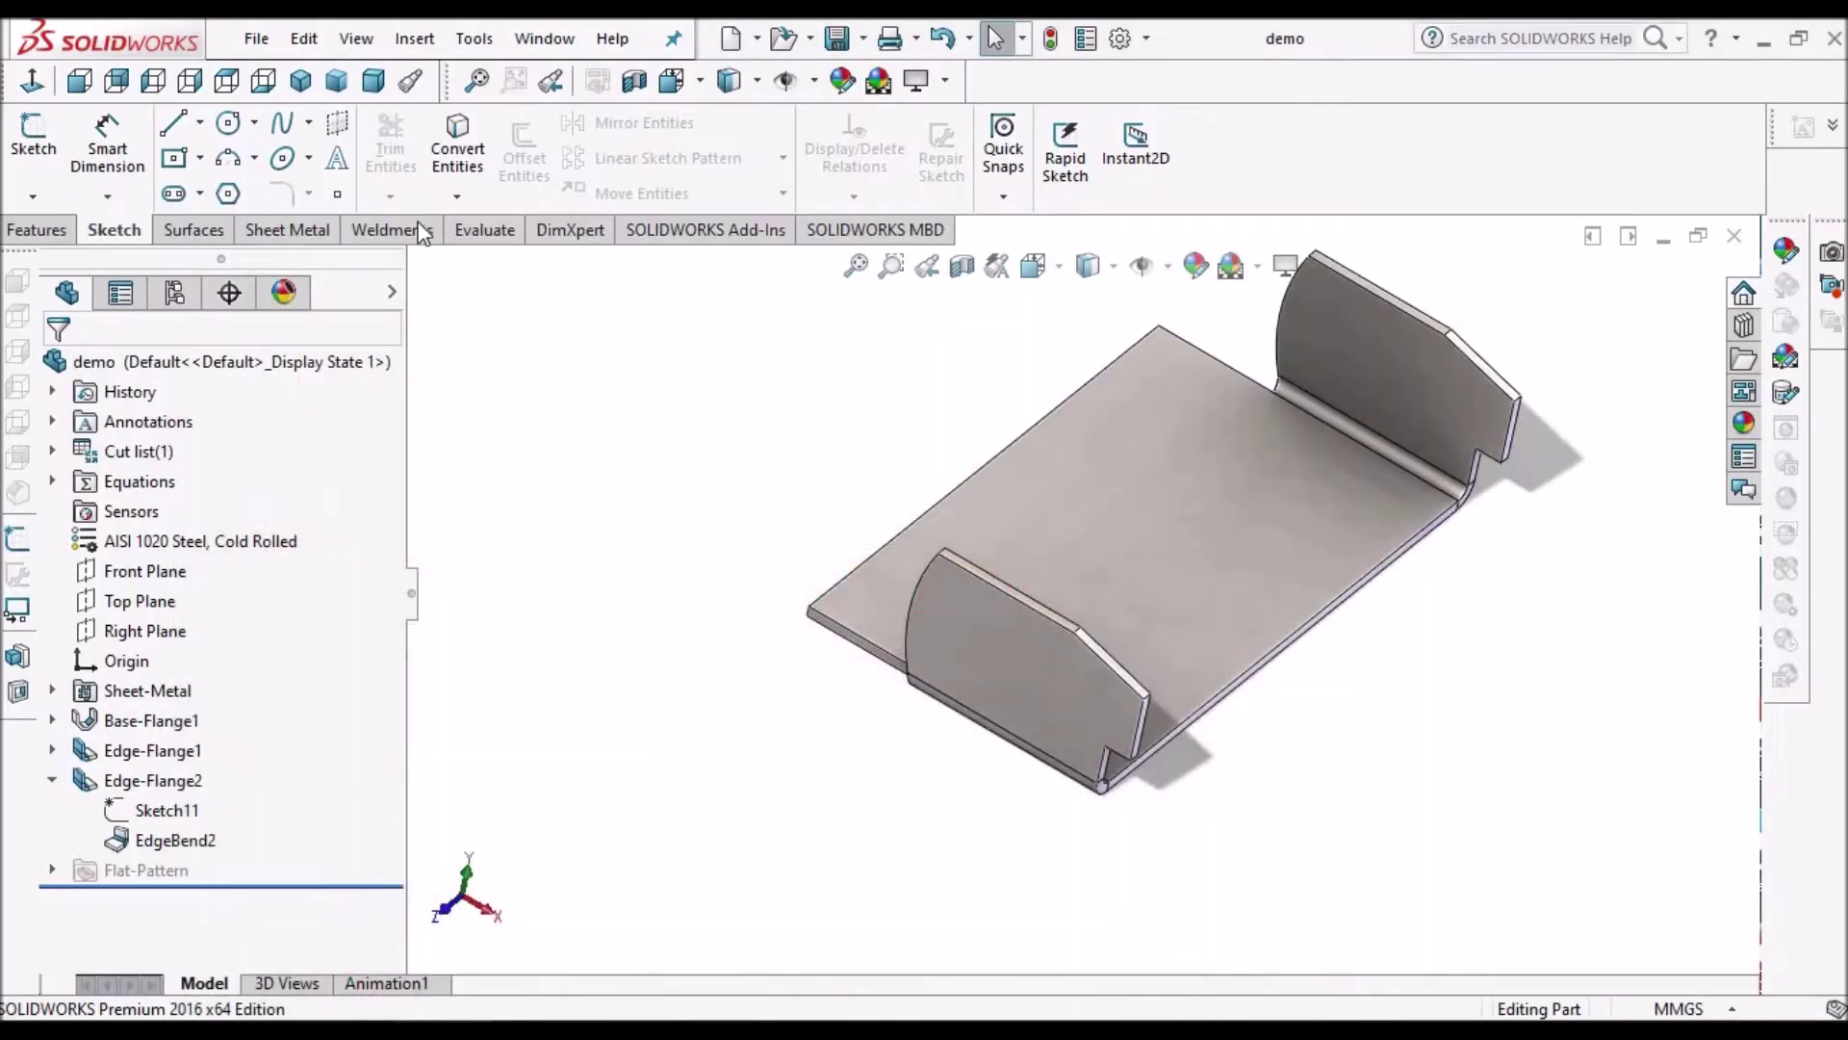
pyautogui.click(297, 233)
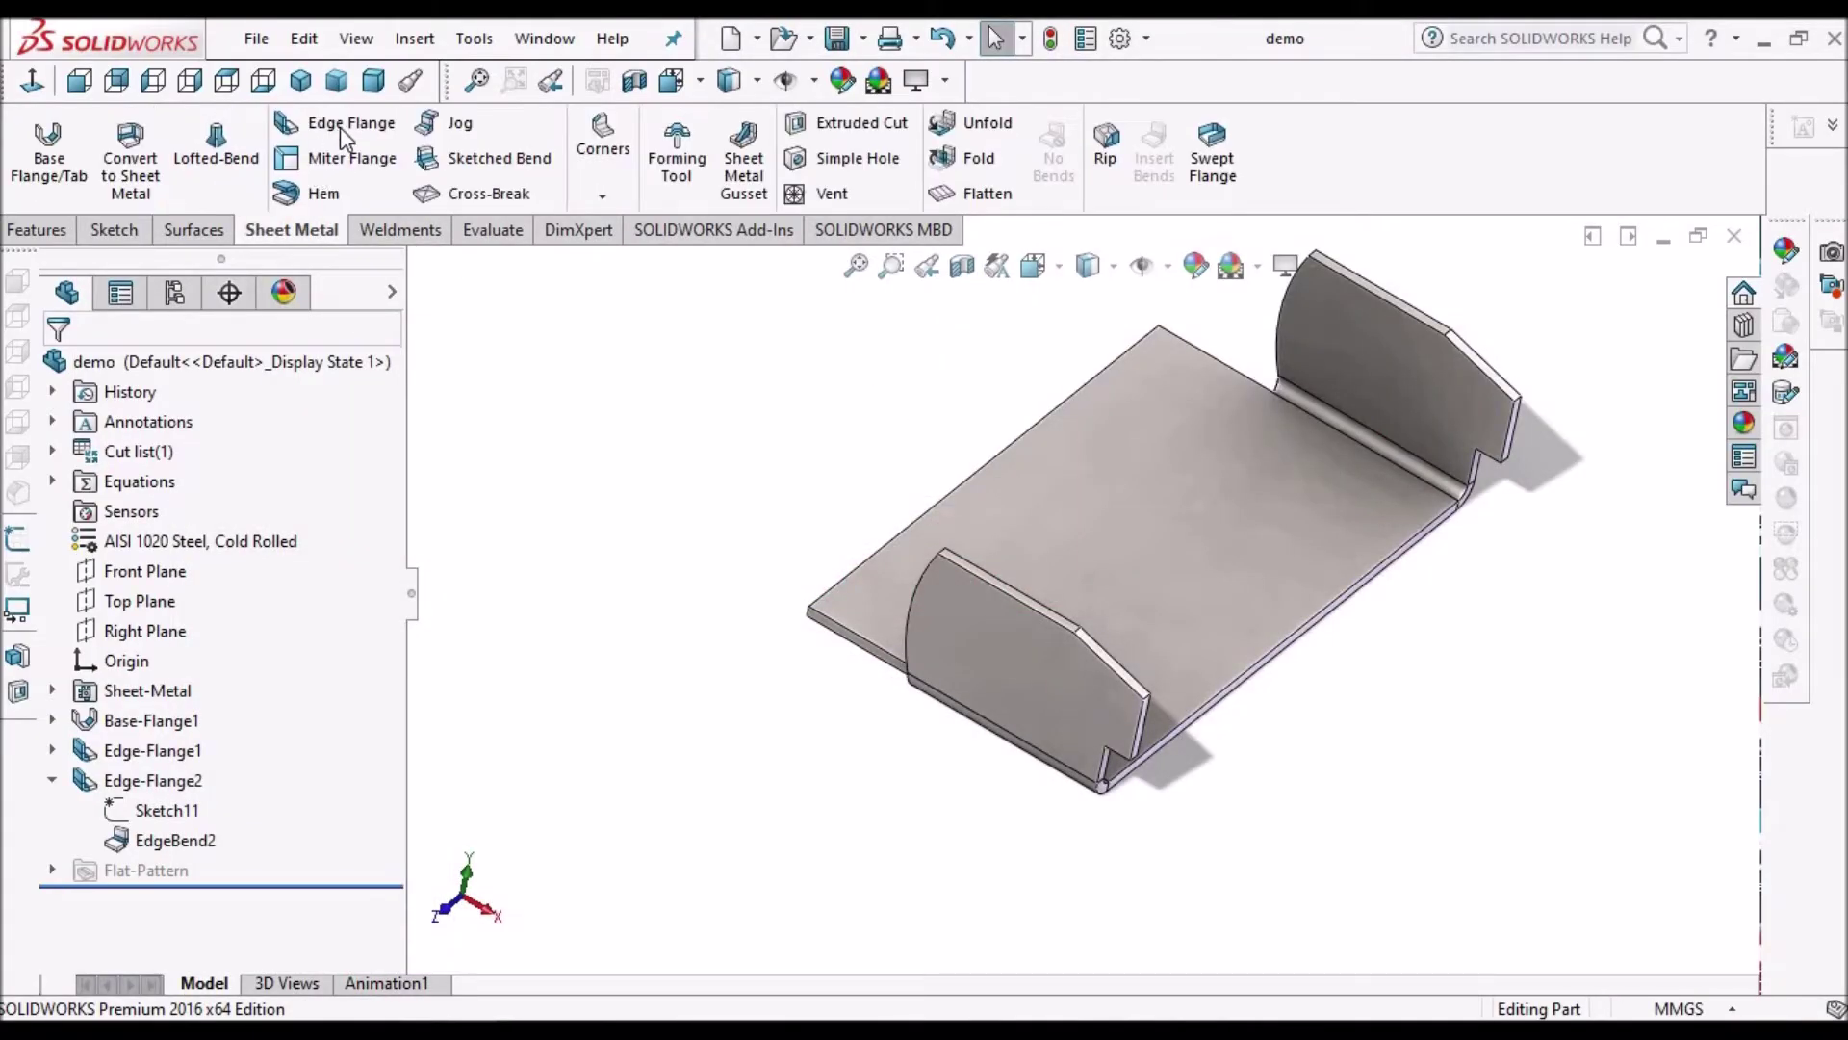
pyautogui.click(1040, 424)
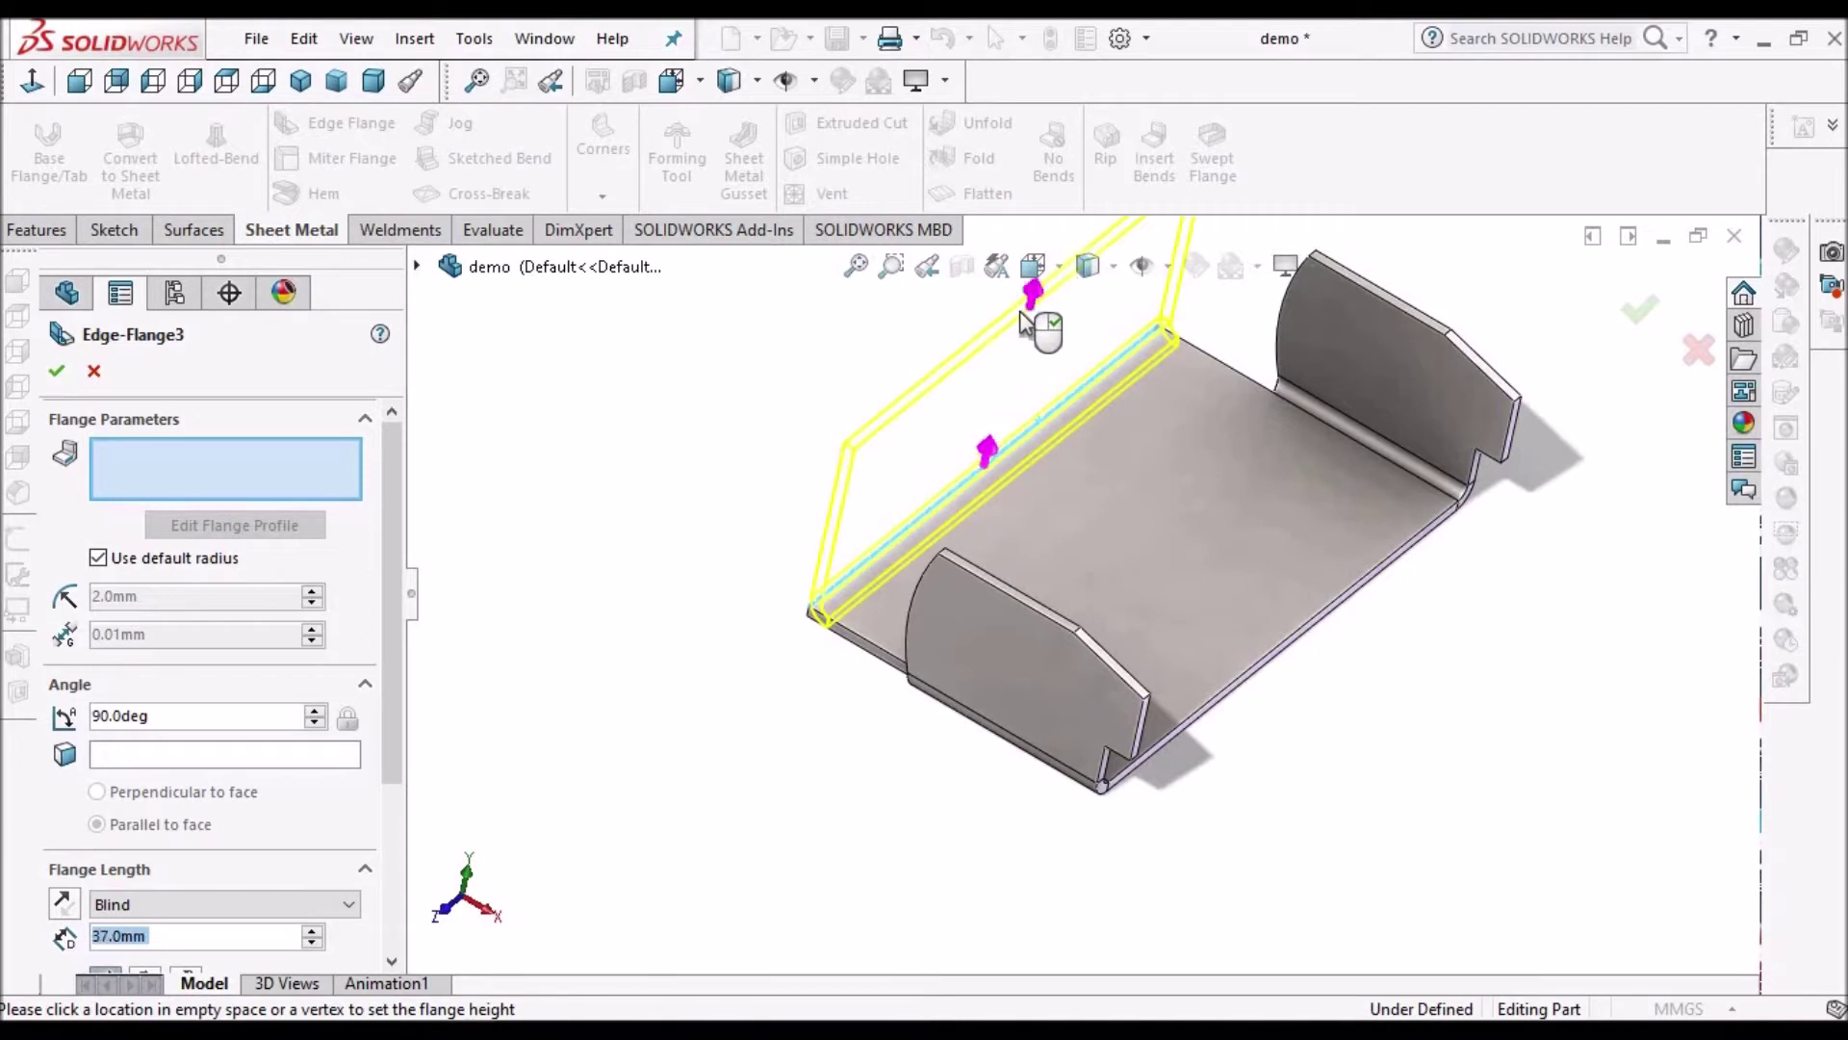
pyautogui.click(1040, 330)
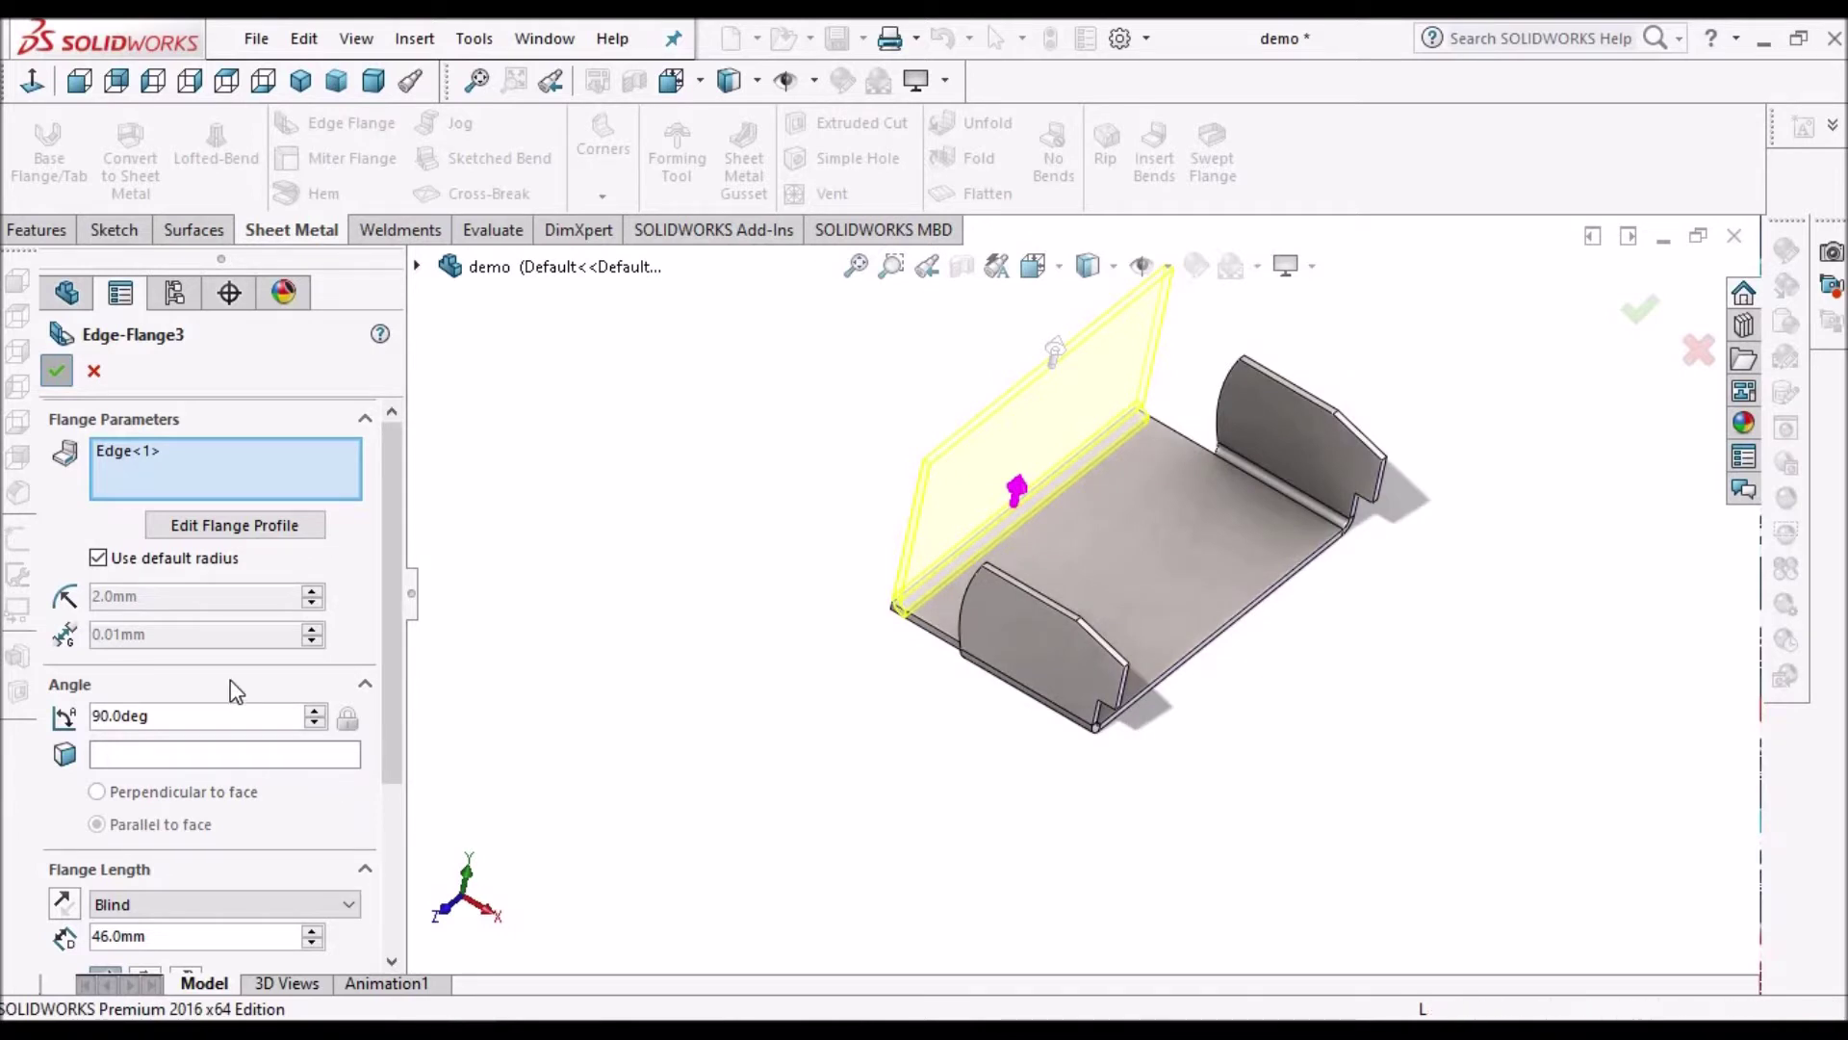
pyautogui.press('Return')
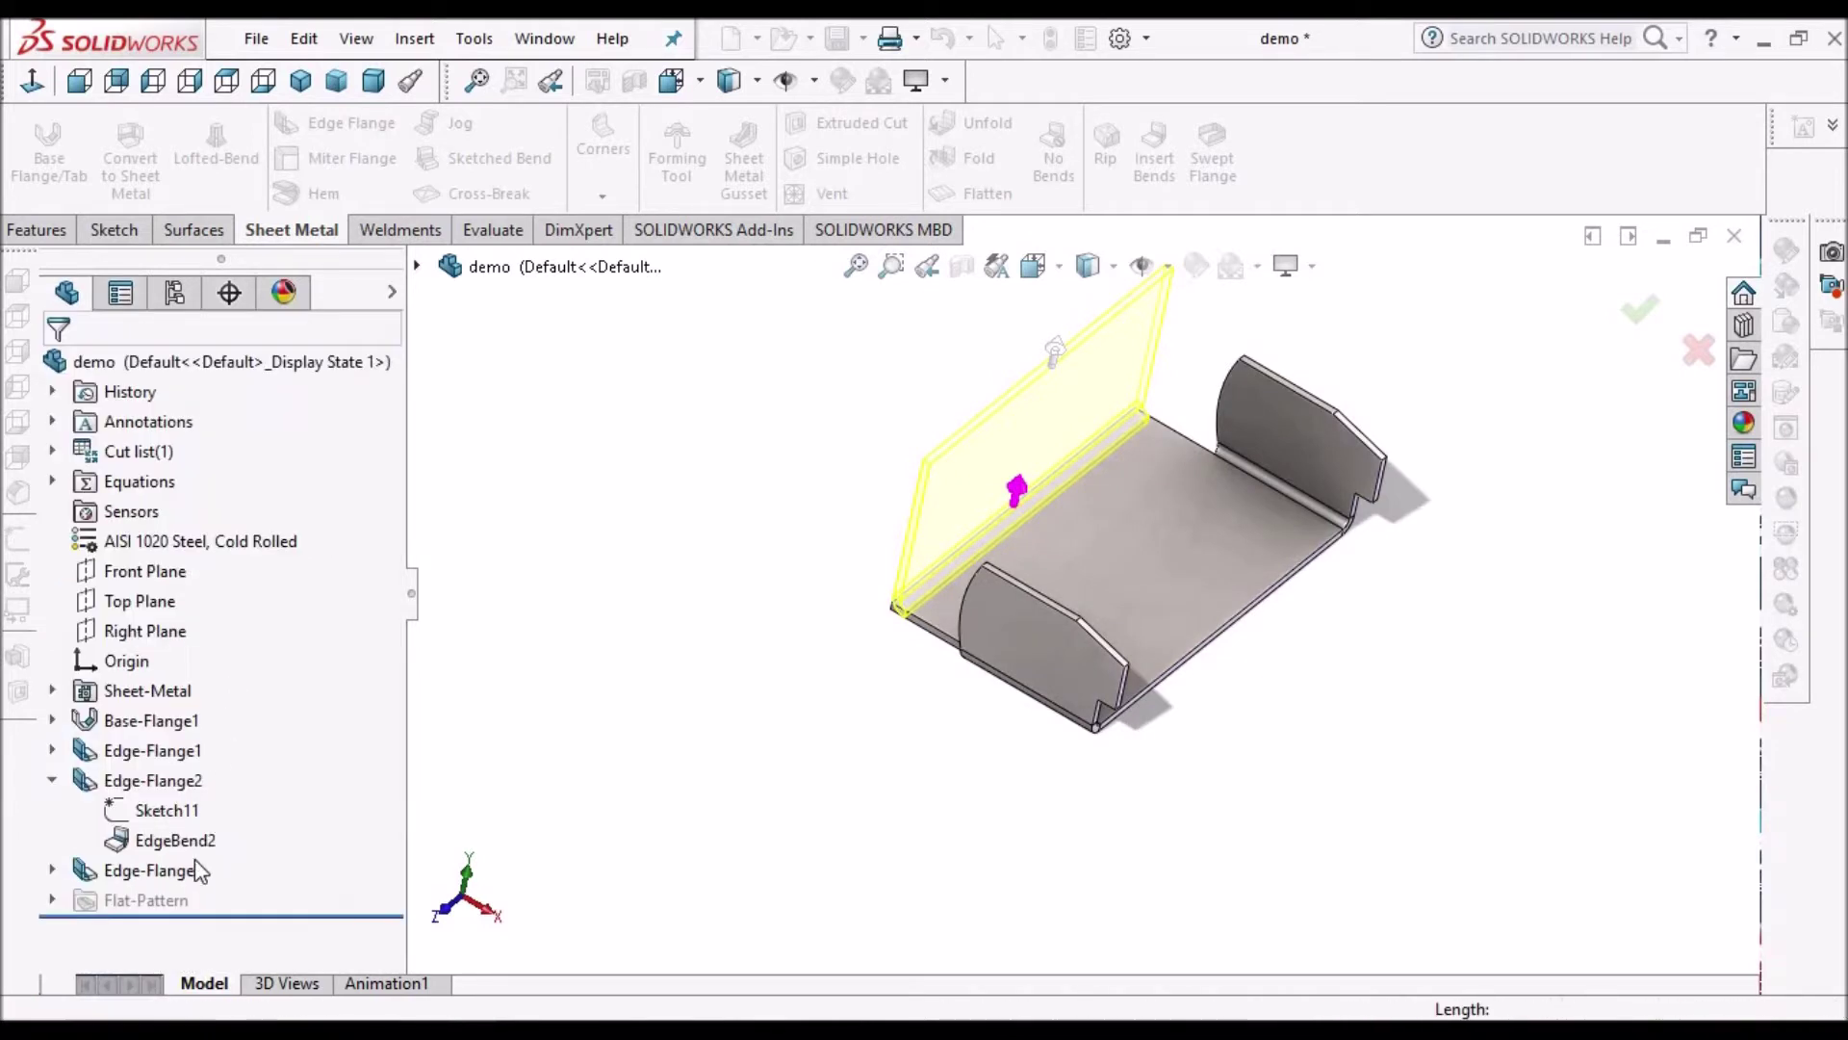
# Step: Edit Edge-Flange3's Sketch14, give it a 50 mm height, and exit to rebuild the back wall
pyautogui.click(53, 871)
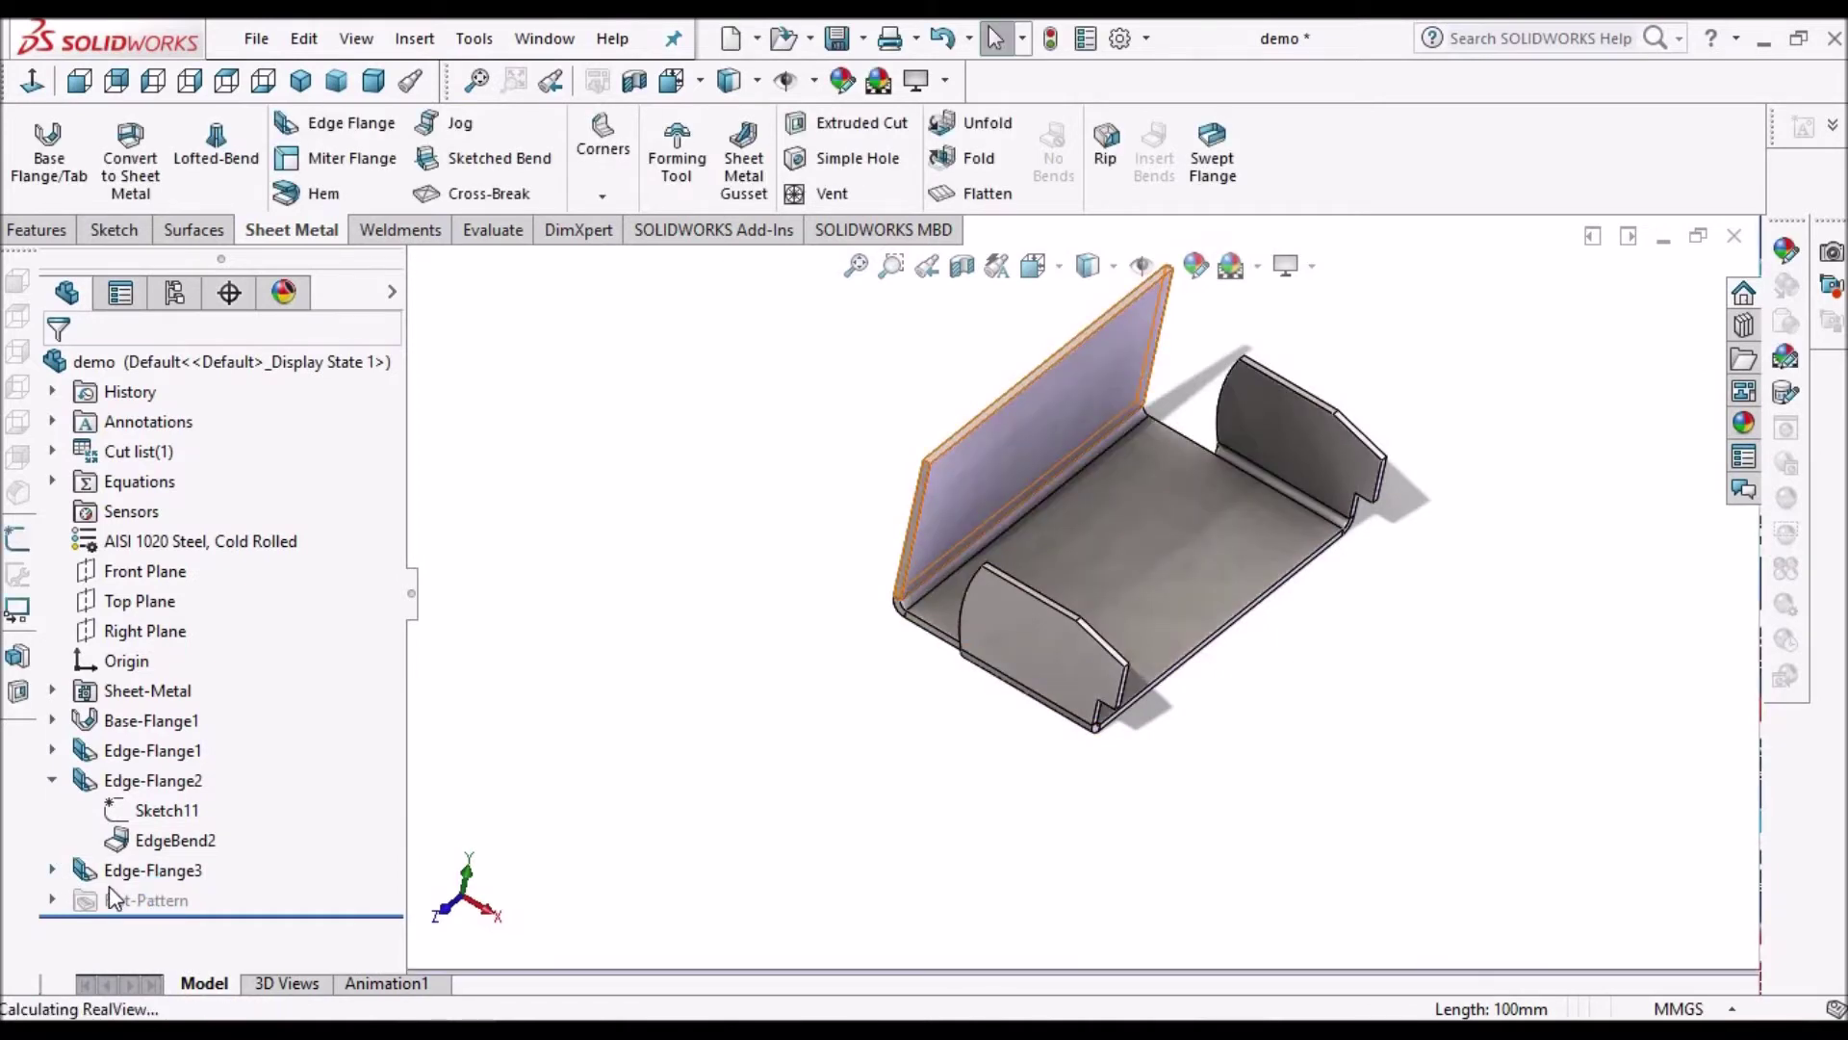
pyautogui.click(166, 906)
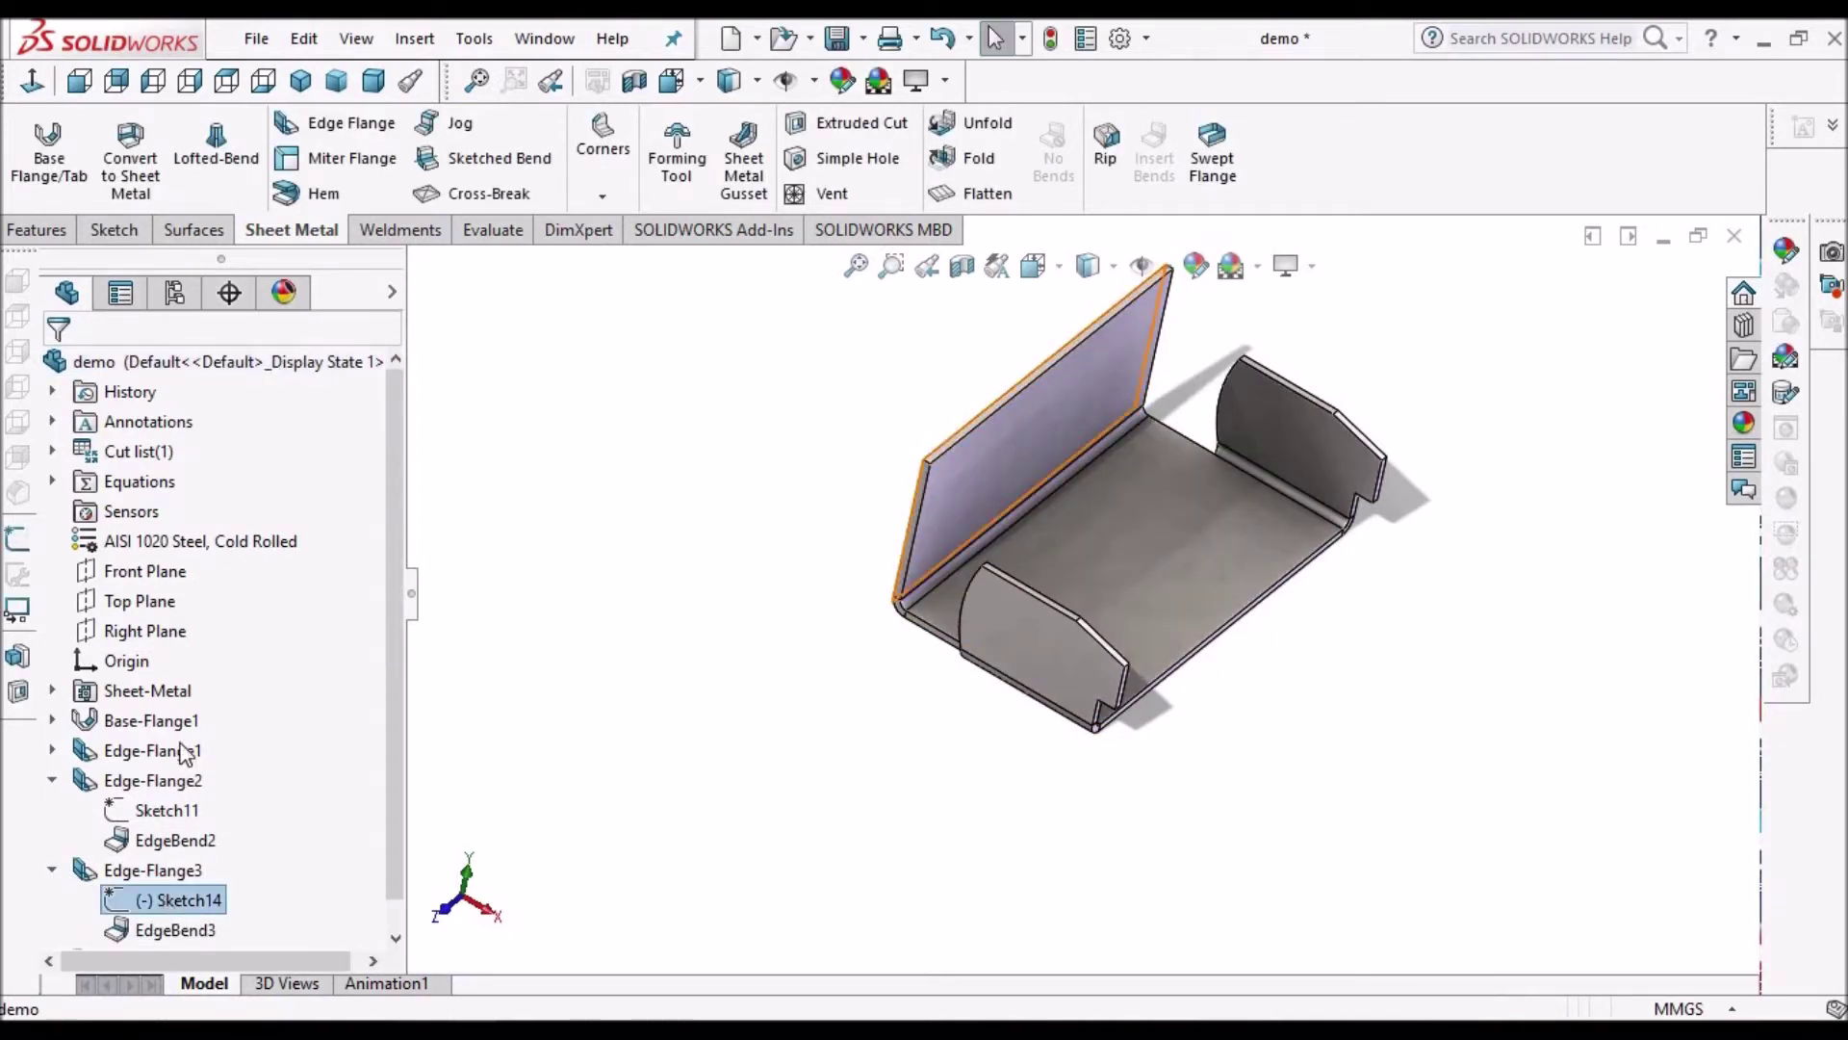
pyautogui.rightClick(165, 907)
pyautogui.click(188, 556)
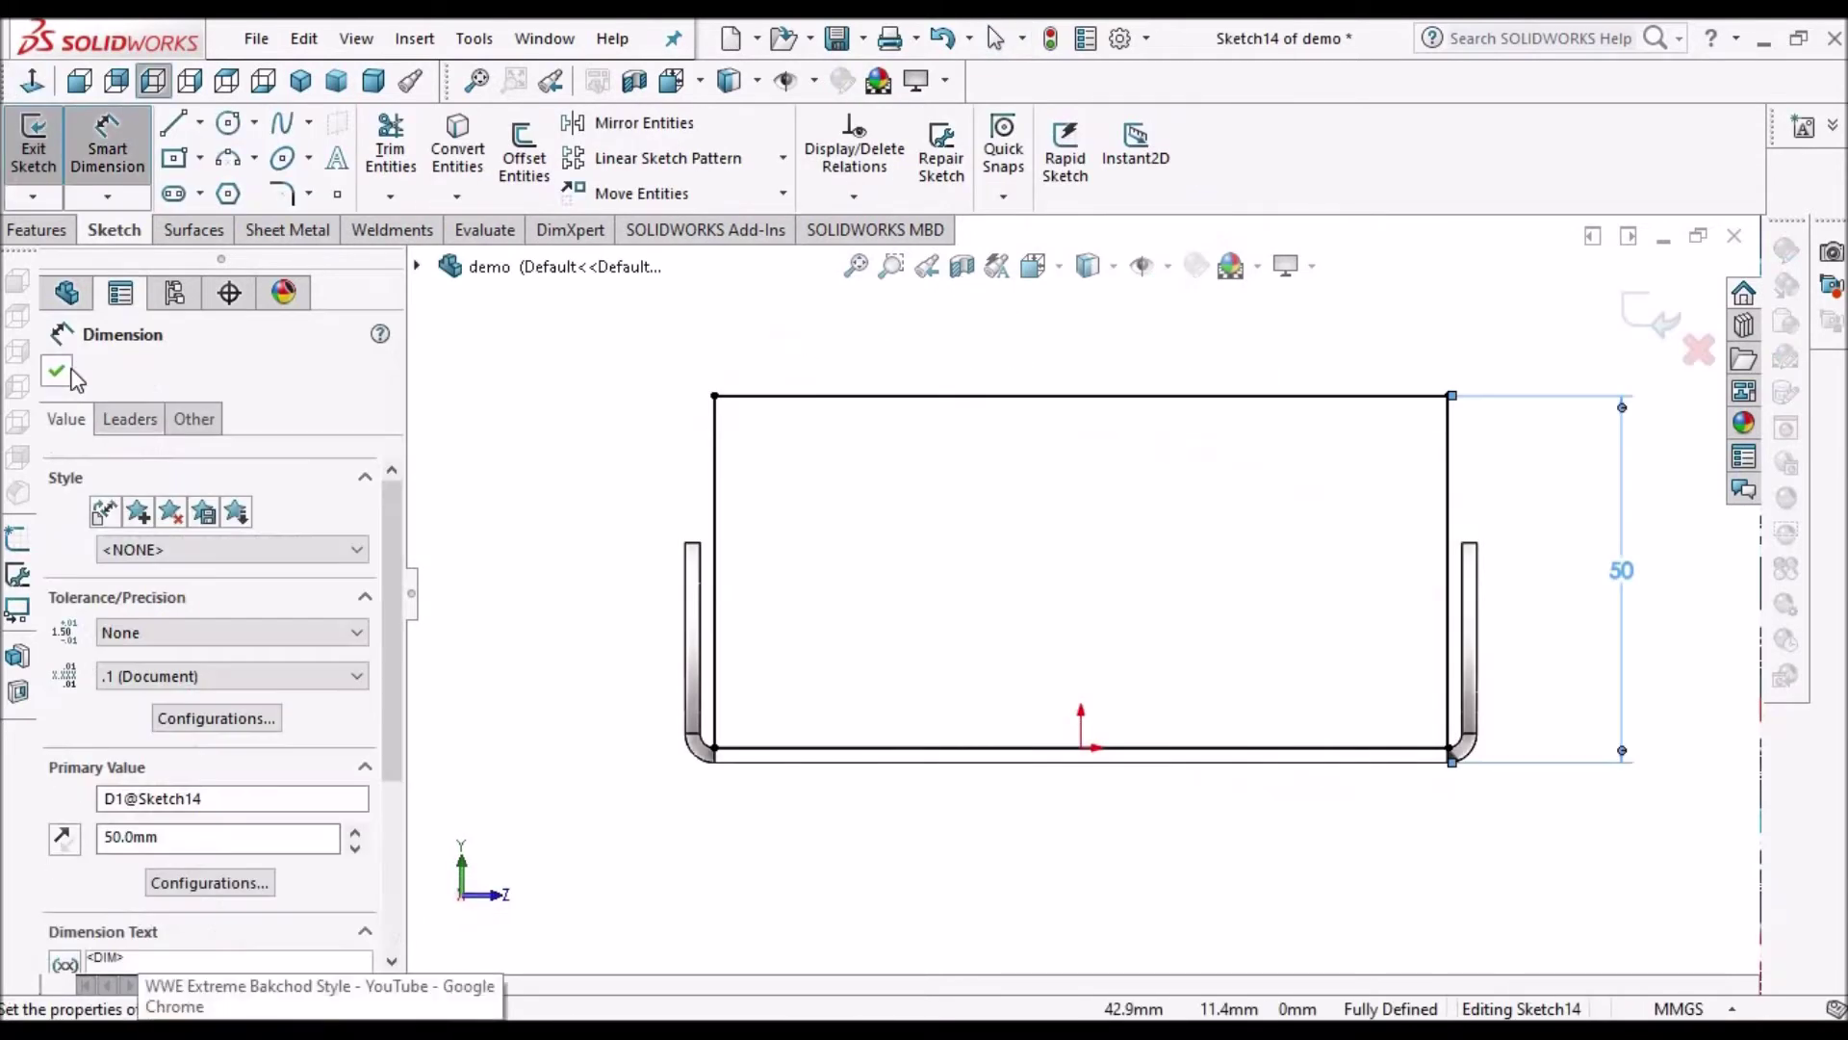
pyautogui.press('Escape')
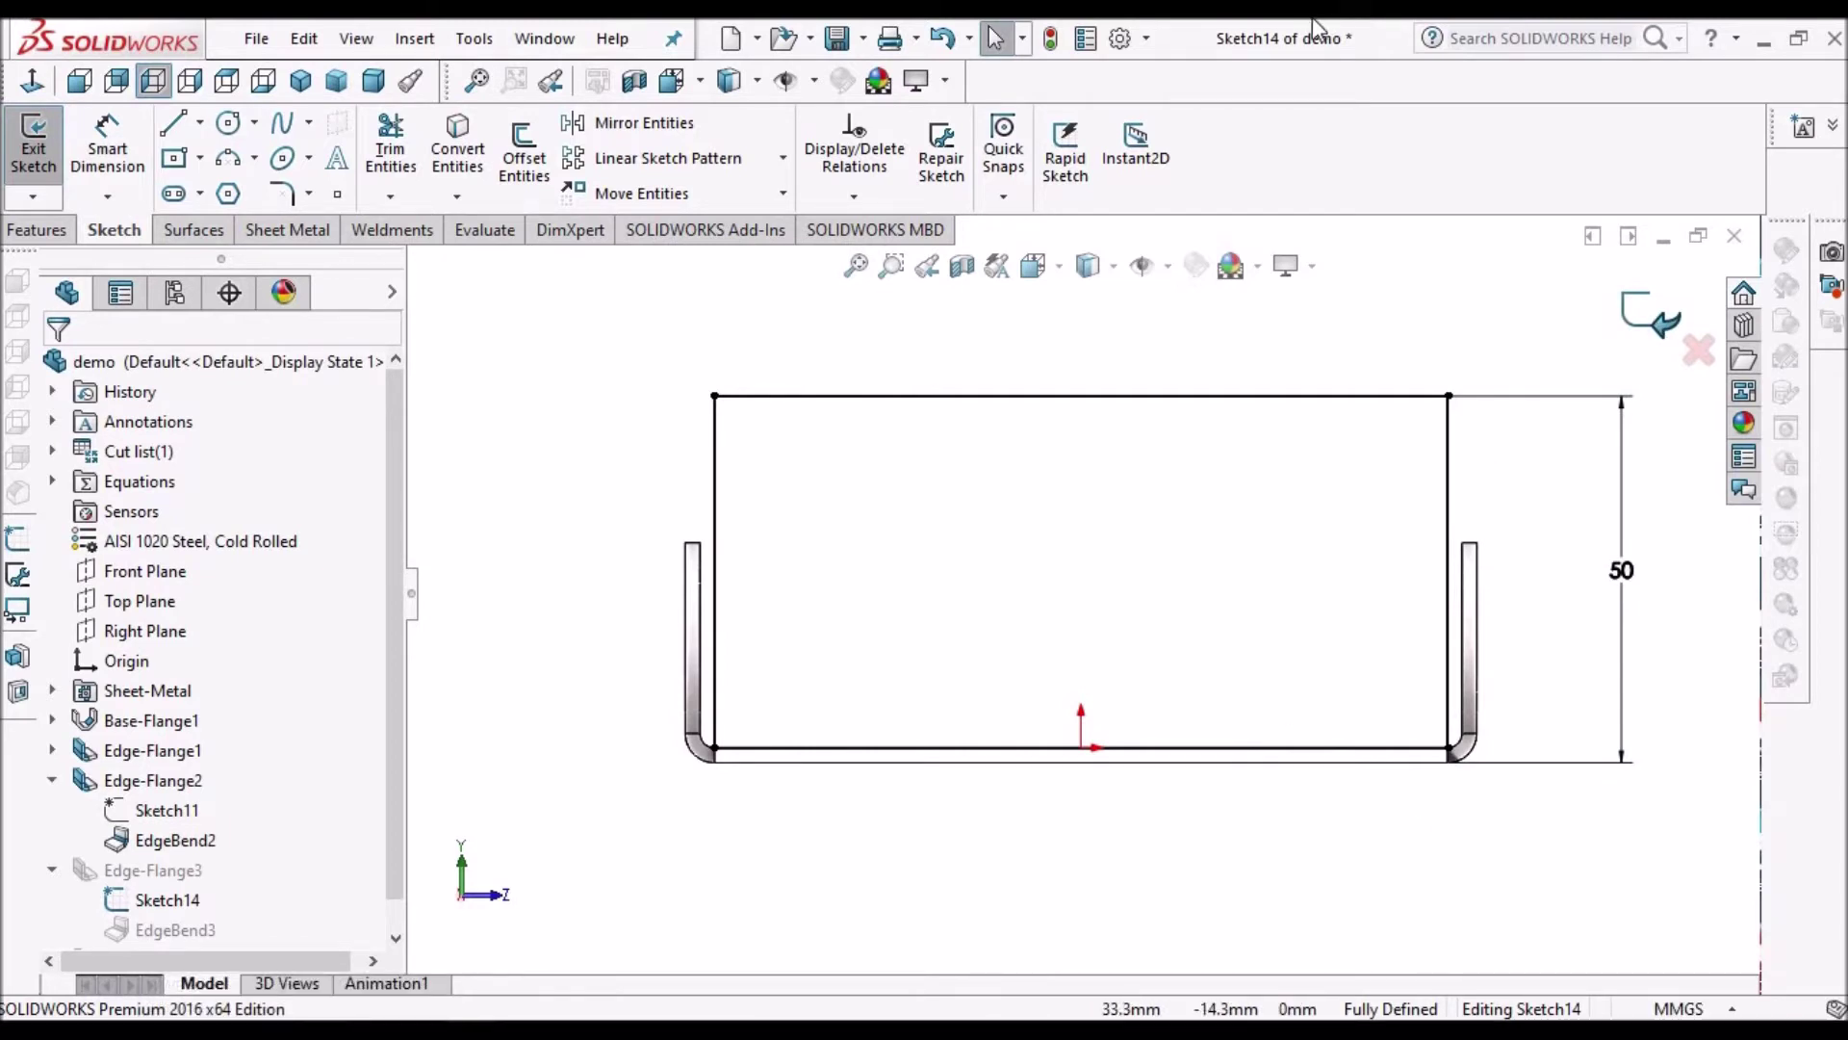
pyautogui.click(1665, 326)
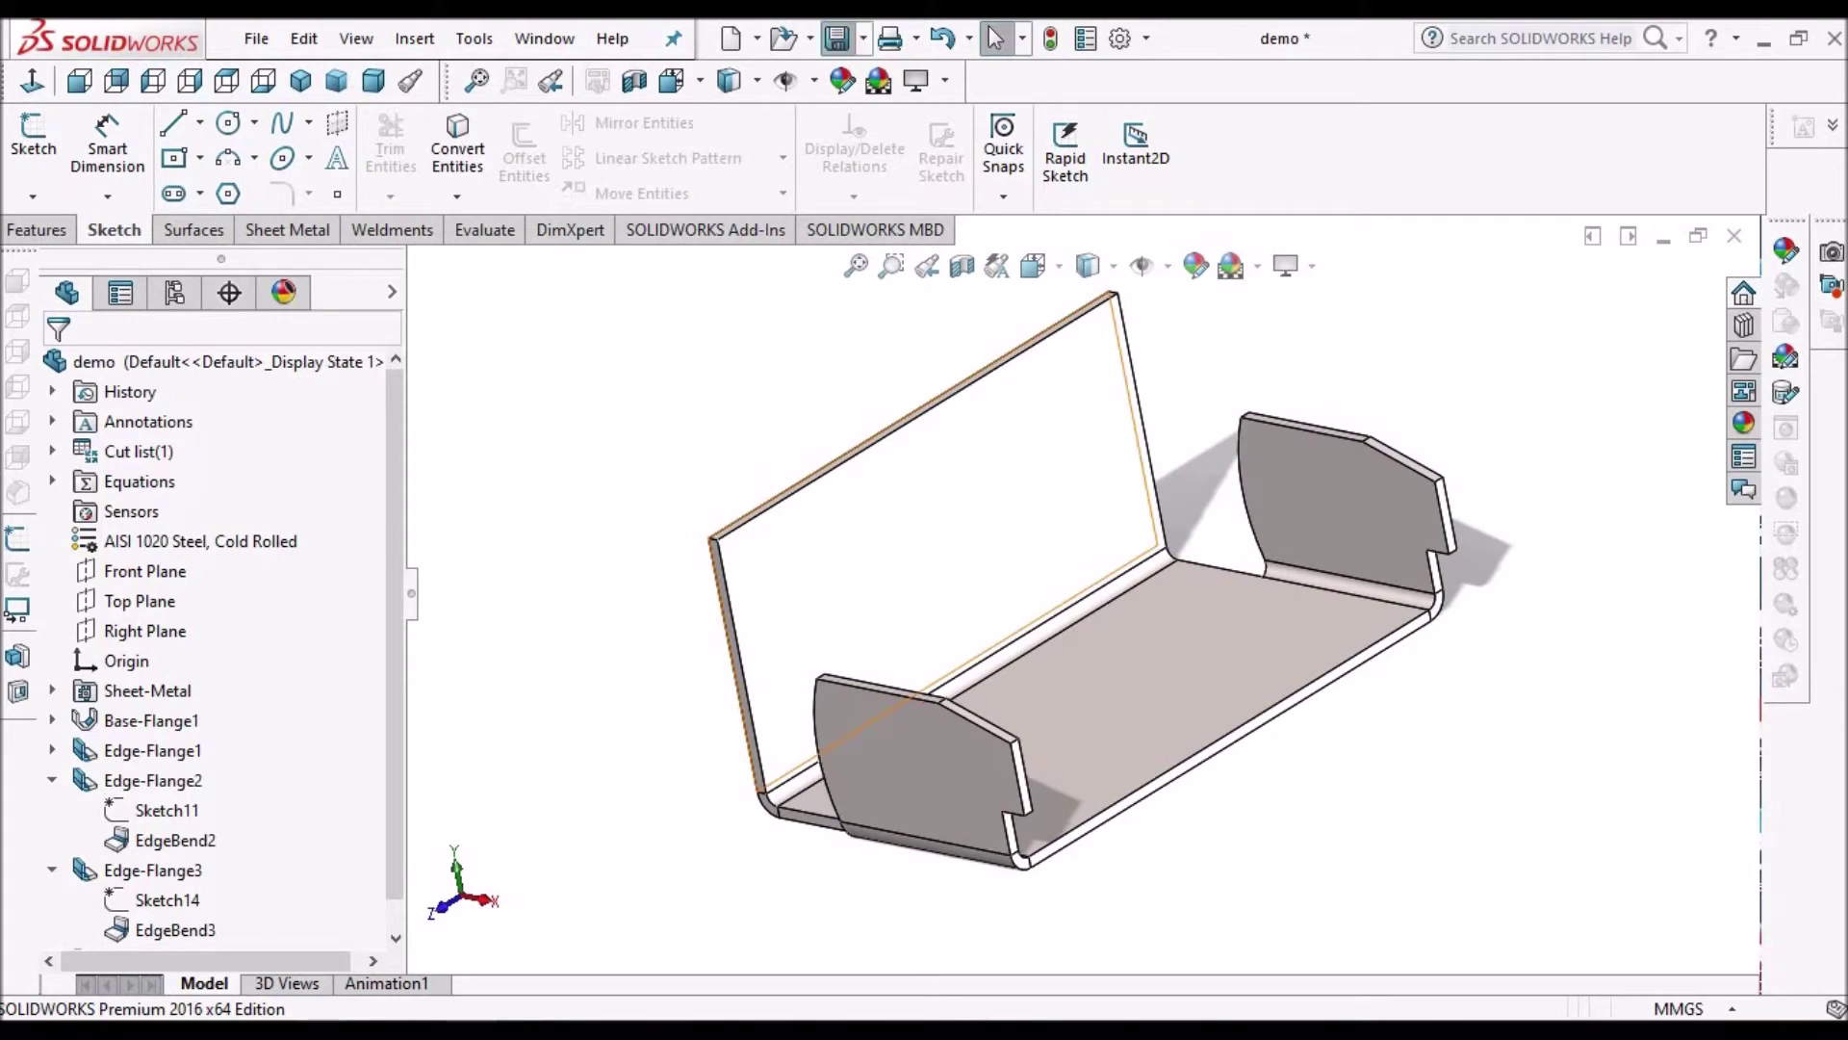
pyautogui.click(54, 780)
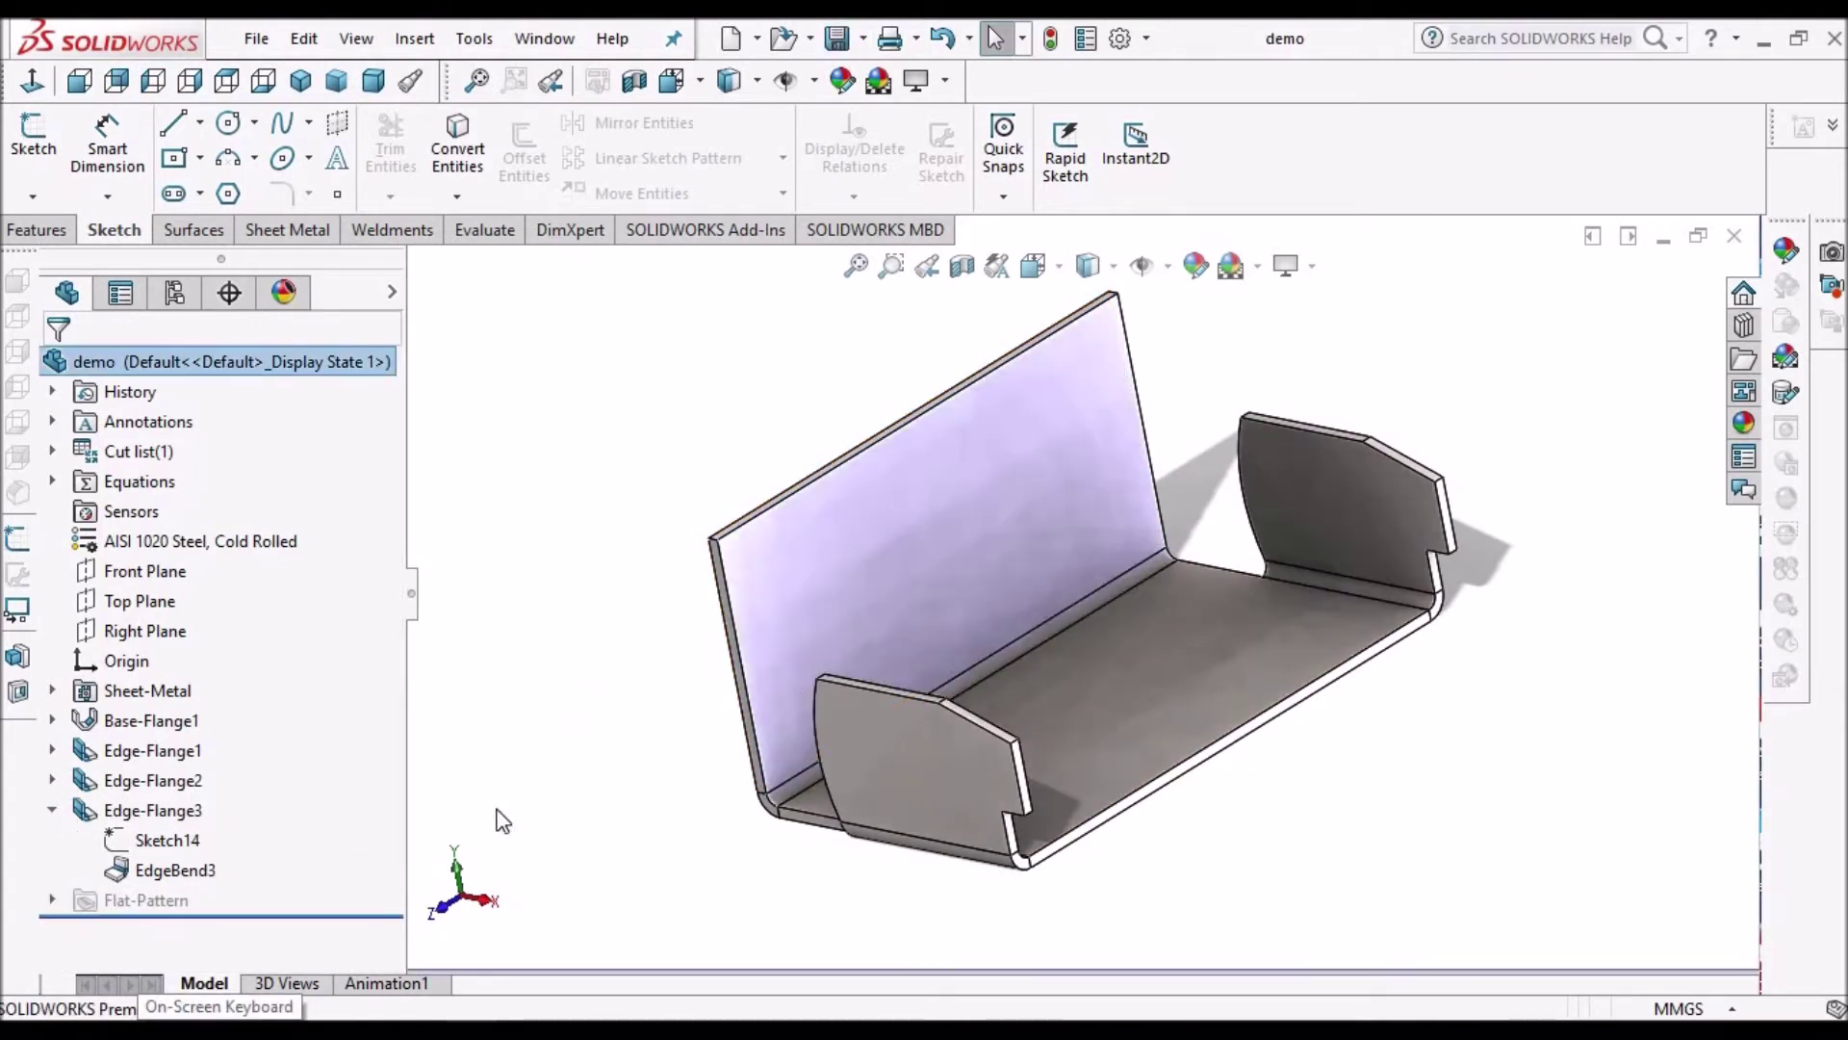
# Step: Save the three-flange tray, then orbit to inspect the tall back flange face
pyautogui.moveTo(1078, 548)
pyautogui.mouseDown(button='middle')
pyautogui.moveTo(874, 536)
pyautogui.moveTo(1052, 607)
pyautogui.mouseUp(button='middle')
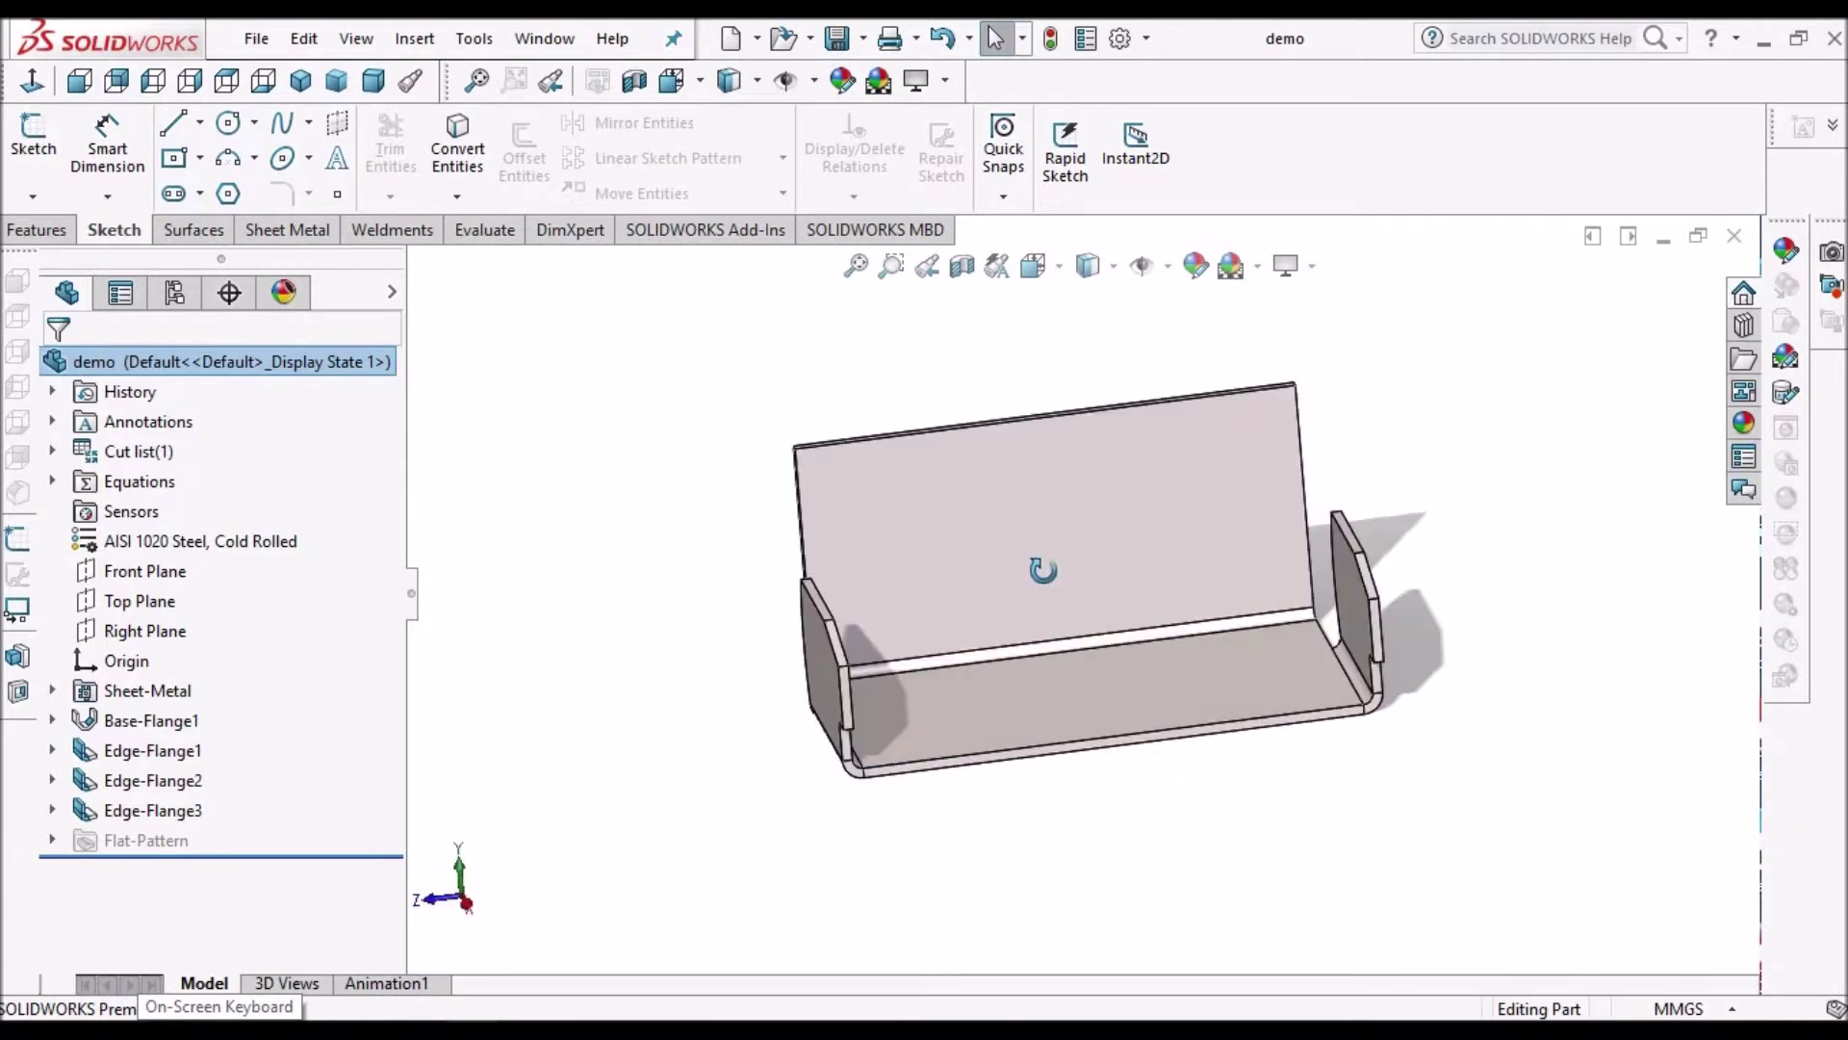
pyautogui.click(837, 39)
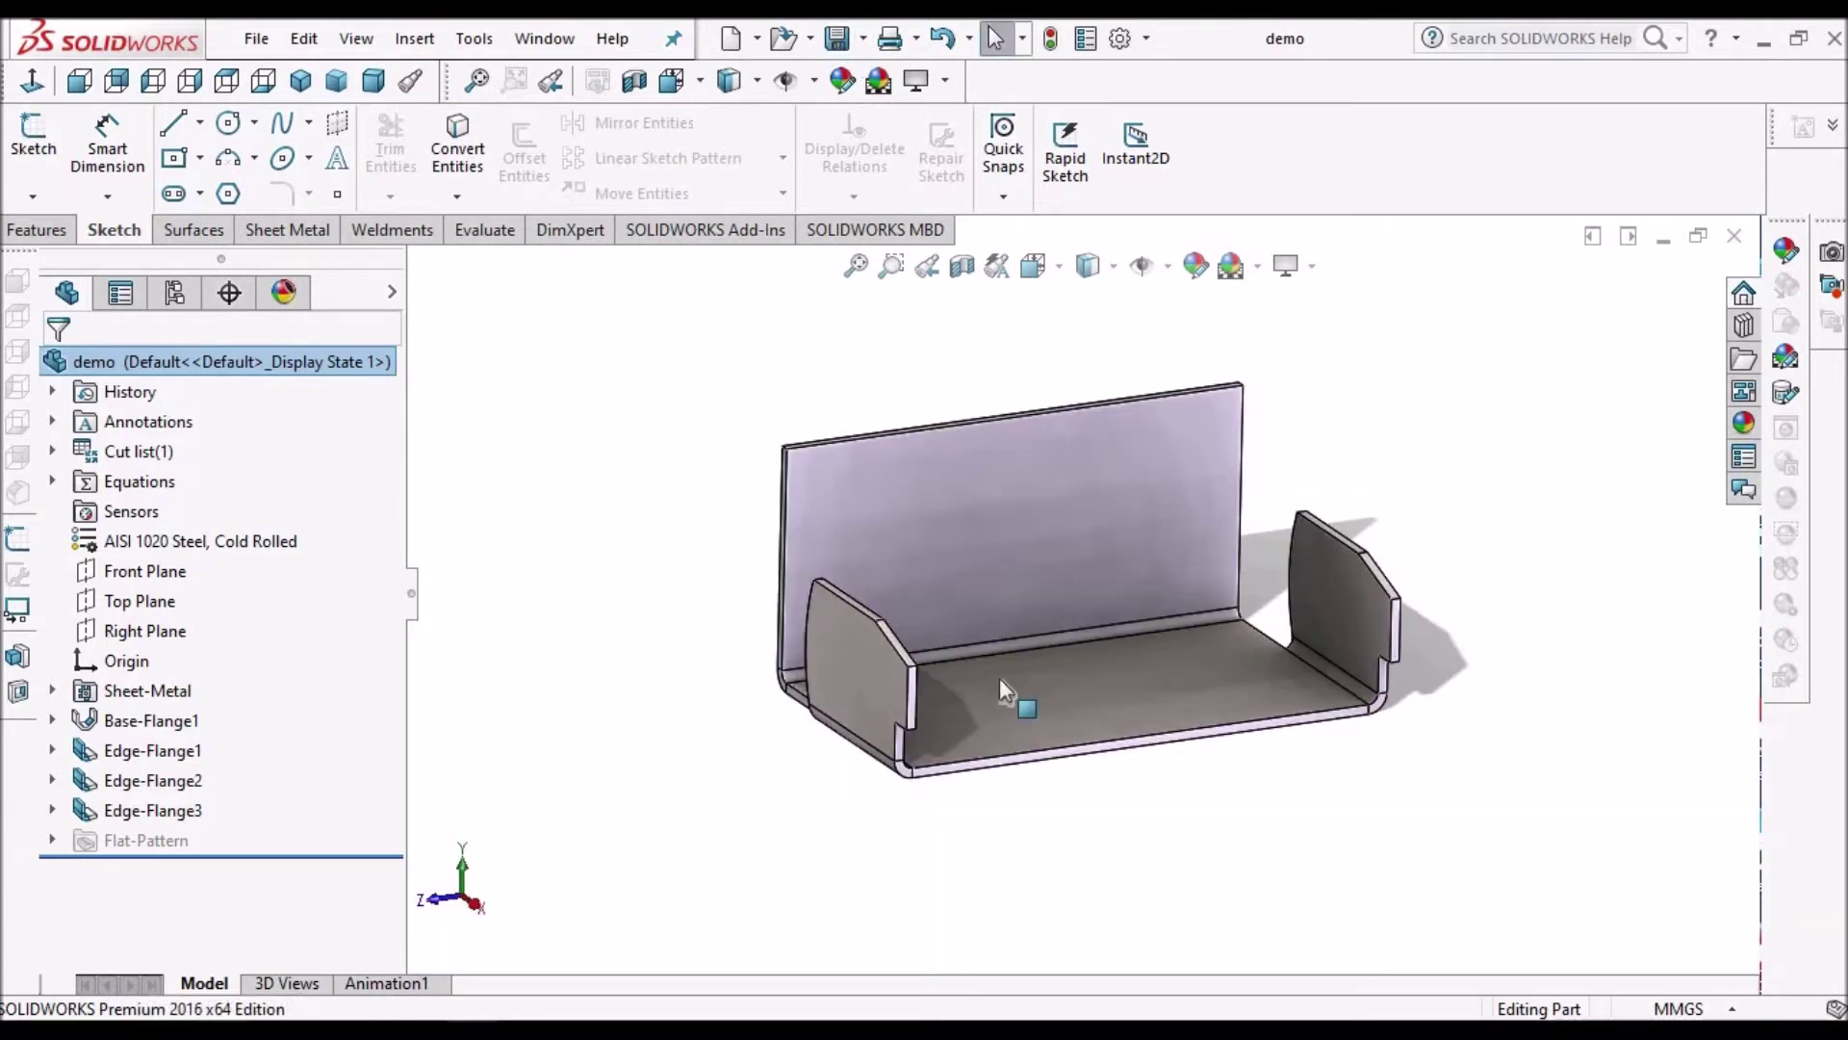
pyautogui.moveTo(936, 626)
pyautogui.mouseDown(button='middle')
pyautogui.moveTo(1001, 562)
pyautogui.moveTo(1155, 626)
pyautogui.mouseUp(button='middle')
pyautogui.click(1078, 609)
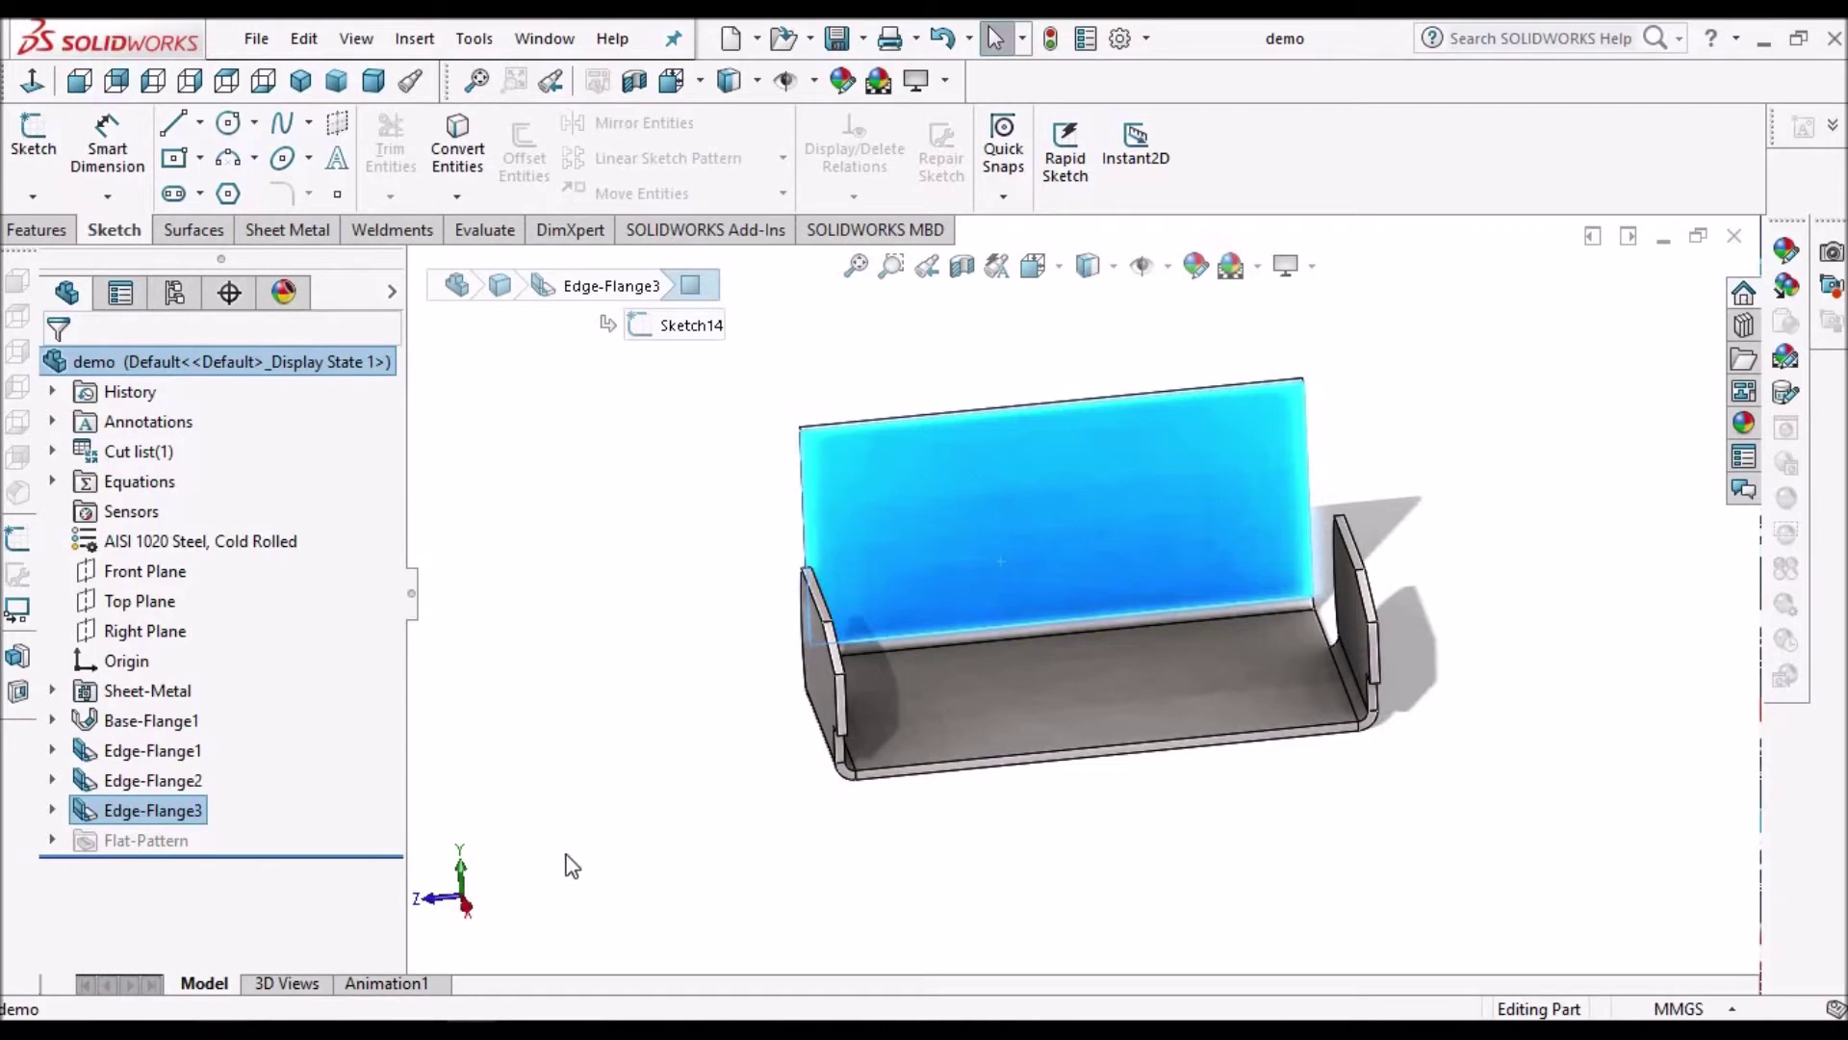
pyautogui.click(616, 690)
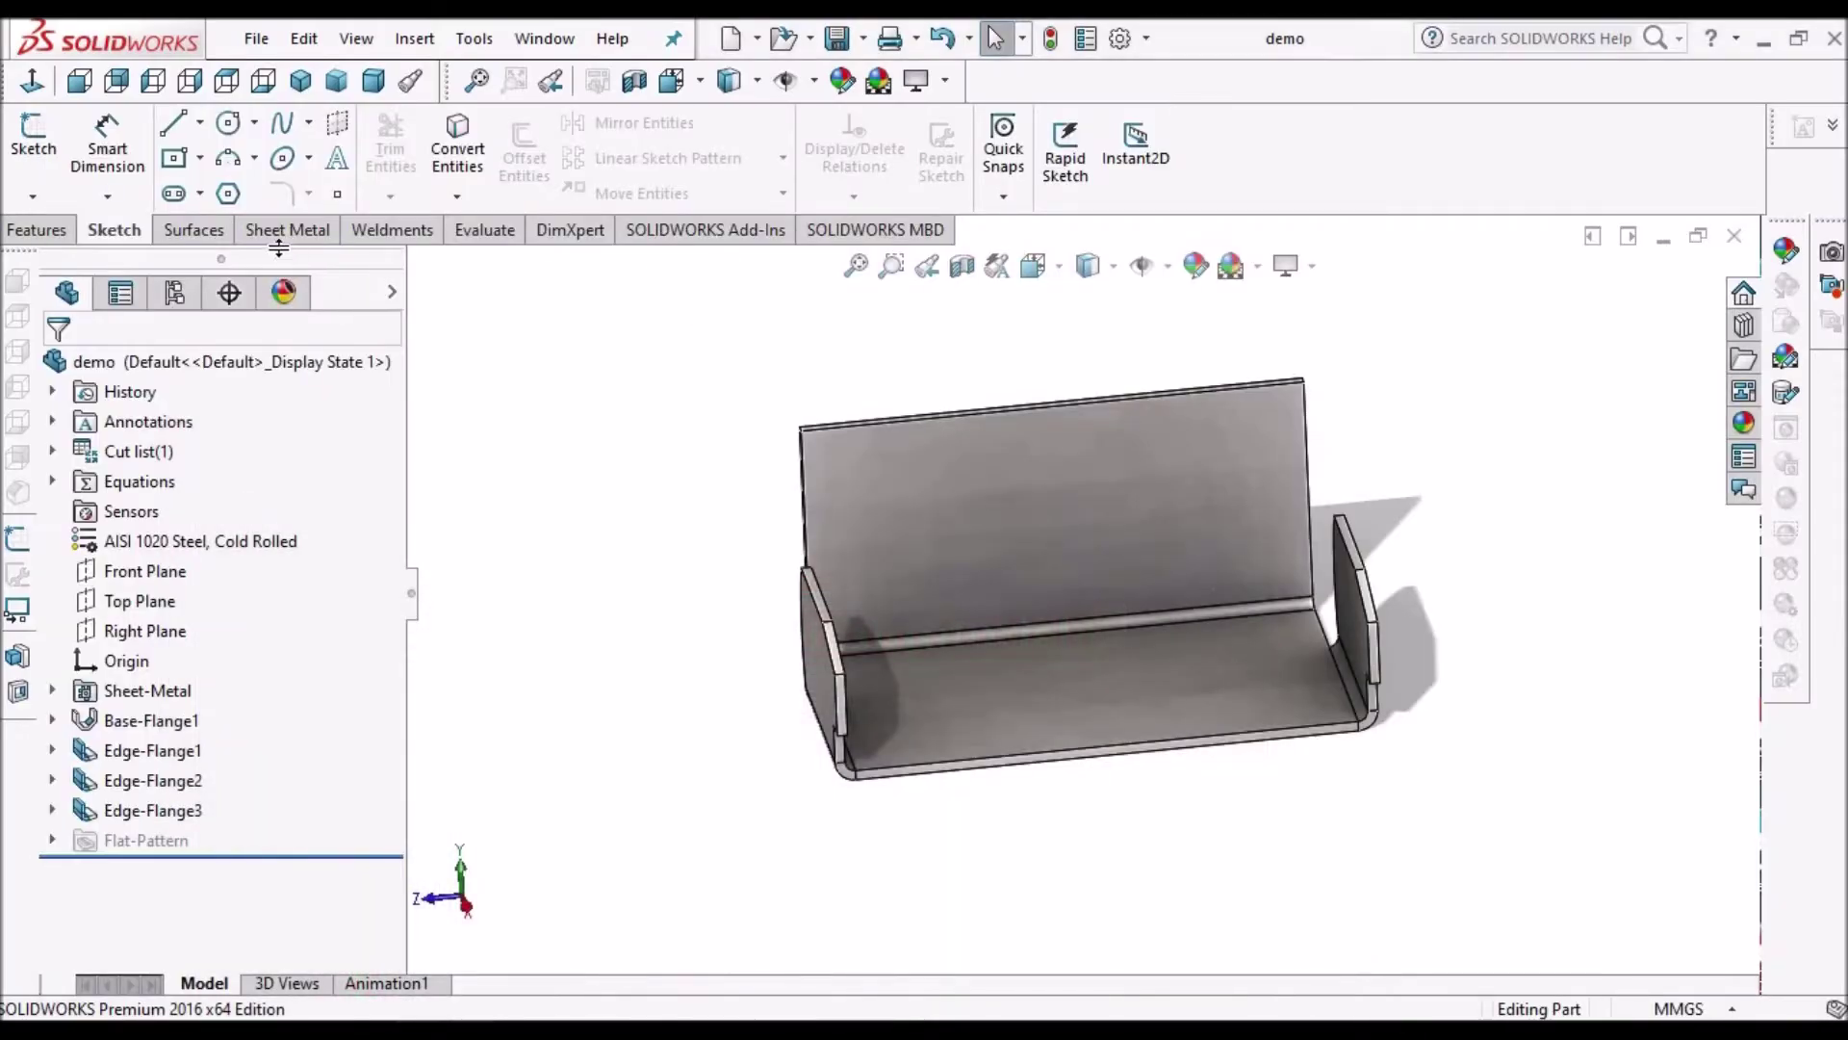
# Step: Unfold all the tray's bends, keeping the bottom base face fixed
pyautogui.click(290, 229)
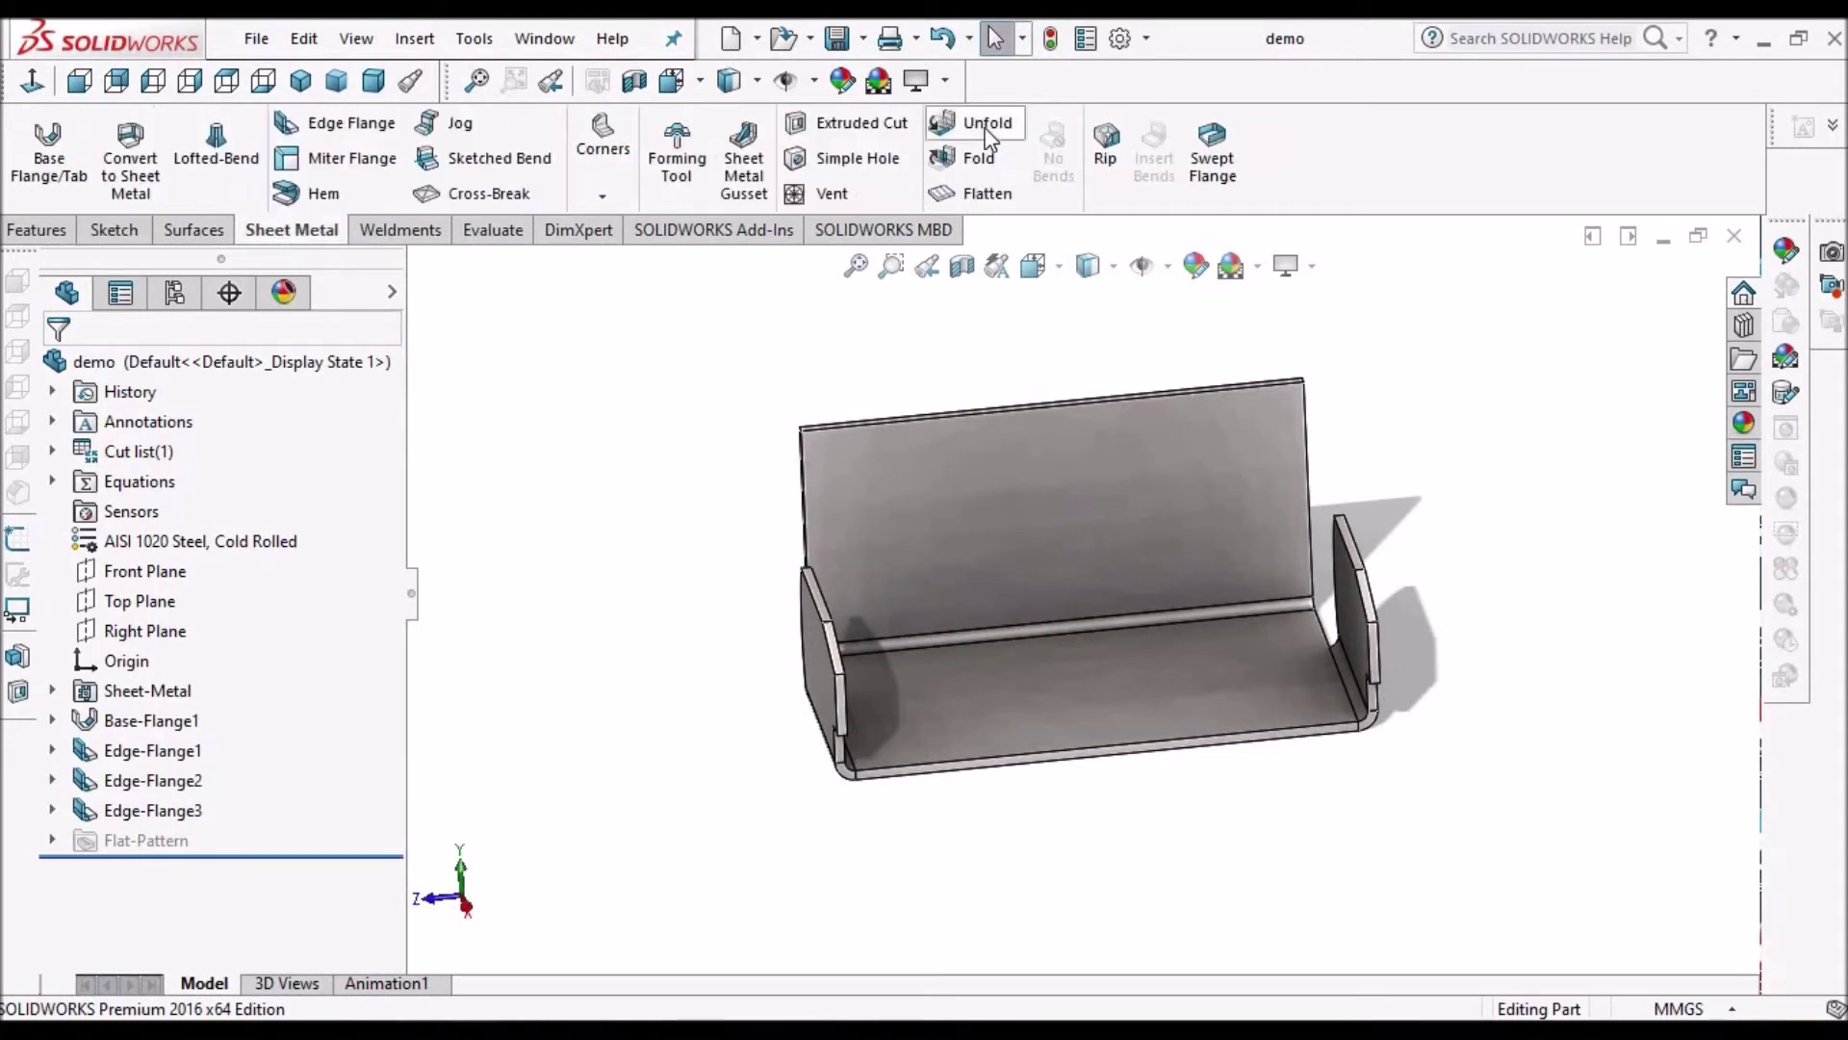
pyautogui.click(984, 127)
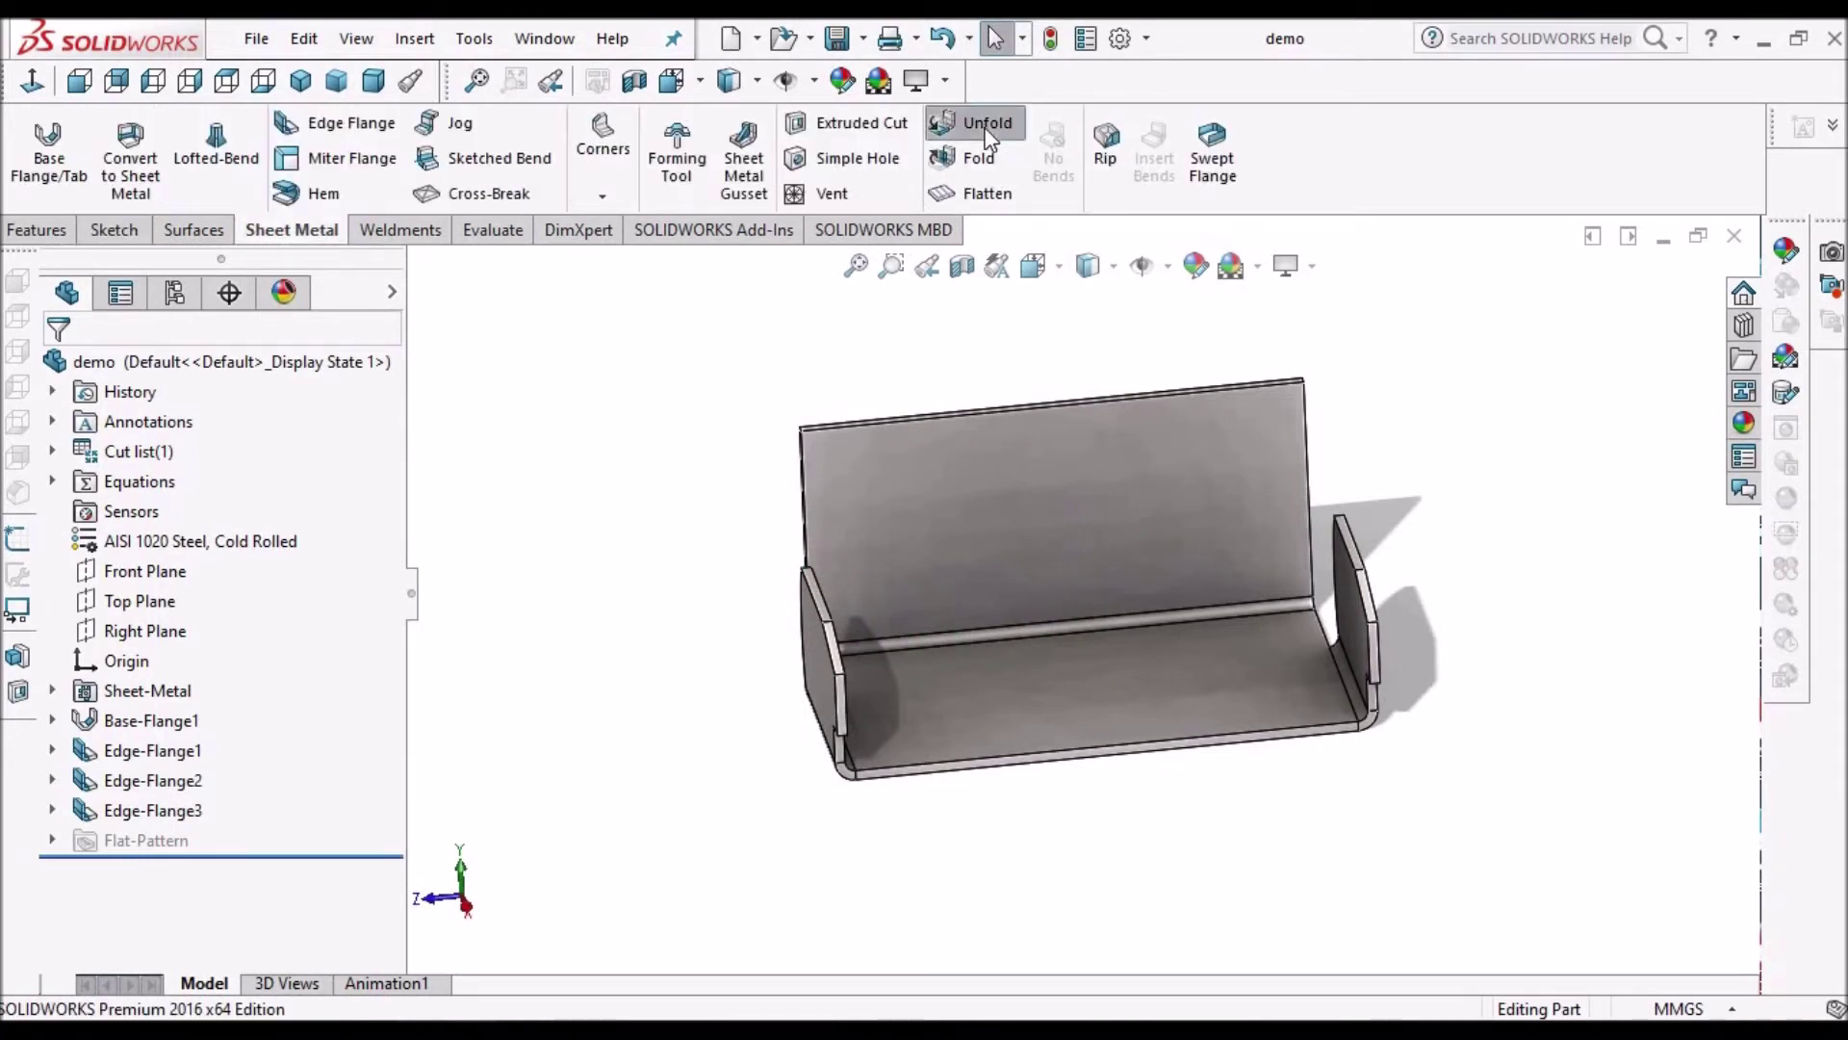
pyautogui.click(1073, 701)
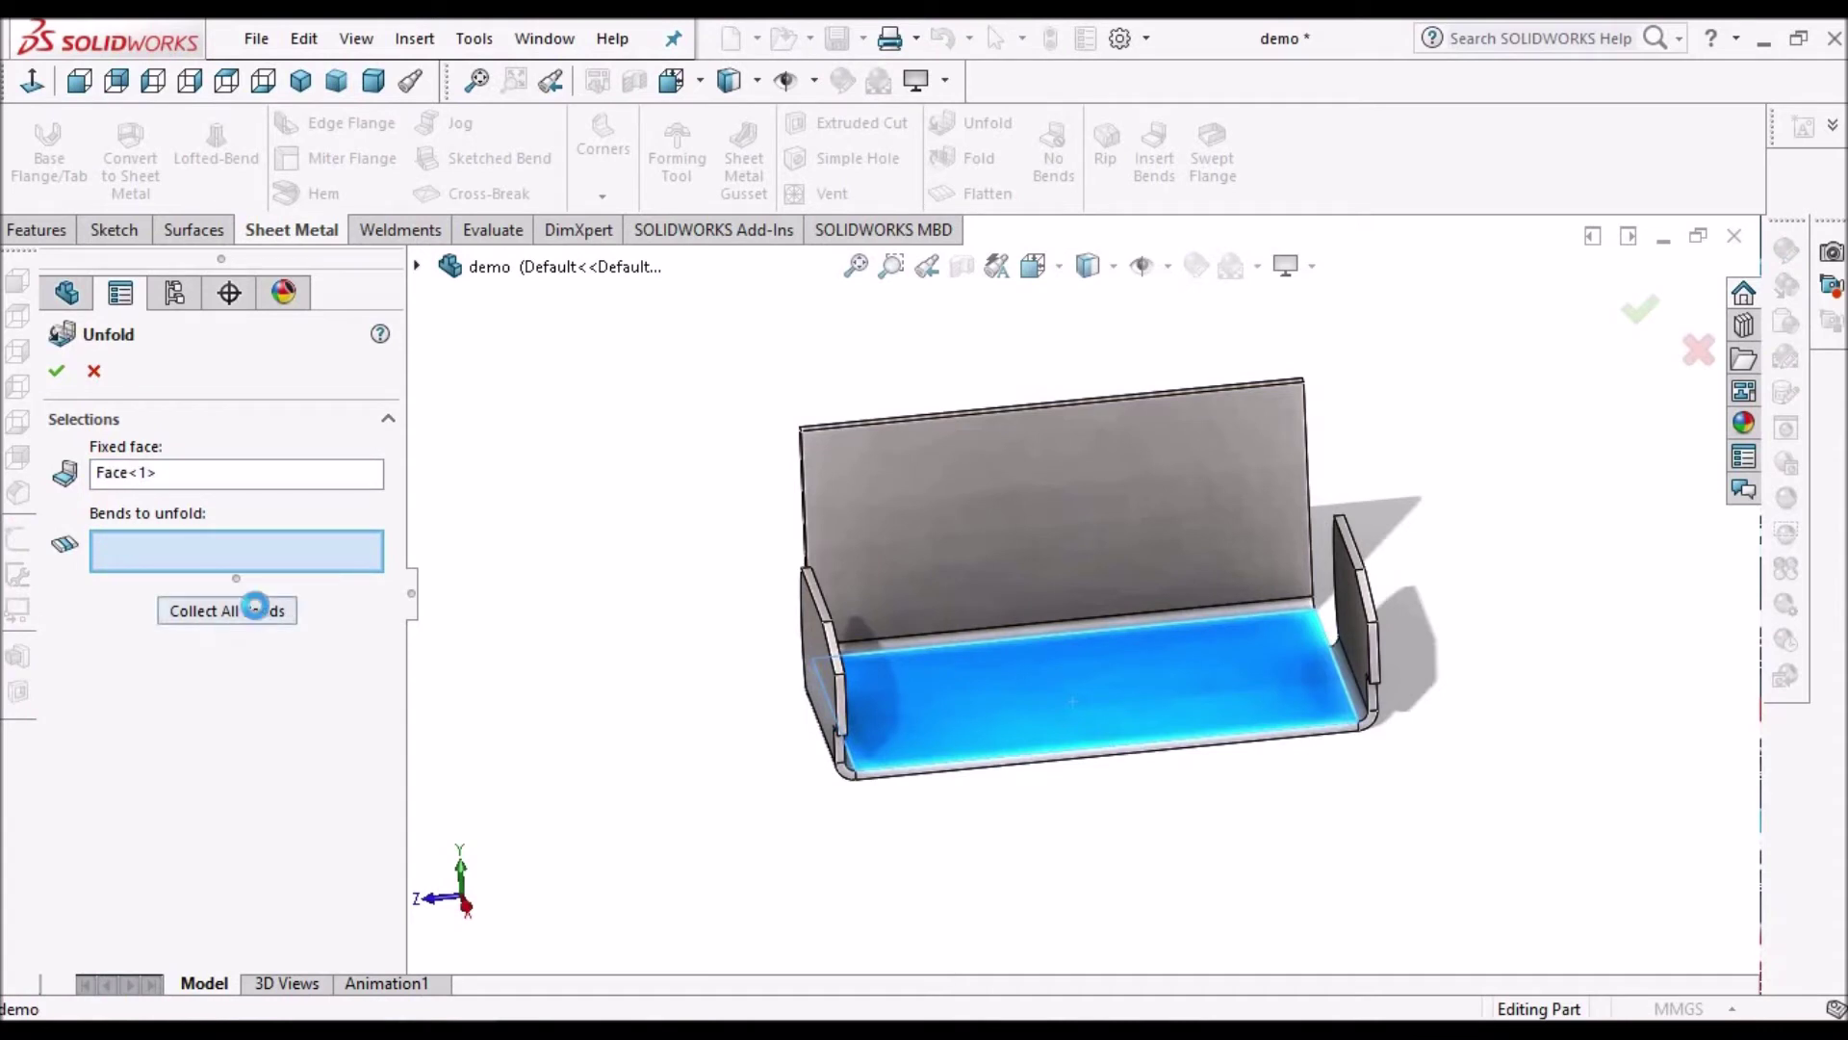
pyautogui.click(254, 608)
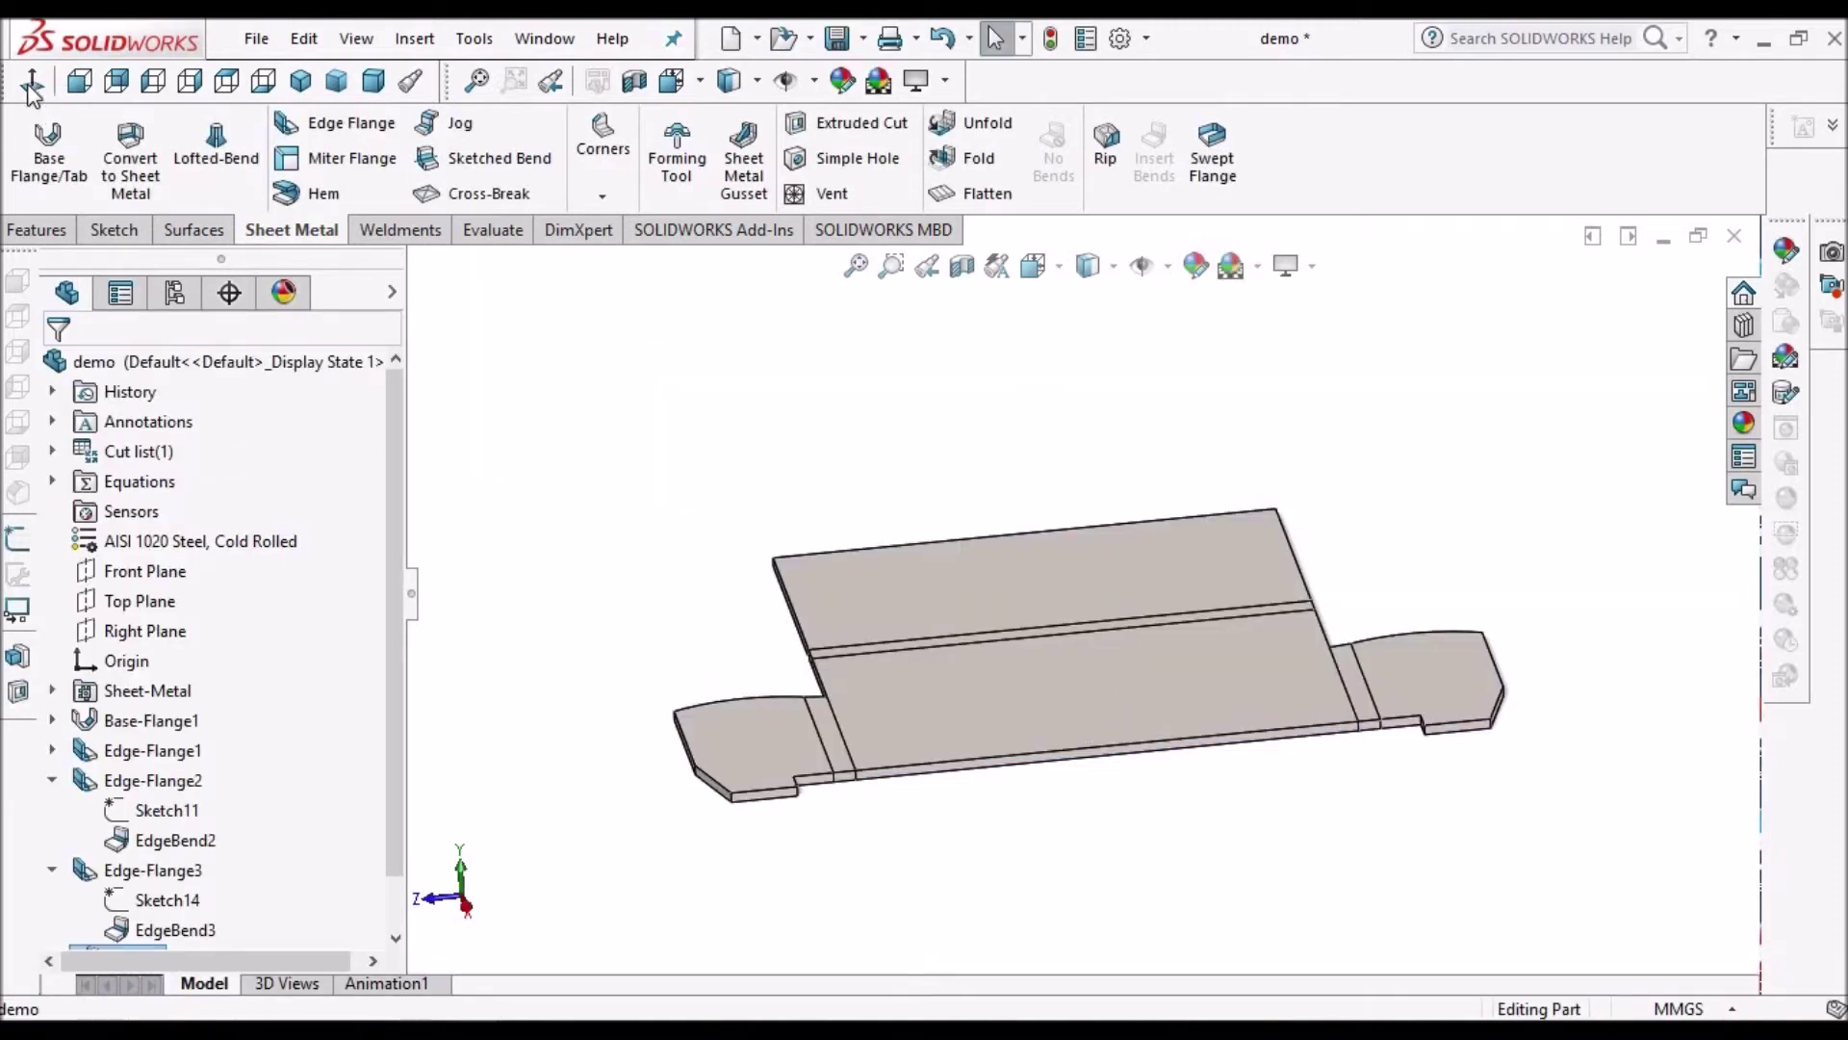
# Step: Show the flattened part face-on, save it as a new view, and start a cut sketch on the top flange
pyautogui.click(1088, 693)
pyautogui.hotkey('ctrl', '8')
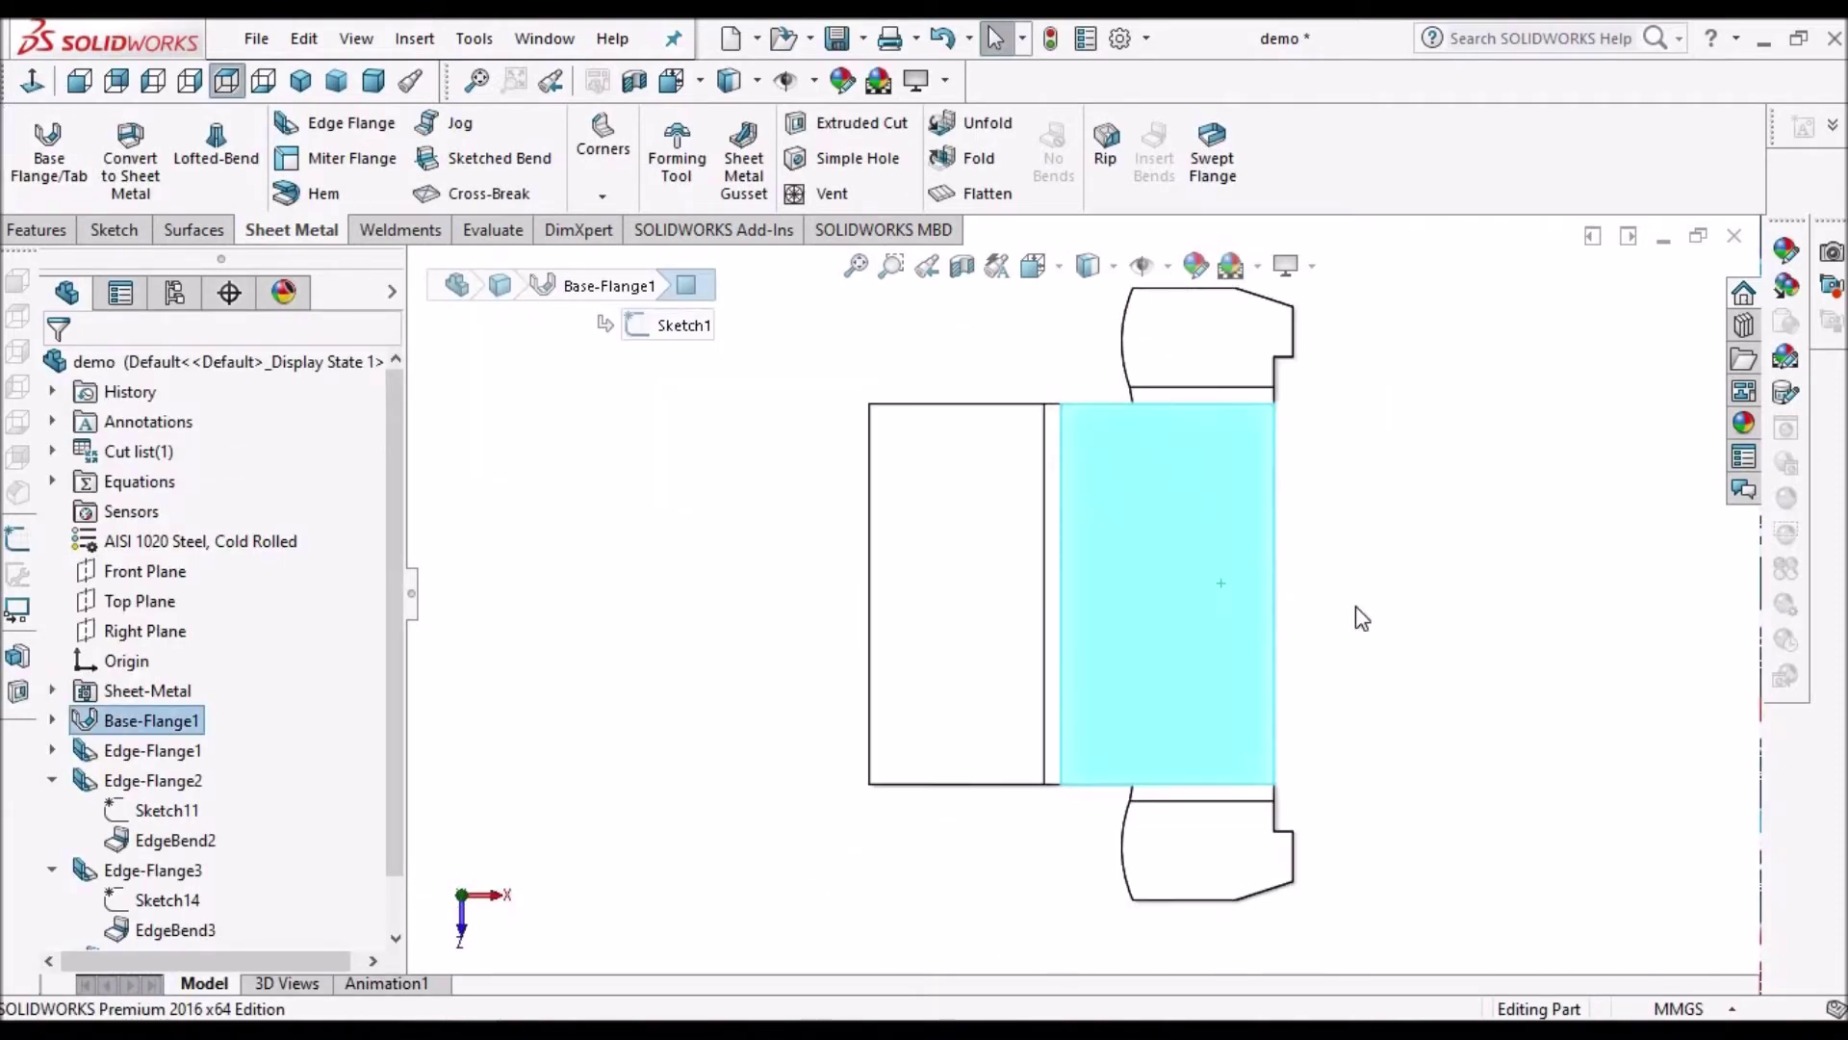
pyautogui.hotkey('ctrl', '4')
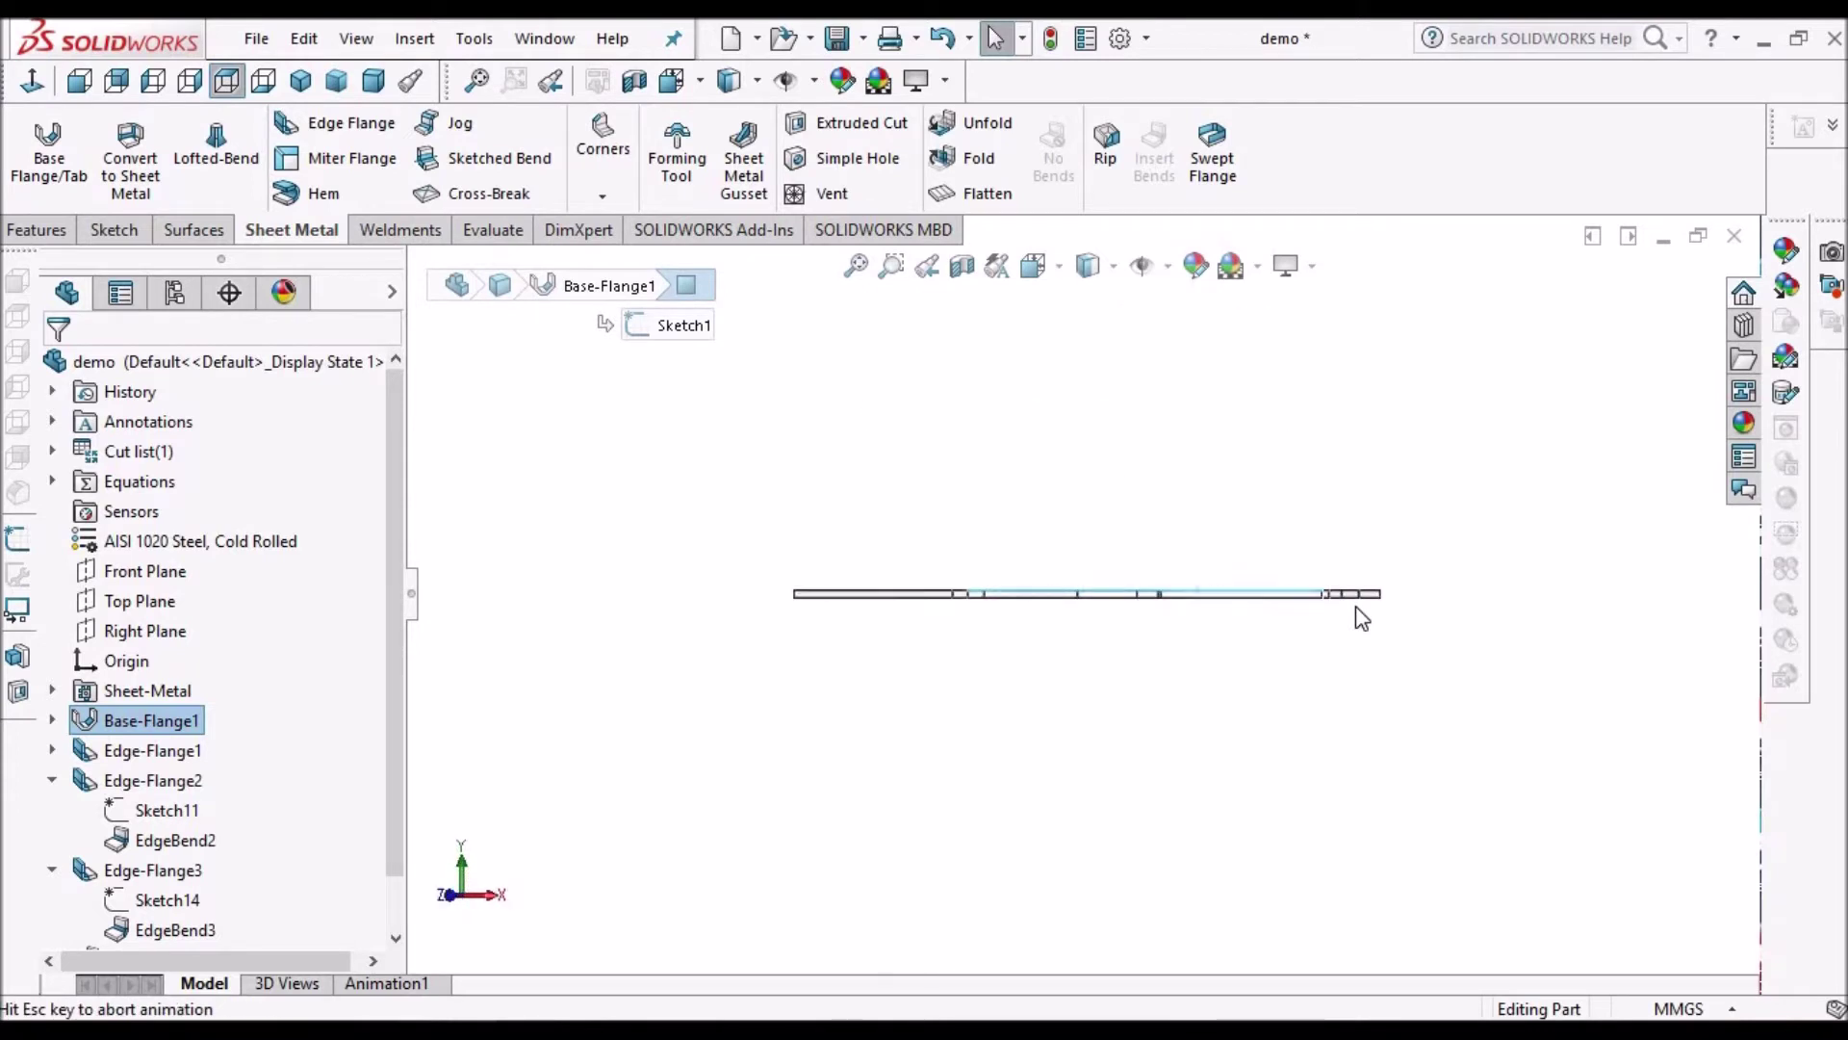
pyautogui.hotkey('ctrl', '8')
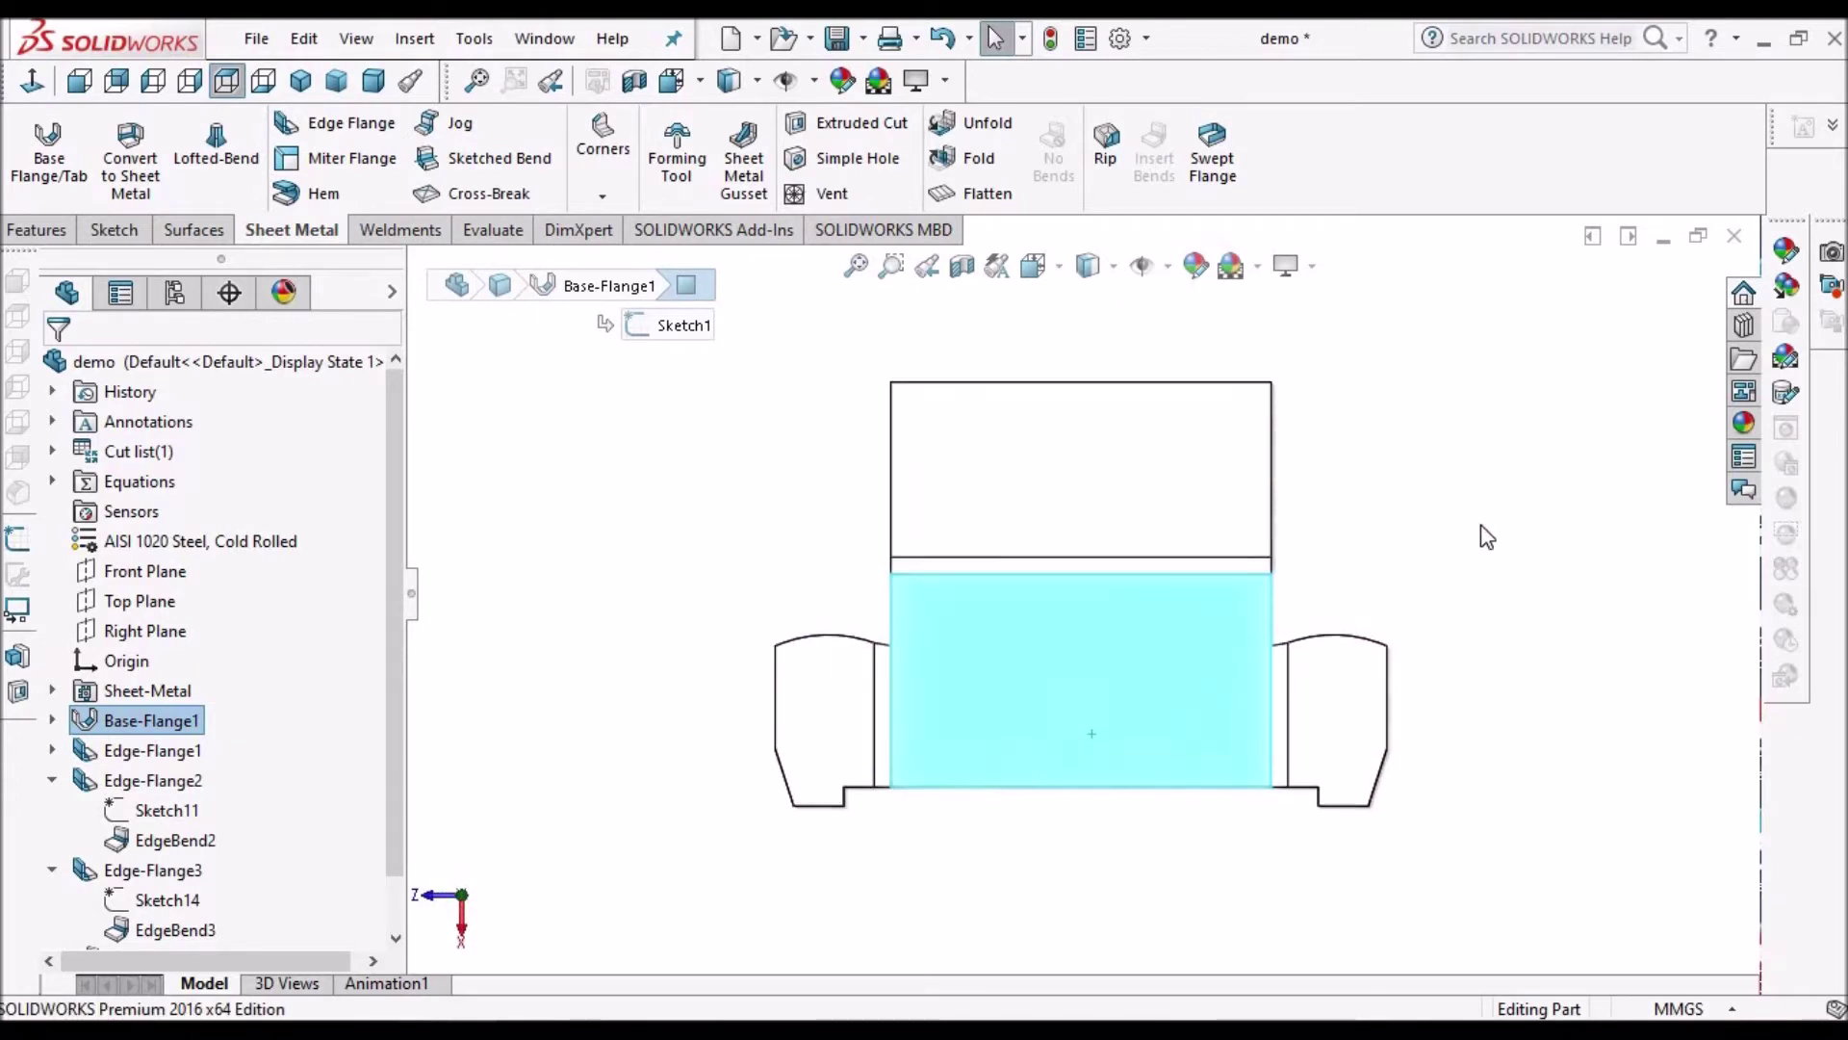
pyautogui.click(1408, 501)
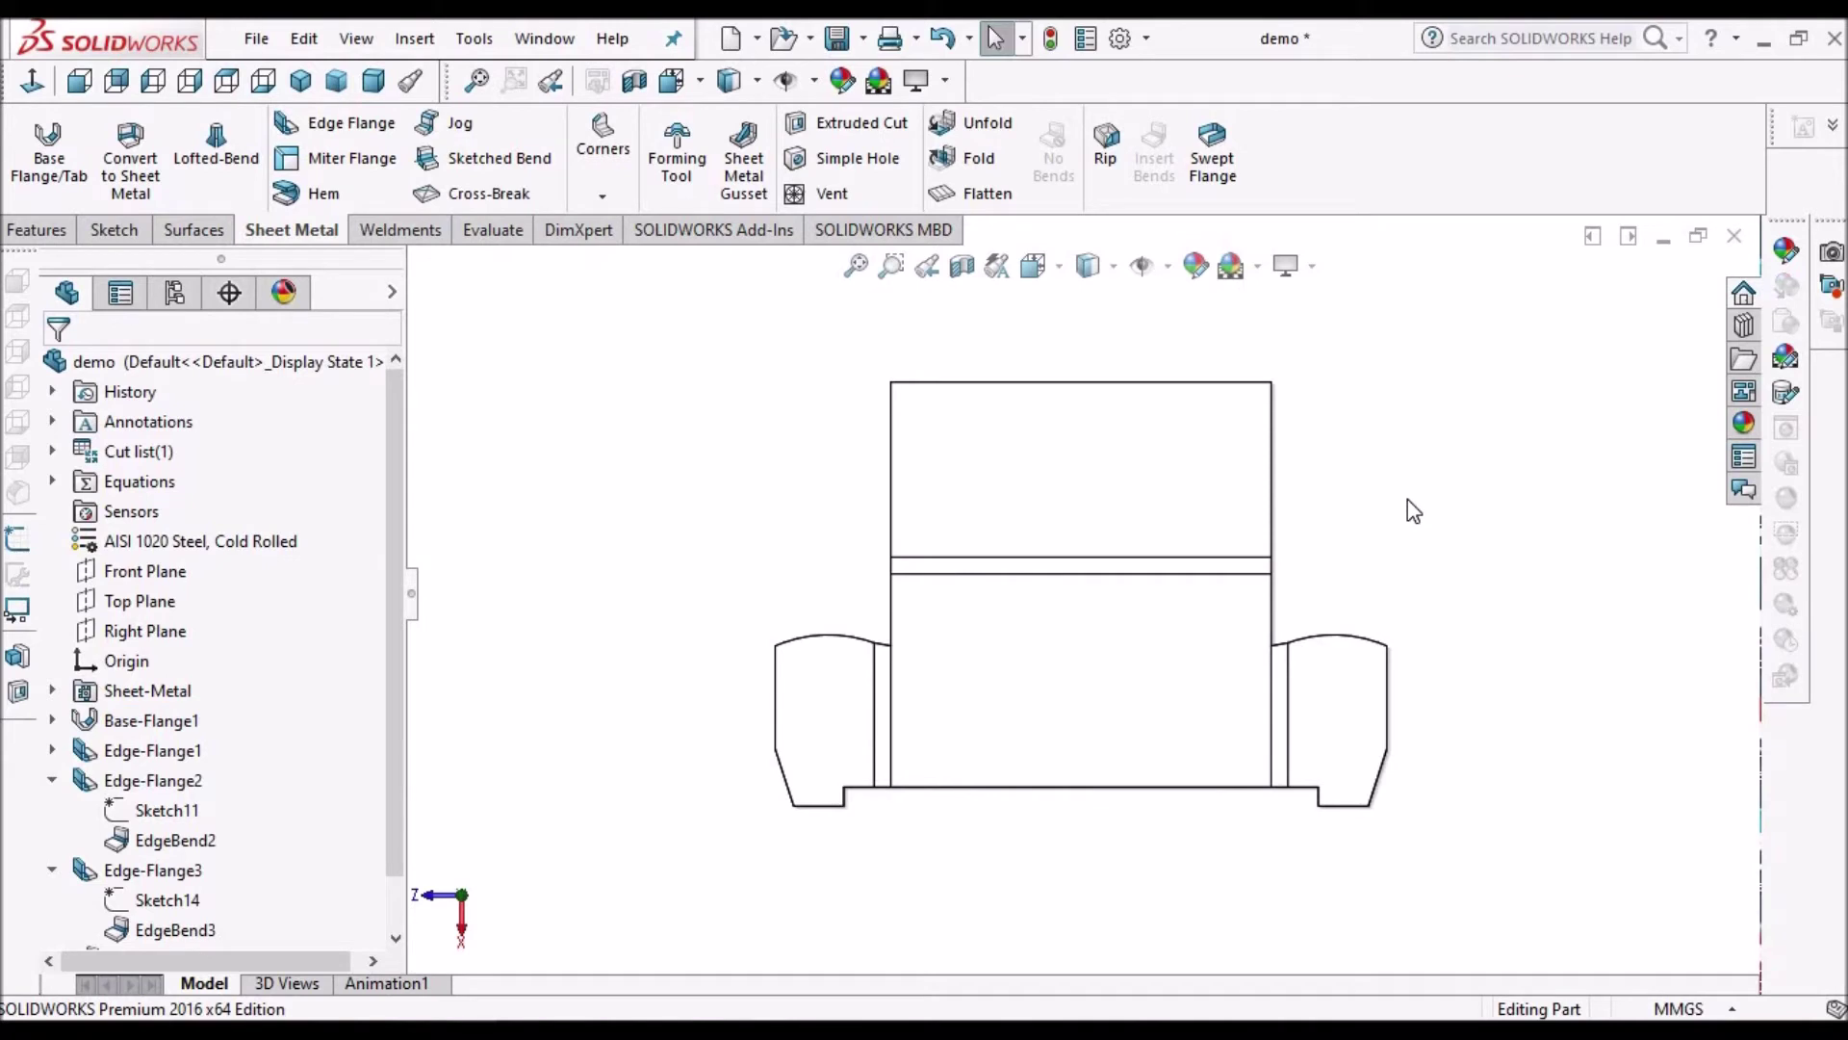
pyautogui.press('space')
pyautogui.click(1336, 241)
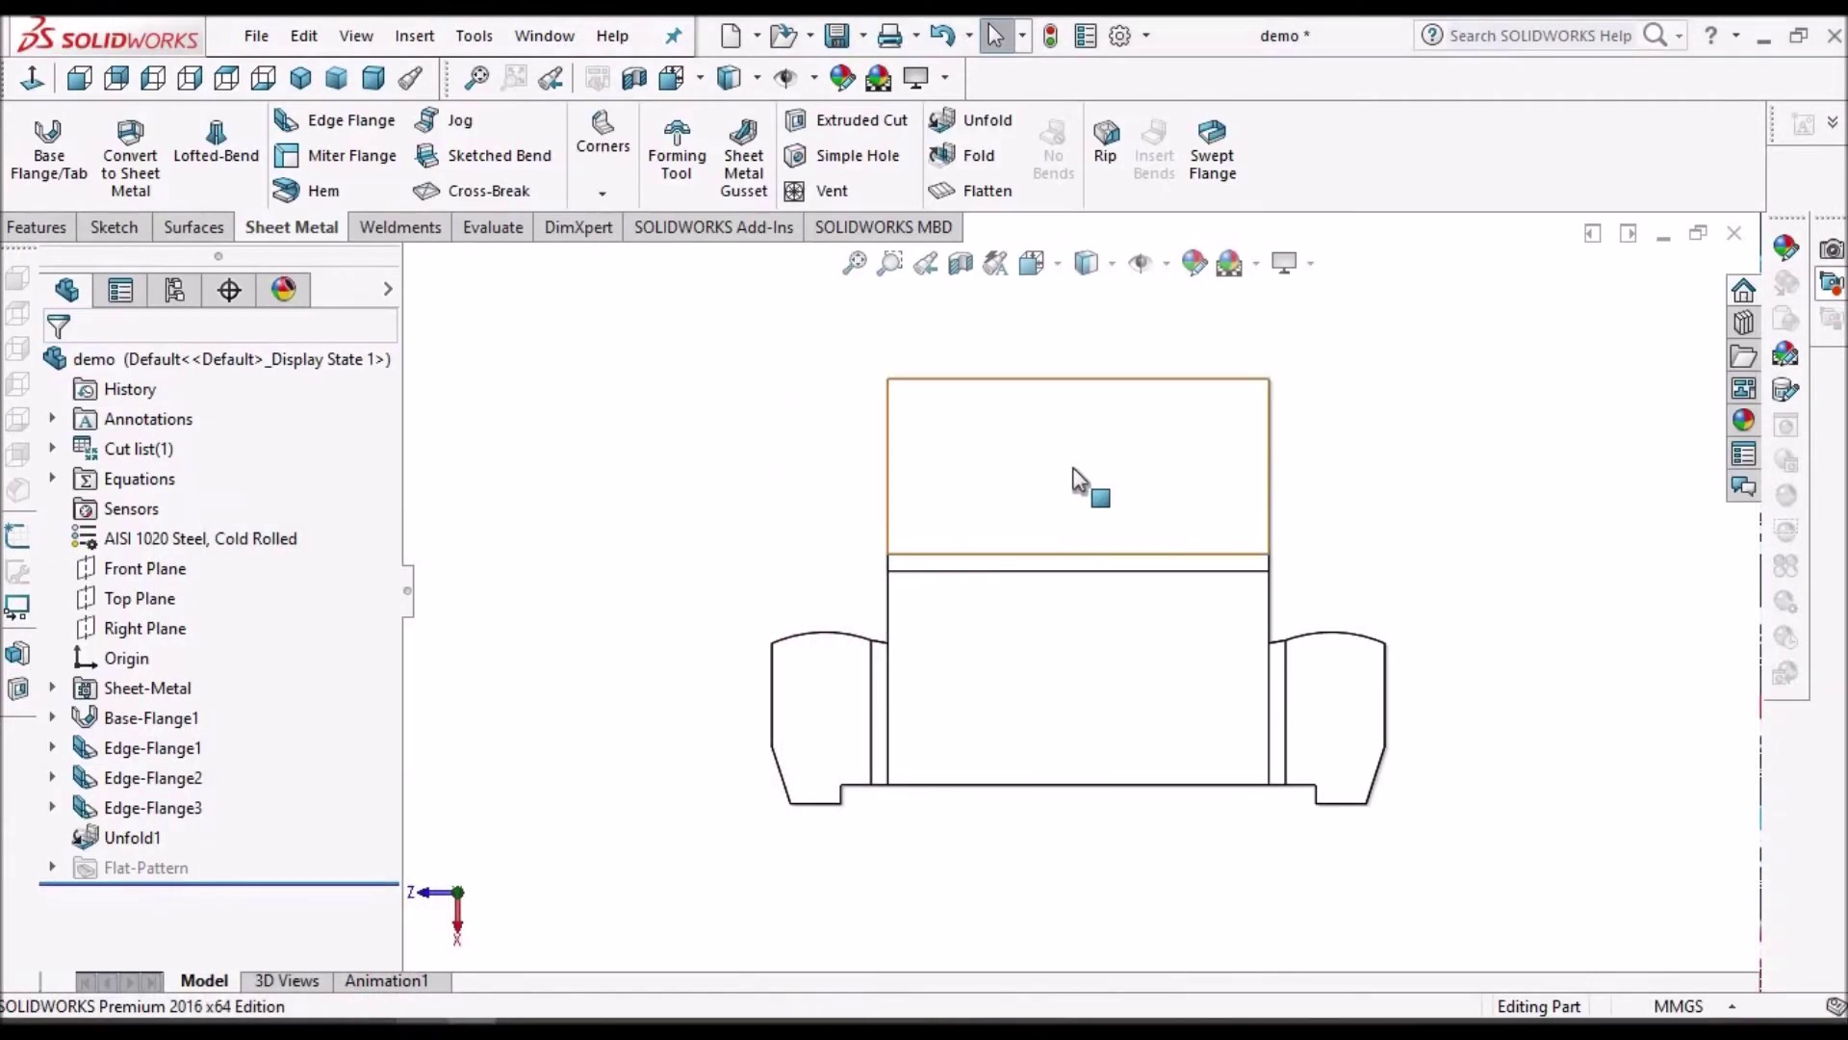
pyautogui.click(1083, 485)
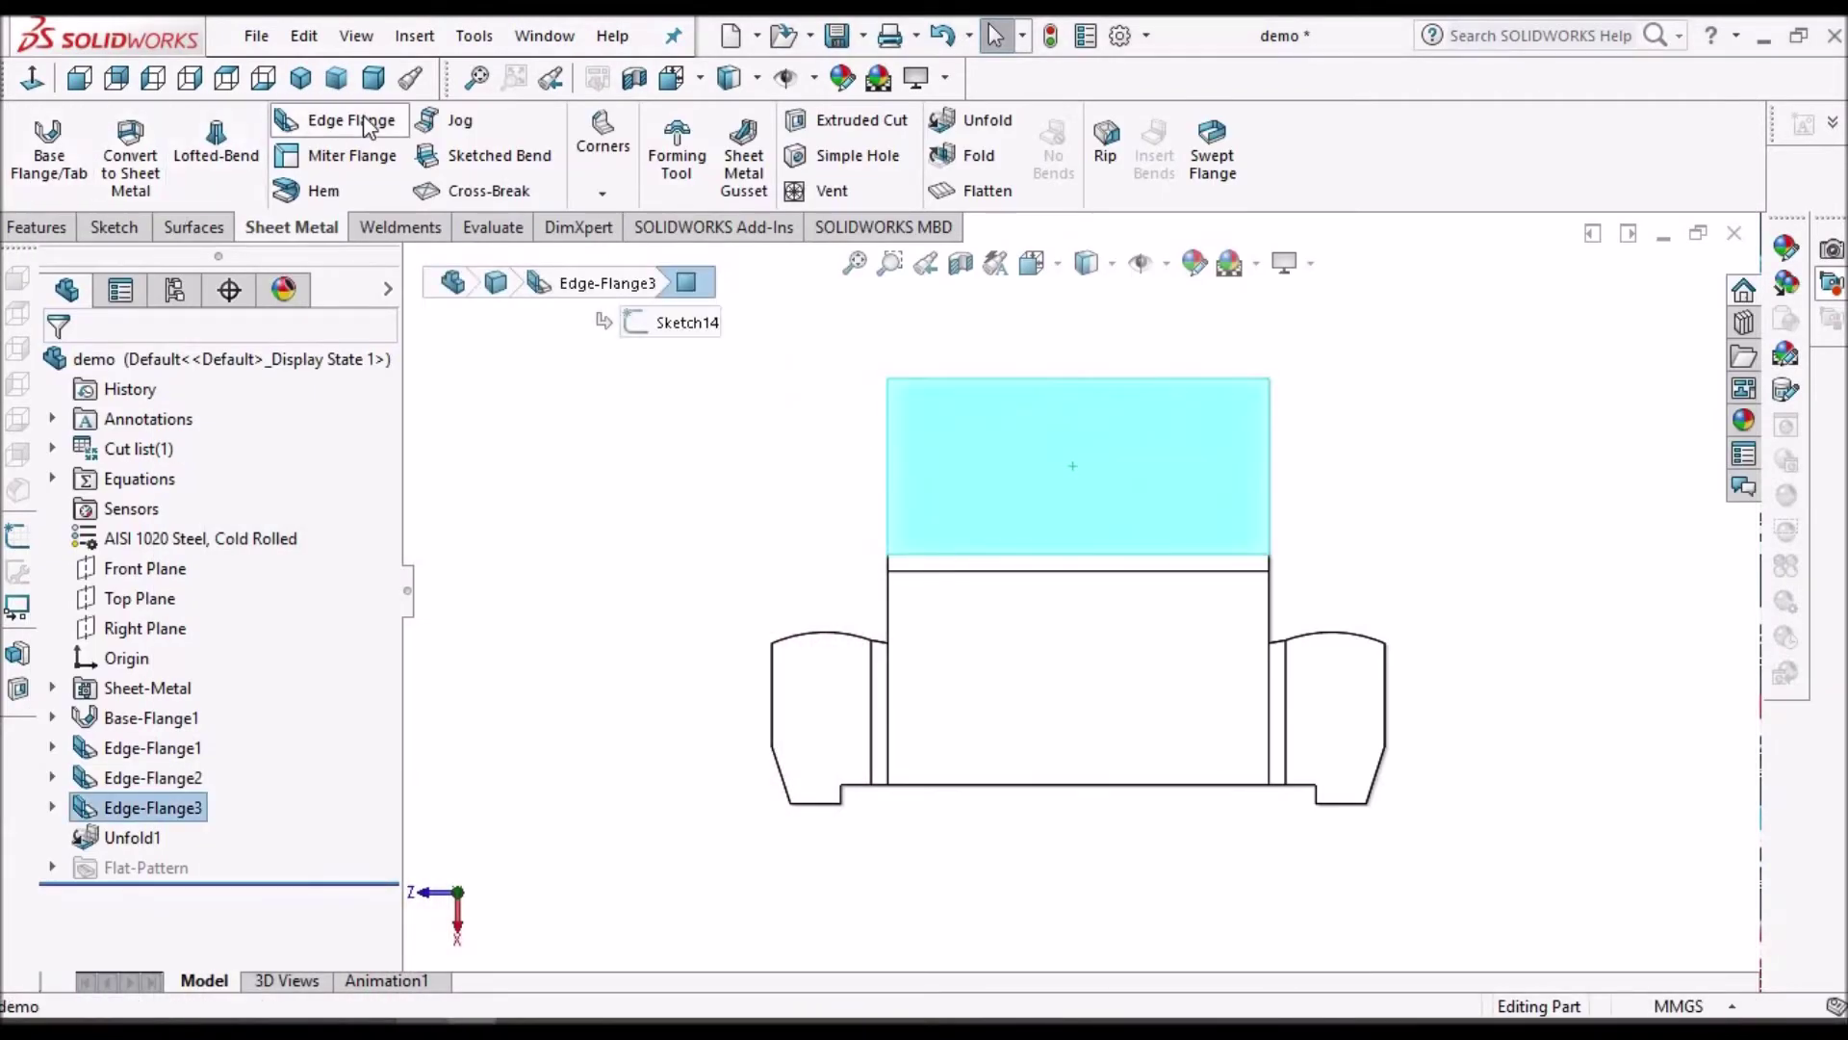
pyautogui.click(797, 123)
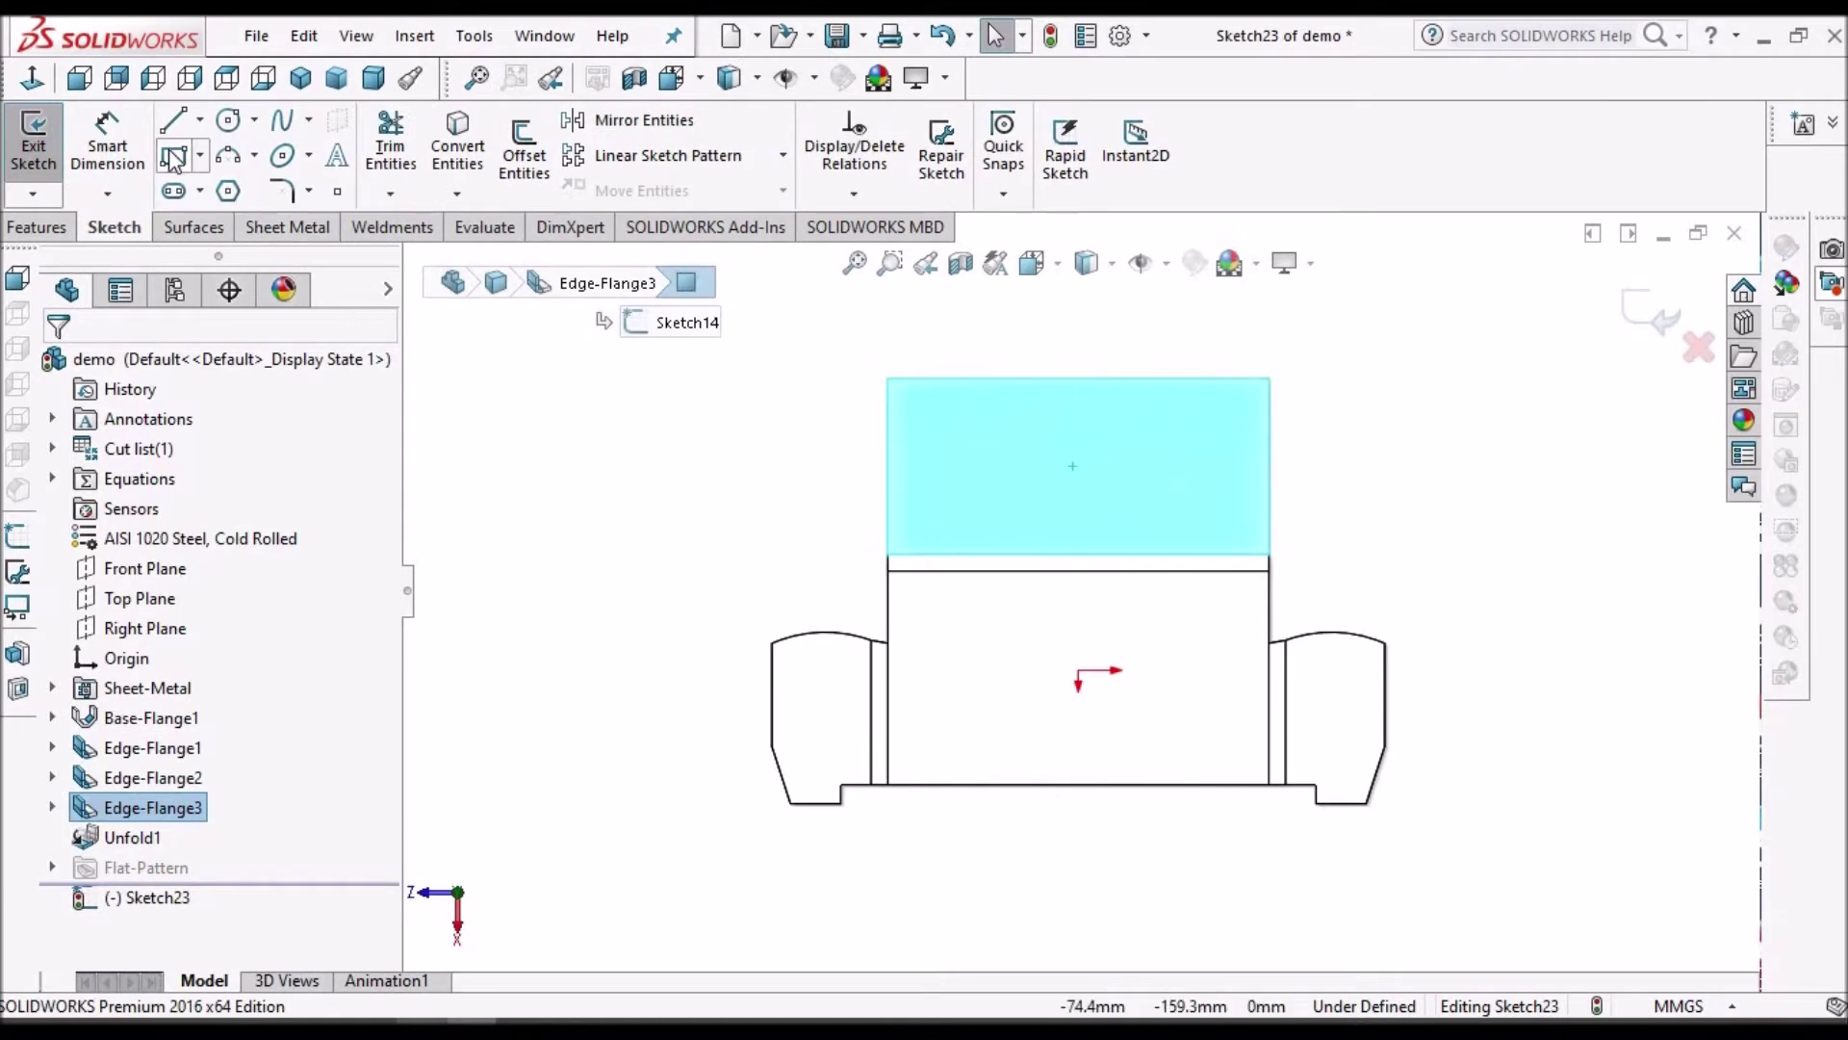
# Step: Draw a corner rectangle at the flange's top edge, with its bottom midpoint vertical to the origin
pyautogui.click(172, 156)
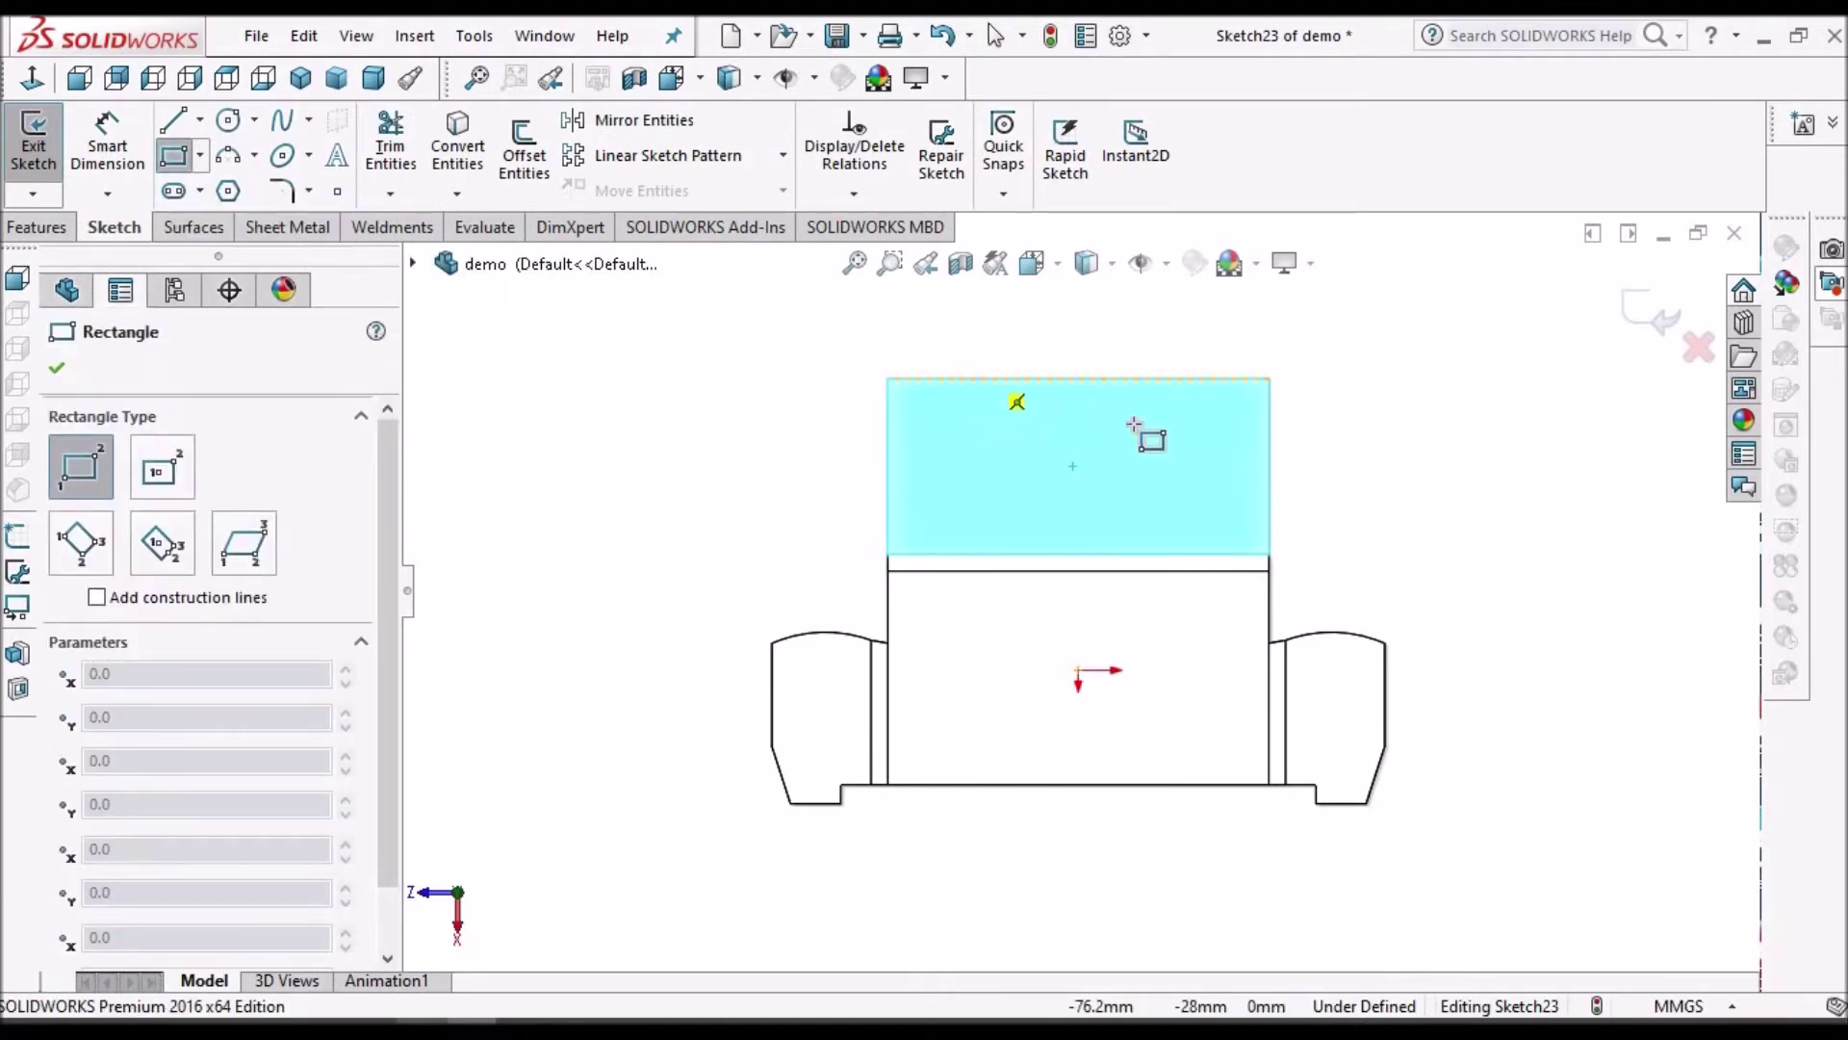
pyautogui.click(972, 378)
pyautogui.click(1211, 427)
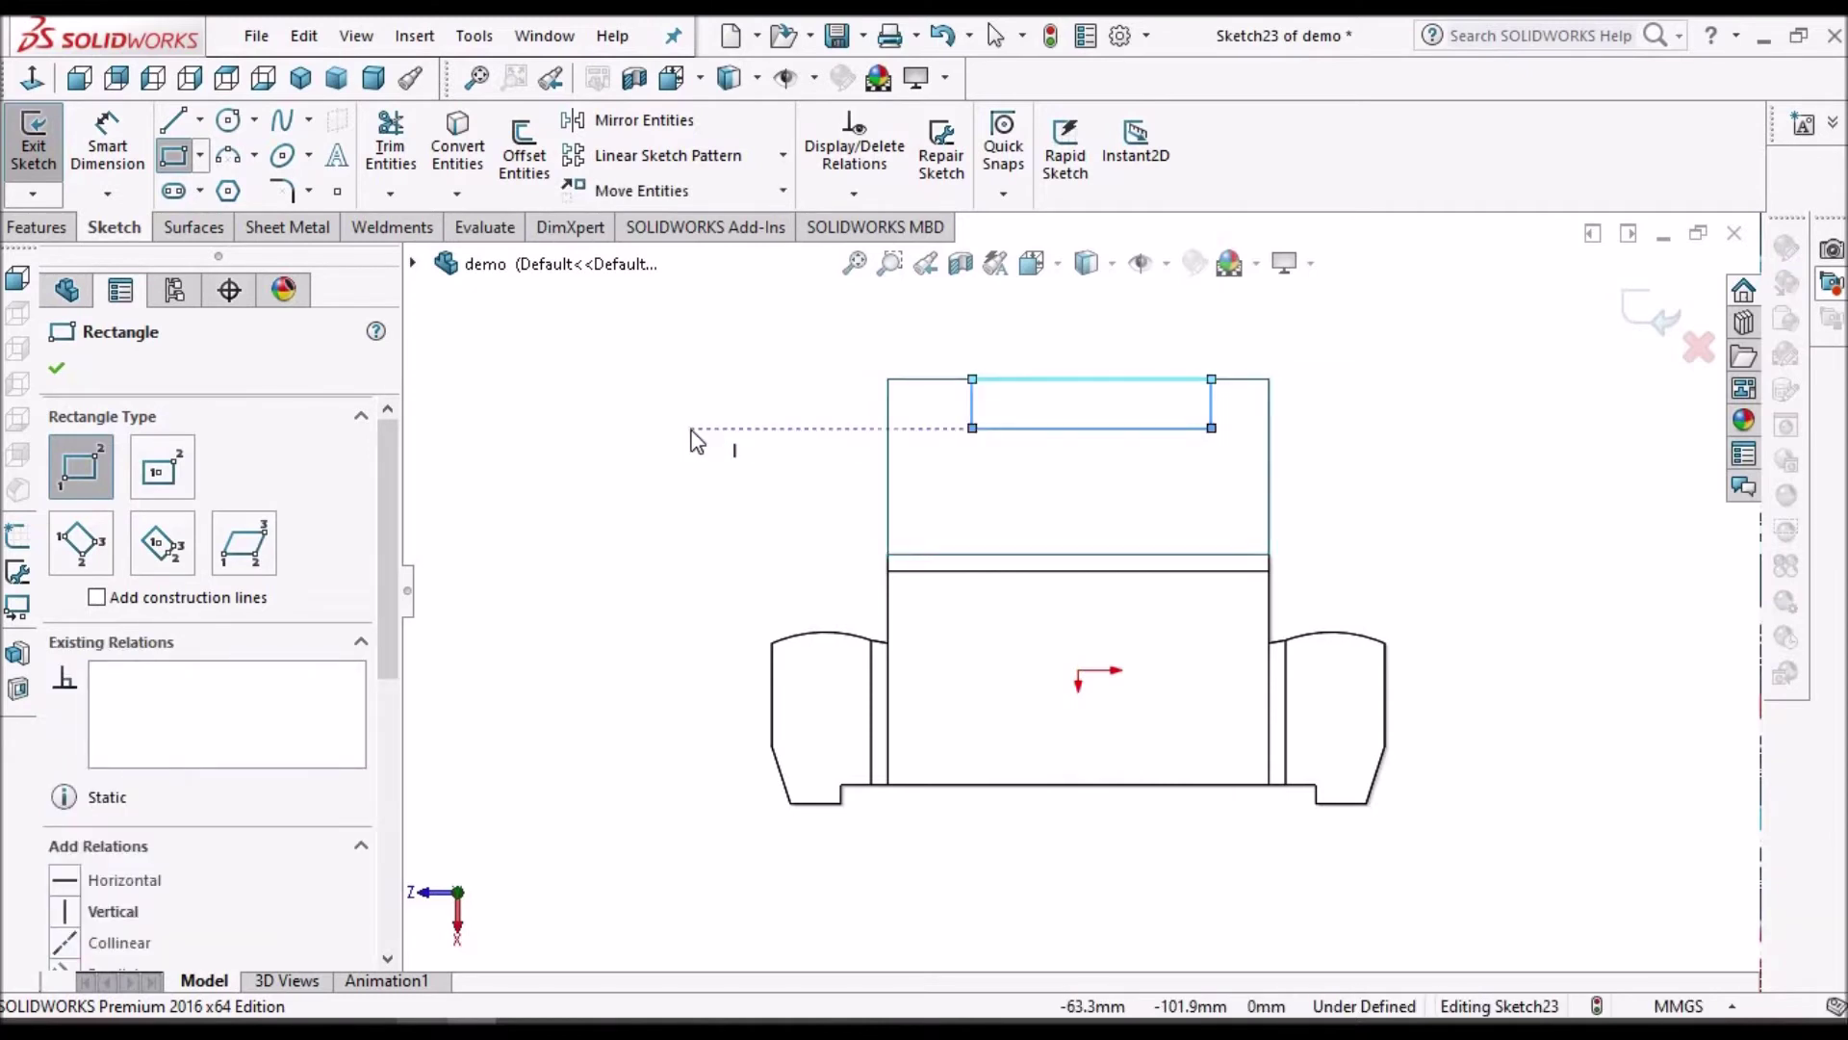
pyautogui.rightClick(692, 428)
pyautogui.click(735, 446)
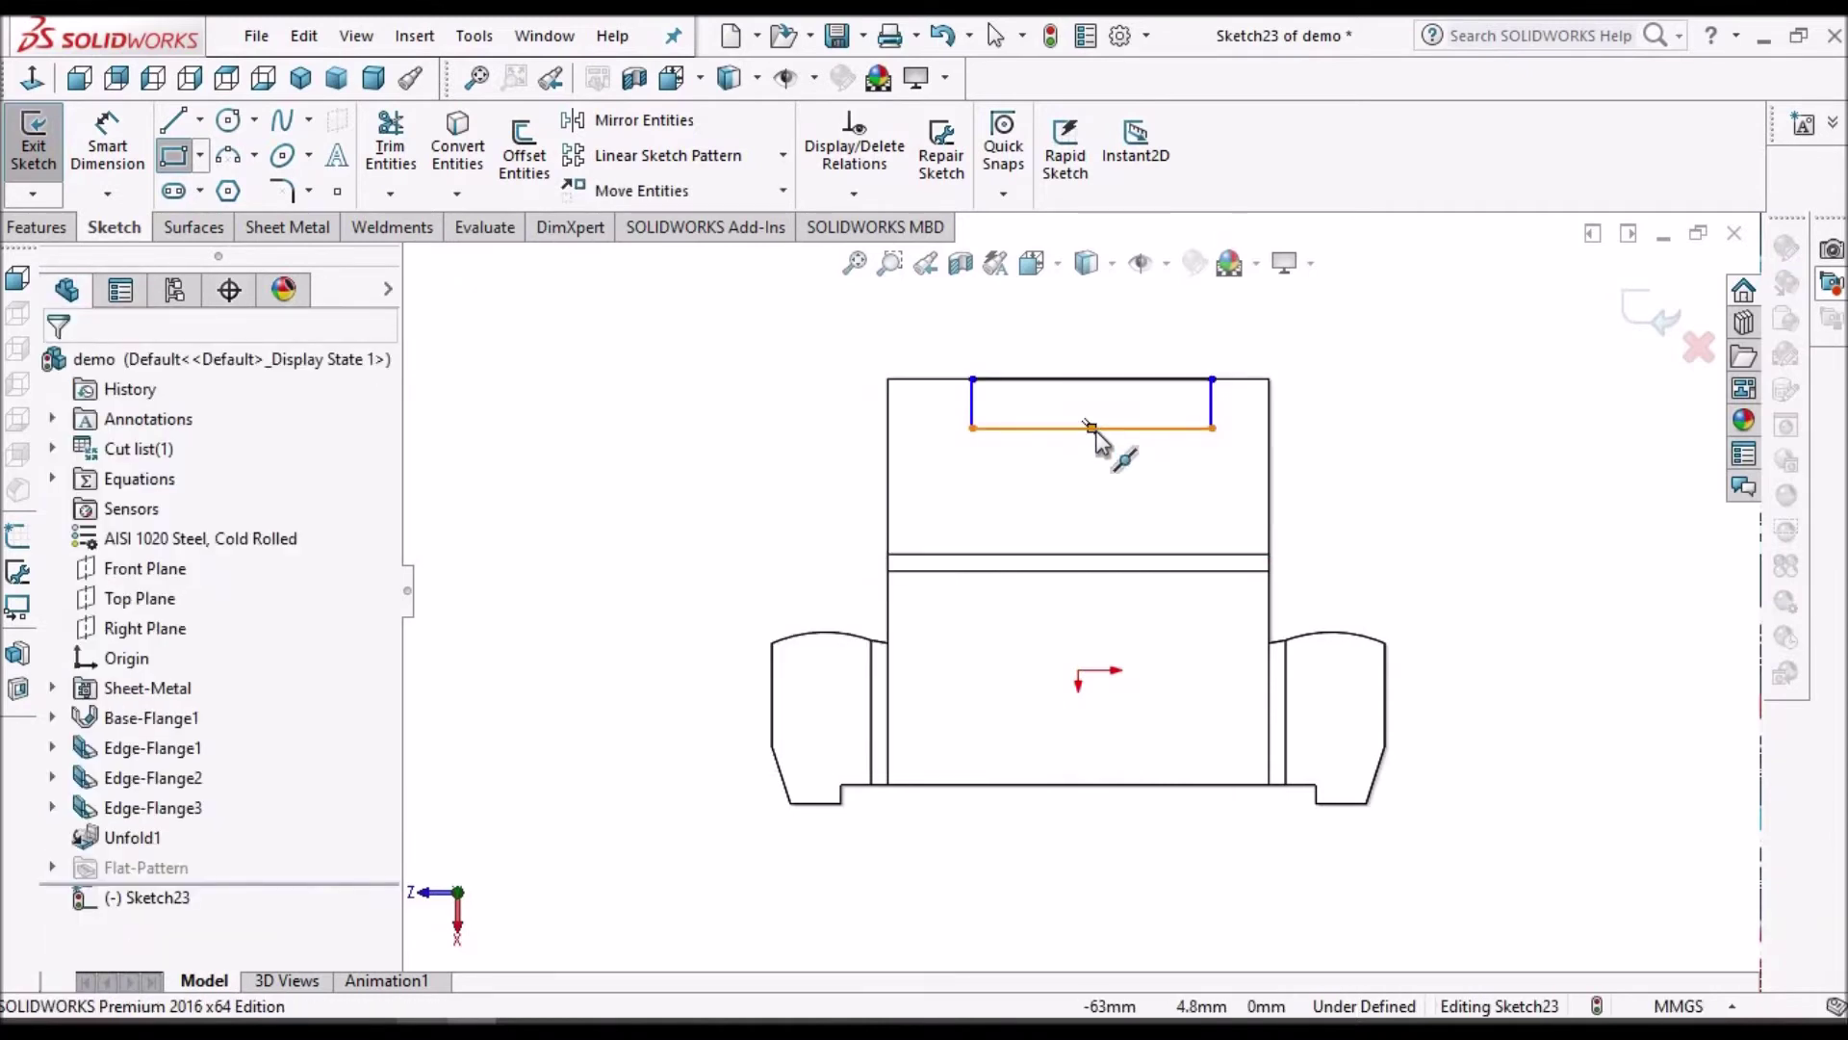
pyautogui.click(1092, 429)
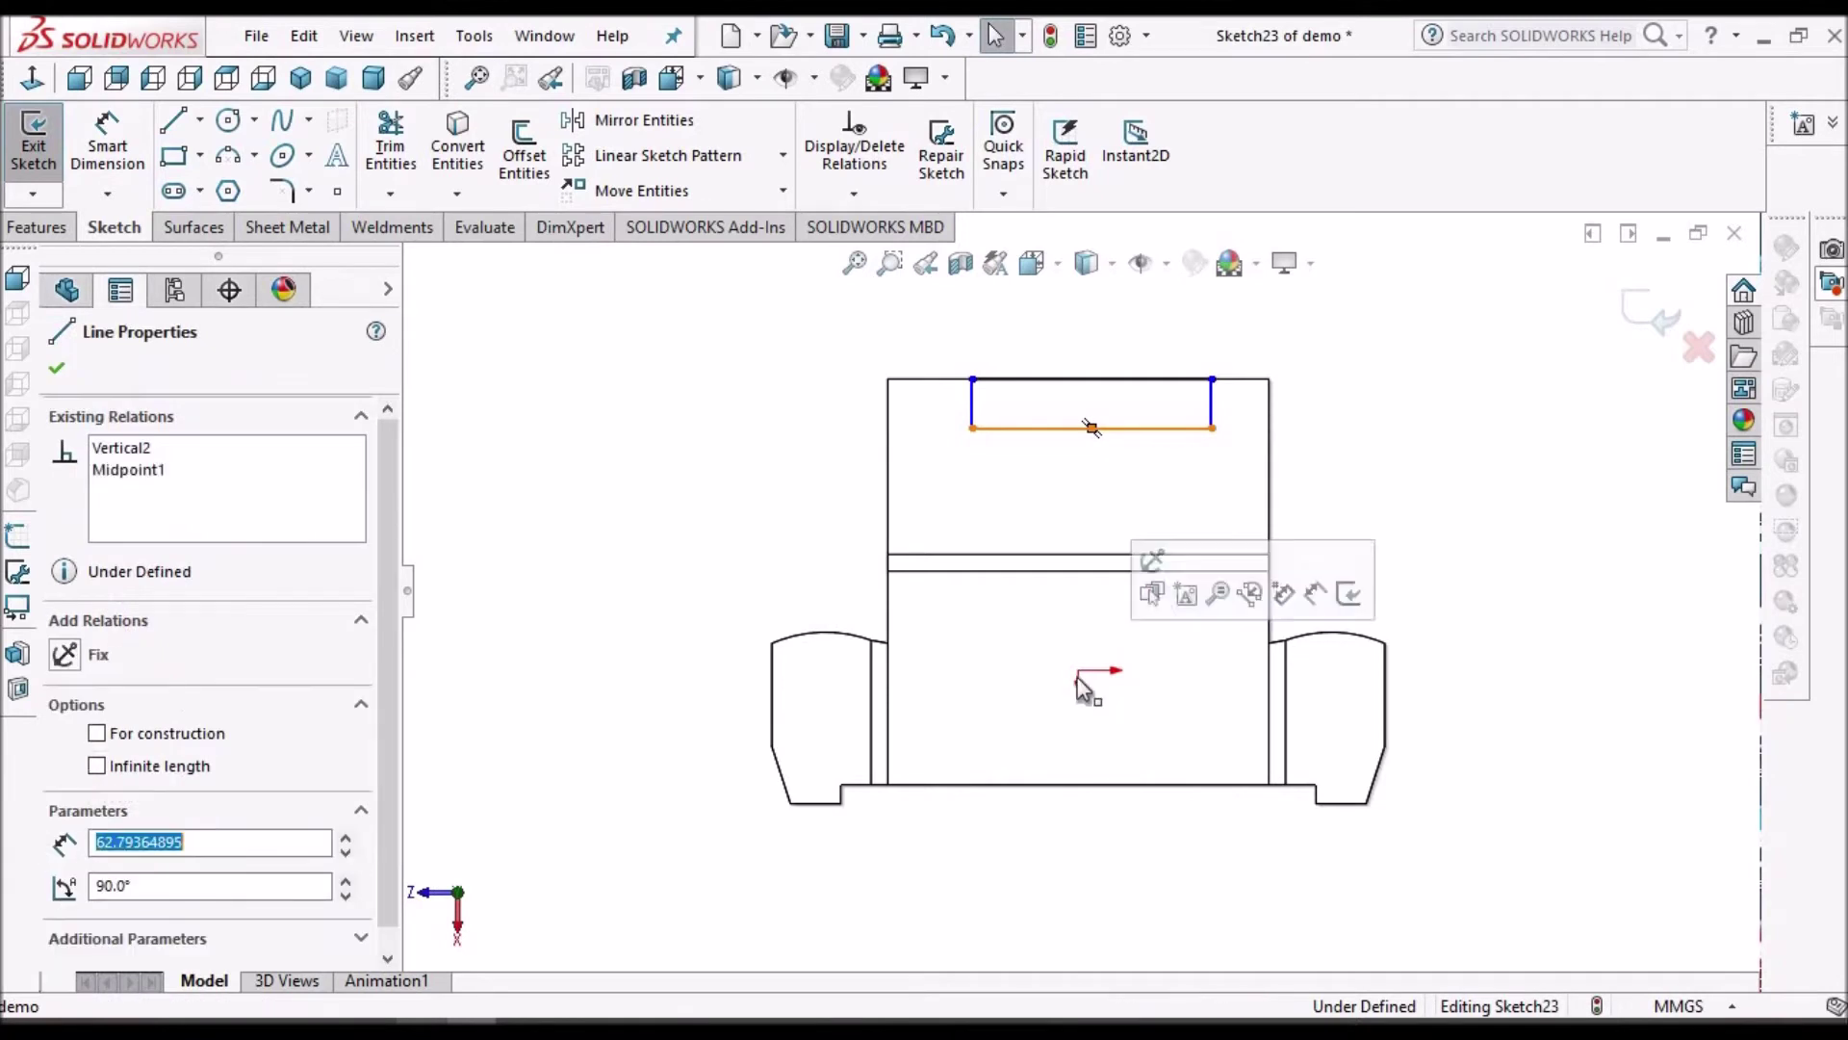
pyautogui.click(1077, 677)
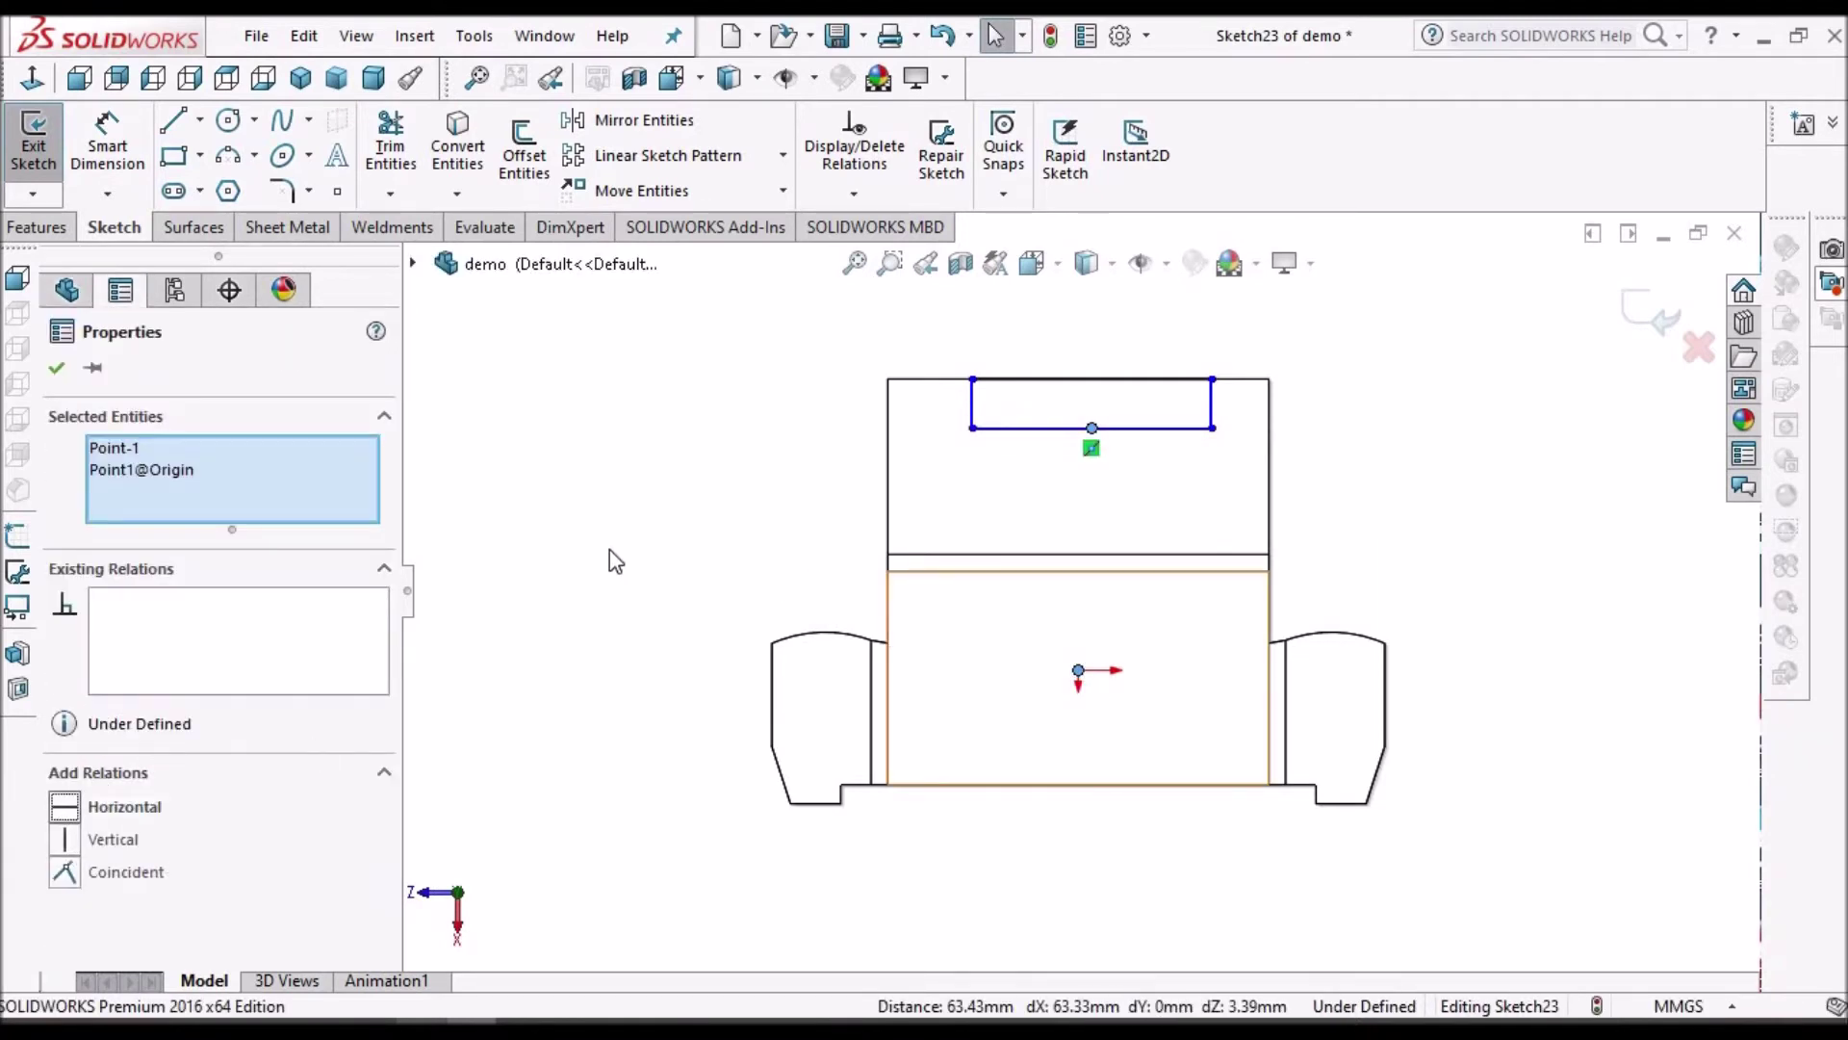
pyautogui.click(462, 481)
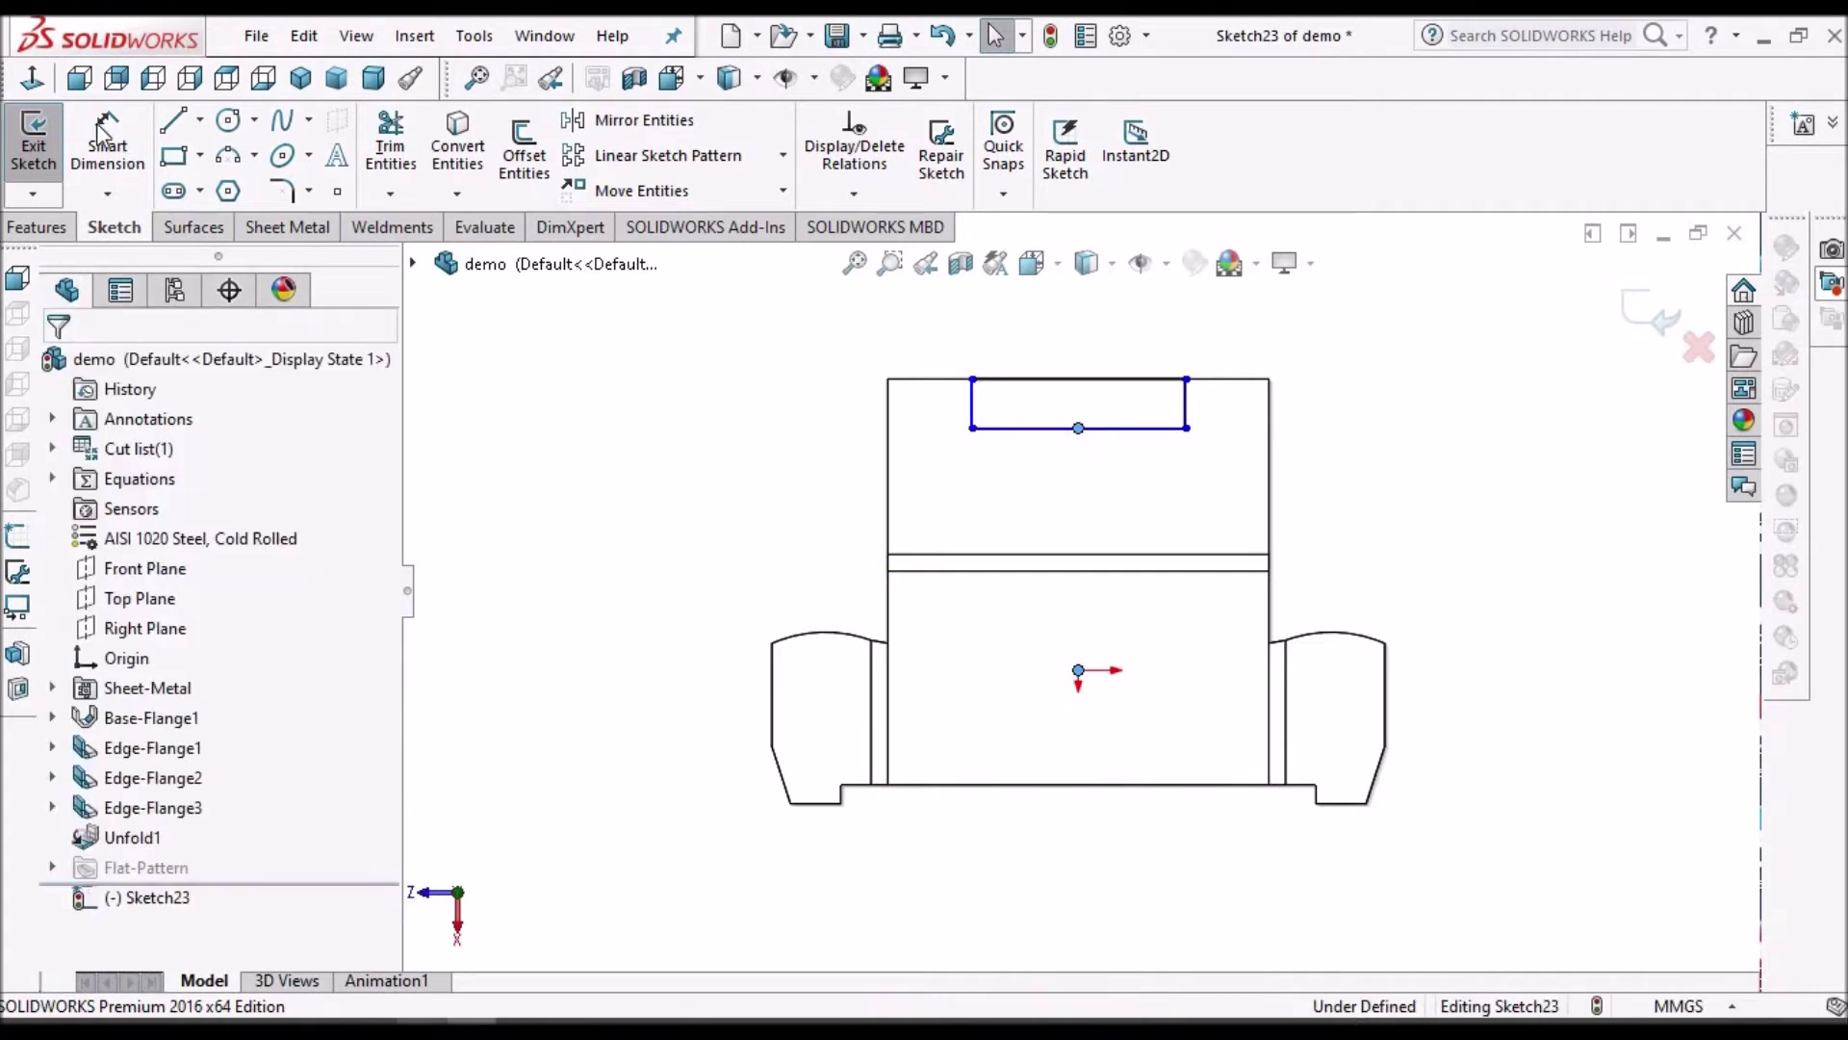
# Step: Dimension the rectangle 80 mm wide and 5 mm deep
pyautogui.click(107, 139)
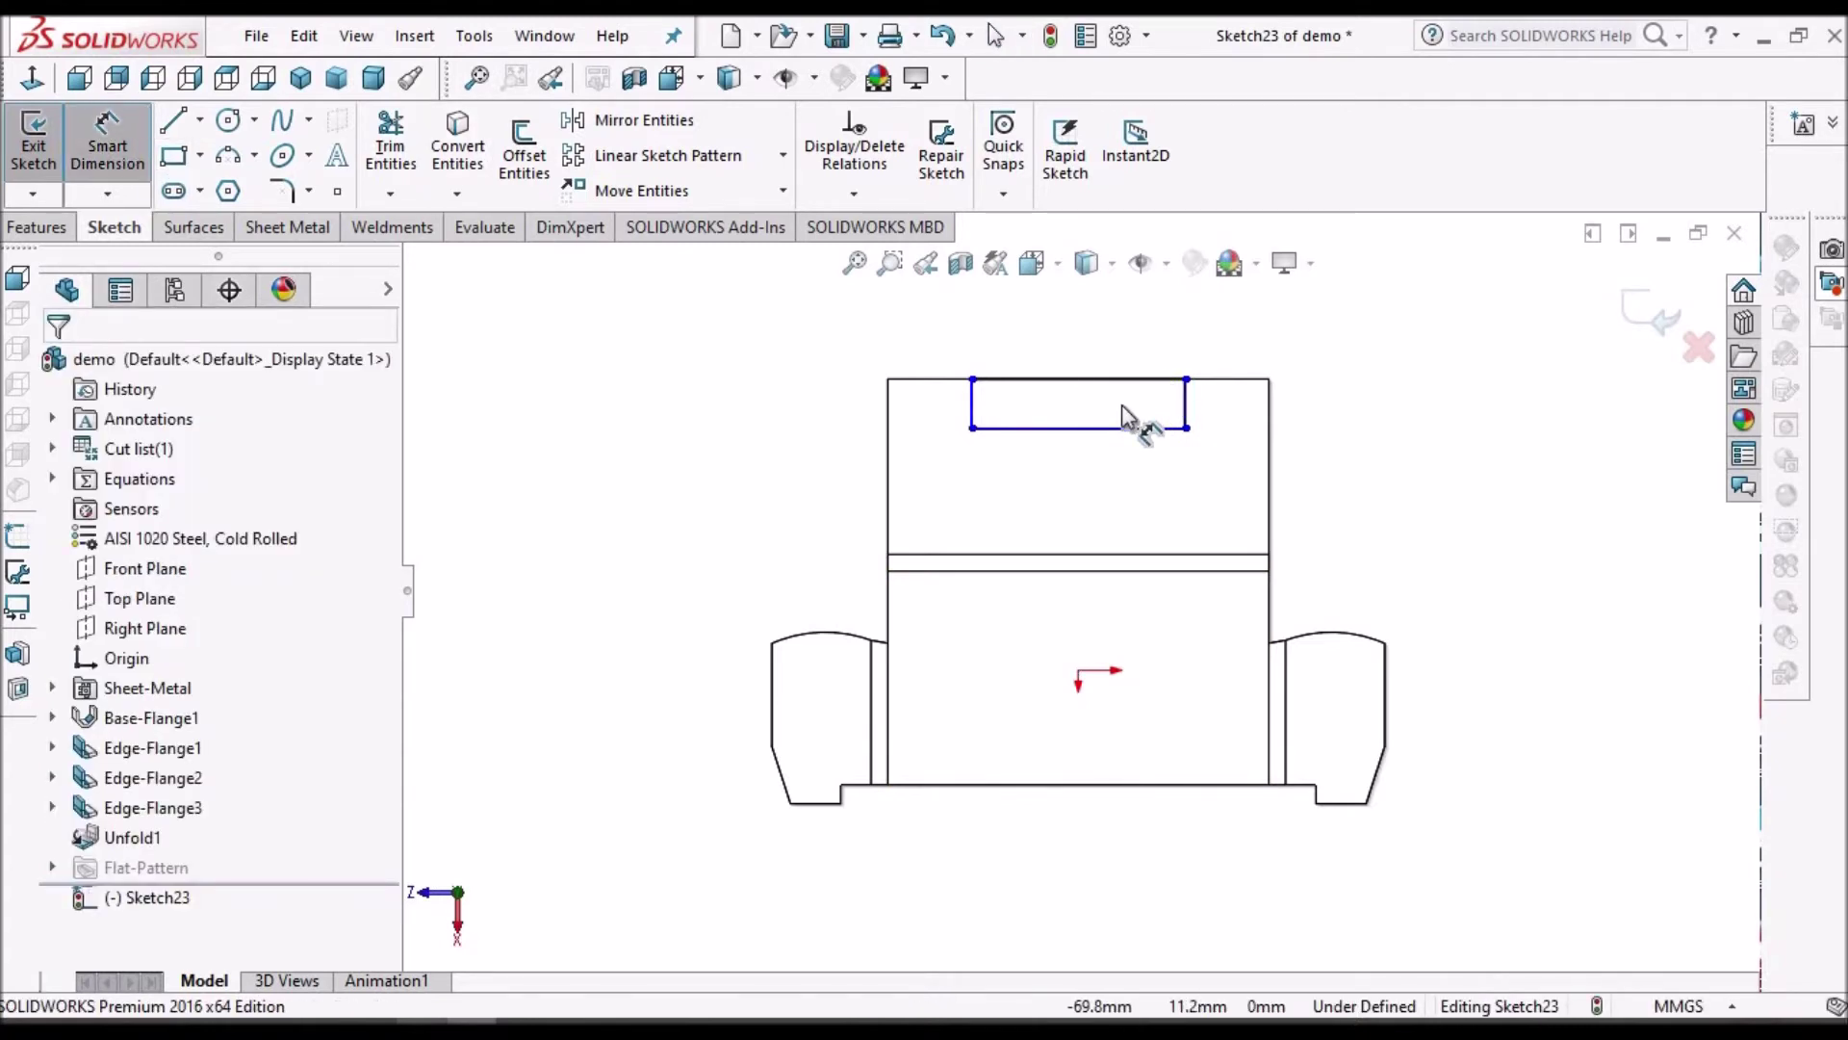
pyautogui.click(1136, 493)
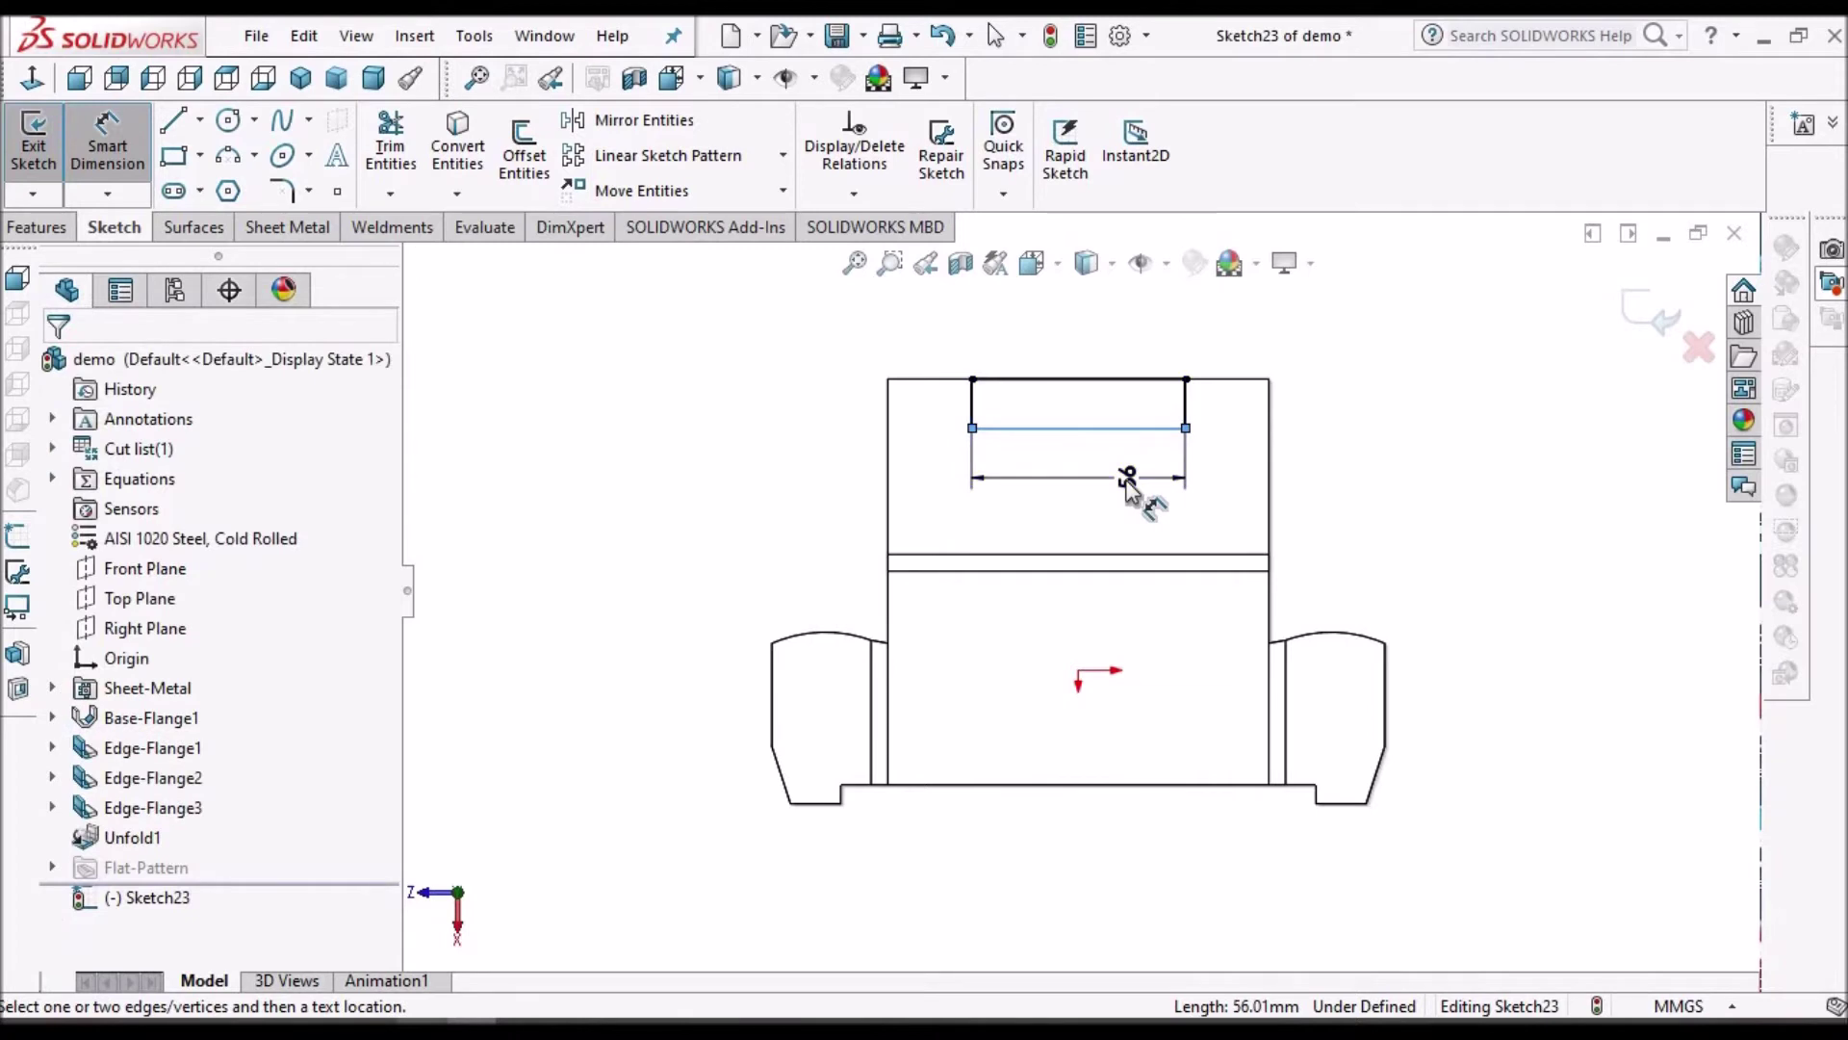
pyautogui.click(1135, 491)
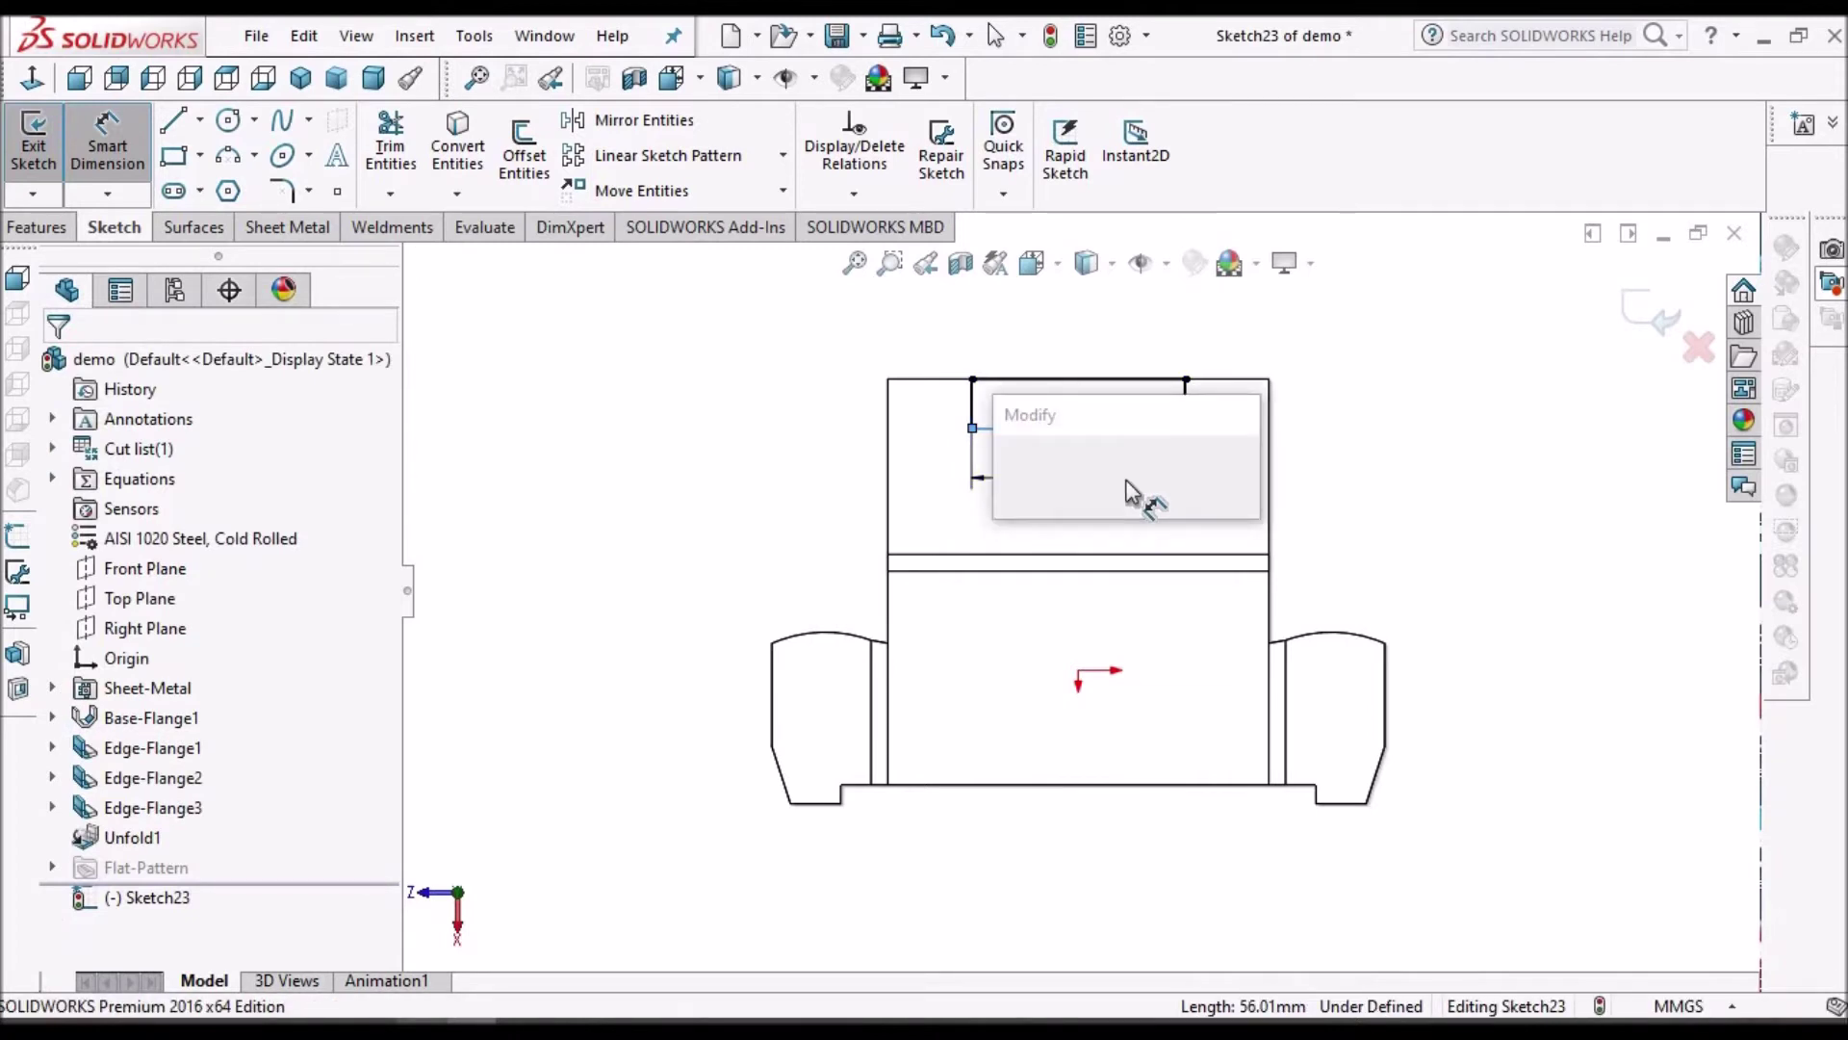
pyautogui.write('56.01478912mm')
pyautogui.press('Return')
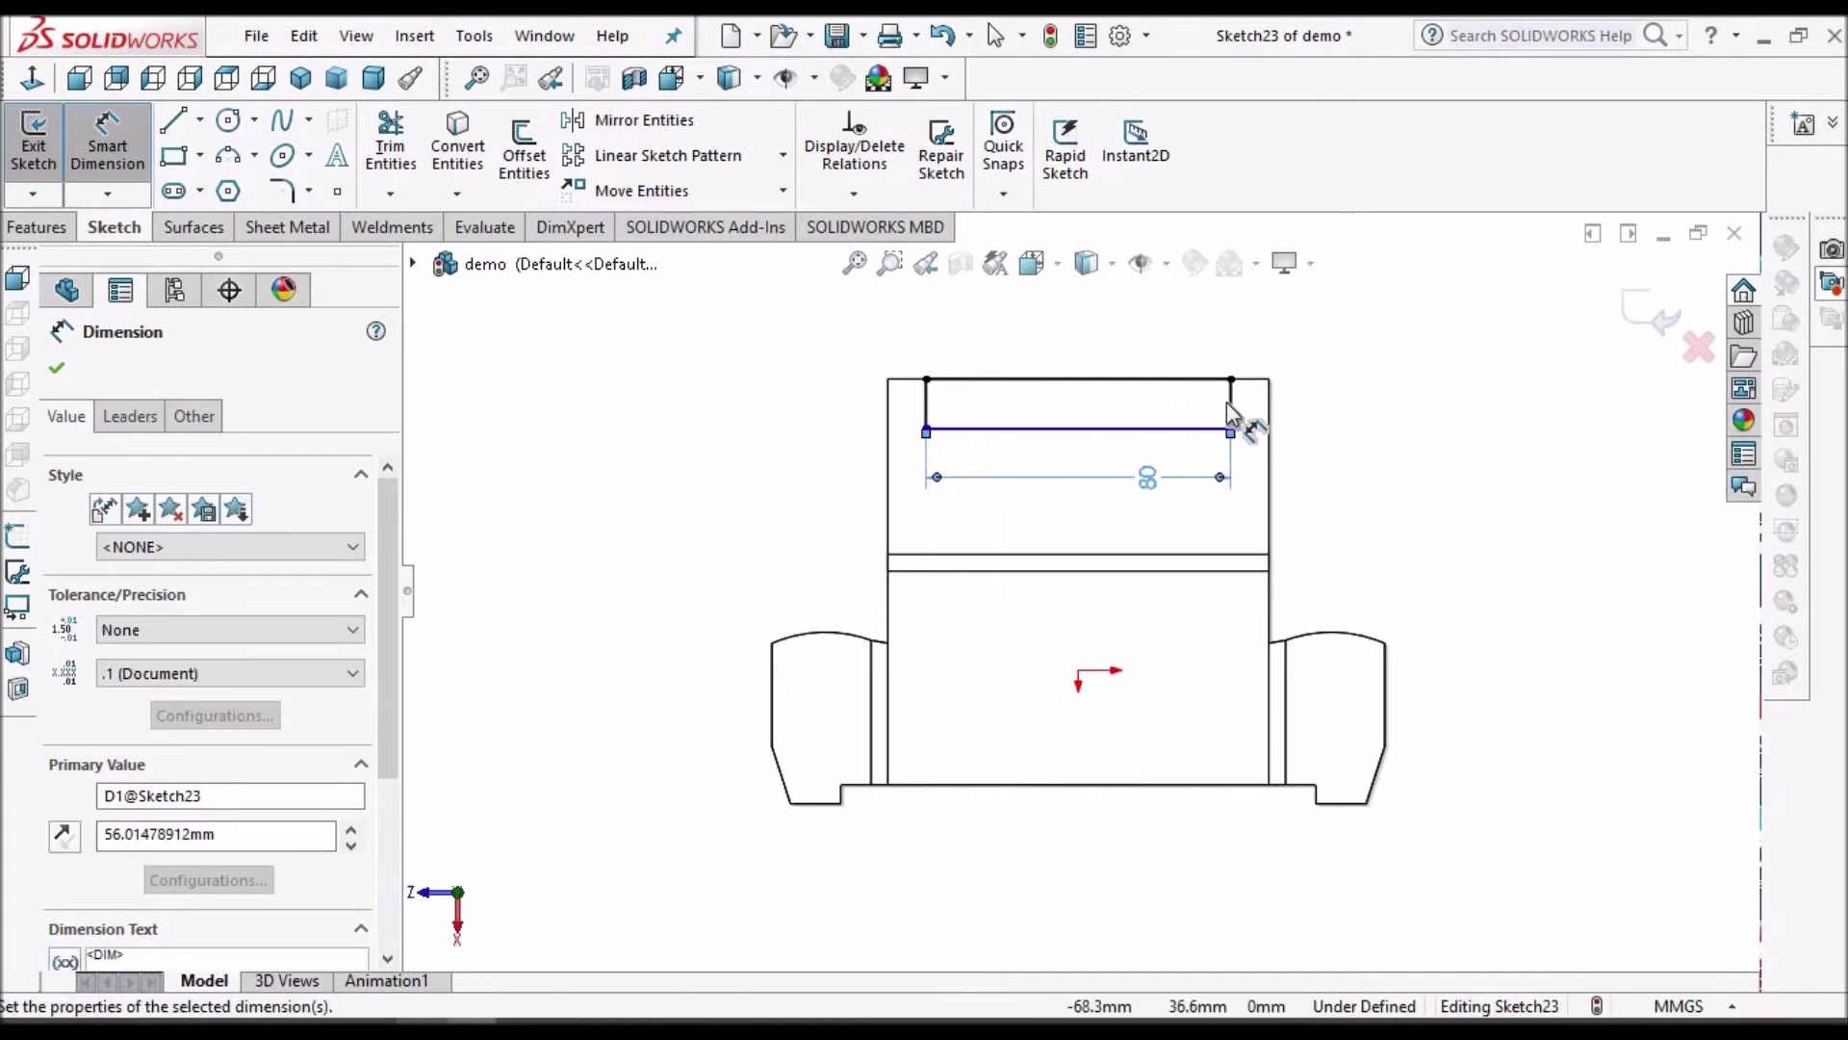
pyautogui.scroll(-3, 1242, 422)
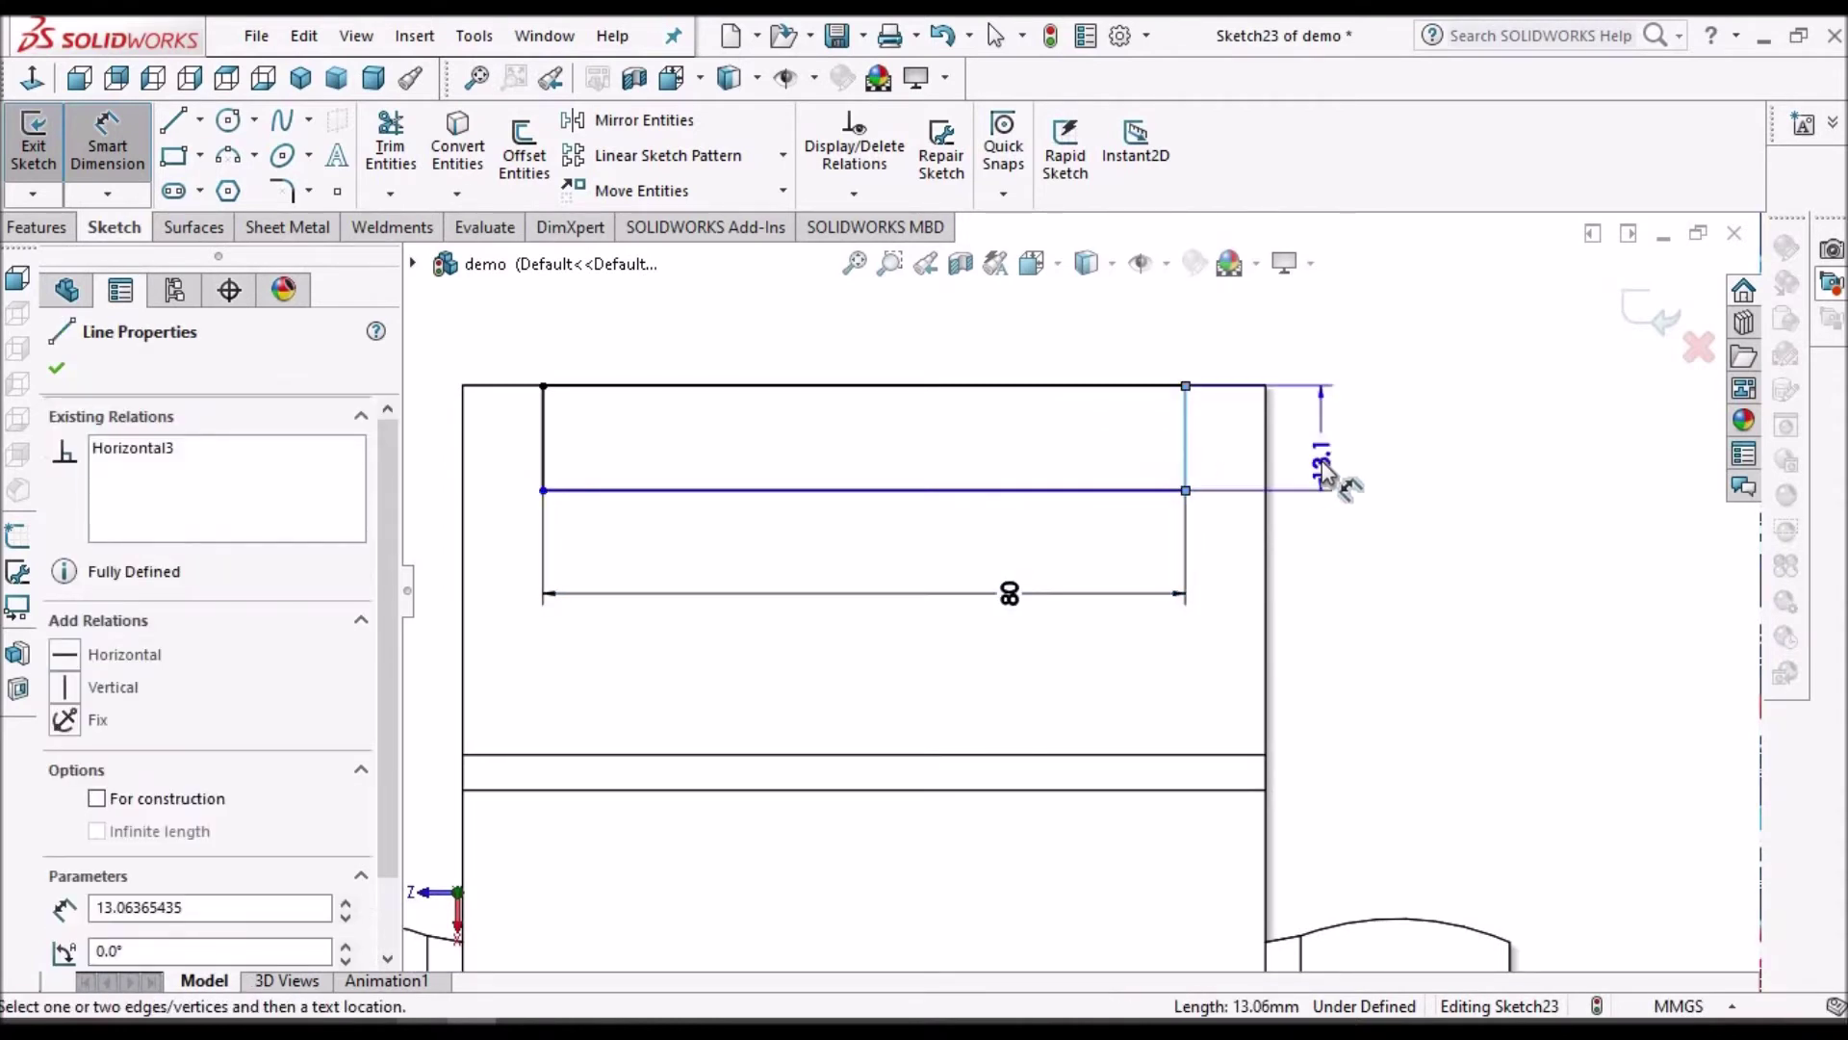
pyautogui.click(1322, 472)
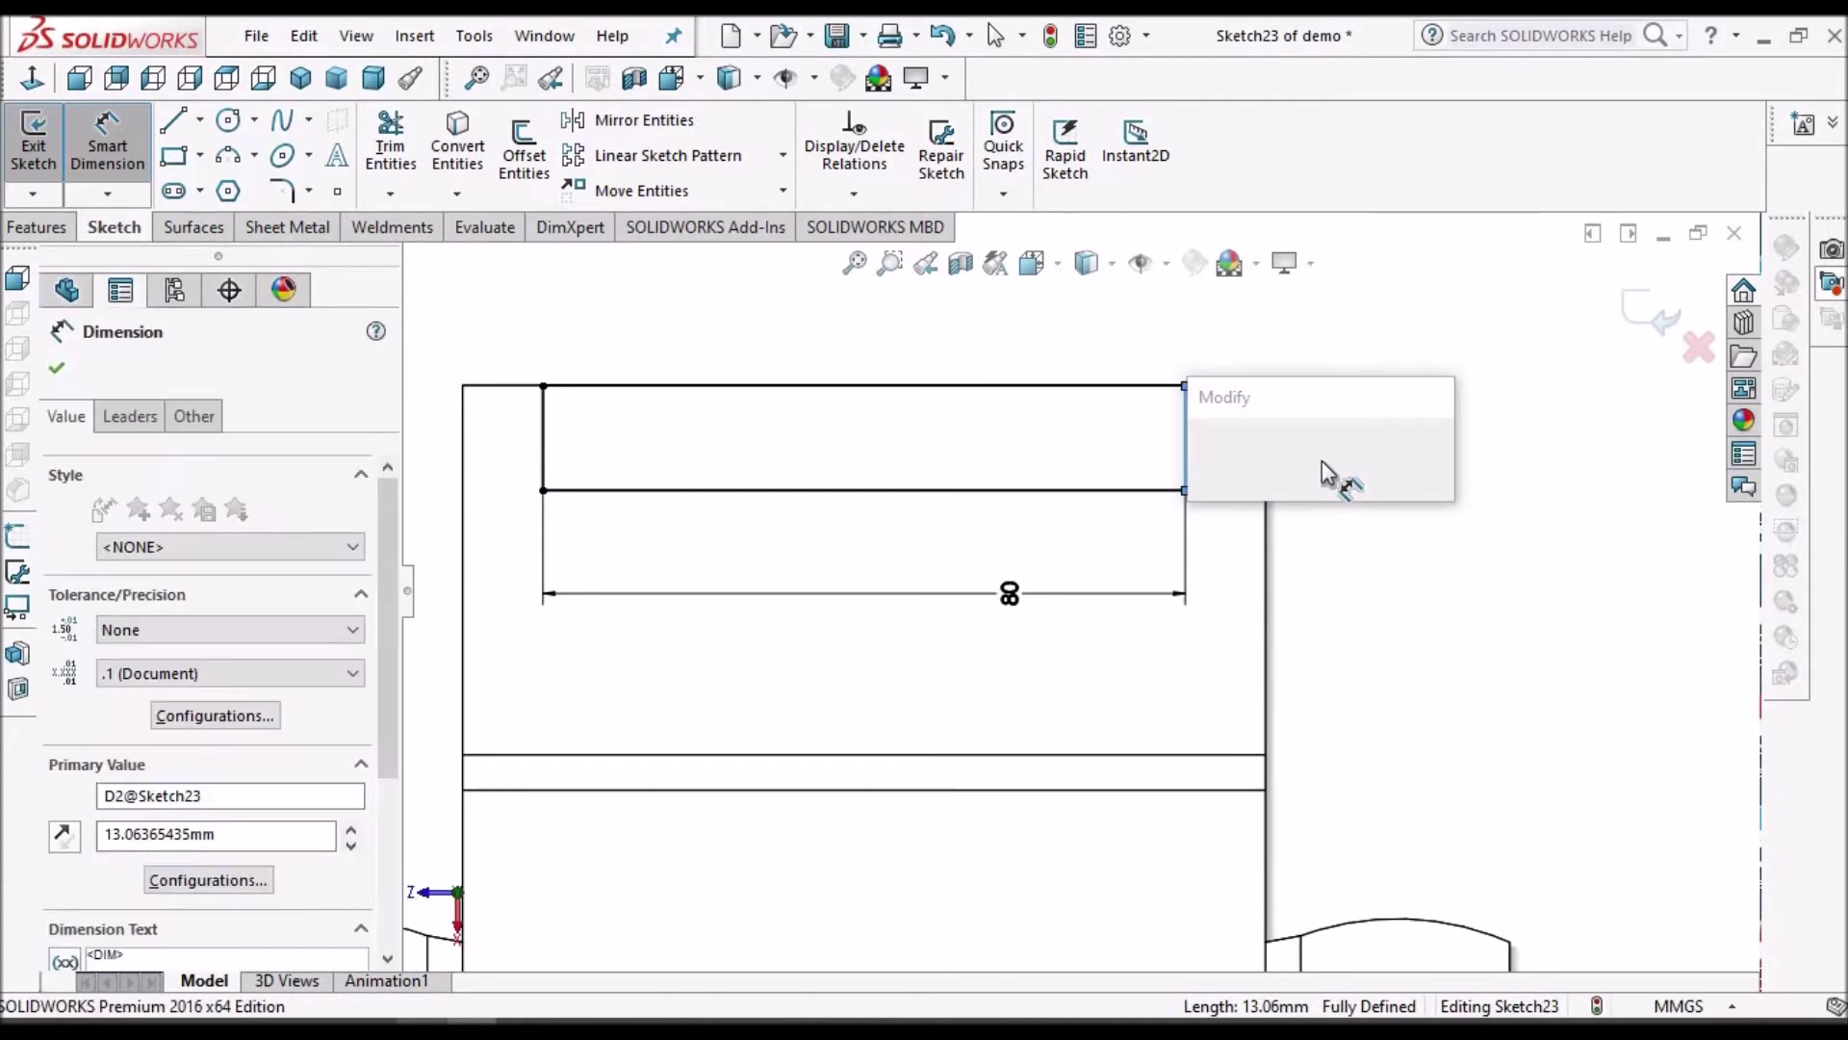
pyautogui.write('5')
pyautogui.press('Return')
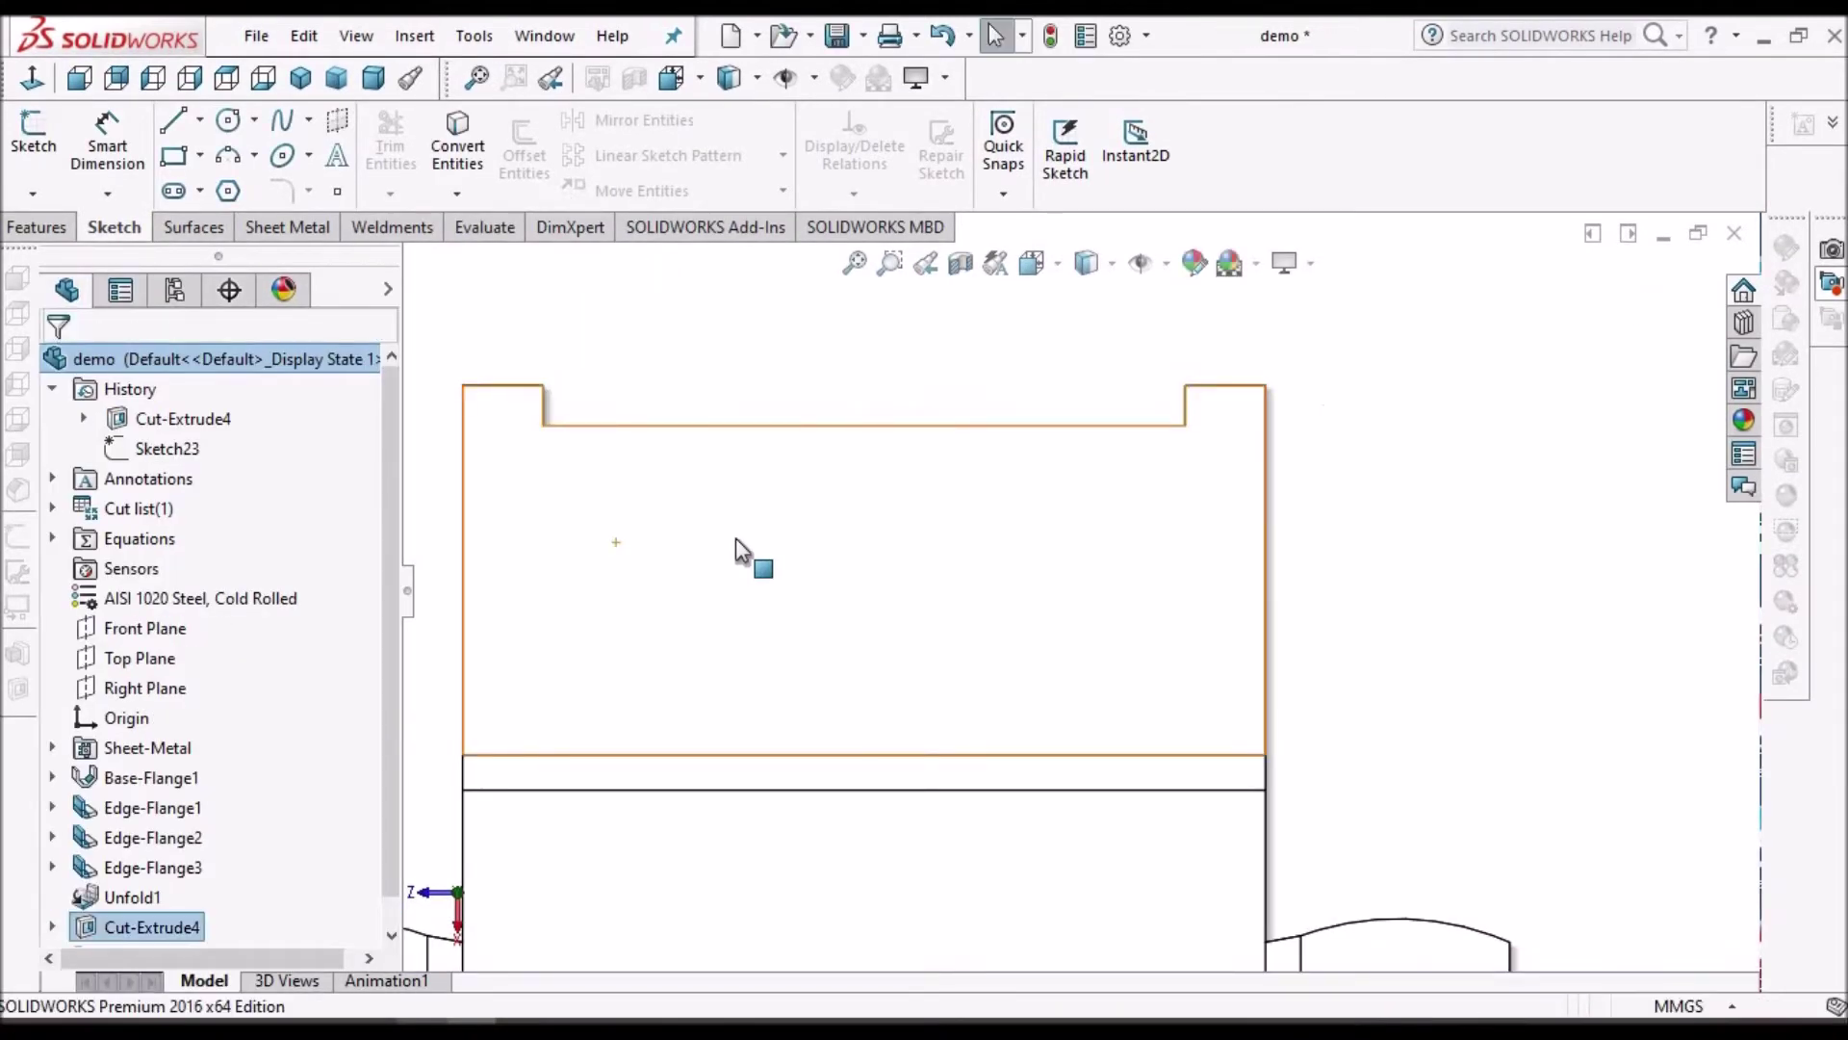
# Step: Zoom to fit and start a new extruded-cut sketch on the flattened base flange face
pyautogui.scroll(1, 736, 540)
pyautogui.scroll(2, 736, 540)
pyautogui.scroll(1, 751, 550)
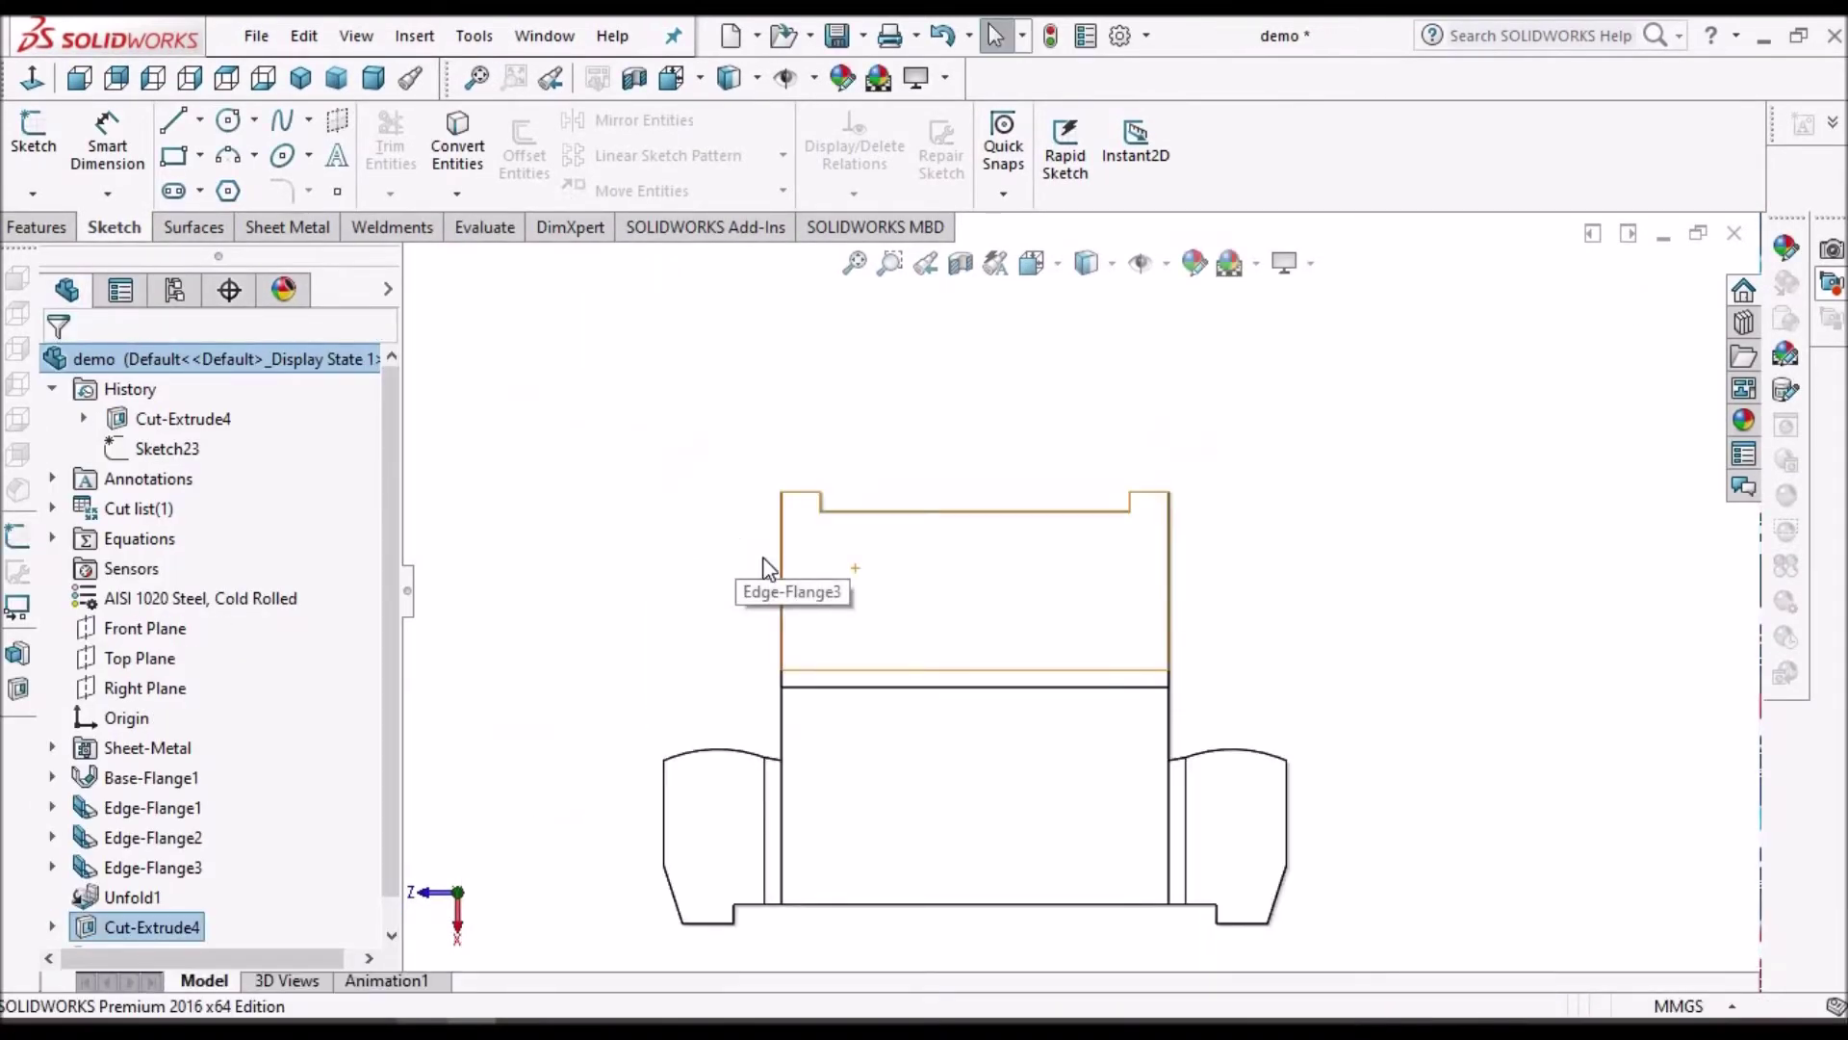
pyautogui.press('f')
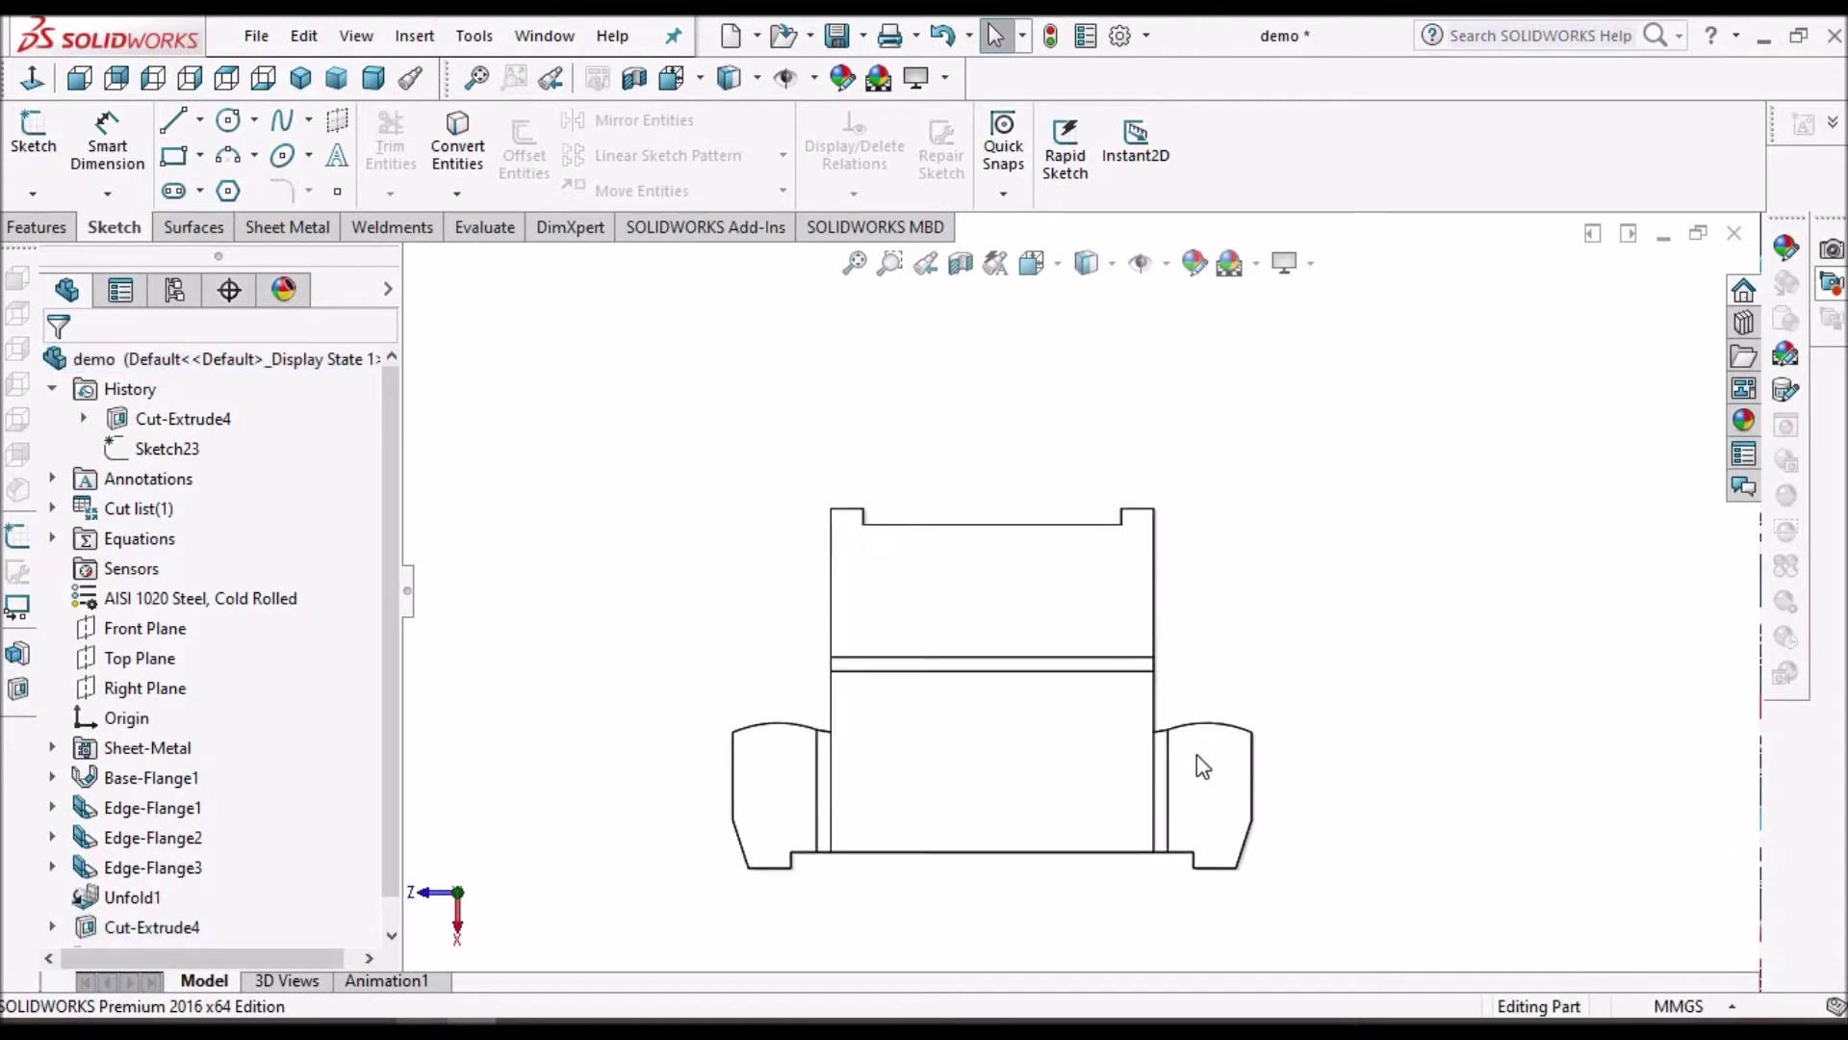
pyautogui.scroll(-1, 1202, 766)
pyautogui.click(907, 772)
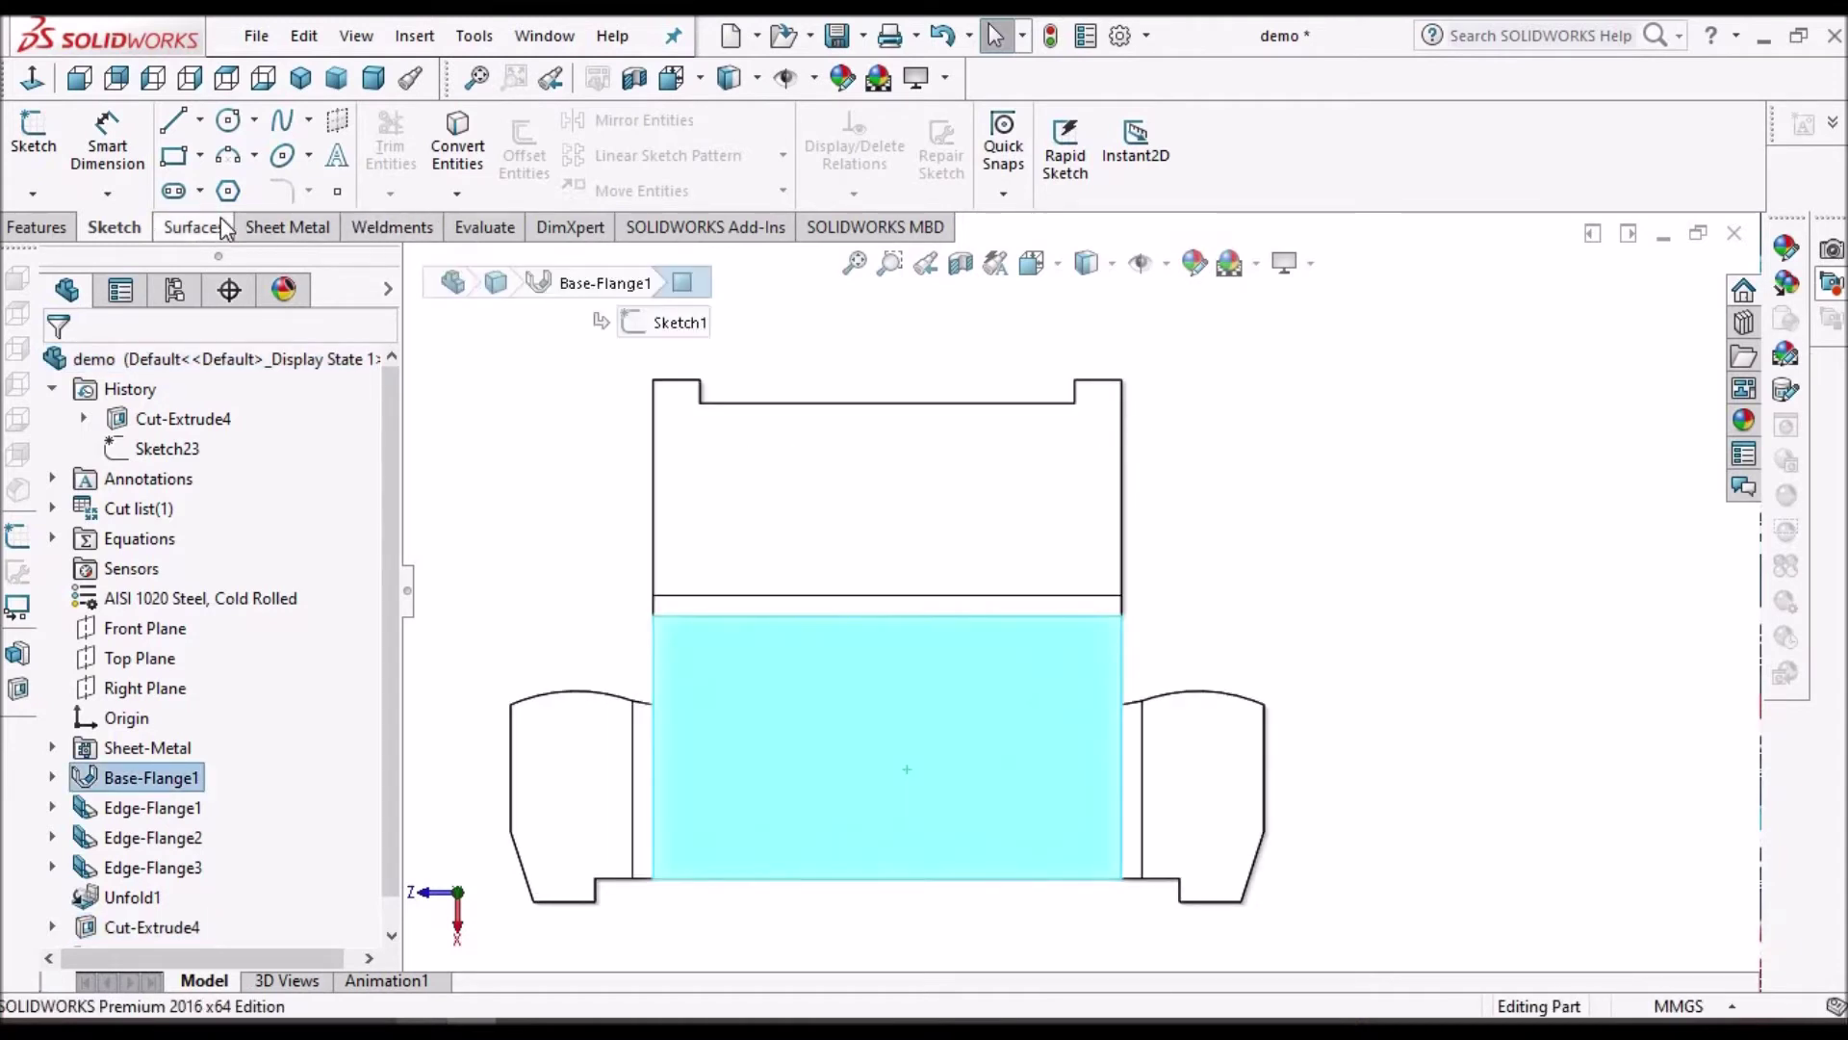
pyautogui.click(313, 233)
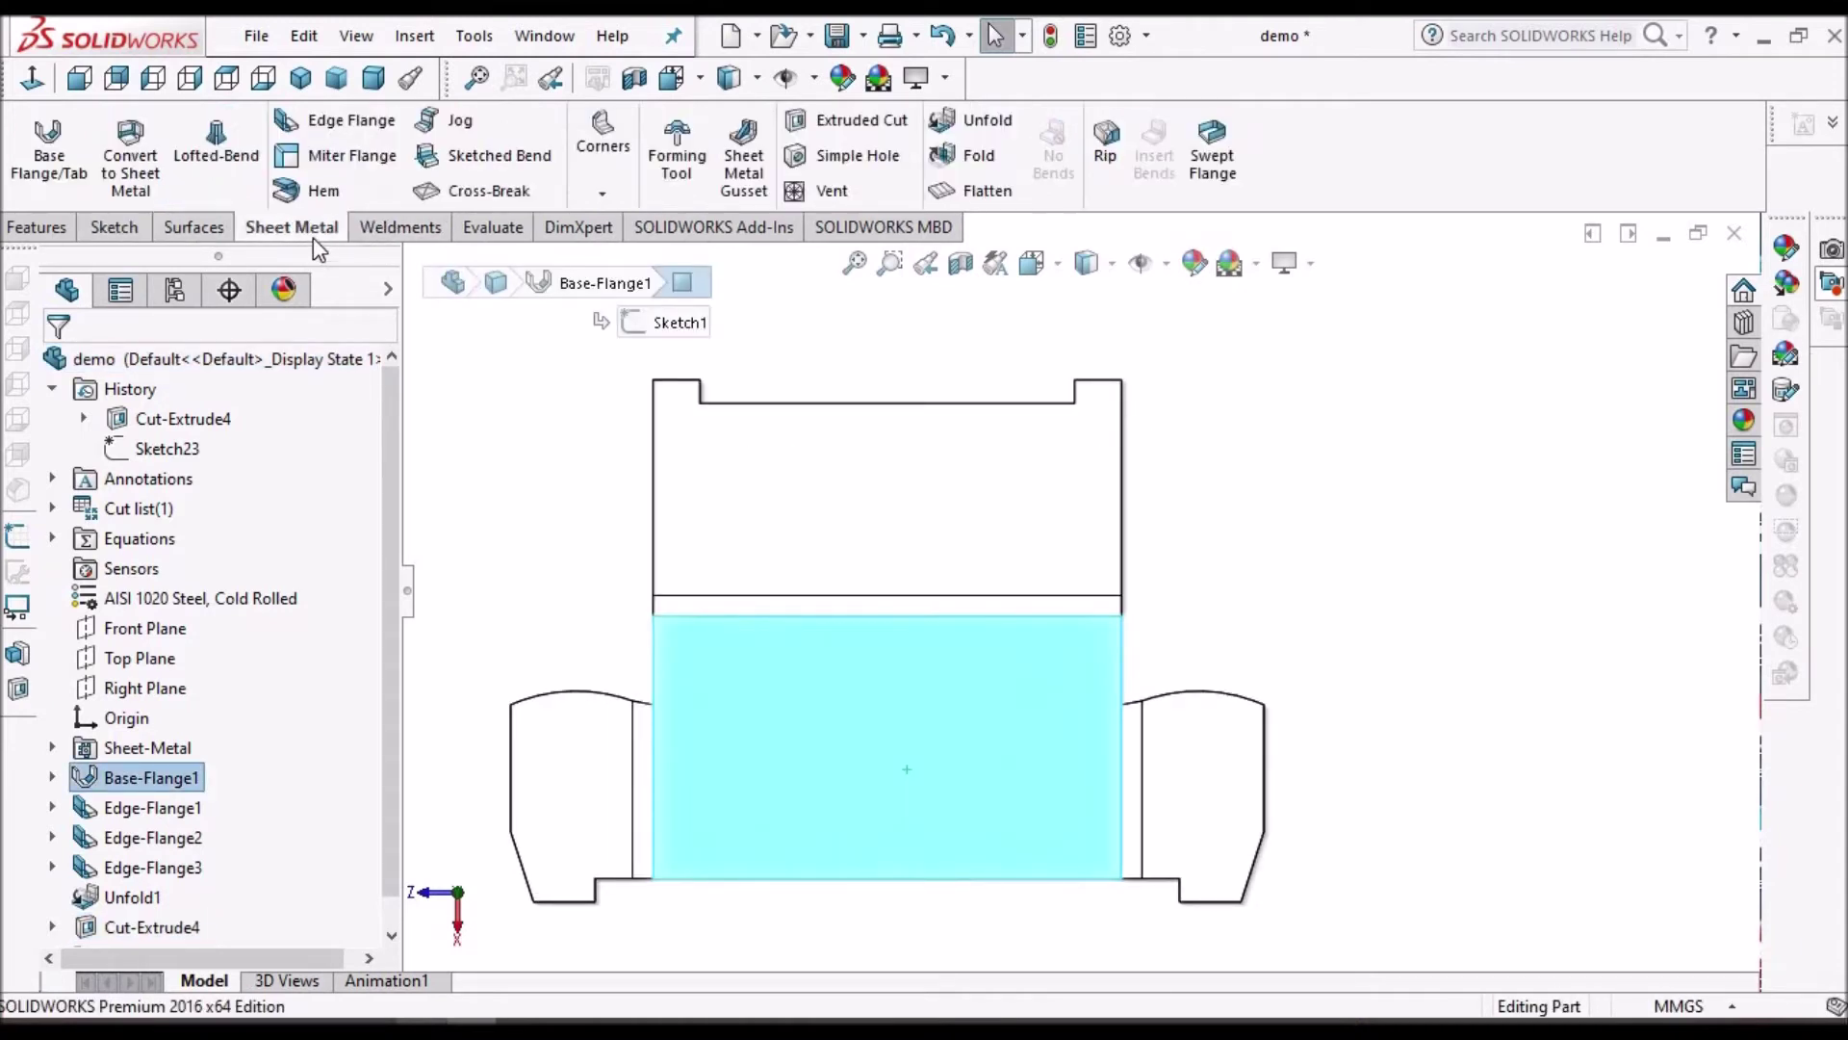
pyautogui.click(867, 122)
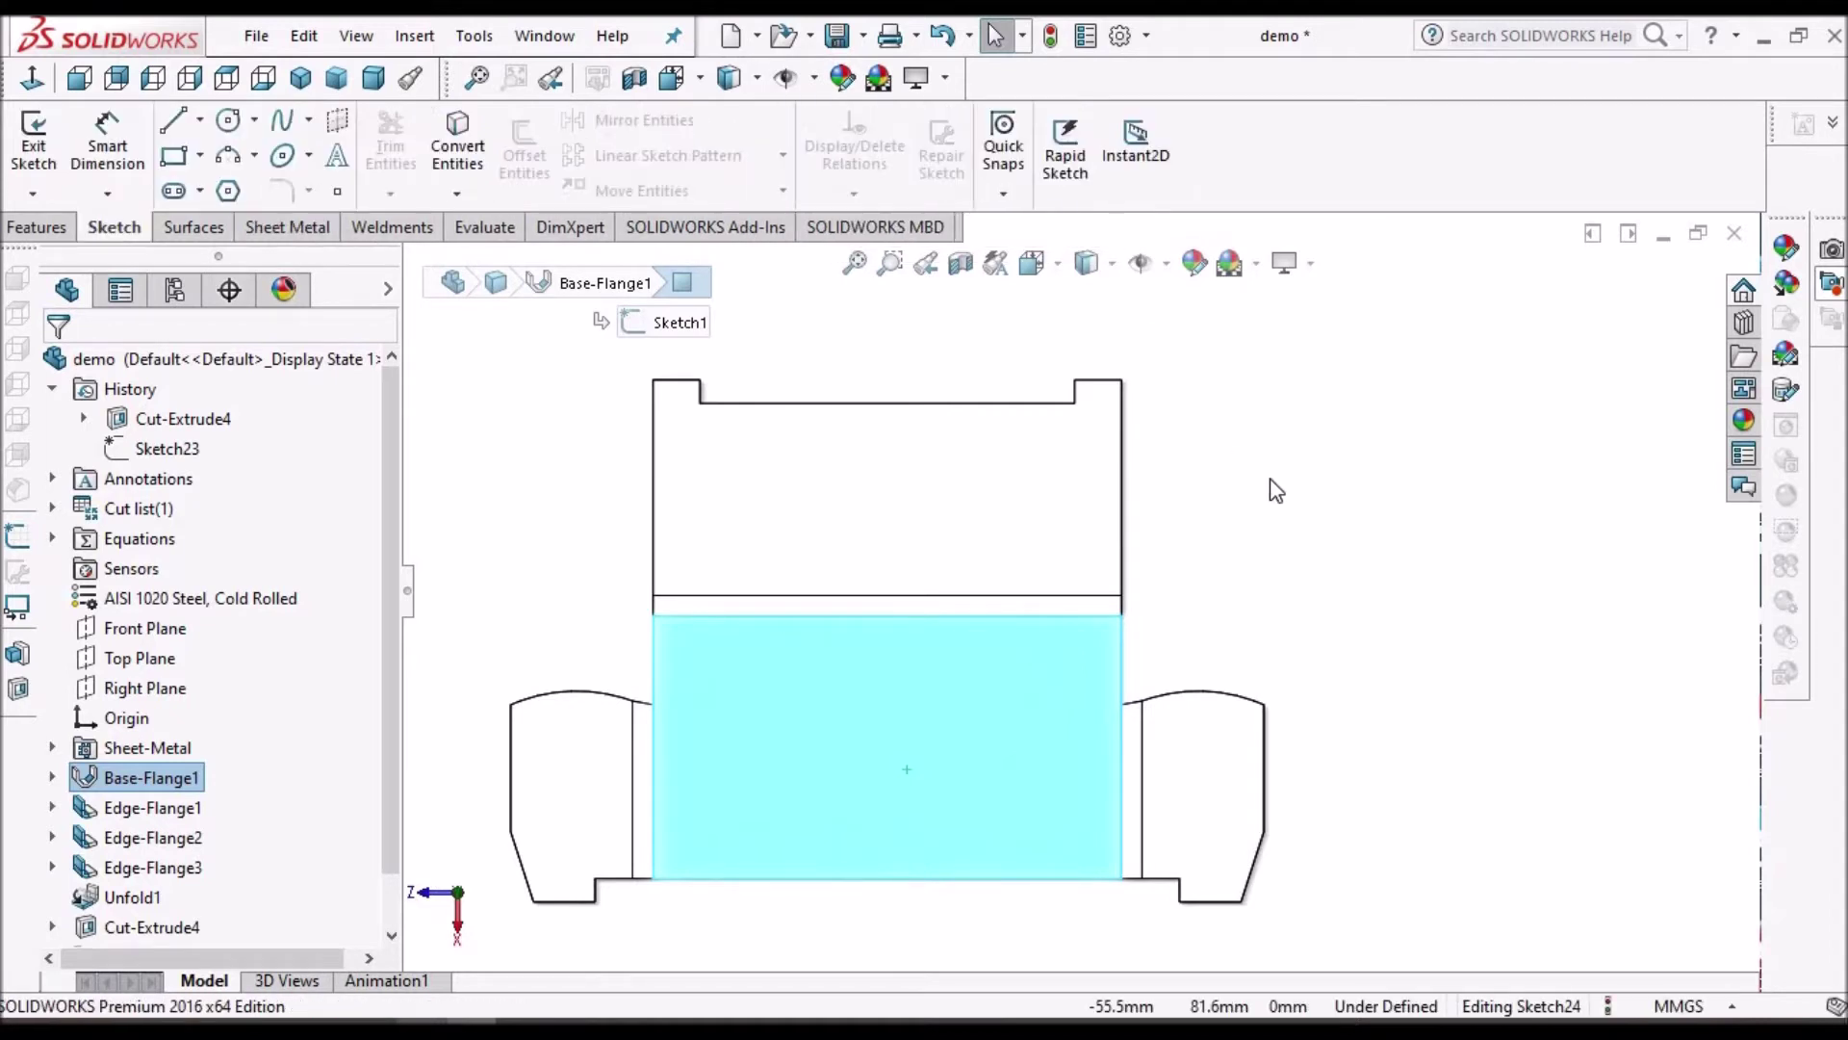
# Step: Draw a vertical centerline up from the base flange's bottom edge midpoint
pyautogui.click(201, 121)
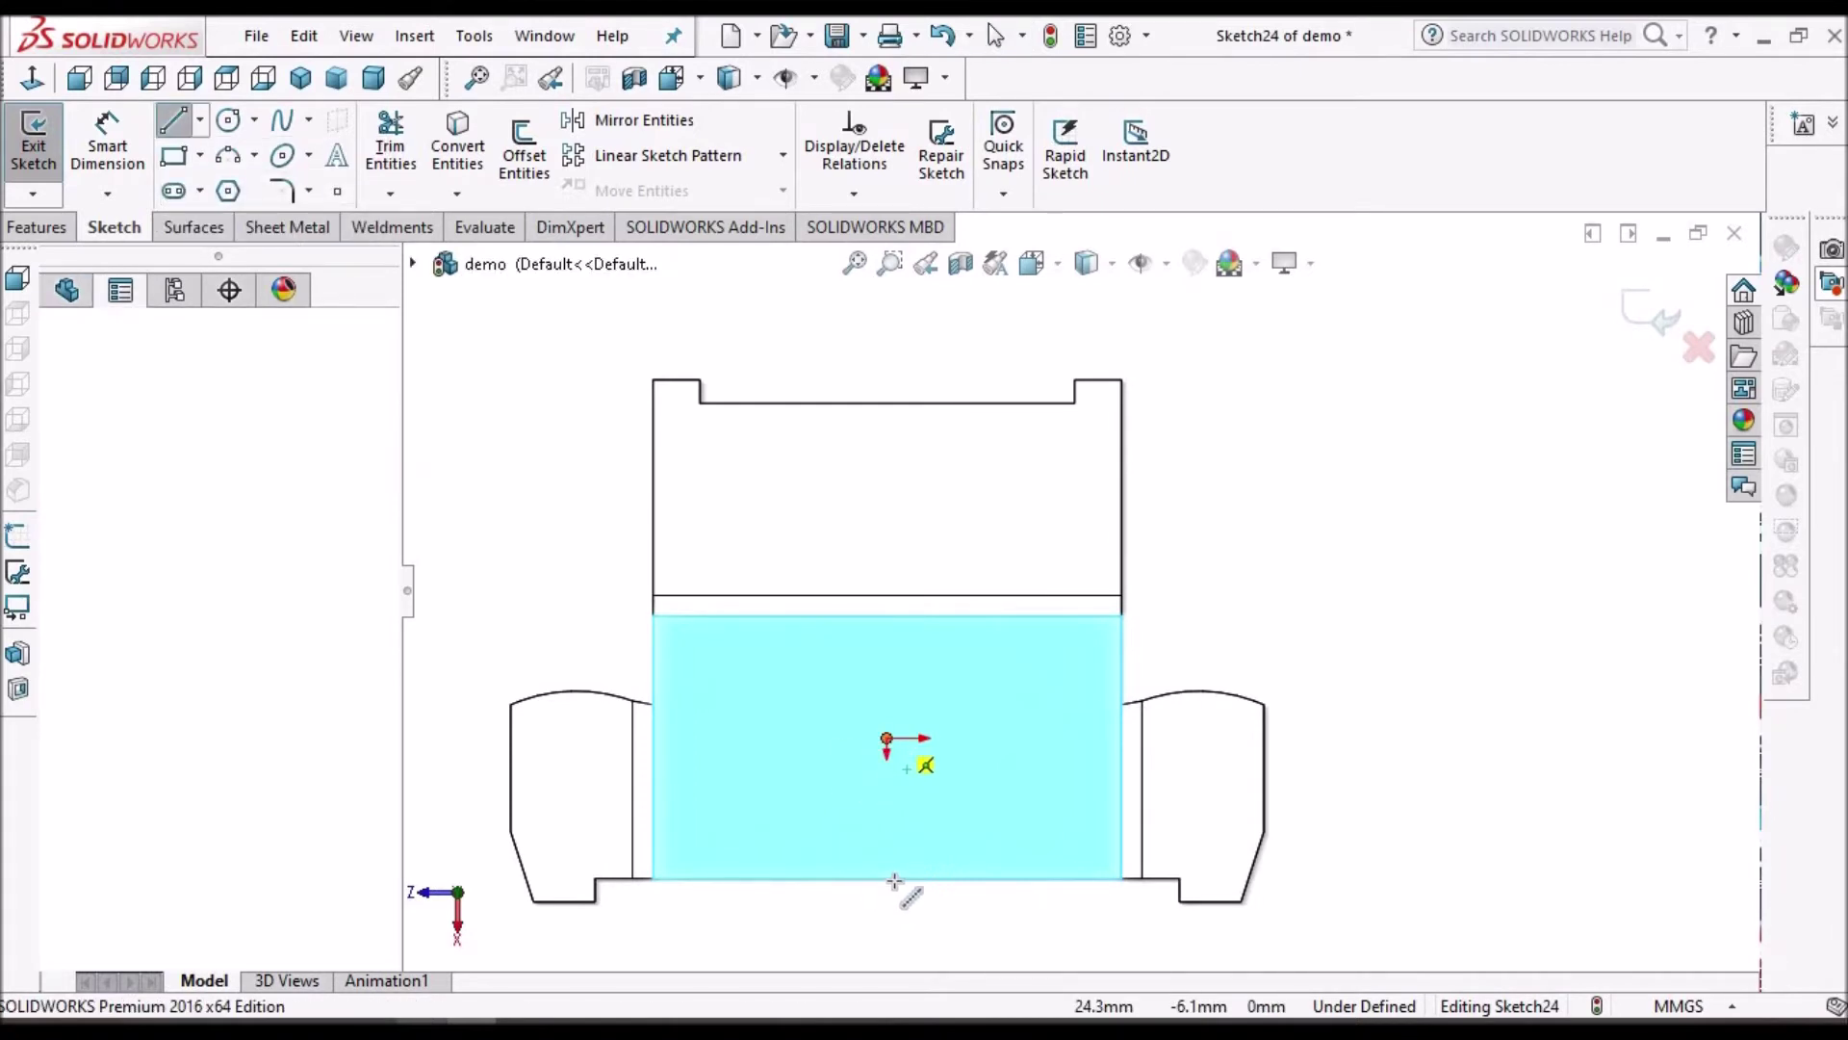
pyautogui.click(887, 878)
pyautogui.doubleClick(887, 807)
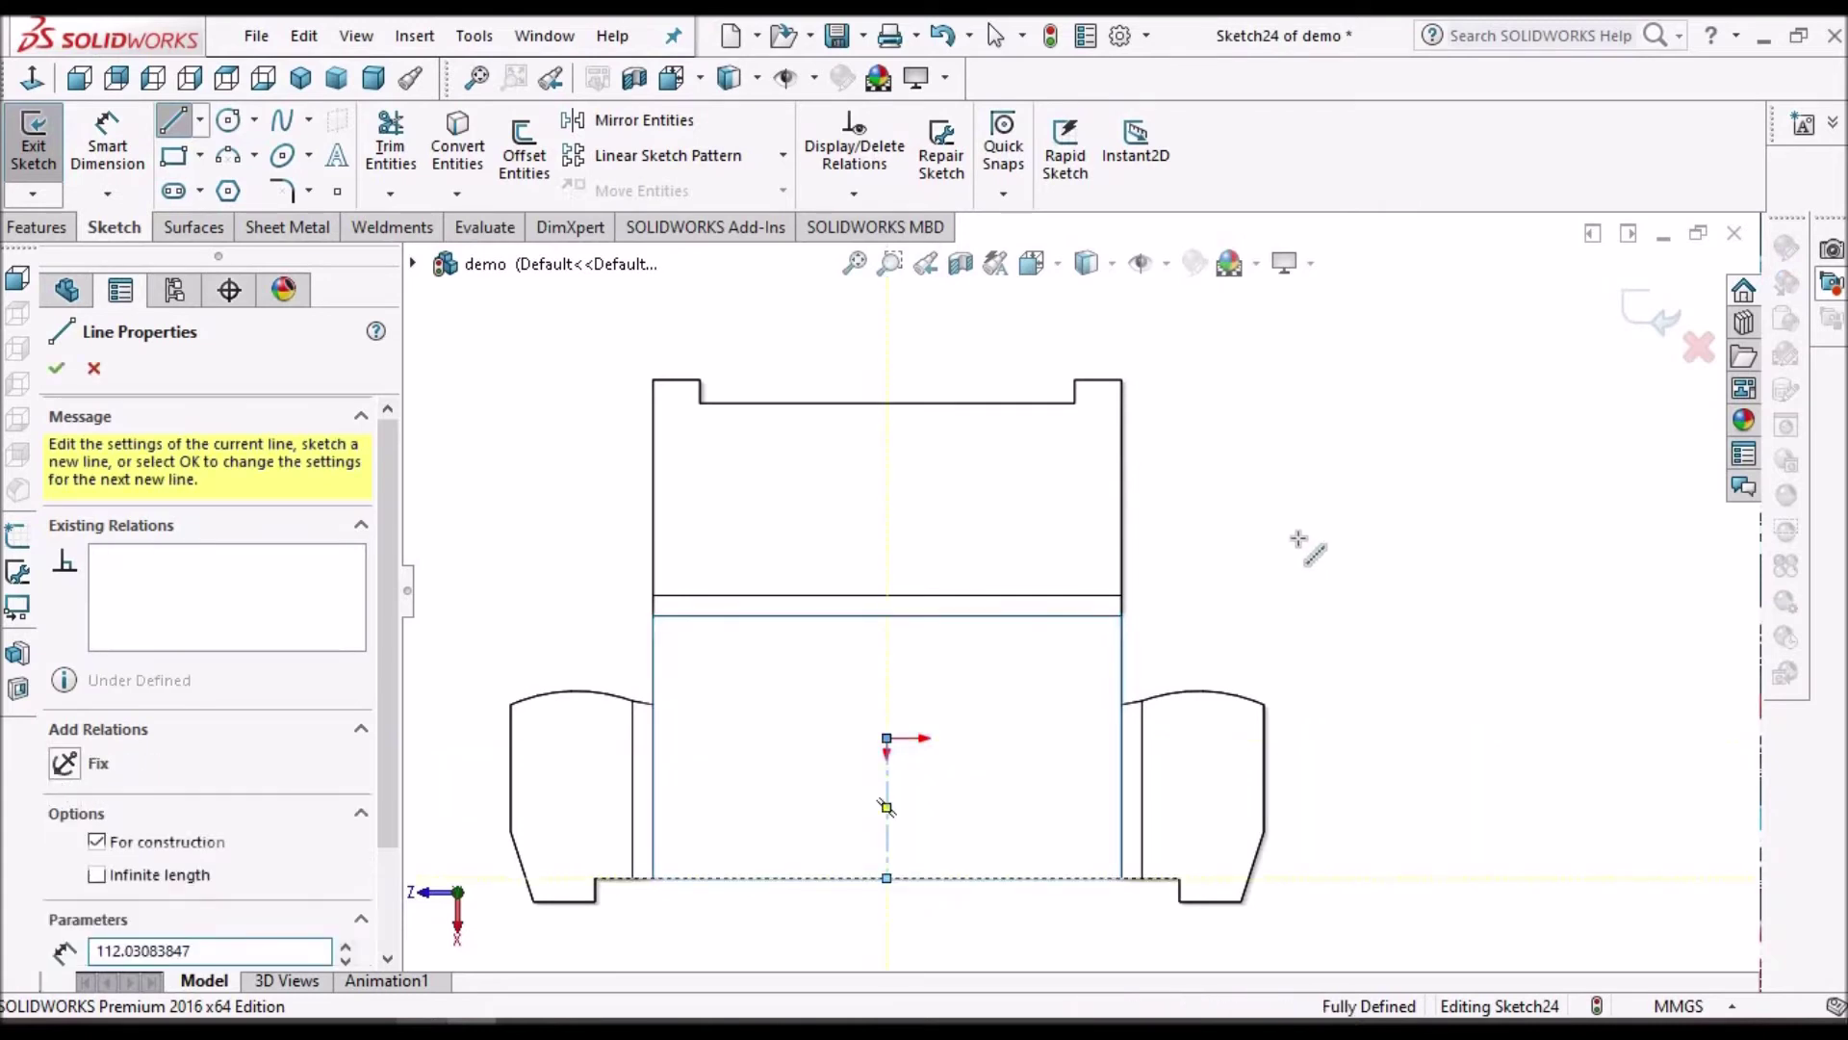
pyautogui.rightClick(1310, 554)
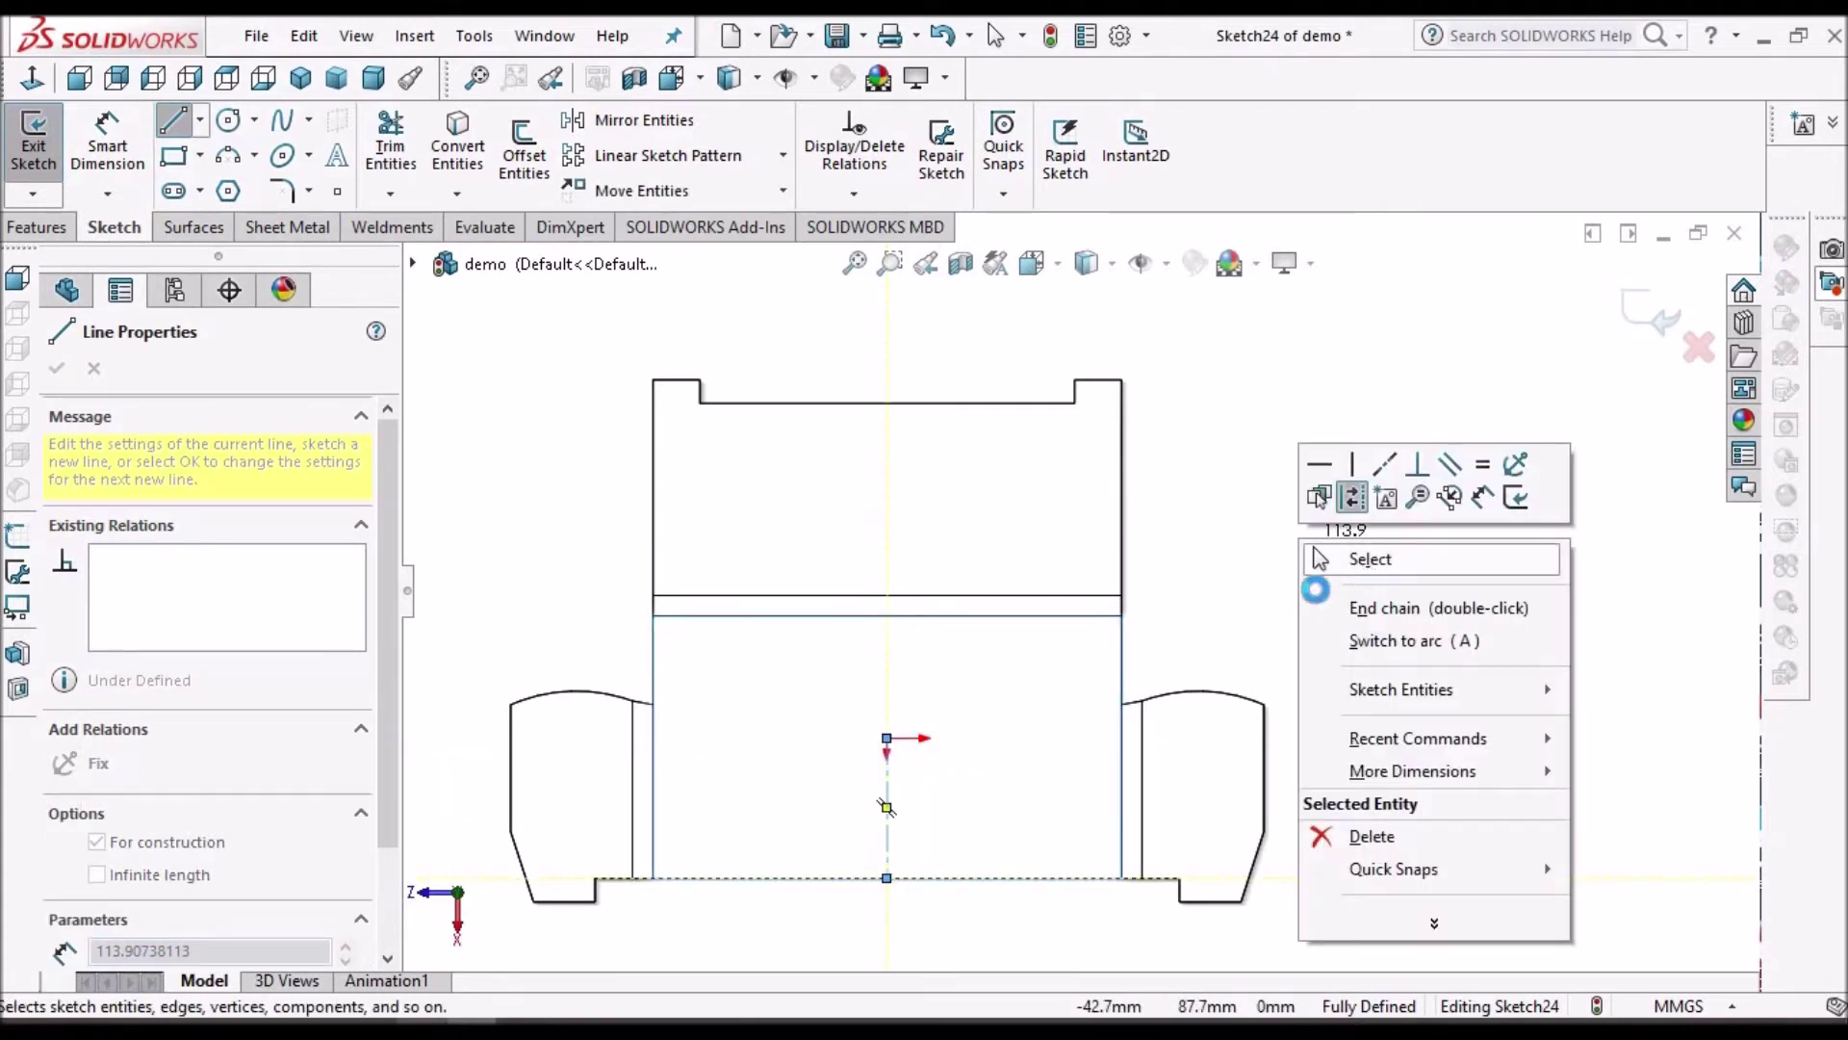
pyautogui.click(1348, 607)
pyautogui.press('Escape')
pyautogui.scroll(-1, 969, 759)
pyautogui.press('Escape')
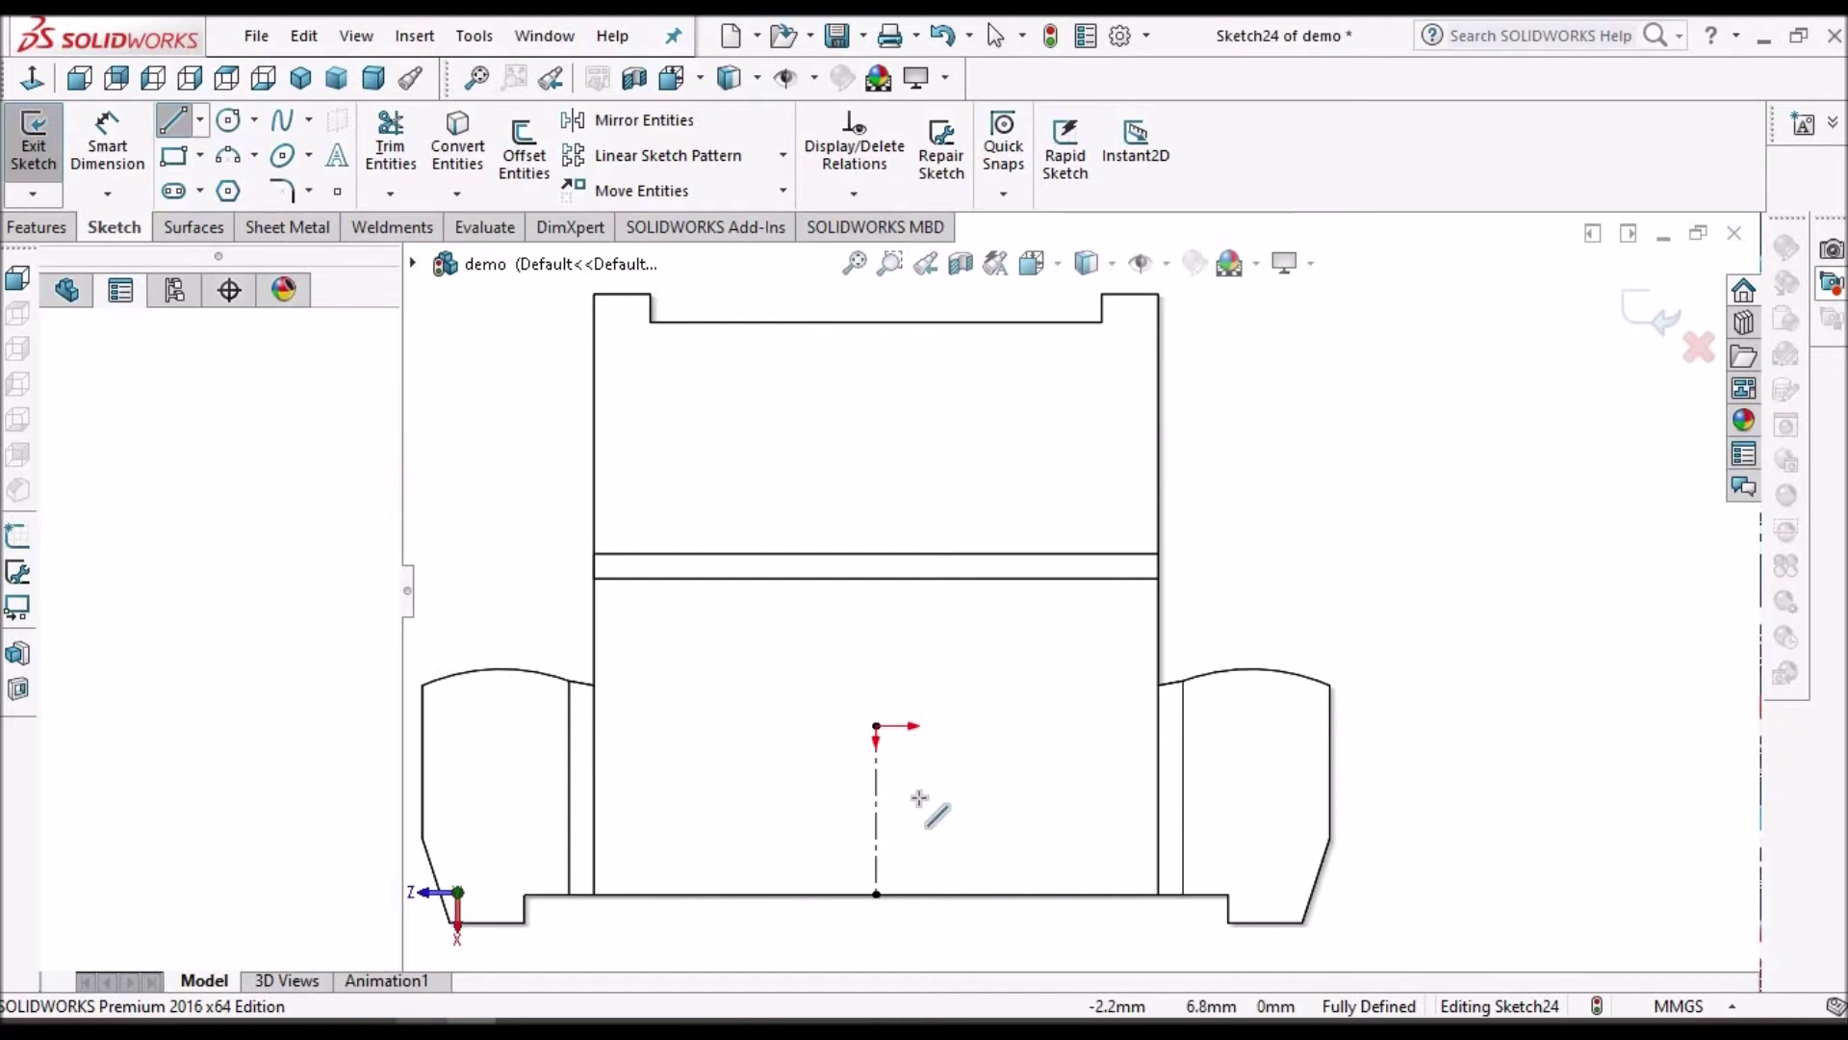
# Step: Draw the profile's left vertical edge and bottom horizontal line beside the centerline
pyautogui.moveTo(914, 826); pyautogui.dragTo(915, 676)
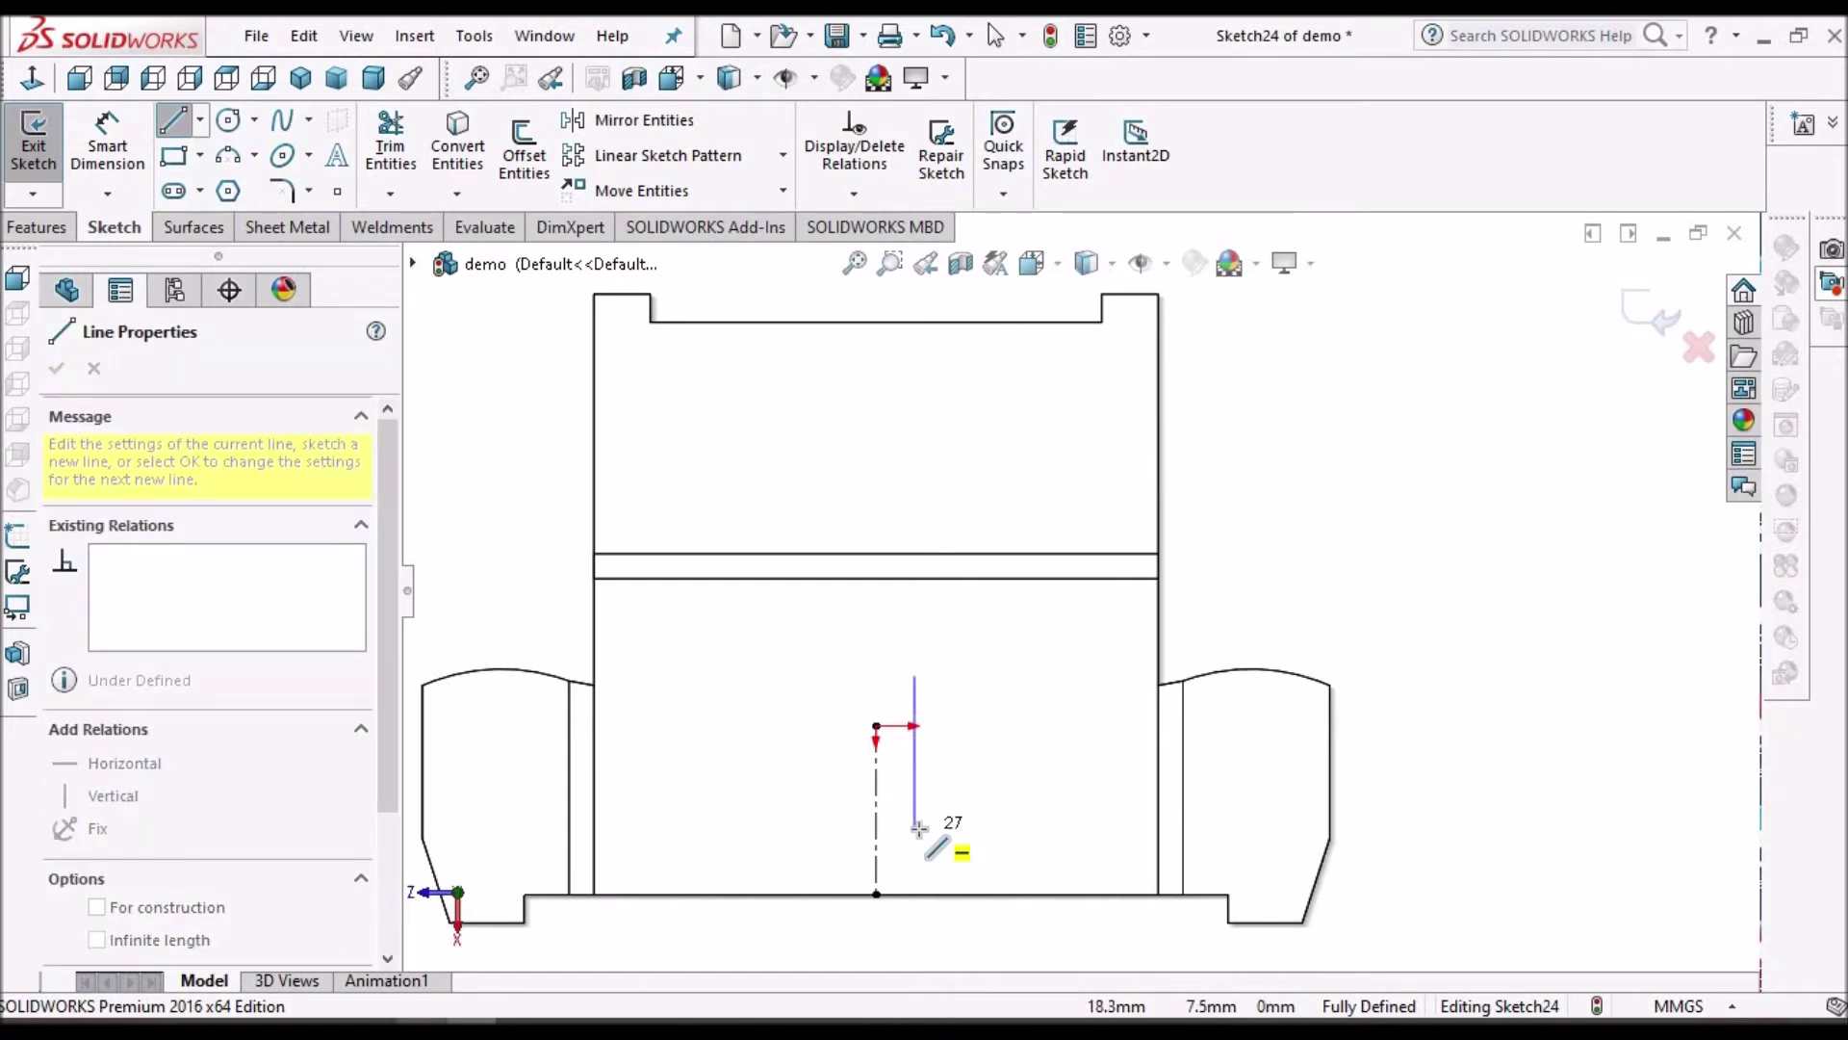
pyautogui.click(1055, 827)
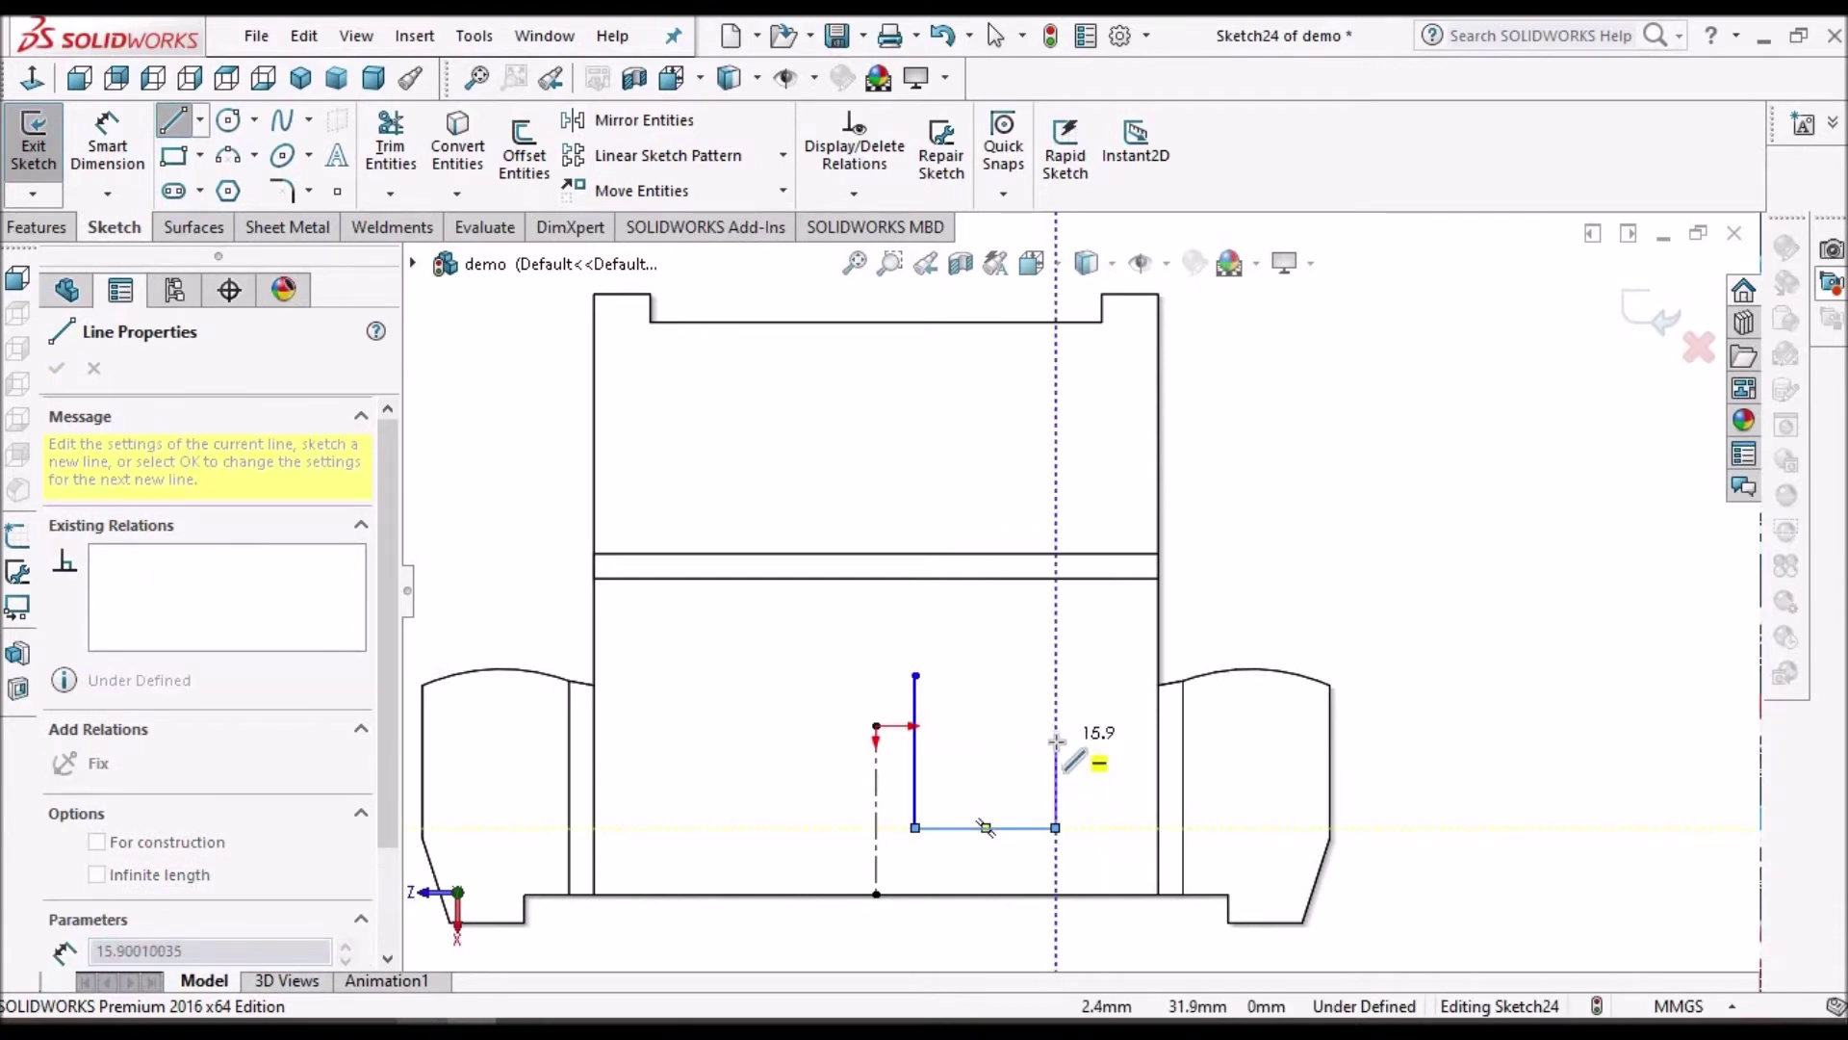
pyautogui.click(1056, 828)
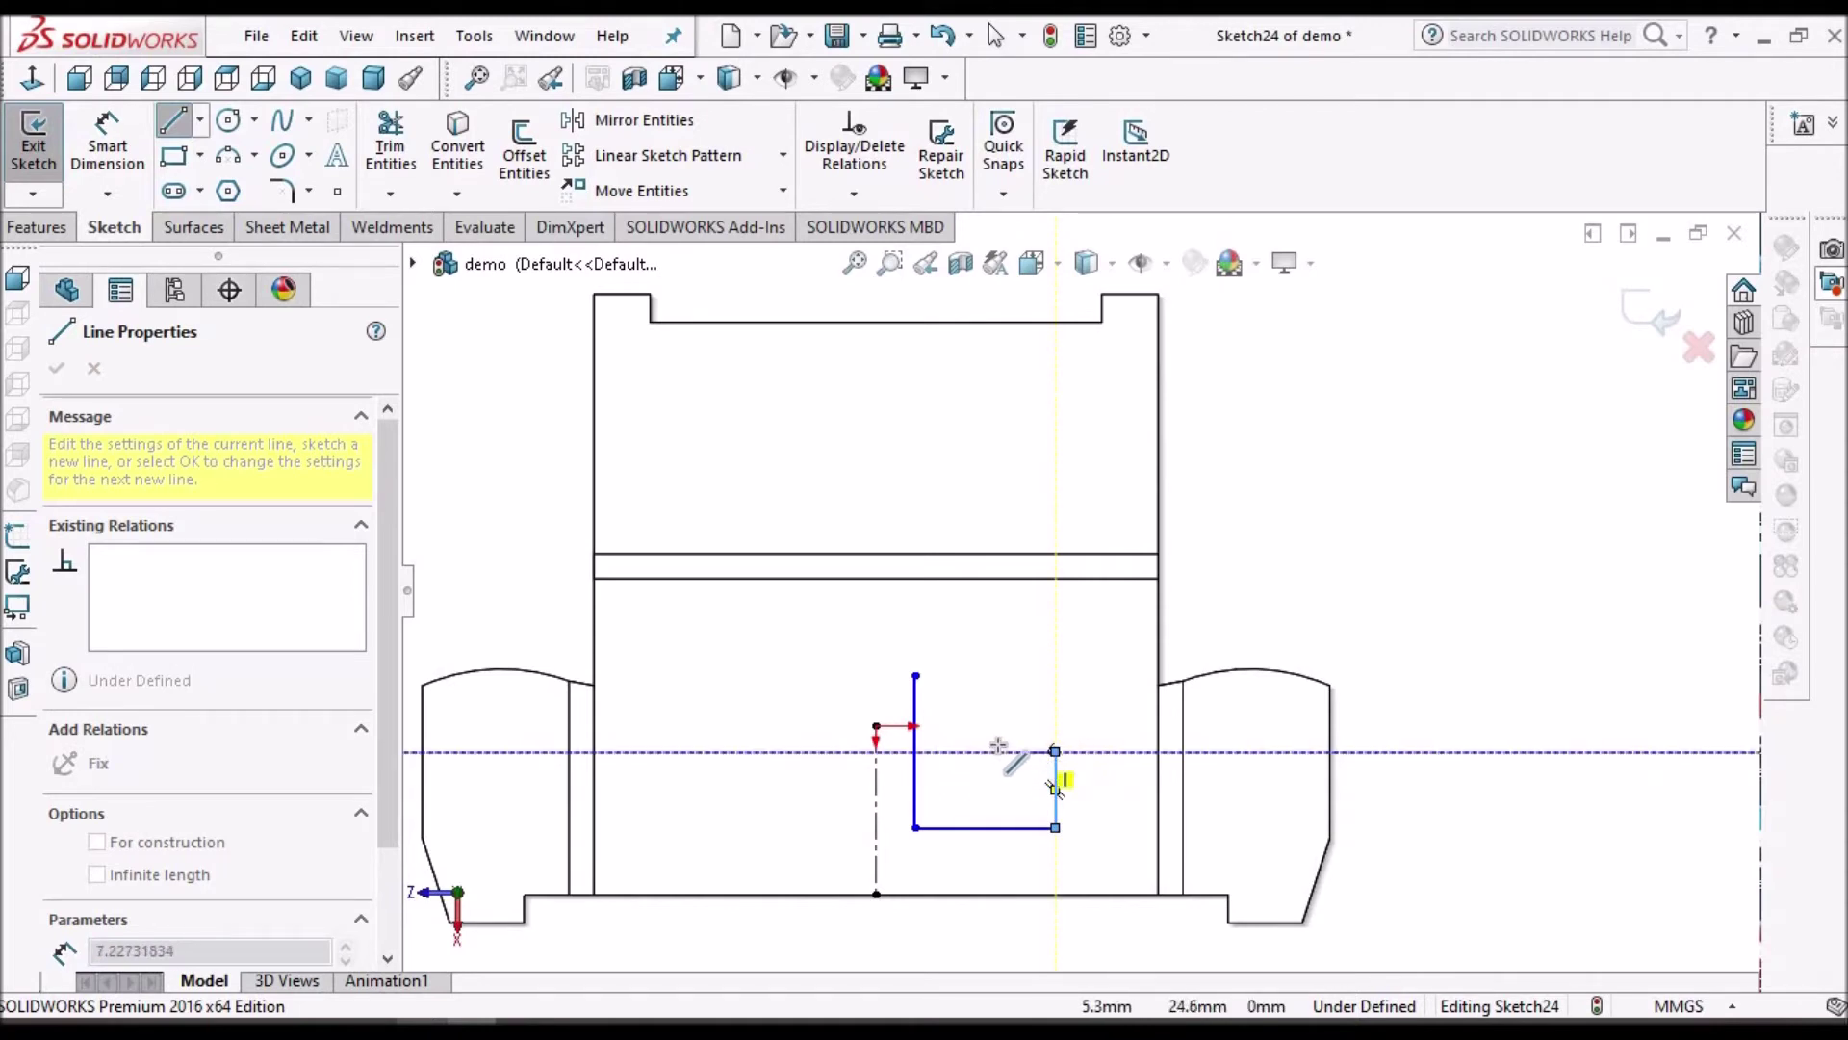
# Step: Close the profile with the right vertical edge, a concave tangent arc and a small top arc
pyautogui.click(1056, 751)
pyautogui.press('a')
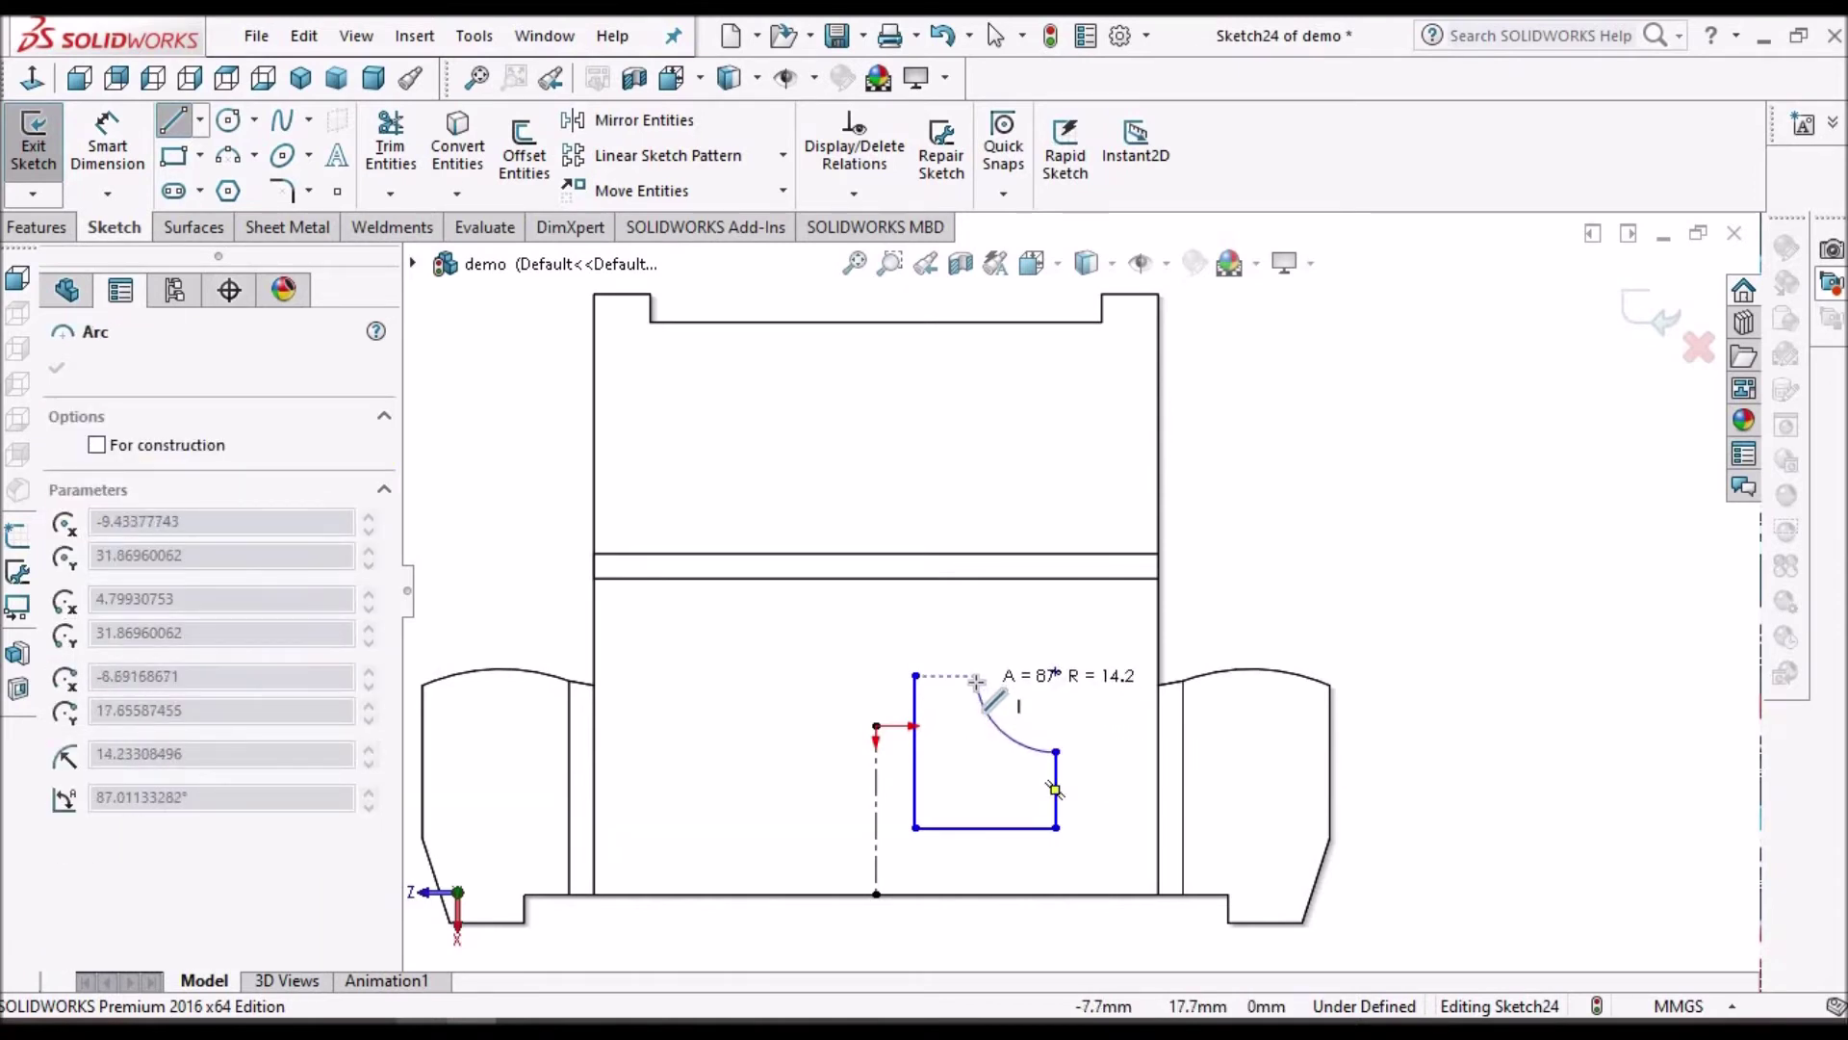
pyautogui.click(977, 678)
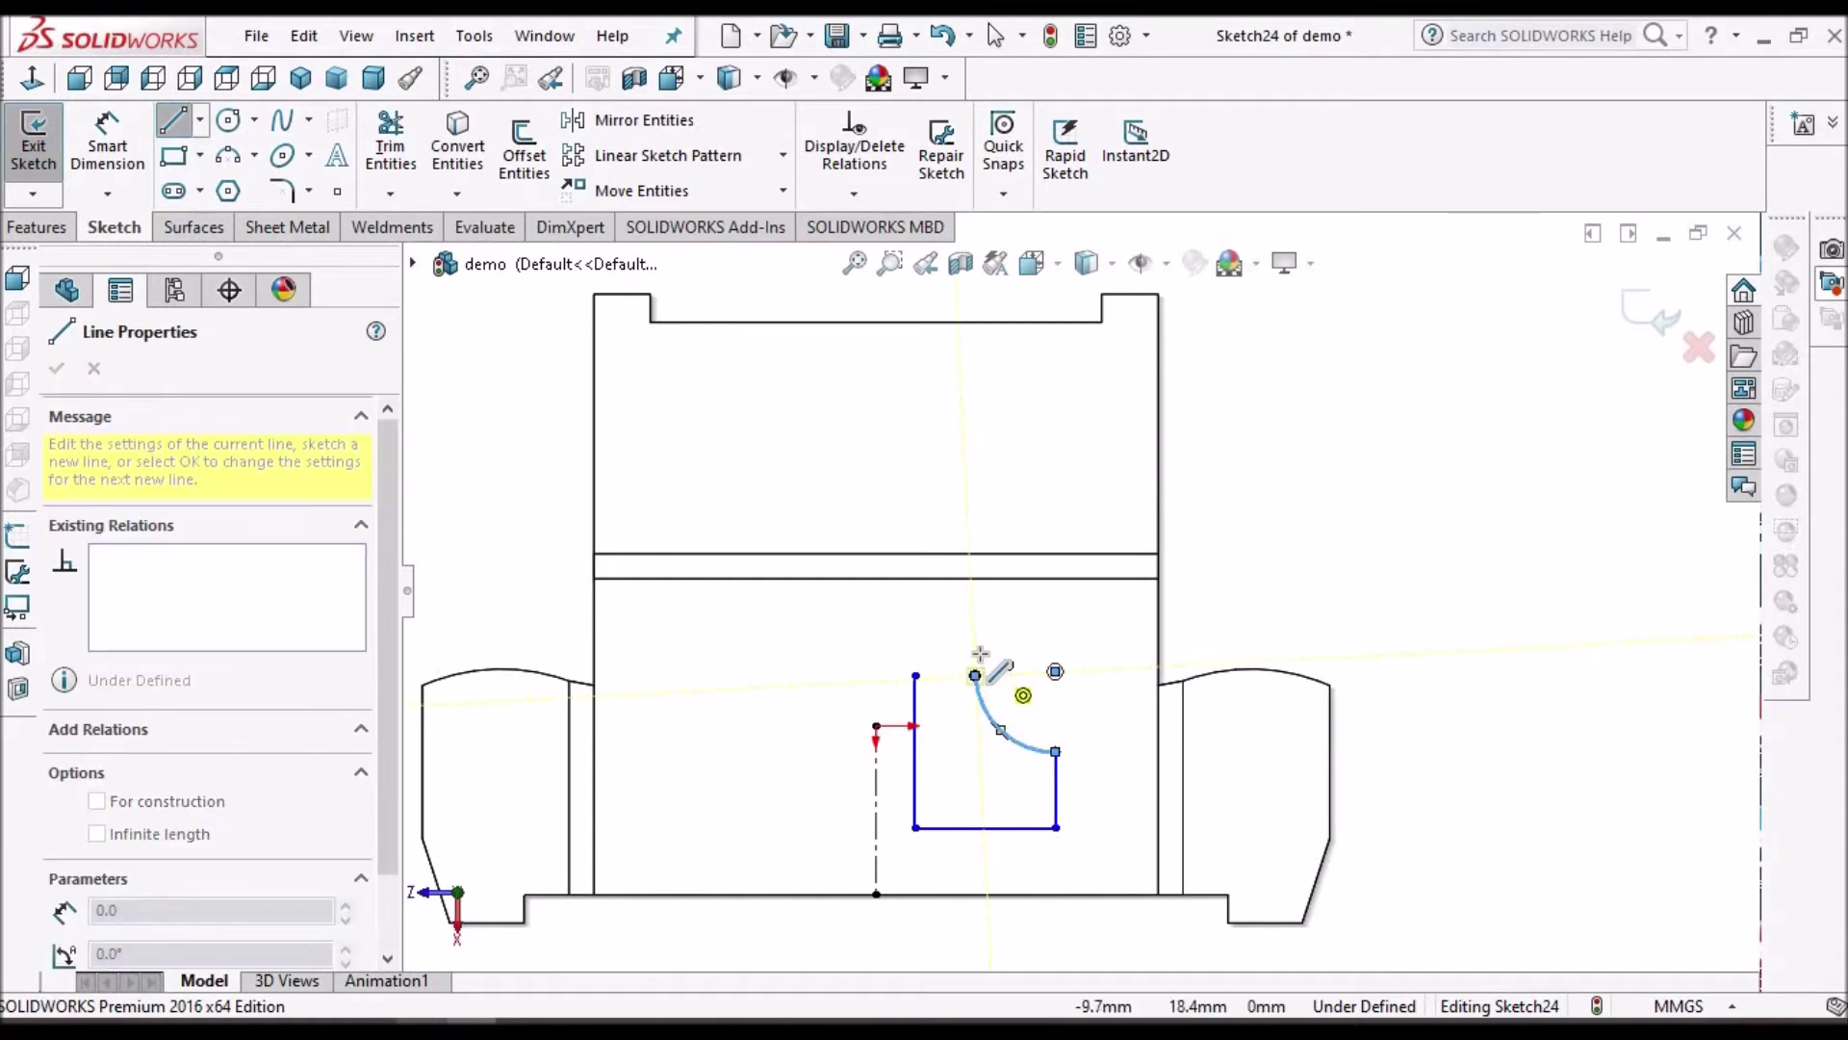
pyautogui.click(915, 677)
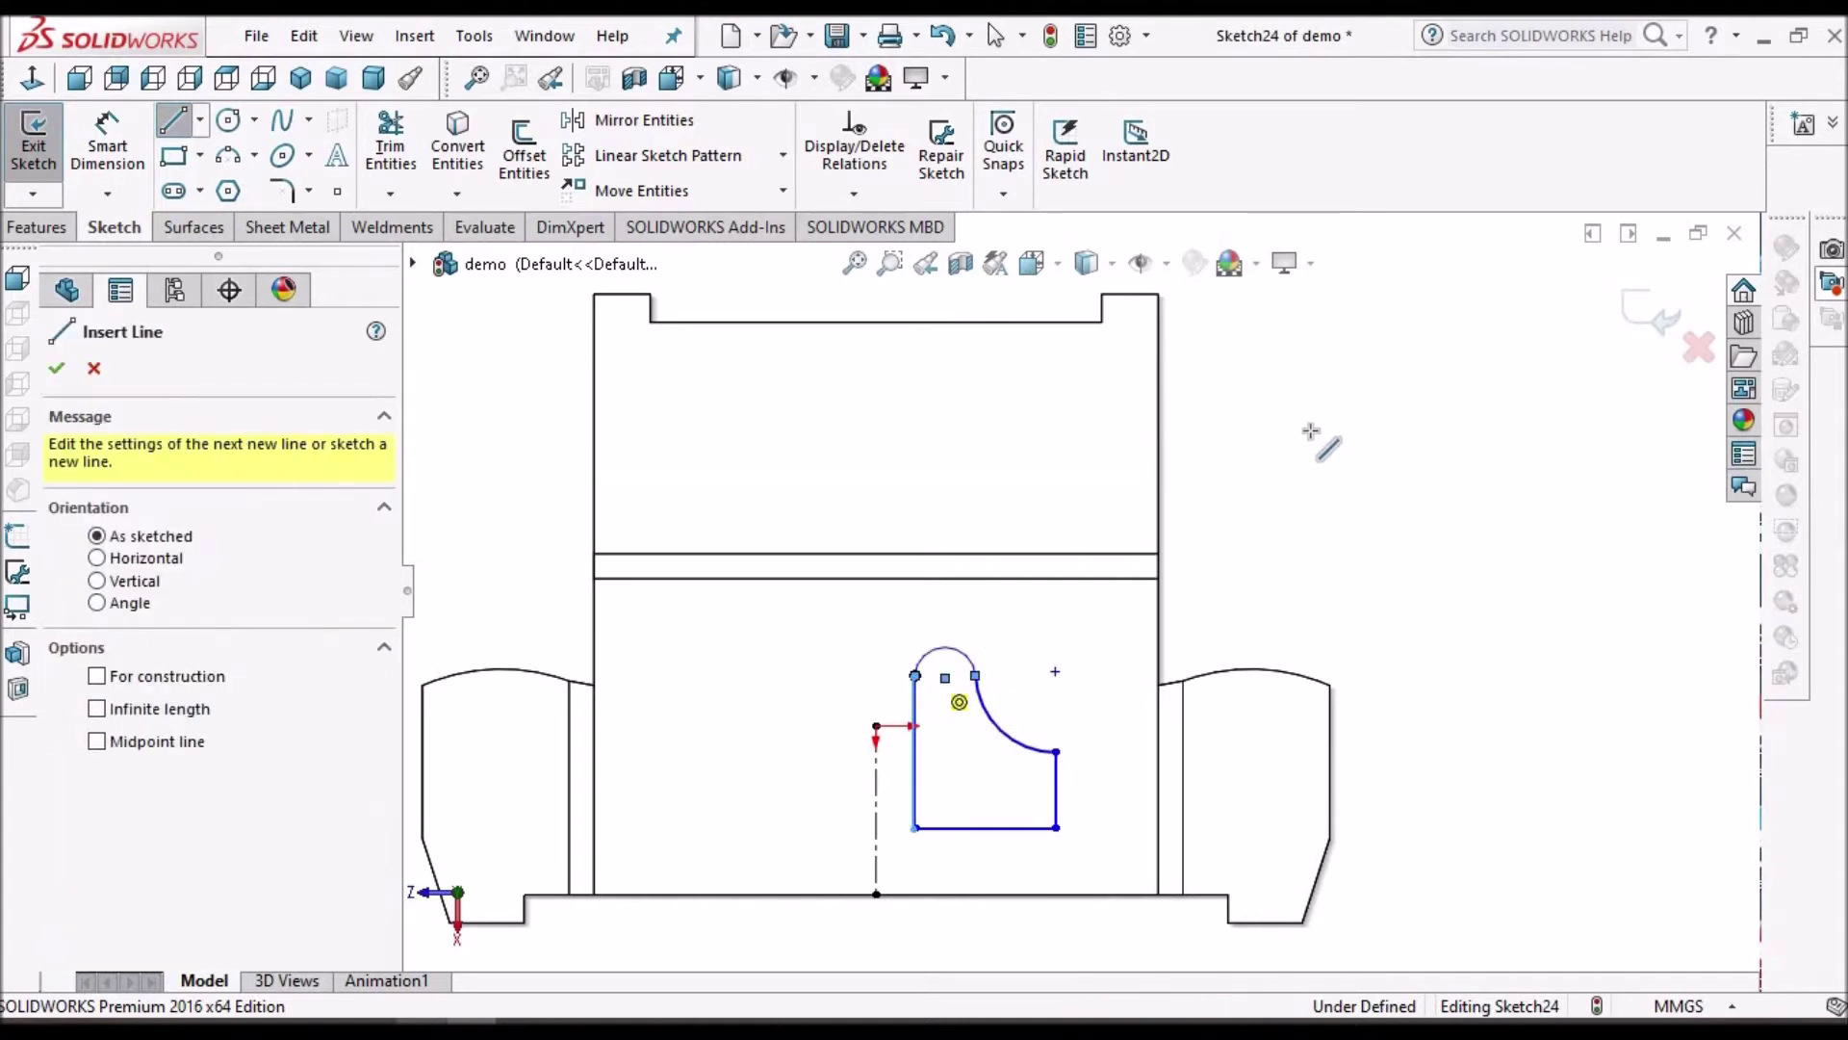
pyautogui.rightClick(1314, 431)
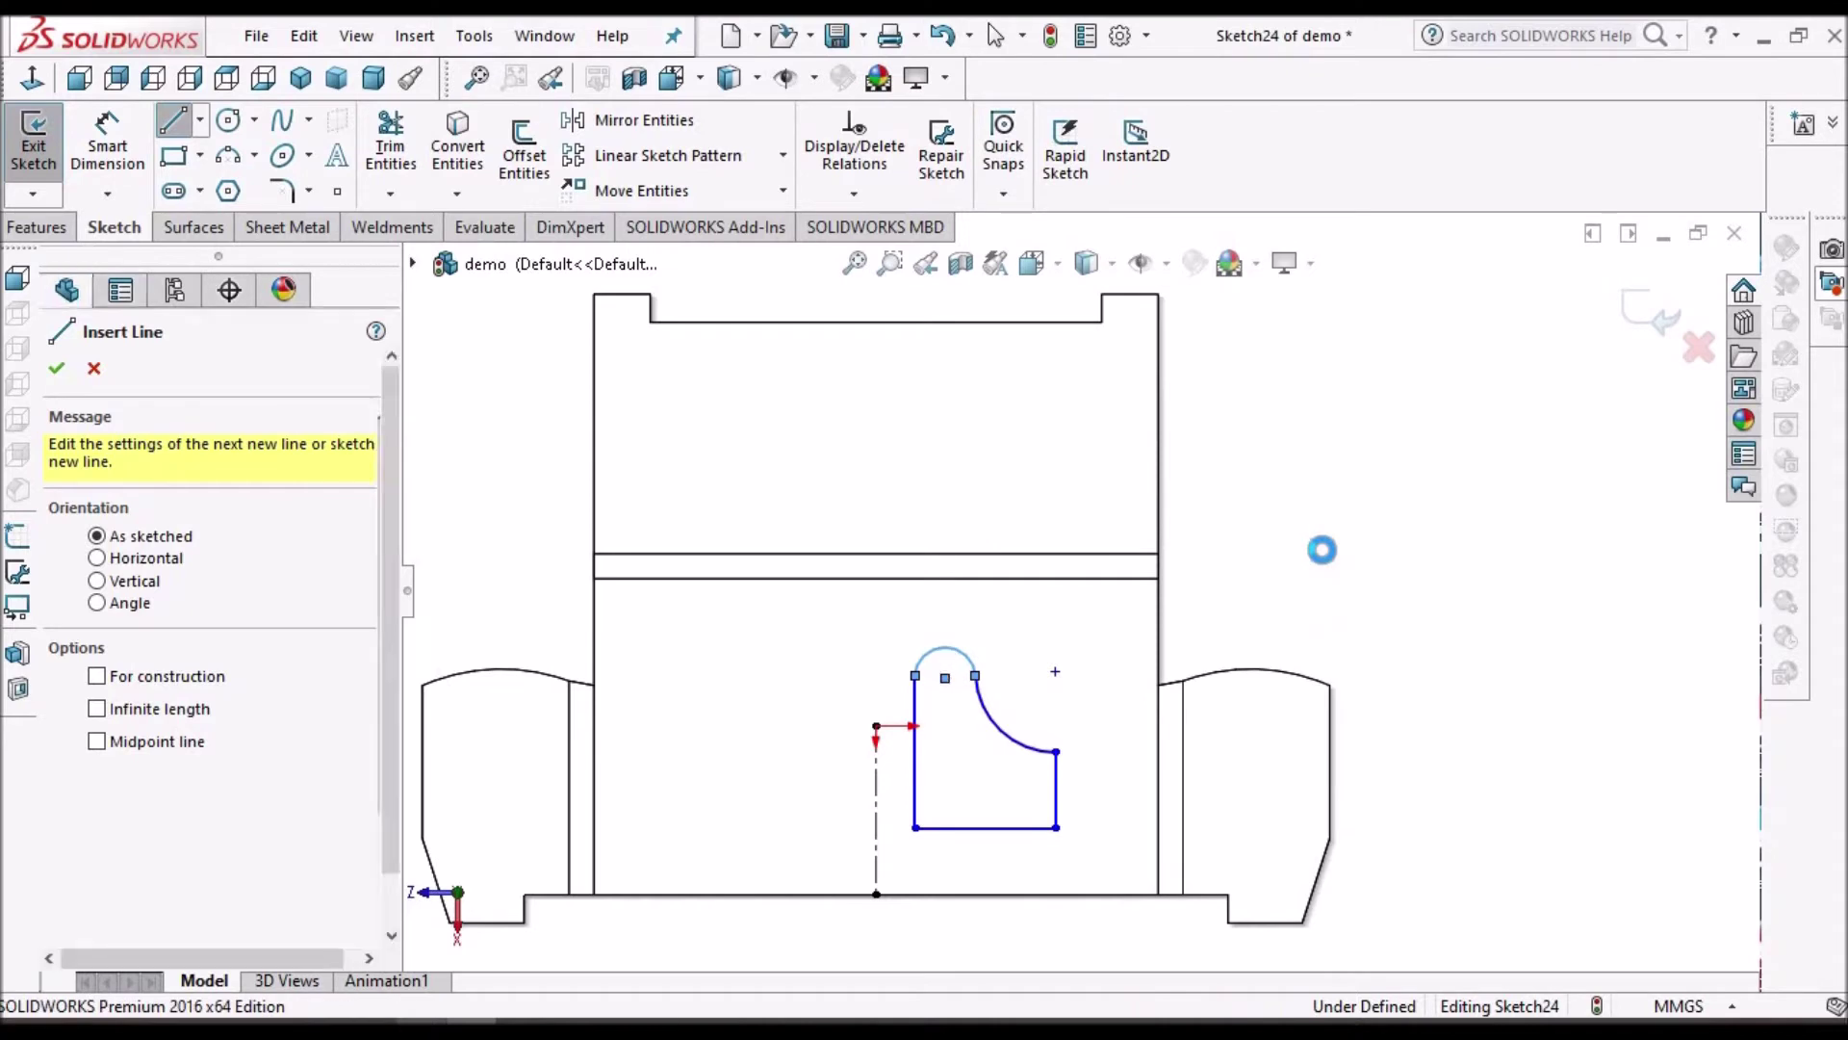
# Step: Add a Vertical relation aligning the small arc's two endpoints
pyautogui.scroll(5, 1088, 597)
pyautogui.scroll(-1, 1013, 639)
pyautogui.scroll(-2, 991, 617)
pyautogui.scroll(-1, 943, 567)
pyautogui.scroll(-1, 895, 511)
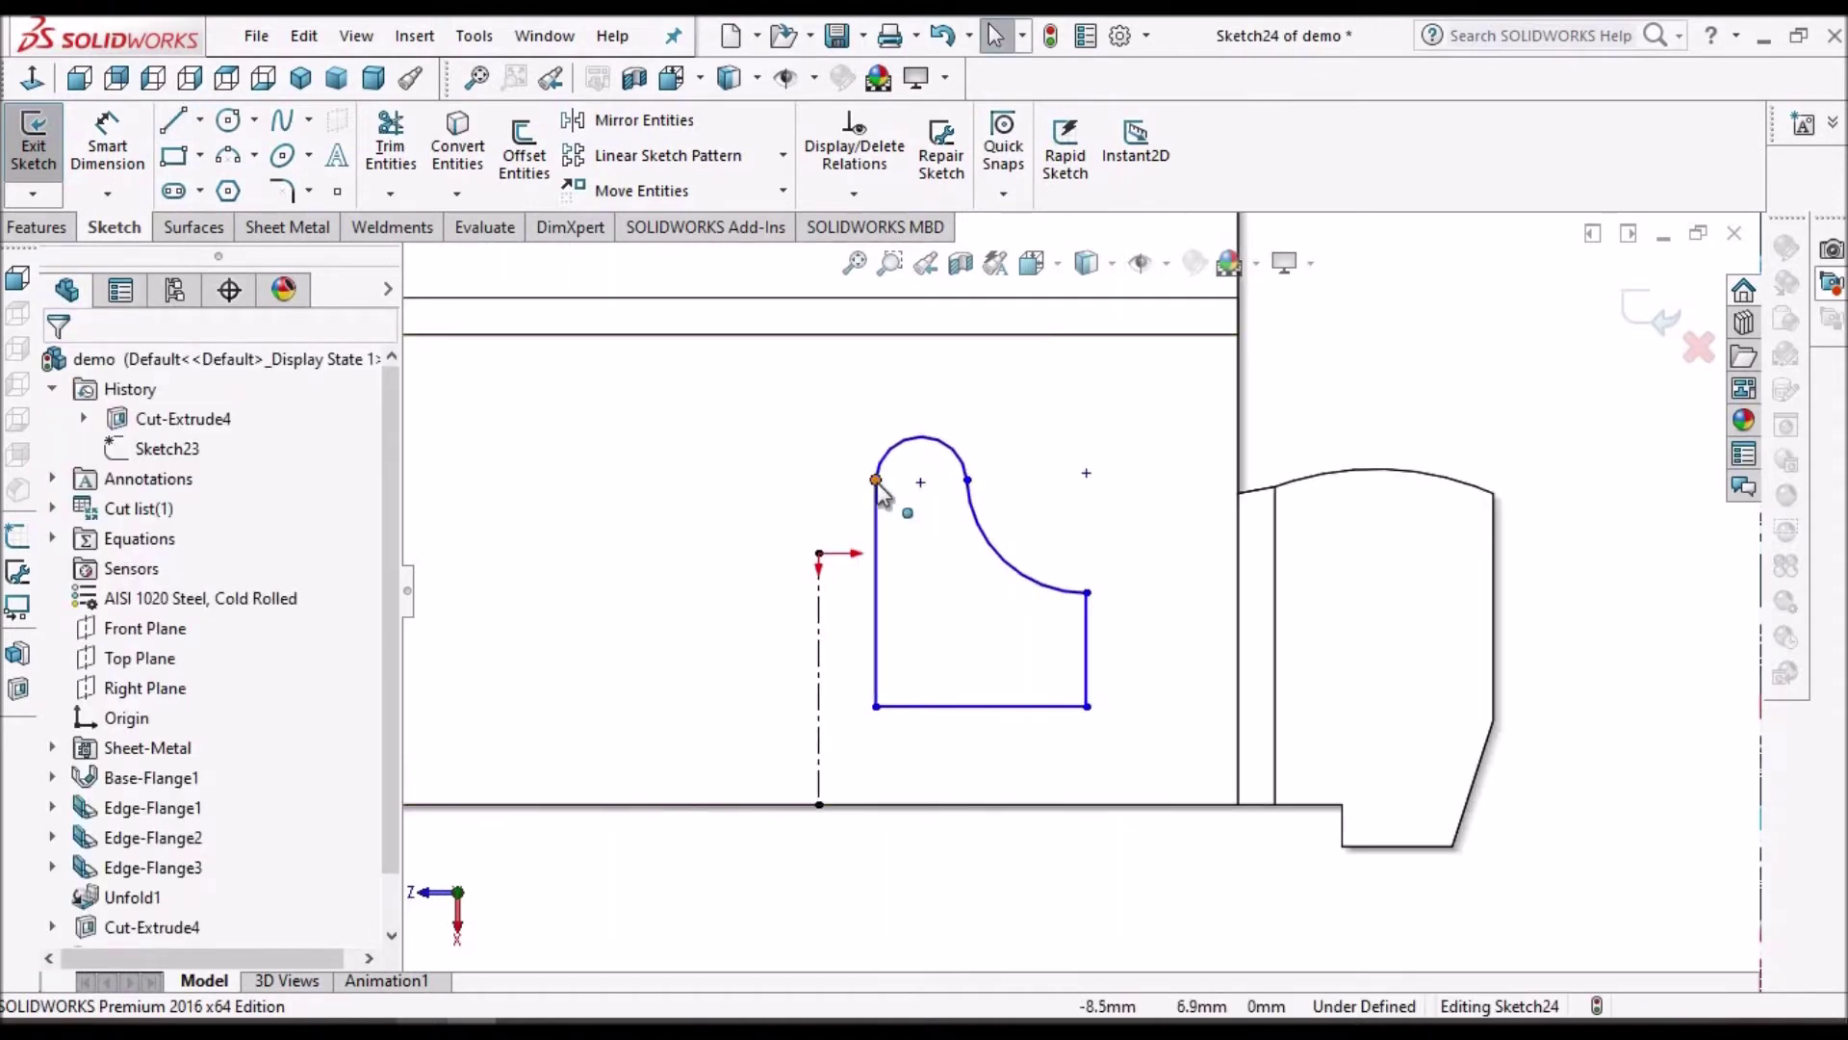
pyautogui.click(967, 480)
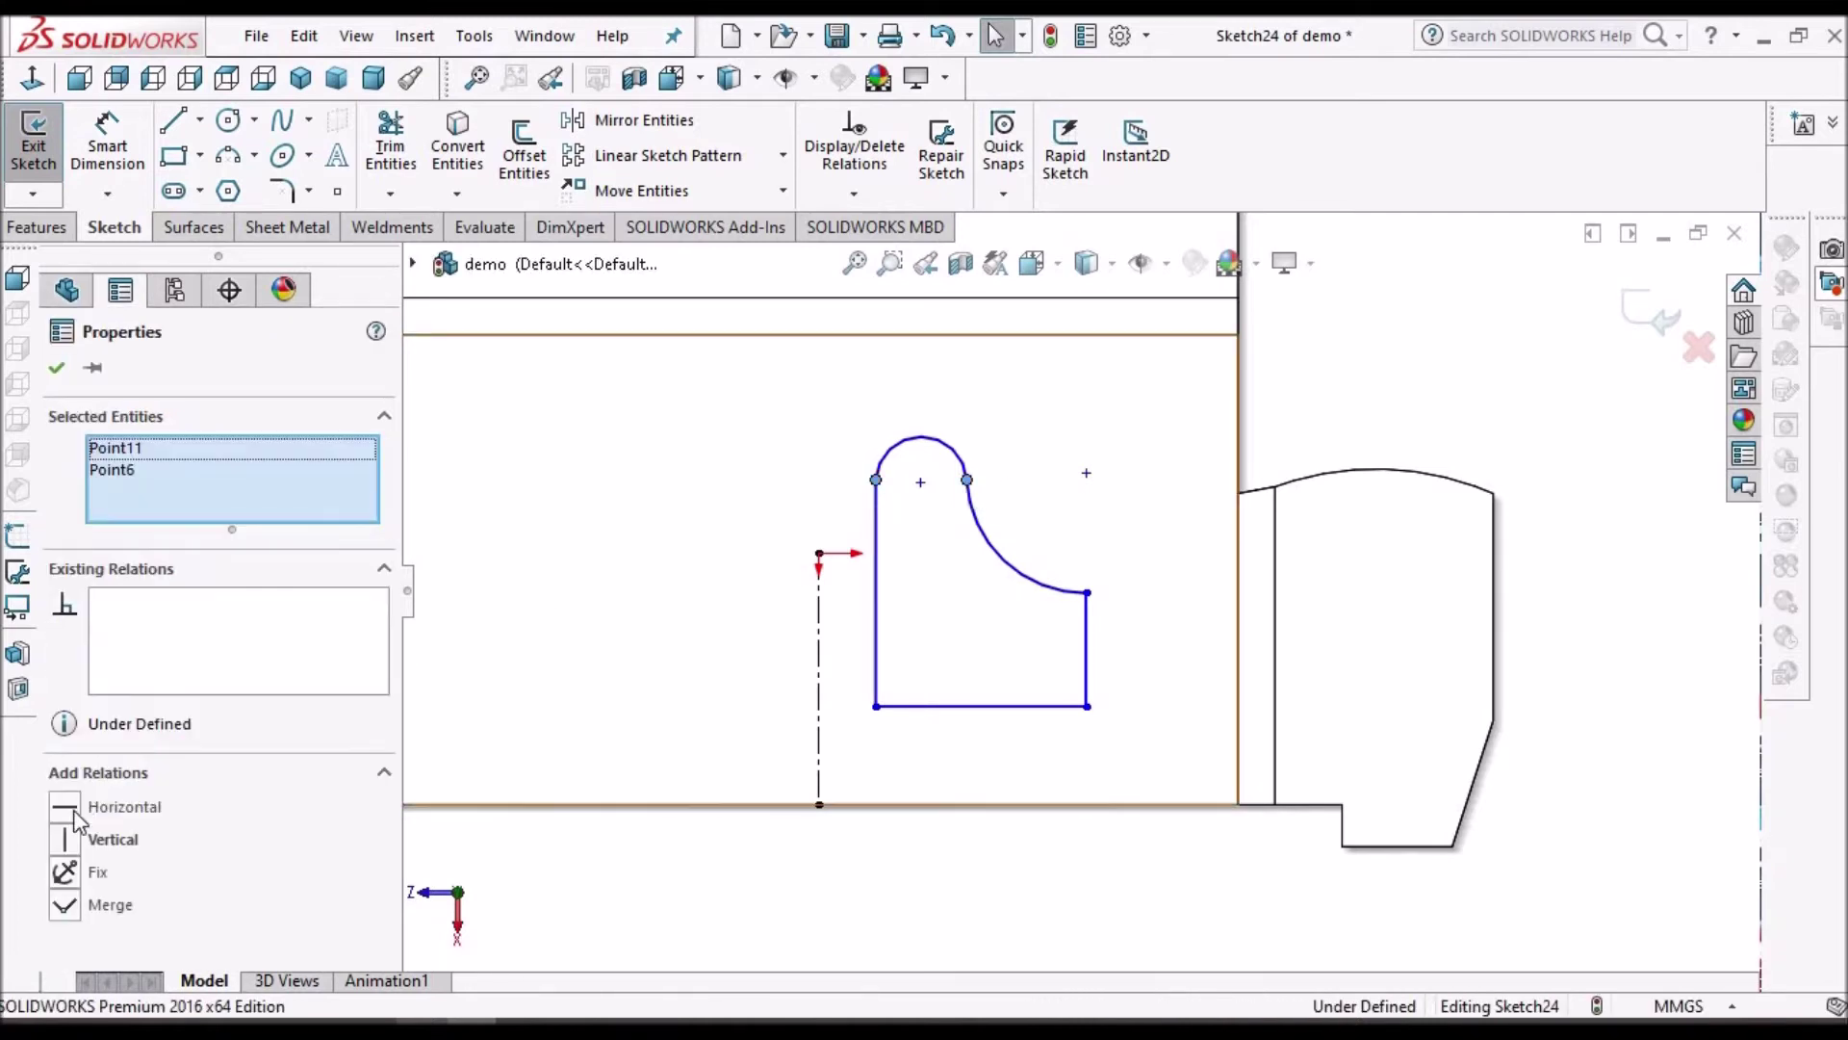
pyautogui.click(65, 842)
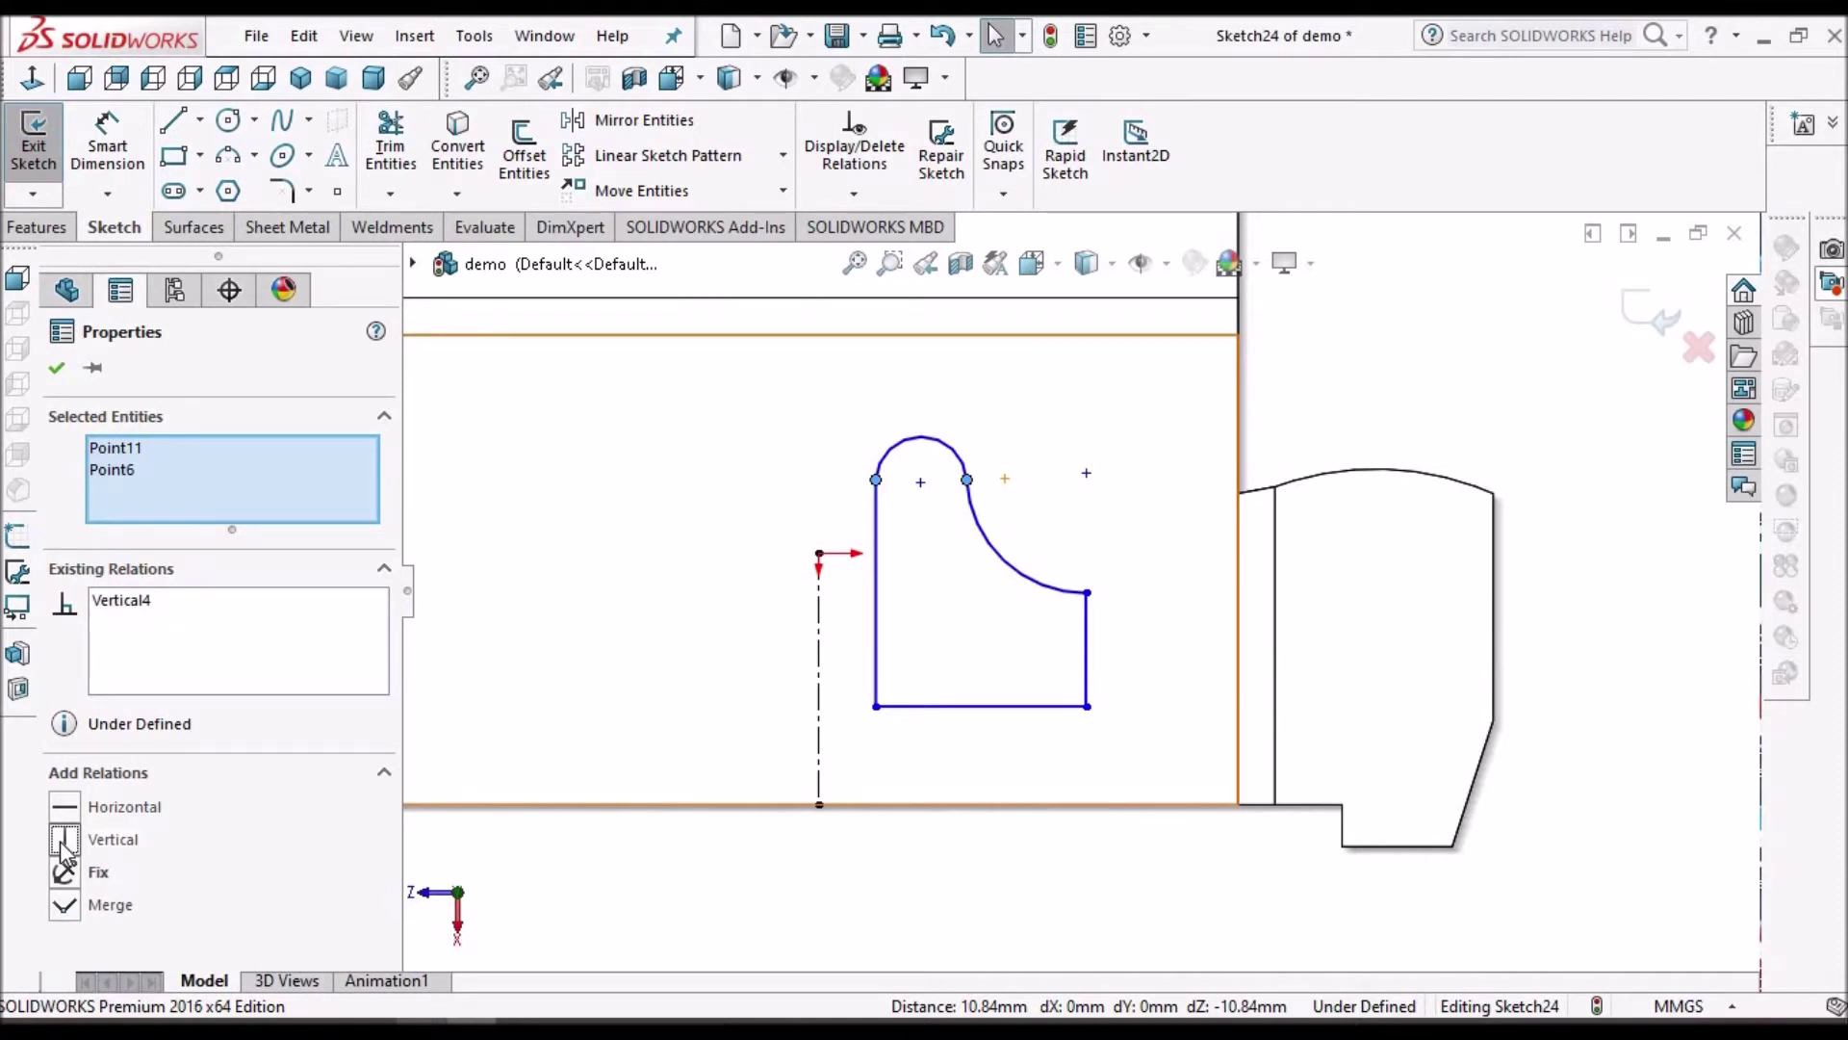
pyautogui.click(59, 369)
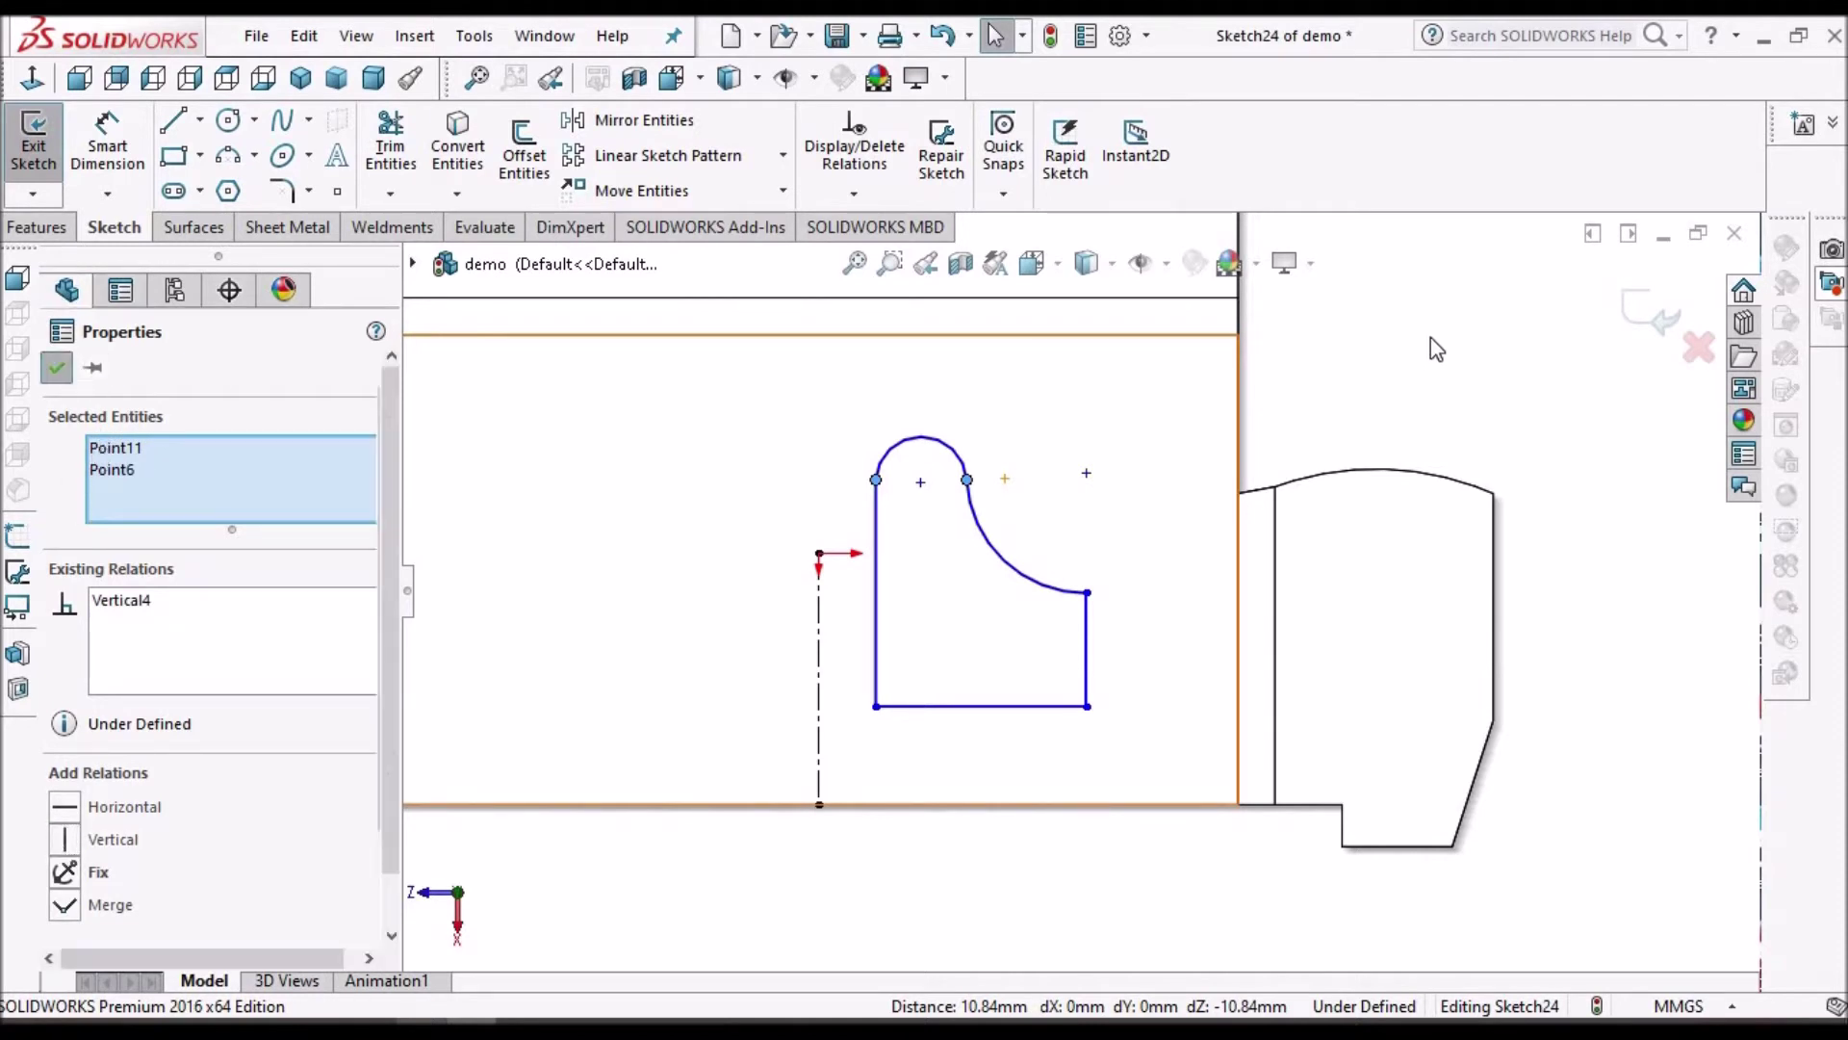
pyautogui.click(107, 125)
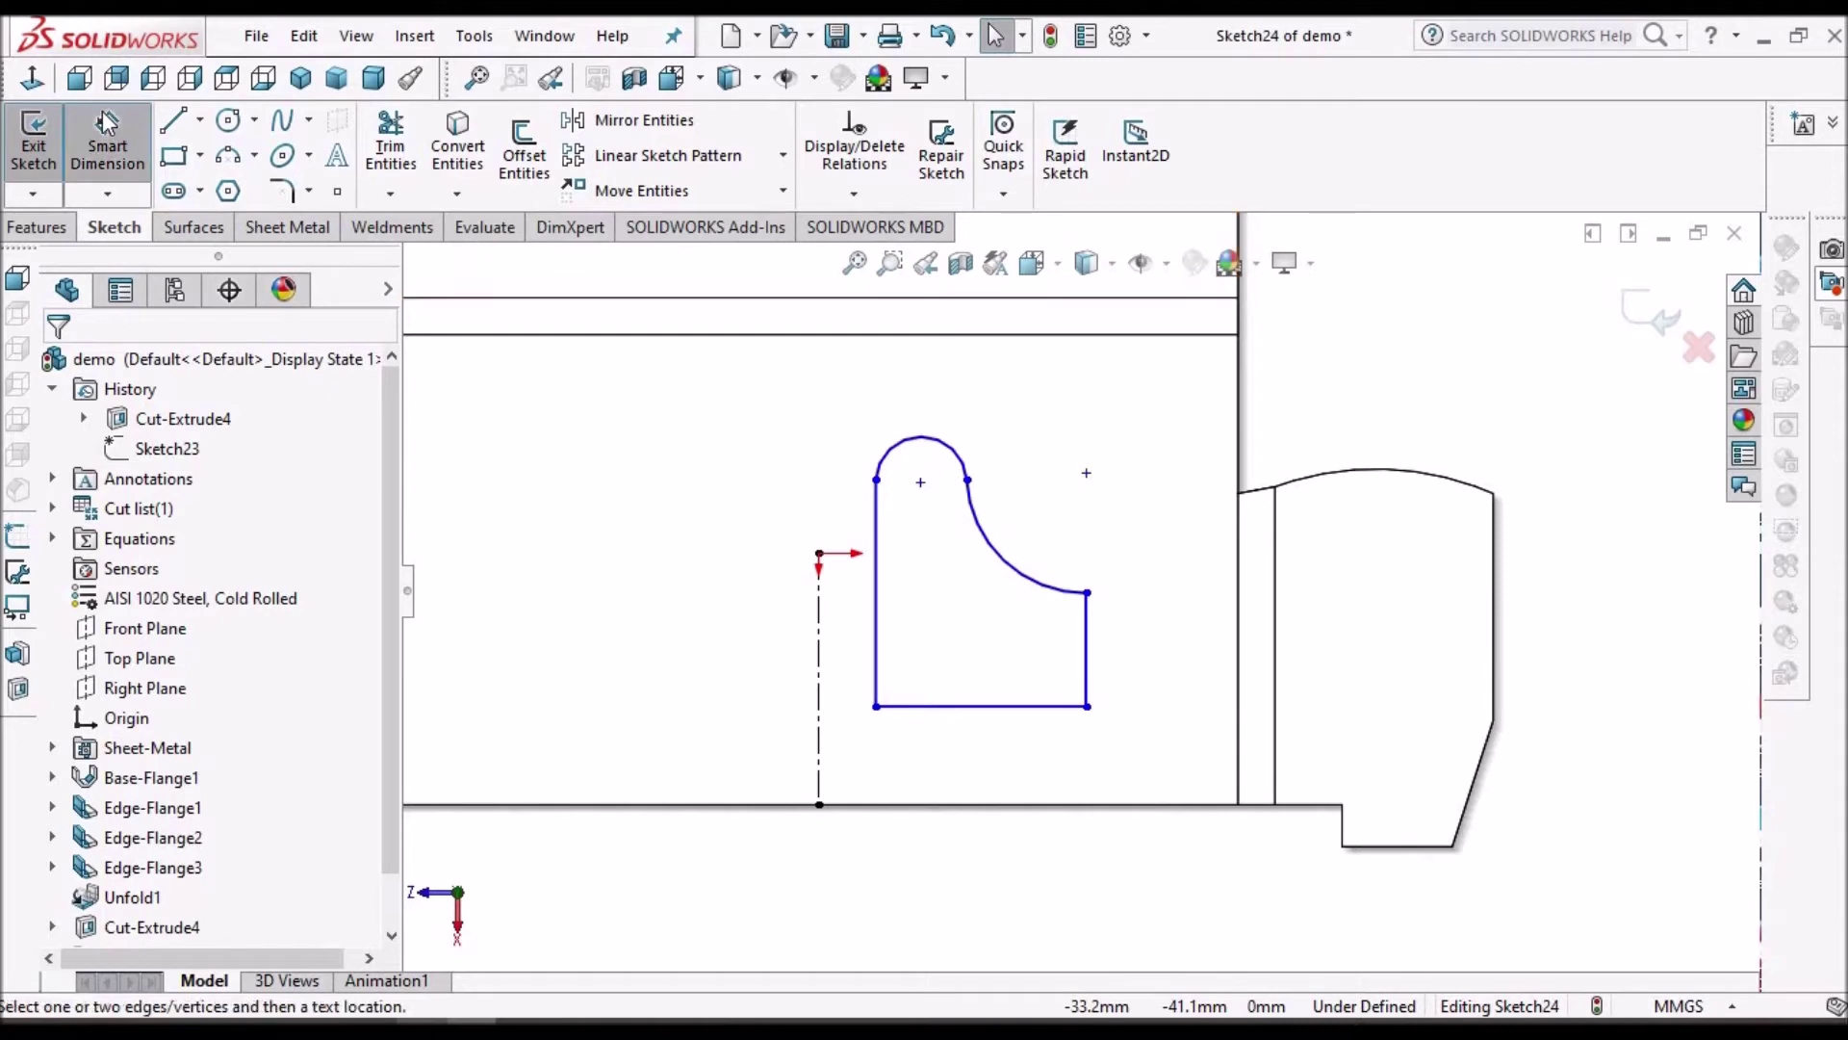
pyautogui.scroll(3, 997, 520)
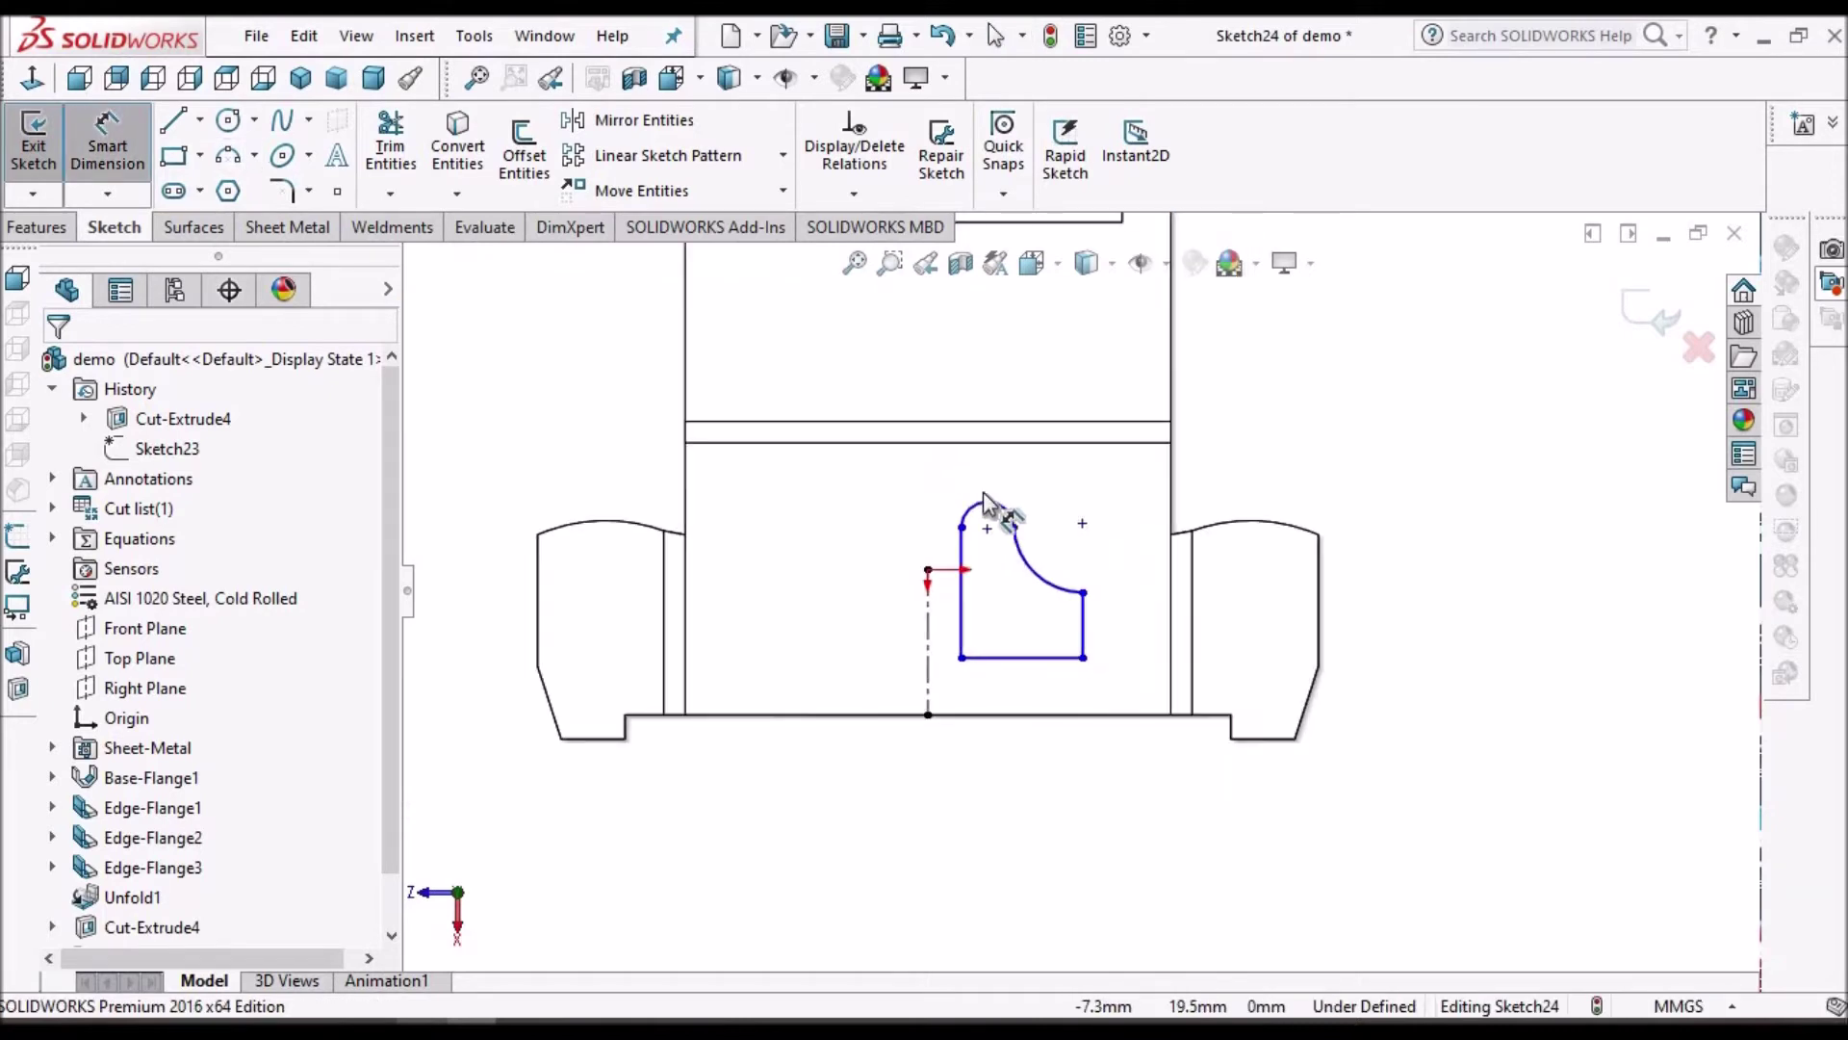
pyautogui.scroll(-1, 1011, 539)
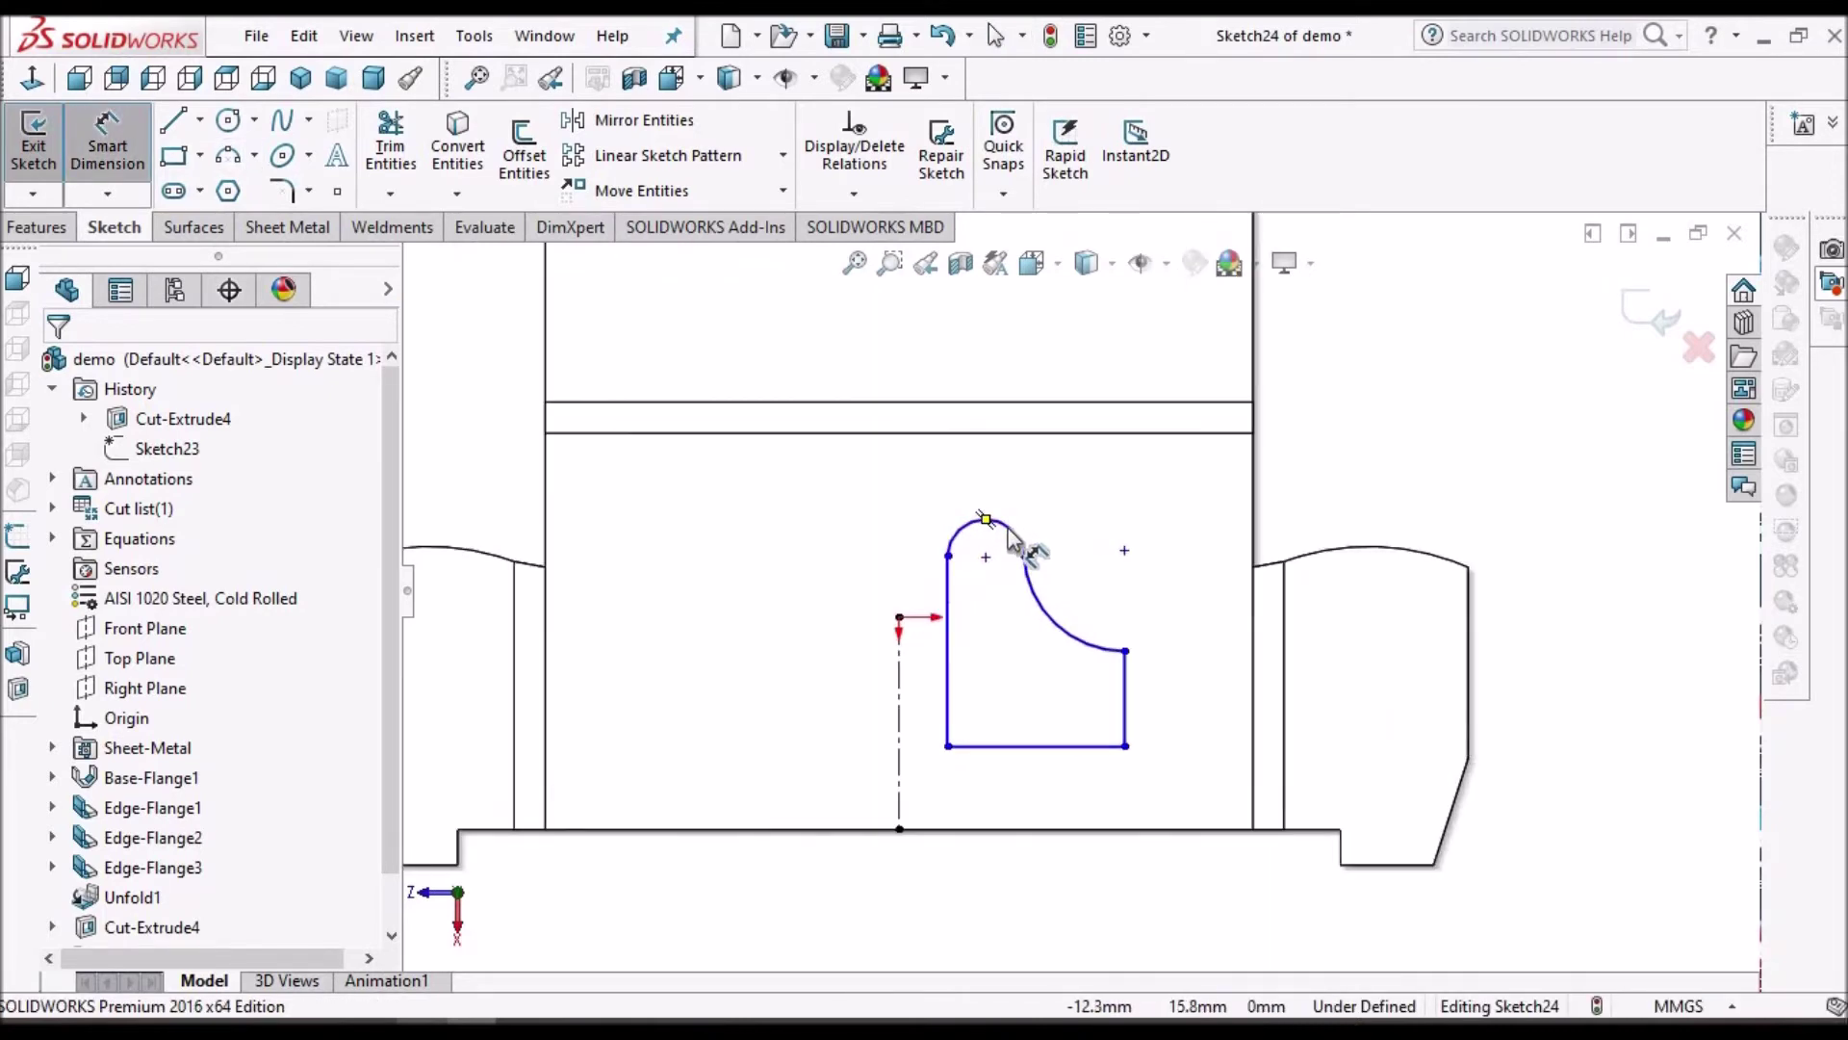
# Step: Dimension the small top arc to R5 and the concave arc to R15
pyautogui.click(1056, 508)
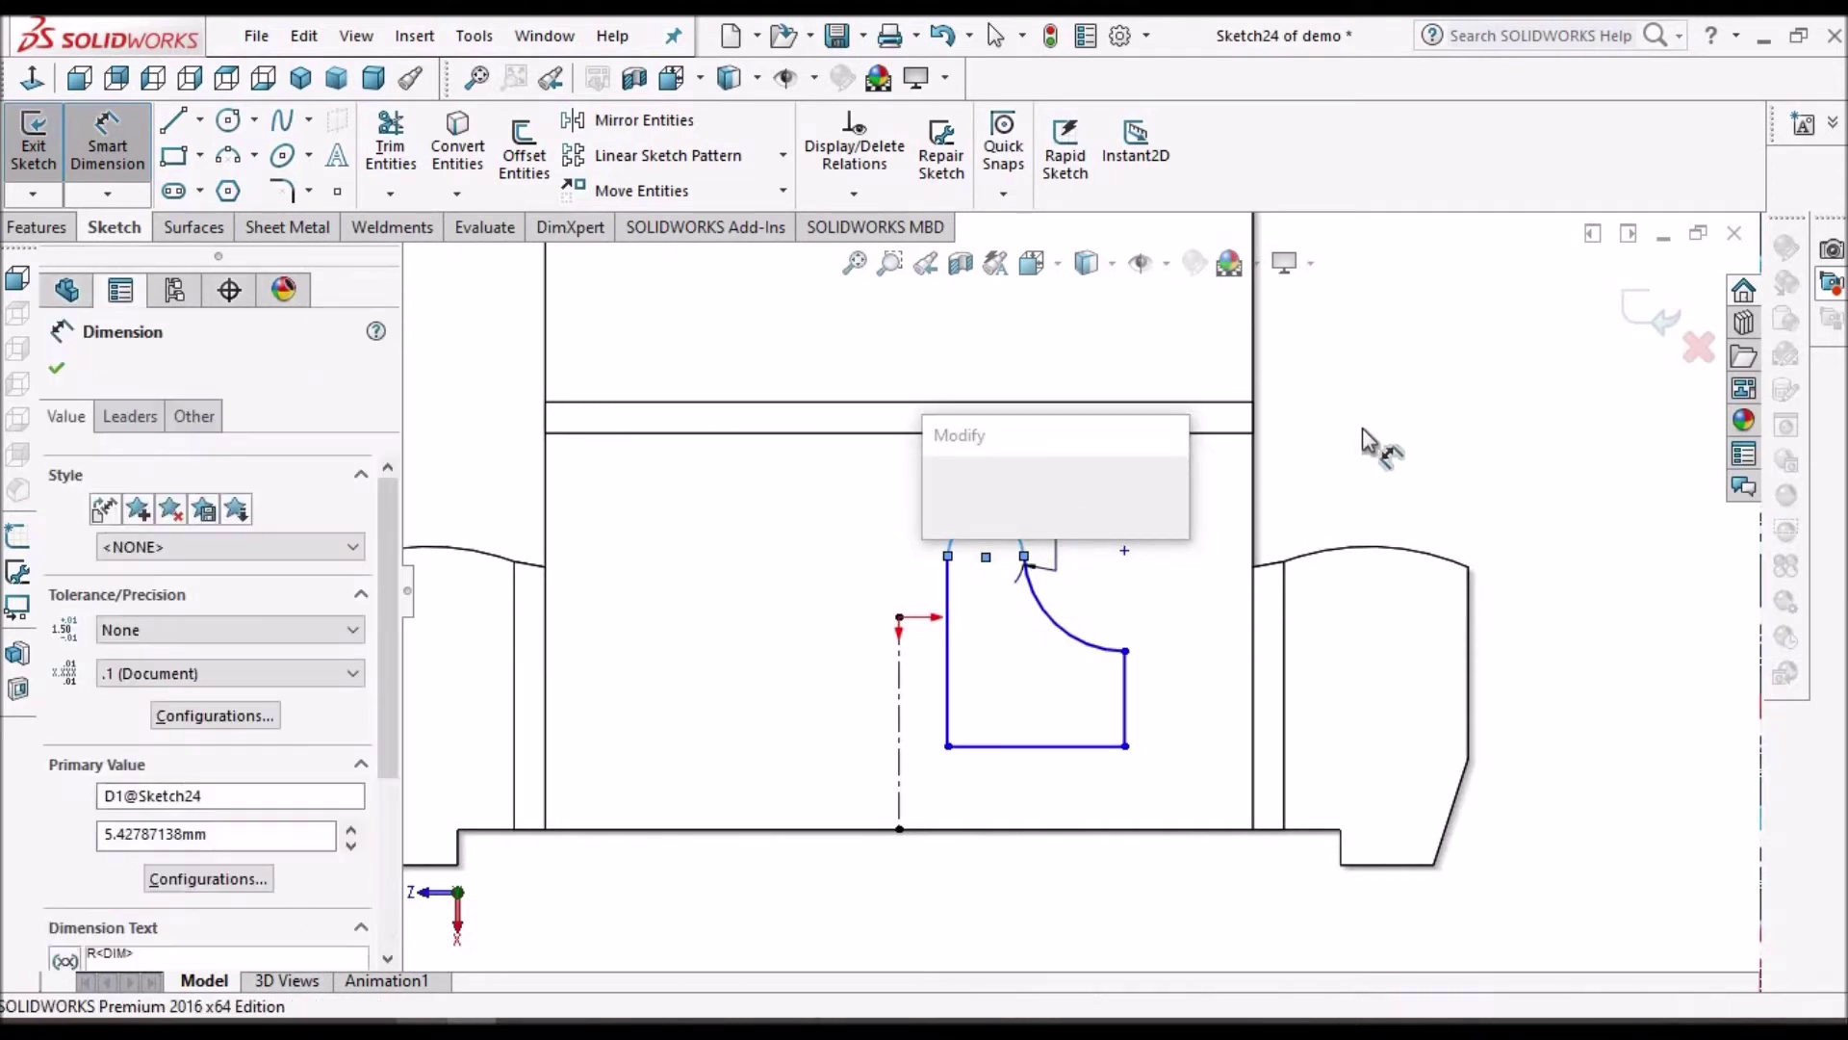
pyautogui.write('5.4')
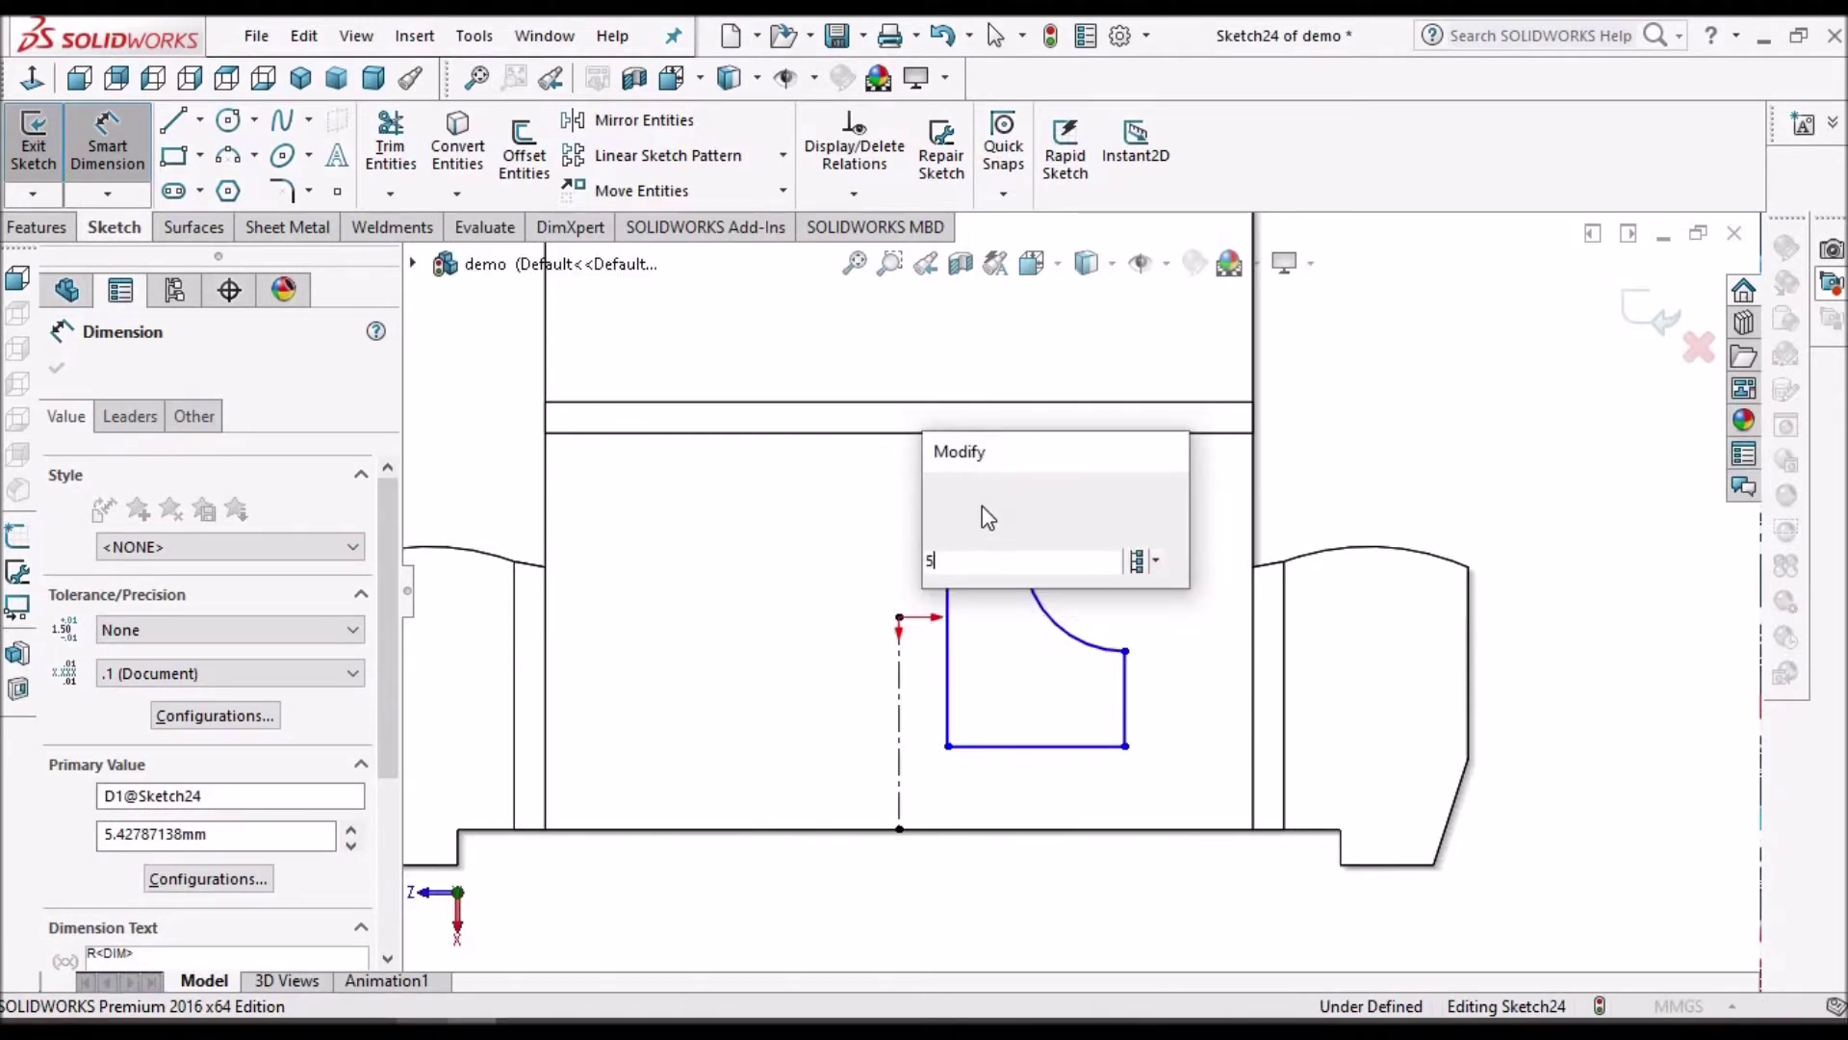
pyautogui.press('Return')
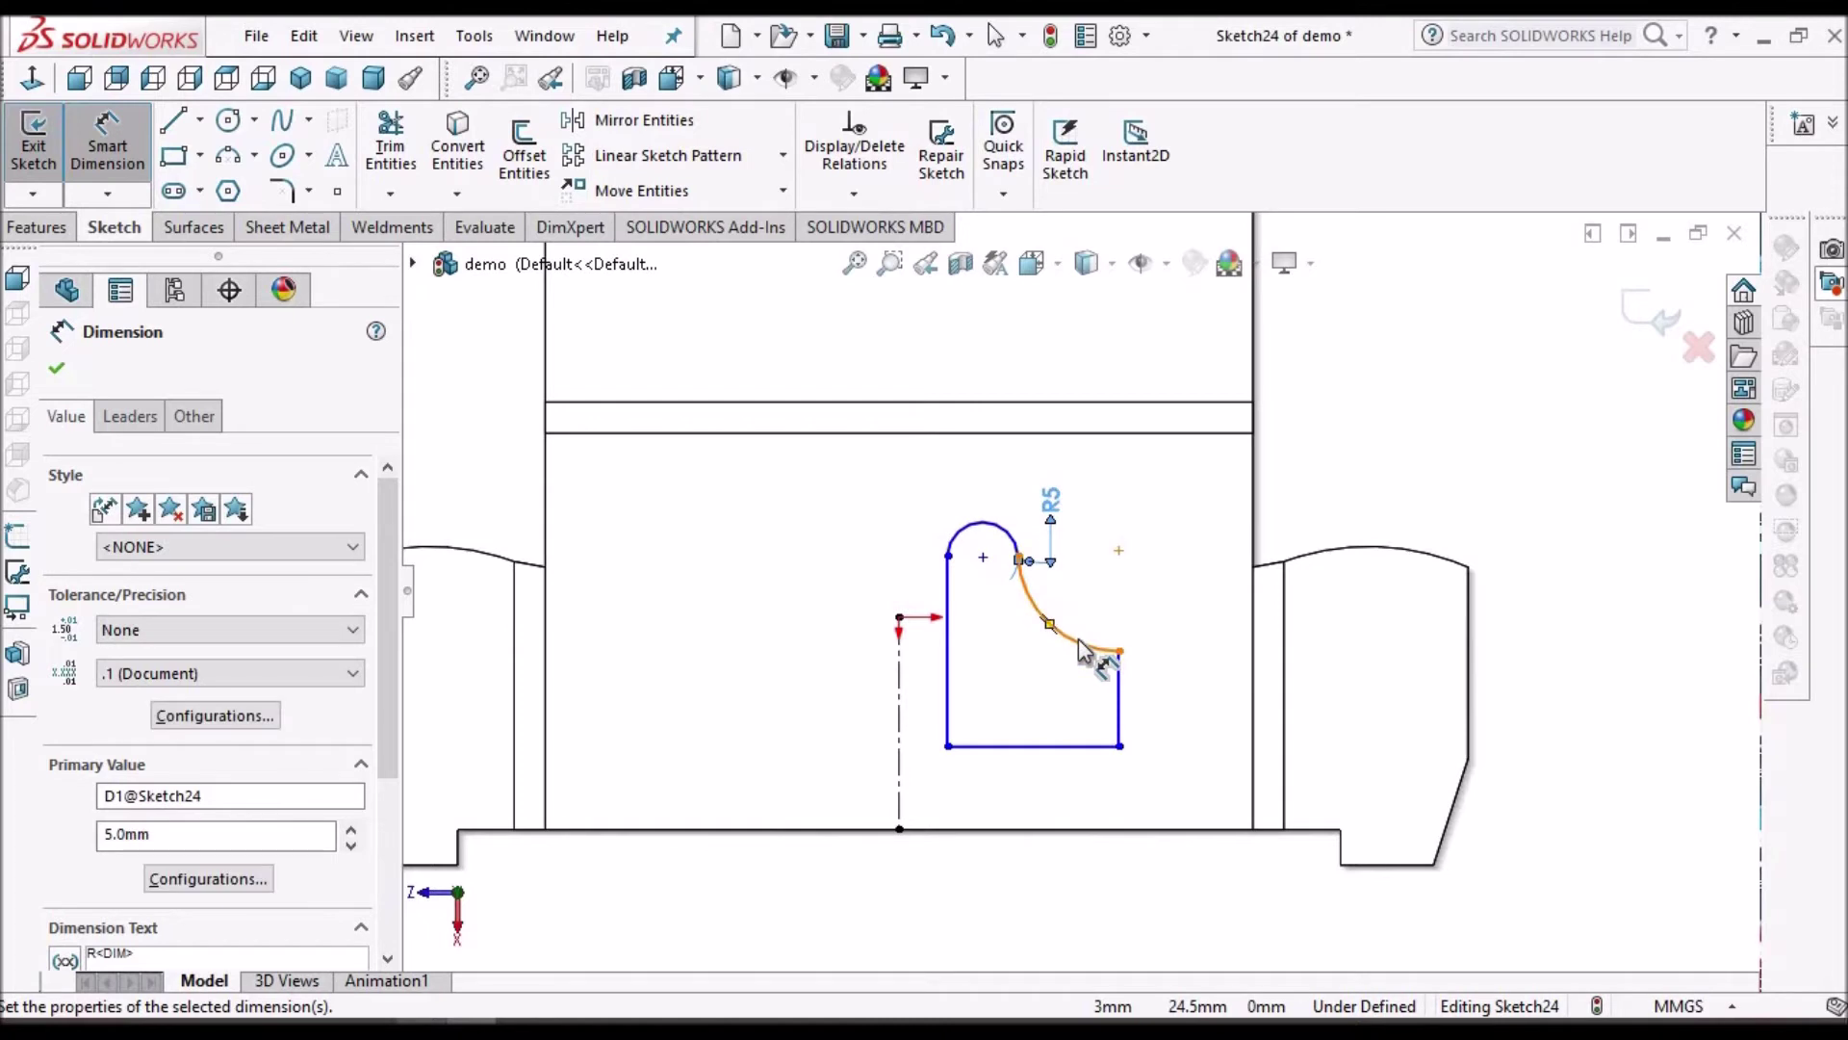
pyautogui.click(1186, 575)
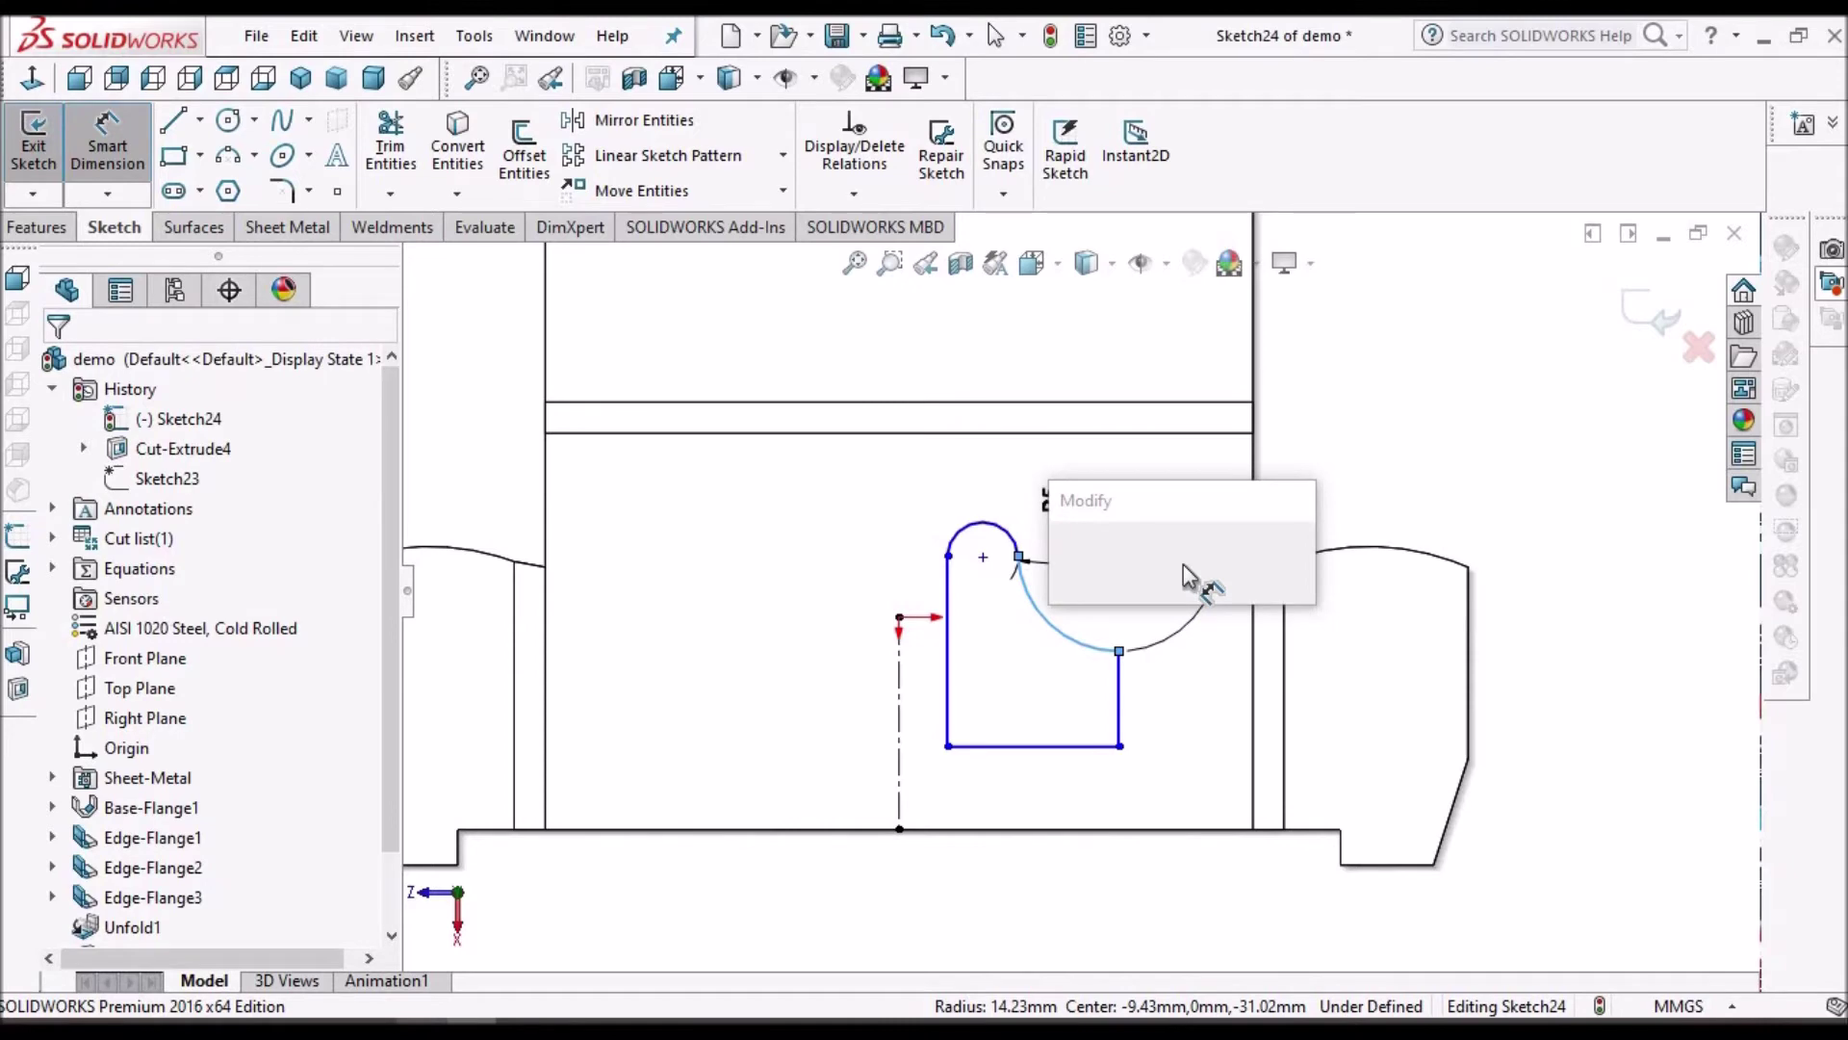
pyautogui.write('15')
pyautogui.press('Return')
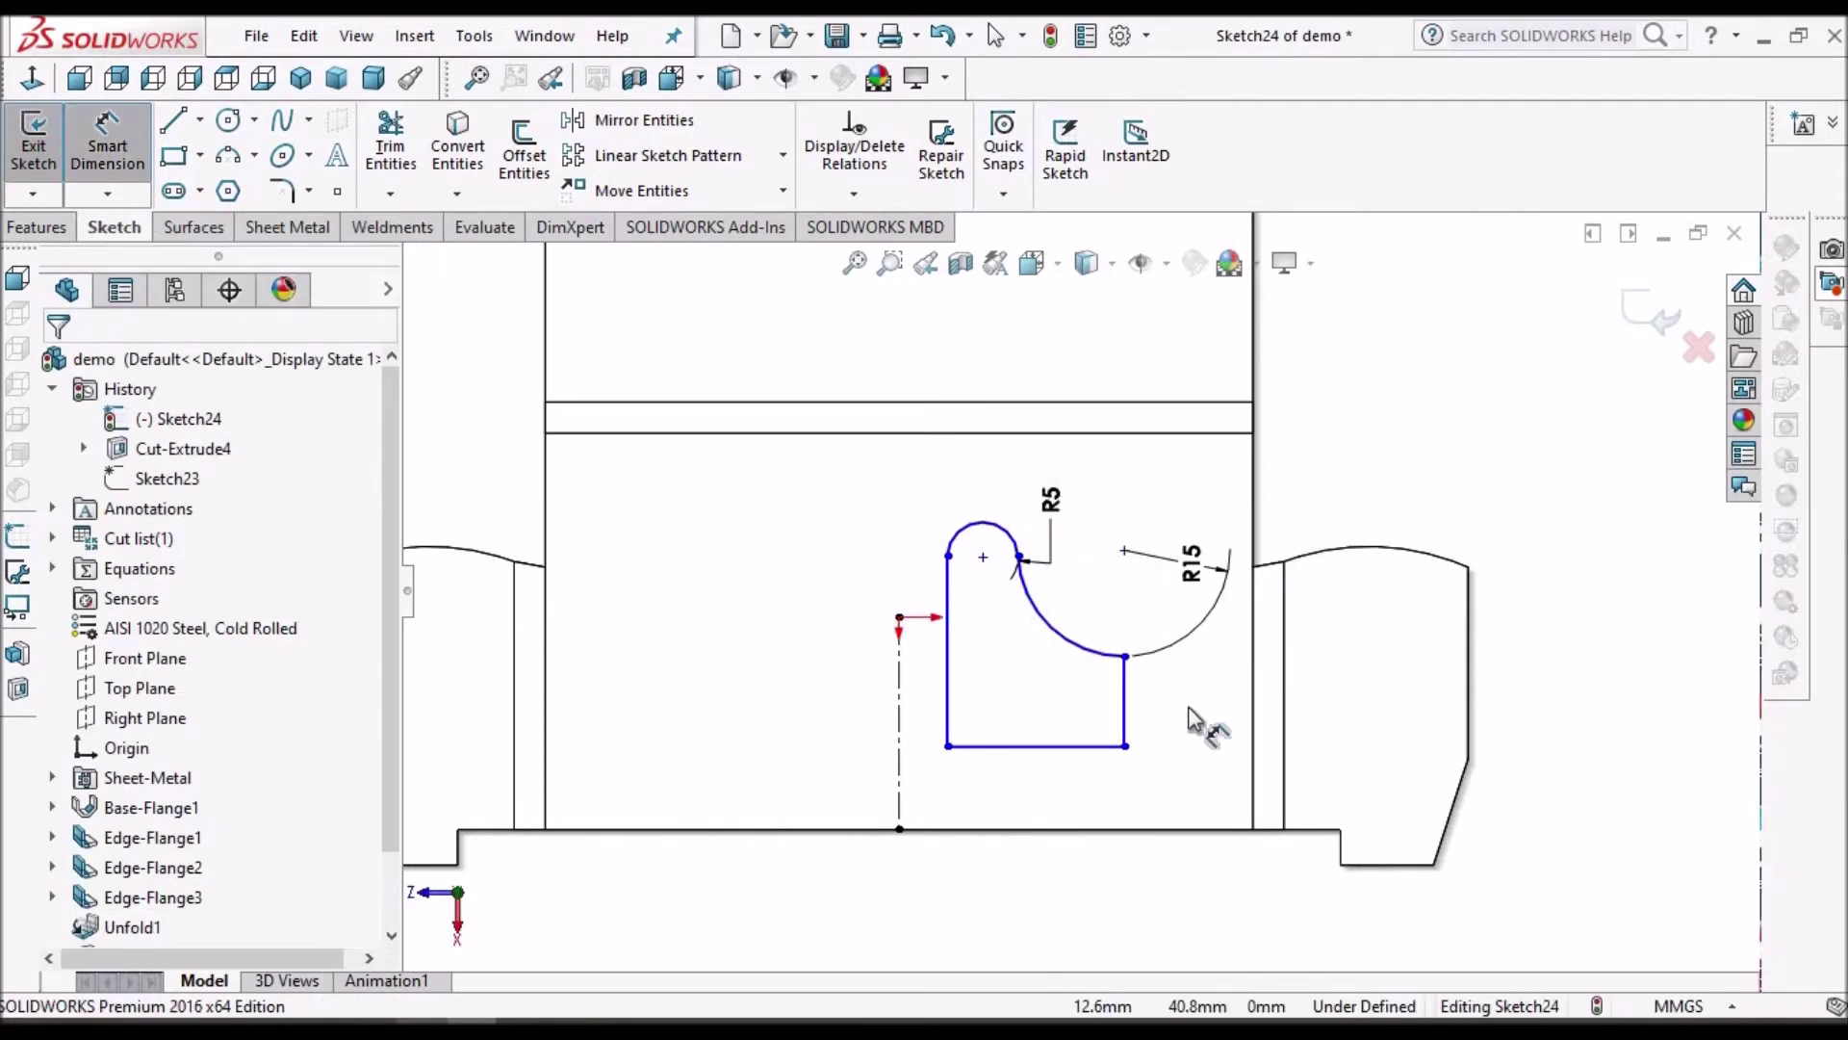
pyautogui.scroll(2, 1277, 665)
pyautogui.scroll(-2, 1318, 697)
pyautogui.scroll(-1, 1367, 664)
pyautogui.scroll(1, 1473, 613)
pyautogui.scroll(-1, 1424, 606)
pyautogui.scroll(1, 1167, 552)
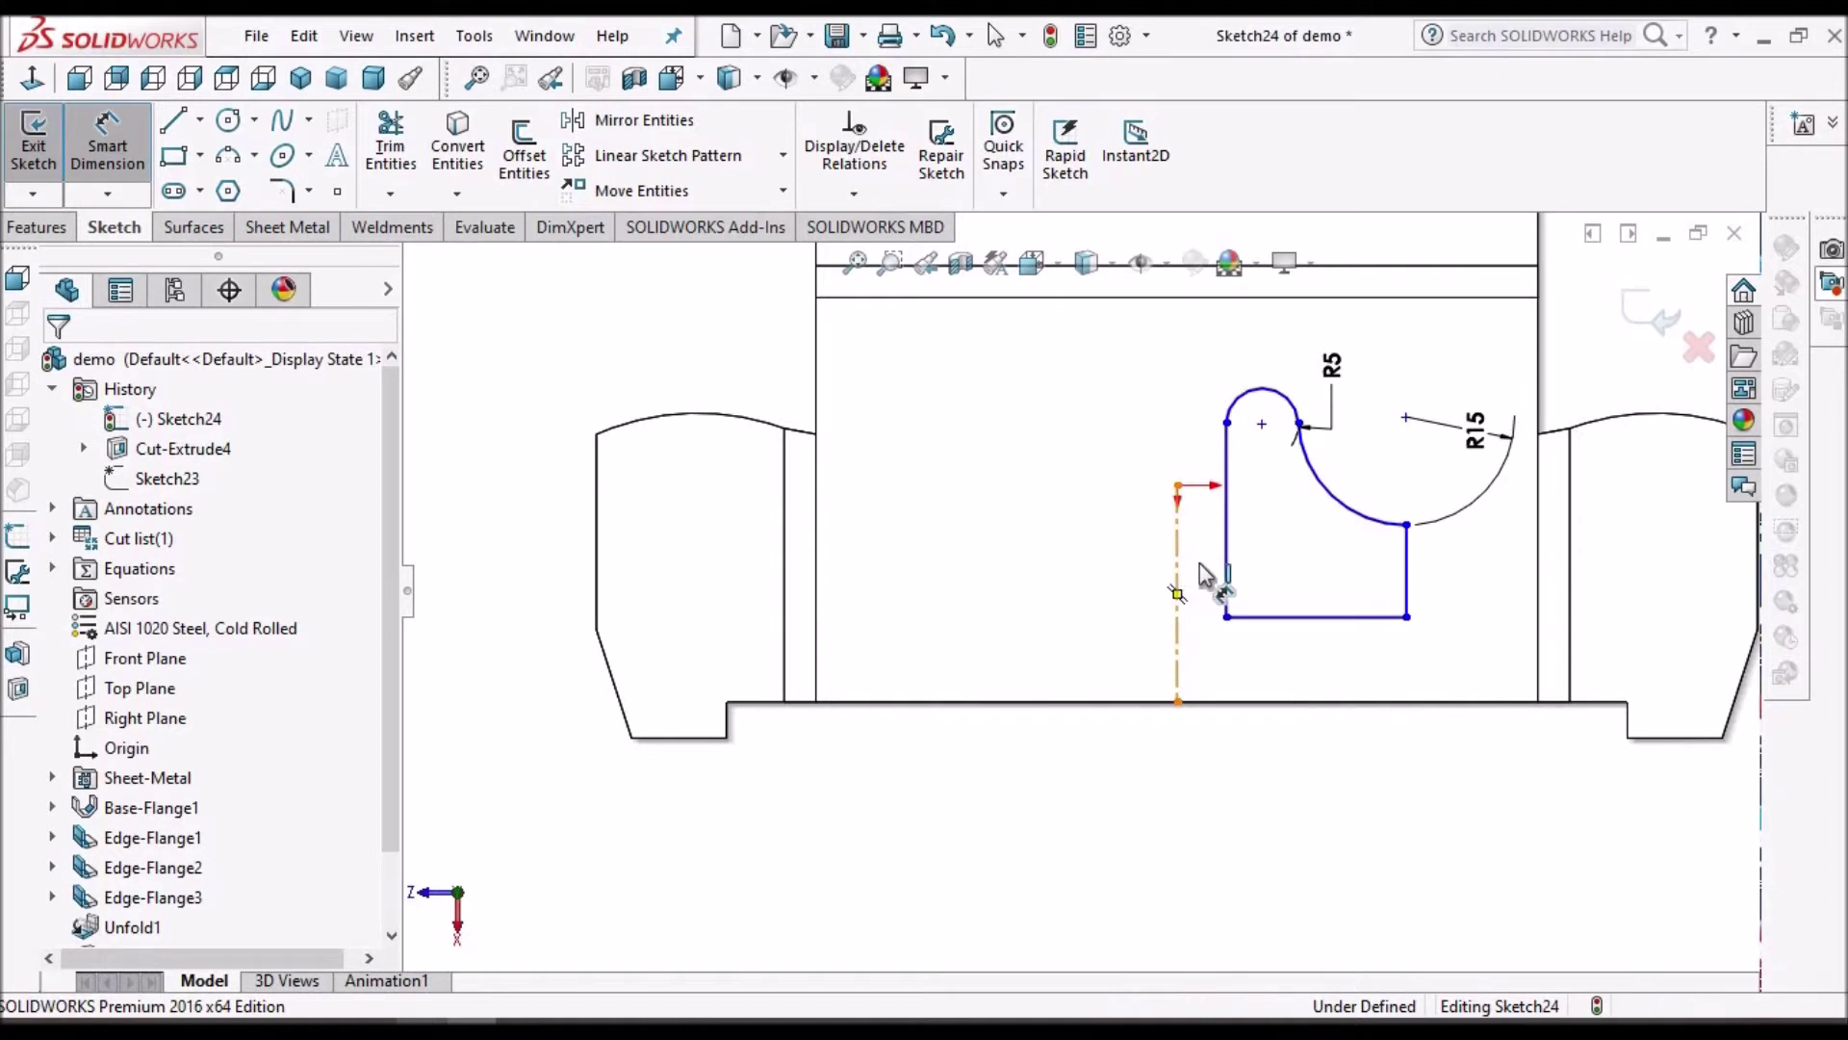
# Step: Dimension the profile's left edge 20 mm from the centerline, discarding a redundant 90° angle
pyautogui.click(1230, 570)
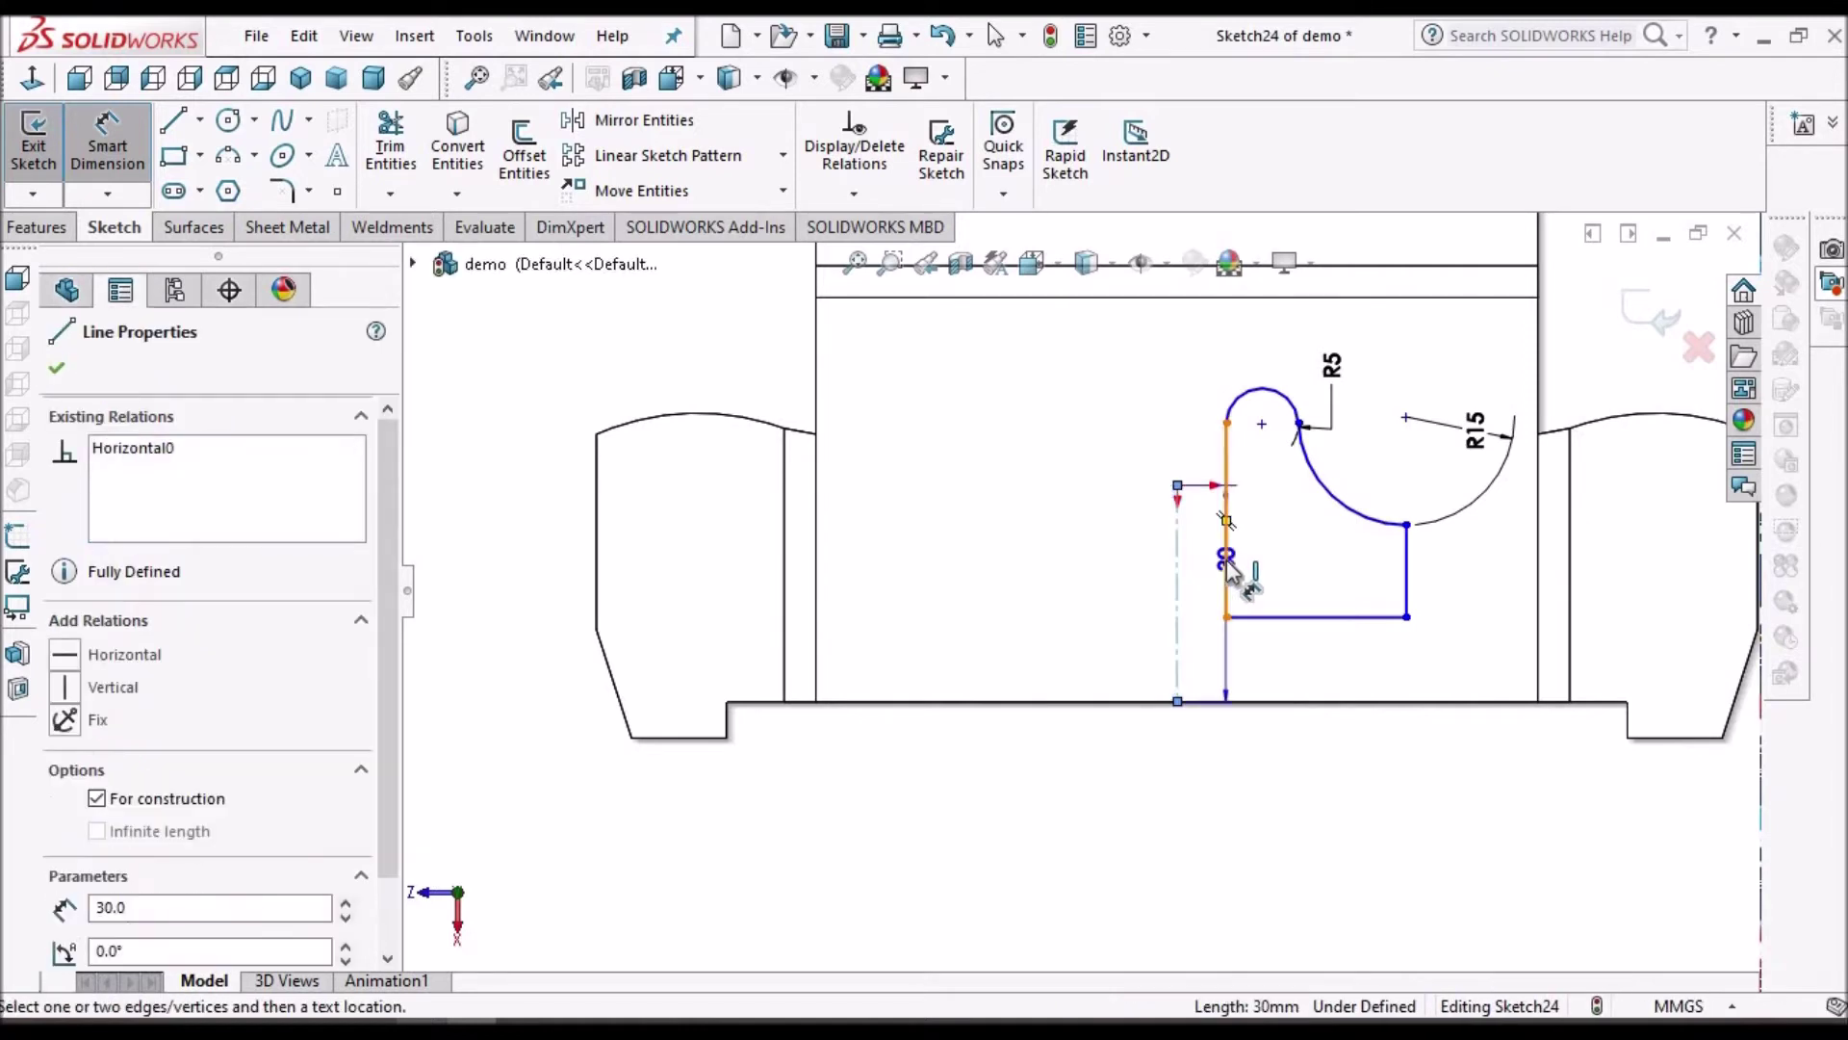
pyautogui.click(1198, 722)
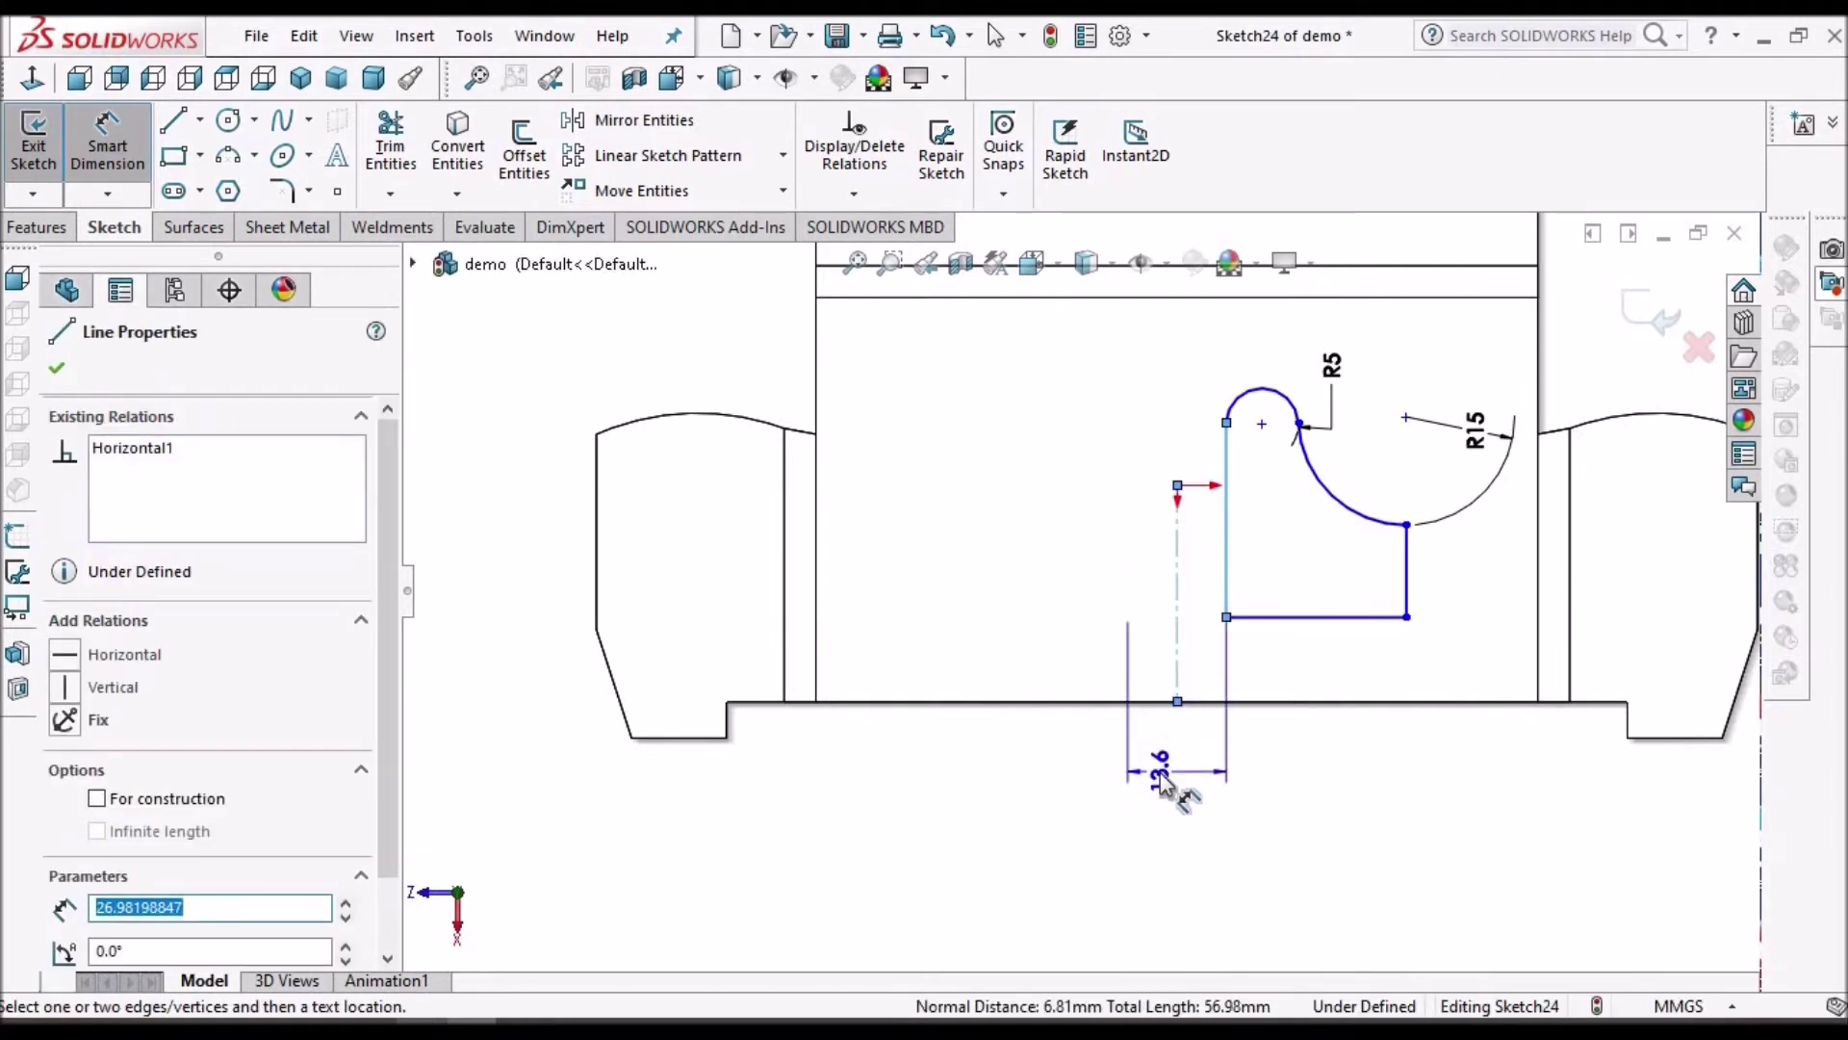
pyautogui.click(1163, 785)
pyautogui.write('20')
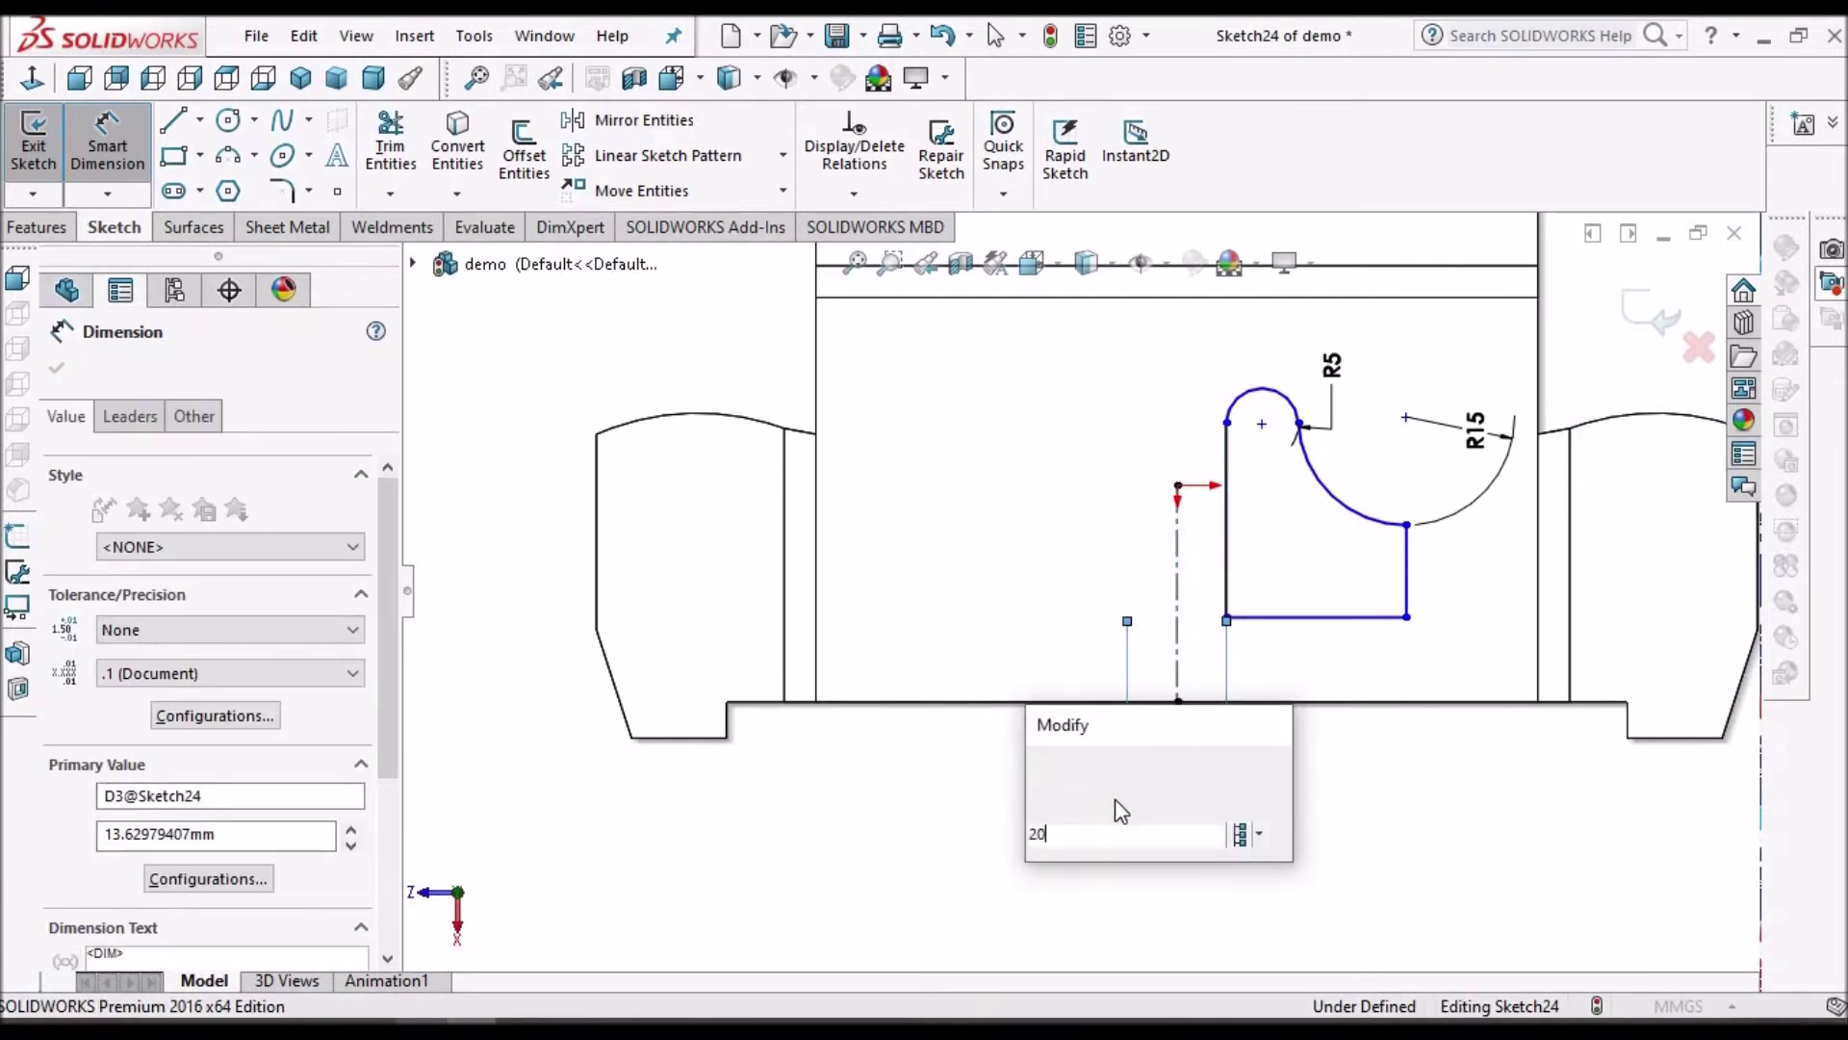
pyautogui.press('Return')
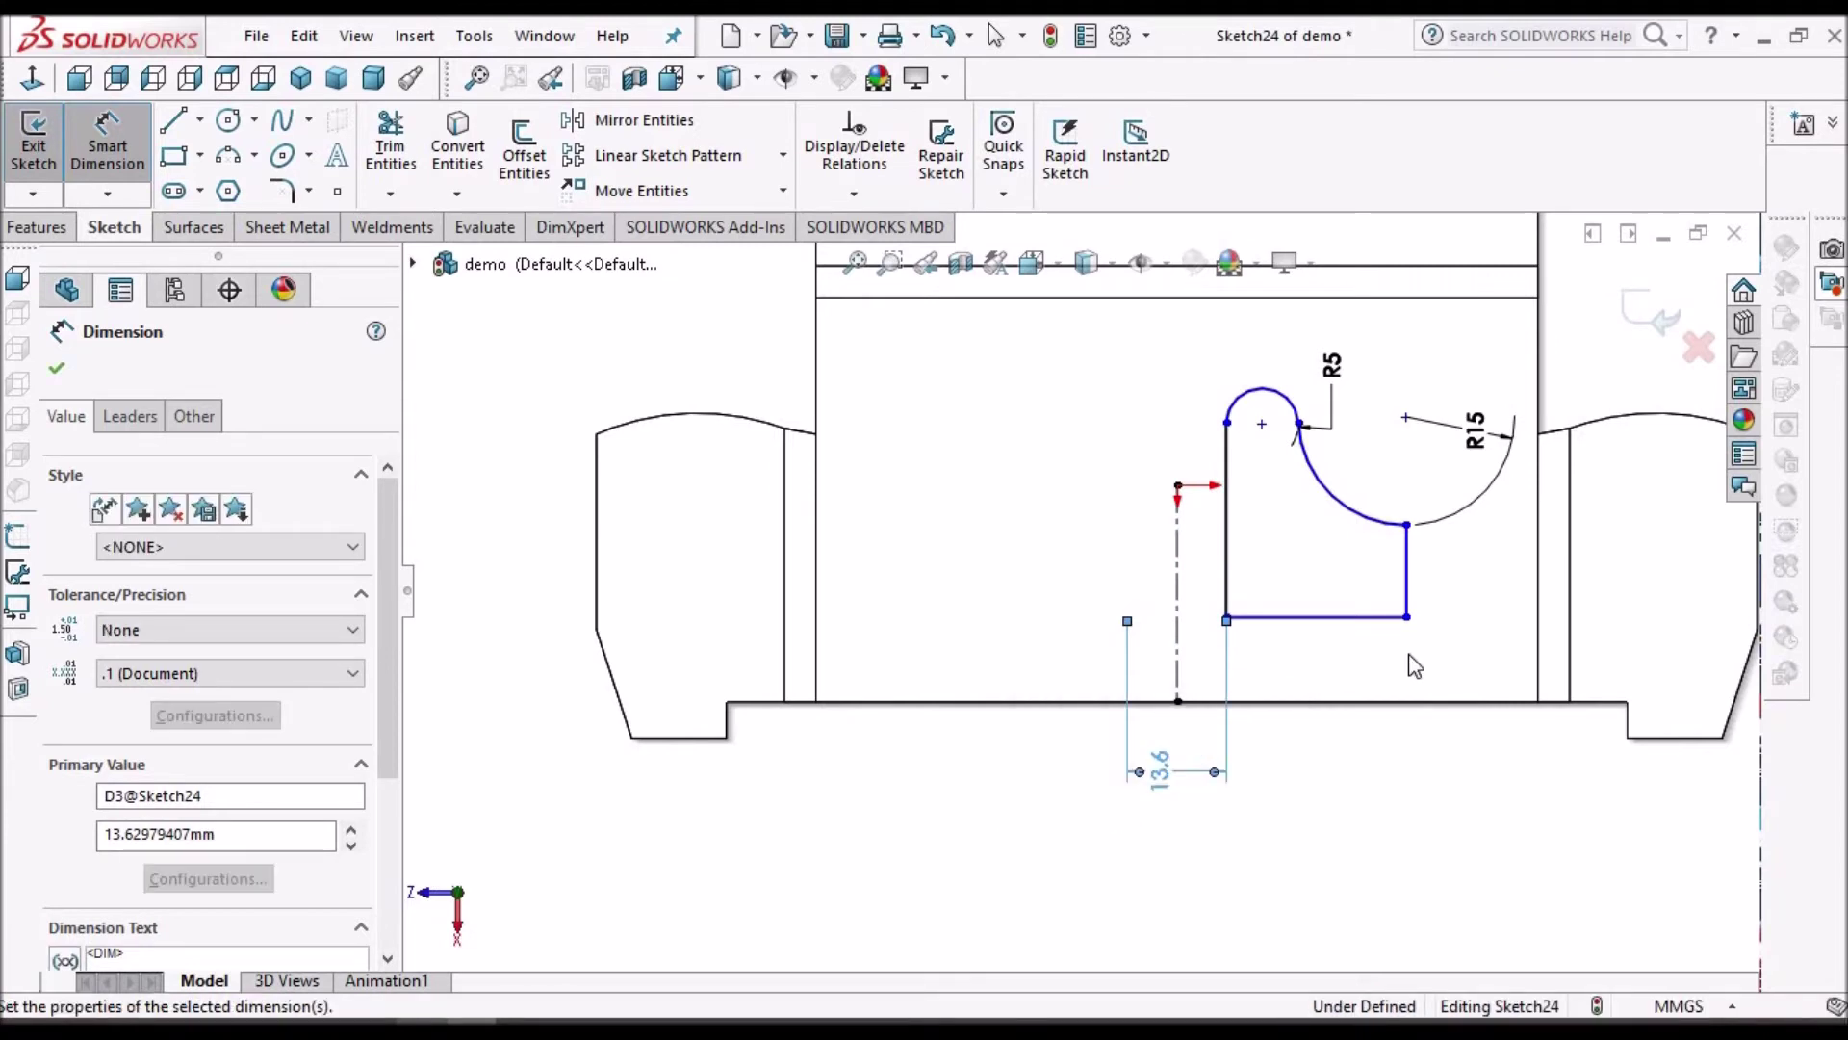
pyautogui.click(1338, 616)
pyautogui.click(1178, 578)
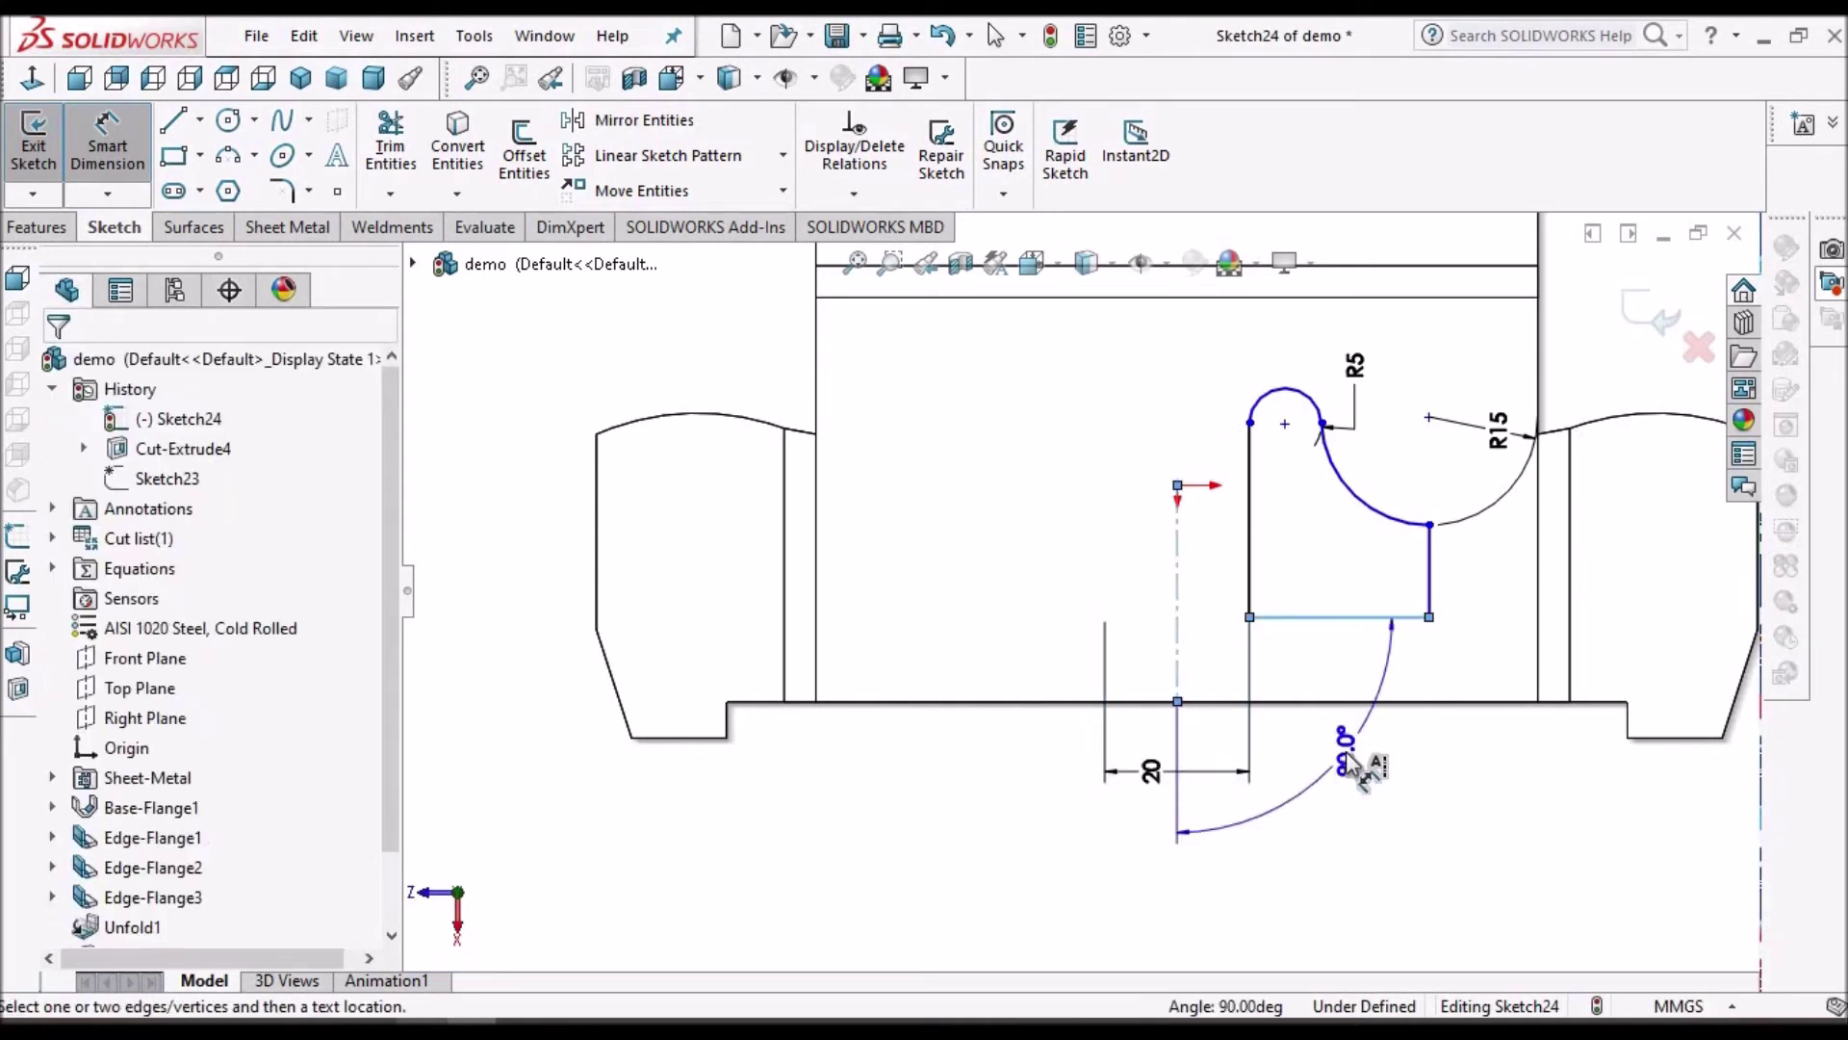
pyautogui.click(1346, 751)
pyautogui.click(1215, 356)
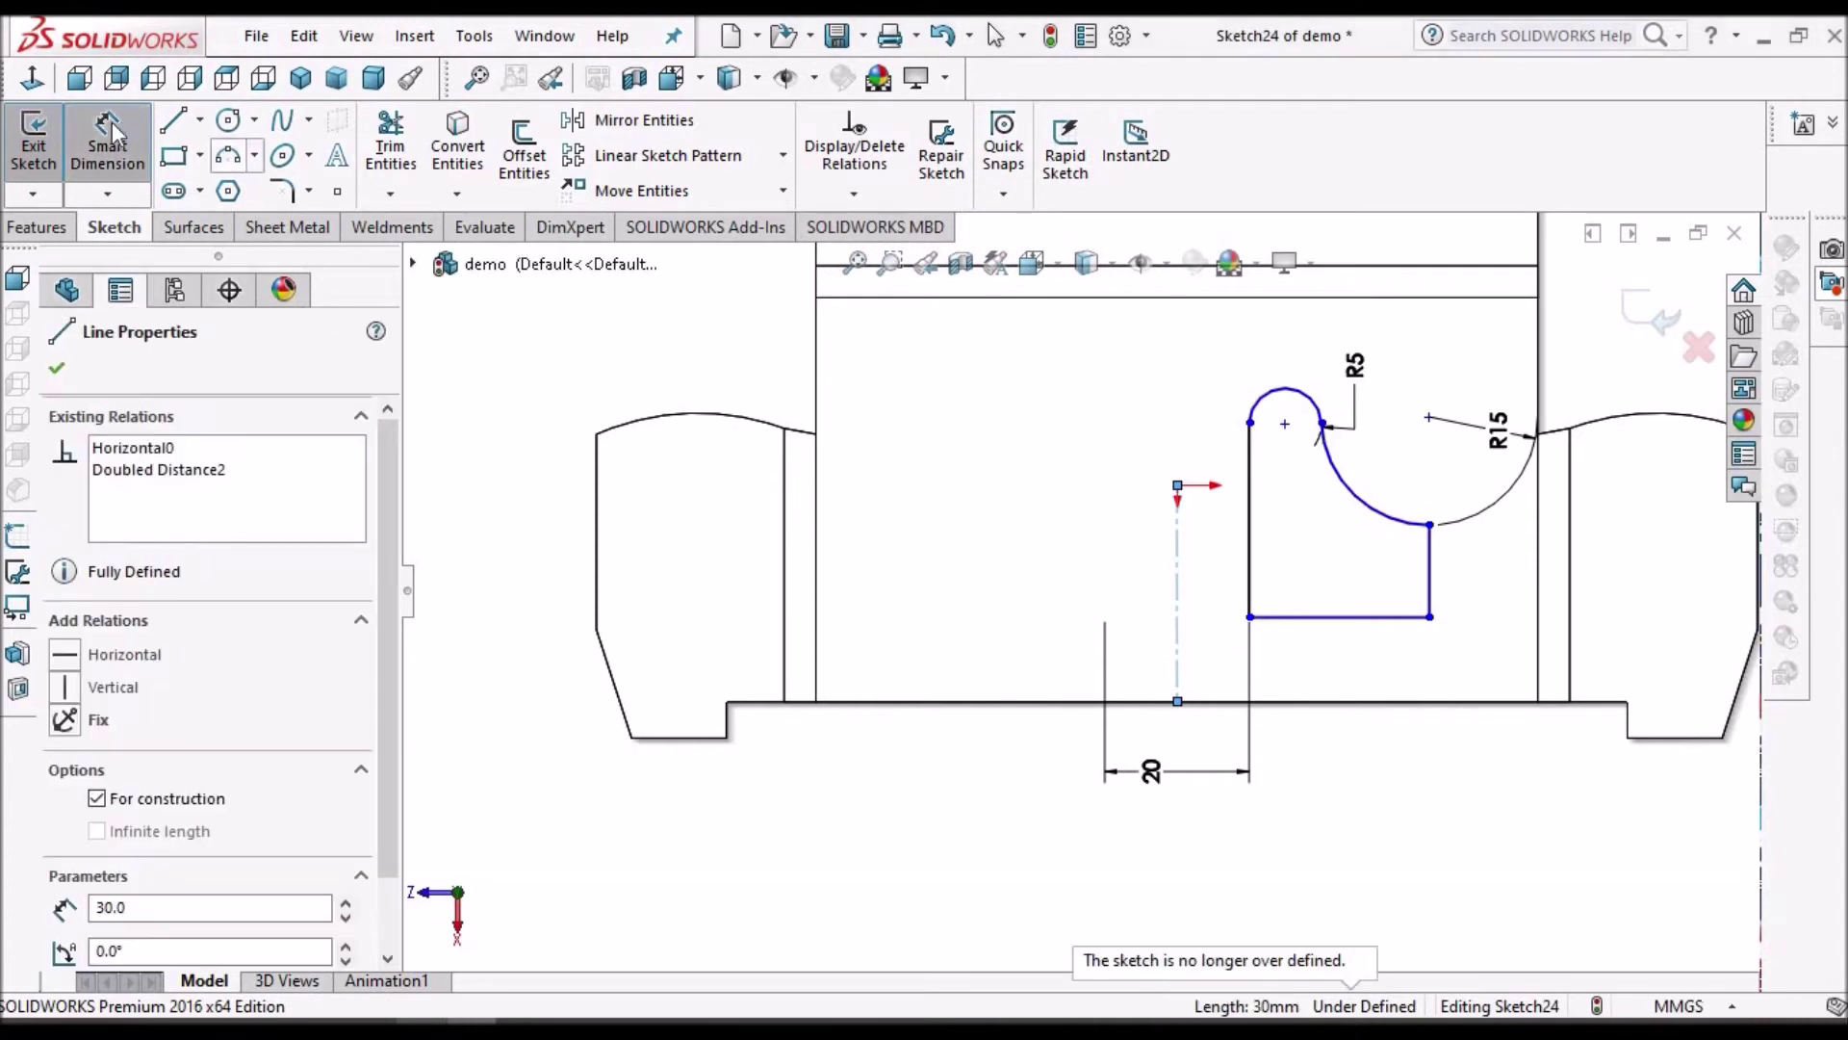
pyautogui.click(1396, 779)
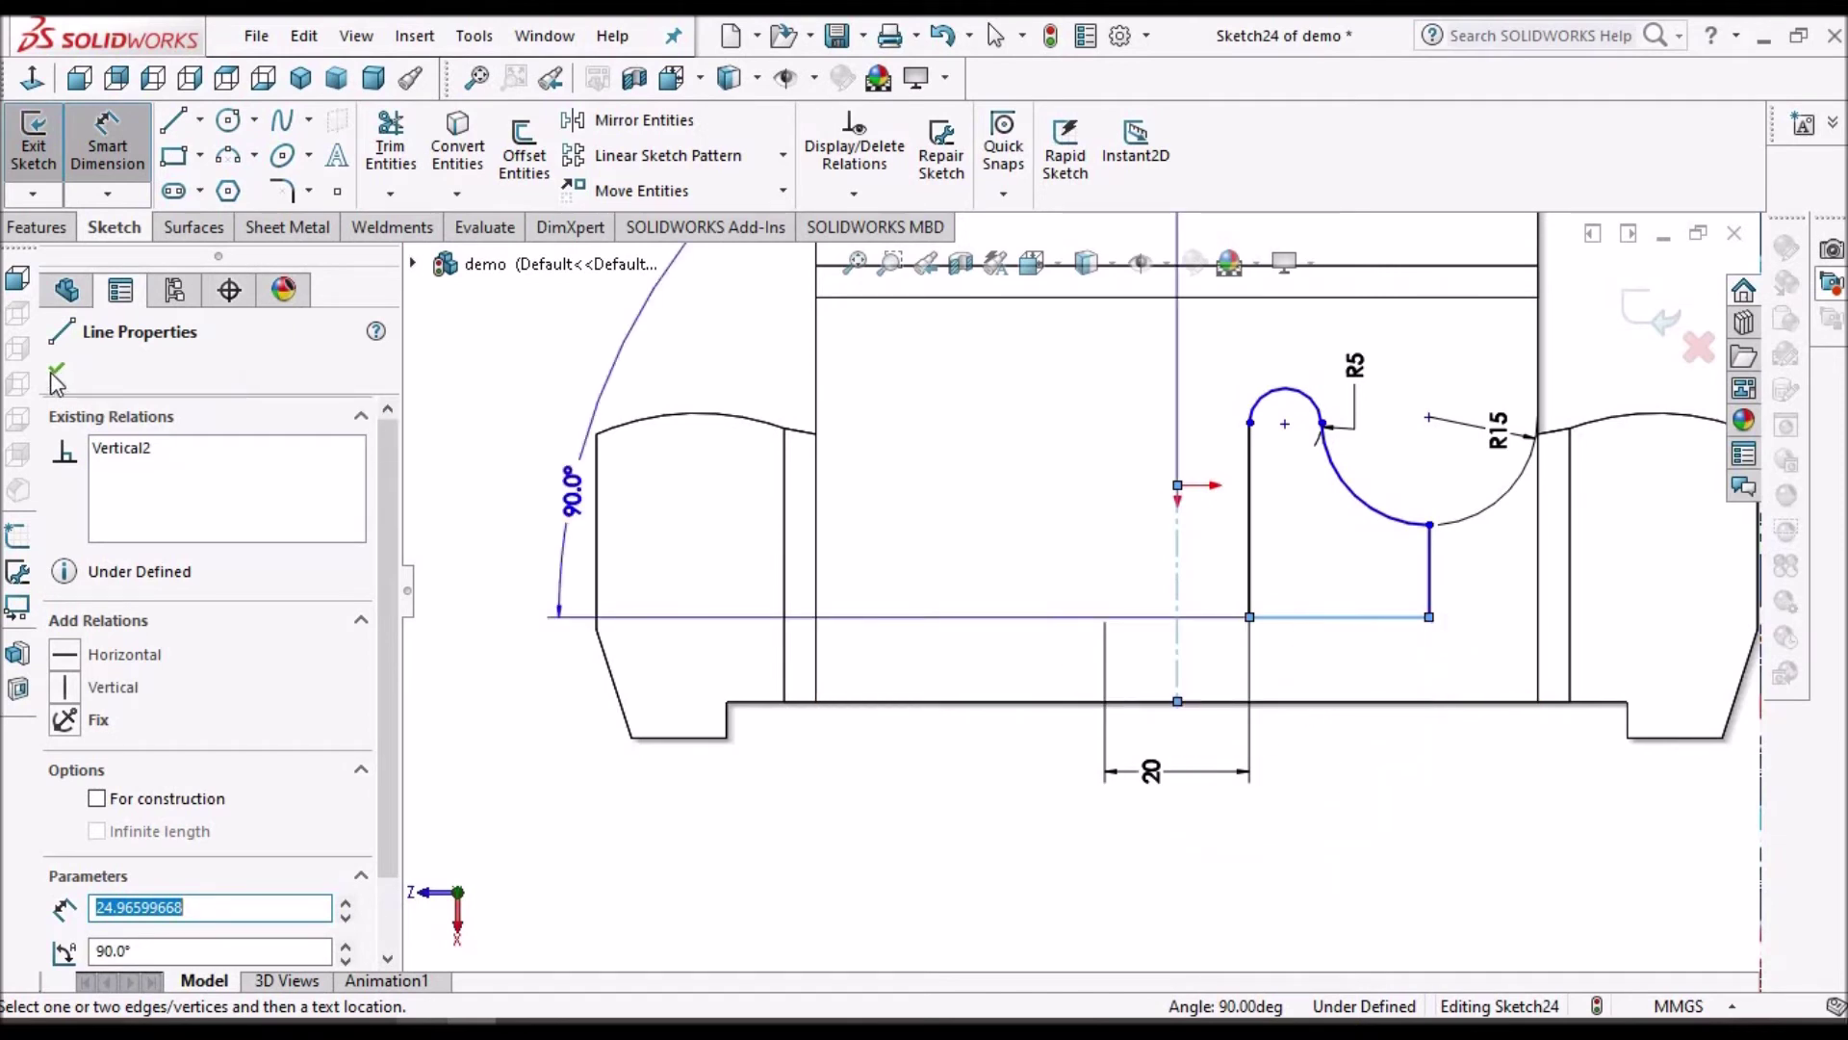
pyautogui.press('Escape')
pyautogui.press('Escape')
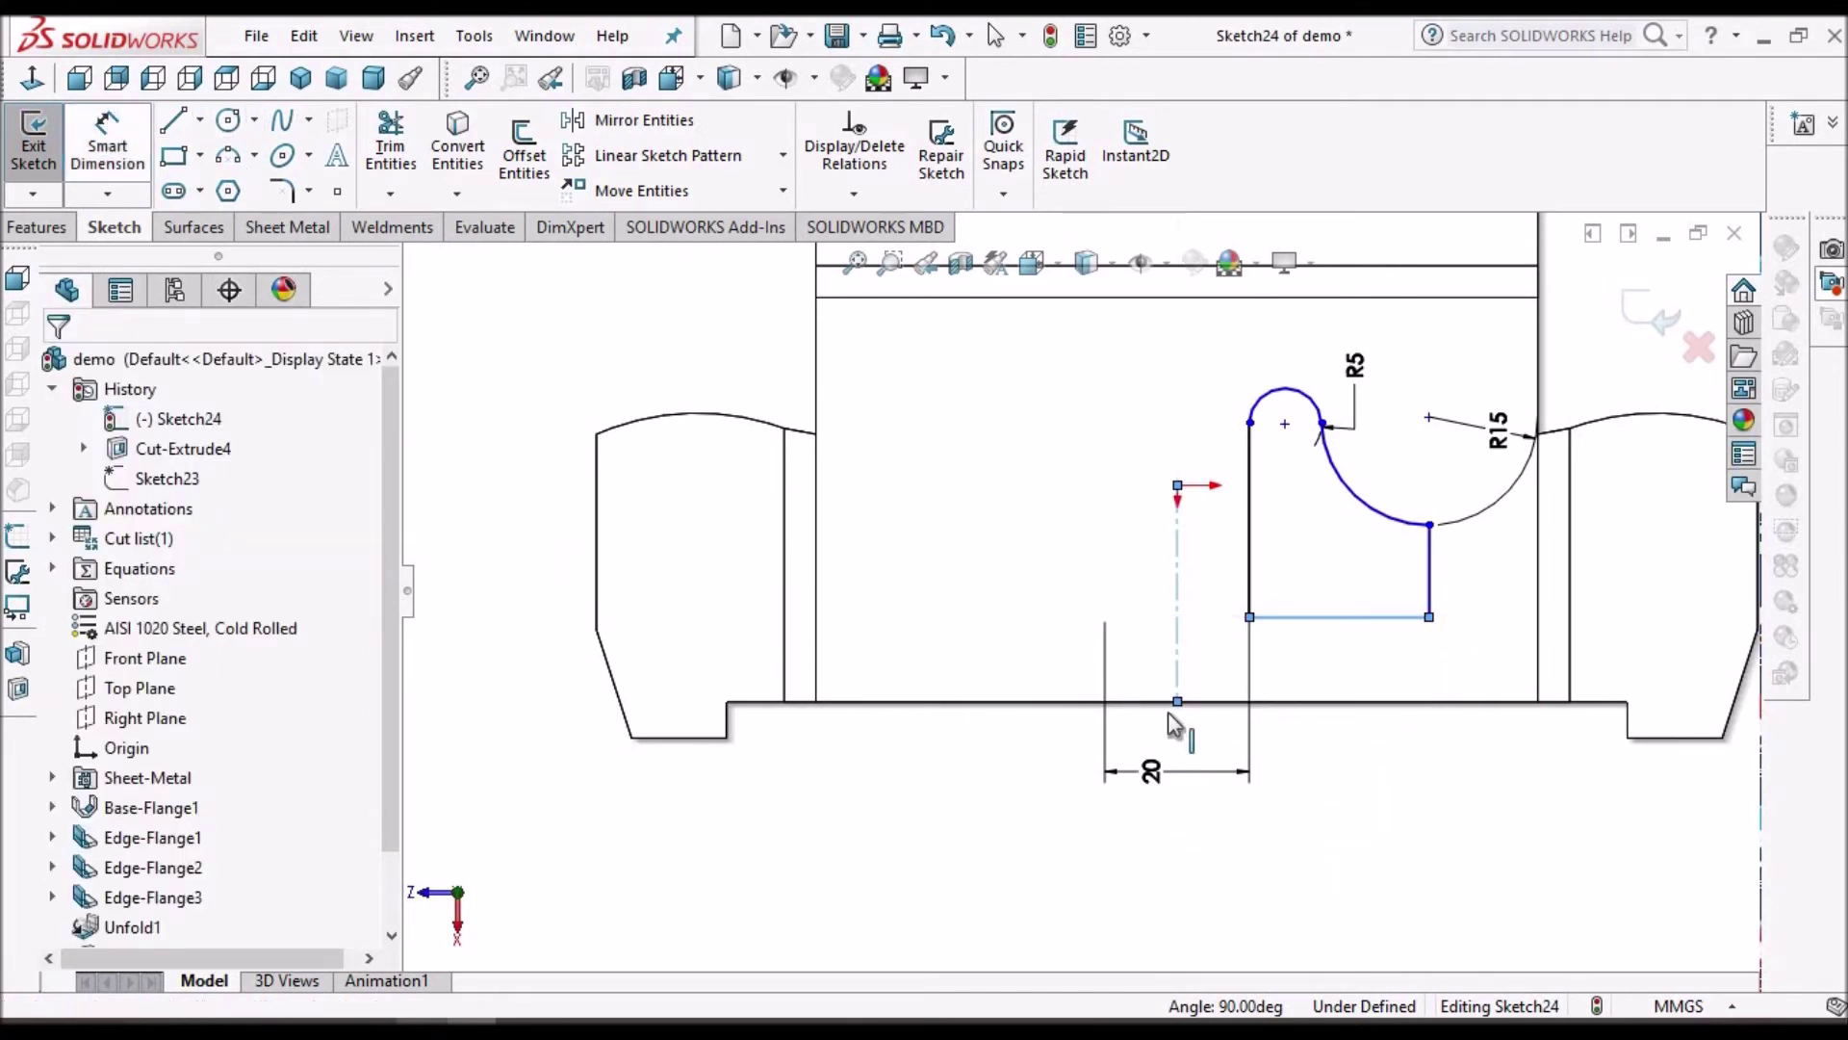
# Step: Dimension the profile 20 mm wide and its right side 20 mm tall
pyautogui.click(1434, 588)
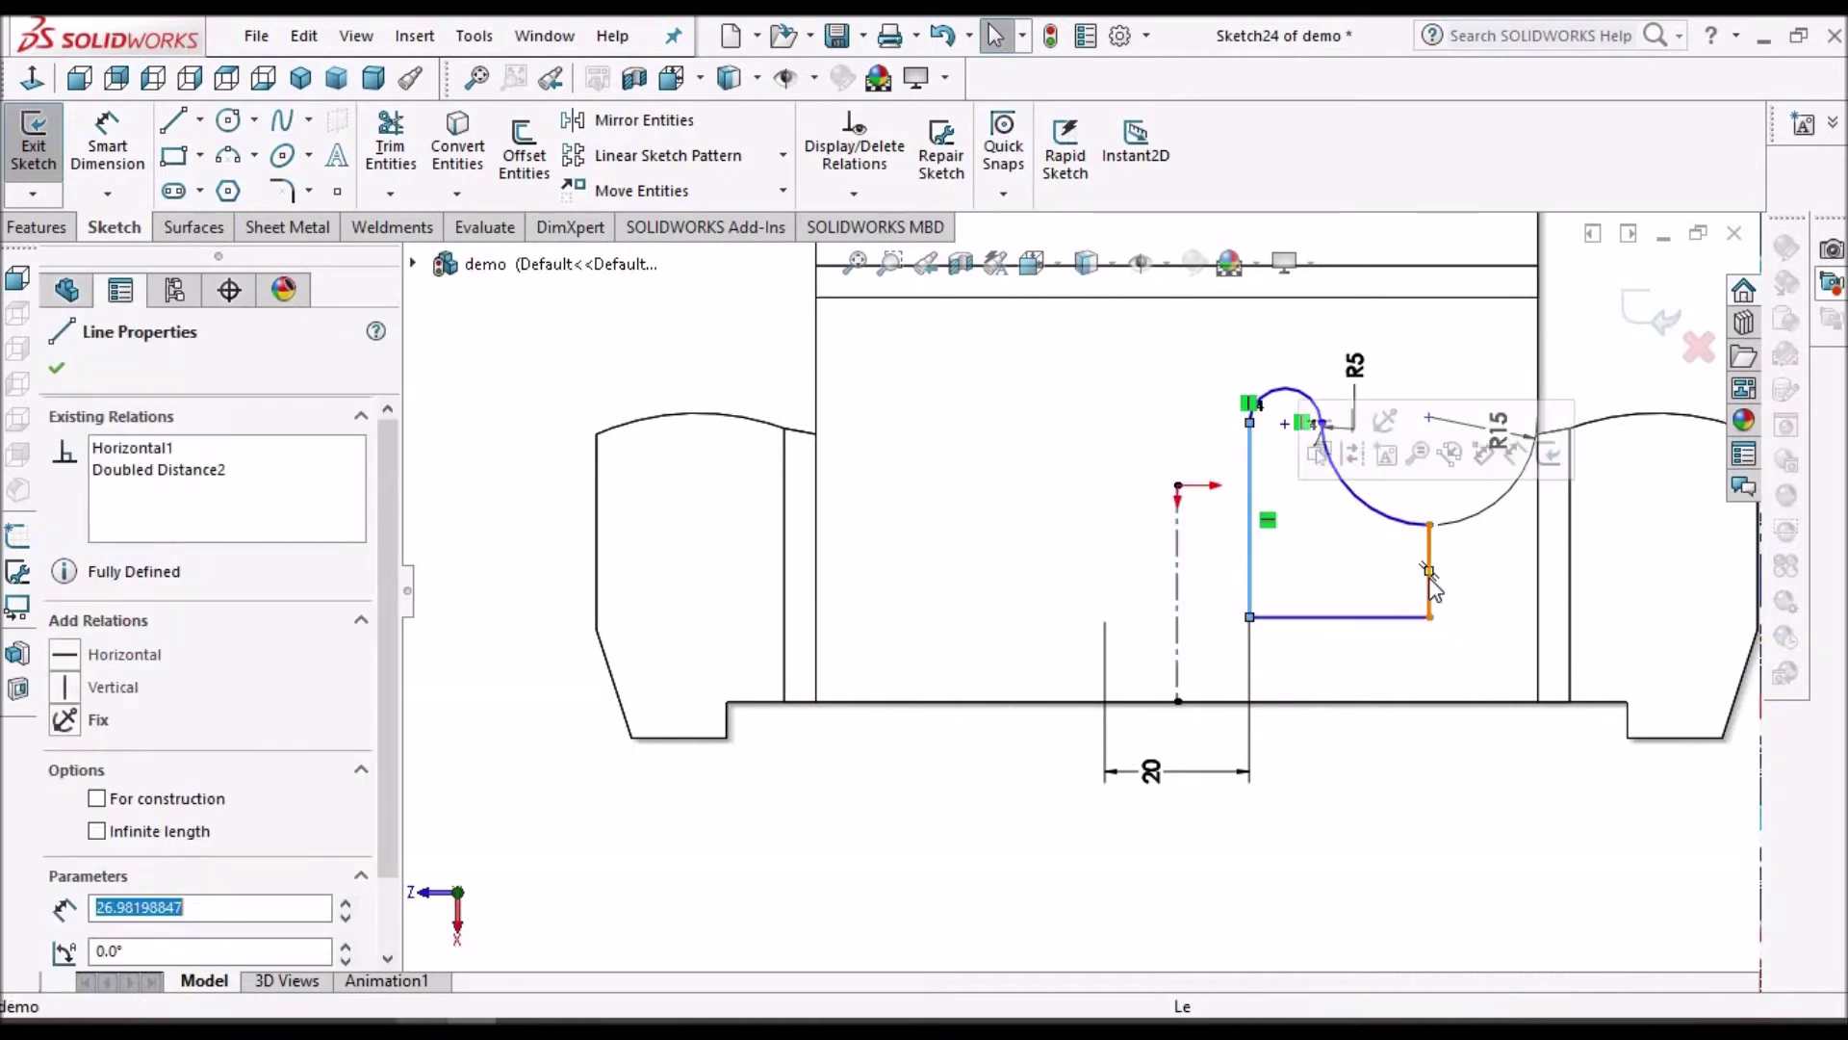
pyautogui.press('d')
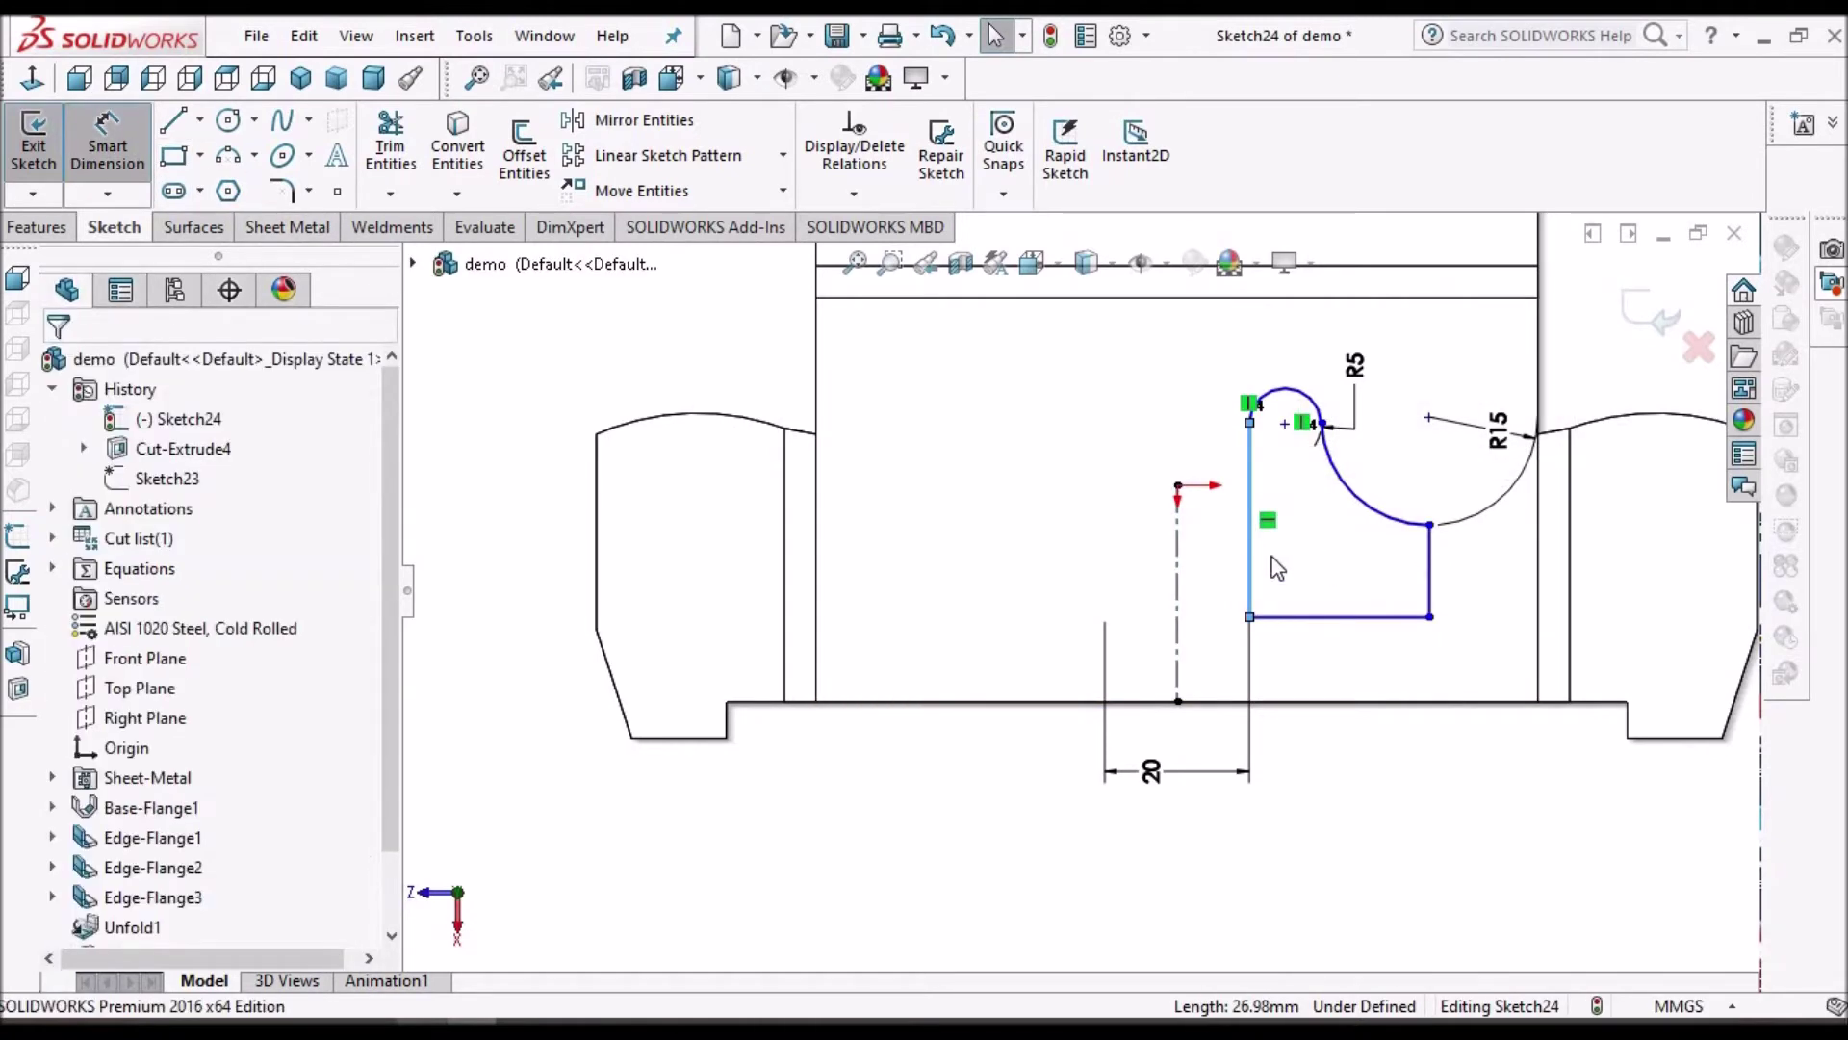
pyautogui.click(1252, 568)
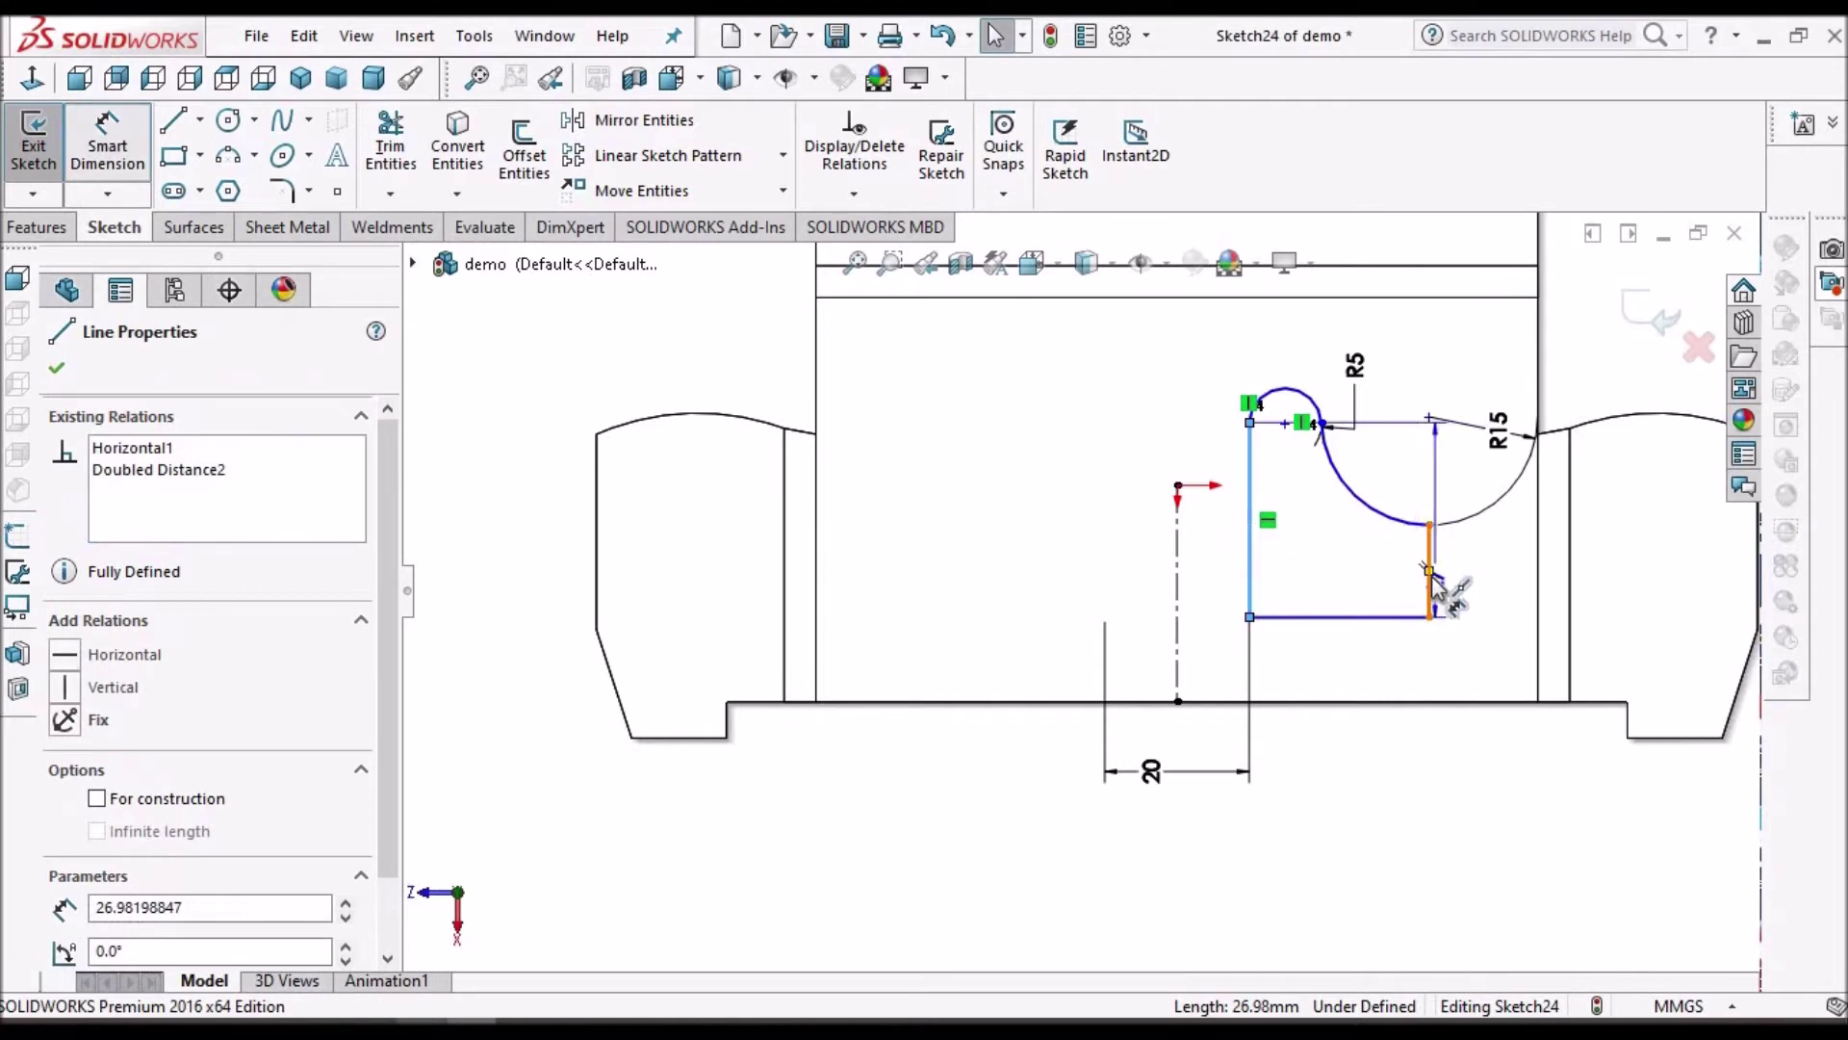
pyautogui.click(1372, 768)
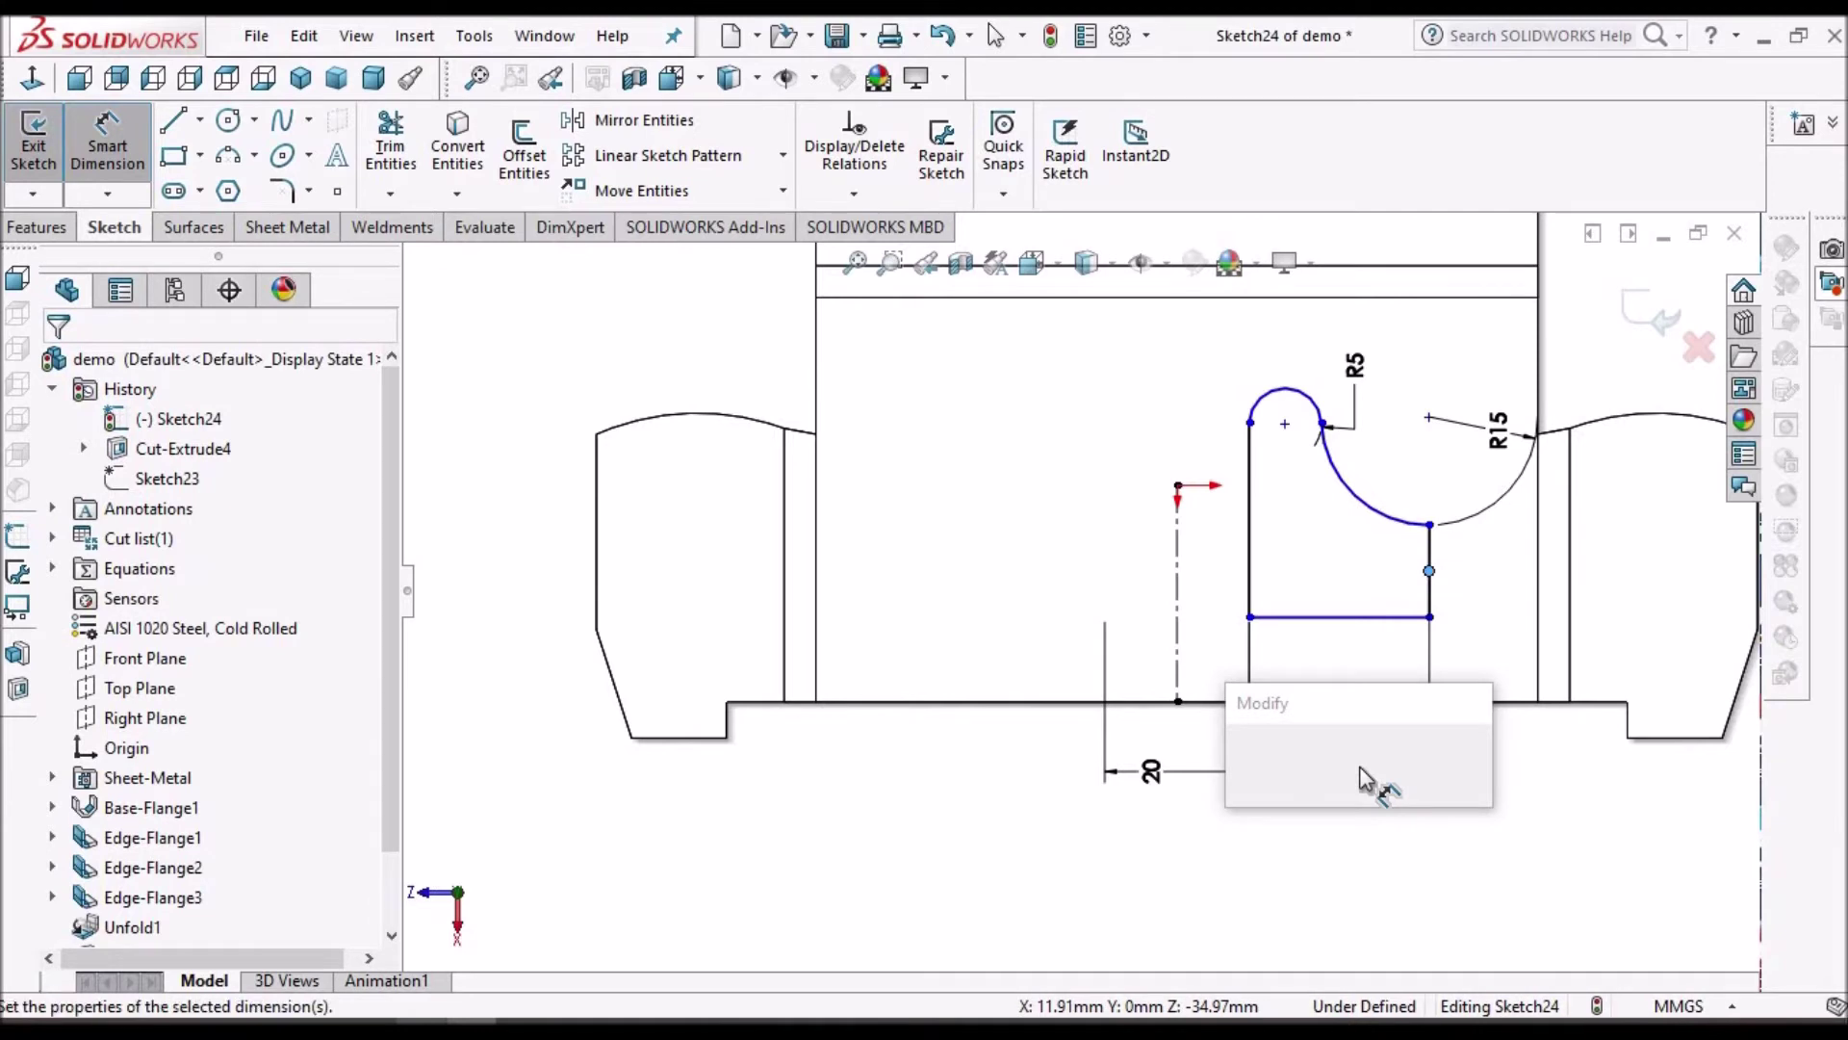
pyautogui.write('25')
pyautogui.press('Return')
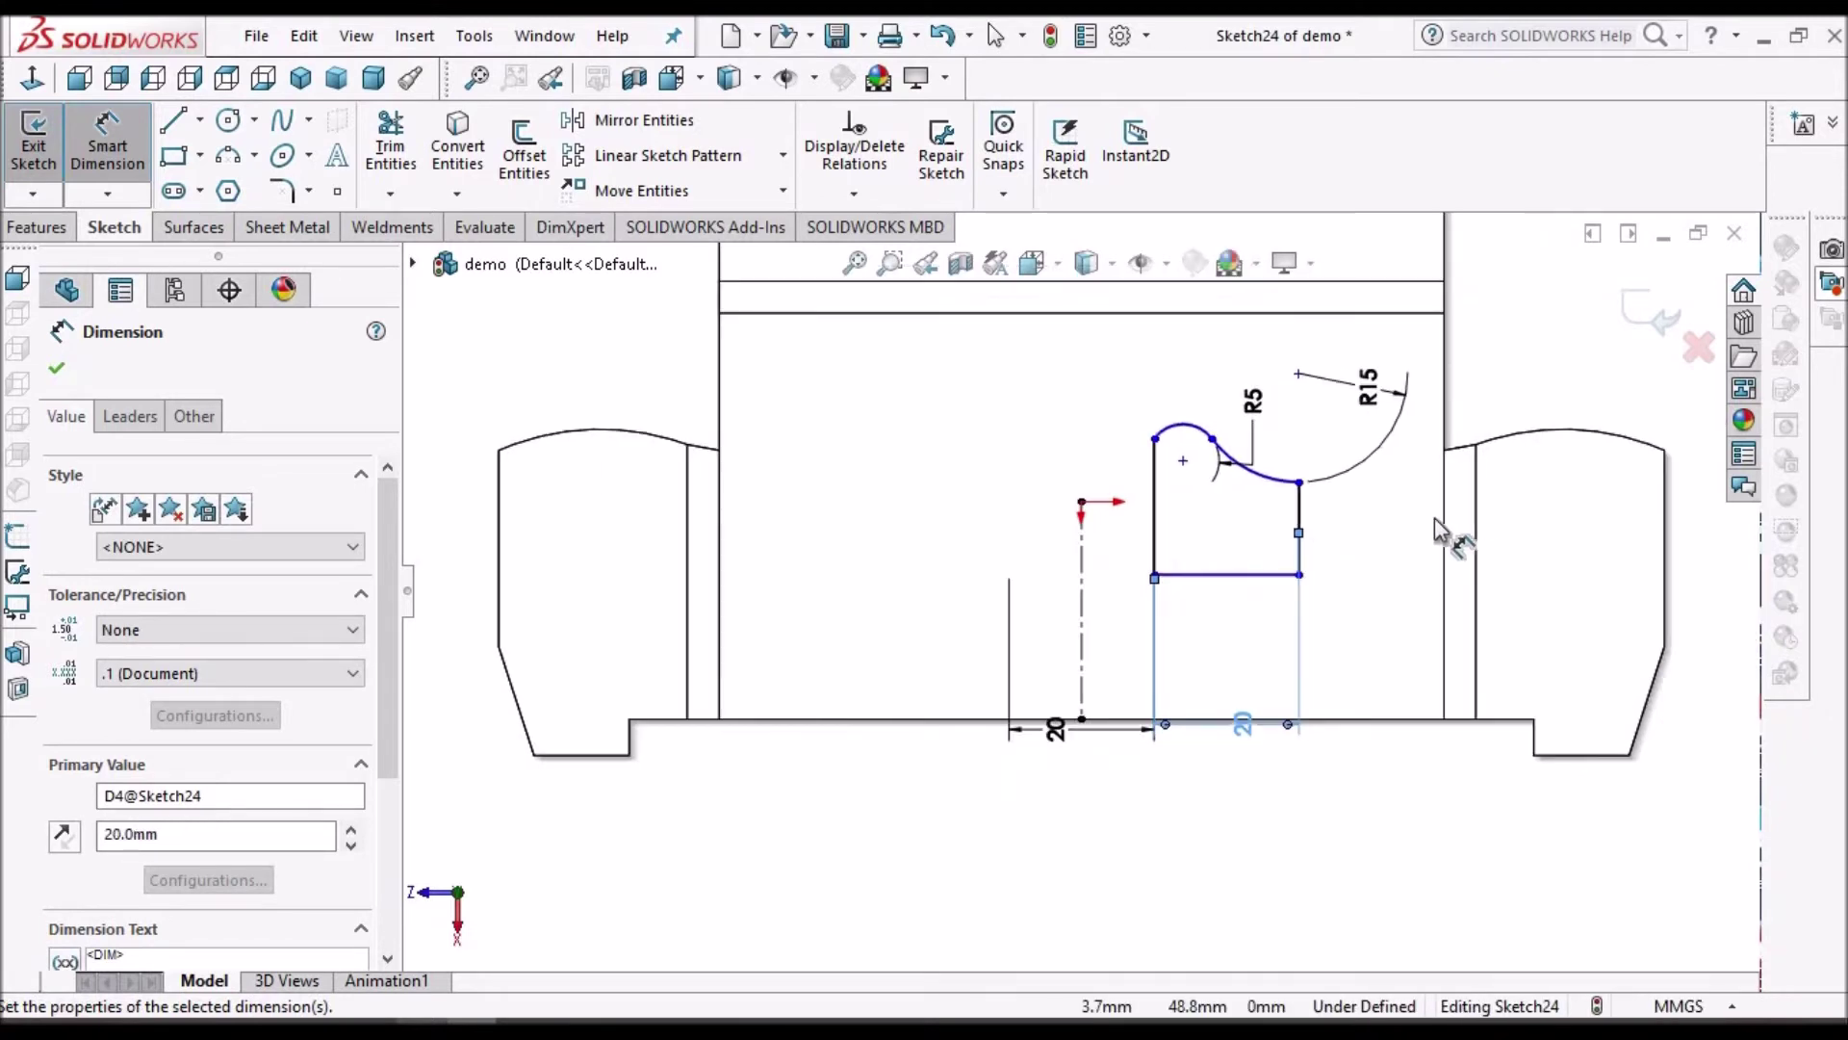
pyautogui.scroll(-1, 1324, 510)
pyautogui.scroll(-1, 1319, 520)
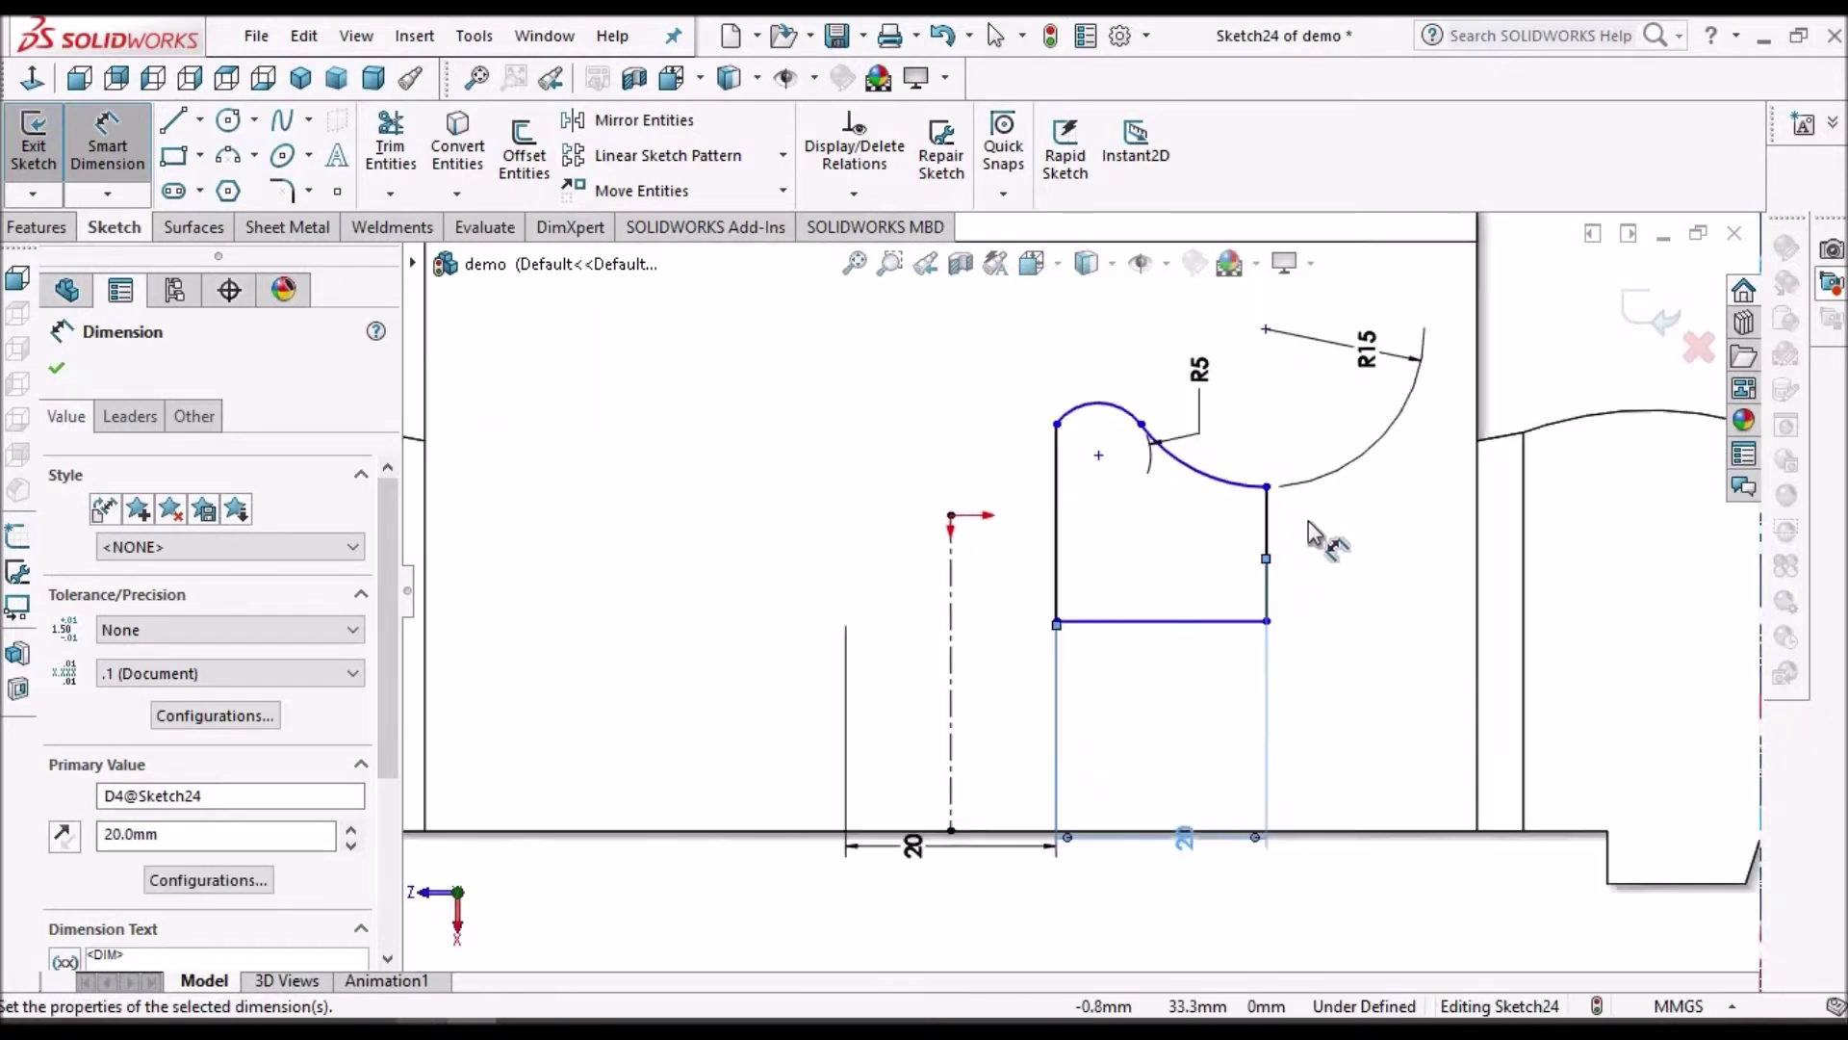
pyautogui.scroll(-1, 1280, 548)
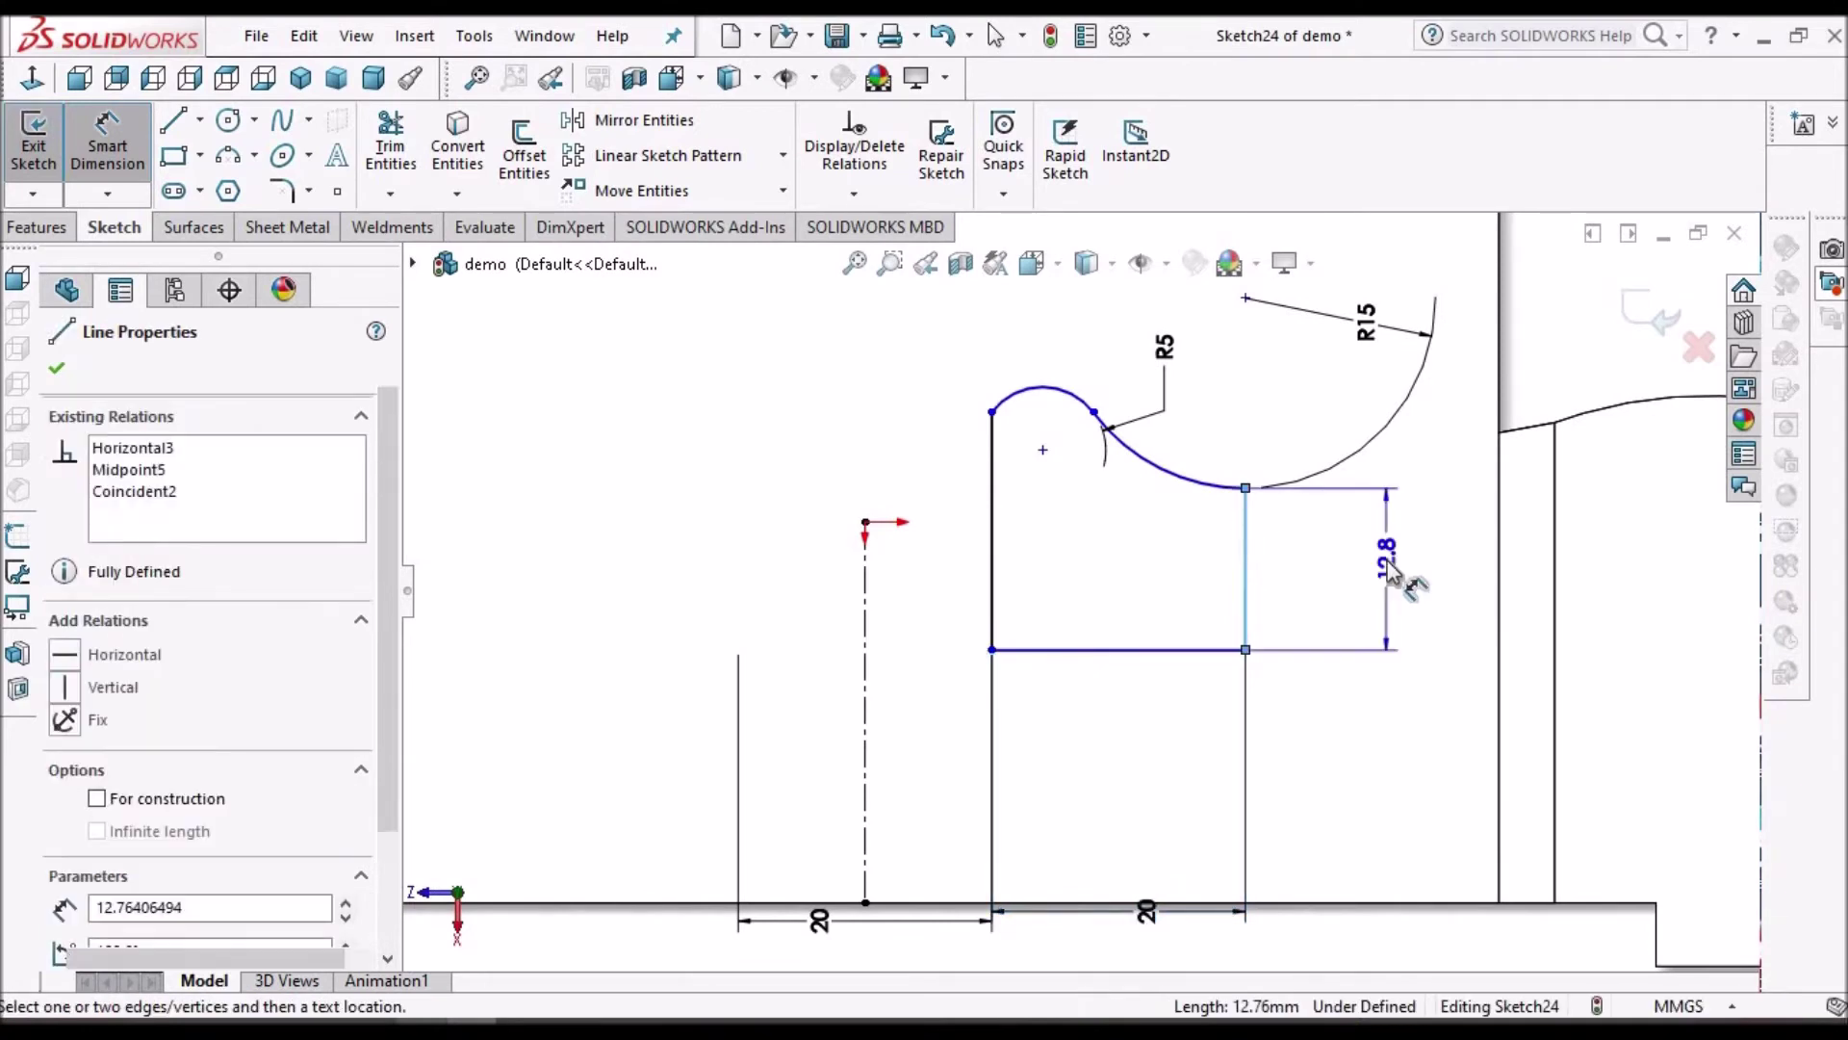
pyautogui.click(1388, 573)
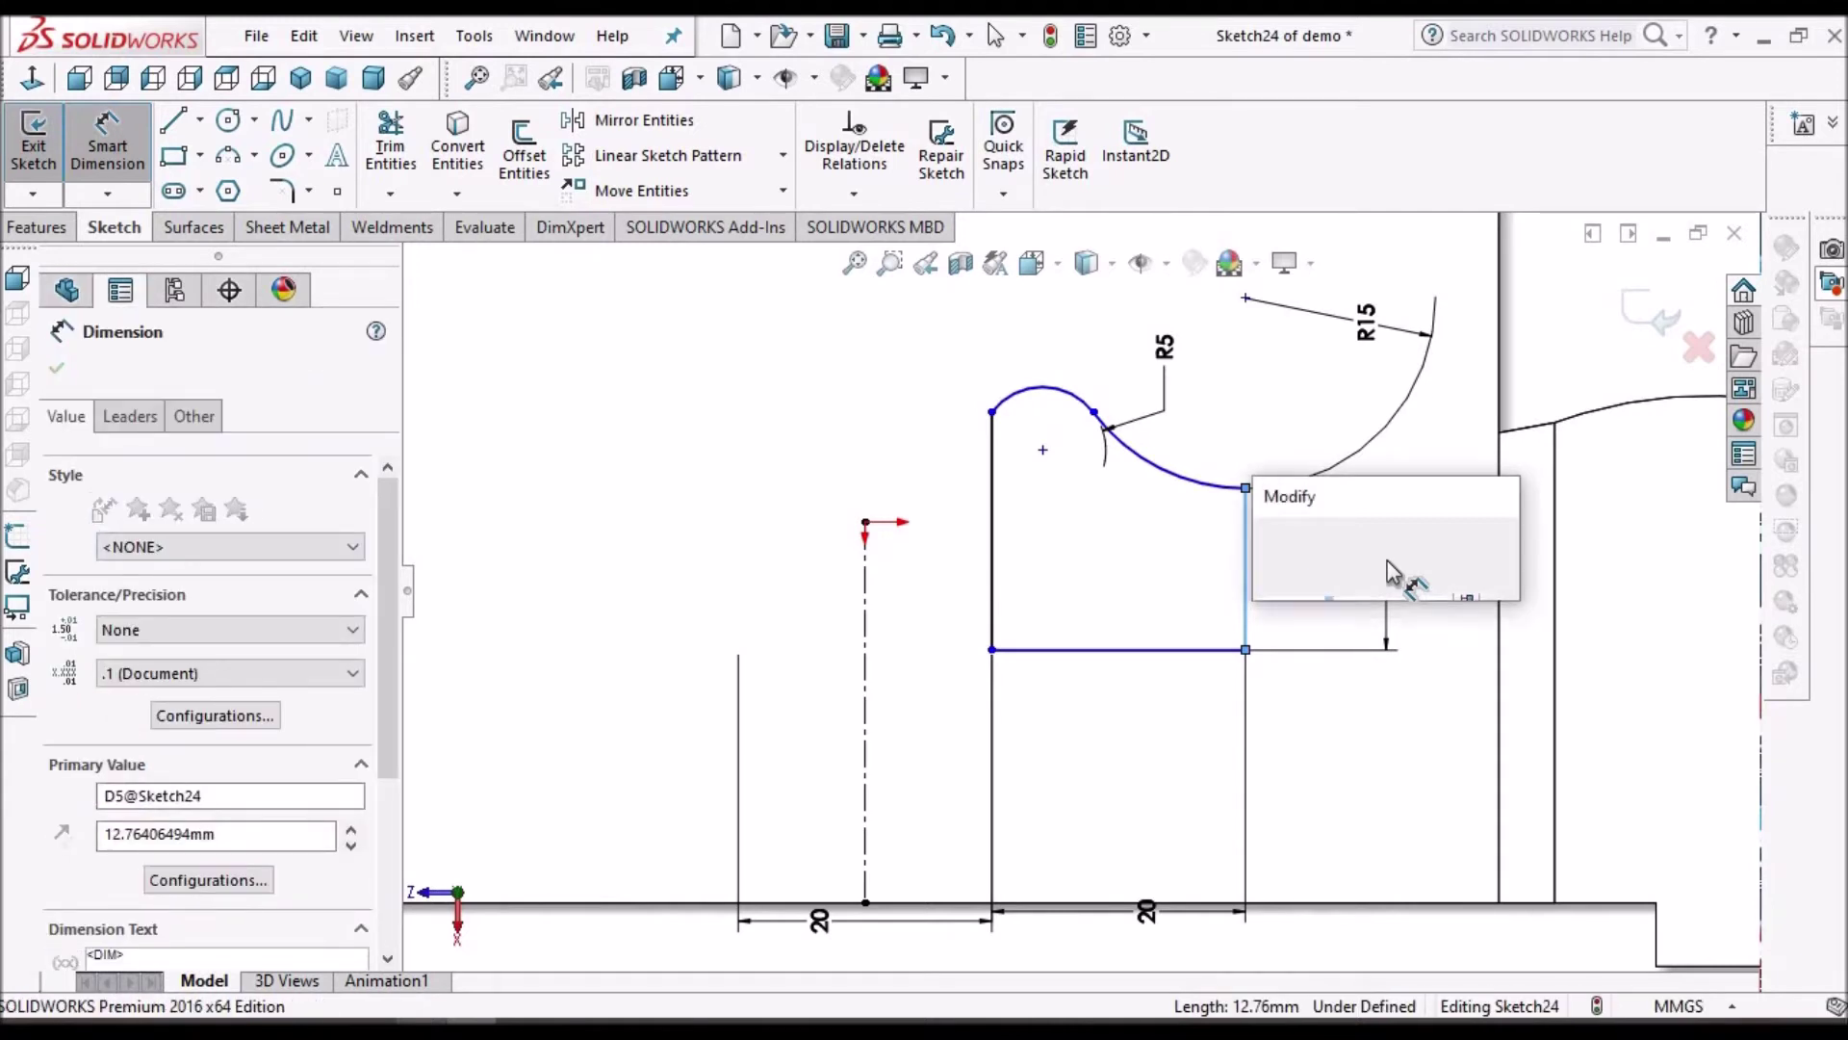
pyautogui.write('20')
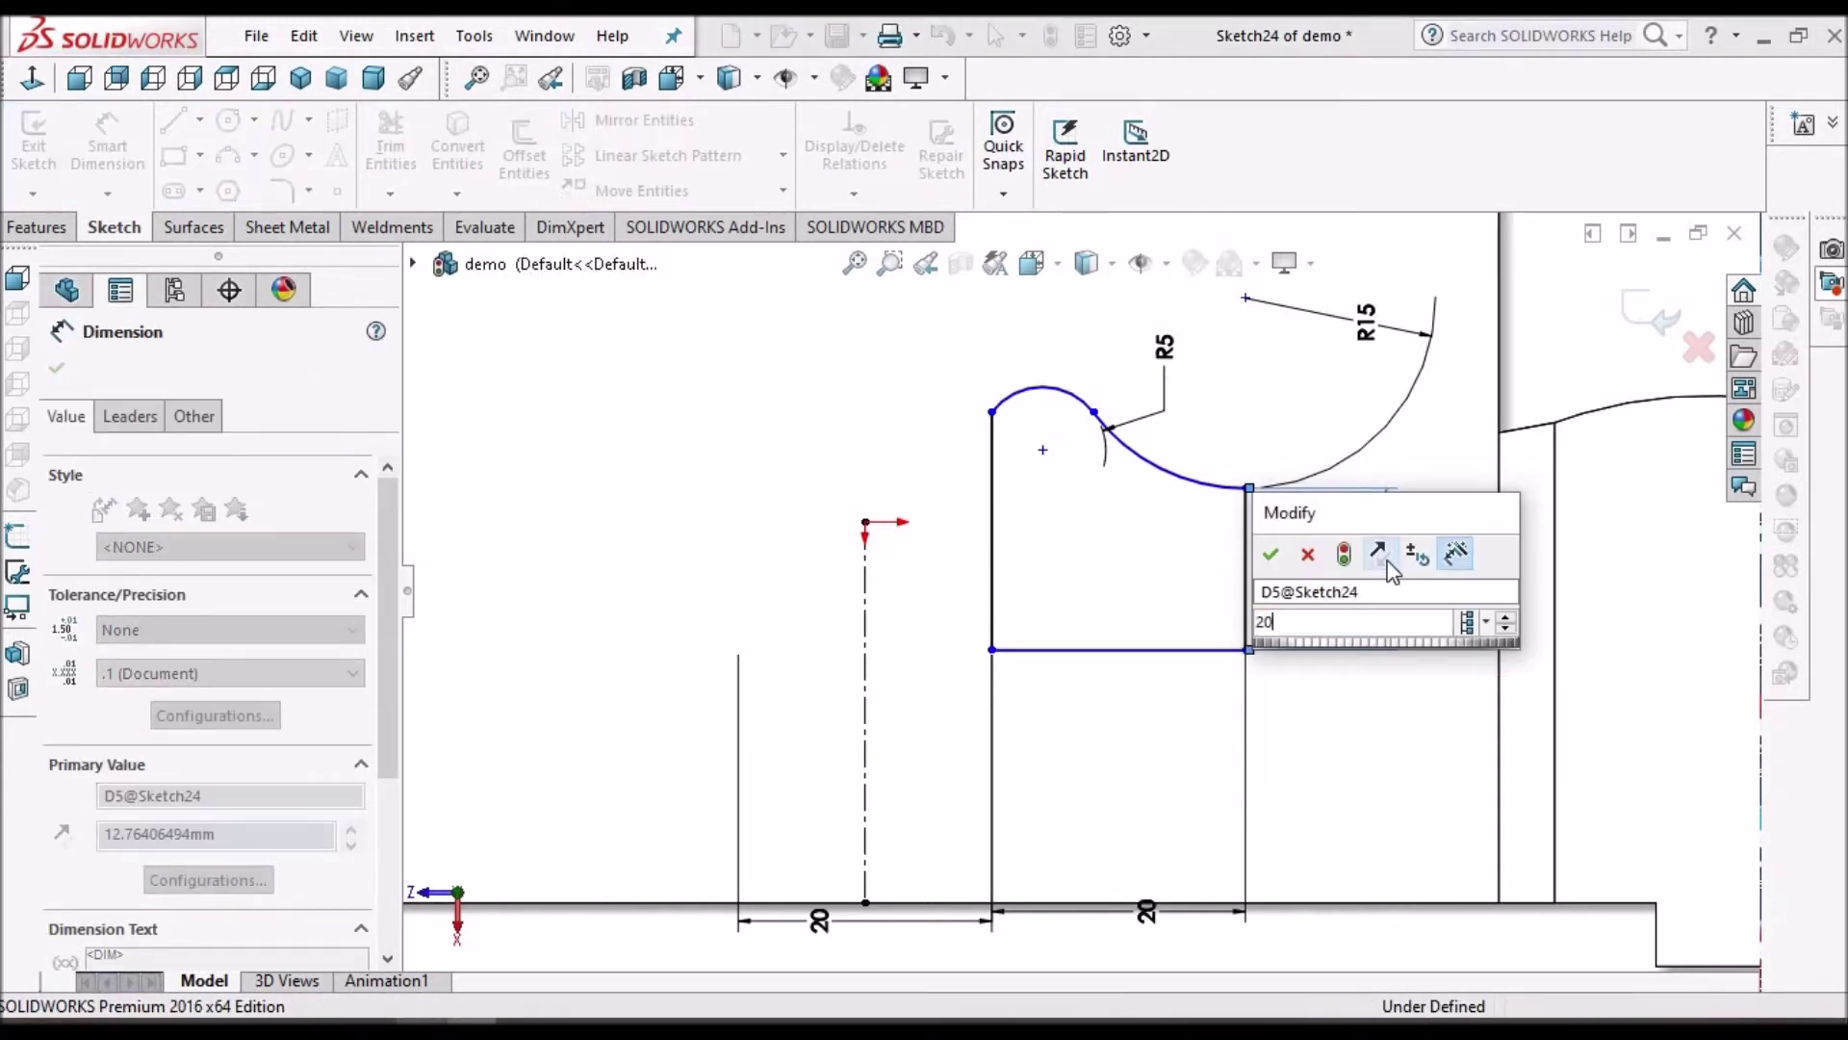
pyautogui.press('Escape')
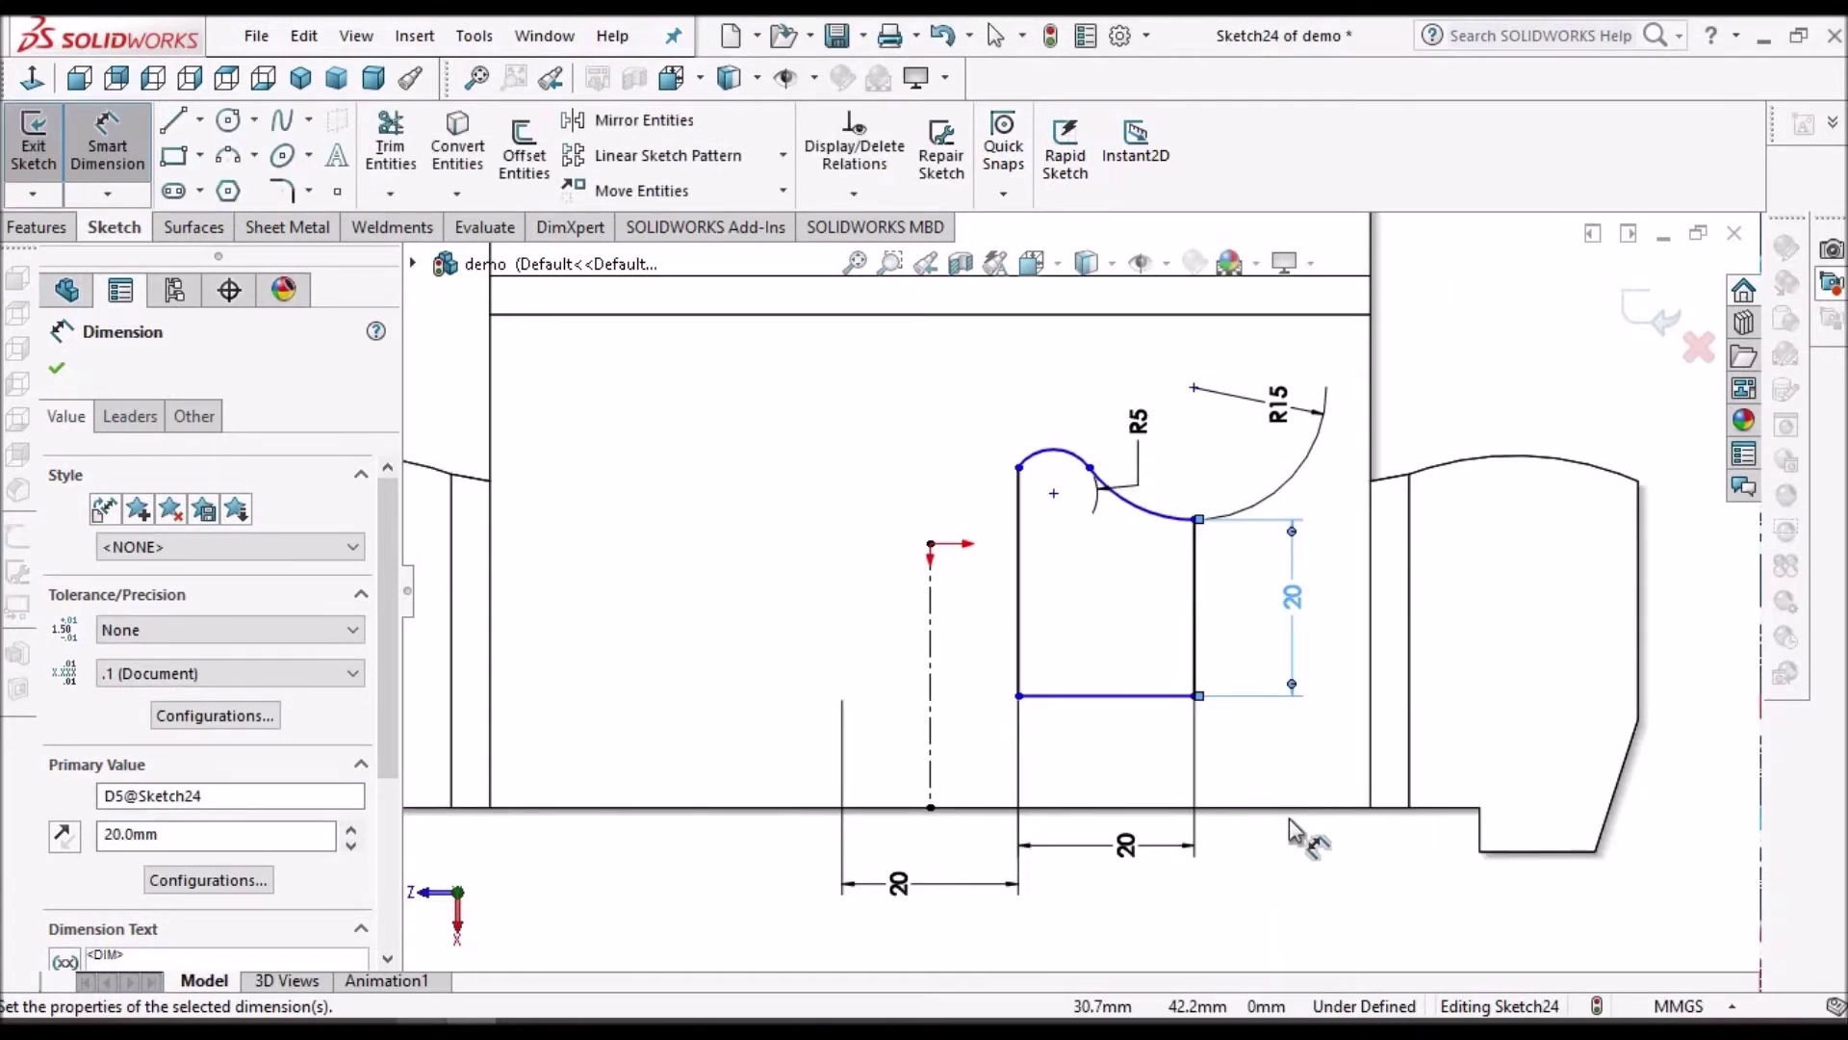
# Step: Set a 10 mm gap between the flange's bottom edge and the profile's bottom line
pyautogui.click(930, 807)
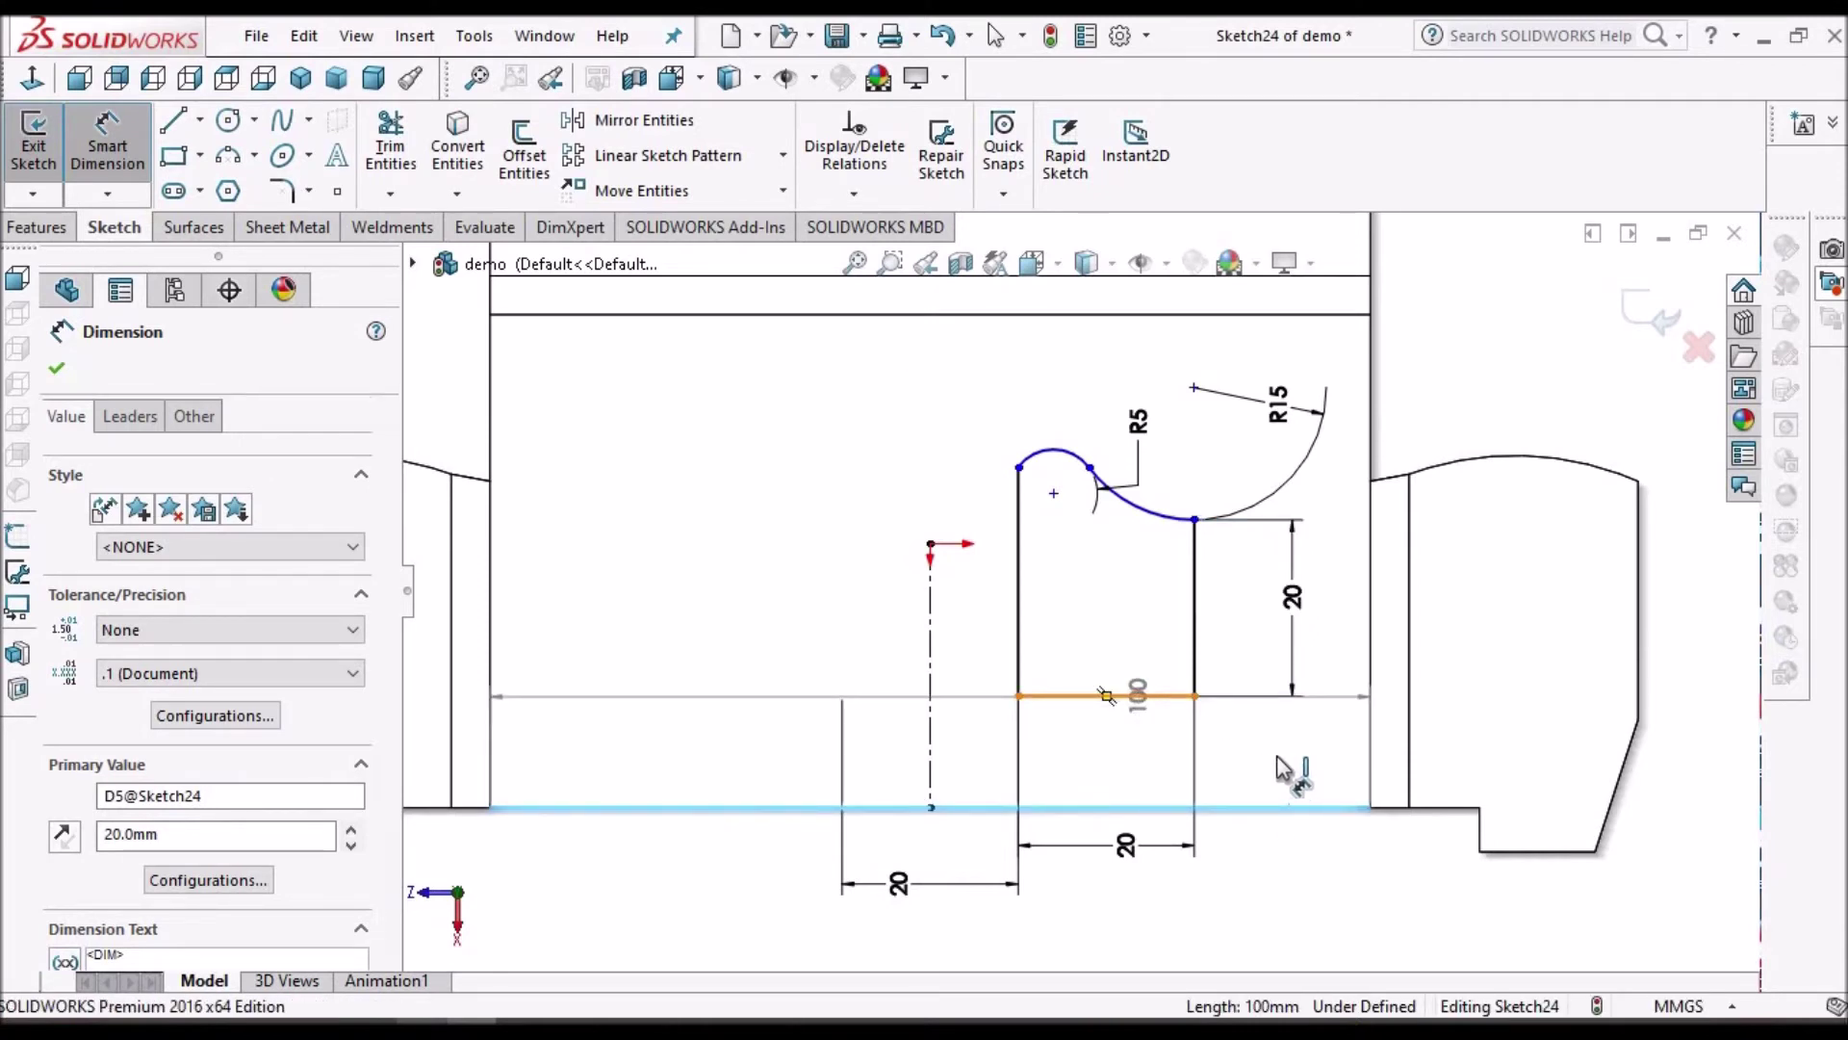
pyautogui.click(1107, 695)
pyautogui.click(1278, 761)
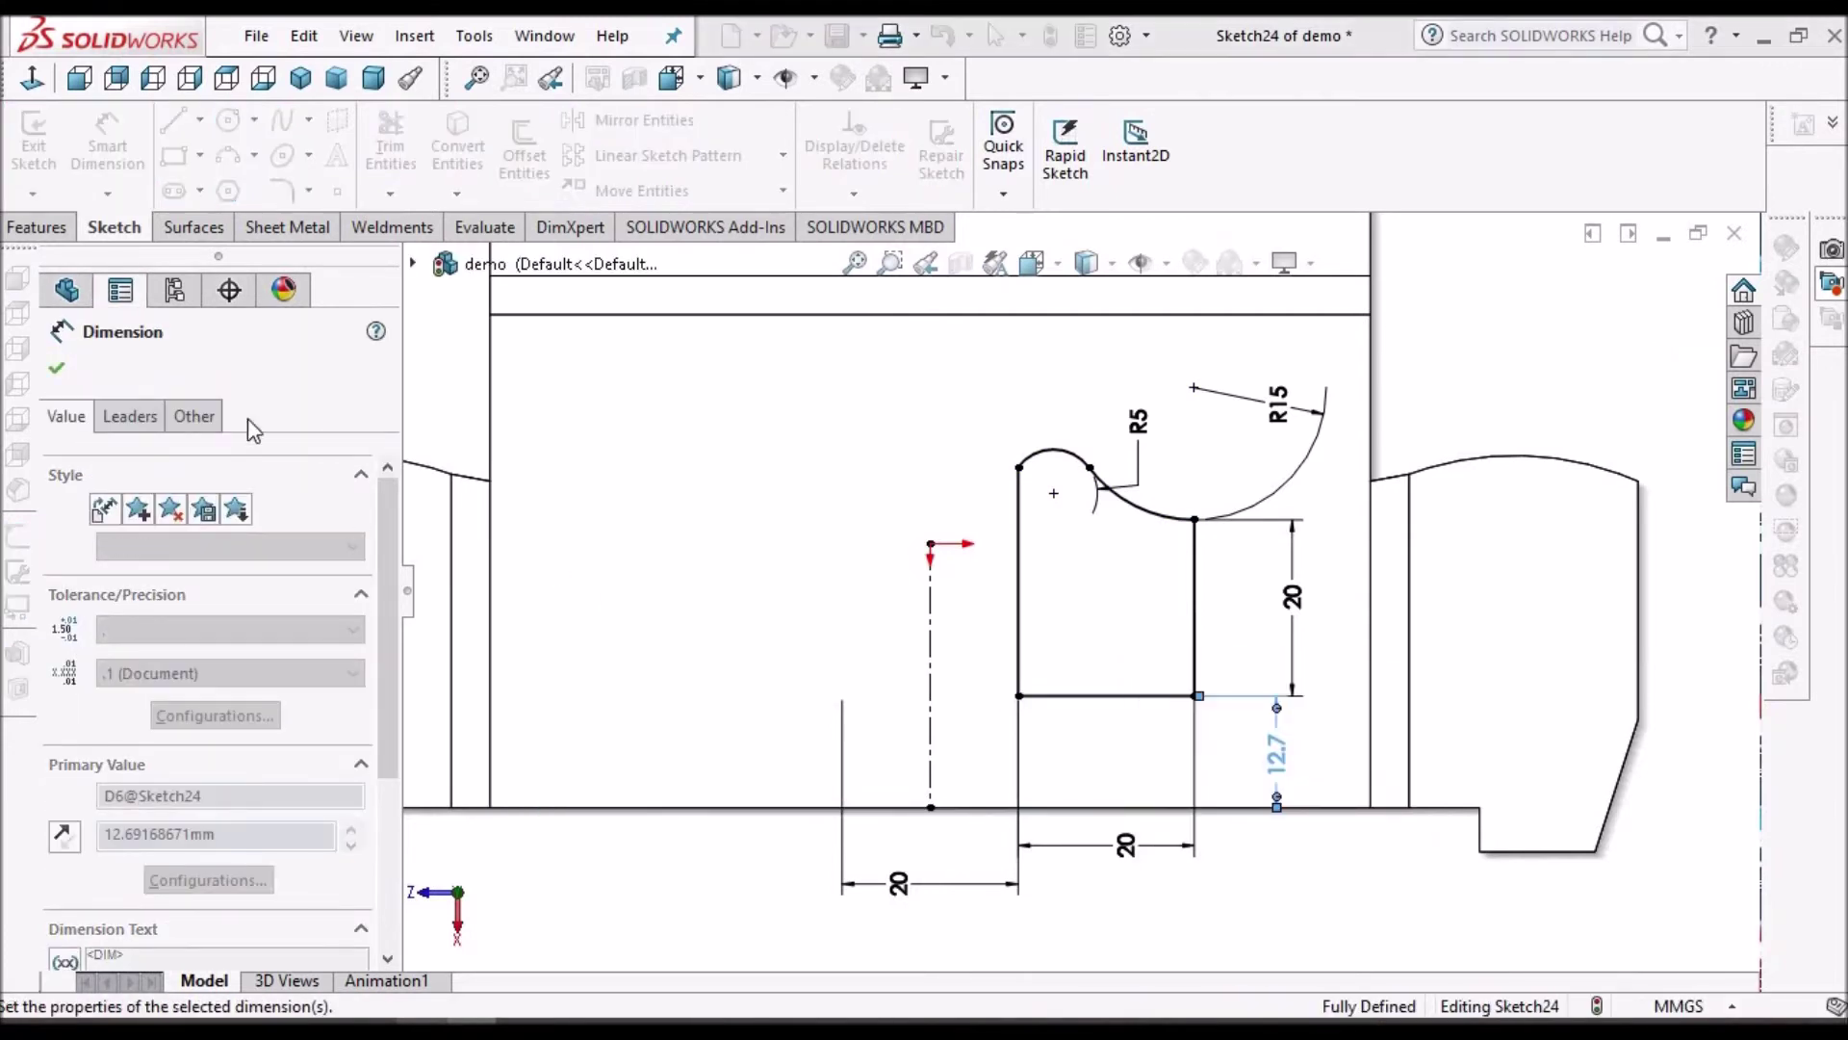
pyautogui.write('10')
pyautogui.press('Return')
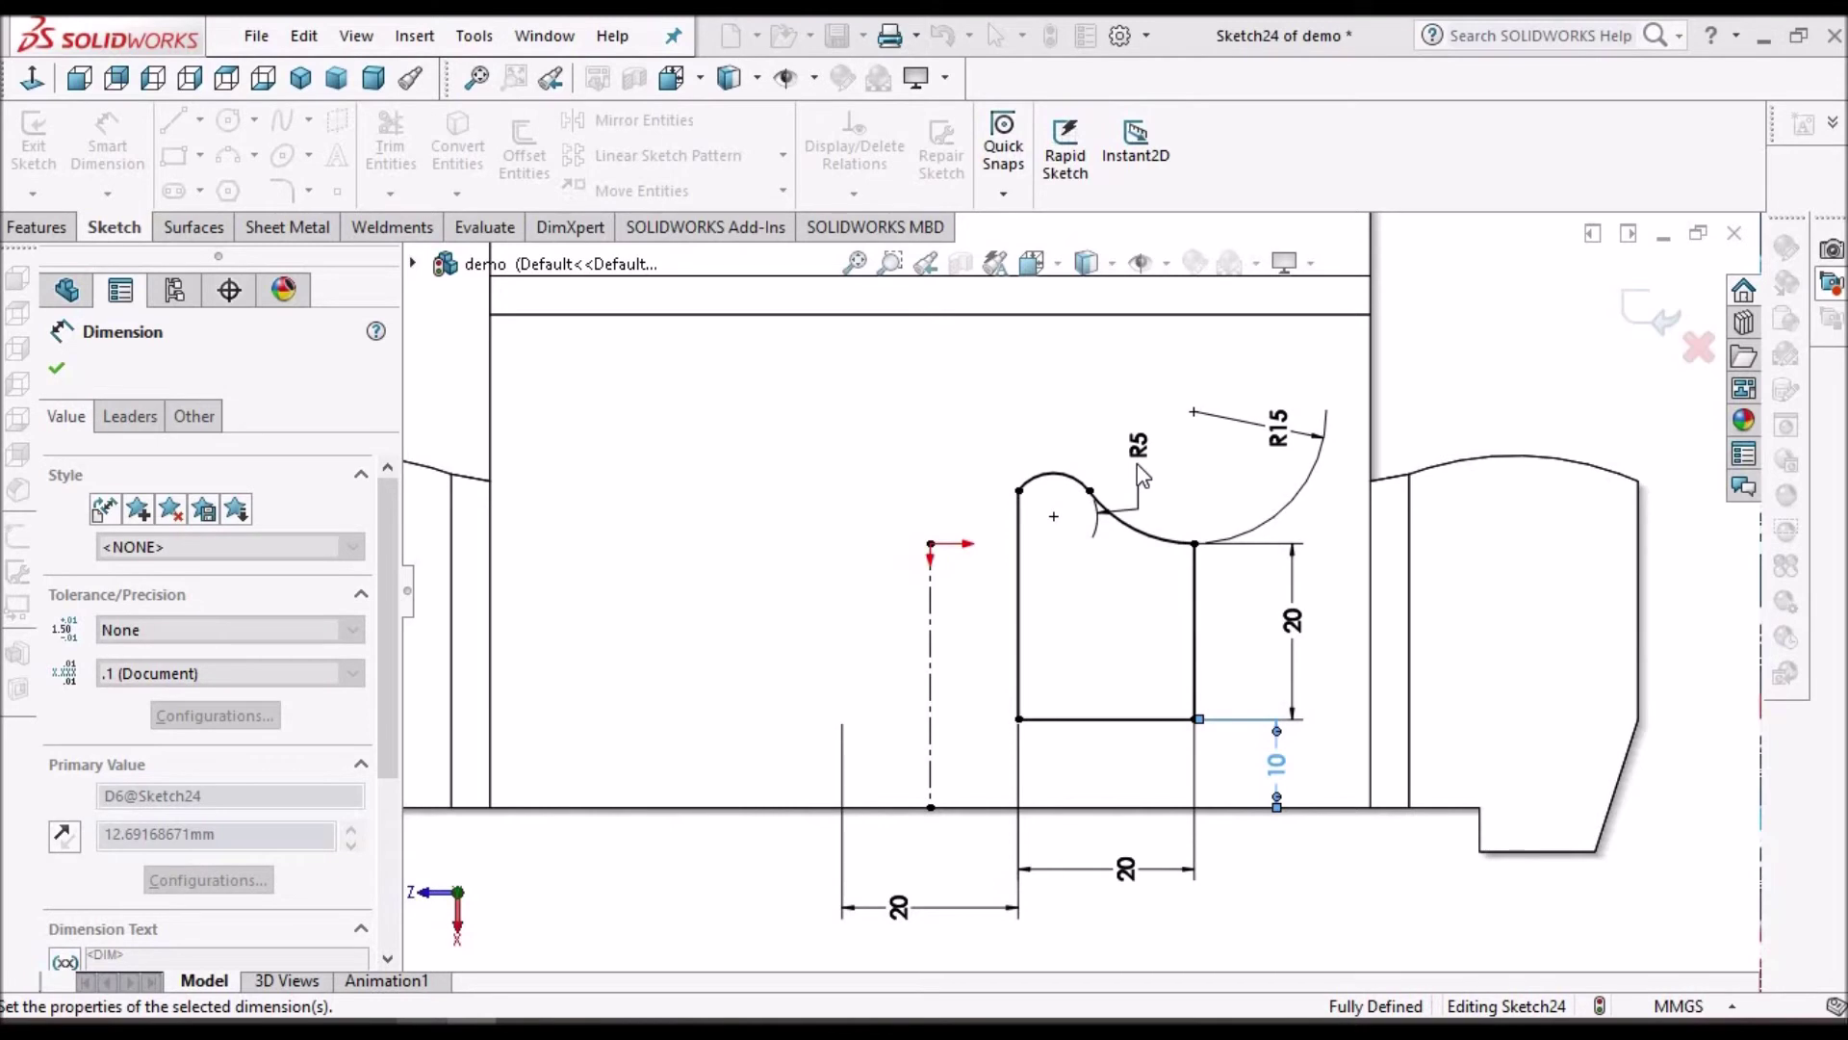
pyautogui.press('Escape')
# Step: Delete the conflicting tangent relation between Arc2 and Line3 so the sketch is fully defined
pyautogui.scroll(-1, 1114, 577)
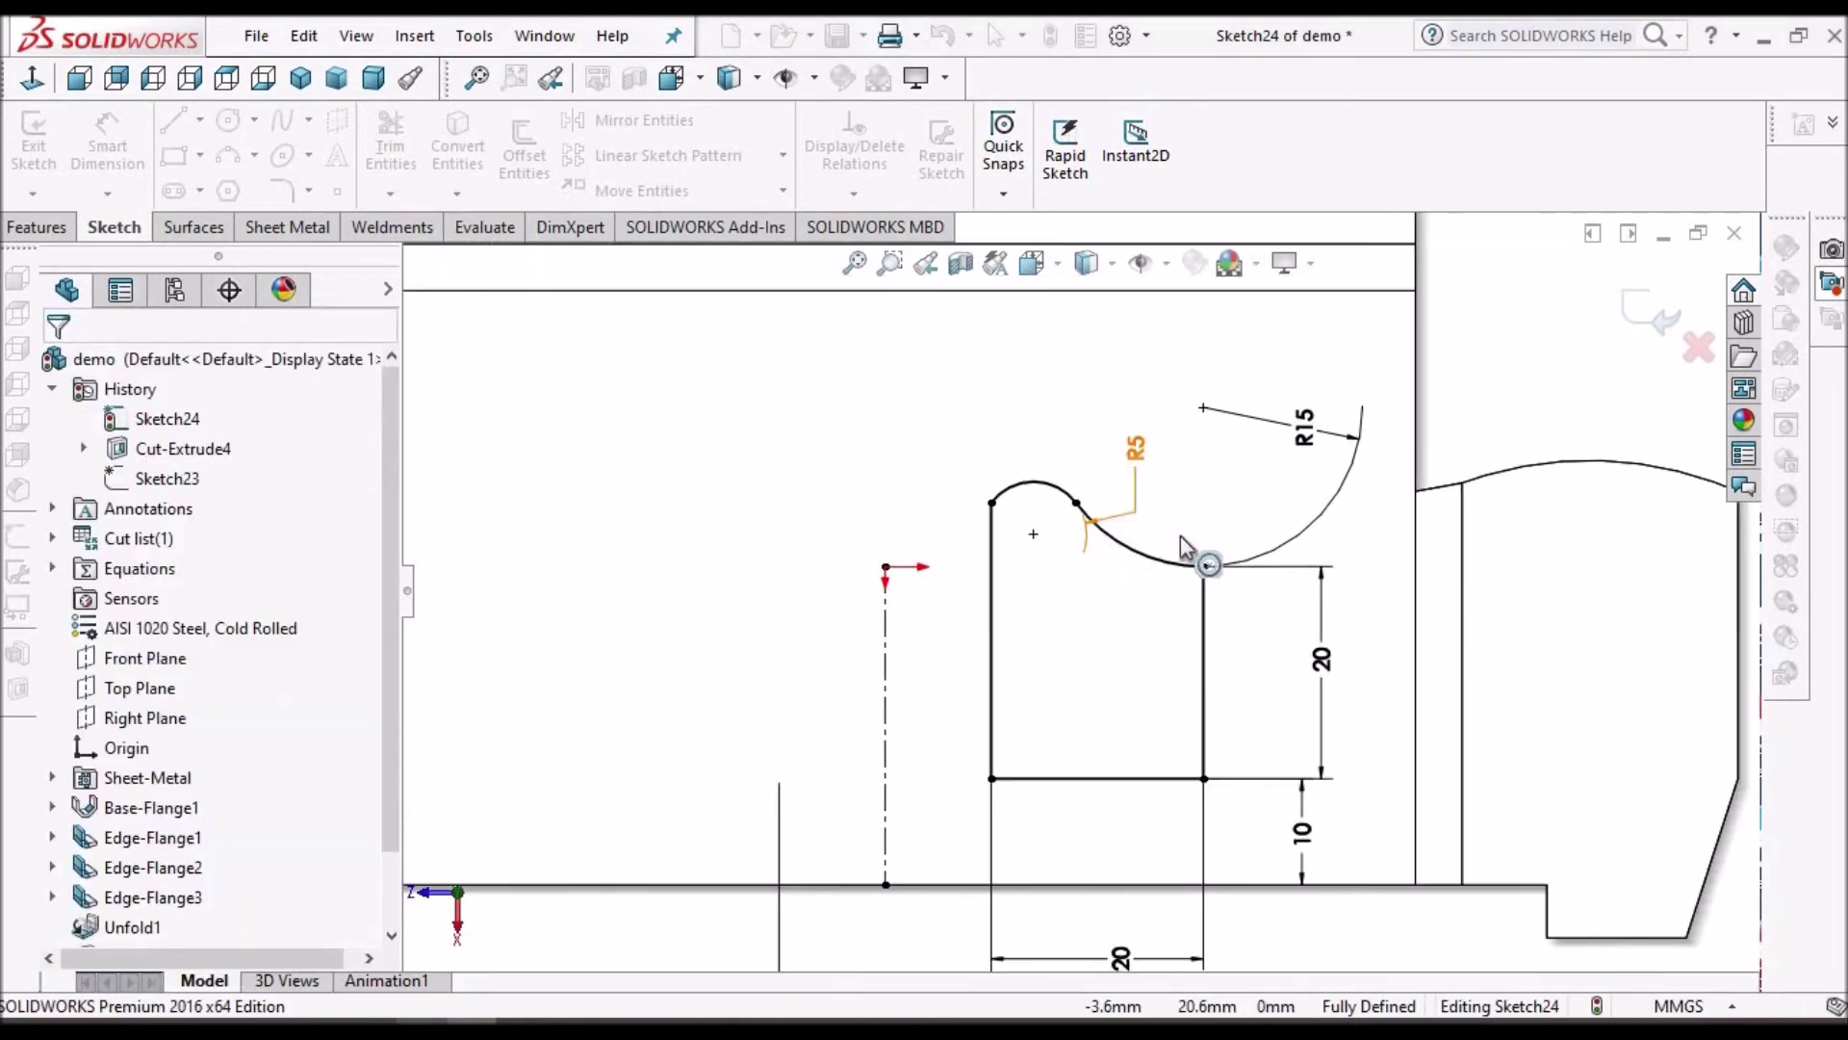
pyautogui.rightClick(1492, 403)
pyautogui.press('Escape')
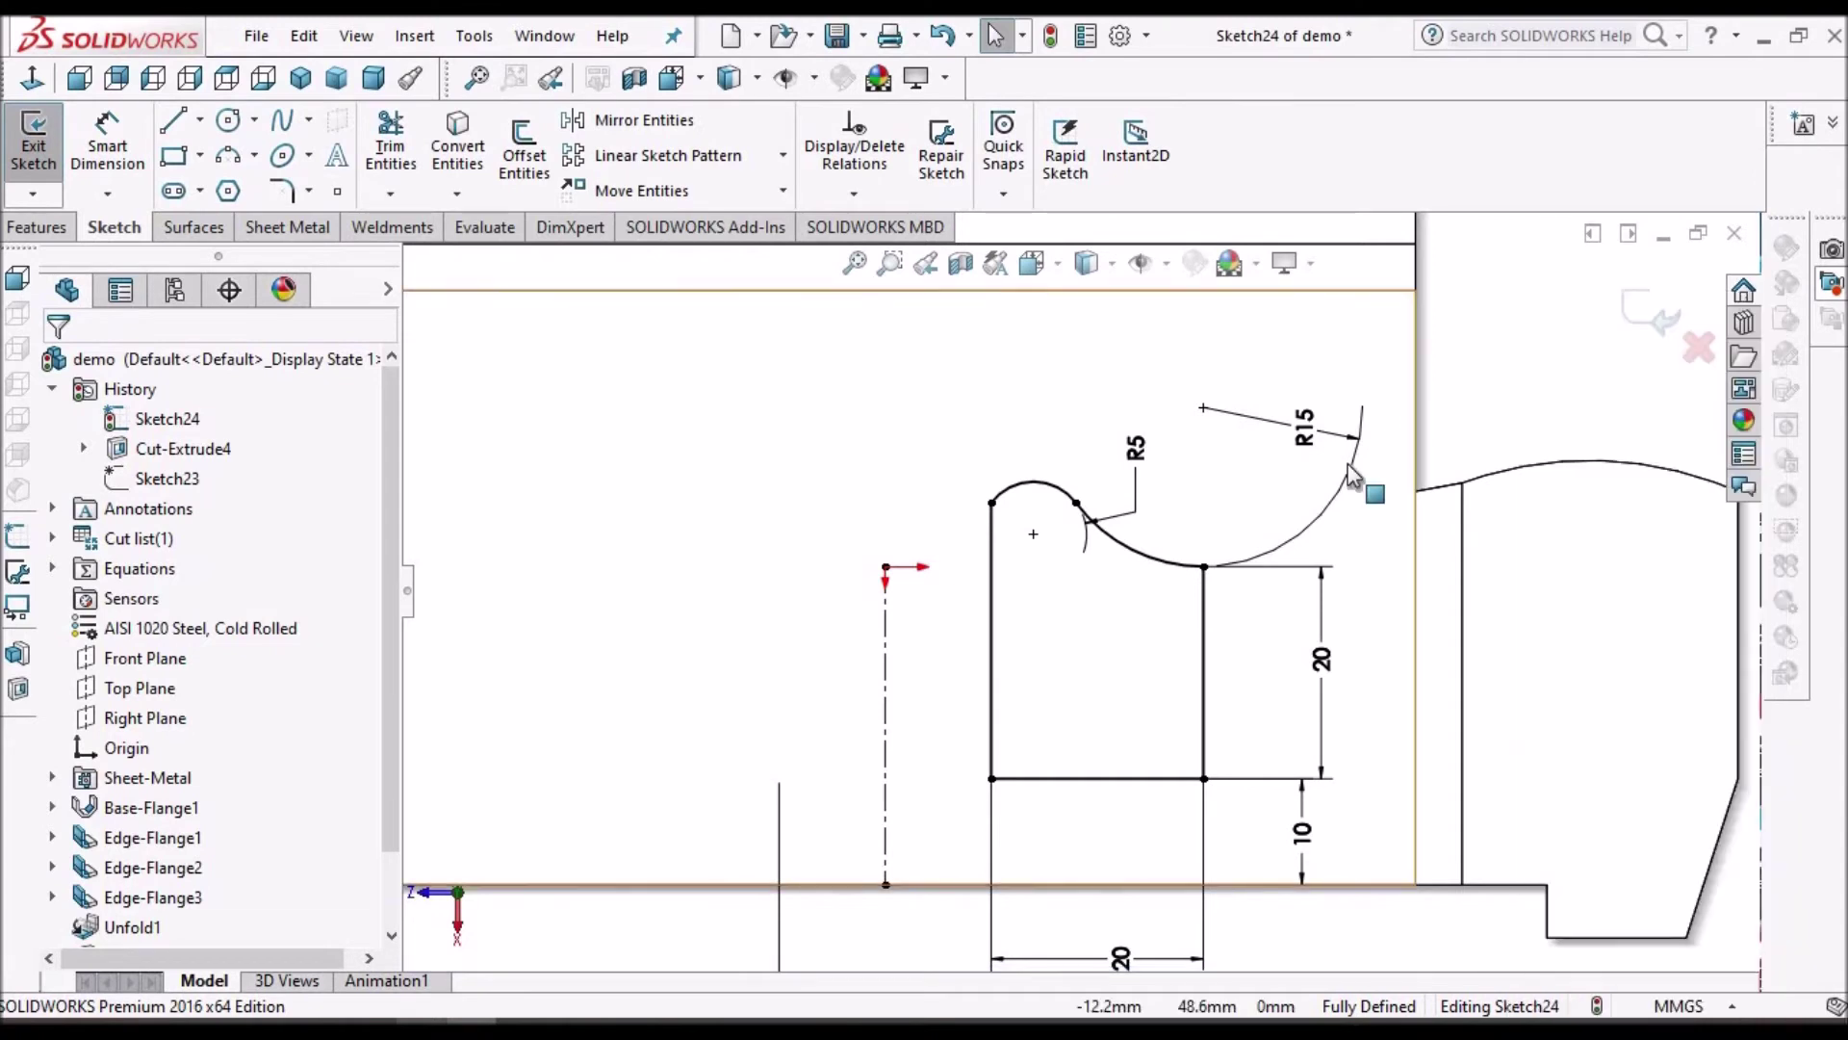
pyautogui.scroll(3, 1121, 674)
pyautogui.scroll(1, 1121, 674)
pyautogui.scroll(-3, 1078, 563)
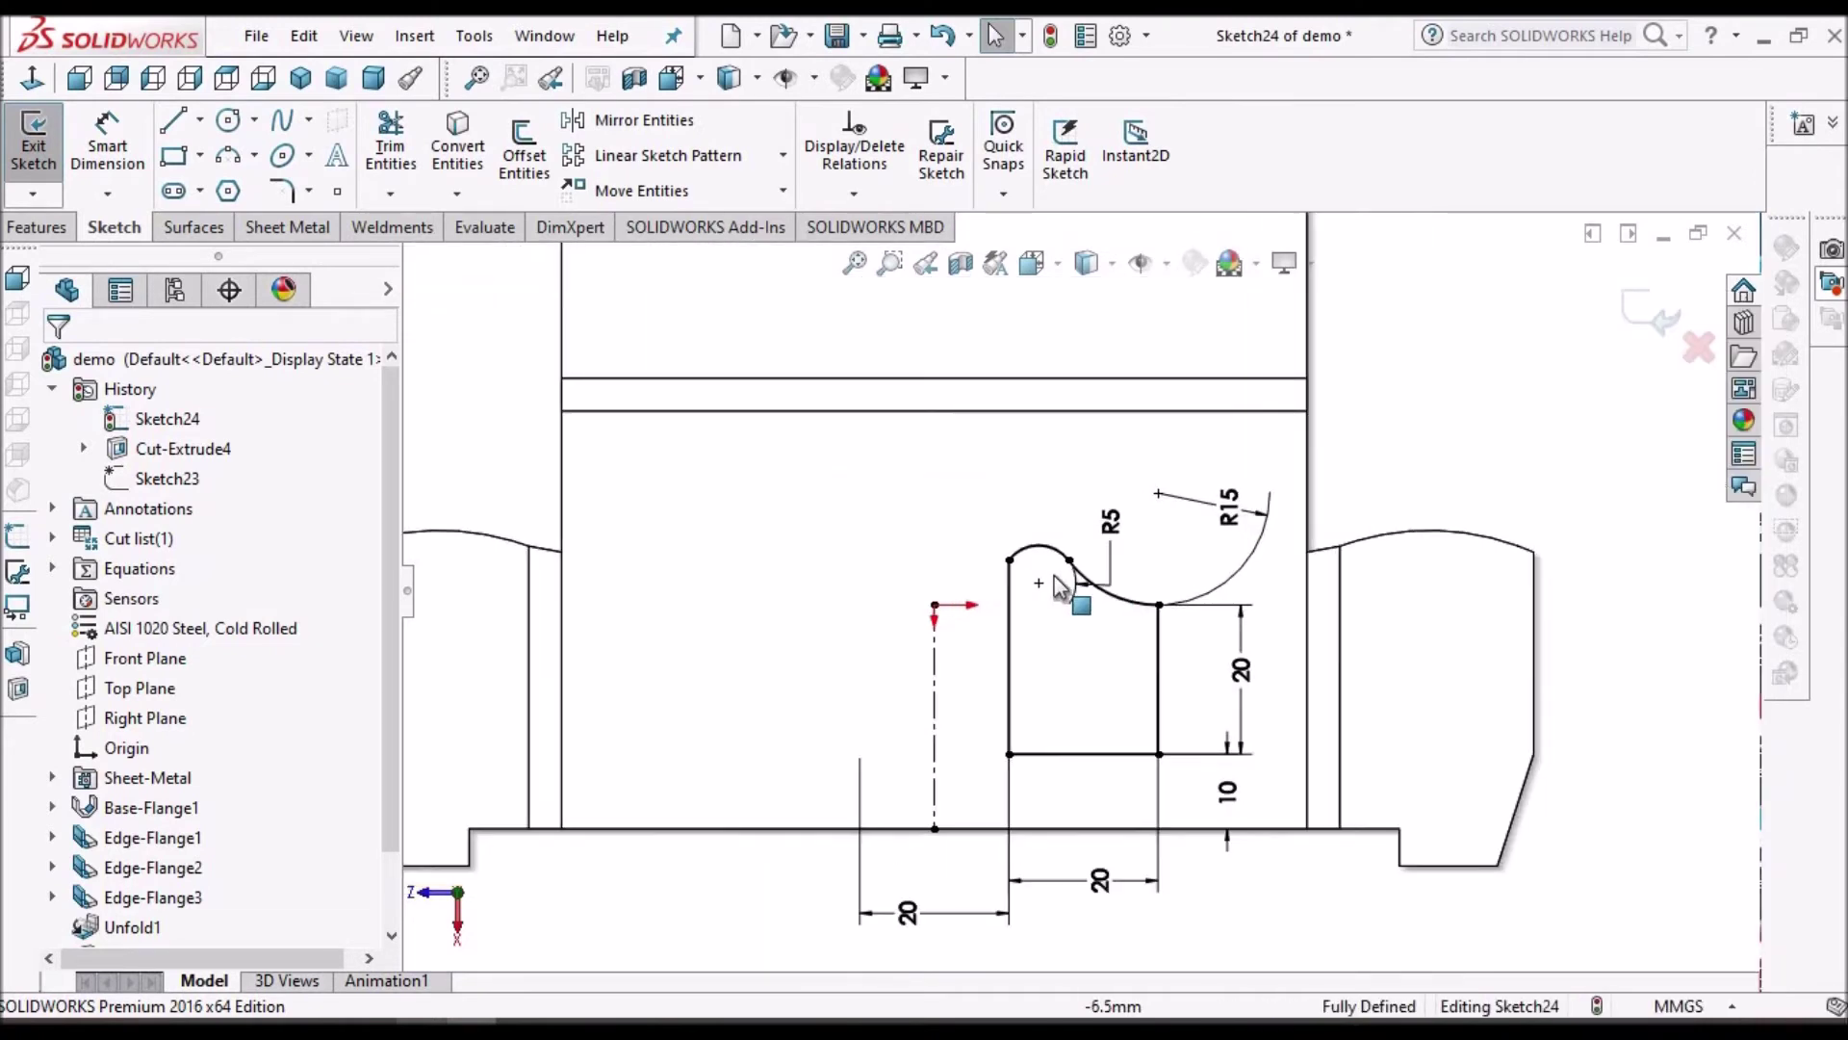
pyautogui.scroll(-2, 1078, 563)
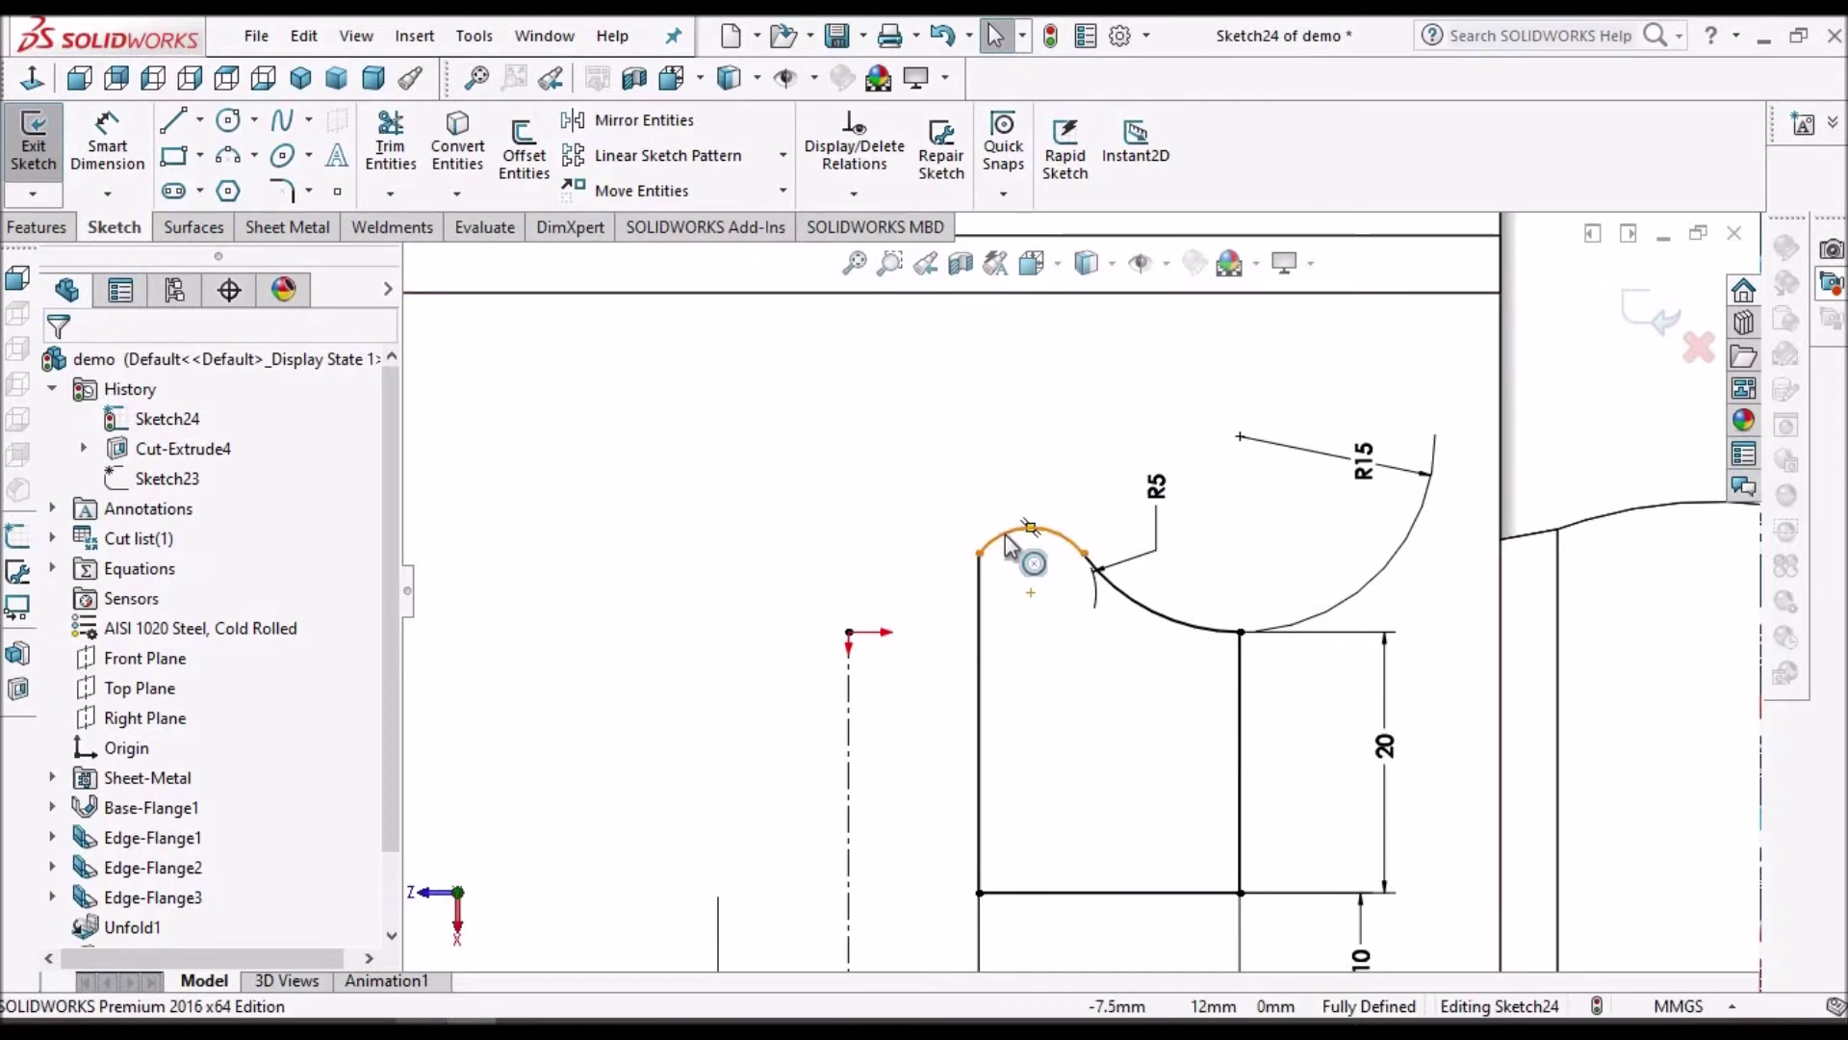
pyautogui.click(979, 656)
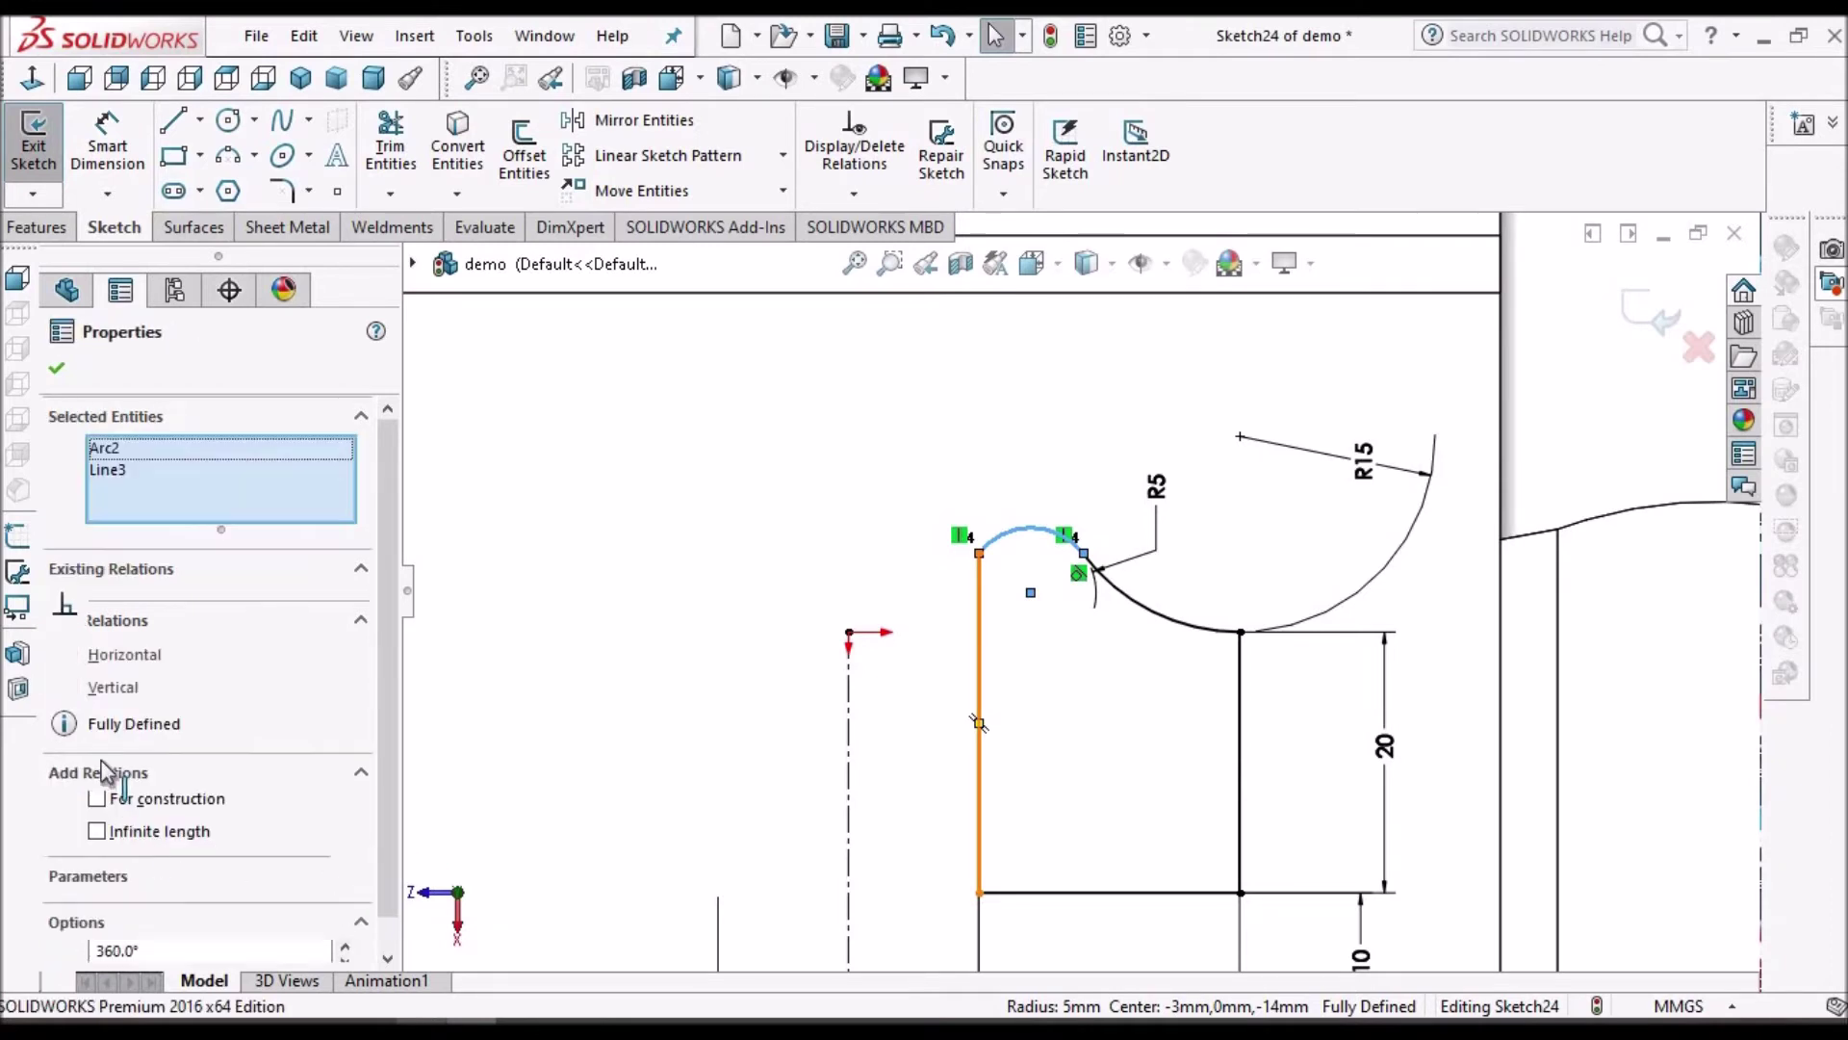
pyautogui.click(64, 809)
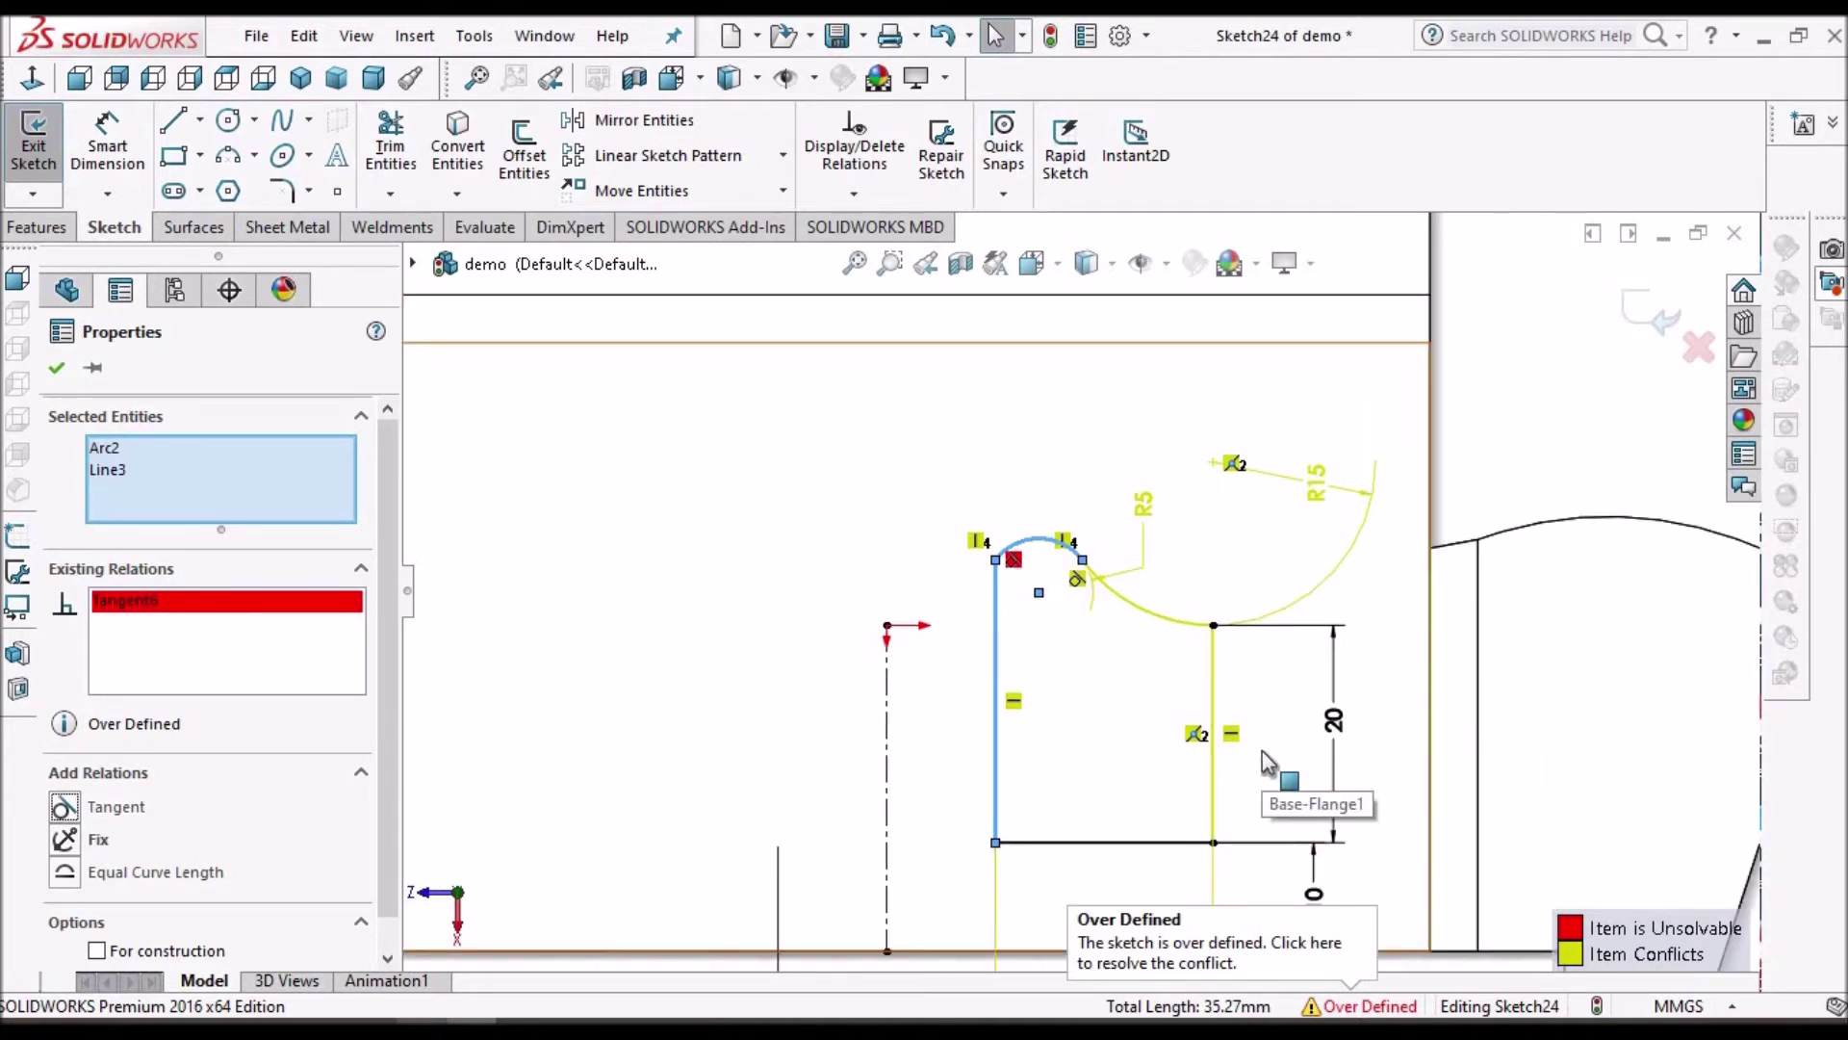
pyautogui.press('Delete')
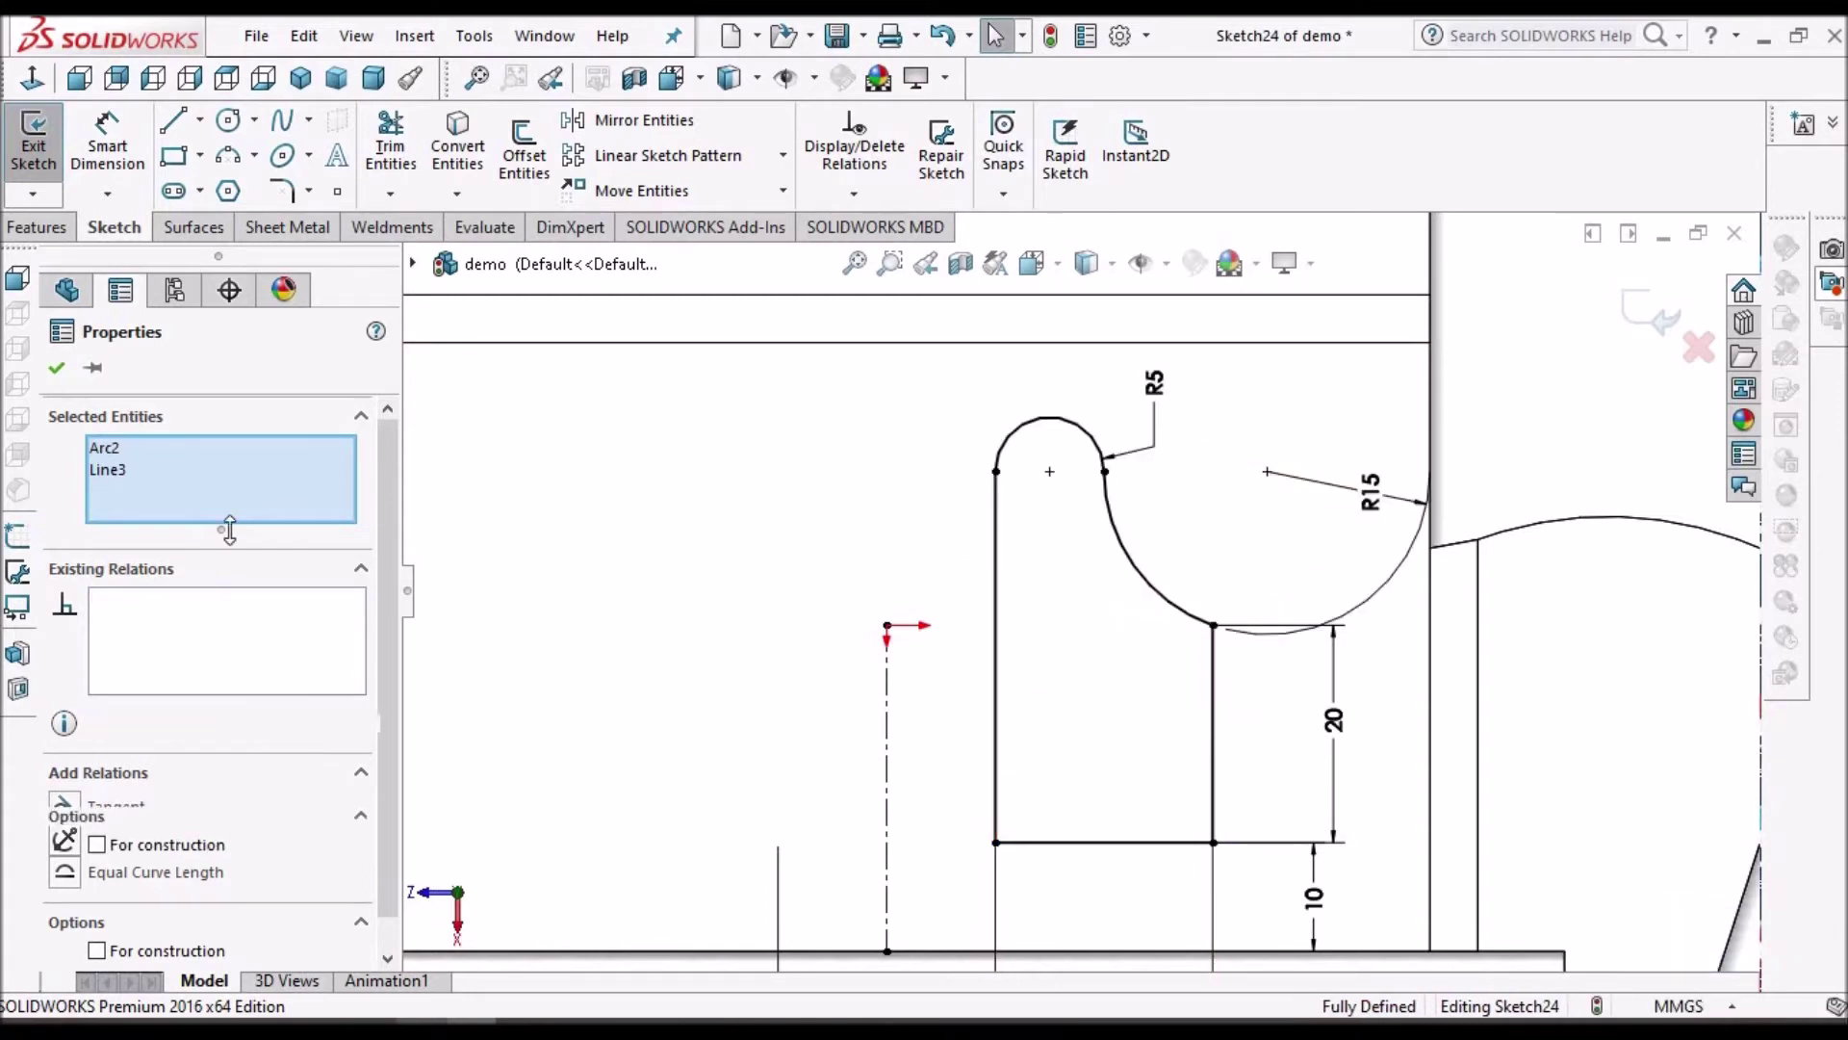
pyautogui.click(1204, 548)
pyautogui.press('z')
pyautogui.press('z')
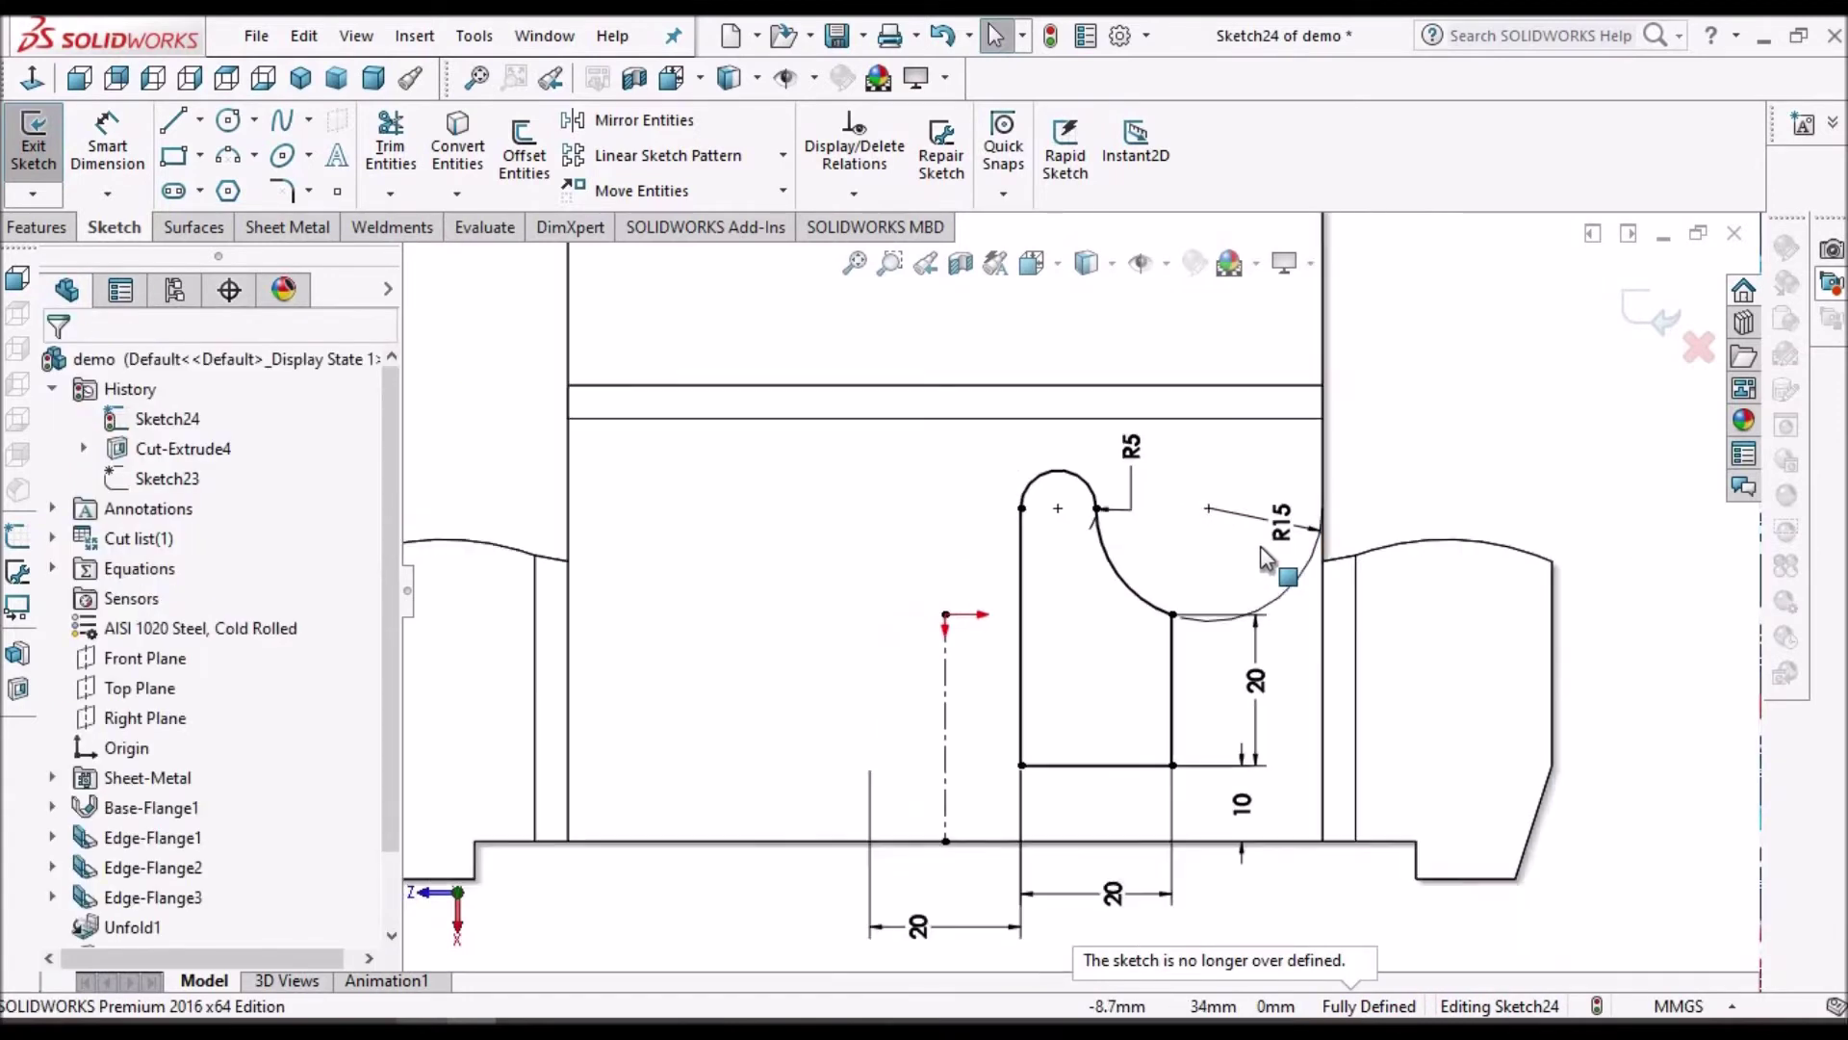
pyautogui.scroll(-1, 963, 643)
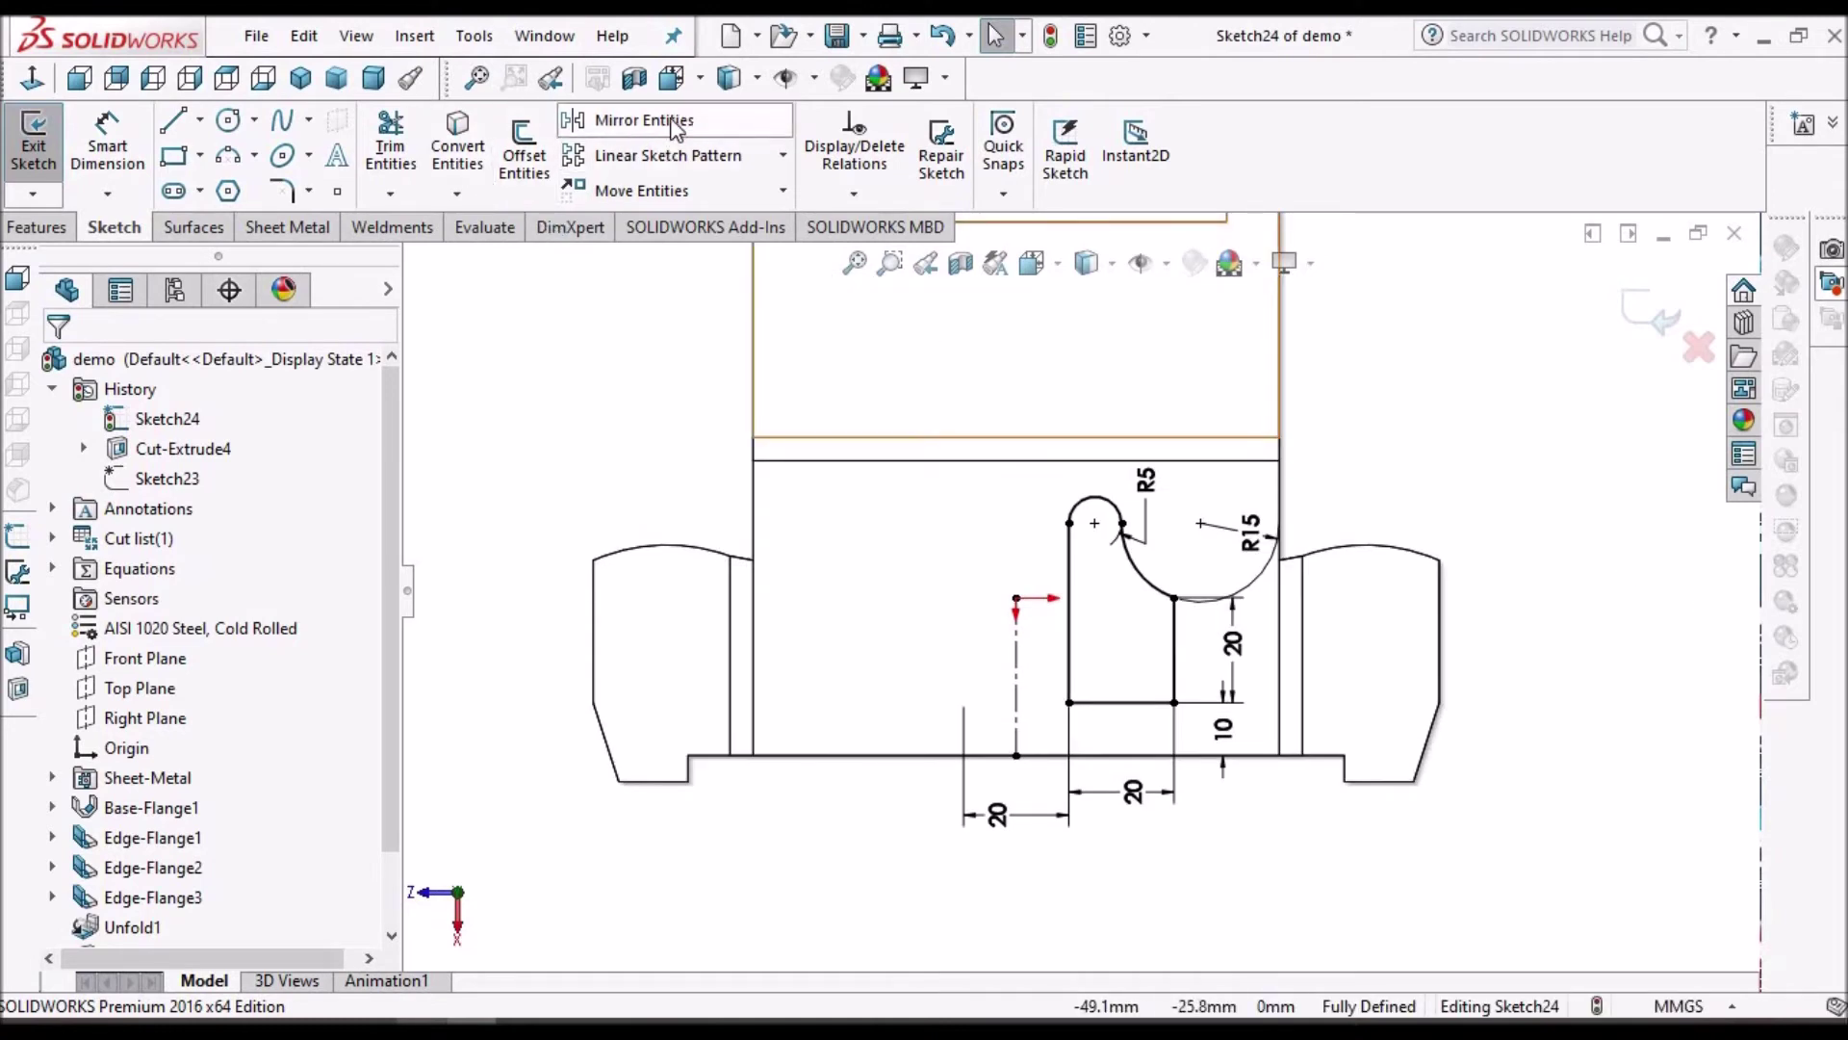
# Step: Mirror the curved profile about the vertical centerline to form a symmetric pair
pyautogui.click(640, 119)
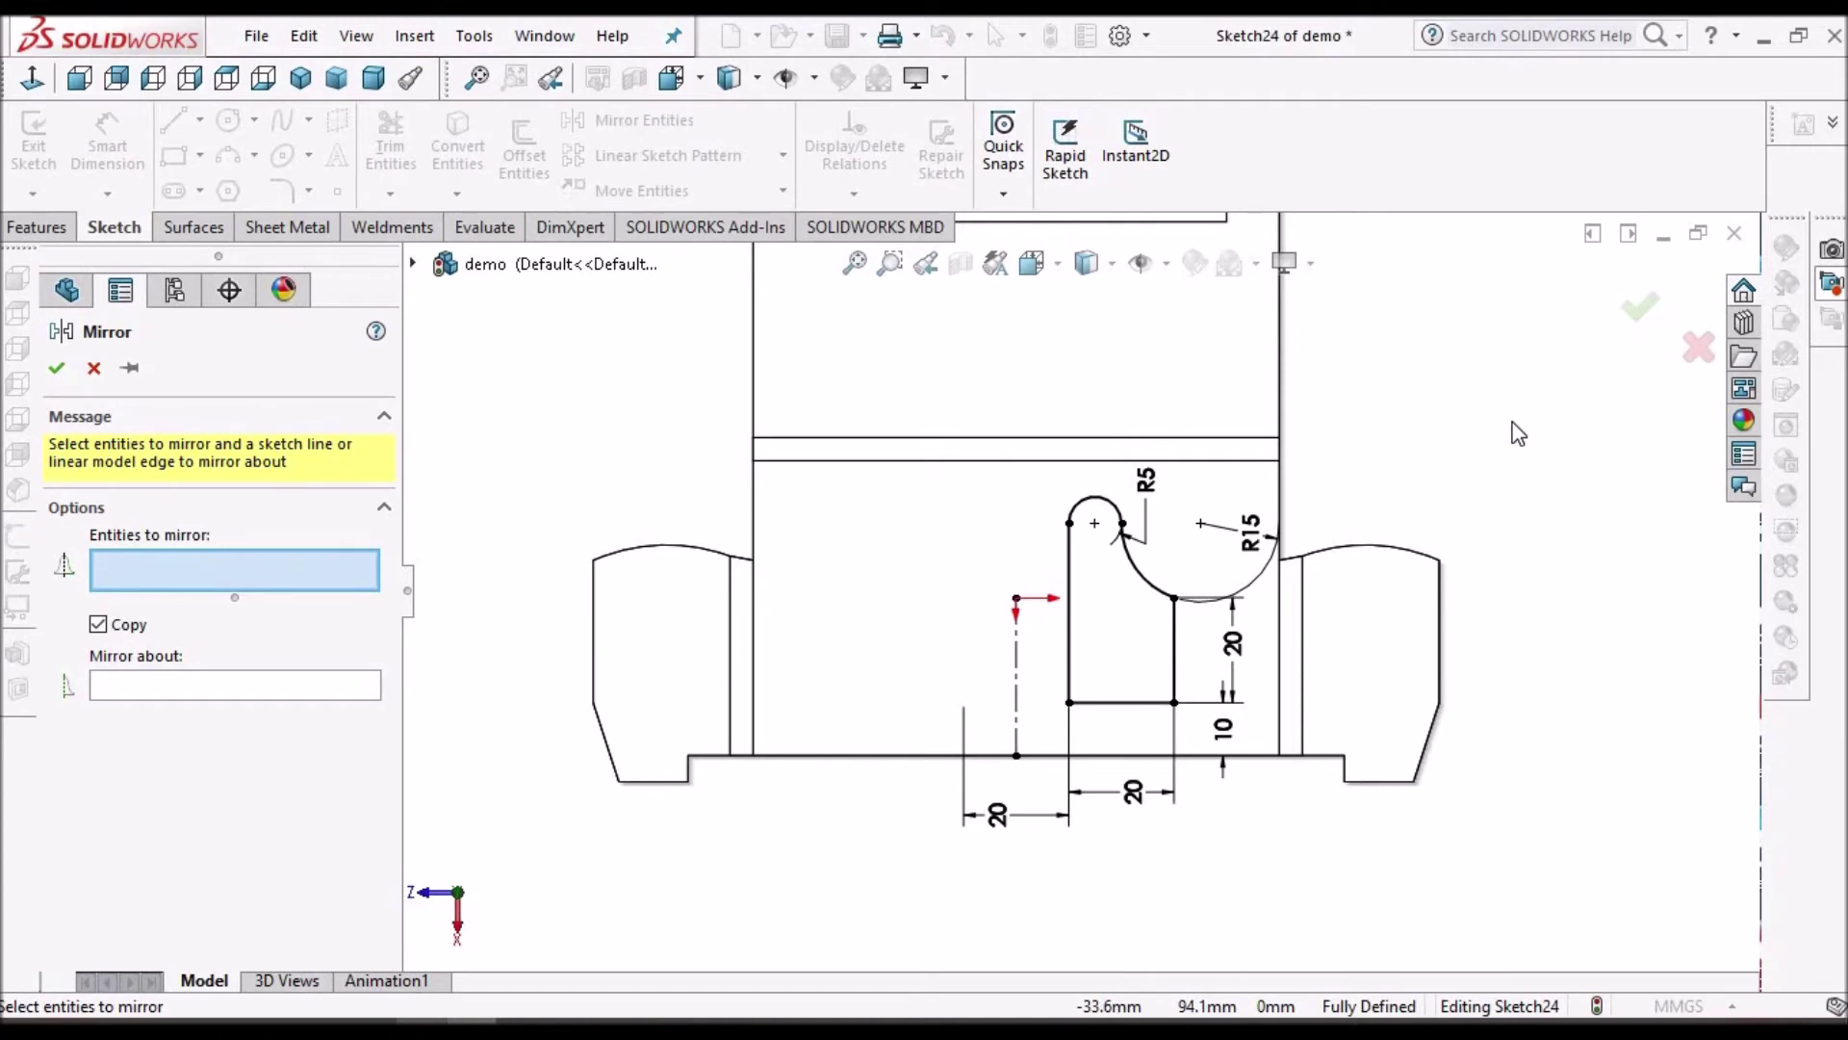
pyautogui.moveTo(1542, 414); pyautogui.dragTo(1040, 866)
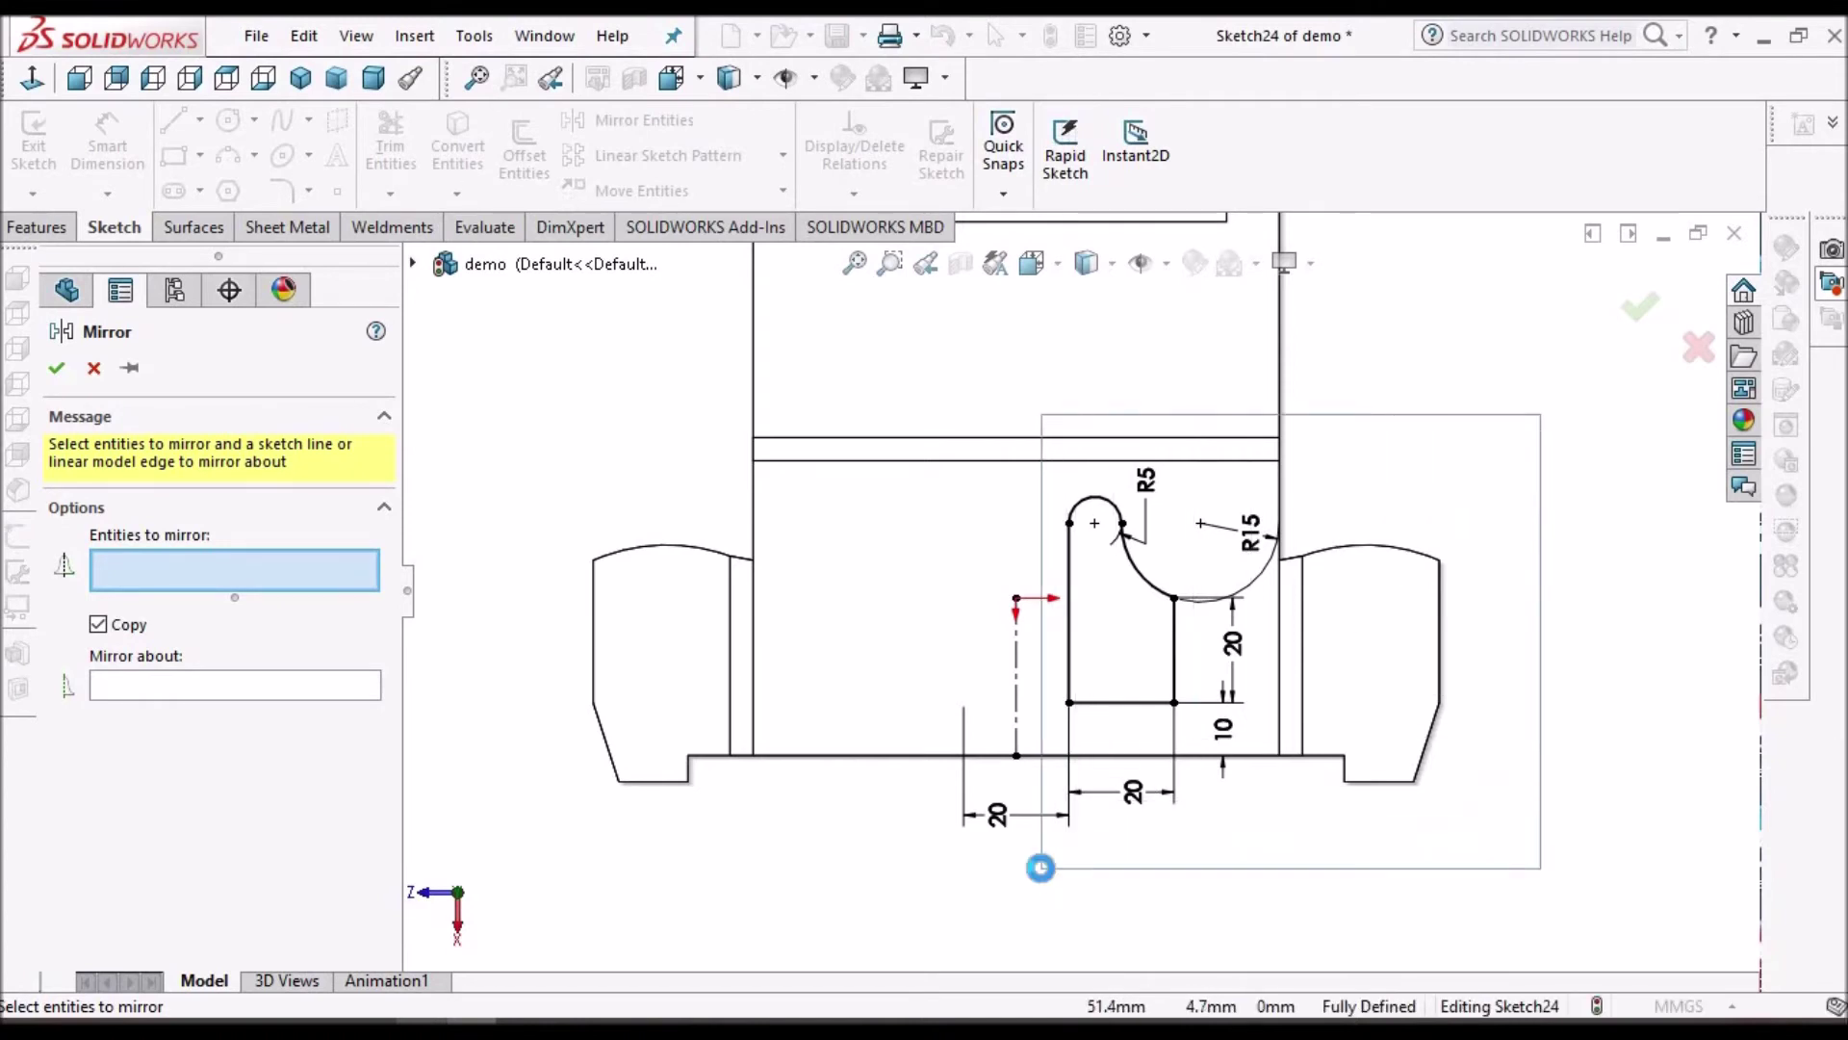
pyautogui.click(235, 775)
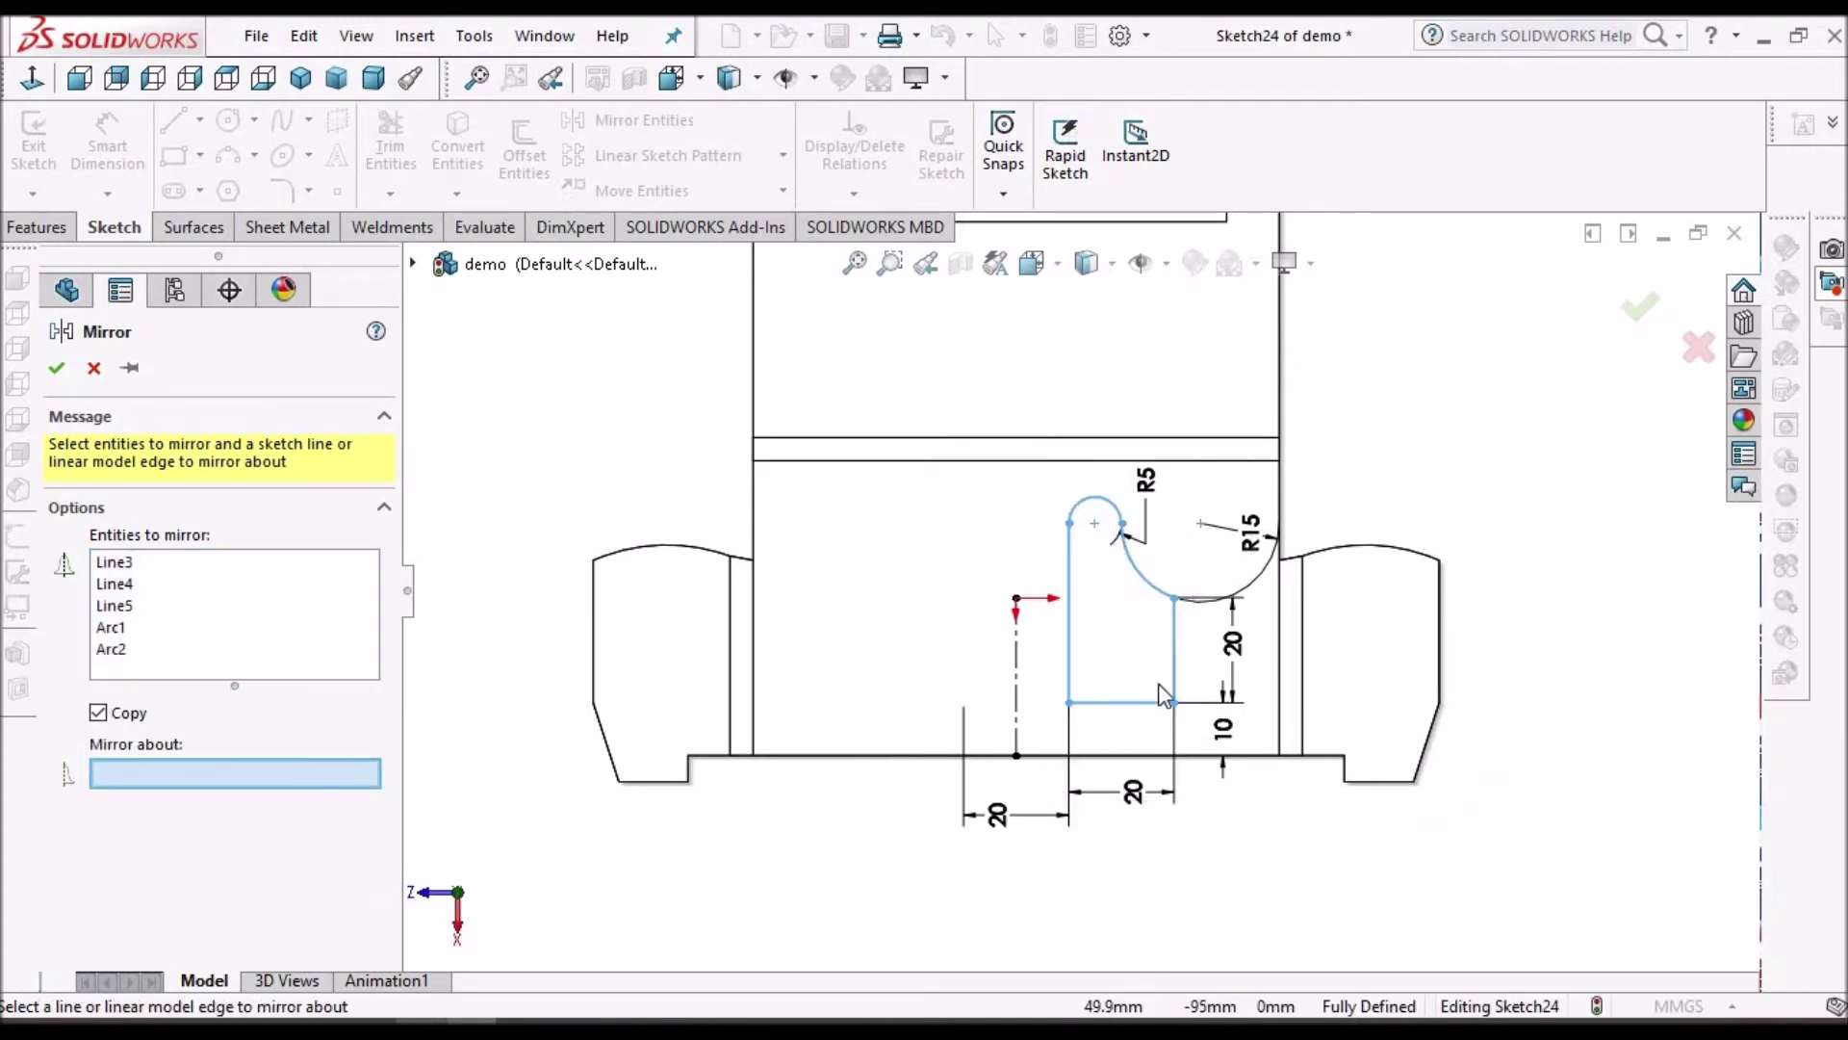
pyautogui.click(1018, 695)
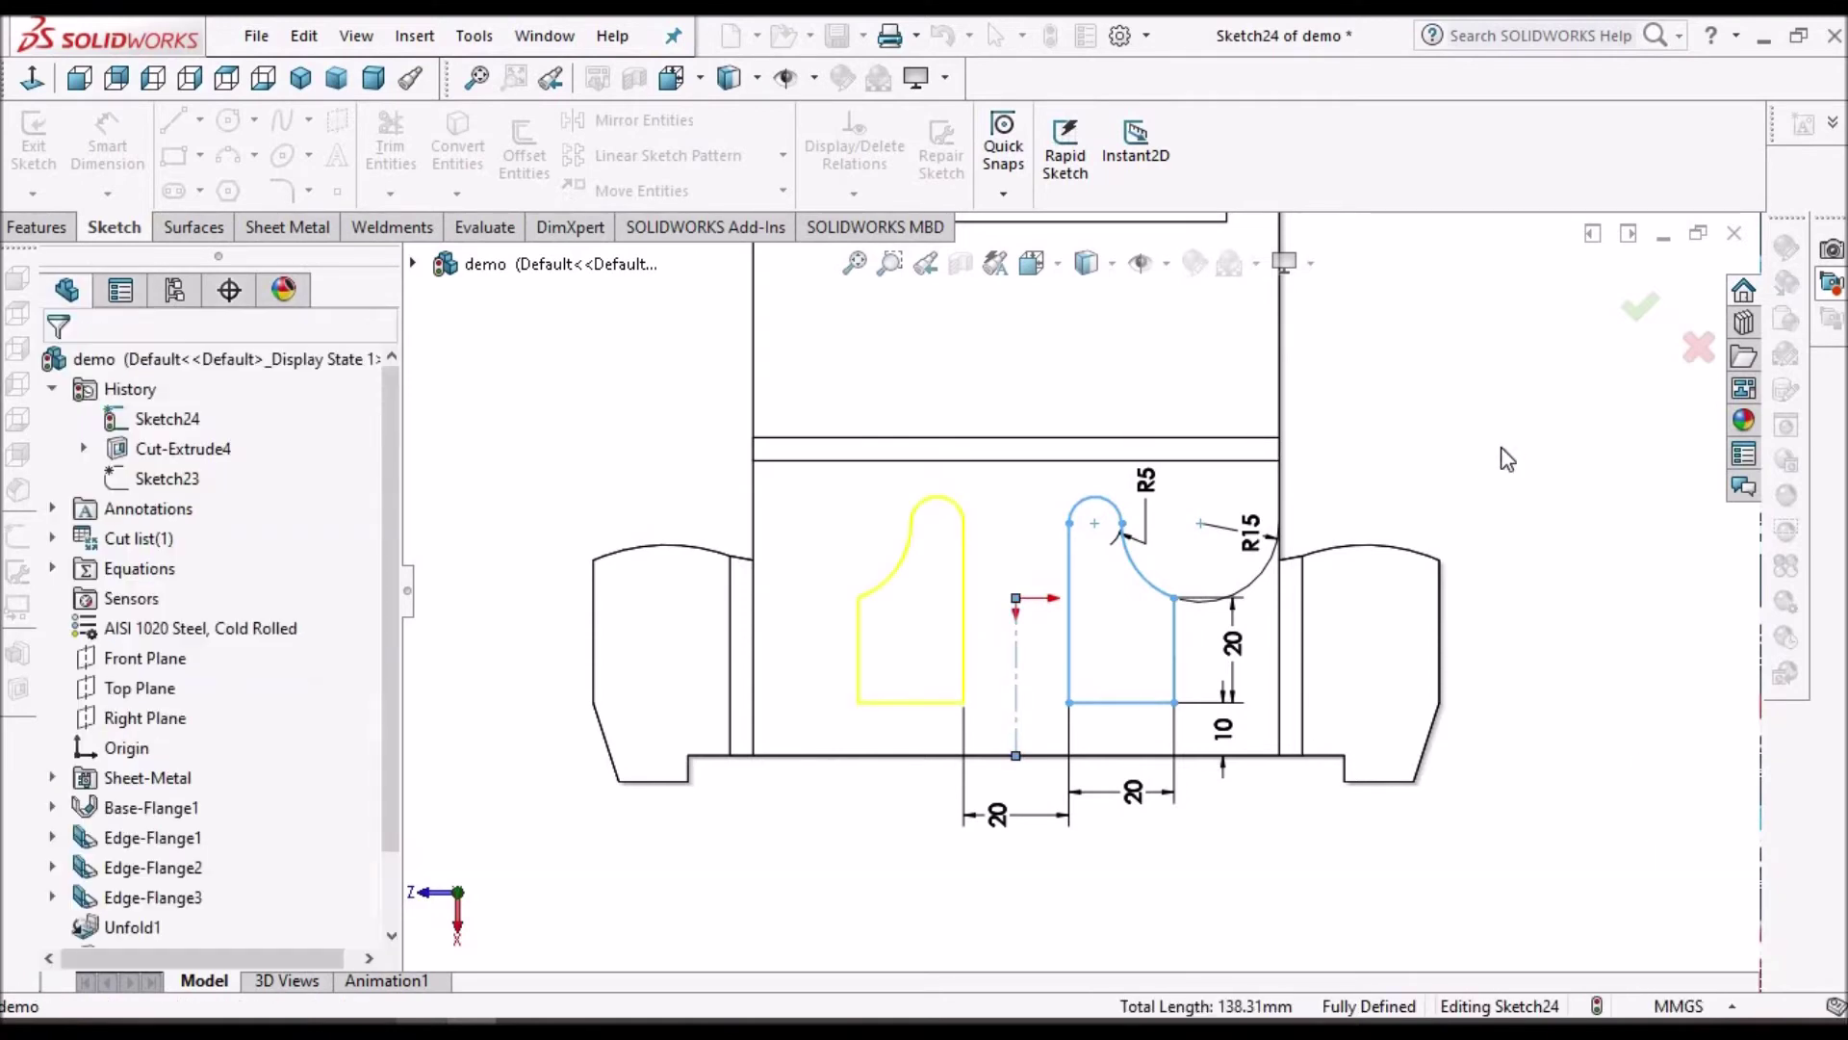
pyautogui.press('Return')
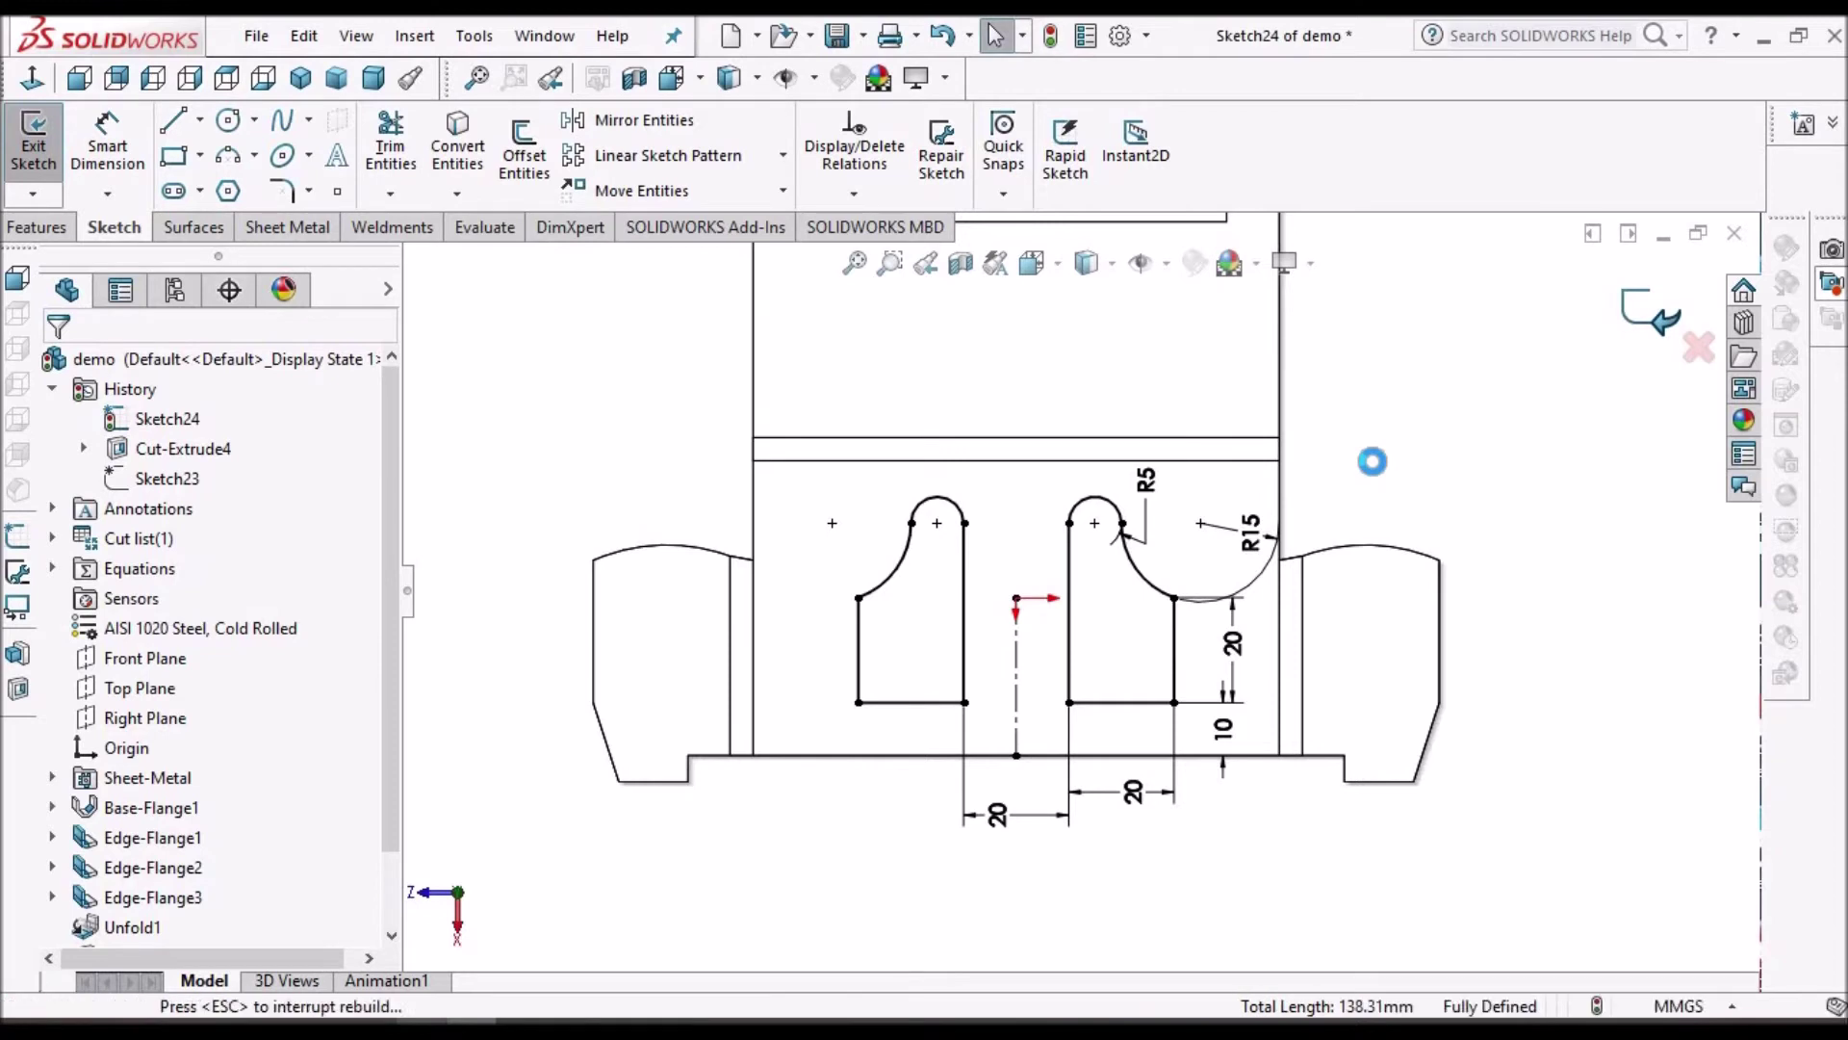
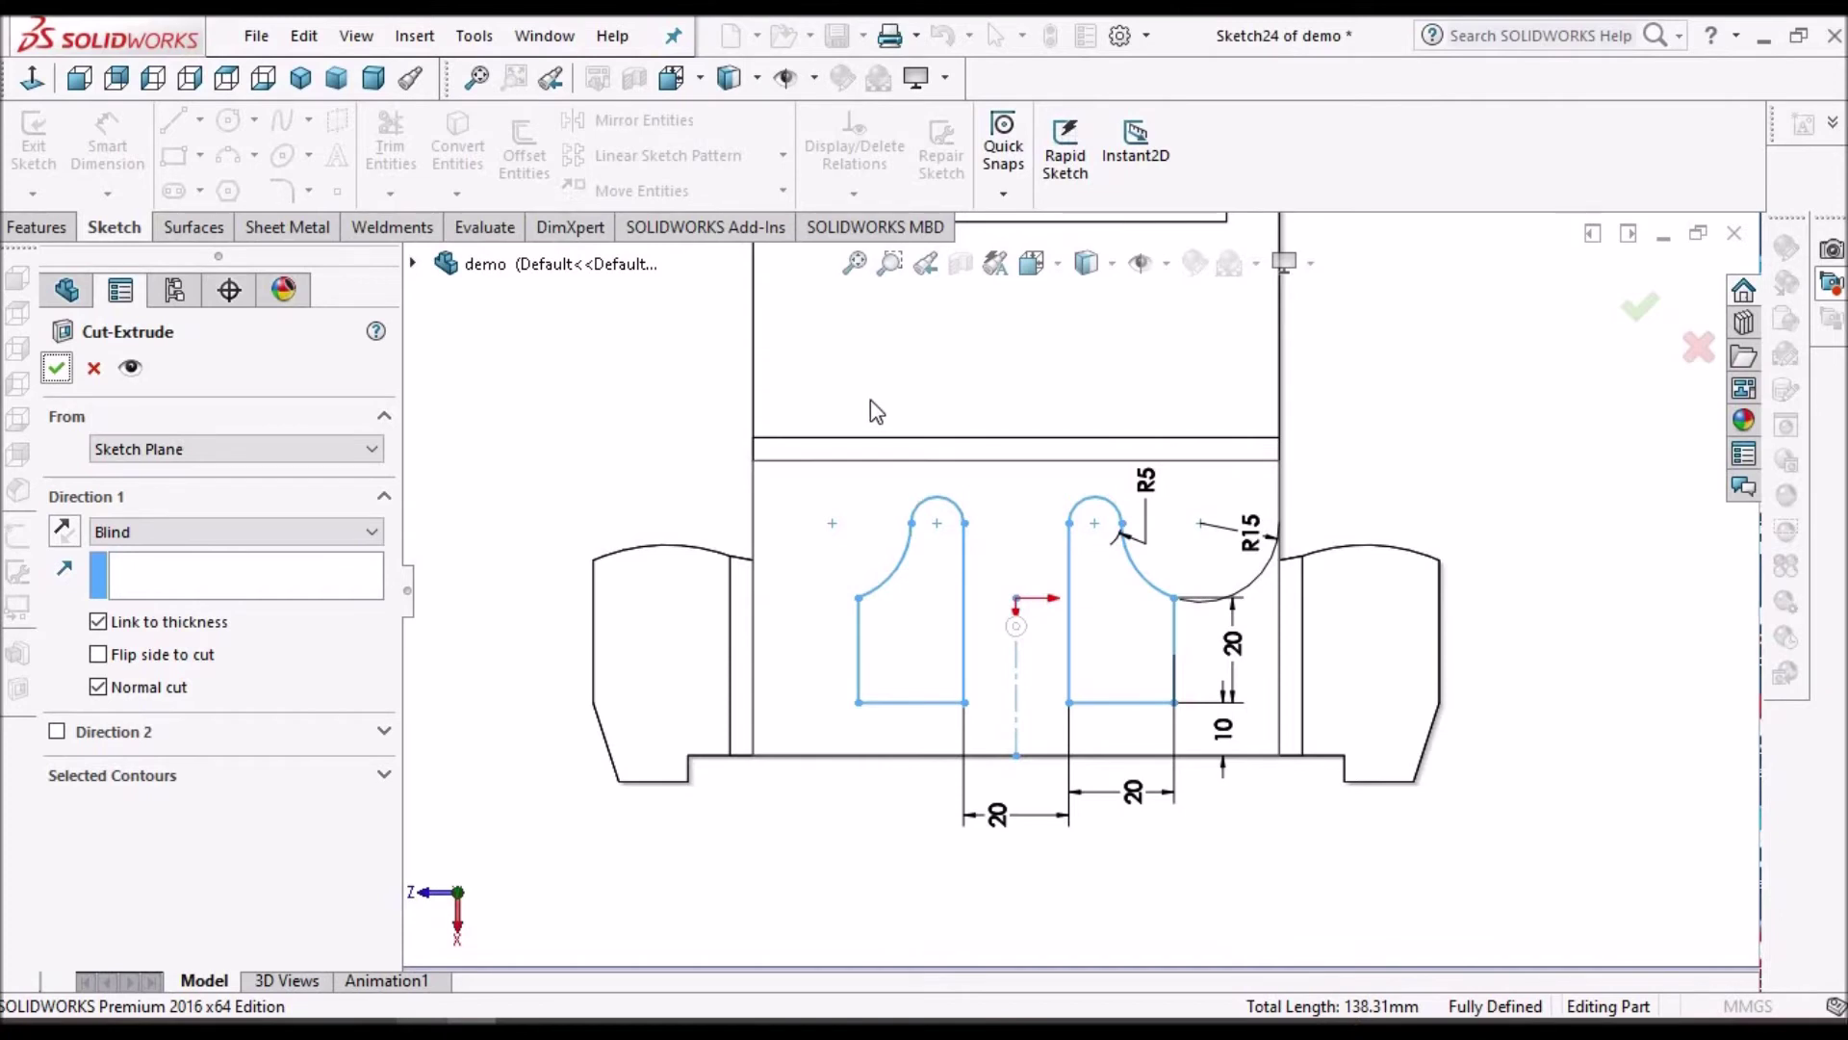
# Step: Complete Cut-Extrude5 with the two rounded tab cutouts and save the part 'demo'
pyautogui.press('Return')
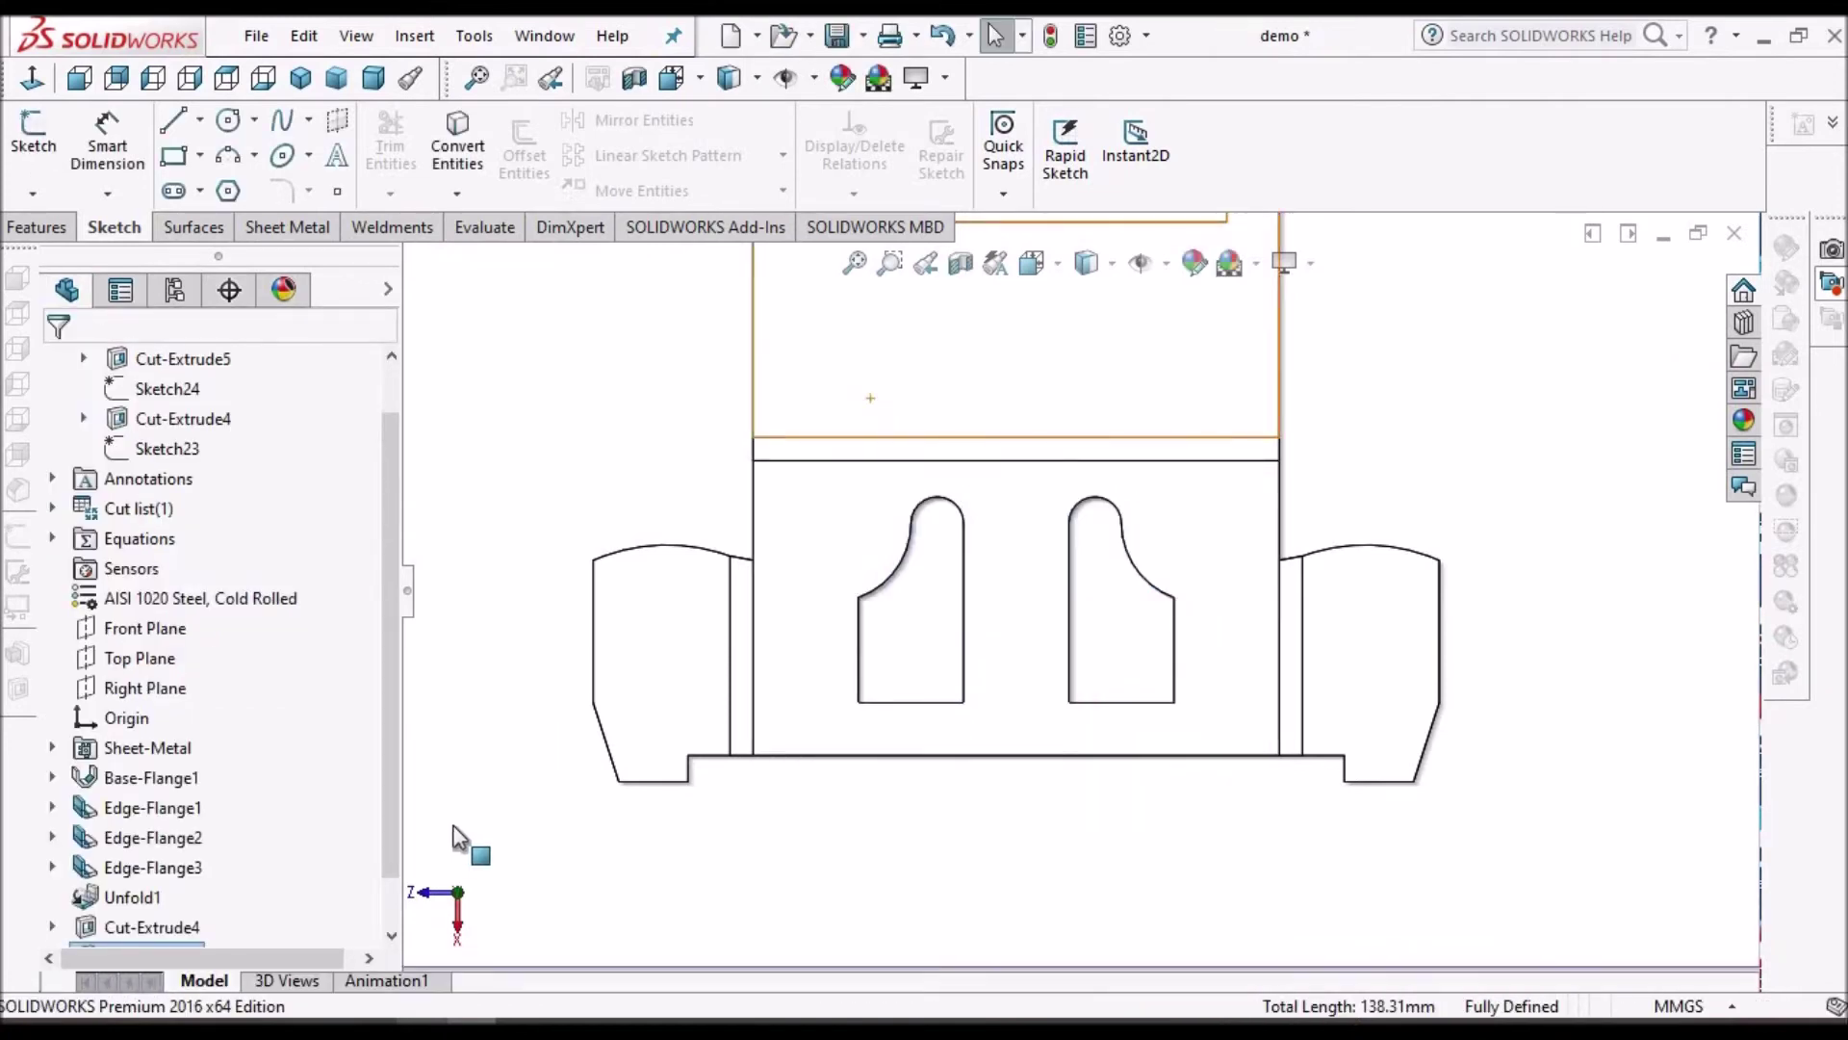
pyautogui.scroll(-1, 388, 870)
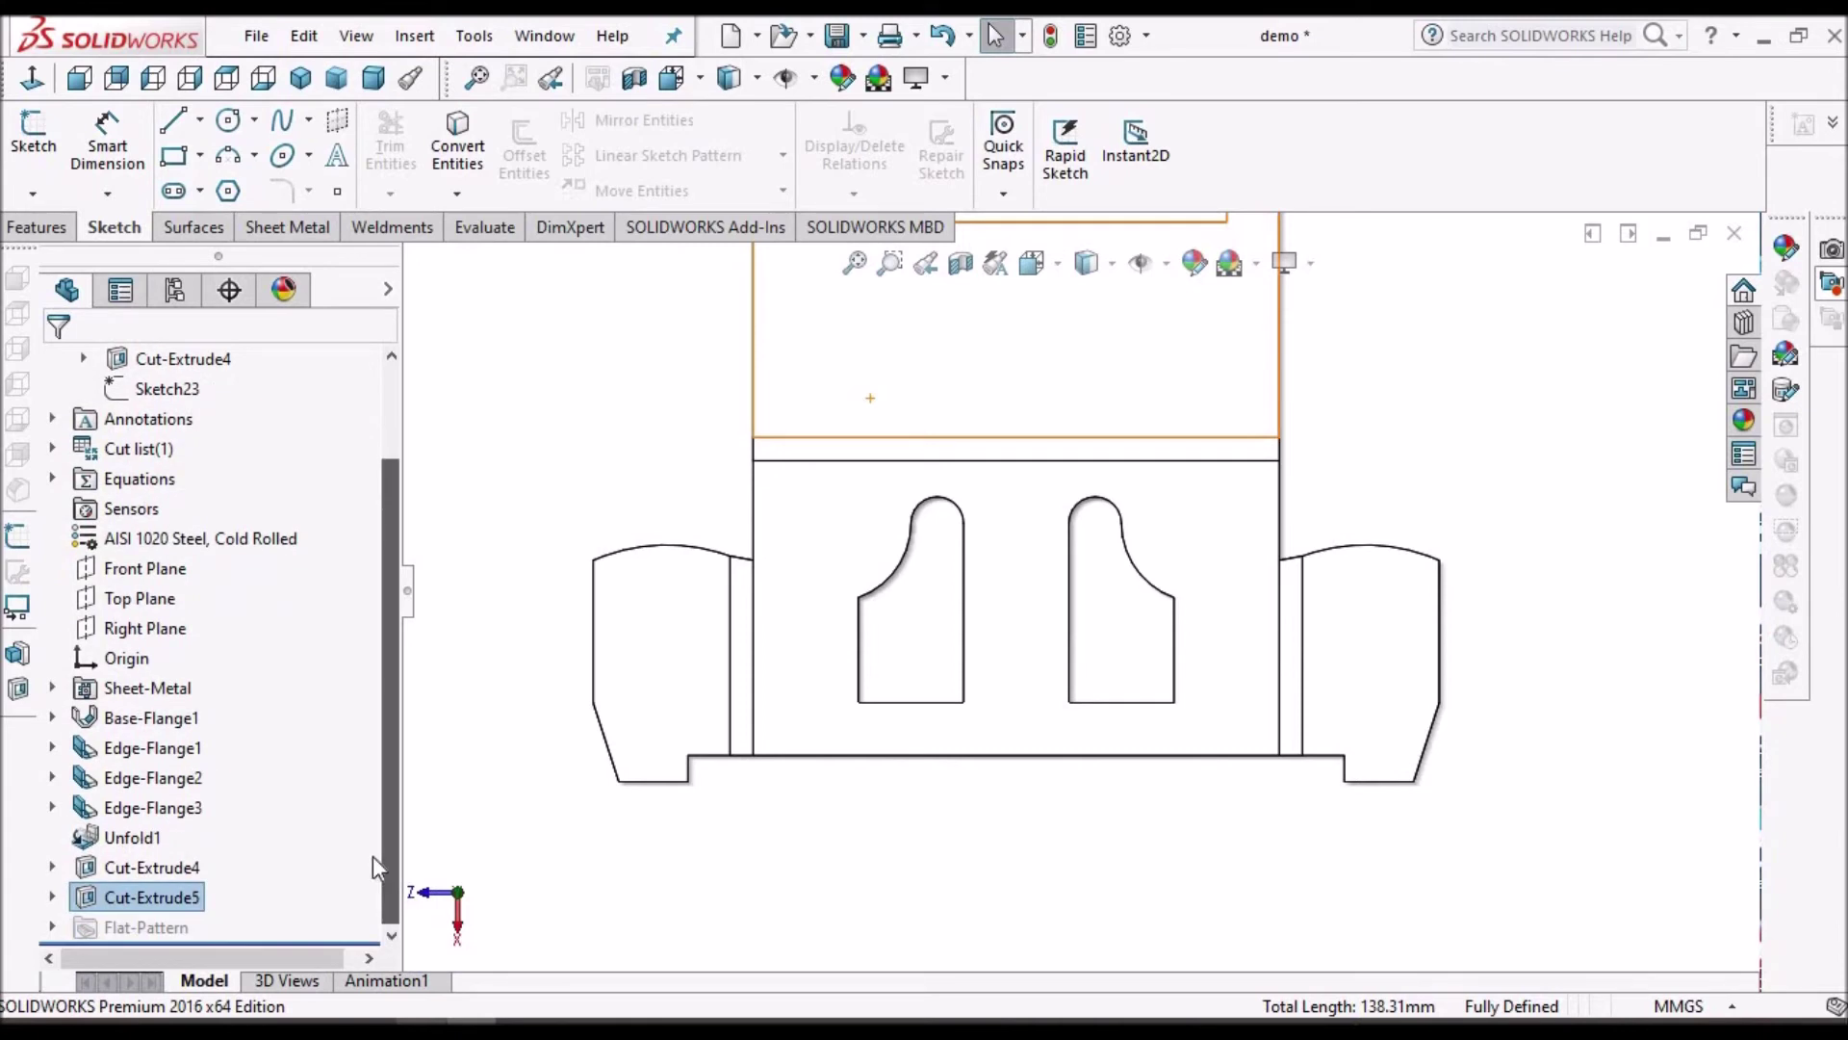
pyautogui.click(834, 36)
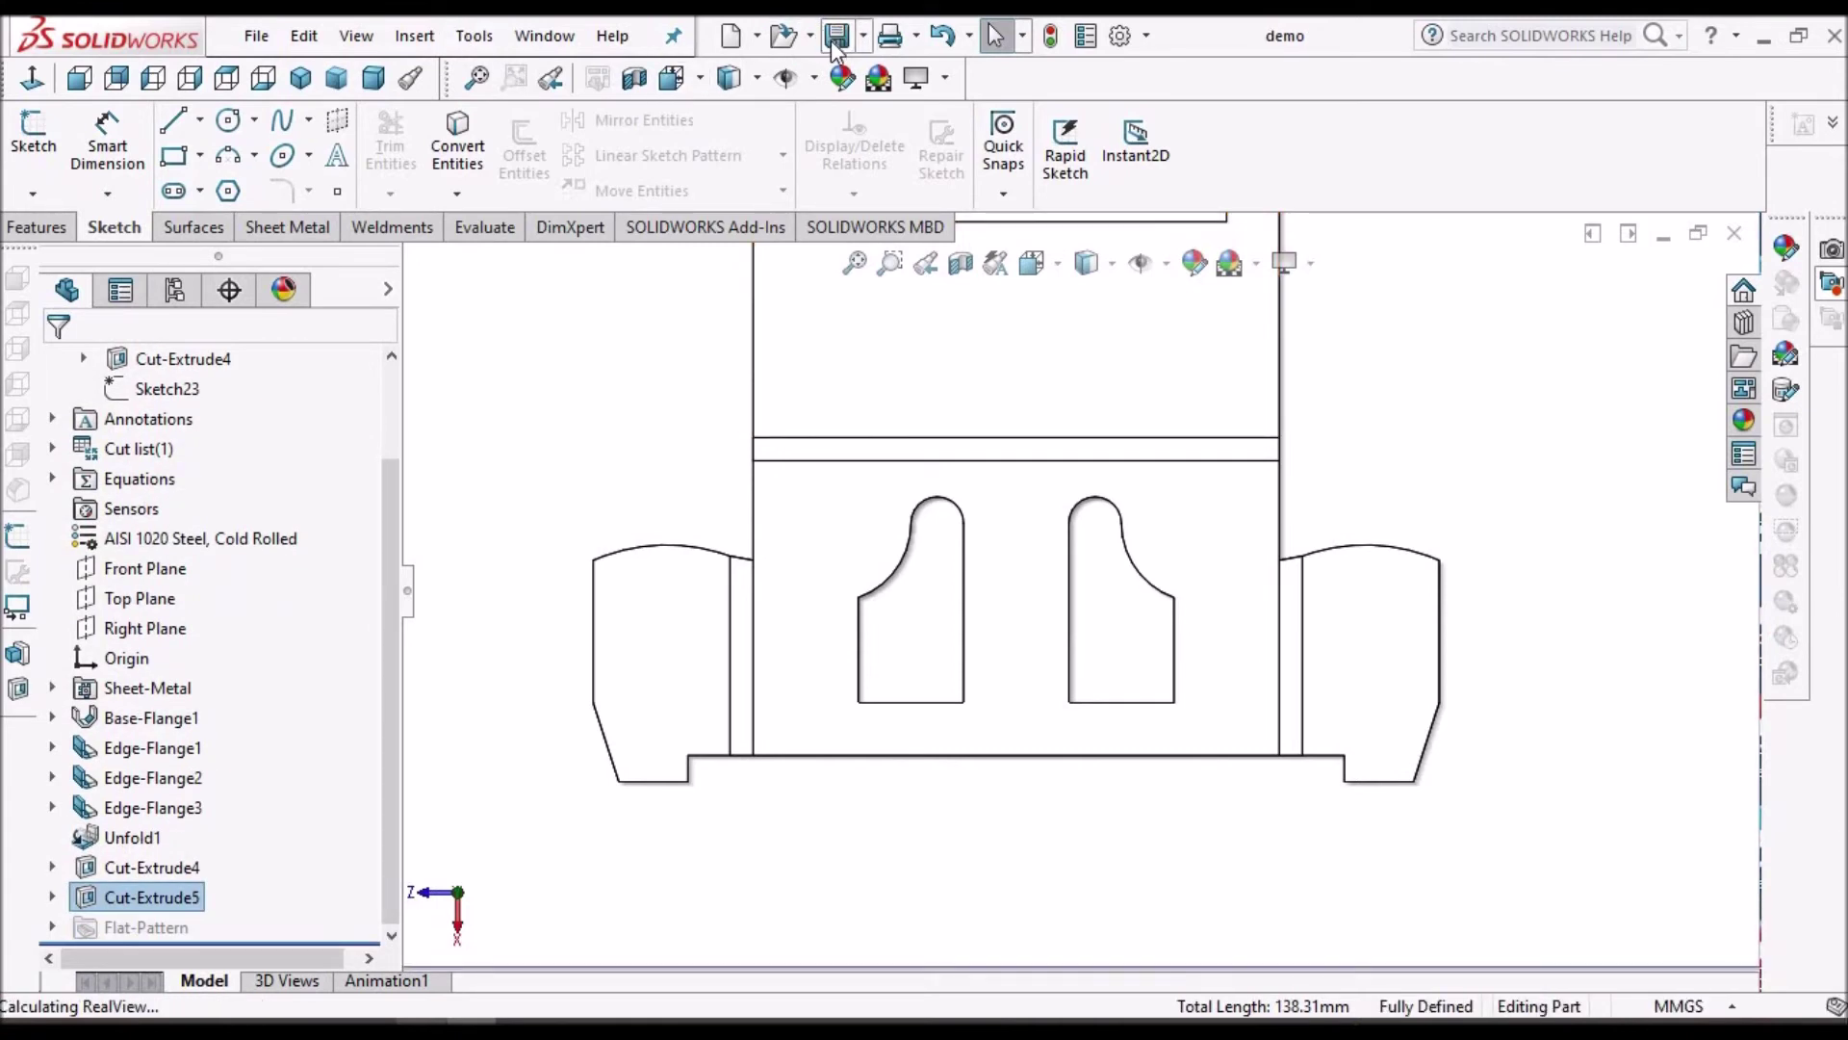
pyautogui.press('z')
pyautogui.press('f')
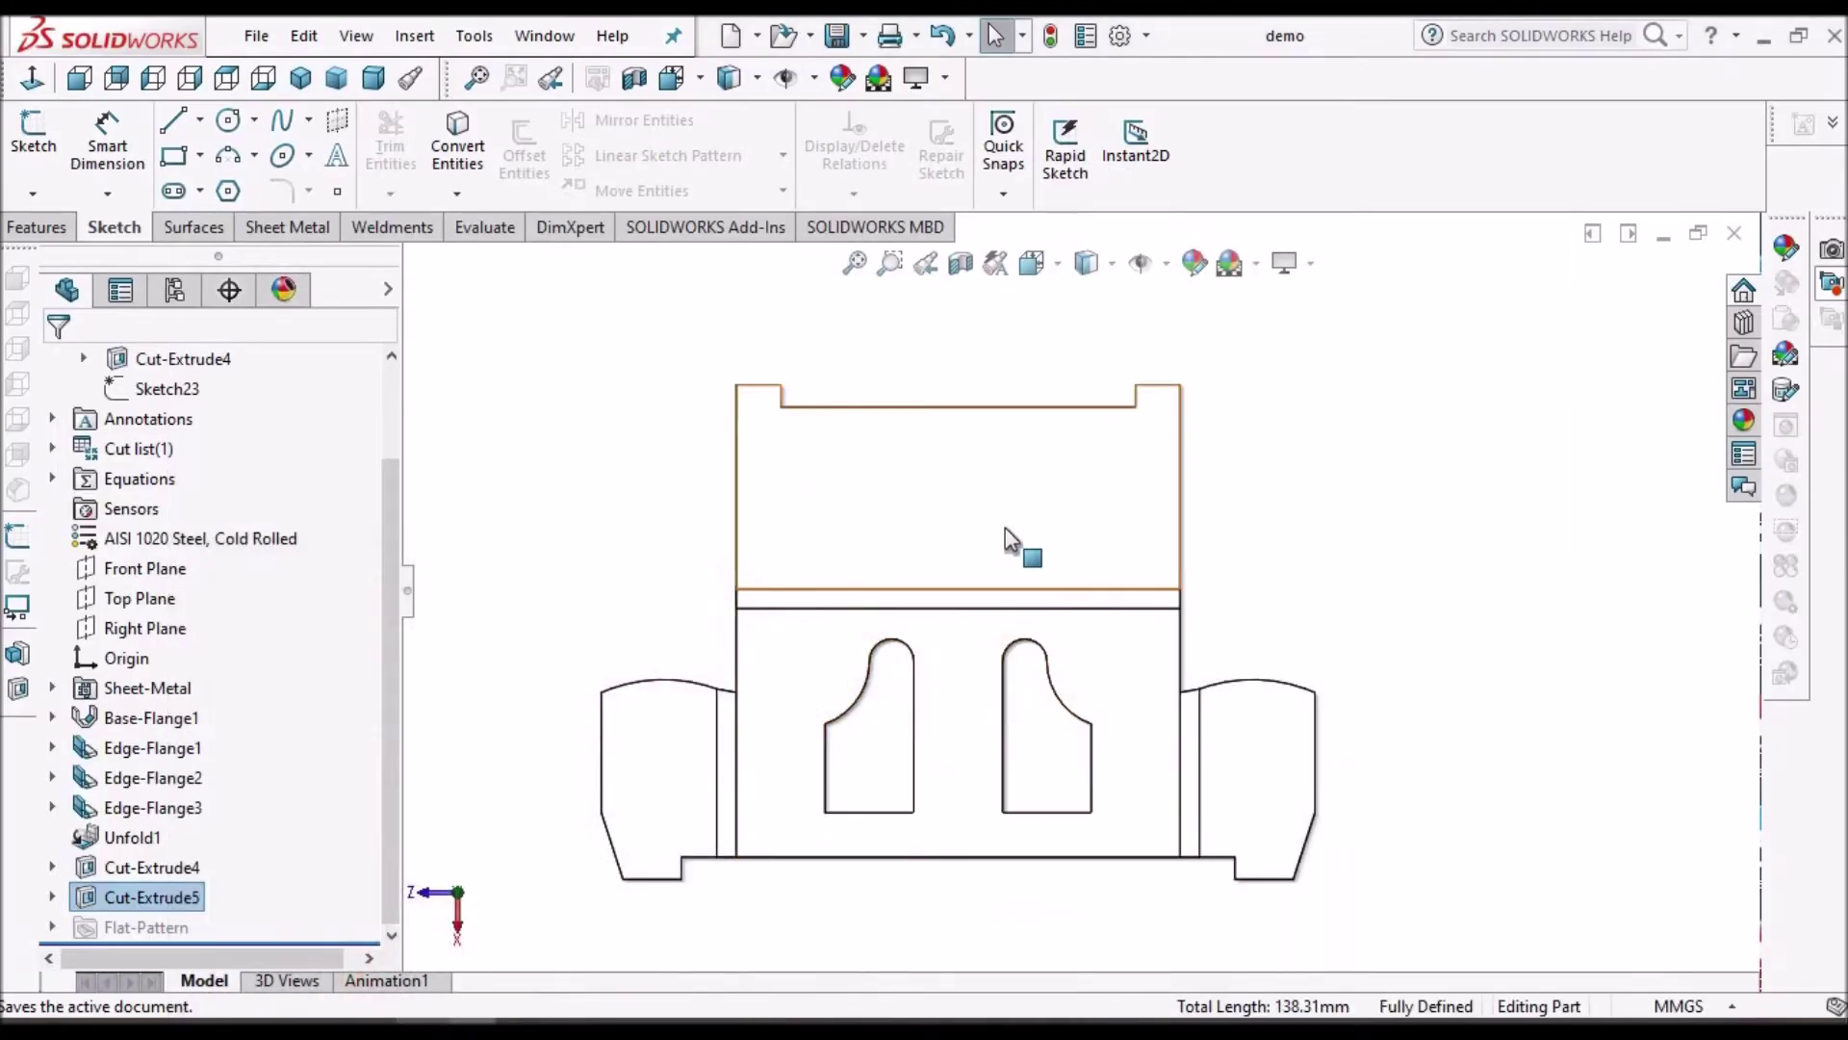
# Step: Select the upper back flange face for a new hole
pyautogui.click(1005, 527)
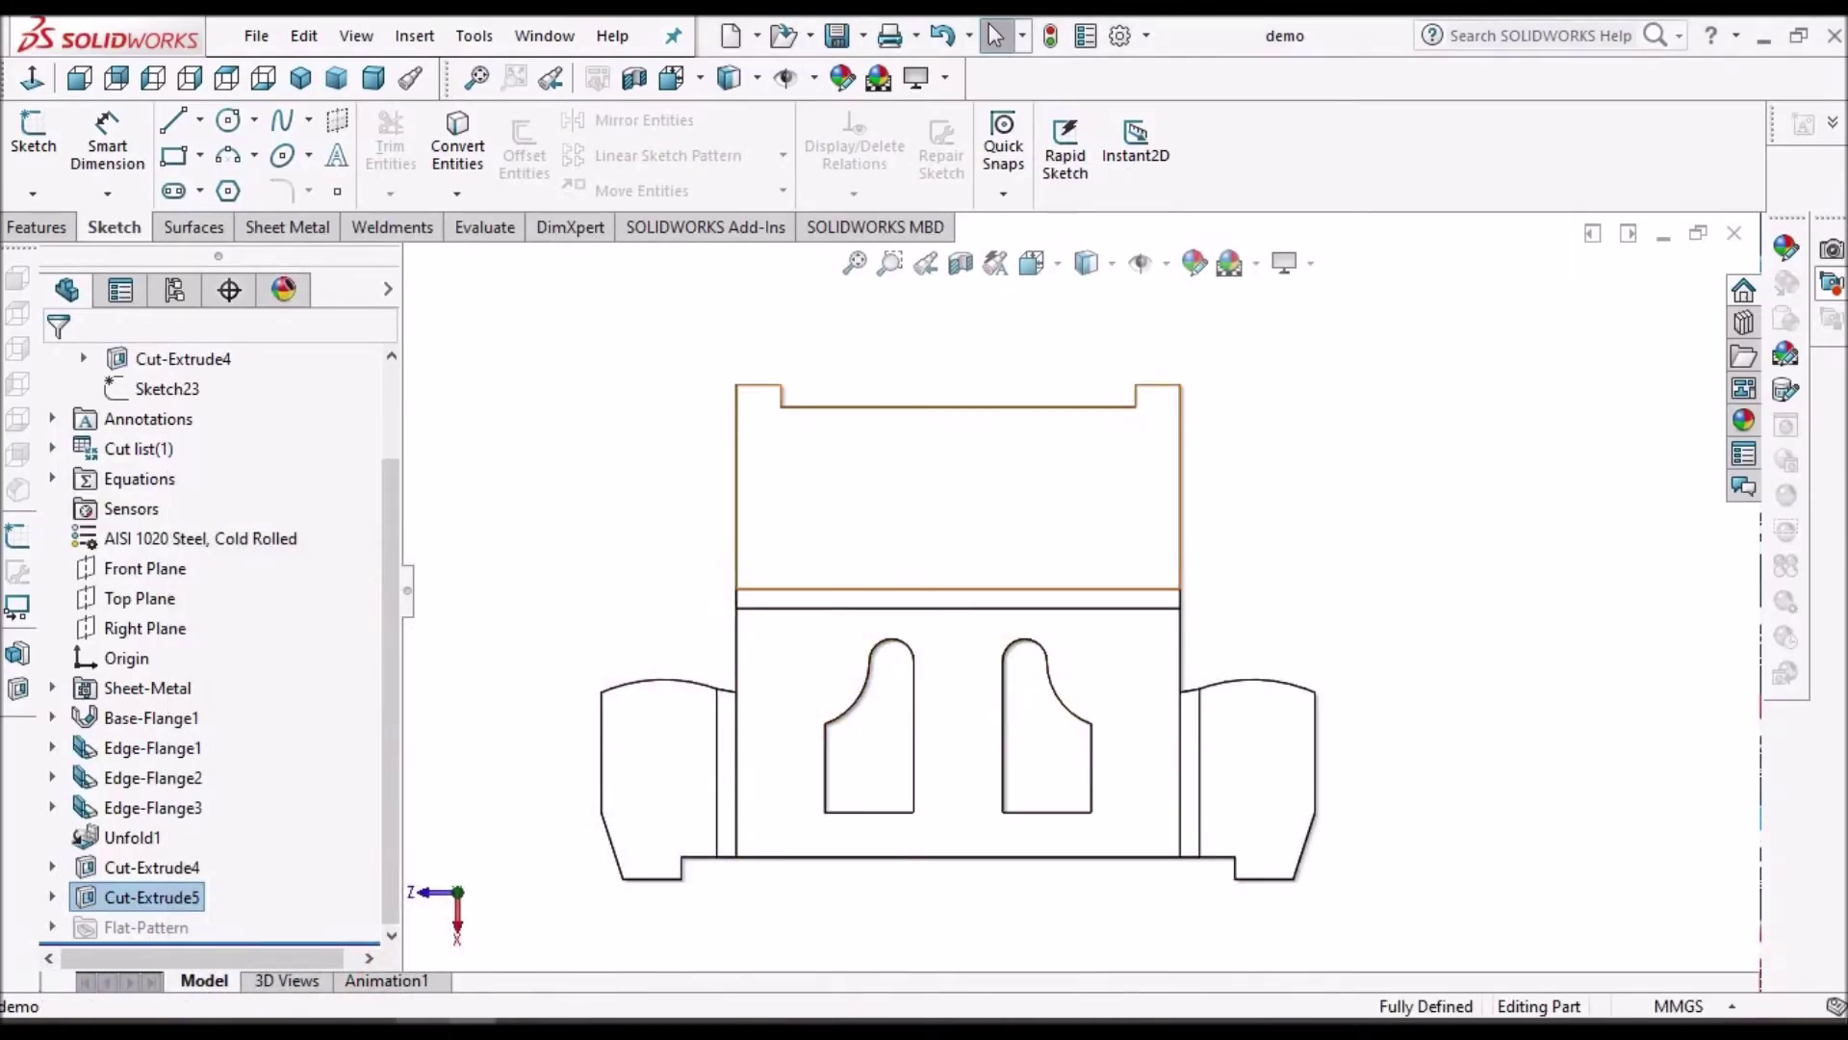
# Step: Cut a Ø20 simple hole, Hole4, through the upper flange face
pyautogui.click(269, 229)
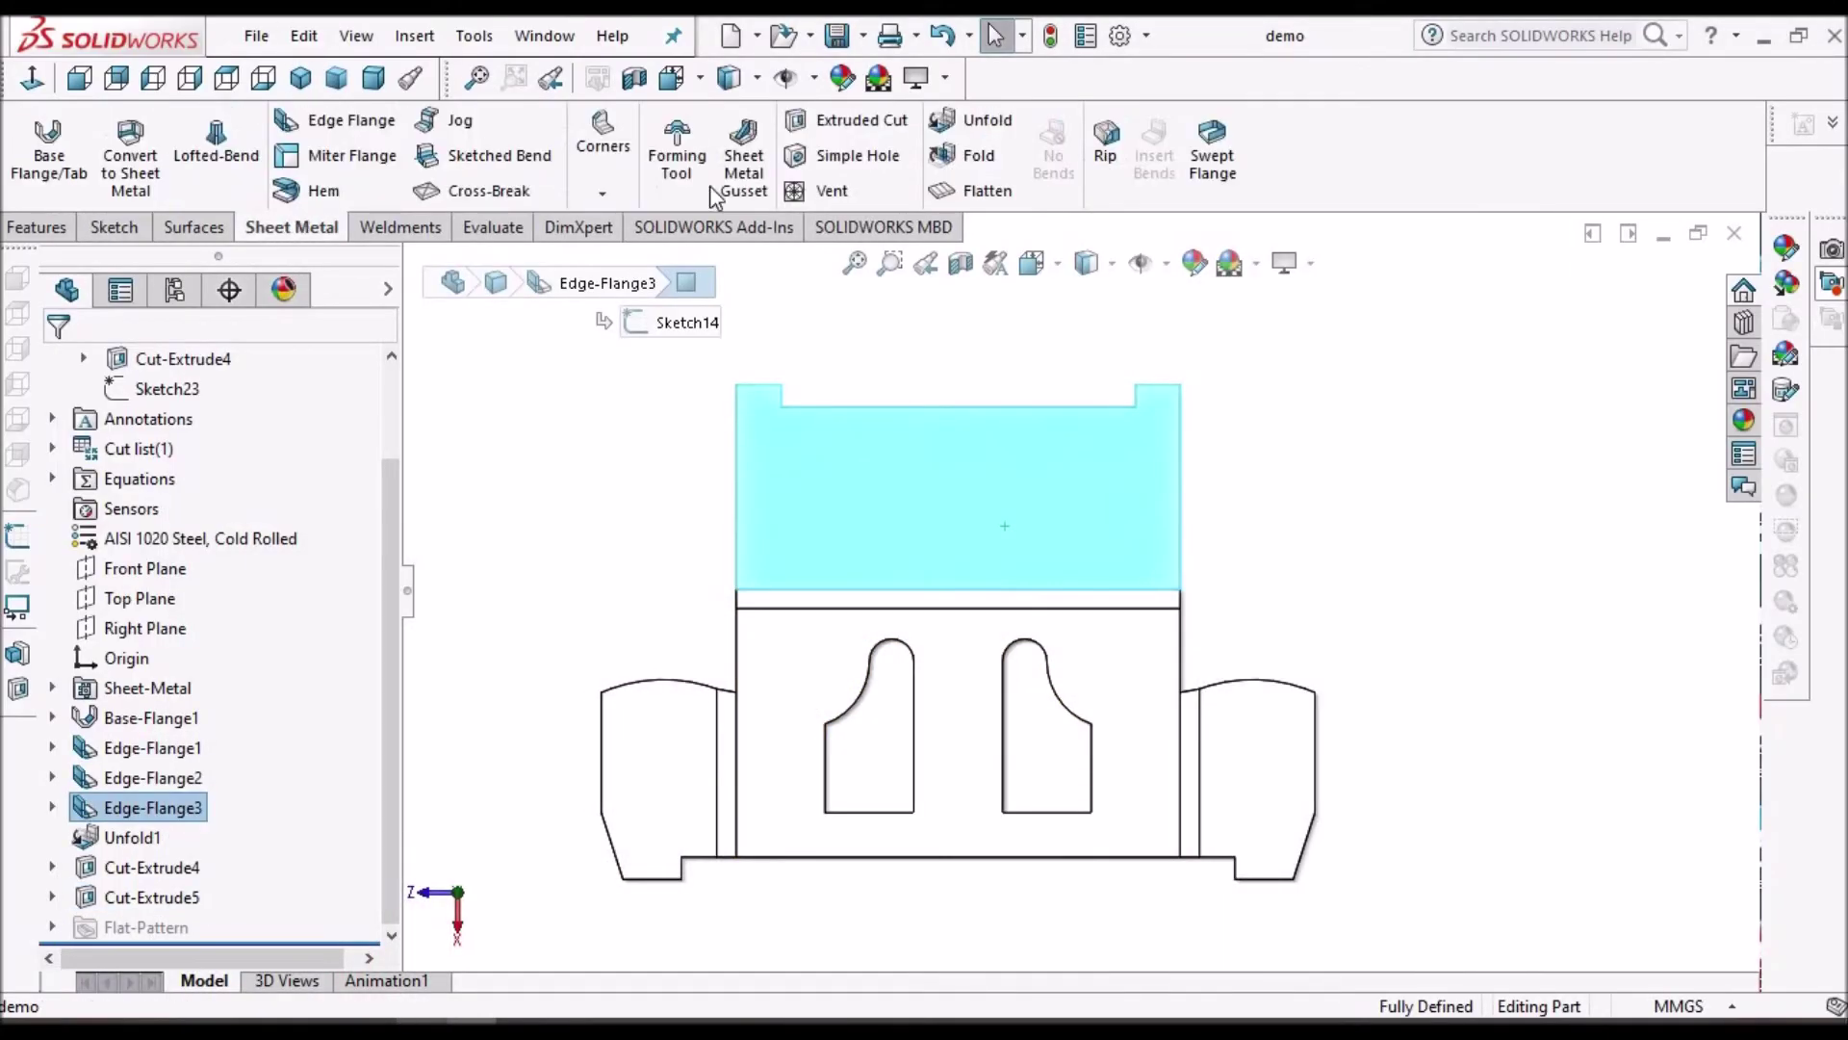
pyautogui.click(834, 166)
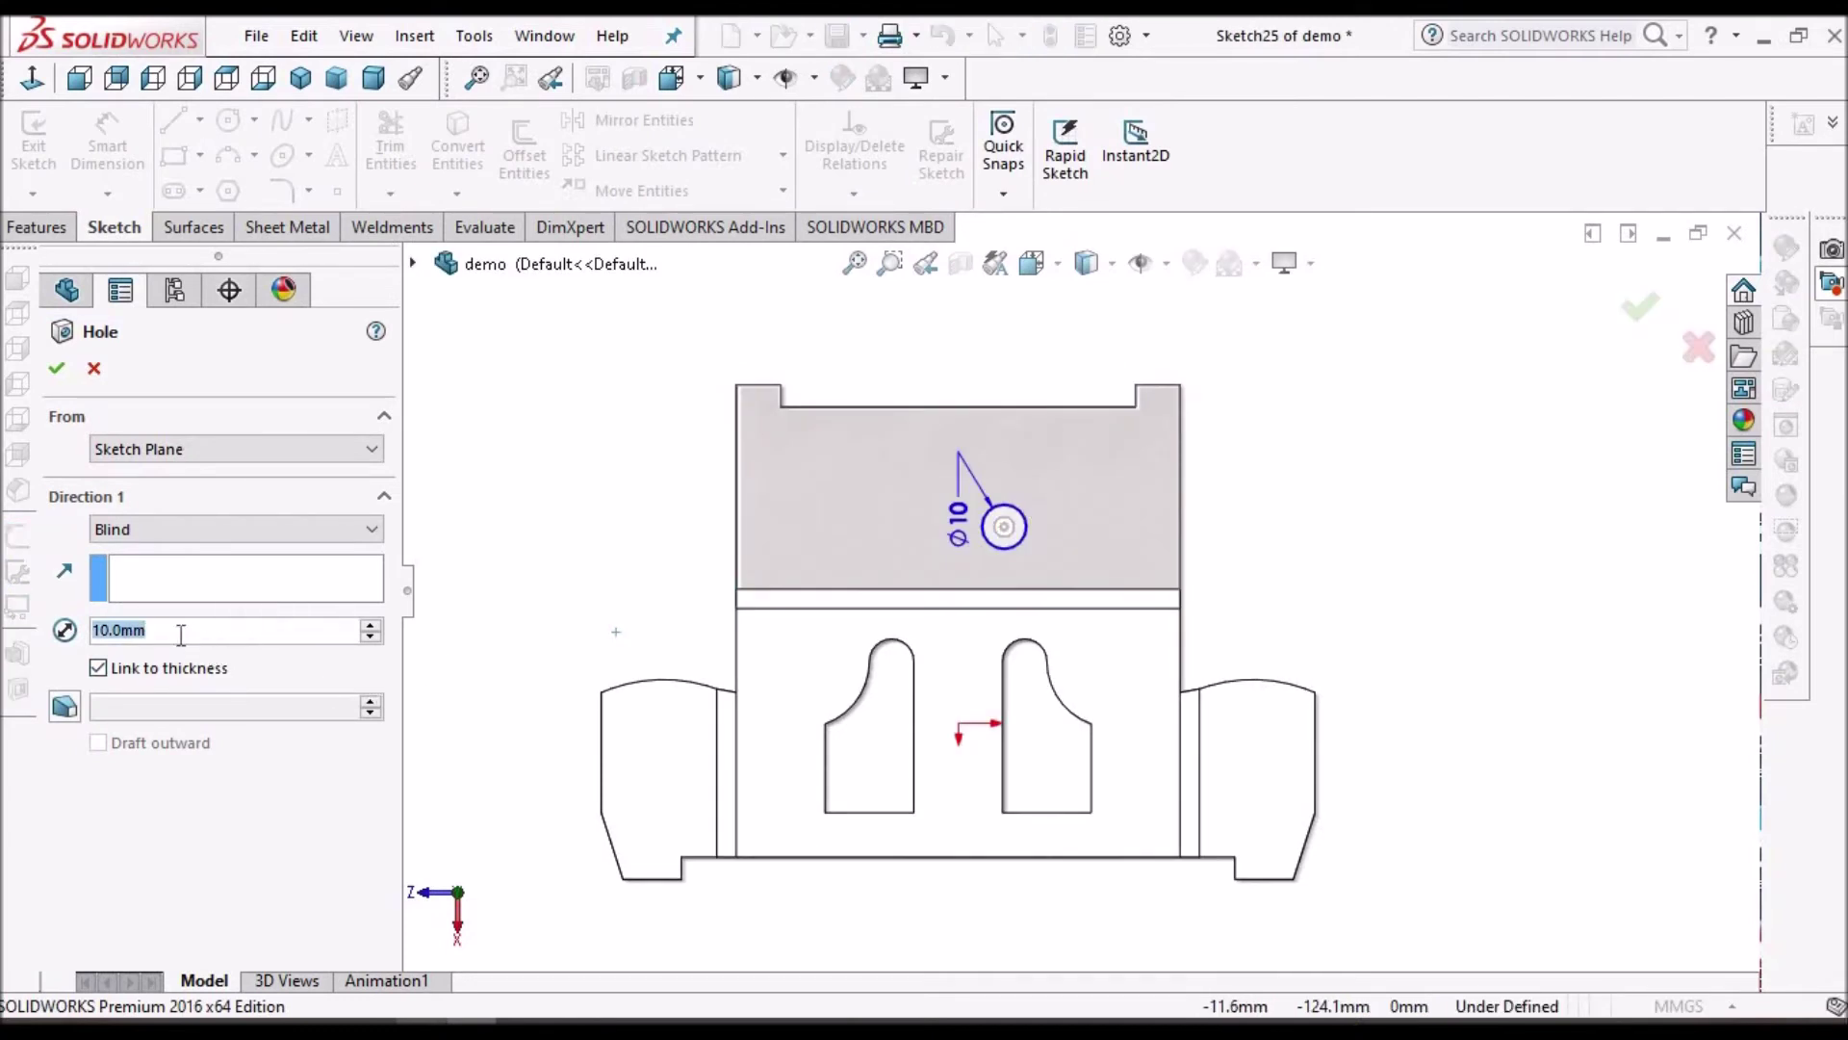
pyautogui.write('20')
pyautogui.press('Return')
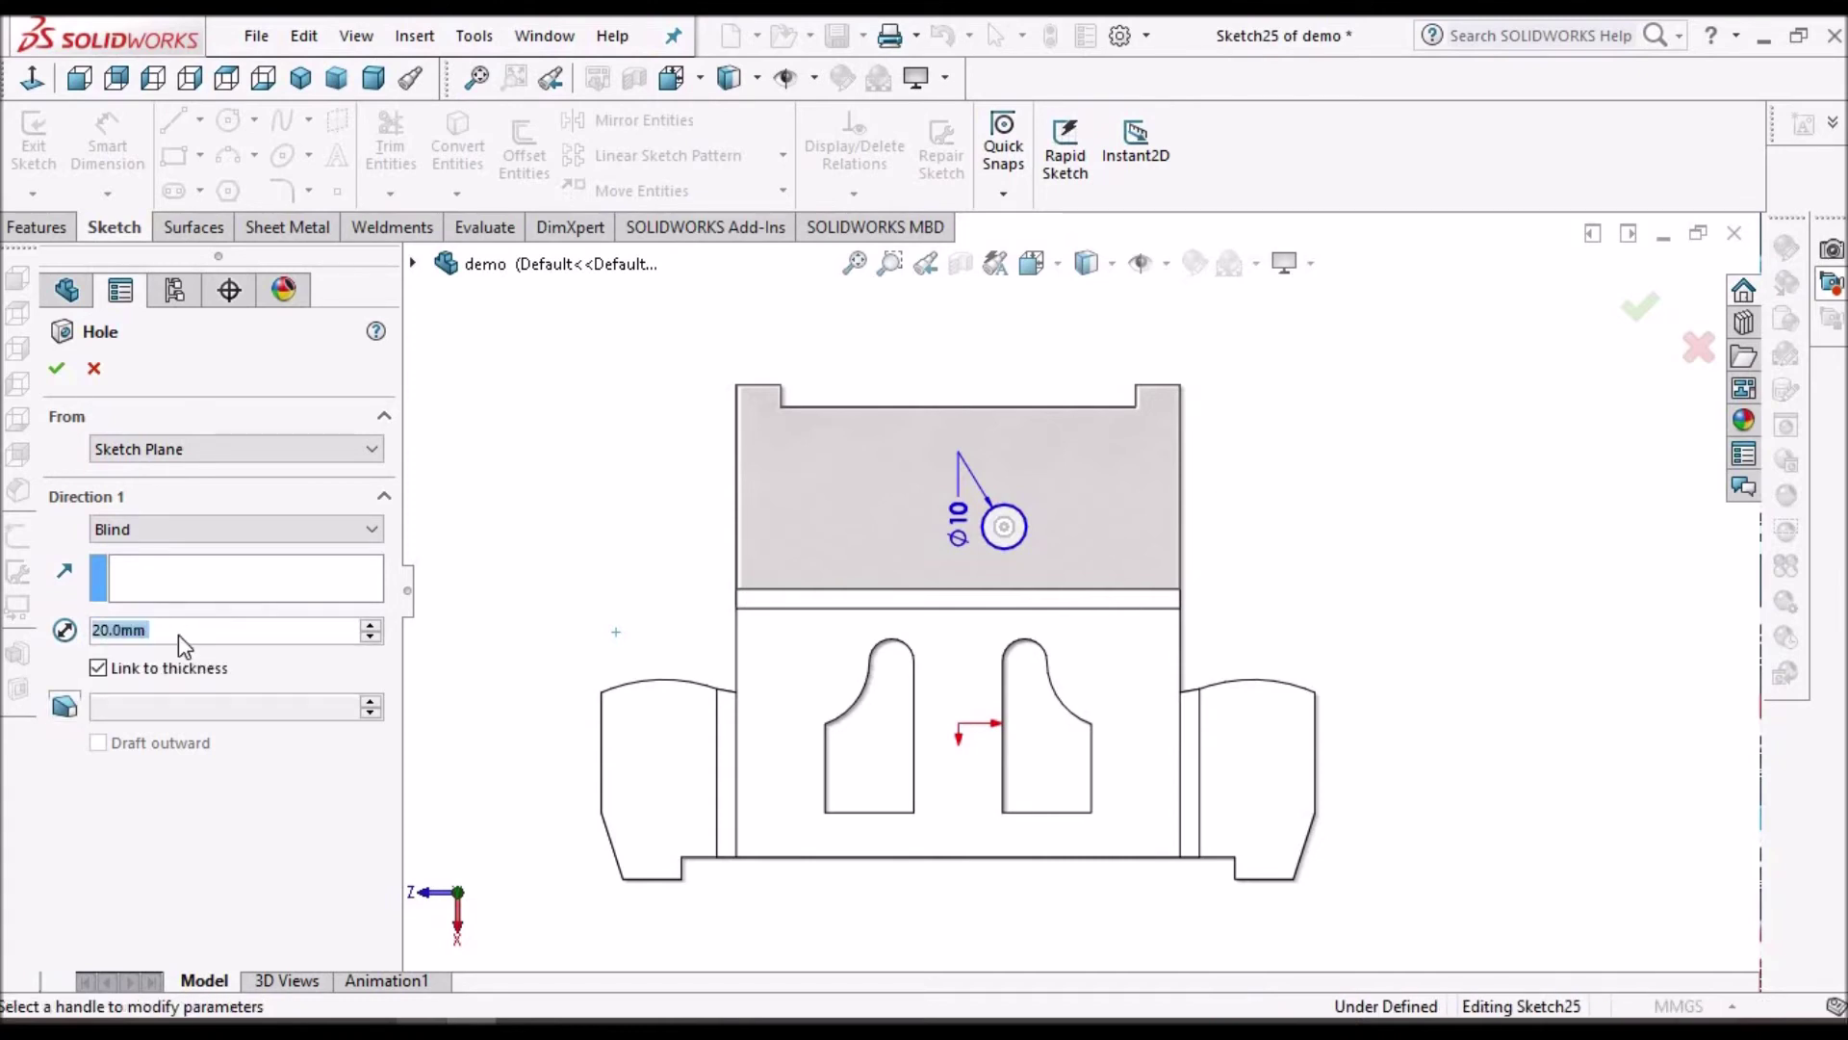
pyautogui.click(59, 371)
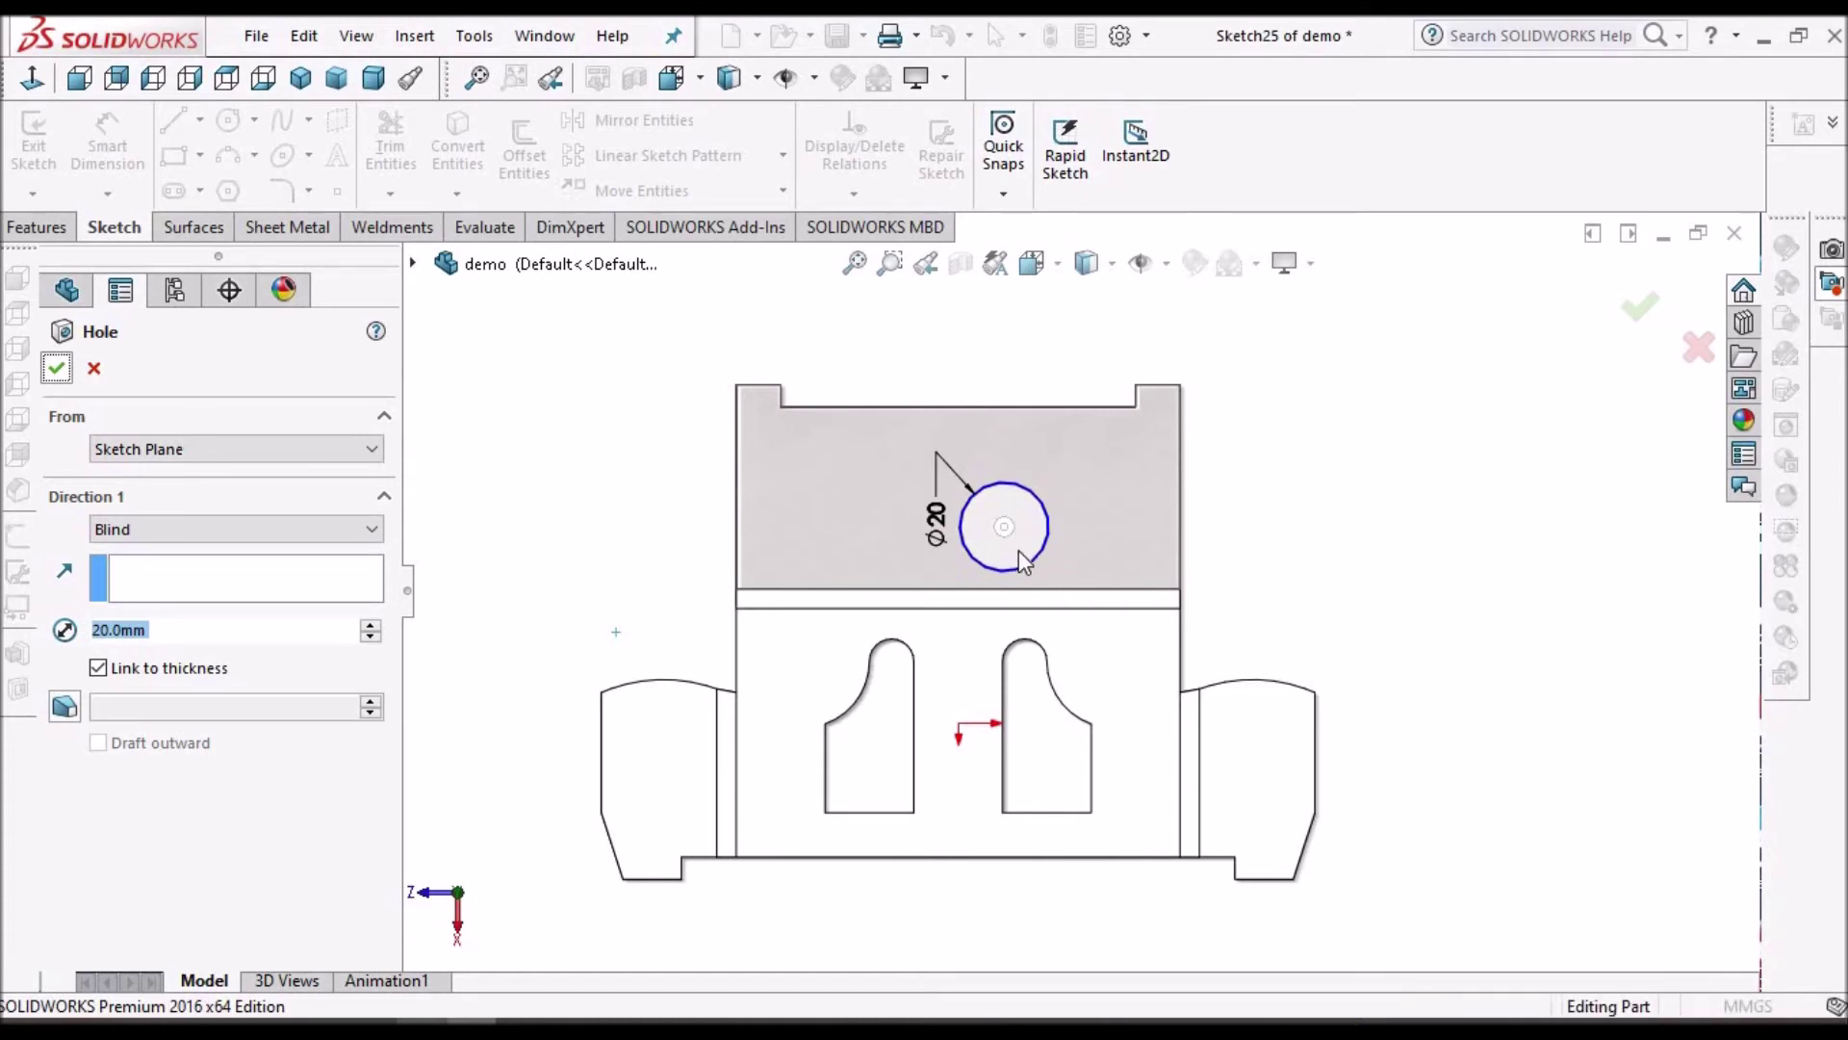
pyautogui.click(56, 372)
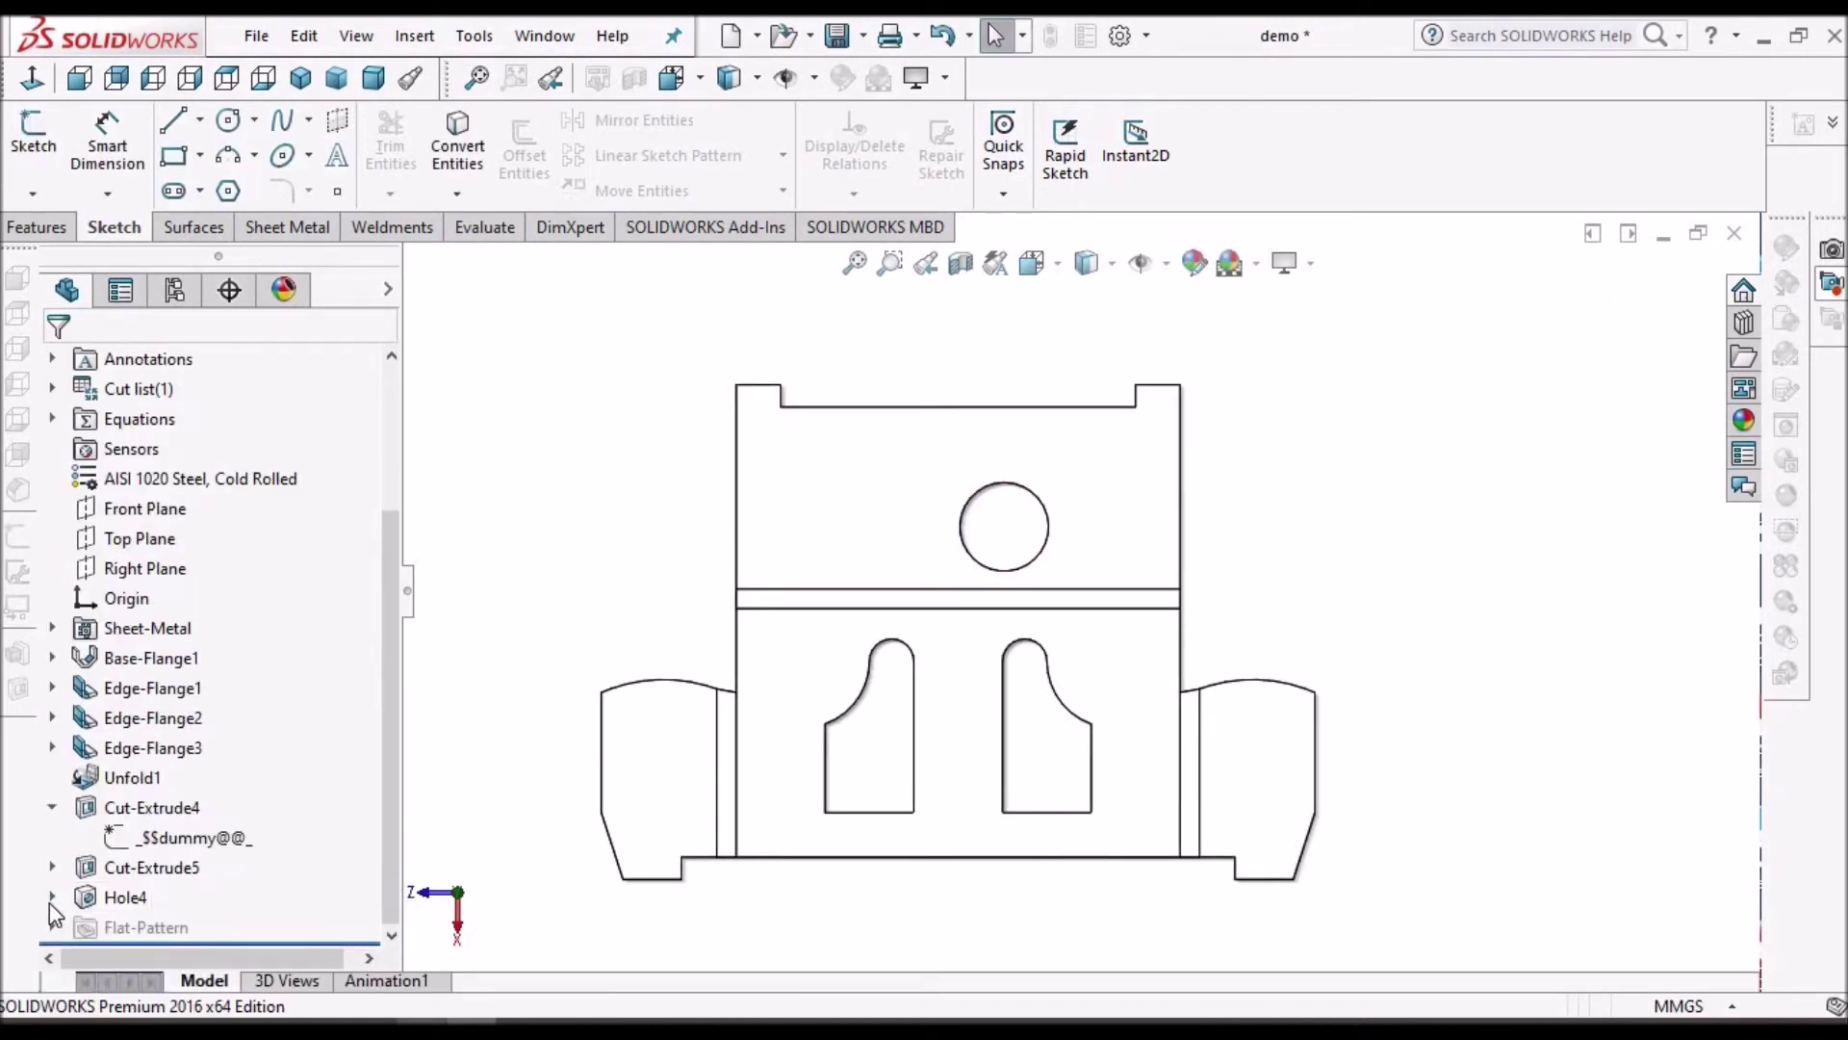
# Step: Edit Hole4's Sketch25 and dimension the hole centre 24 mm below the flange's top edge
pyautogui.click(52, 896)
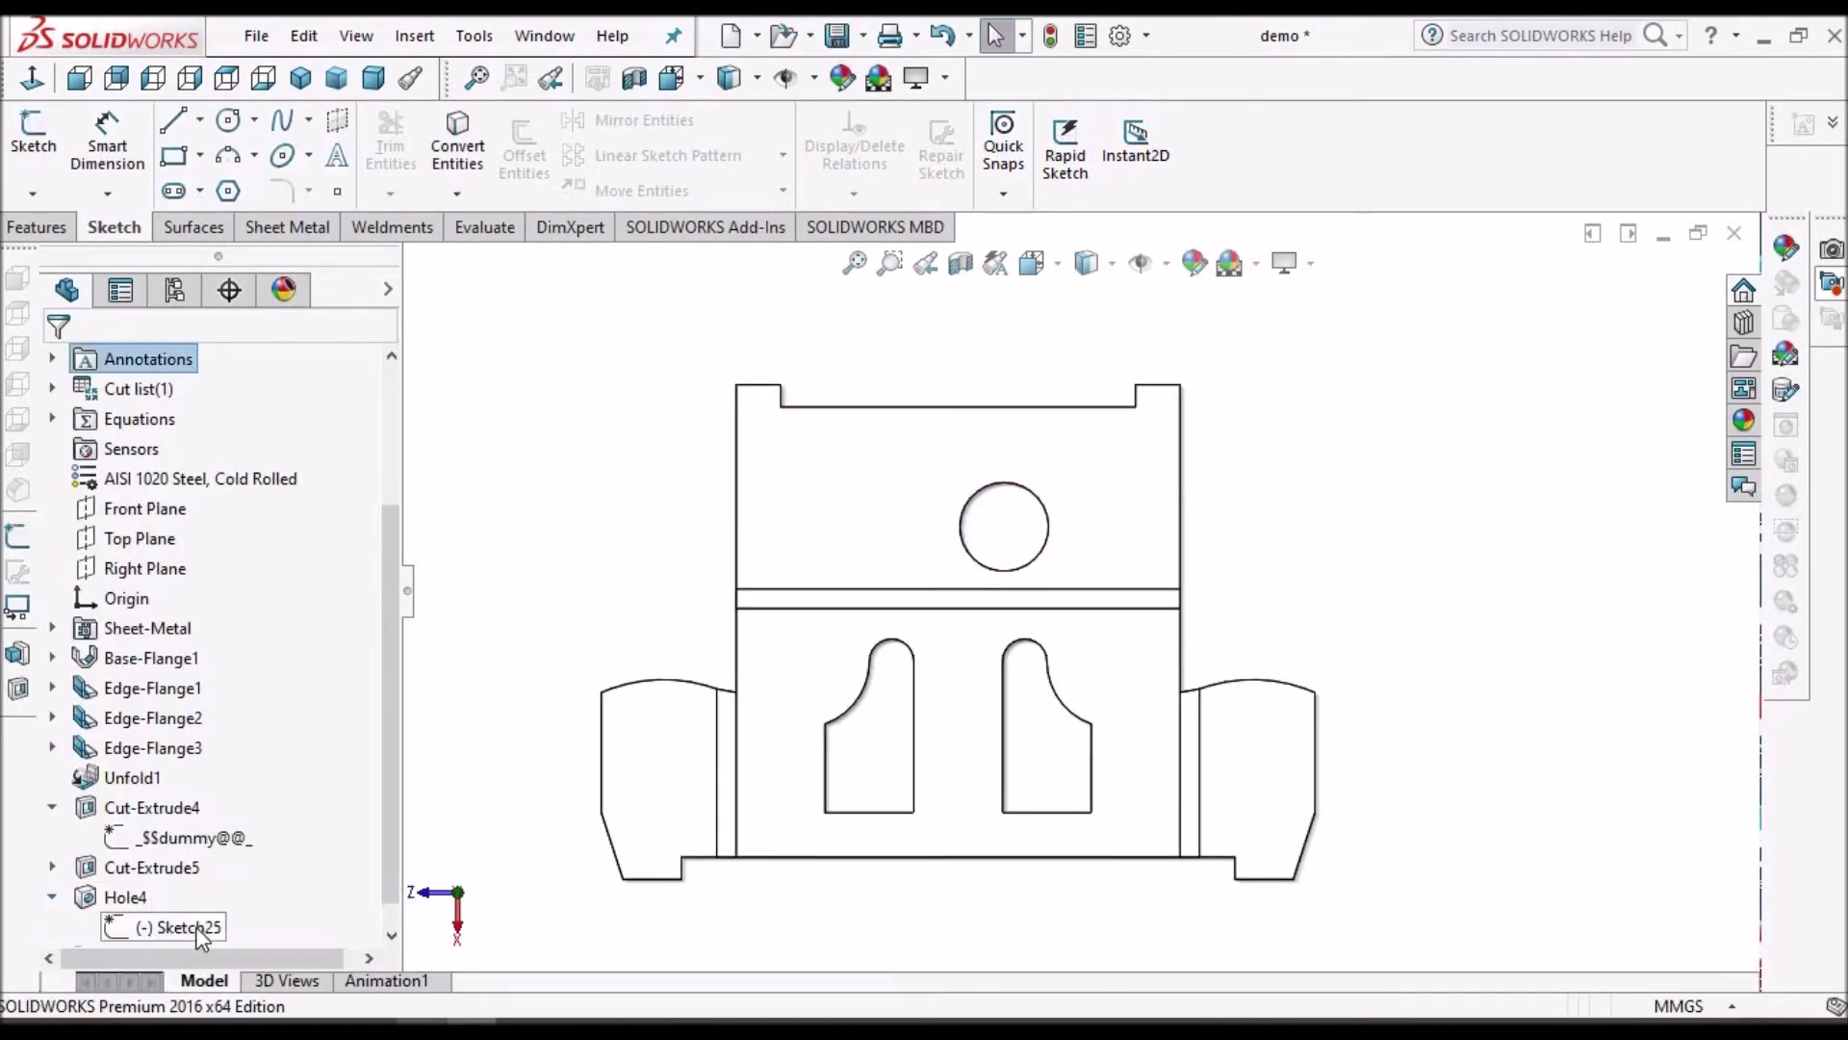
pyautogui.click(192, 927)
pyautogui.click(218, 861)
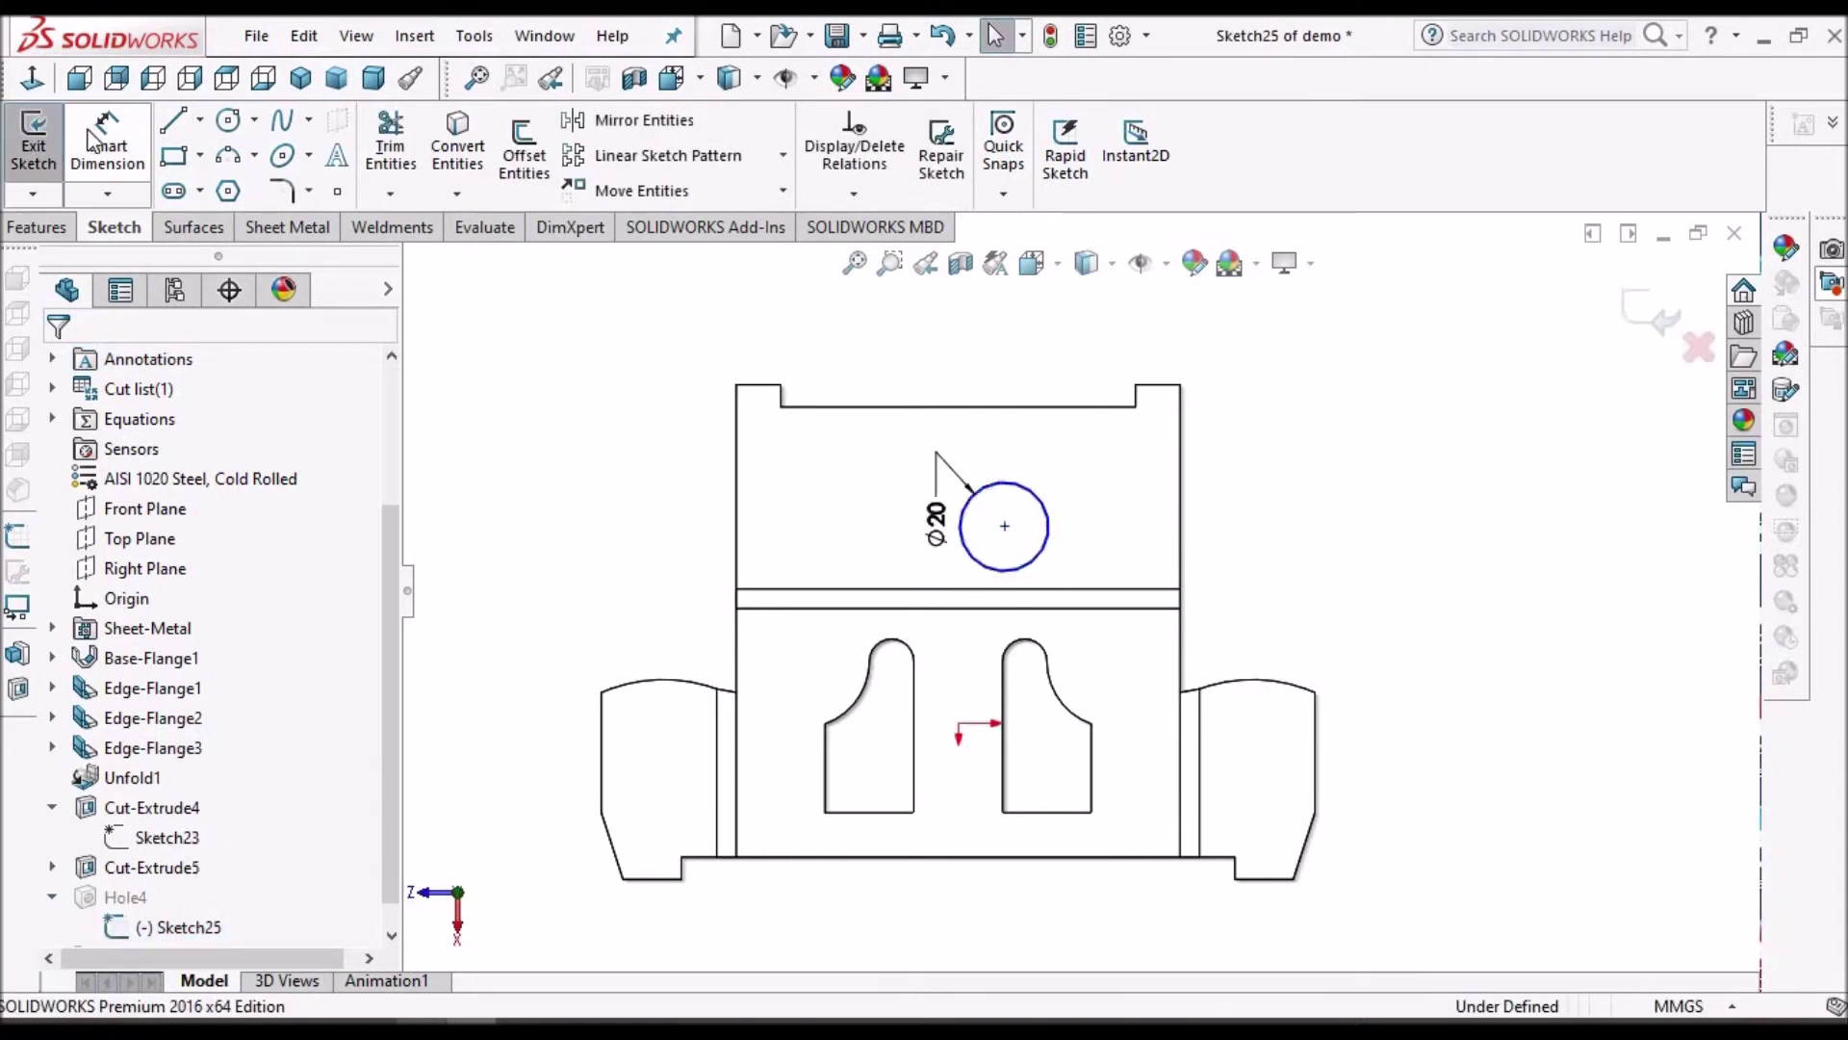
pyautogui.scroll(-2, 1160, 459)
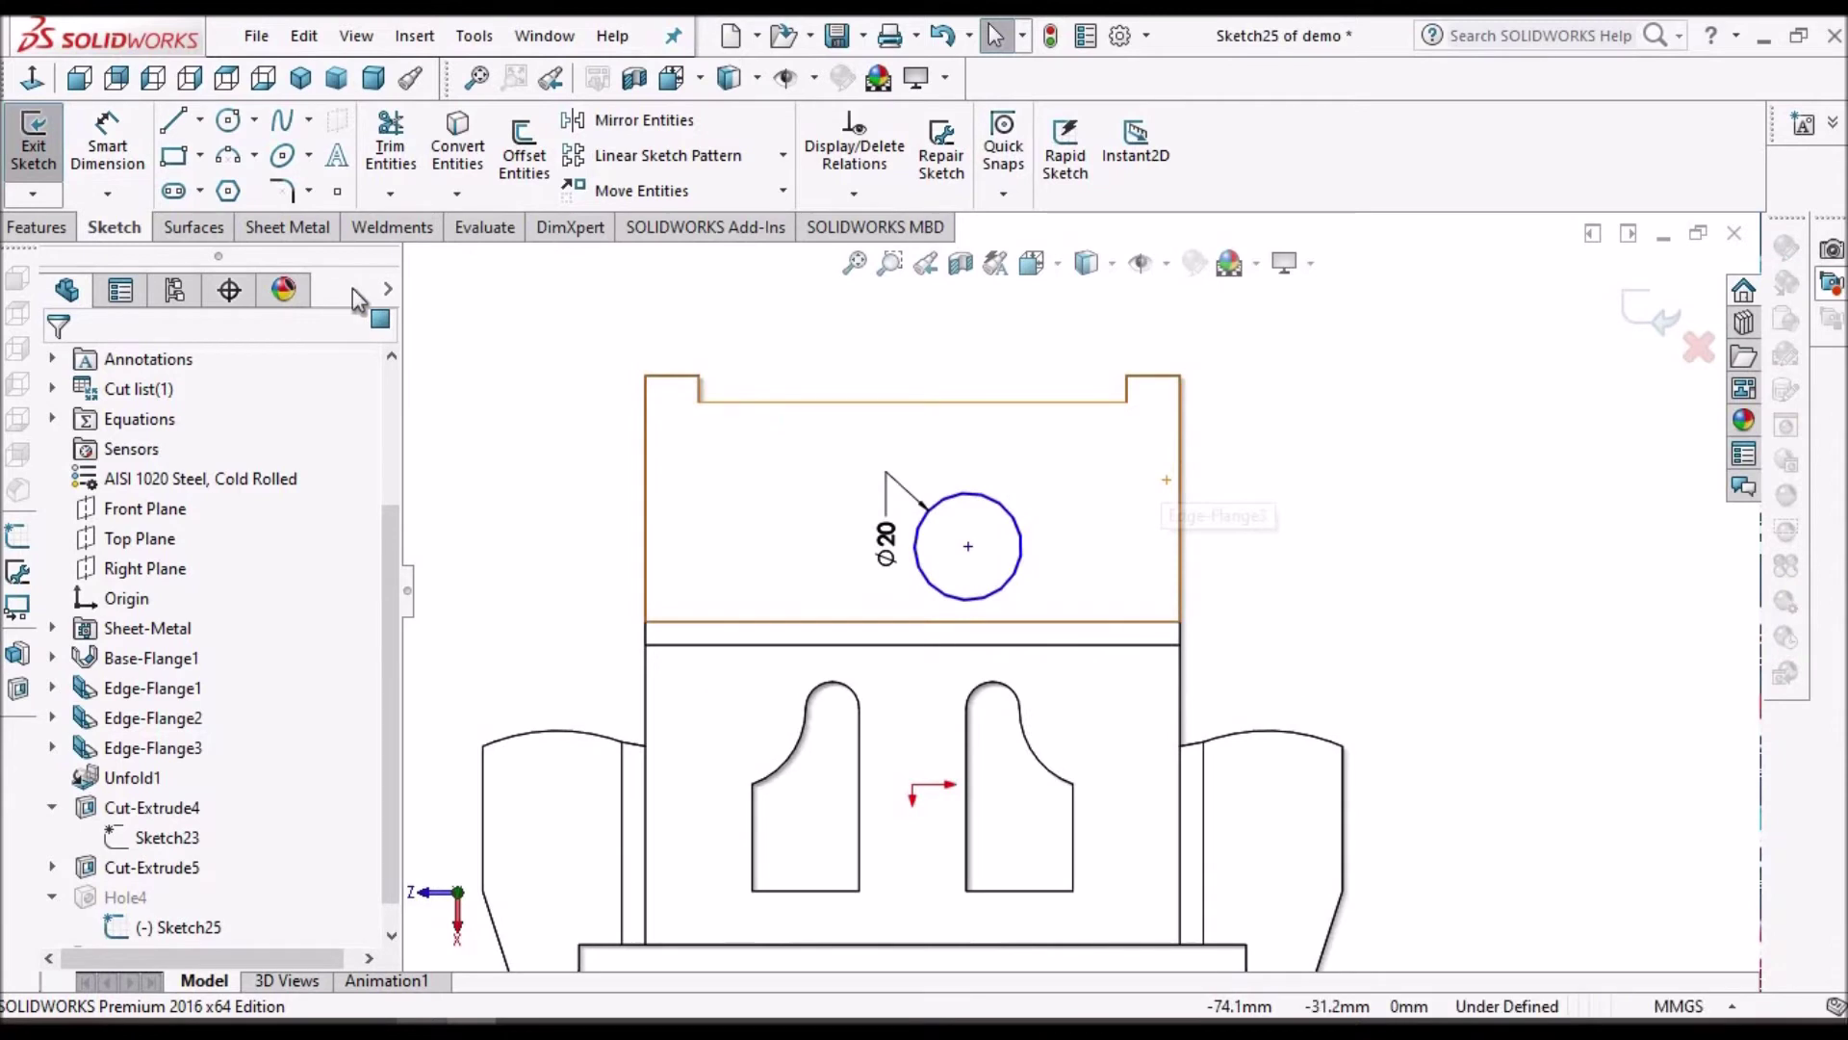
pyautogui.click(136, 134)
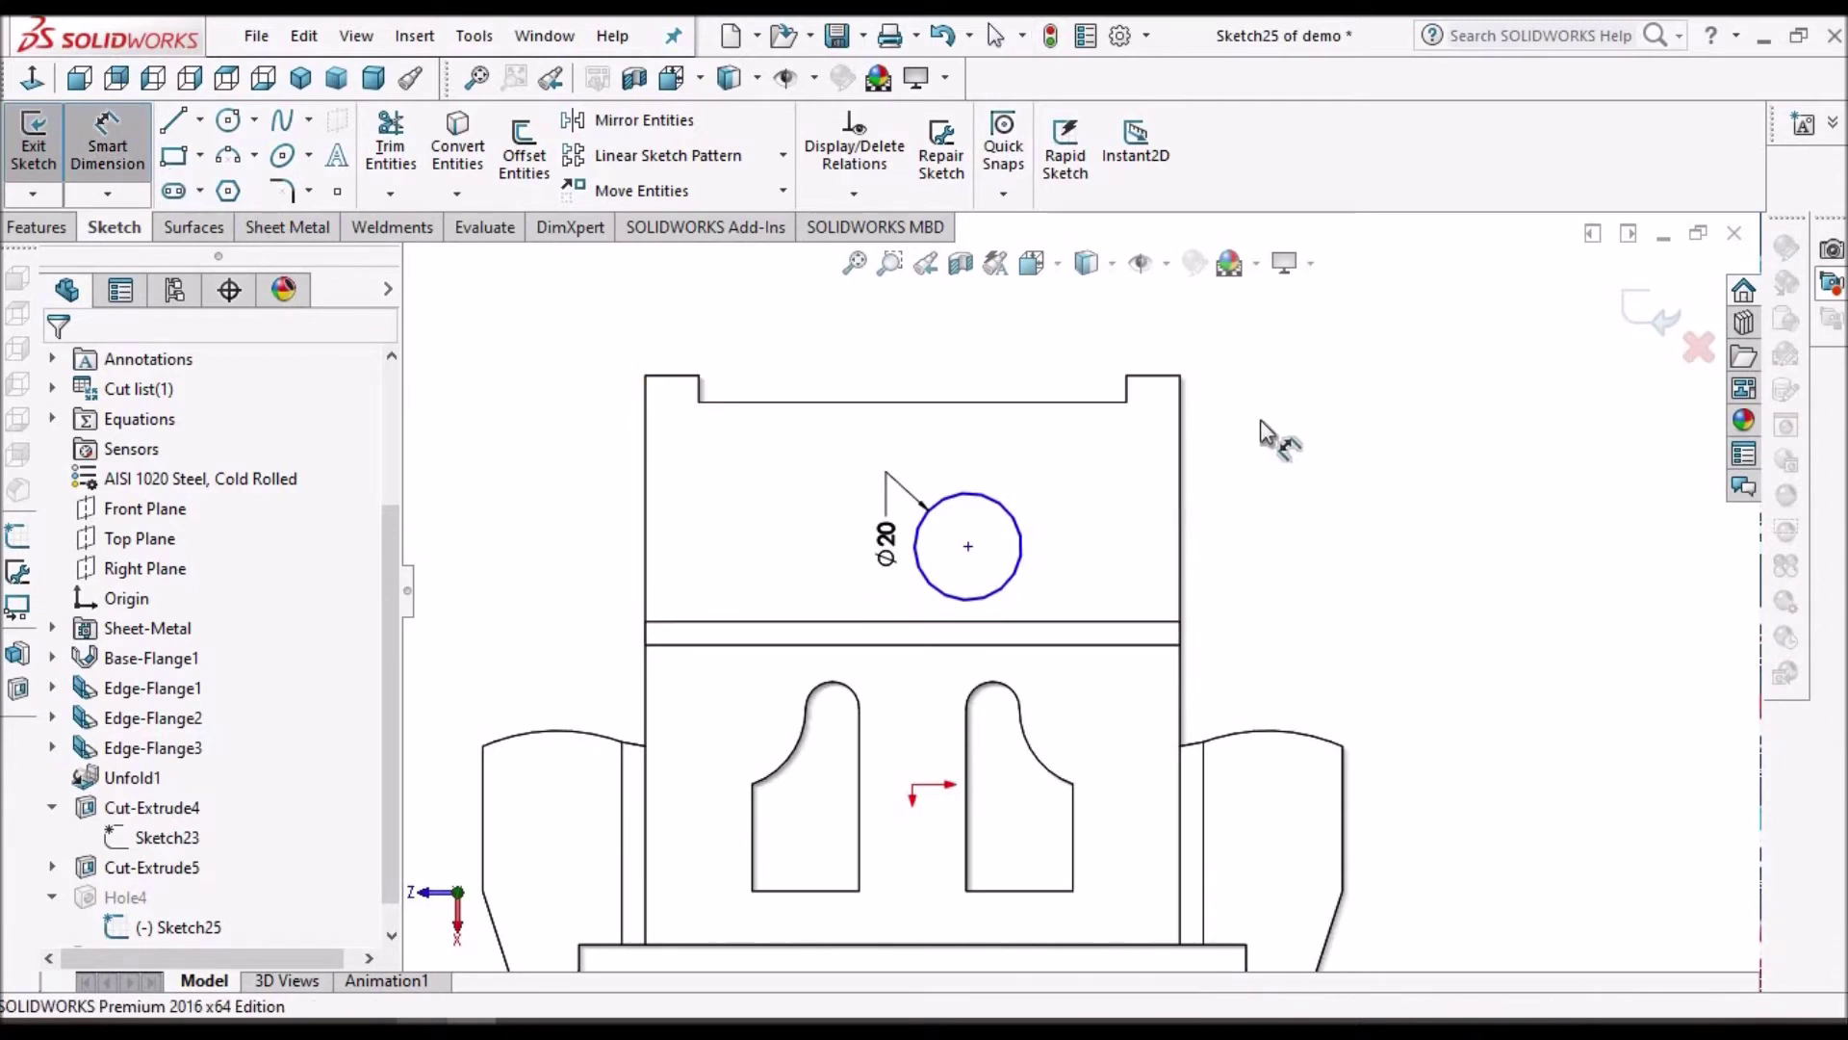
pyautogui.click(1164, 379)
pyautogui.click(968, 545)
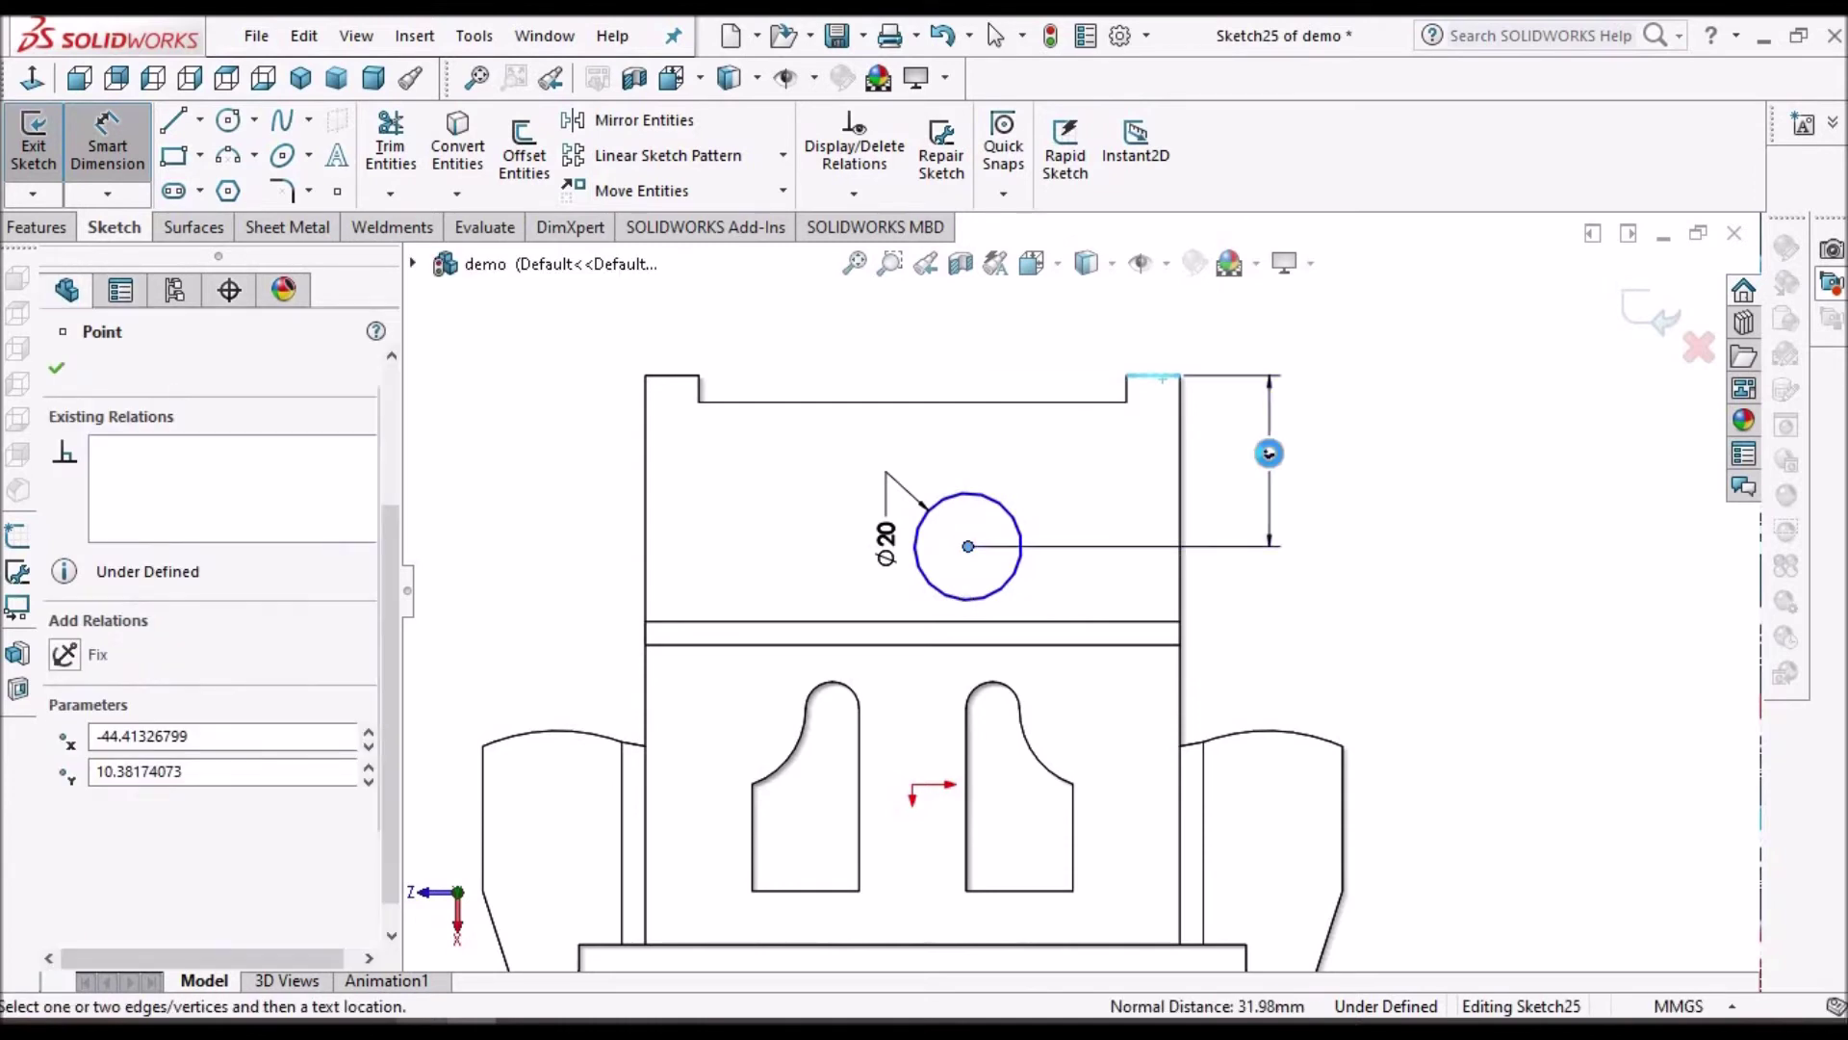
pyautogui.click(1269, 454)
pyautogui.click(1346, 510)
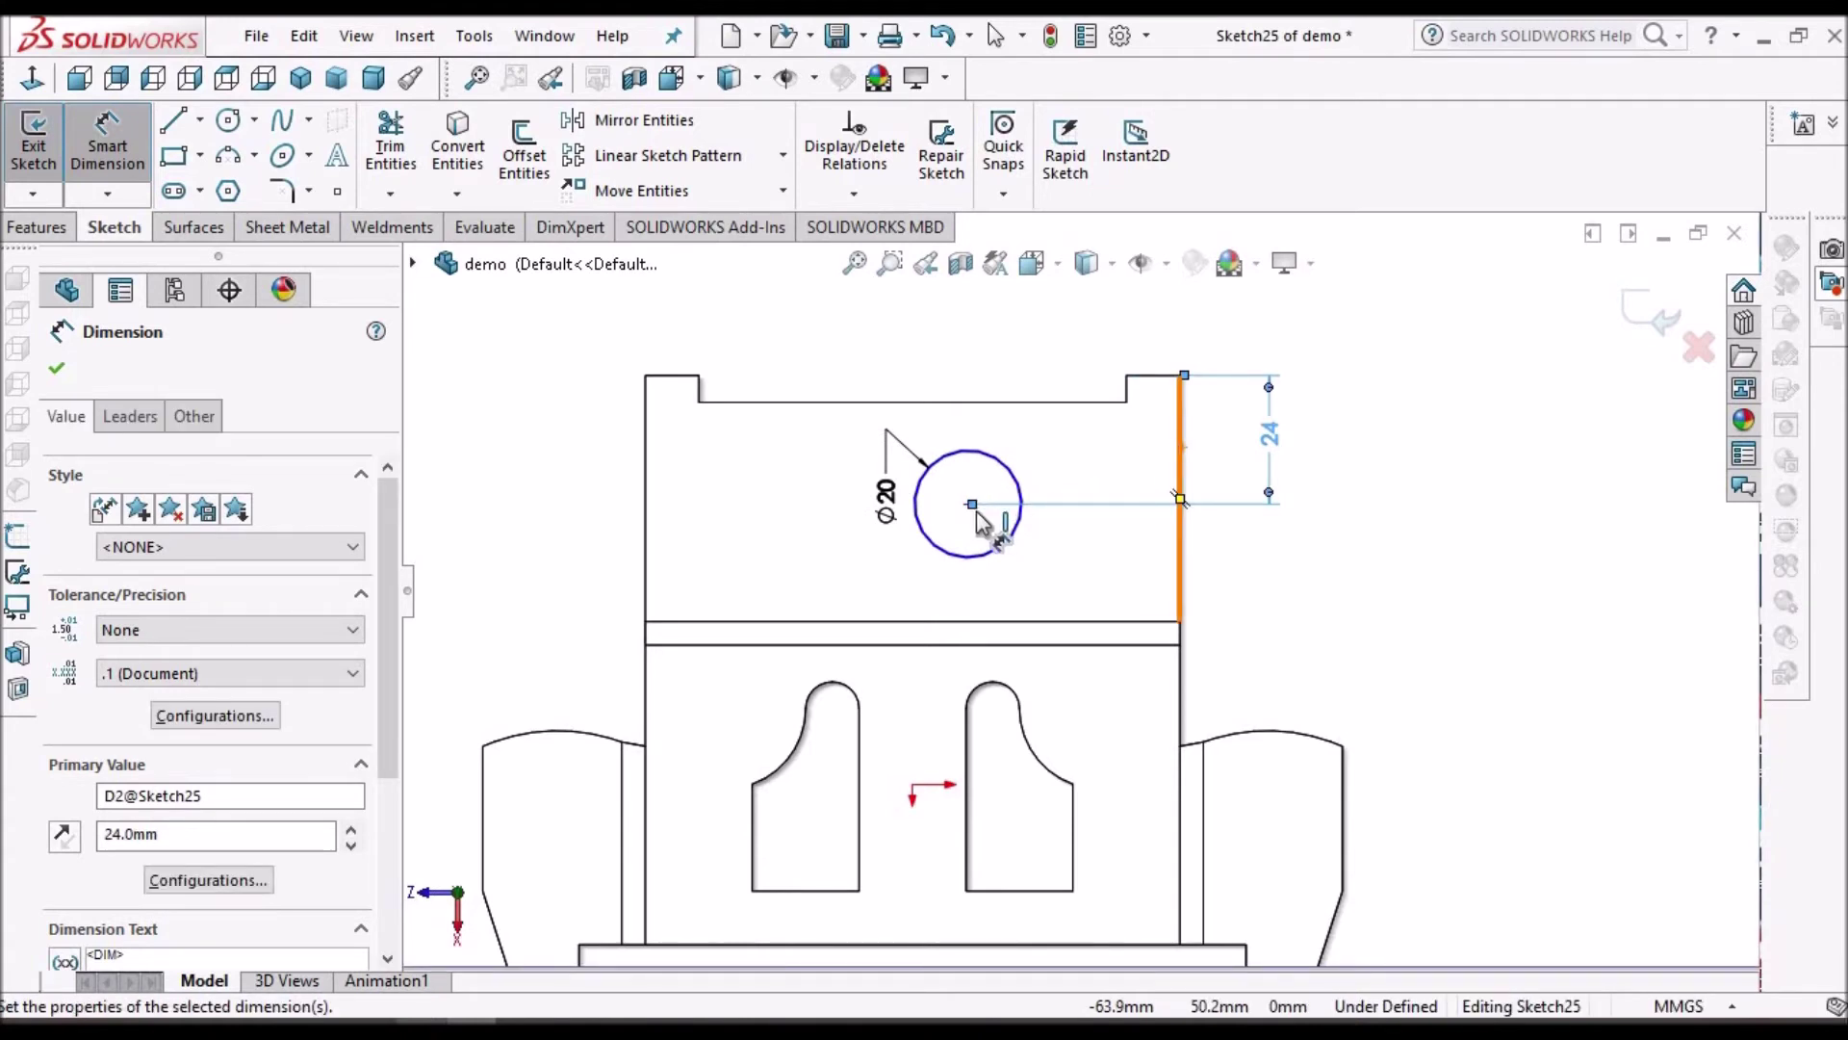
# Step: Dimension the hole centre 20 mm from the flange's right edge
pyautogui.click(971, 503)
pyautogui.click(970, 558)
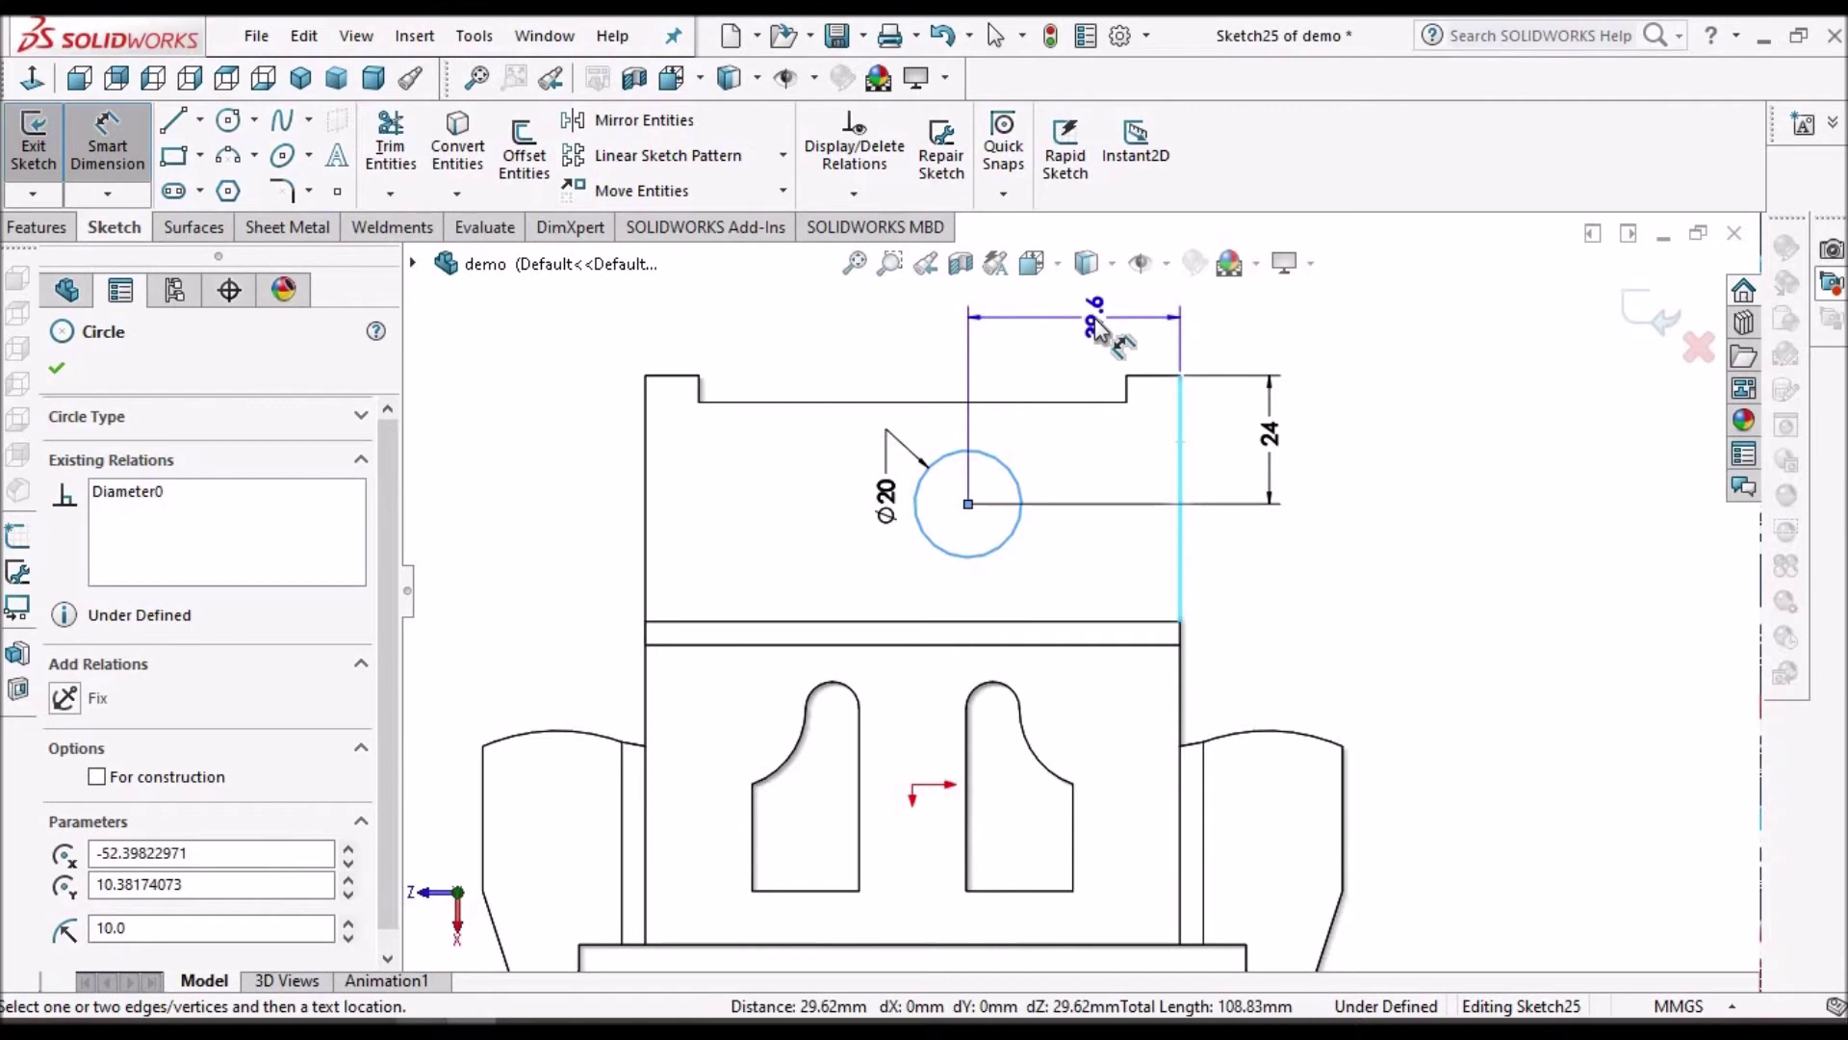
pyautogui.click(1096, 347)
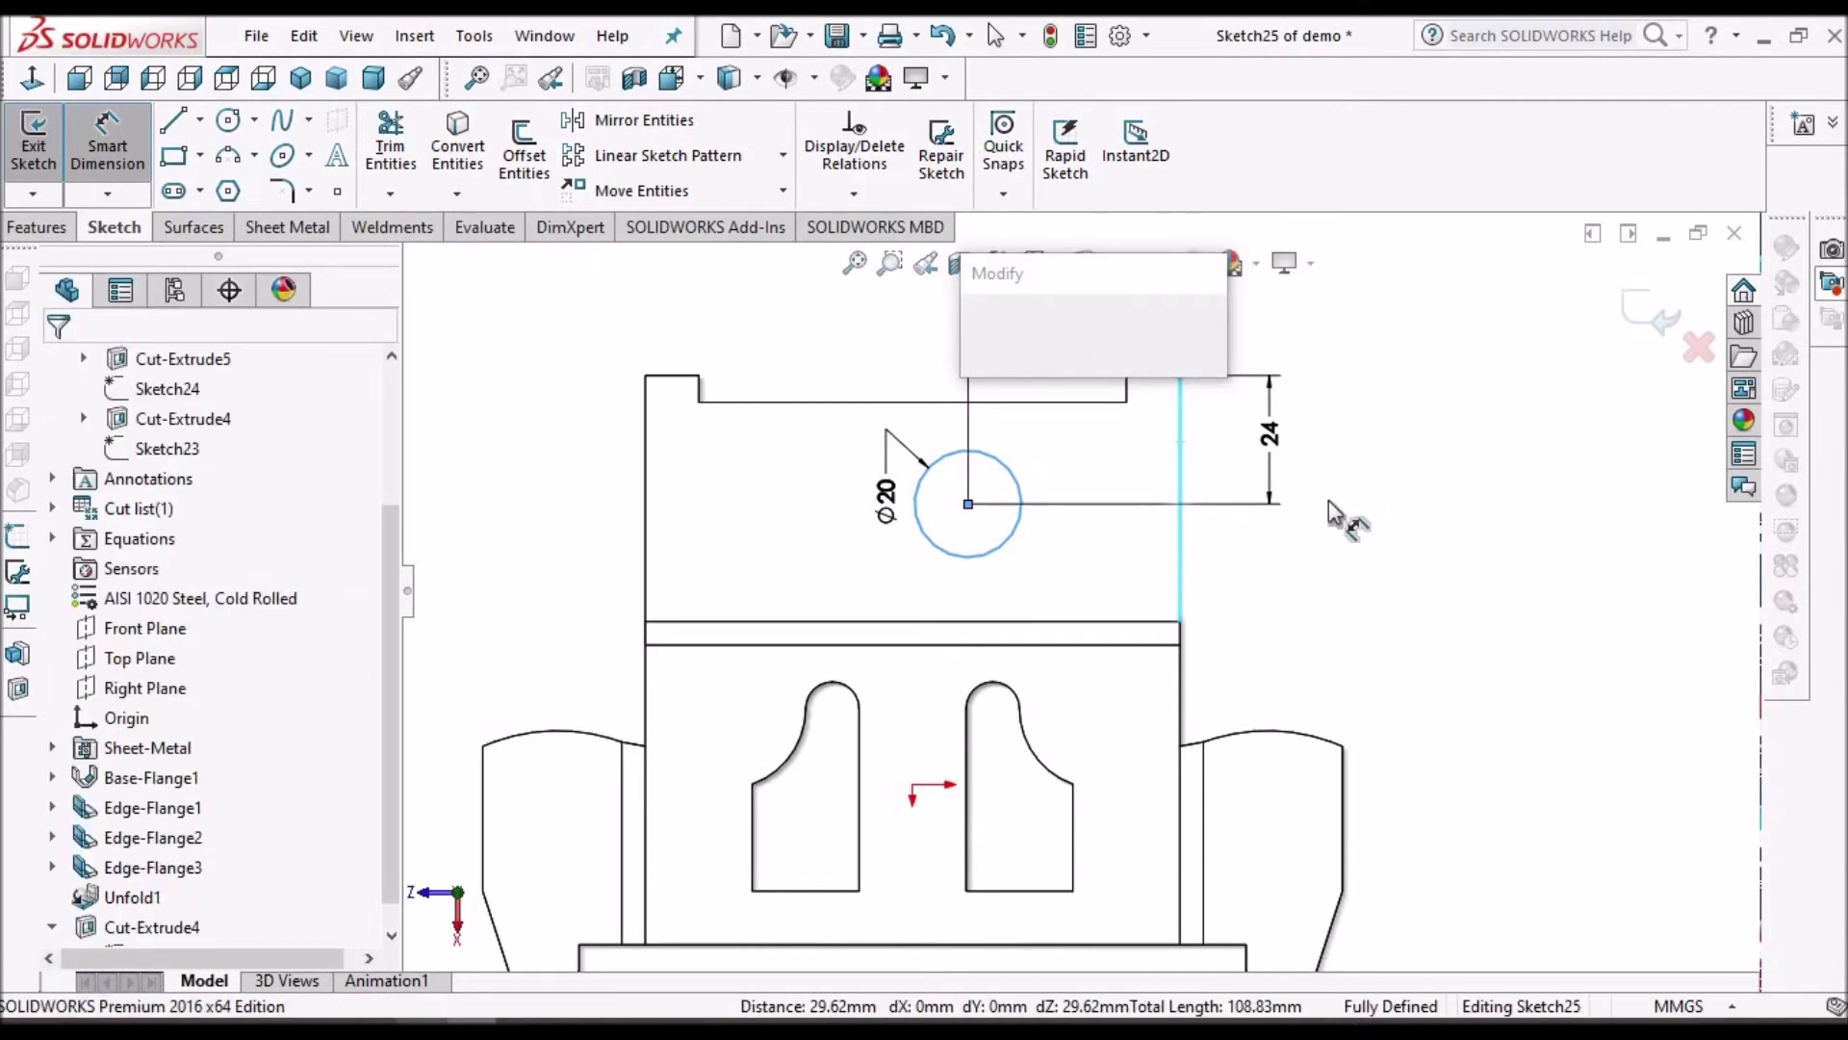
pyautogui.write('18')
pyautogui.press('Return')
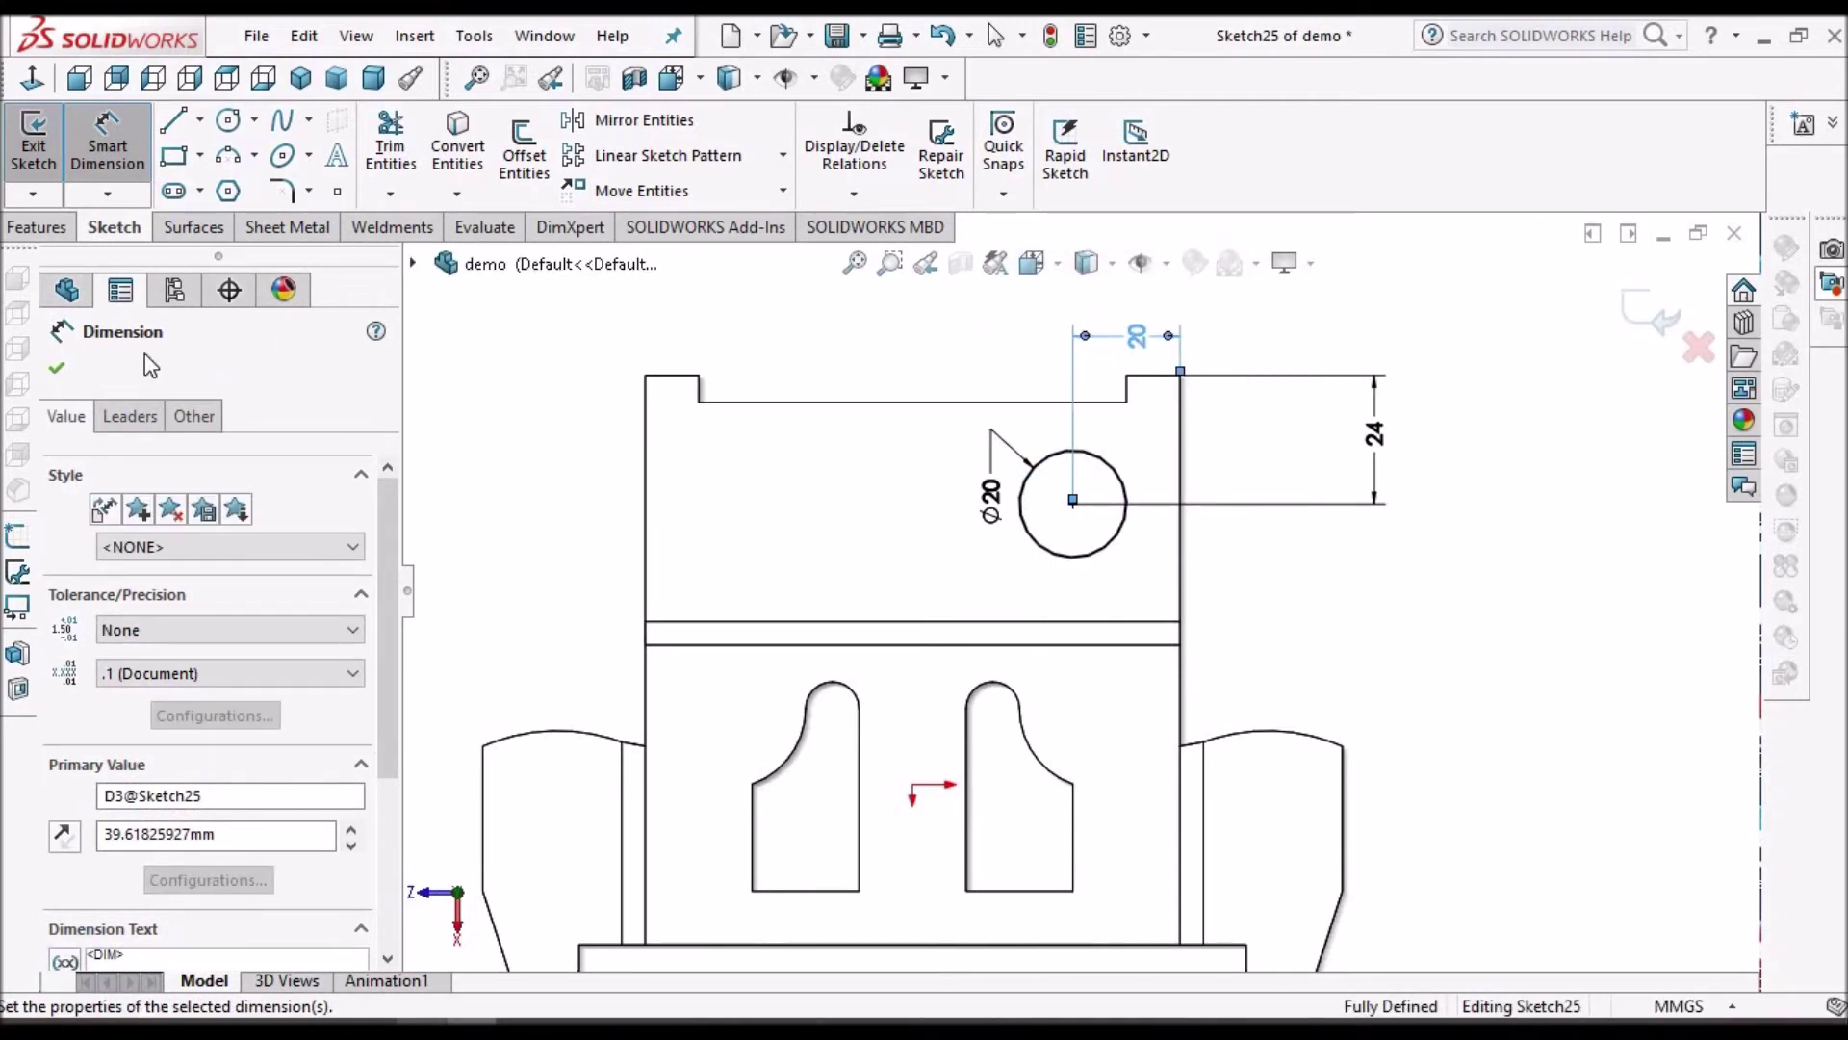
pyautogui.press('Escape')
pyautogui.click(199, 120)
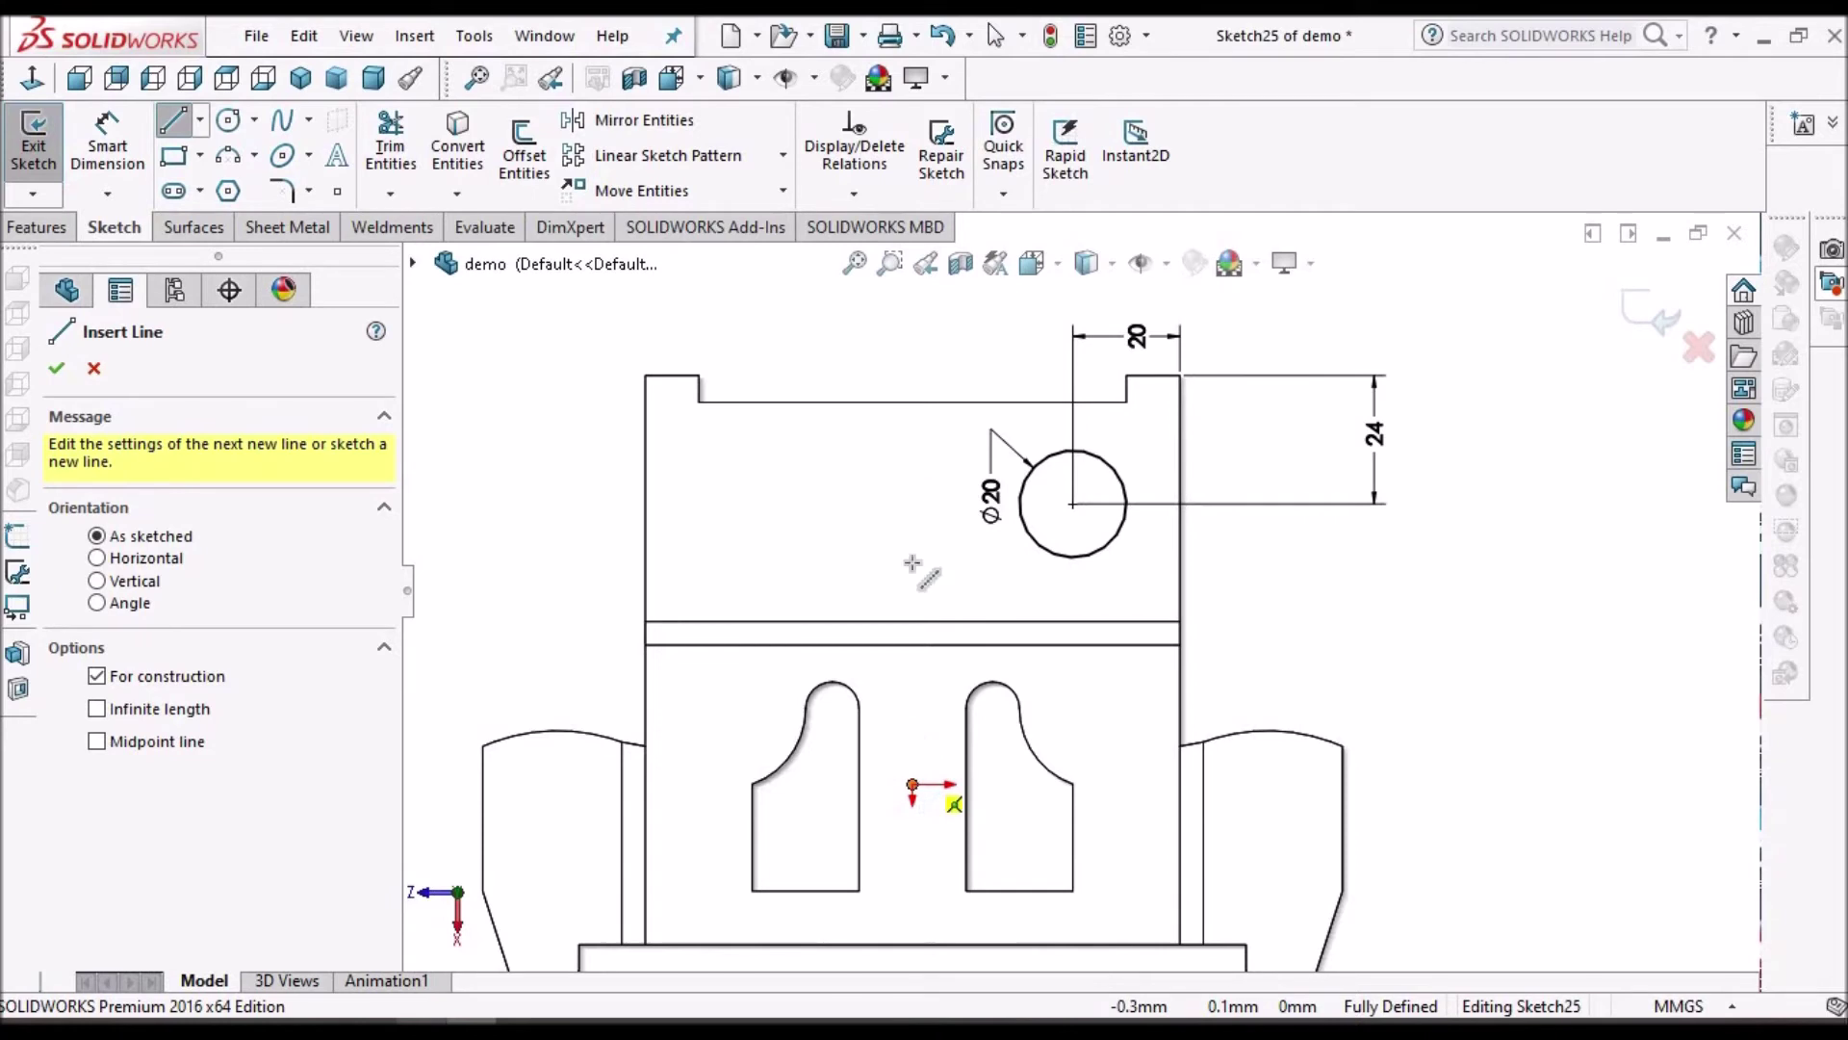
# Step: Draw a vertical centerline from the top edge midpoint and mirror the Ø20 circle about it
pyautogui.click(911, 400)
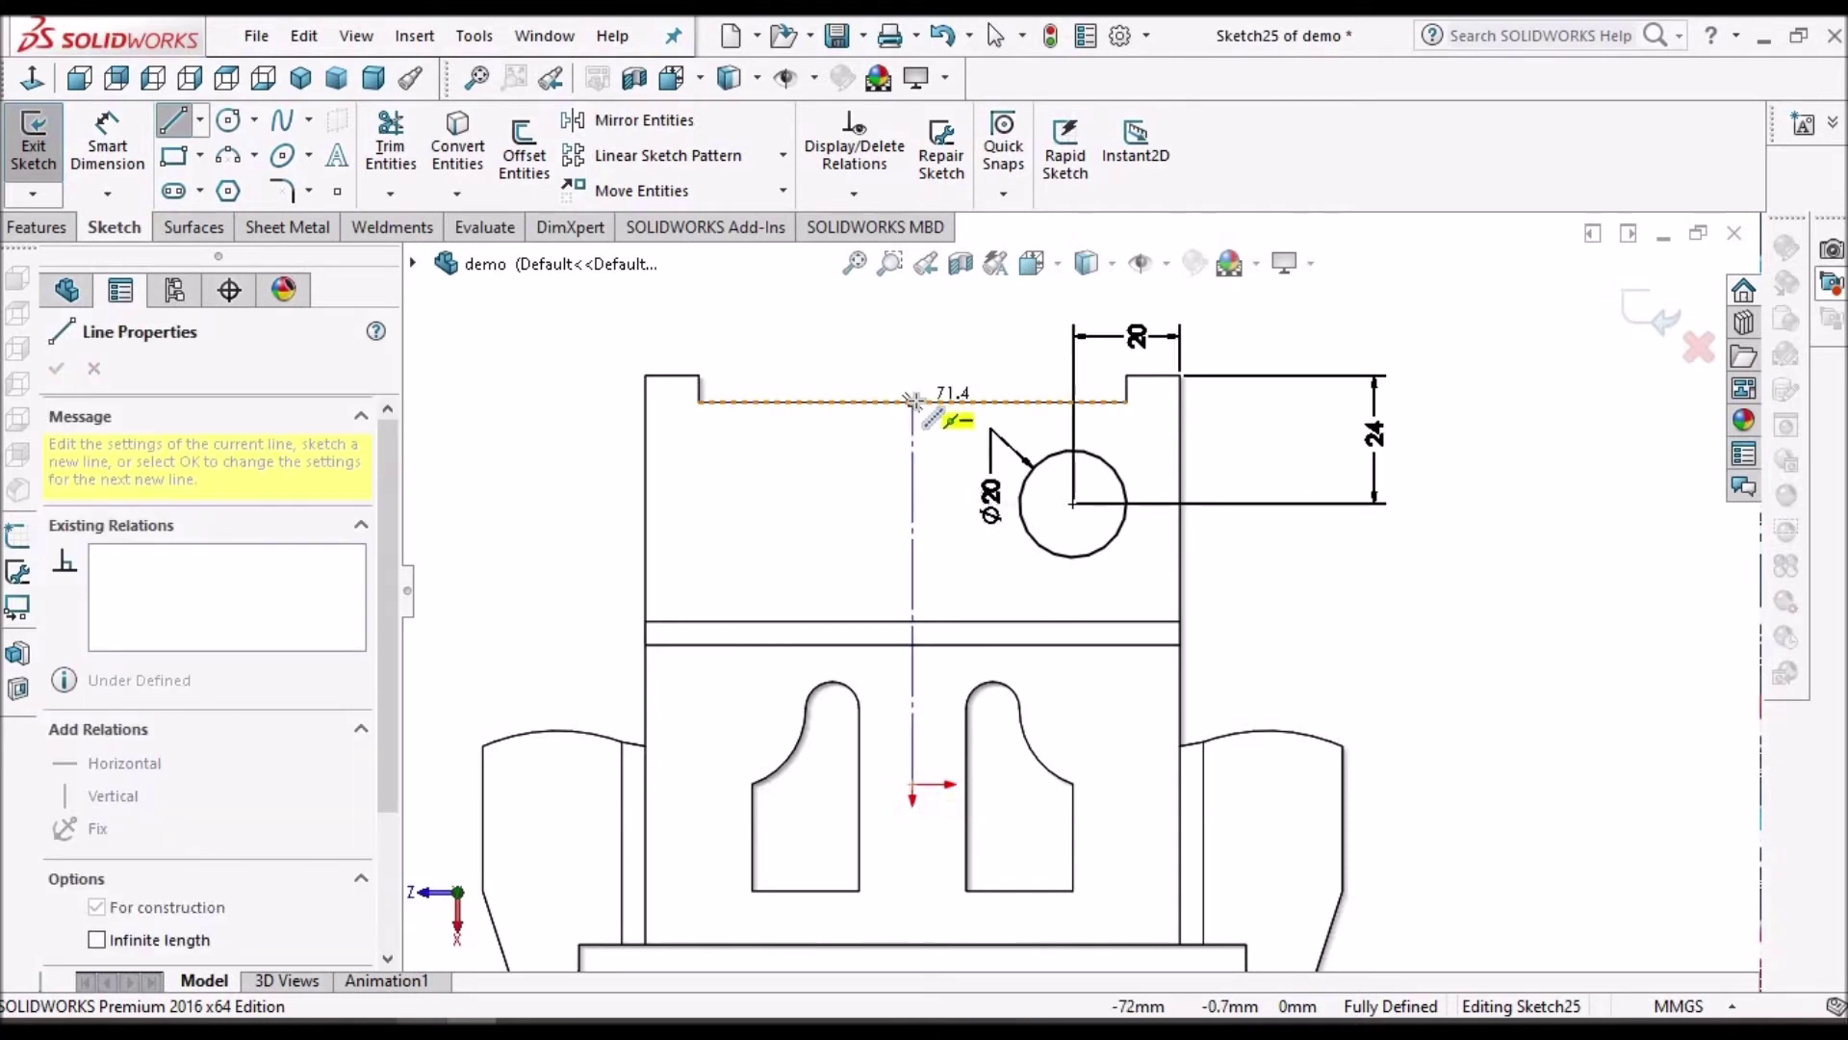
pyautogui.rightClick(776, 308)
pyautogui.click(823, 325)
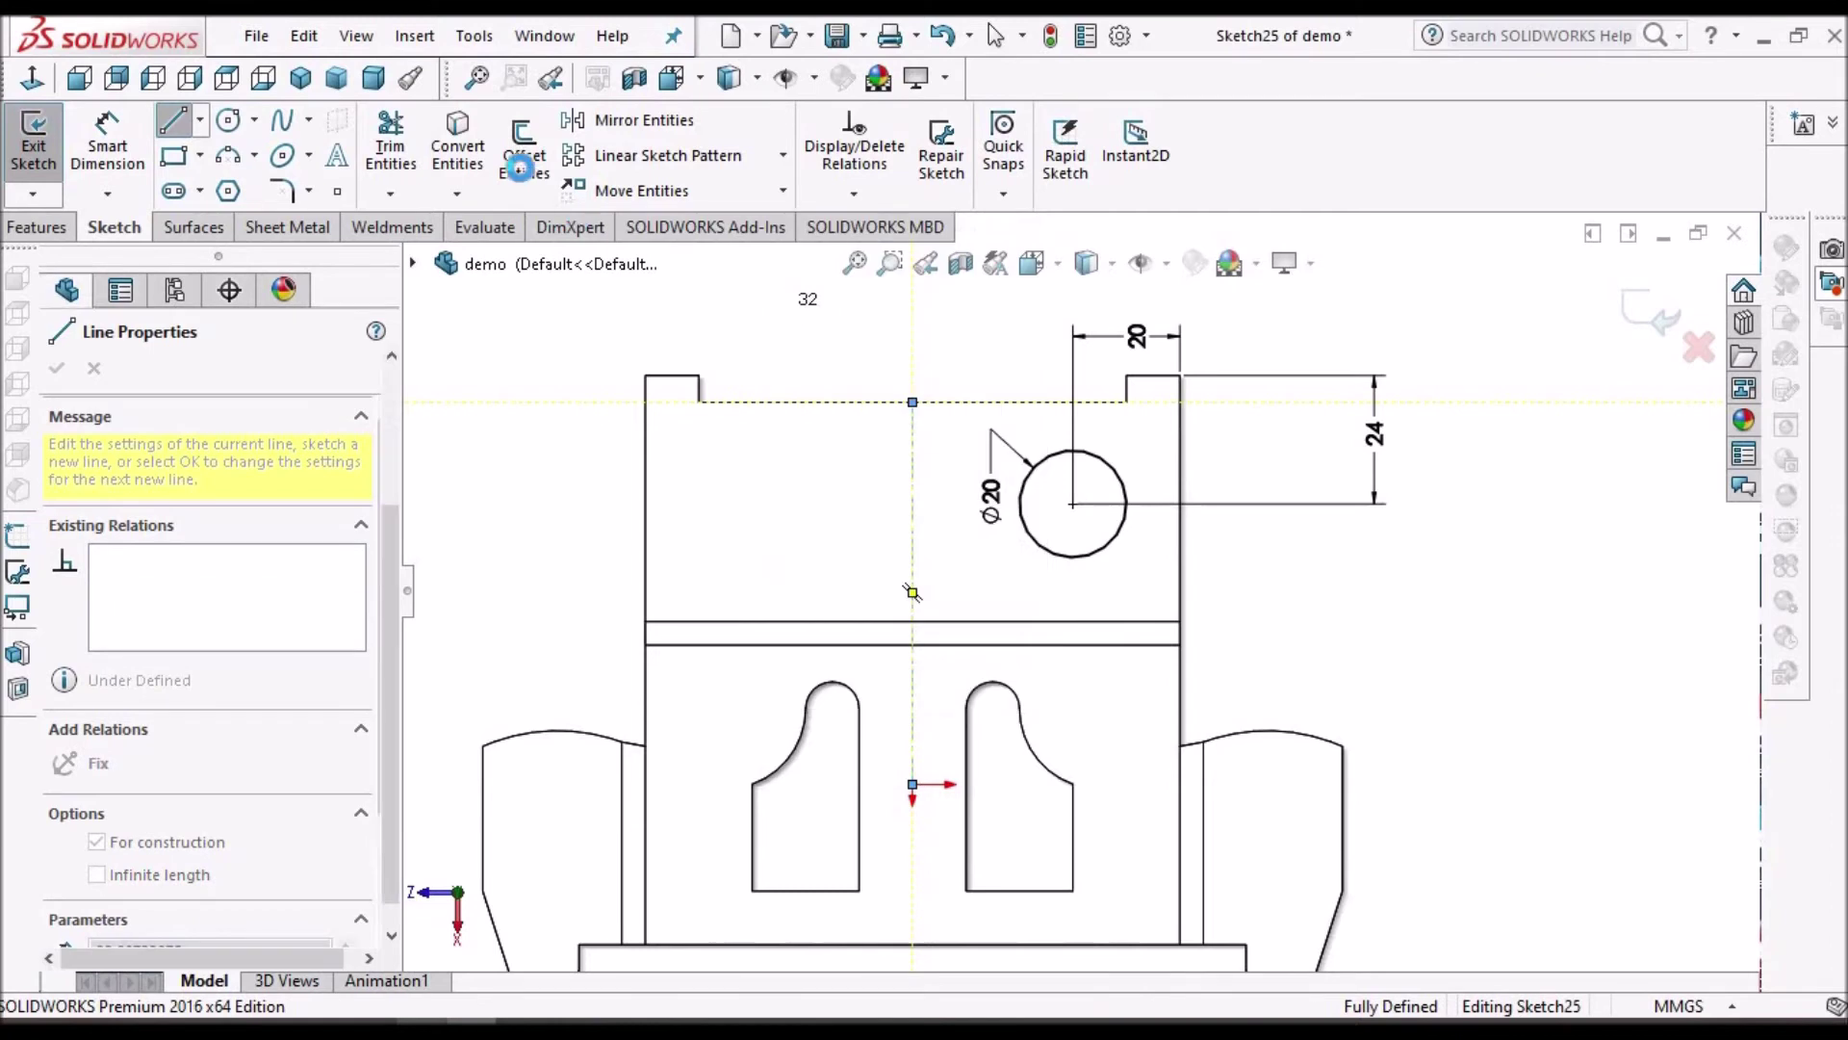
pyautogui.click(621, 120)
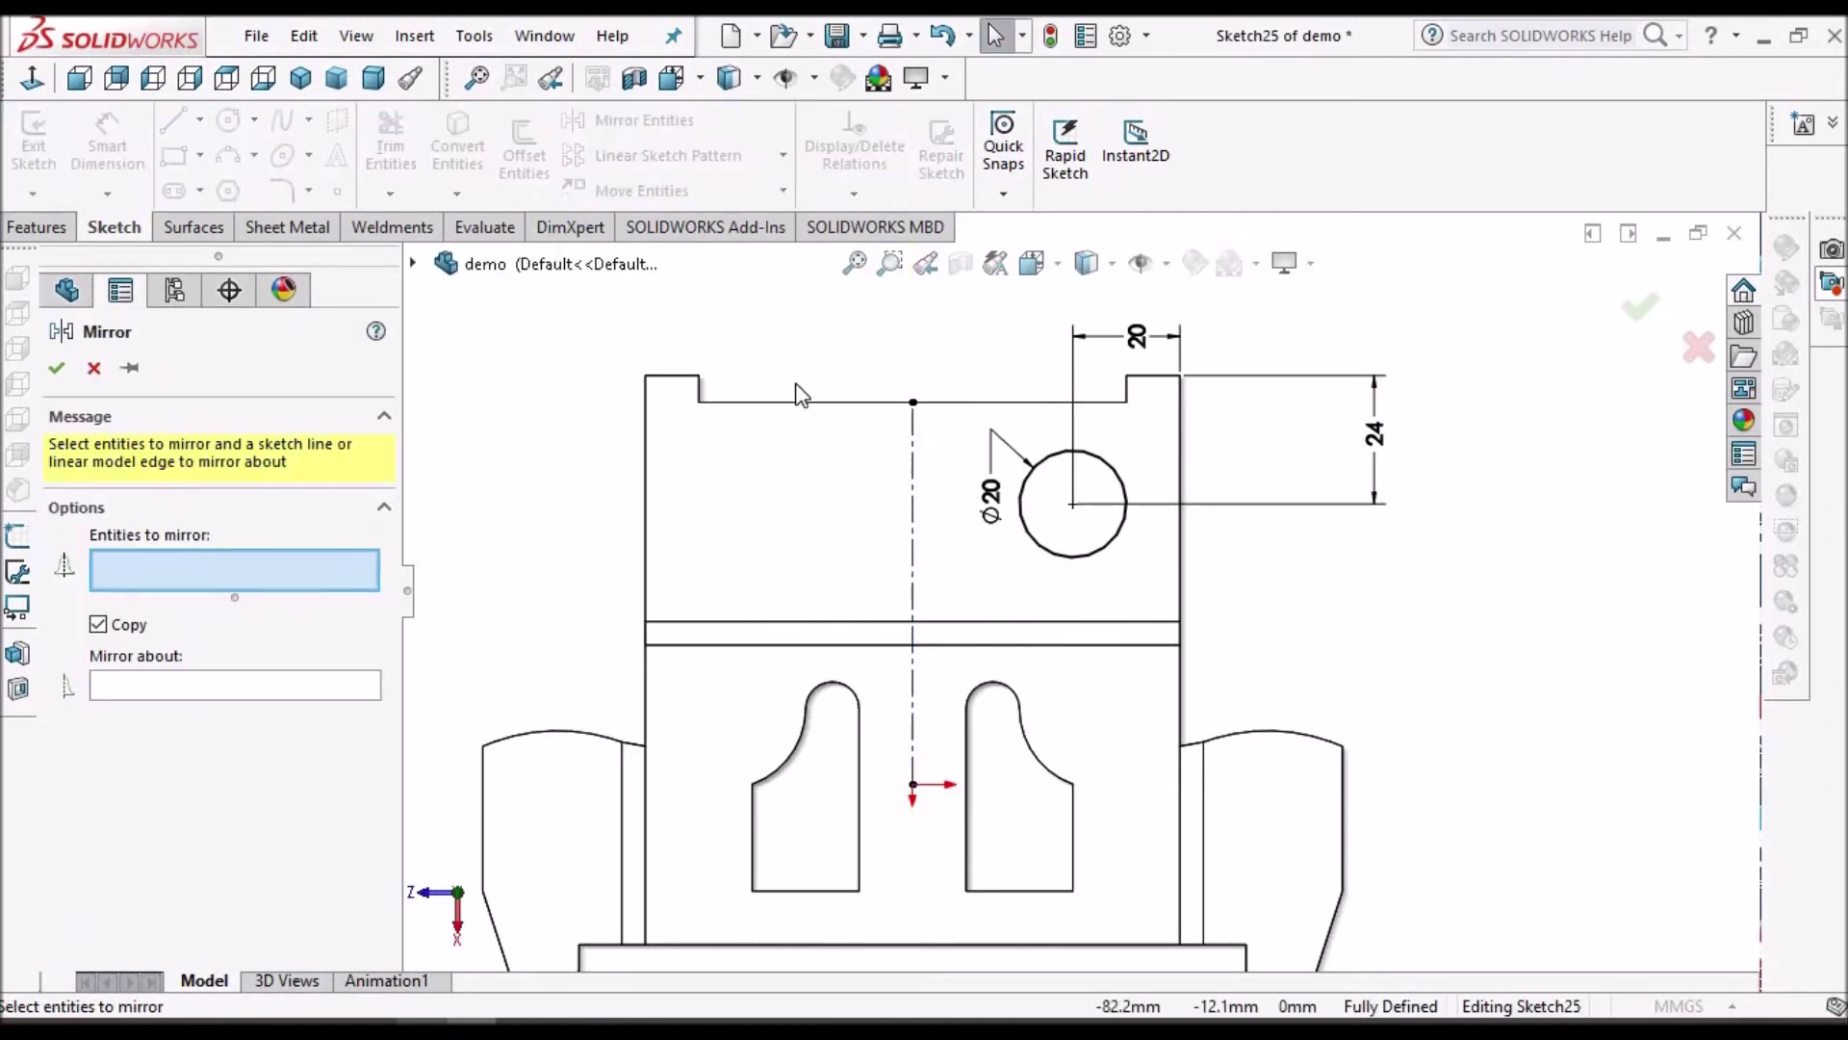
pyautogui.click(1023, 486)
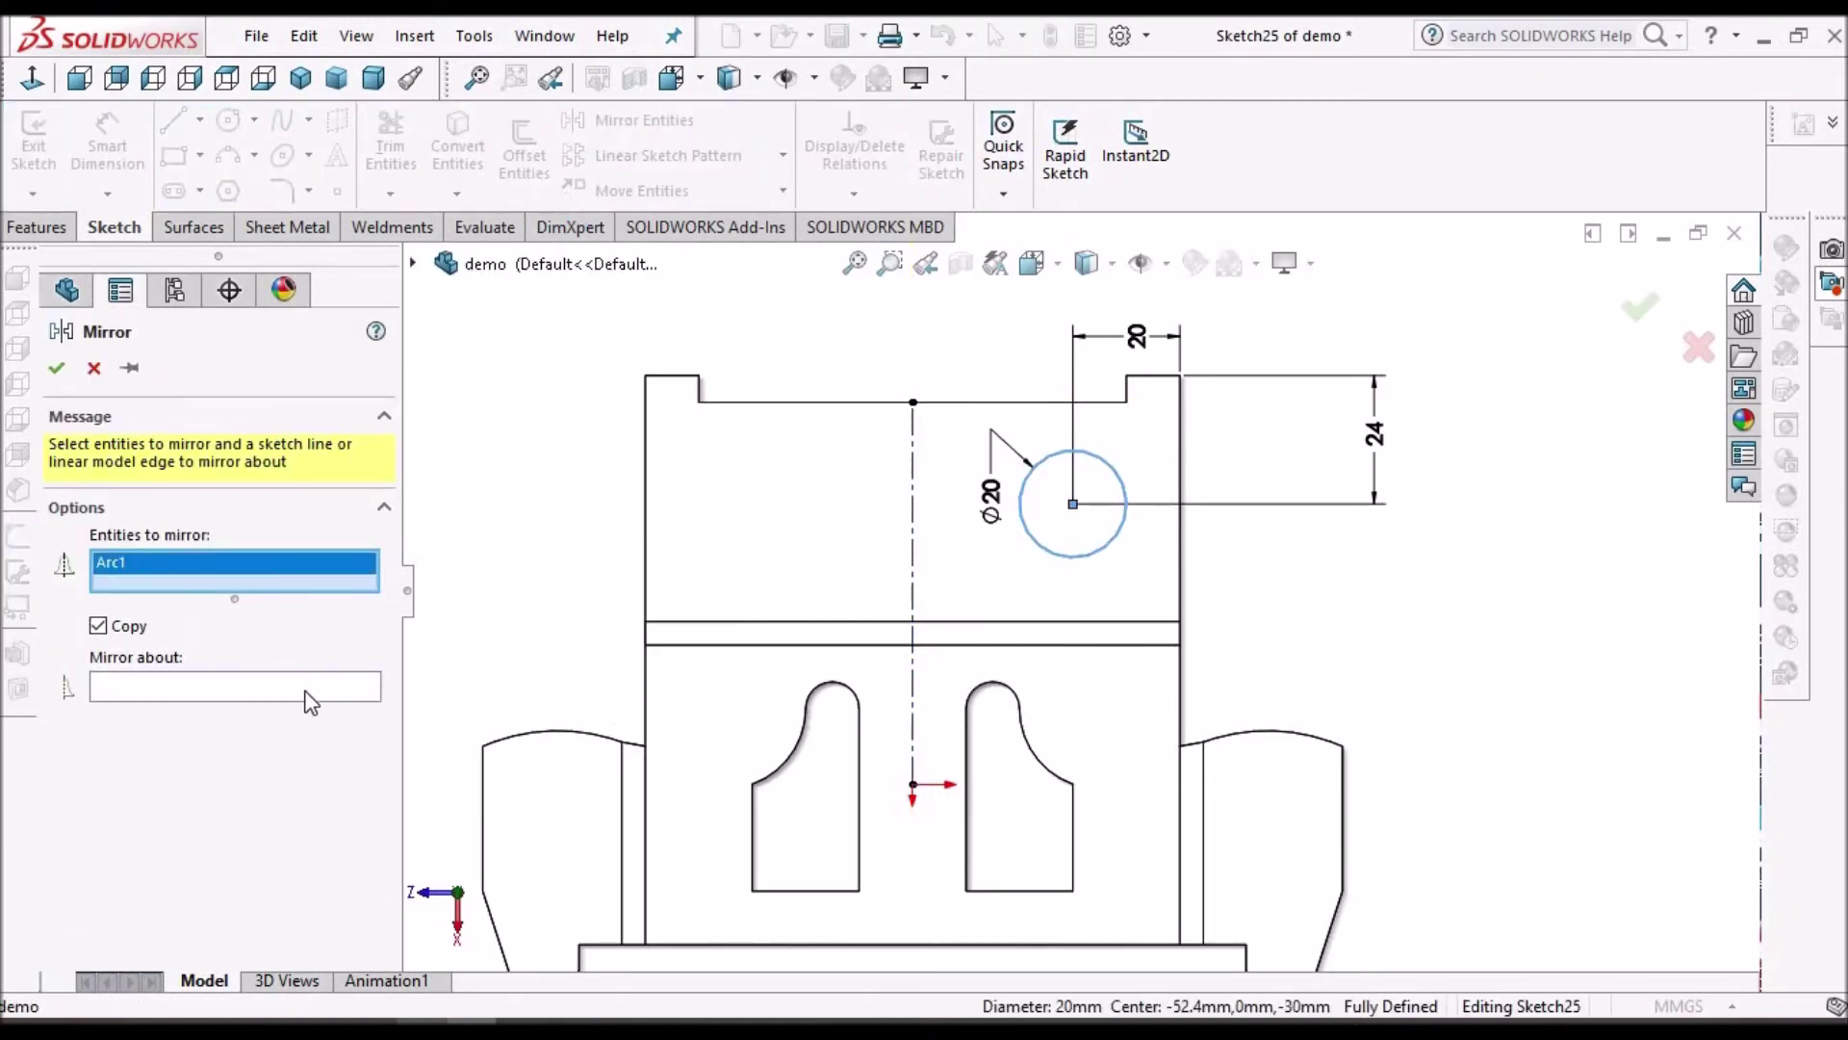
pyautogui.click(913, 541)
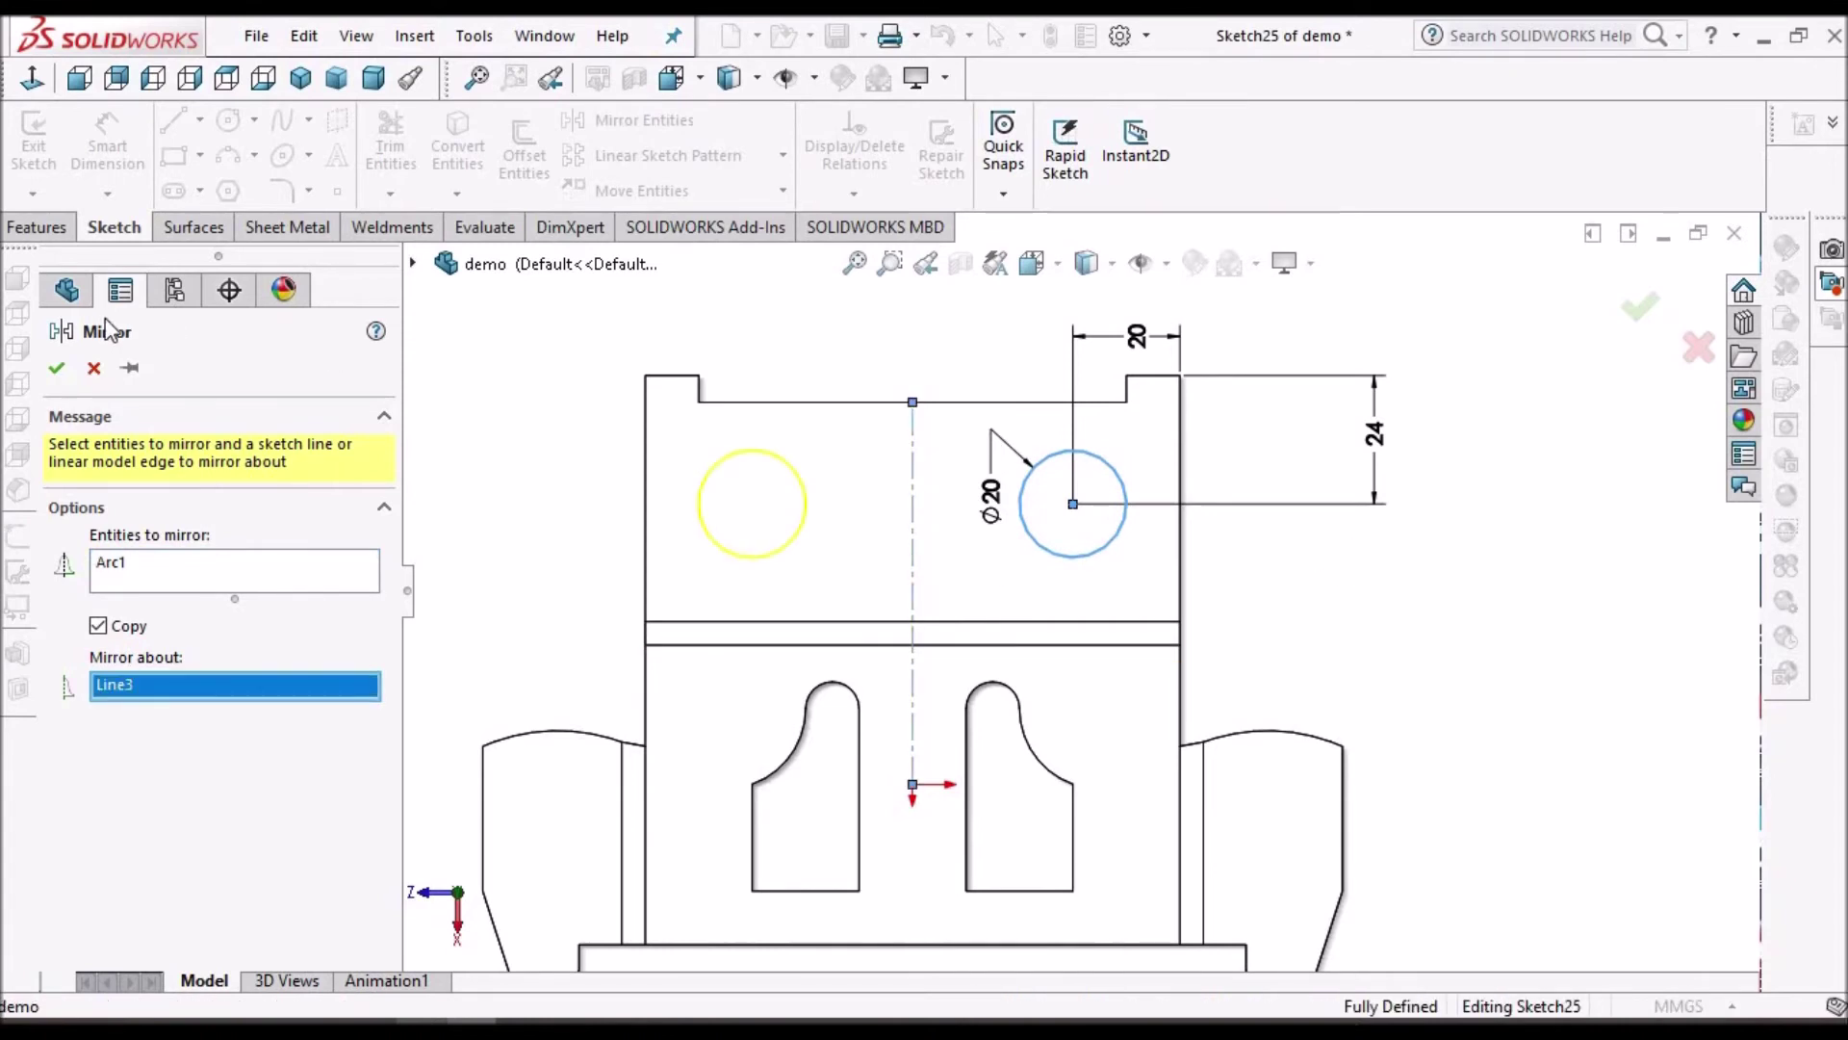
pyautogui.press('Return')
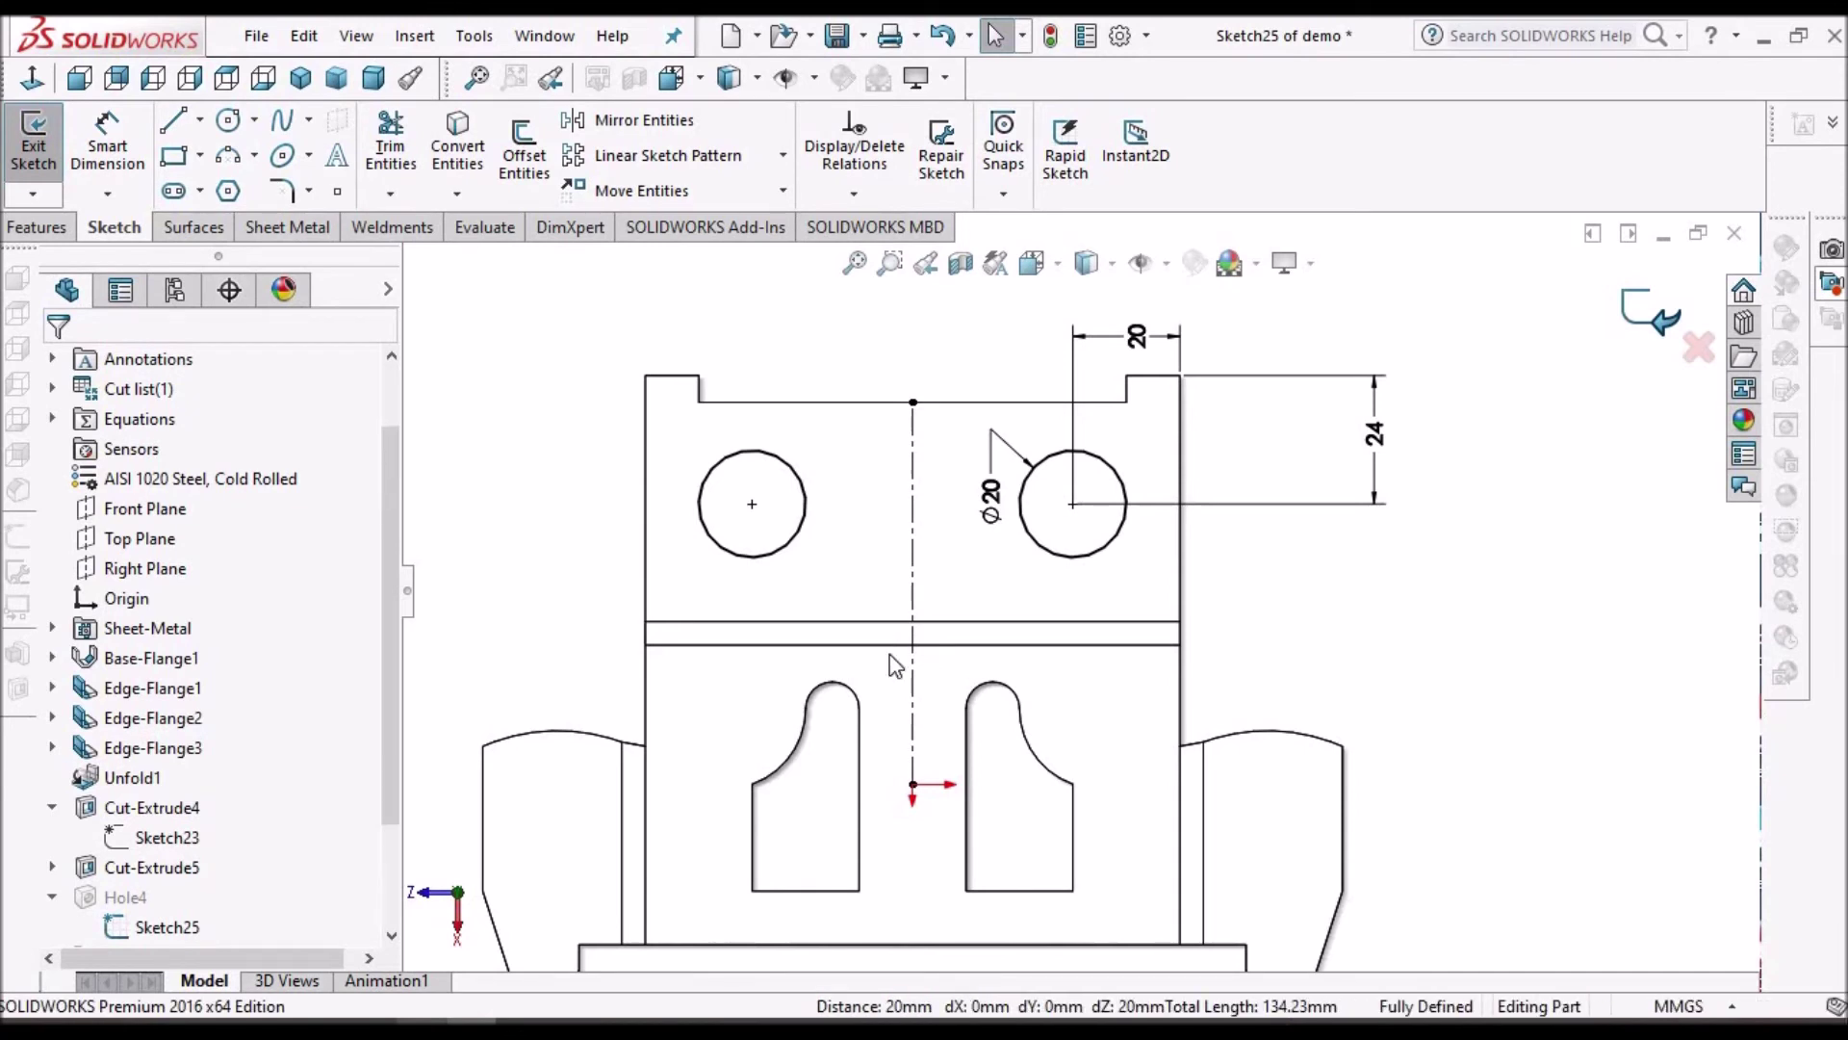
pyautogui.scroll(1, 974, 598)
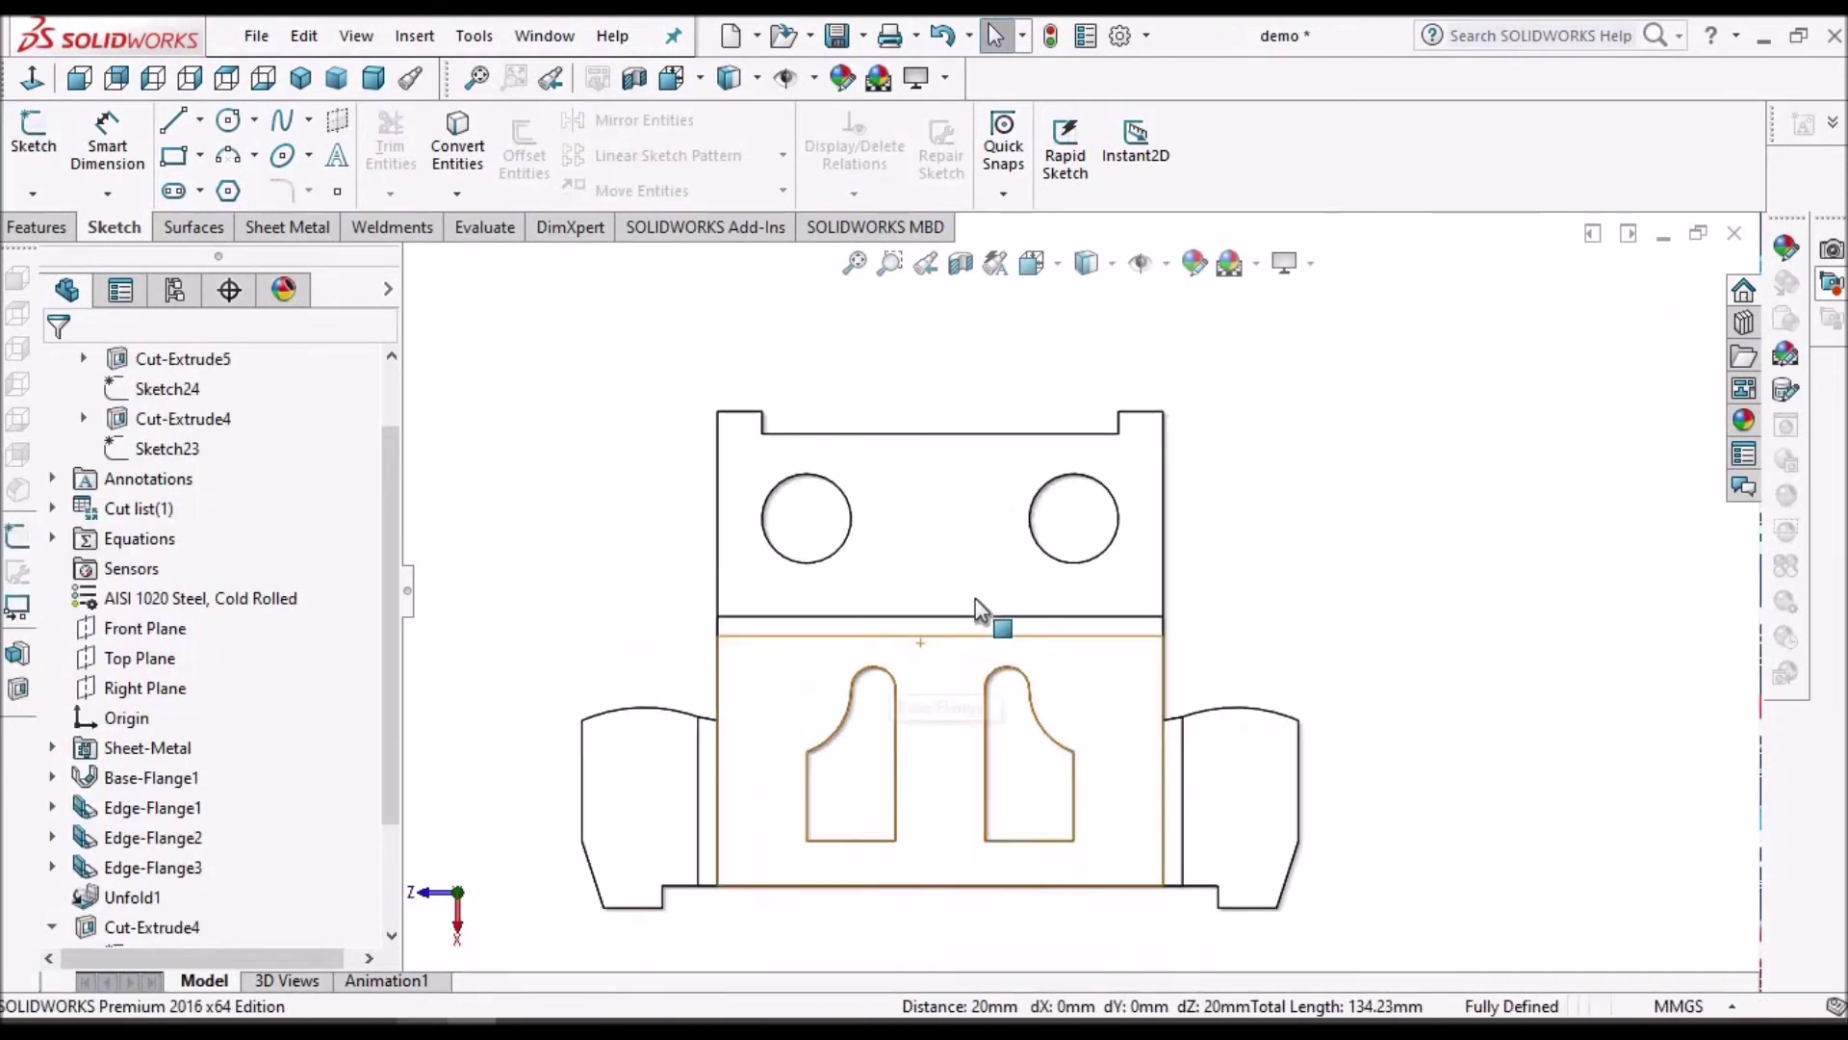
# Step: Add a Ø10 simple hole, Hole5, on the middle face beside the right cutout
pyautogui.click(287, 227)
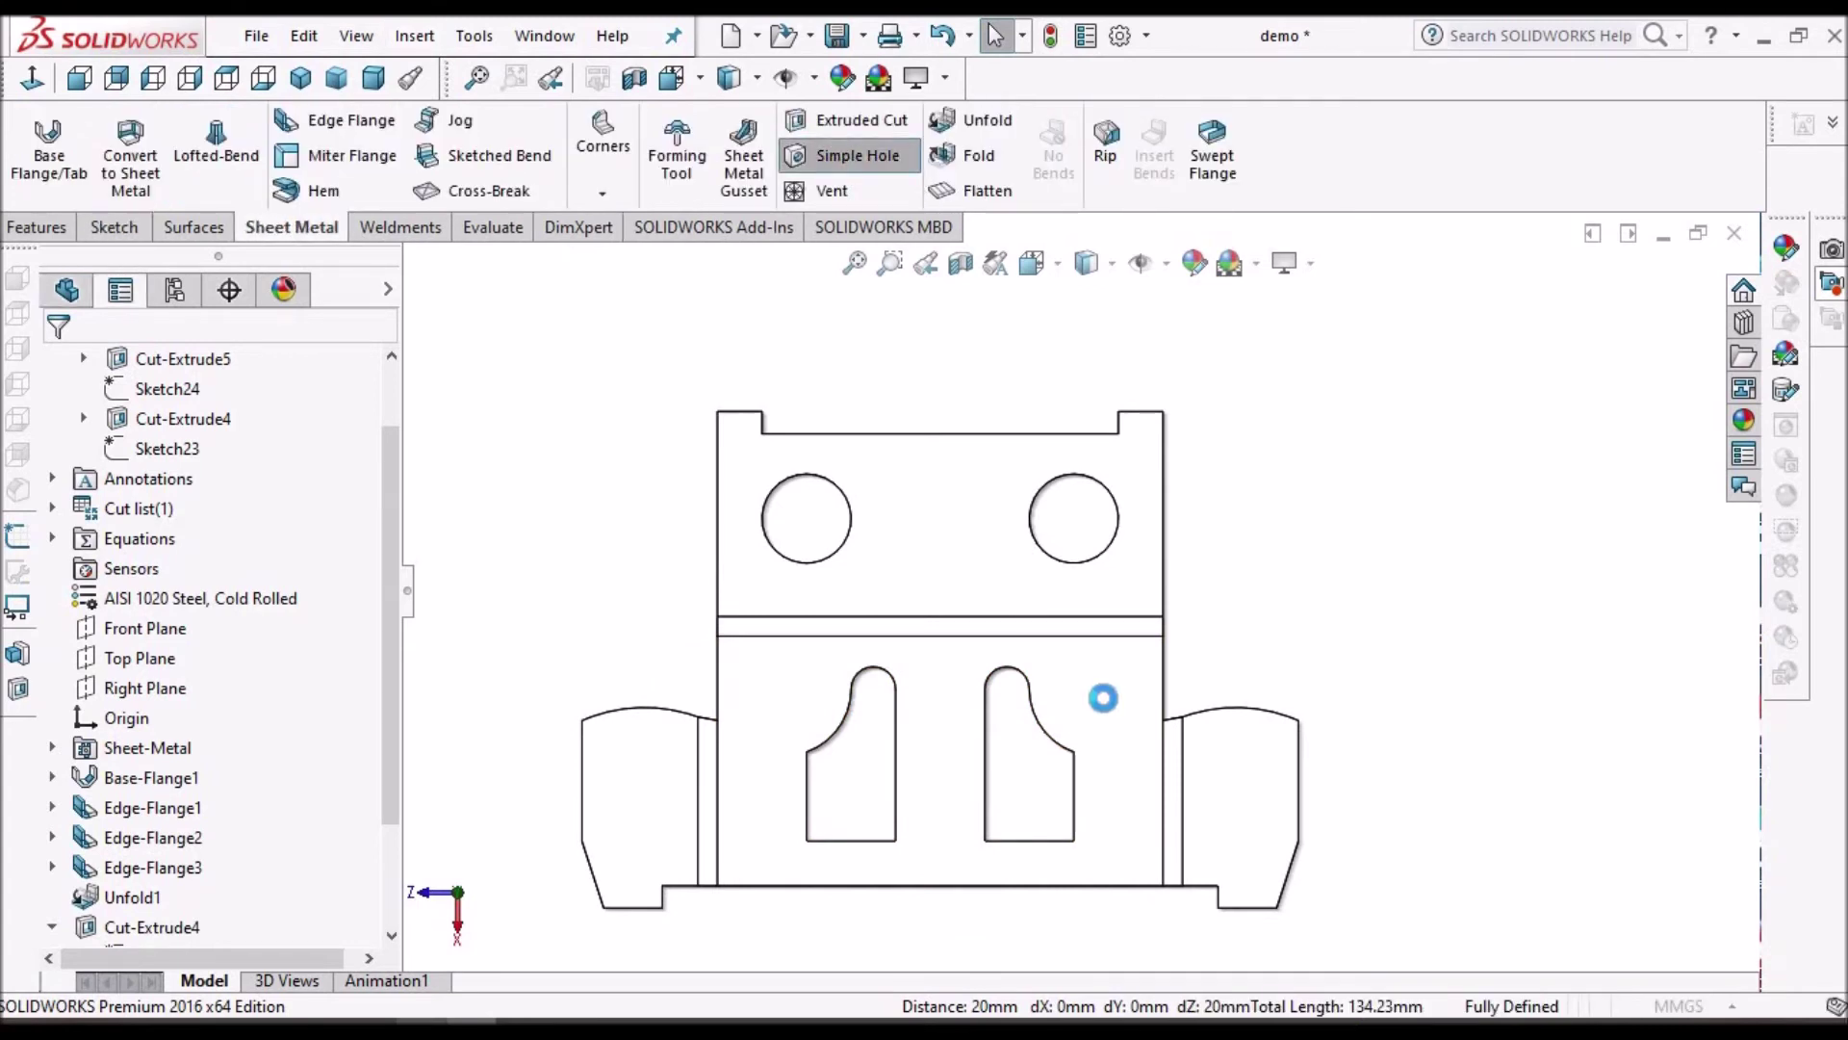
pyautogui.click(1103, 697)
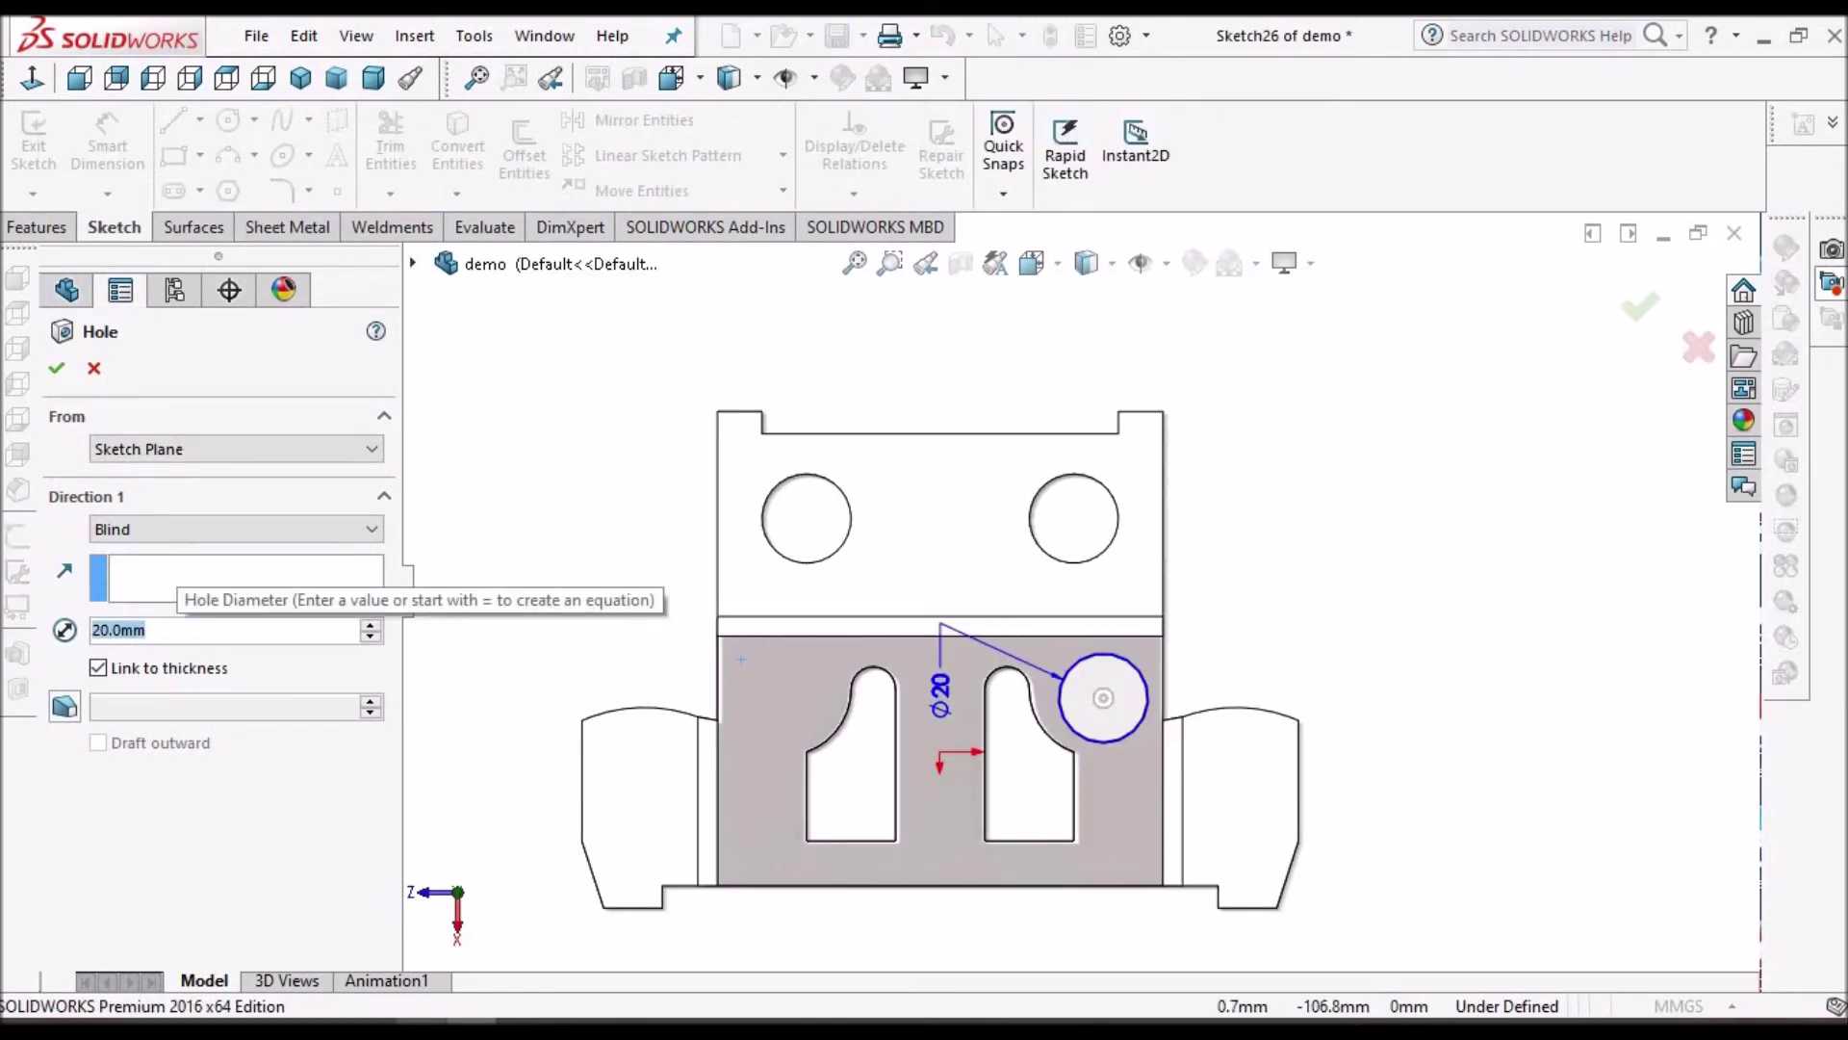
pyautogui.write('10')
pyautogui.press('Return')
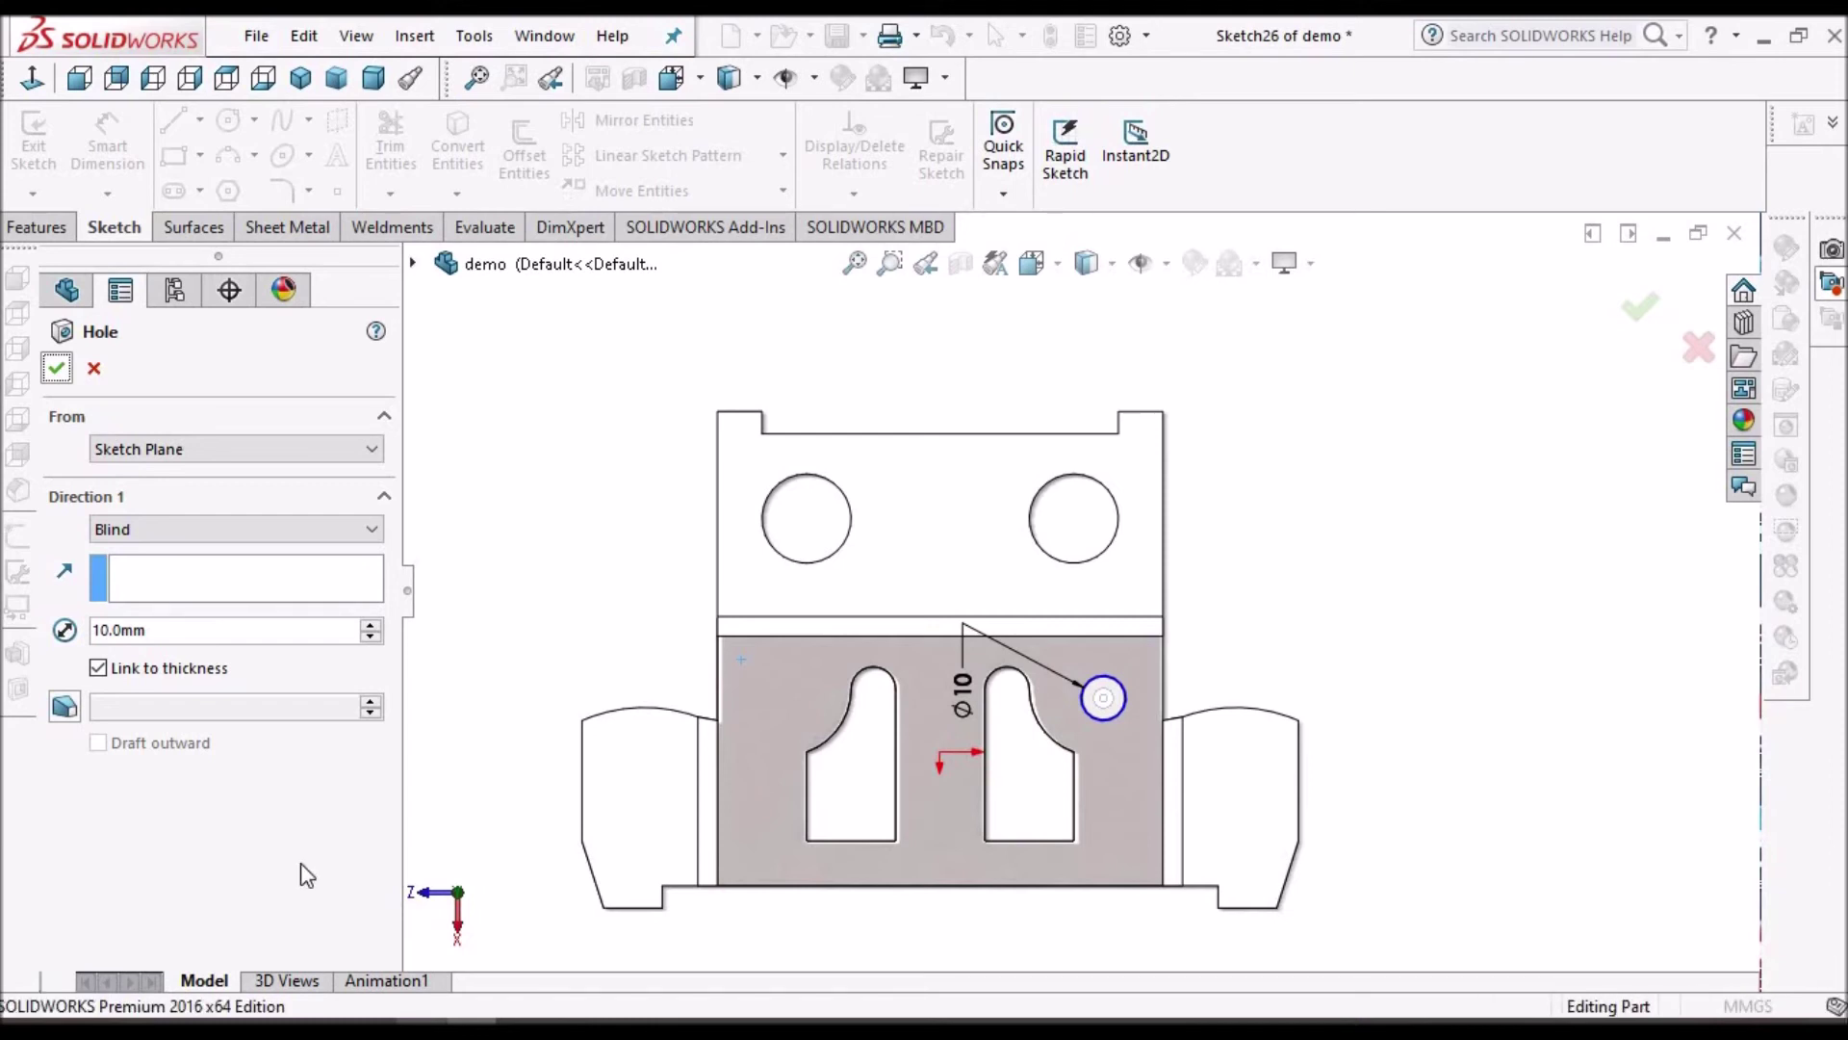
pyautogui.press('Return')
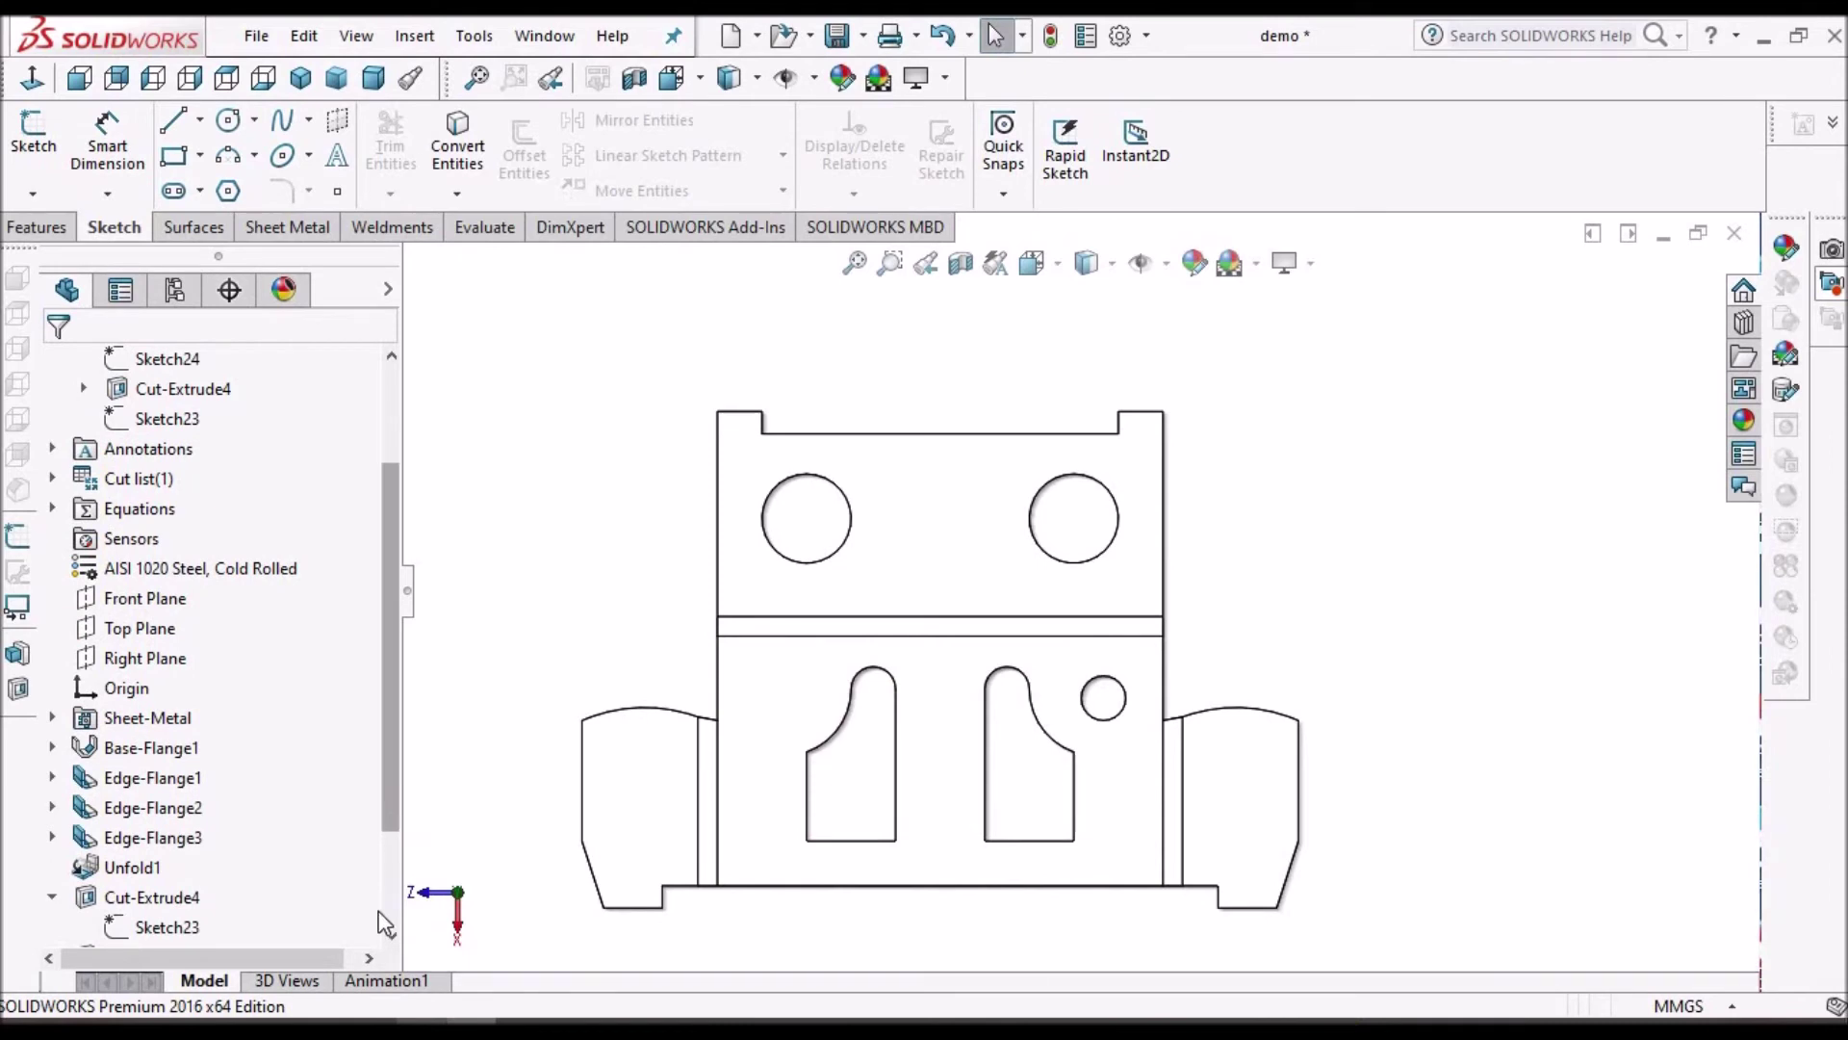
pyautogui.scroll(-2, 379, 912)
pyautogui.click(52, 896)
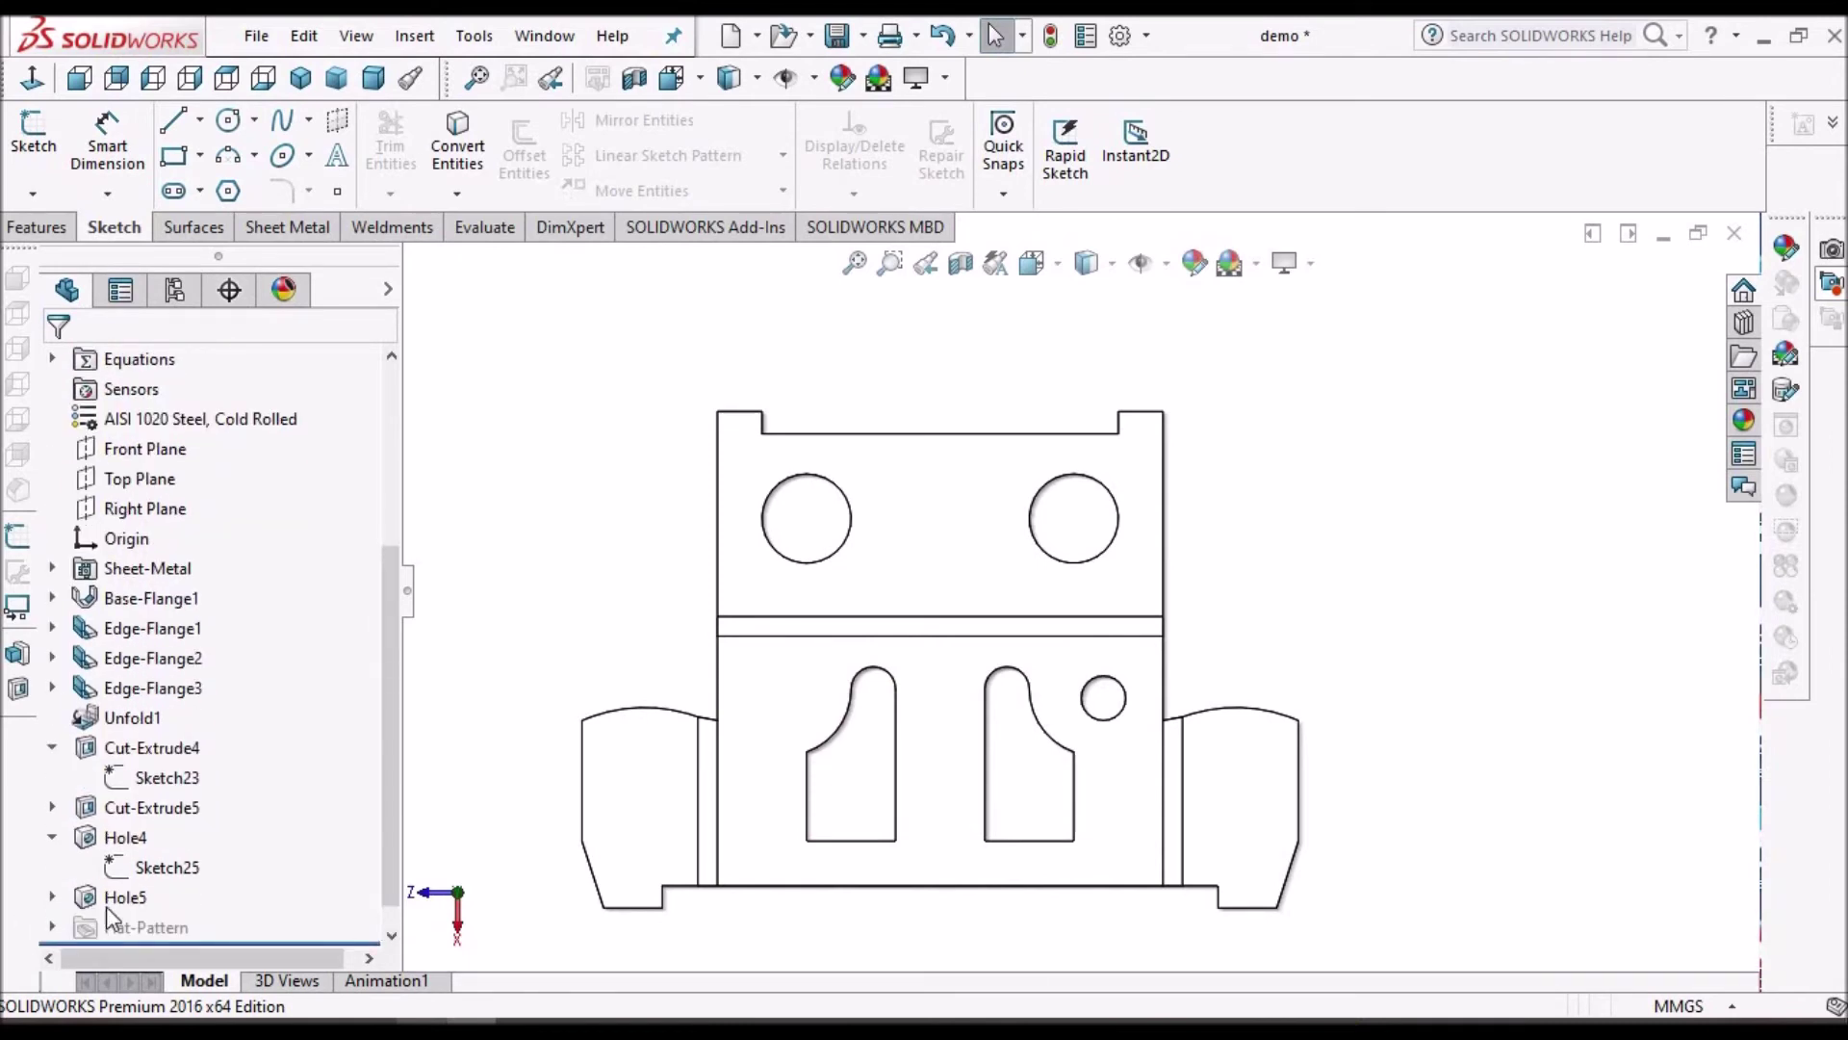
# Step: Edit Hole5's Sketch26 and place the circle centre 43 mm above the flange's bottom edge
pyautogui.click(159, 926)
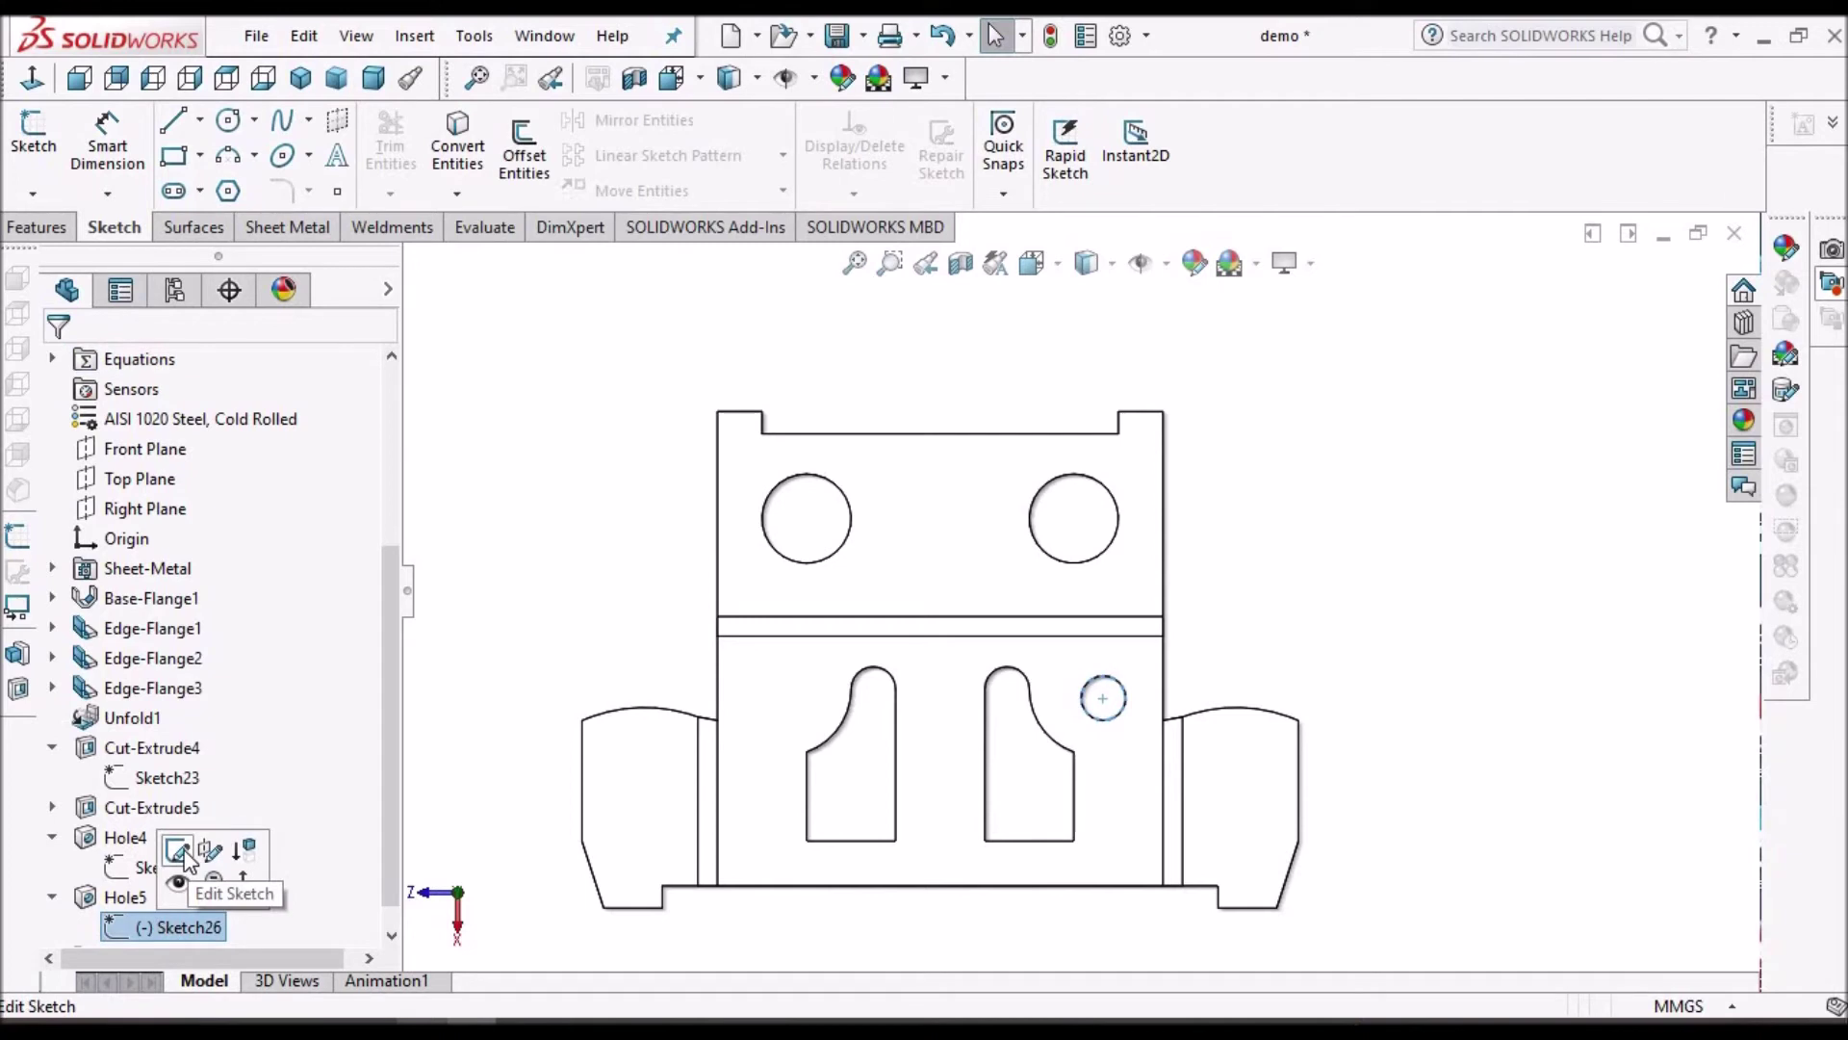
pyautogui.click(185, 850)
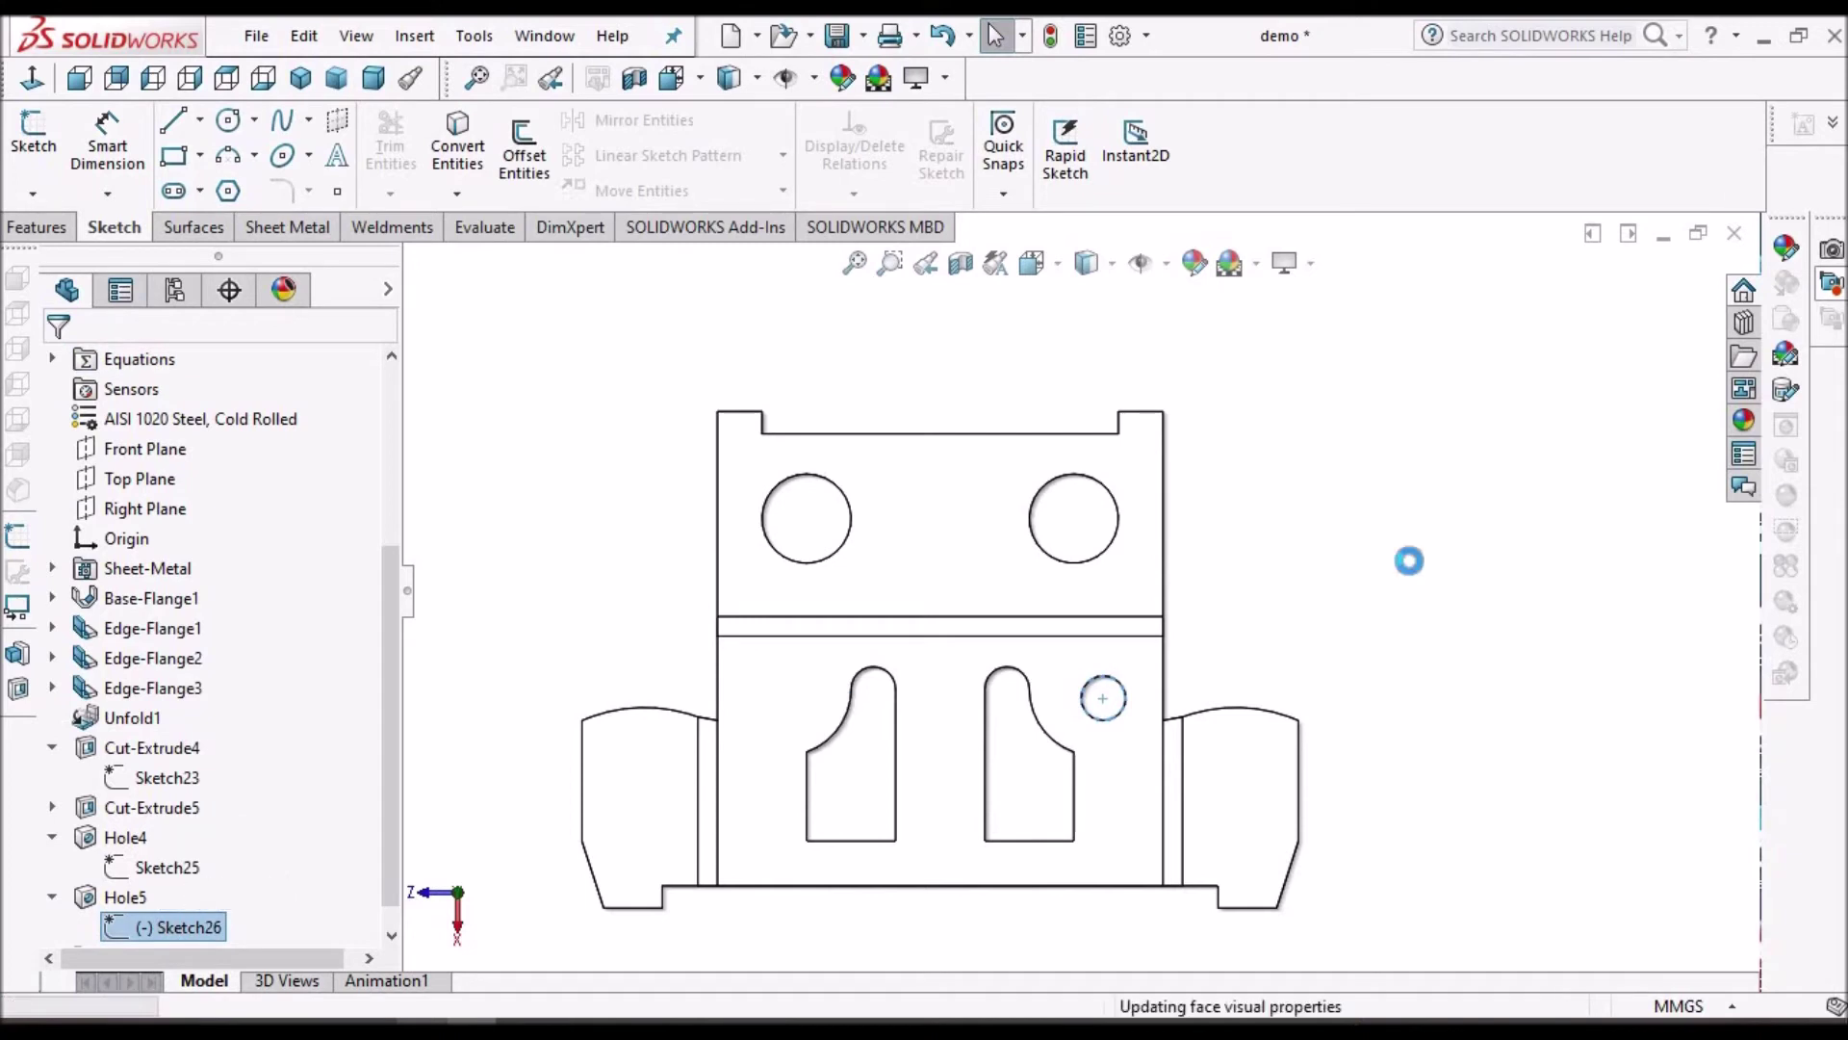
pyautogui.click(123, 142)
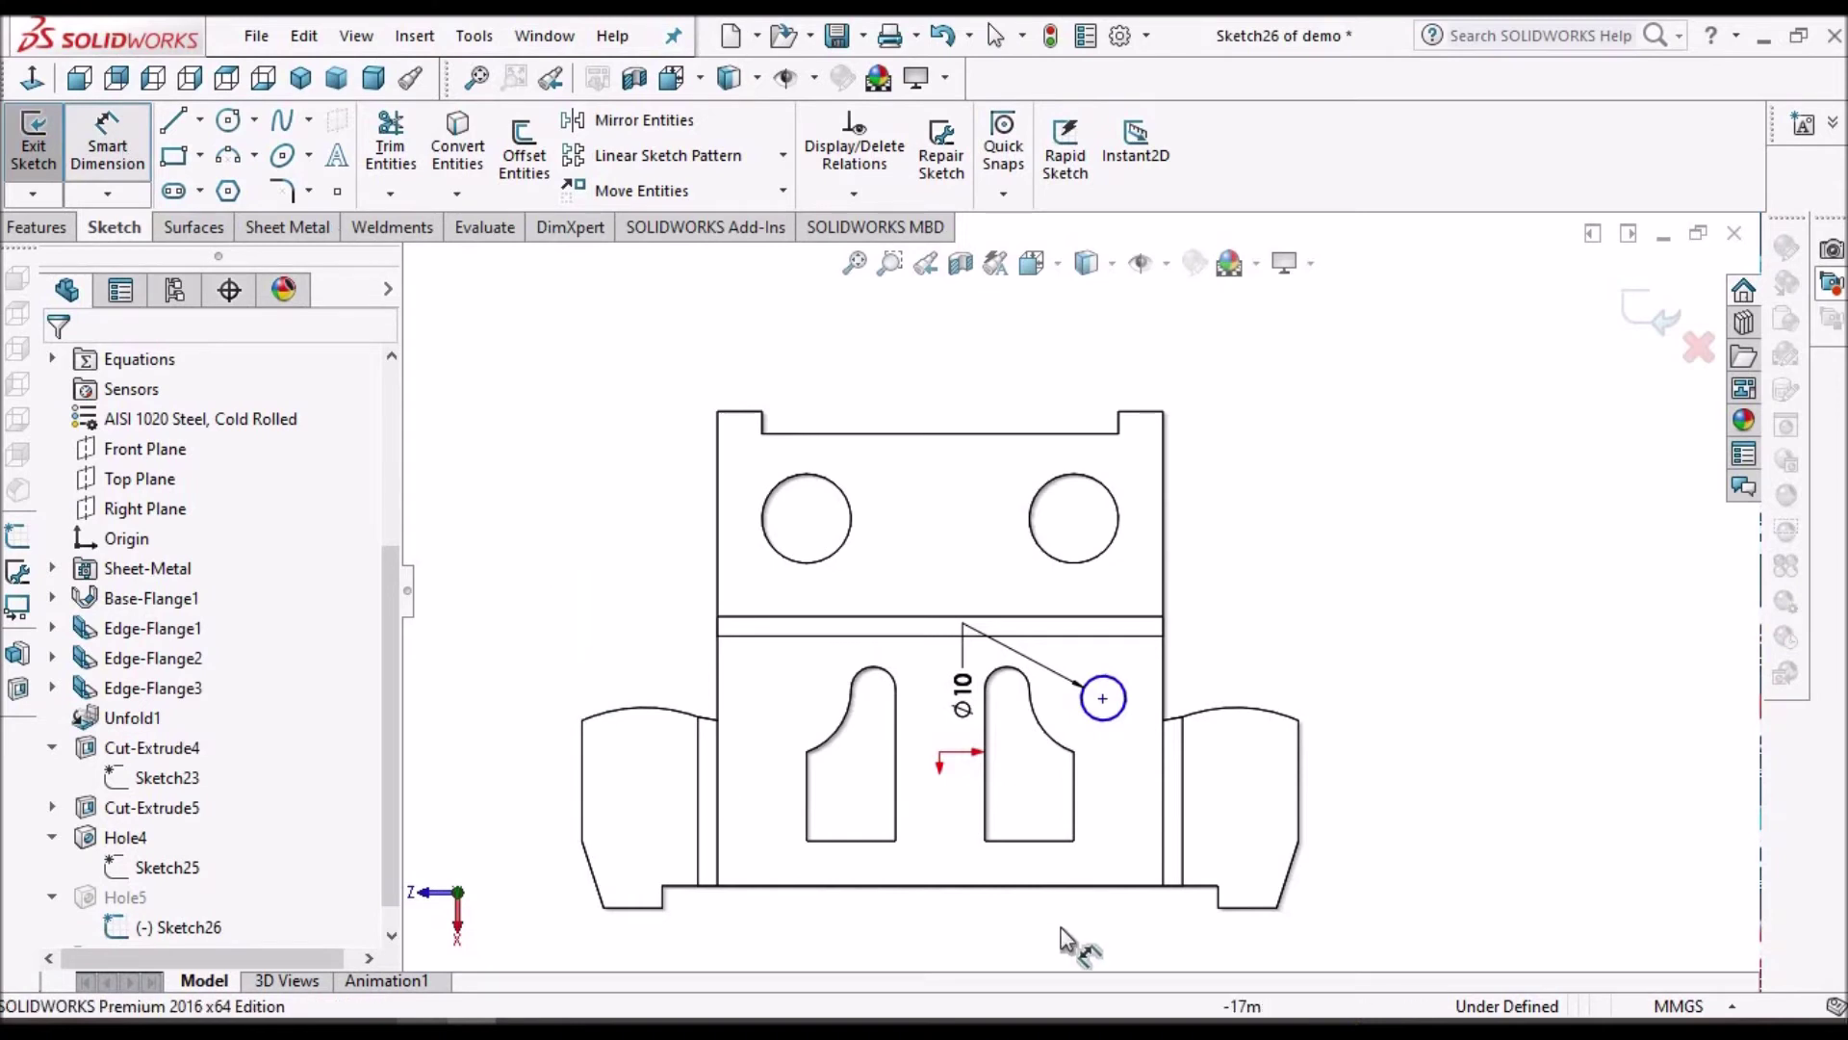
pyautogui.click(1116, 886)
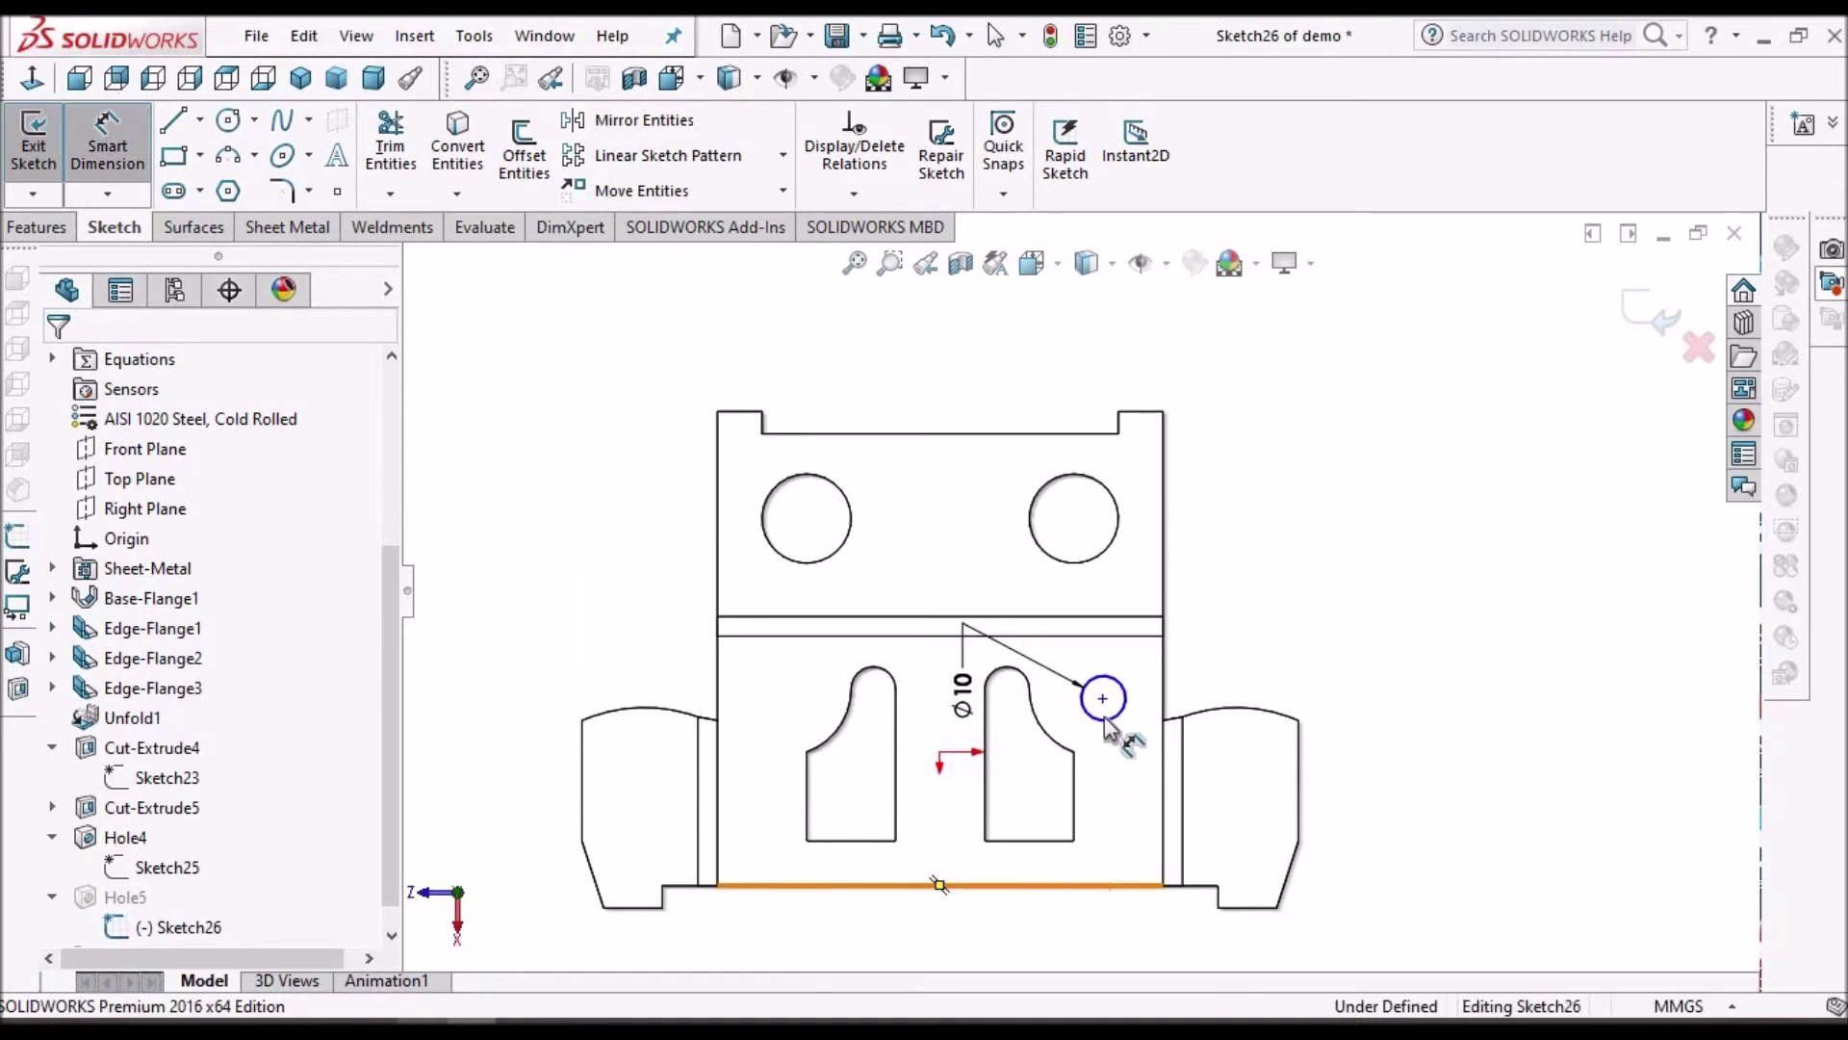
pyautogui.click(1103, 696)
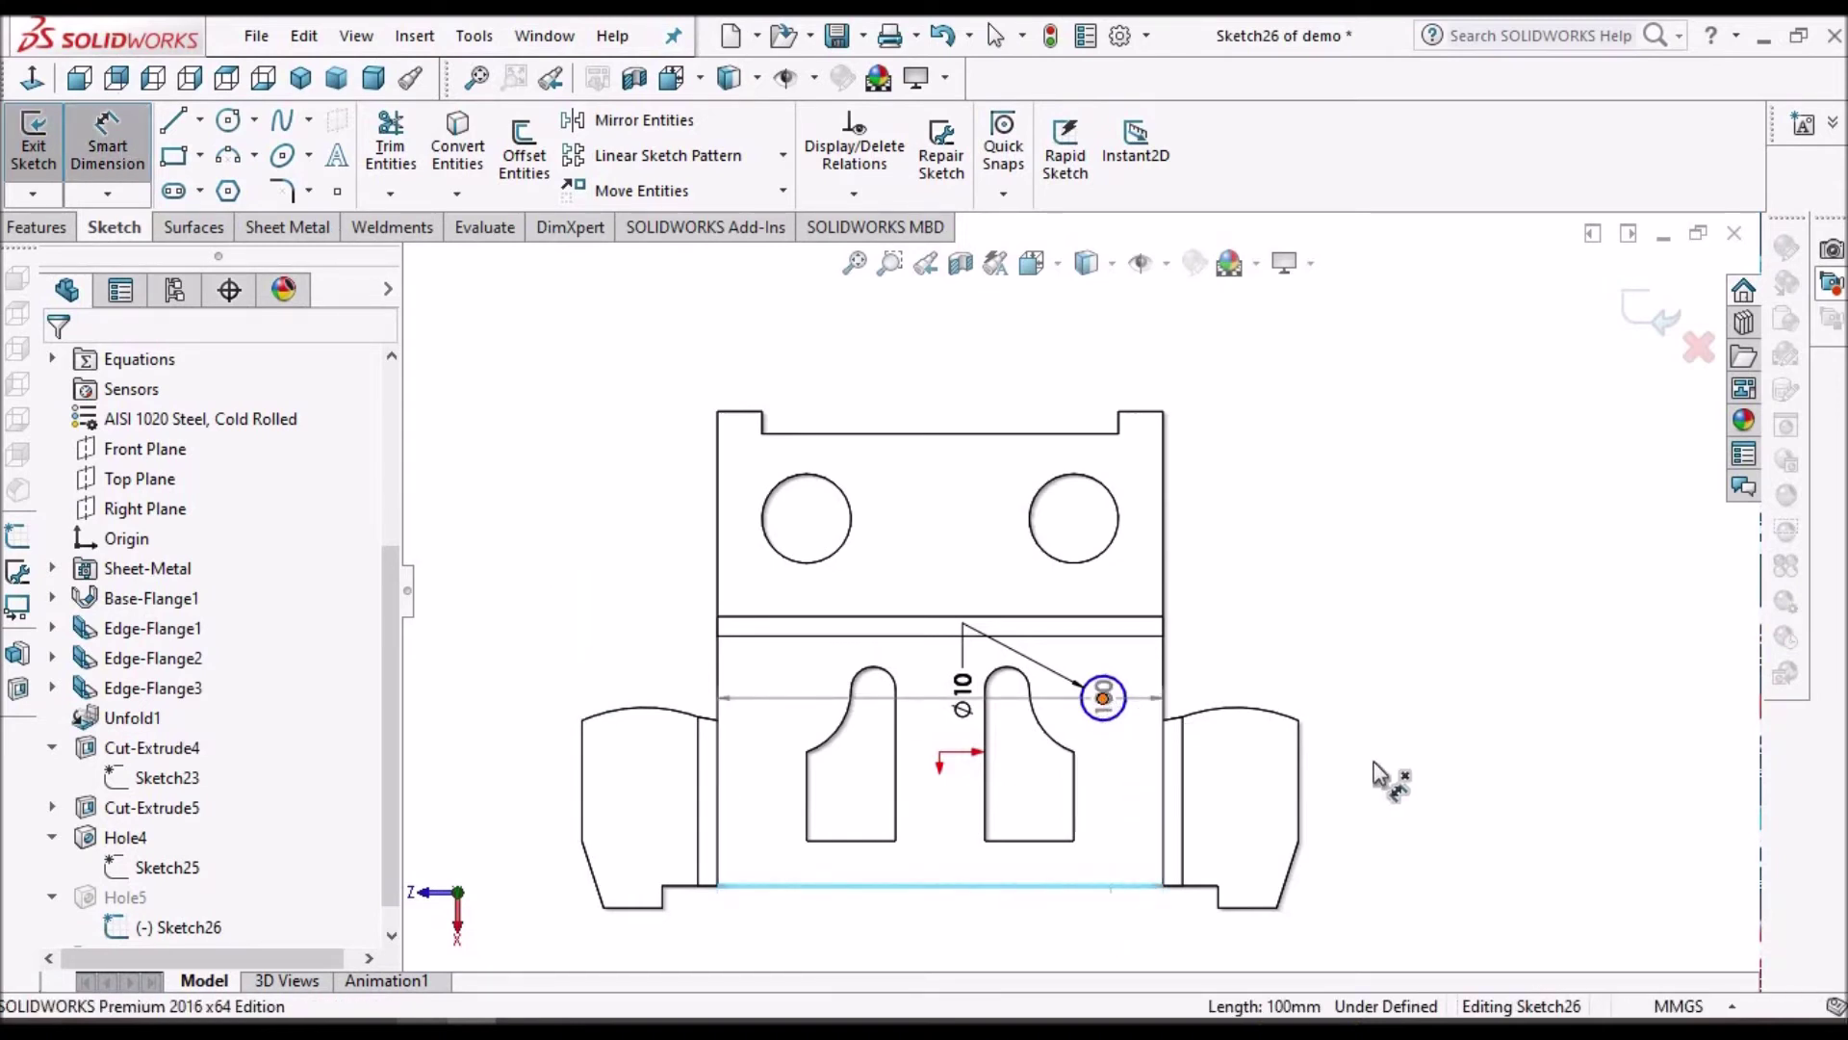
pyautogui.click(1371, 760)
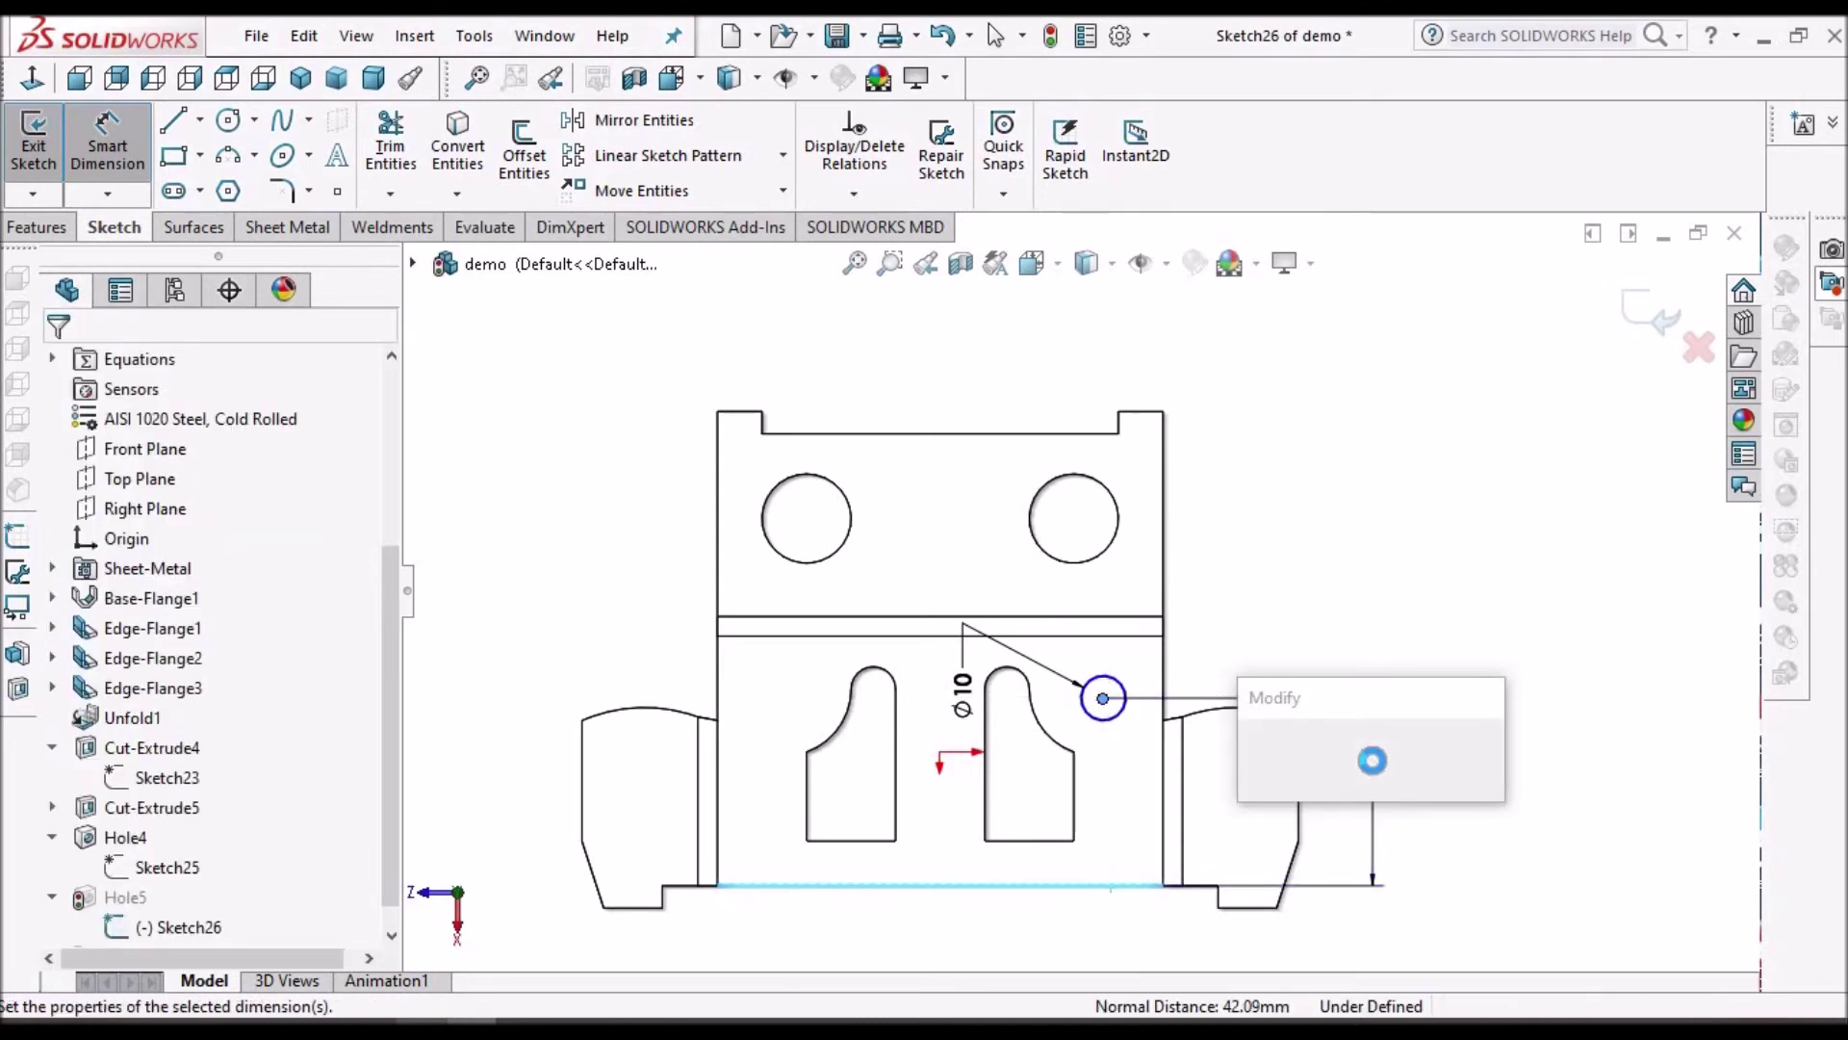
pyautogui.write('42')
pyautogui.press('Return')
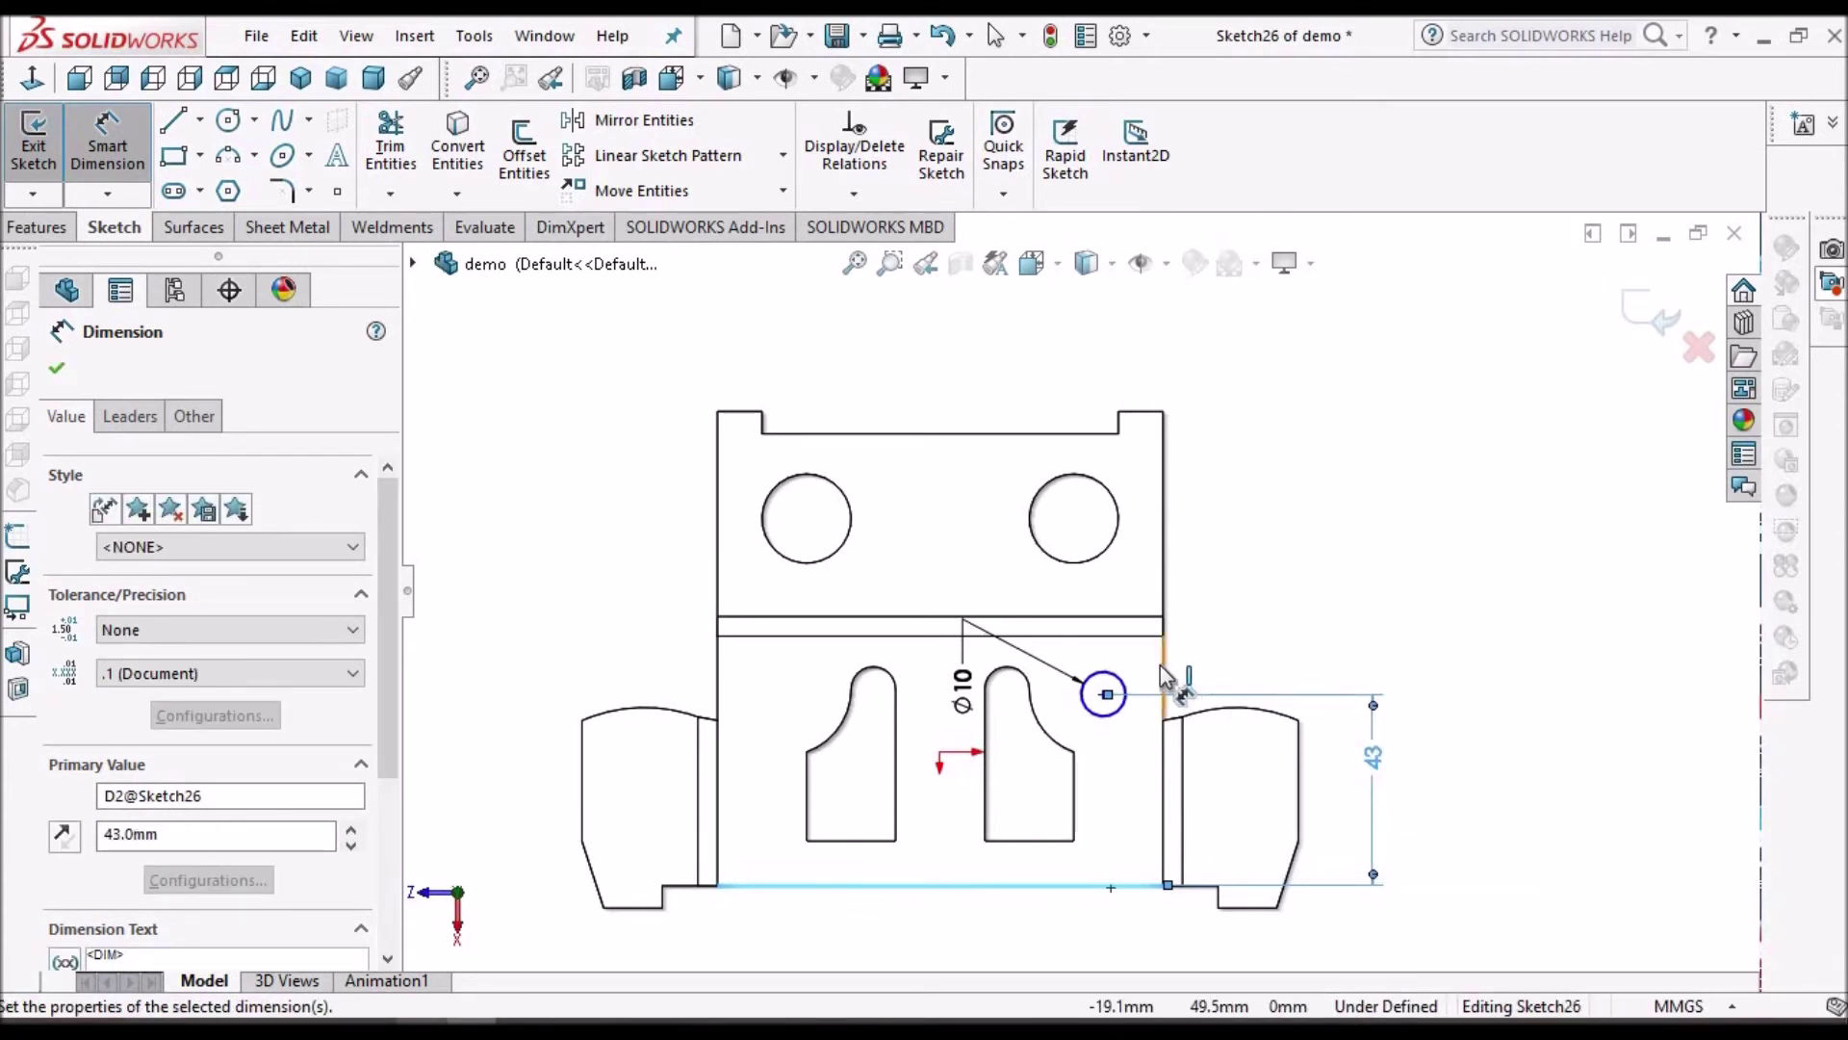
# Step: Locate the Ø10 circle centre 15 mm from the back flange's right edge
pyautogui.click(1163, 677)
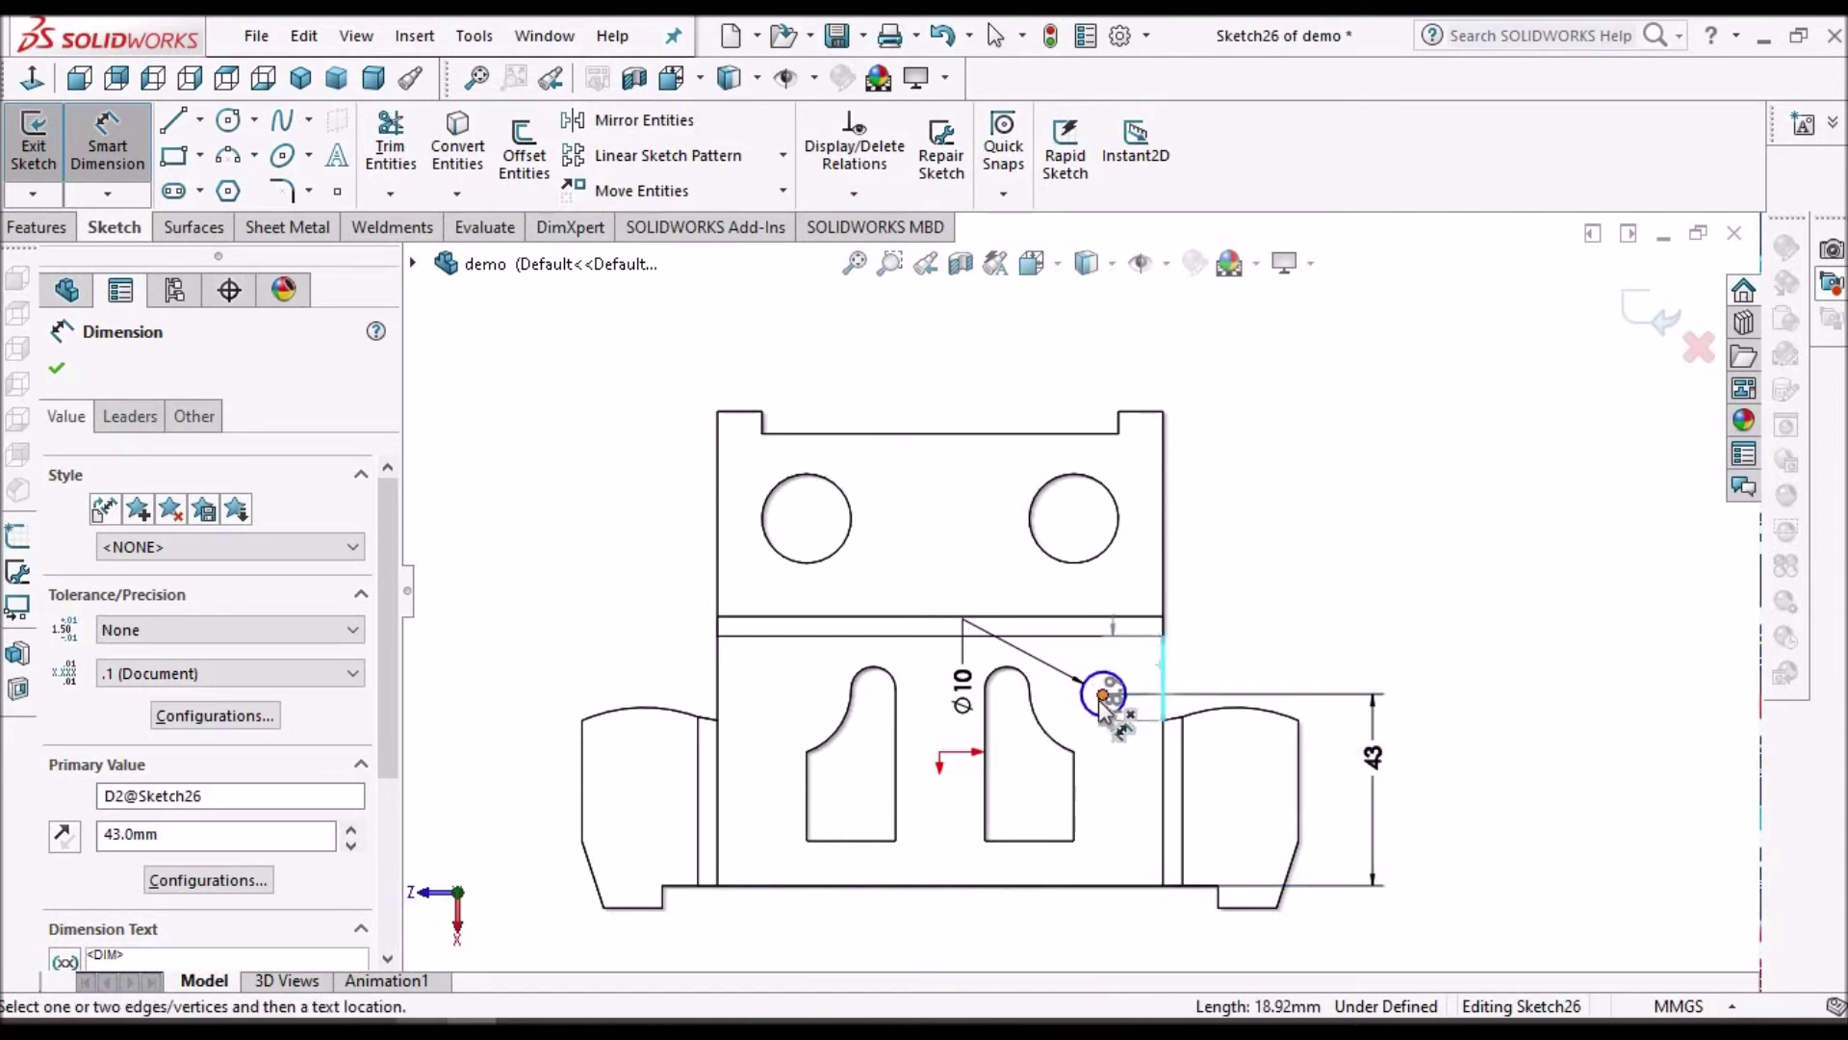
pyautogui.click(1132, 932)
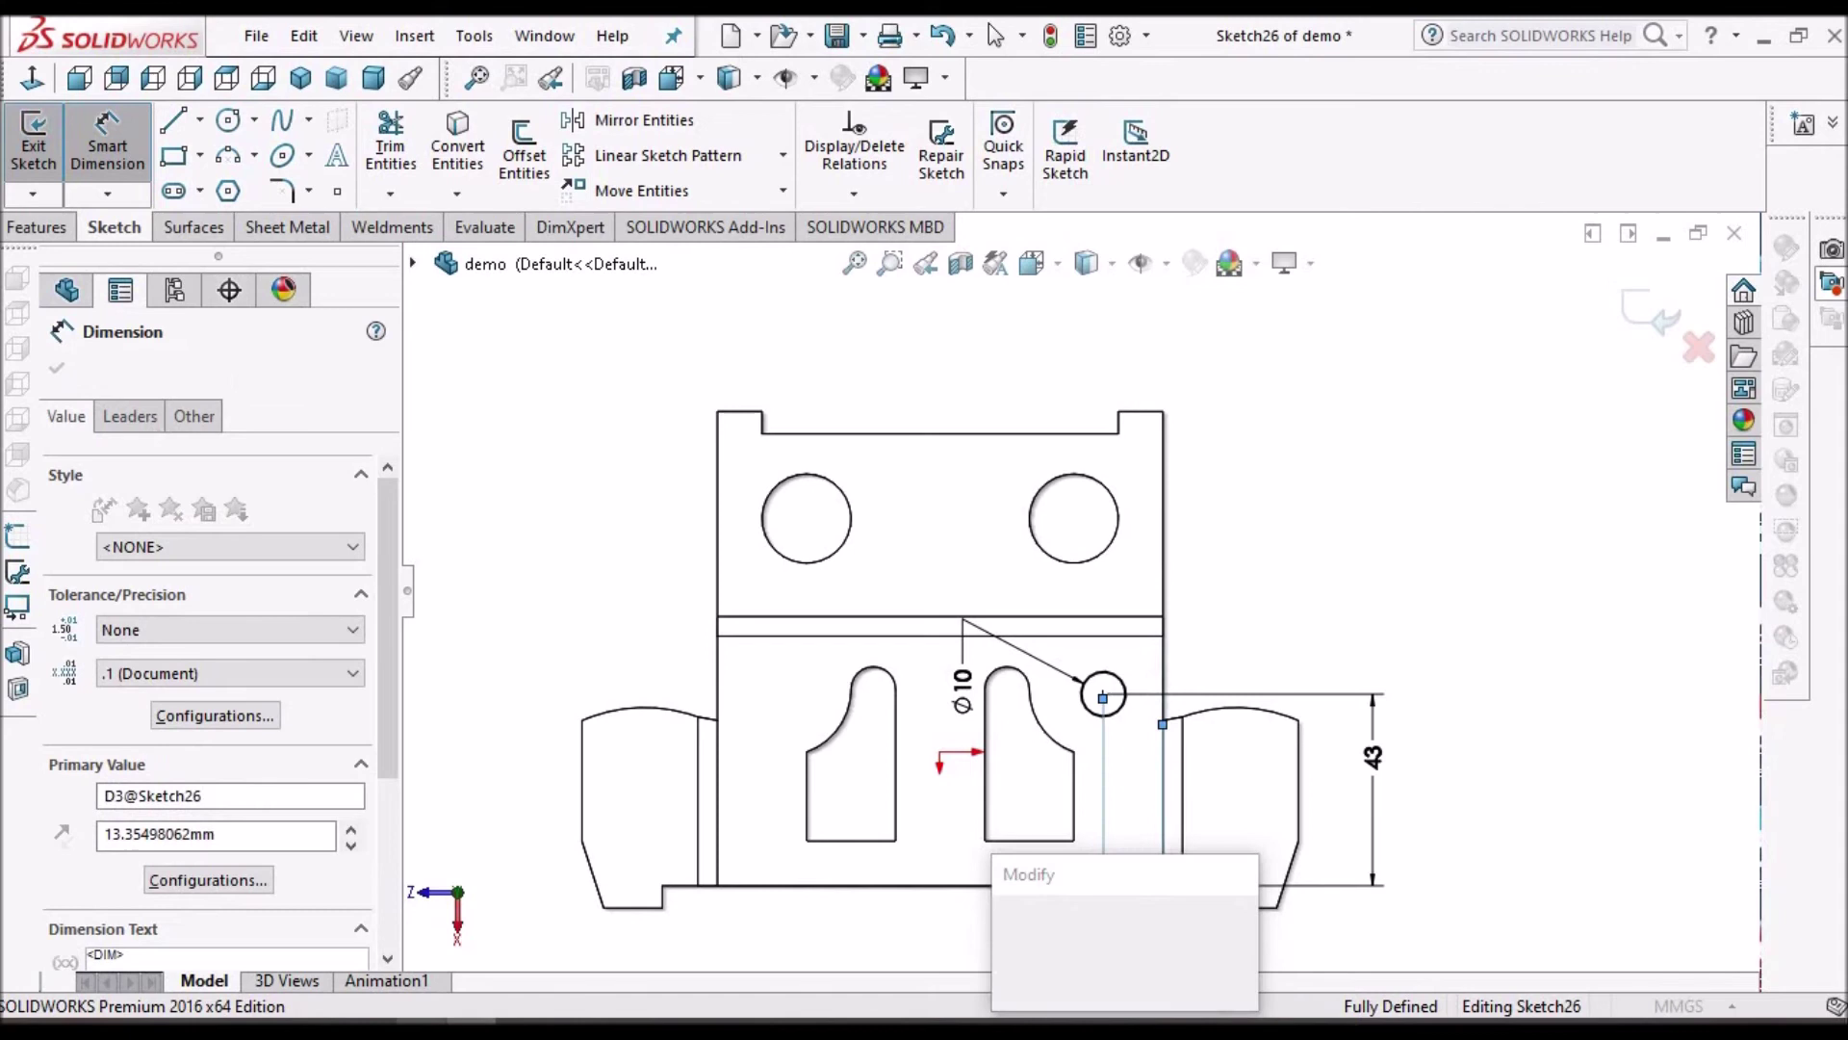
pyautogui.write('15')
pyautogui.press('Return')
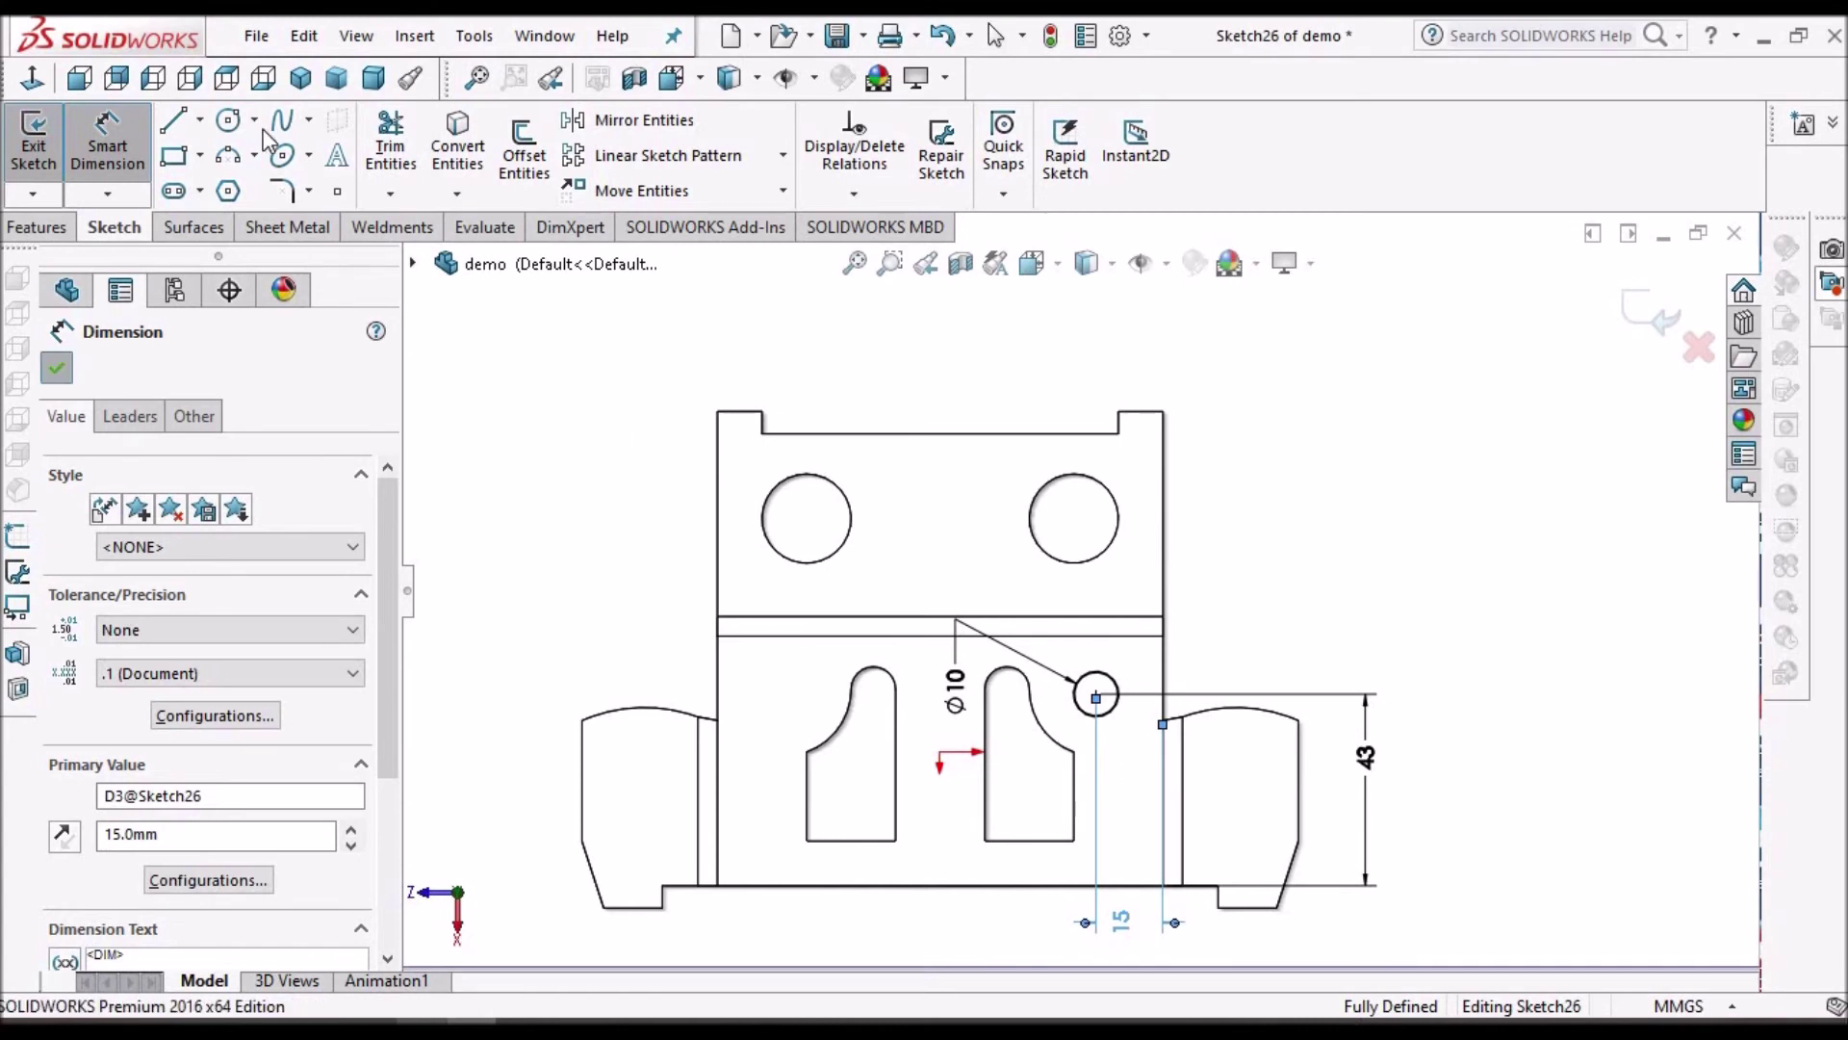
pyautogui.press('Escape')
pyautogui.press('Escape')
pyautogui.click(199, 119)
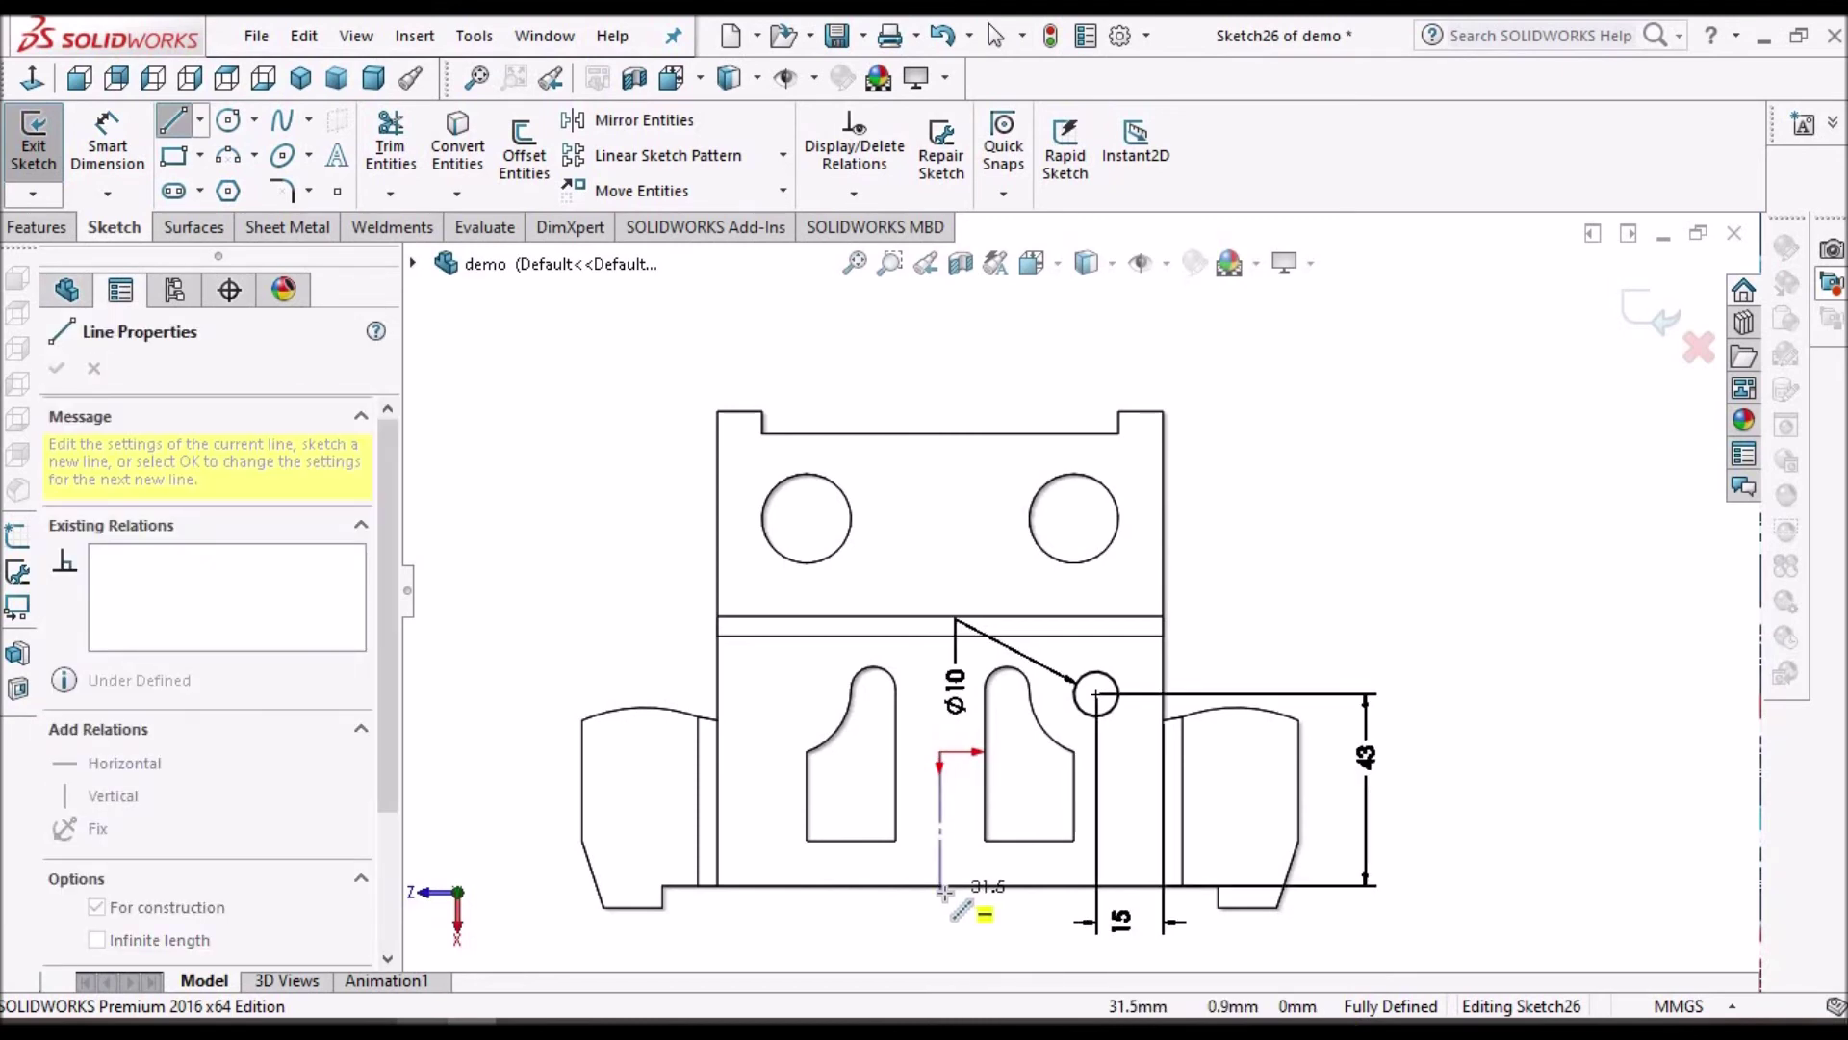
# Step: Draw a vertical centreline, mirror the Ø10 circle about it, and close the sketch
pyautogui.click(941, 893)
pyautogui.rightClick(1295, 528)
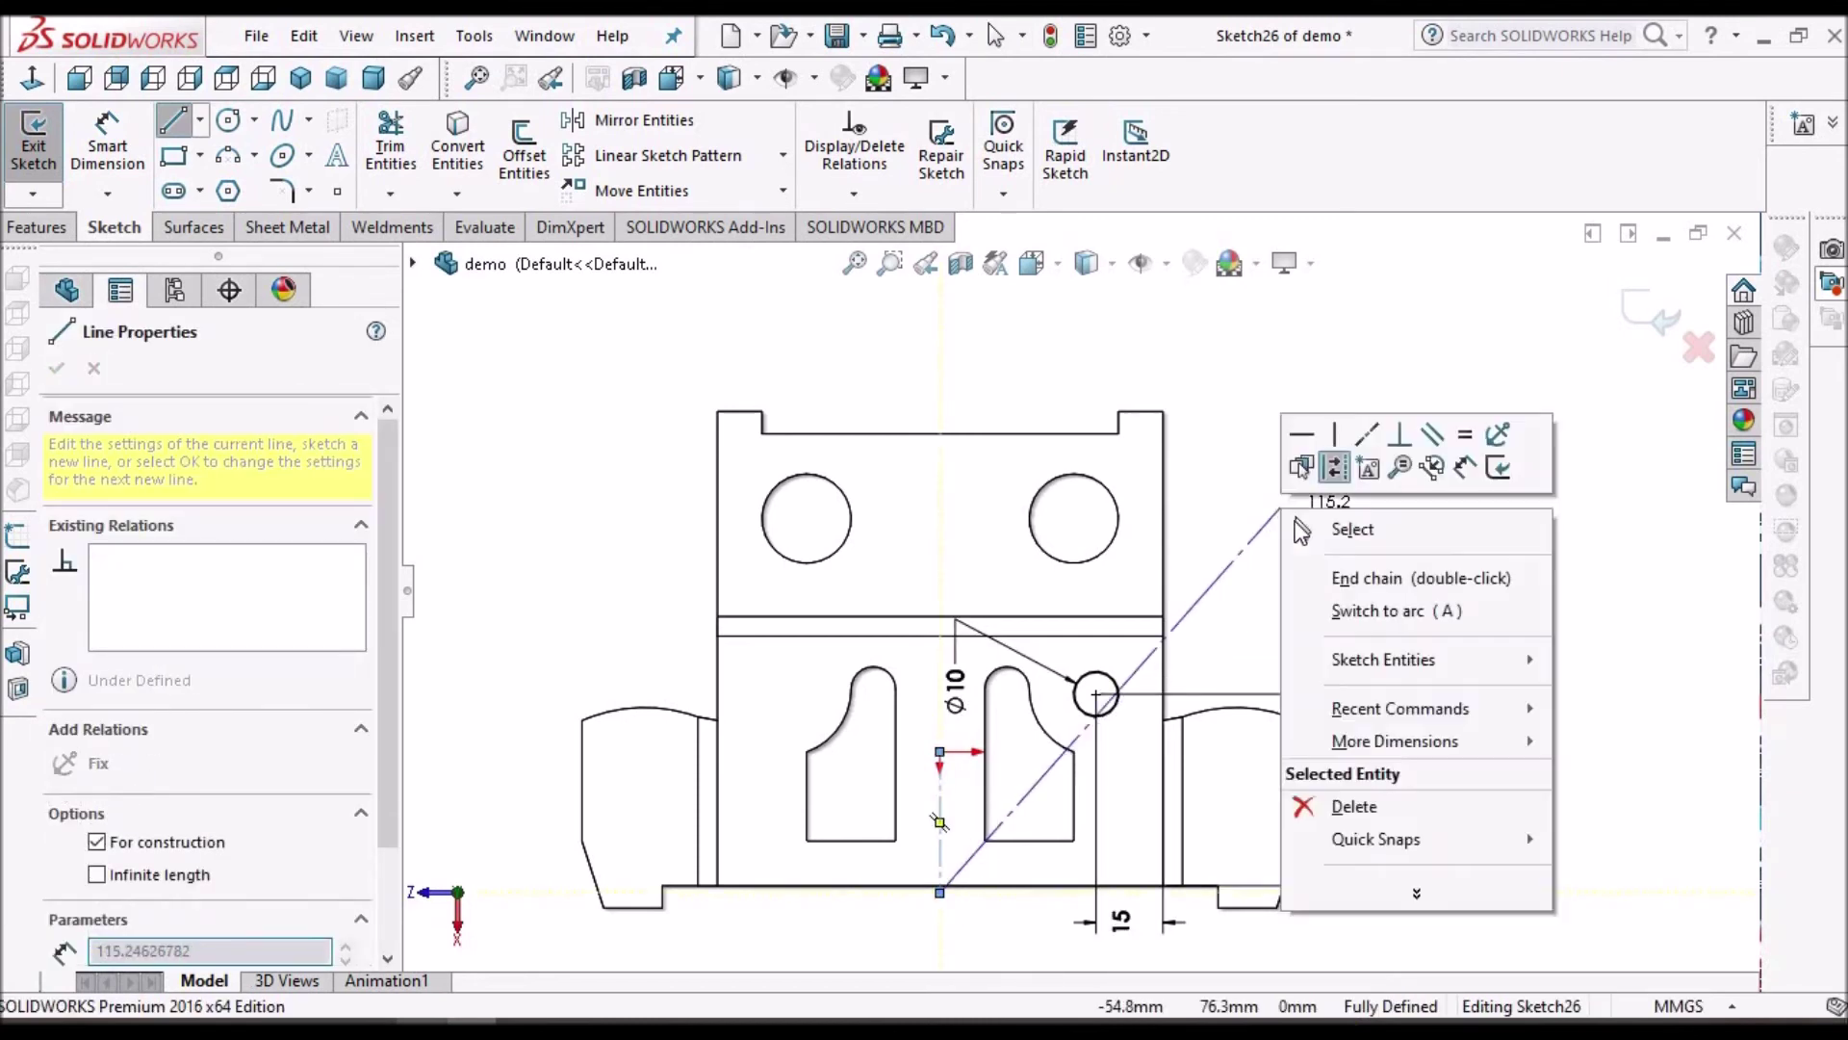
pyautogui.click(1301, 529)
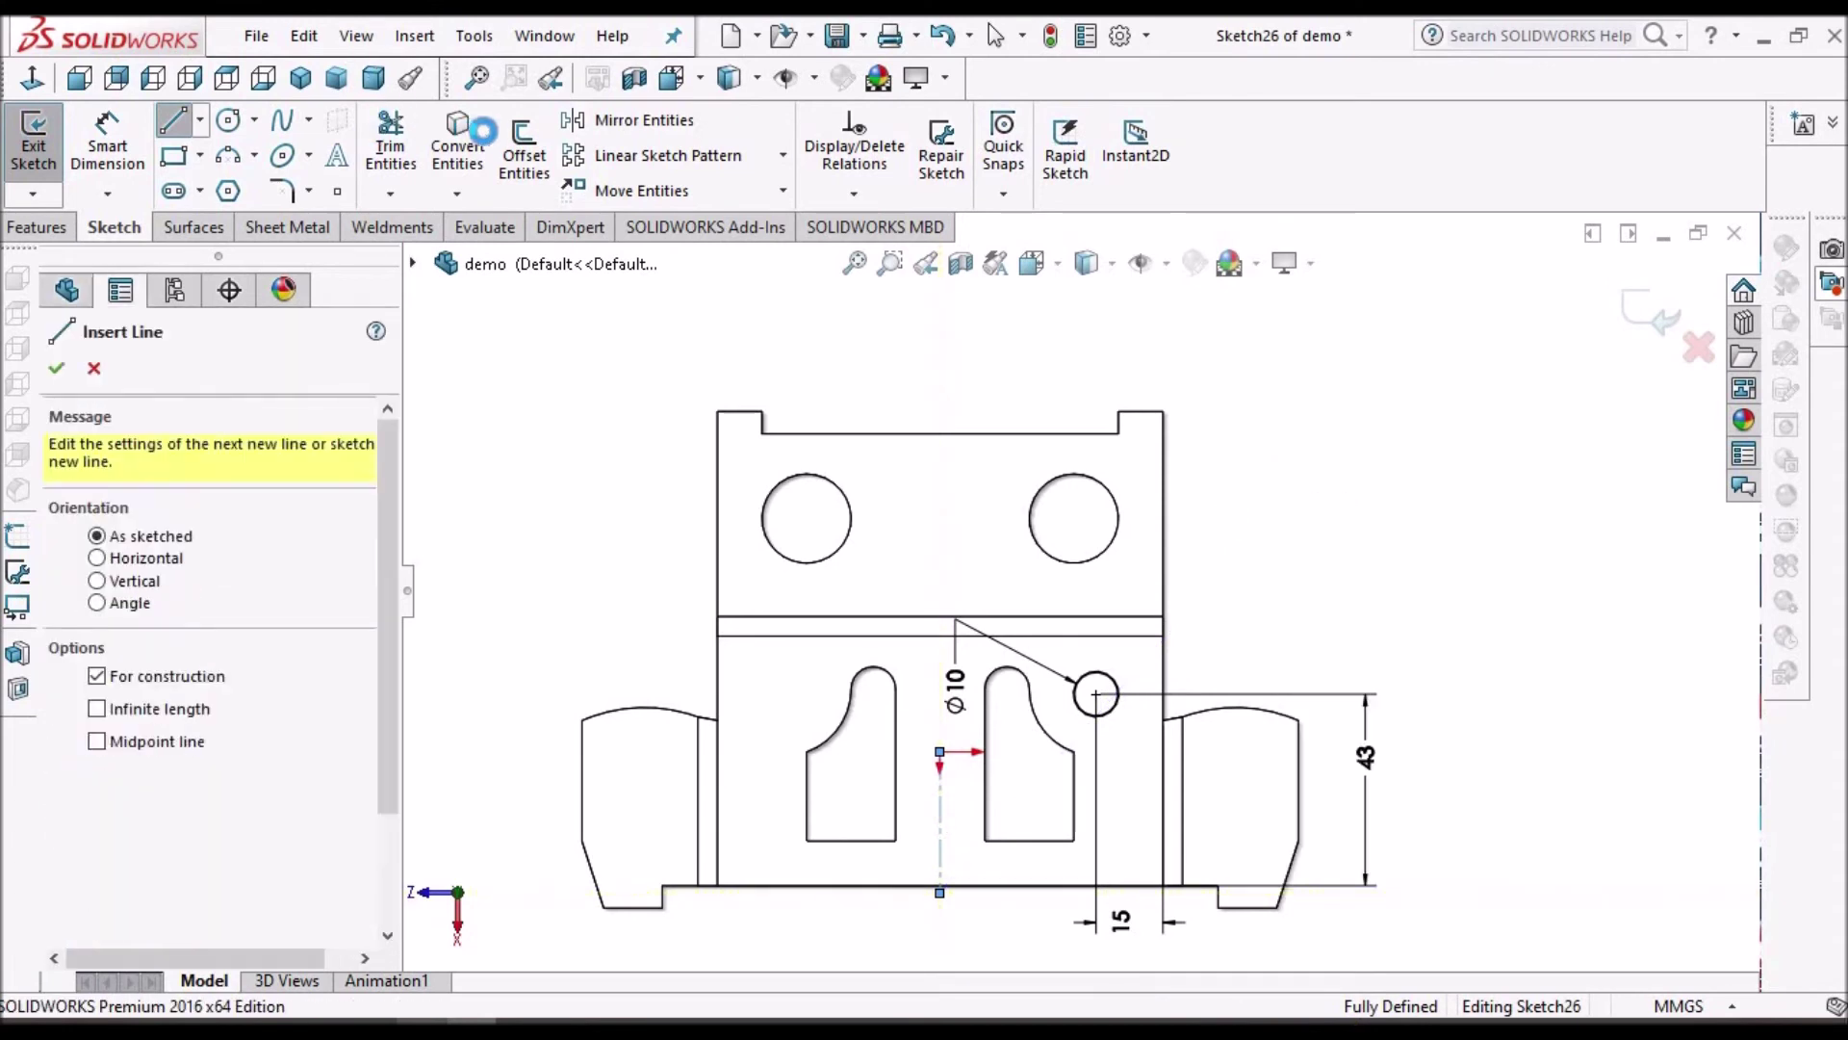
pyautogui.click(635, 123)
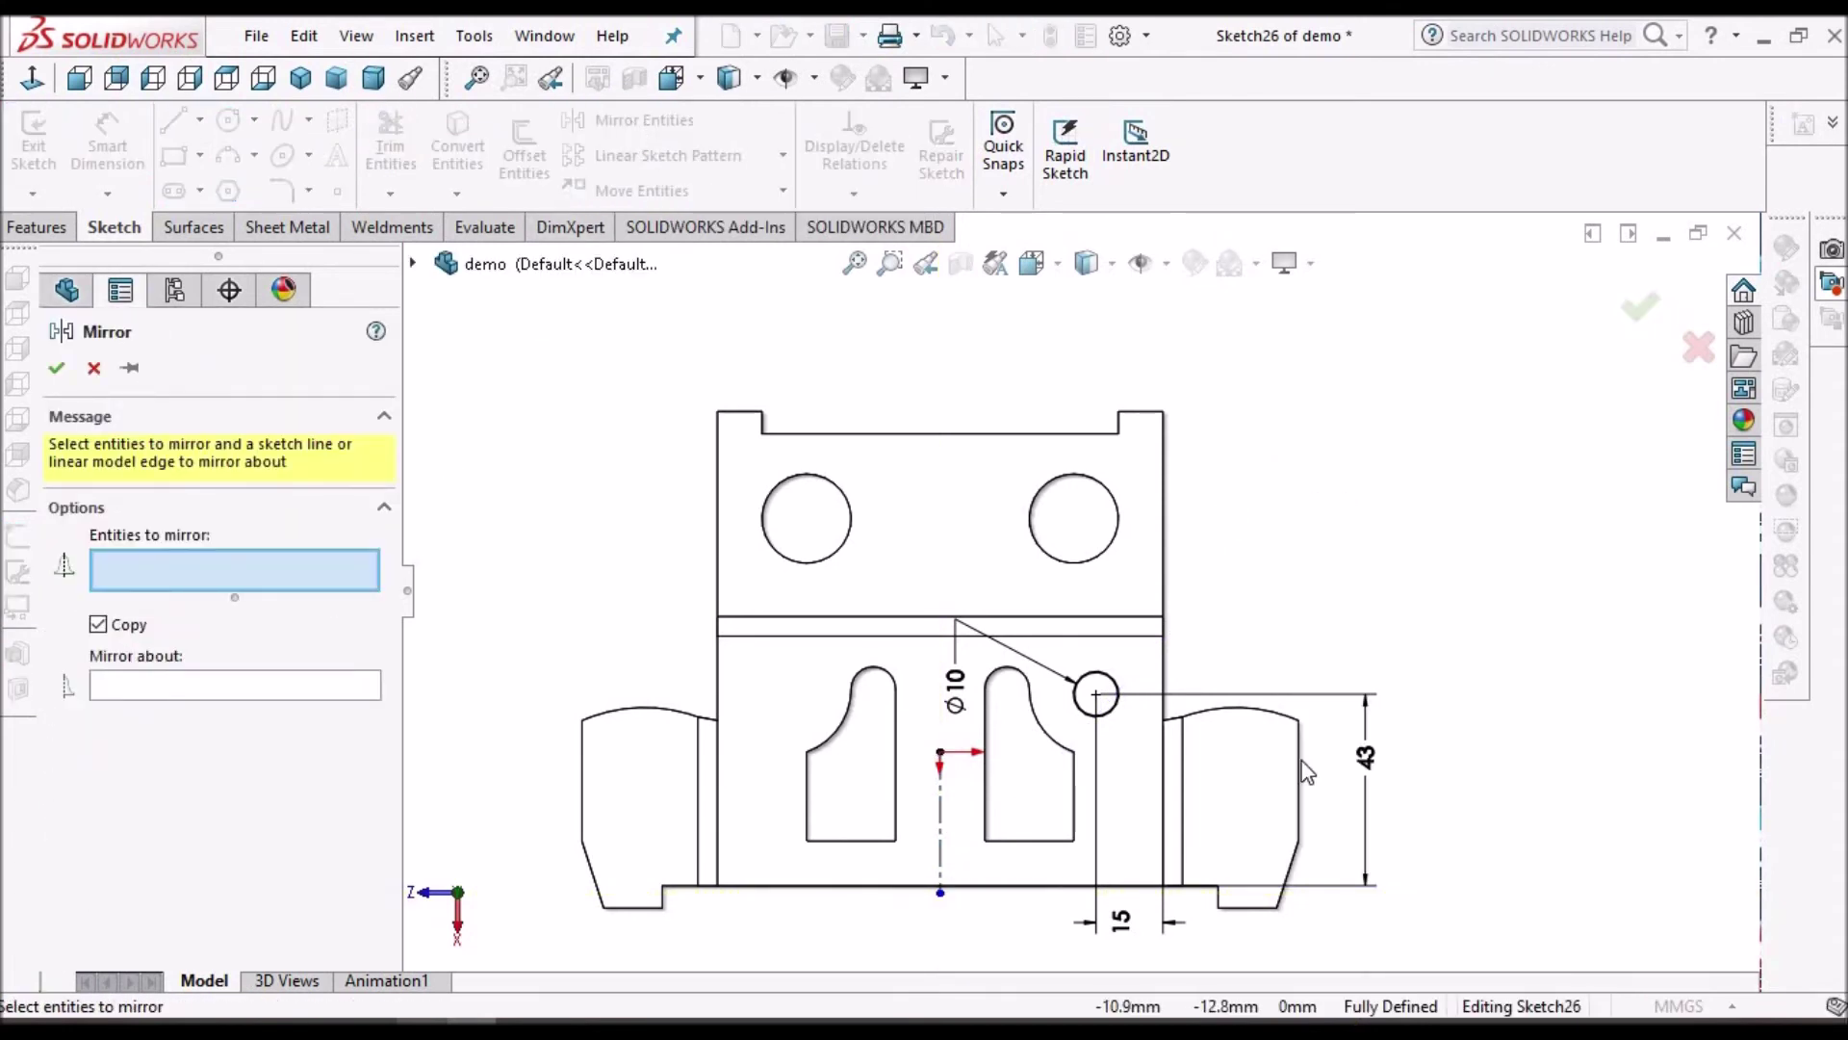
pyautogui.click(1095, 674)
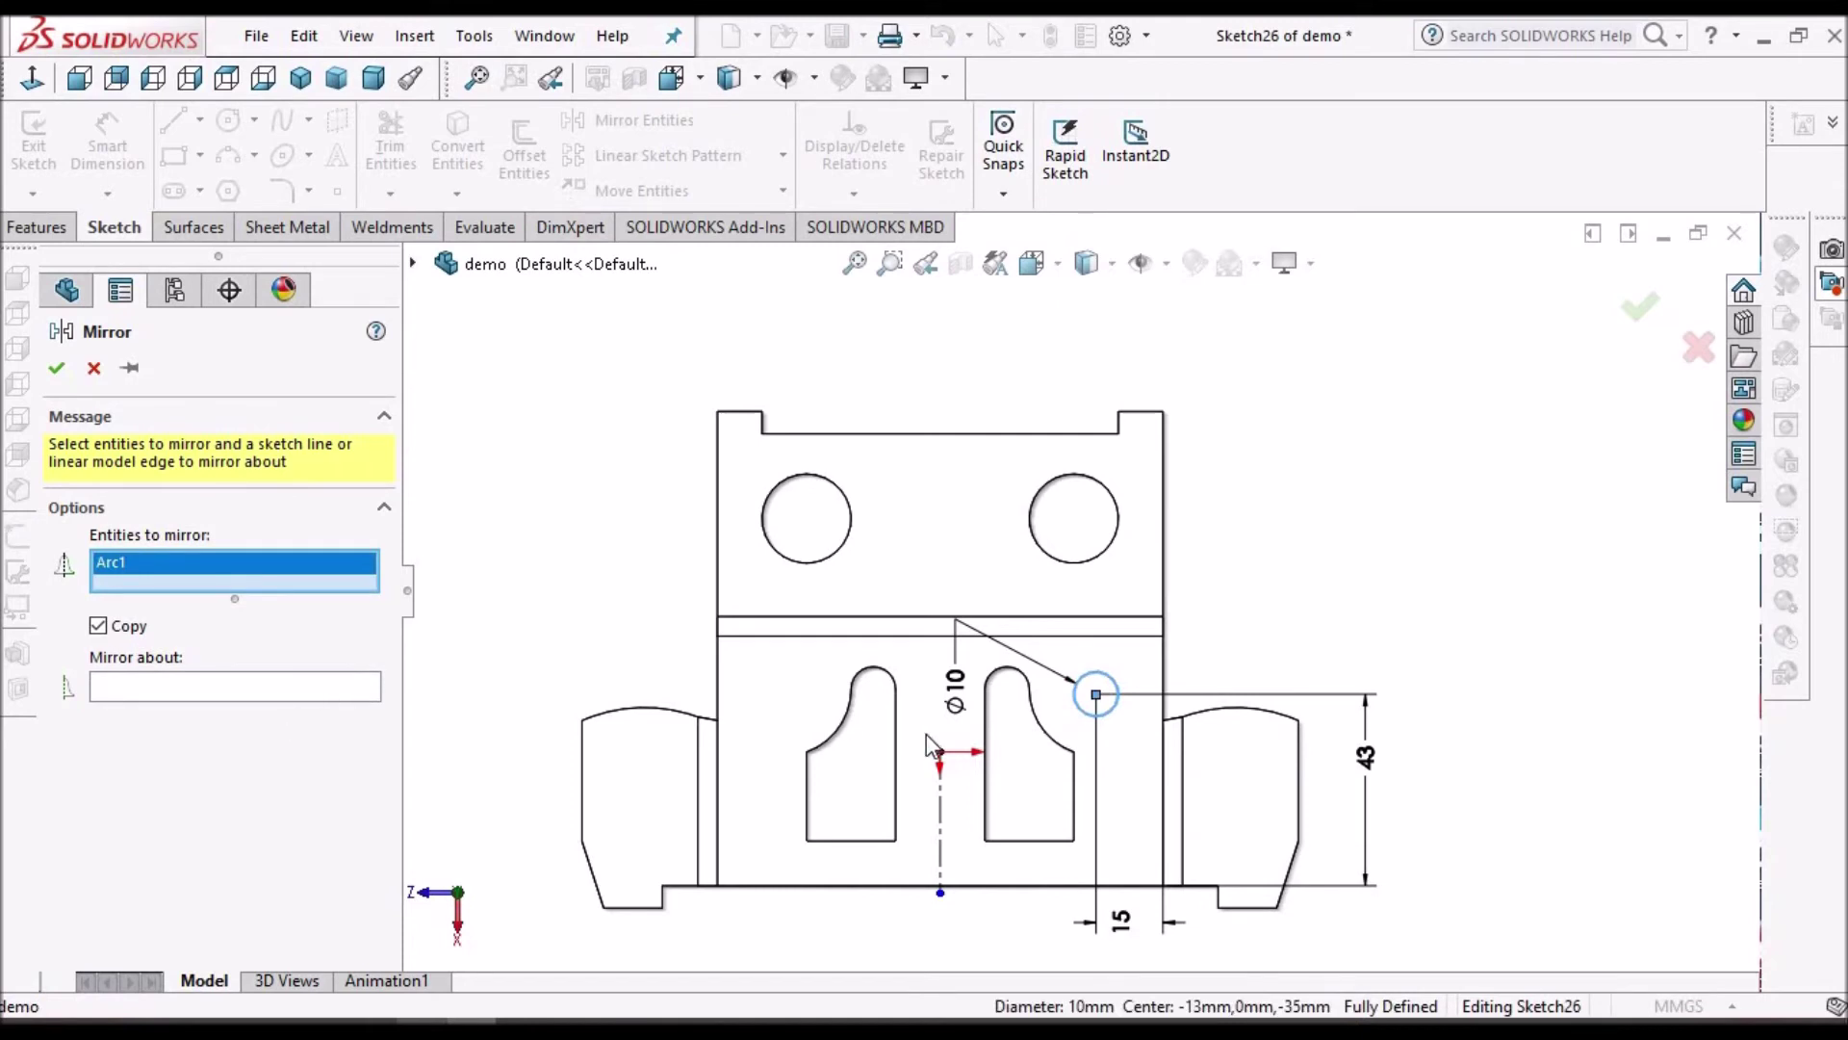
pyautogui.click(941, 816)
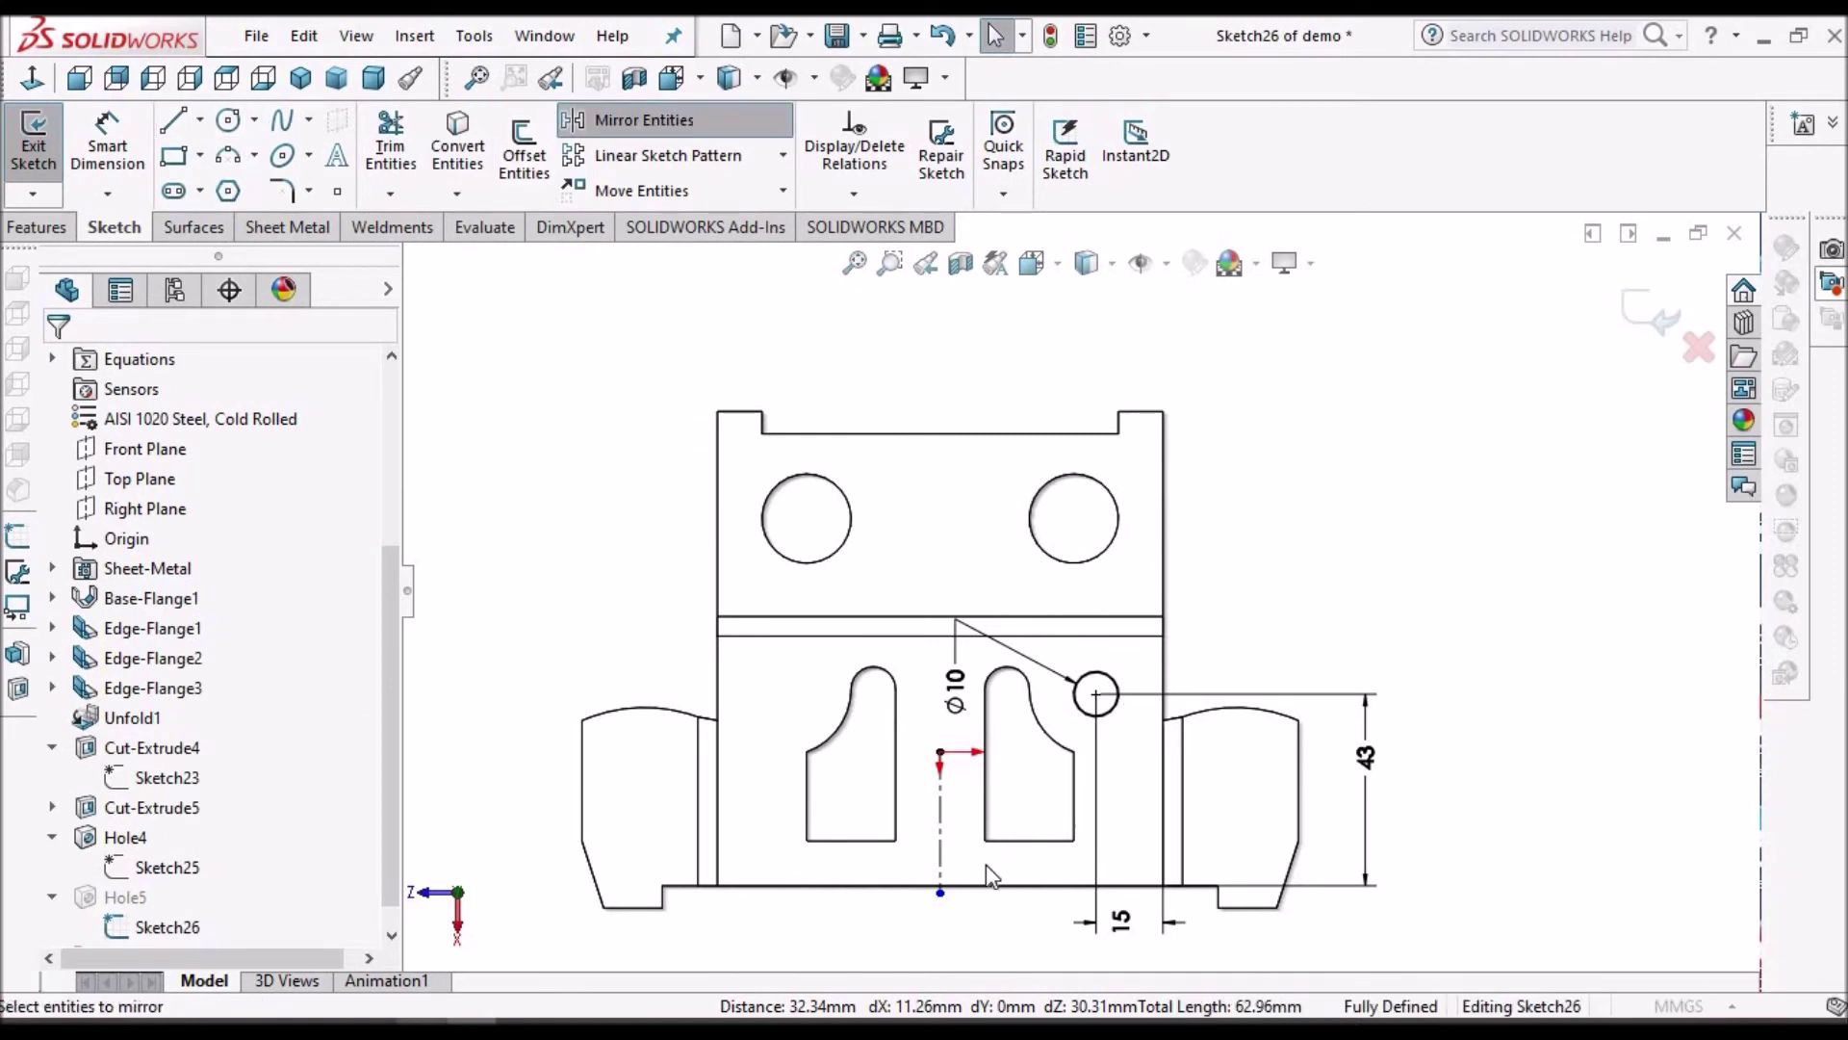
pyautogui.click(635, 125)
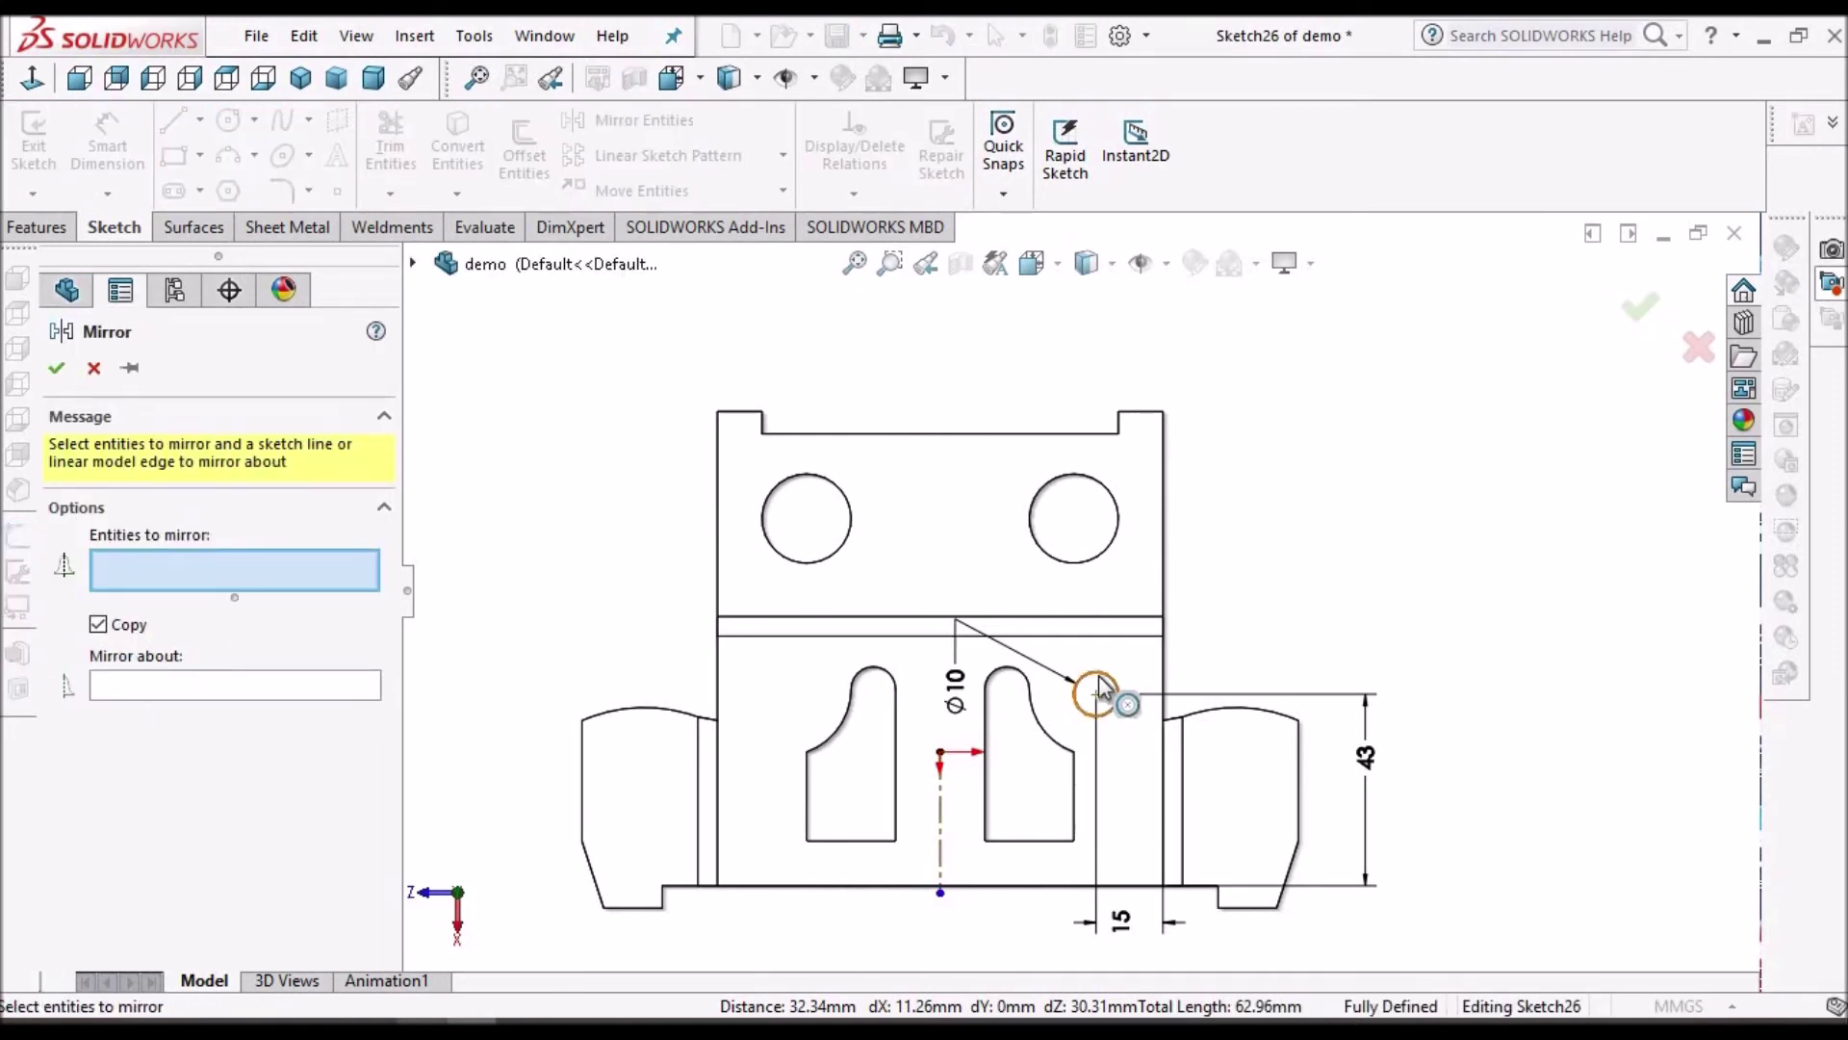
pyautogui.click(270, 686)
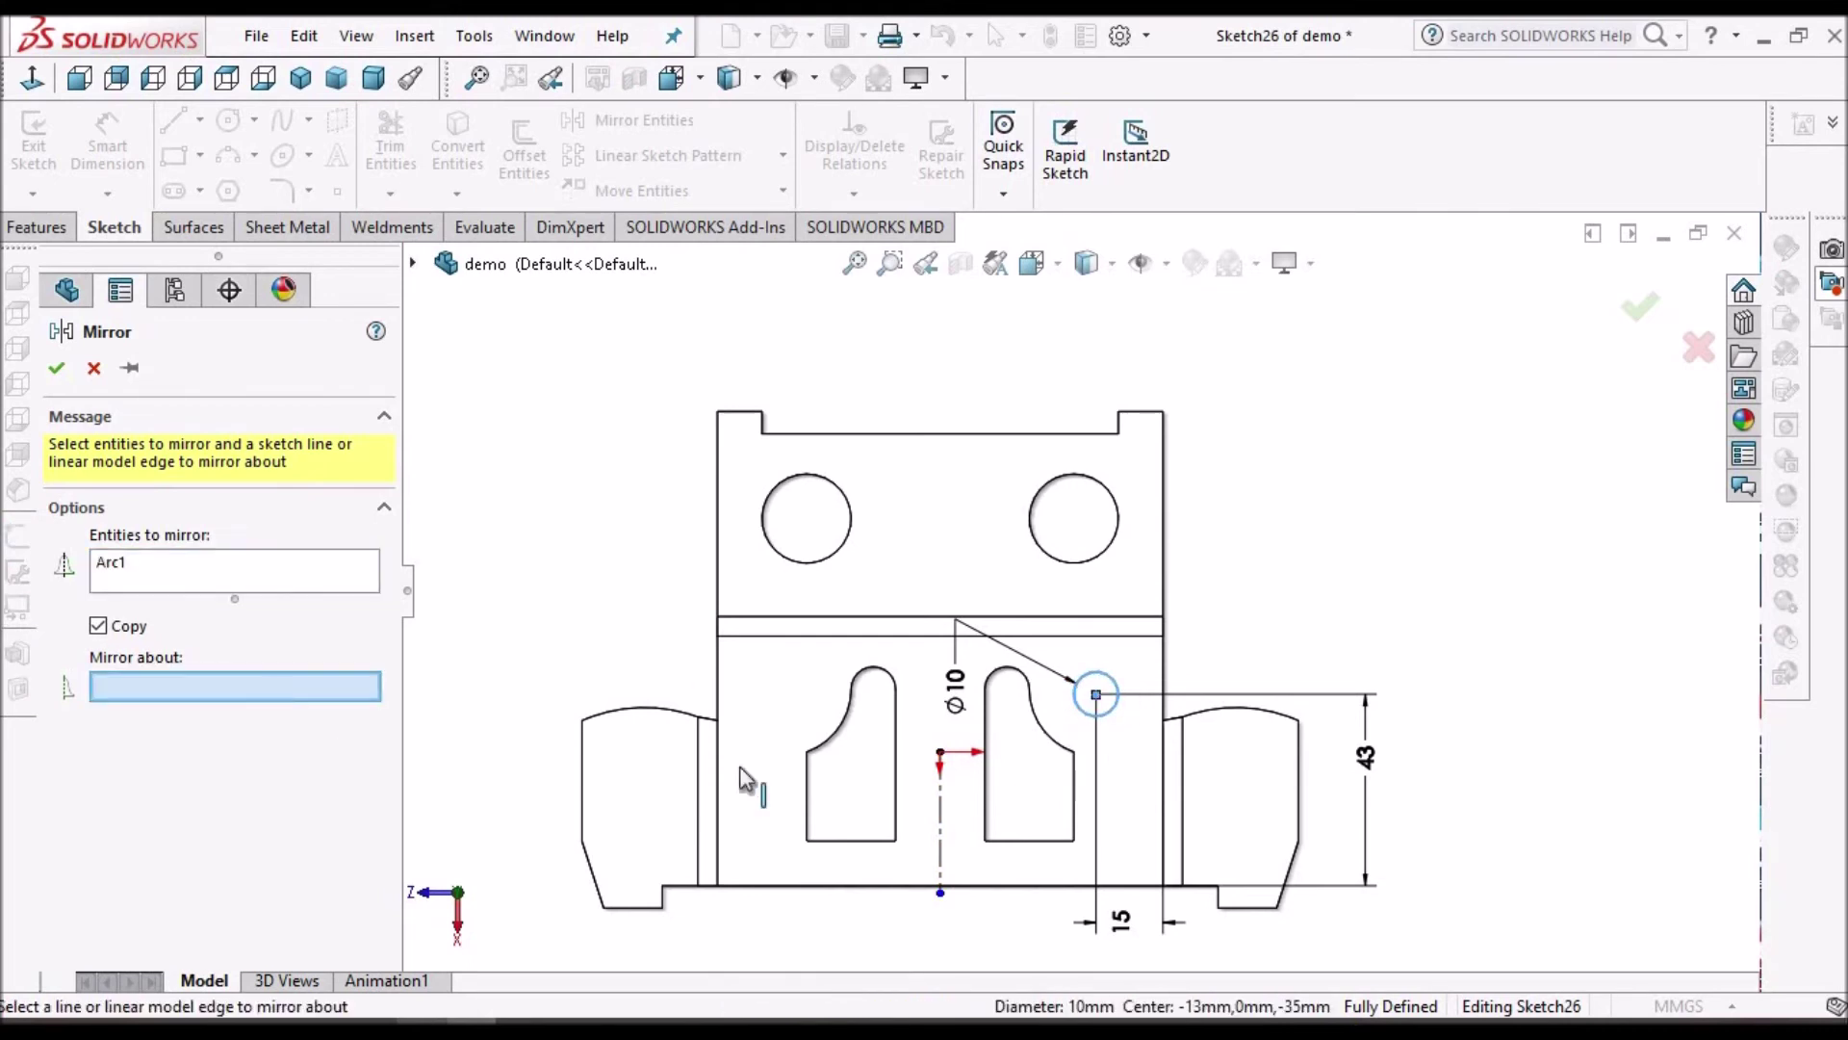
pyautogui.click(943, 816)
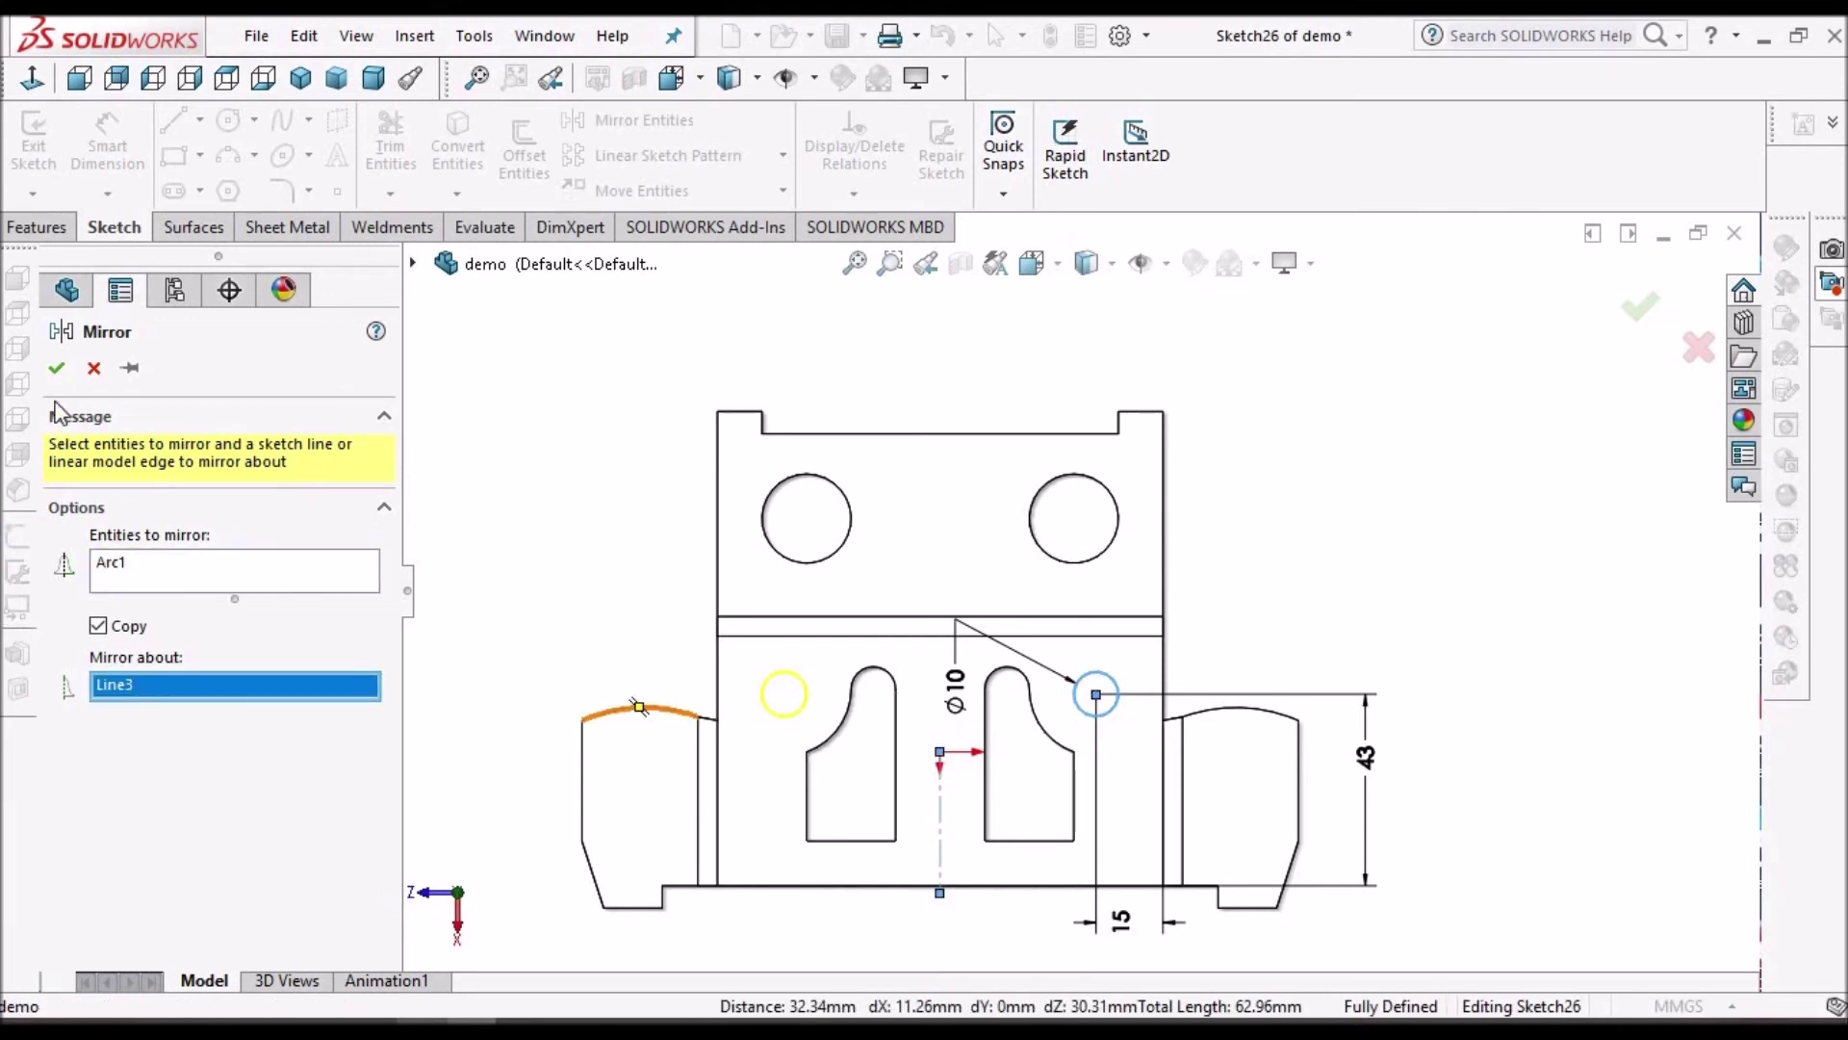
pyautogui.click(55, 368)
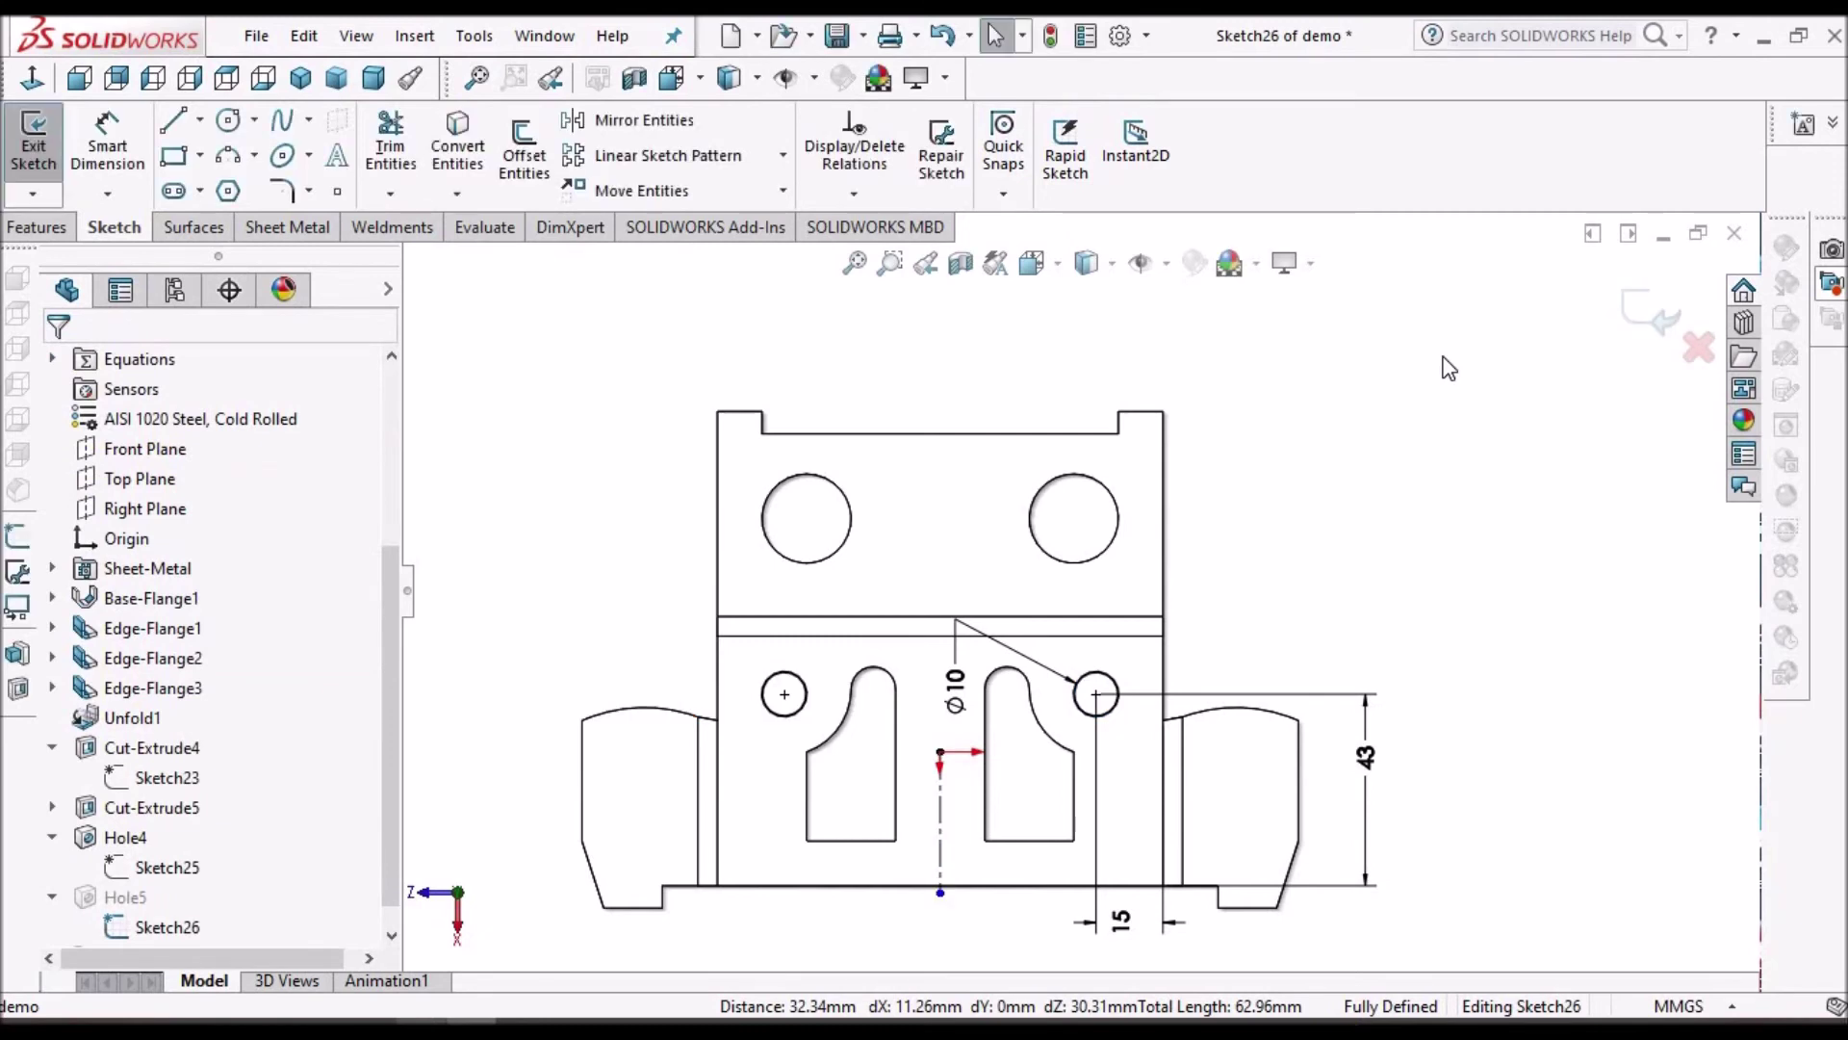
pyautogui.click(1642, 319)
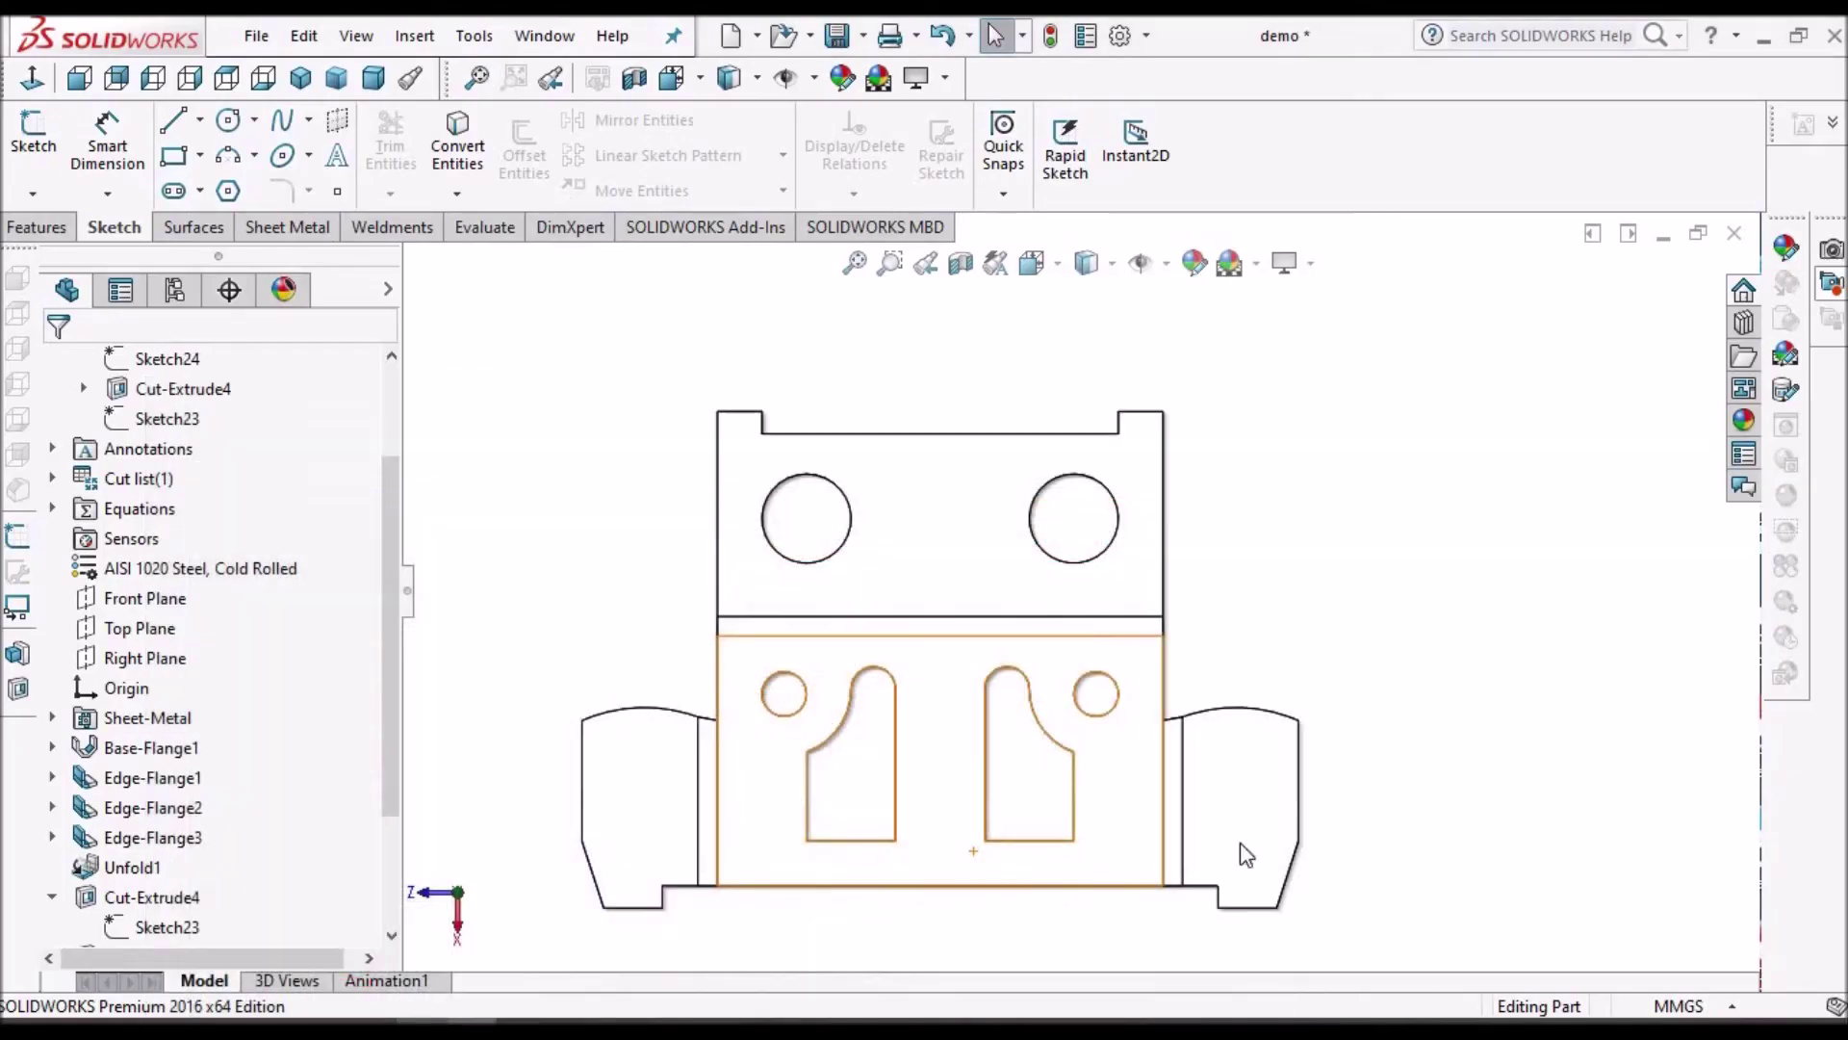
# Step: Place a new simple hole on the right-hand Edge-Flange1 face
pyautogui.click(1270, 815)
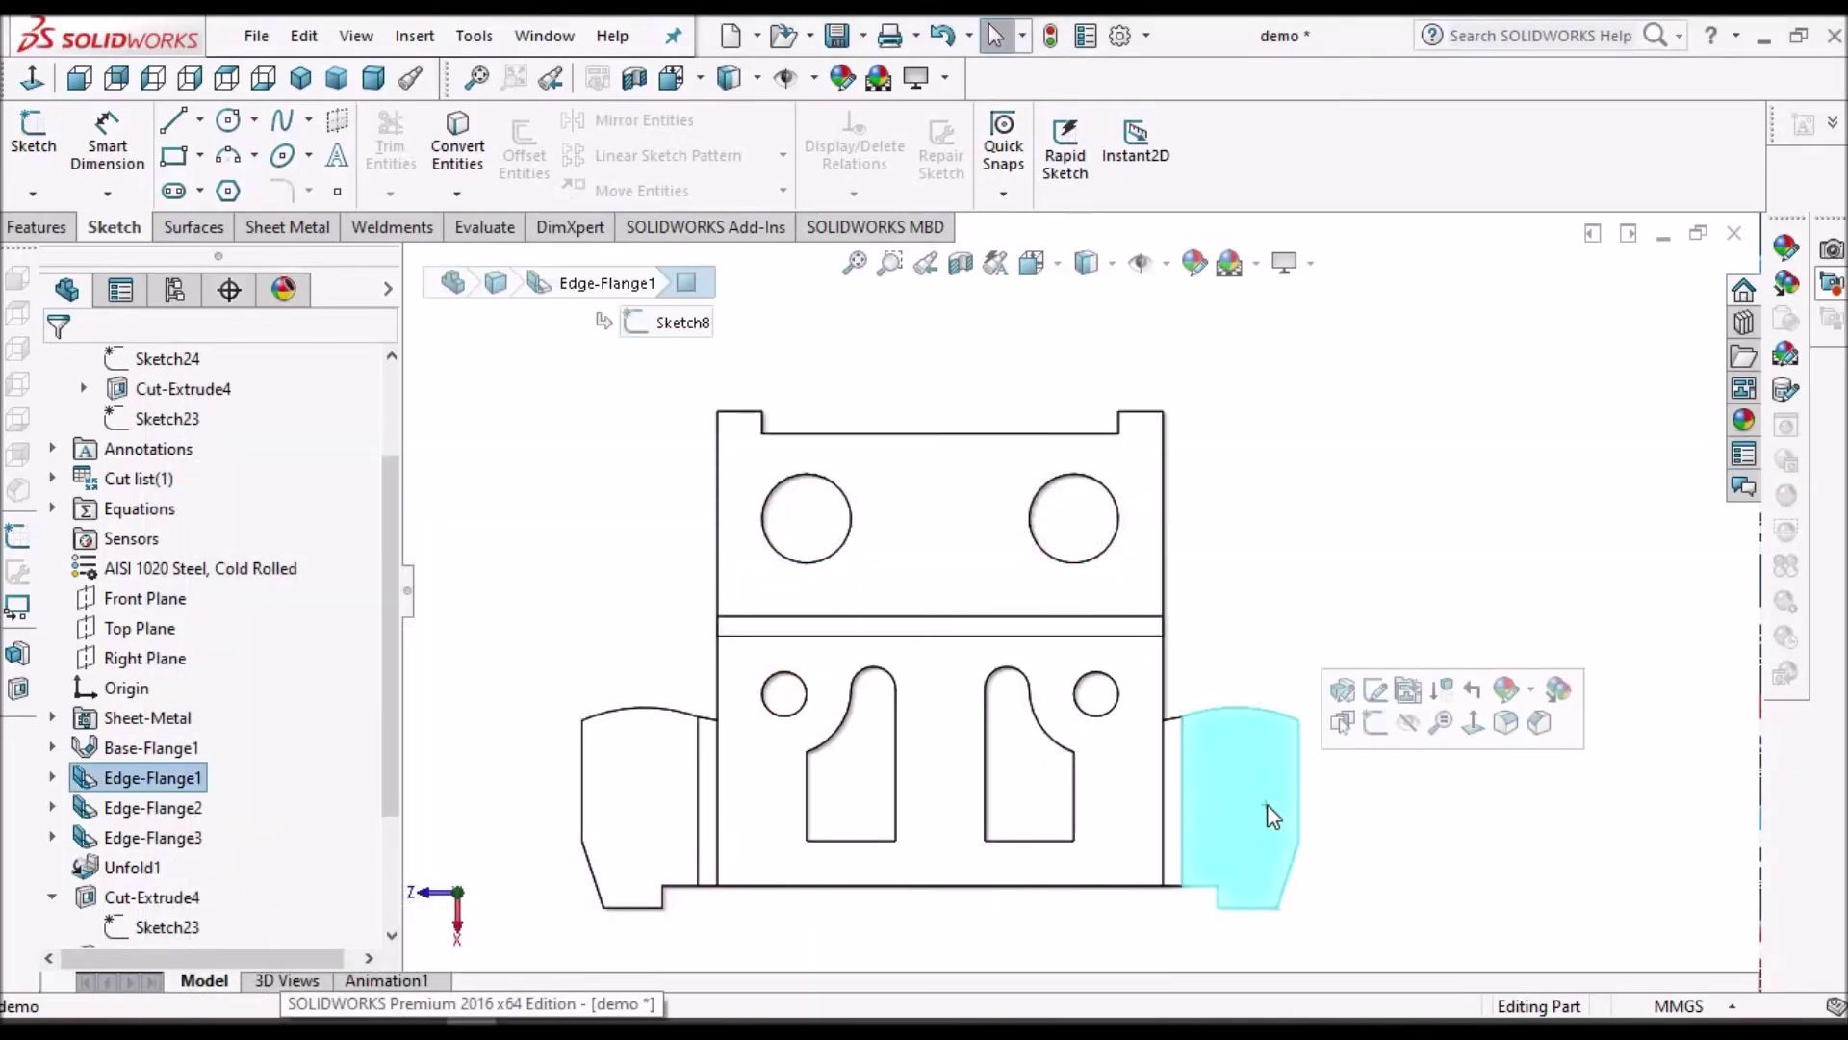
pyautogui.click(285, 231)
pyautogui.click(824, 159)
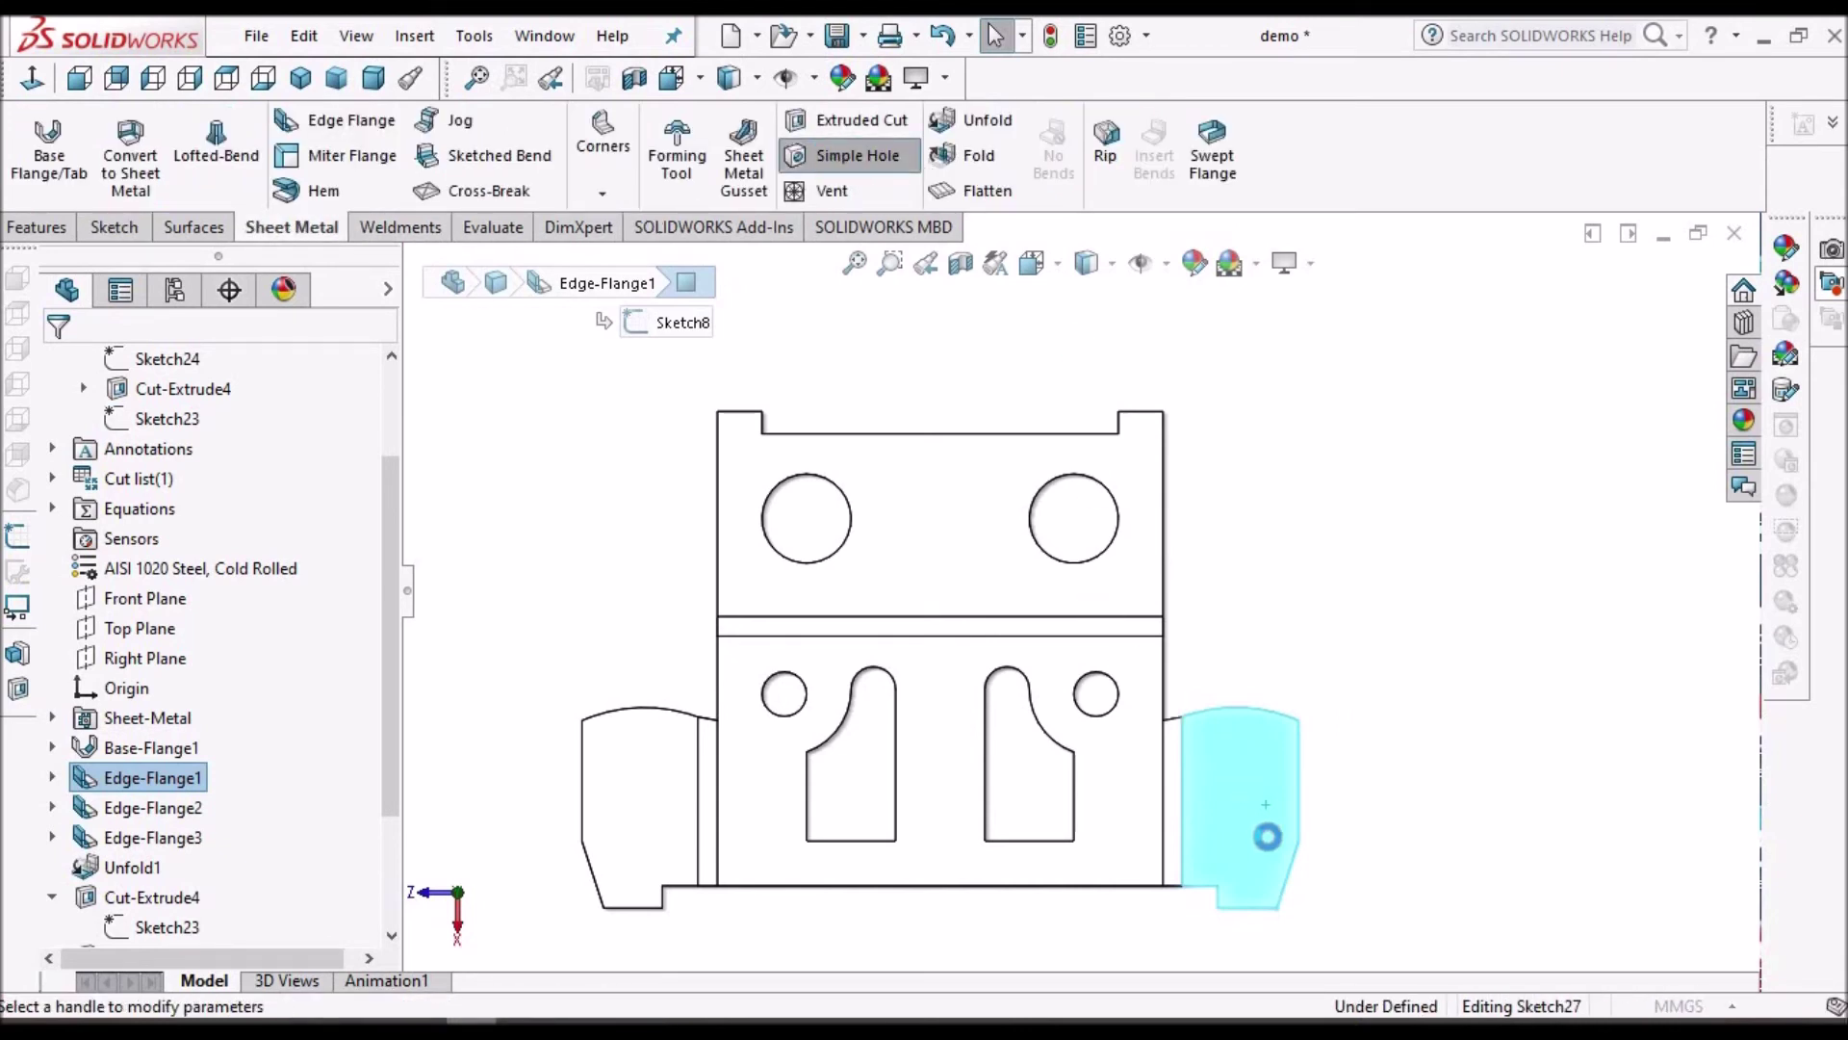
pyautogui.click(1277, 815)
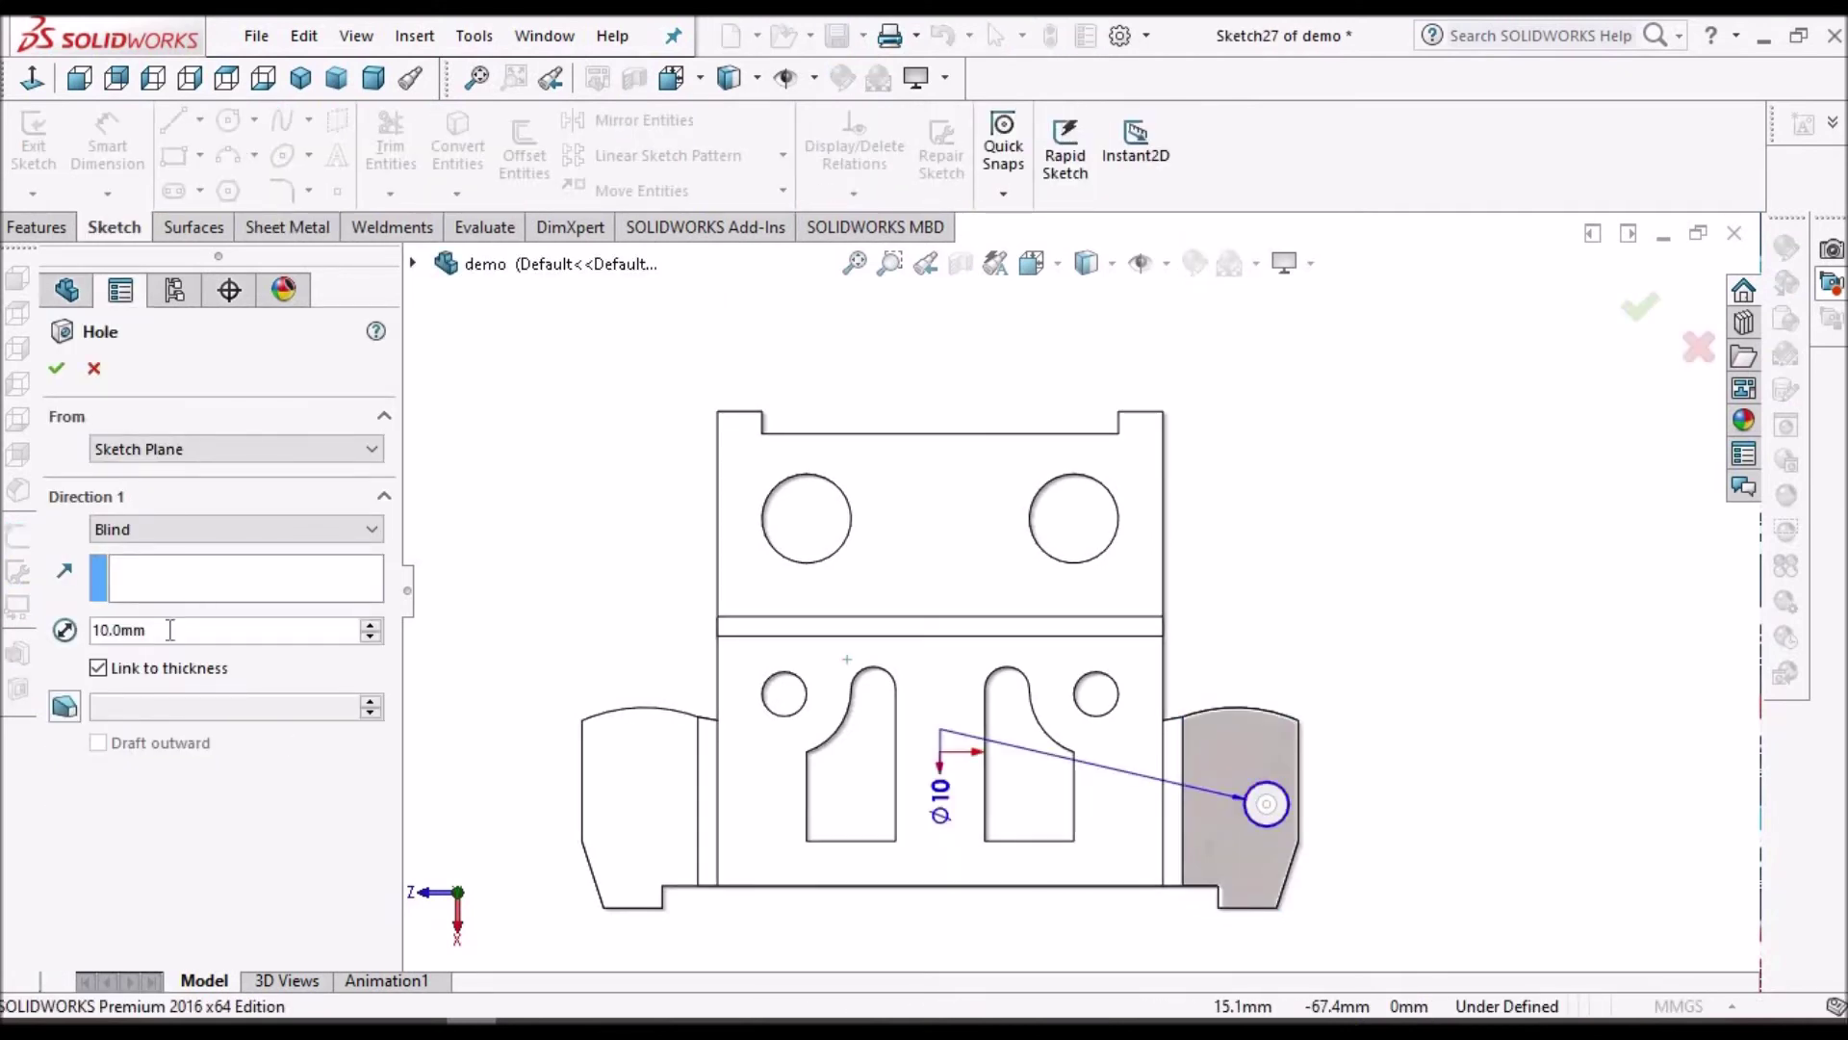
# Step: Create the side flange hole at 5 mm diameter after checking the preview
pyautogui.write('5')
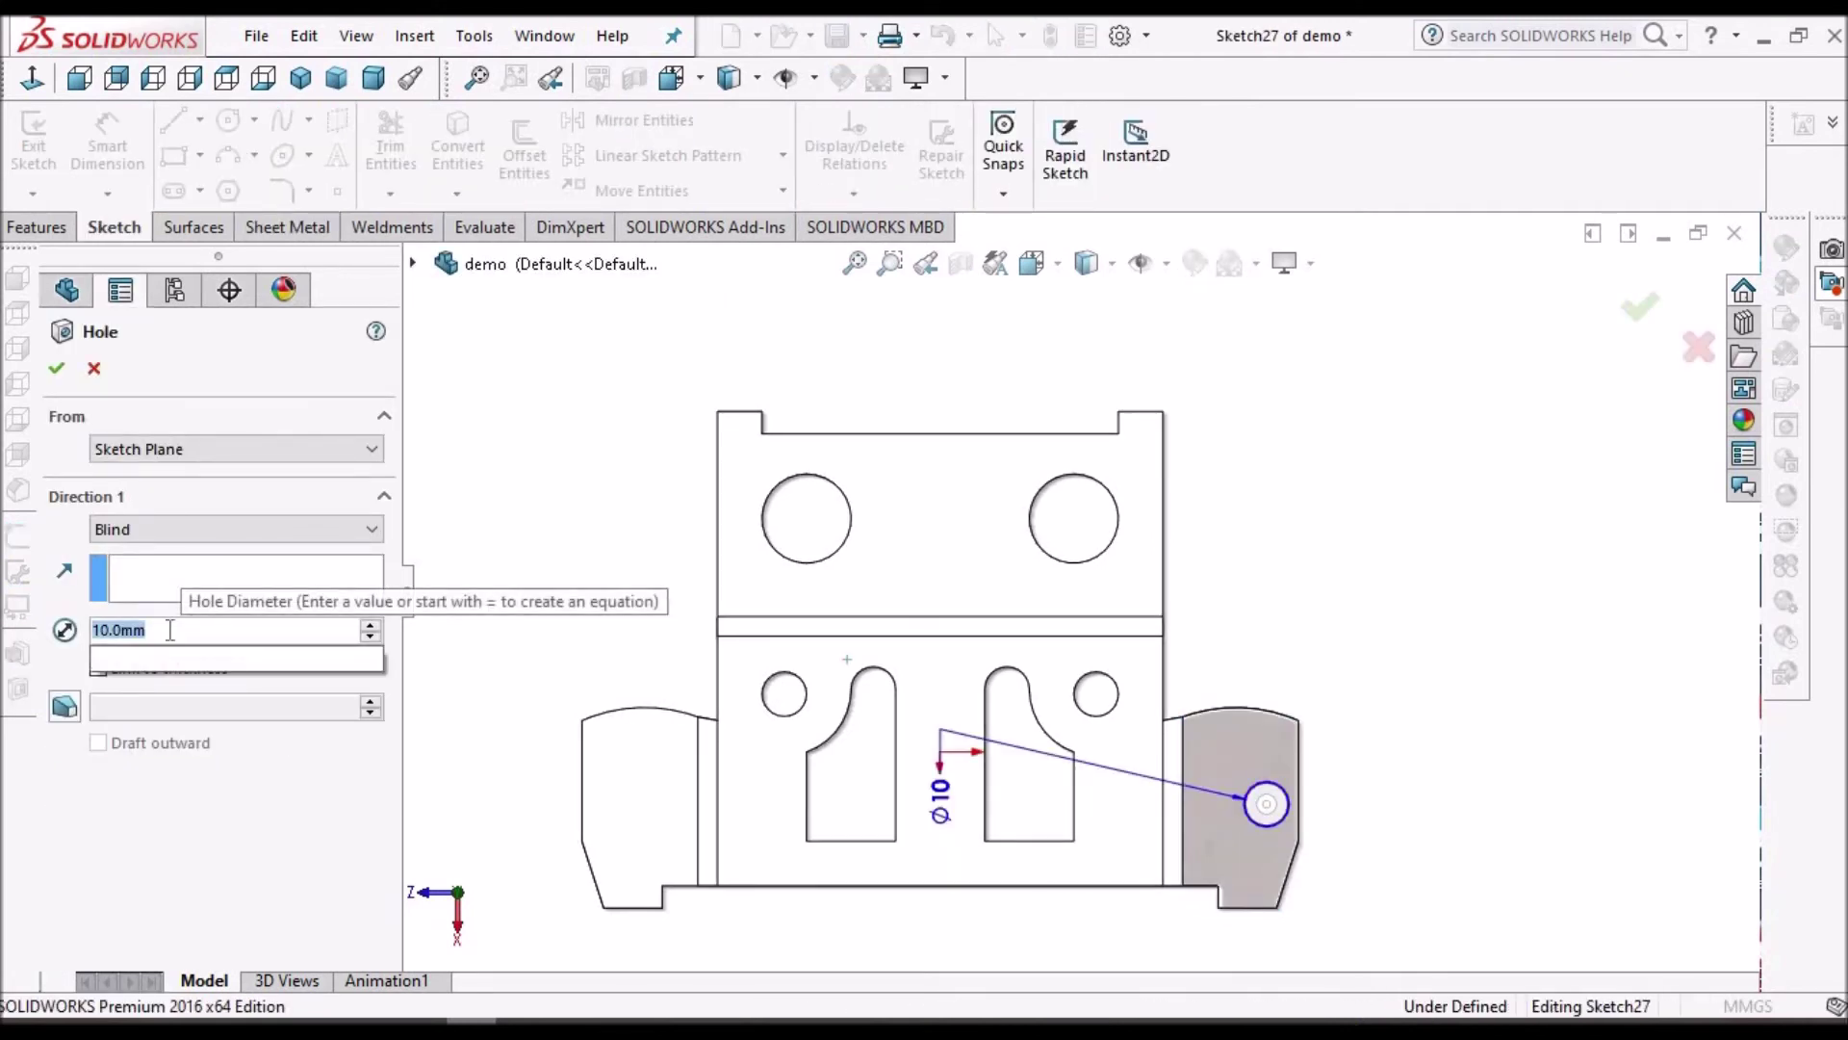
pyautogui.press('Return')
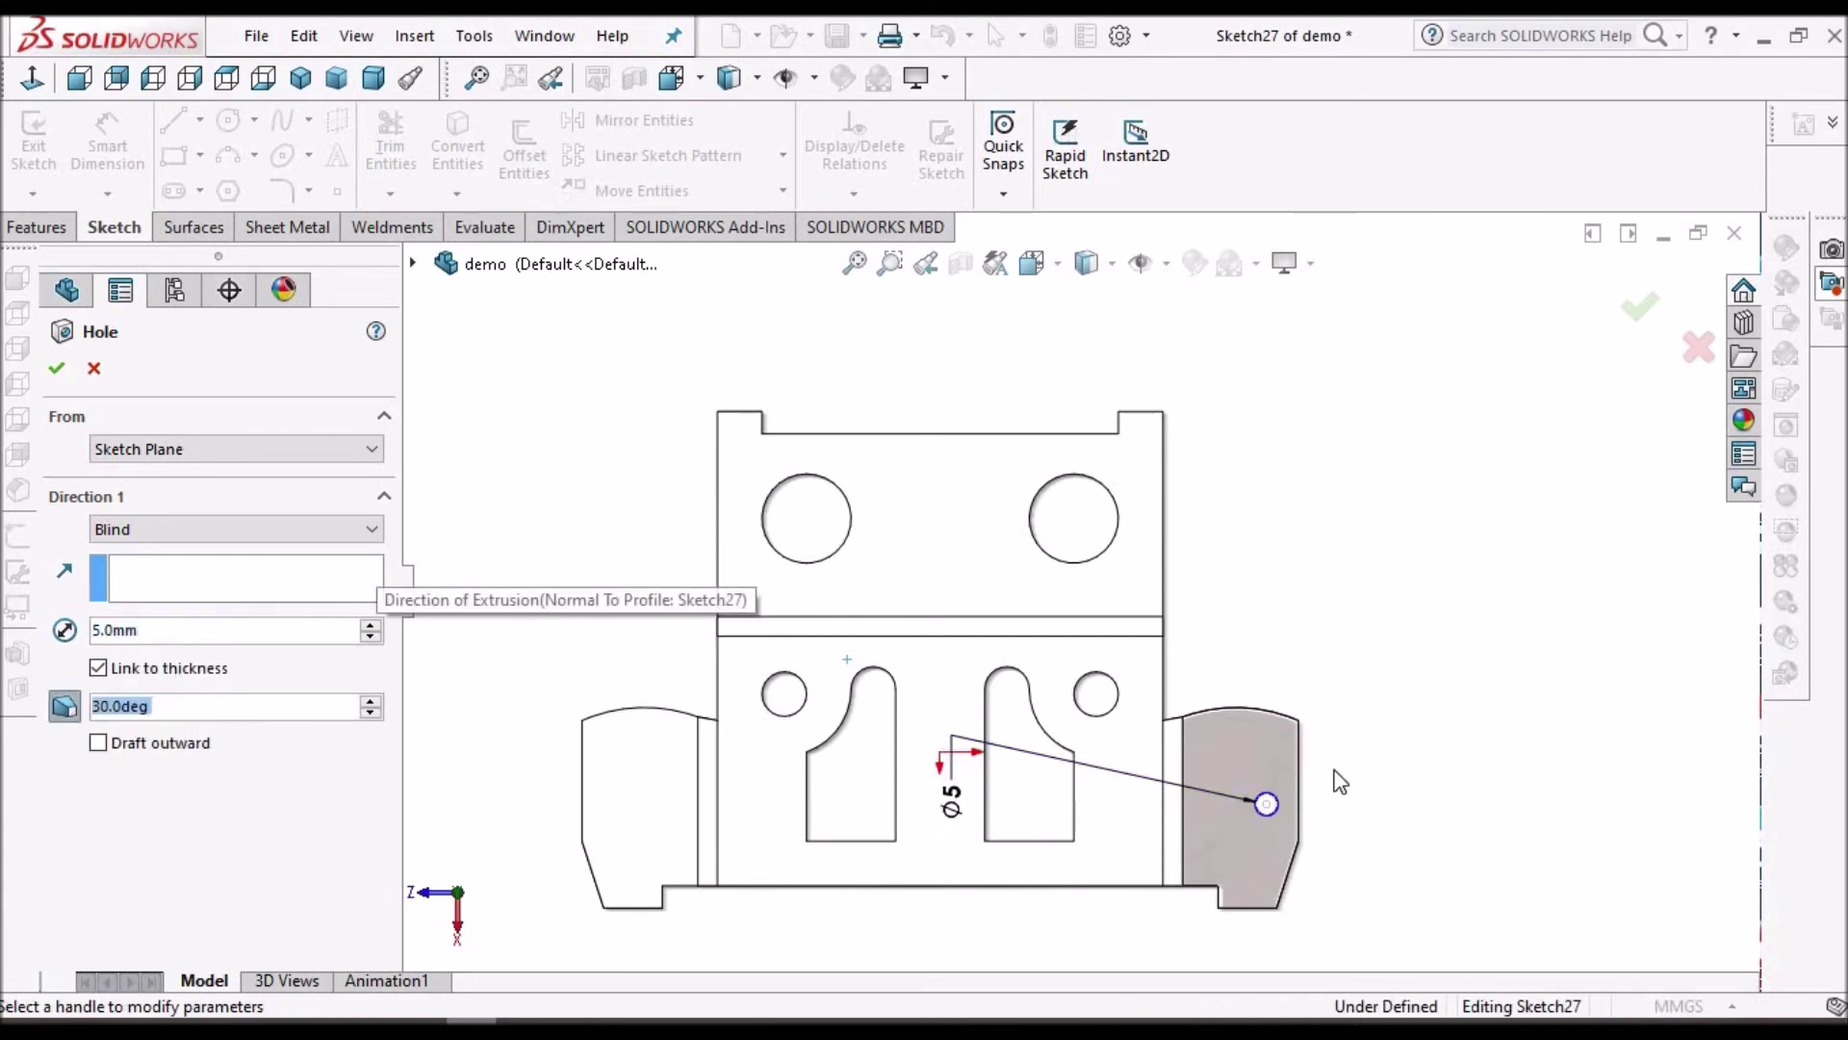
pyautogui.scroll(-2, 1332, 771)
pyautogui.scroll(-2, 1326, 766)
pyautogui.moveTo(1229, 673)
pyautogui.mouseDown(button='middle')
pyautogui.moveTo(1057, 578)
pyautogui.moveTo(1002, 660)
pyautogui.moveTo(1245, 792)
pyautogui.moveTo(1247, 820)
pyautogui.mouseUp(button='middle')
pyautogui.scroll(2, 1249, 829)
pyautogui.scroll(1, 1312, 846)
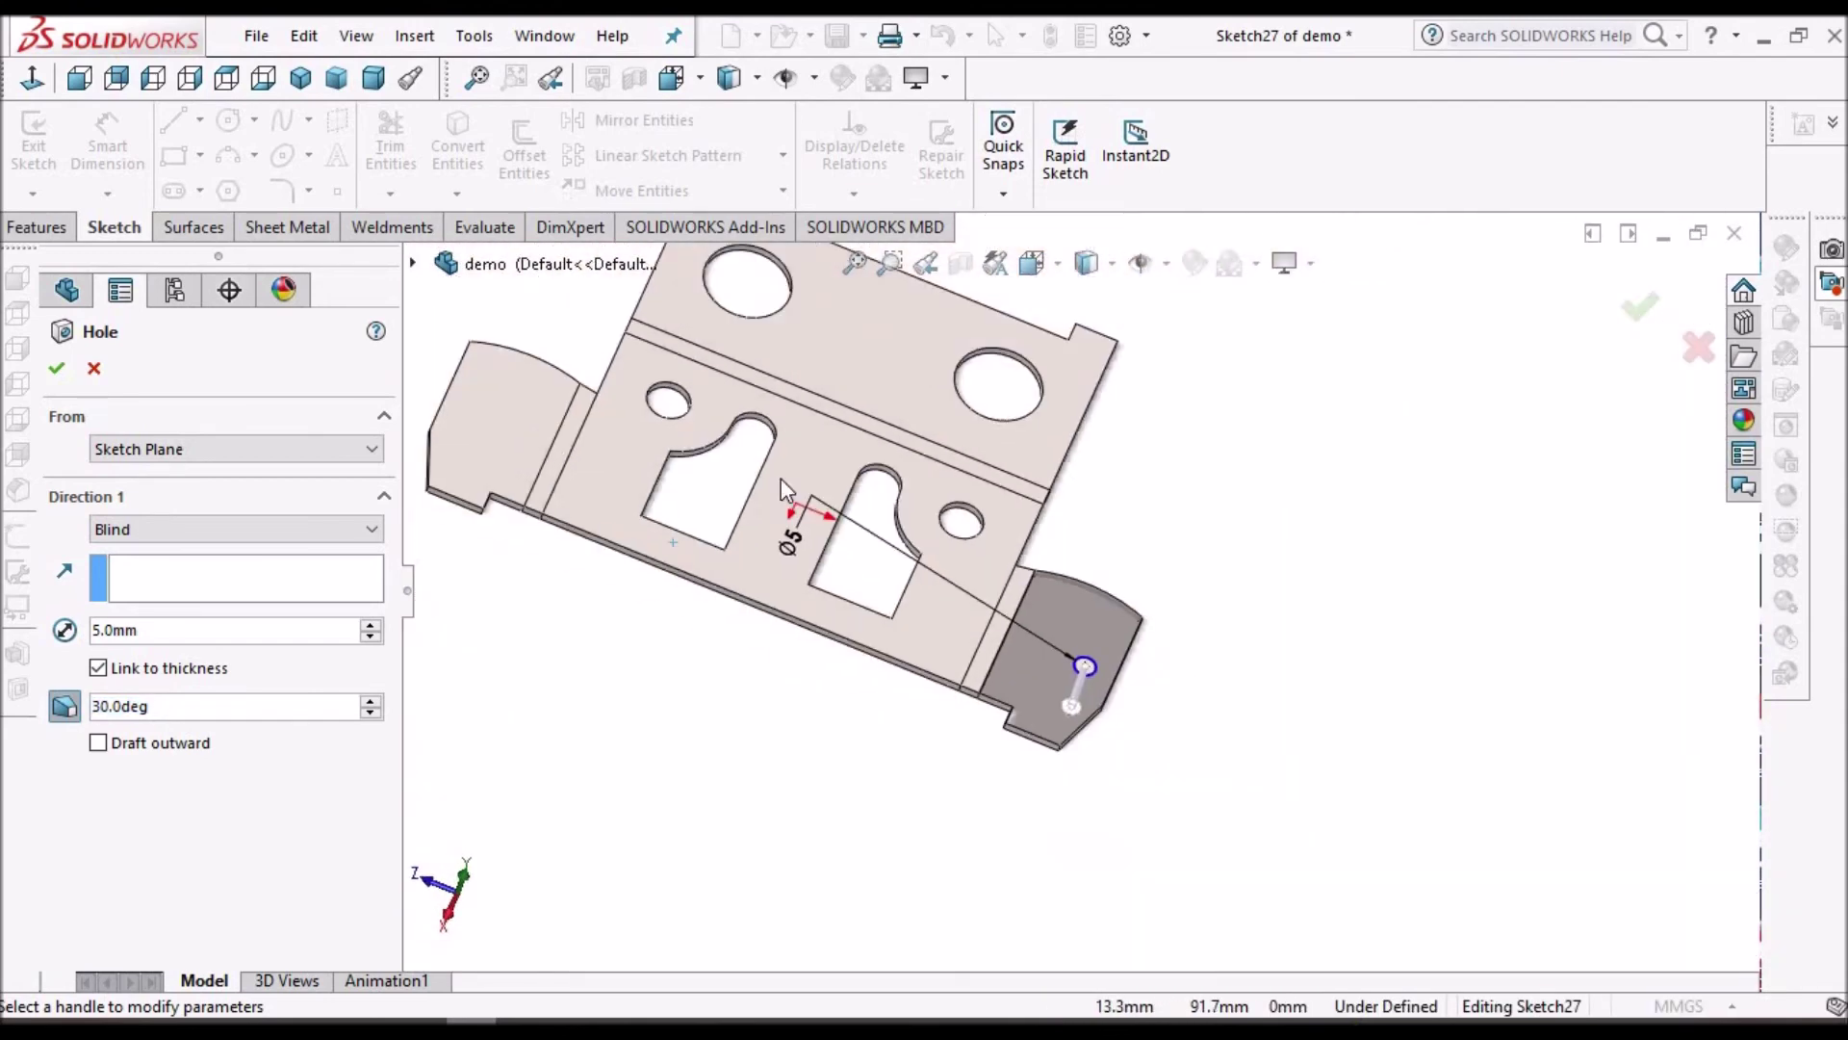
pyautogui.click(67, 369)
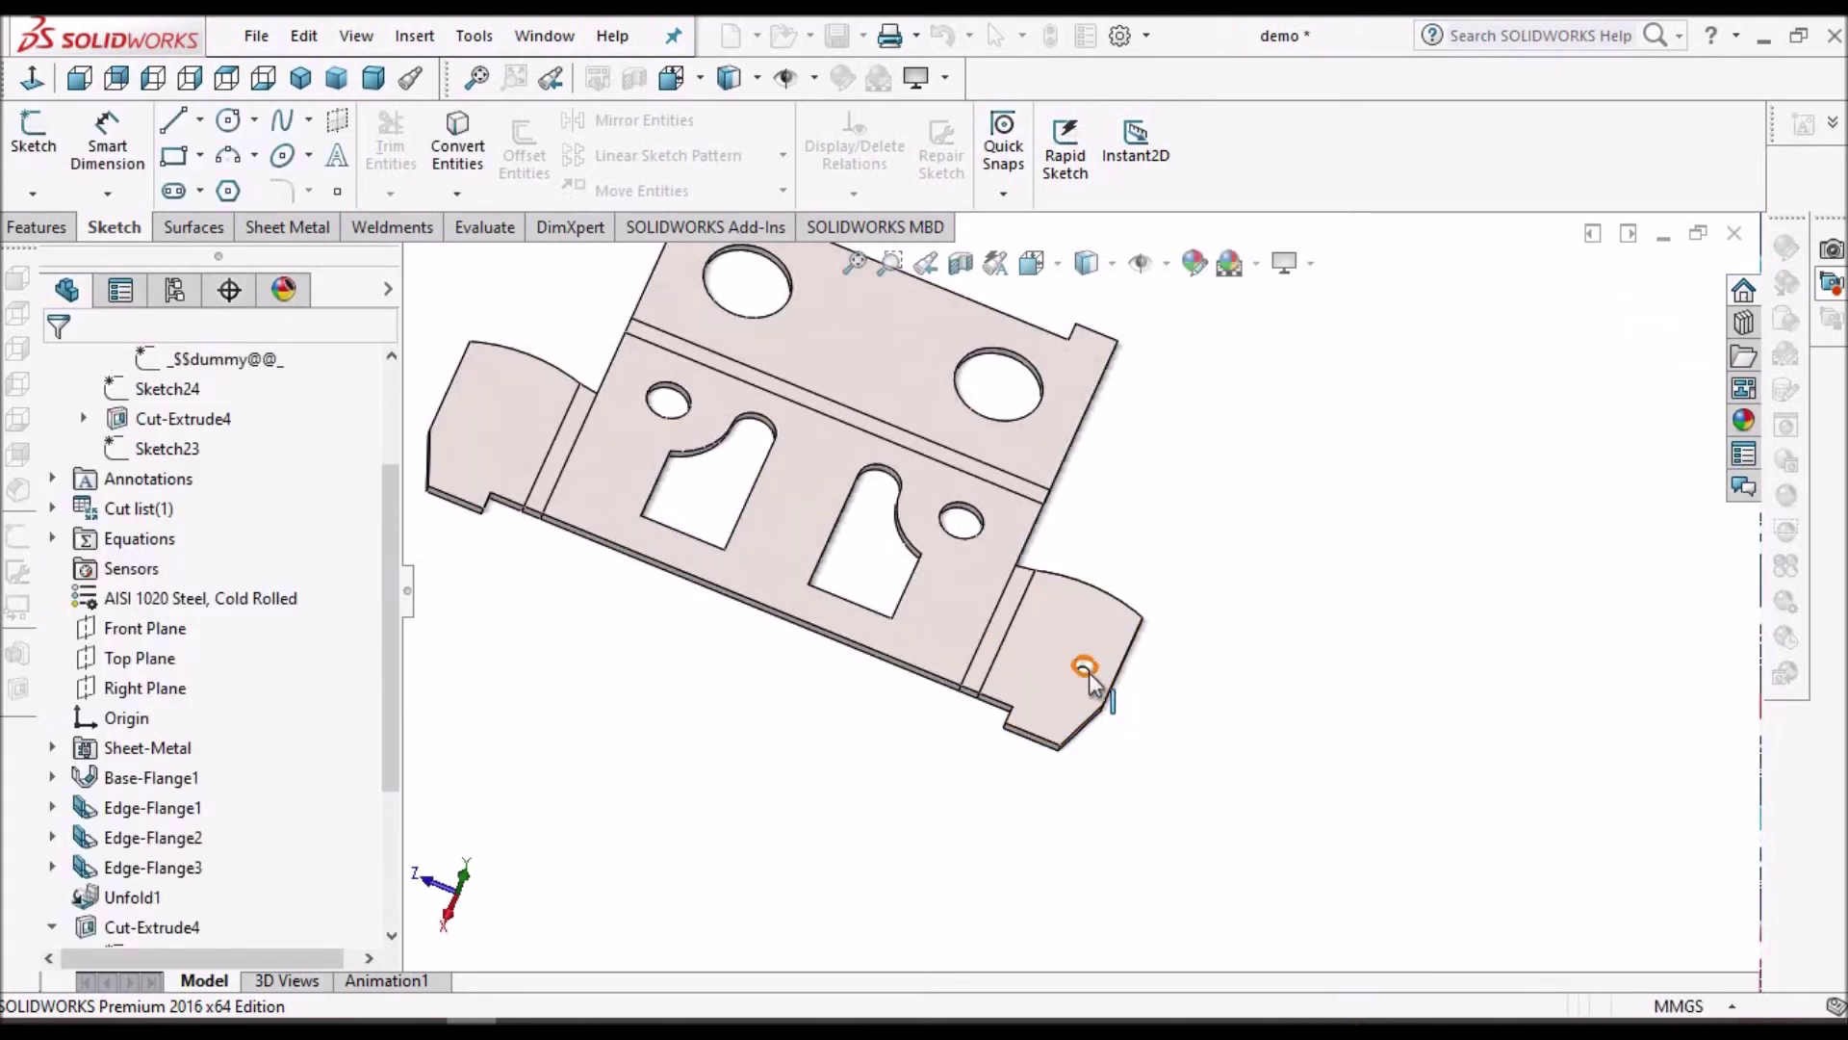
# Step: Expand Hole6 in the FeatureManager tree and edit its placement sketch, Sketch27
pyautogui.scroll(-2, 1088, 712)
pyautogui.scroll(-3, 1061, 633)
pyautogui.scroll(-3, 1062, 633)
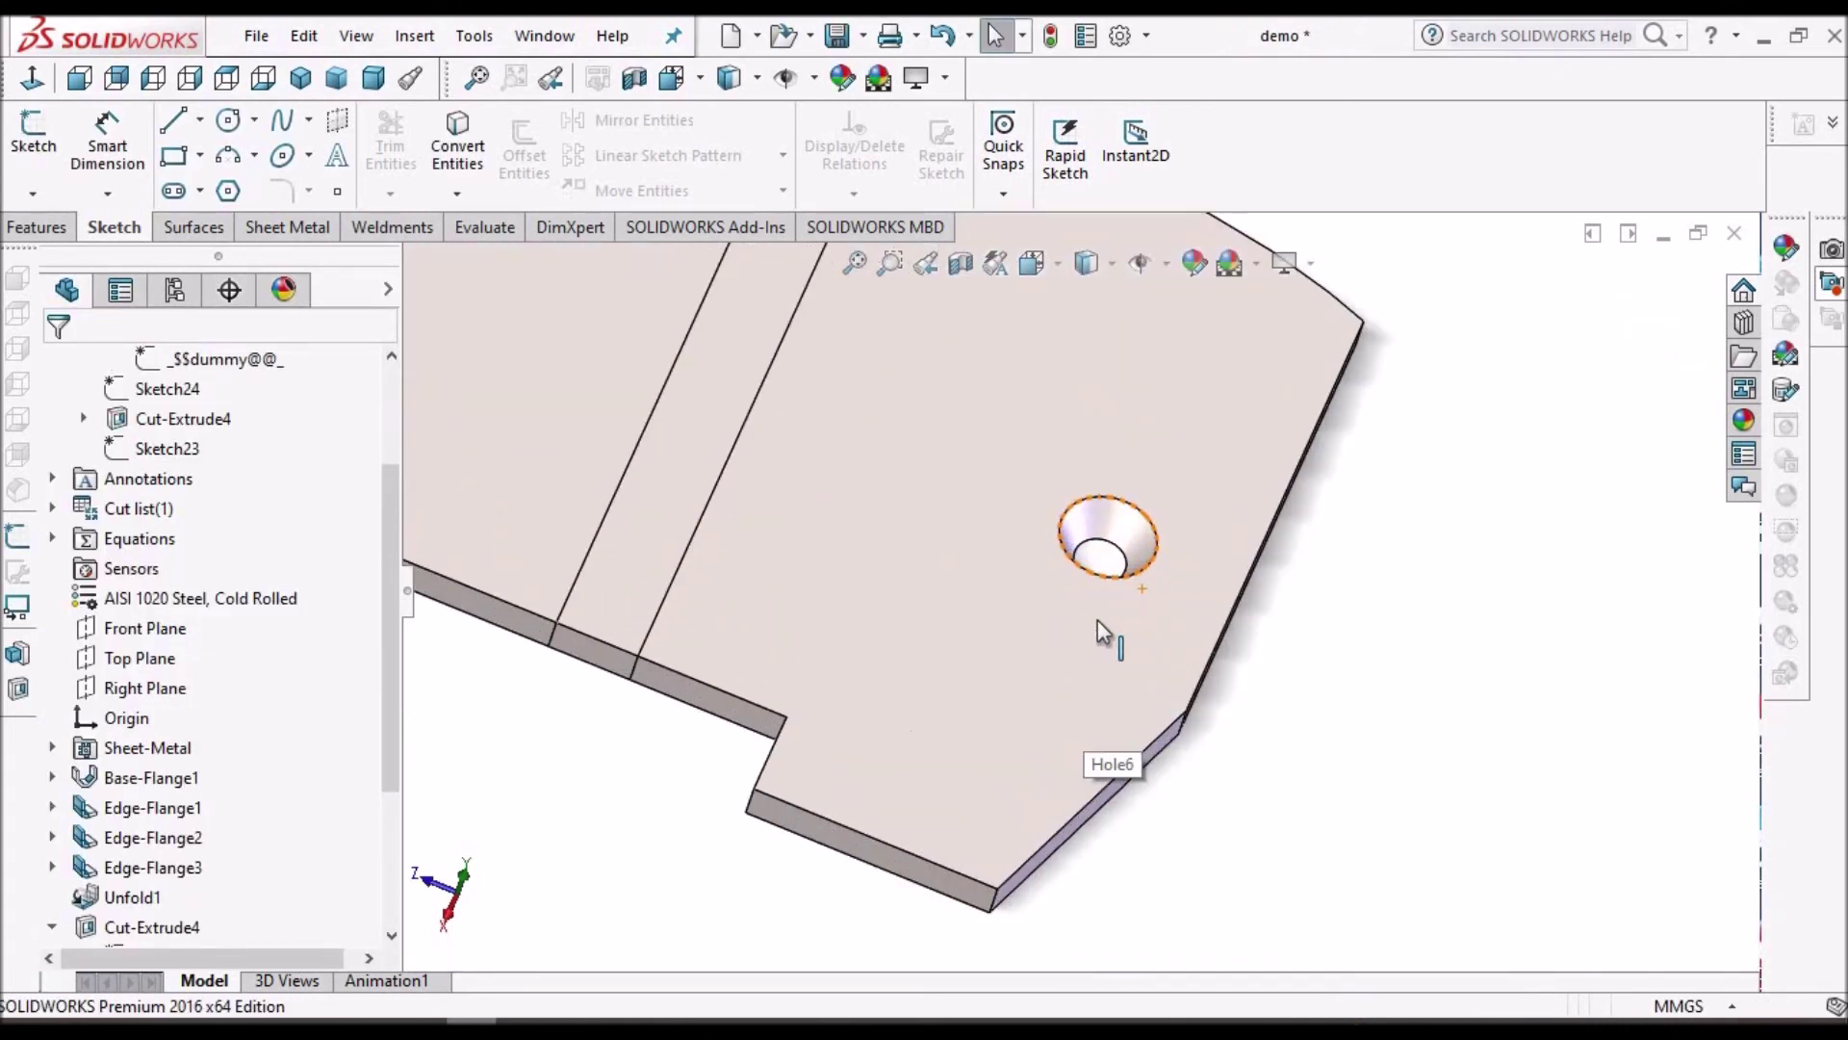
pyautogui.scroll(2, 1136, 643)
pyautogui.moveTo(1135, 645)
pyautogui.mouseDown(button='middle')
pyautogui.moveTo(1139, 669)
pyautogui.moveTo(1085, 693)
pyautogui.mouseUp(button='middle')
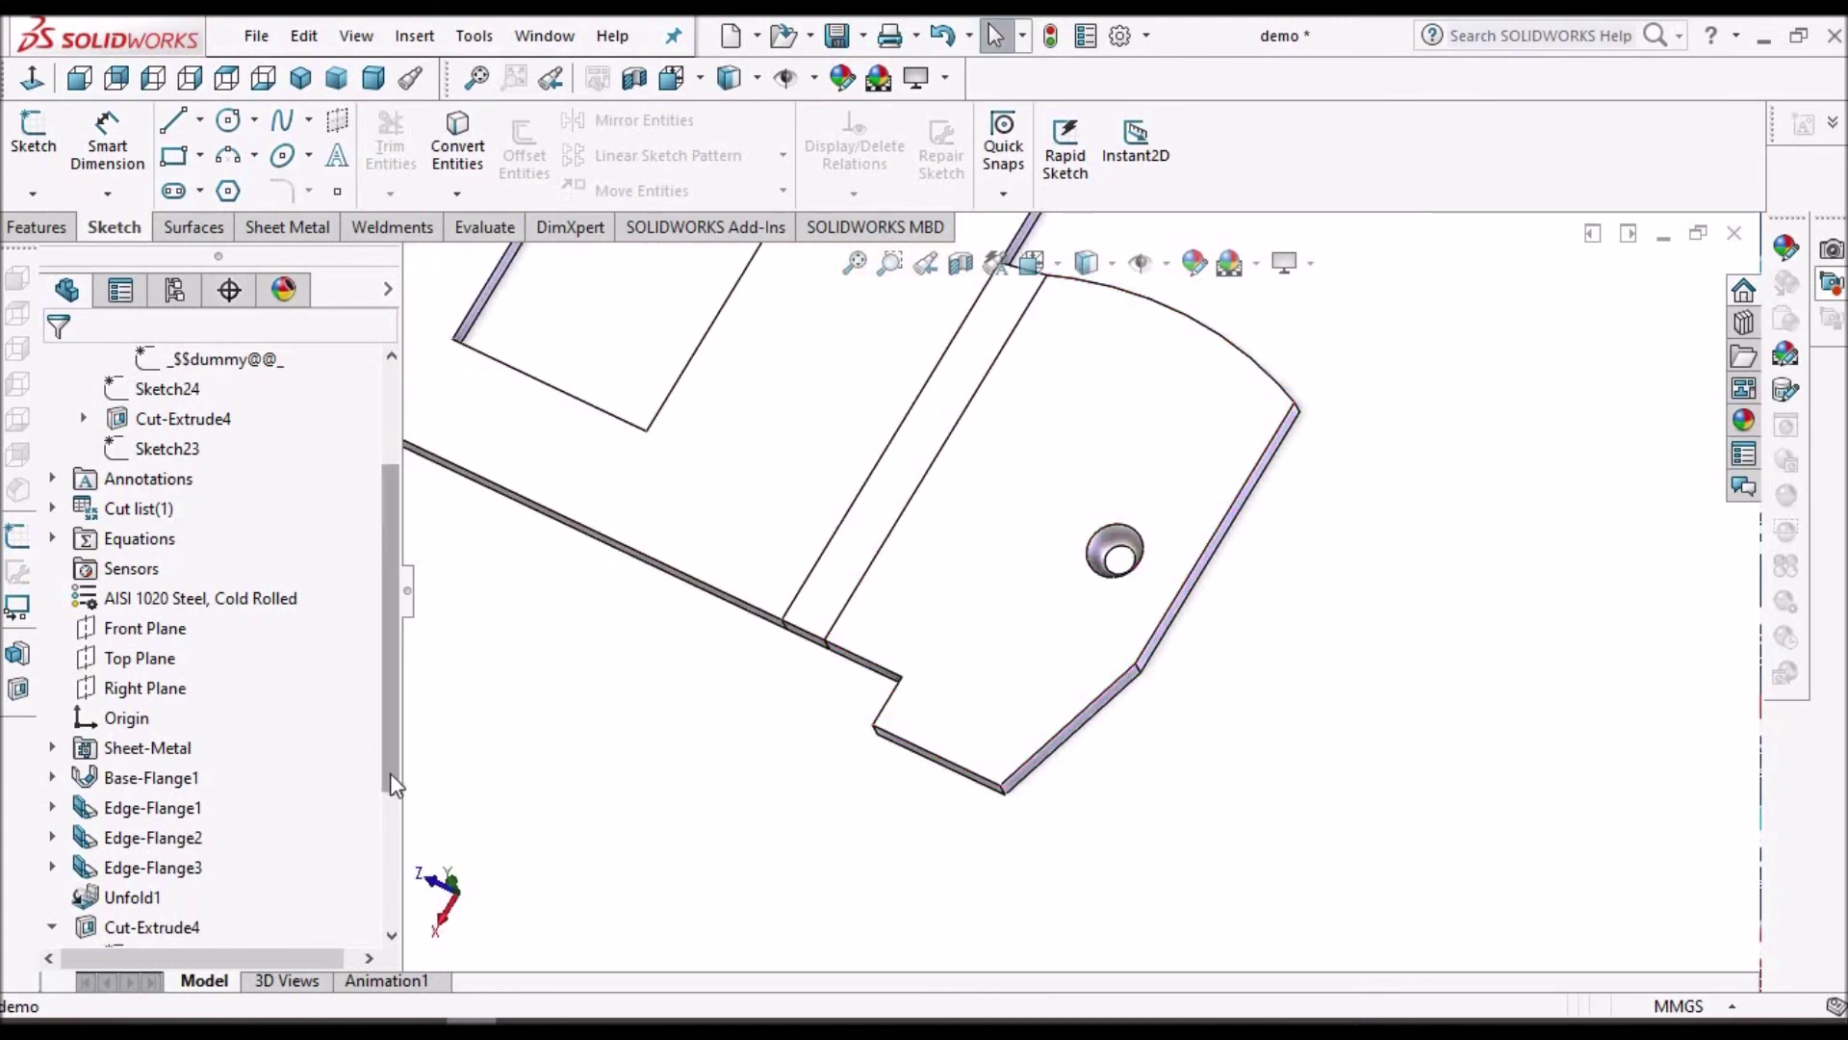
pyautogui.scroll(-2, 385, 770)
pyautogui.scroll(-1, 66, 922)
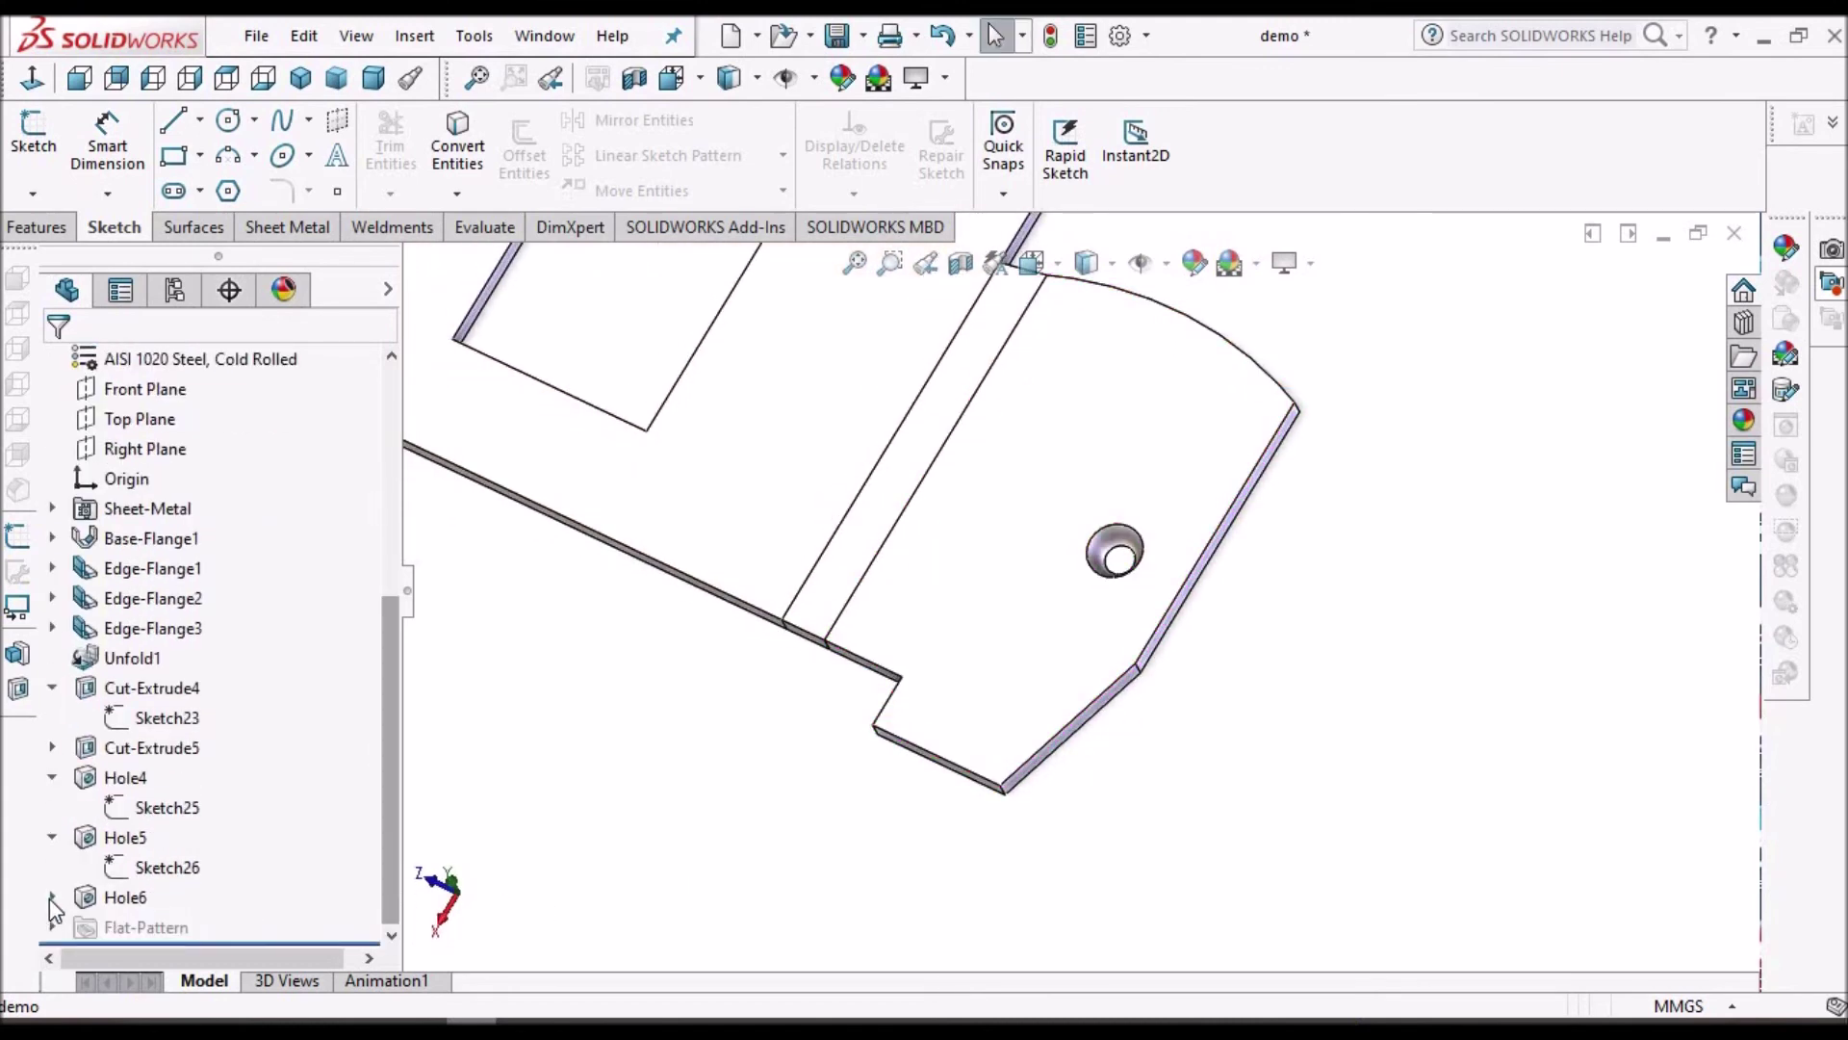
pyautogui.click(52, 897)
pyautogui.click(154, 927)
pyautogui.rightClick(154, 927)
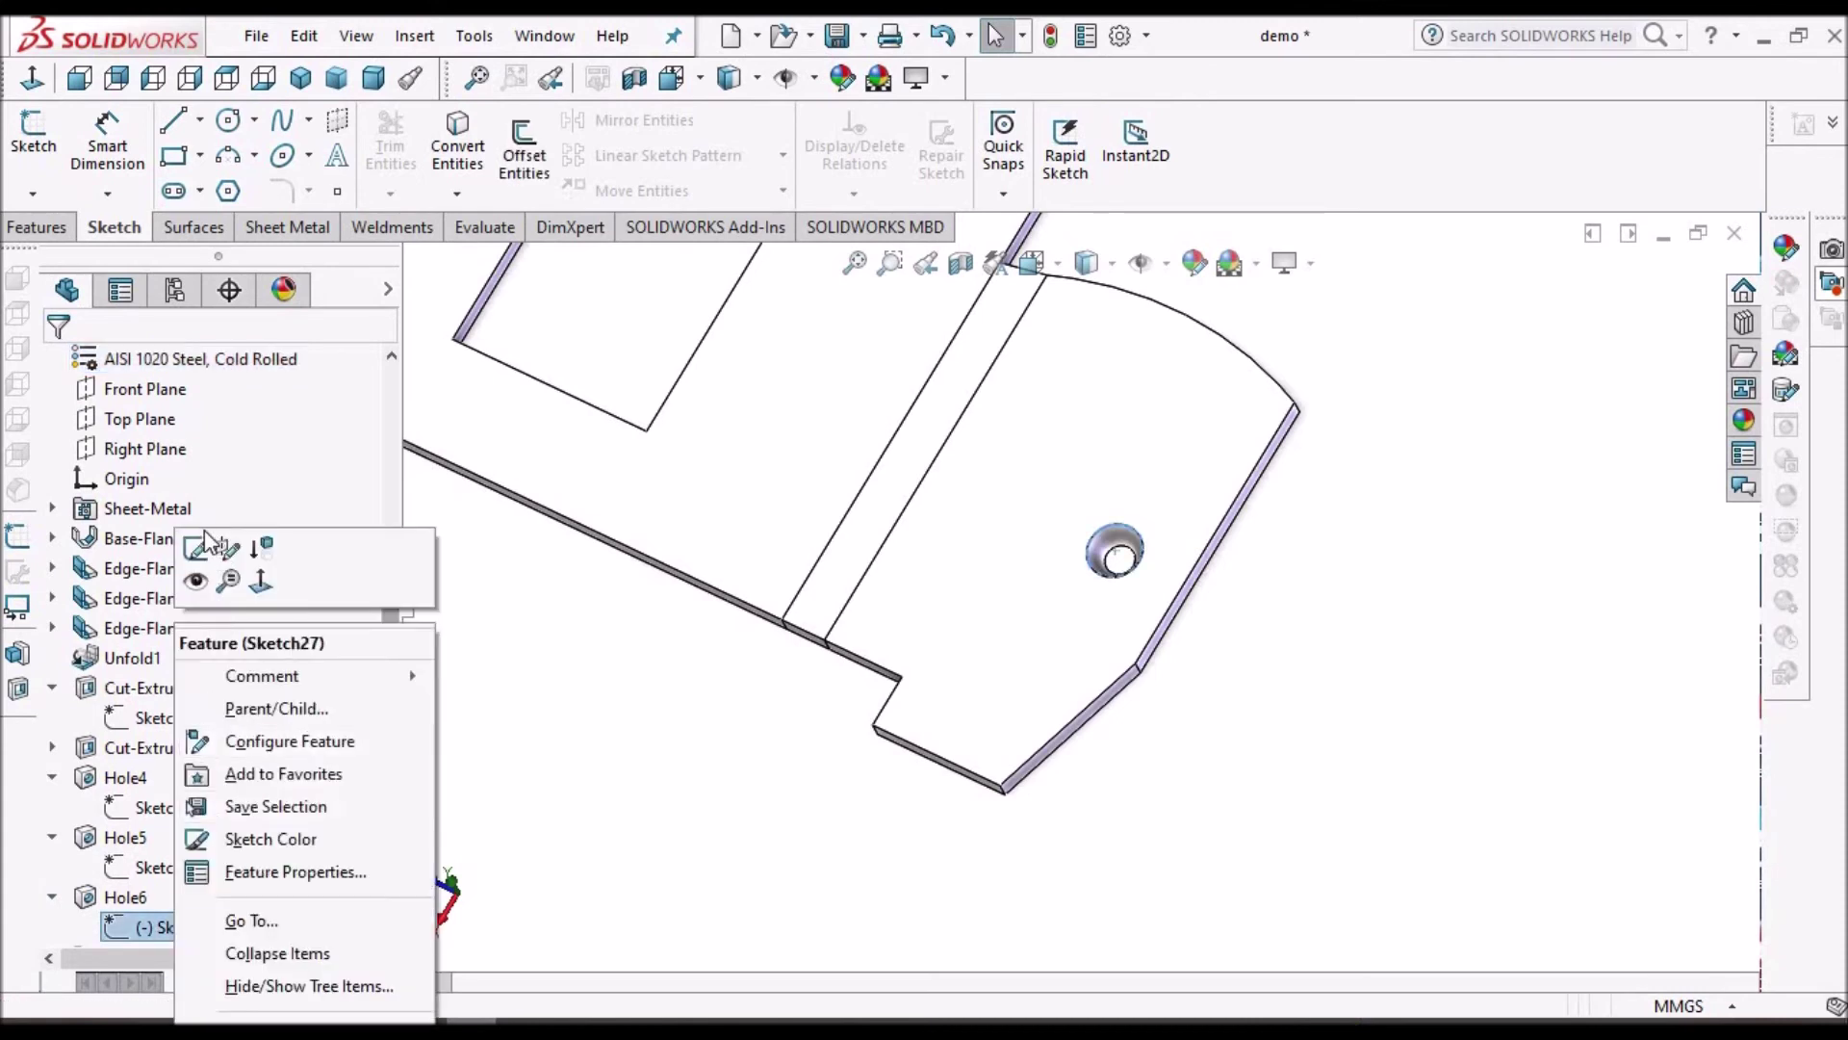
pyautogui.click(198, 546)
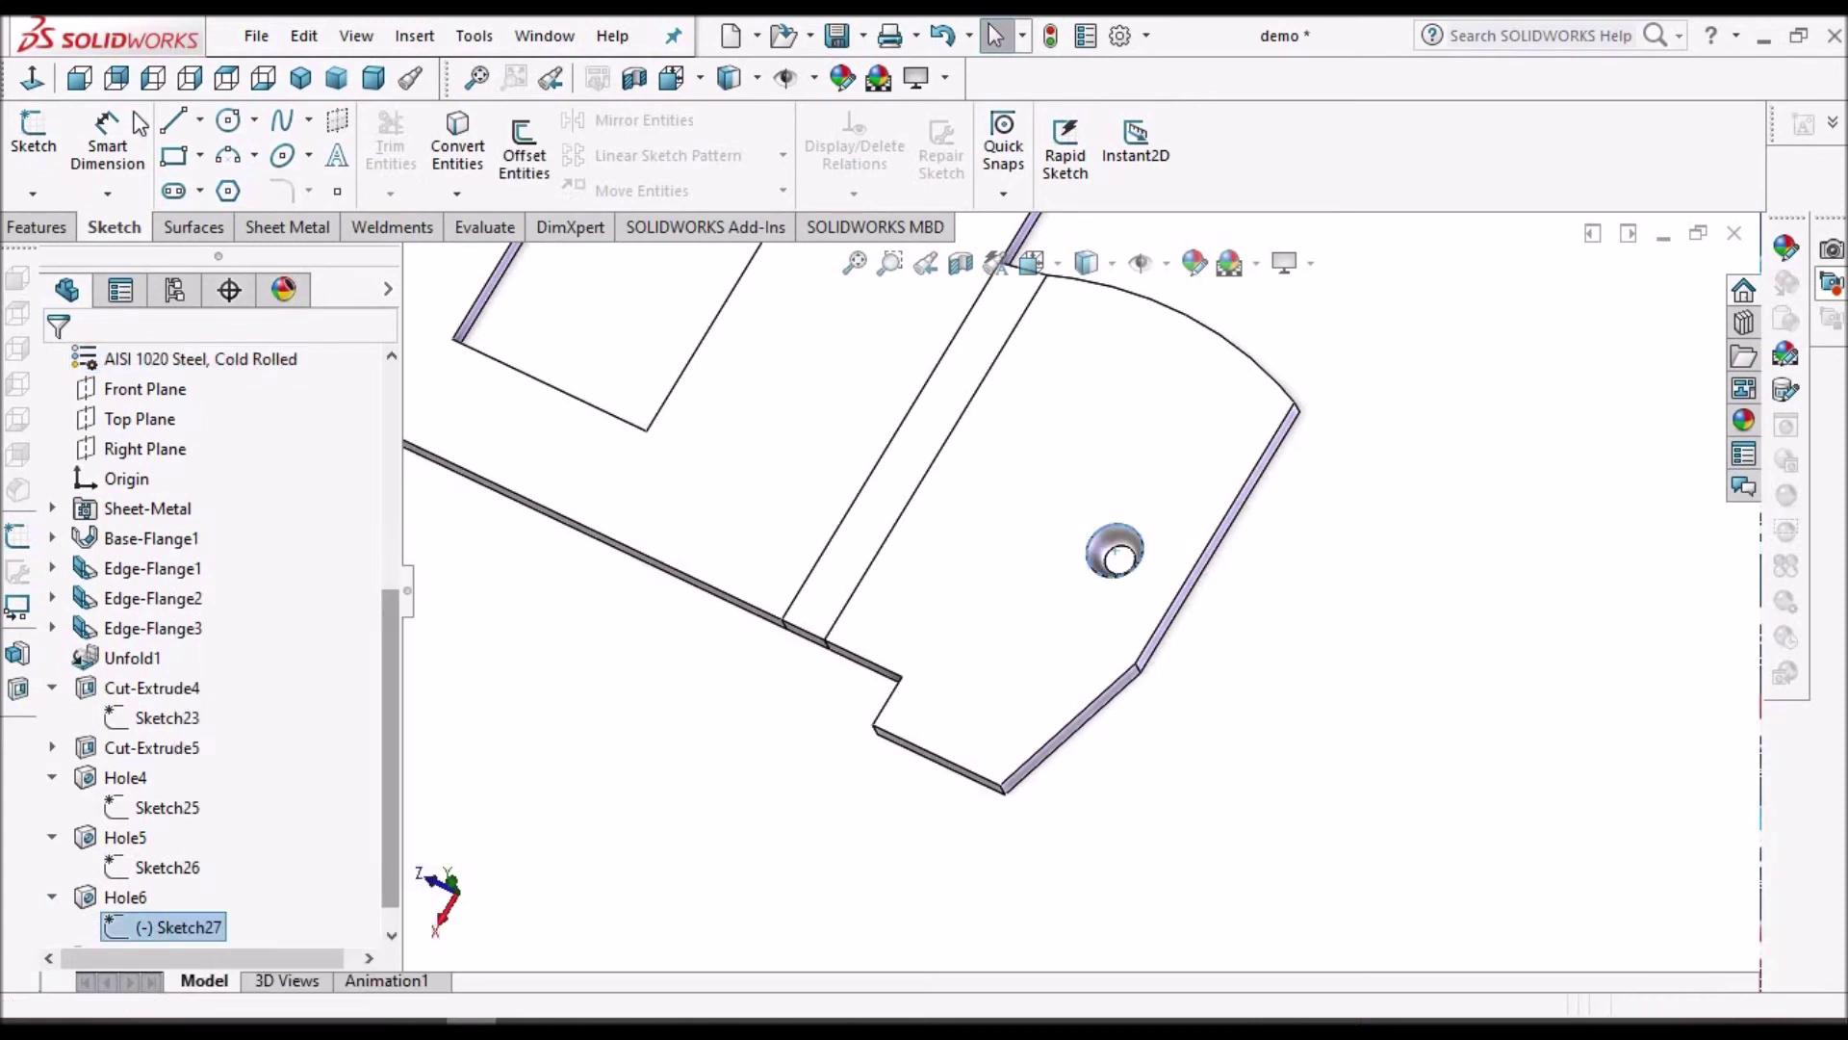
# Step: Turn the view normal to the sketch and switch to the saved flt view
pyautogui.click(37, 78)
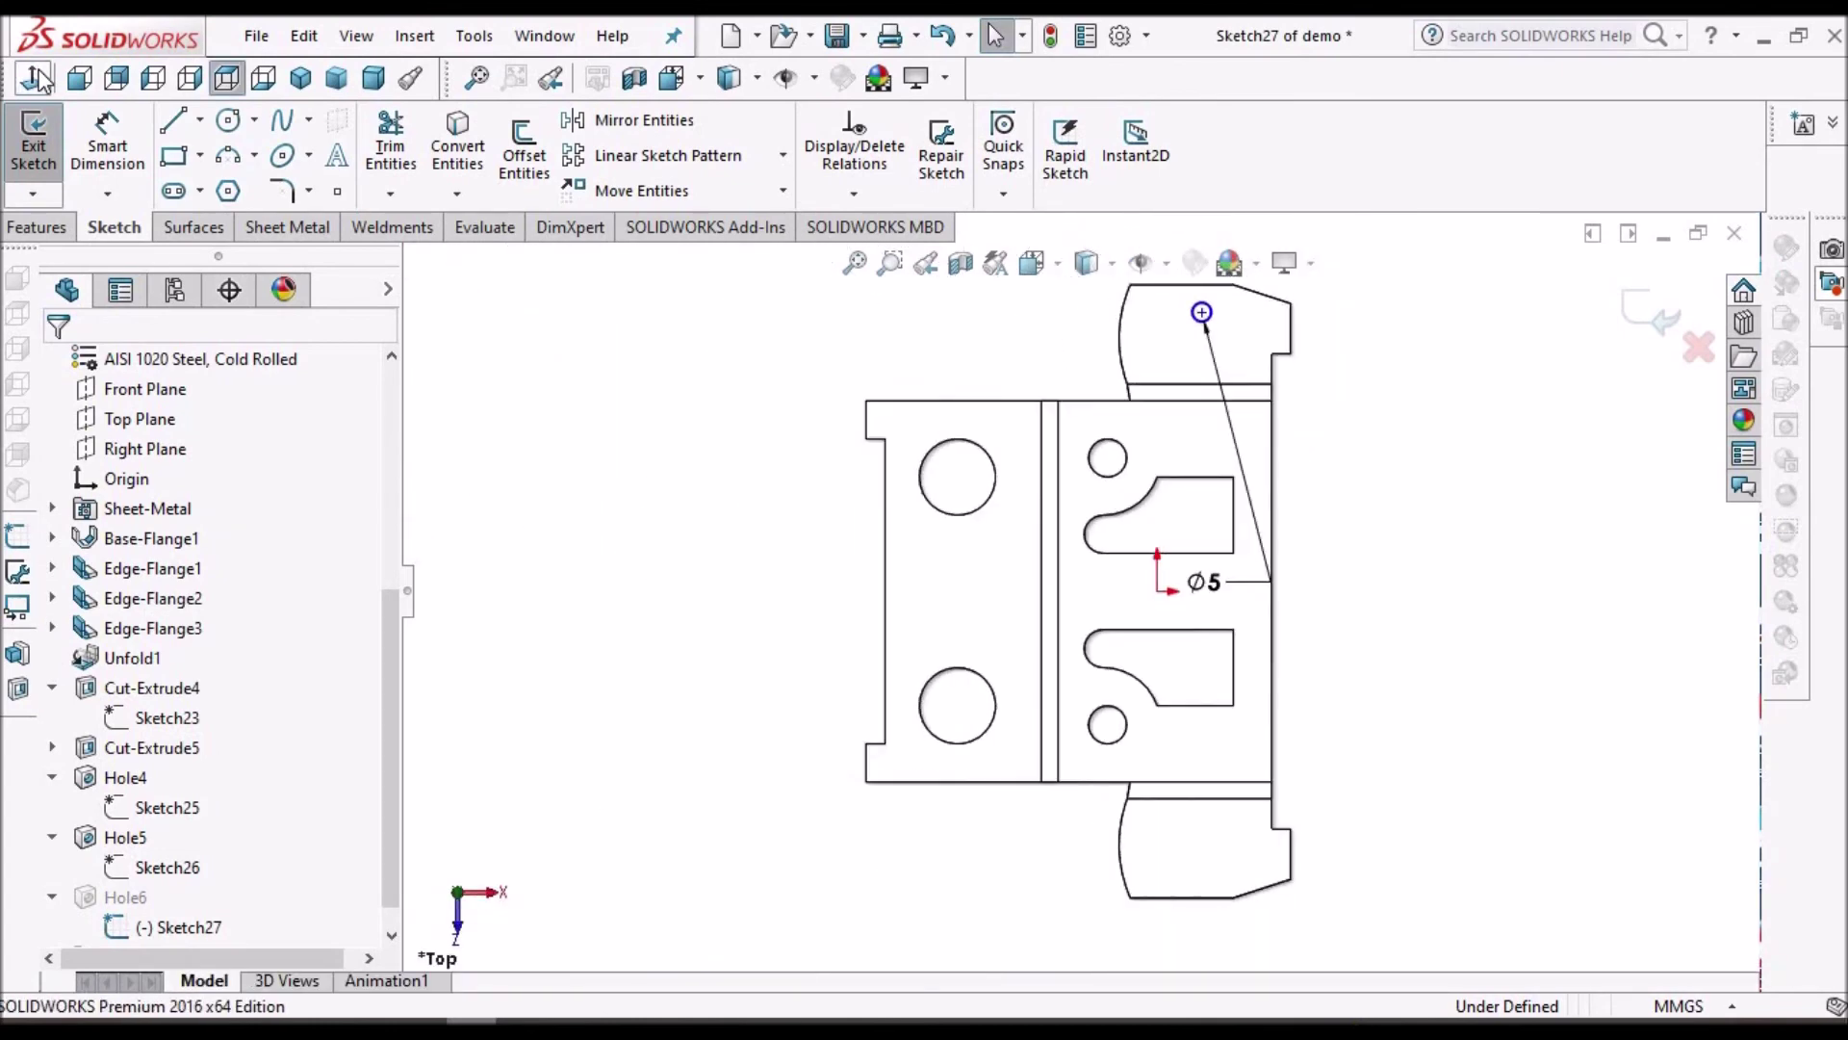
pyautogui.press('space')
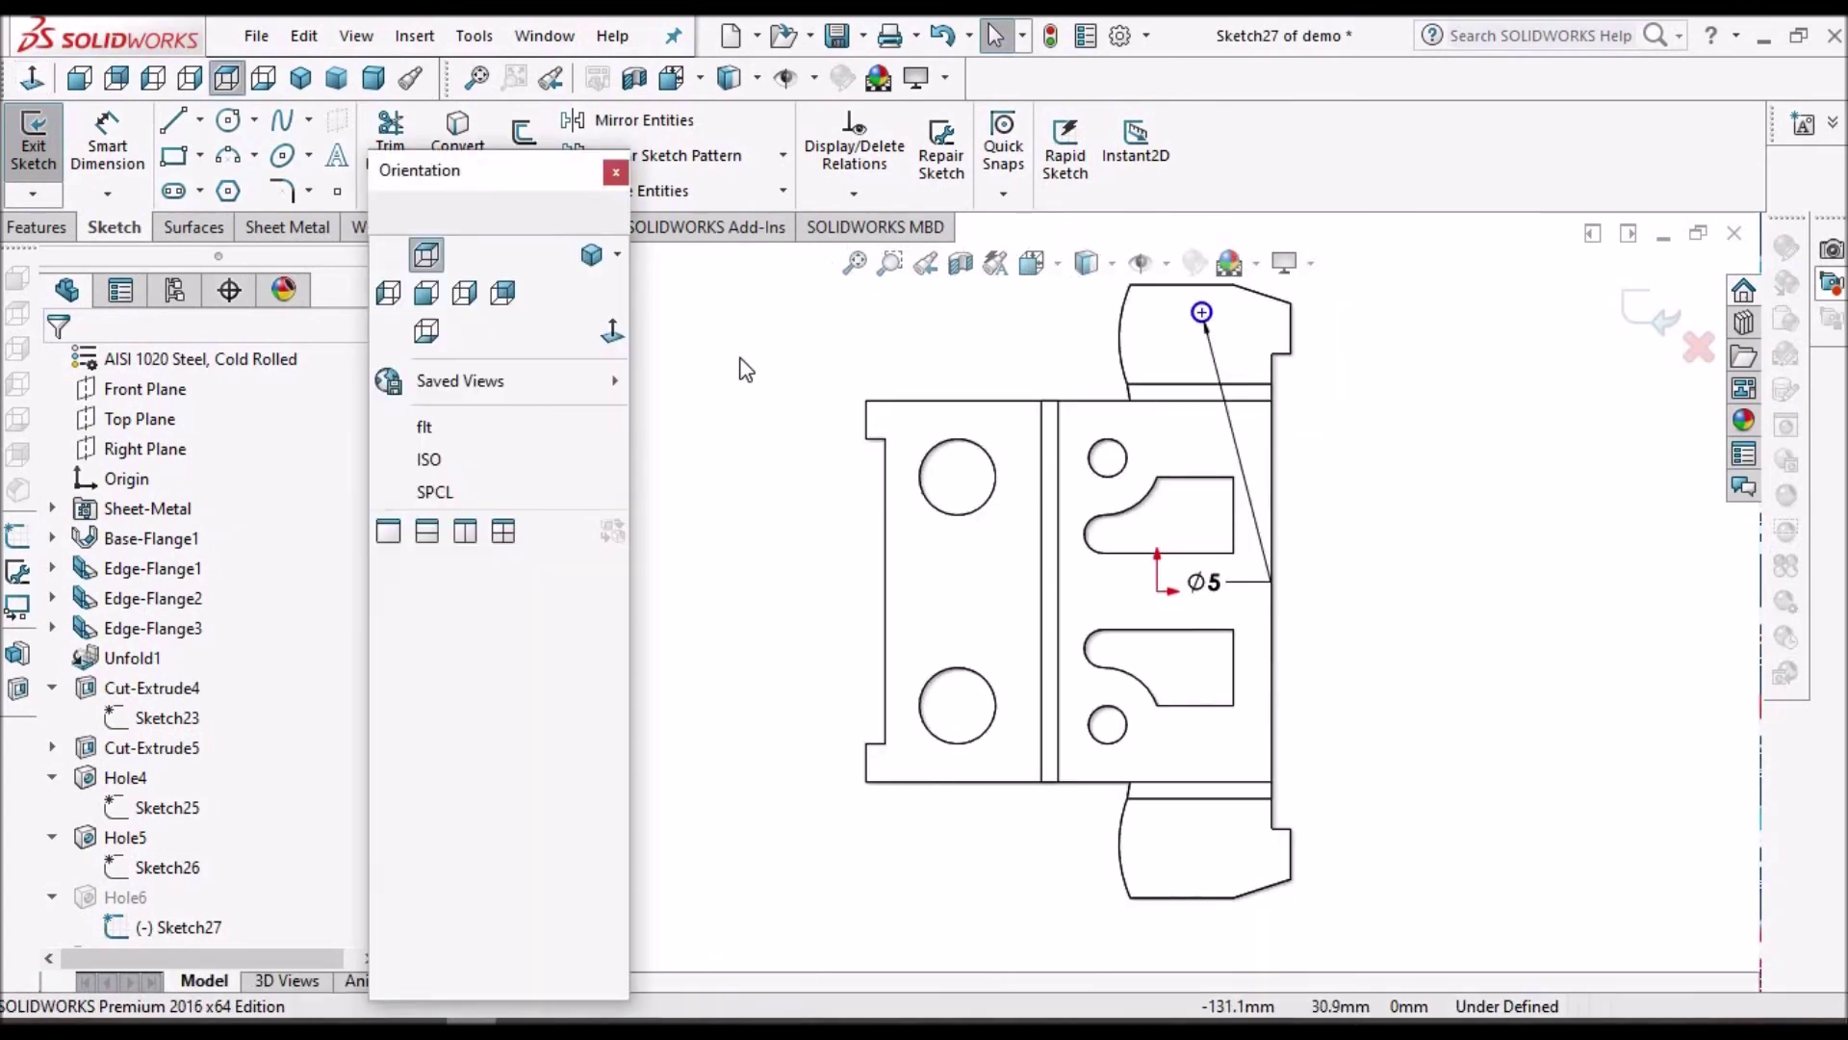
pyautogui.click(433, 426)
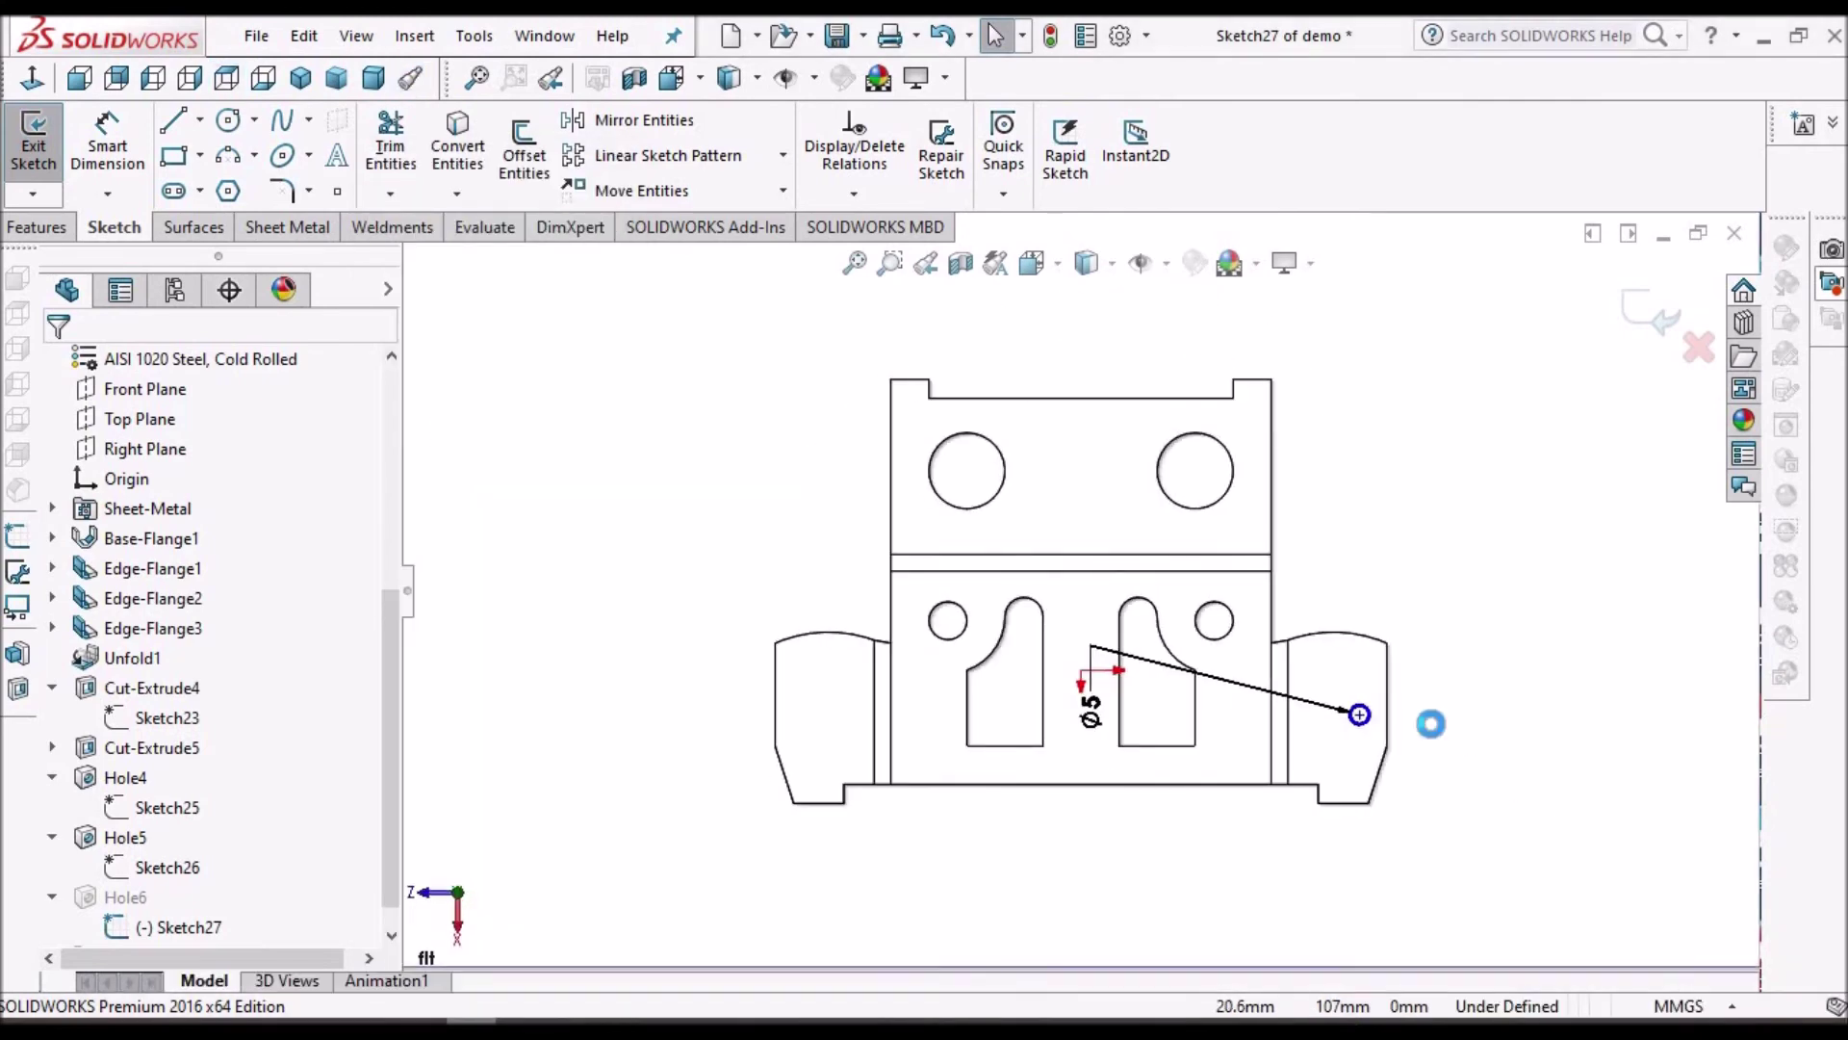
pyautogui.scroll(-4, 1434, 737)
# Step: Dimension the hole centre 10 mm above the flange's bottom edge
pyautogui.click(109, 150)
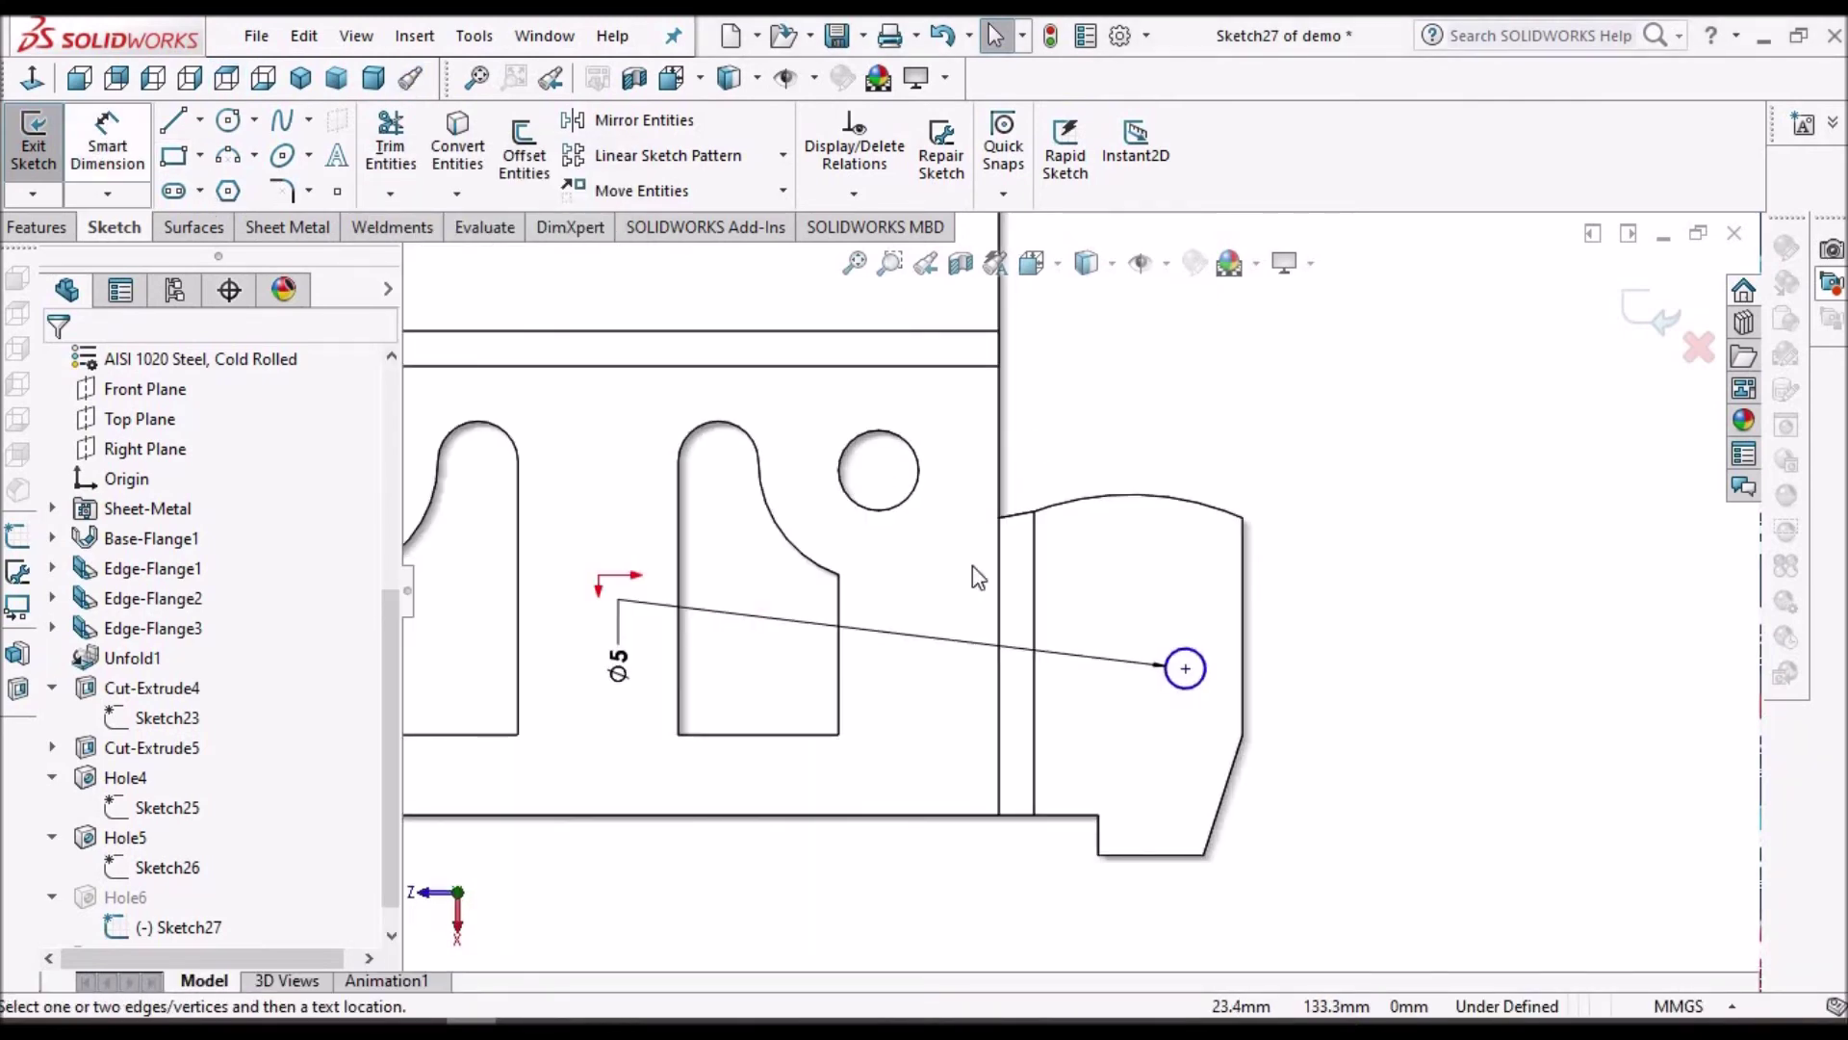
pyautogui.scroll(-1, 1182, 838)
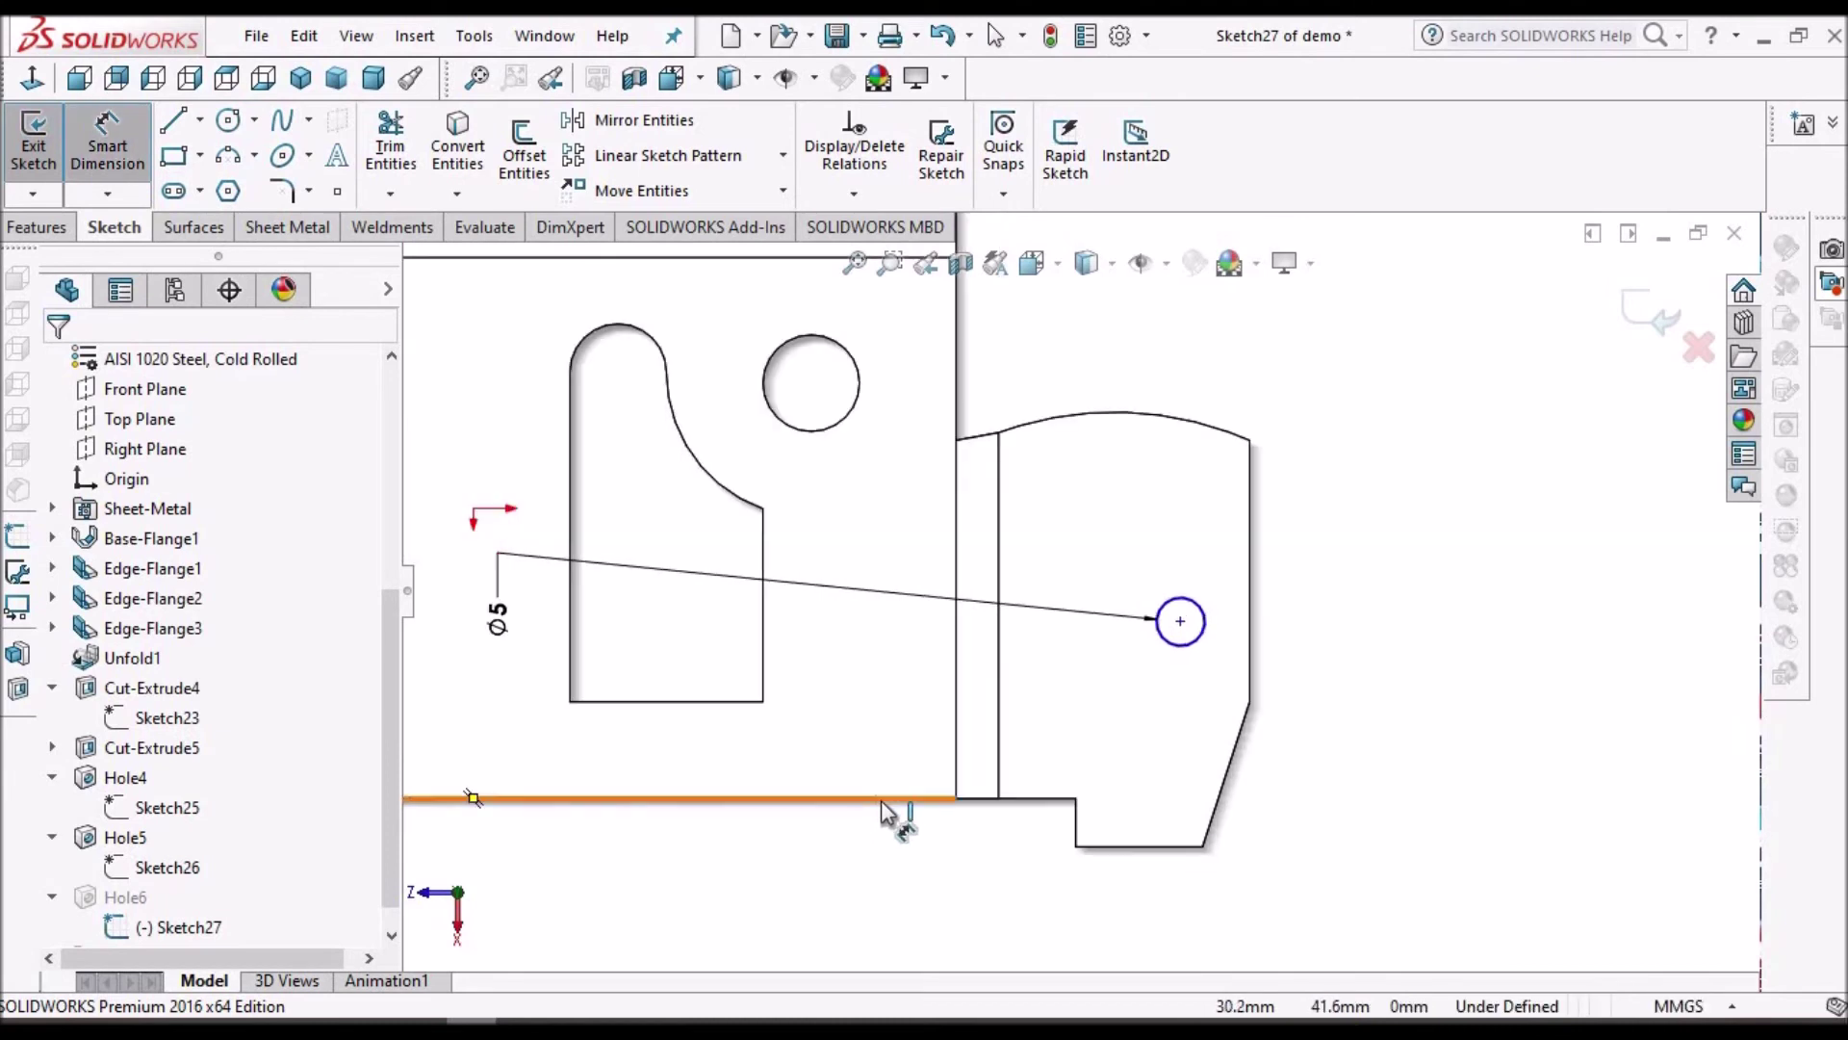
pyautogui.click(1180, 621)
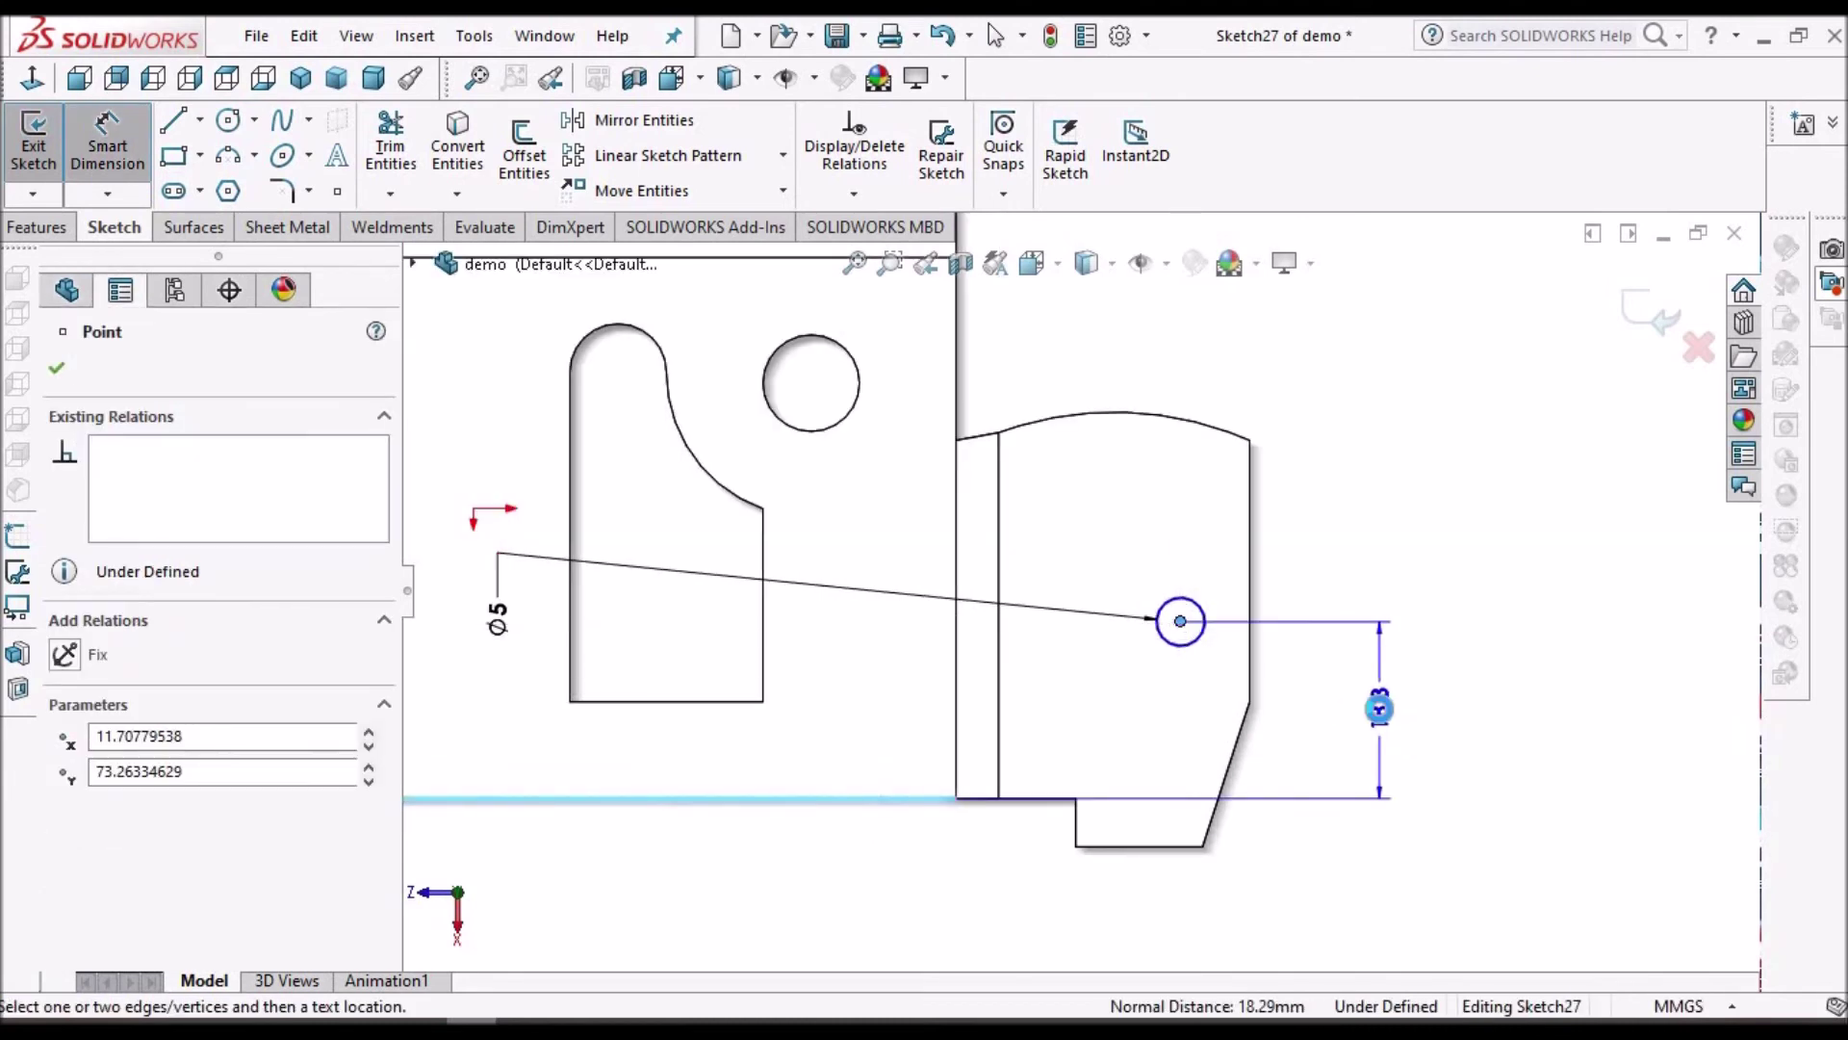
pyautogui.click(1380, 710)
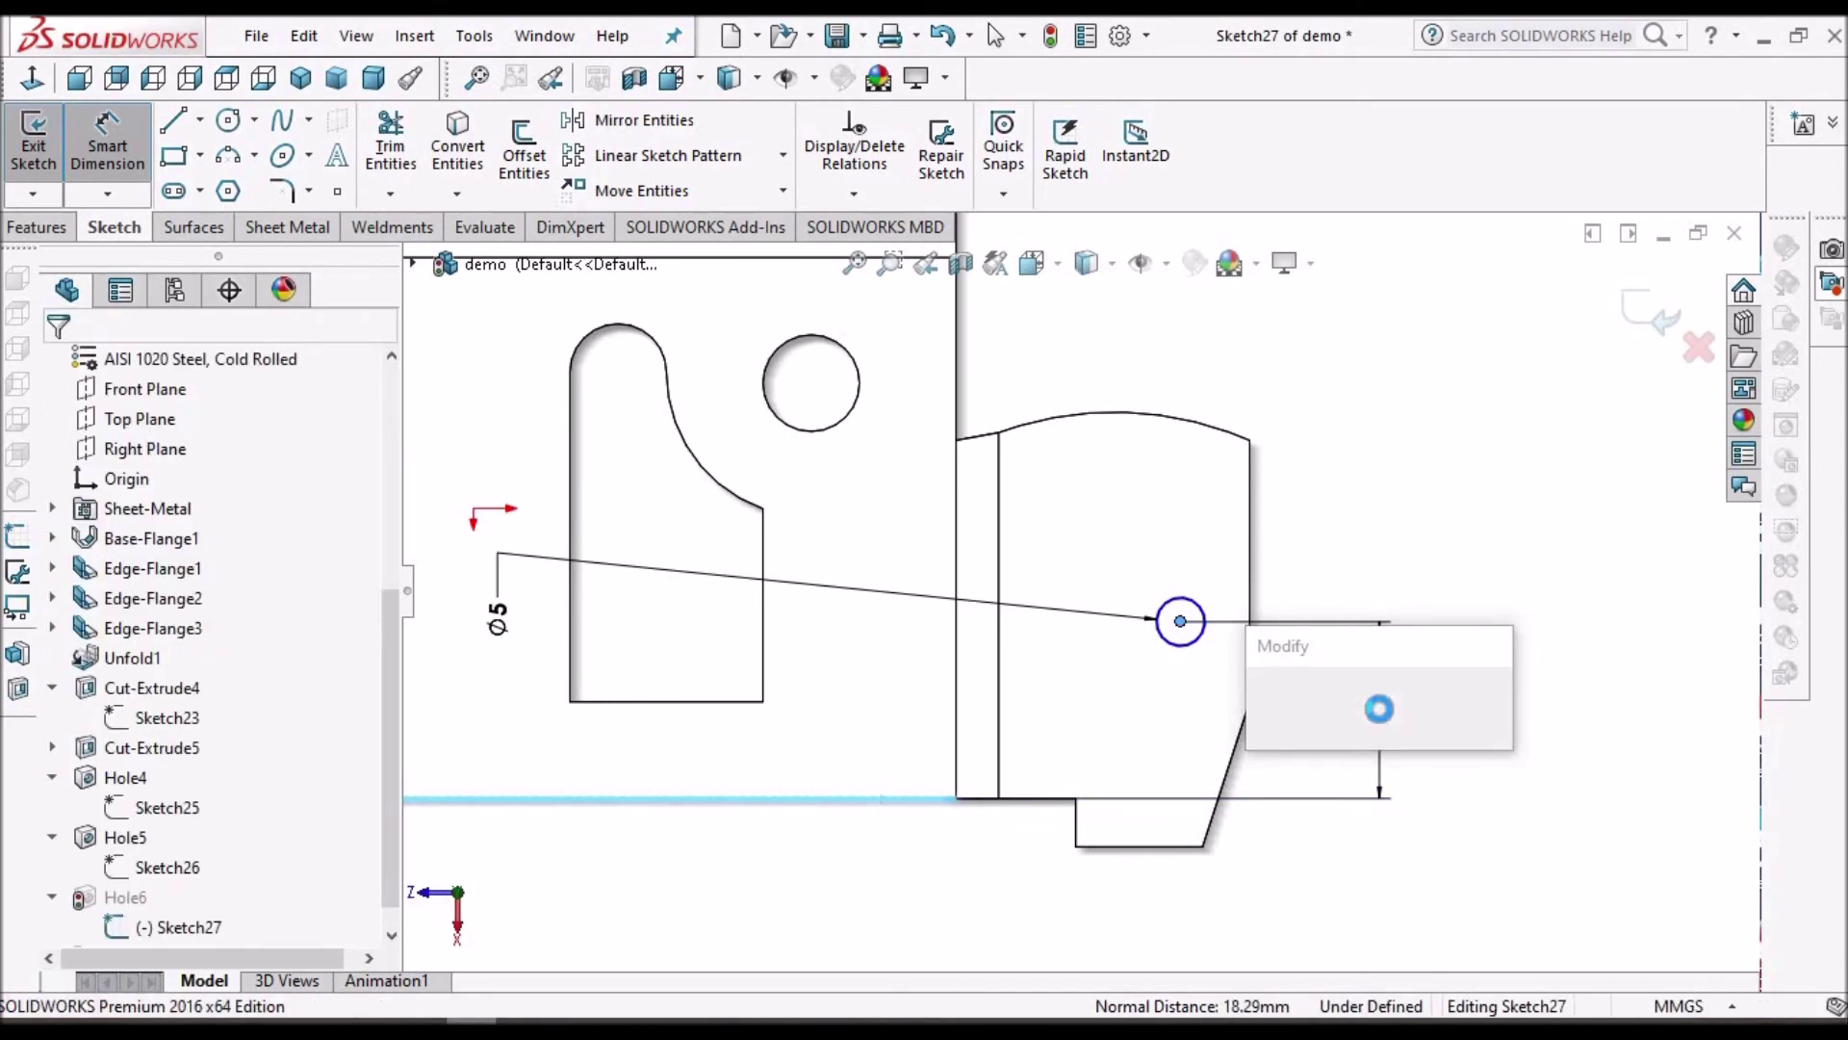
pyautogui.write('10')
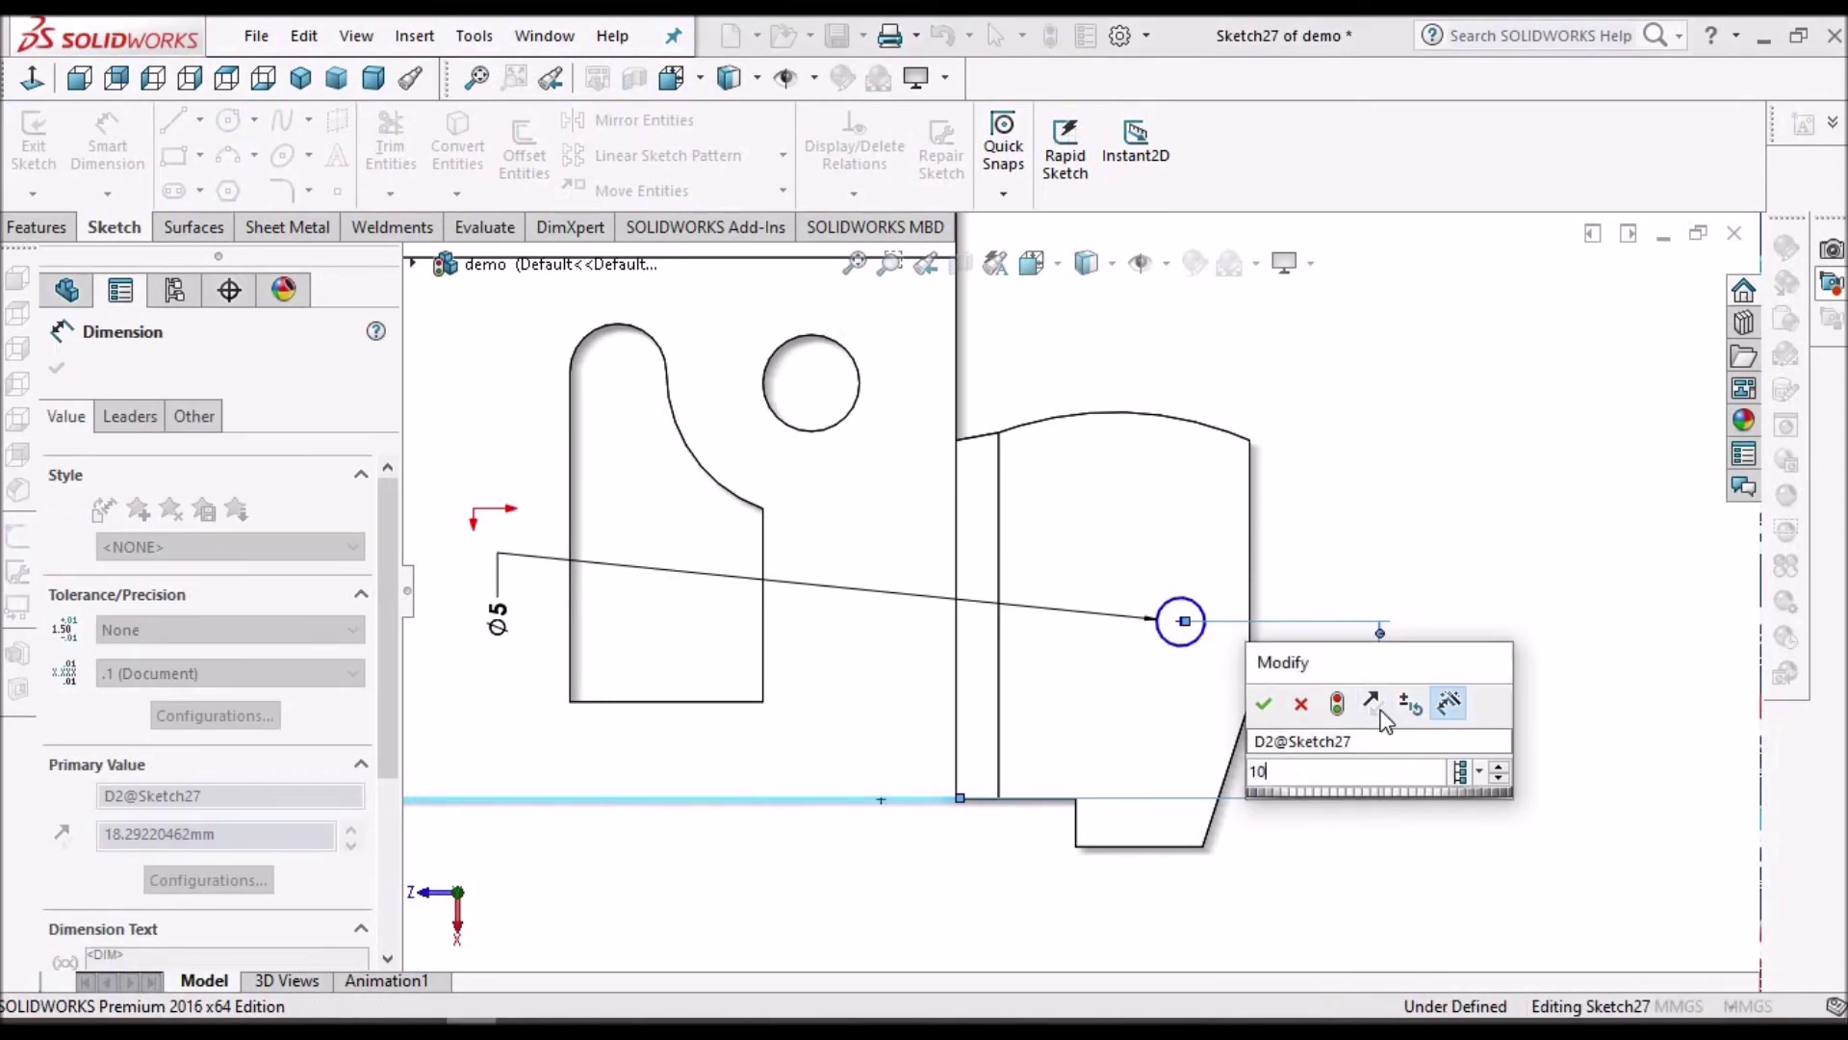
pyautogui.press('Escape')
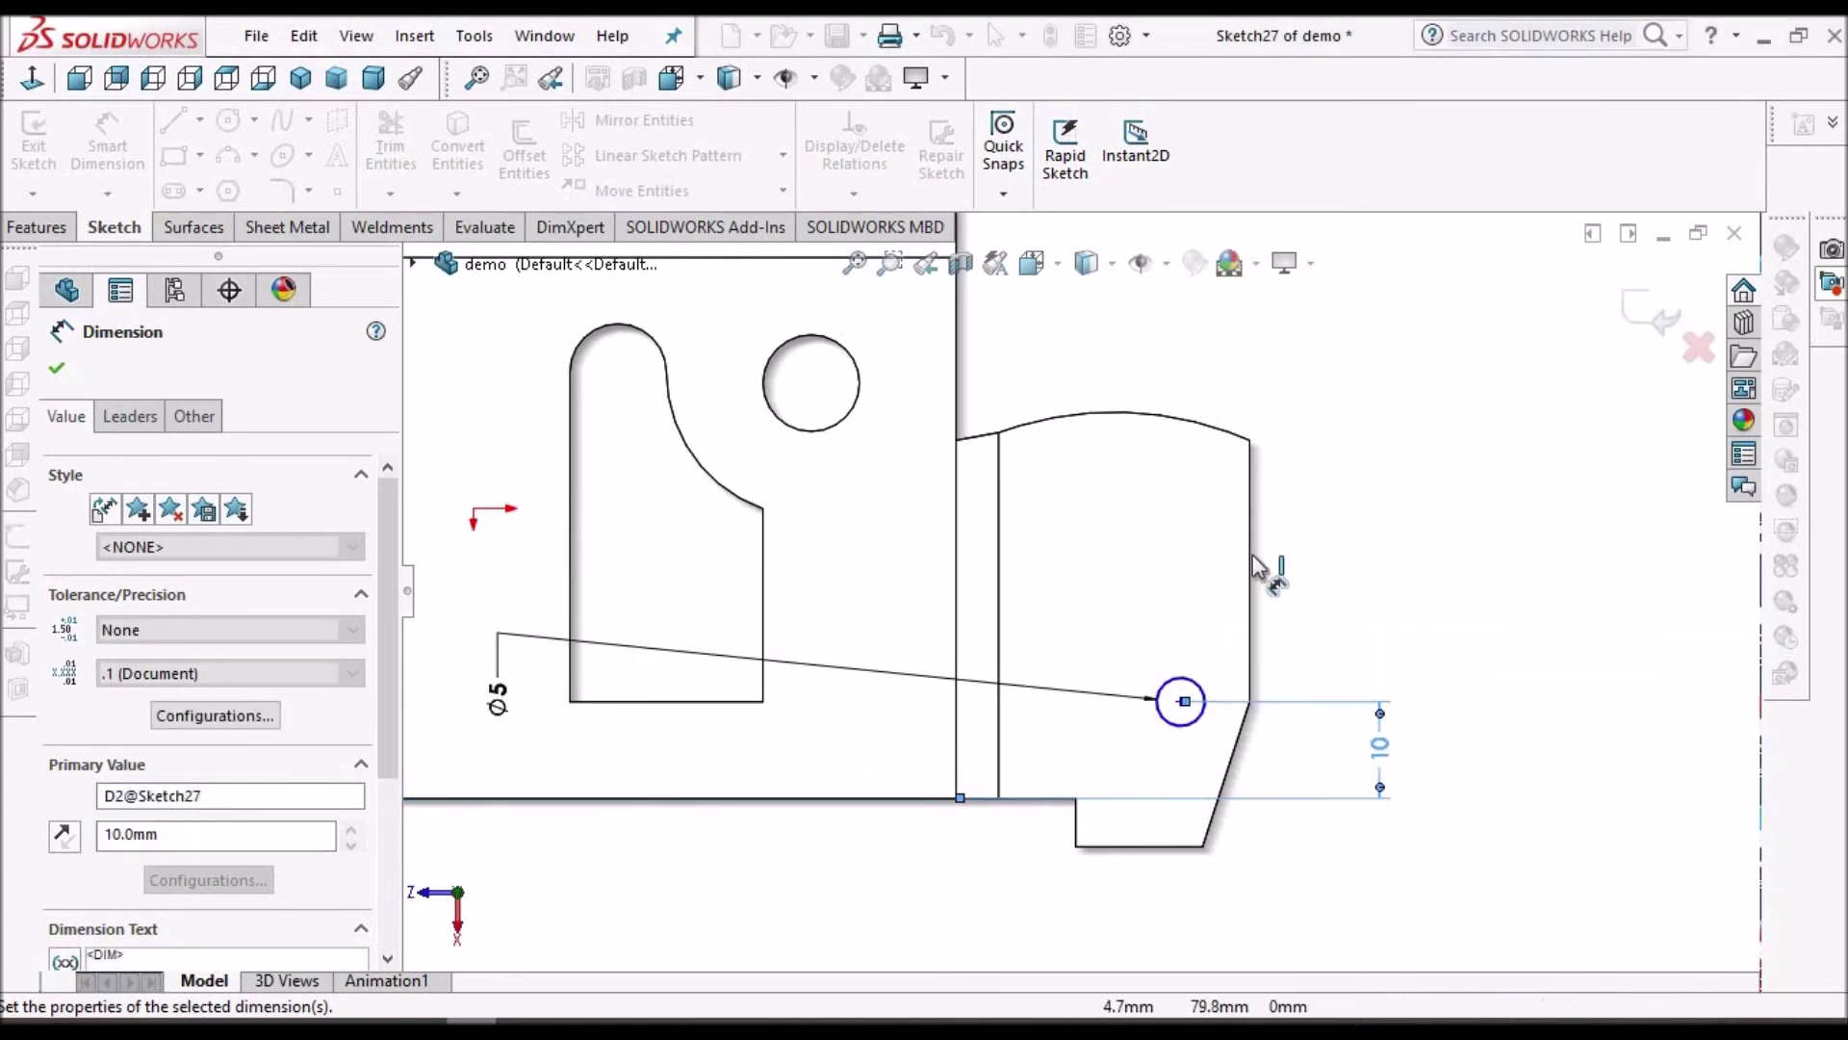
# Step: Dimension the hole centre 10 mm from the flange's side edge
pyautogui.scroll(-1, 1193, 708)
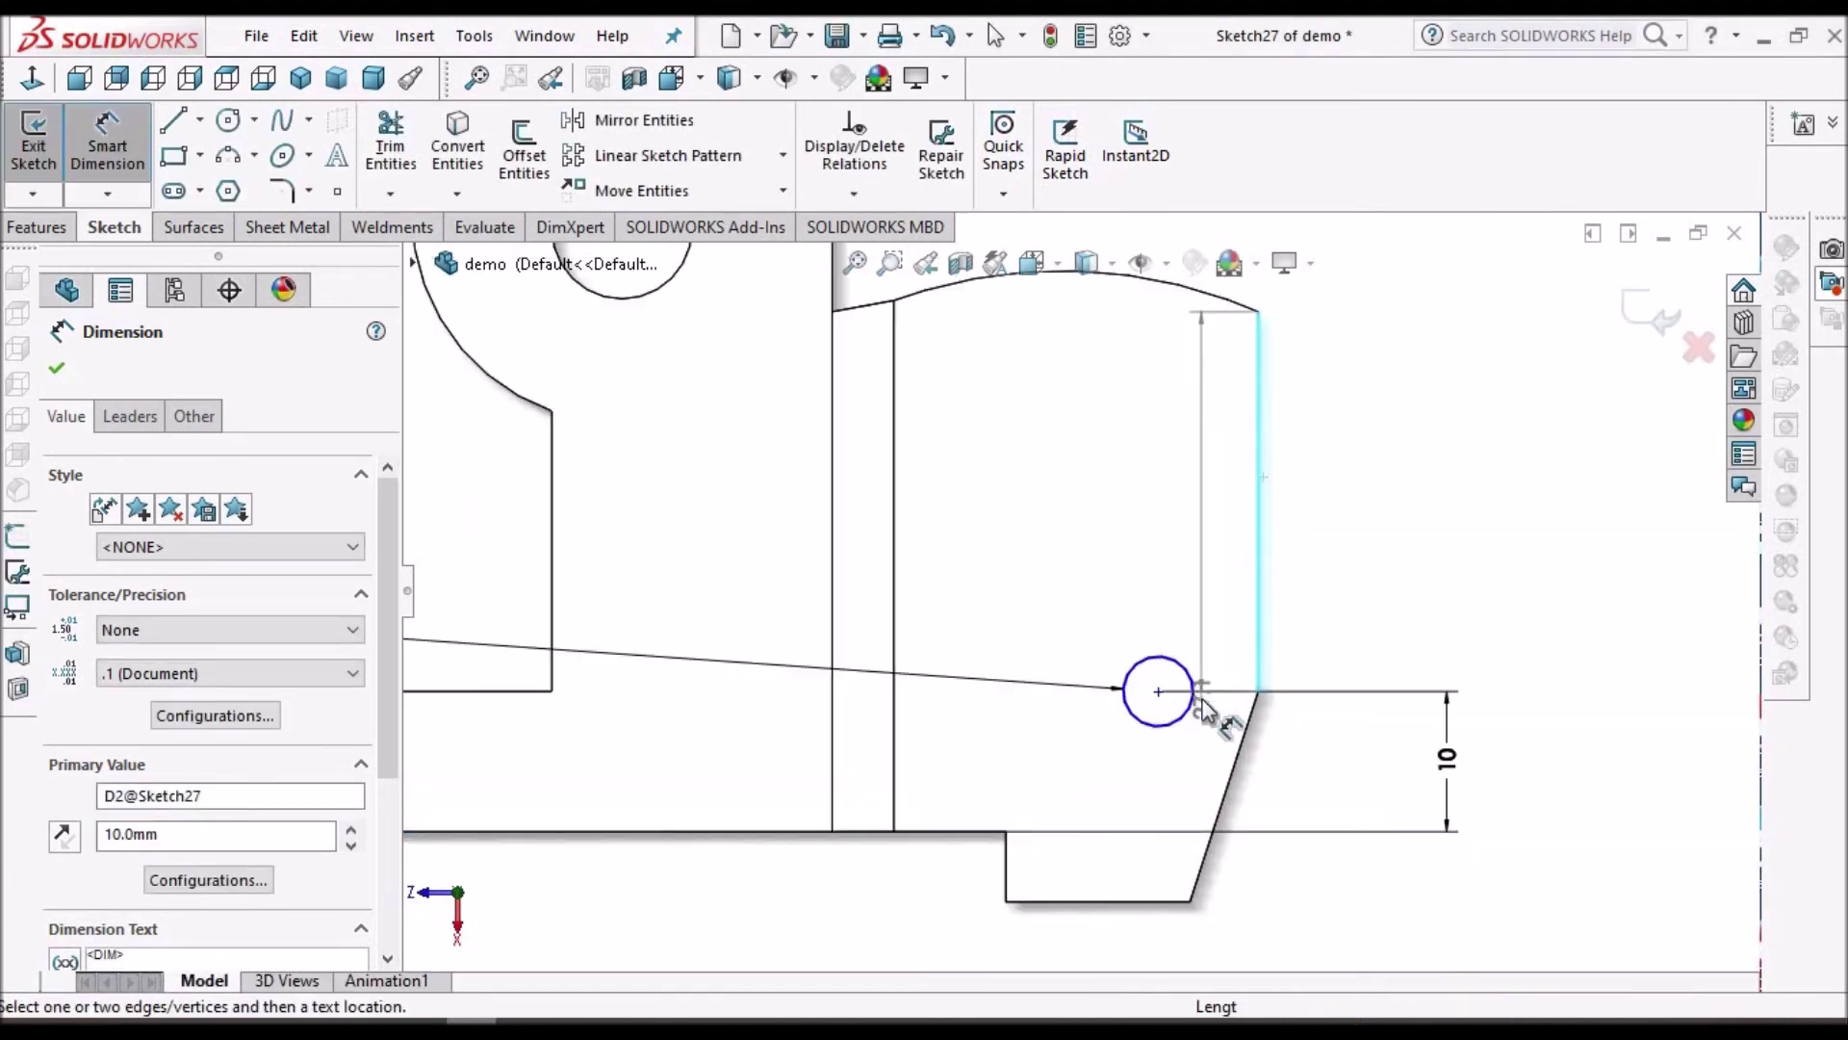
pyautogui.scroll(-3, 1145, 695)
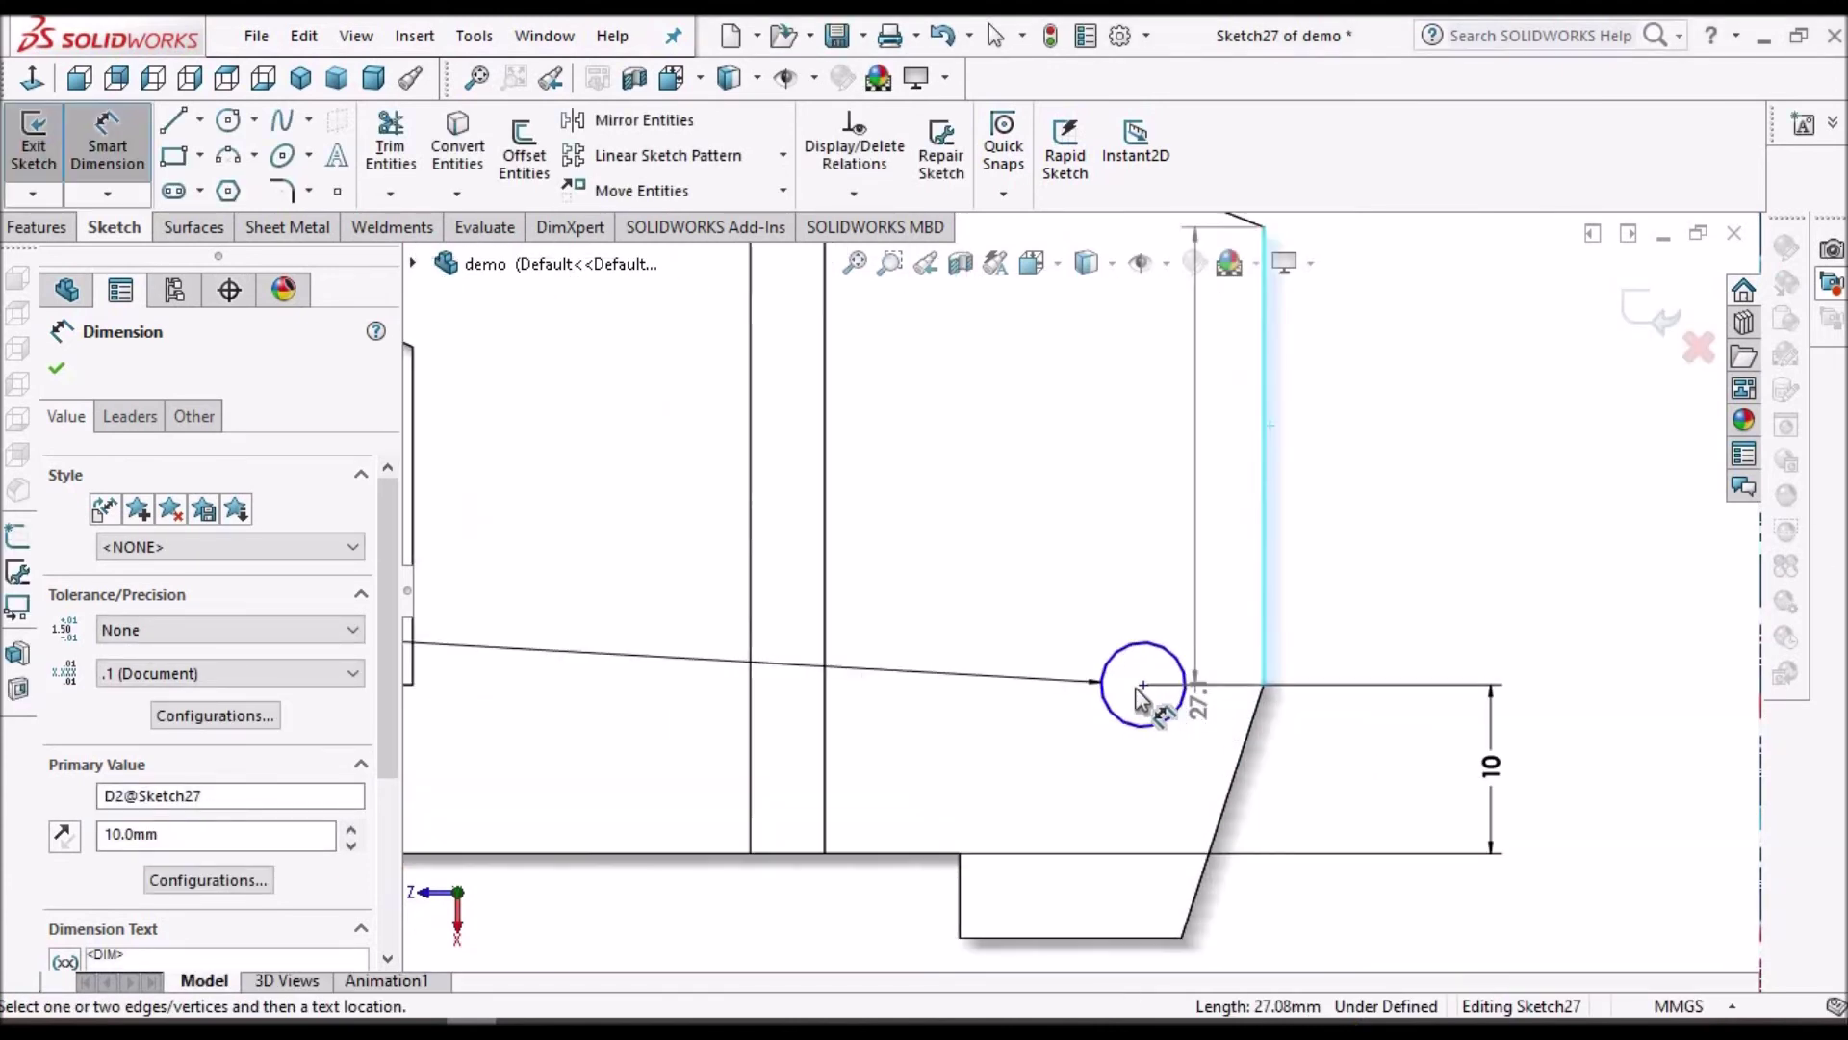
pyautogui.click(1350, 836)
pyautogui.scroll(2, 1251, 866)
pyautogui.scroll(1, 1196, 890)
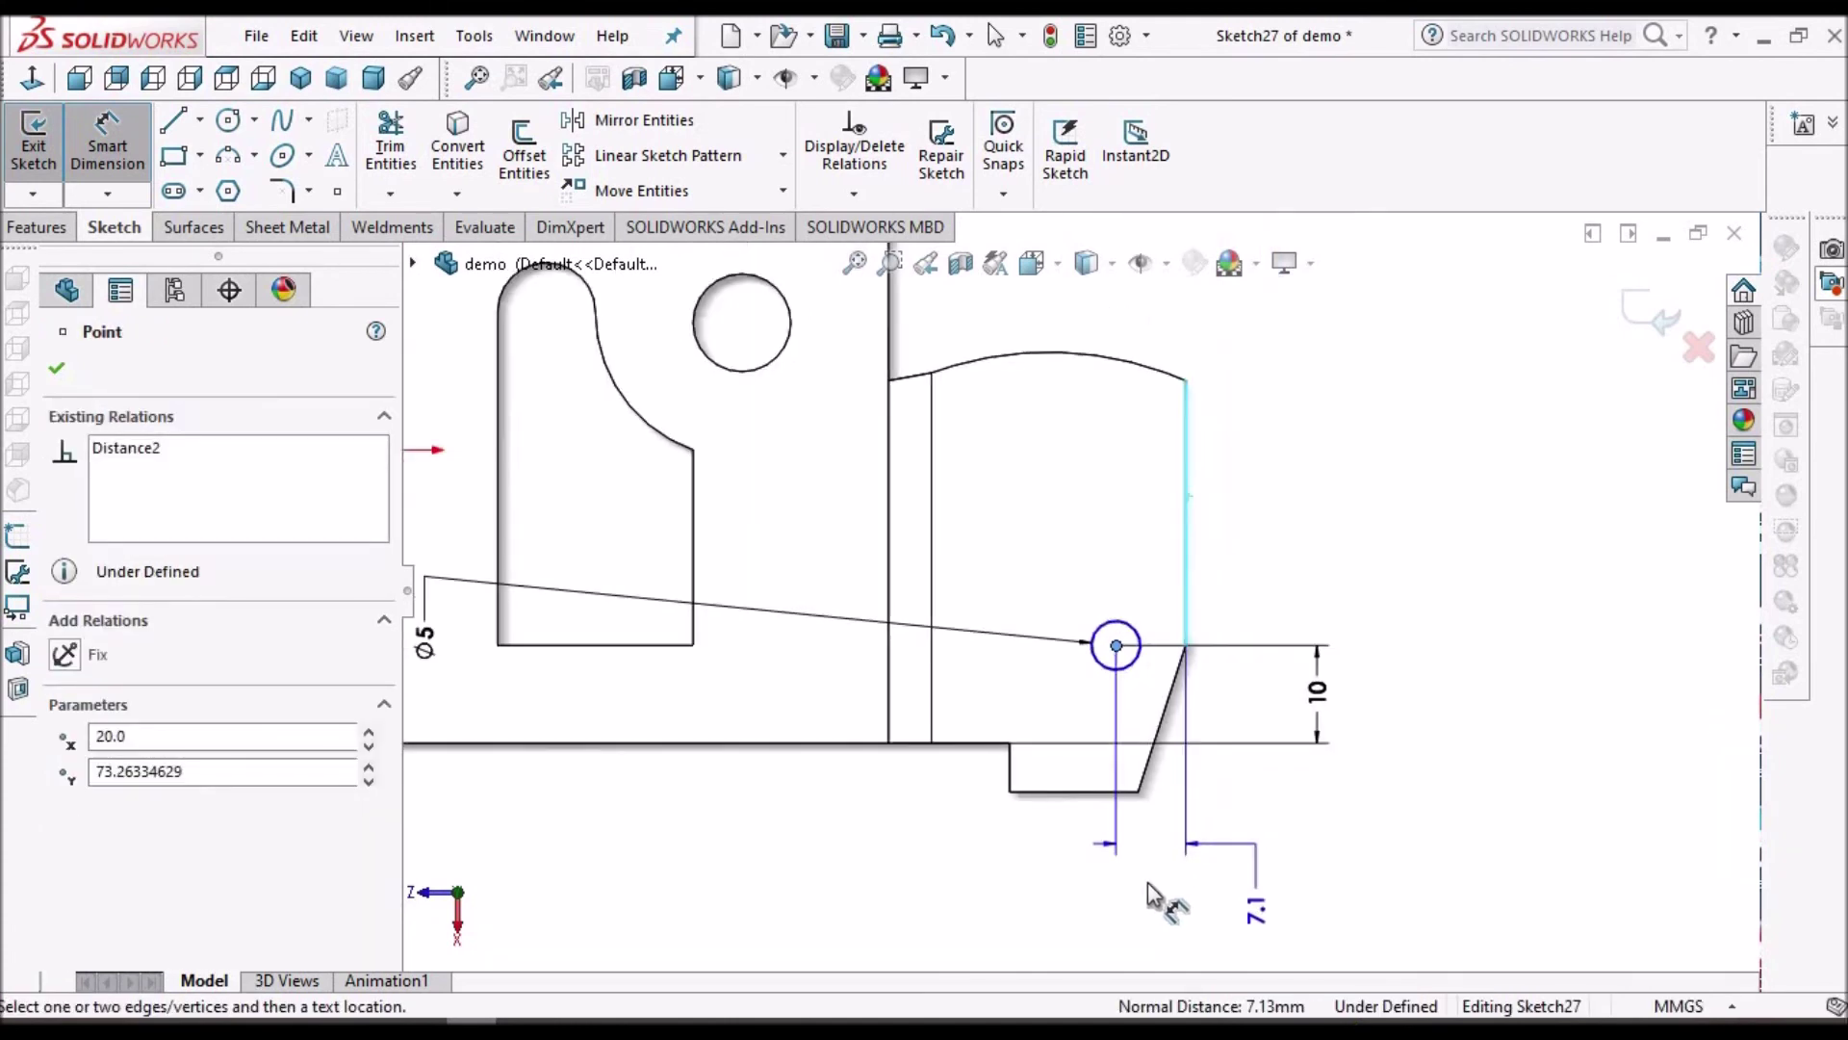
pyautogui.click(1148, 876)
pyautogui.write('10')
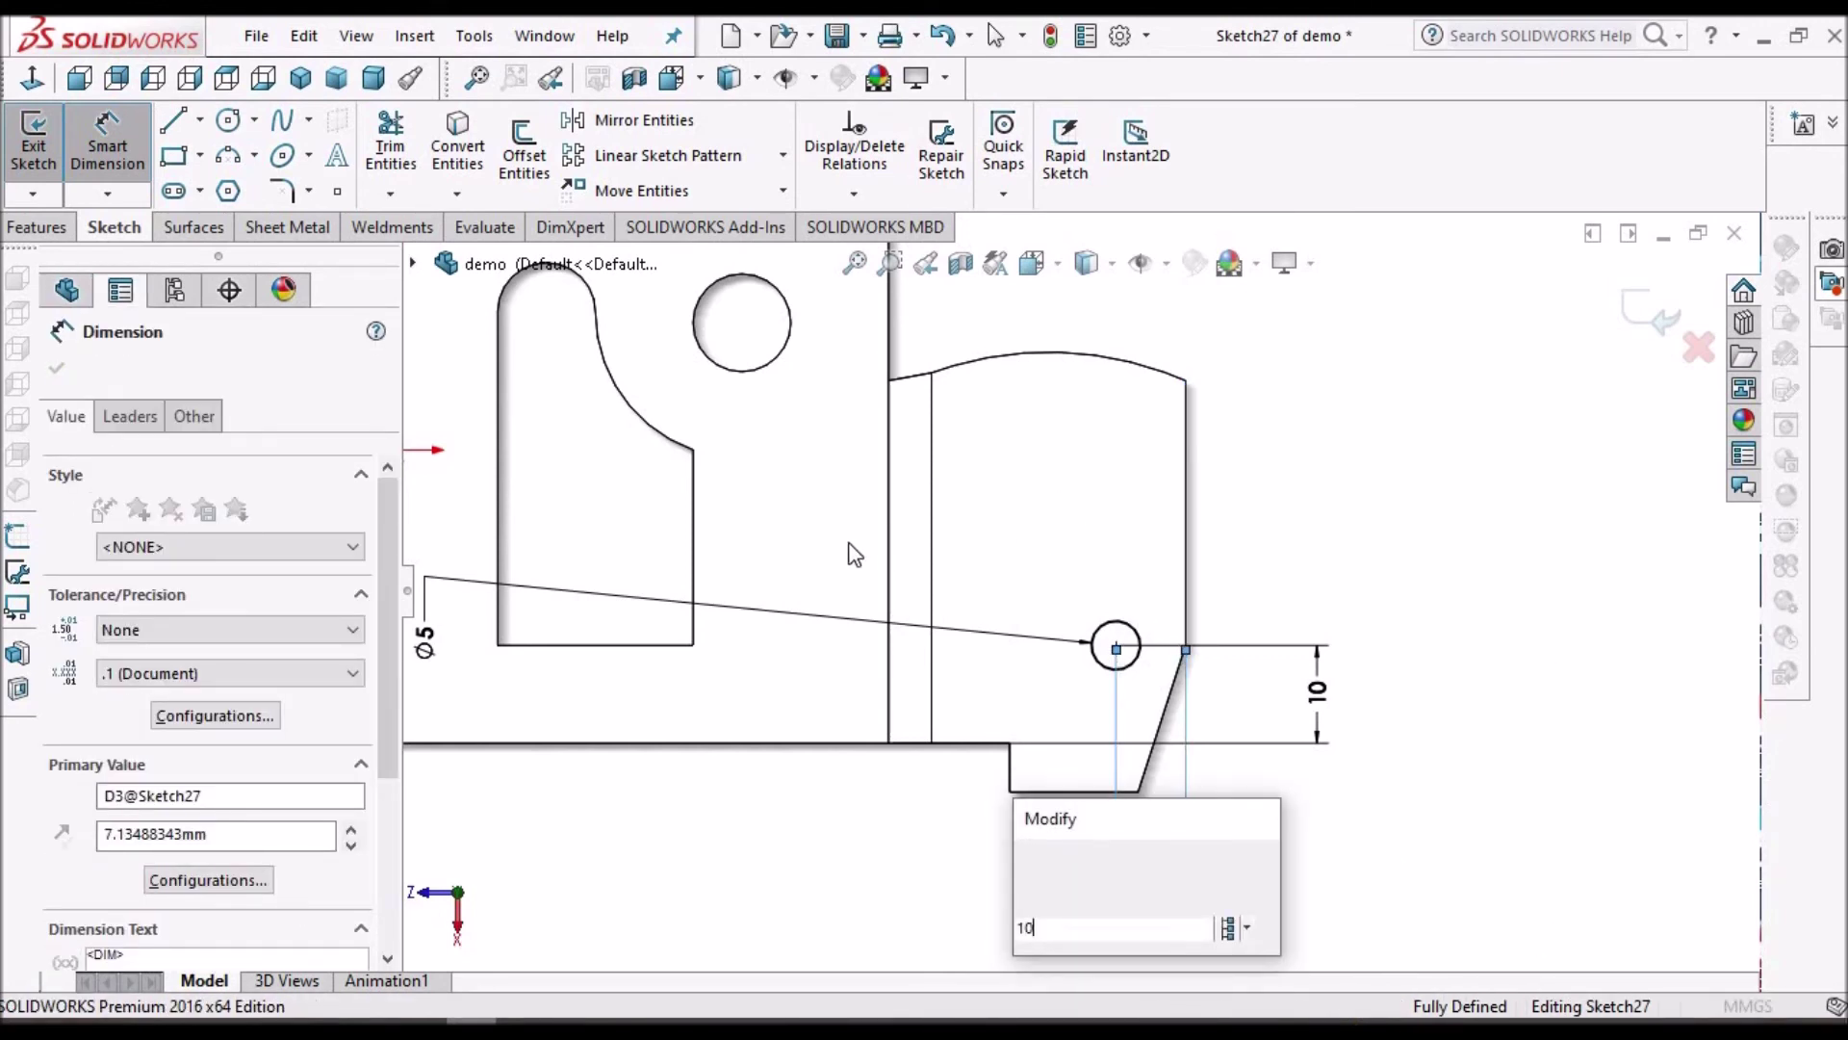
pyautogui.press('Return')
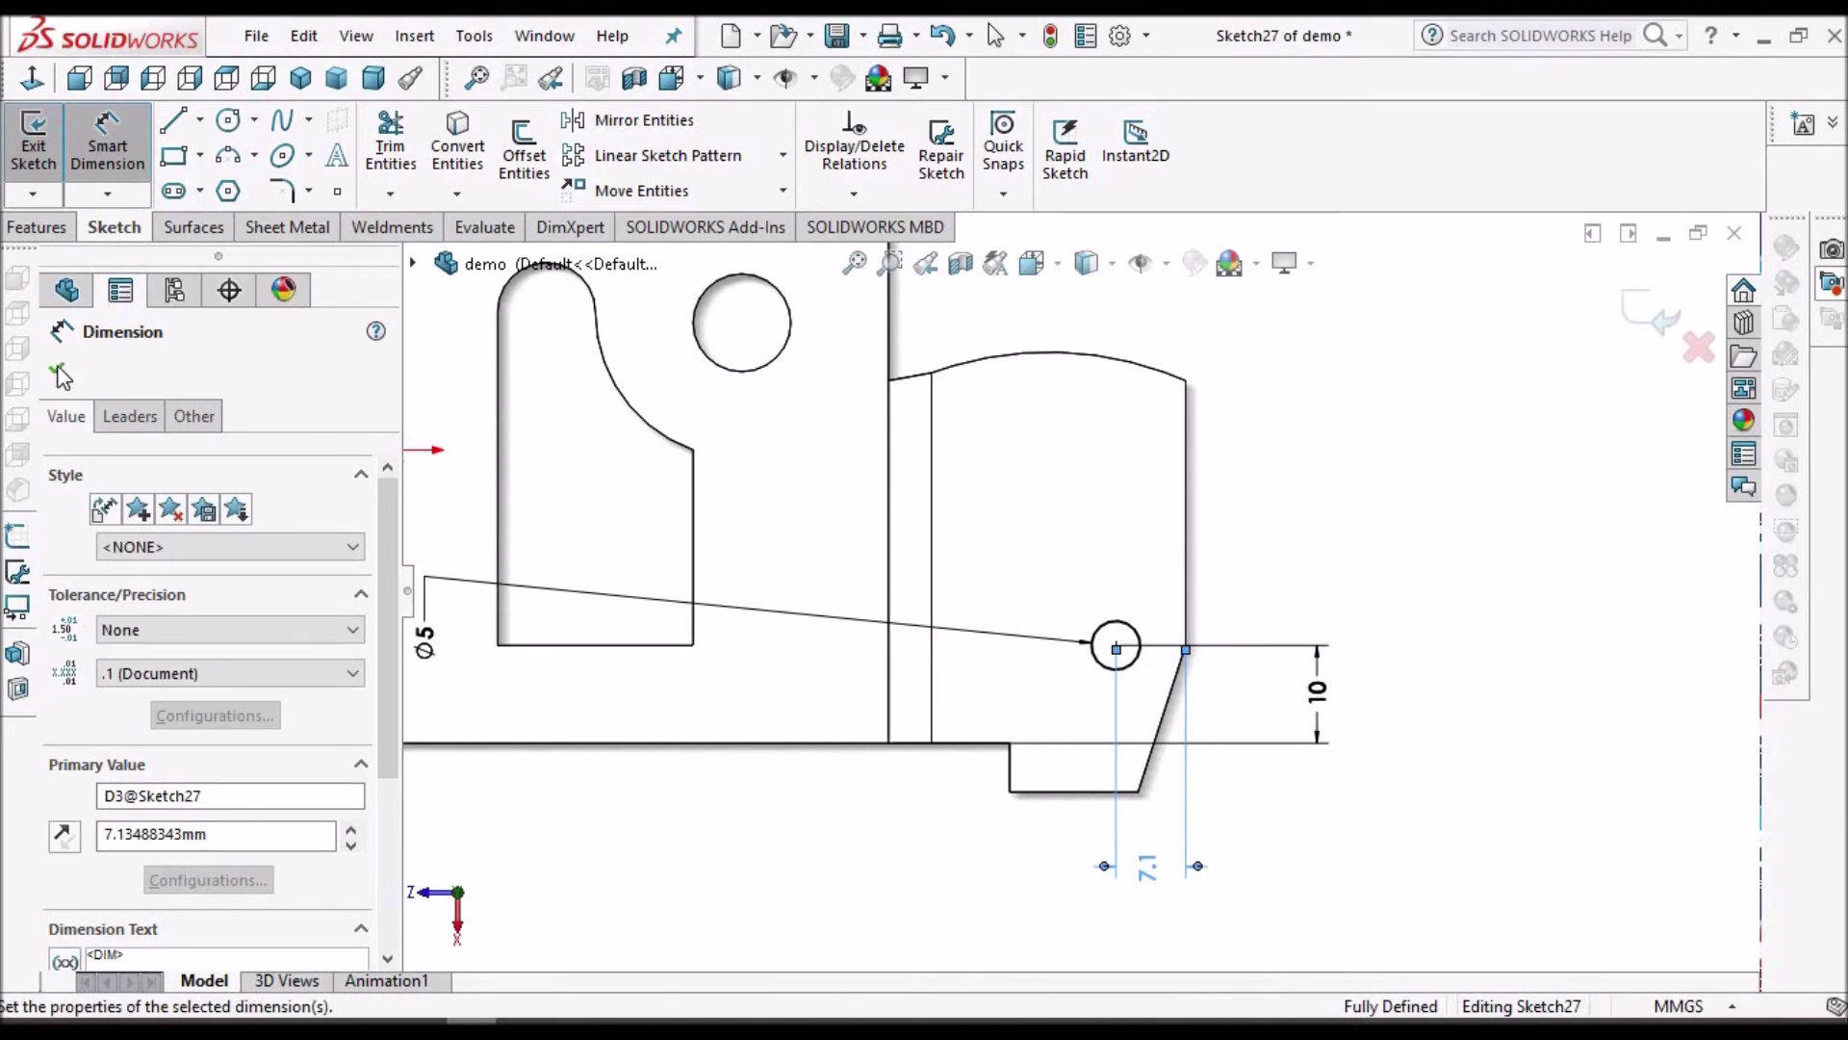
pyautogui.click(57, 374)
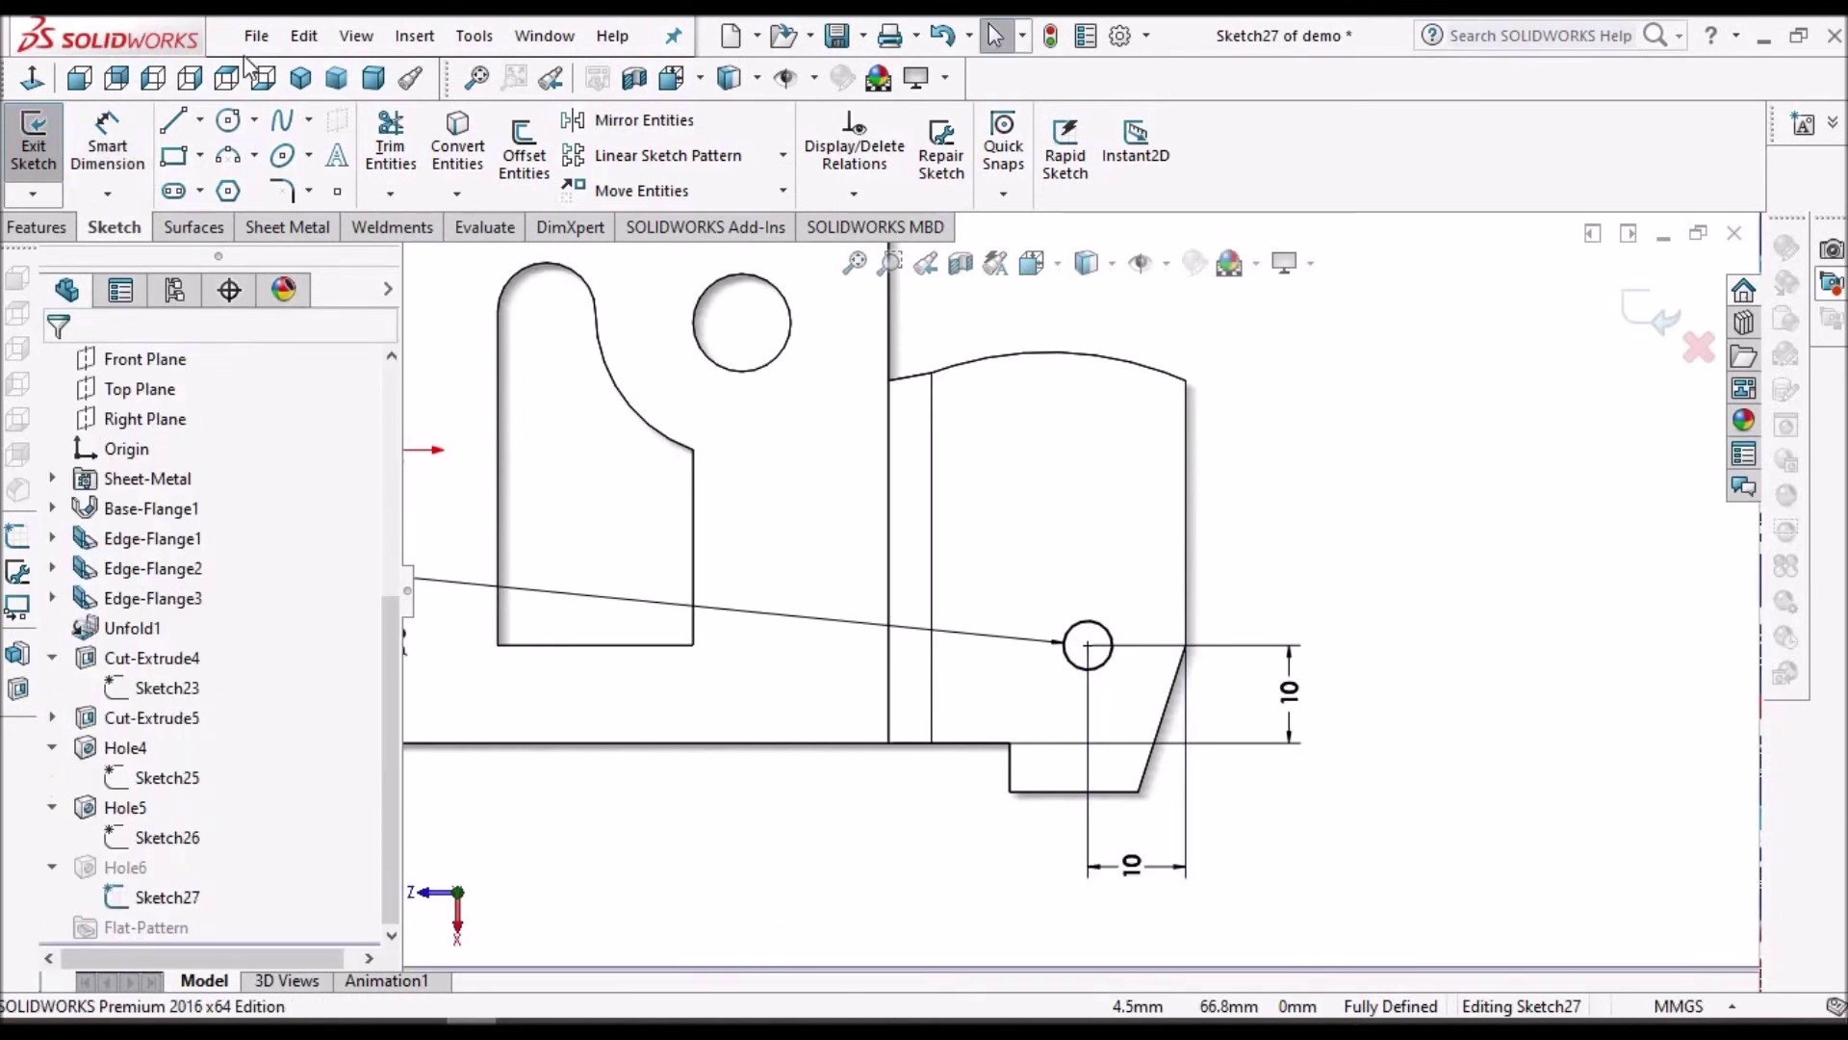
# Step: Draw a second small circle higher up on the right tab
pyautogui.click(234, 127)
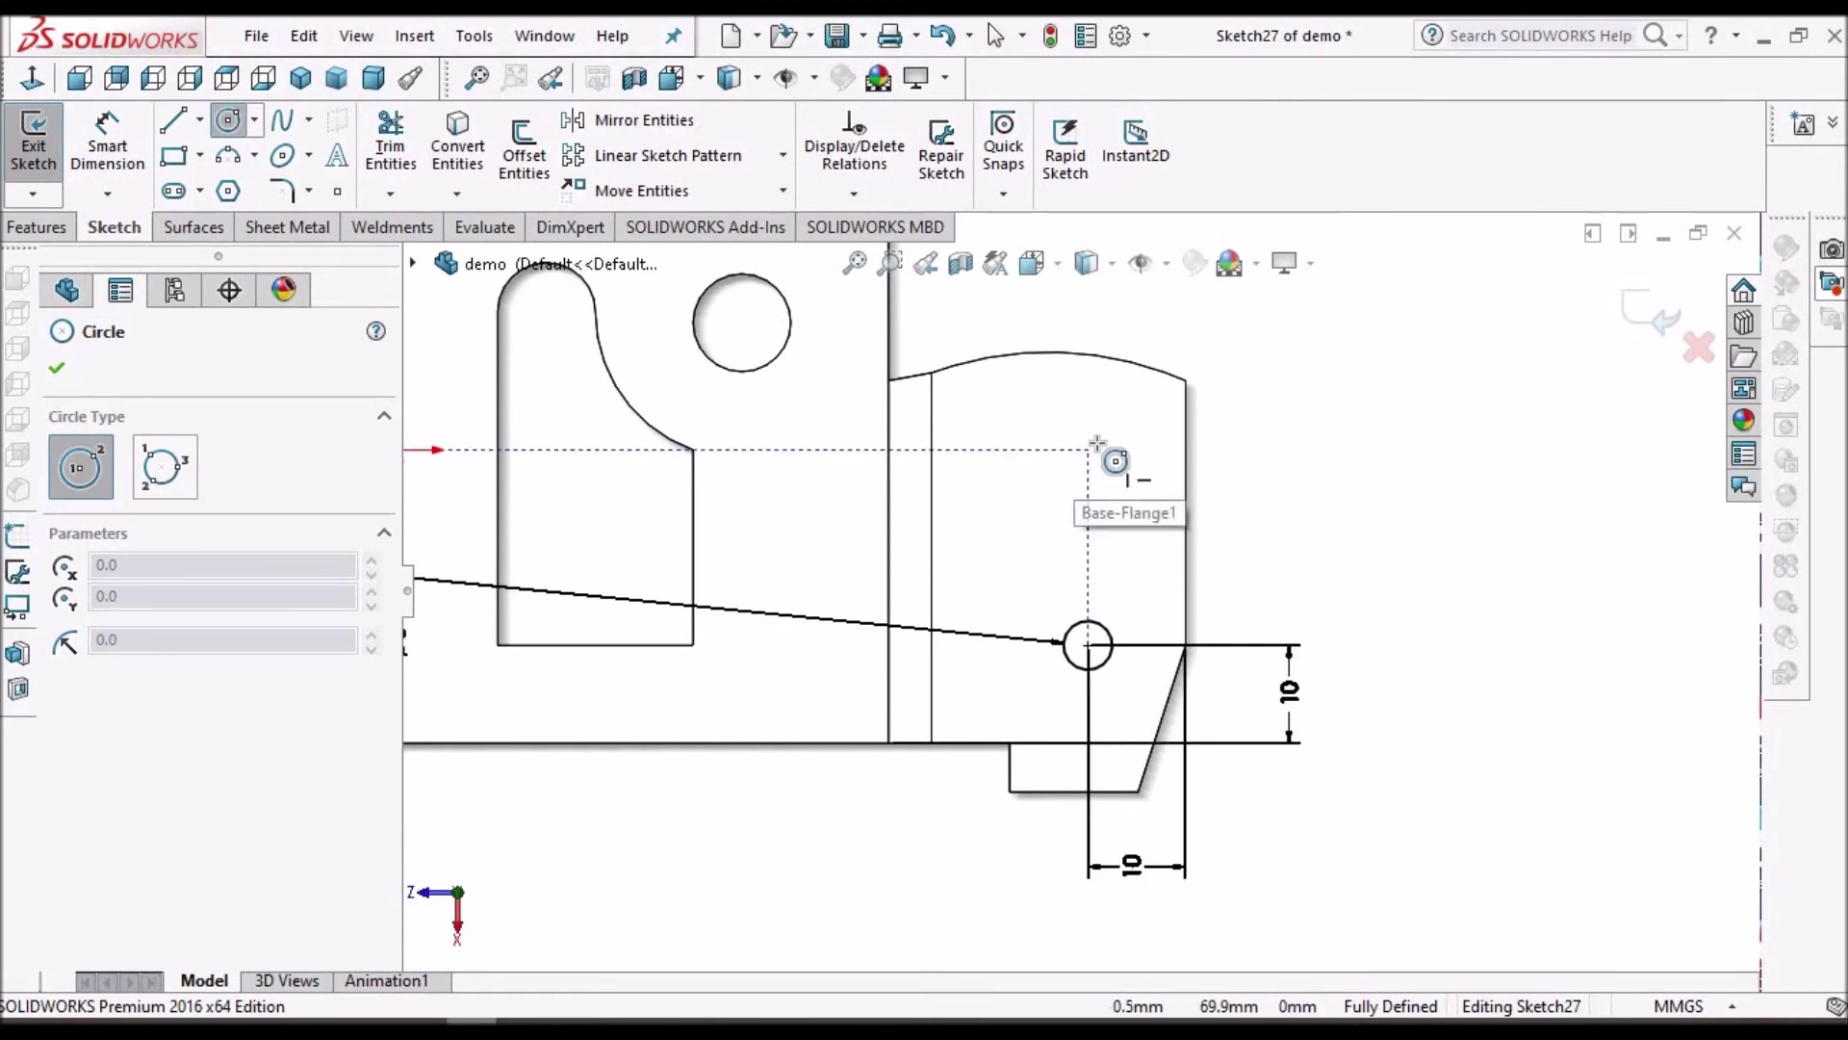
pyautogui.moveTo(1088, 449); pyautogui.dragTo(1110, 445)
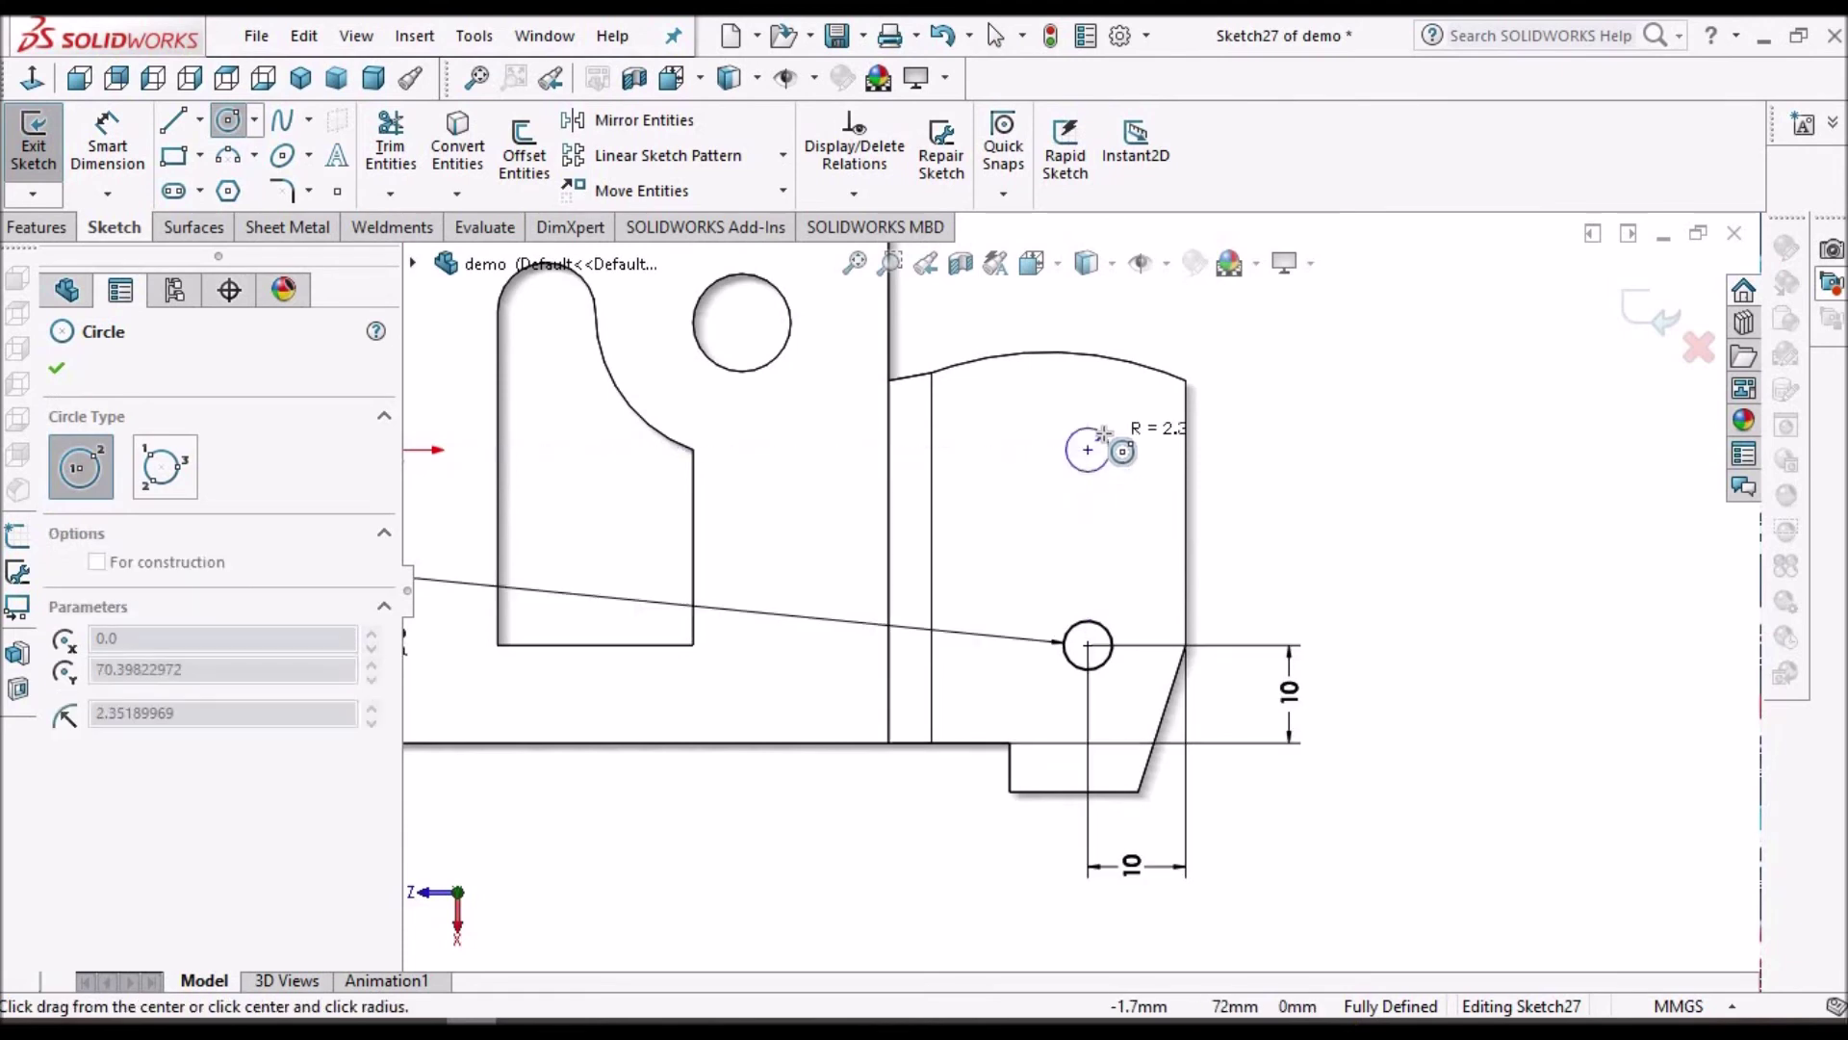
pyautogui.rightClick(1471, 415)
pyautogui.click(1534, 433)
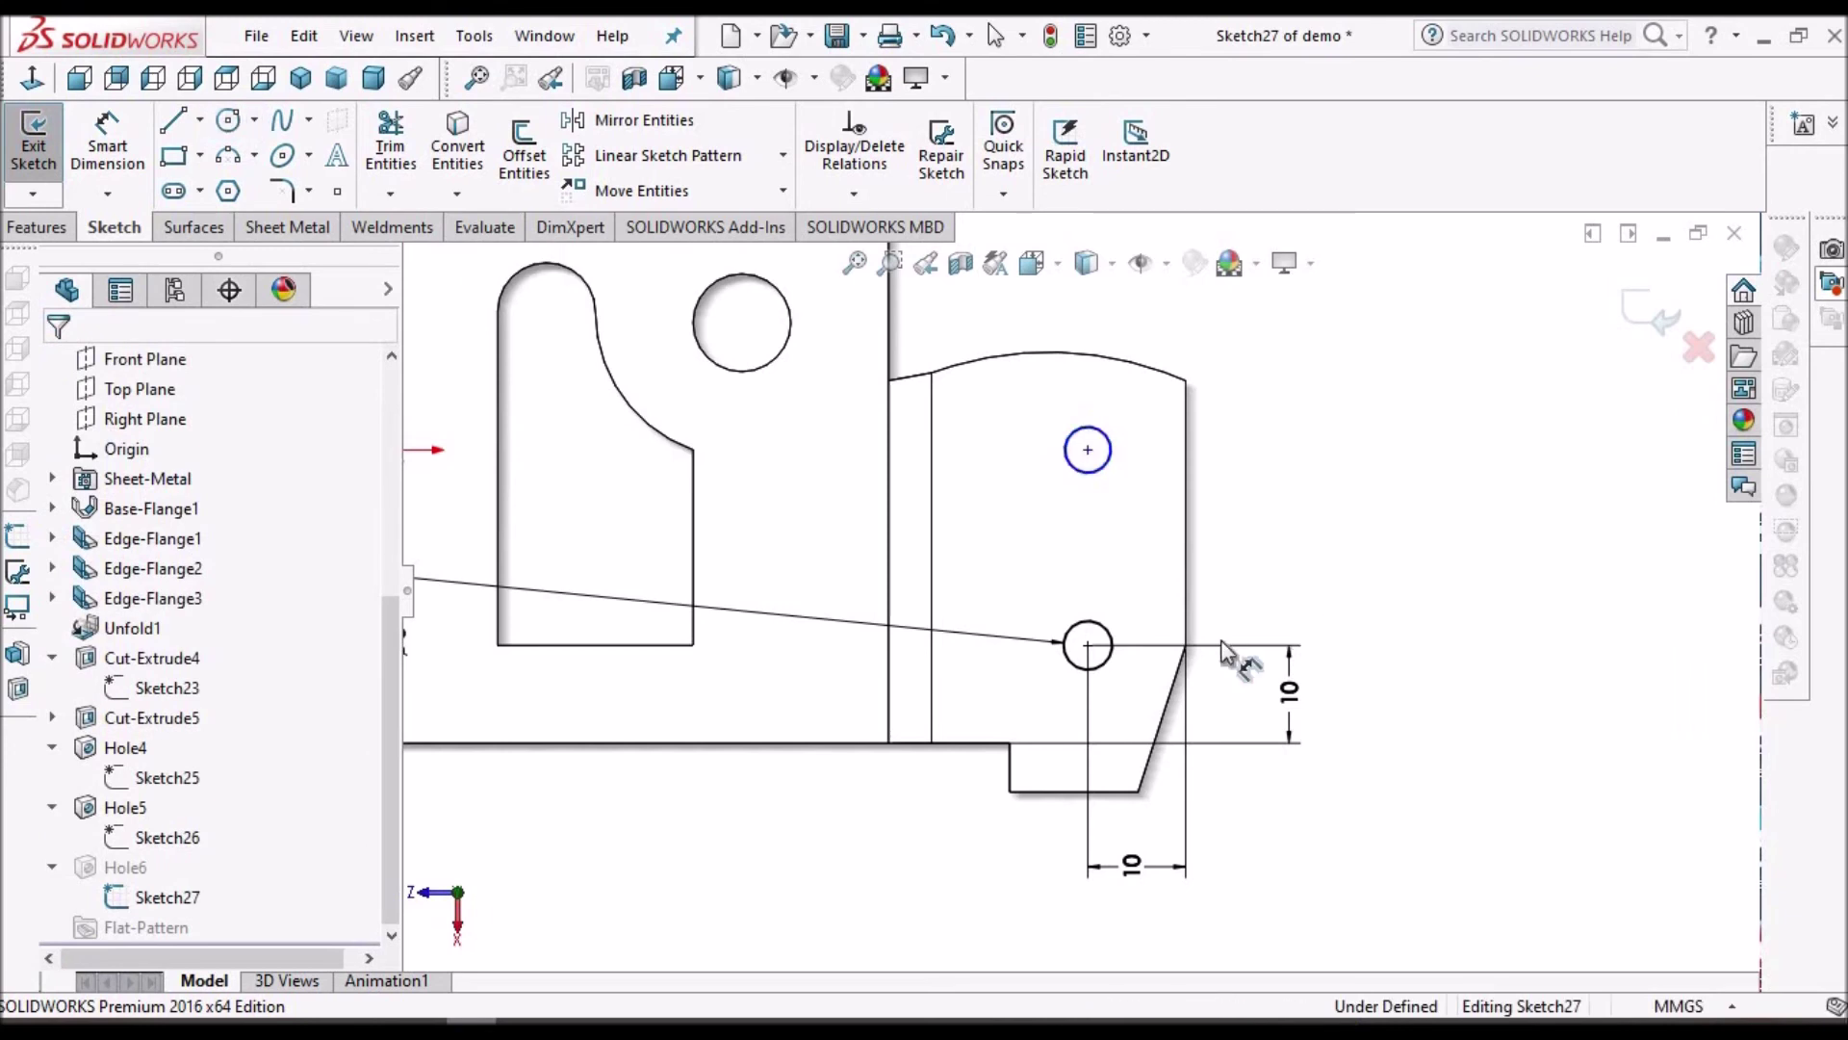
pyautogui.scroll(-2, 1116, 621)
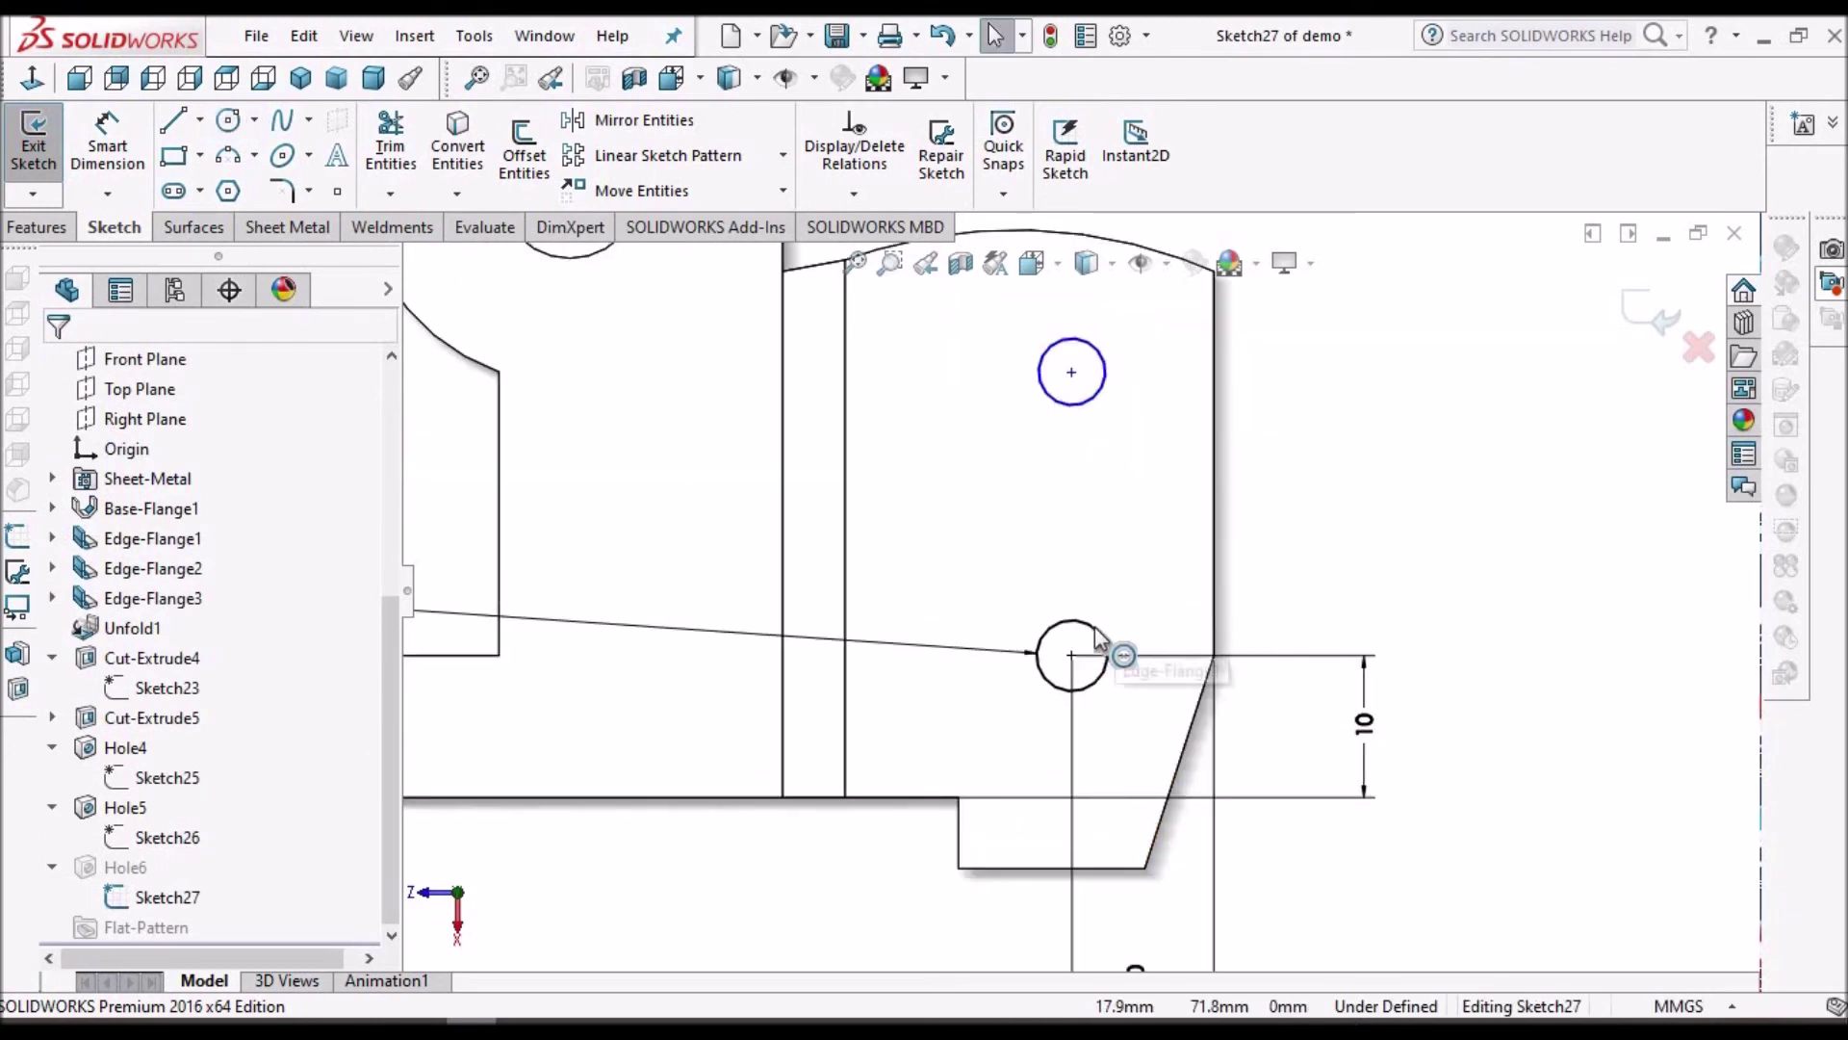
# Step: Make the two circles equal in size and vertically align their centres
pyautogui.click(1096, 401)
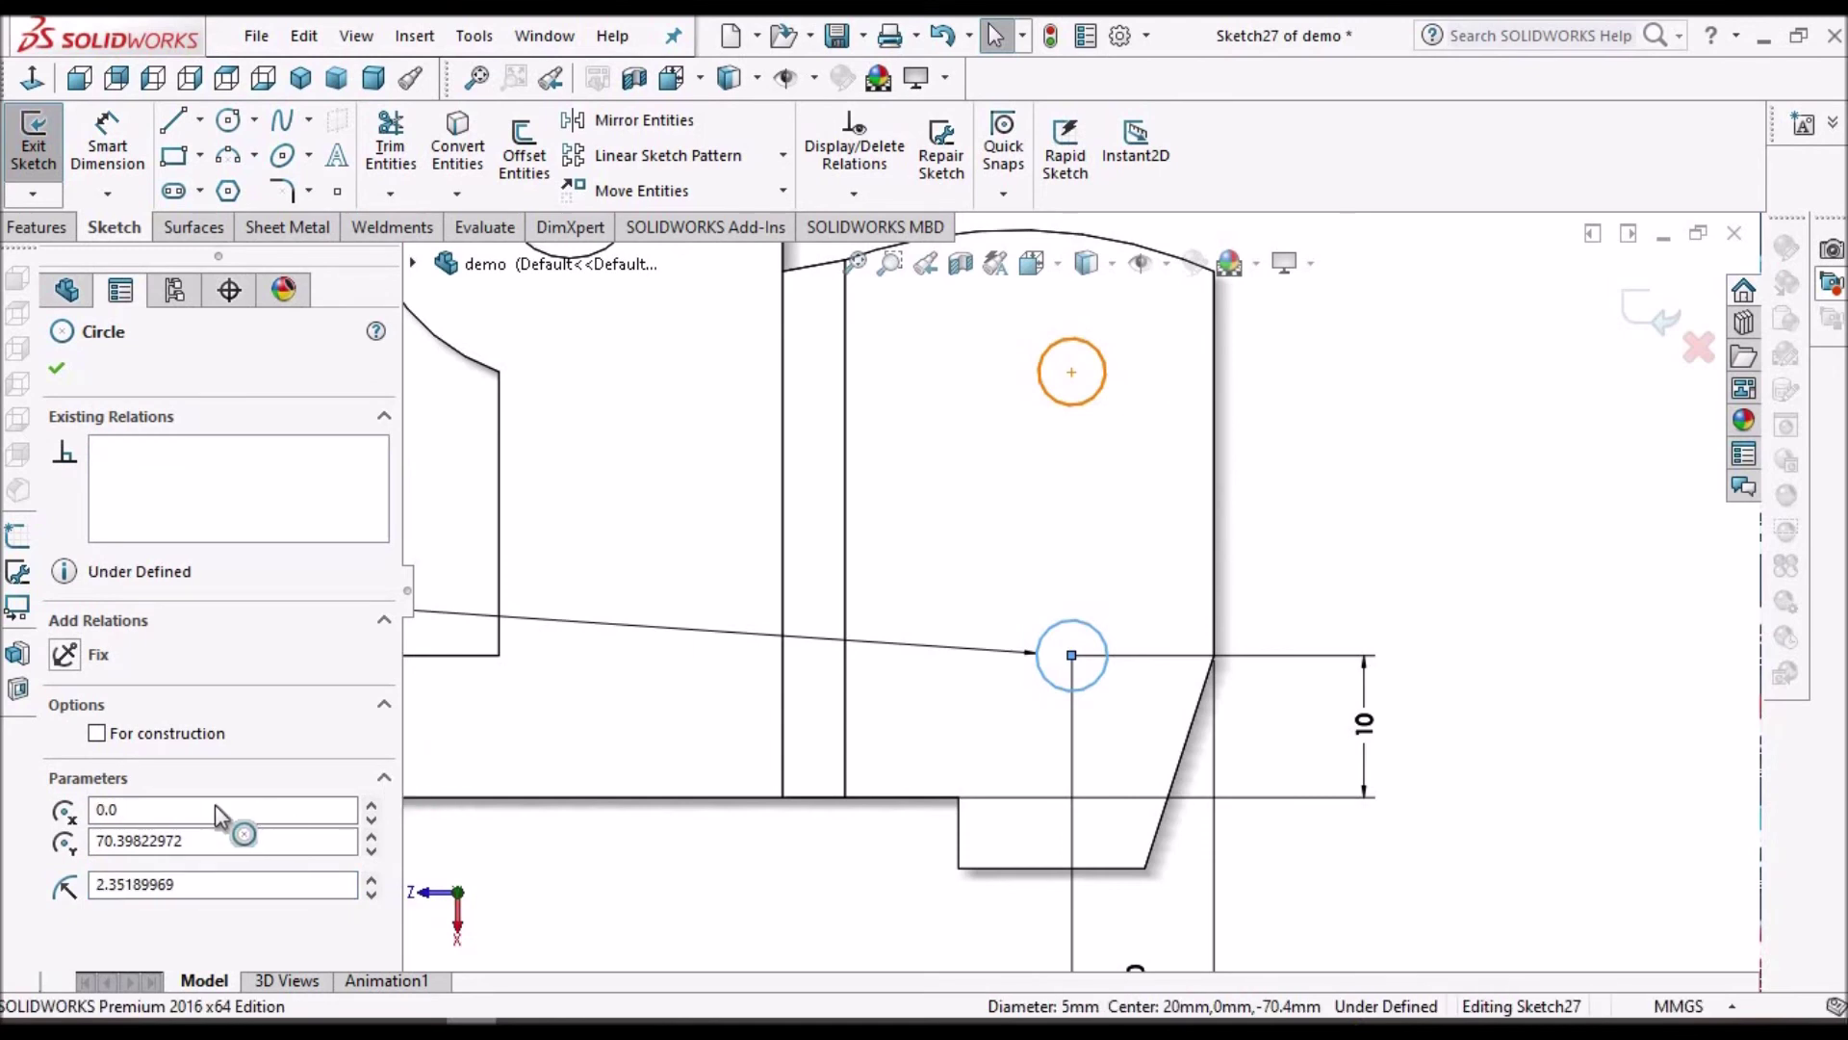
pyautogui.click(64, 904)
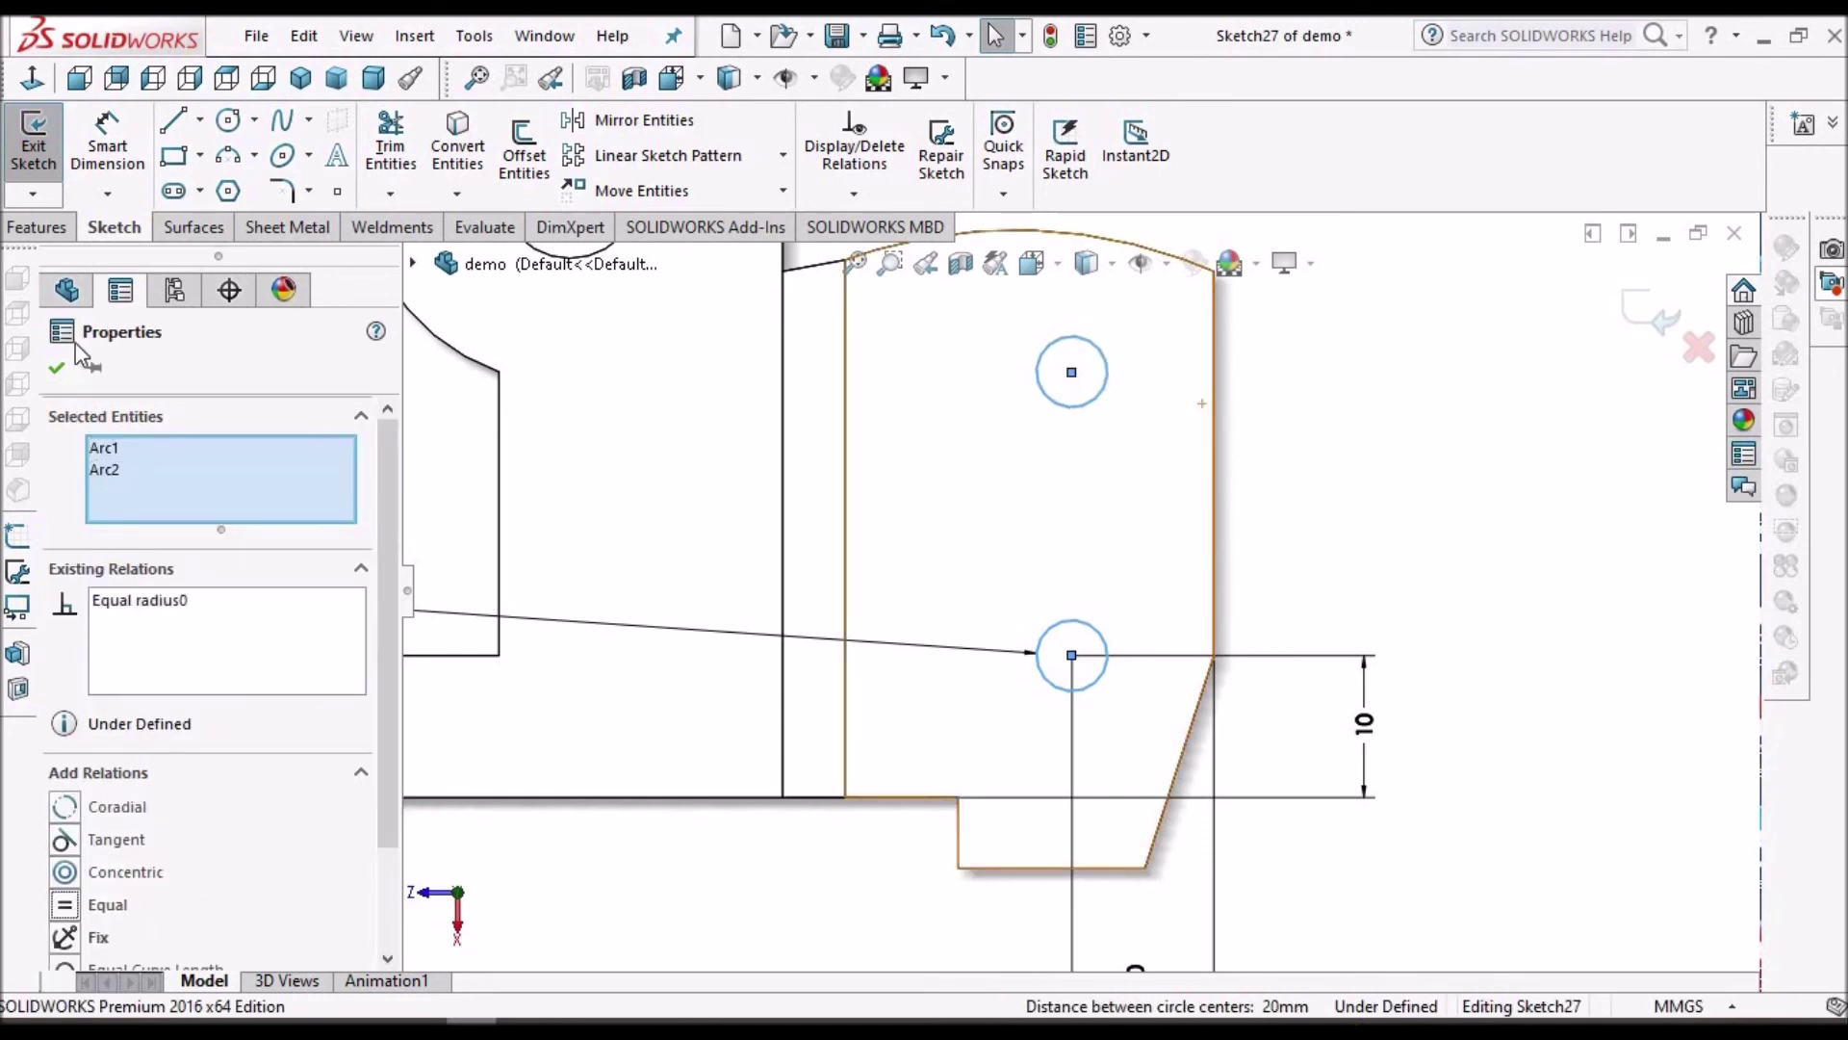
pyautogui.click(1600, 571)
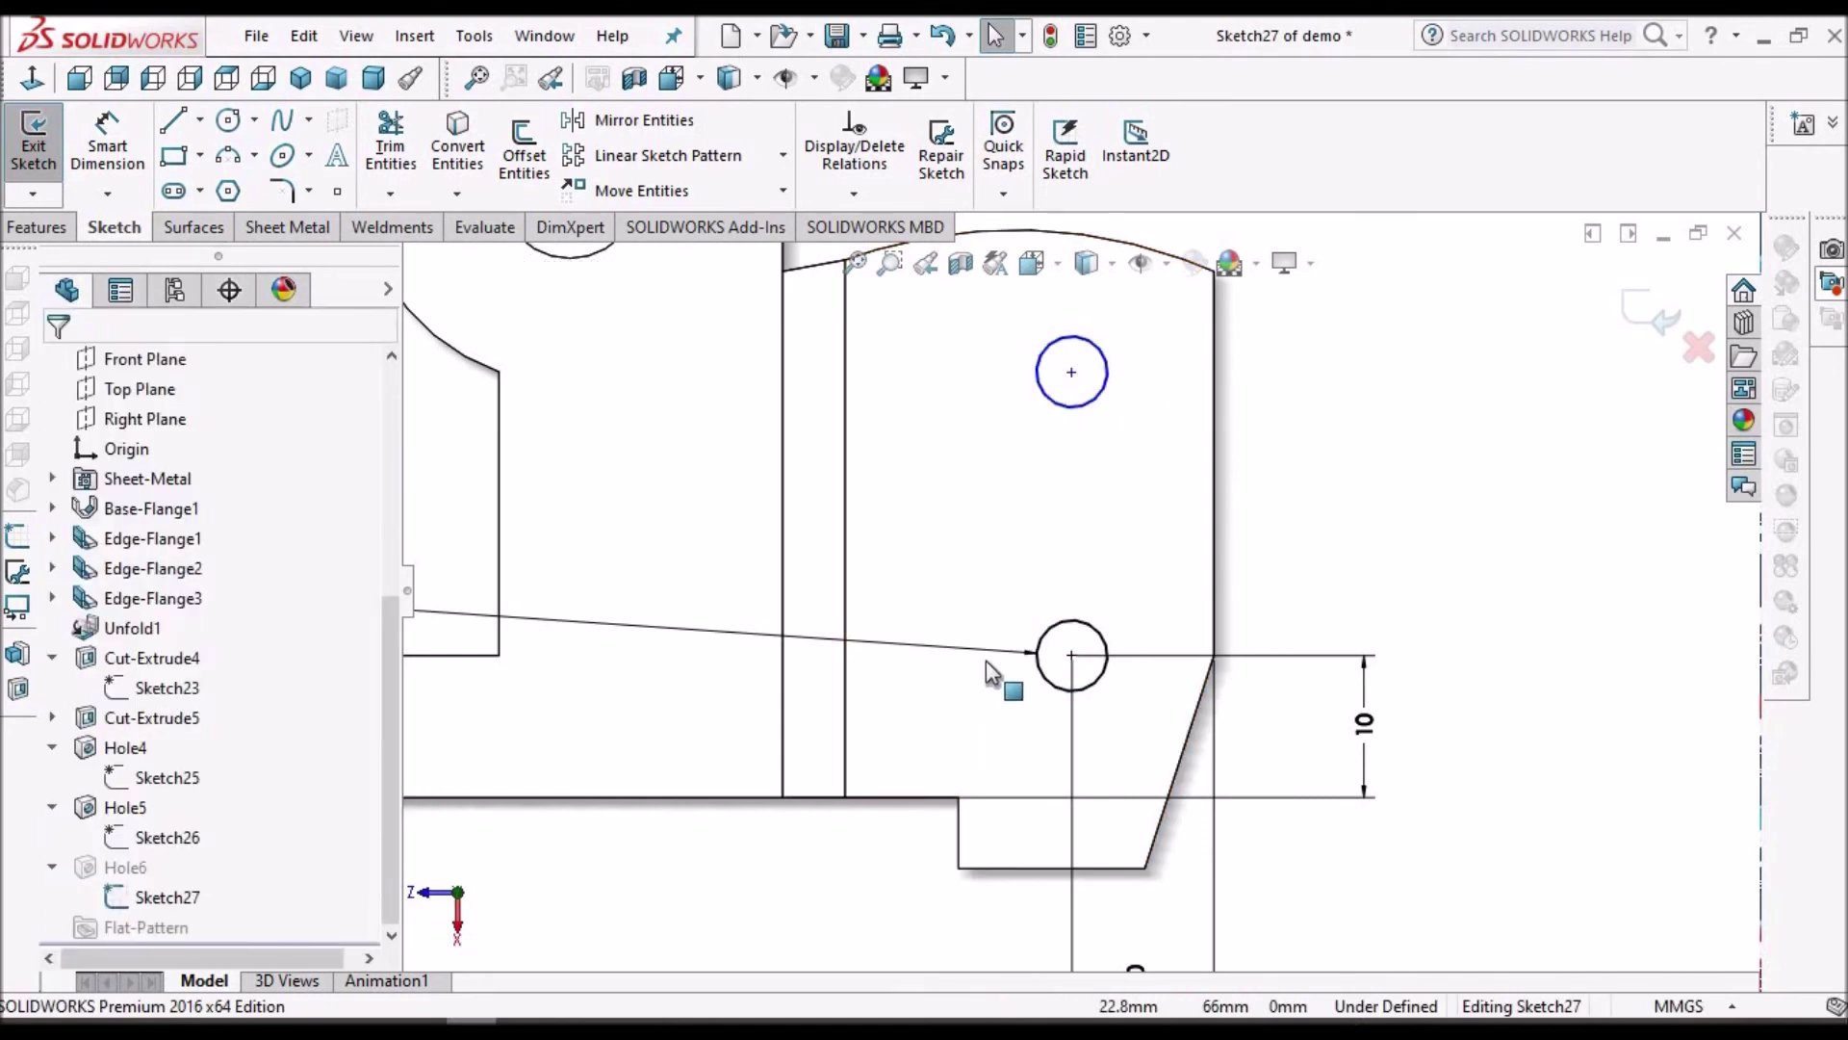
pyautogui.click(1071, 374)
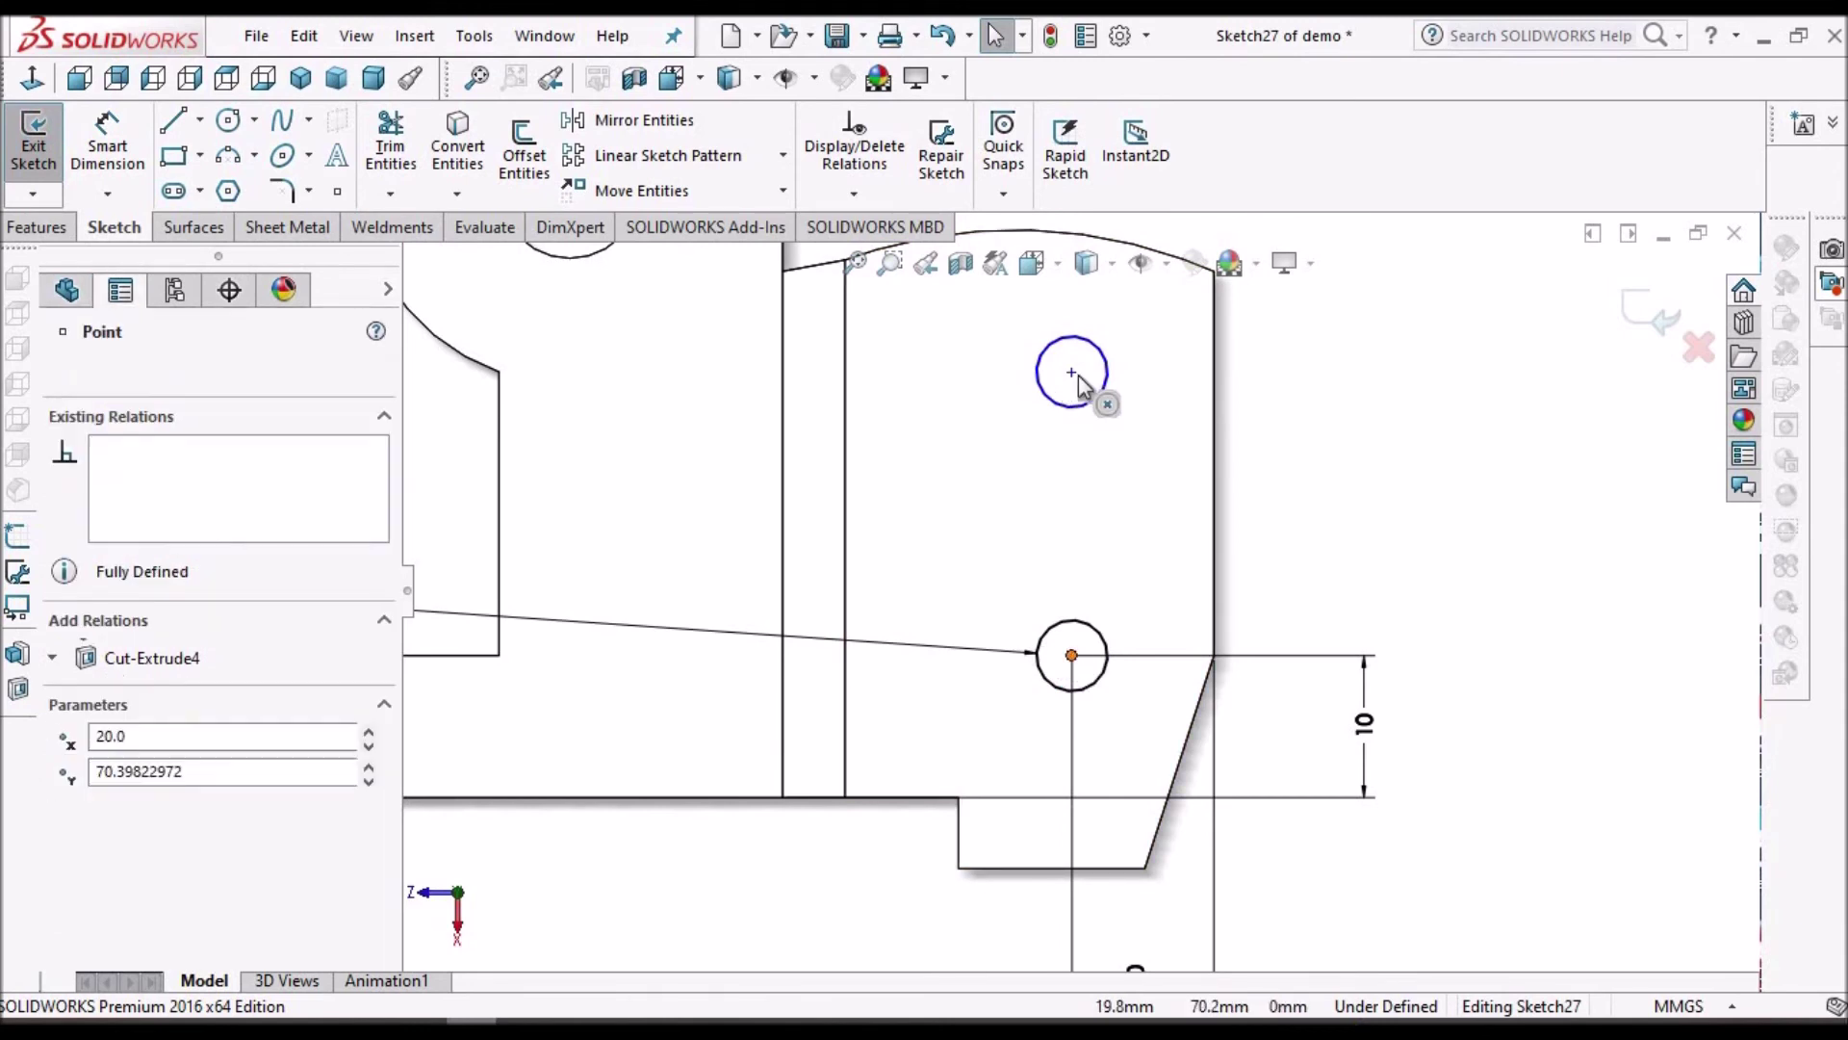
pyautogui.press('Delete')
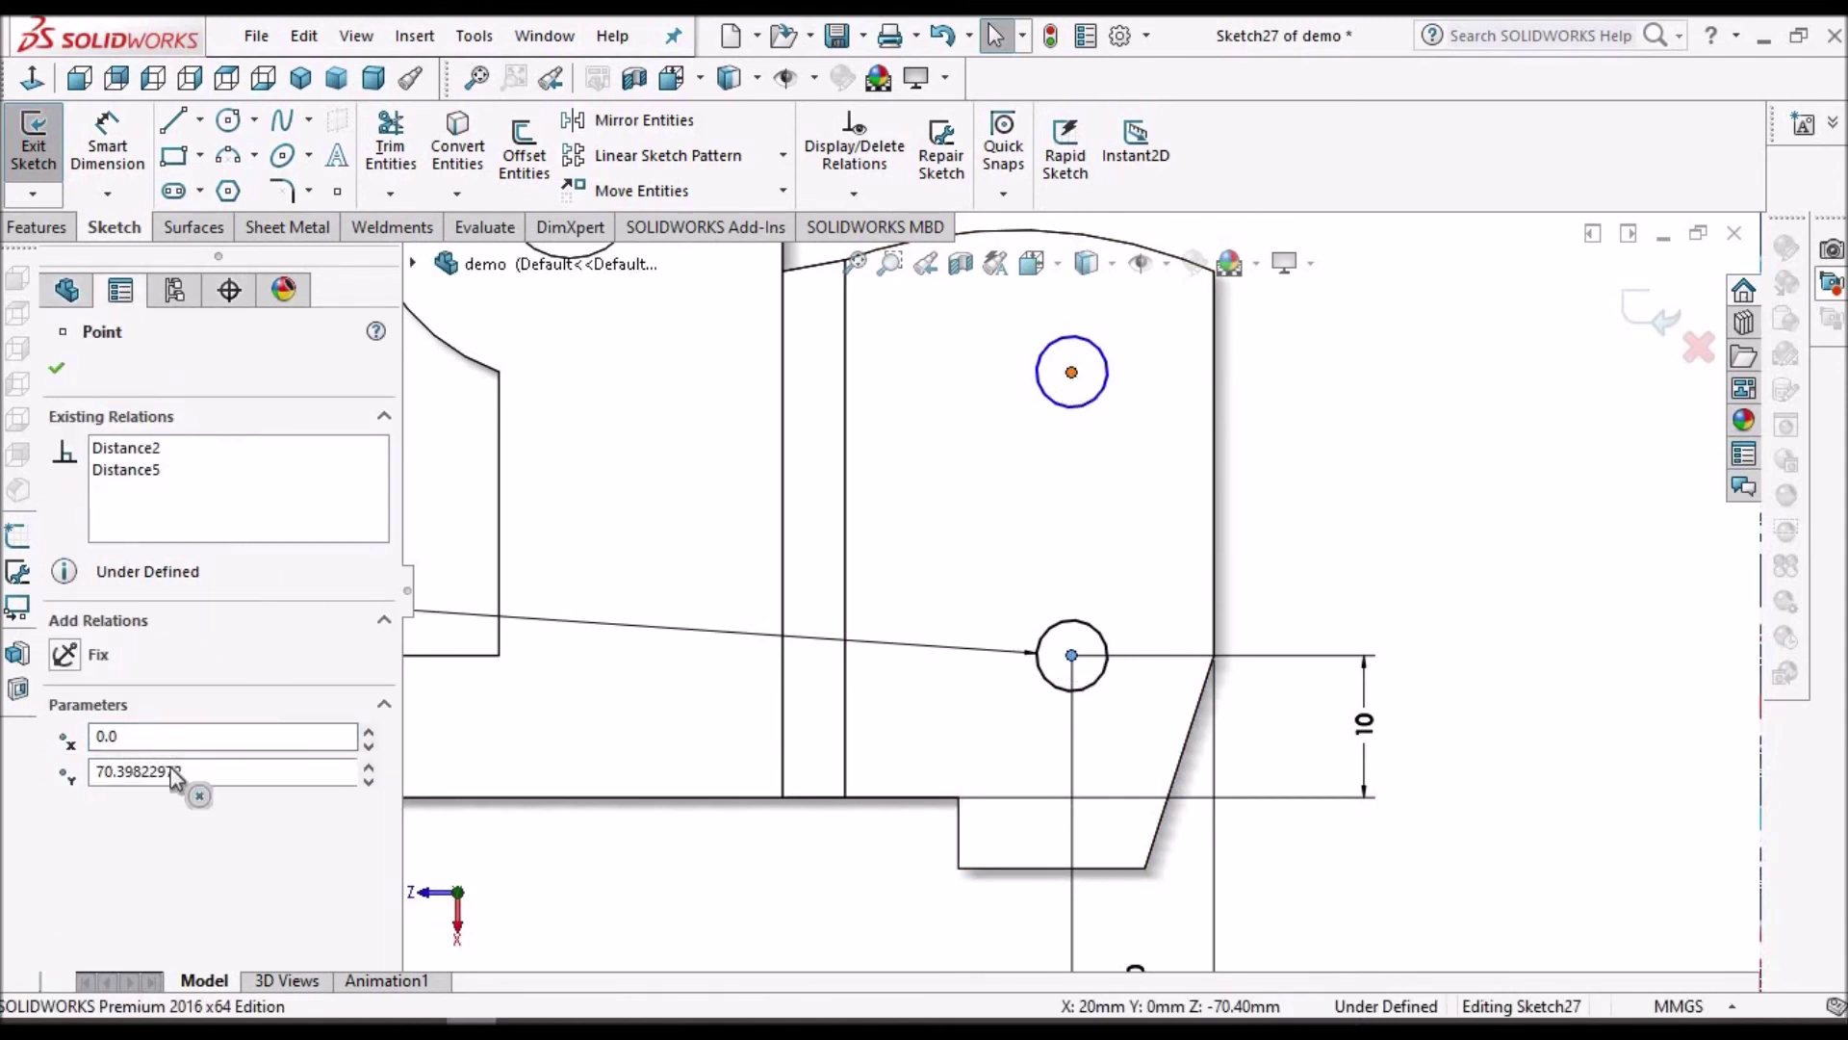
pyautogui.keyDown('ctrl'); pyautogui.click(1071, 655); pyautogui.keyUp('ctrl')
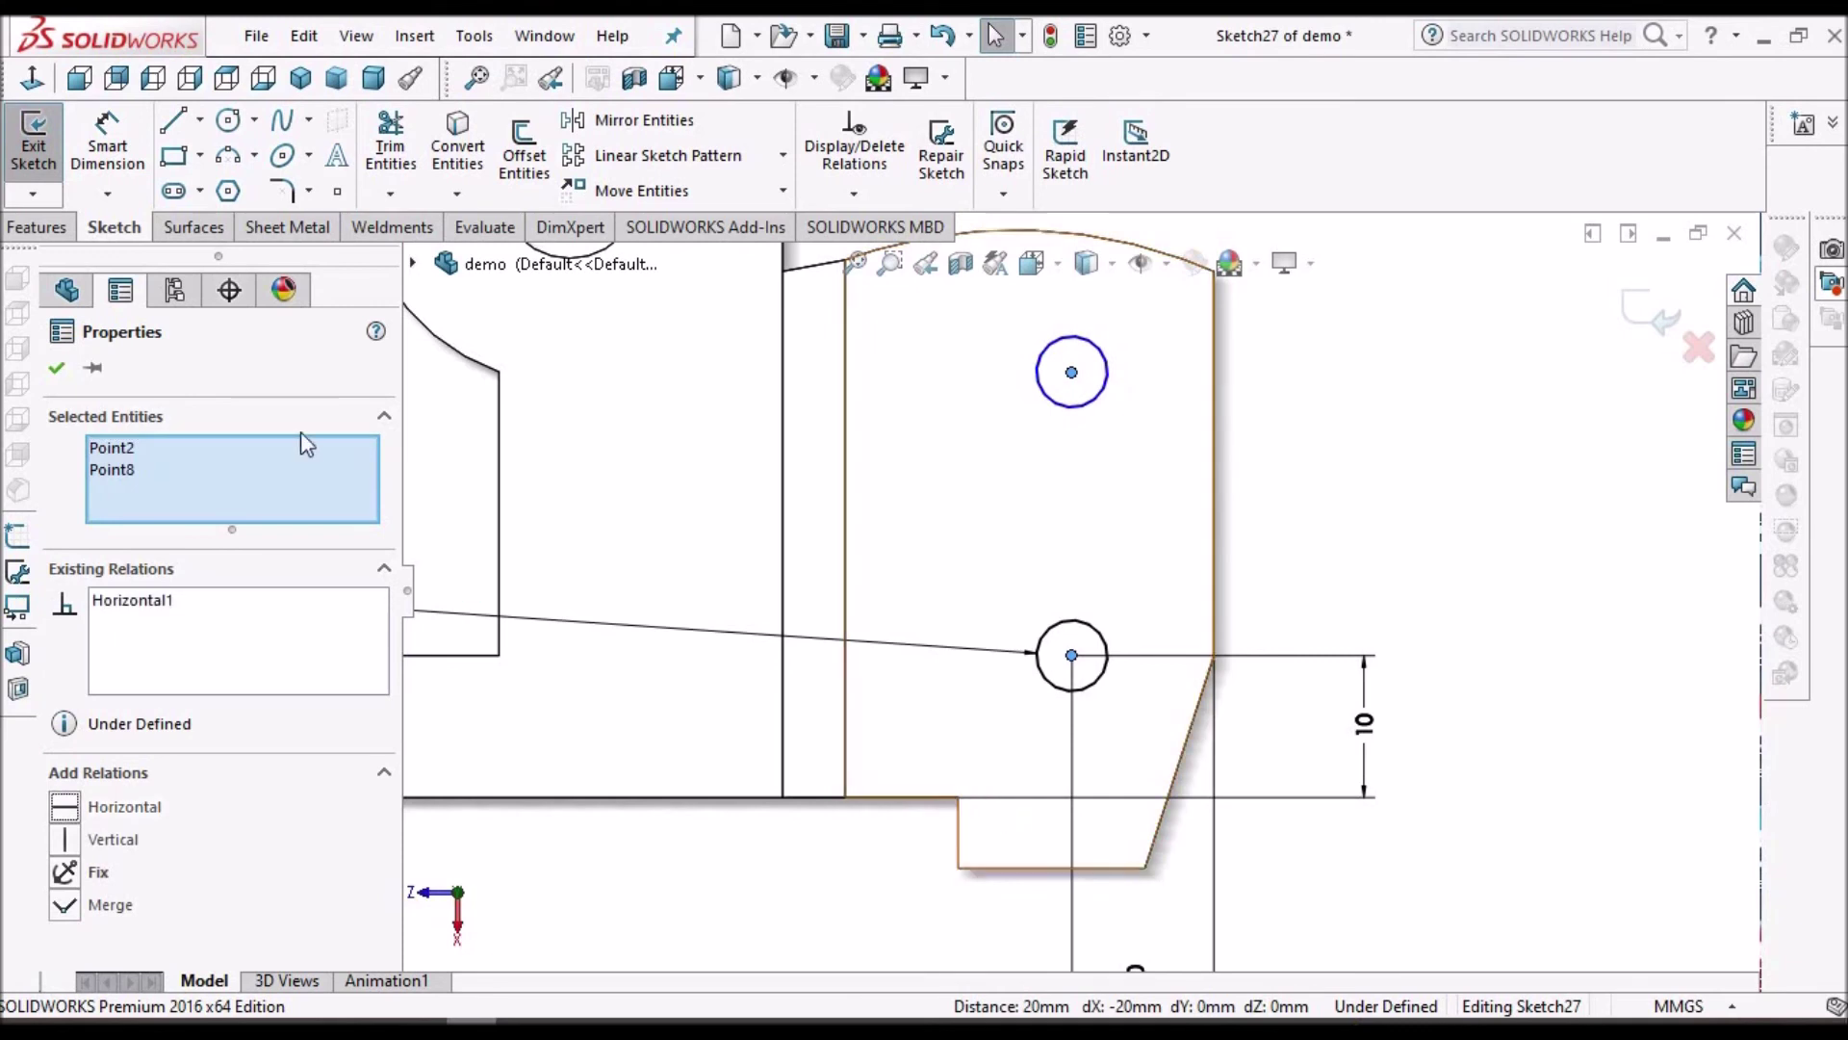
pyautogui.click(1349, 450)
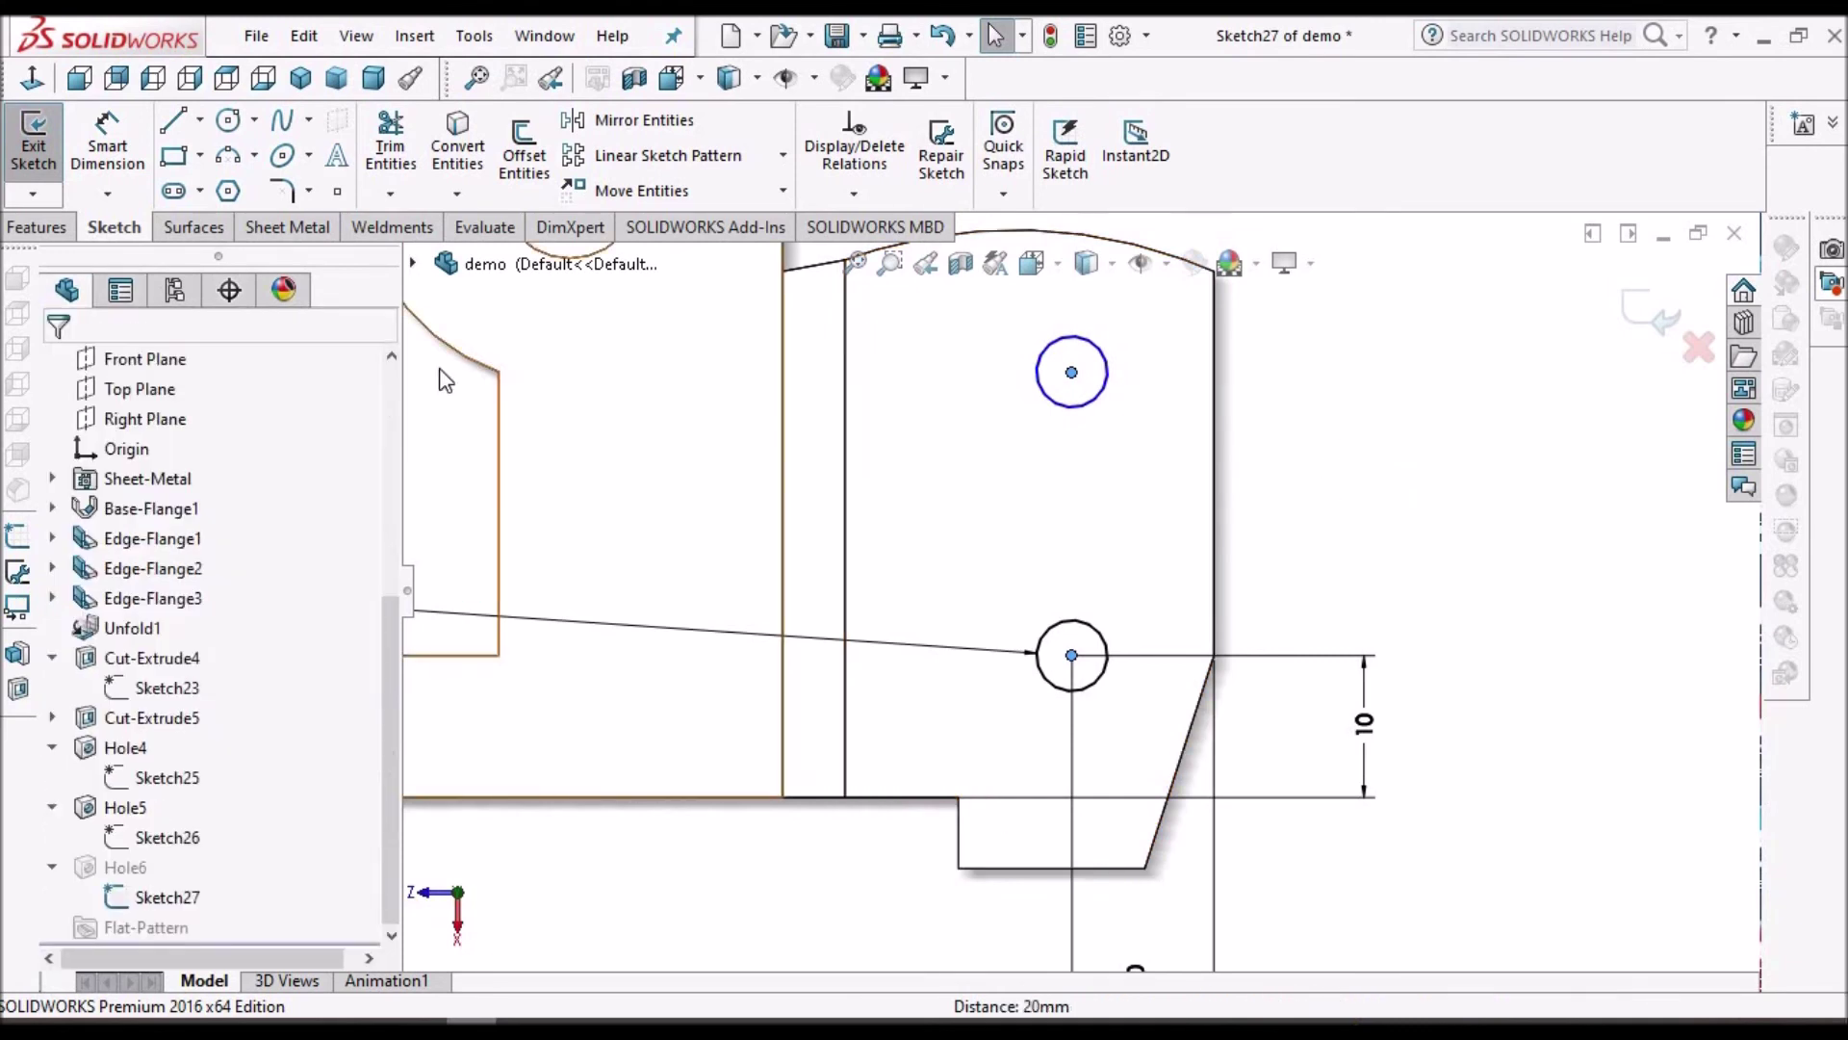
# Step: Dimension the vertical spacing between the two hole centres as 20 mm
pyautogui.press('d')
pyautogui.click(1072, 660)
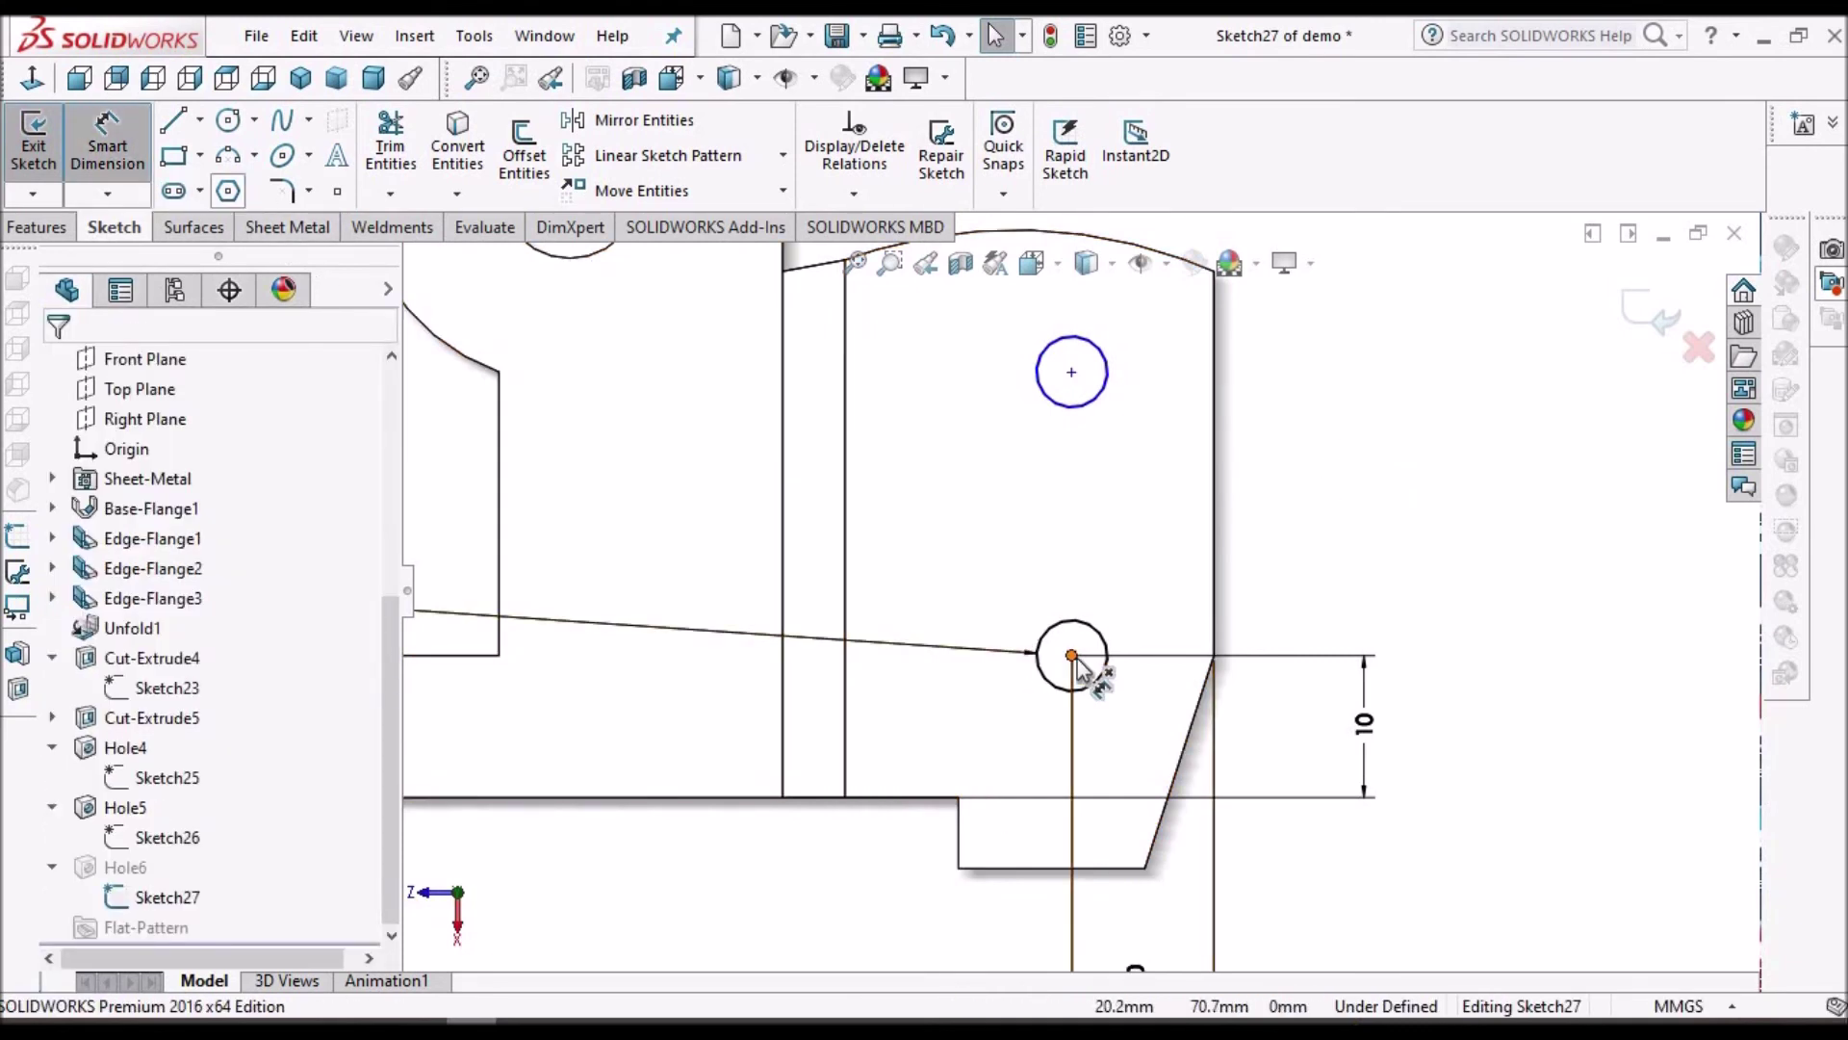
pyautogui.click(1072, 373)
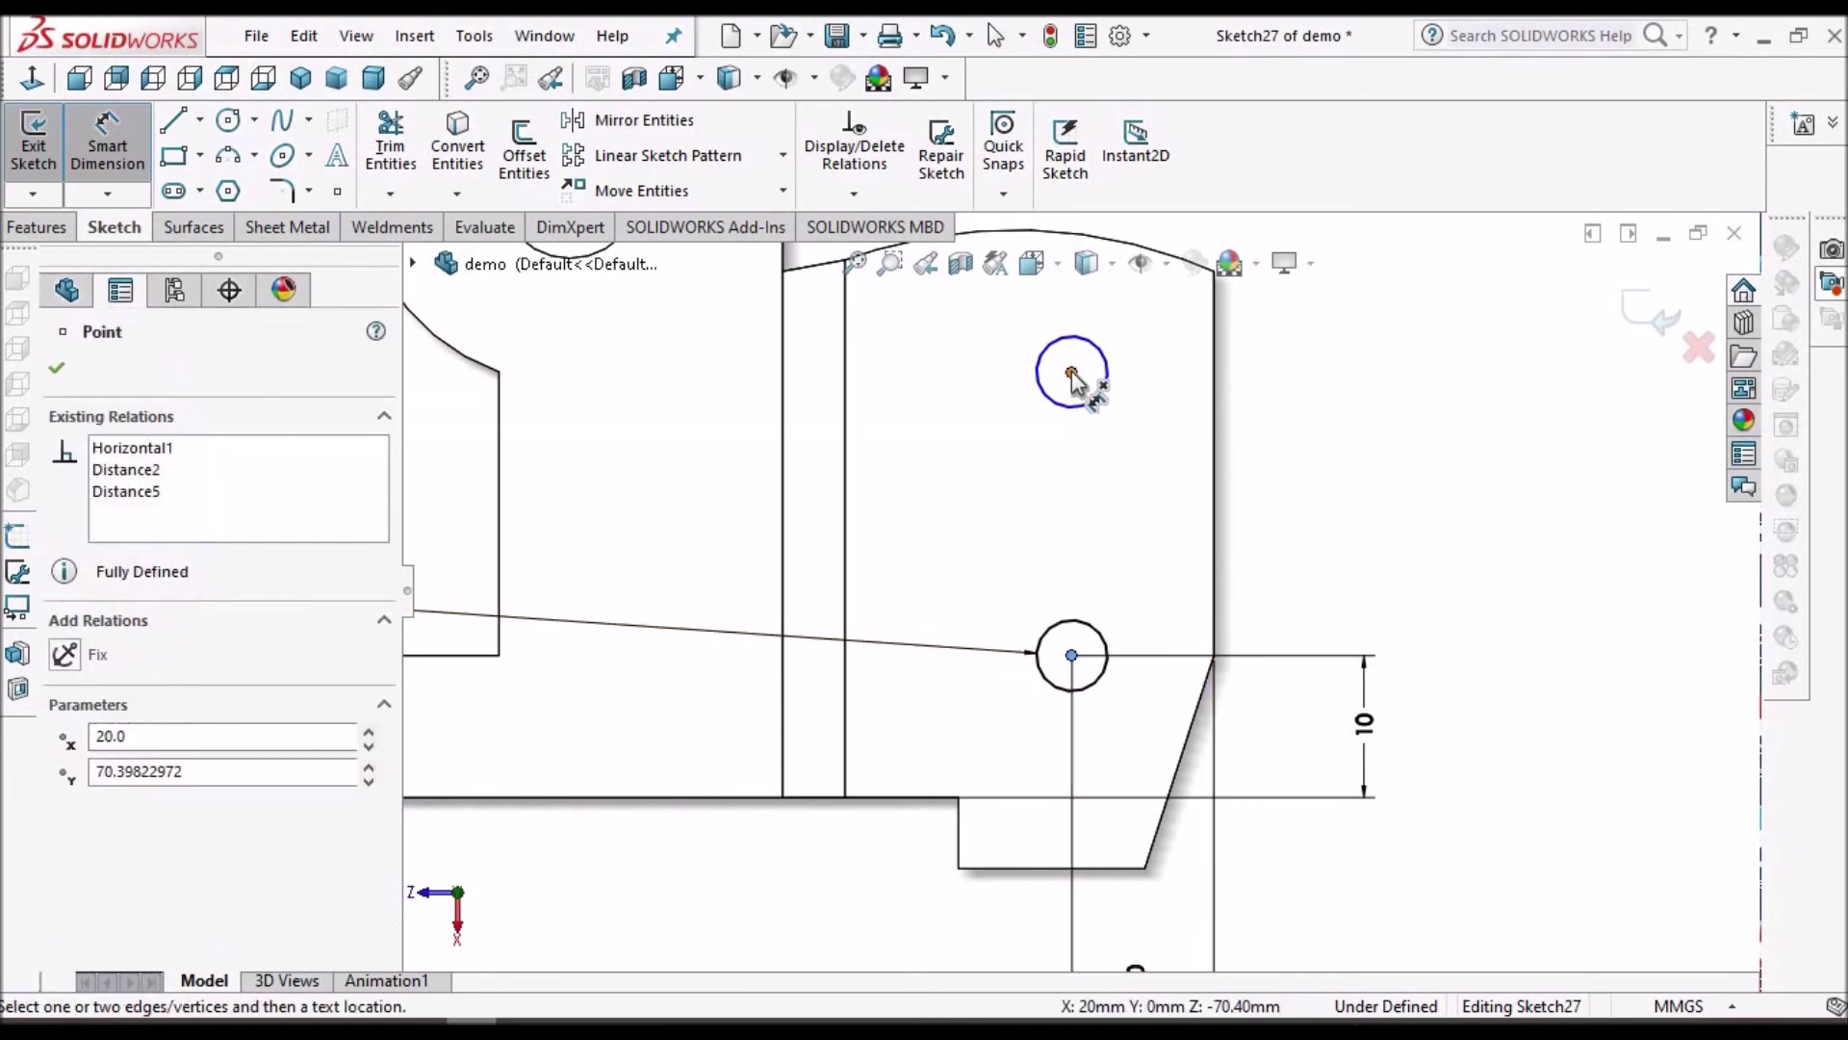
pyautogui.click(1323, 434)
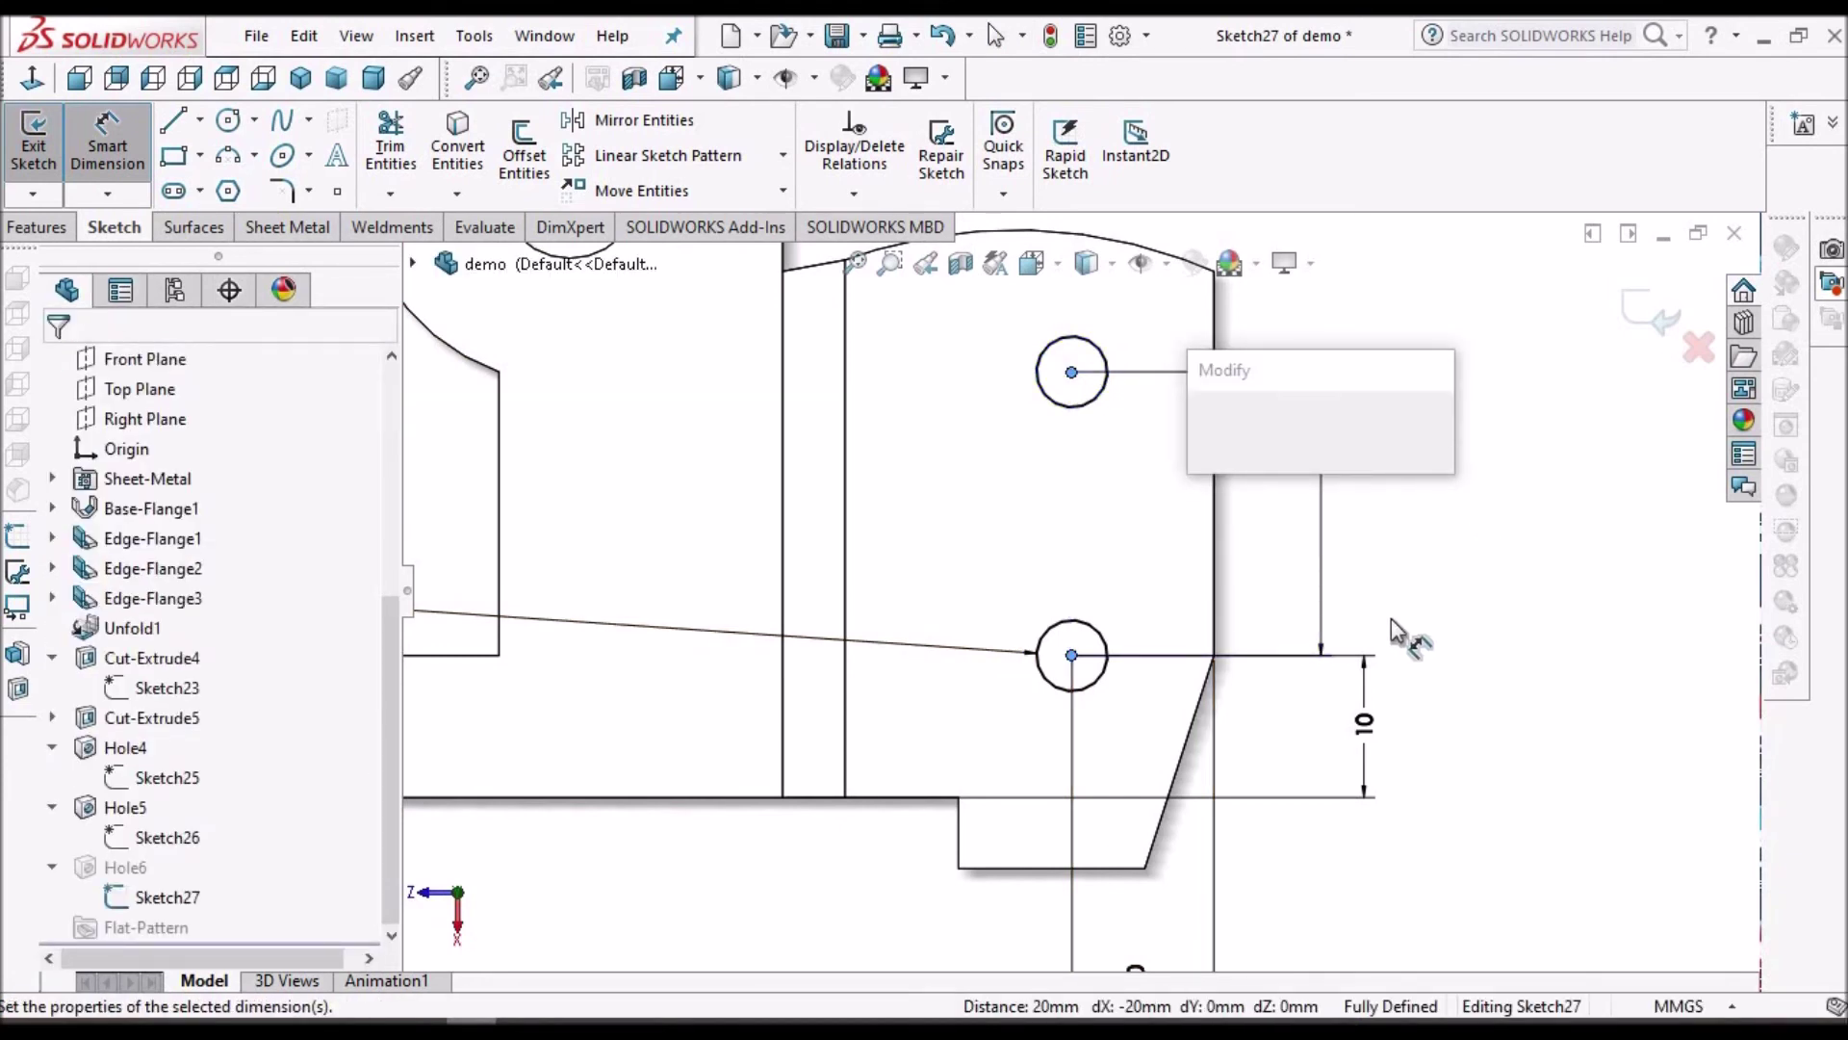
pyautogui.write('20')
pyautogui.press('Return')
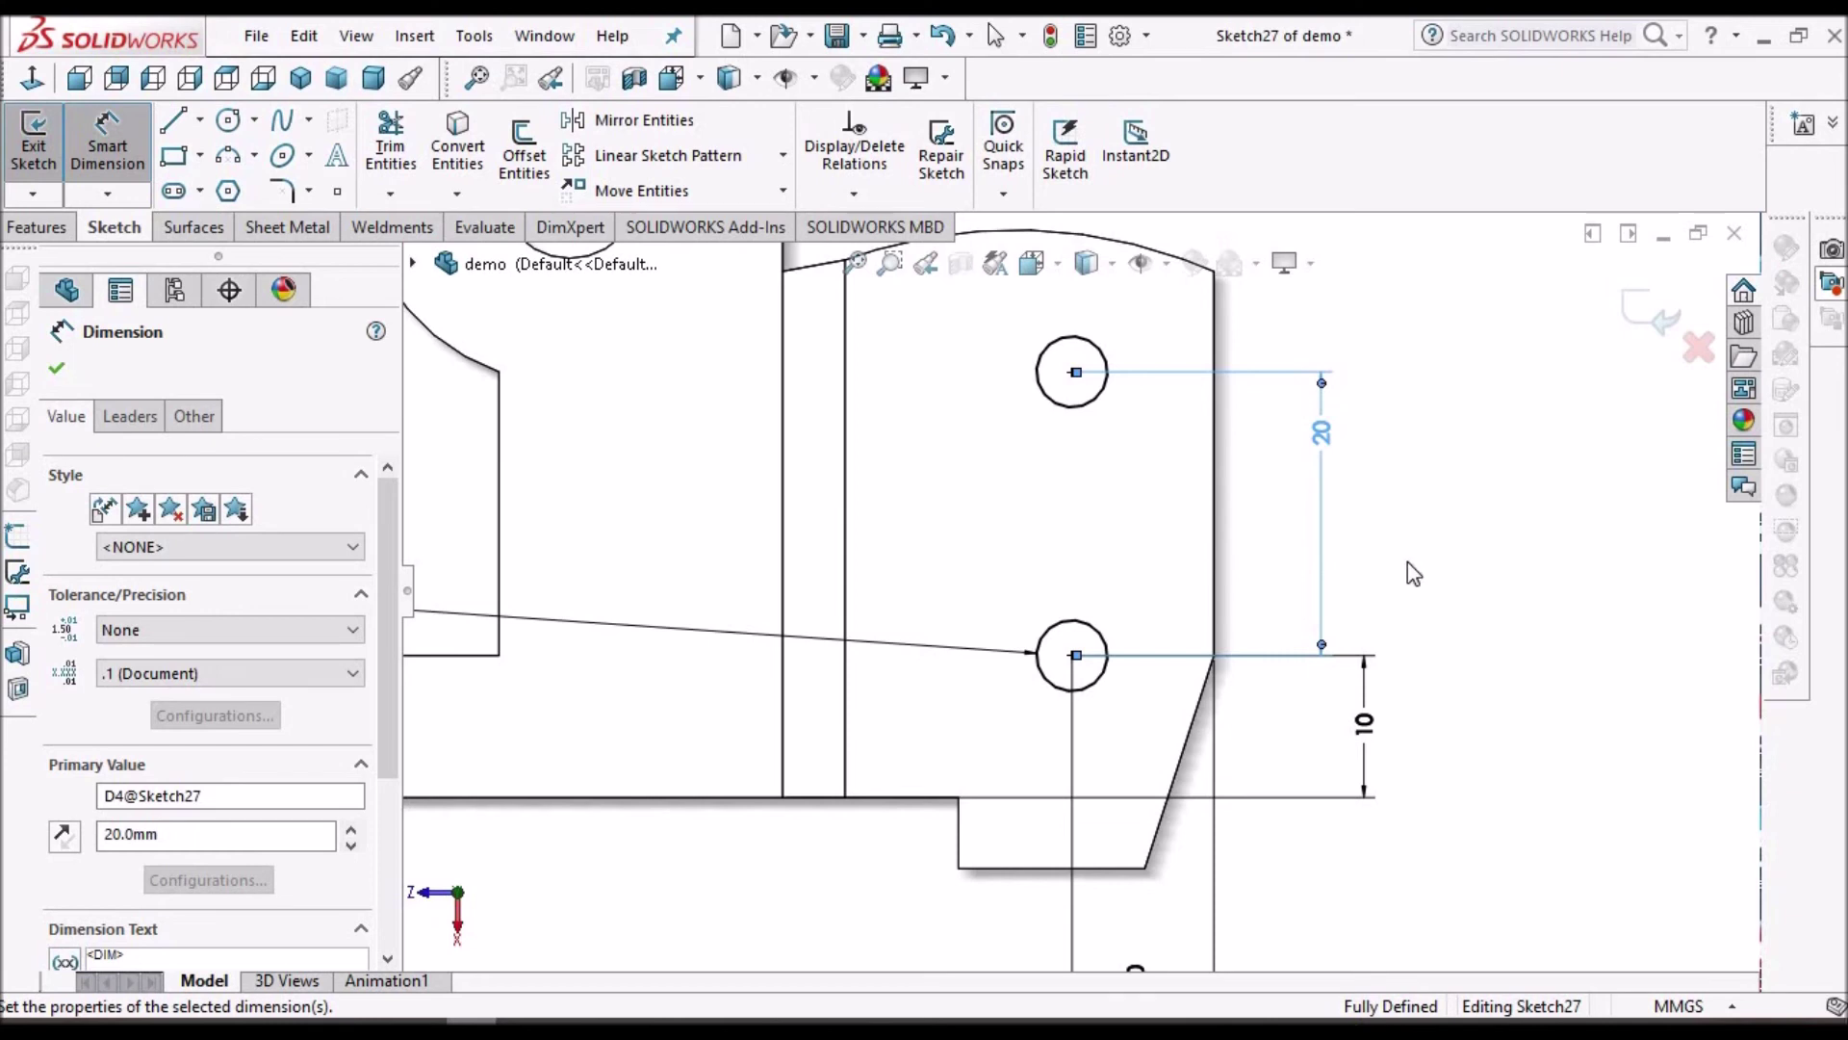
pyautogui.click(1434, 549)
pyautogui.press('z')
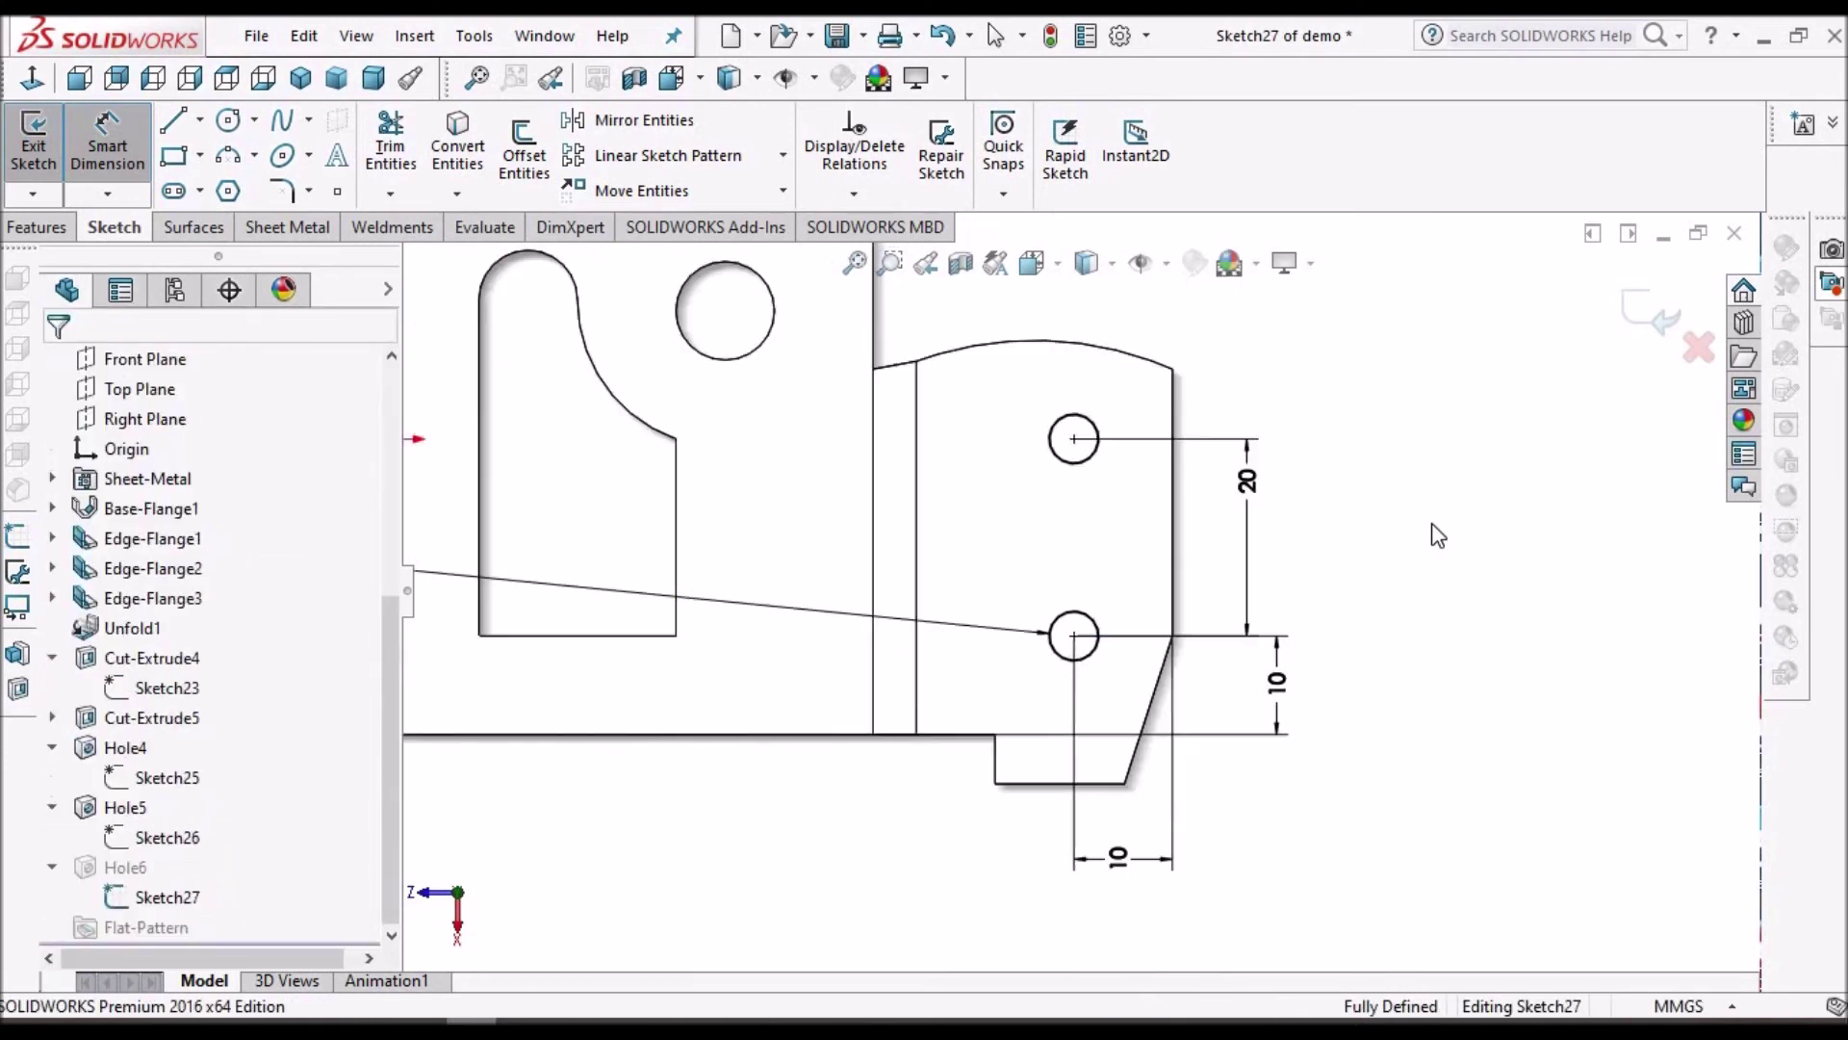
pyautogui.press('z')
pyautogui.press('z')
pyautogui.hotkey('ctrl', 'Right')
pyautogui.hotkey('ctrl', 'Down')
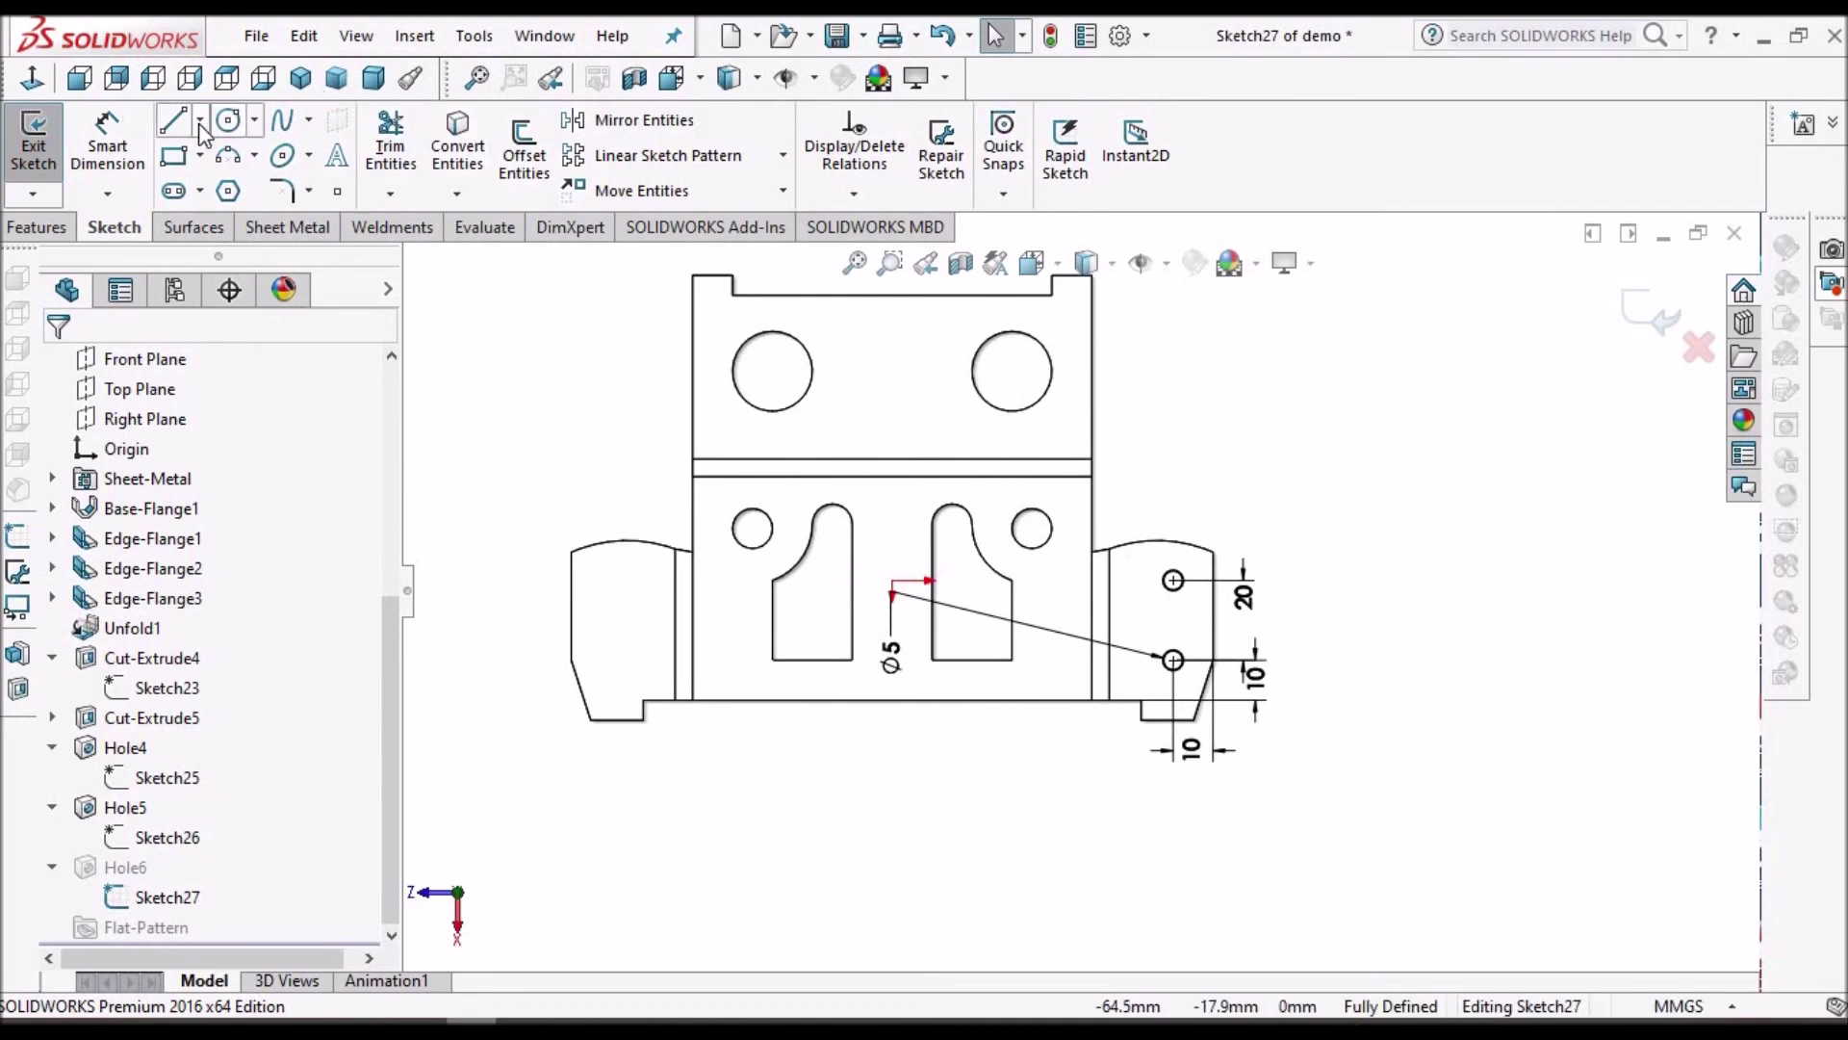
# Step: Draw a vertical centreline from the sketch origin down to the bottom edge
pyautogui.click(199, 122)
pyautogui.scroll(-1, 899, 609)
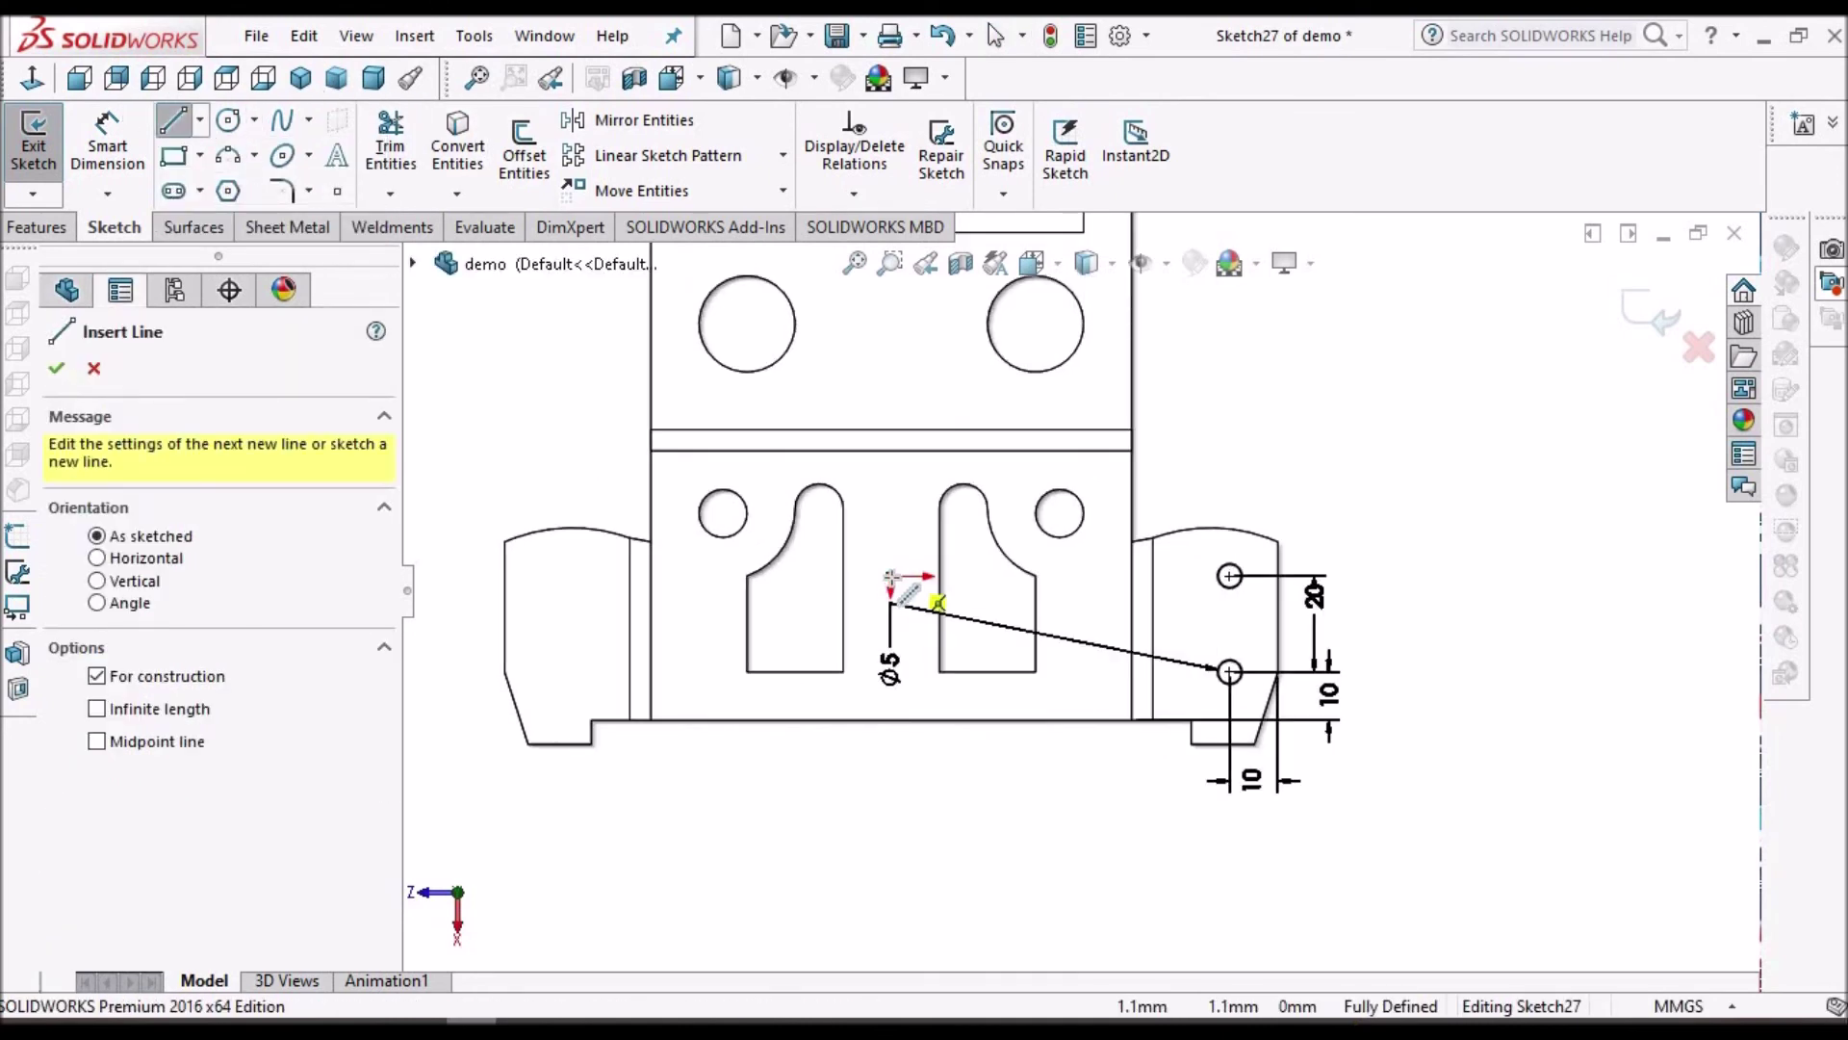
pyautogui.click(899, 612)
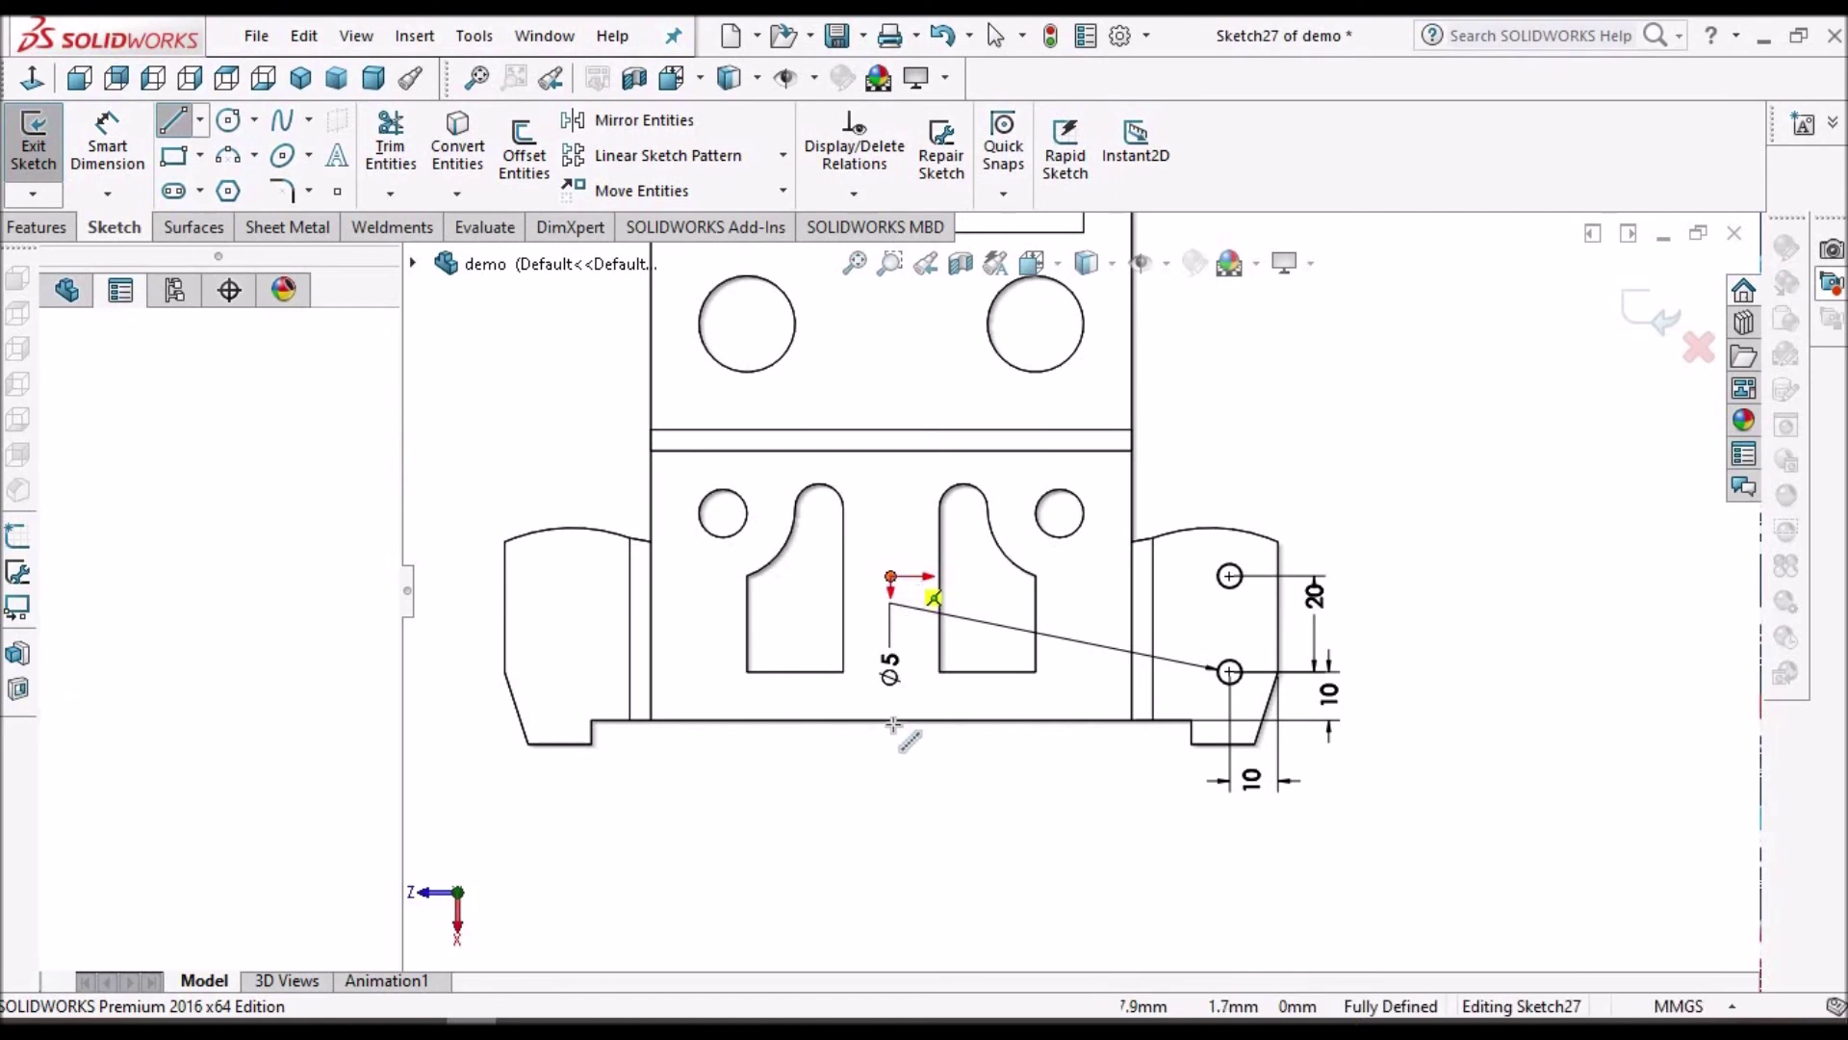
pyautogui.click(891, 720)
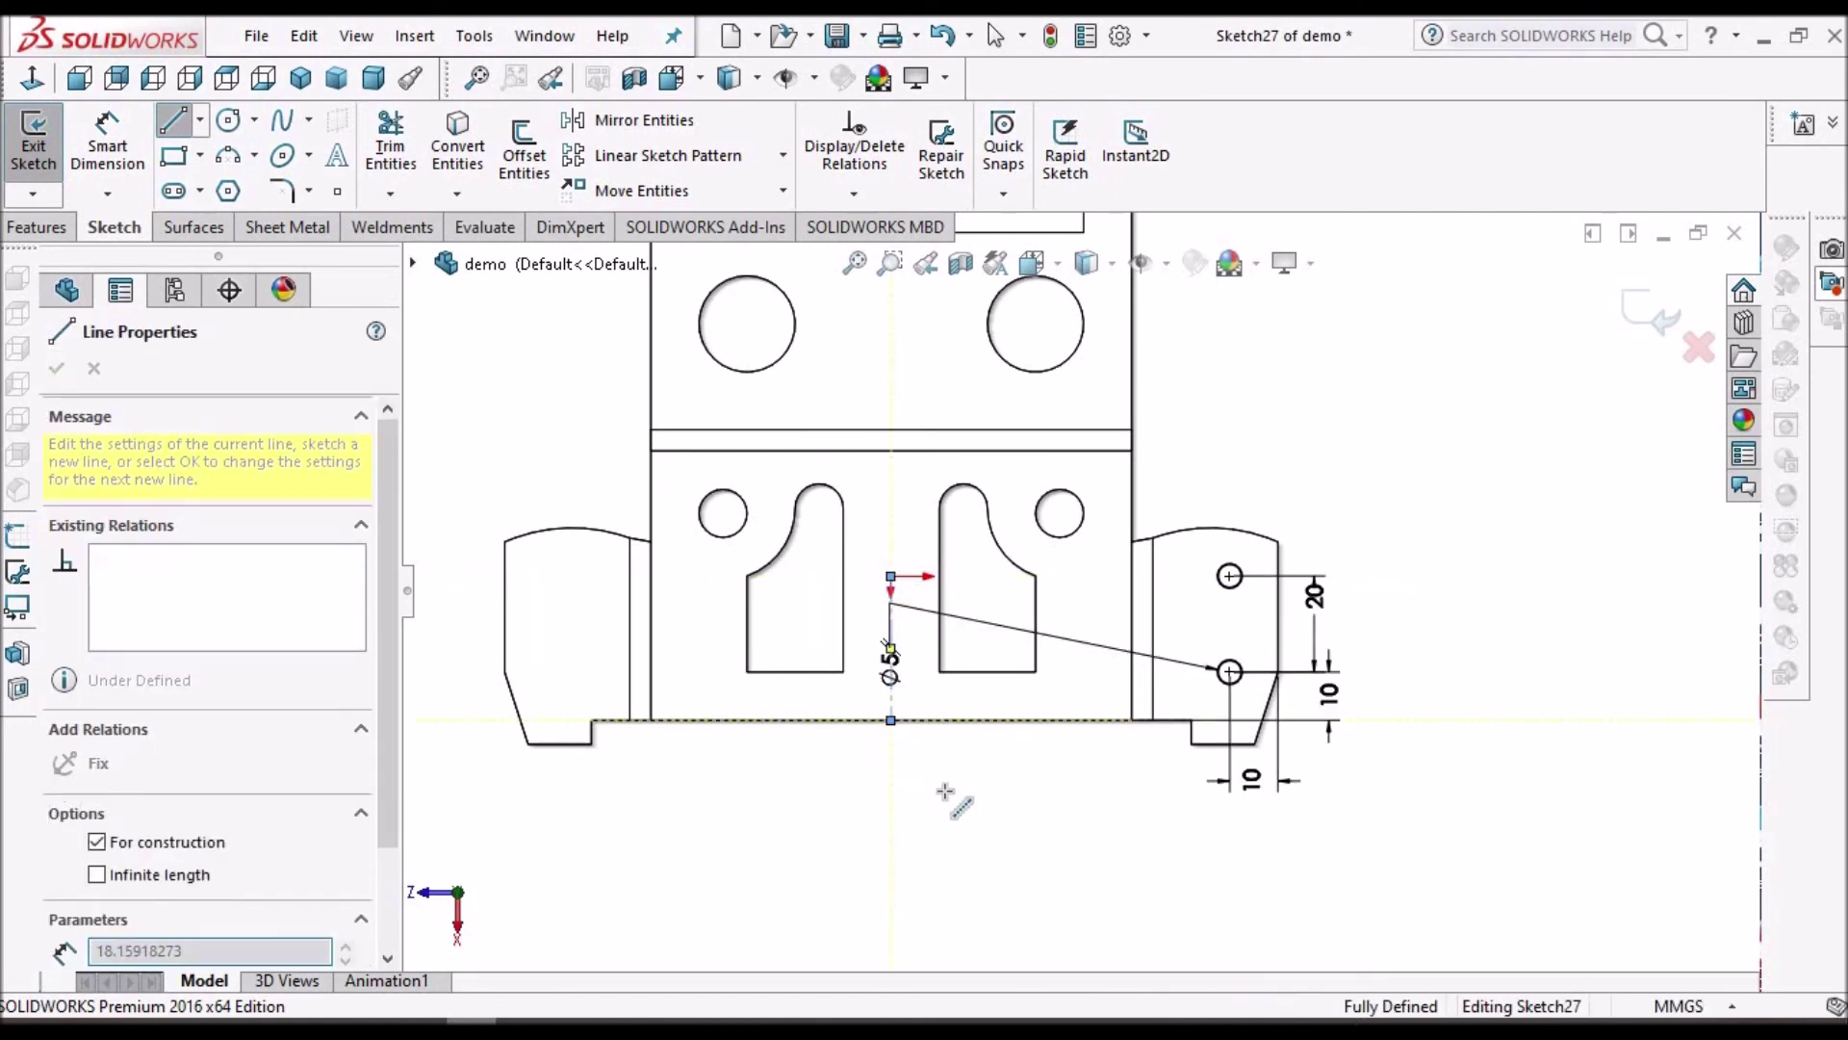
pyautogui.rightClick(949, 799)
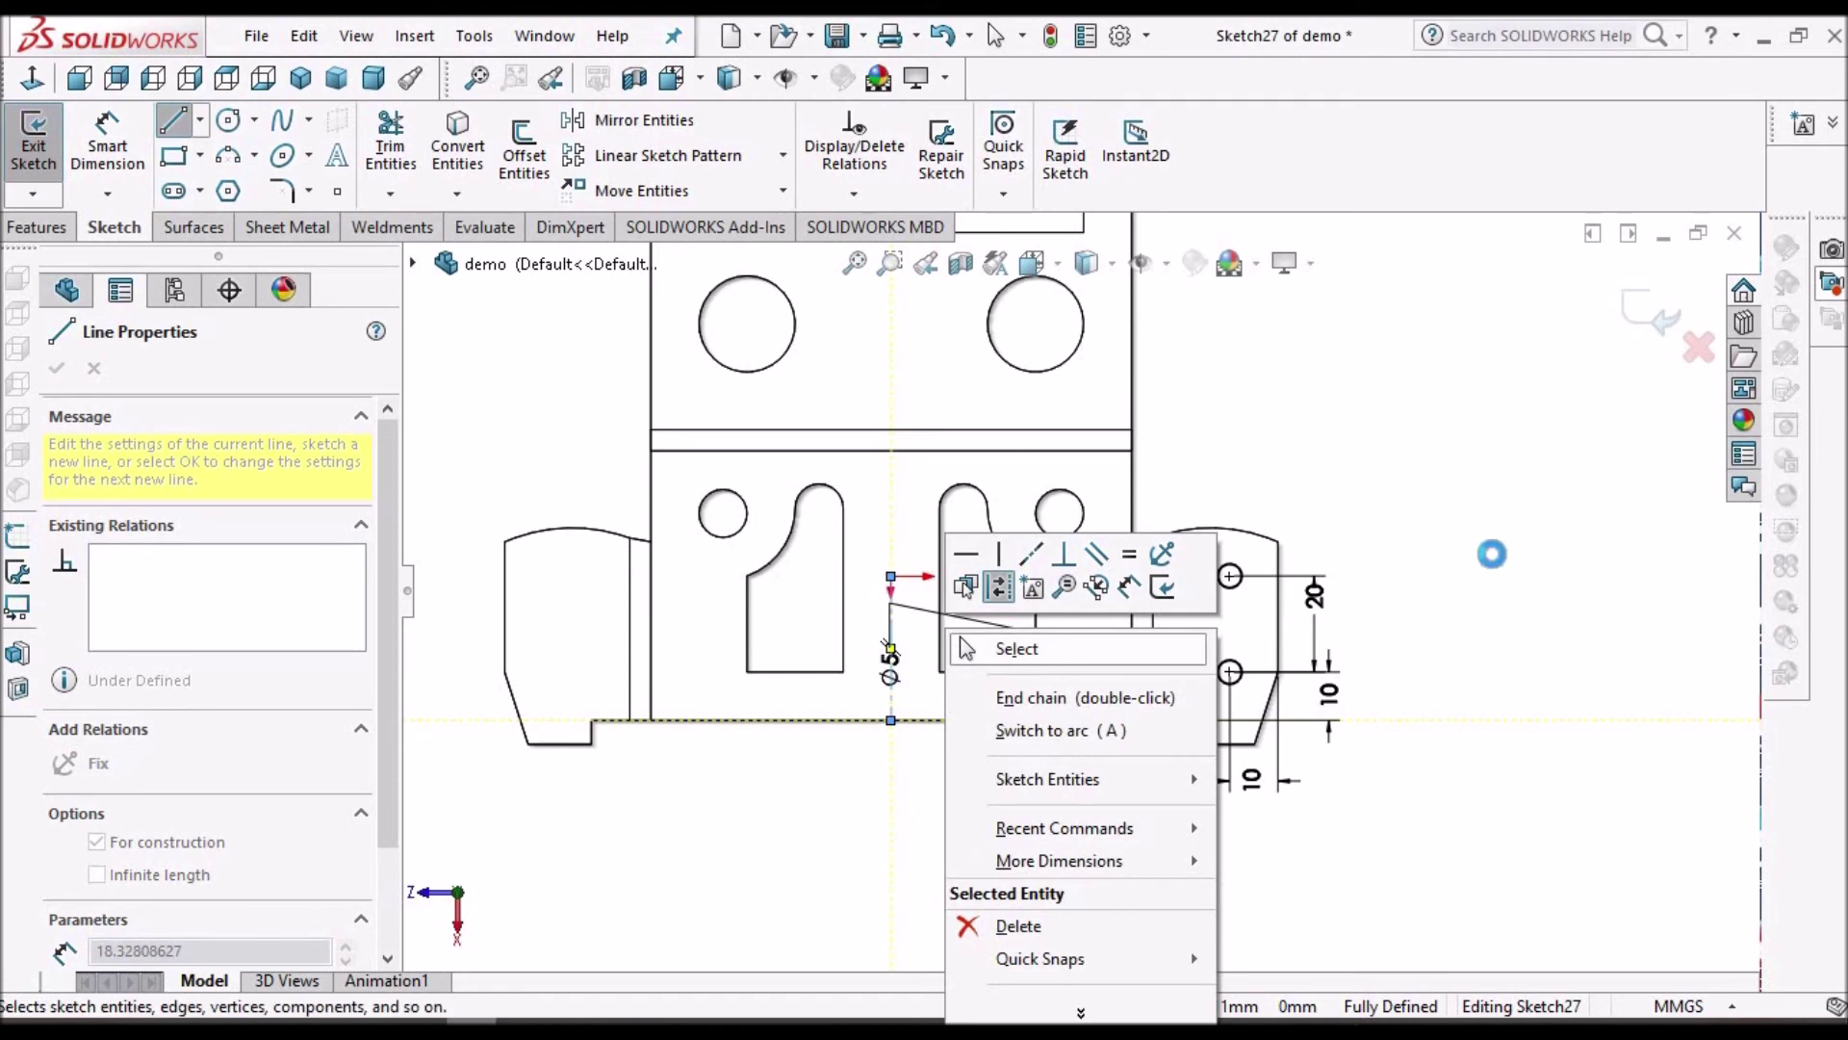
pyautogui.click(1551, 491)
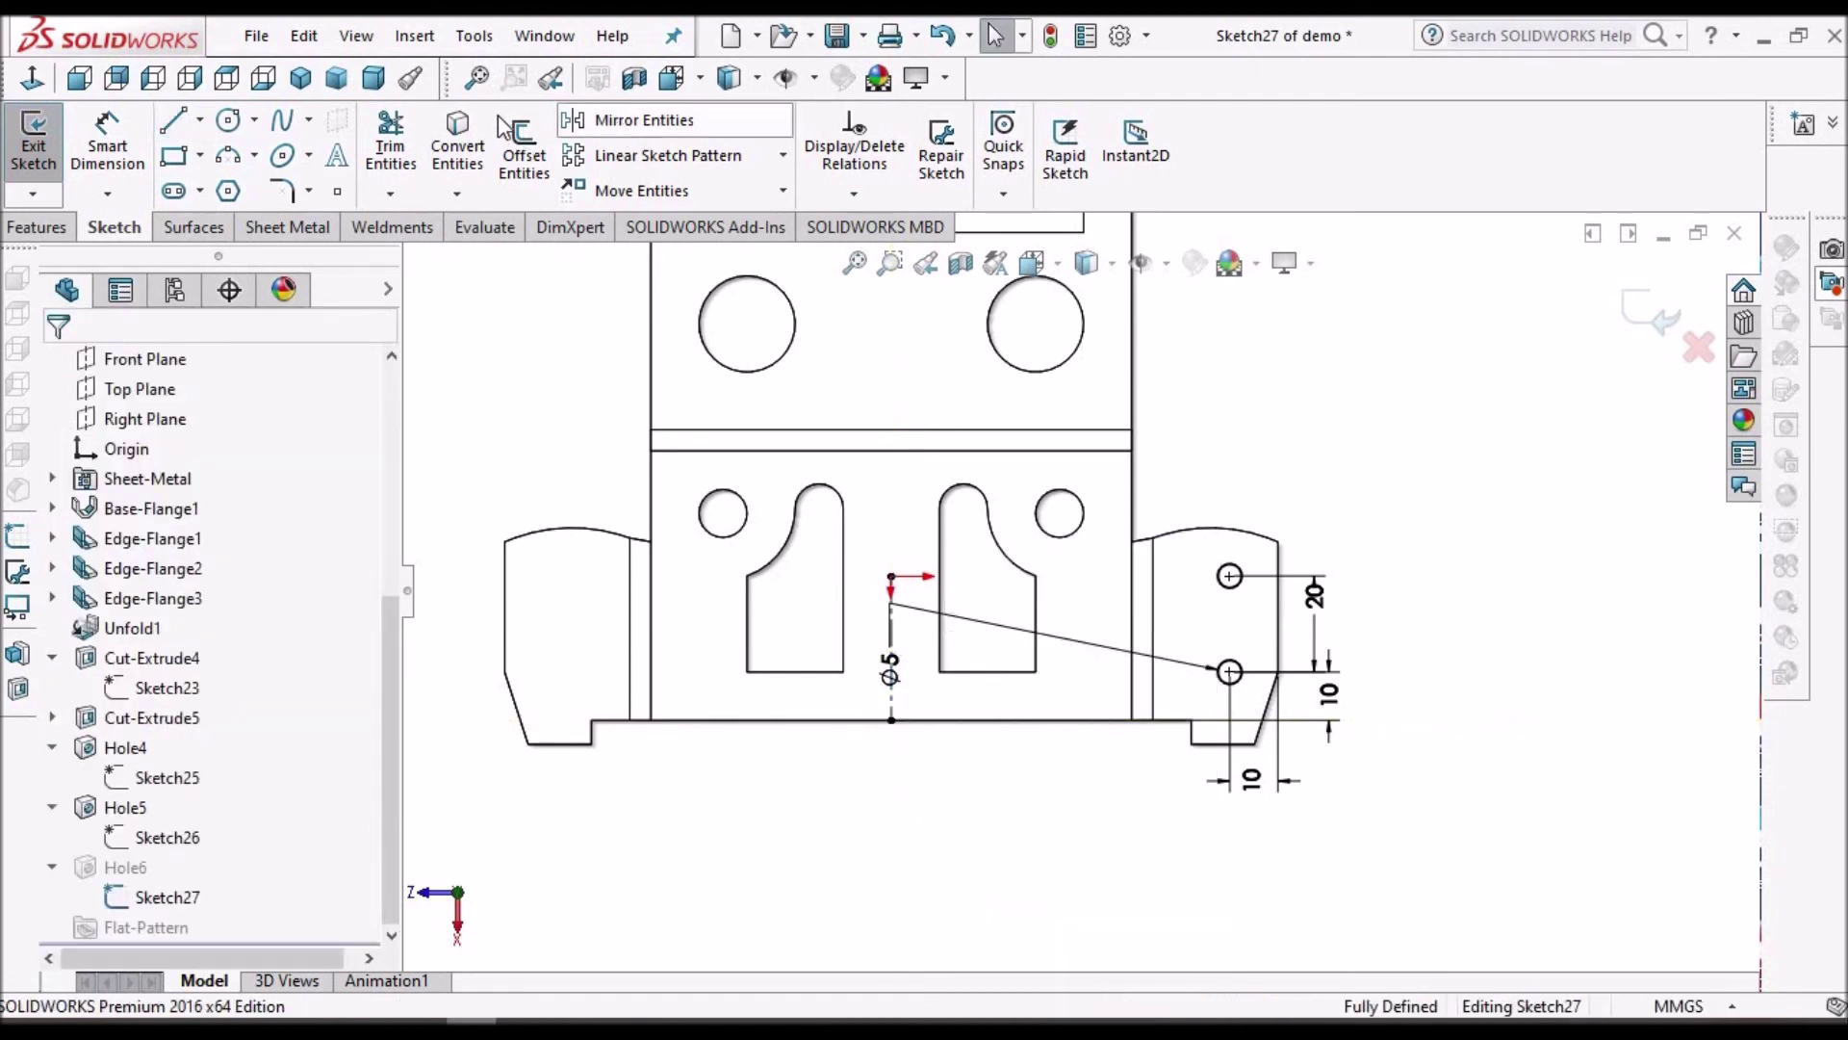
# Step: Mirror the two right-tab holes about the centreline onto the left tab
pyautogui.click(651, 128)
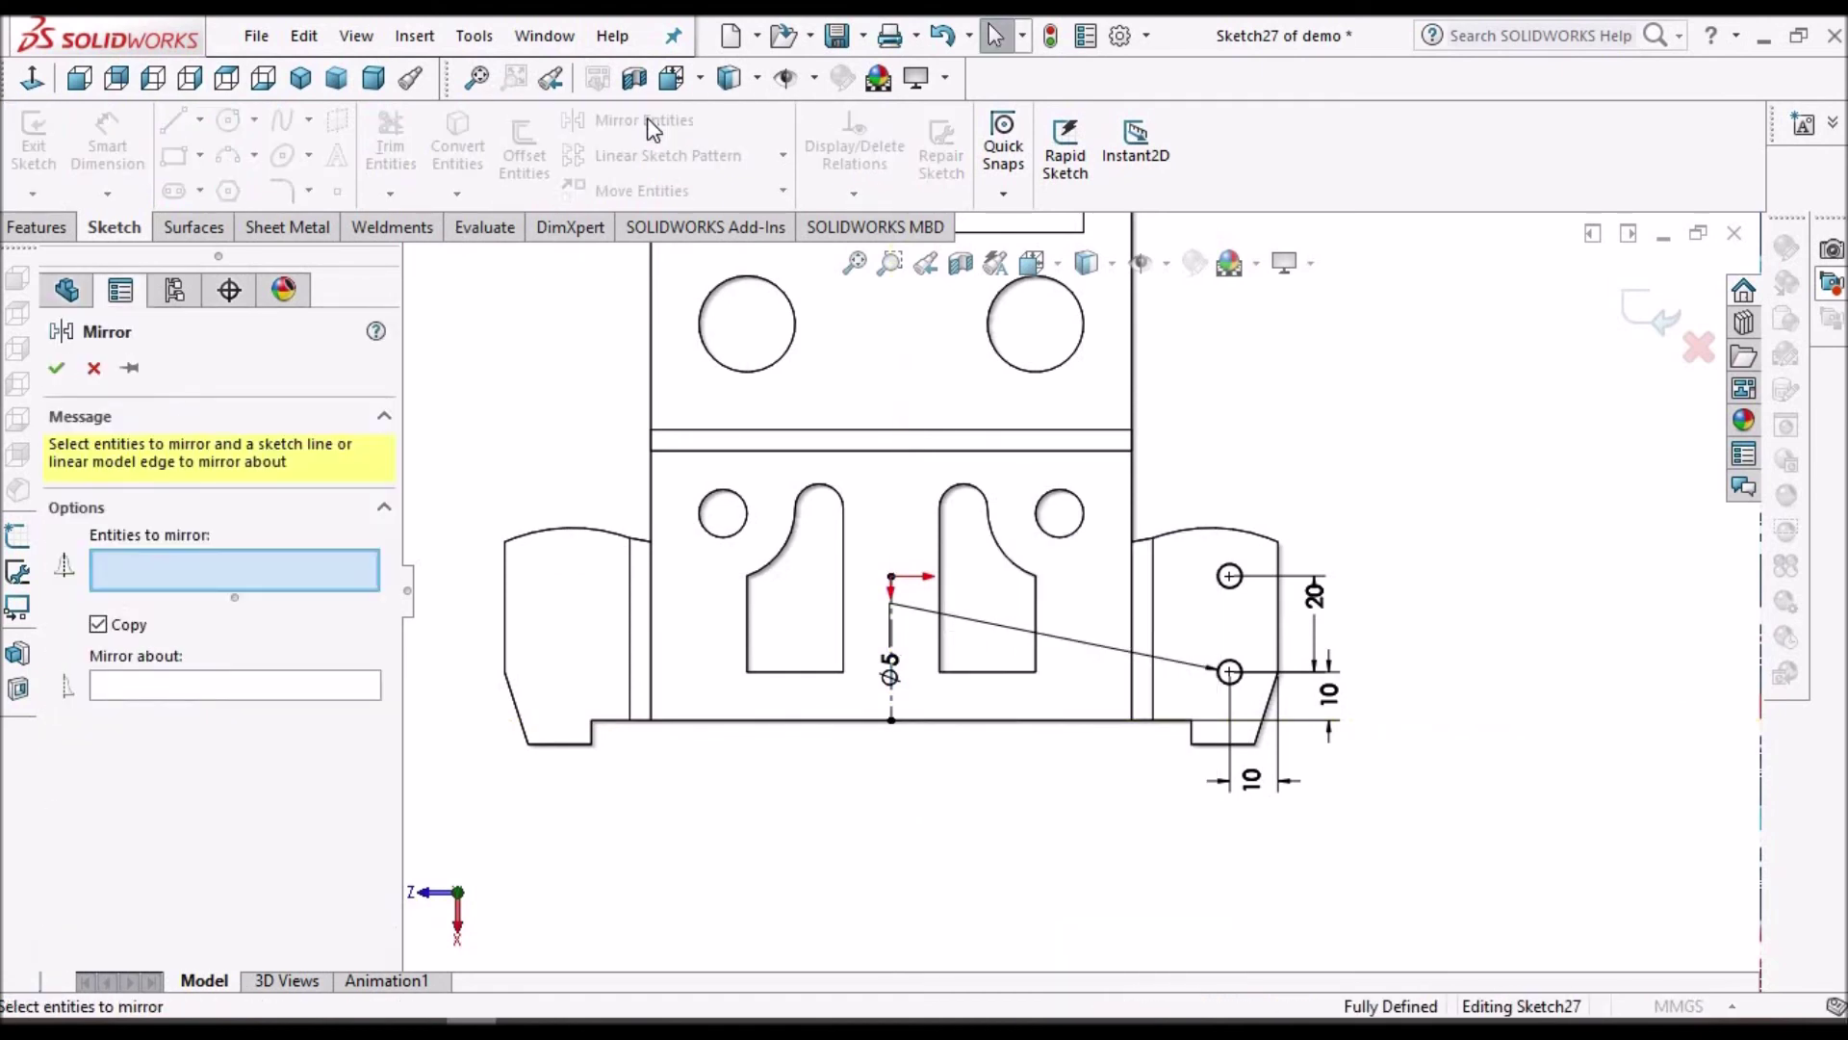
pyautogui.moveTo(1455, 472); pyautogui.dragTo(1175, 727)
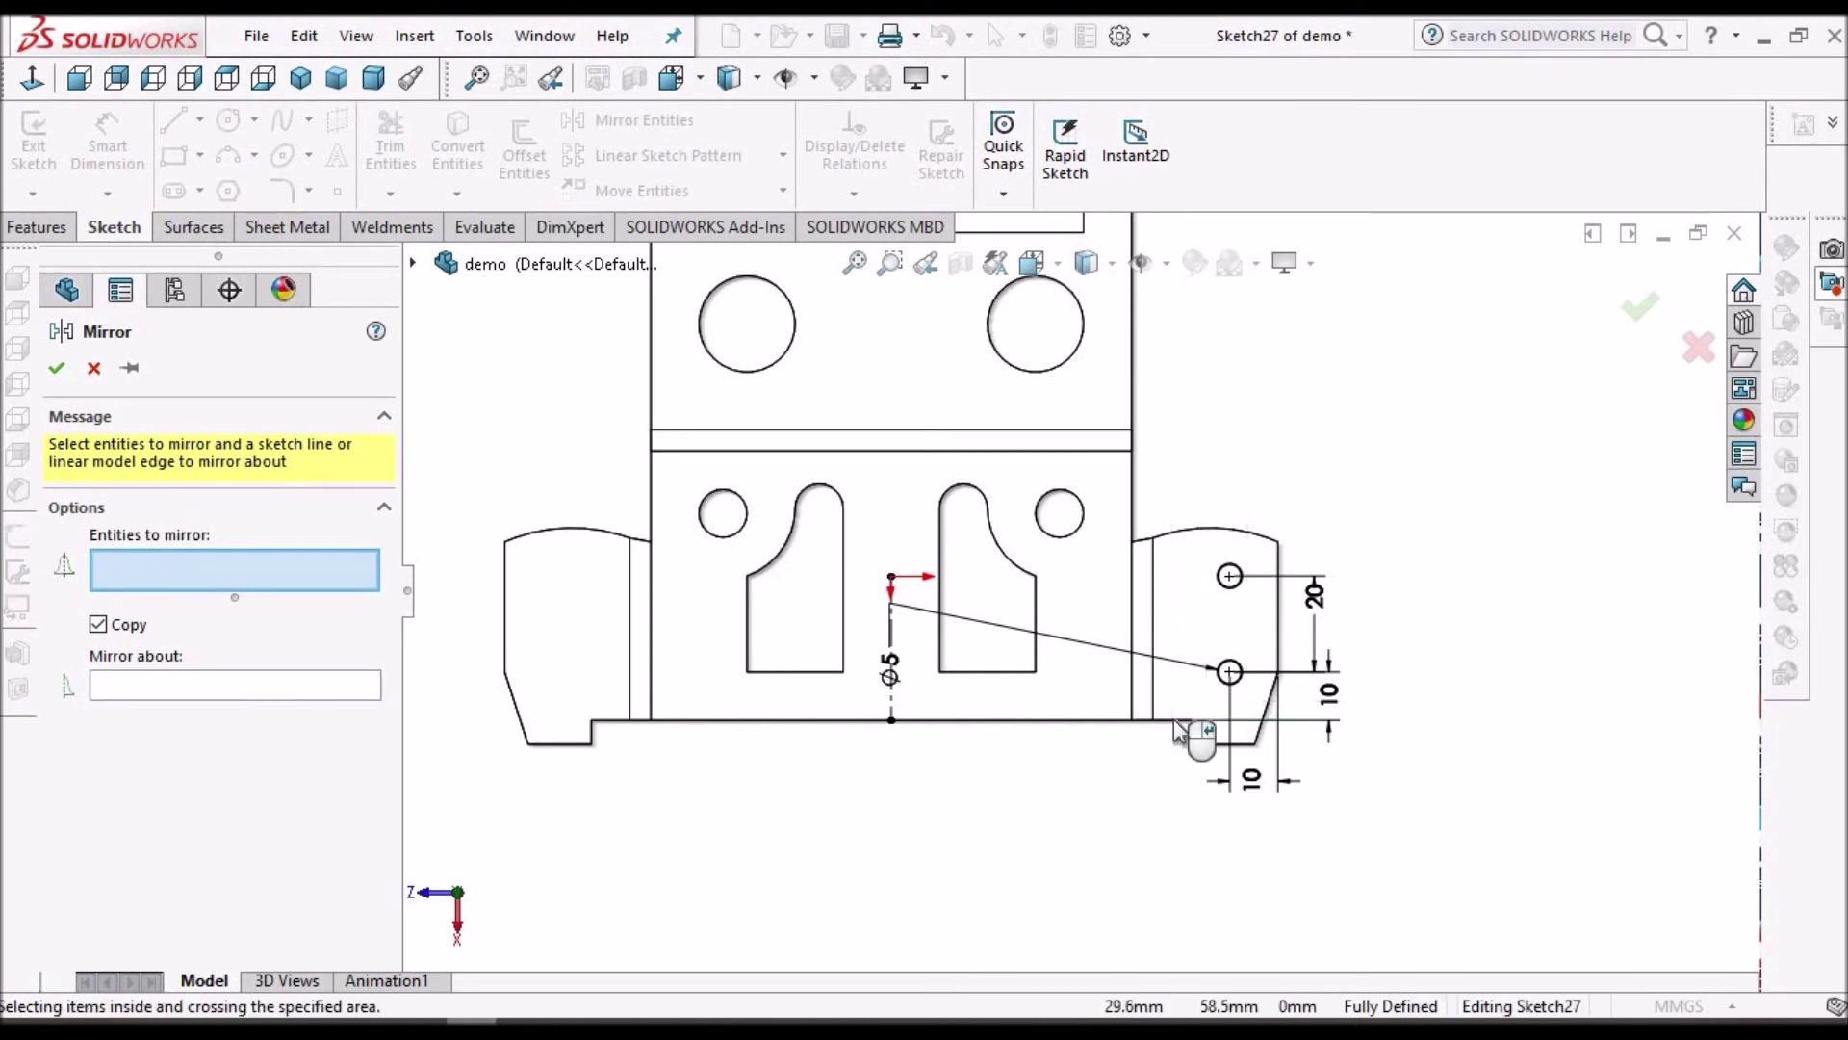
pyautogui.click(286, 714)
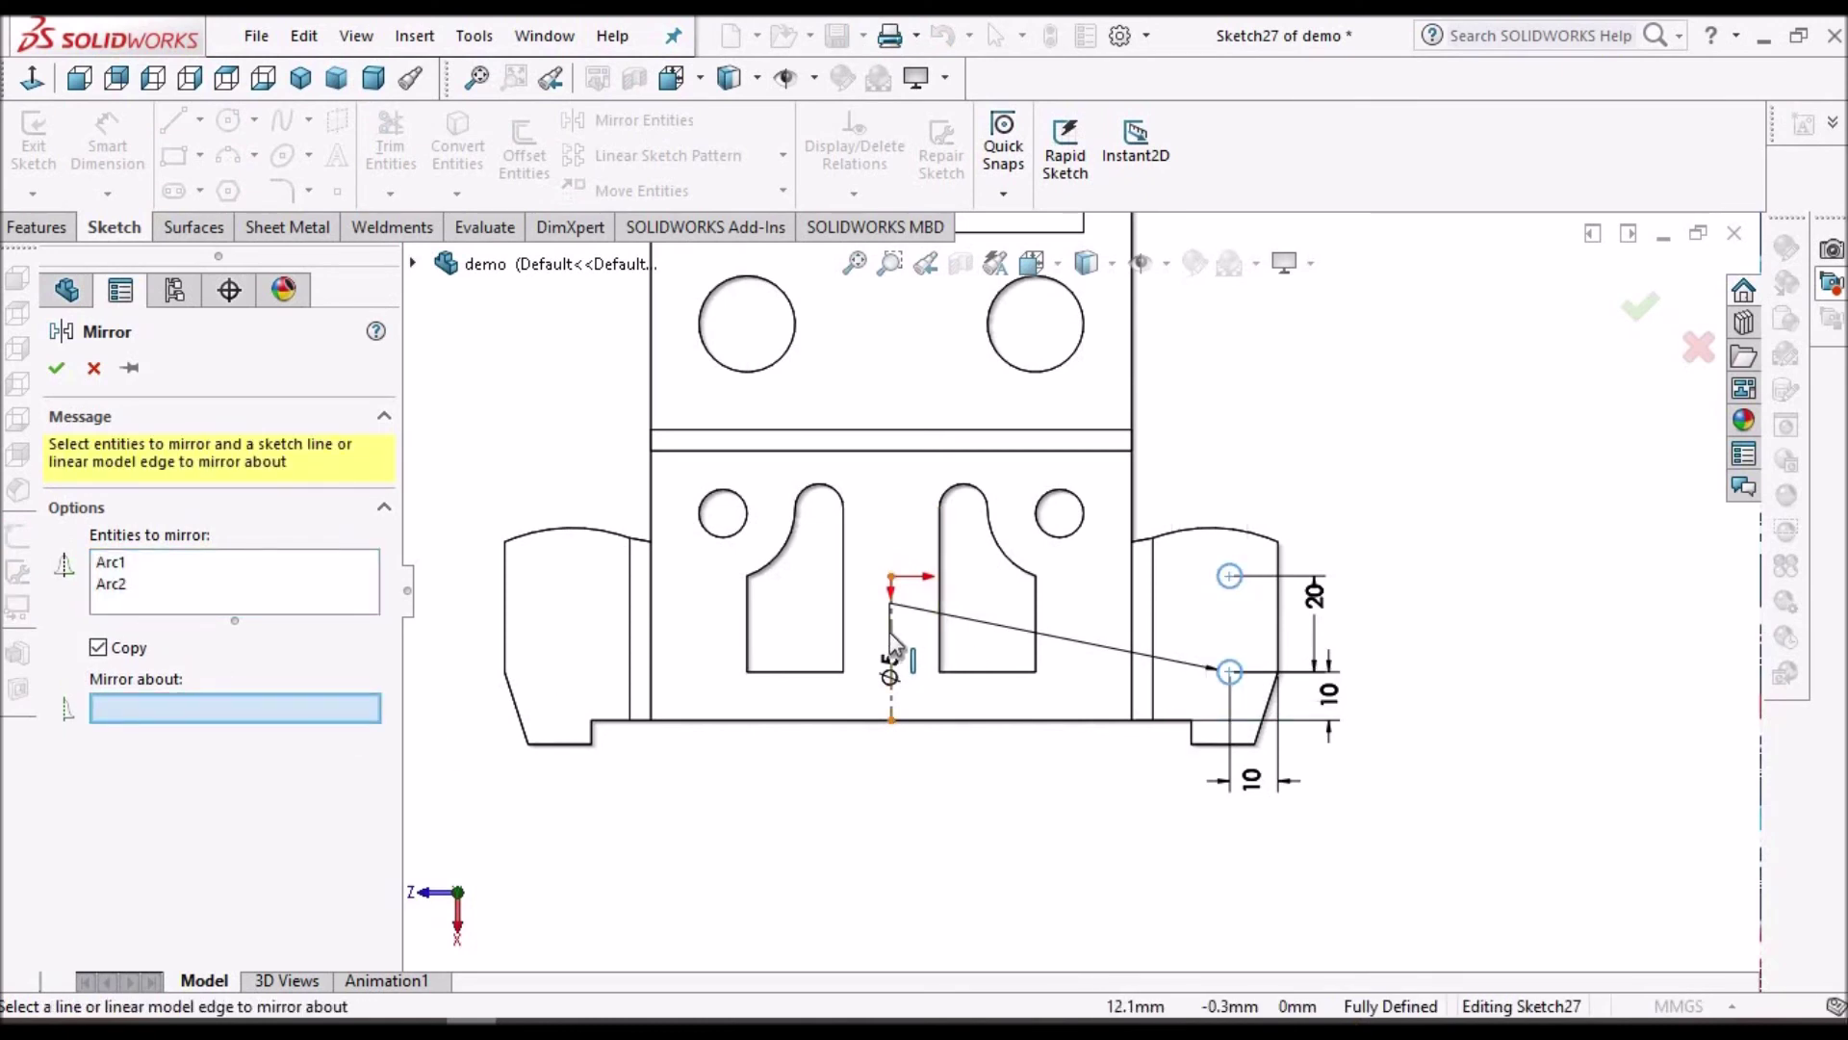
pyautogui.click(892, 637)
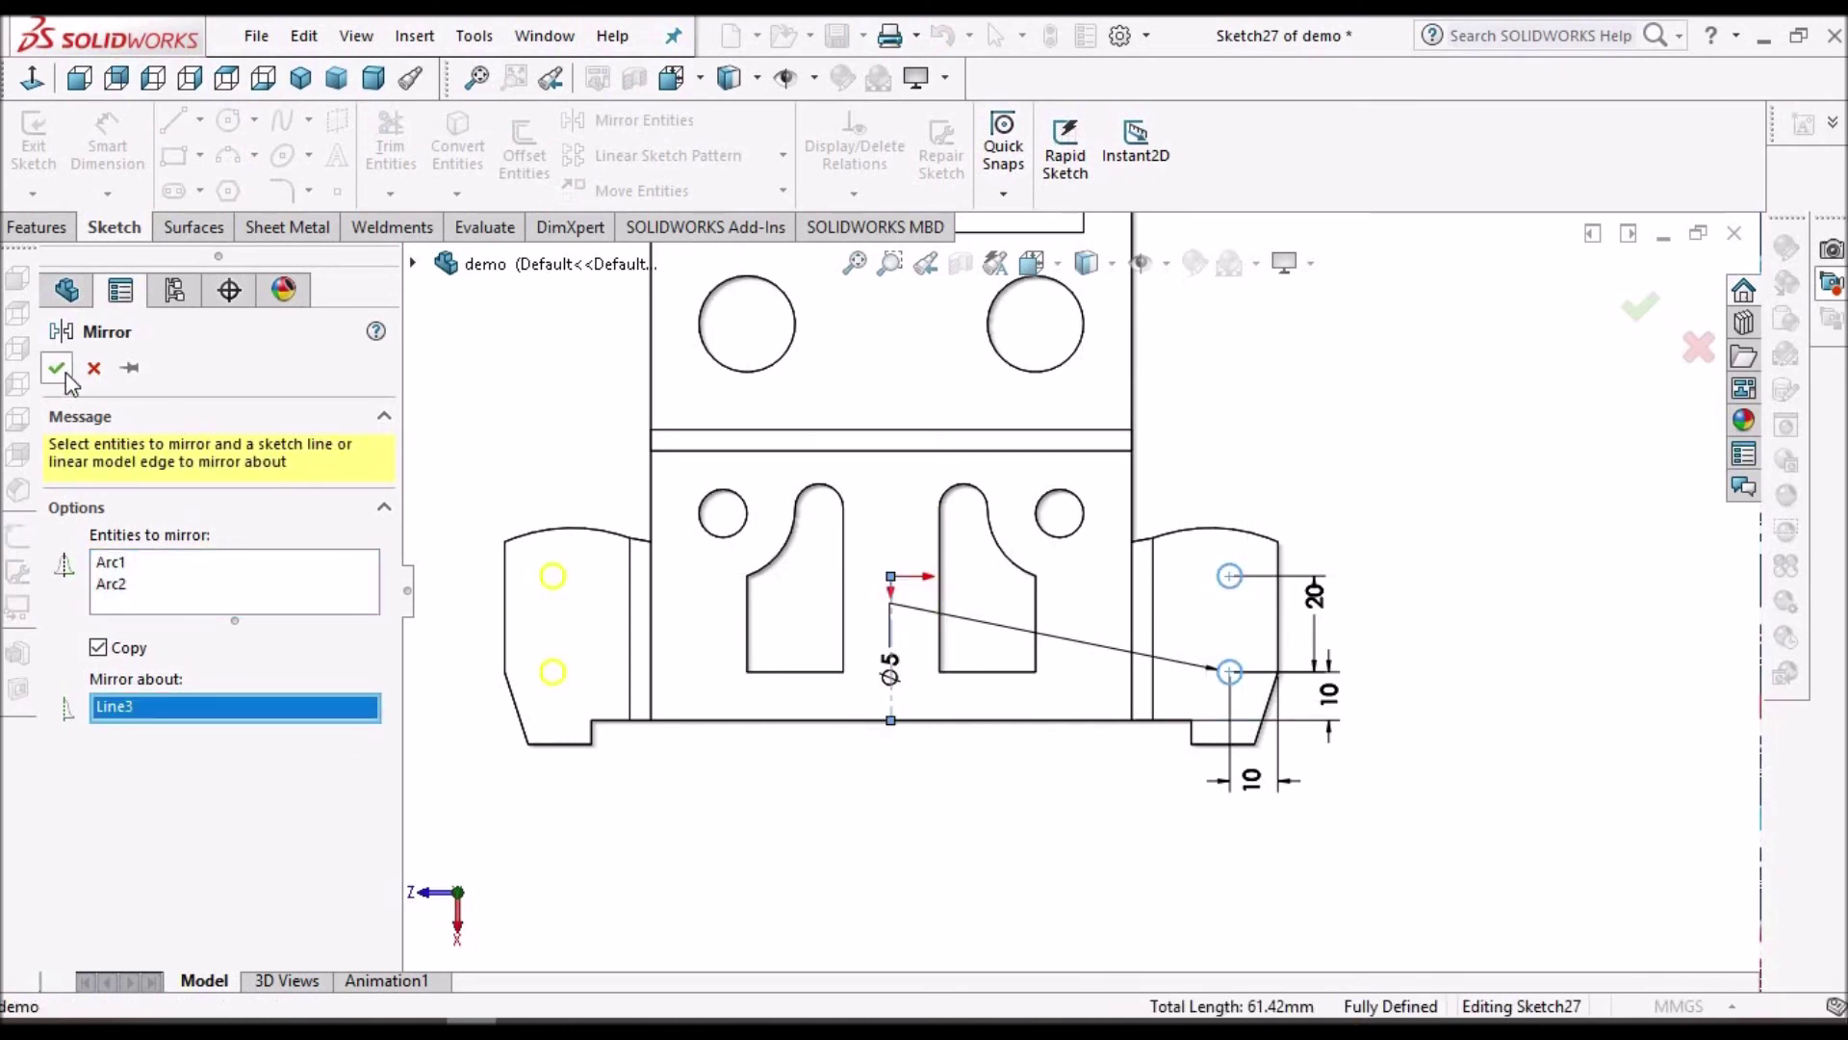
pyautogui.press('Return')
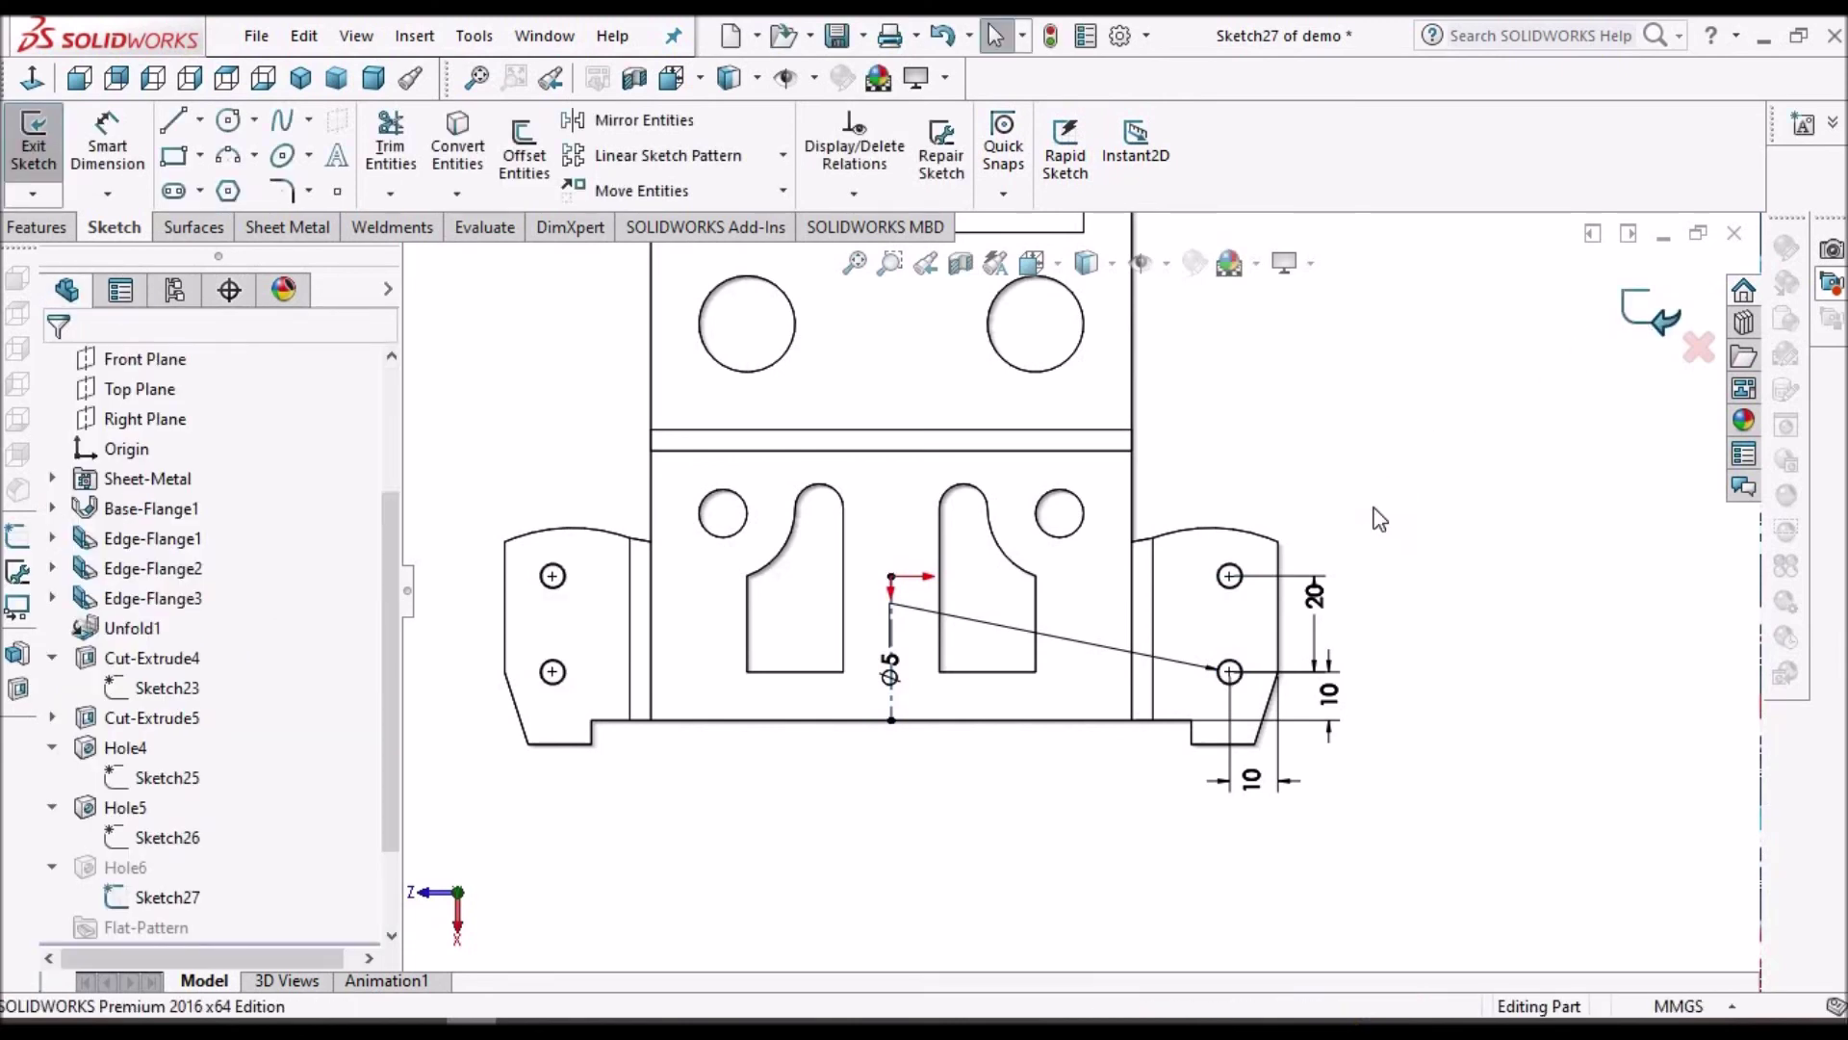
pyautogui.scroll(-3, 976, 666)
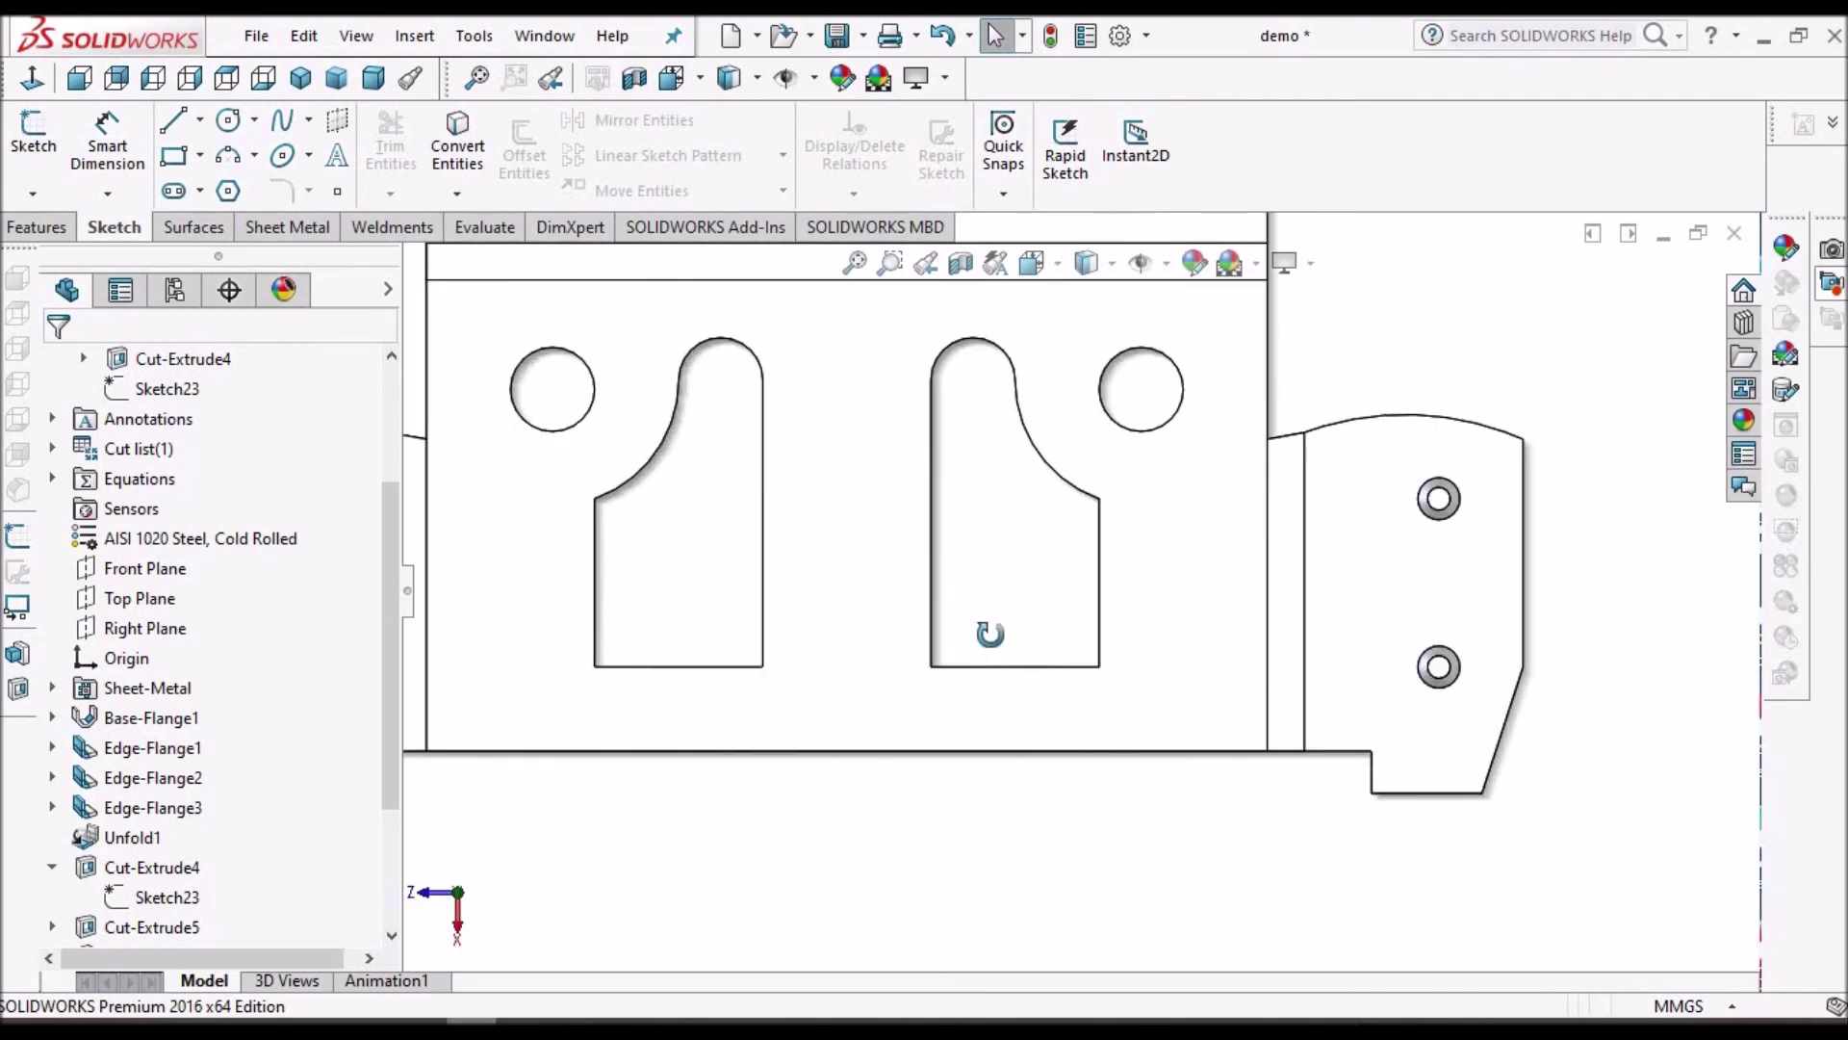
pyautogui.moveTo(989, 631); pyautogui.dragTo(1085, 606, button='middle')
pyautogui.scroll(3, 1089, 599)
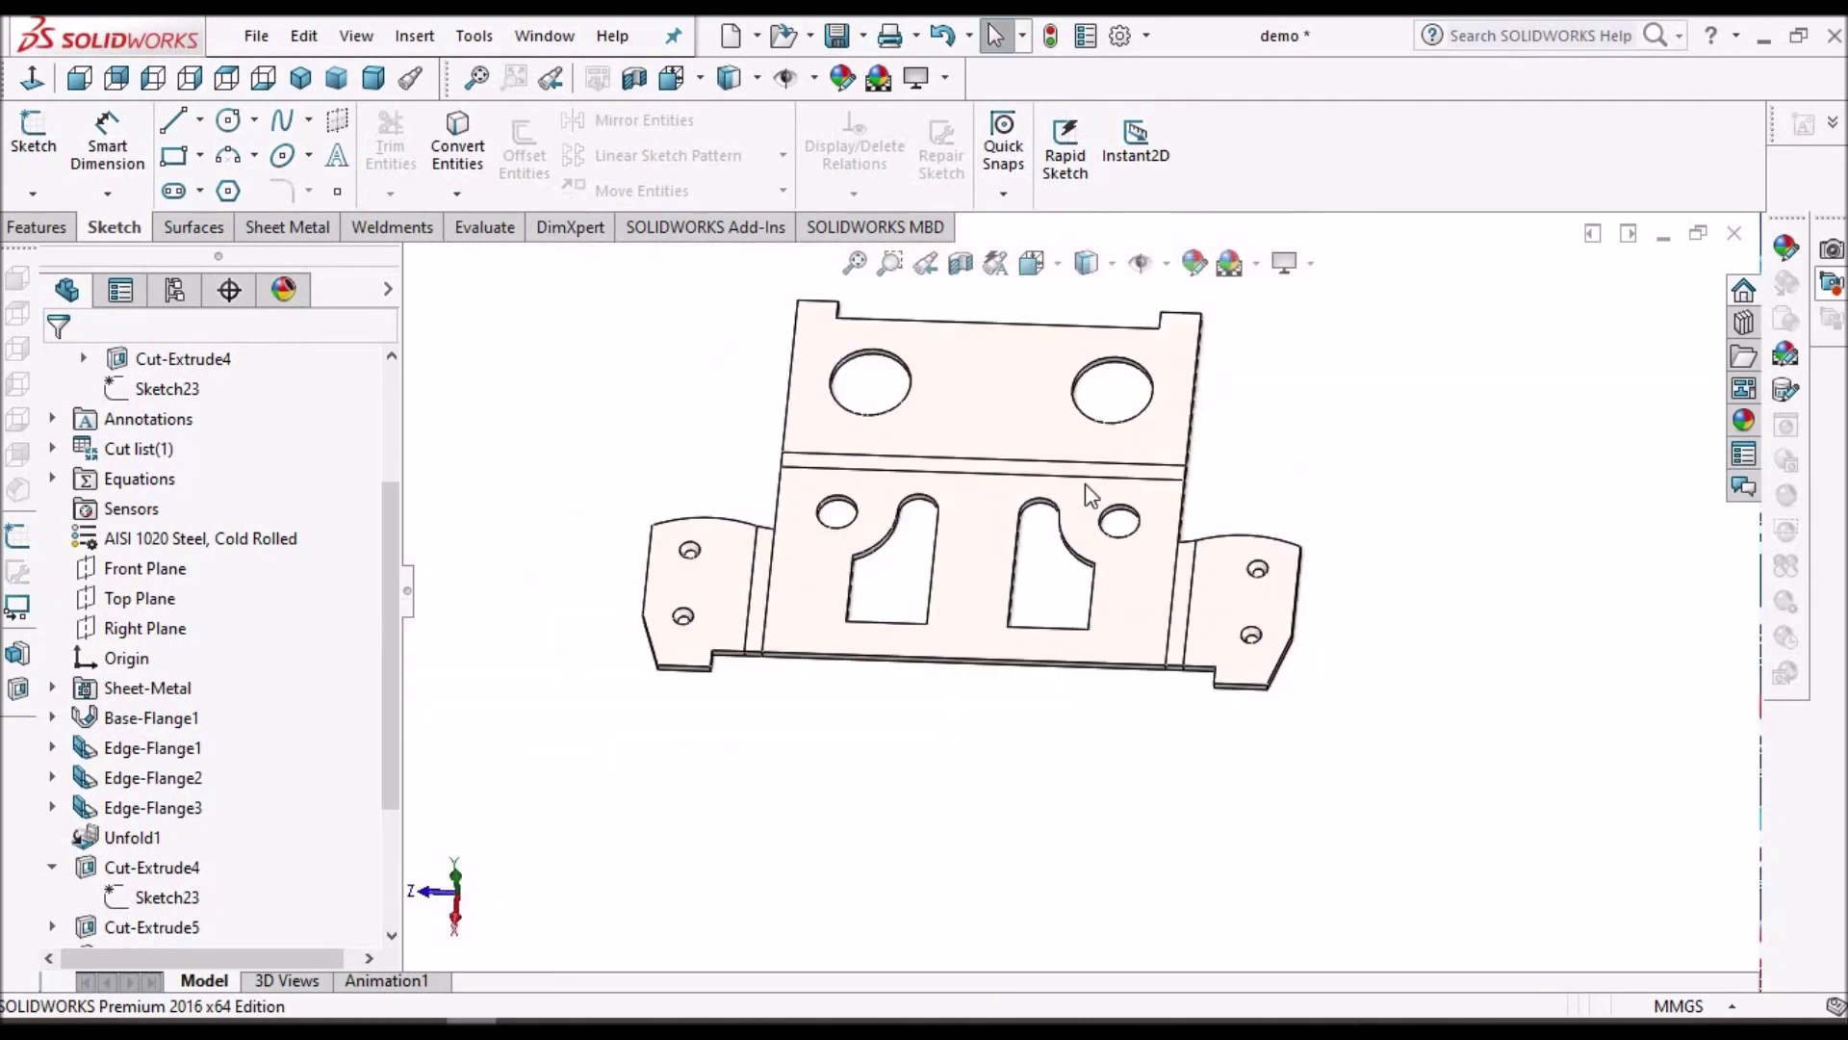
pyautogui.scroll(-2, 1084, 484)
pyautogui.click(992, 390)
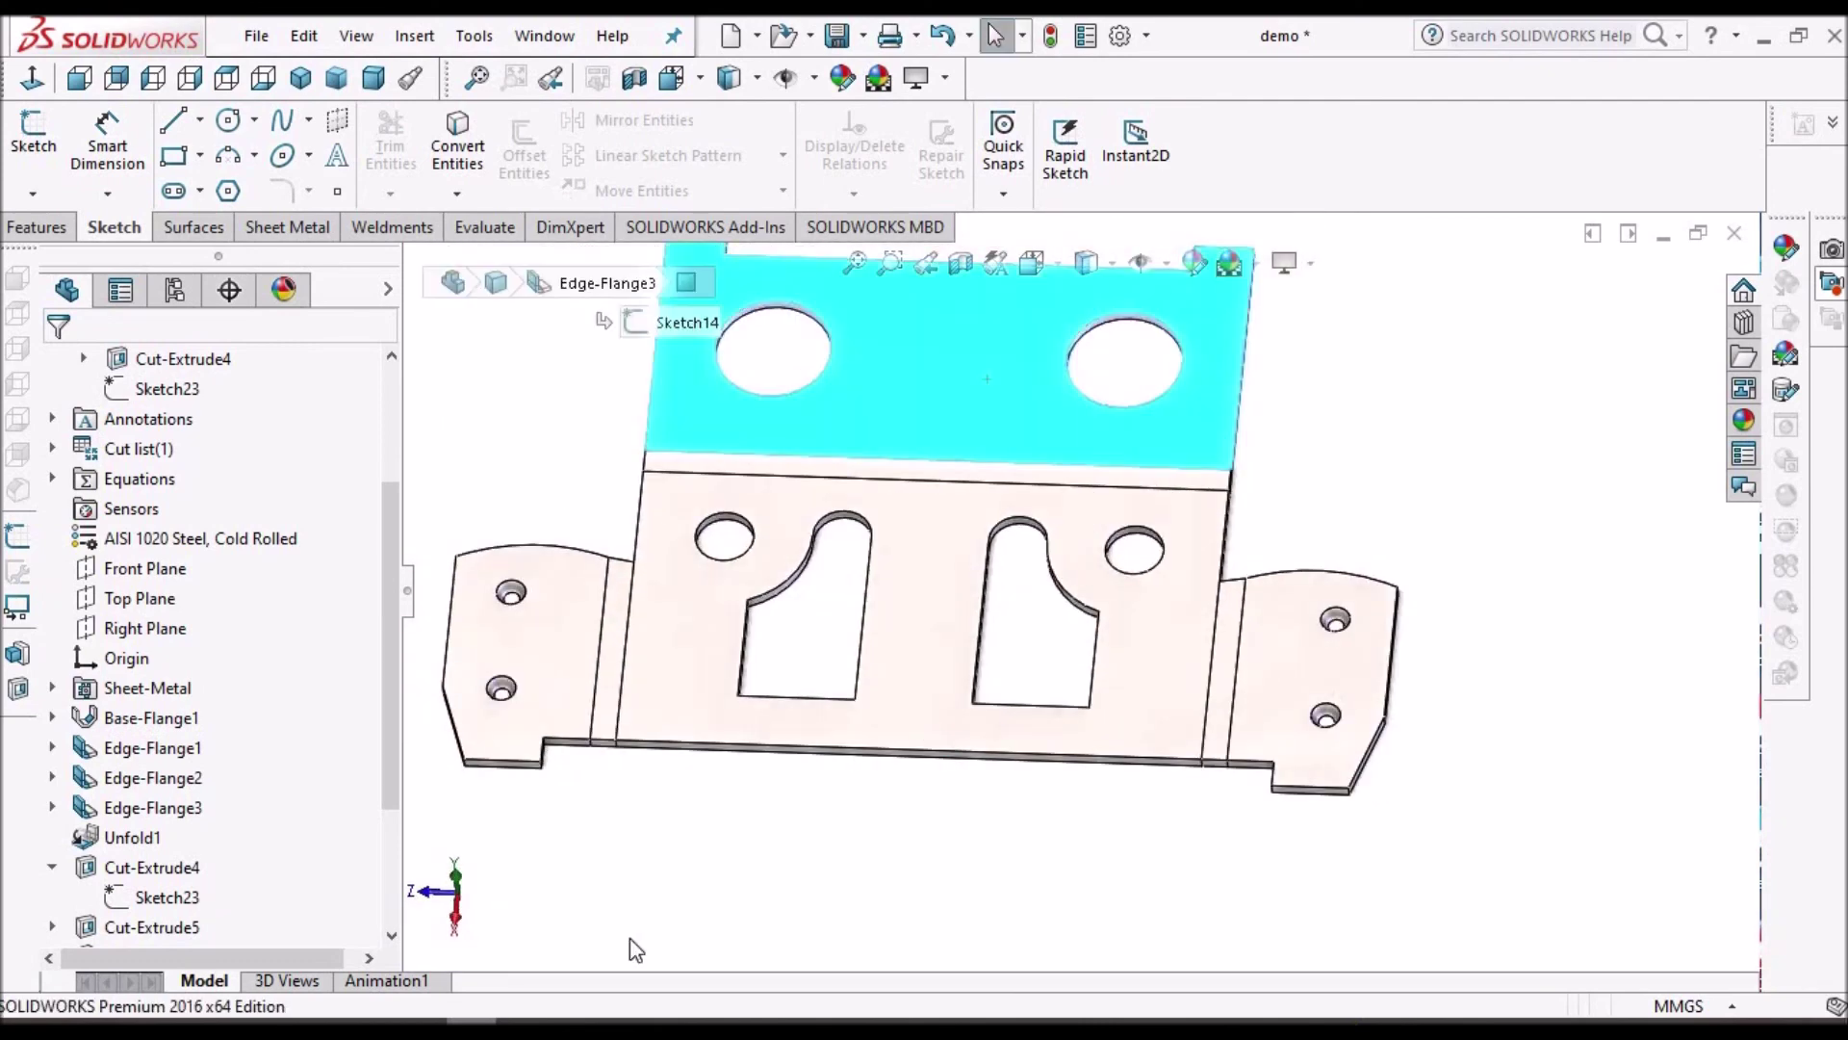
pyautogui.hotkey('alt', 'Tab')
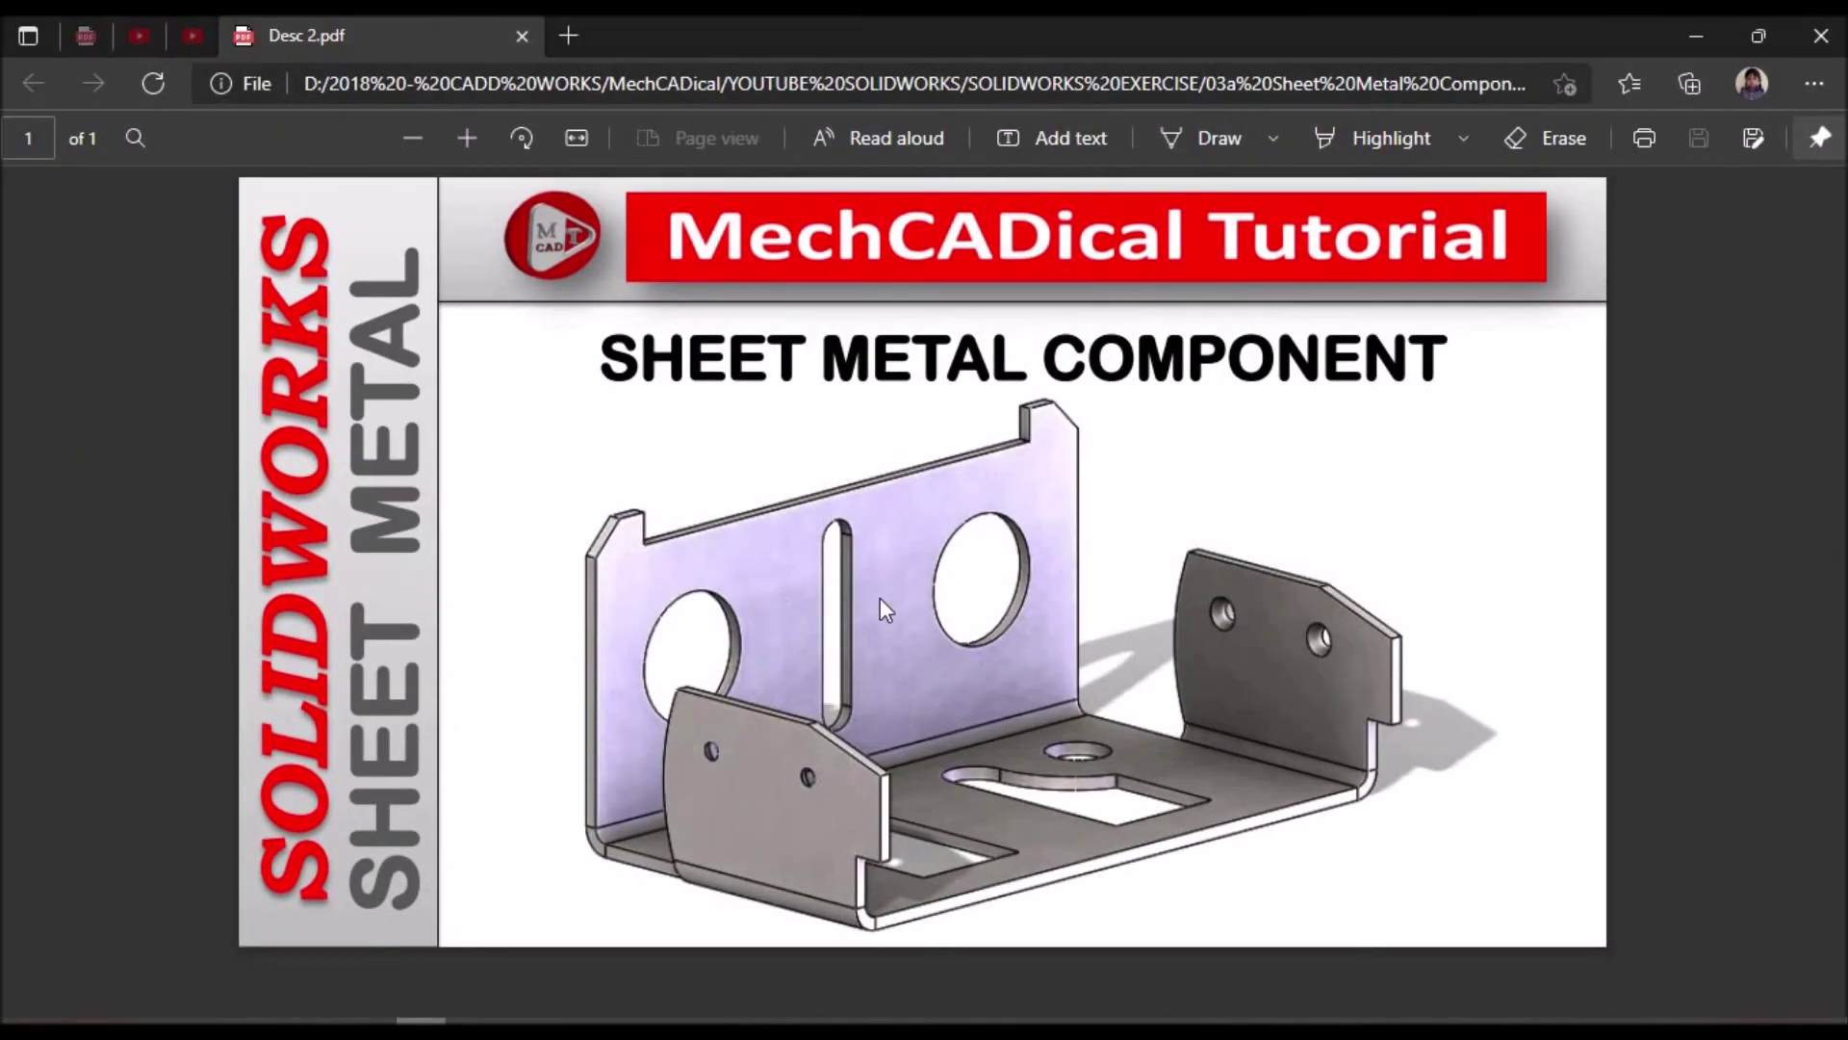
pyautogui.click(1707, 27)
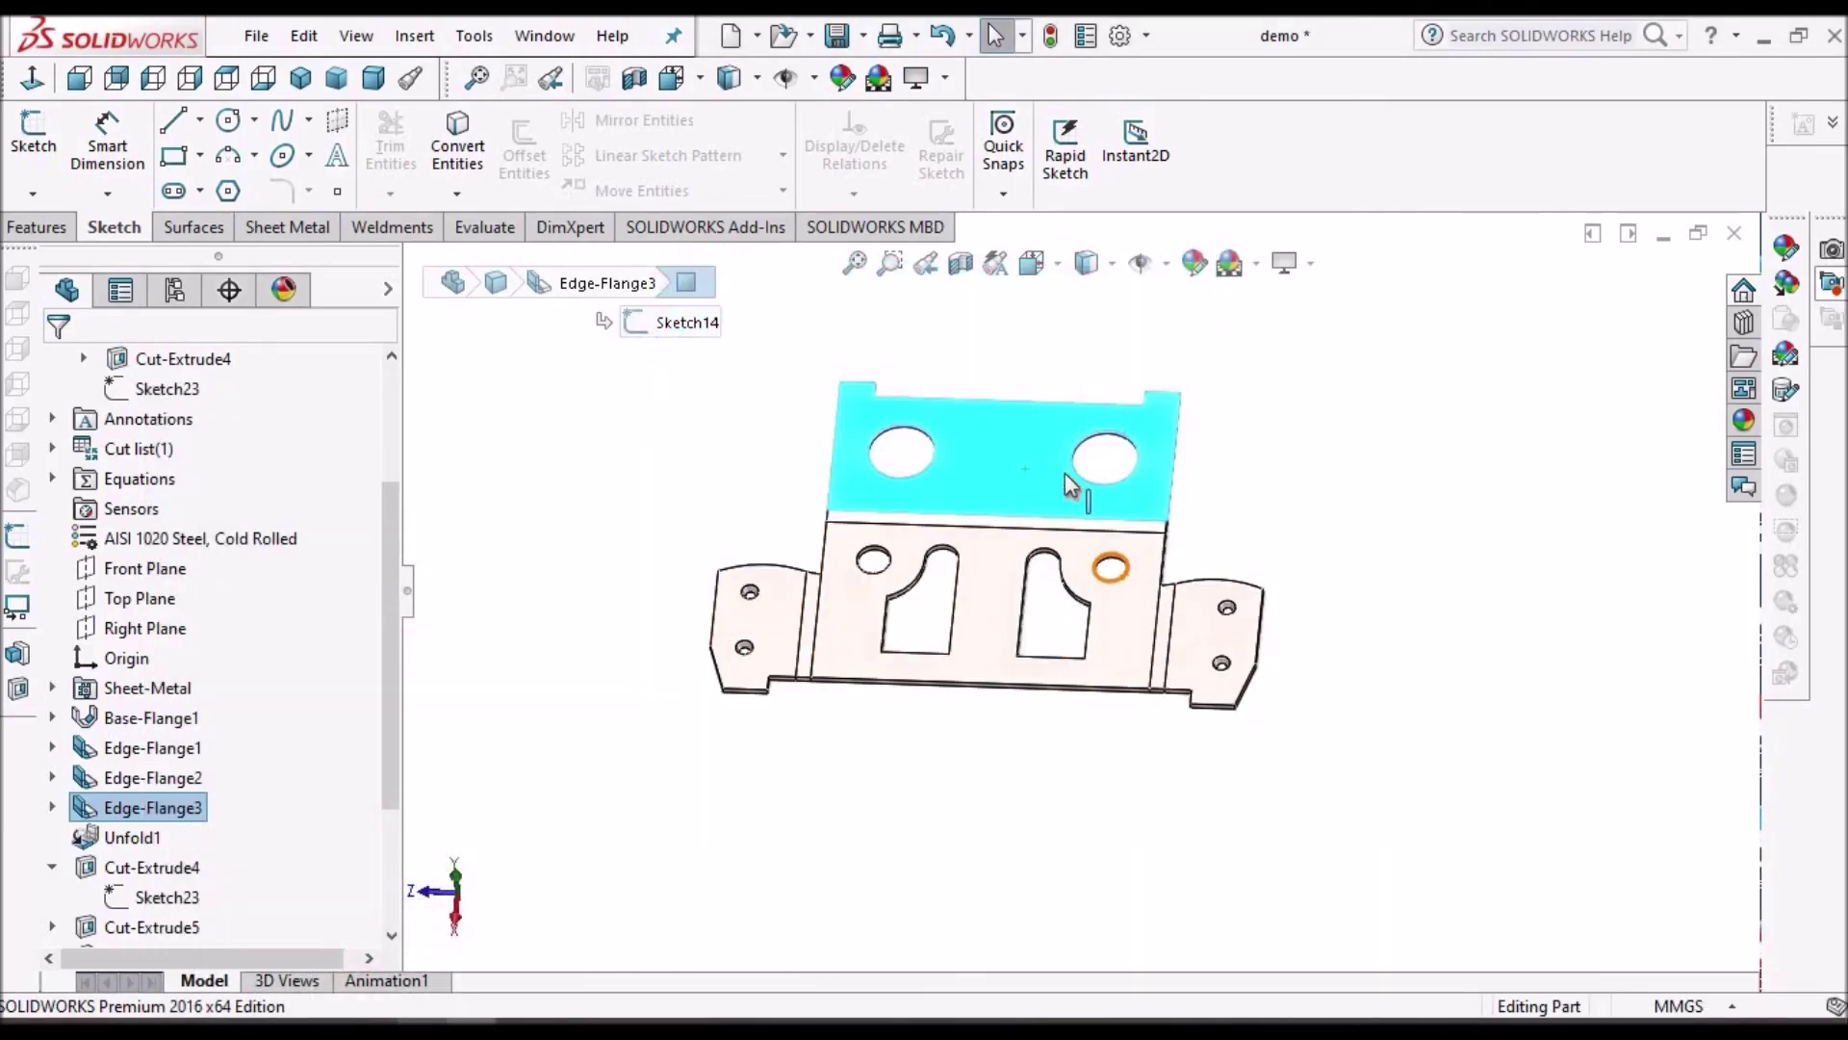
pyautogui.press('space')
pyautogui.click(1009, 425)
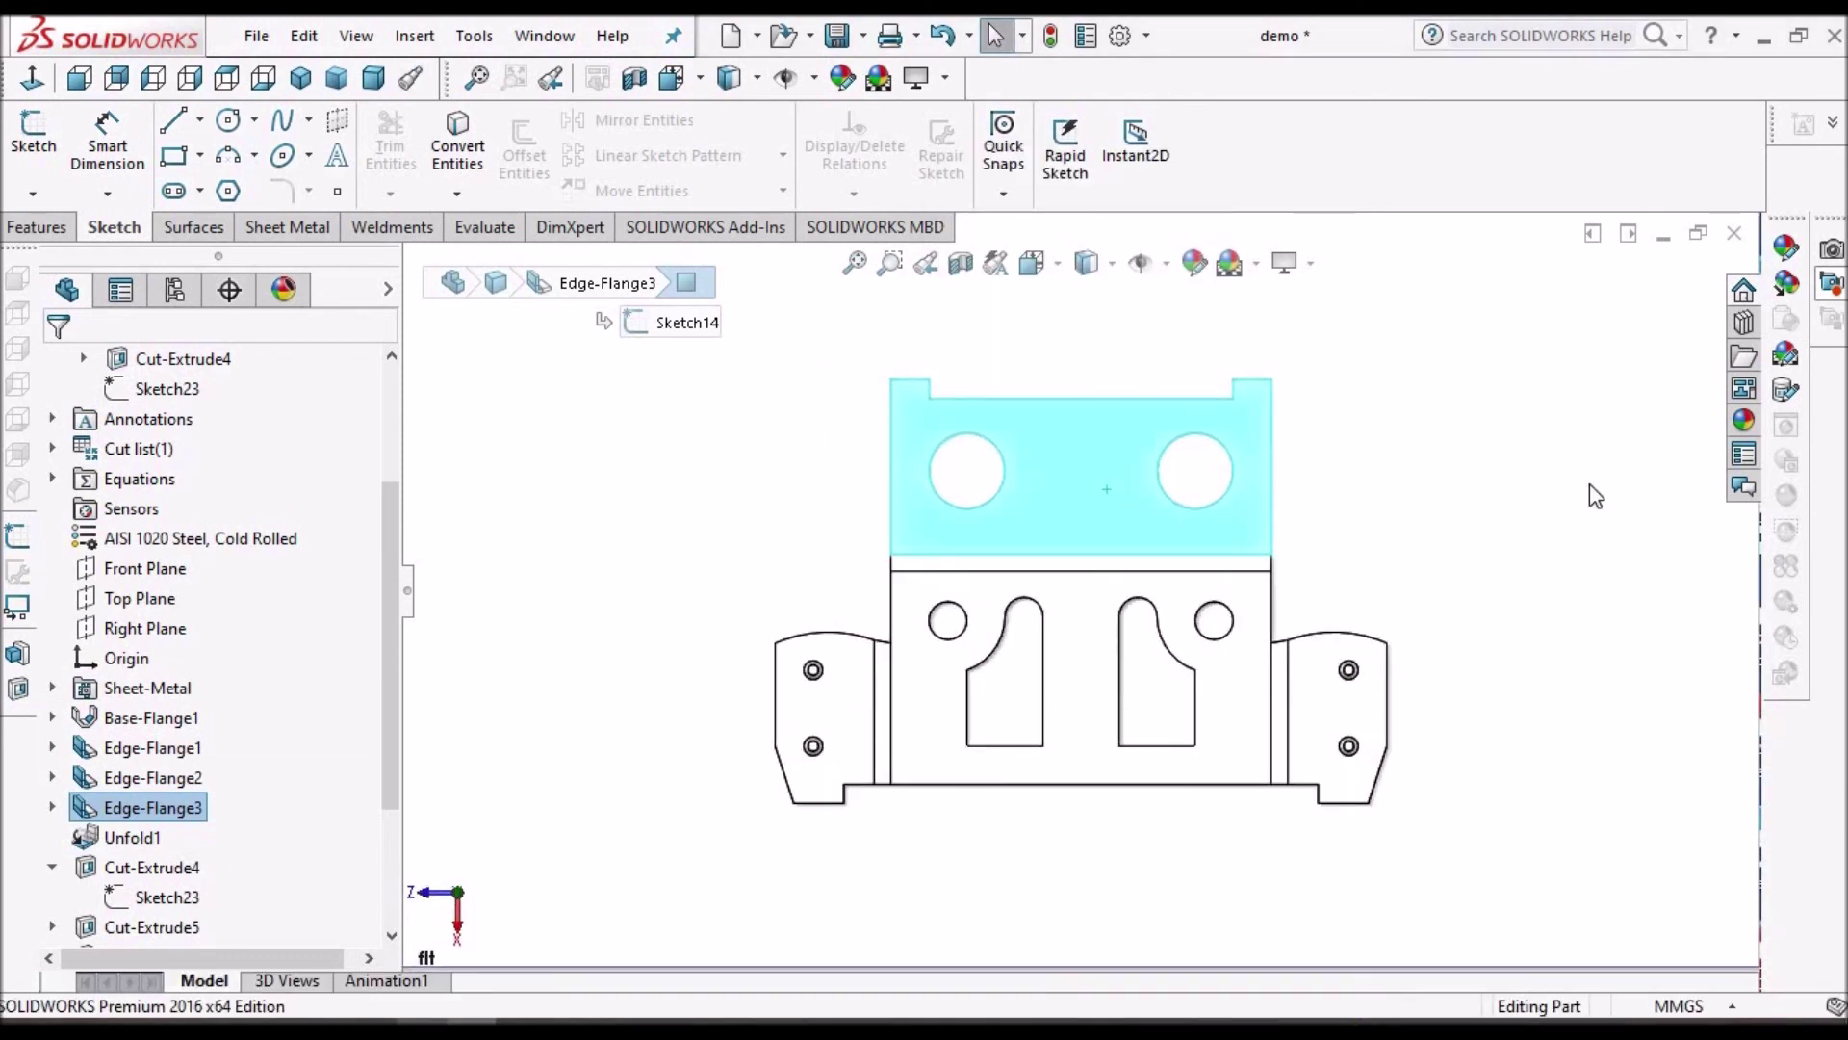
pyautogui.press('Escape')
pyautogui.press('f')
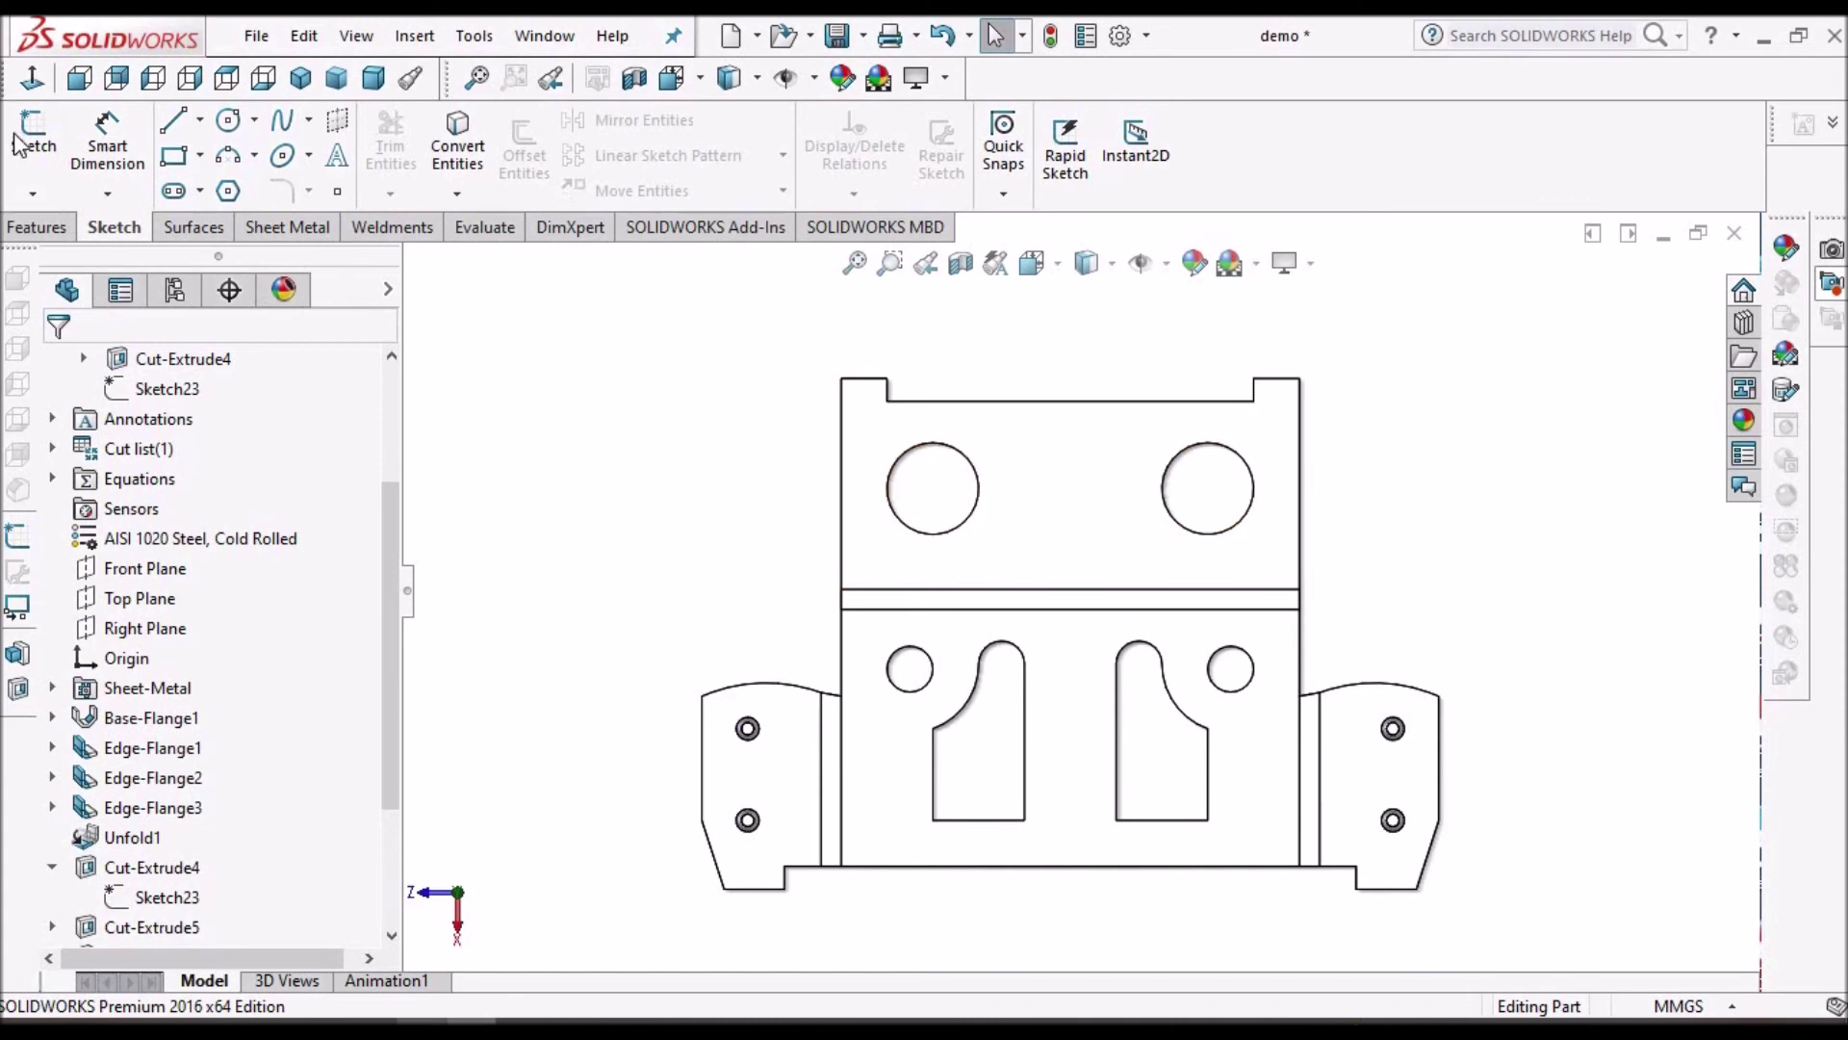
# Step: Start a new sketch on the back flange face
pyautogui.click(989, 418)
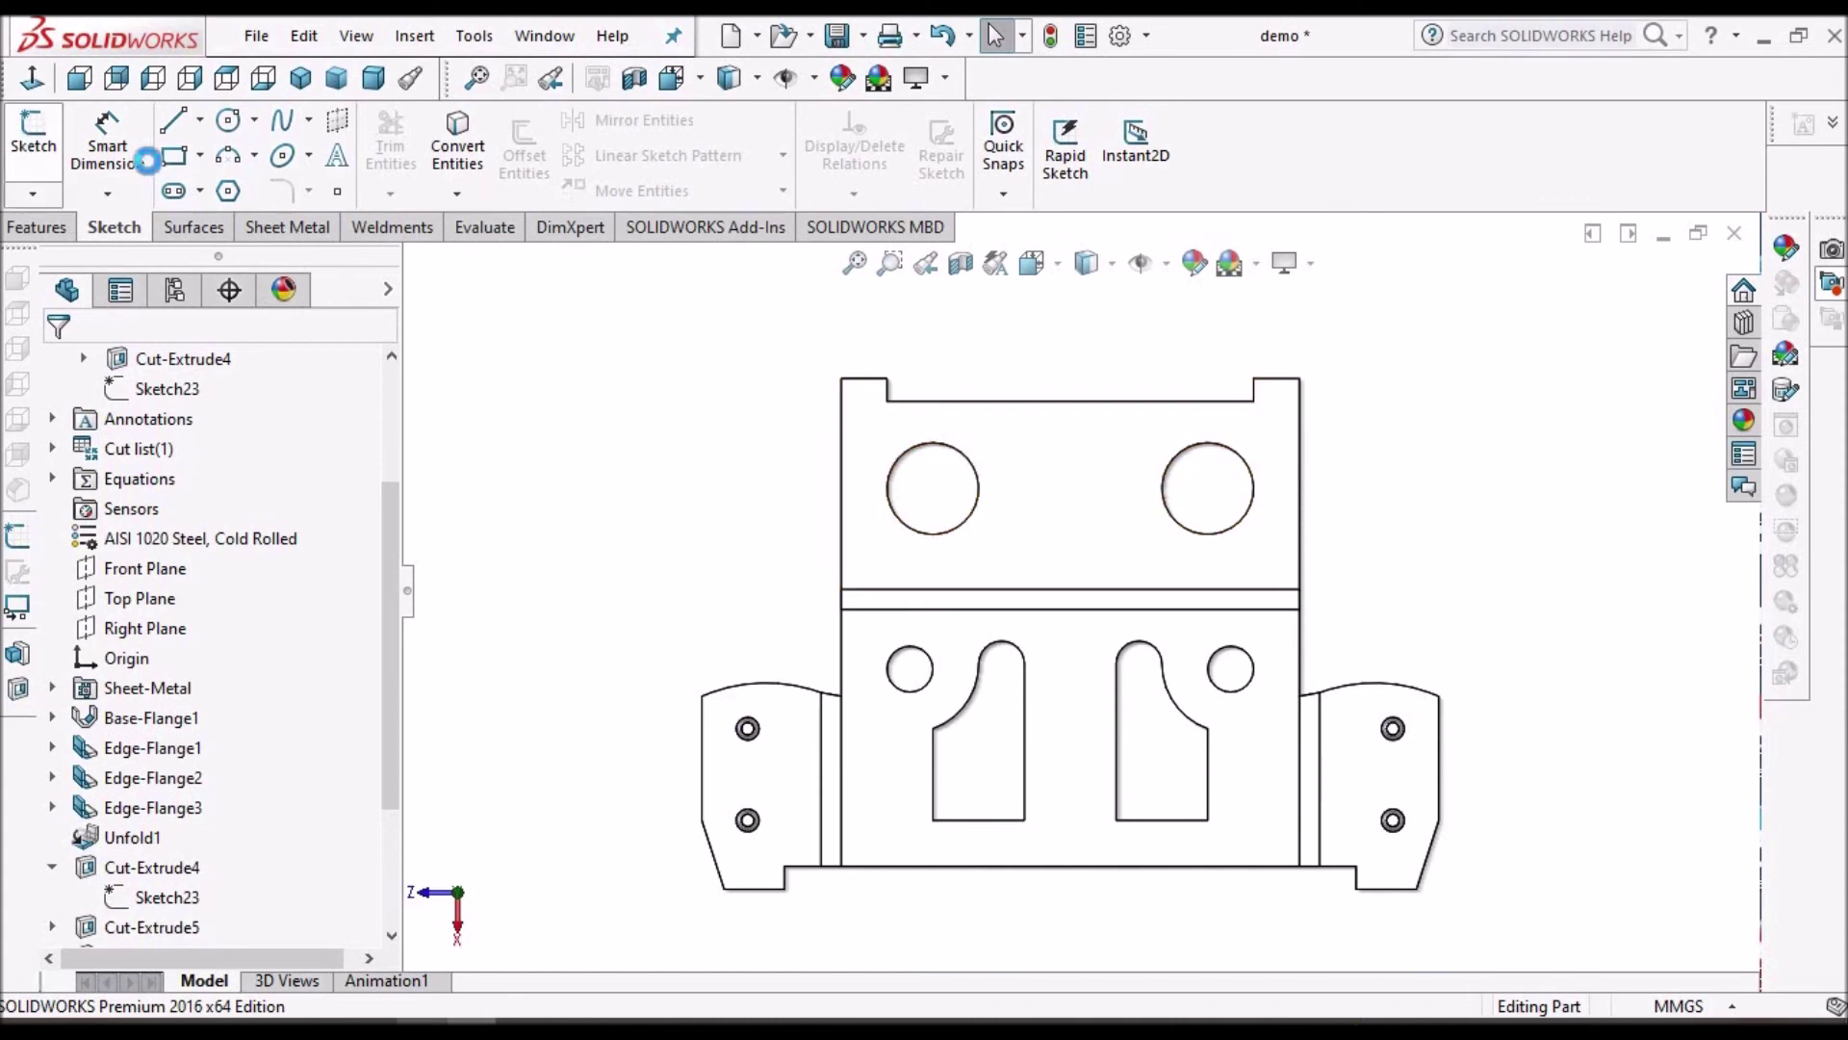
pyautogui.click(1044, 468)
pyautogui.click(1122, 528)
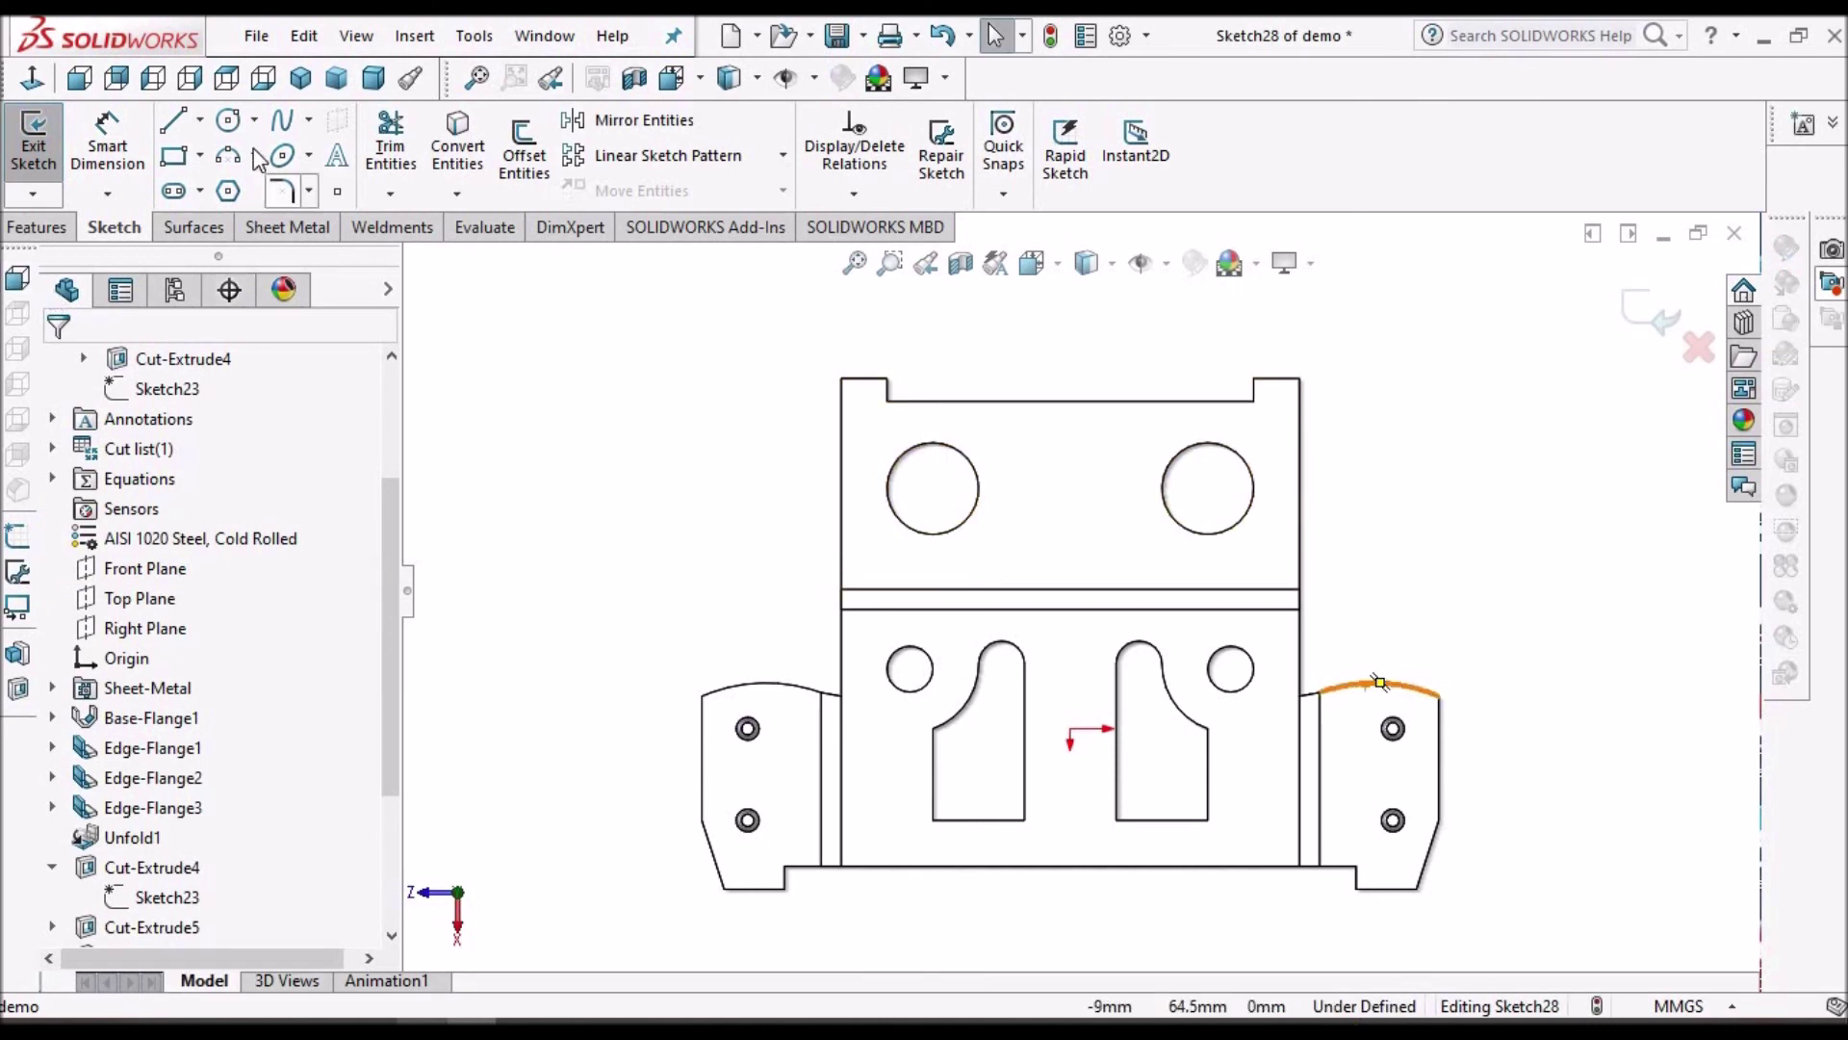
# Step: Draw a vertical straight slot between the two large holes
pyautogui.click(181, 193)
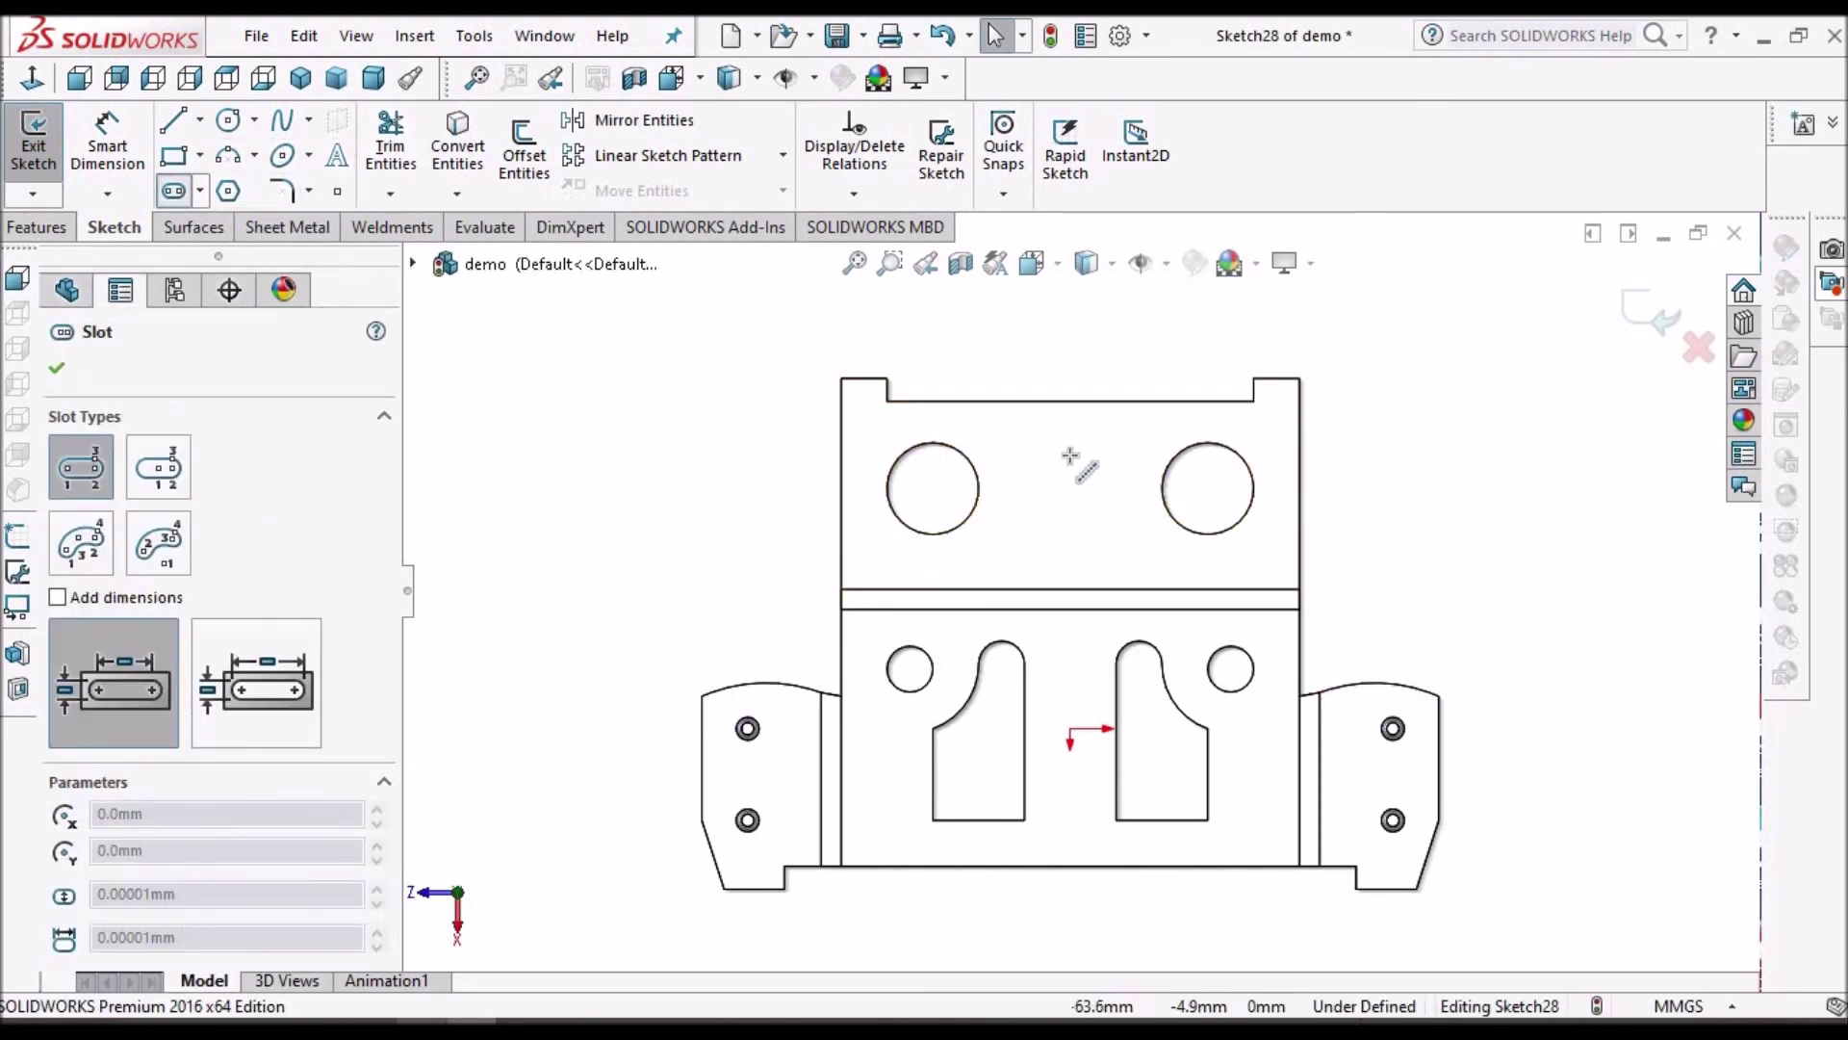
pyautogui.click(1066, 430)
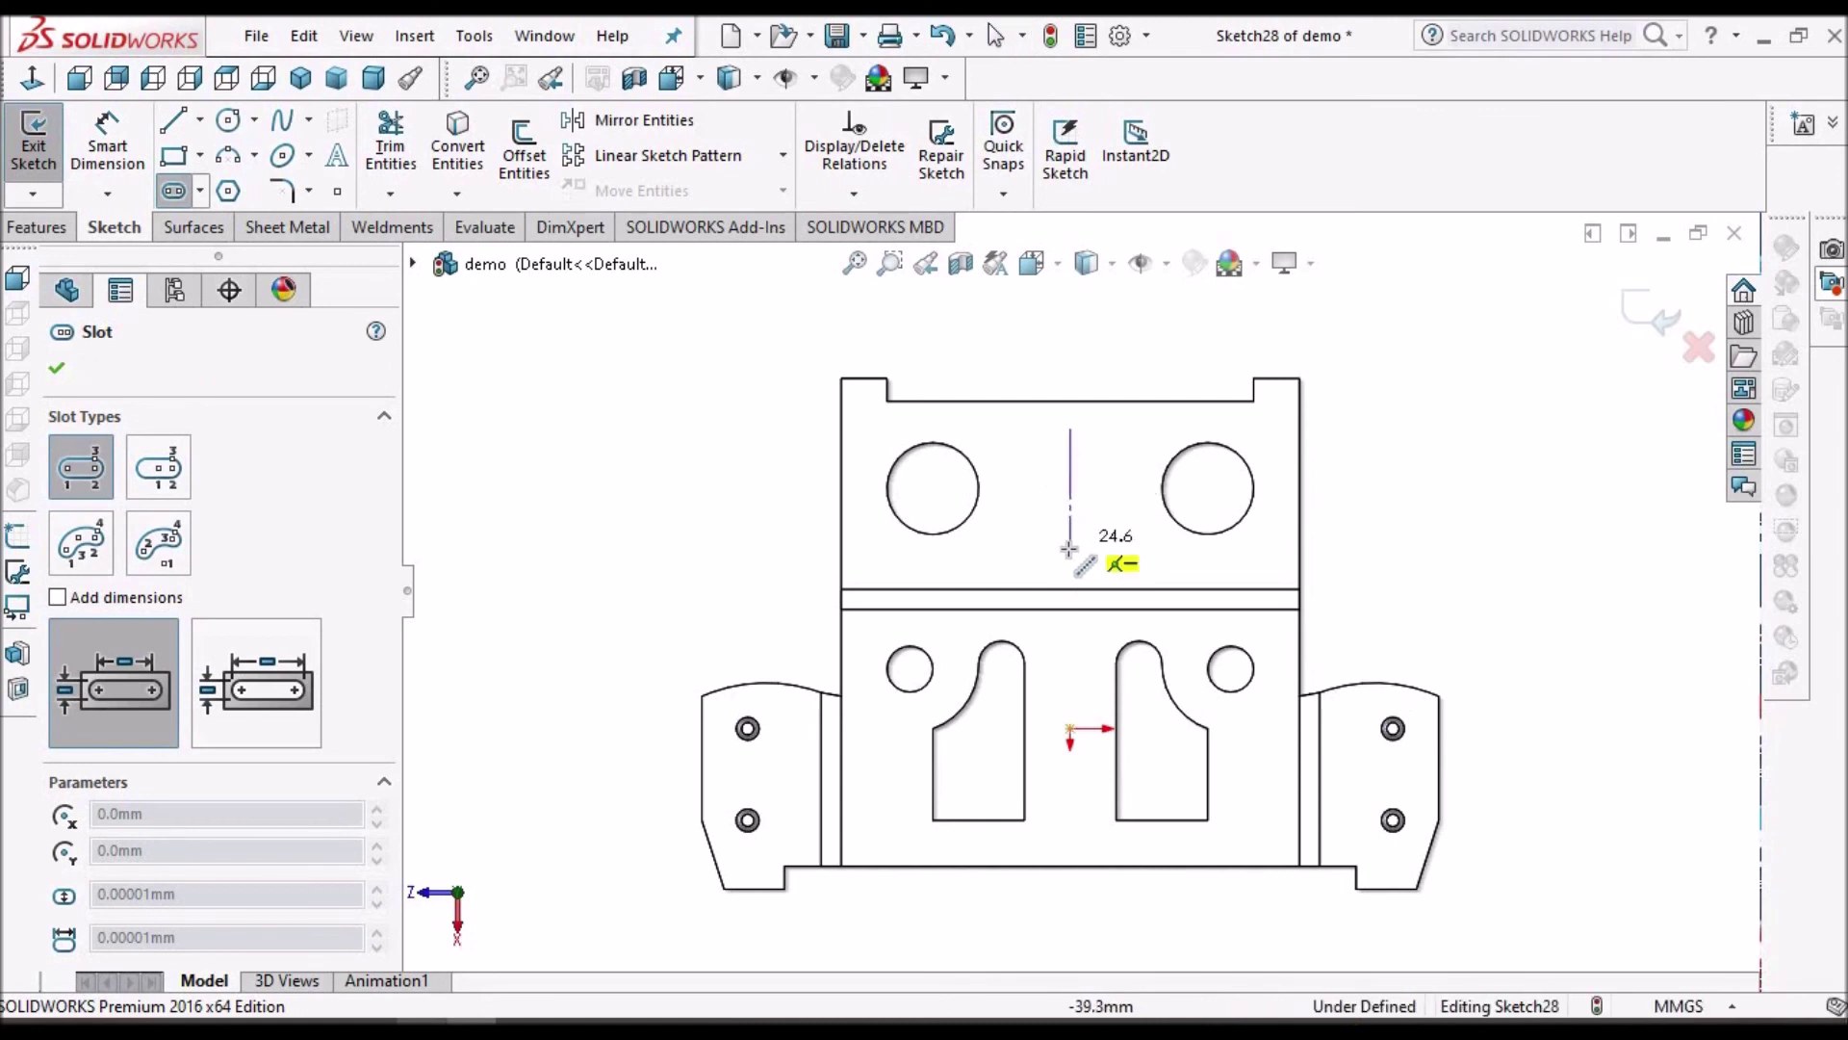
pyautogui.click(1094, 481)
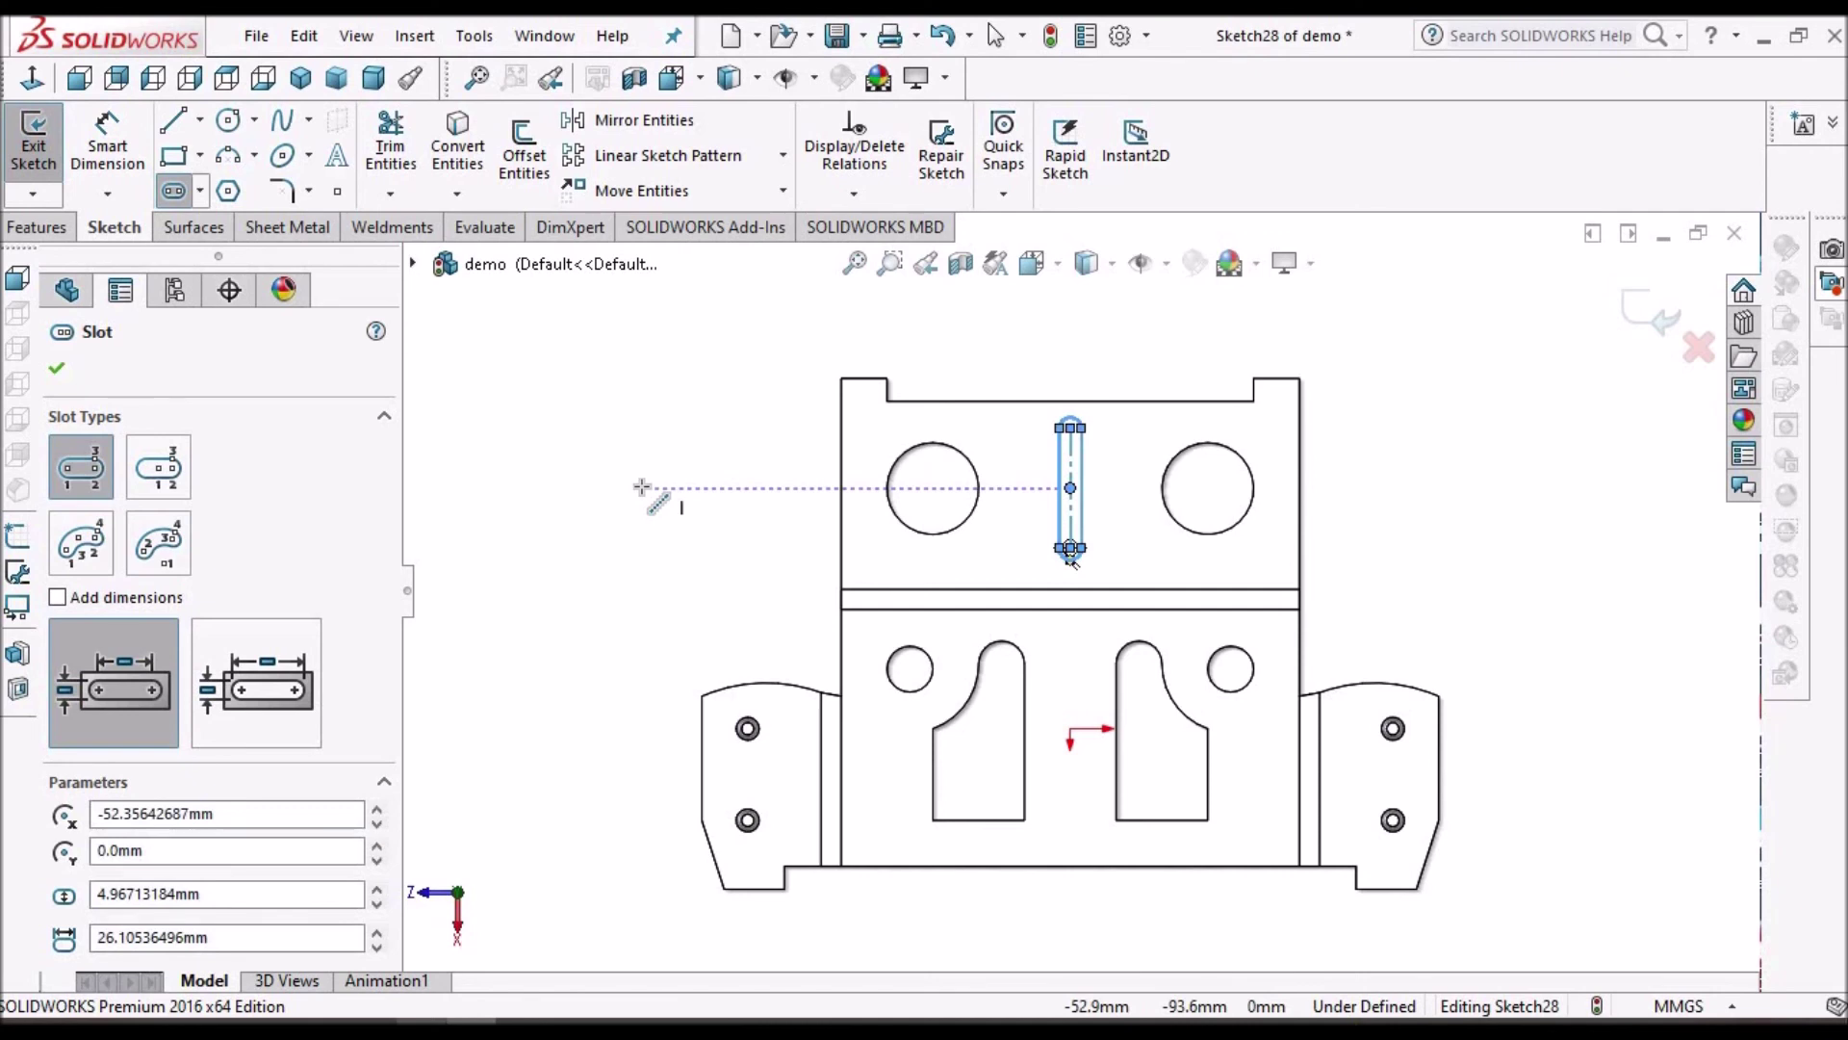
pyautogui.rightClick(647, 486)
pyautogui.click(685, 512)
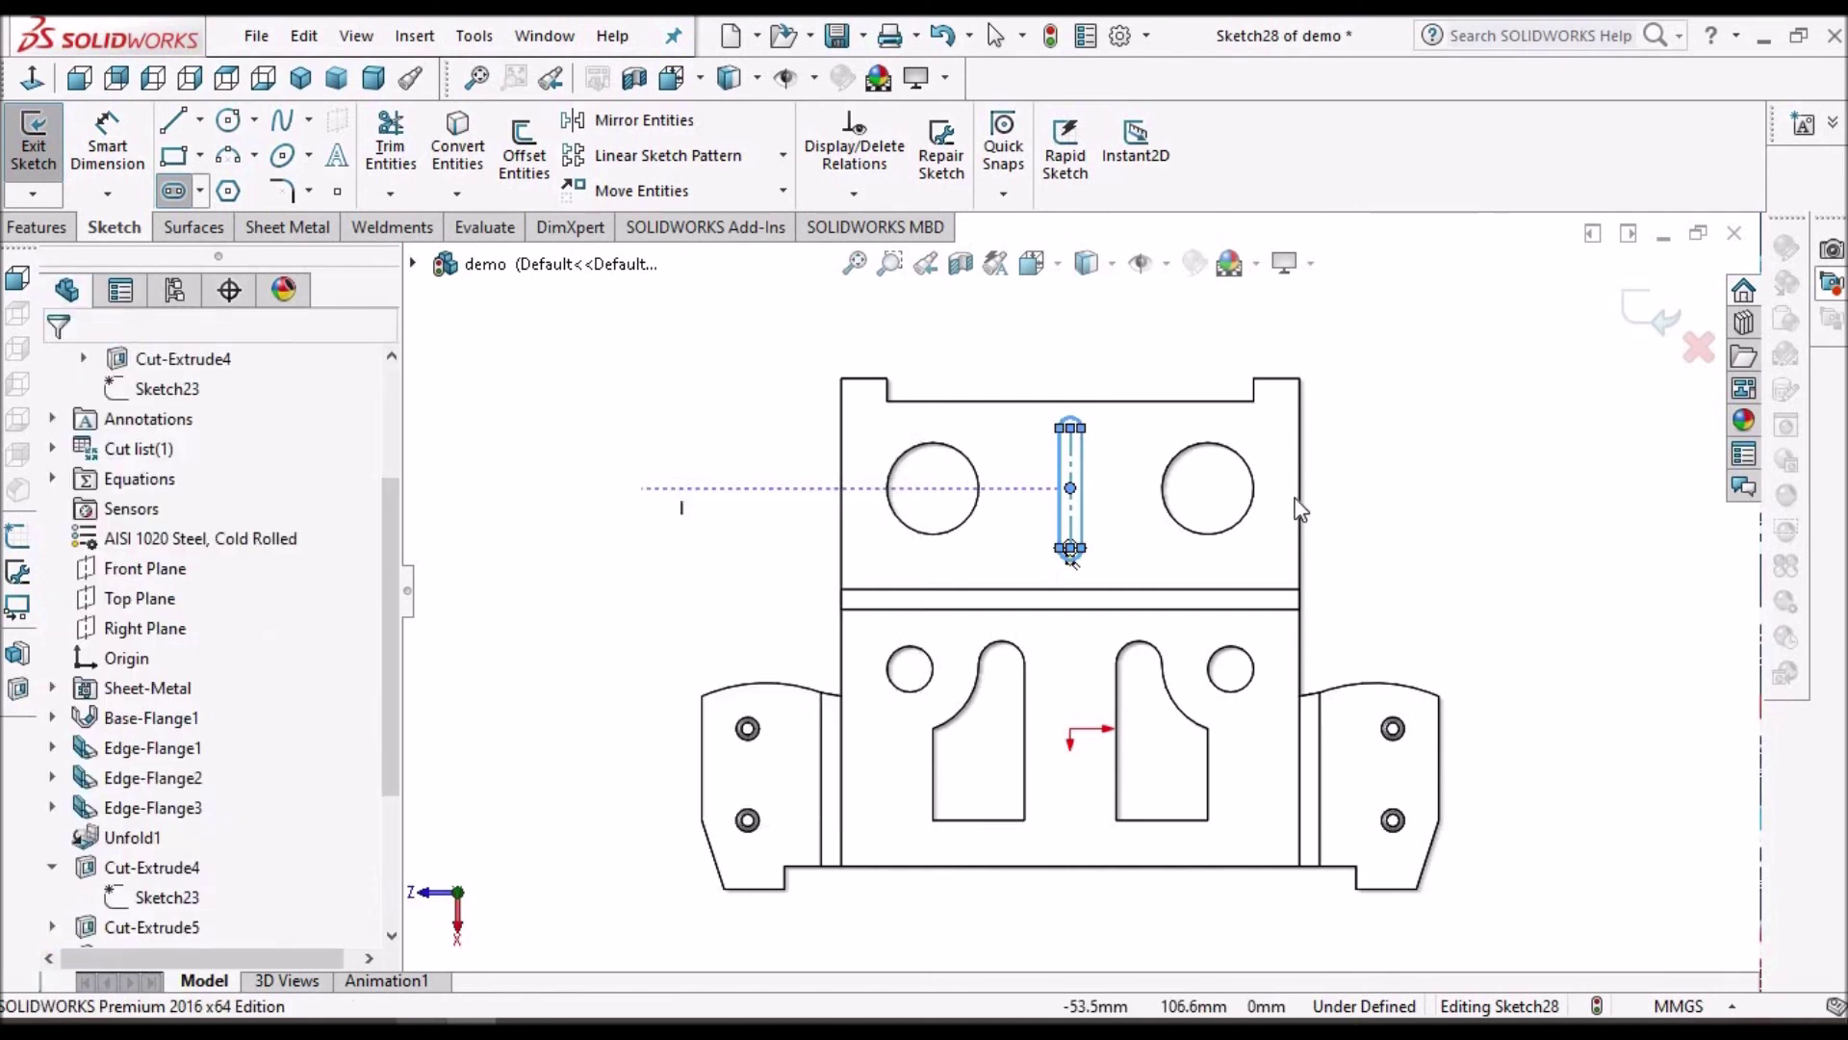
pyautogui.press('Escape')
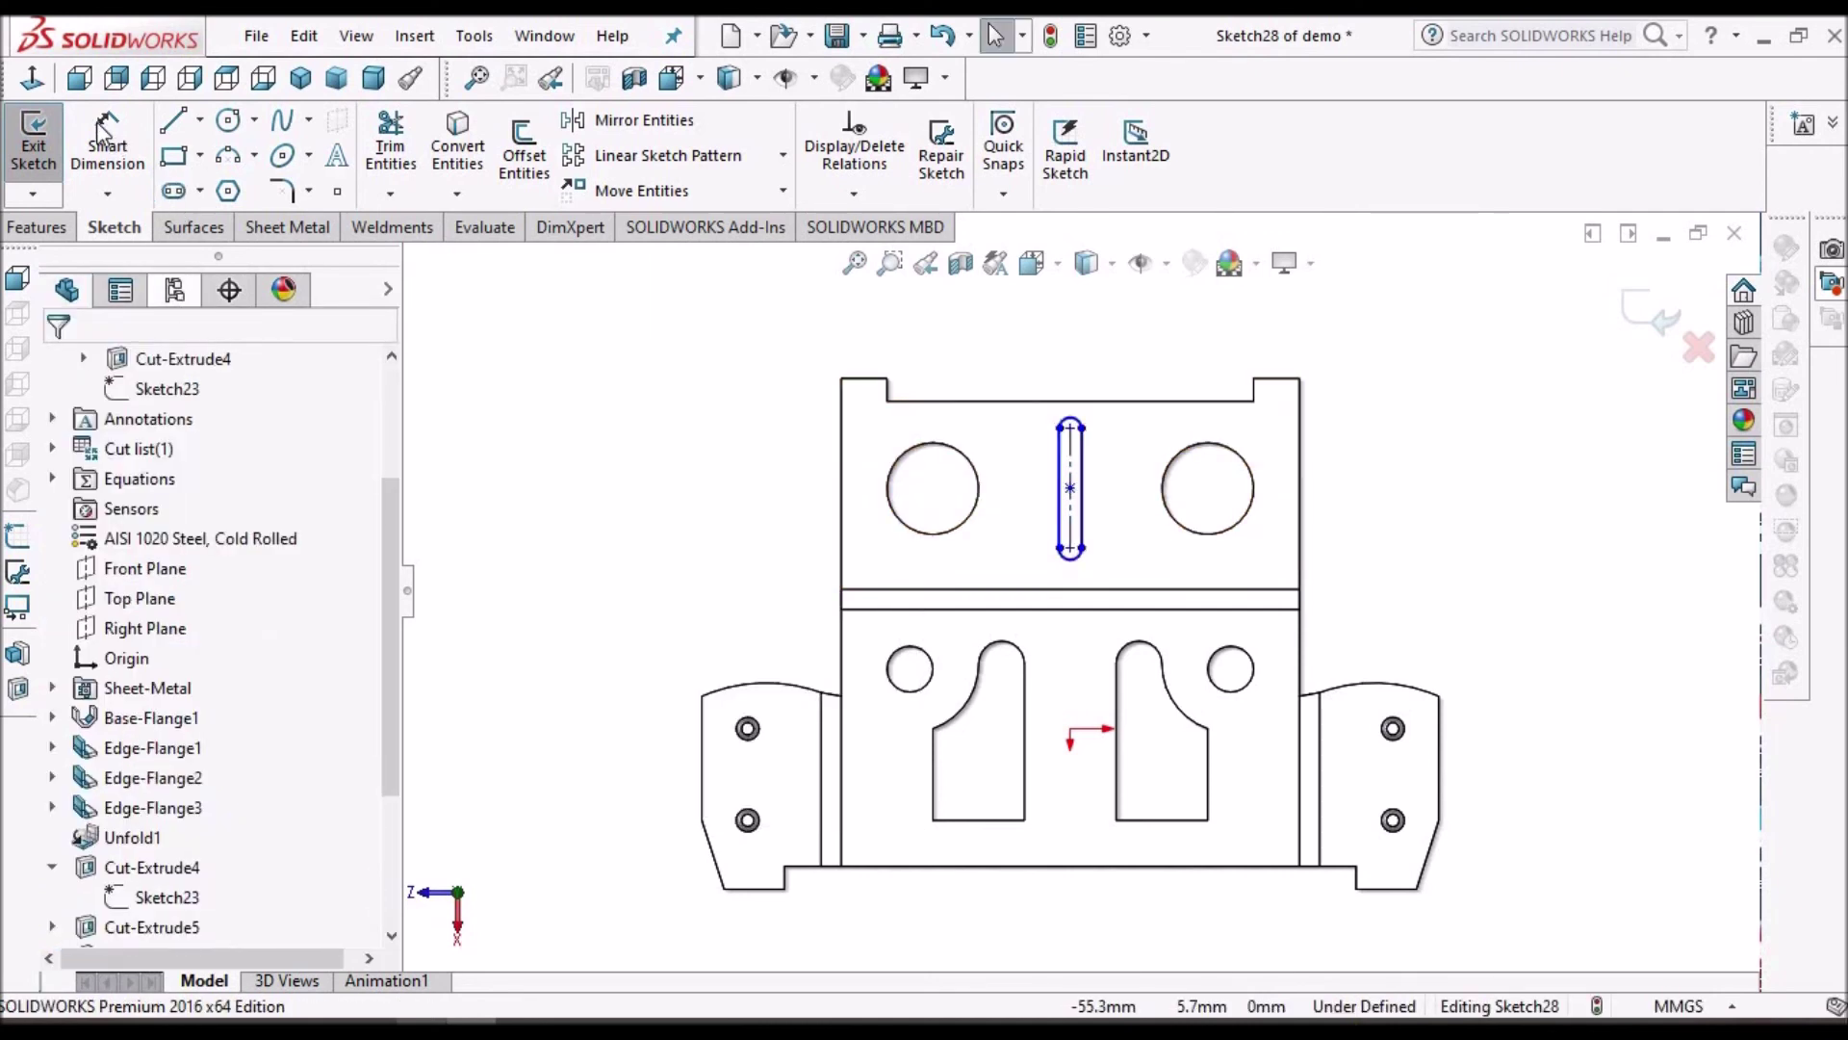
# Step: Dimension the slot 25 mm long, centred 18 mm below the top edge, with R2.5 ends
pyautogui.scroll(-3, 1051, 361)
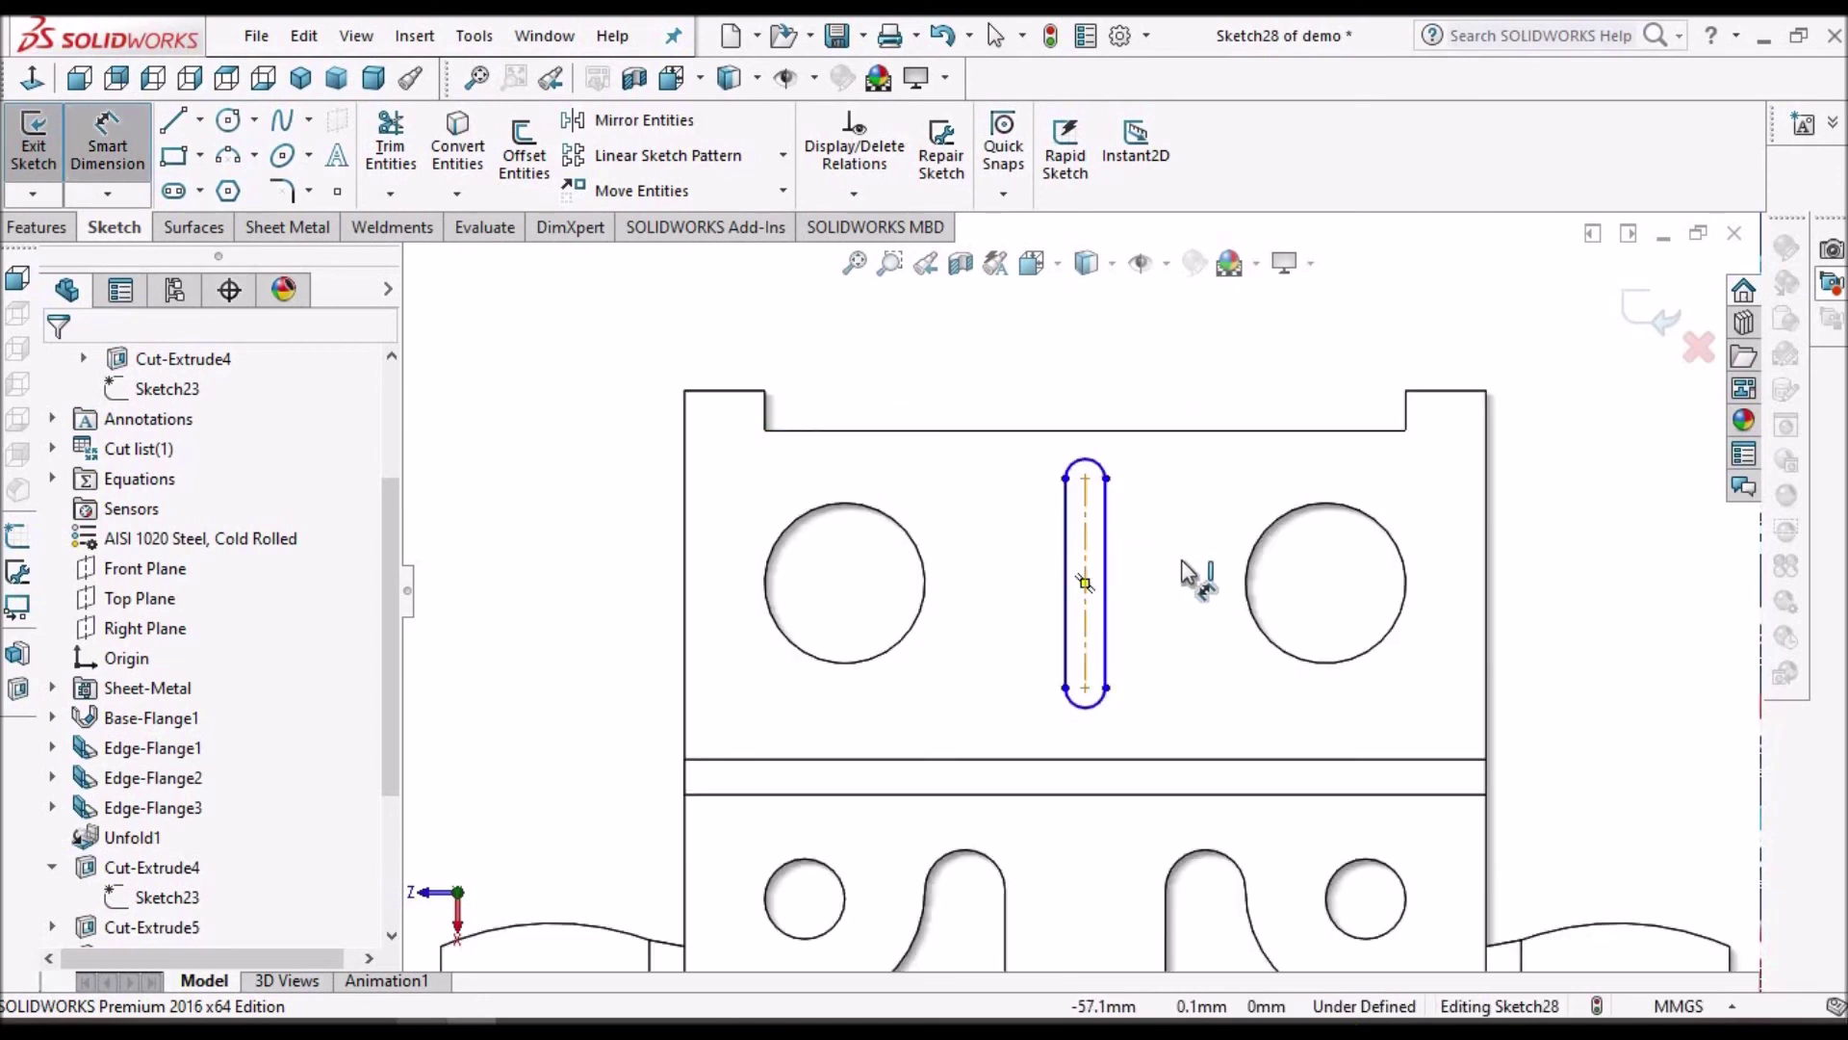
pyautogui.click(1085, 582)
pyautogui.click(1181, 559)
pyautogui.write('25')
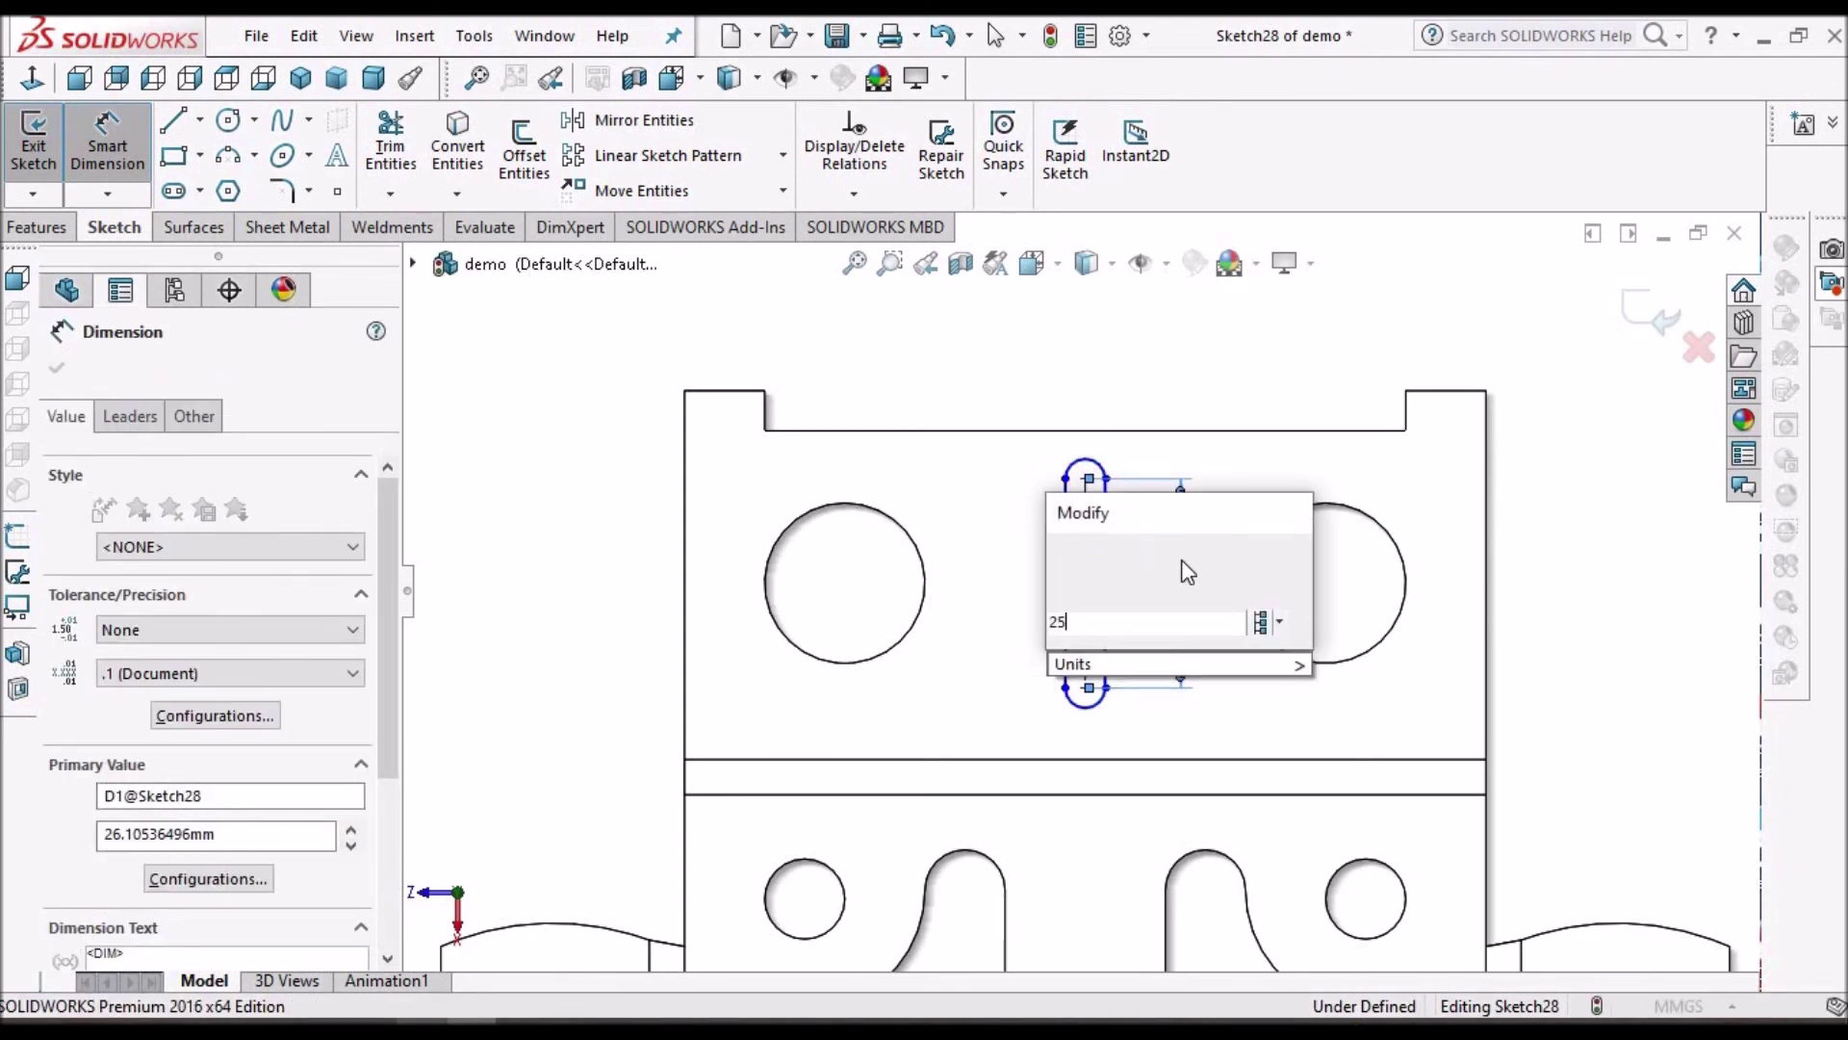
pyautogui.press('Return')
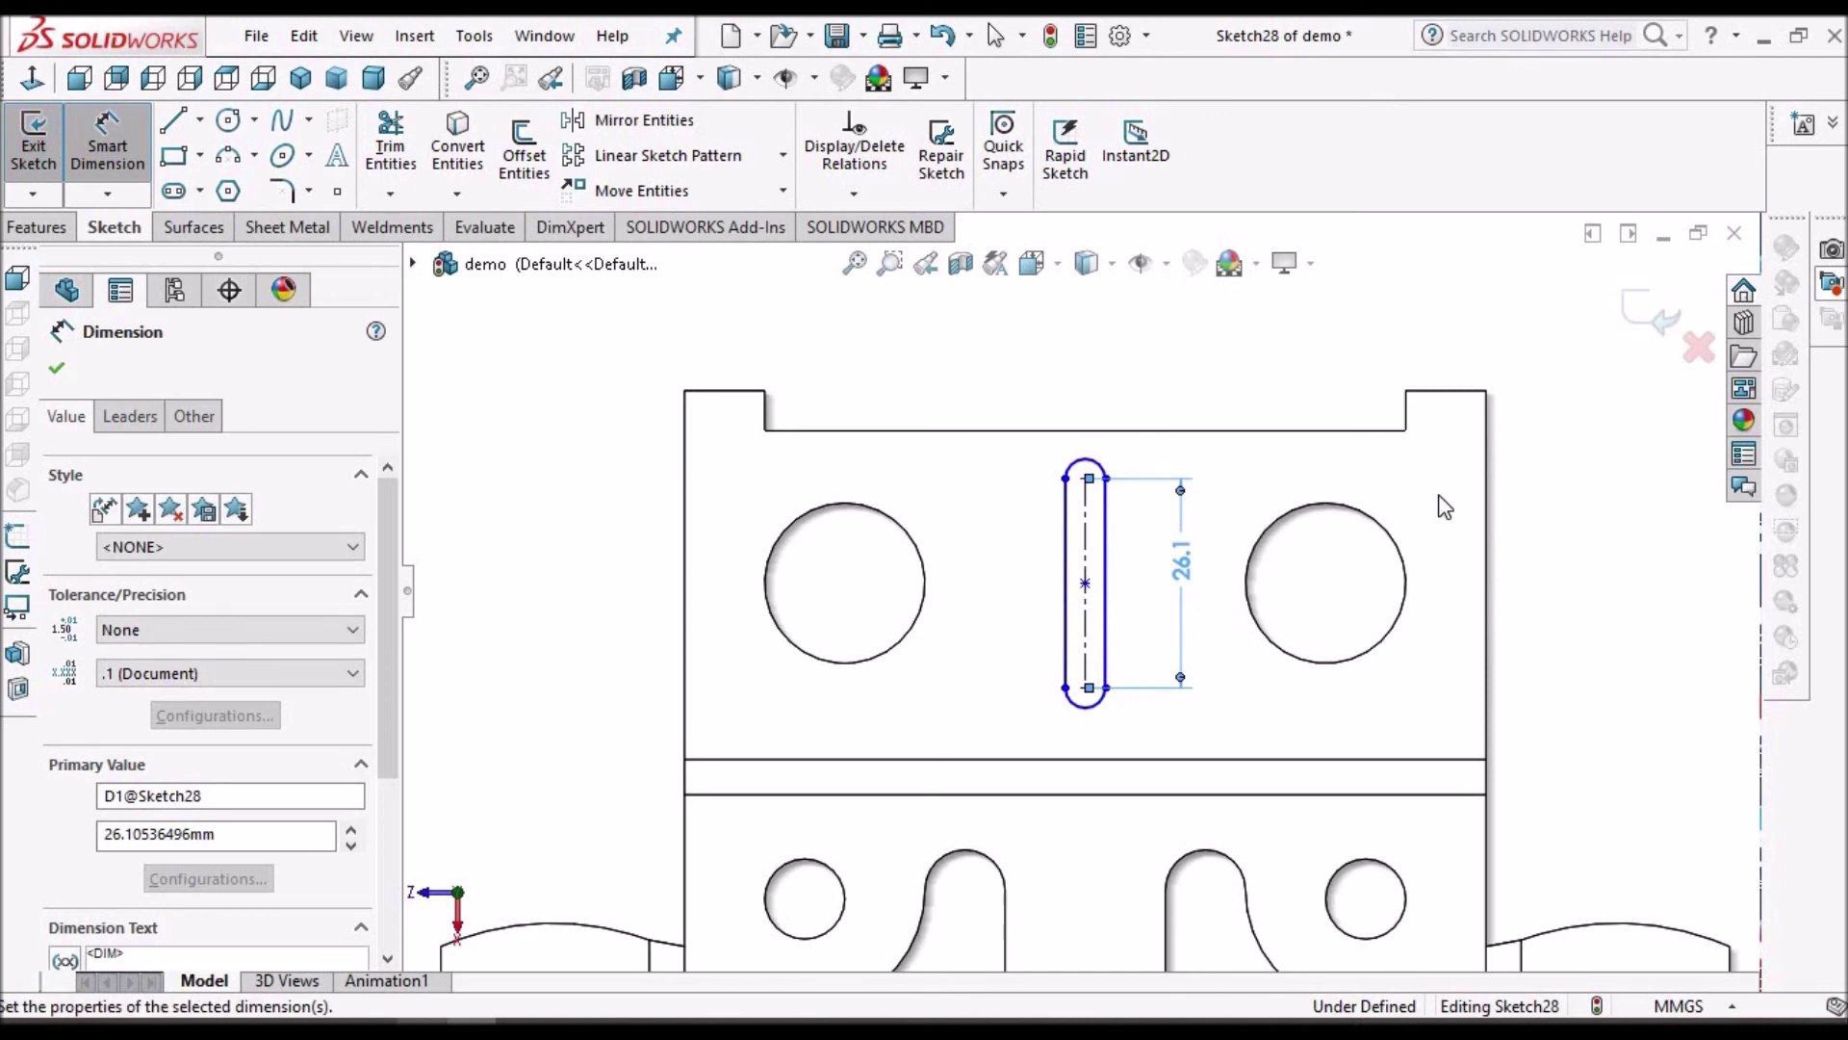
pyautogui.click(1154, 431)
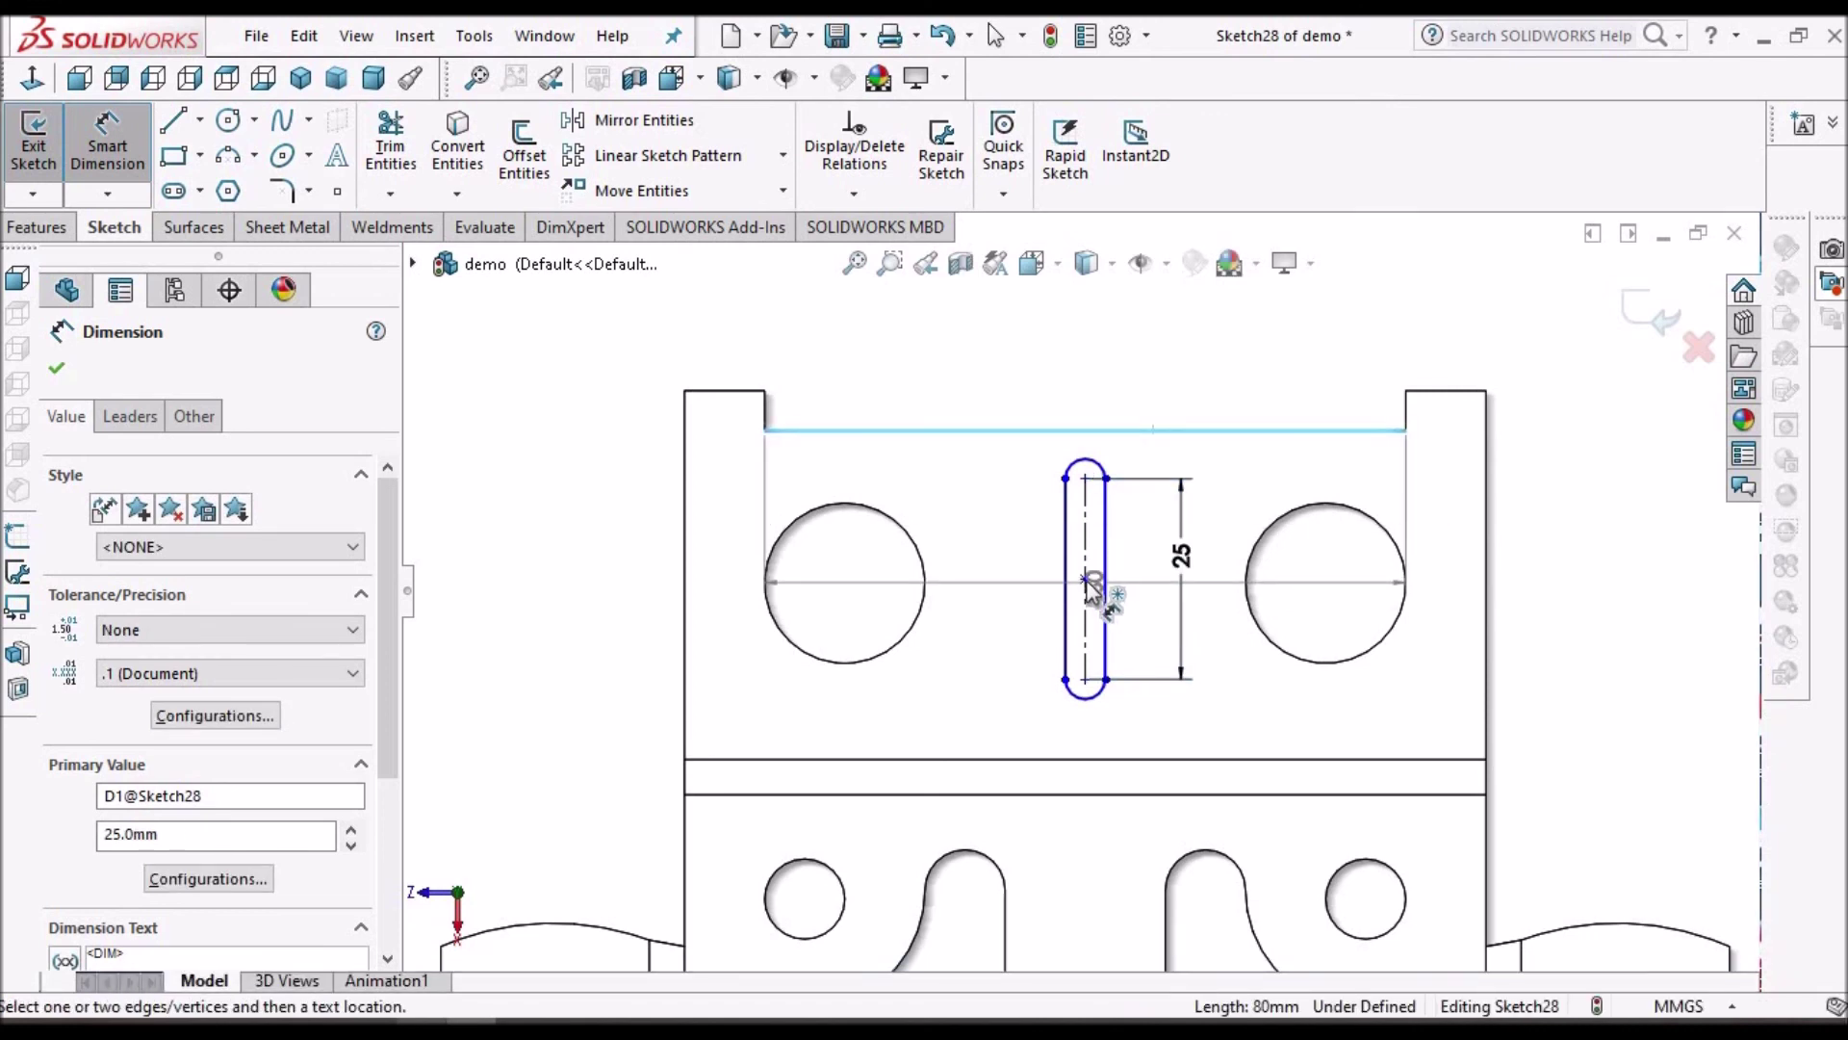
pyautogui.click(1551, 521)
pyautogui.write('18')
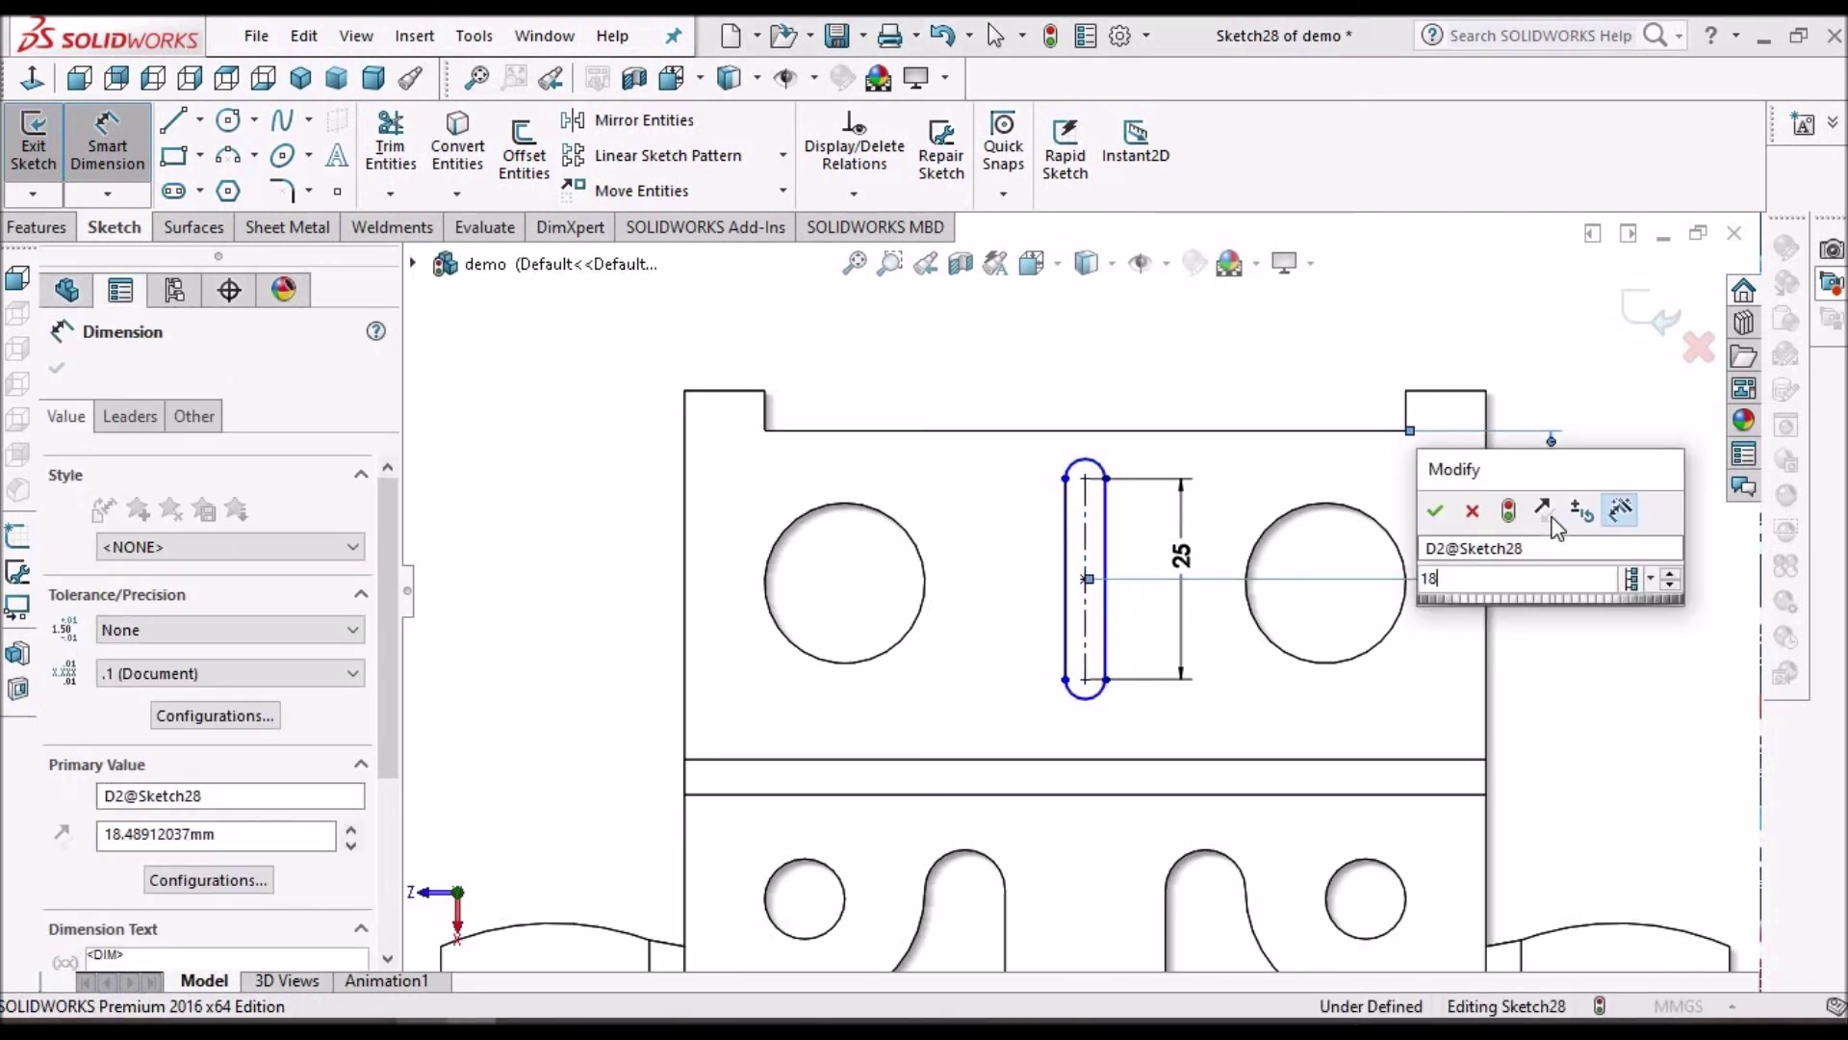
pyautogui.press('Return')
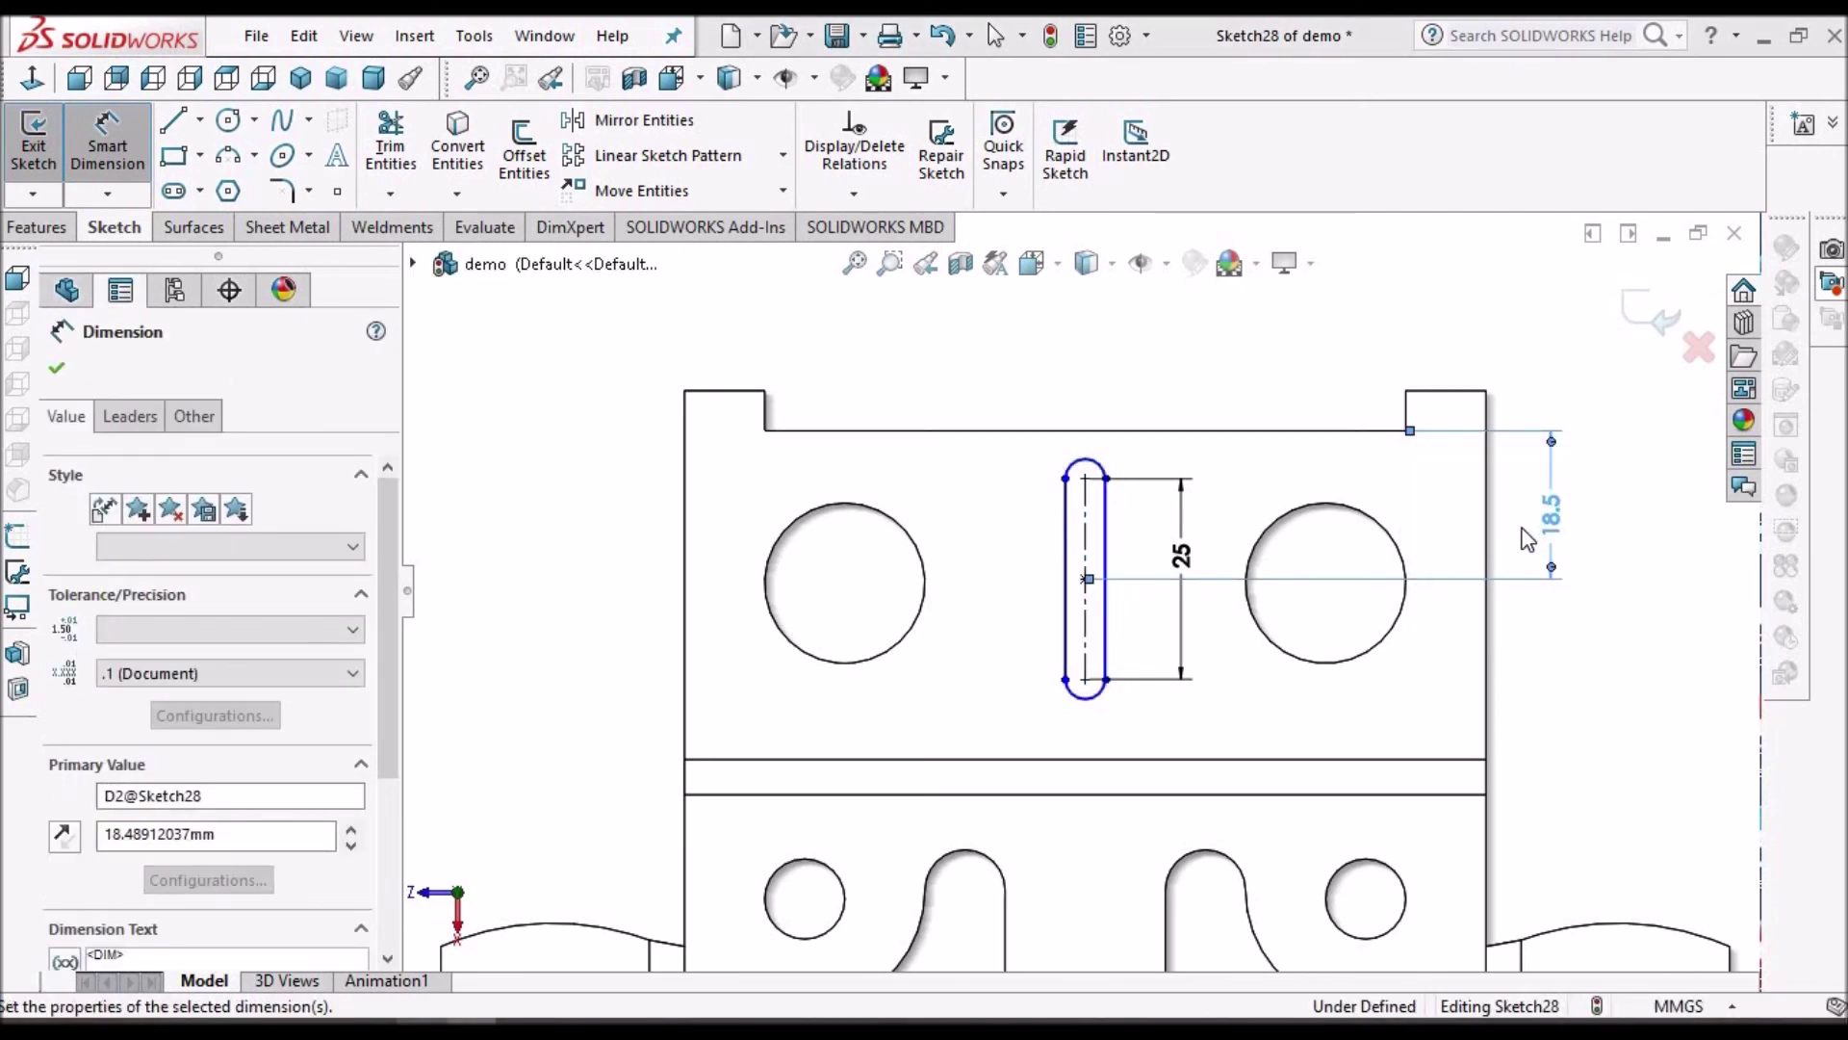
pyautogui.click(1097, 695)
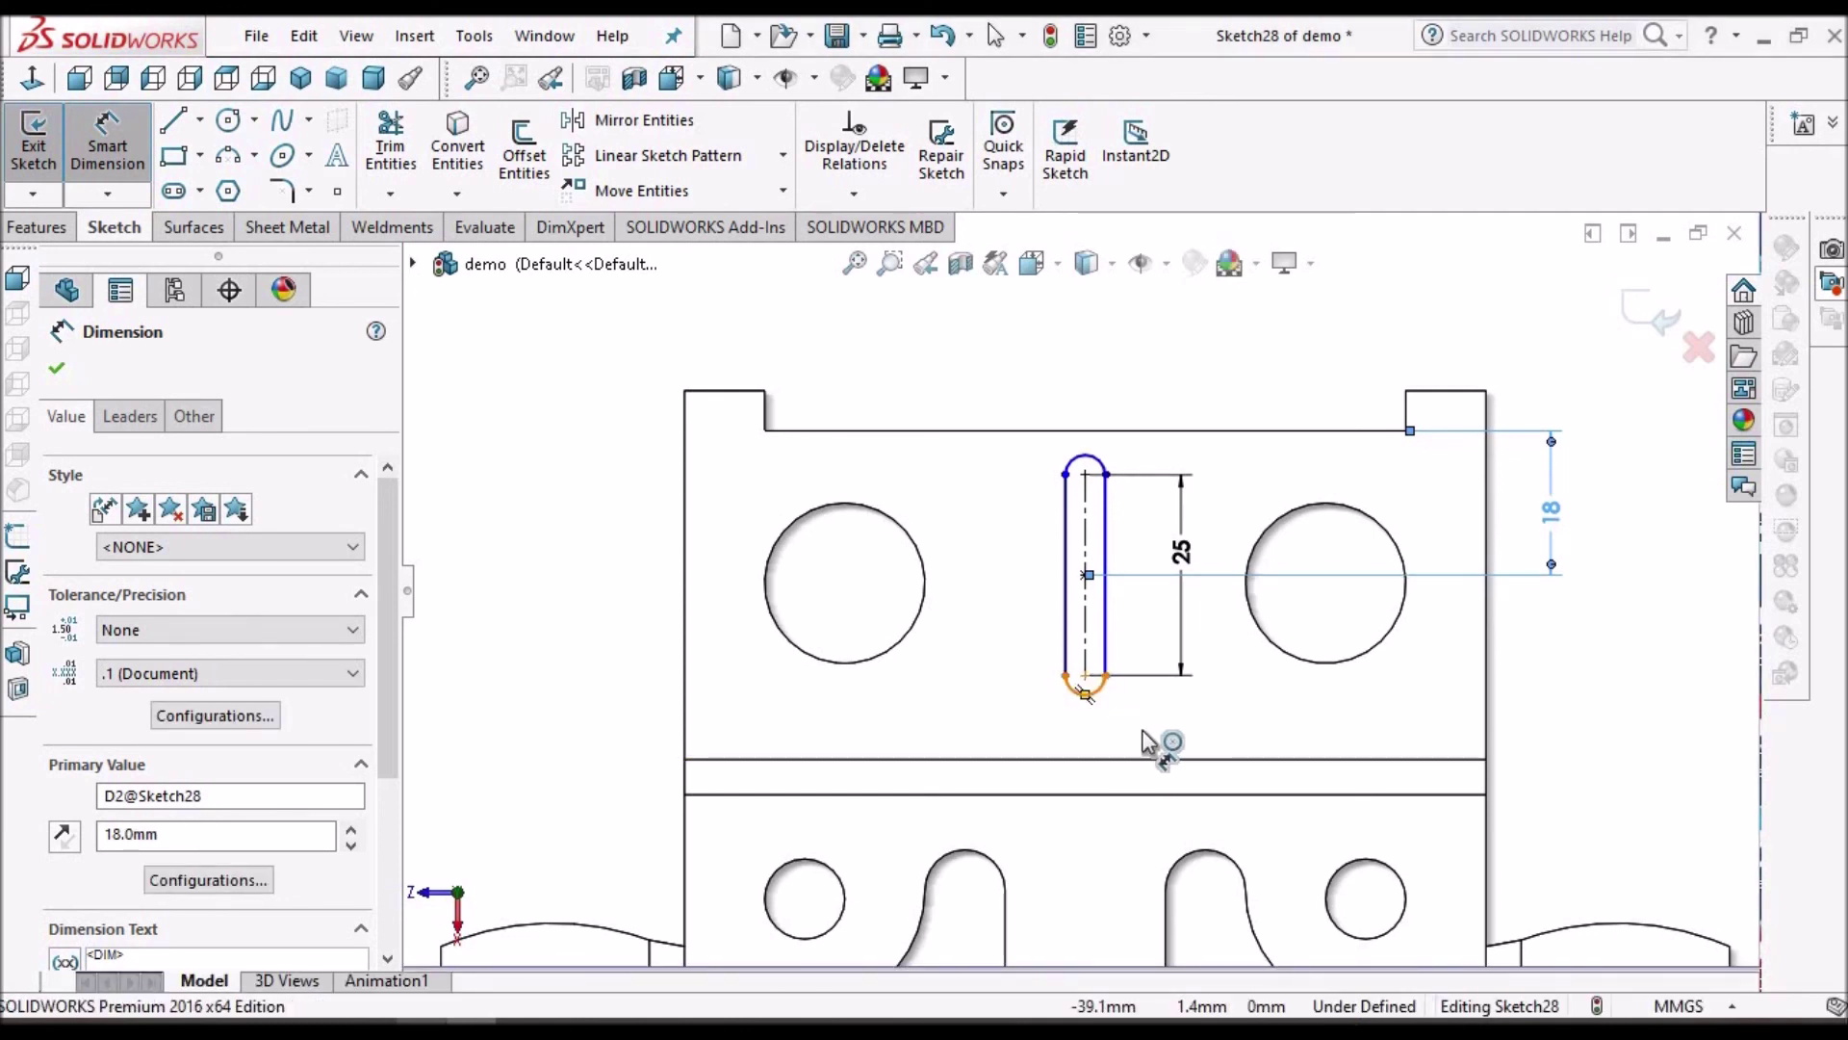
pyautogui.click(1189, 765)
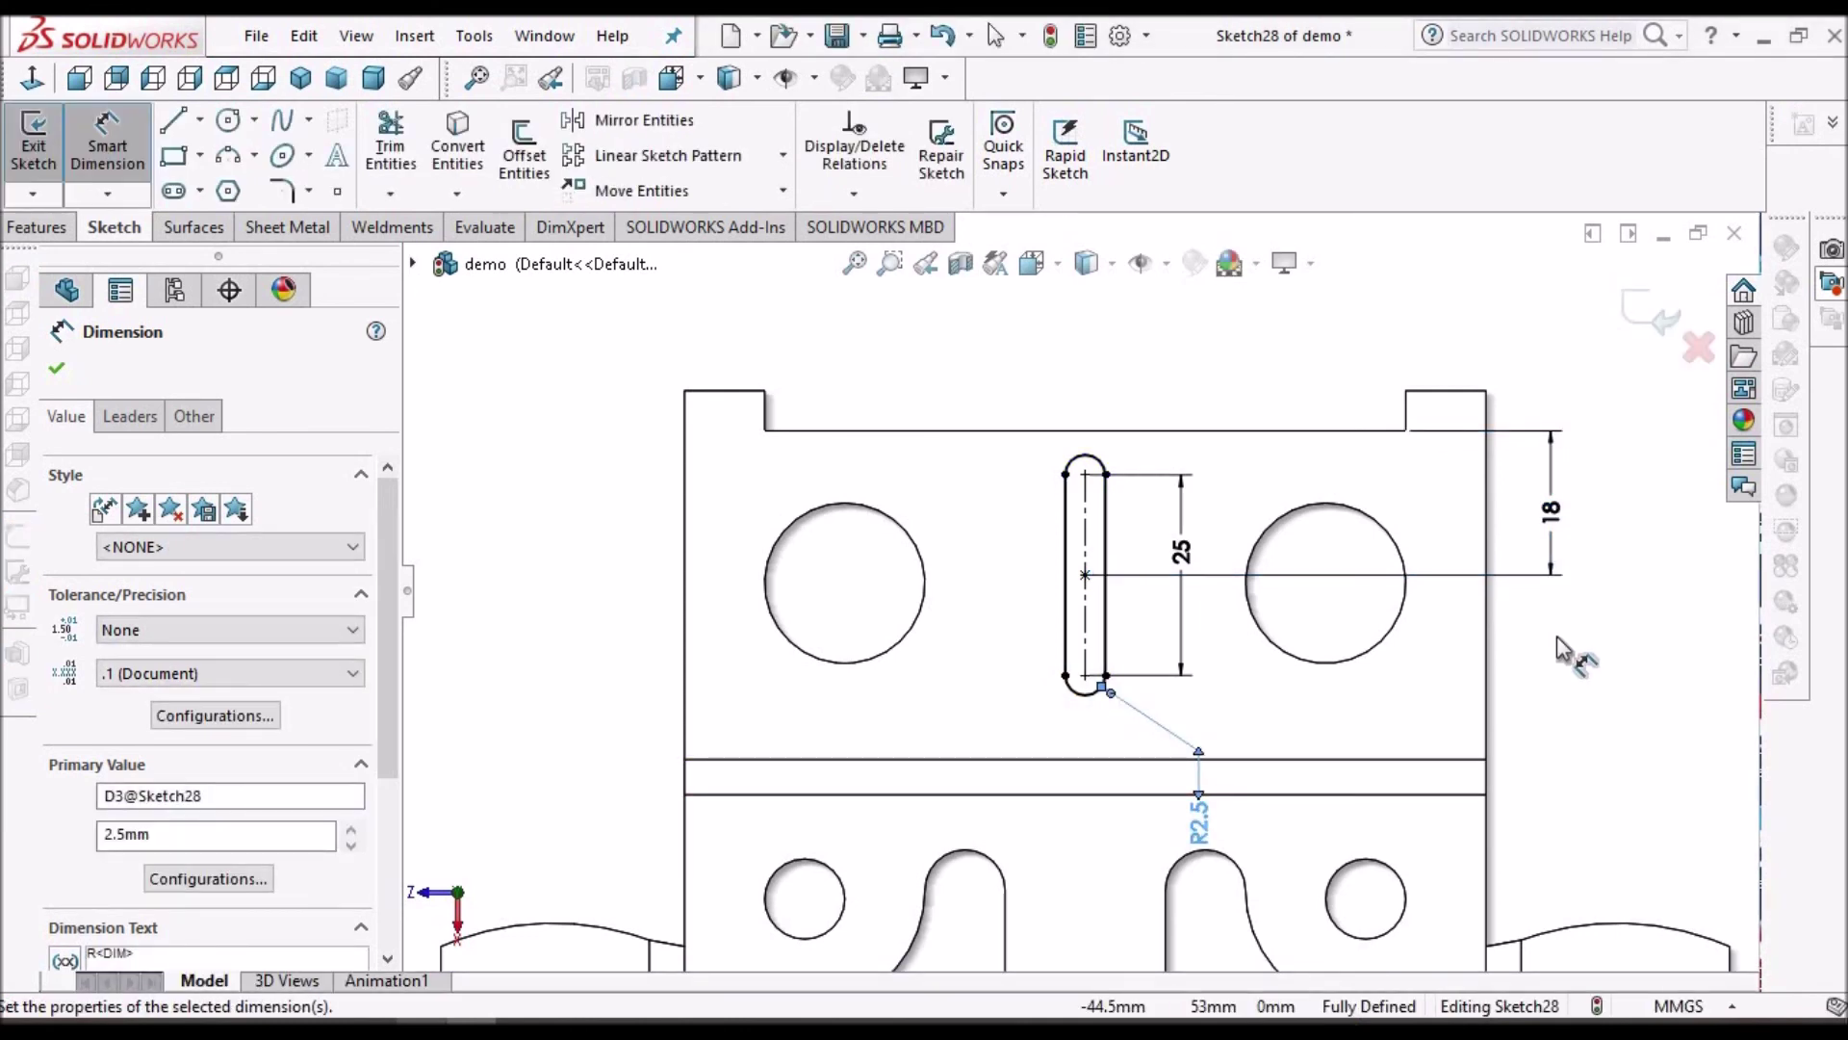
pyautogui.click(1640, 322)
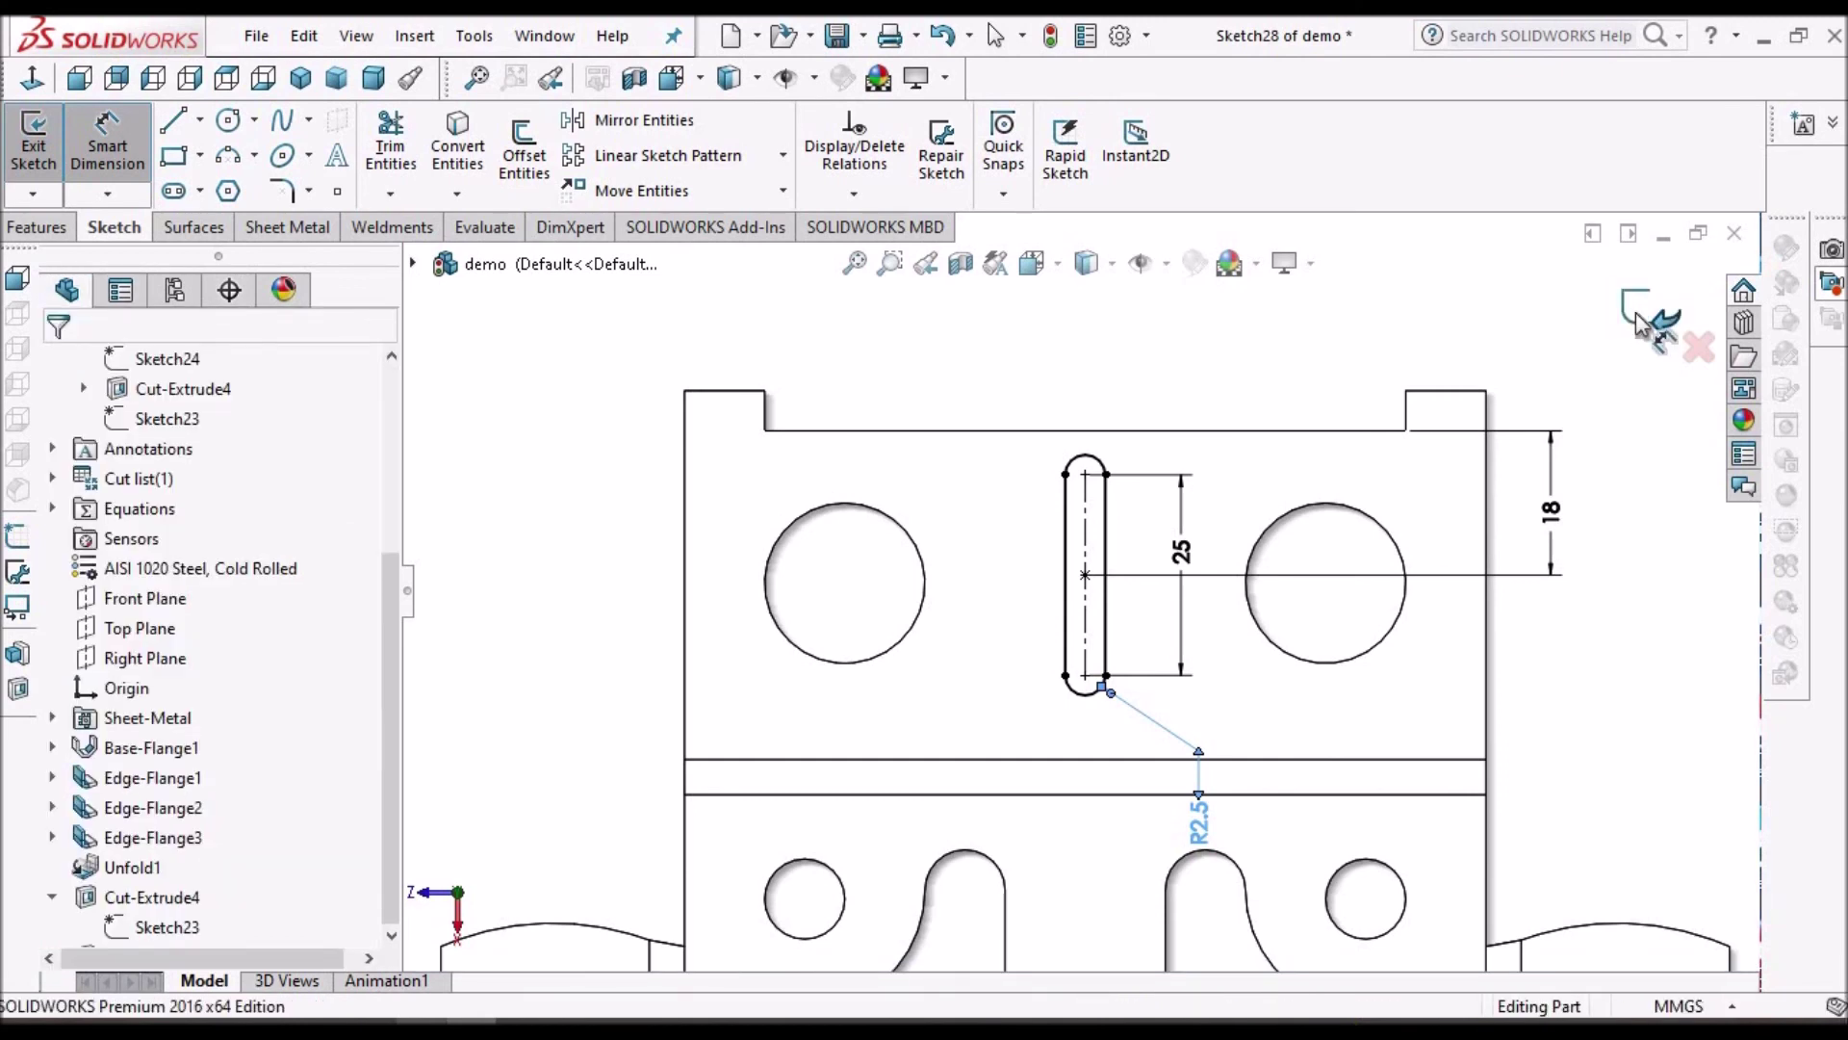
pyautogui.click(1639, 316)
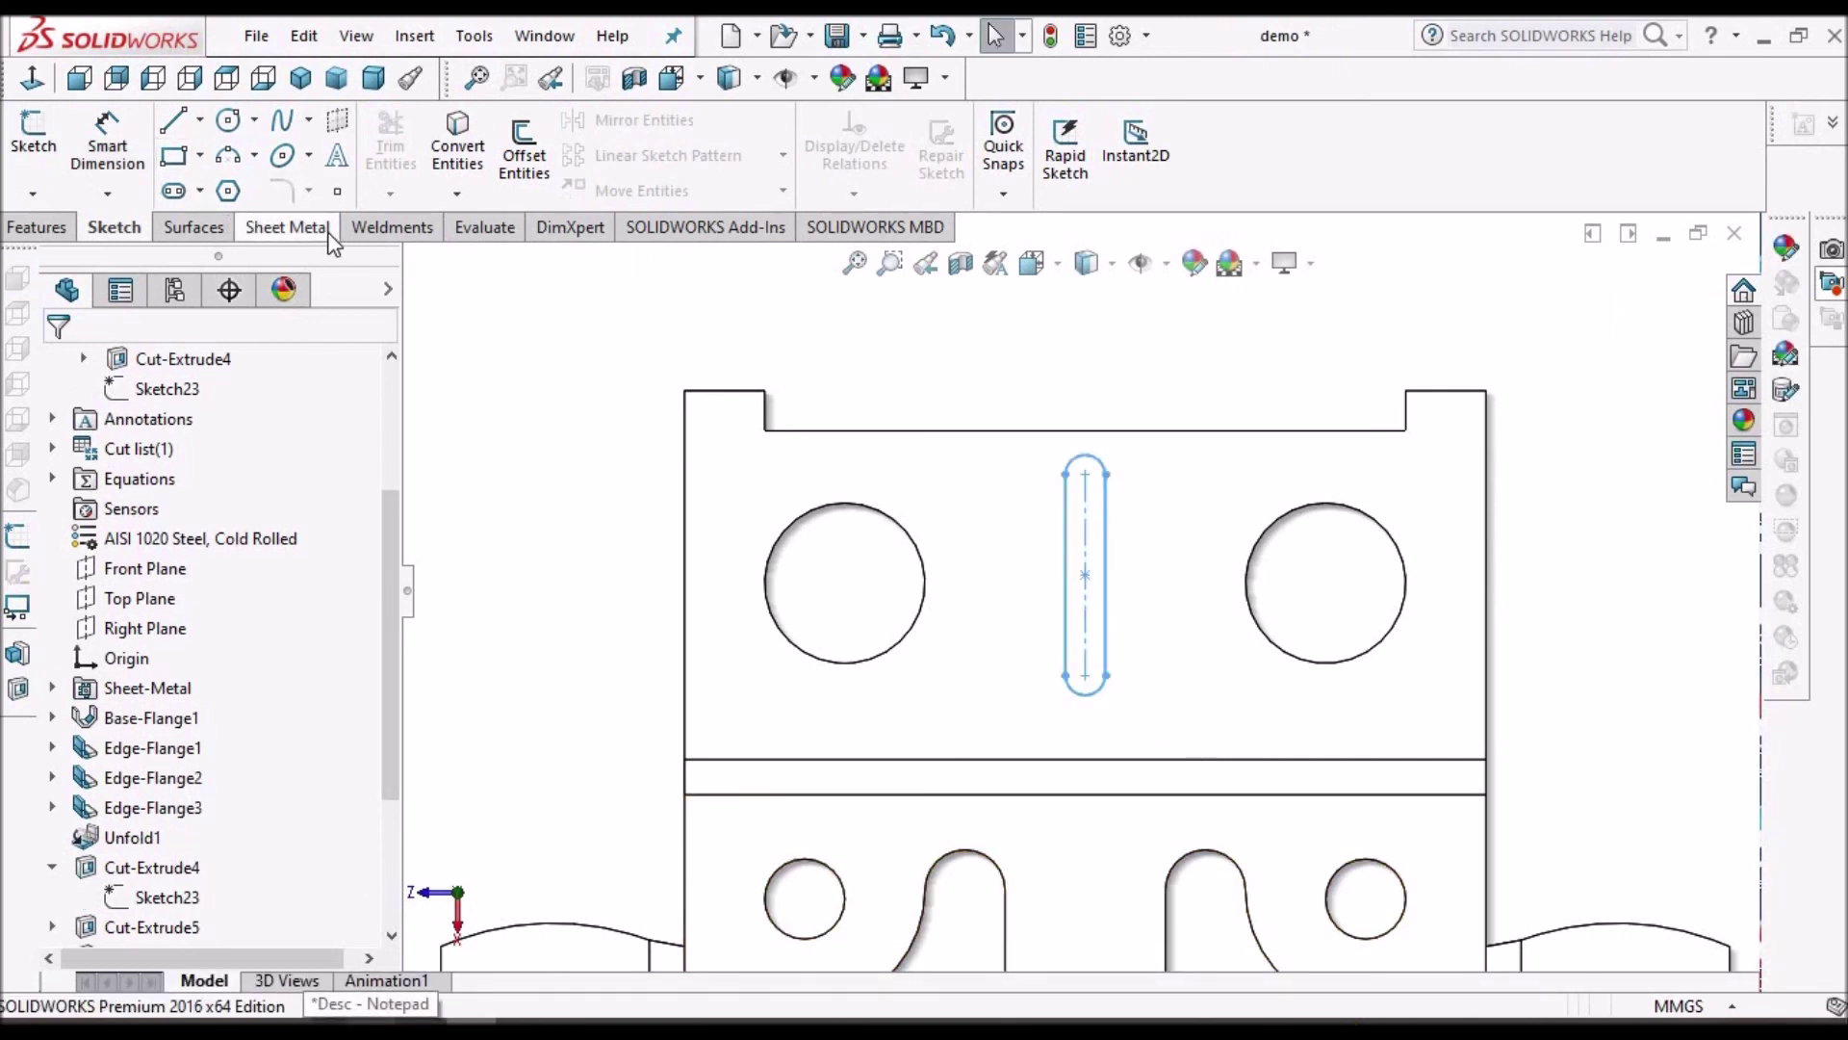
# Step: Cut the slot through the back flange with an Extruded Cut linked to sheet thickness
pyautogui.click(292, 227)
pyautogui.click(880, 126)
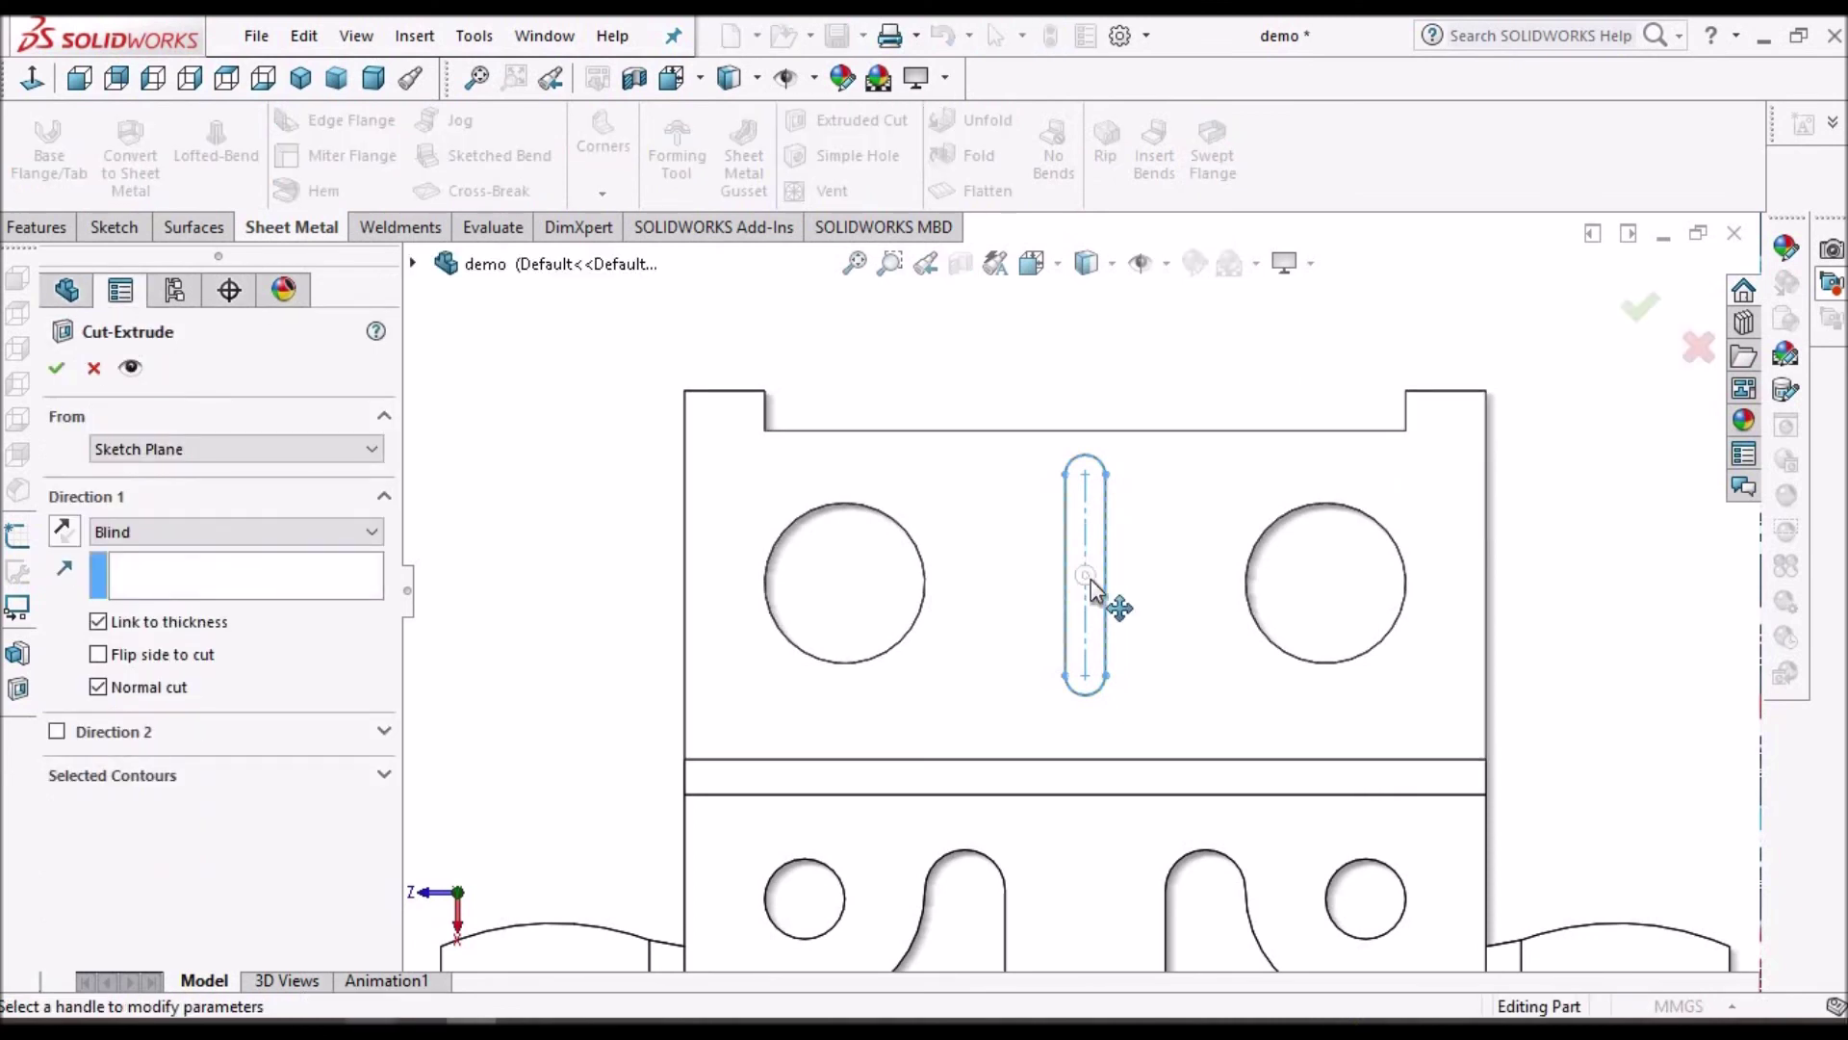
pyautogui.click(58, 370)
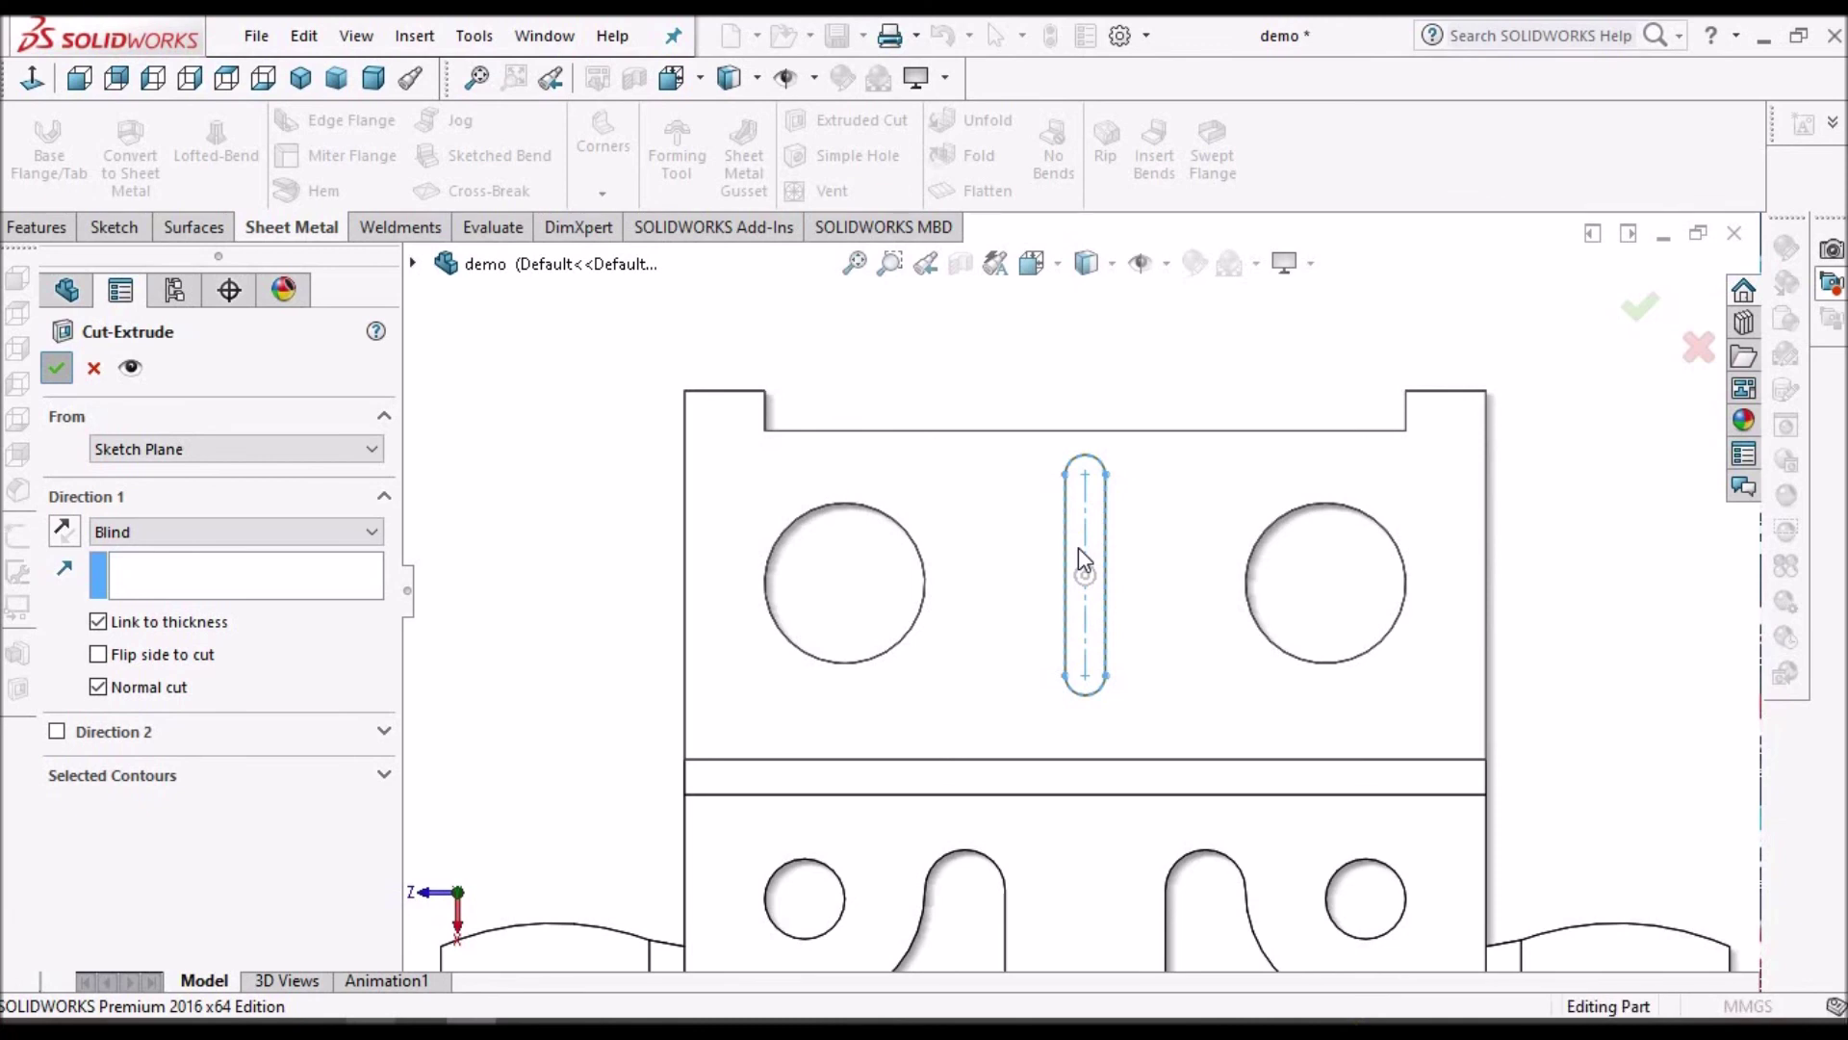
pyautogui.press('Return')
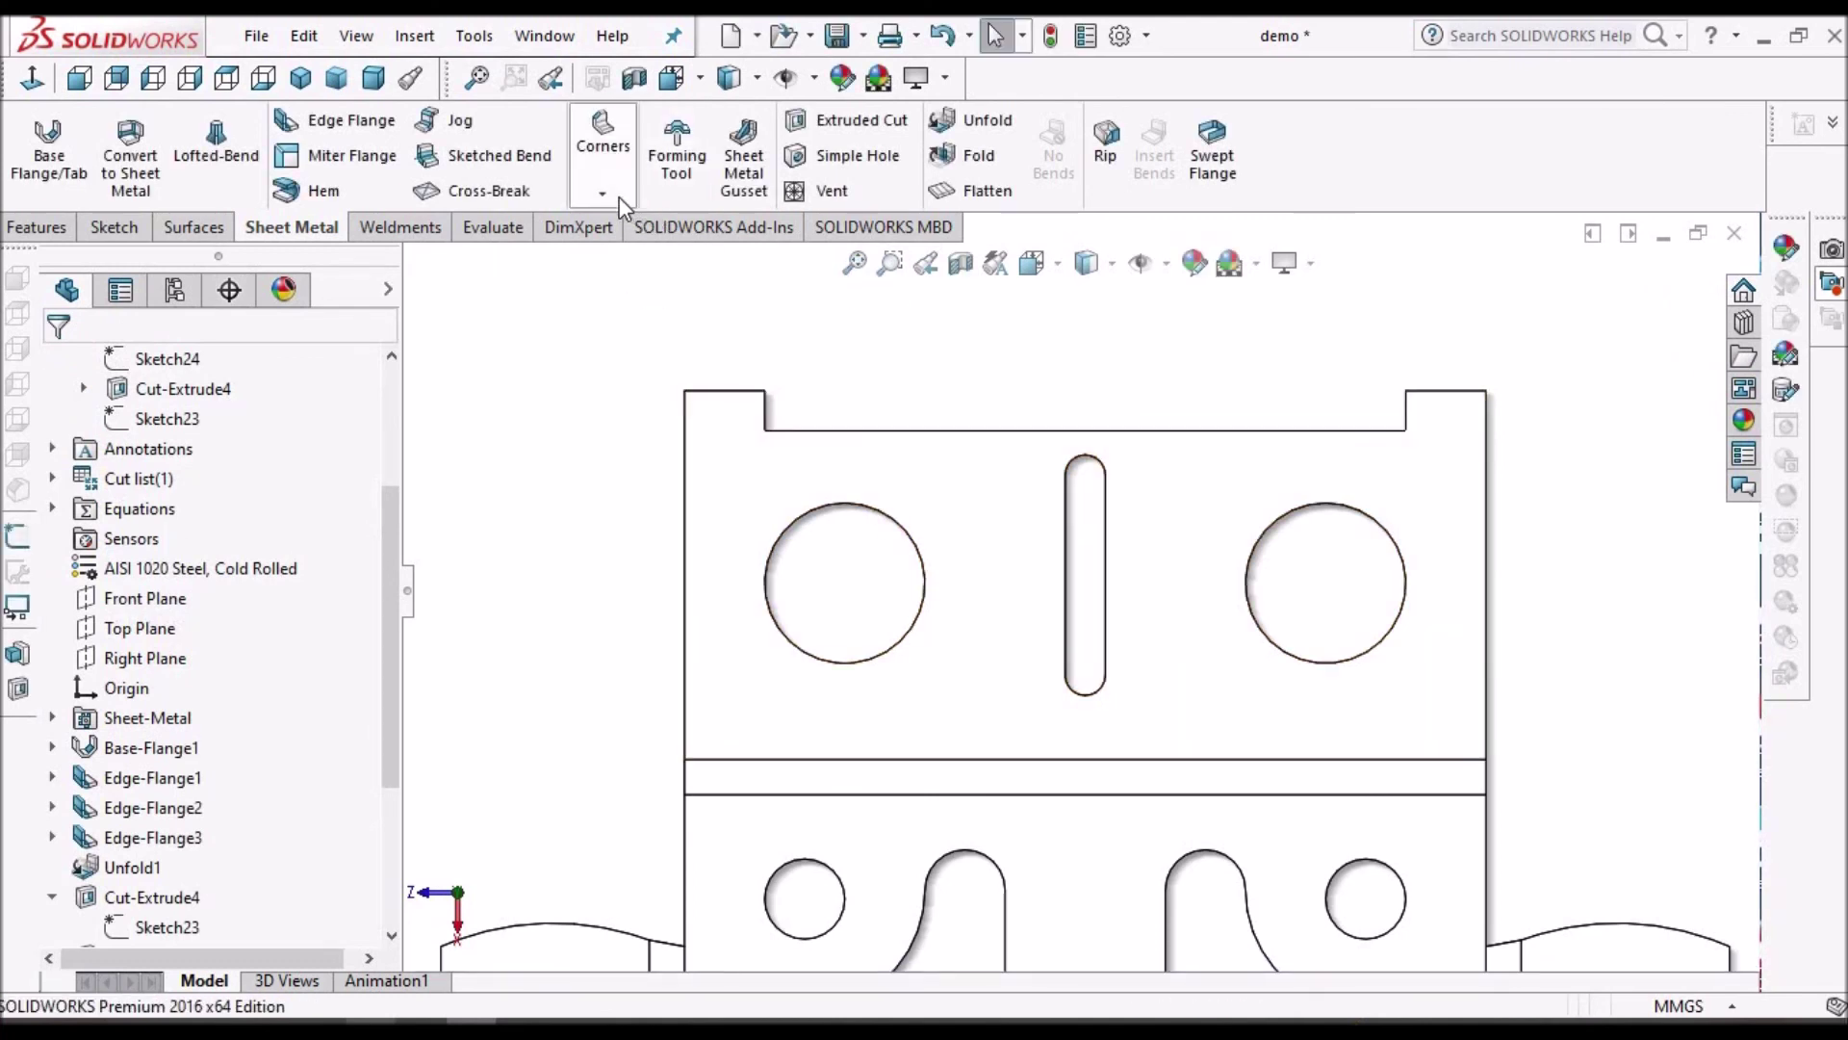
pyautogui.click(620, 197)
# Step: Break both outer top corners of the back flange tabs by 5.0 mm
pyautogui.click(665, 293)
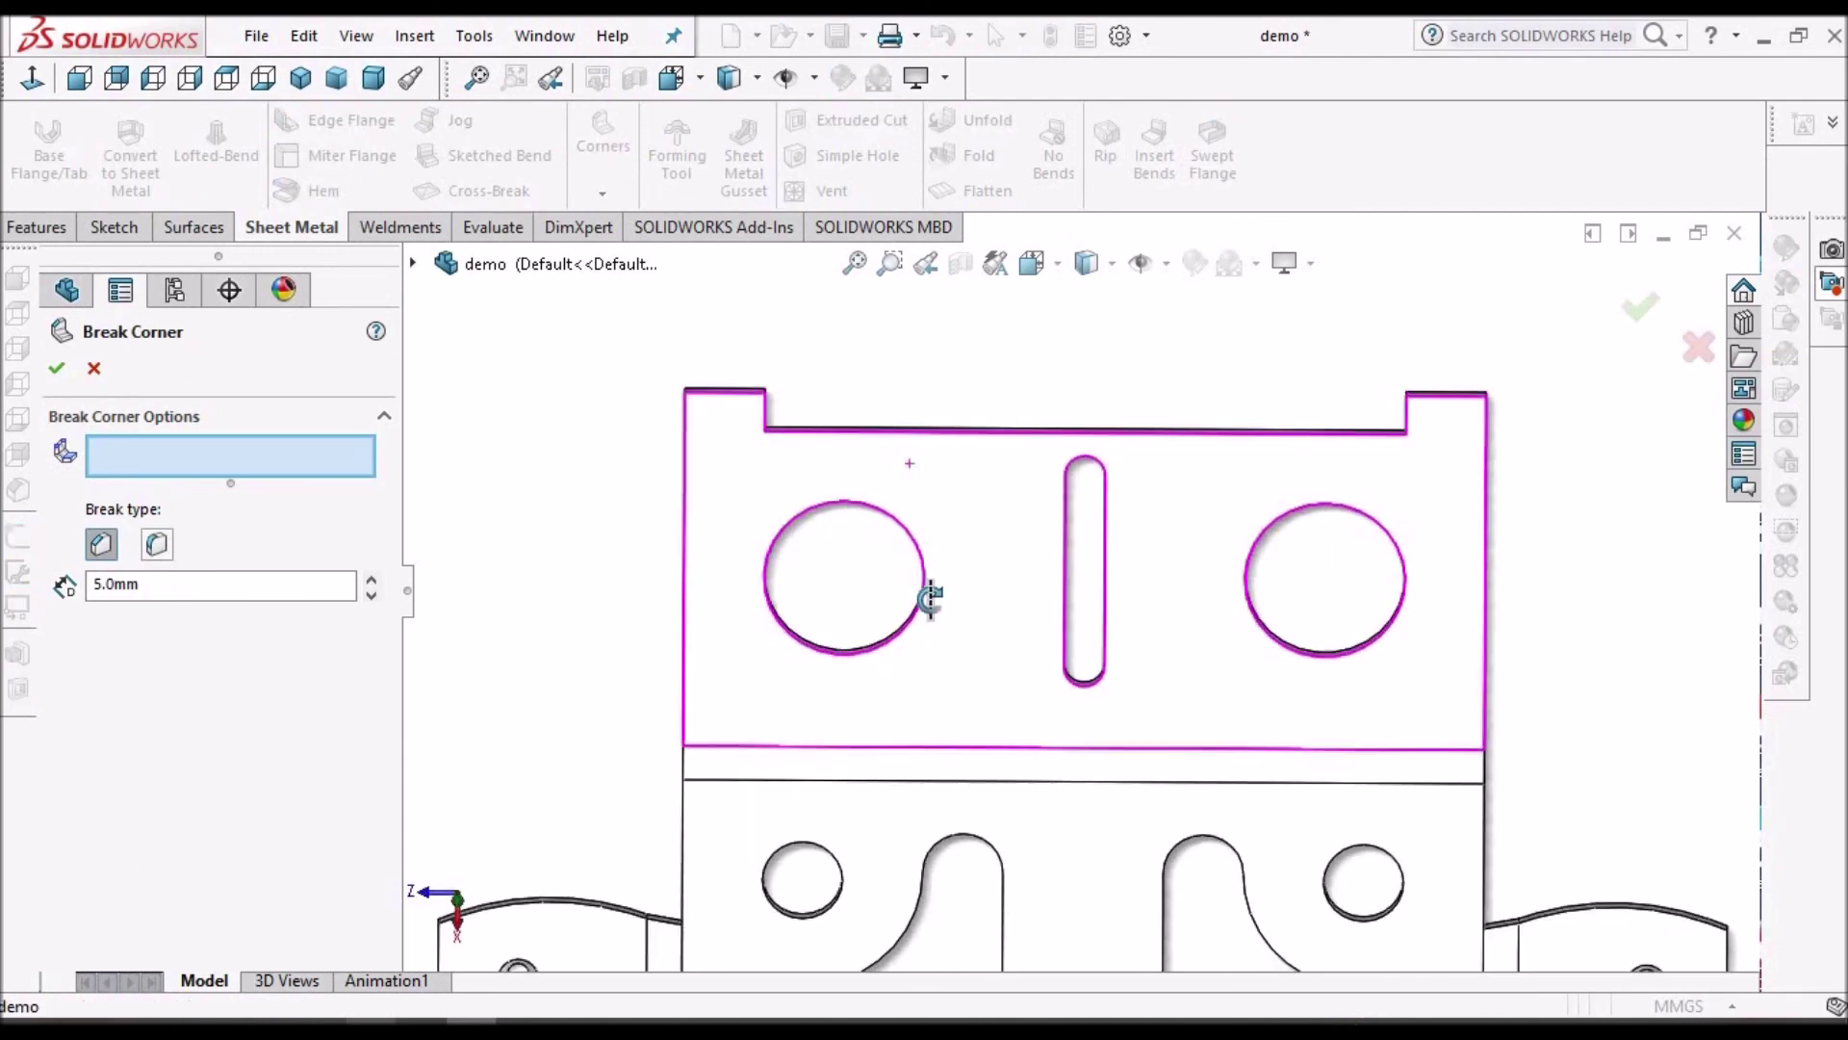
pyautogui.moveTo(928, 598); pyautogui.dragTo(886, 448, button='middle')
pyautogui.scroll(-3, 885, 447)
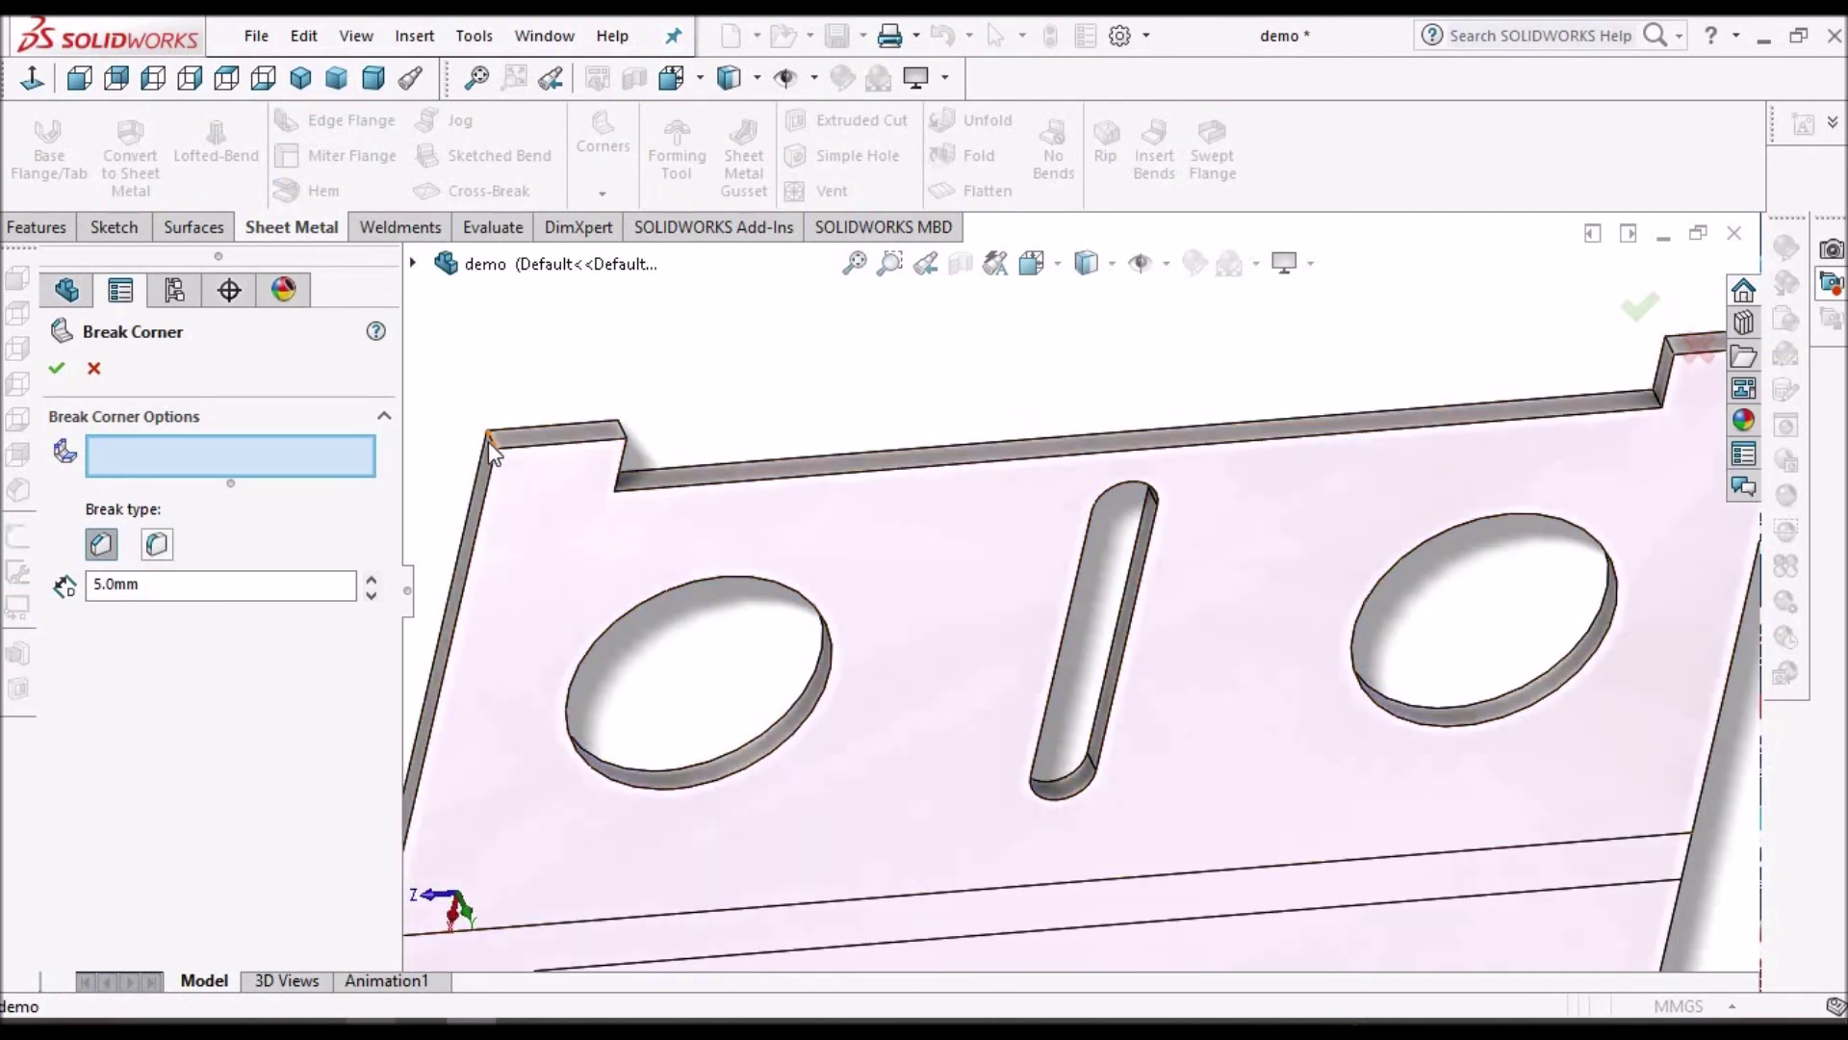
pyautogui.click(494, 441)
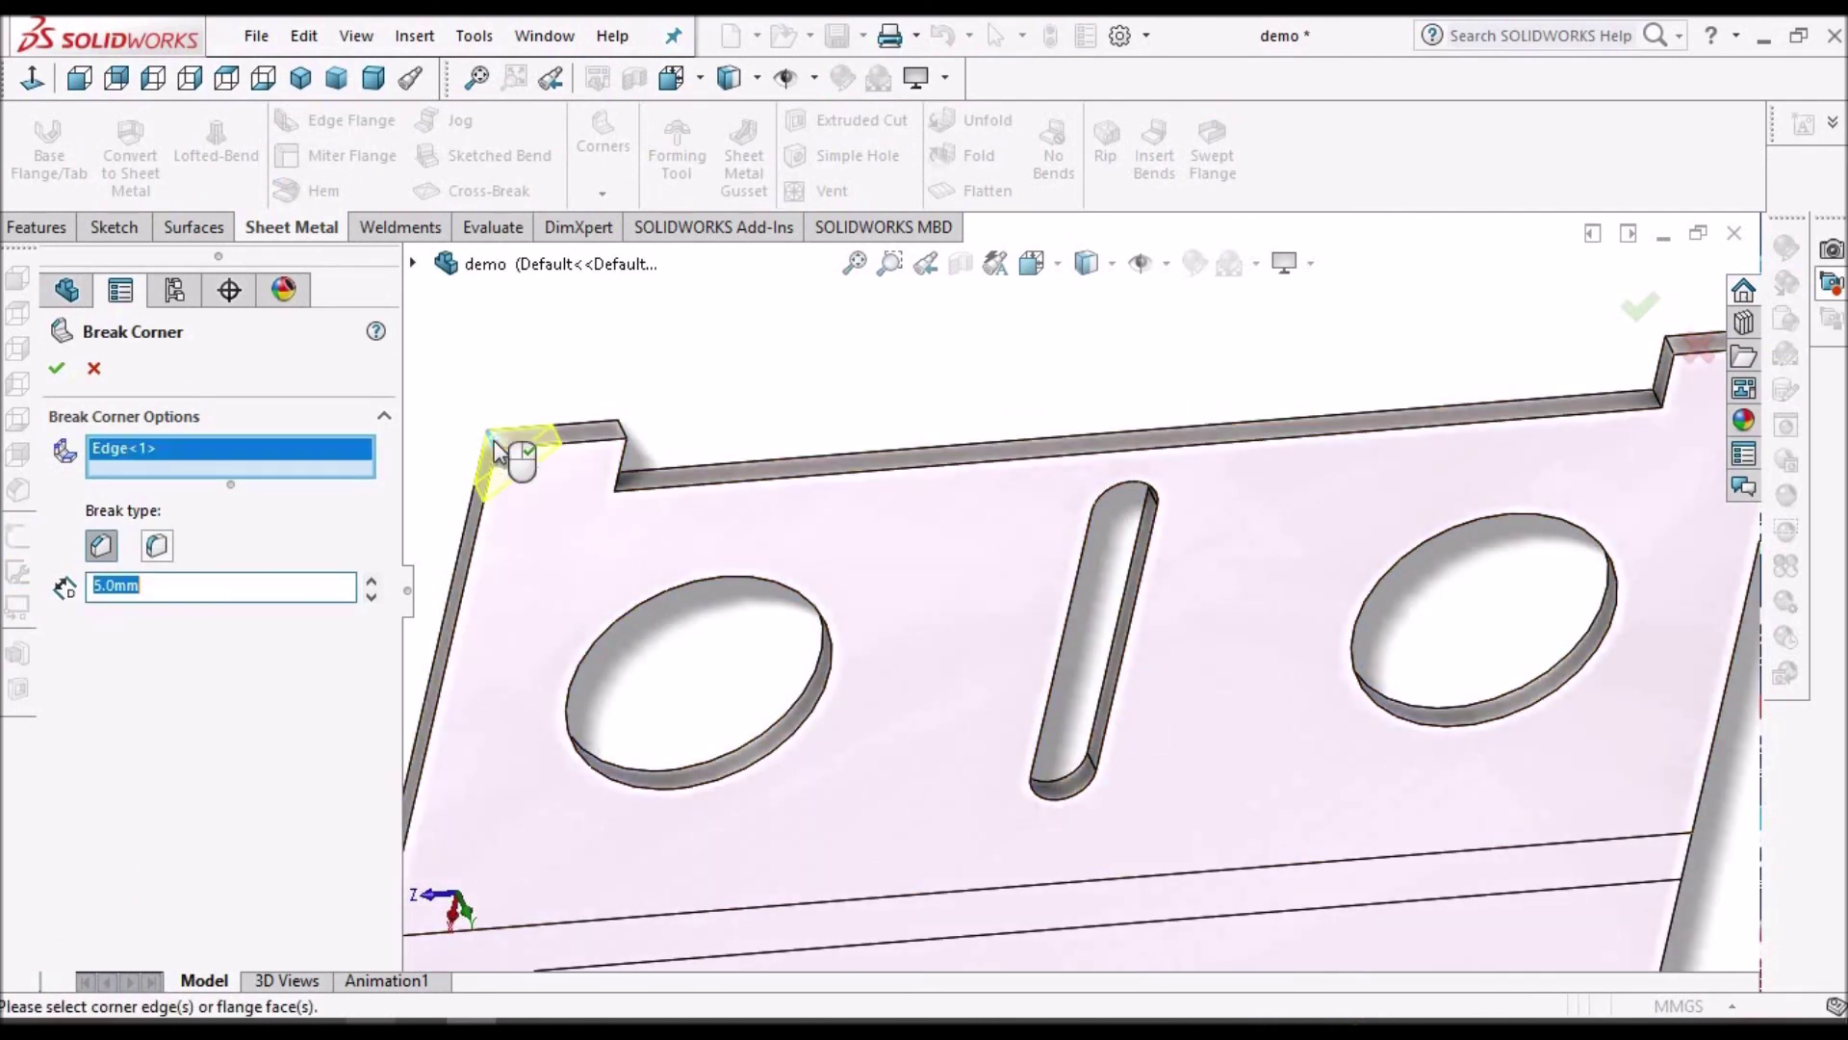
pyautogui.scroll(3, 1083, 581)
pyautogui.moveTo(1365, 579); pyautogui.dragTo(1287, 462, button='middle')
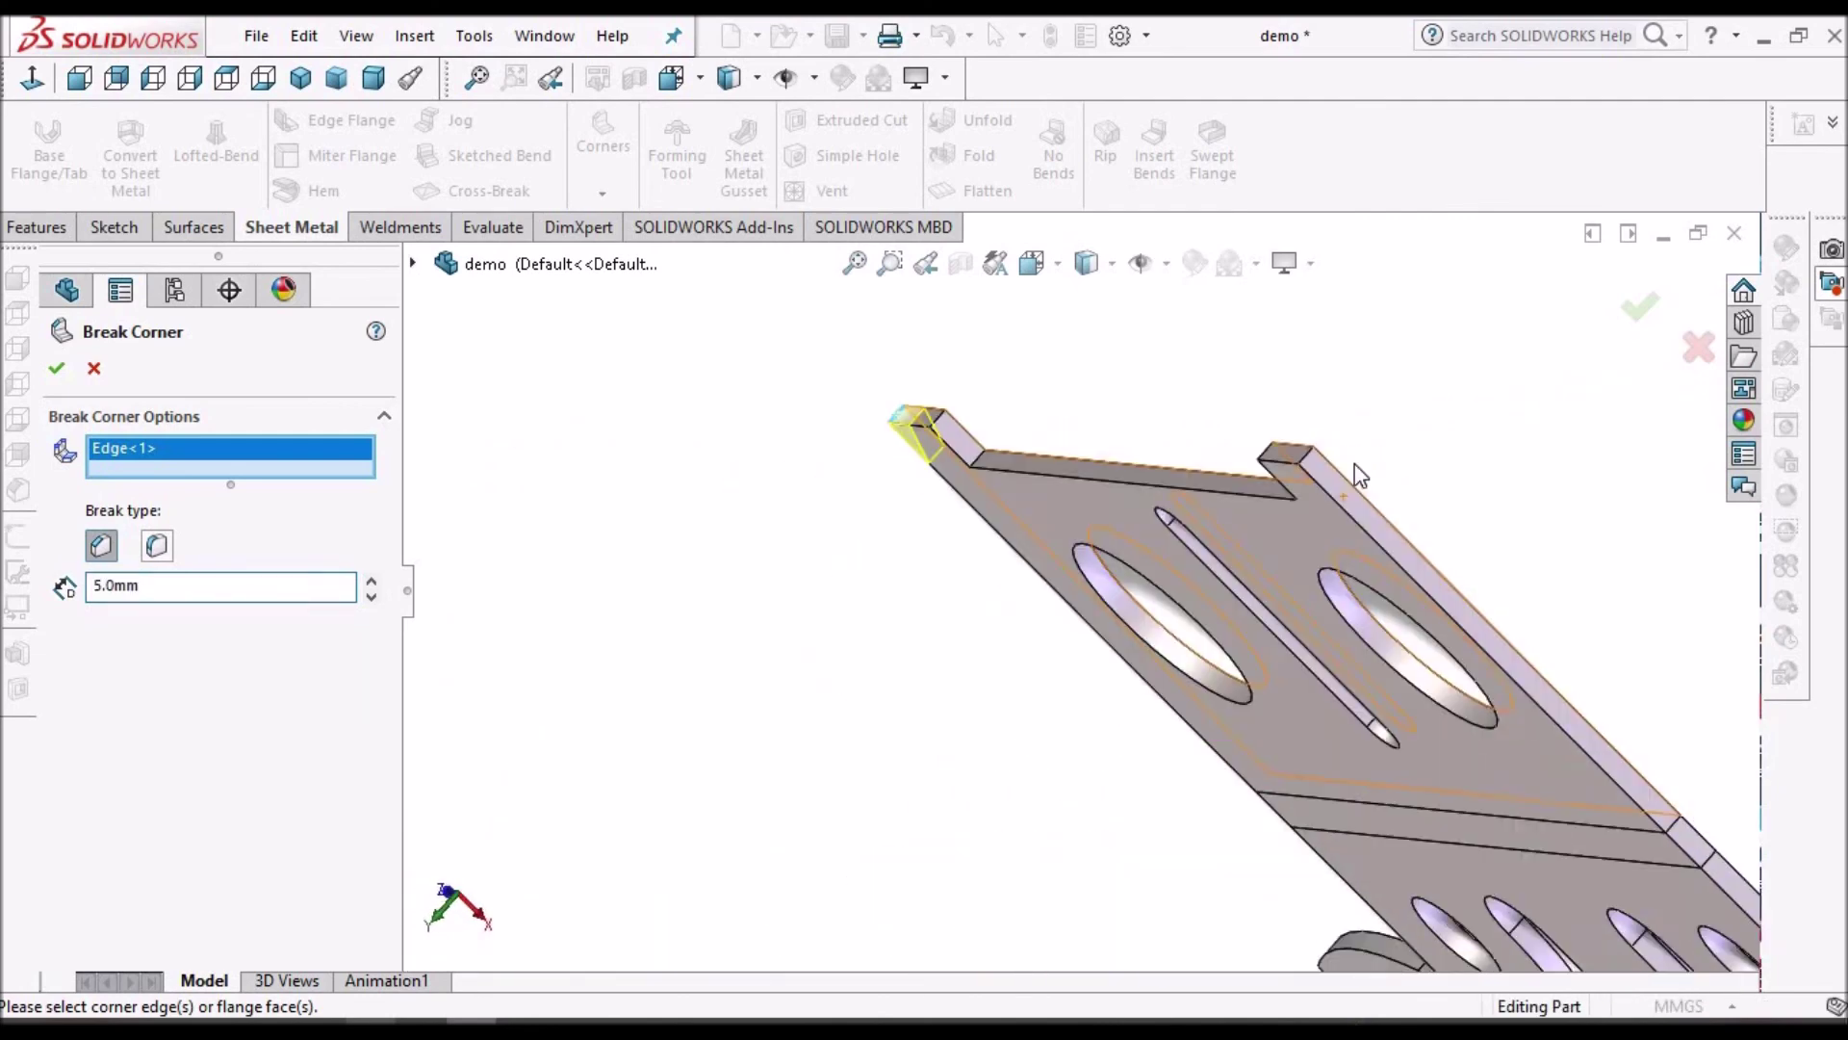
pyautogui.click(1287, 462)
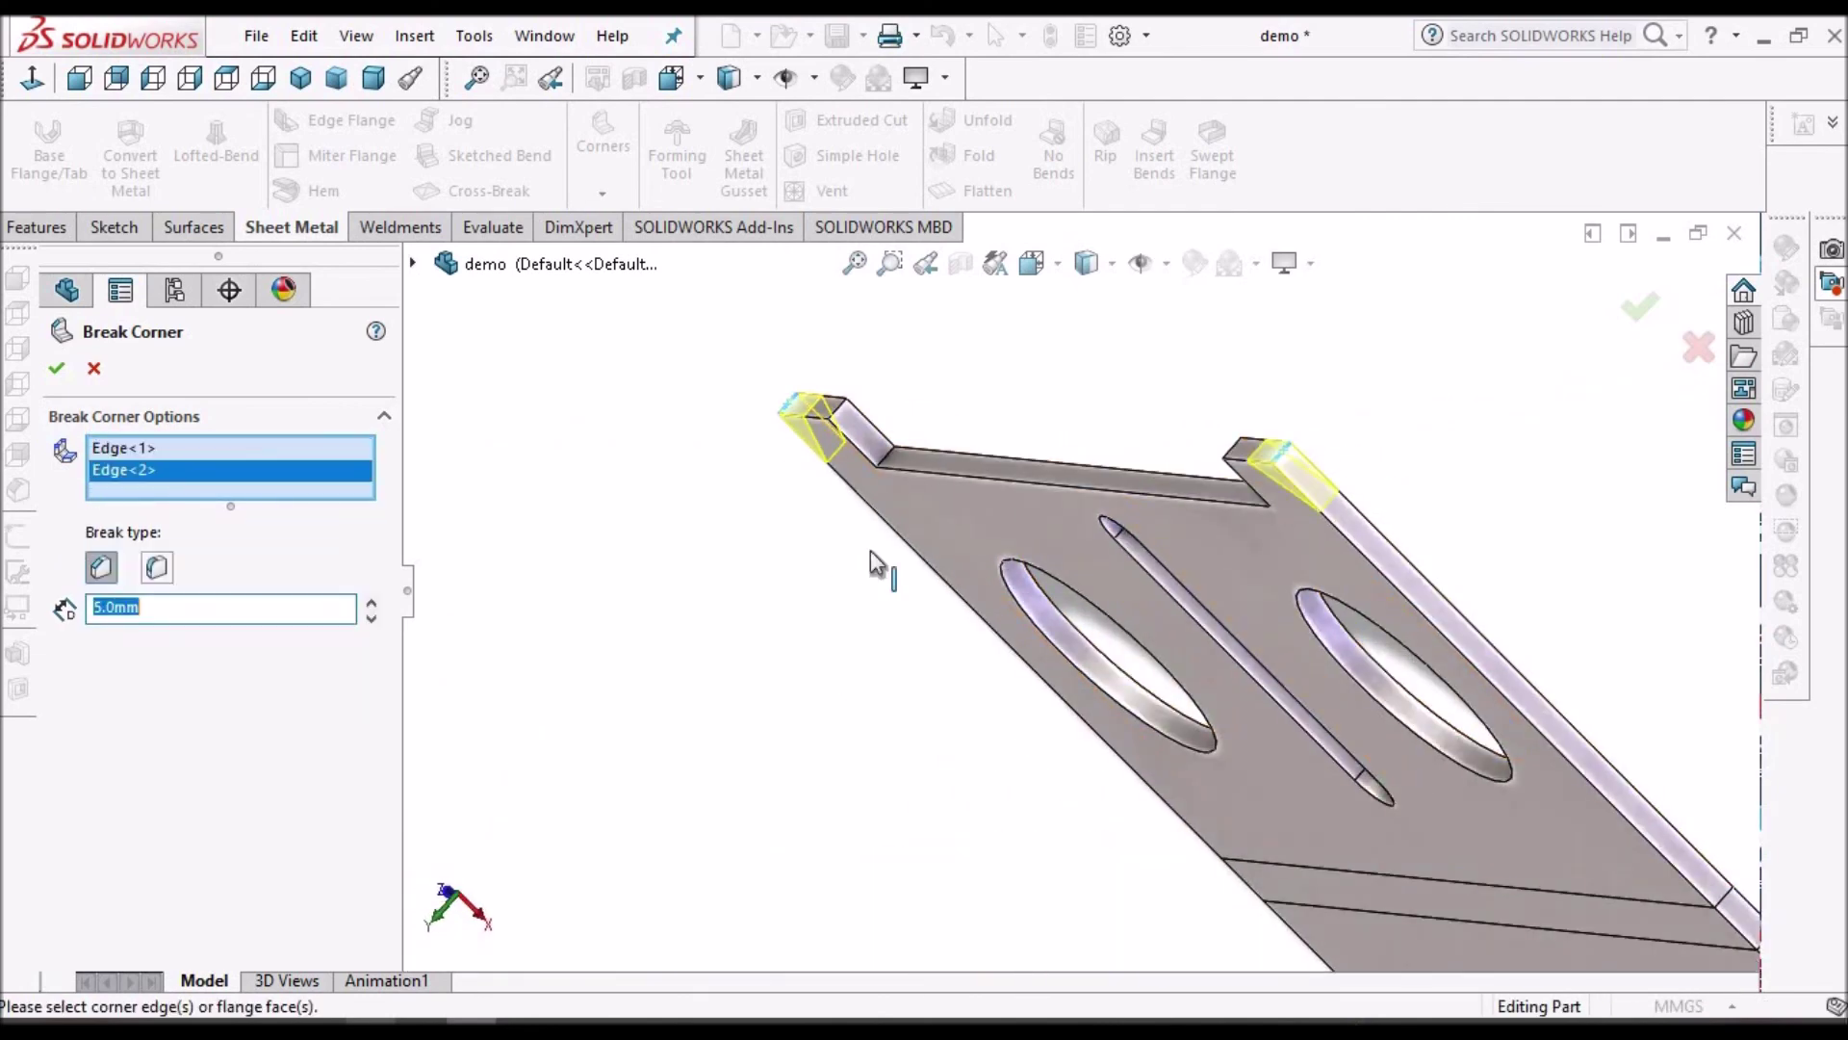
pyautogui.click(55, 369)
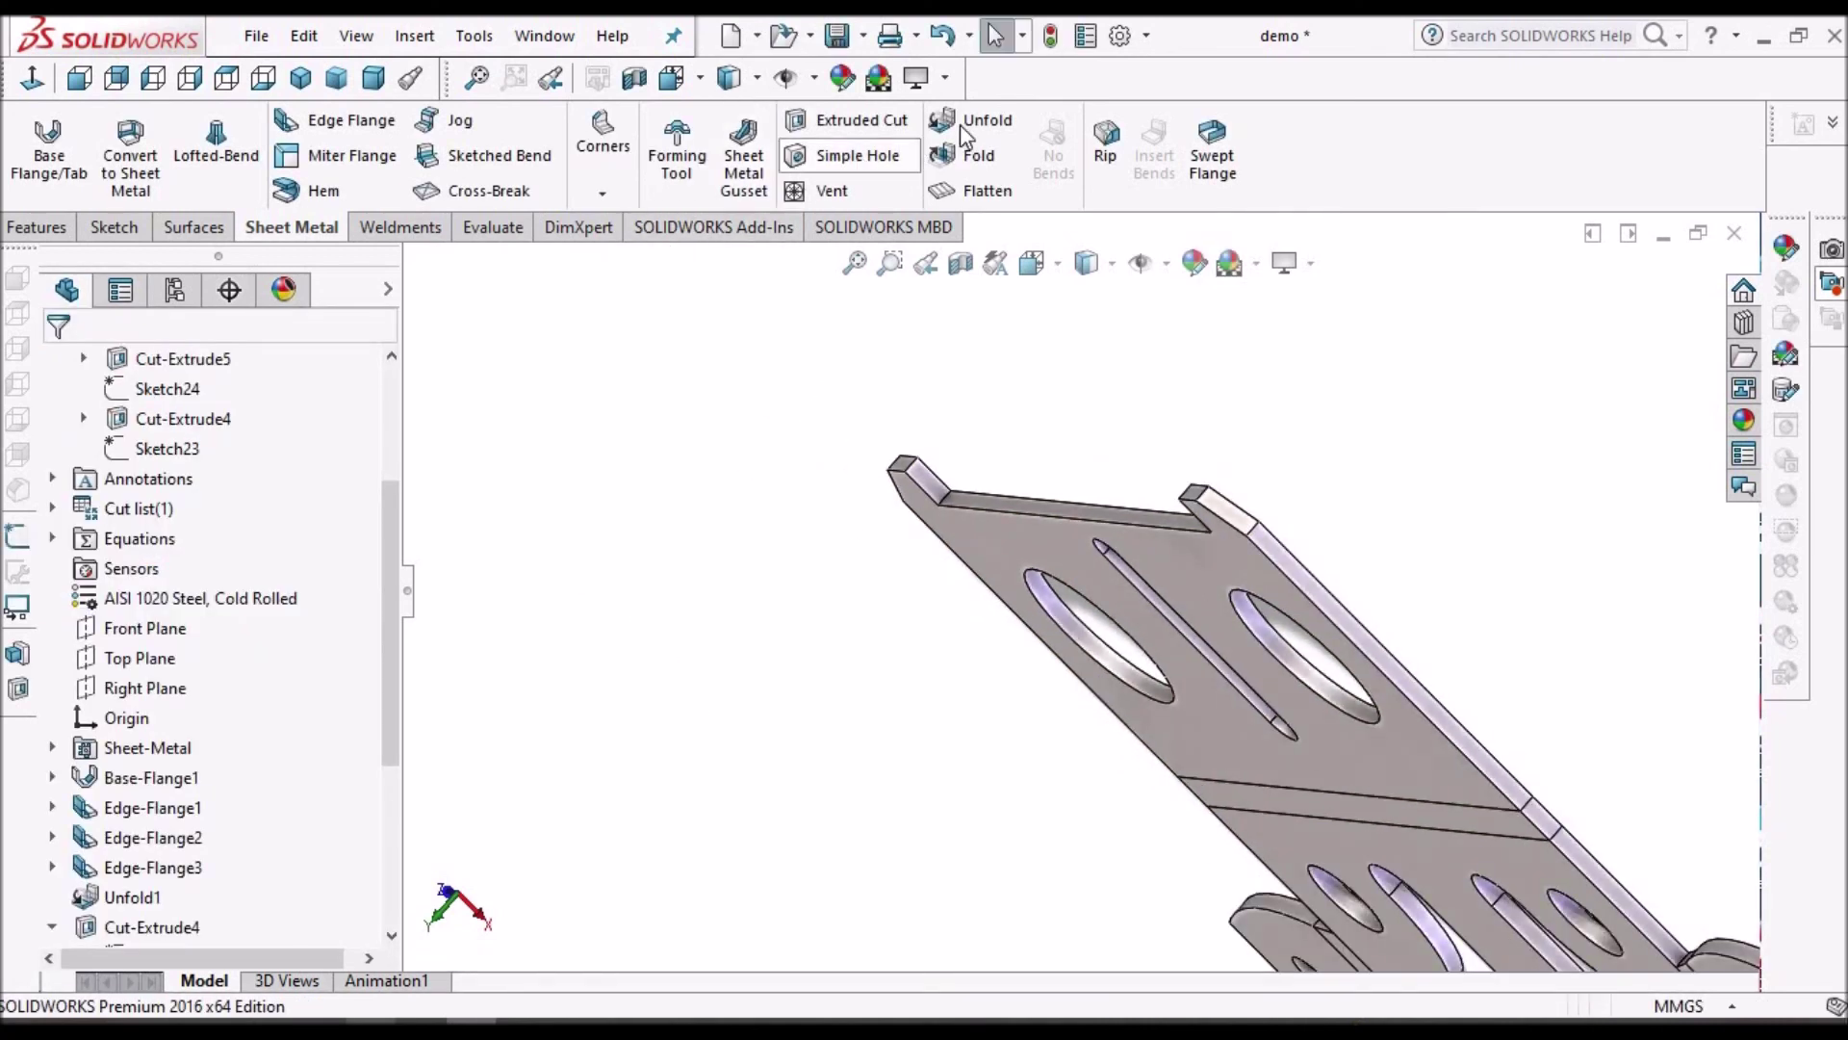
# Step: Fold all bends back, view in dimetric, save, then flatten to check the pattern
pyautogui.click(979, 159)
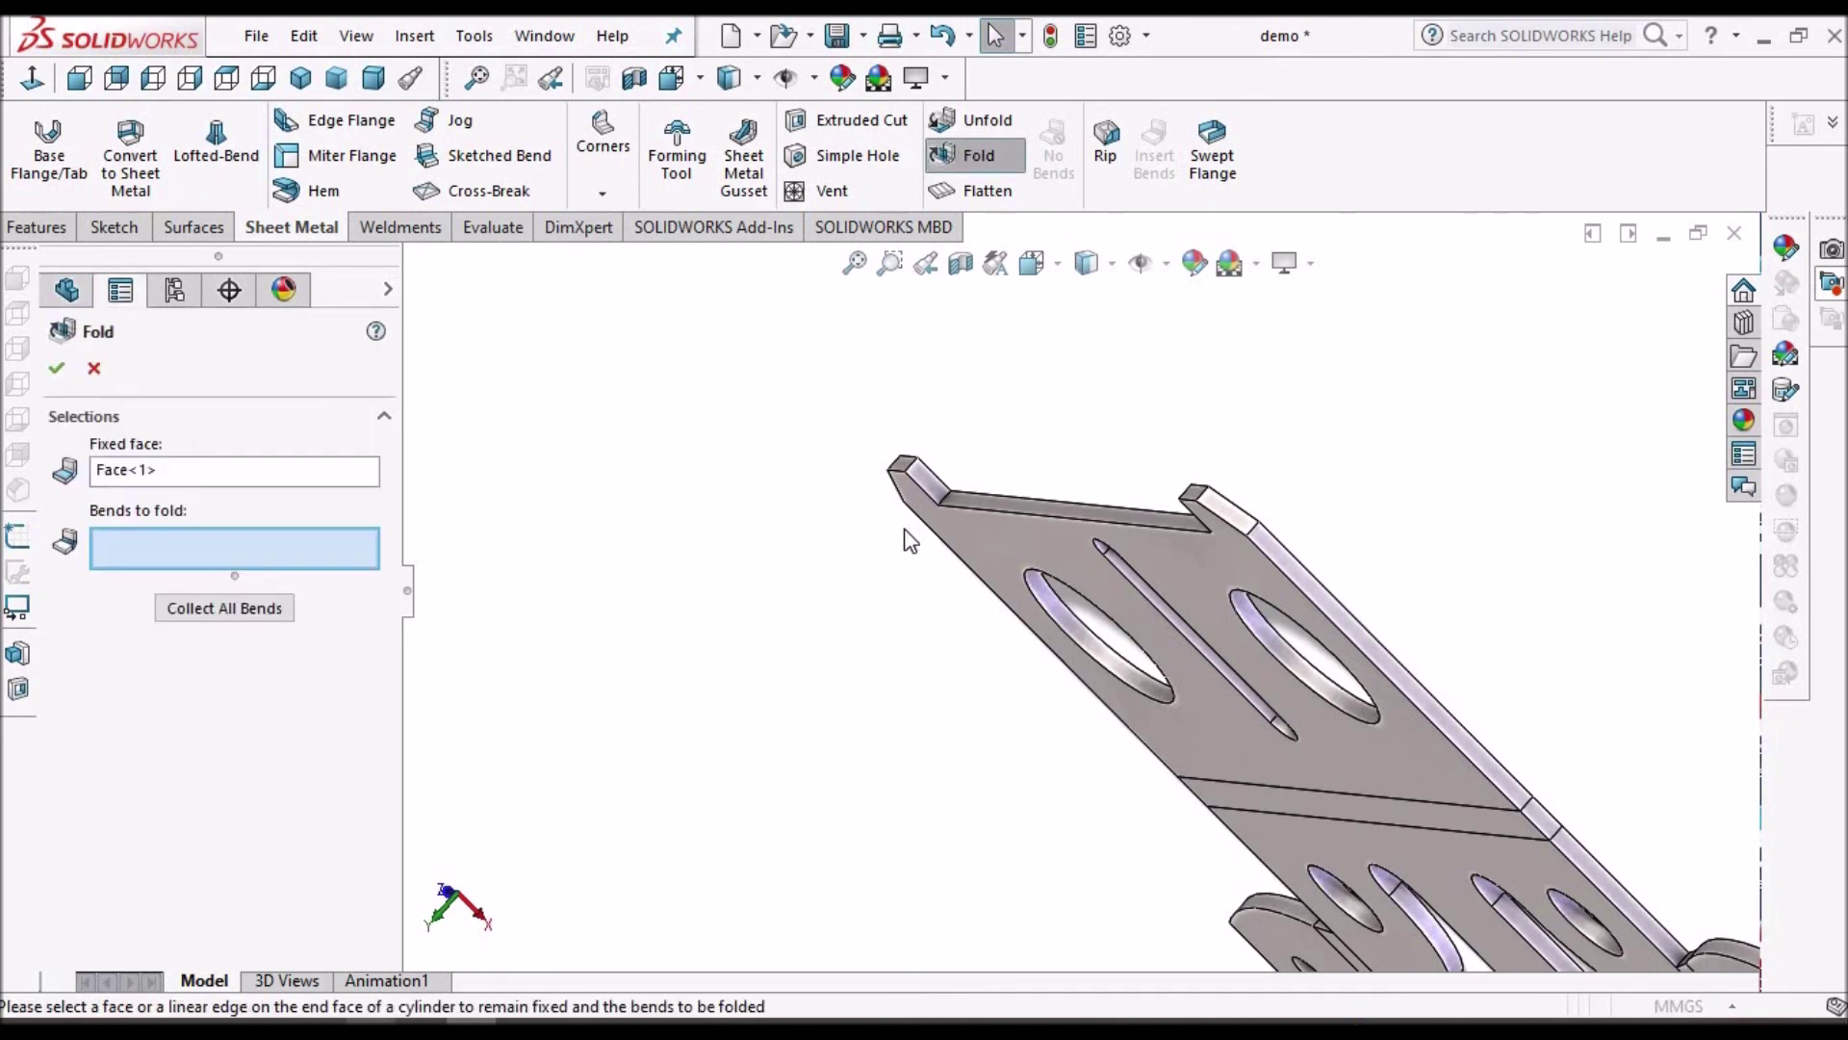
pyautogui.click(237, 616)
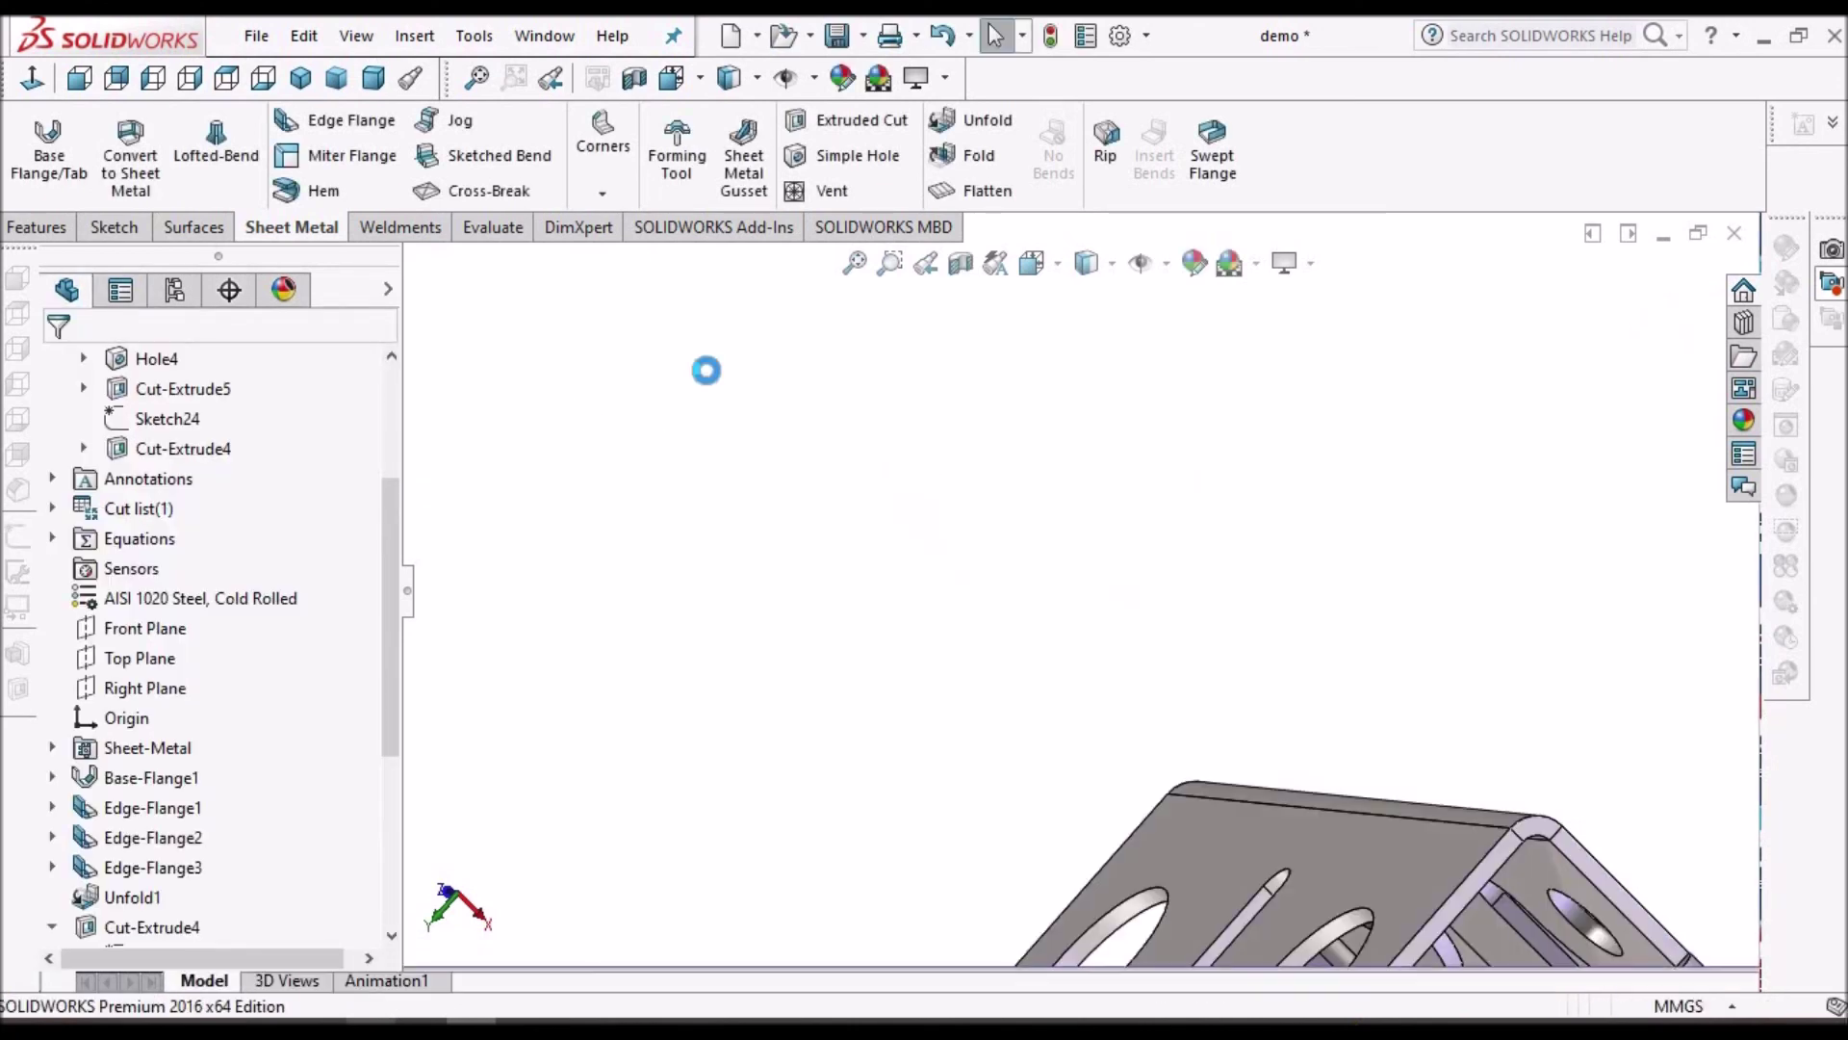
pyautogui.click(374, 77)
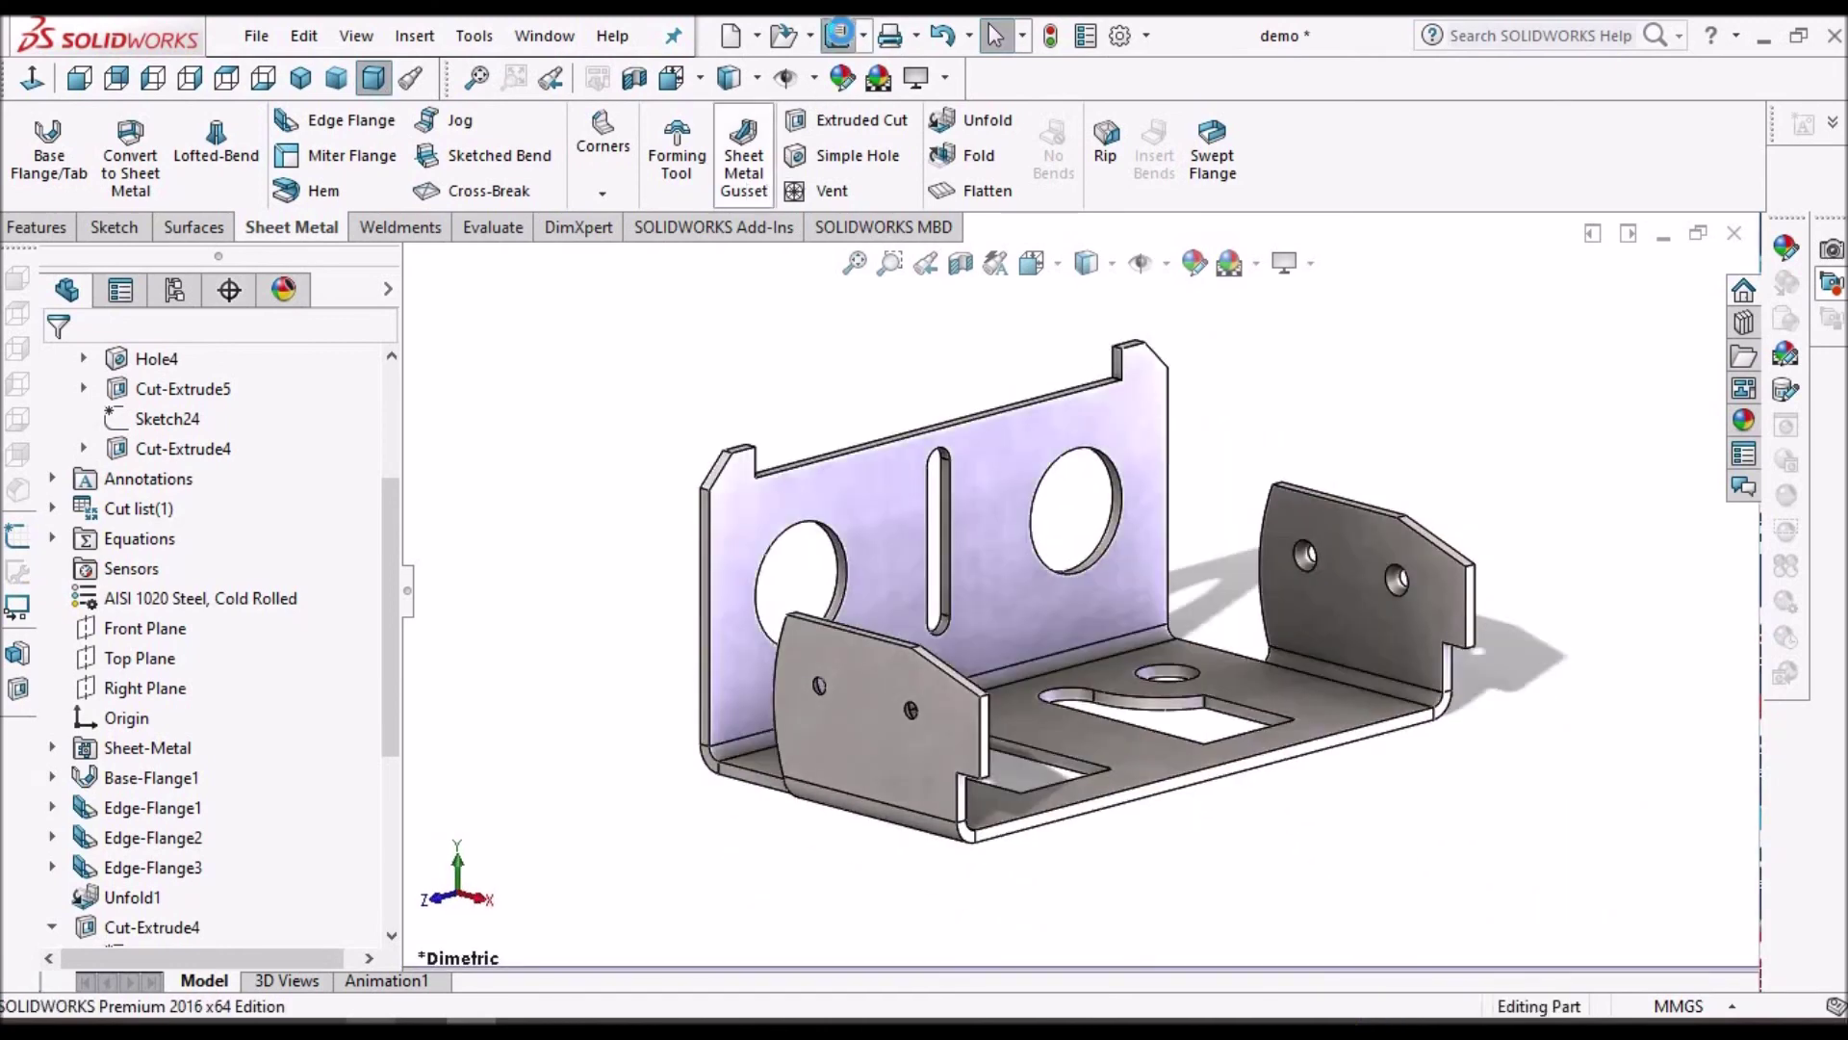
pyautogui.click(840, 39)
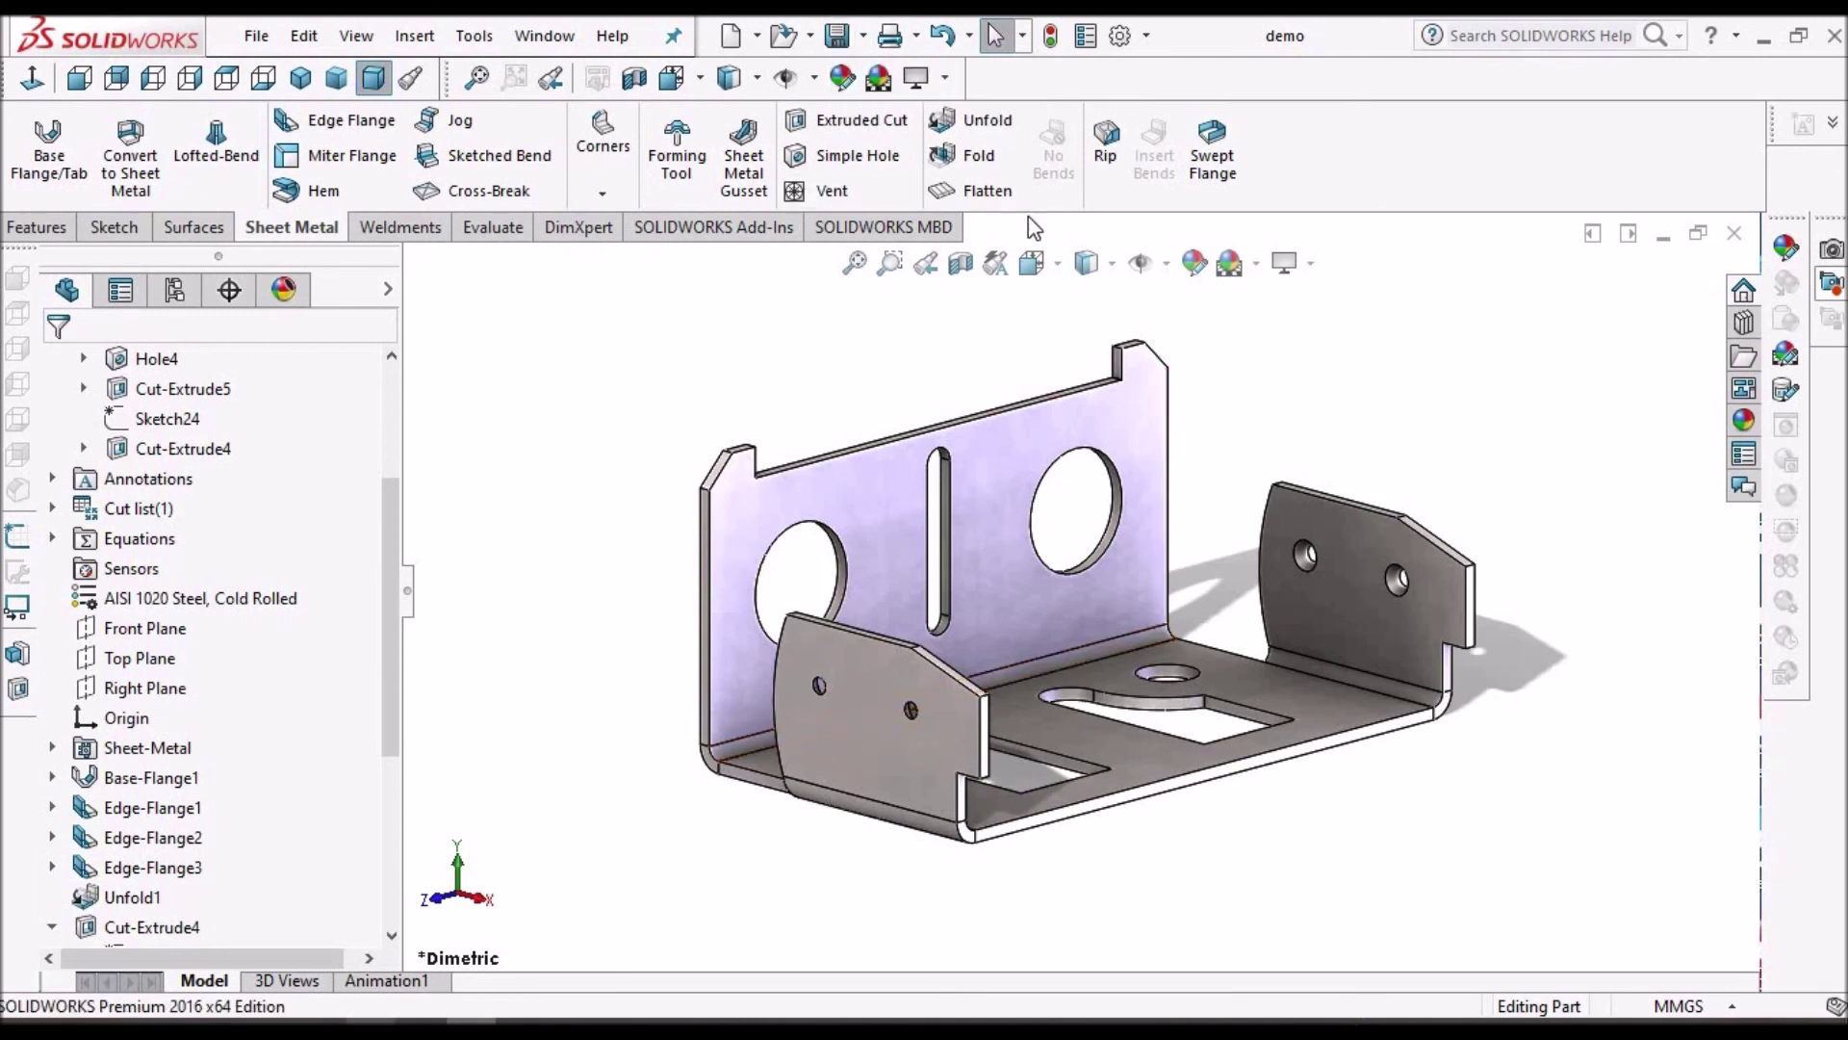
pyautogui.click(1010, 197)
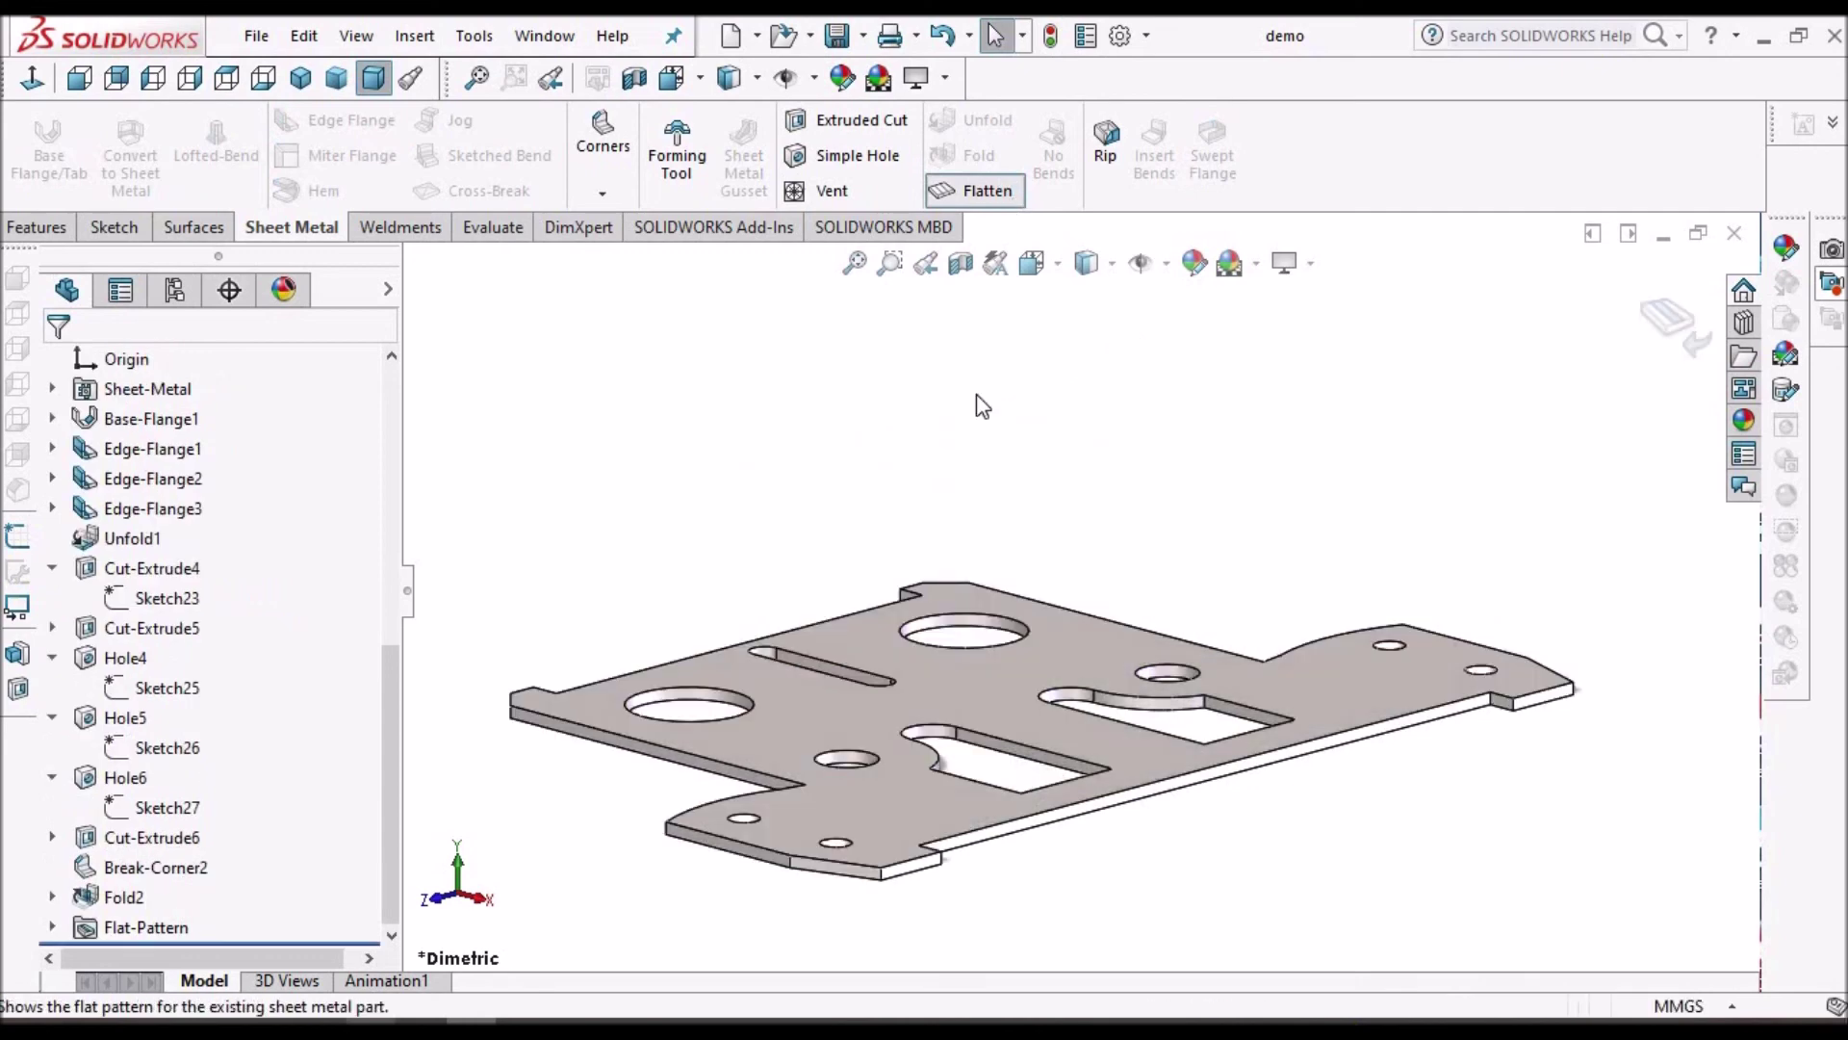
pyautogui.click(937, 655)
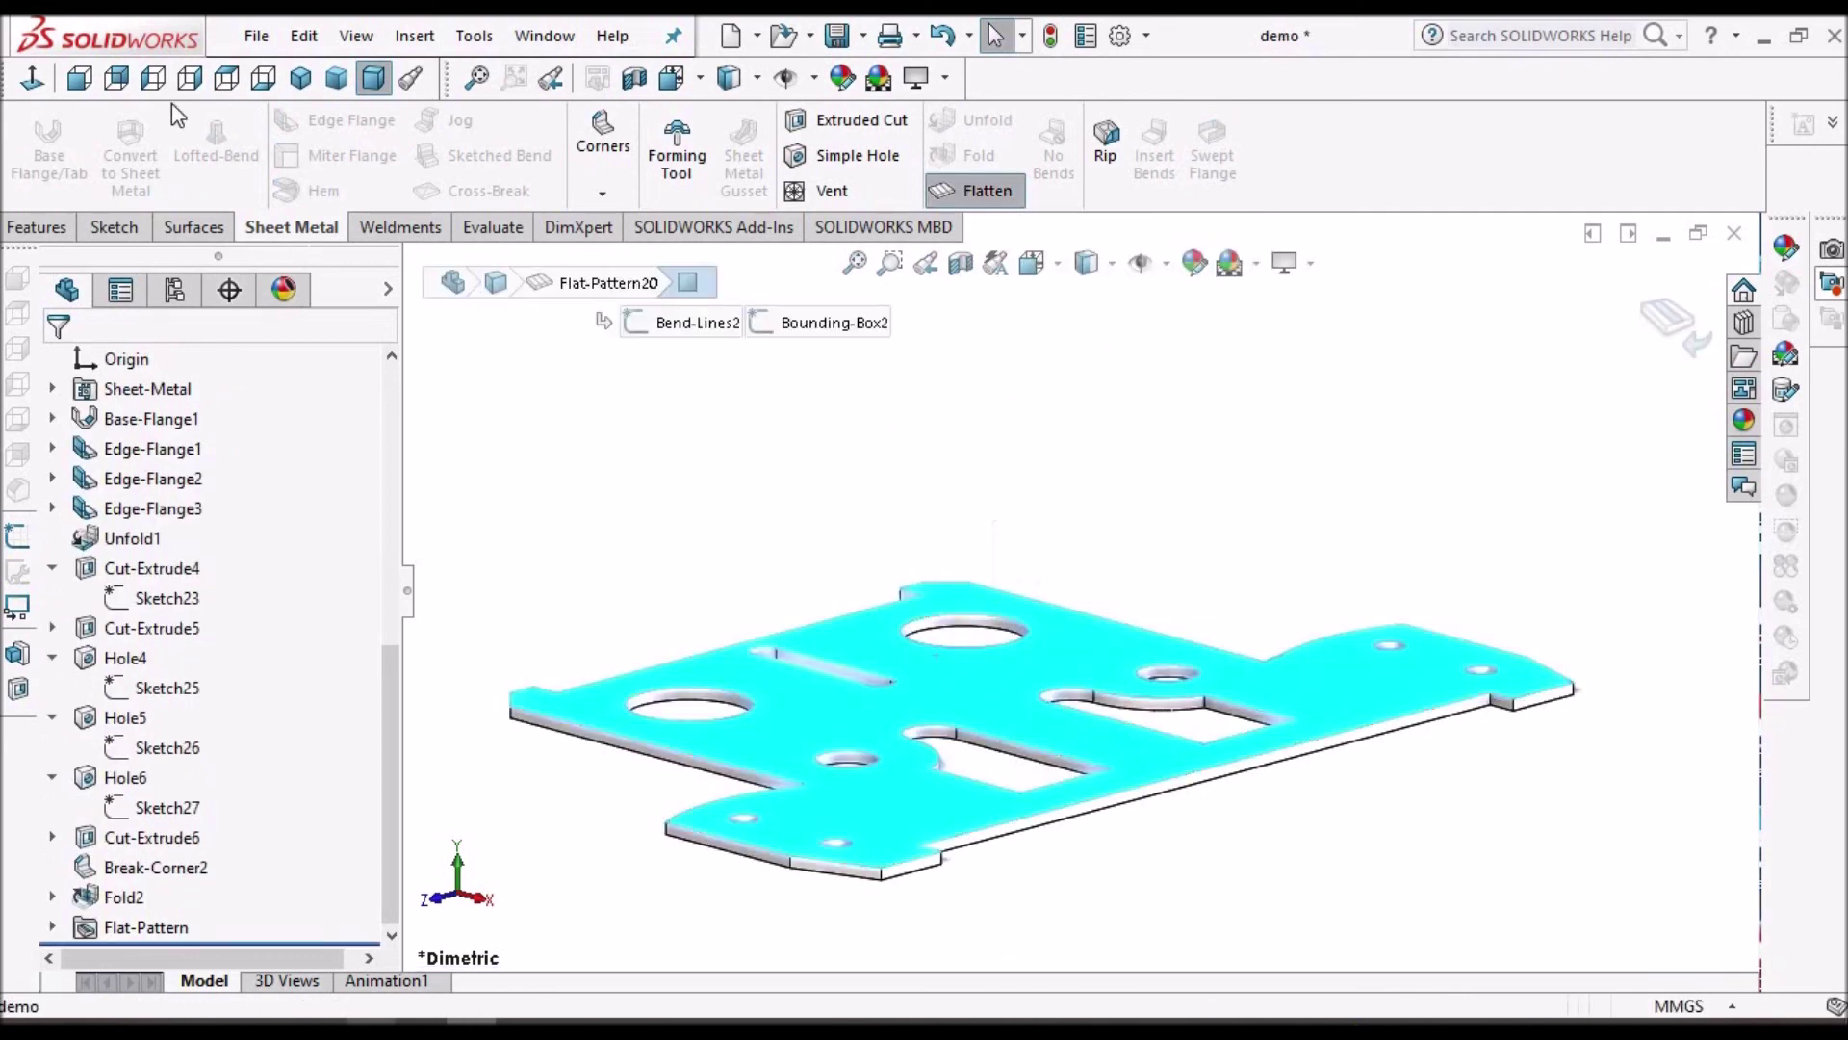
pyautogui.click(34, 85)
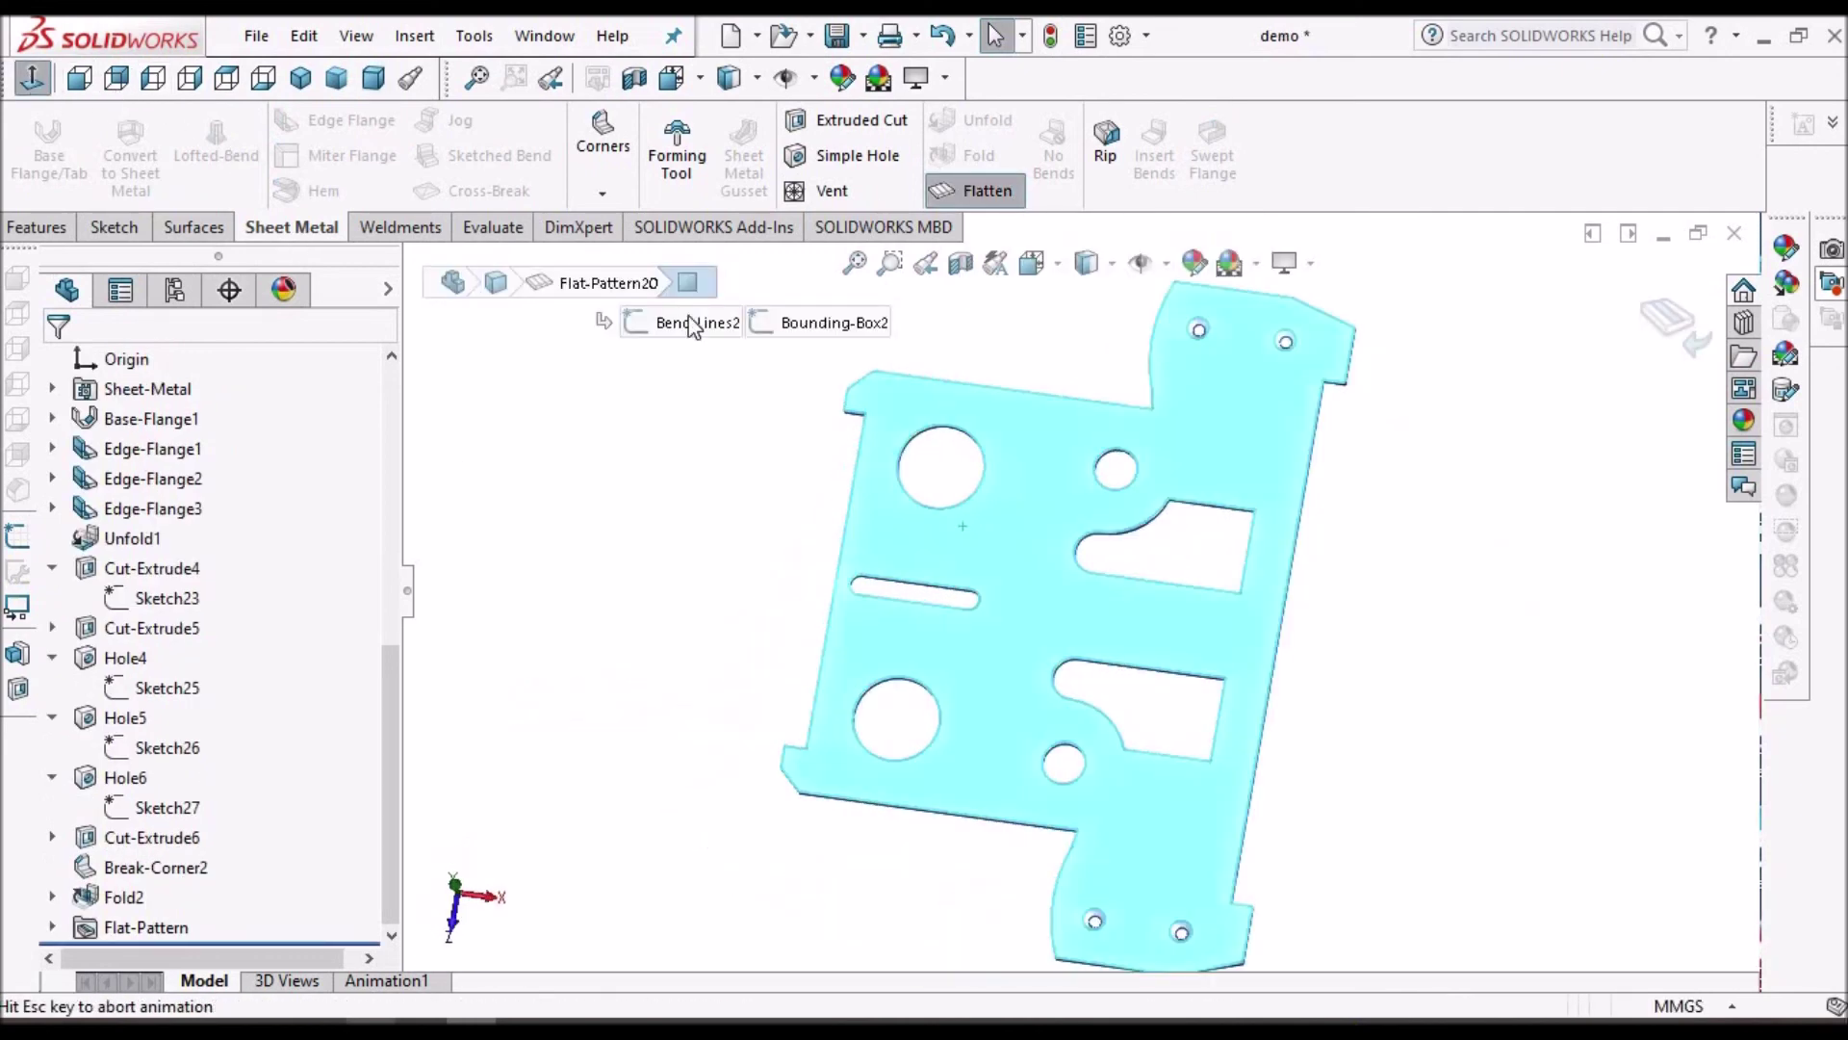
pyautogui.click(1431, 655)
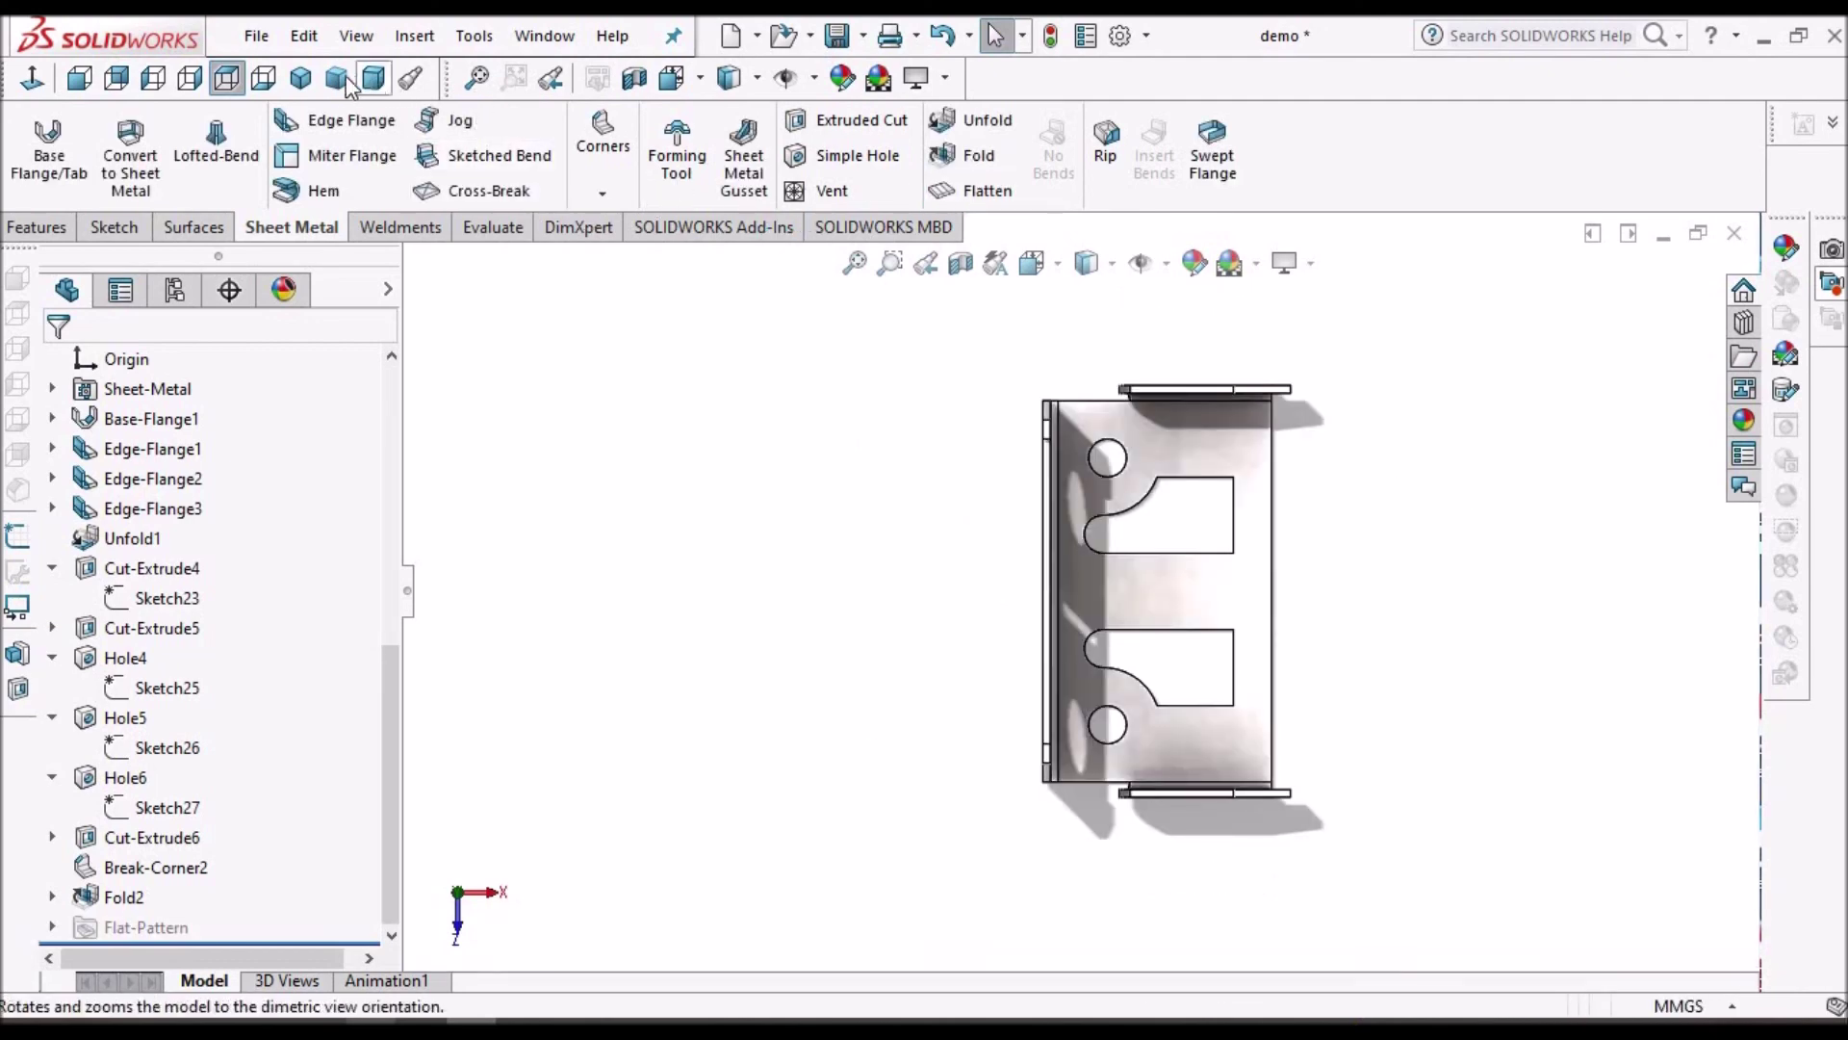
pyautogui.click(375, 81)
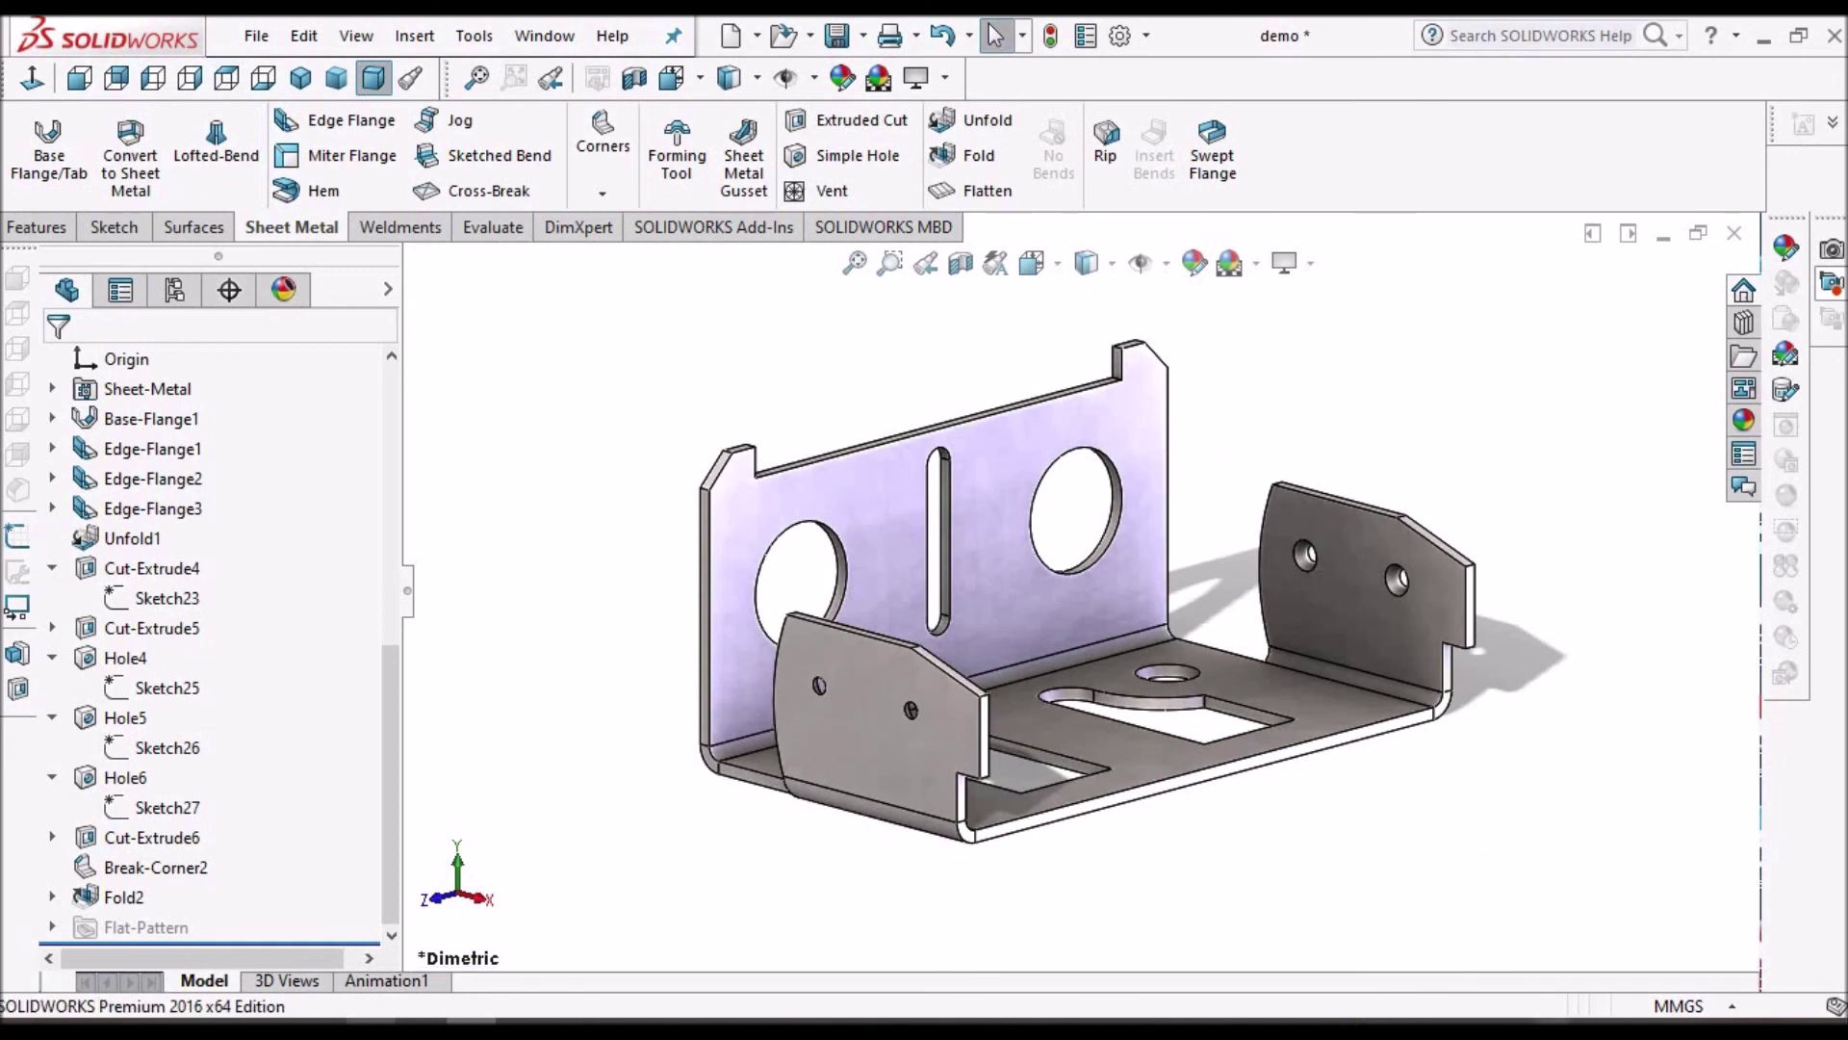
pyautogui.click(1569, 1028)
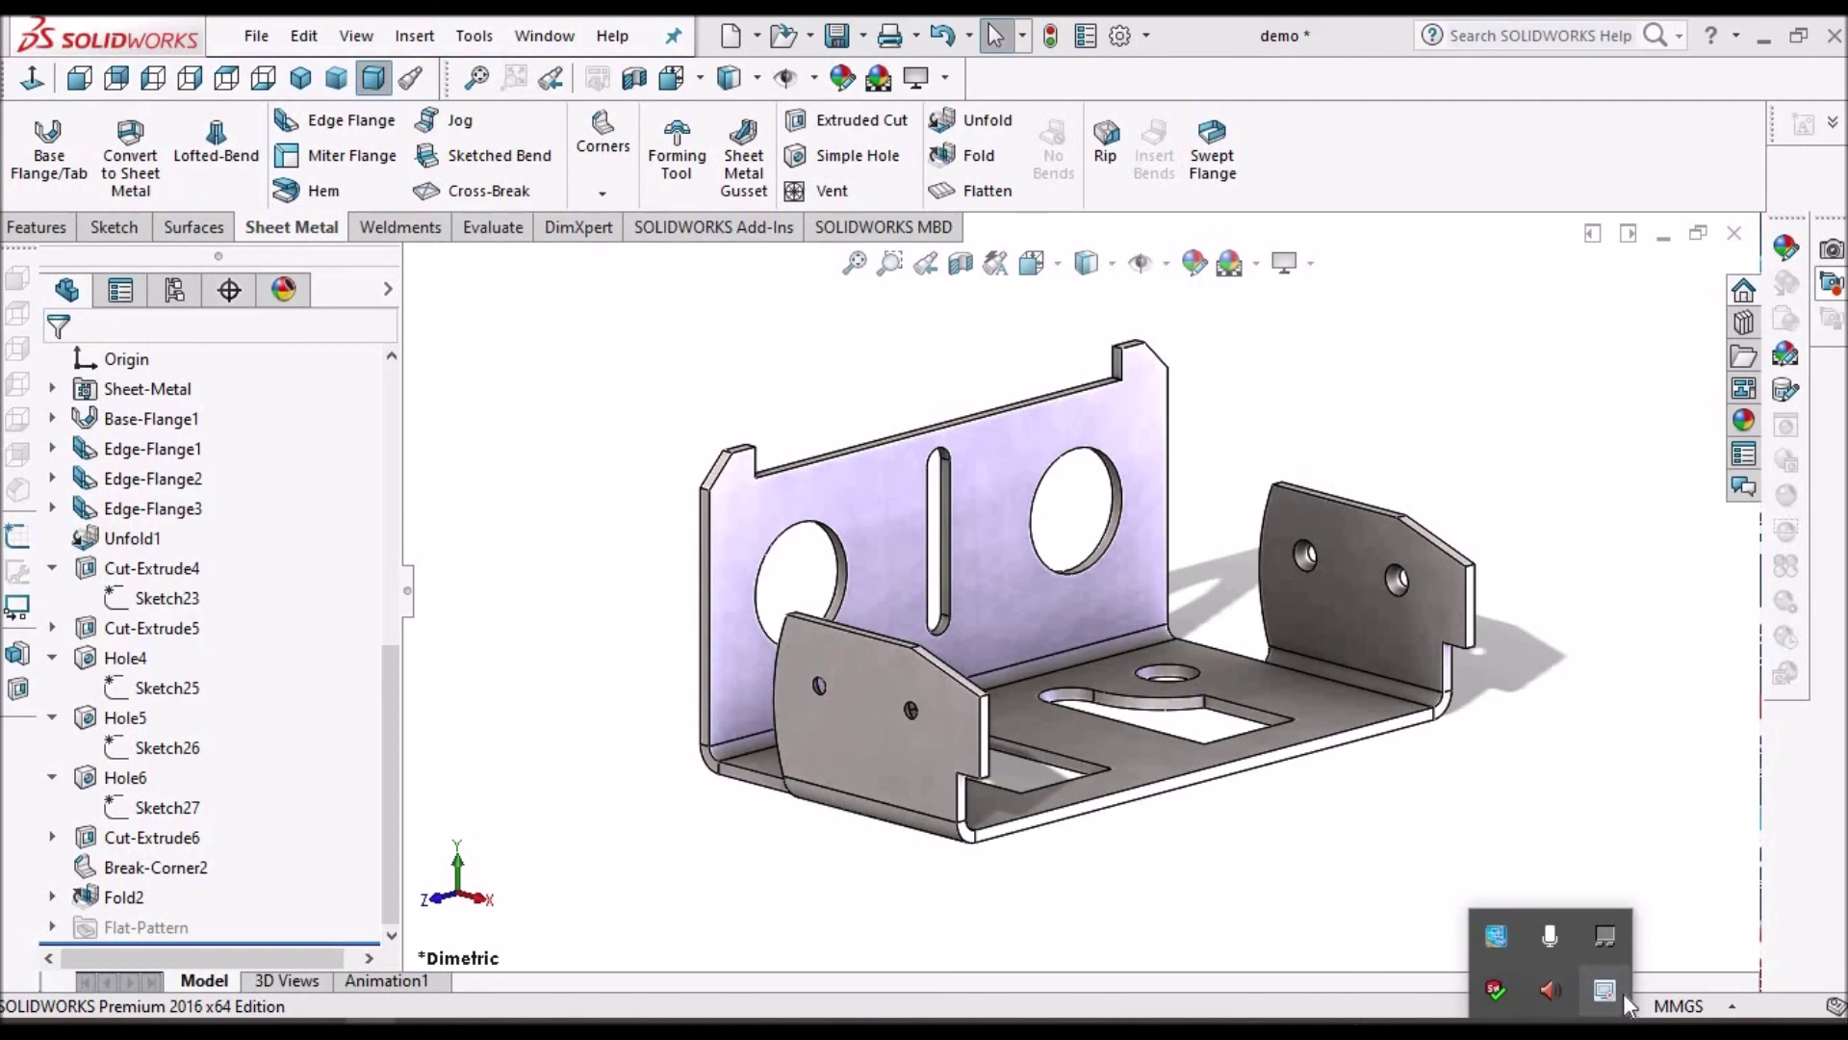